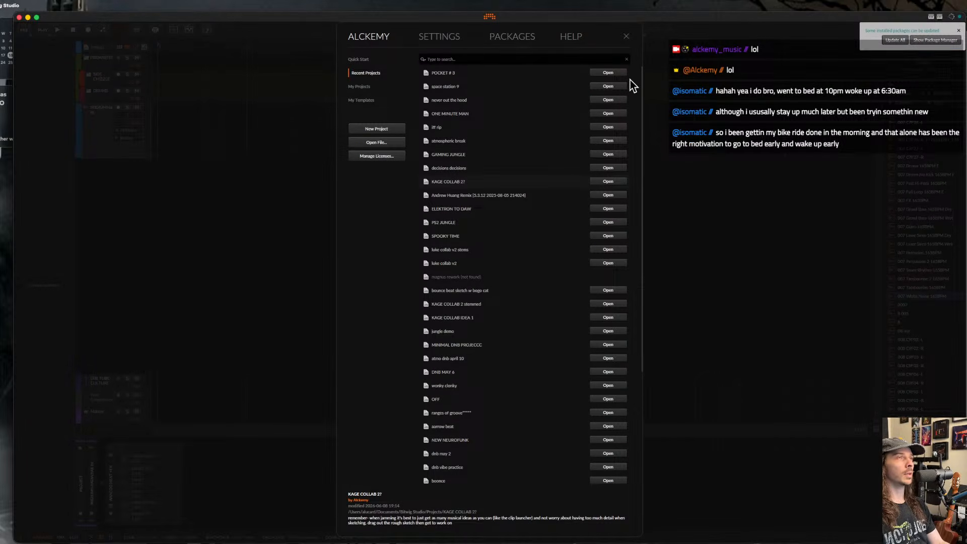
- Open the recent project POCKET # 3 and dismiss the package update notification
left_click(616, 70)
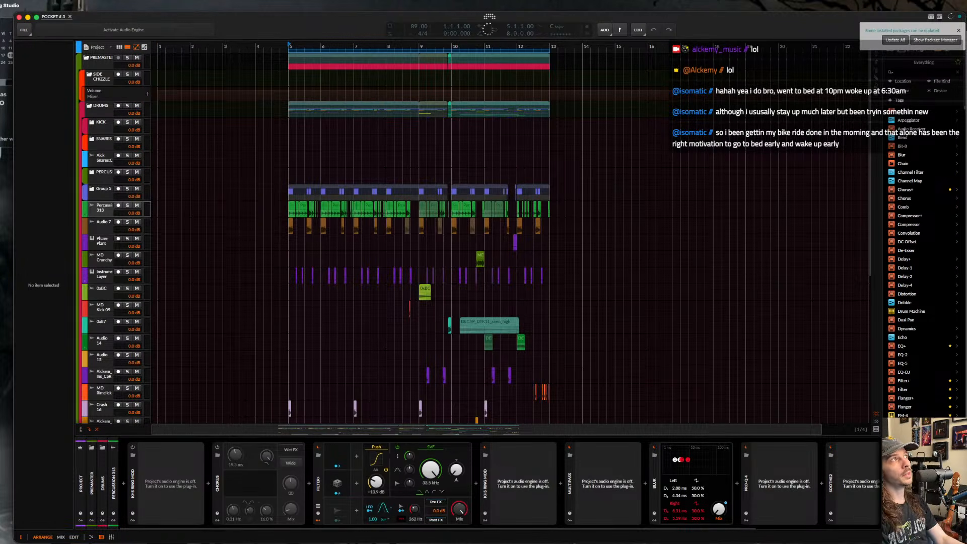
mouse_move(966, 31)
left_mouse_down()
mouse_move(579, 32)
mouse_move(966, 39)
left_mouse_up()
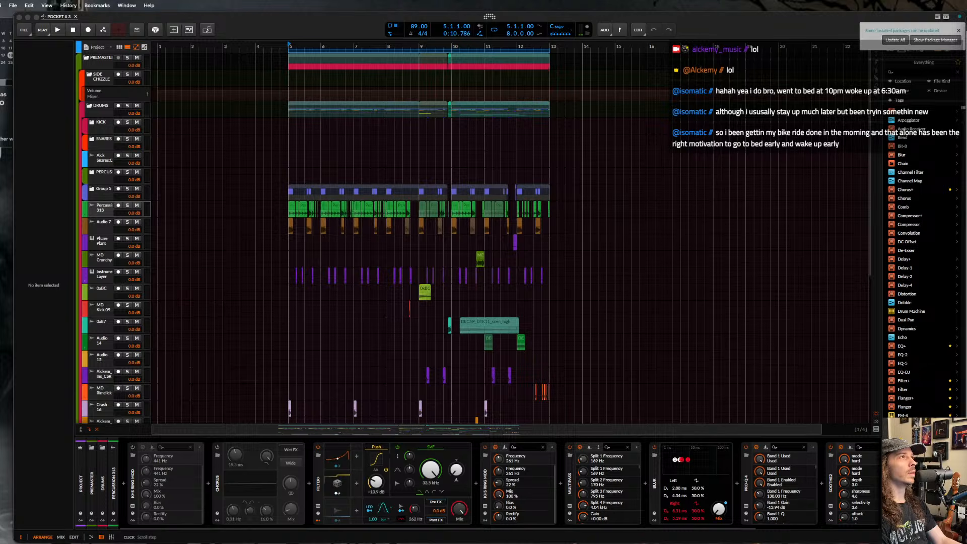
left_click(958, 31)
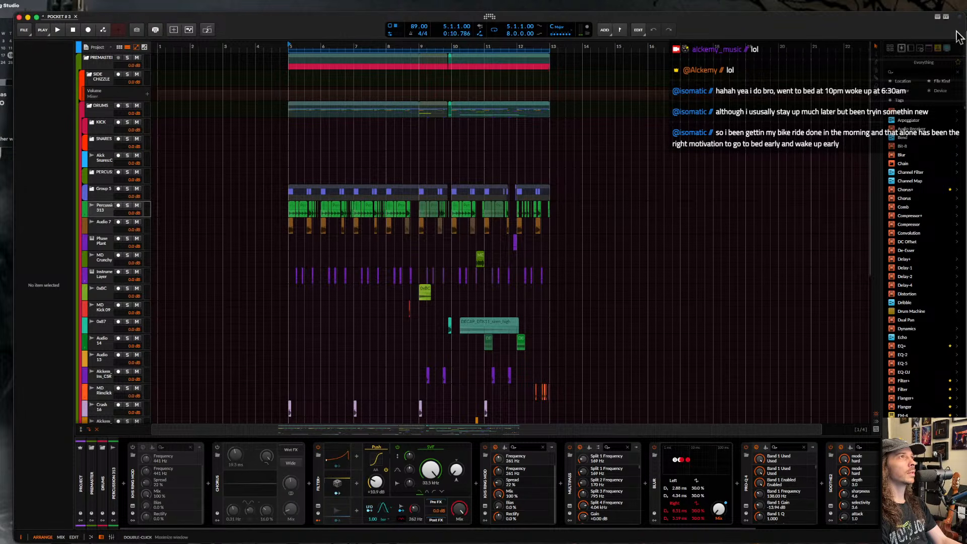
- Add a new instrument track directly below the STOMP KICK track
left_click(290, 253)
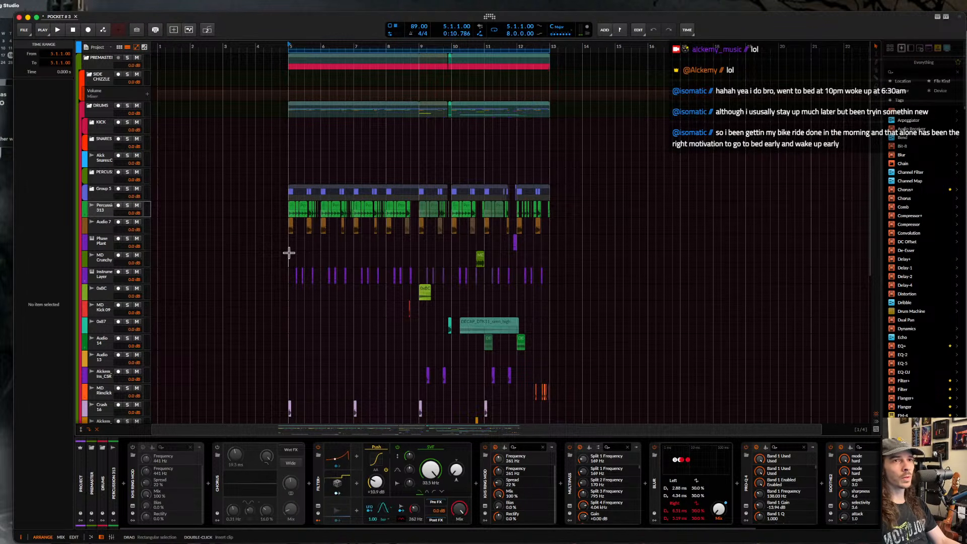
scroll(289, 254, "down", 8)
scroll(293, 290, "down", 1)
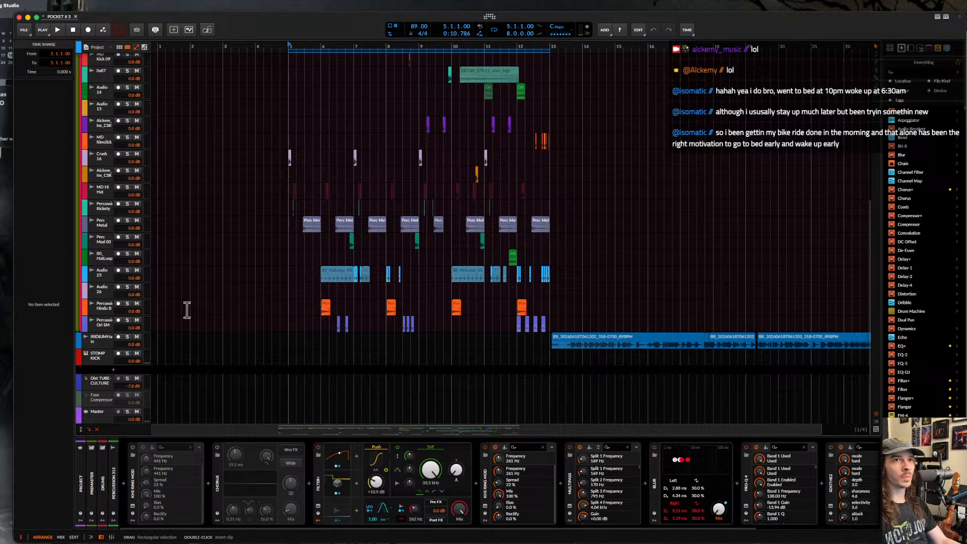
left_click(104, 359)
key("super+t")
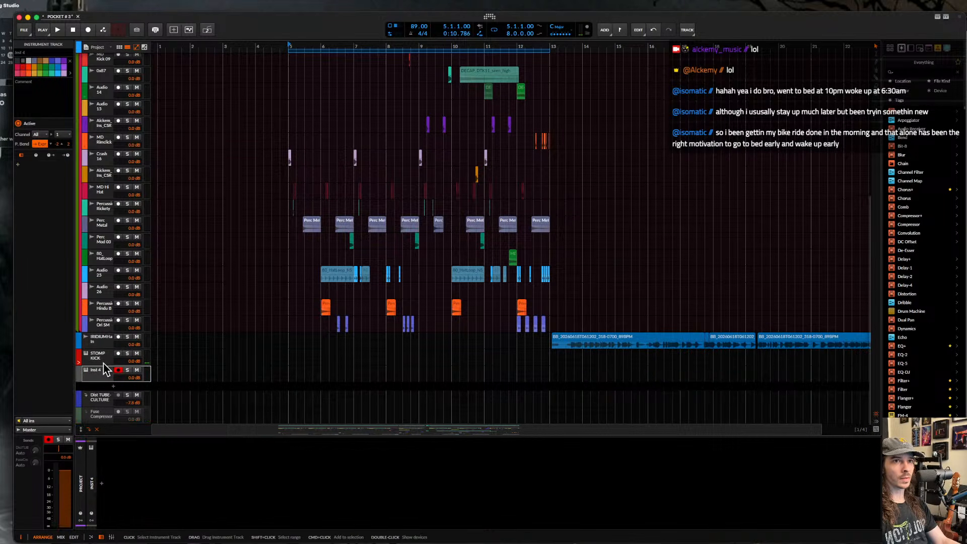
- Search for the Sampler device and insert it on the new instrument track
left_click(101, 484)
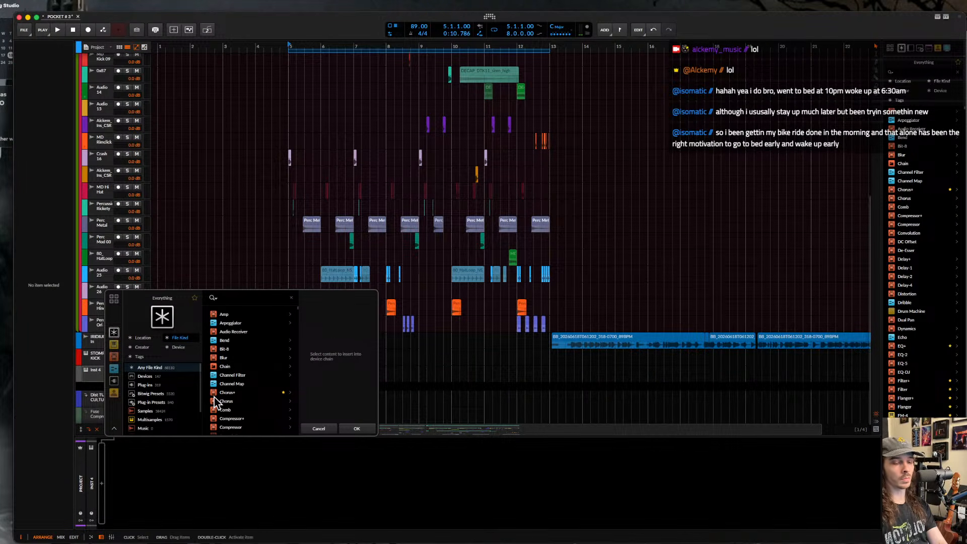
type("sampler")
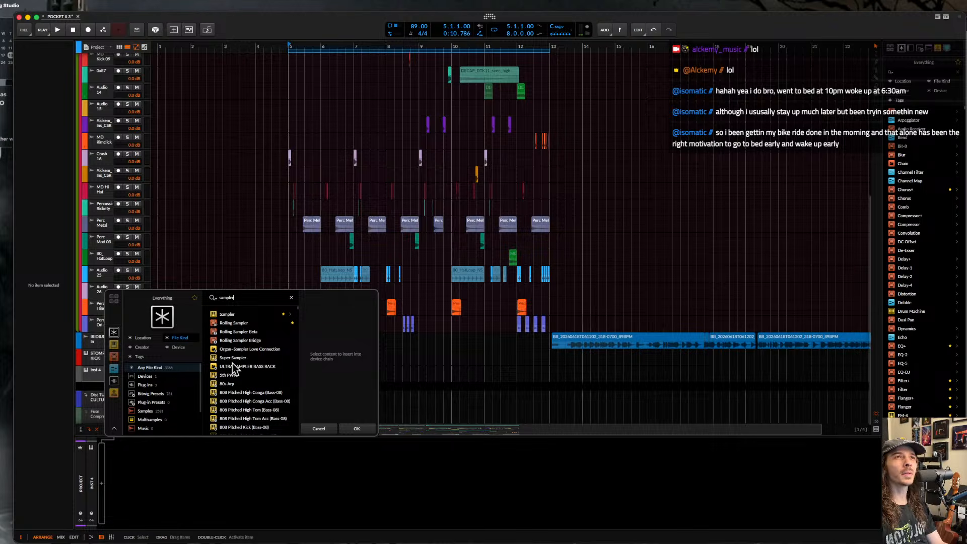
left_click(360, 428)
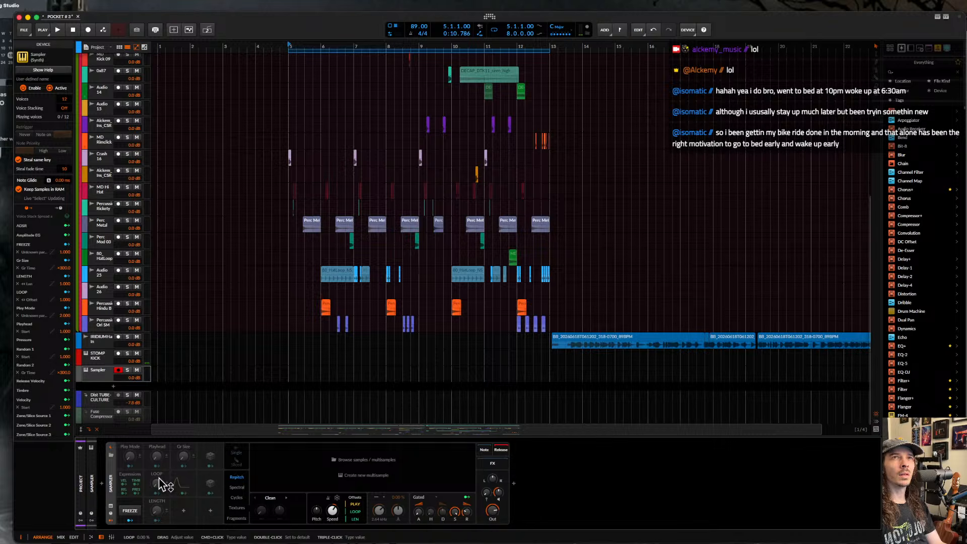
- Create an empty multisample in the Sampler and try adjusting its Select value, undoing the last change
left_click(364, 476)
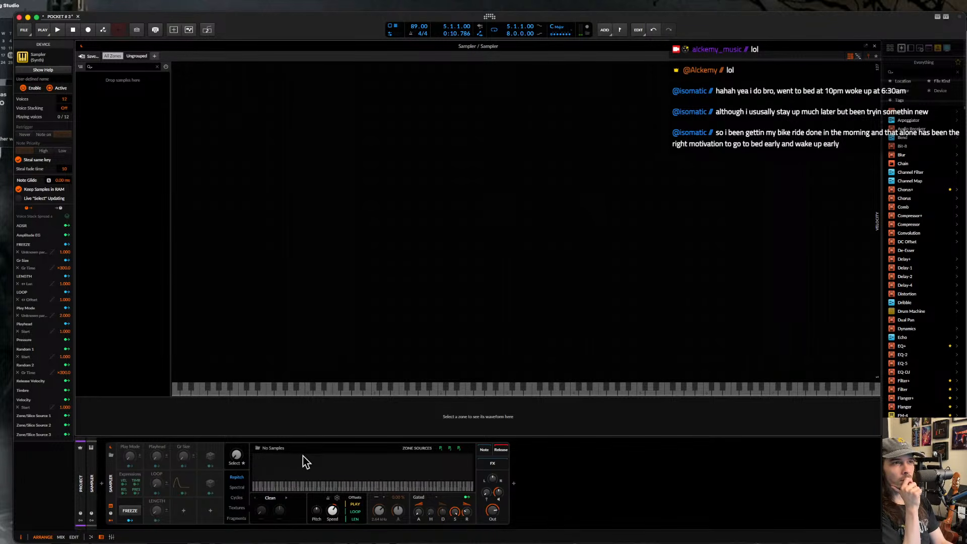
left_click(244, 464)
mouse_move(237, 455)
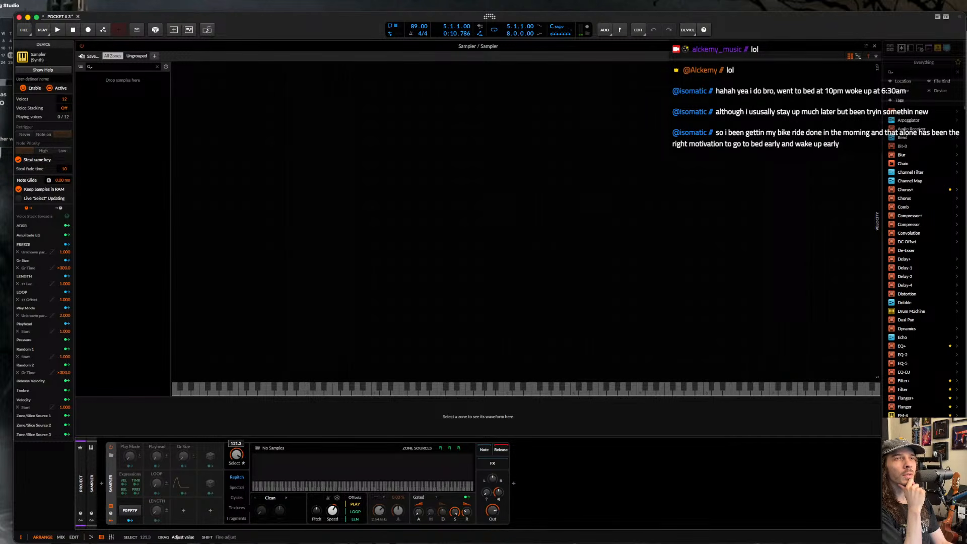
left_click_drag(239, 456, 239, 524)
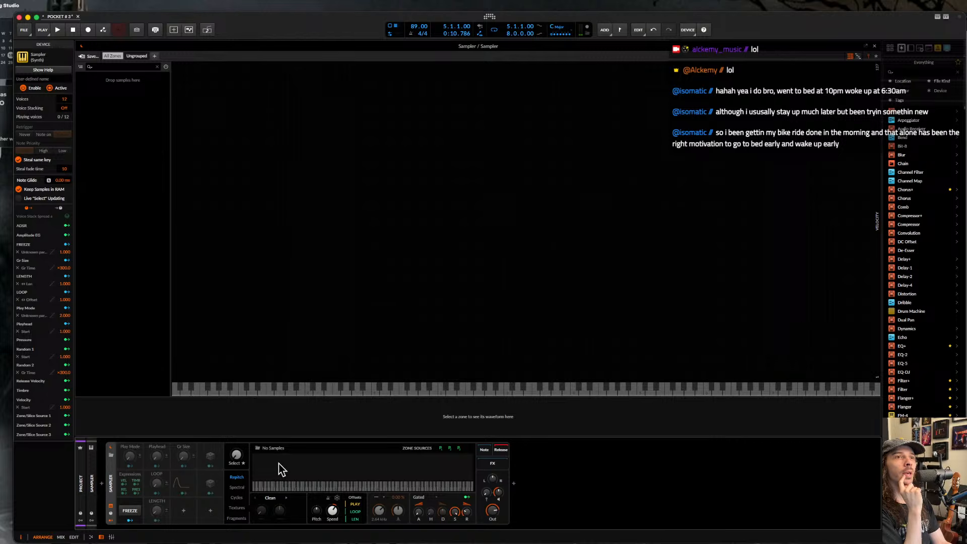
key("super+z")
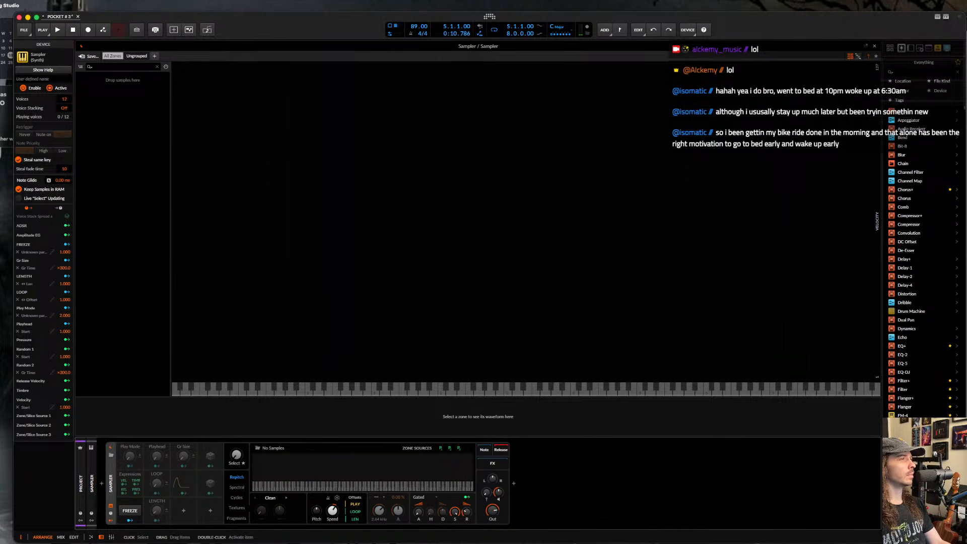
key("super+Tab")
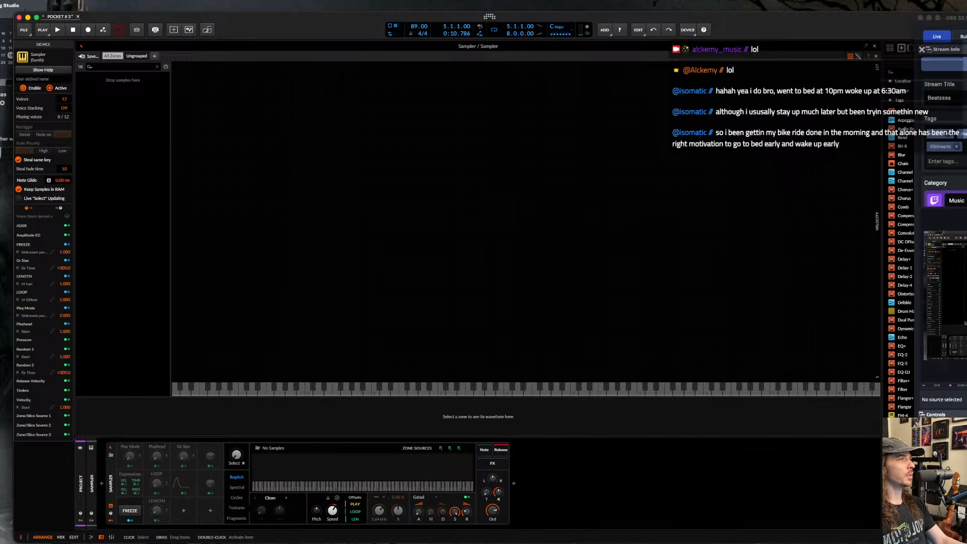
key("ctrl+Up")
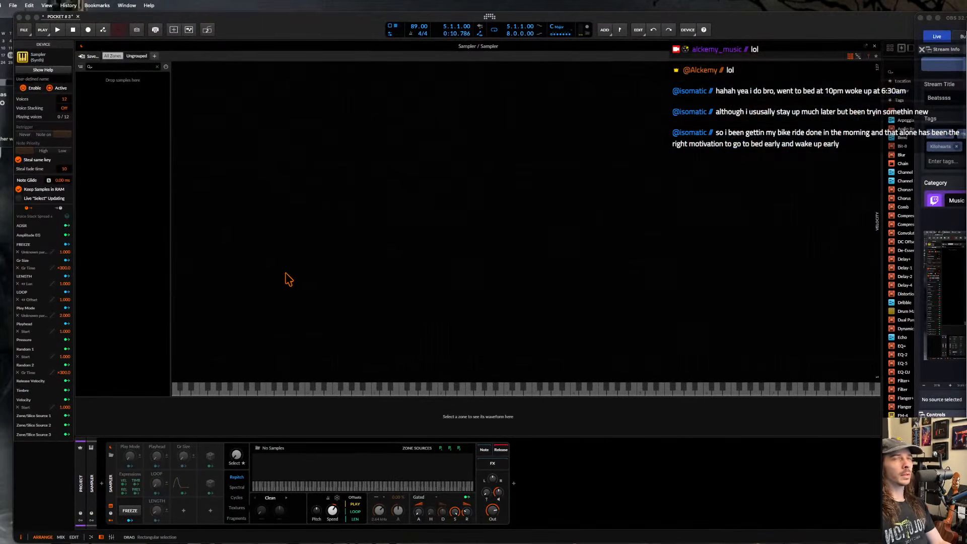
left_click(122, 126)
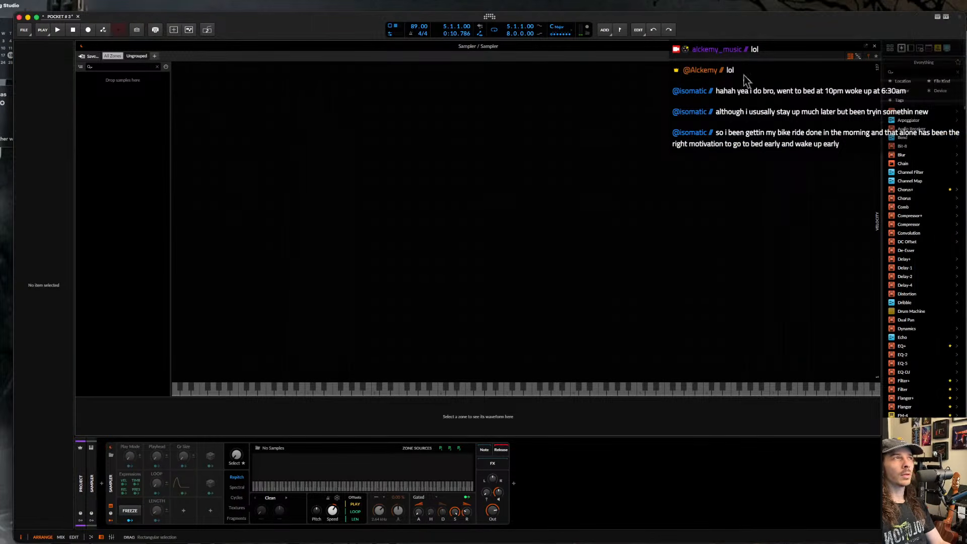
- Close the multisample editor and replace the edited Sampler with a fresh Sampler device on the same track
left_click(875, 48)
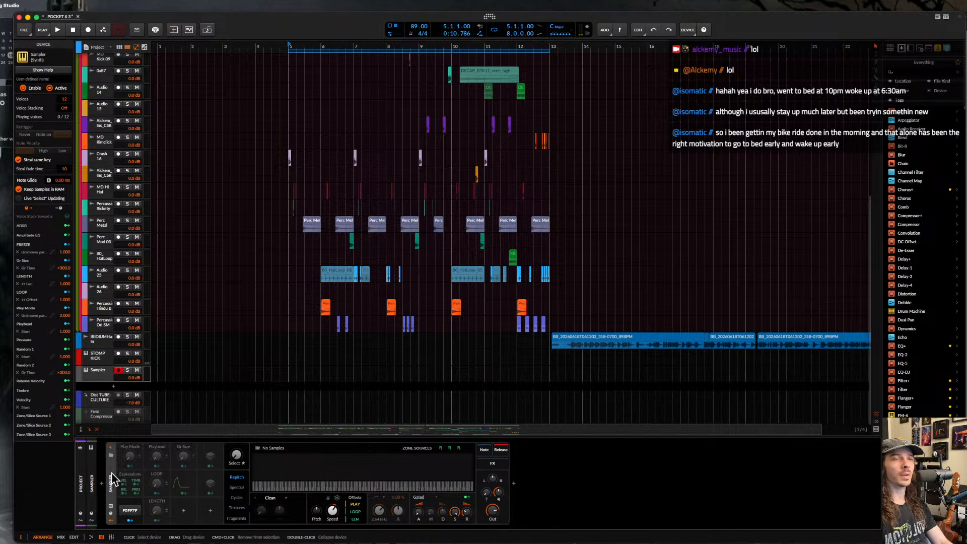
key("Delete")
double_click(107, 483)
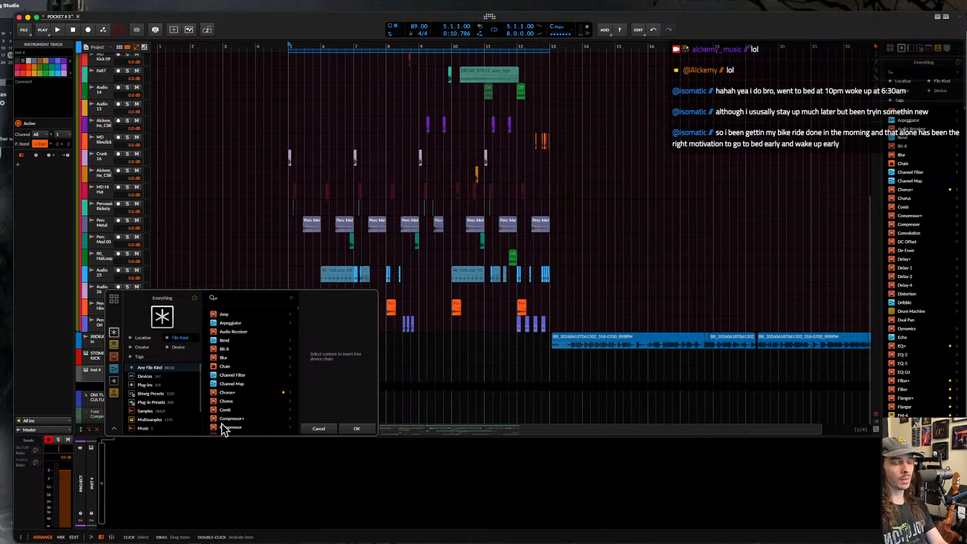
type("sampler")
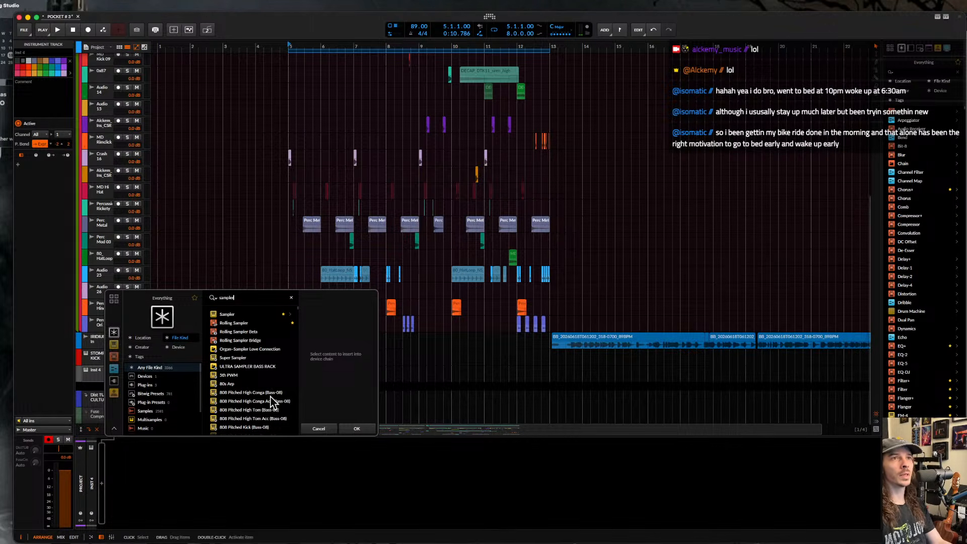
left_click(228, 315)
left_click(344, 428)
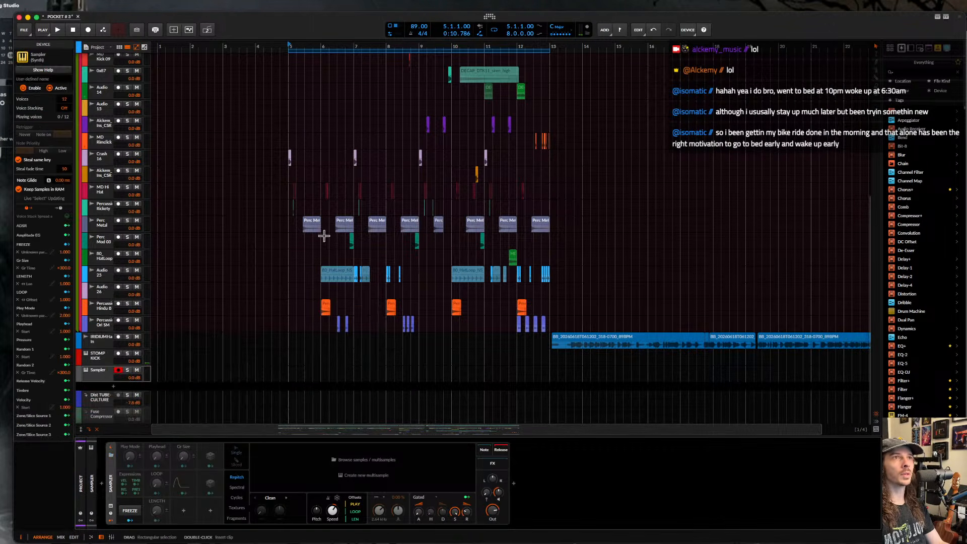
- Play back the arrangement from bar 5 and listen through the drum and percussion clips
left_click(284, 229)
key("z")
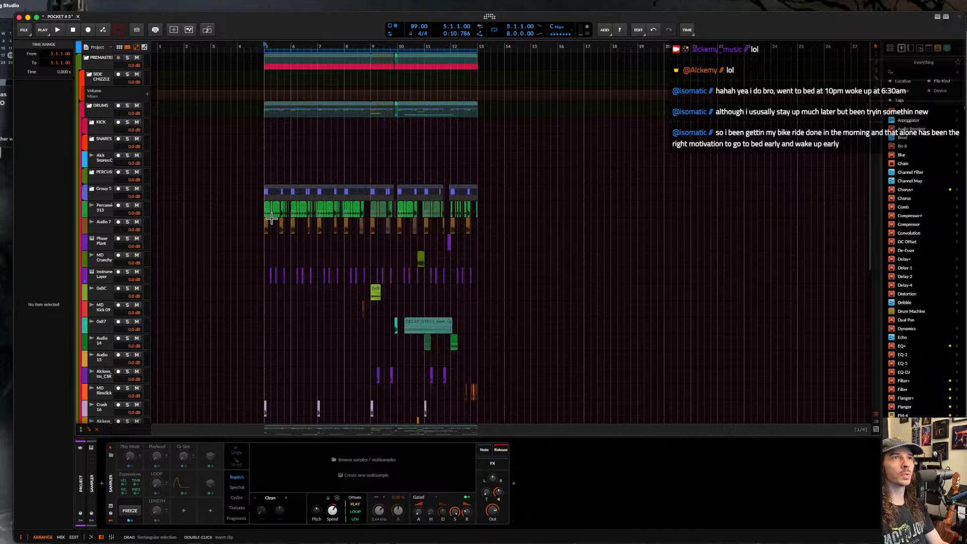
scroll(263, 216, "up", 5)
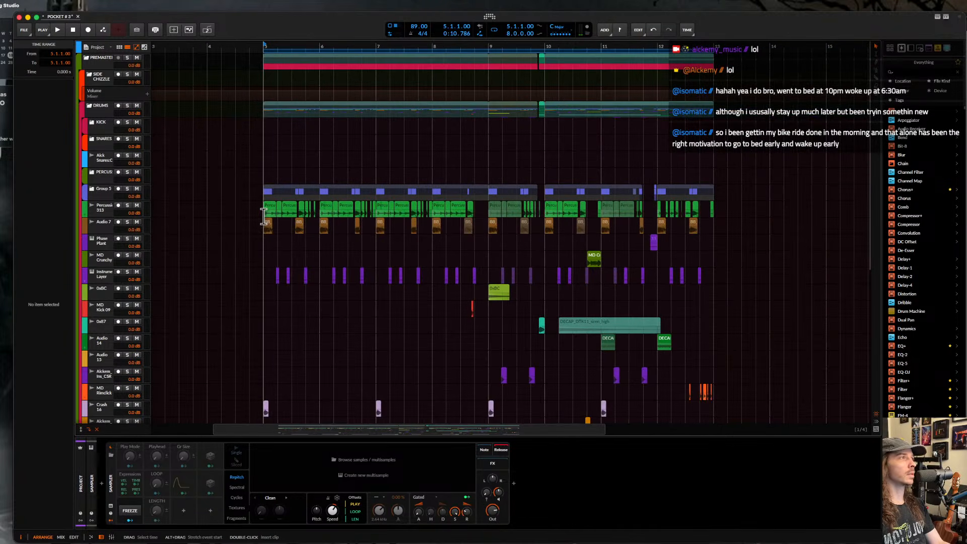
key("space")
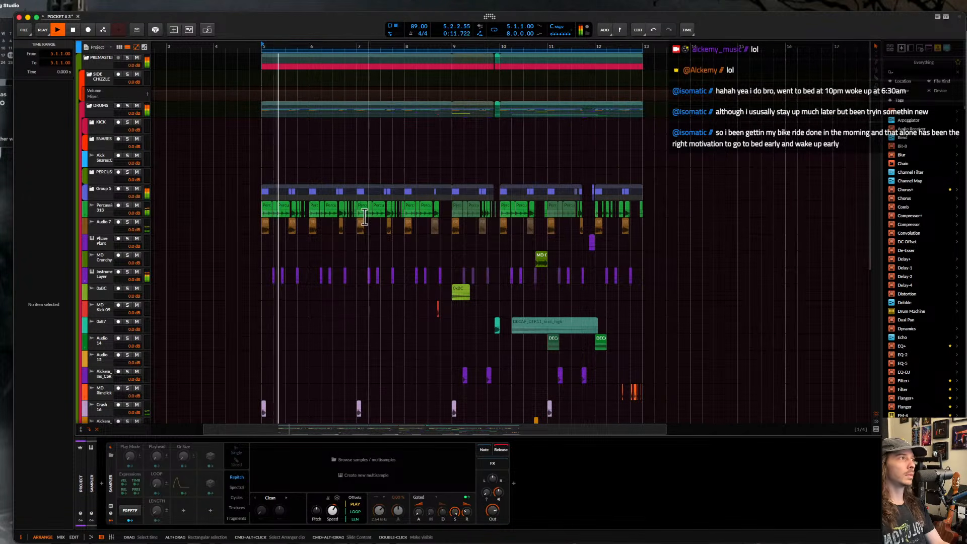
scroll(365, 216, "up", 1)
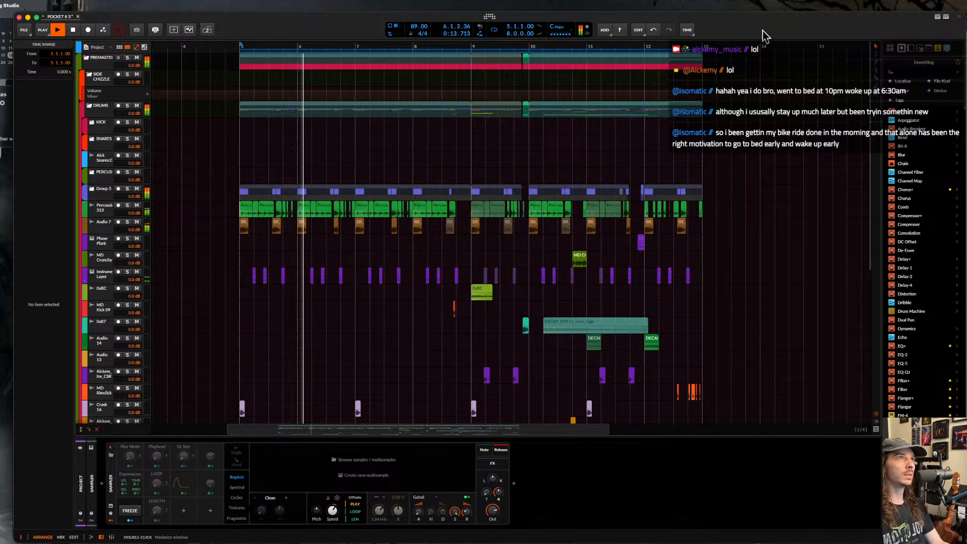
scroll(335, 157, "up", 2)
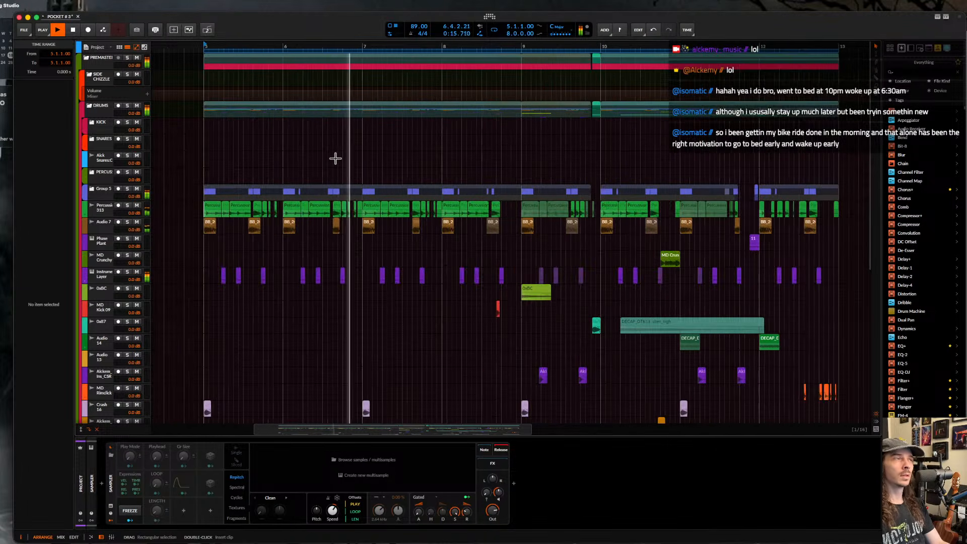
scroll(347, 159, "down", 3)
scroll(433, 185, "up", 1)
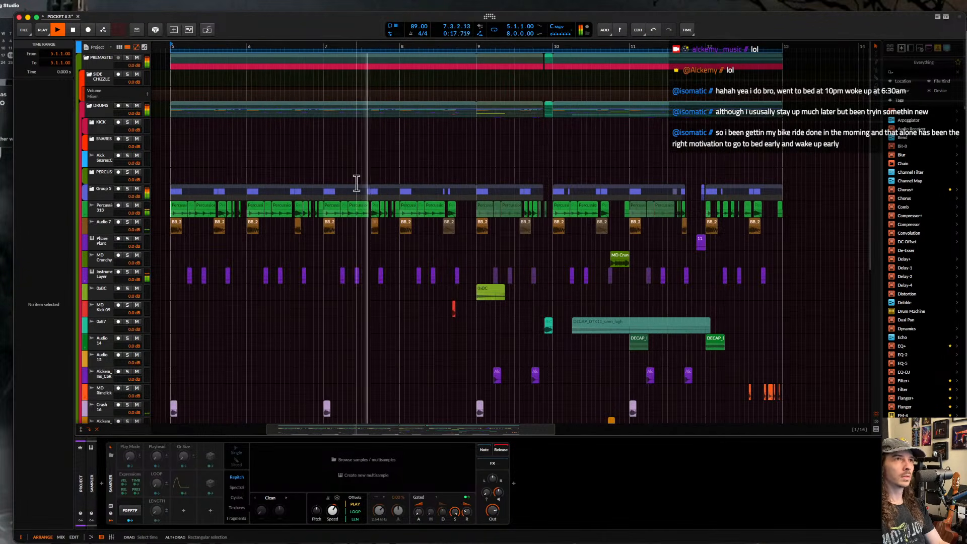
scroll(357, 183, "down", 1)
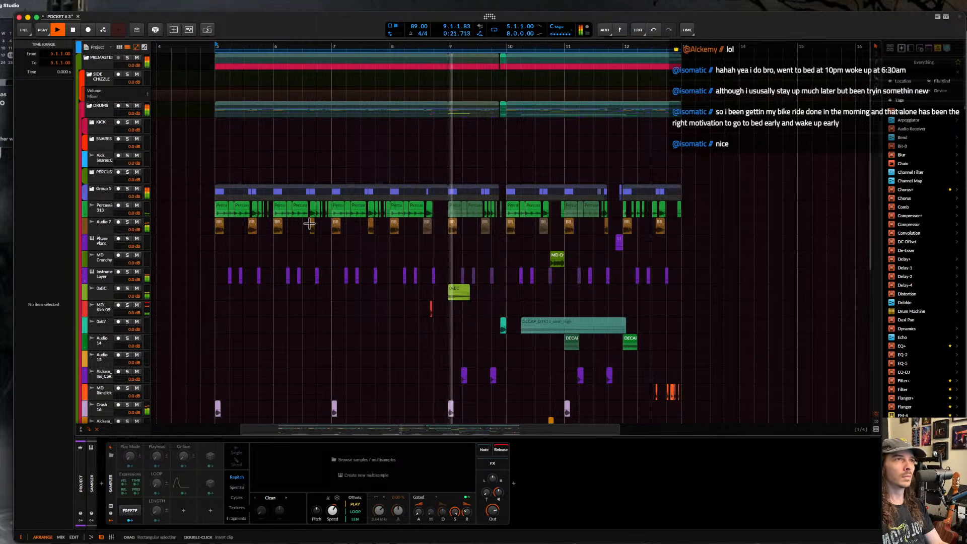
scroll(371, 225, "up", 1)
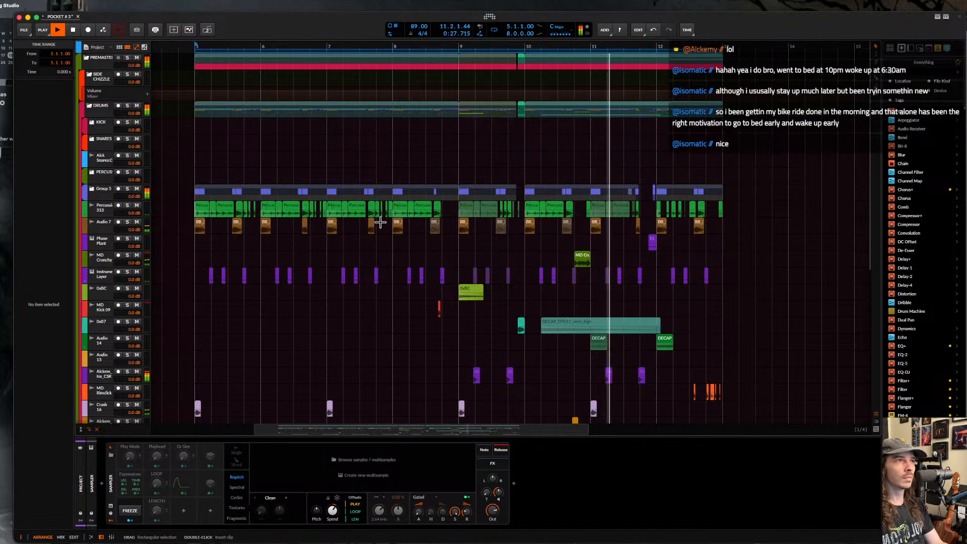
- Mute the Percussion 313 track to hear the beat without it, and stop playback
left_click(101, 210)
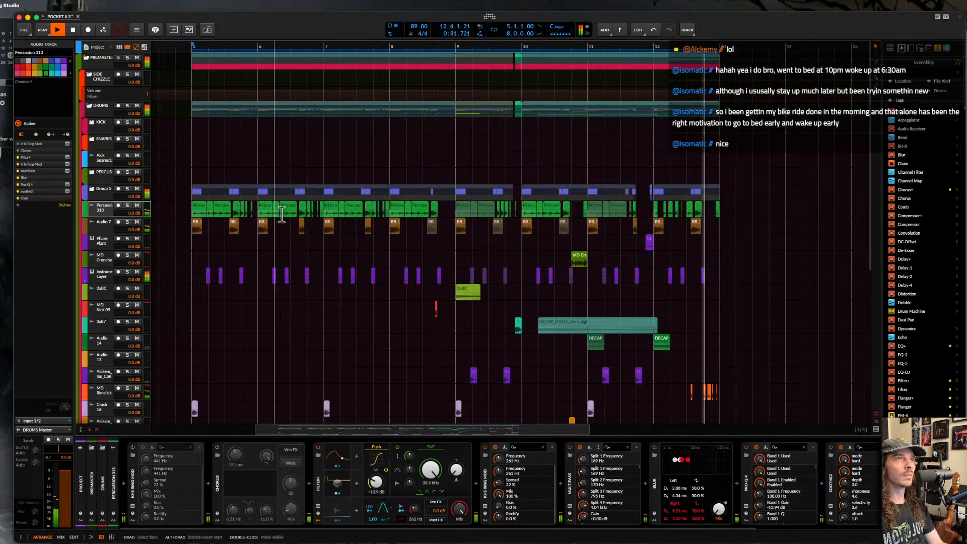
left_click(136, 206)
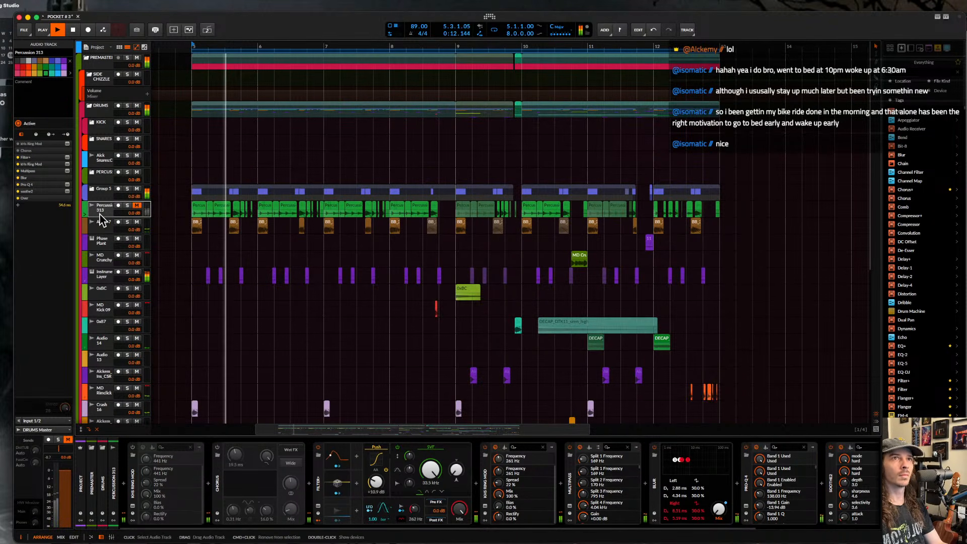
scroll(247, 230, "down", 3)
scroll(249, 231, "up", 2)
key("space")
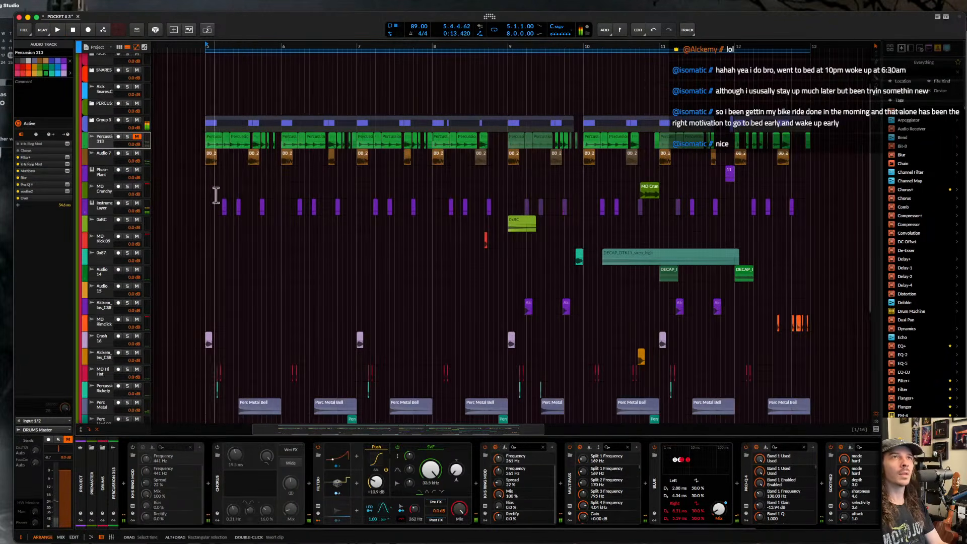
- Unmute and solo the Percussion 313 track and look over its effects chain
left_click(205, 146)
left_click(136, 136)
left_click(127, 137)
left_click(108, 140)
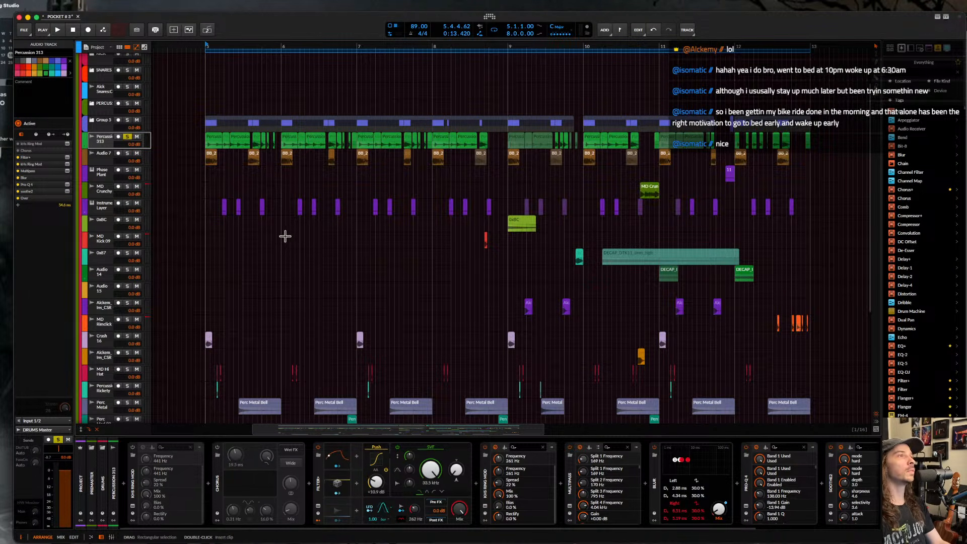
scroll(216, 159, "up", 3)
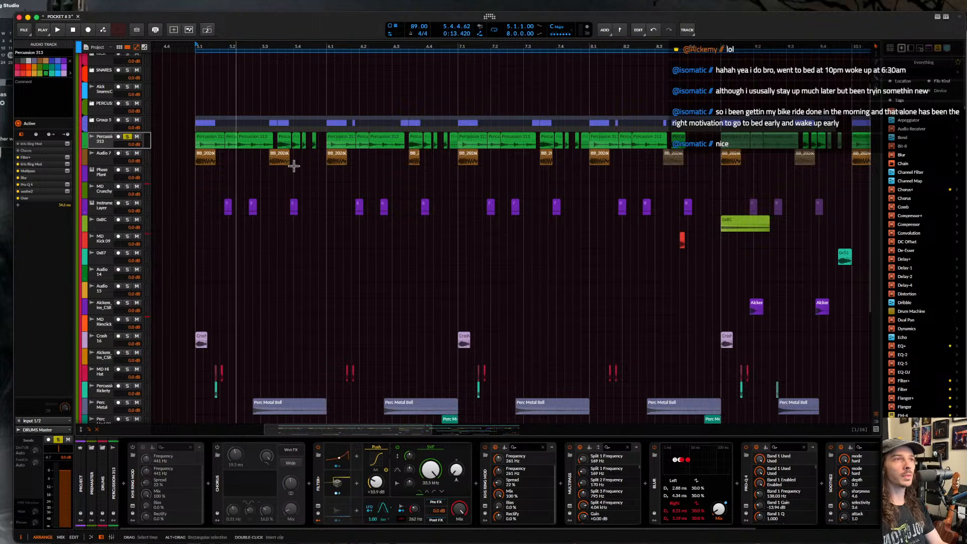
scroll(757, 471, "right", 2)
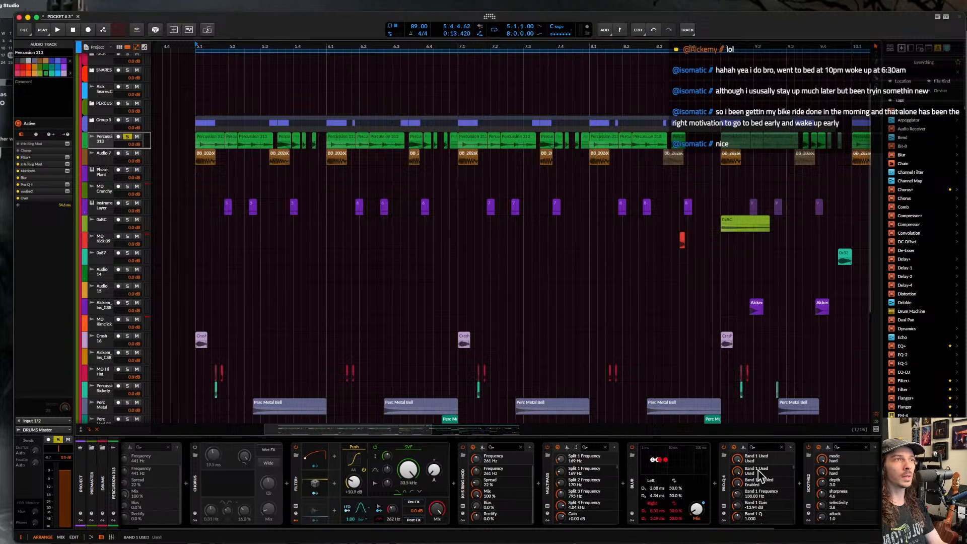
scroll(606, 476, "left", 2)
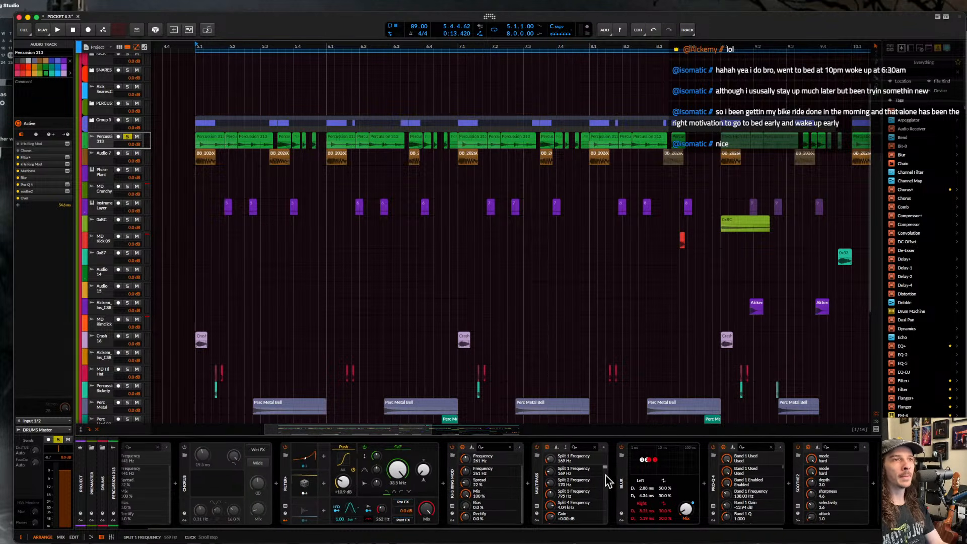
- Move the Blur device behind Pro-Q 4, in front of Soothe2, in the Percussion 313 effects chain
left_click(170, 481)
scroll(242, 484, "right", 5)
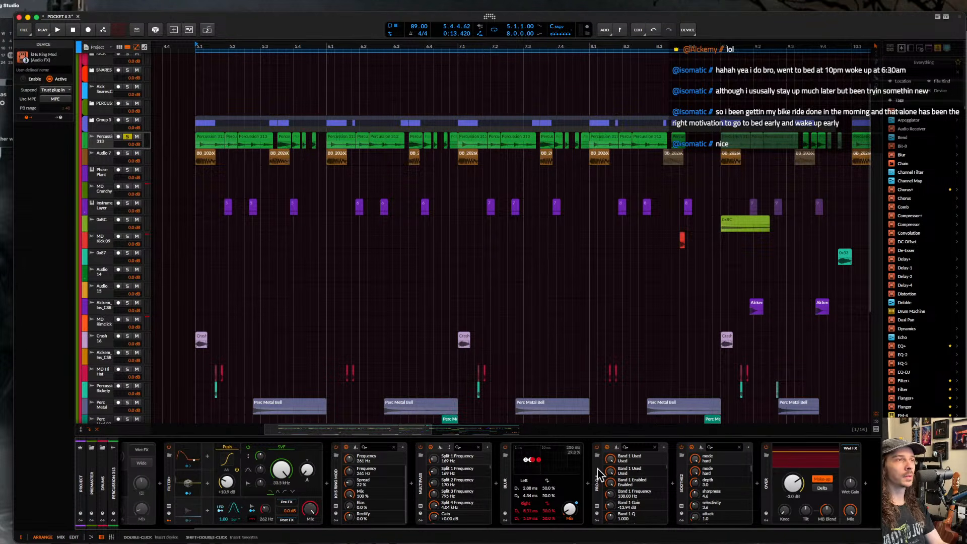
left_click(767, 486, "shift")
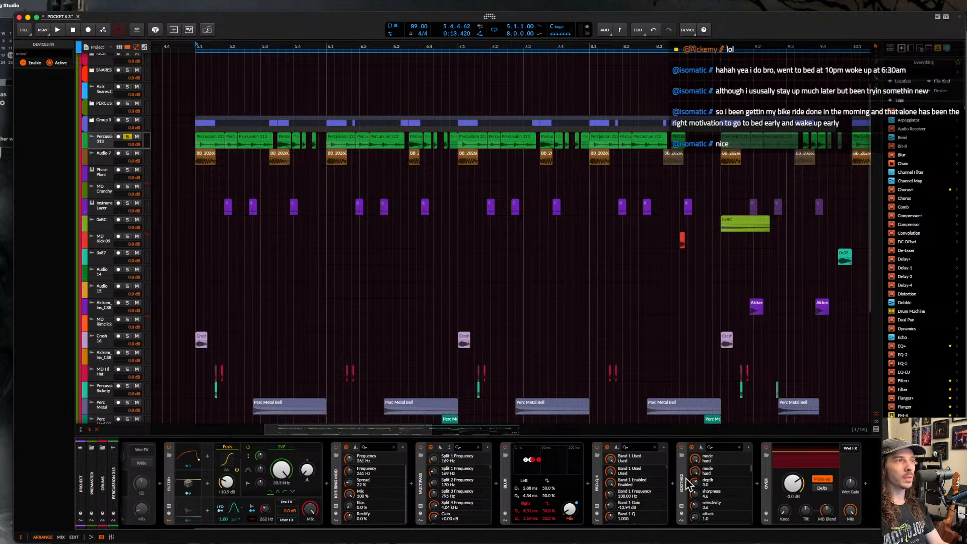
left_click(527, 482)
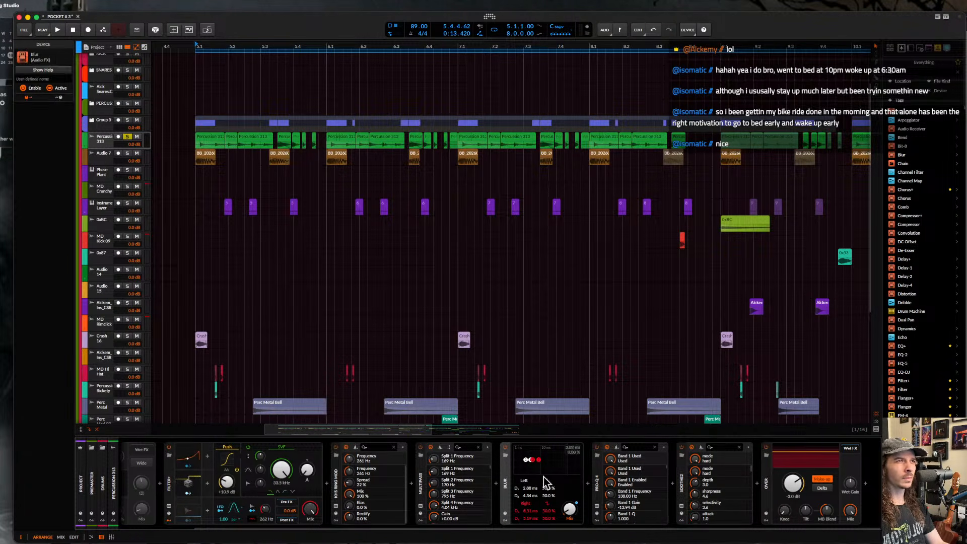
left_click_drag(506, 476, 691, 486)
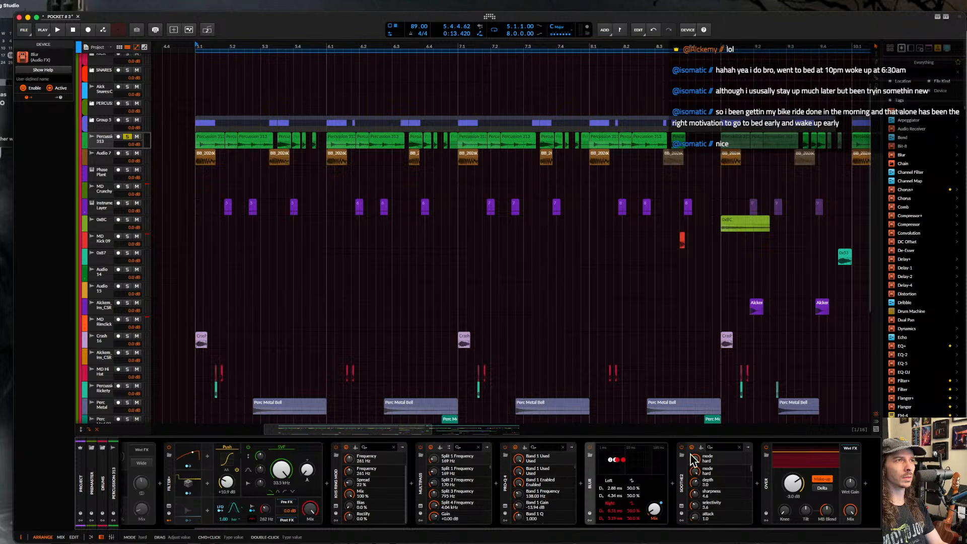
- Group the devices from kHs Ring Mod through Pro-Q 4 into one FX Layer and disable that layer
left_click(505, 483)
scroll(506, 484, "left", 2)
scroll(505, 484, "left", 1)
left_click(134, 487, "shift")
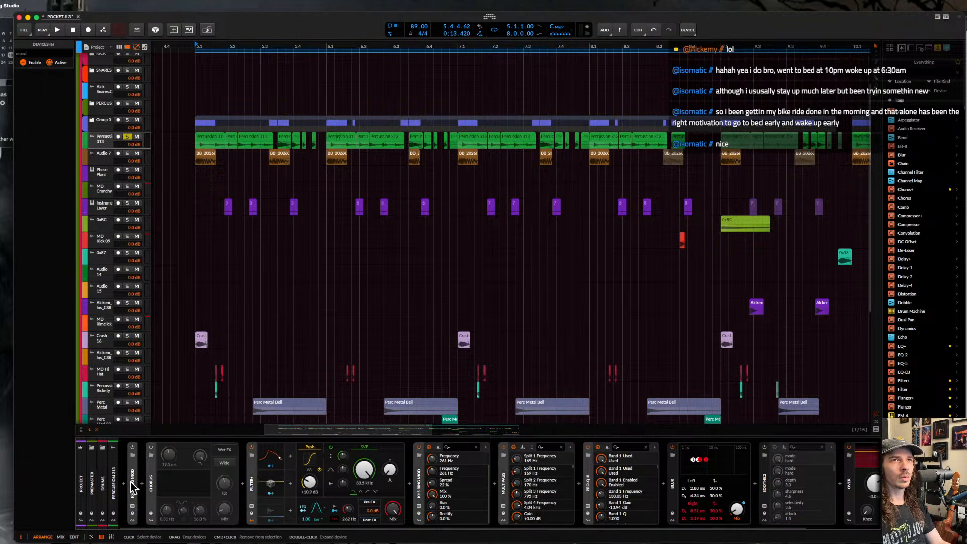
key("super+g")
left_click(132, 463)
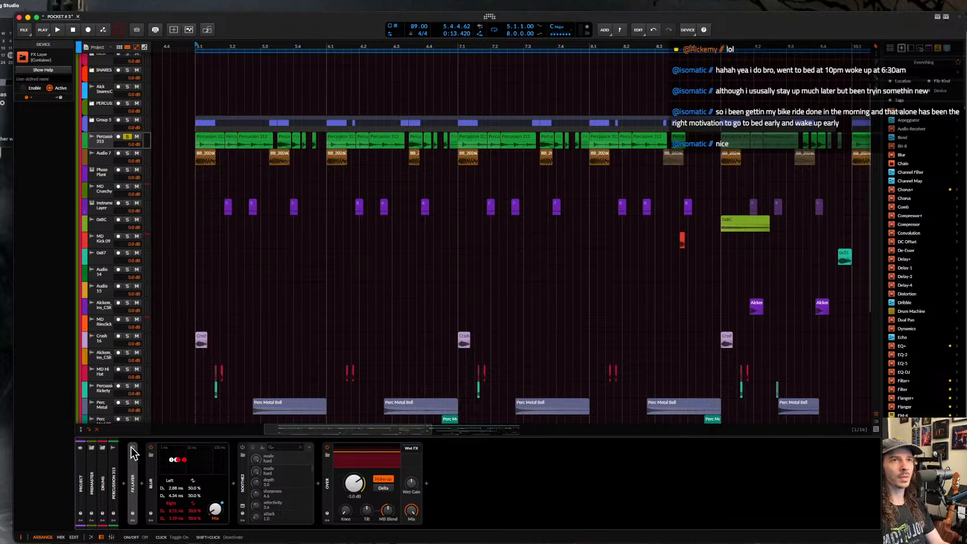
- Insert a Replacer device between the FX Layer and Blur on the Percussion 313 track
left_click(141, 483)
type("re")
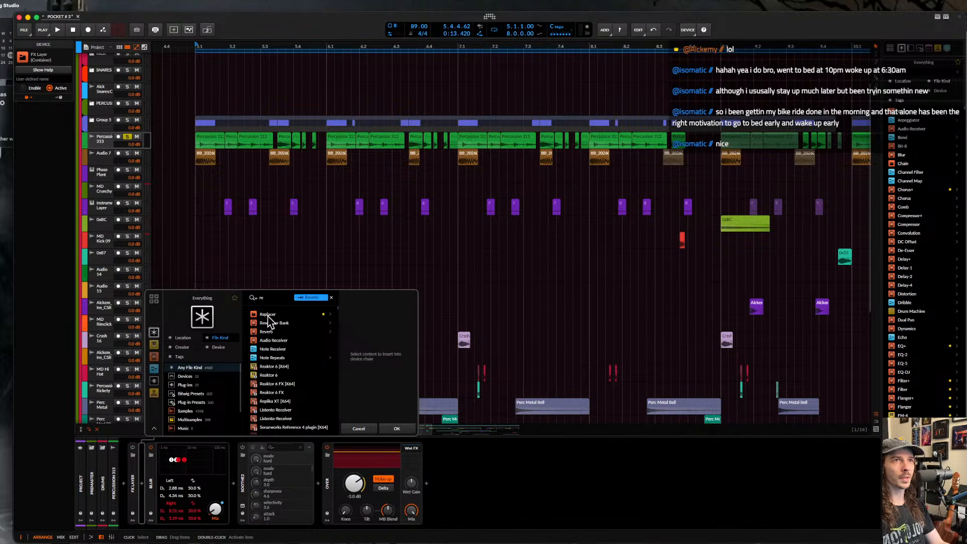
left_click(269, 313)
left_click(383, 426)
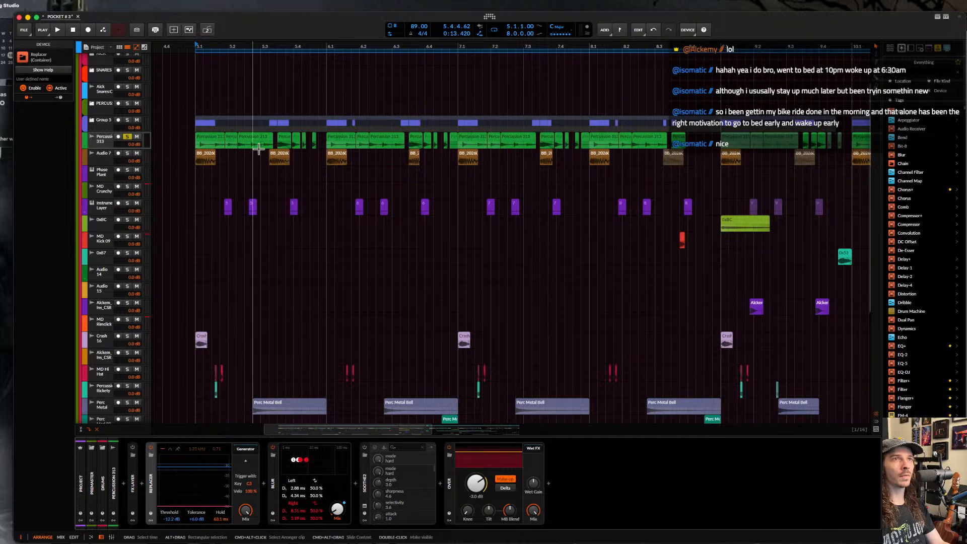
- Insert an empty Sampler as the Generator device of the Replacer
left_click(245, 451)
left_click(265, 487)
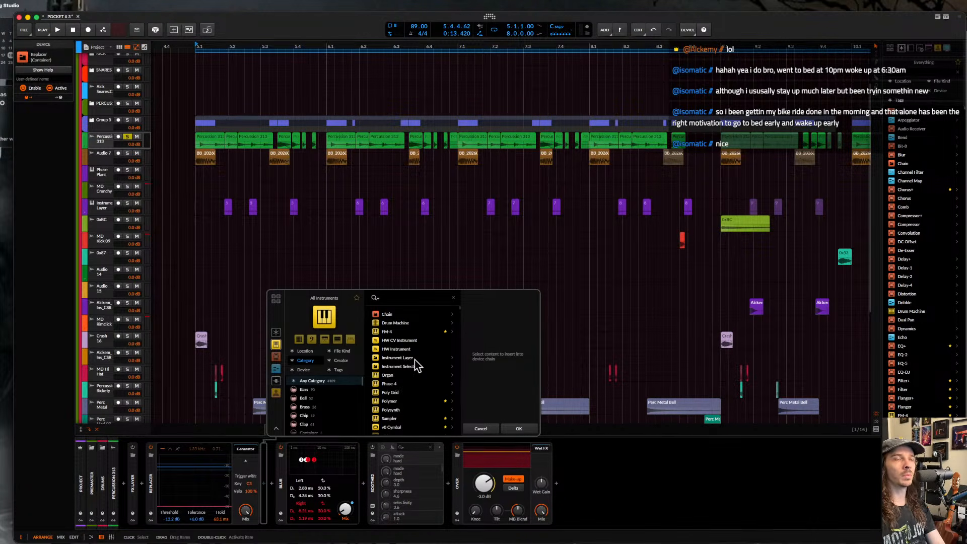
type("sampler")
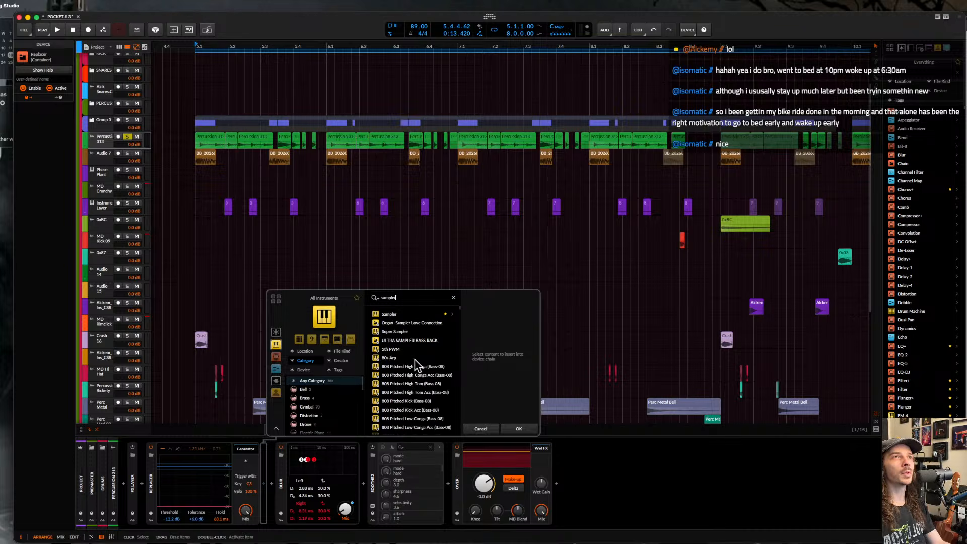
left_click(391, 316)
left_click(519, 428)
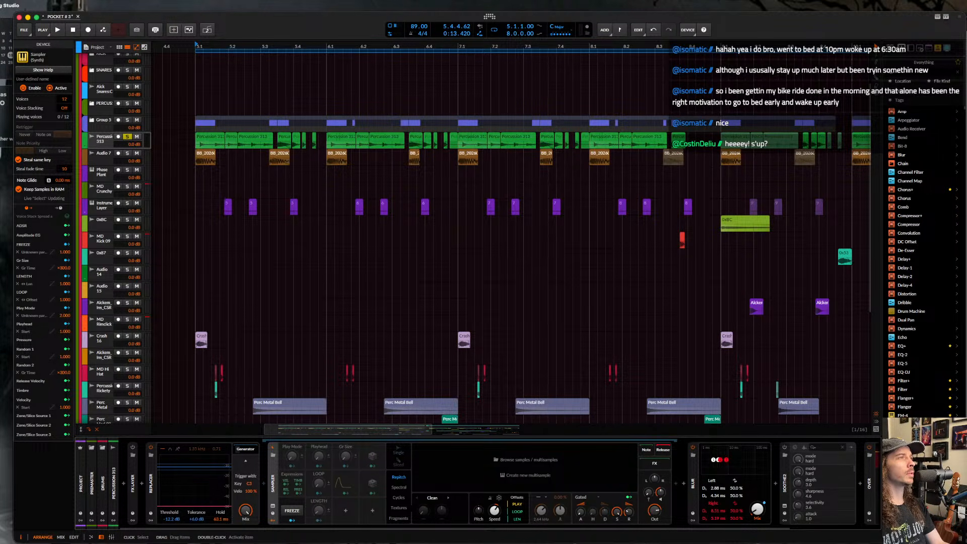
- Switch to the browser and read the Bitwig Studio 6.1 changelog overview of the Fragments, Repitch, Cycles and Textures modes and sample loading
left_click_drag(966, 21, 536, 21)
scroll(660, 194, "down", 15)
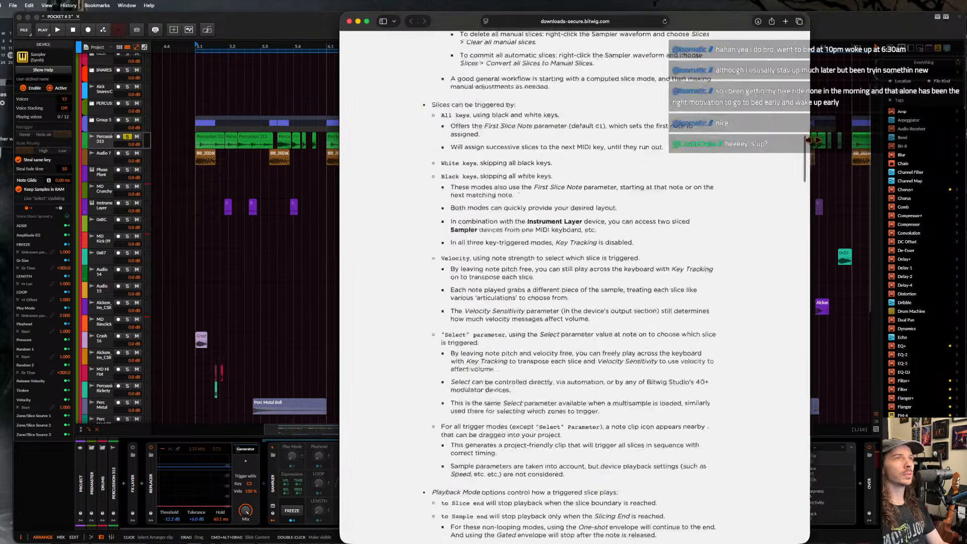
scroll(658, 188, "up", 15)
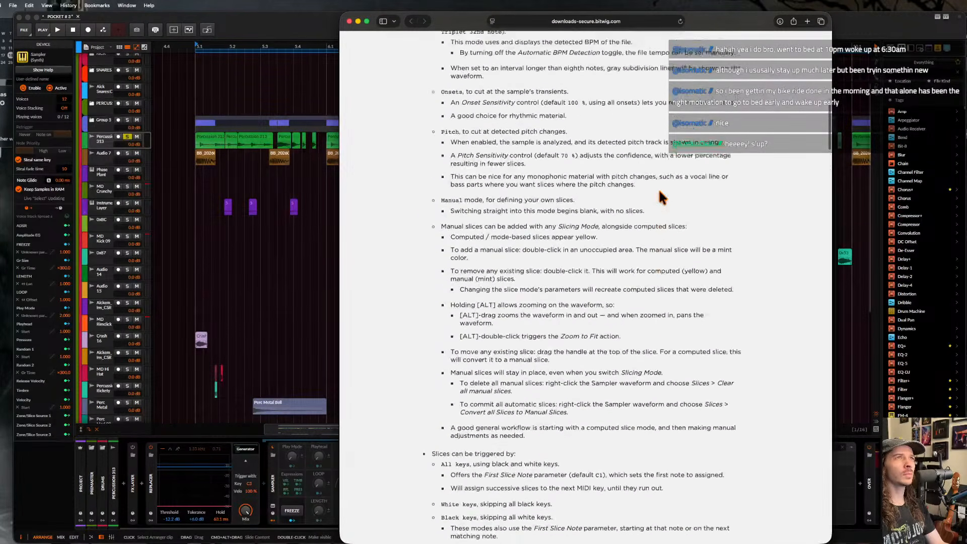
scroll(659, 191, "up", 5)
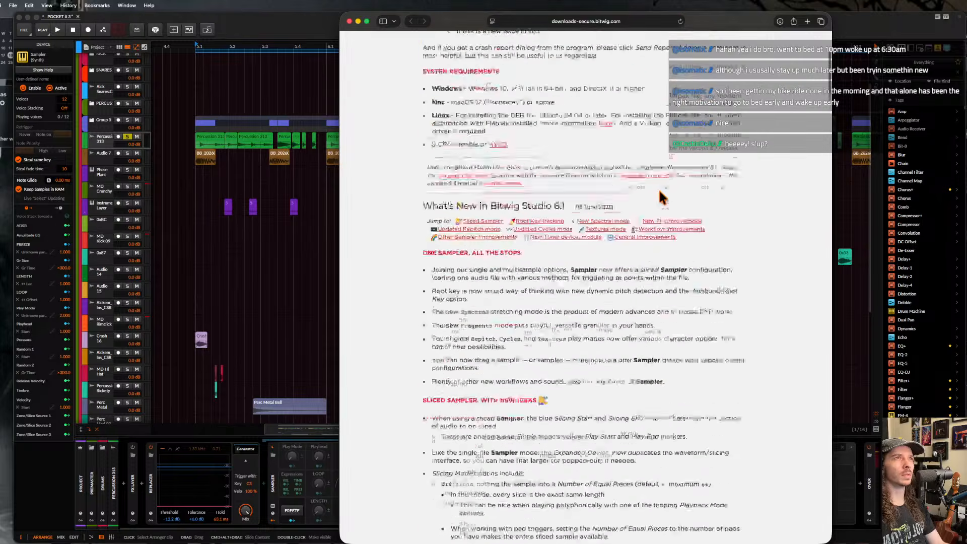
scroll(659, 192, "down", 2)
scroll(659, 191, "up", 3)
scroll(659, 191, "down", 3)
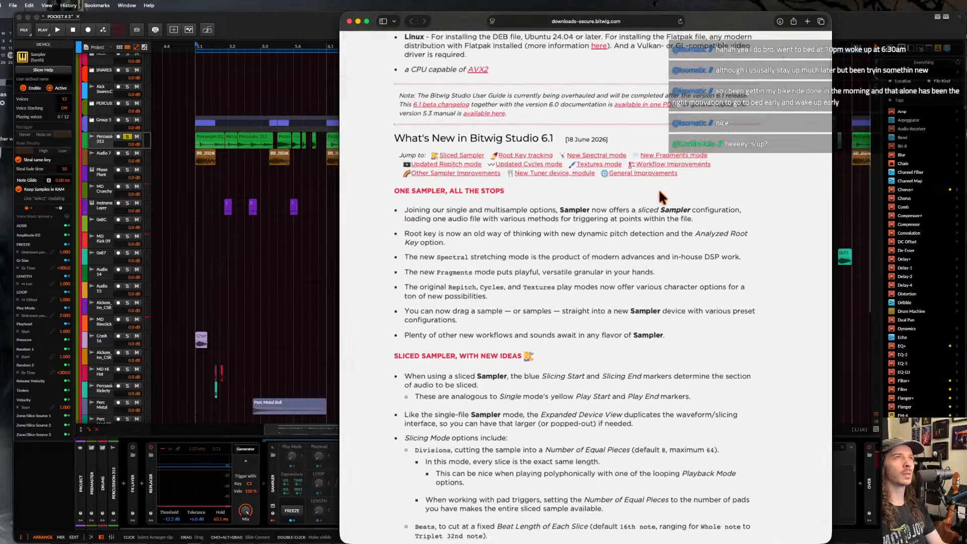
scroll(659, 192, "up", 2)
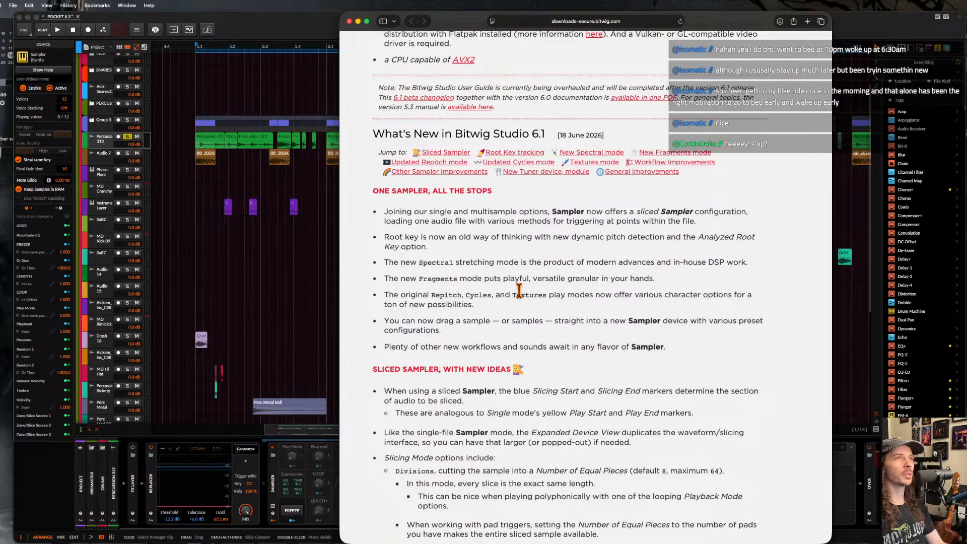
left_click_drag(421, 277, 474, 279)
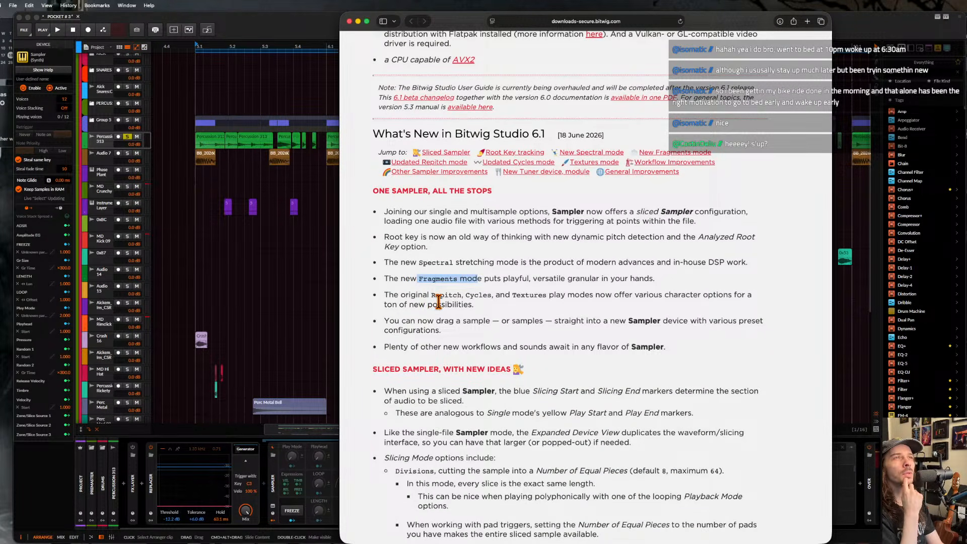
left_click_drag(622, 293, 720, 295)
left_click(497, 301)
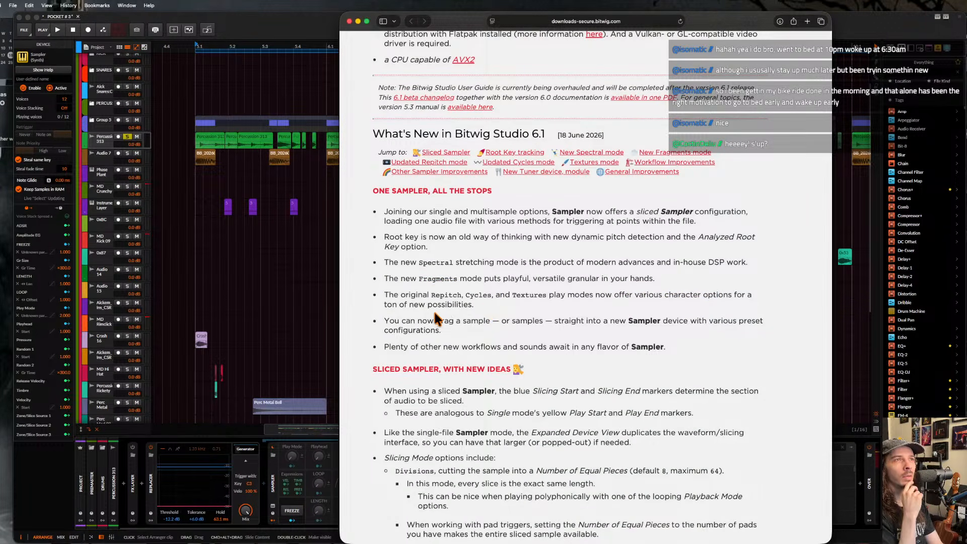
left_click_drag(384, 322, 443, 327)
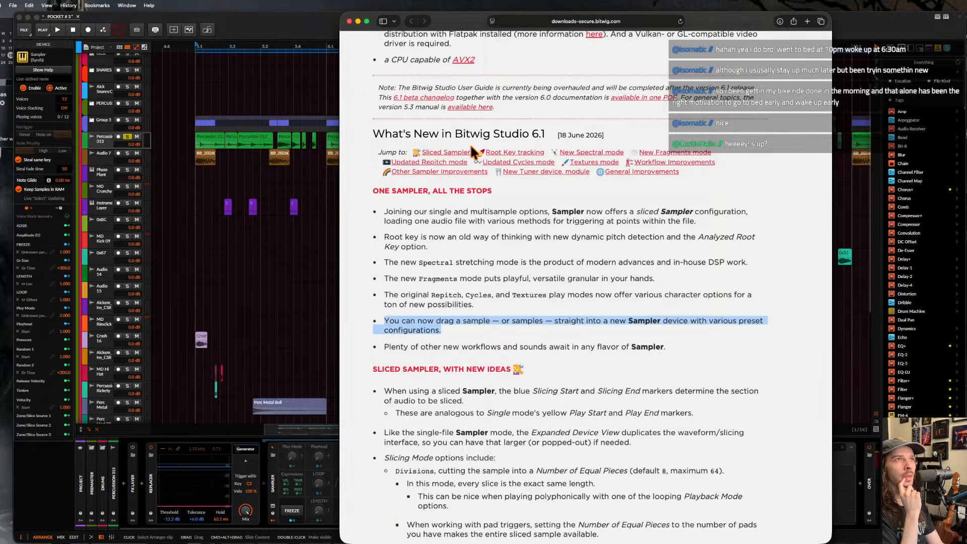
- Narrow the changelog browser window, tuck it aside and return to the Bitwig Studio project
left_click_drag(474, 32, 660, 44)
left_click_drag(661, 46, 211, 19)
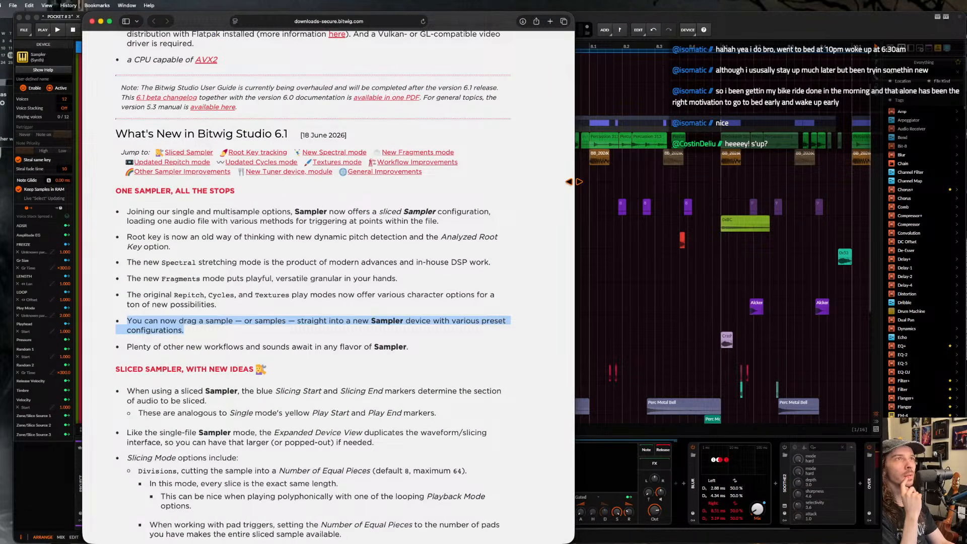
left_click_drag(574, 182, 388, 180)
left_click_drag(314, 31, 189, 31)
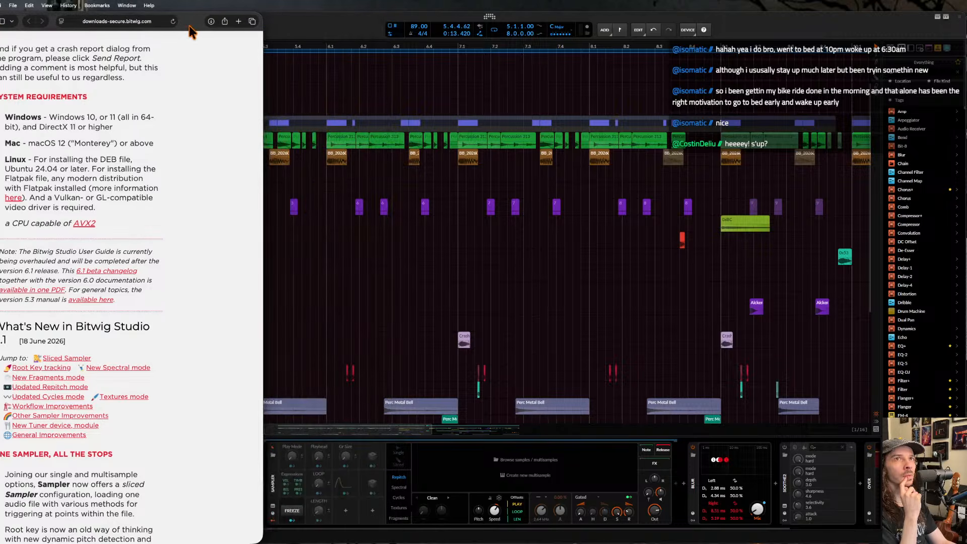
left_click(367, 292)
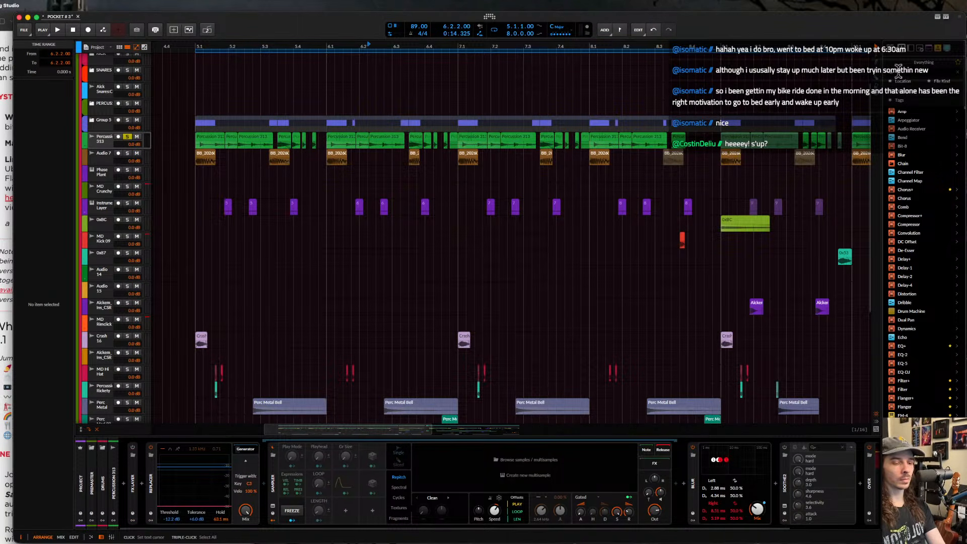
- Search the sample library for "triang", load triangle5 into the Replacer's Sampler, and audition its Repitch mode with the Analog character
type("triang")
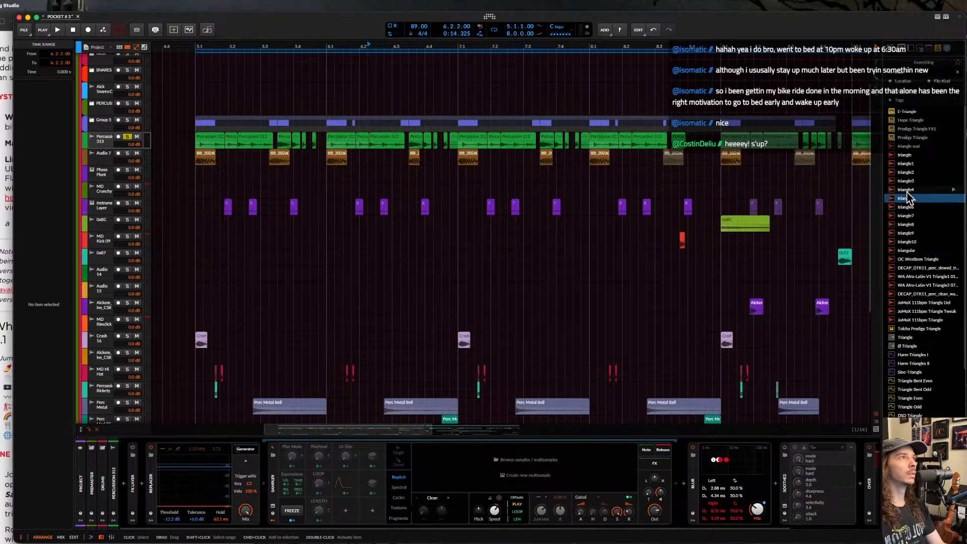
left_click_drag(499, 489, 513, 485)
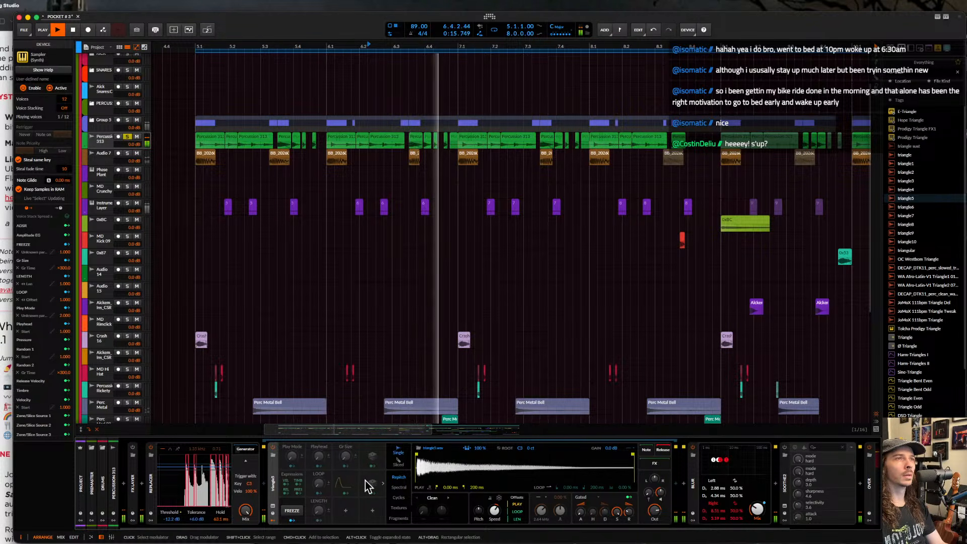
left_click(448, 498)
left_click_drag(424, 511, 445, 542)
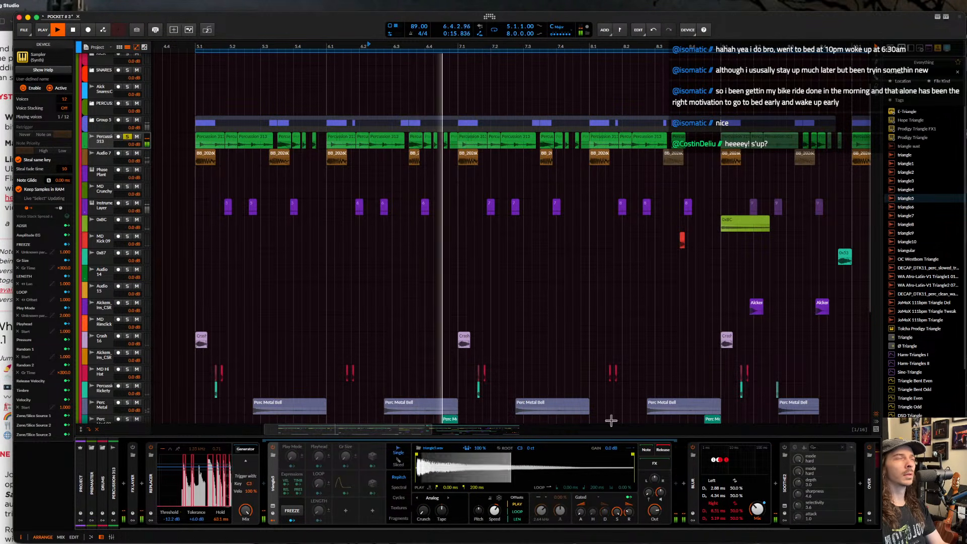
key("space")
- Replace the Sampler's sample with triangle8 and compare Spectral mode with Repitch during playback, keeping Repitch
left_click(910, 227)
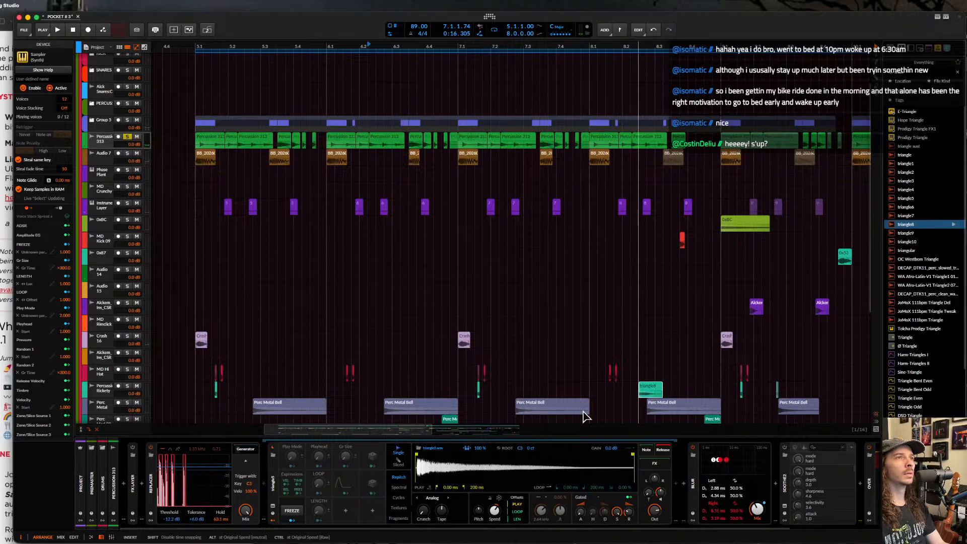
left_click_drag(584, 411, 492, 468)
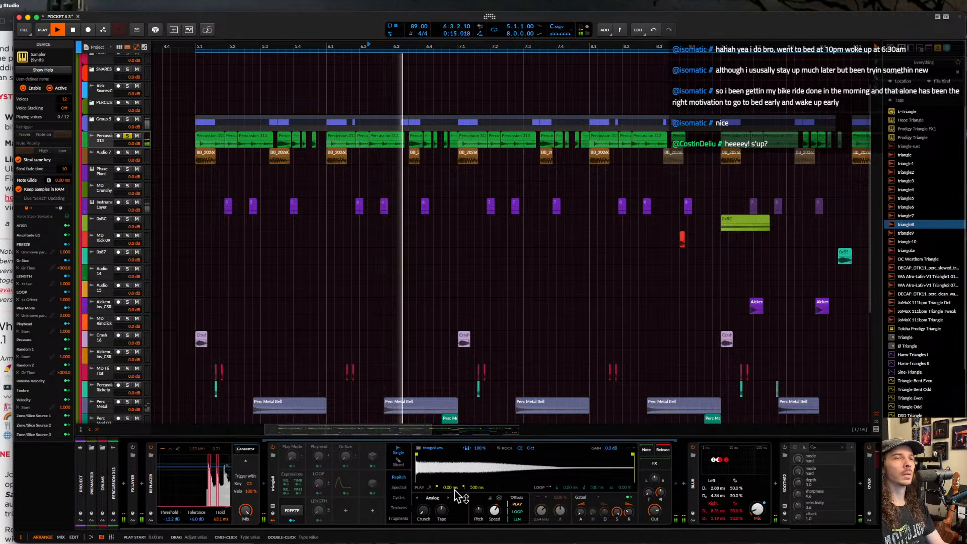
left_click(401, 488)
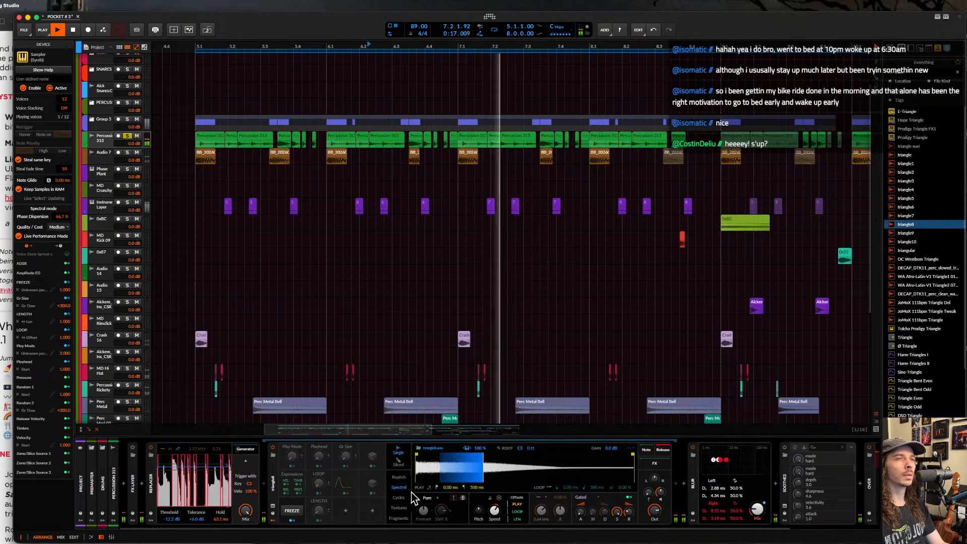
left_click(402, 478)
key("space")
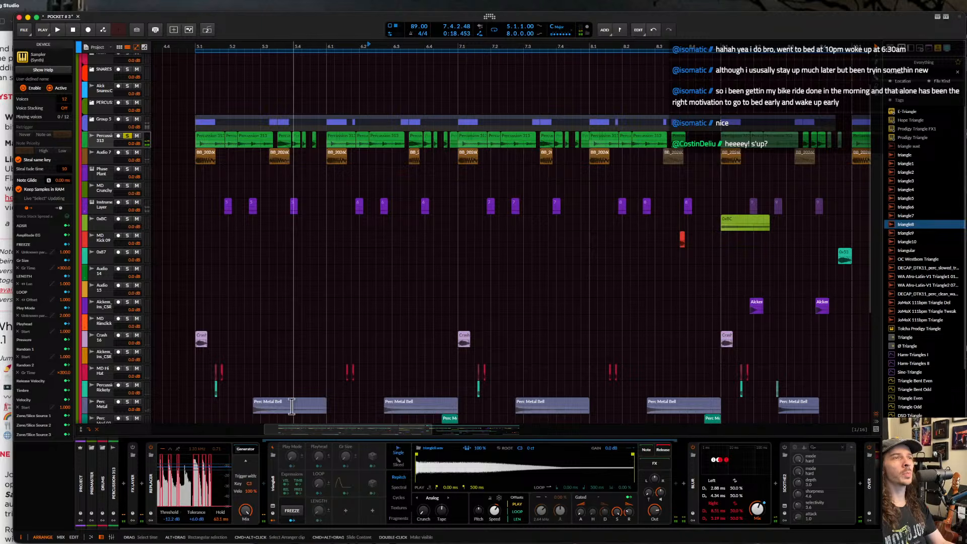
- Switch to the browser, read the changelog's One Sampler and Sliced Sampler slicing mode sections, and return to the Bitwig Studio project
left_click(5, 212)
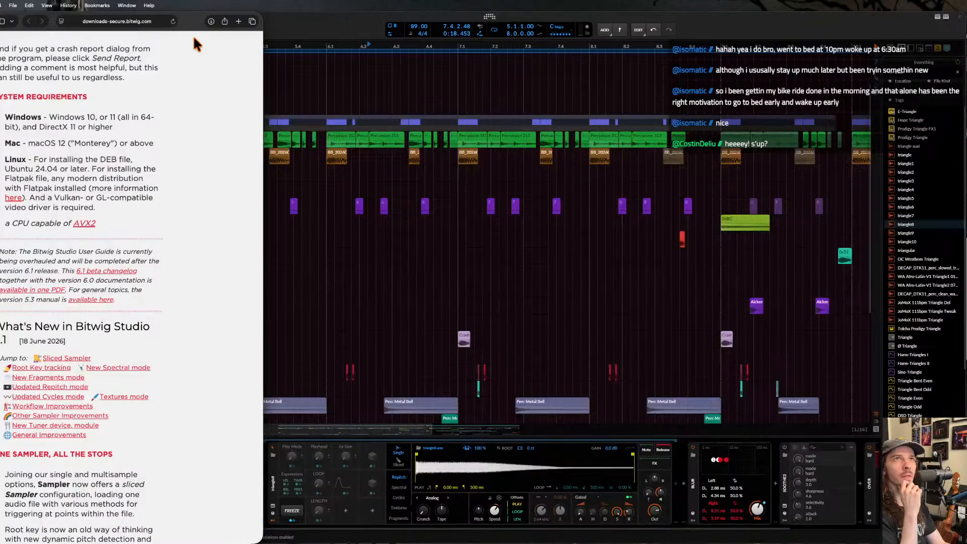
left_click_drag(187, 28, 267, 29)
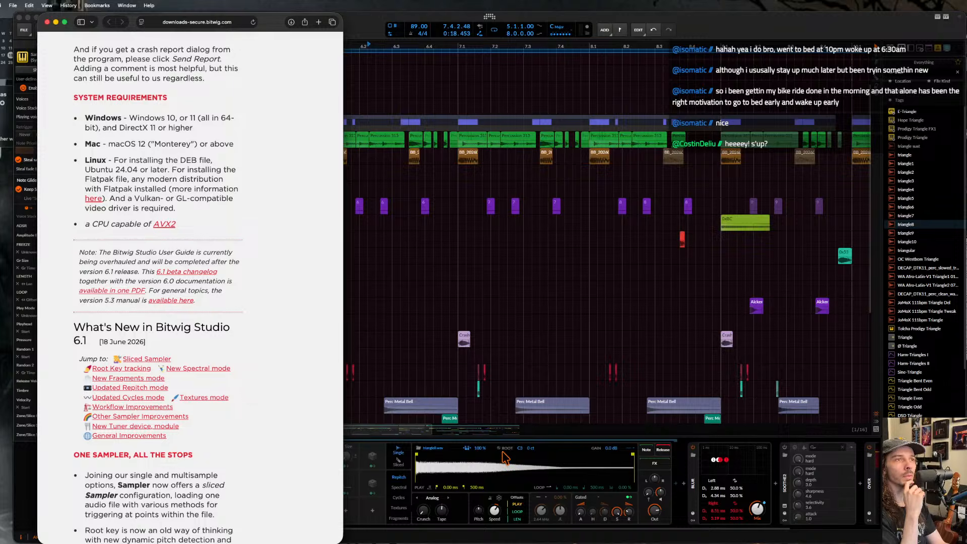
scroll(215, 339, "down", 5)
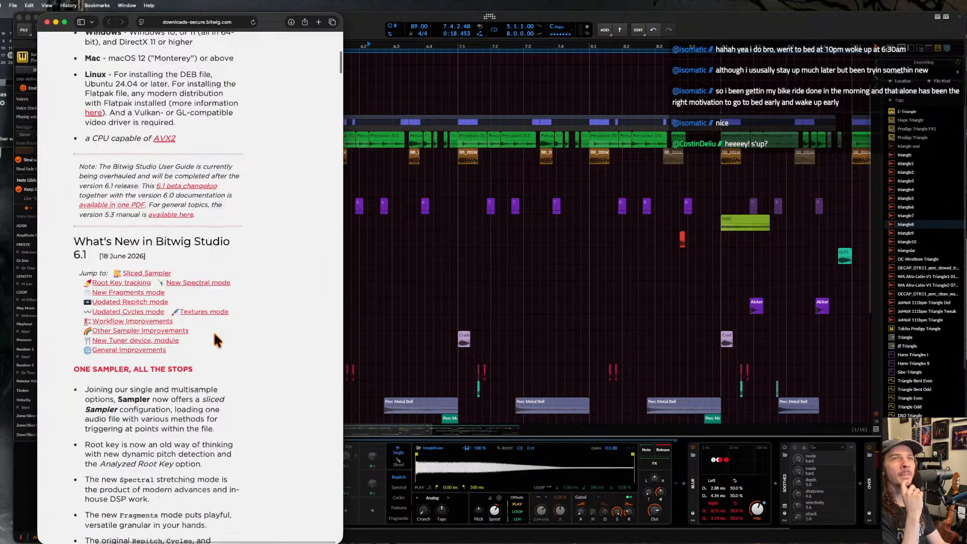
scroll(214, 335, "down", 4)
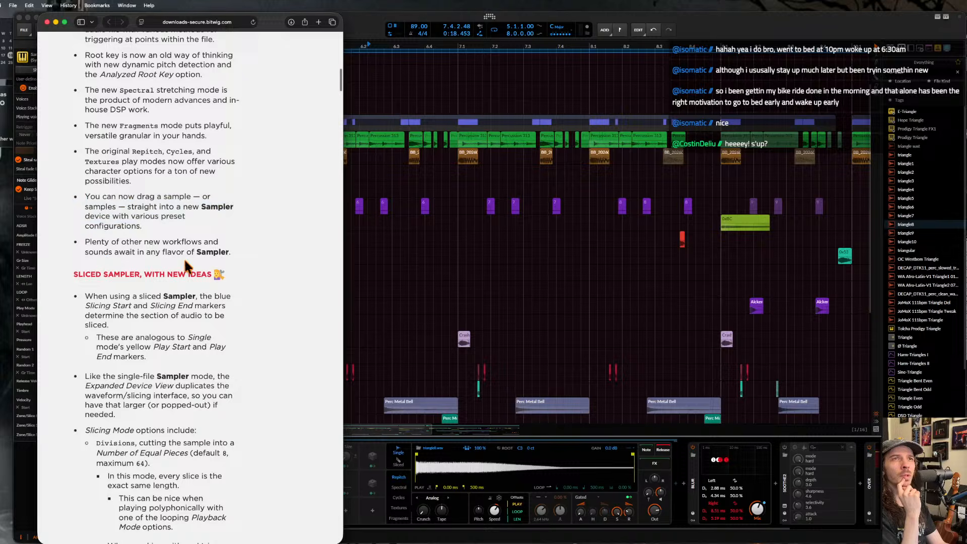
scroll(114, 269, "down", 2)
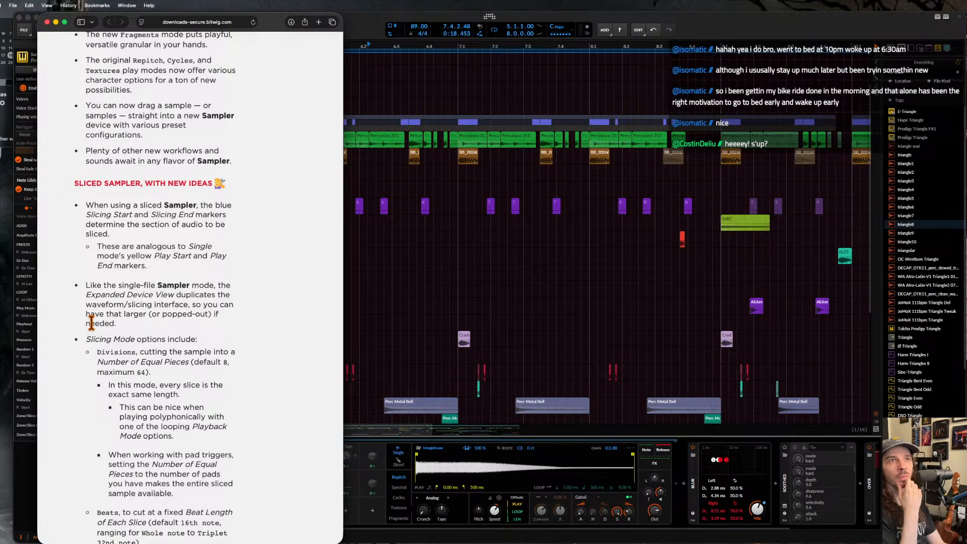
scroll(91, 323, "down", 2)
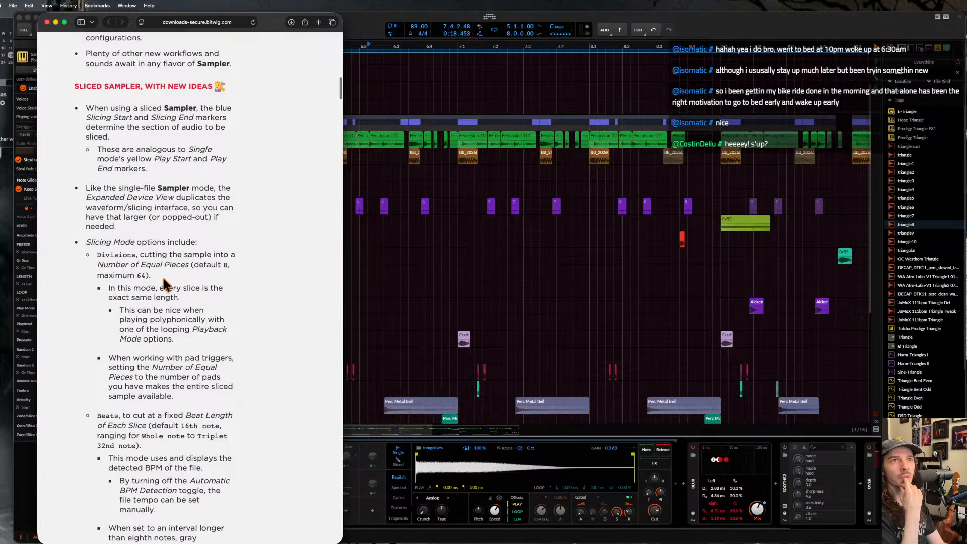
scroll(164, 280, "down", 2)
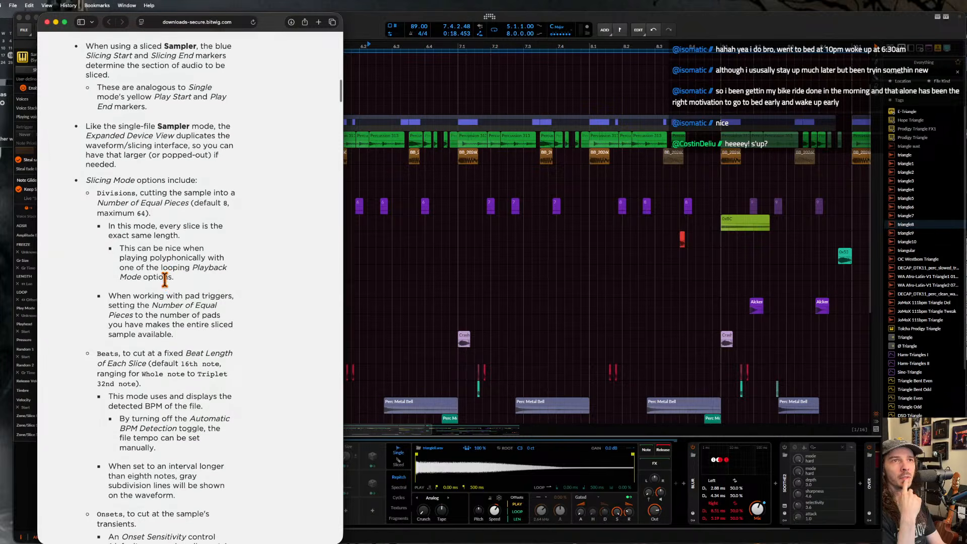
scroll(164, 280, "down", 2)
scroll(101, 309, "down", 3)
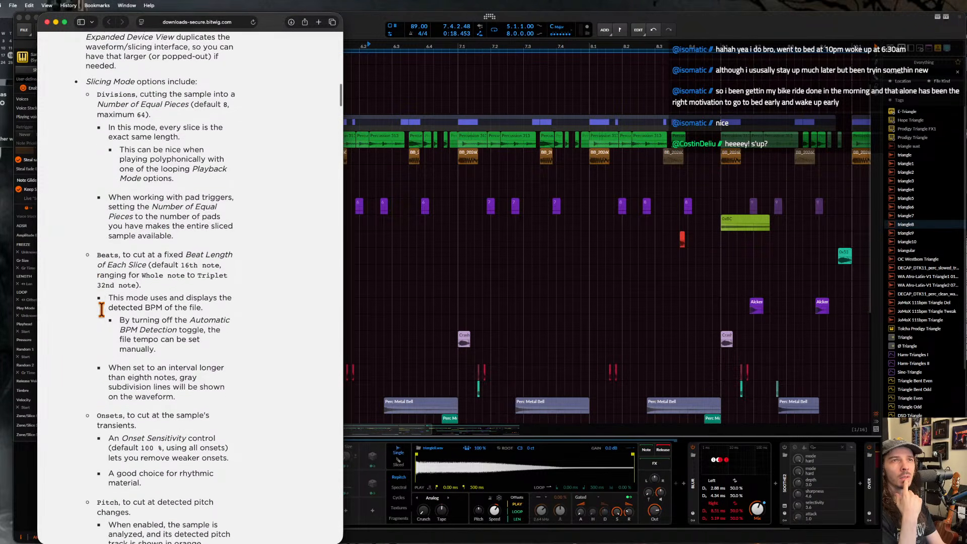
scroll(105, 315, "down", 1)
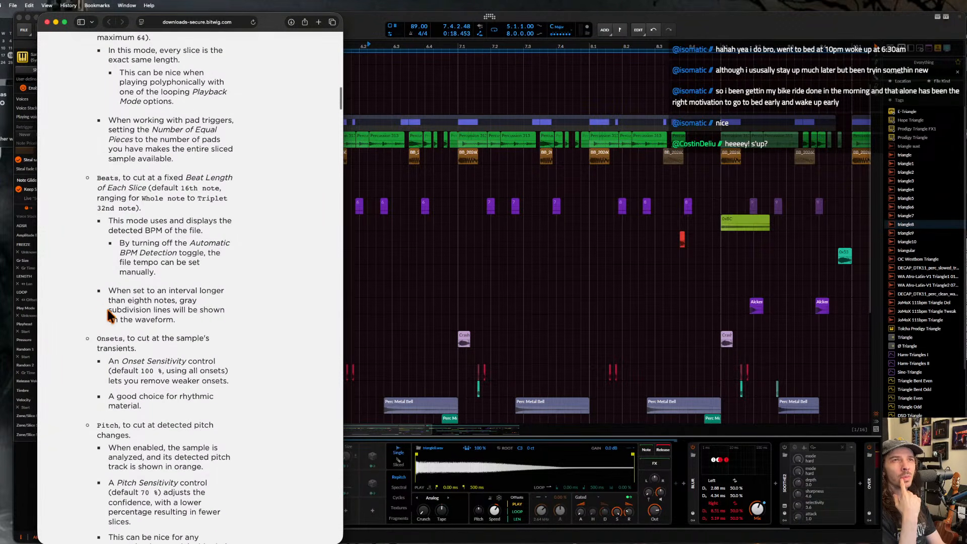
scroll(201, 315, "down", 5)
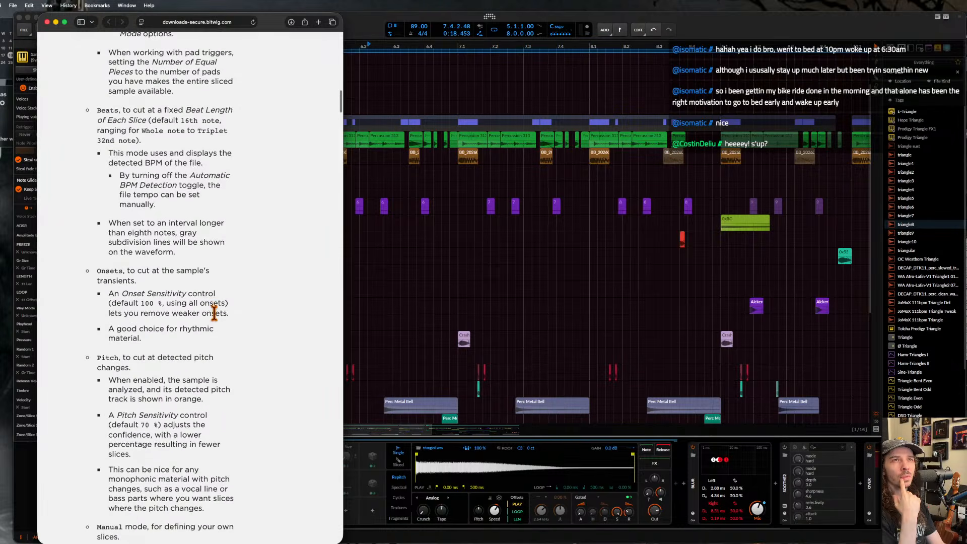
scroll(214, 313, "down", 2)
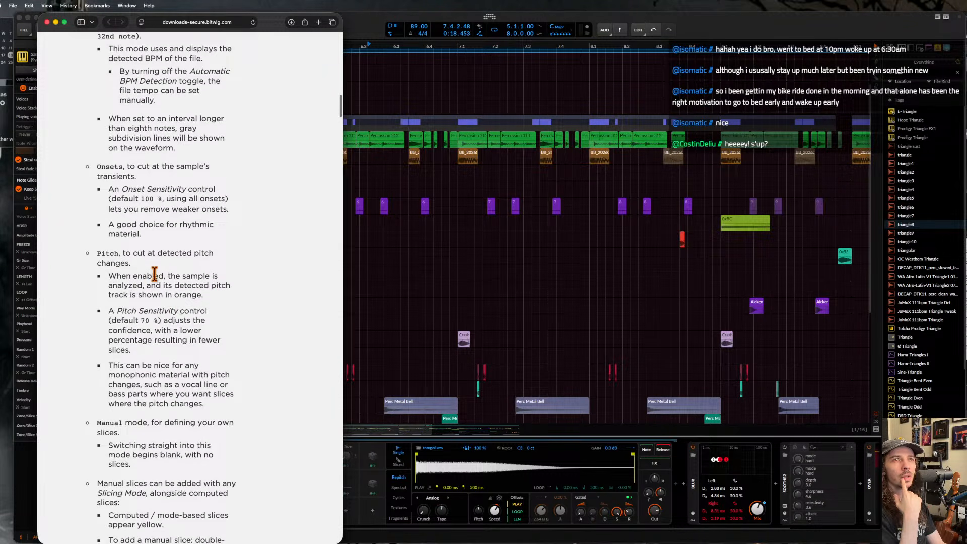
scroll(191, 270, "down", 1)
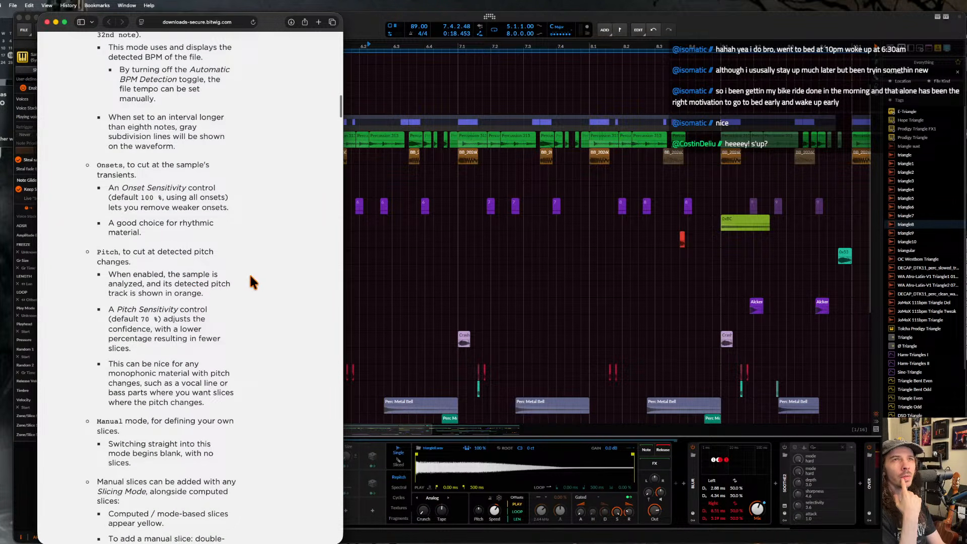
scroll(238, 292, "down", 2)
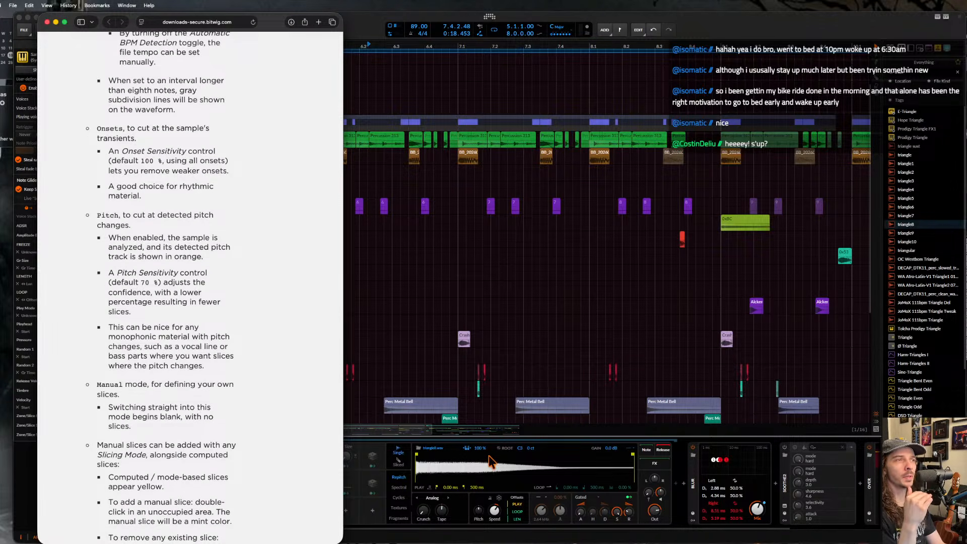
left_click(516, 466)
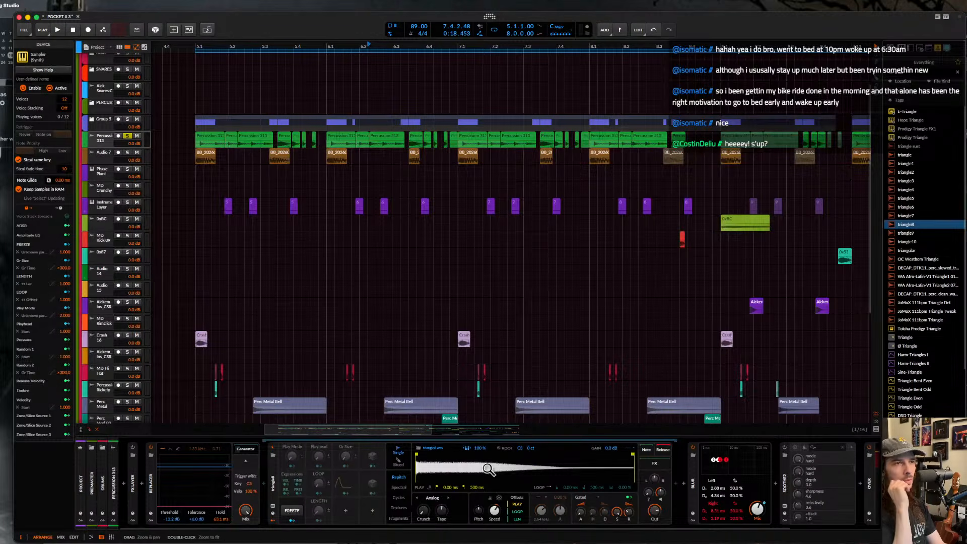
- Switch the Sampler to Spectral mode and set the project key to G Minor
left_click(399, 488)
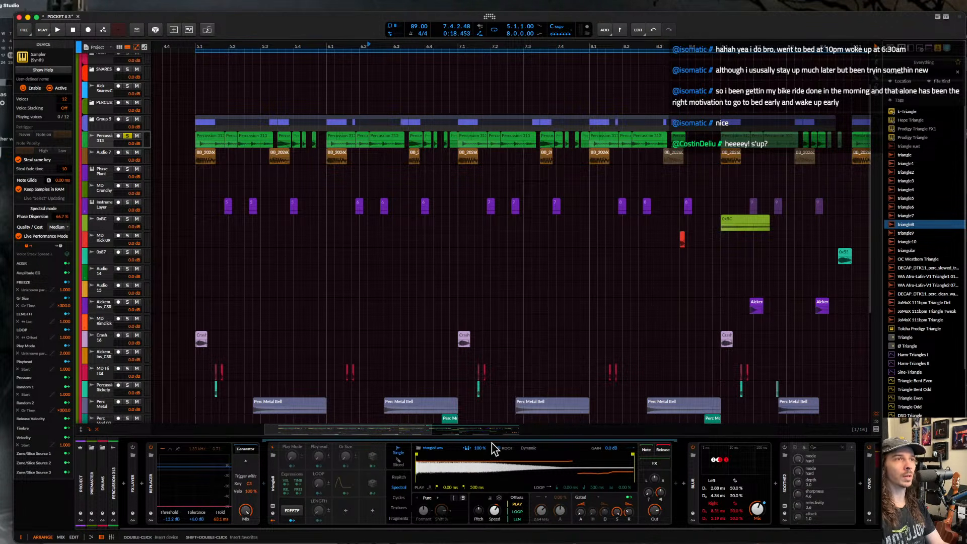
scroll(496, 449, "right", 1)
left_click(564, 28)
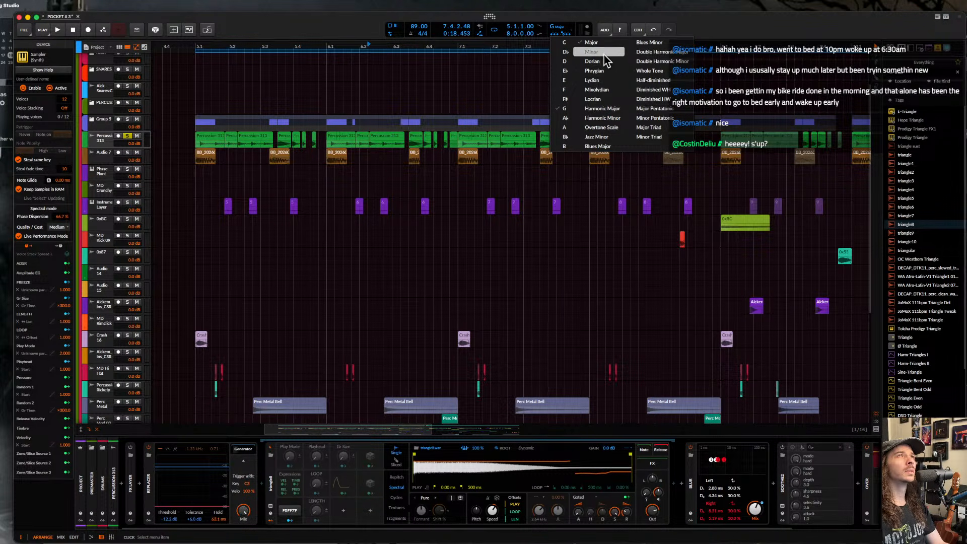
left_click(201, 181)
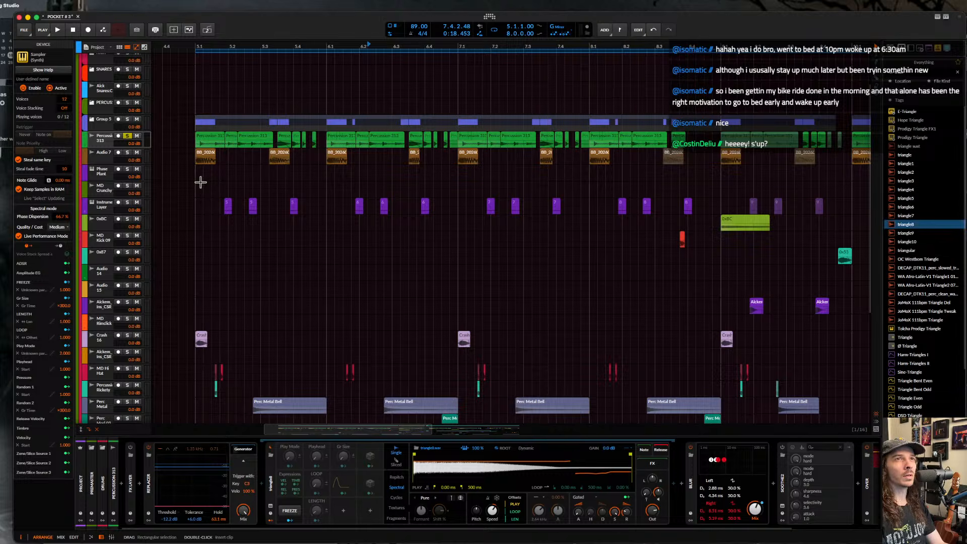
- Set the play start position to 5.1.1, bring back the Percussion 313 device chain and start playback
left_click(200, 183)
scroll(200, 184, "down", 5)
scroll(197, 197, "up", 3)
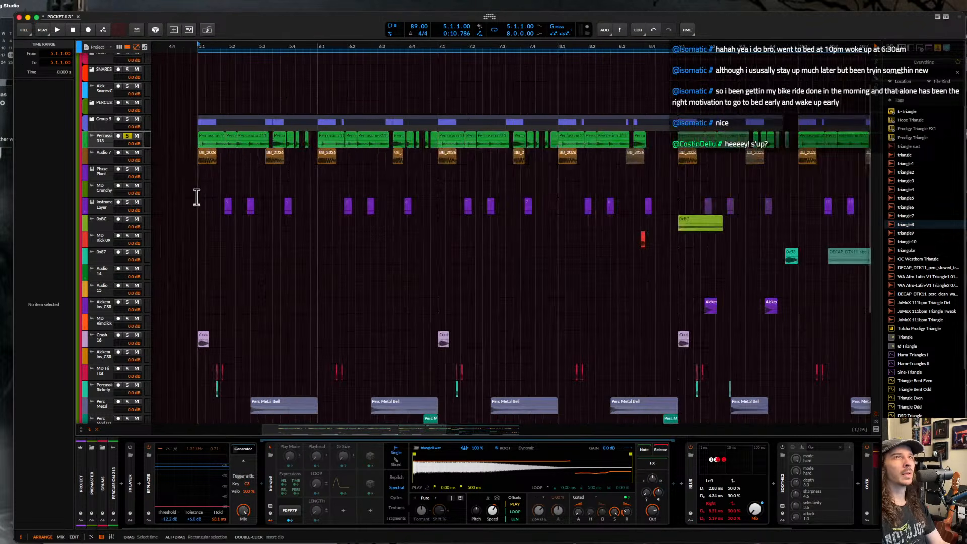
key("e")
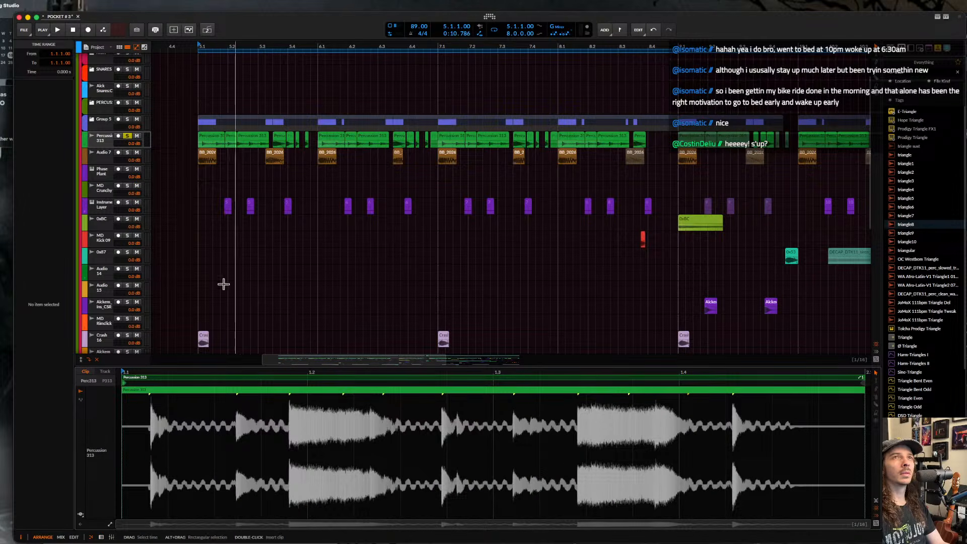
double_click(97, 143)
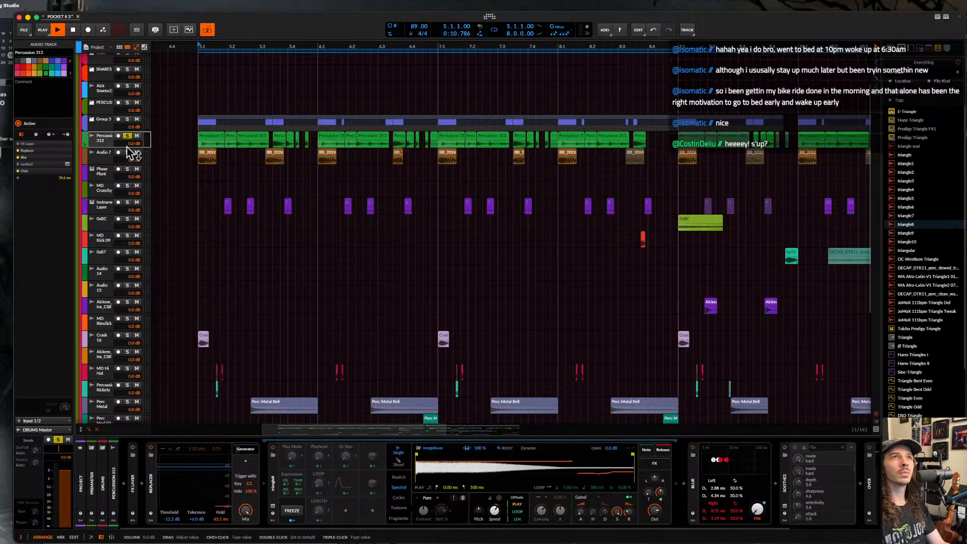
key("space")
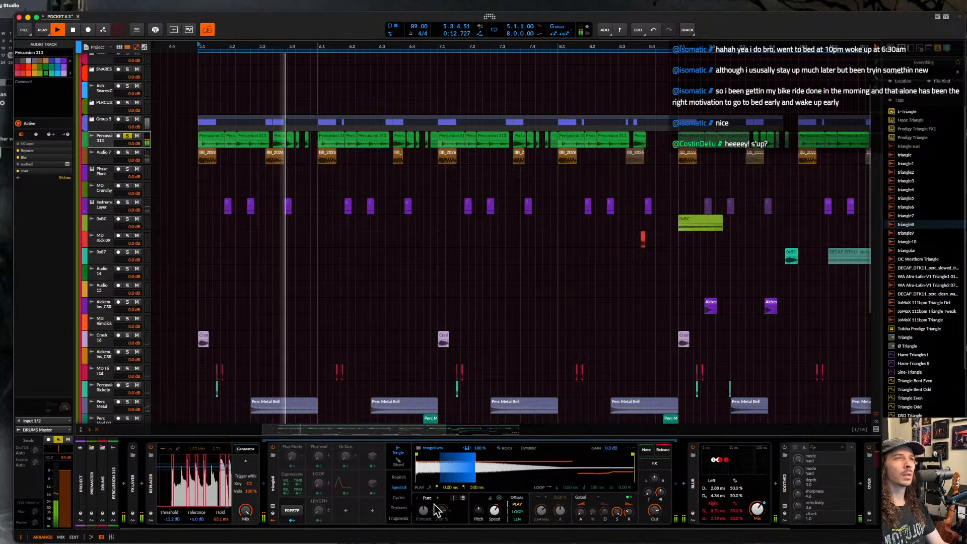
- Enable formant processing for the Sampler's Pure character and adjust its formant controls during playback
mouse_move(444, 499)
left_mouse_down()
mouse_move(445, 517)
mouse_move(444, 498)
left_mouse_up()
left_click(463, 498)
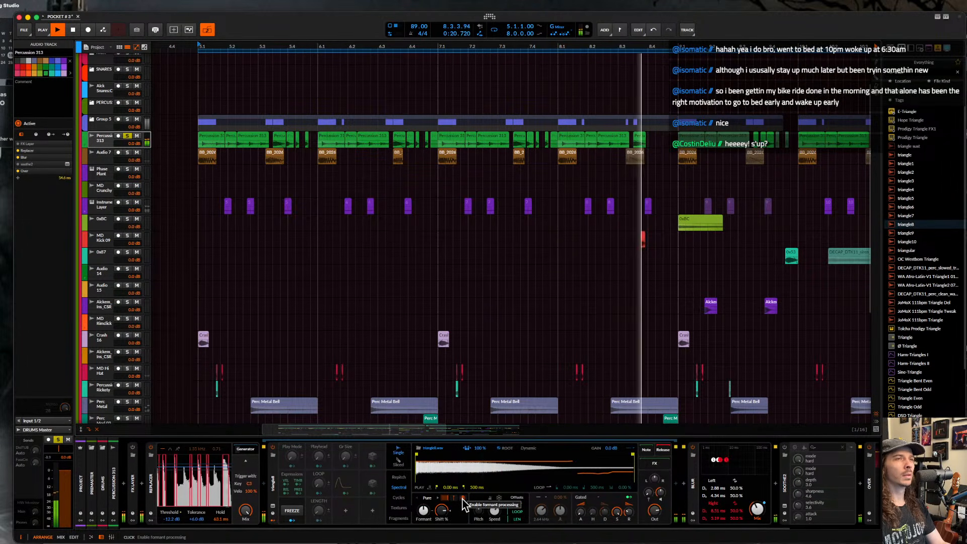
mouse_move(426, 514)
left_mouse_down()
mouse_move(425, 505)
mouse_move(442, 539)
mouse_move(443, 509)
left_mouse_up()
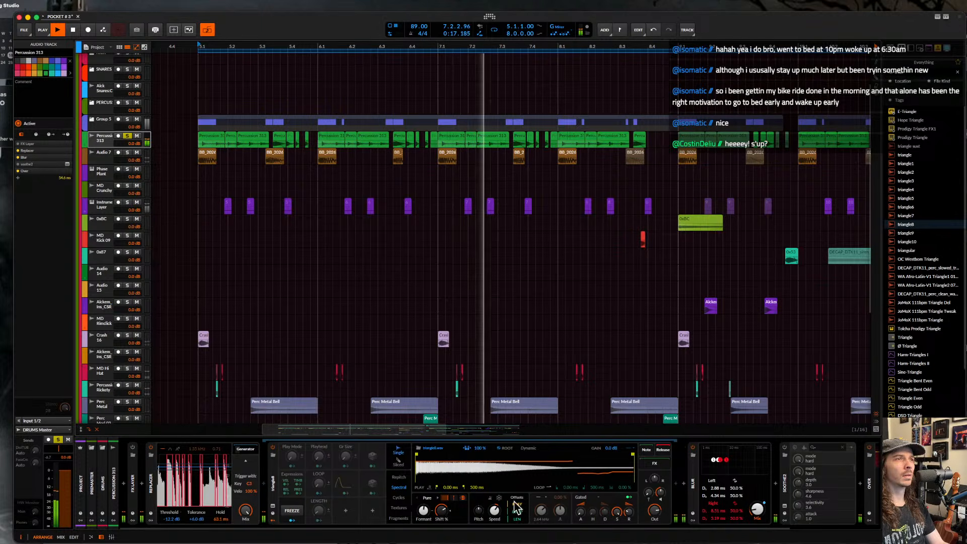
- Check the Sampler's filter mode and playback trigger options, keeping the trigger mode at Gated
scroll(551, 496, "right", 1)
scroll(561, 497, "right", 1)
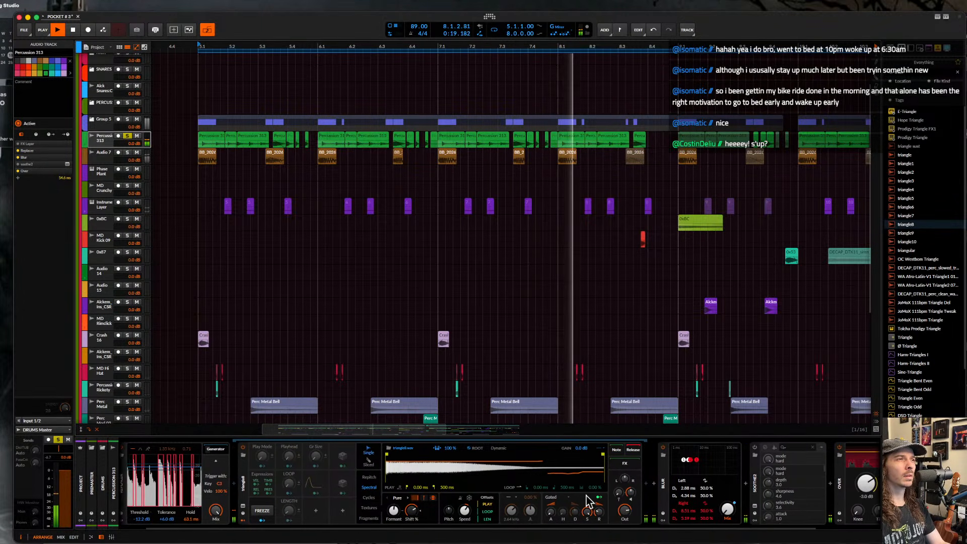
left_click(513, 498)
left_click(513, 499)
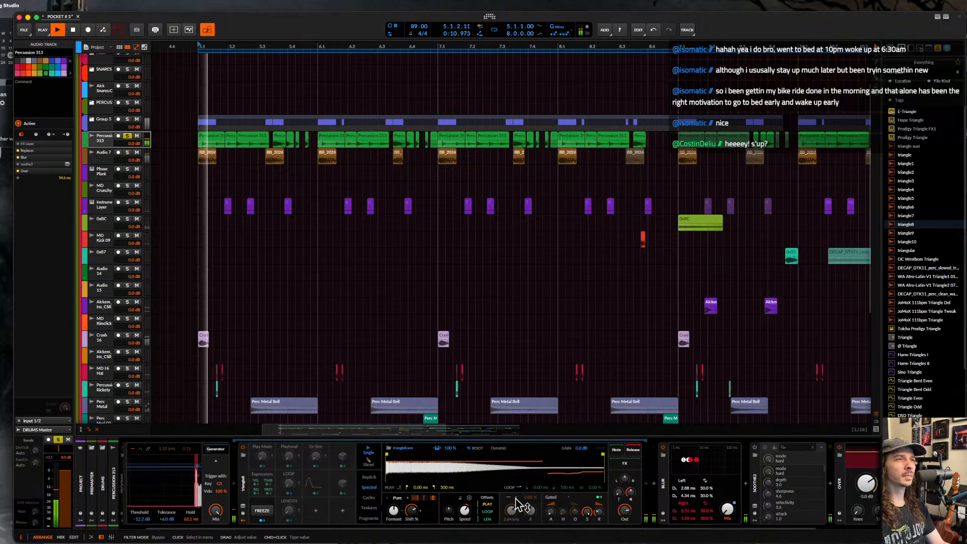
left_click(567, 499)
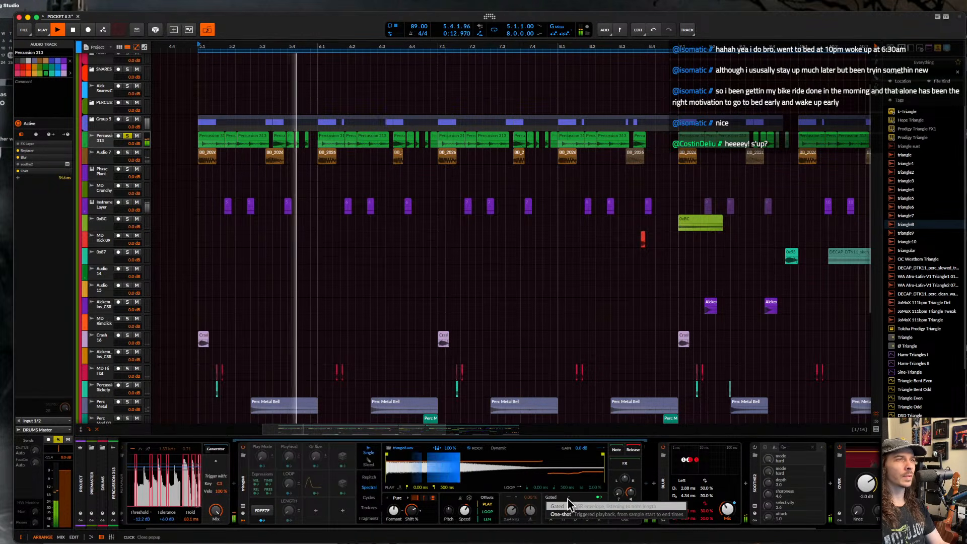
left_click(567, 505)
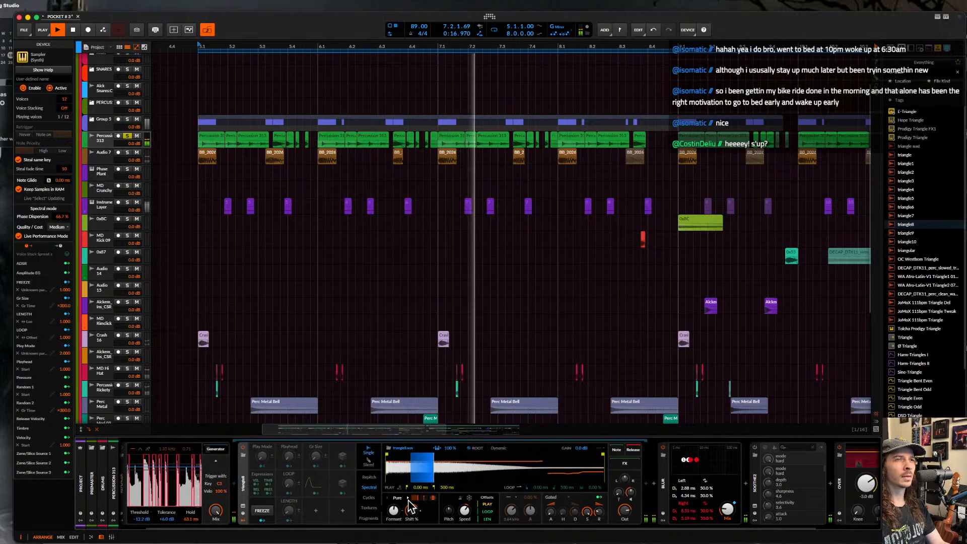
- Change the Spectral character to Reharm, quantize its harmonics to Global Key, and adjust the Bend during playback
left_click(409, 499)
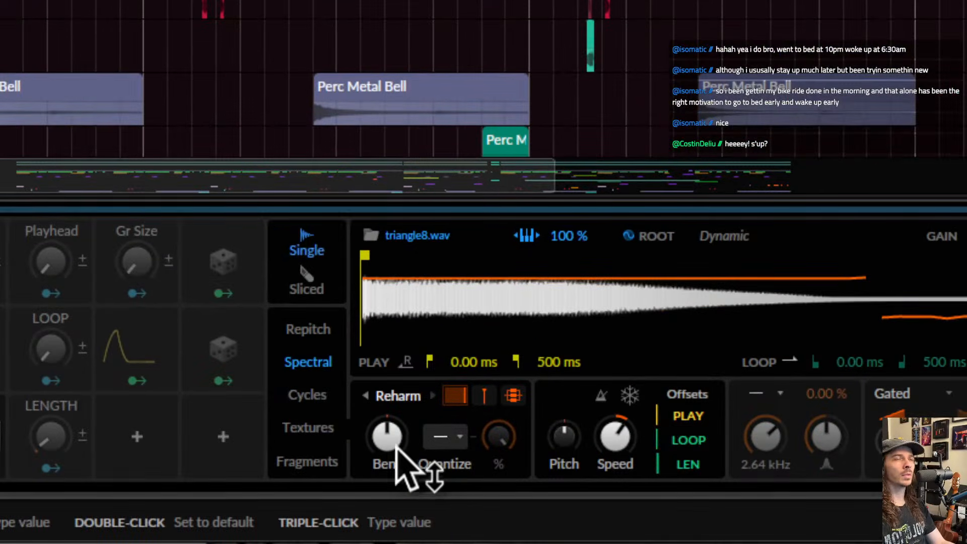
left_click(457, 437)
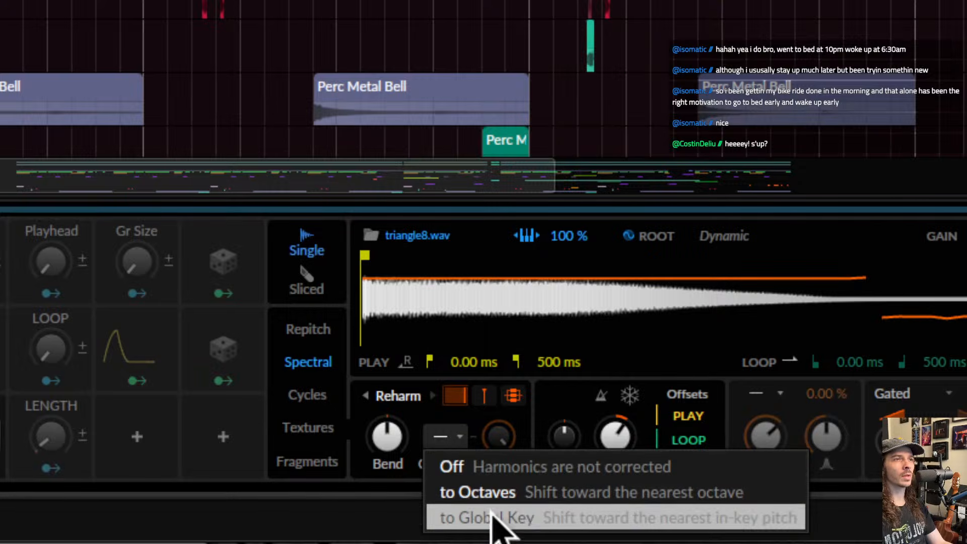
left_click(529, 518)
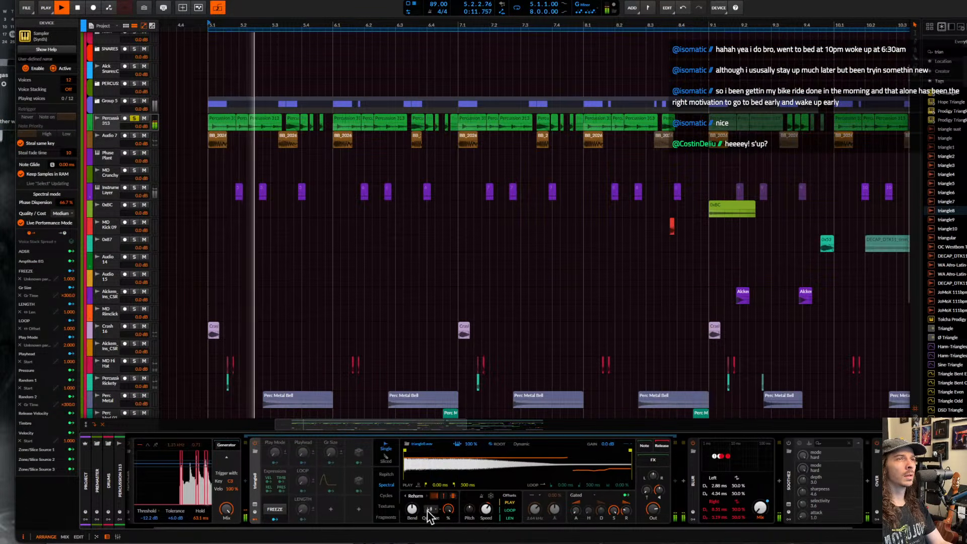
left_click_drag(413, 510, 448, 496)
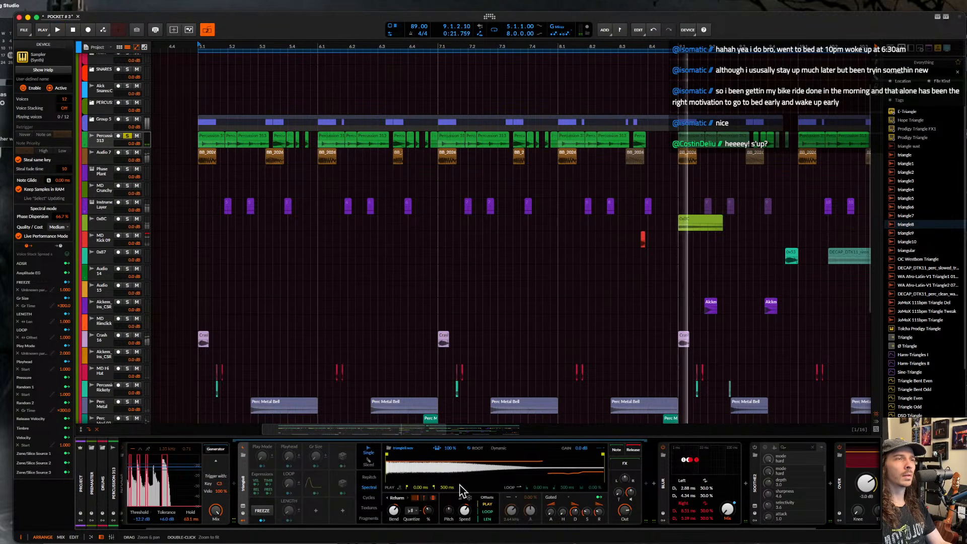
left_click_drag(394, 511, 394, 501)
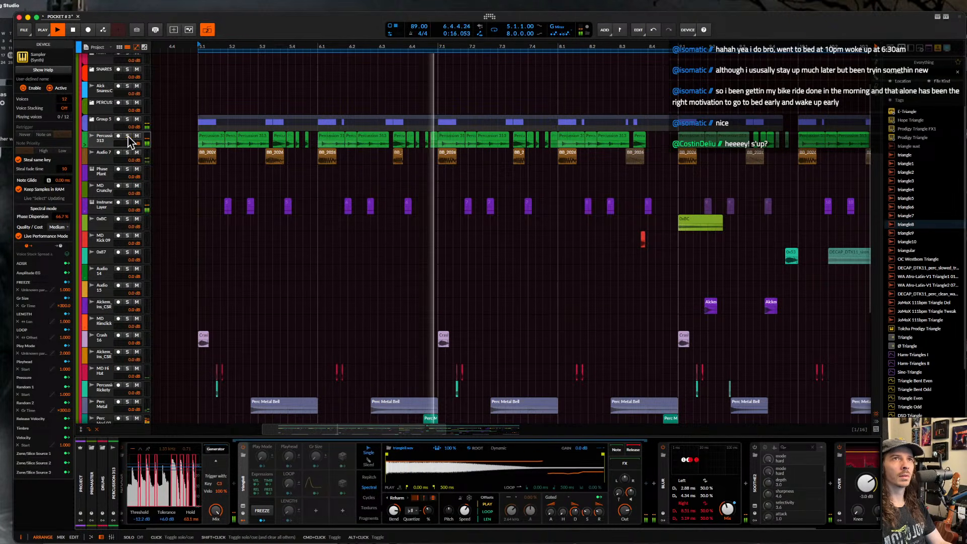
- Unsolo the Percussion 313 track and lower the Sampler's envelope decay while listening in the full mix
left_click(128, 137)
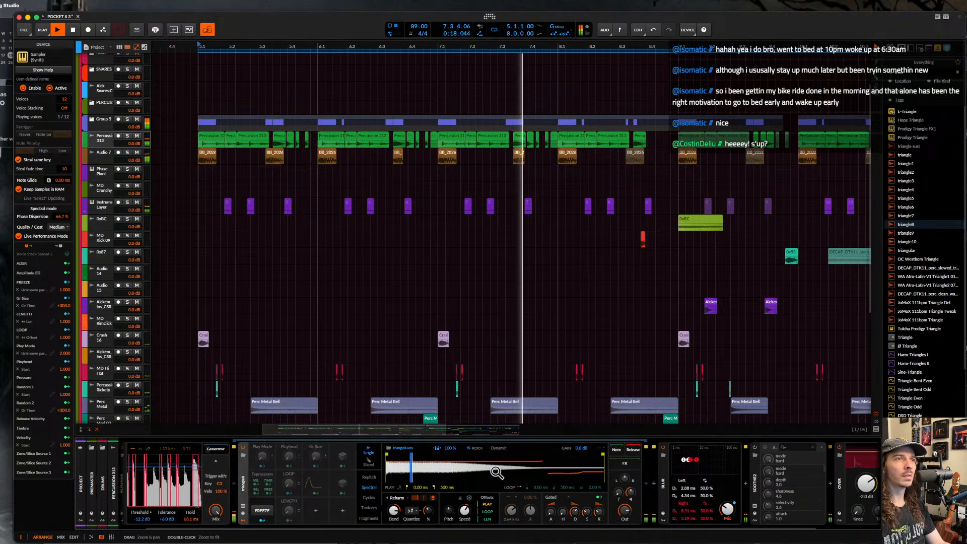
left_click_drag(575, 512, 575, 524)
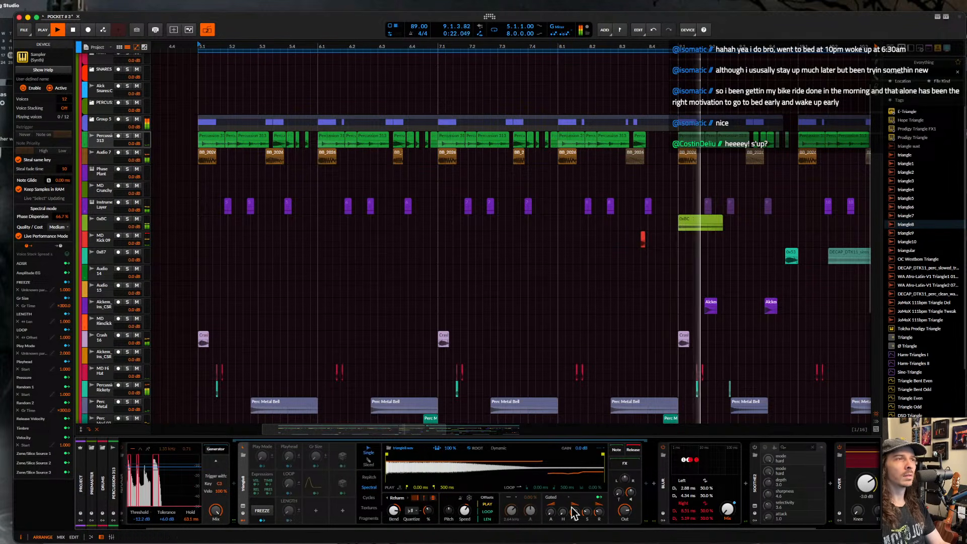
scroll(607, 282, "right", 5)
scroll(606, 282, "up", 3)
scroll(607, 282, "down", 3)
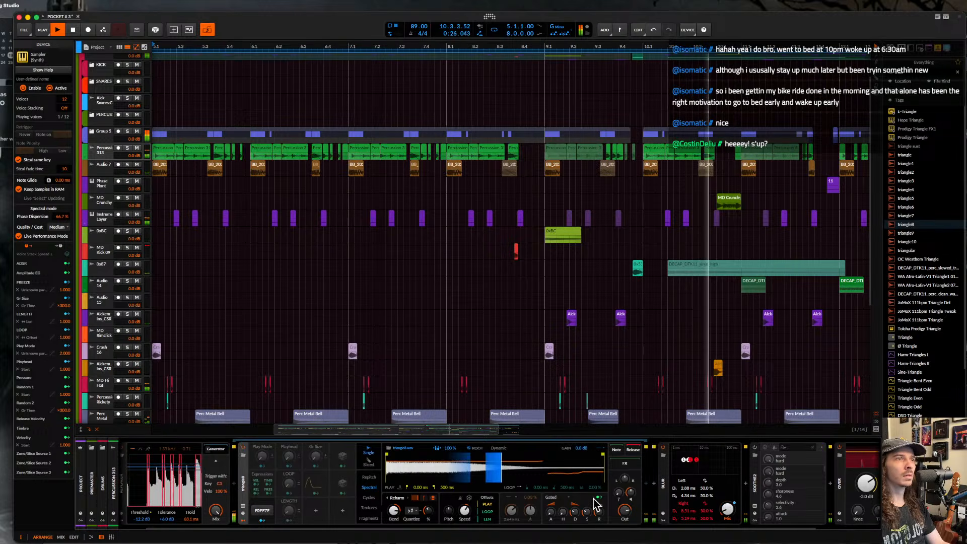
- Fine-tune the Sampler's gated envelope decay to about 257 ms while listening, and stop playback
mouse_move(578, 519)
left_mouse_down()
mouse_move(579, 506)
mouse_move(579, 524)
left_mouse_up()
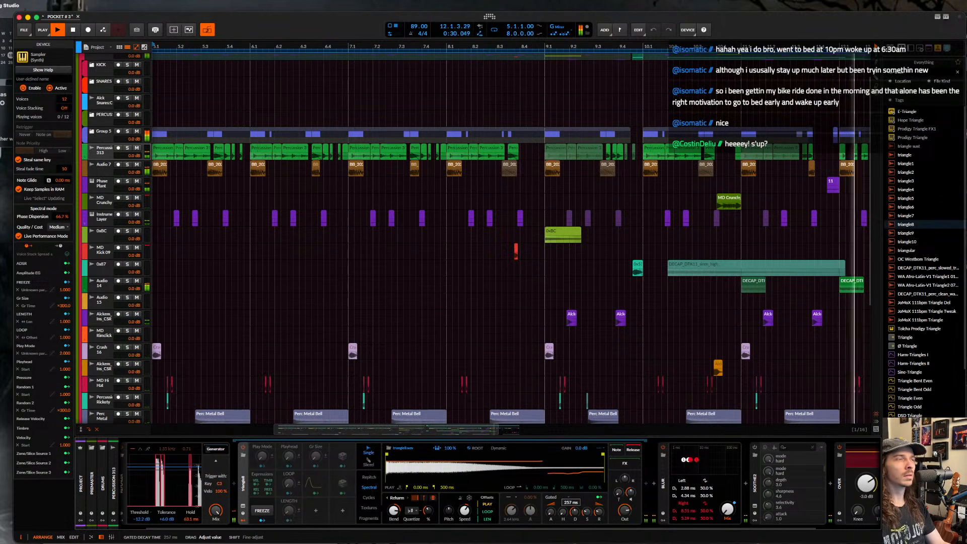
scroll(587, 337, "down", 3)
scroll(587, 337, "left", 3)
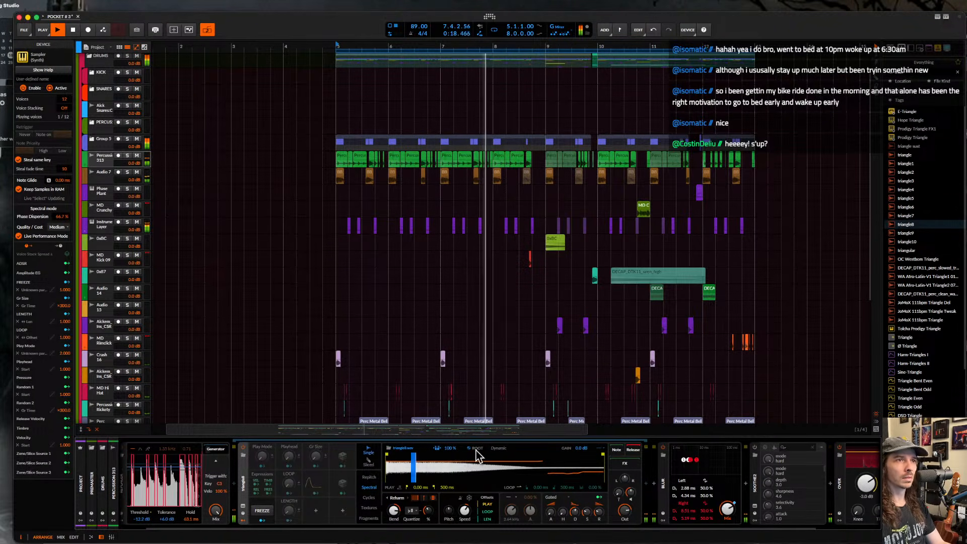
key("space")
scroll(454, 274, "down", 3)
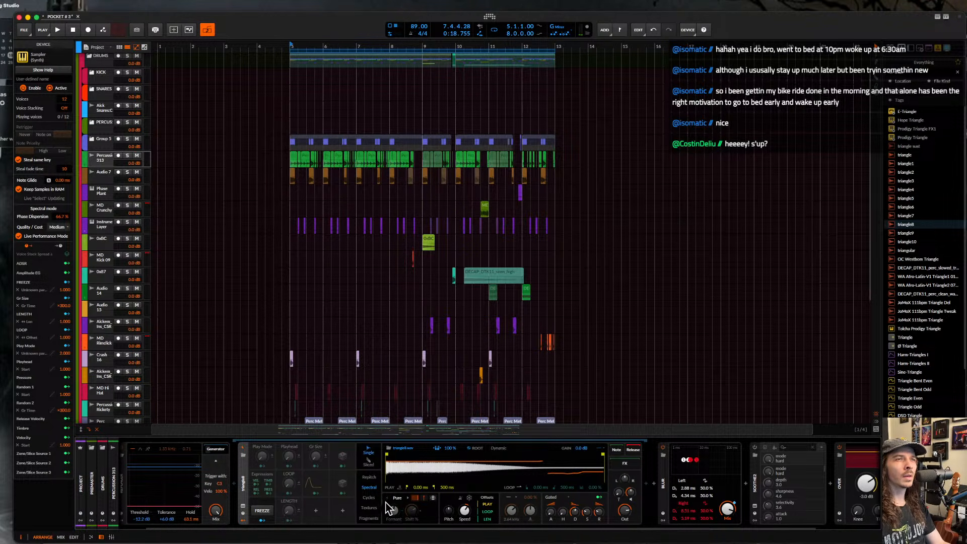
- Try Fragments mode with different grain envelope shapes on the triangle8 sample, and switch the Sampler to Repitch
left_click(372, 519)
scroll(406, 413, "up", 3)
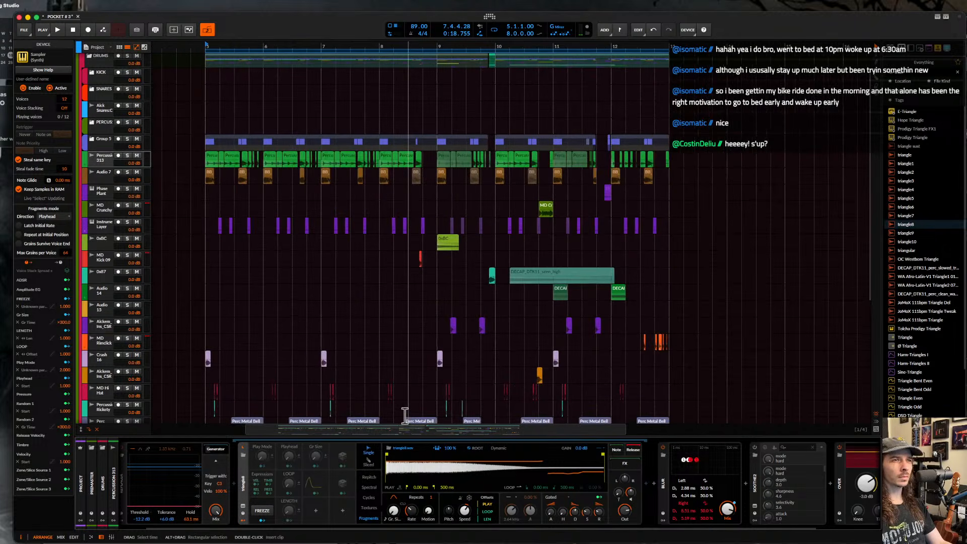
scroll(406, 413, "up", 2)
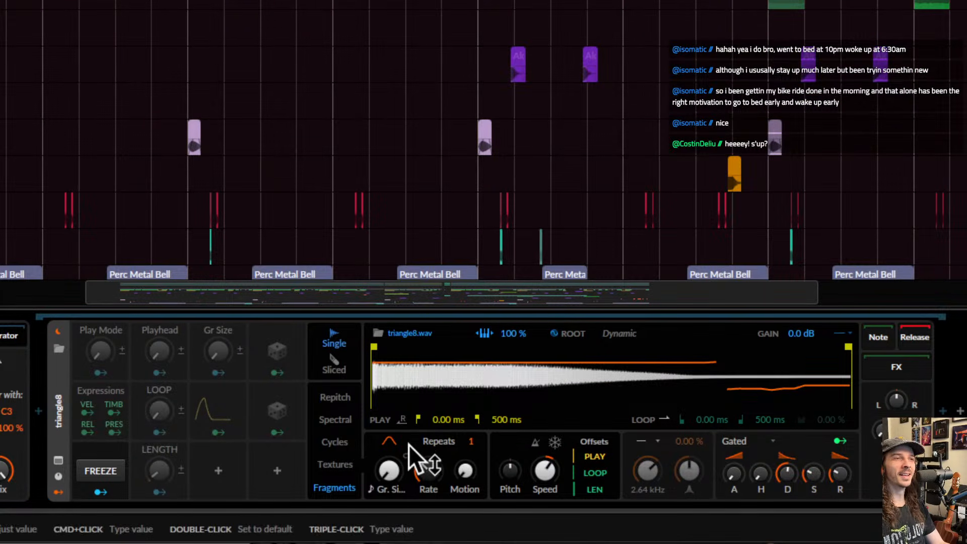
left_click_drag(389, 442, 389, 443)
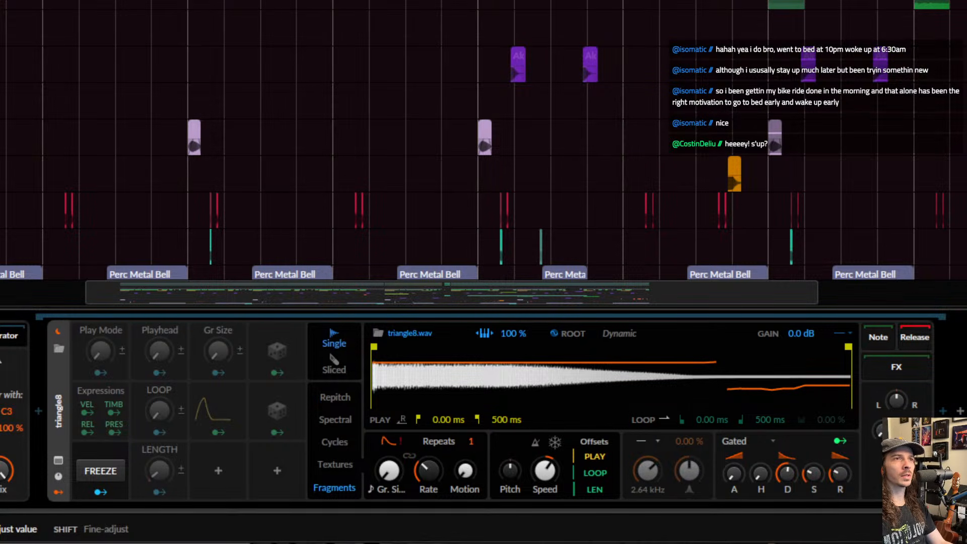
left_click_drag(389, 442, 389, 442)
left_click_drag(389, 442, 389, 442)
left_click_drag(399, 496, 399, 496)
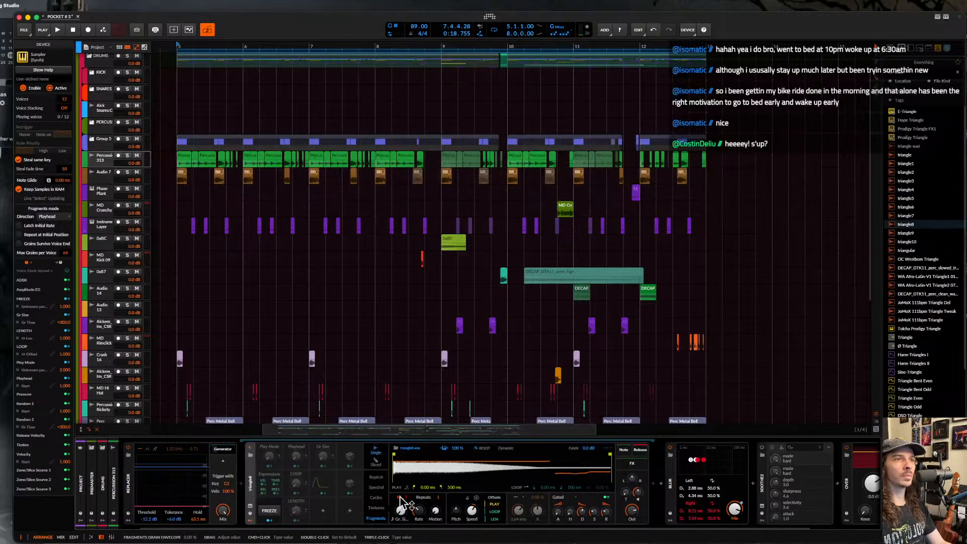
left_click(382, 478)
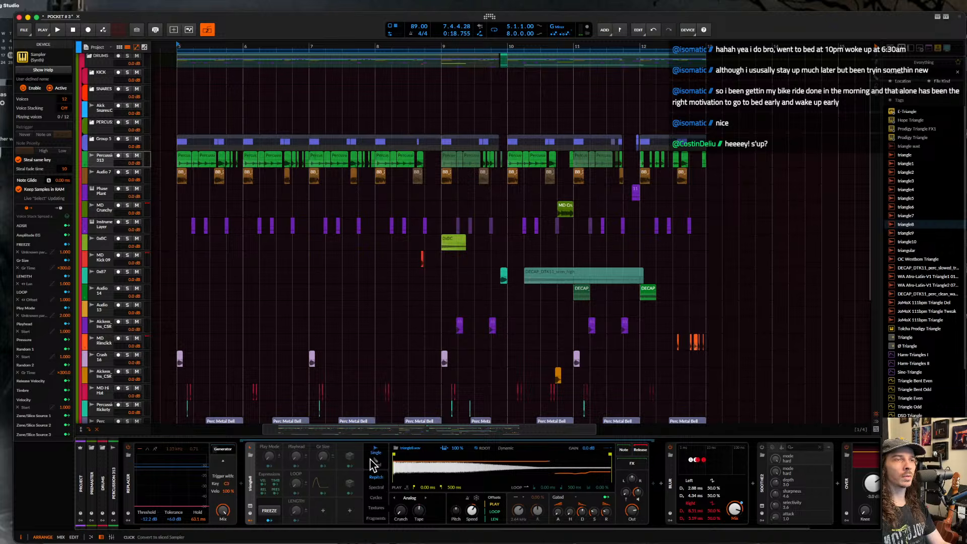
- Load Alckem Perc n' Loops 4 into the empty Sampler track's instrument and convert it to a sliced Sampler
scroll(113, 371, "down", 5)
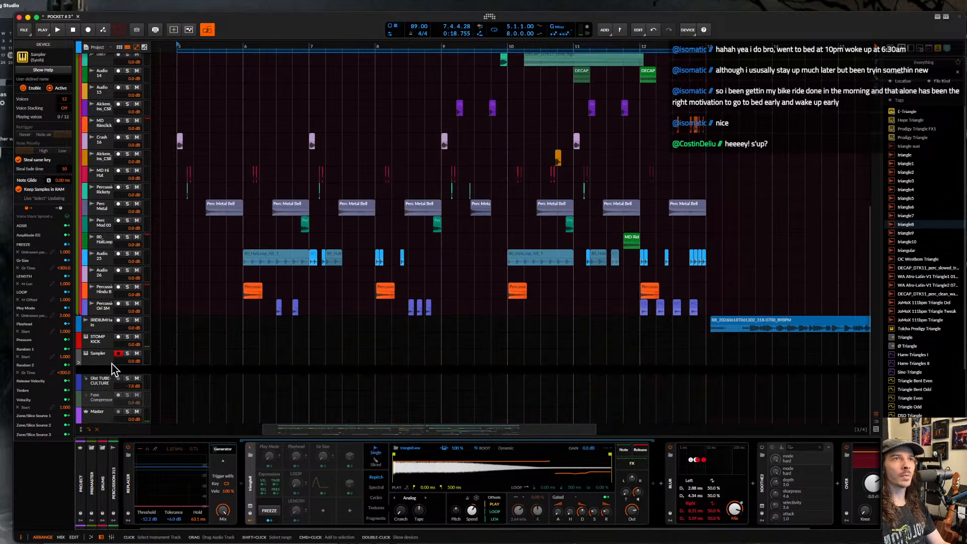
left_click(104, 364)
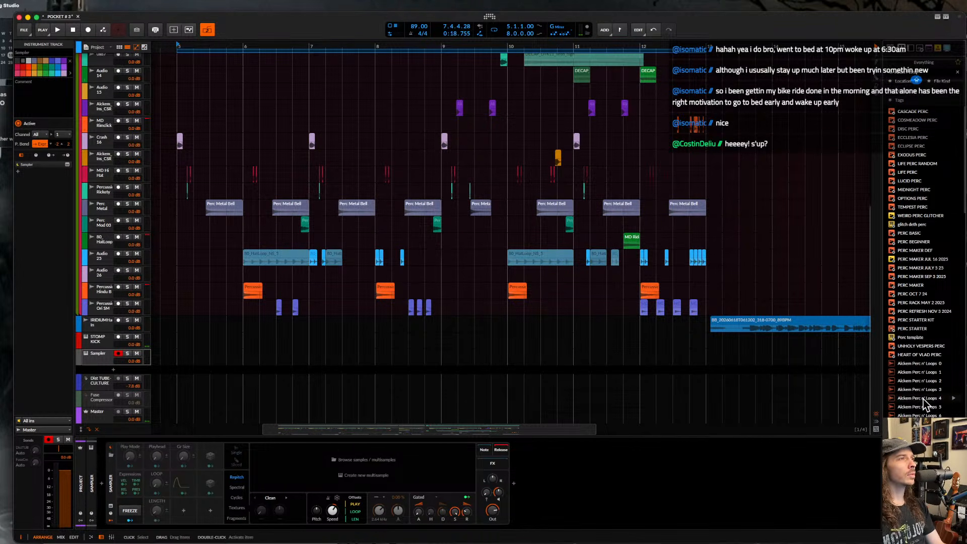
left_click(924, 399)
left_click_drag(926, 404, 363, 459)
left_click(236, 463)
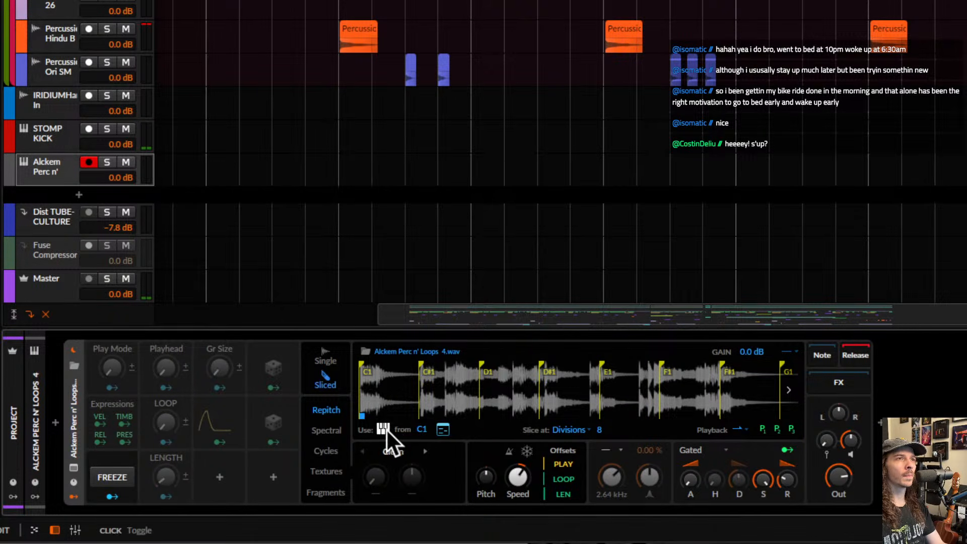
- Slice the Alckem Perc n' Loops 4 sample at Onsets with a sensitivity of 40%
left_click(578, 430)
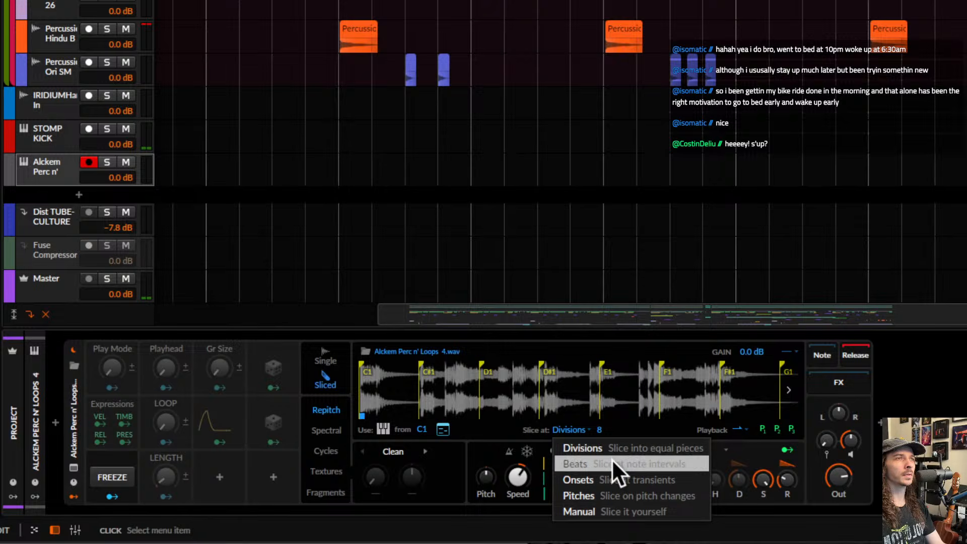
left_click(592, 479)
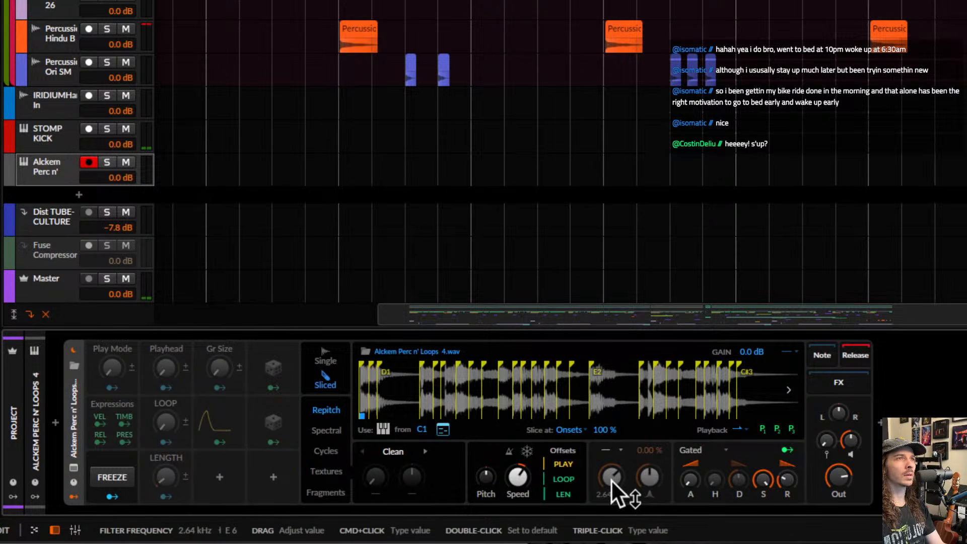
left_click_drag(606, 430, 606, 460)
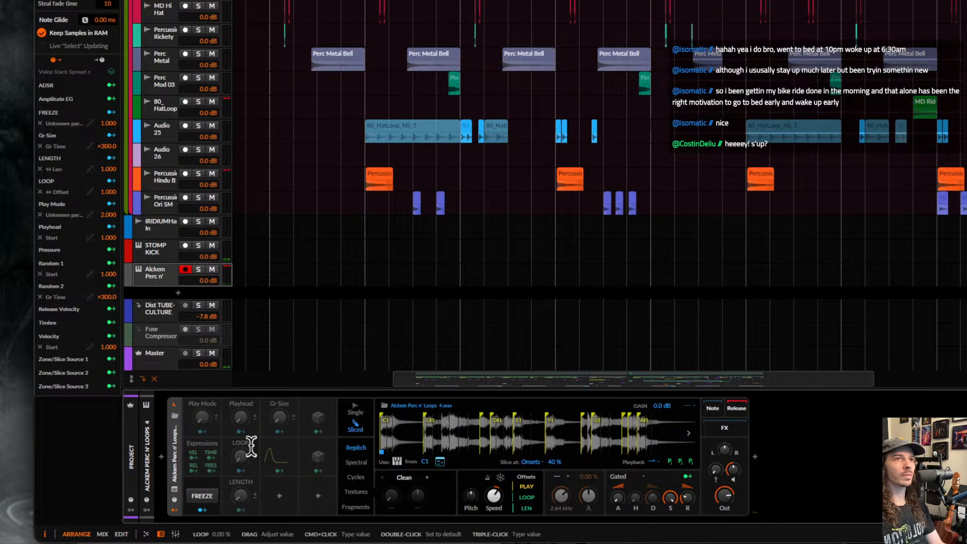
- Activate the Play Mode macro modulator in the sliced Sampler, leaving the Playhead macro's name as it is
left_click(230, 403)
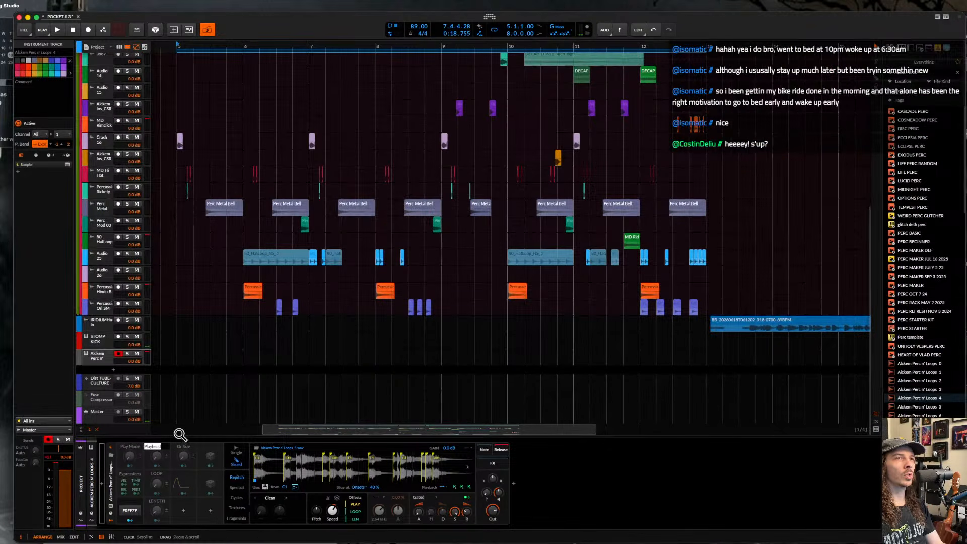
left_click(162, 446)
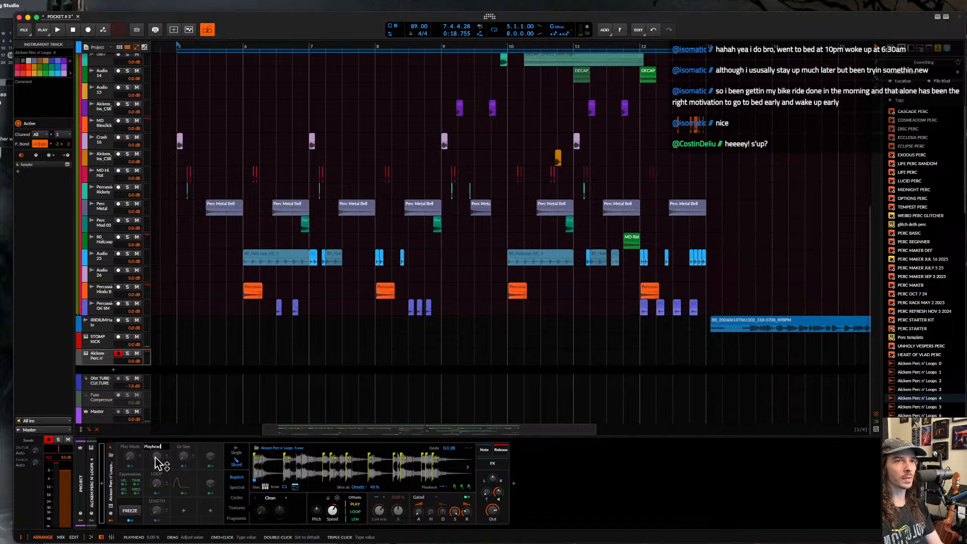
left_click(138, 464)
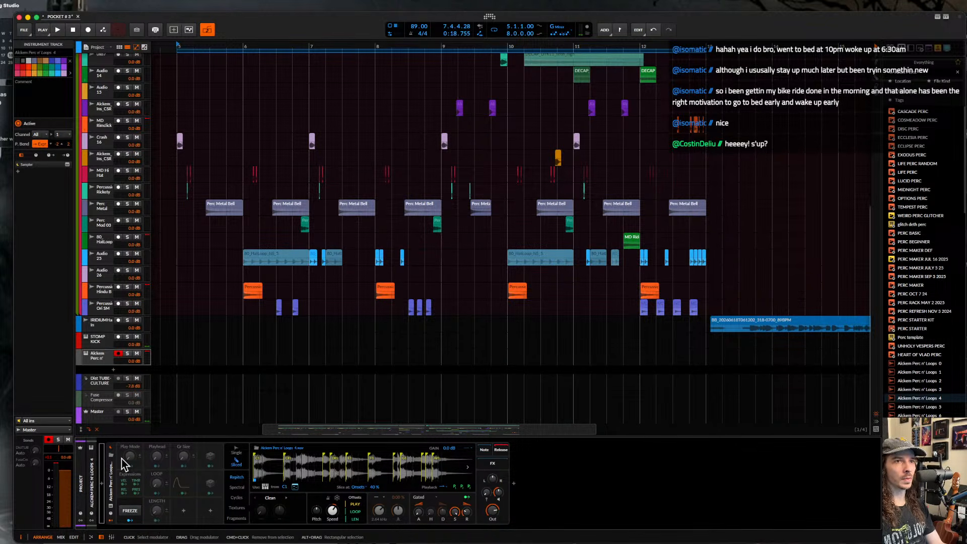
left_click(121, 458)
key("alt+a")
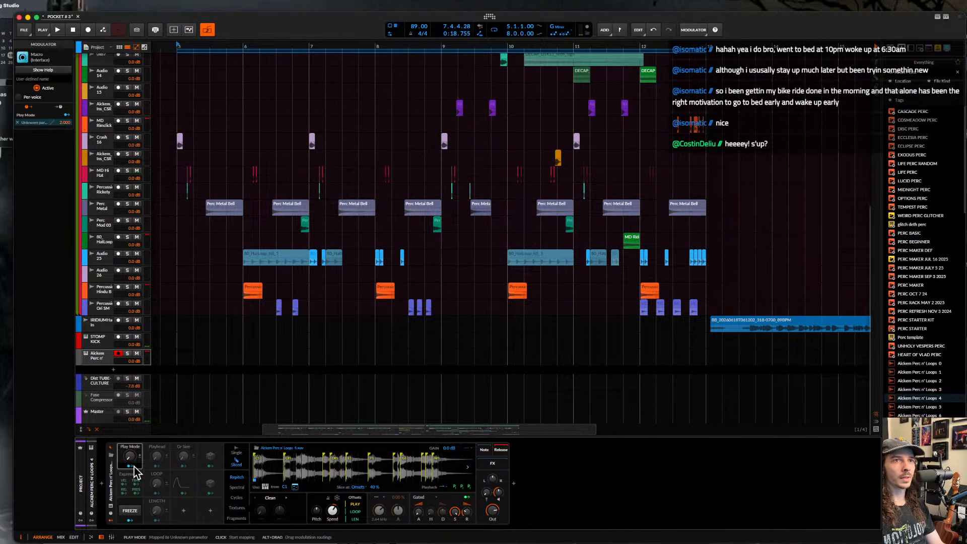
left_click(132, 466)
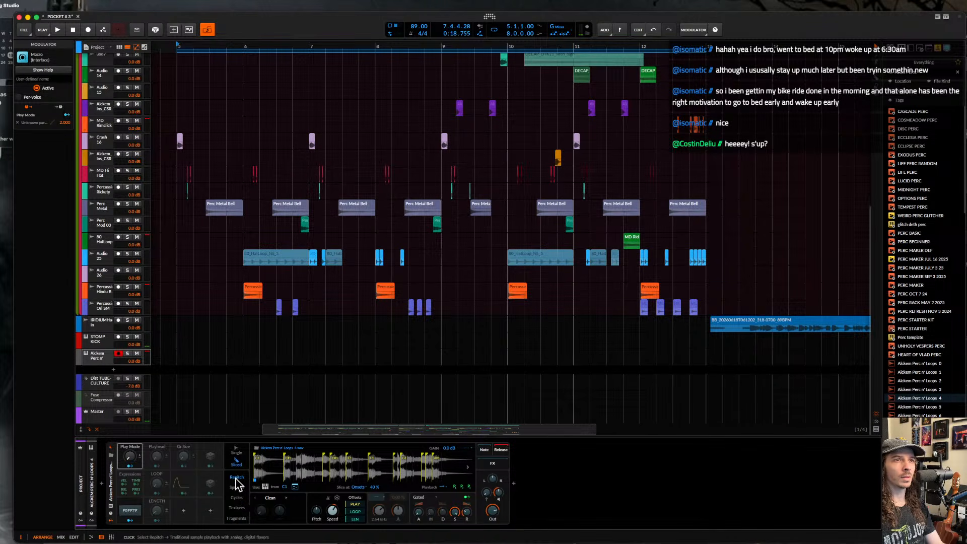
- Cycle the sliced Sampler through its Spectral, Cycles, Textures and Fragments modes, ending back on Repitch
left_click(235, 526)
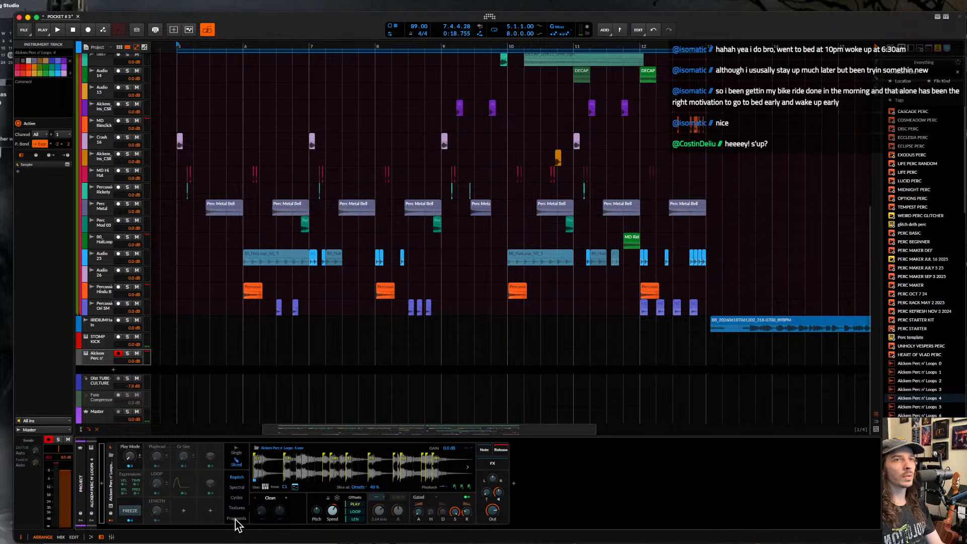
left_click(240, 488)
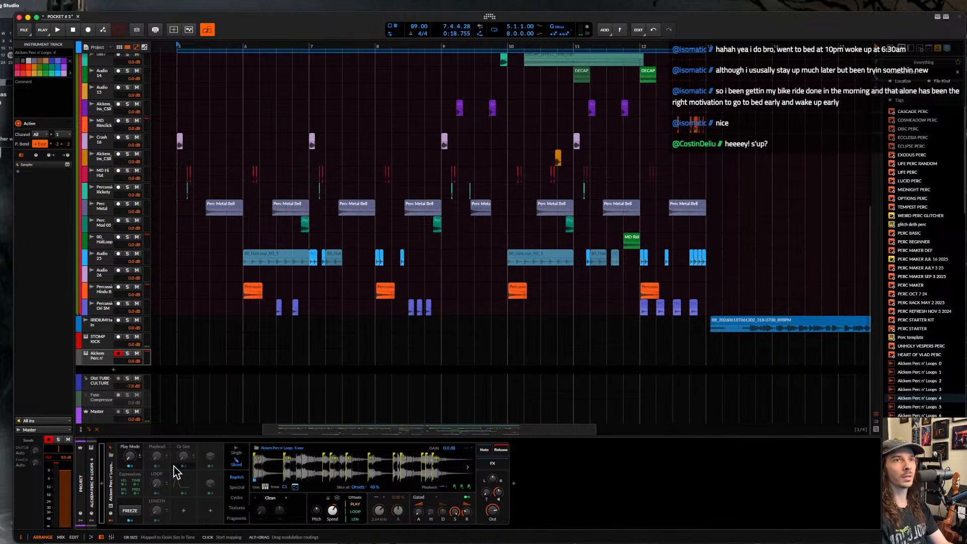
left_click(238, 489)
left_click(112, 468)
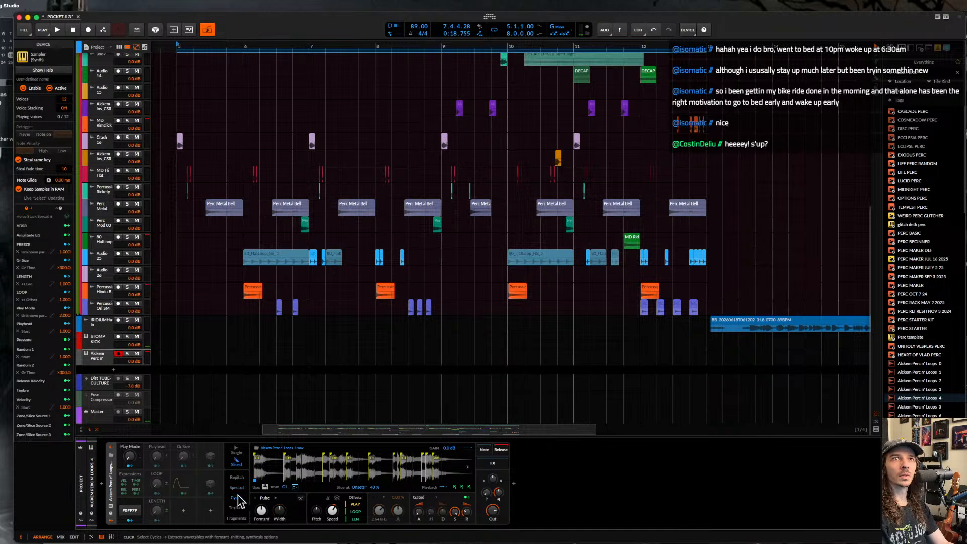
left_click(238, 497)
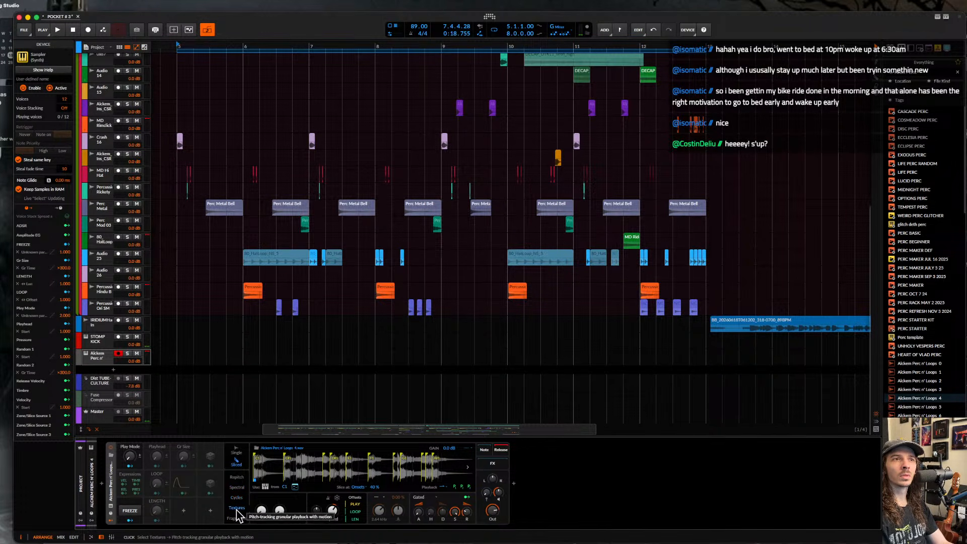
left_click(236, 518)
left_click(237, 479)
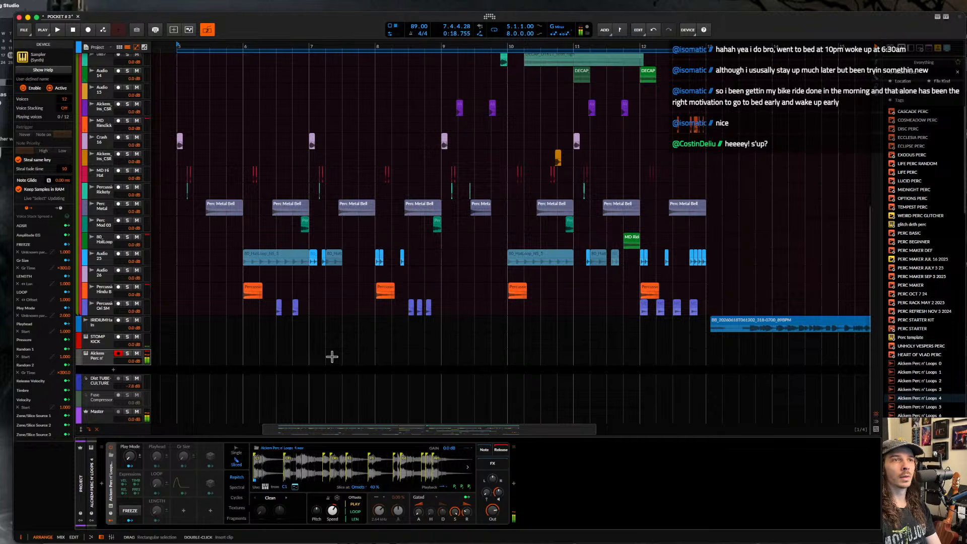
- Audition the slices in Repitch, try the Speed control and Spectral mode, and return to Repitch
left_click_drag(334, 512, 334, 512)
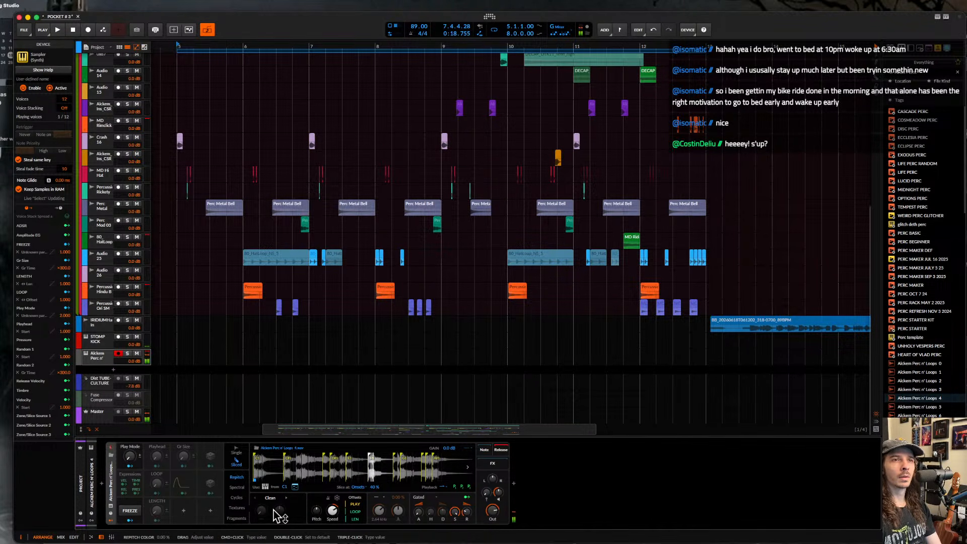
left_click(237, 487)
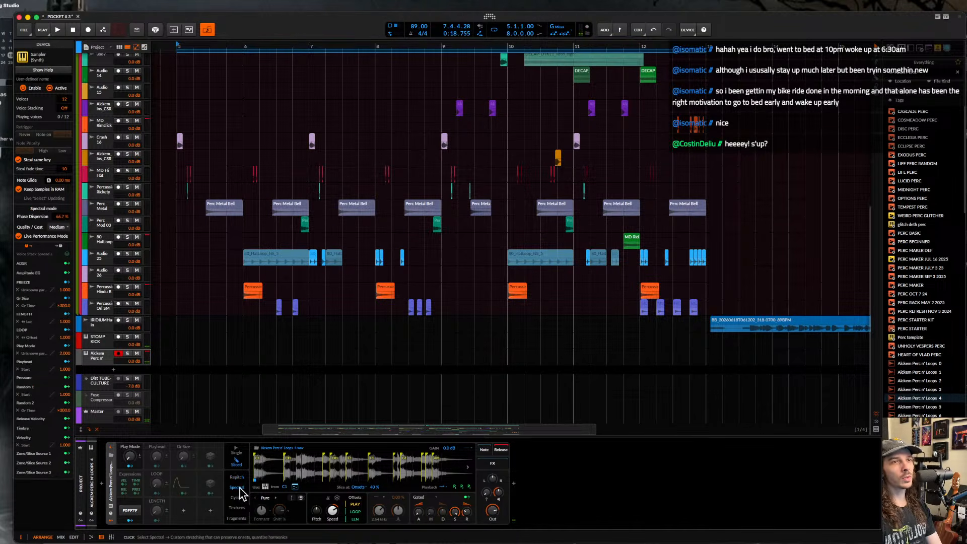
left_click(237, 477)
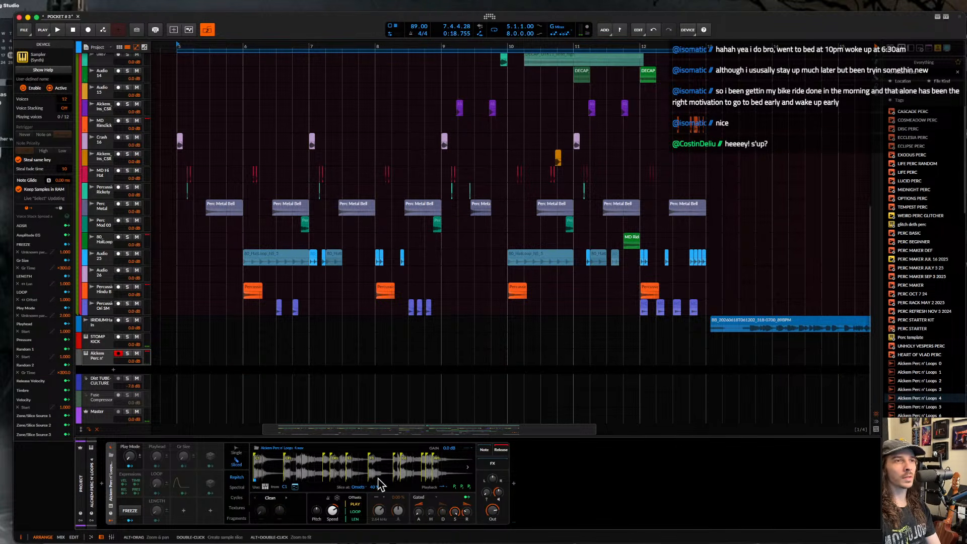
- Set the sample waveform's mouse-editing snapping to Snap to onsets
left_click(443, 487)
left_click(467, 448)
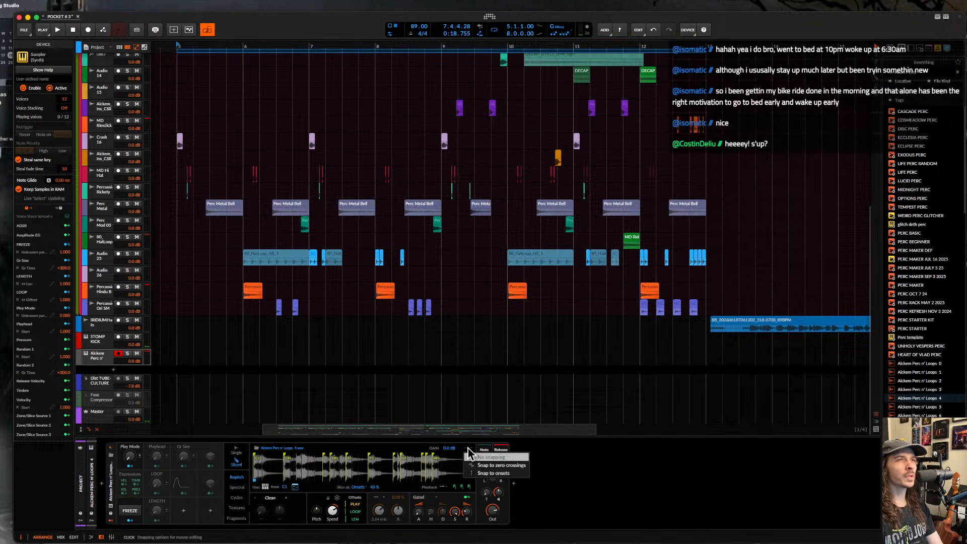
left_click(498, 474)
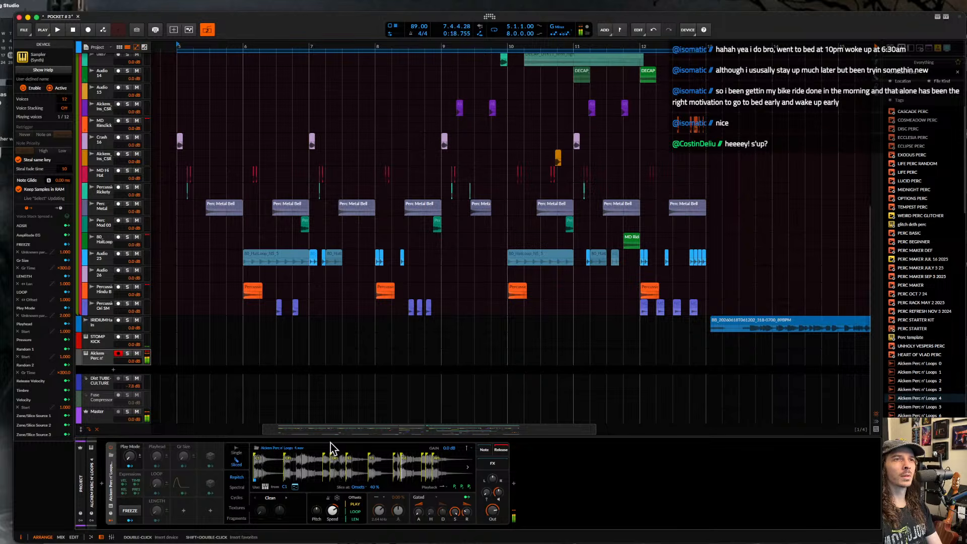
- Switch the sliced Sampler to Spectral mode with the Reharm character and raise the harmonic Bend to about +10.56 st
left_click(239, 488)
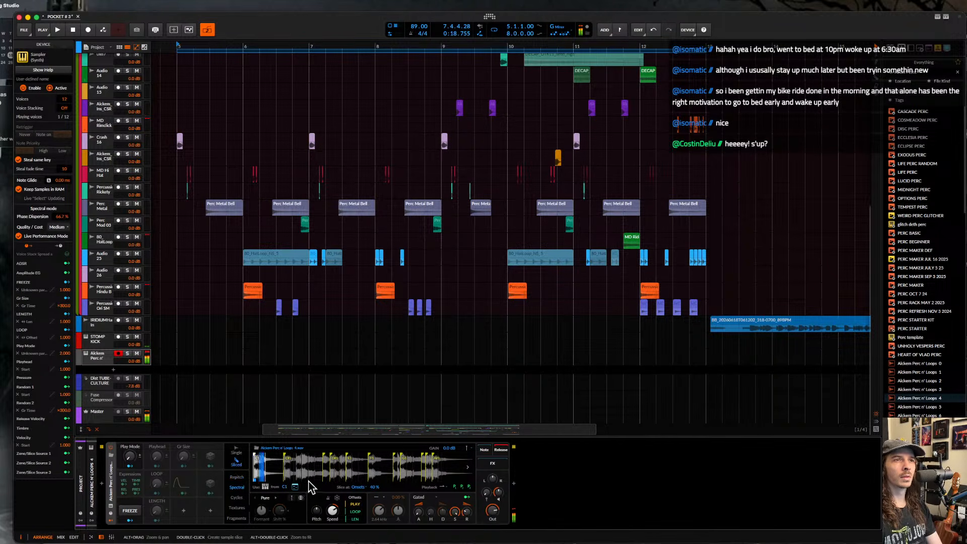
left_click(275, 498)
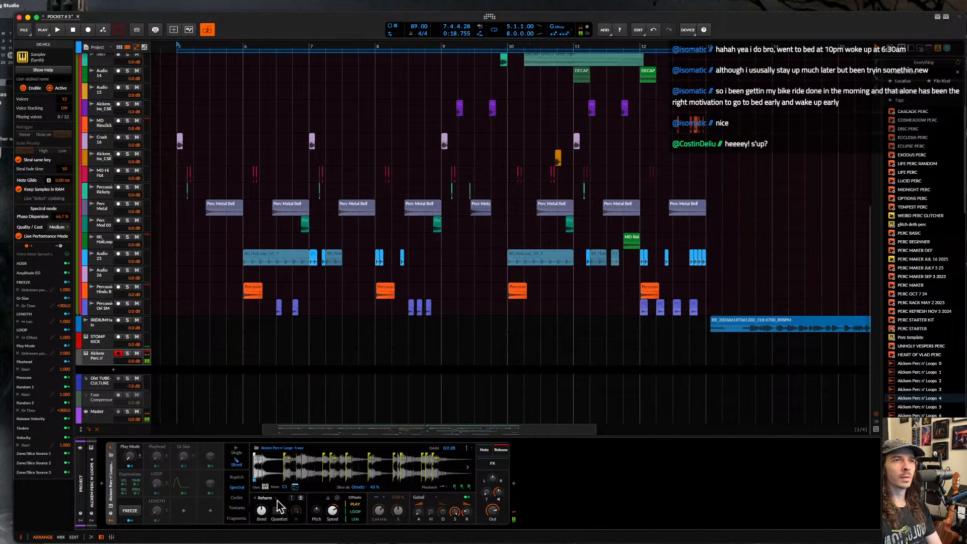
left_click_drag(261, 510, 261, 496)
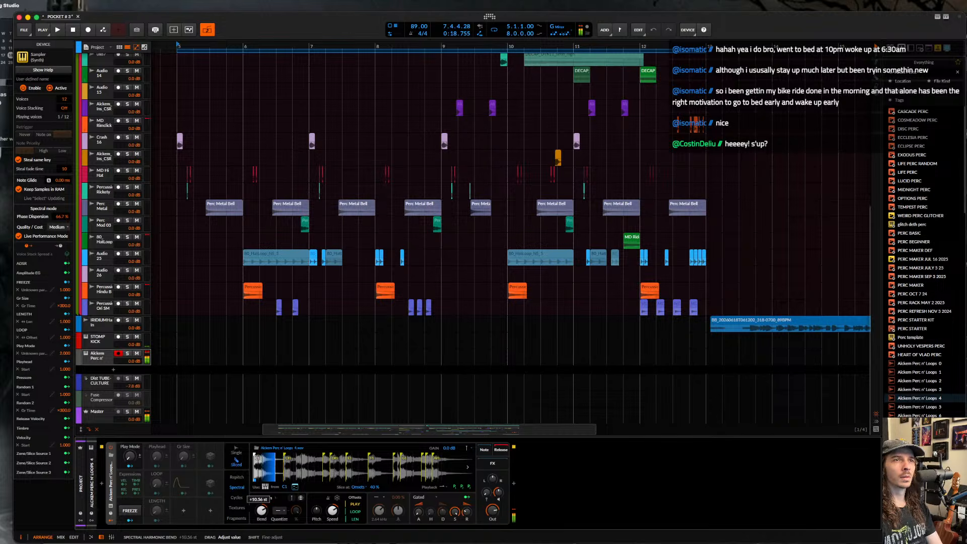
- Try the Spectral harmonic quantization to Octaves with its amount at about 55%, and switch its target to Global Key
left_click(279, 510)
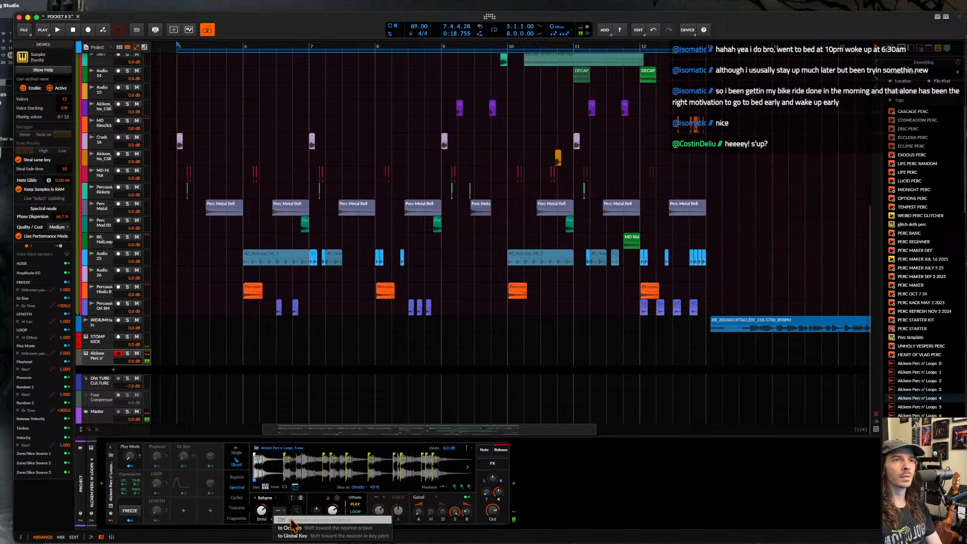
left_click(292, 528)
left_click_drag(296, 511, 296, 506)
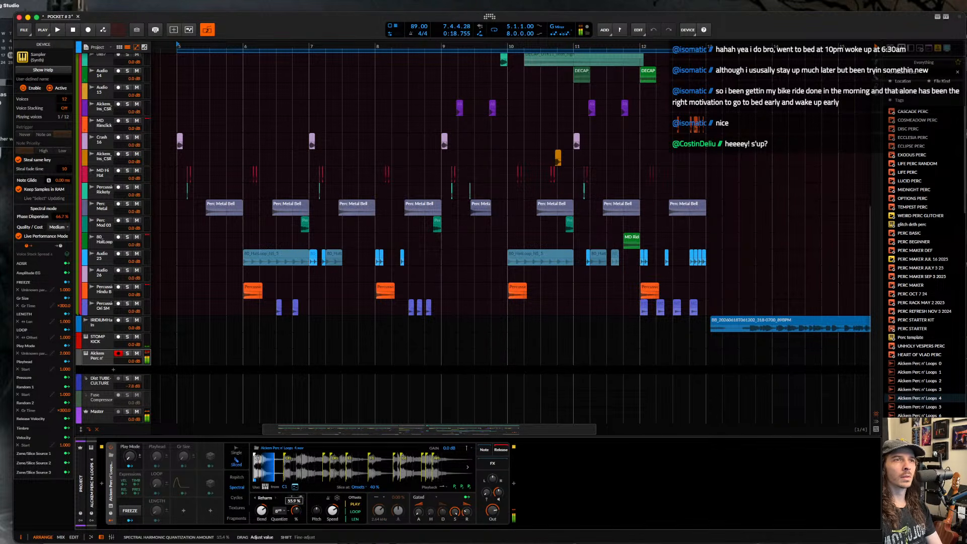
left_click(281, 511)
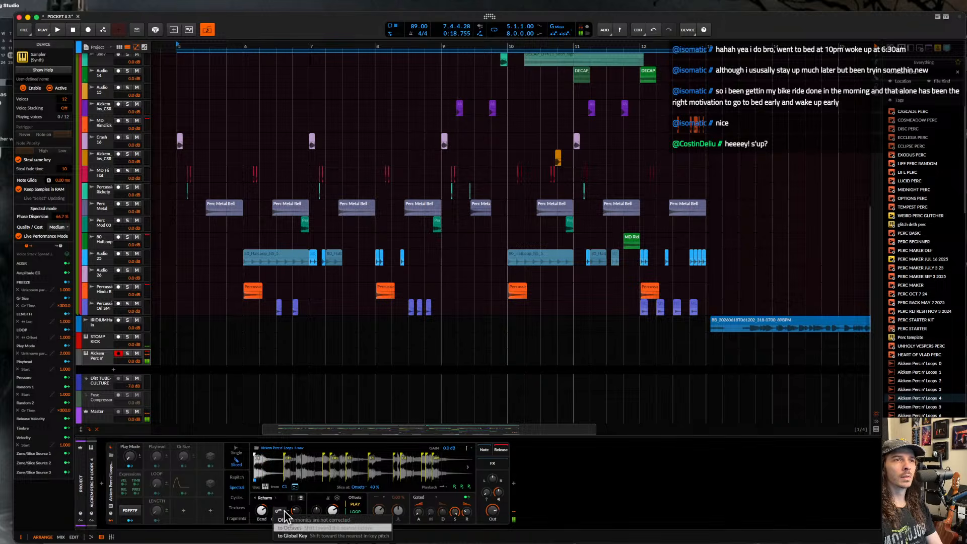
left_click(291, 536)
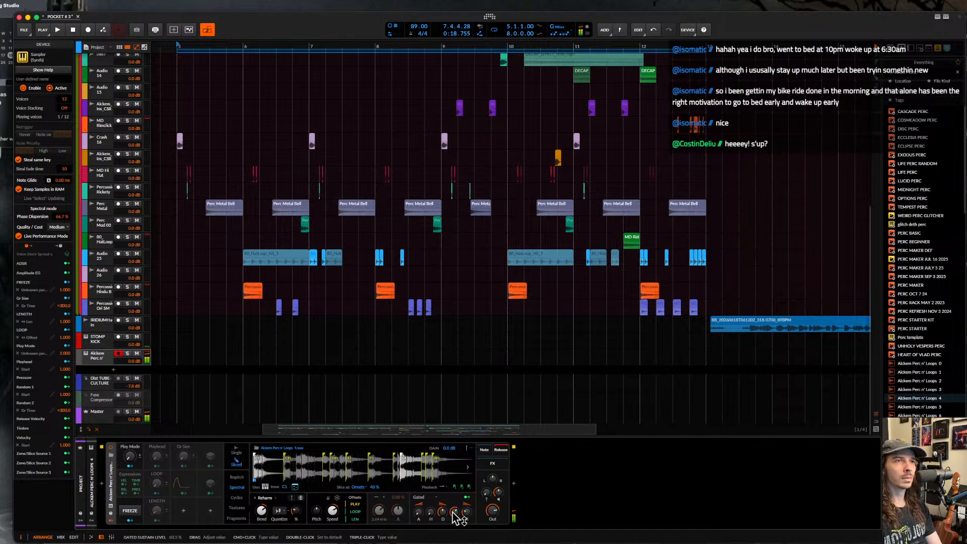
- Insert a one-bar note clip at bar 5 on the Alckem Perc track and loop playback over 5.1.1 to 6.1.1
scroll(367, 378, "down", 3)
double_click(252, 361)
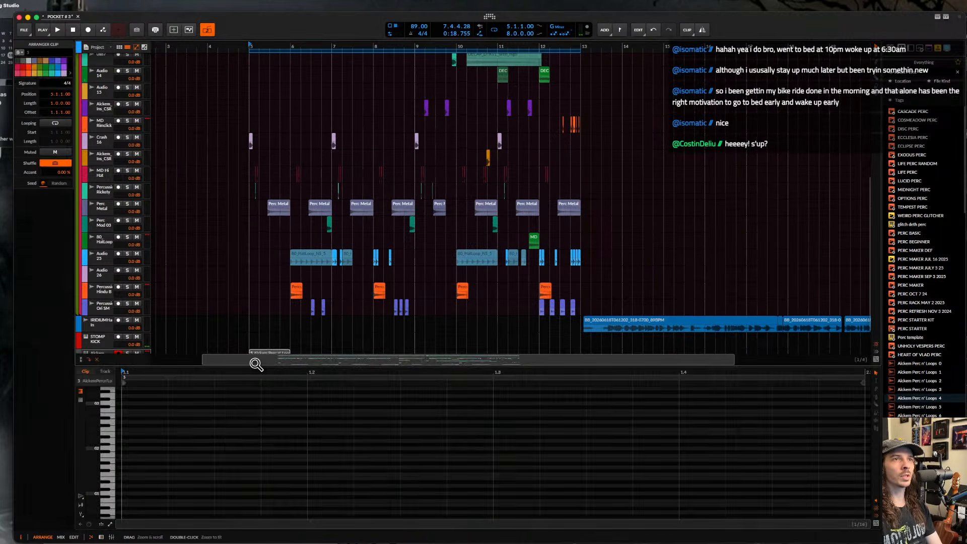
scroll(254, 362, "up", 3)
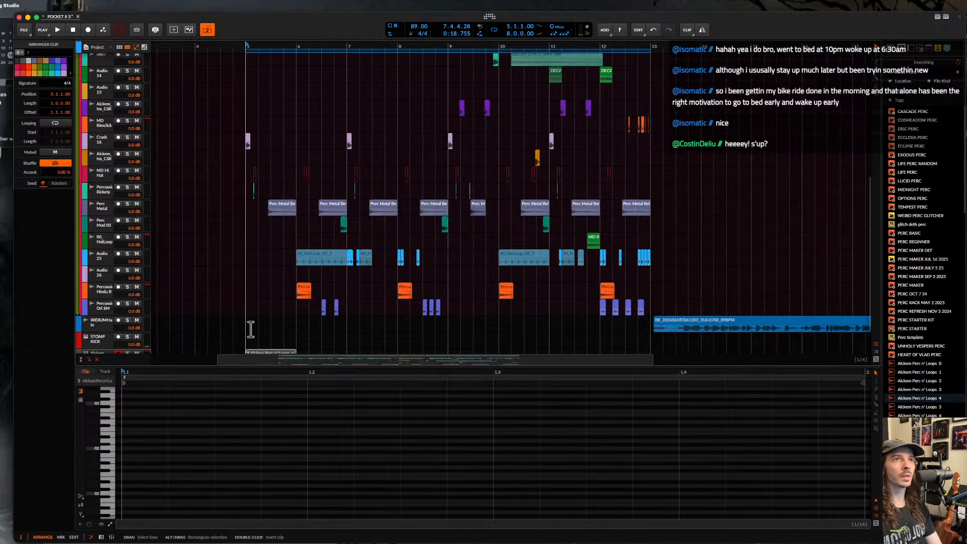
left_click_drag(251, 329, 284, 328)
key("super+l")
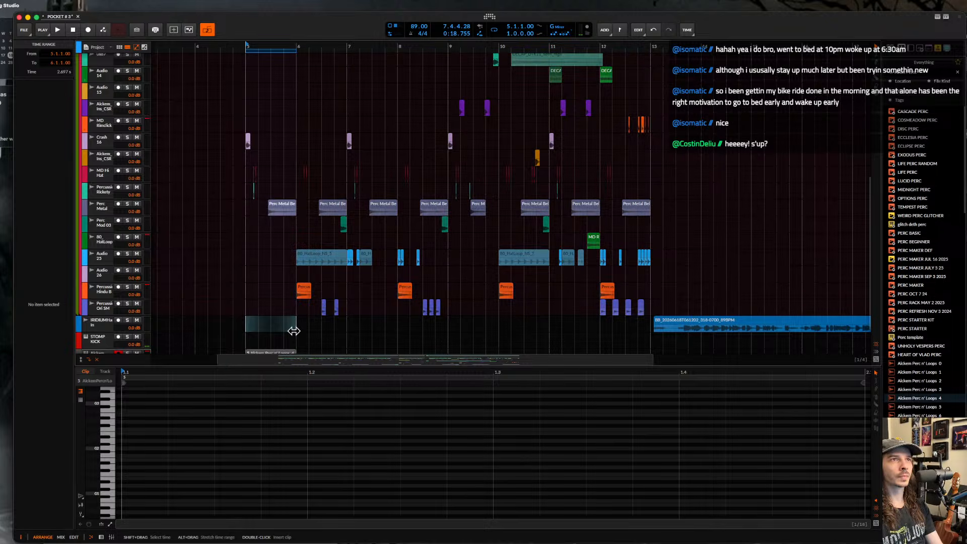
key("space")
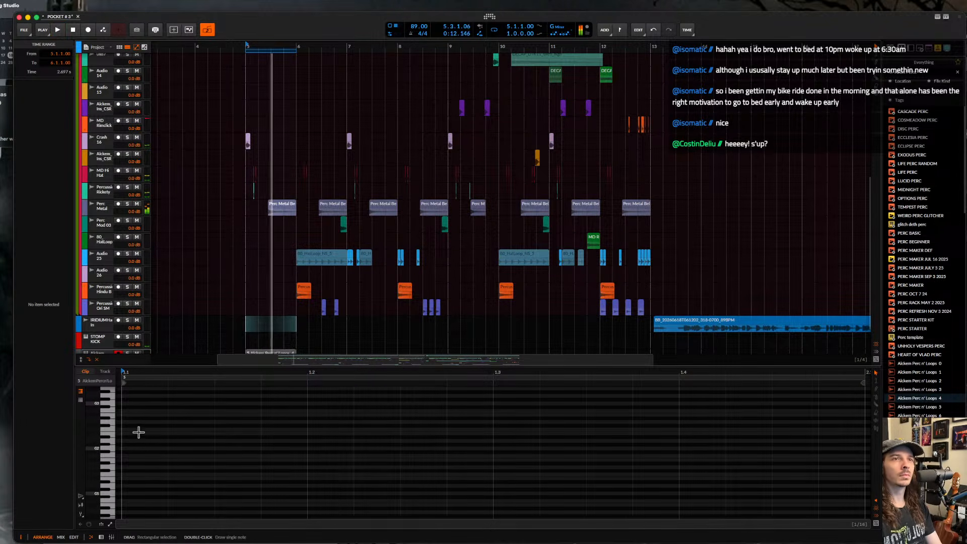
- Stop playback and place a sixteenth note on C1 at the start of the new clip
key("space")
scroll(139, 434, "down", 1)
key("space")
scroll(154, 267, "up", 10)
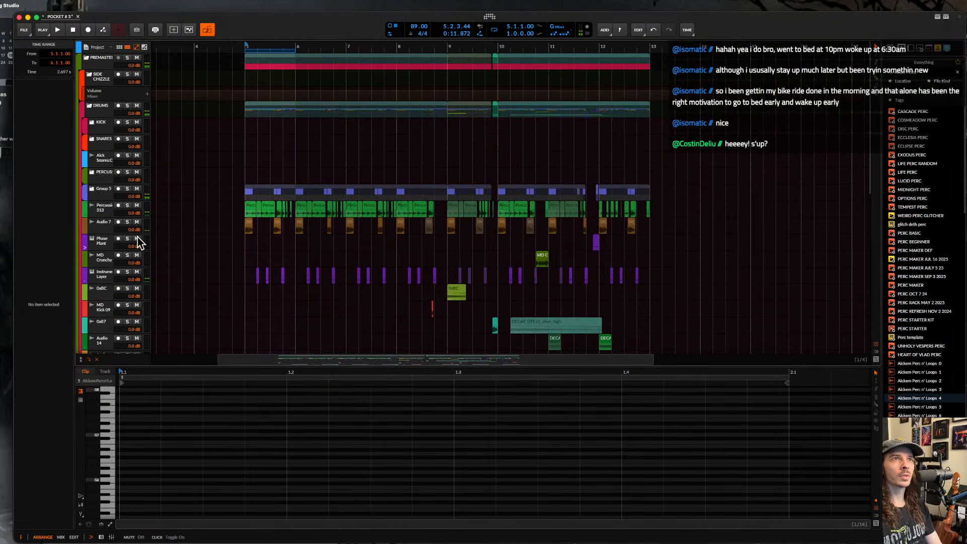
scroll(135, 208, "down", 10)
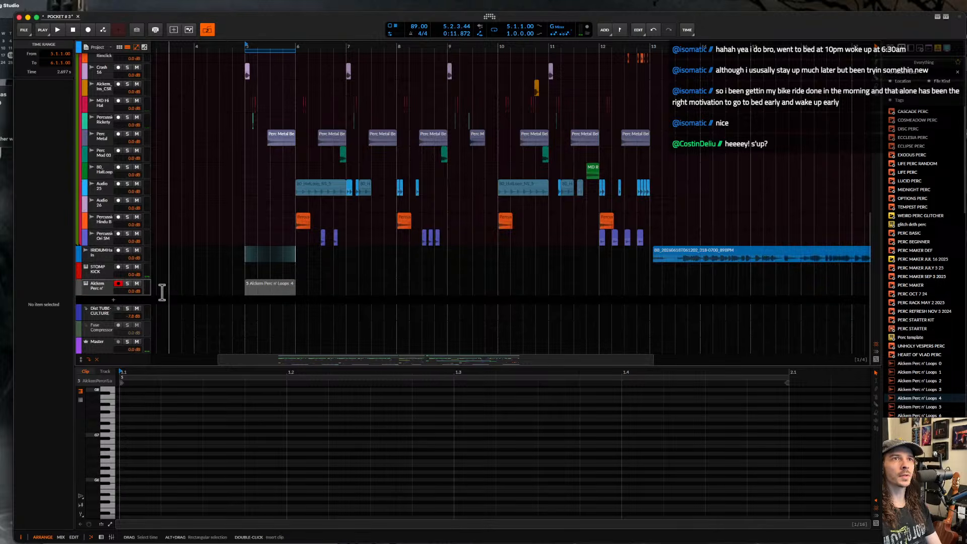
double_click(138, 449)
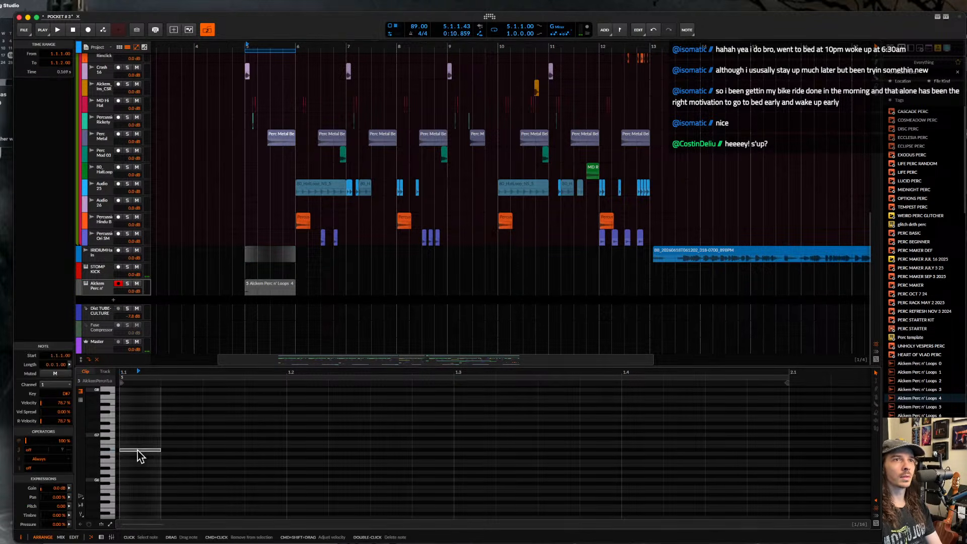
scroll(142, 519, "down", 10)
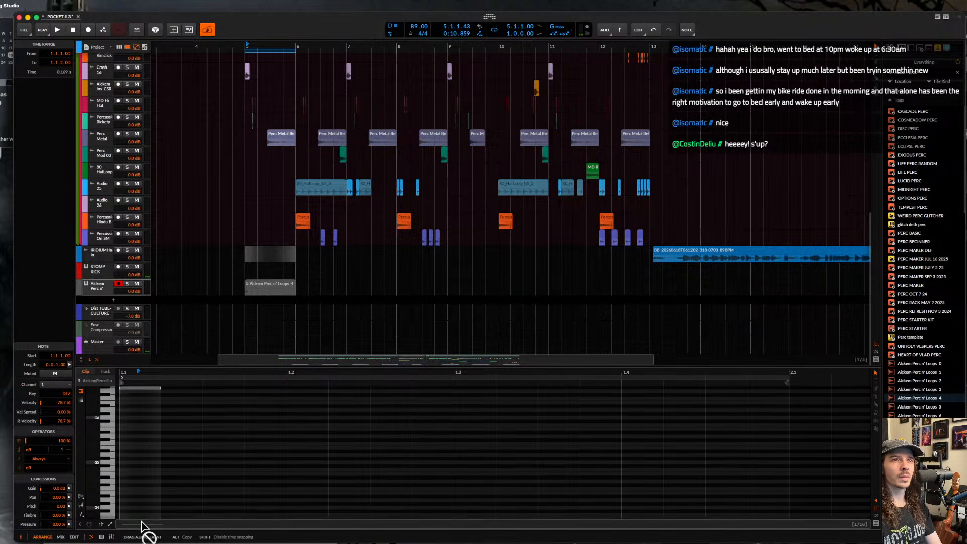
scroll(142, 524, "down", 8)
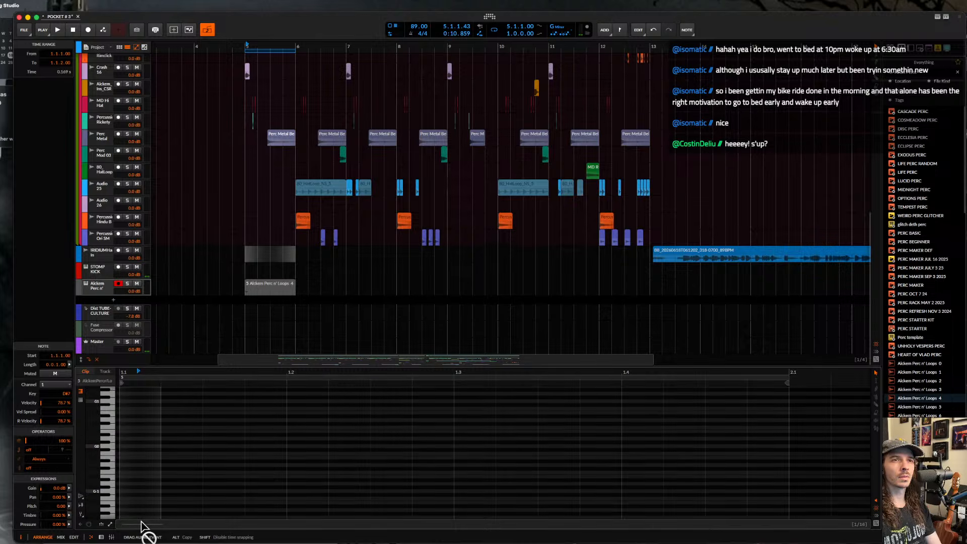
scroll(143, 428, "up", 2)
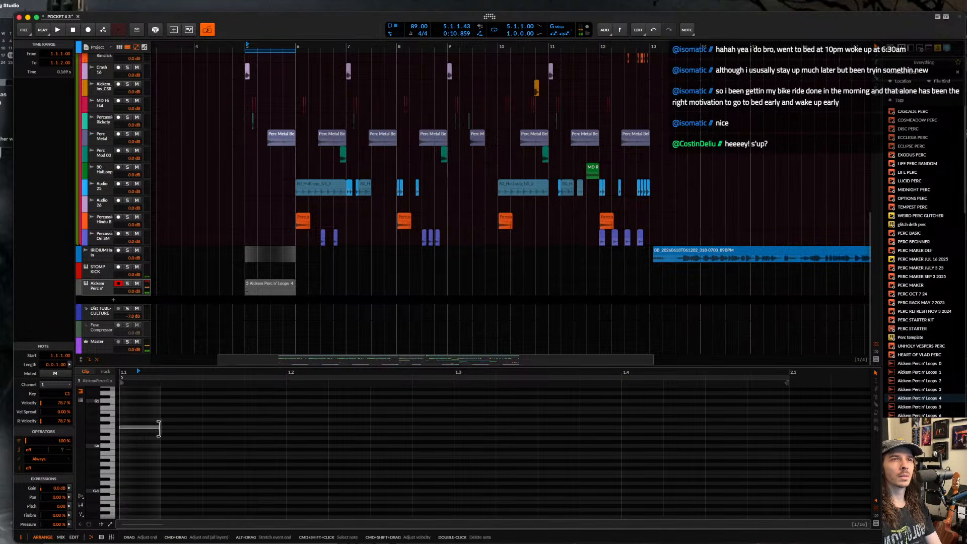
- Add two D#1 notes after the first note, around 1.1.2 and 1.1.3, and audition the clip from its start
double_click(176, 416)
scroll(174, 418, "up", 2)
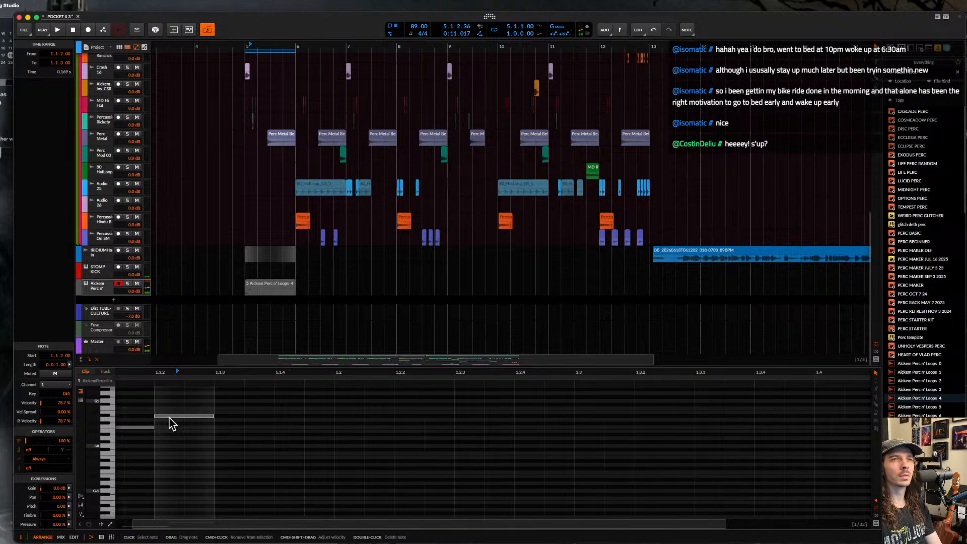
double_click(251, 419)
key("space")
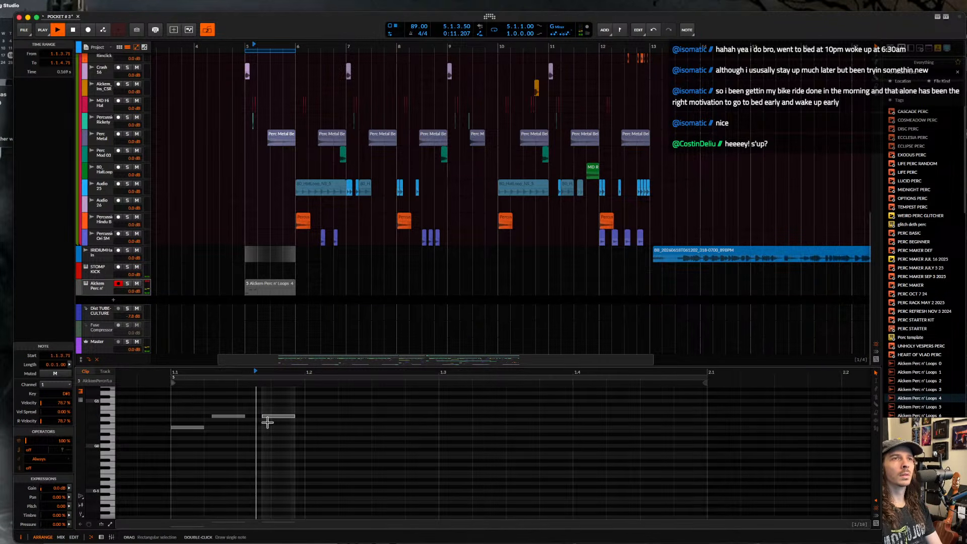
scroll(263, 421, "down", 2)
left_click(181, 417)
key("space")
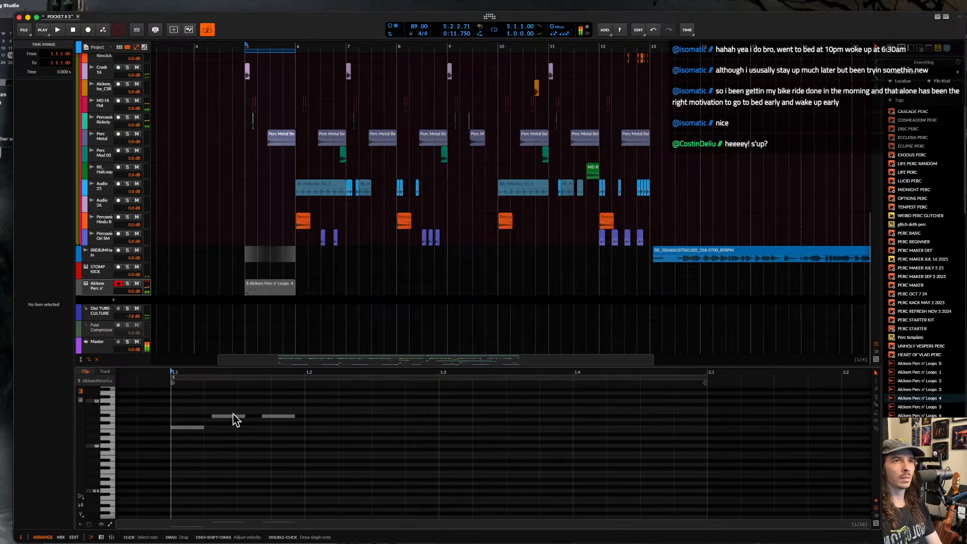
- Move the third note to 1.1.4 and raise it to E1, auditioning the pattern after each change
key("space")
key("space")
left_click_drag(268, 417, 278, 418)
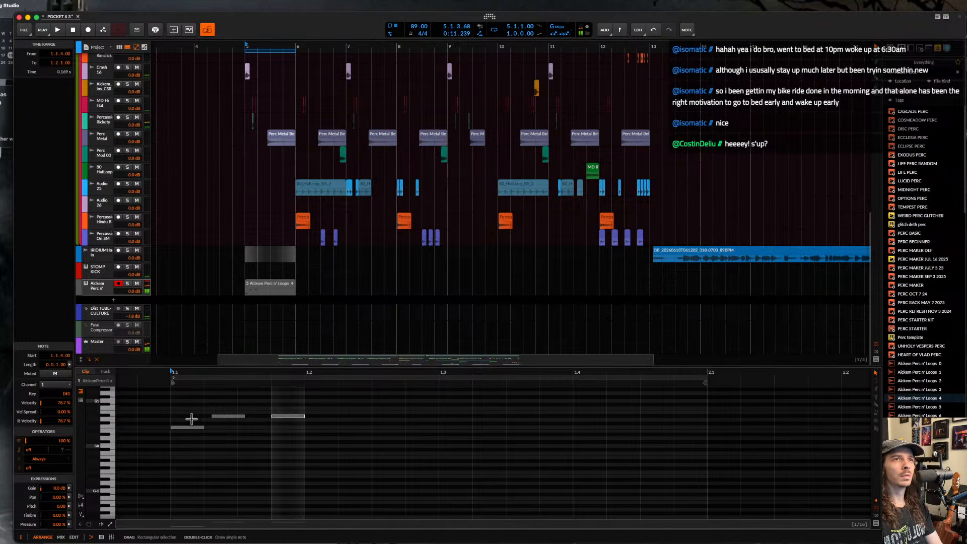
key("space")
key("space")
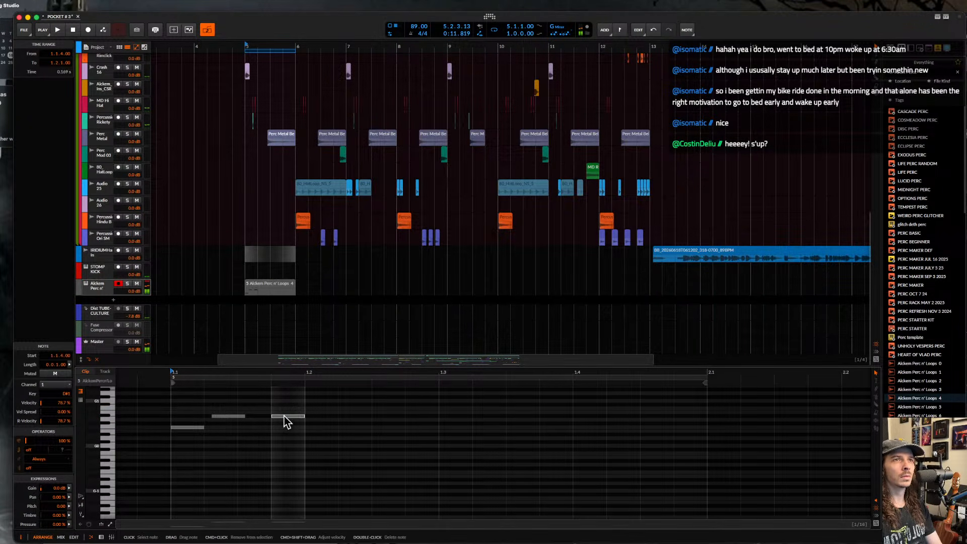
left_click_drag(285, 416, 286, 412)
key("space")
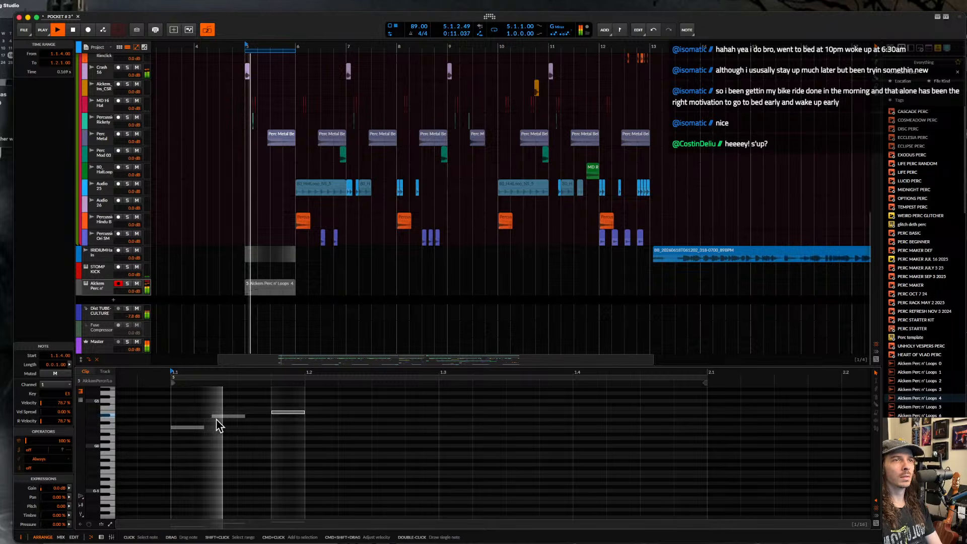
key("space")
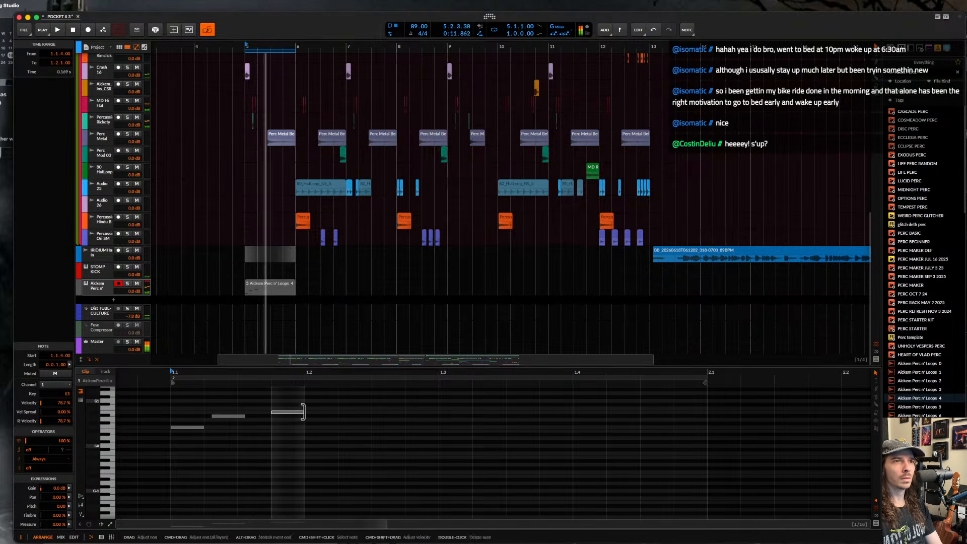
- Extend the pattern with E1 notes at 1.2.3 and 1.3 and a short G1 note at 1.3.2.38, auditioning along the way
double_click(371, 413)
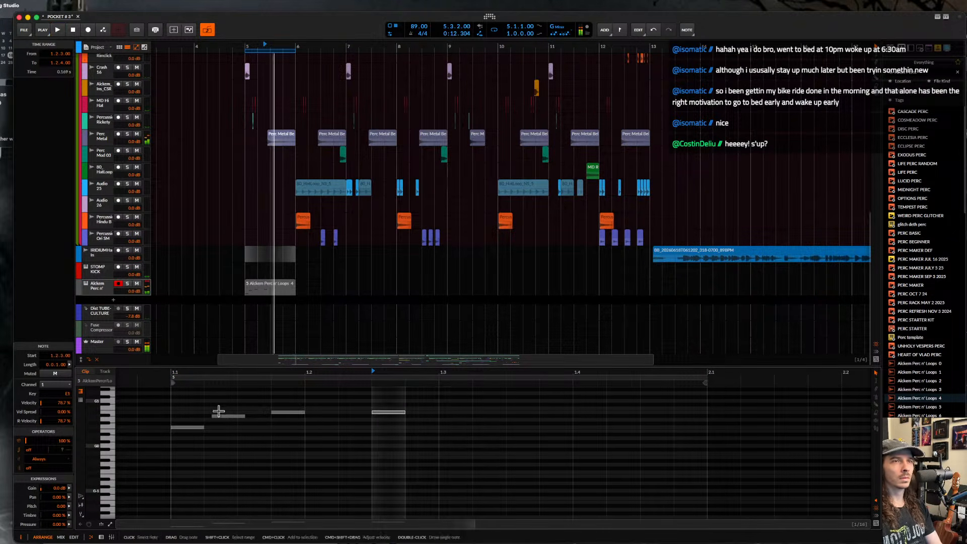
left_click(176, 398)
key("space")
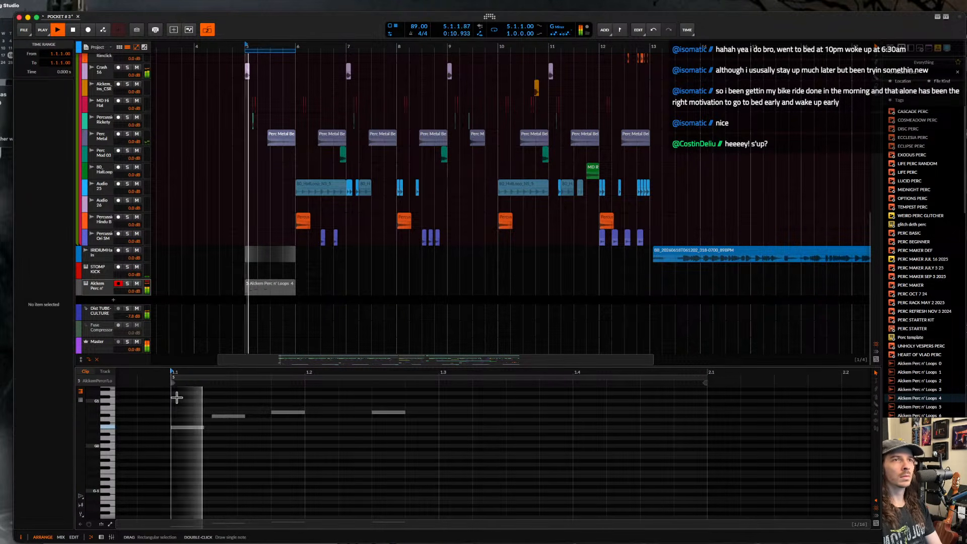
key("space")
left_click(419, 412)
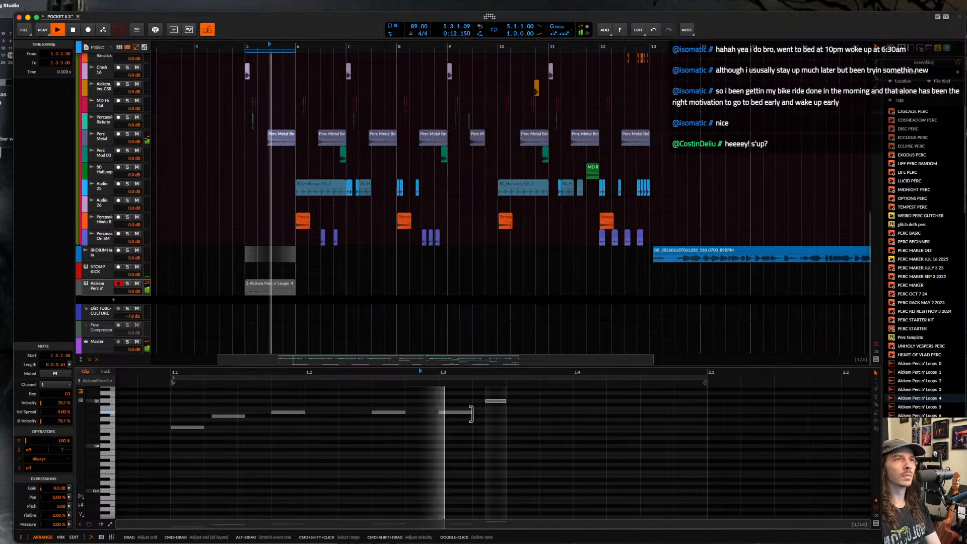
key("space")
- Shift the G1 note slightly earlier and audition the pattern from beat 1.3
scroll(497, 408, "up", 3)
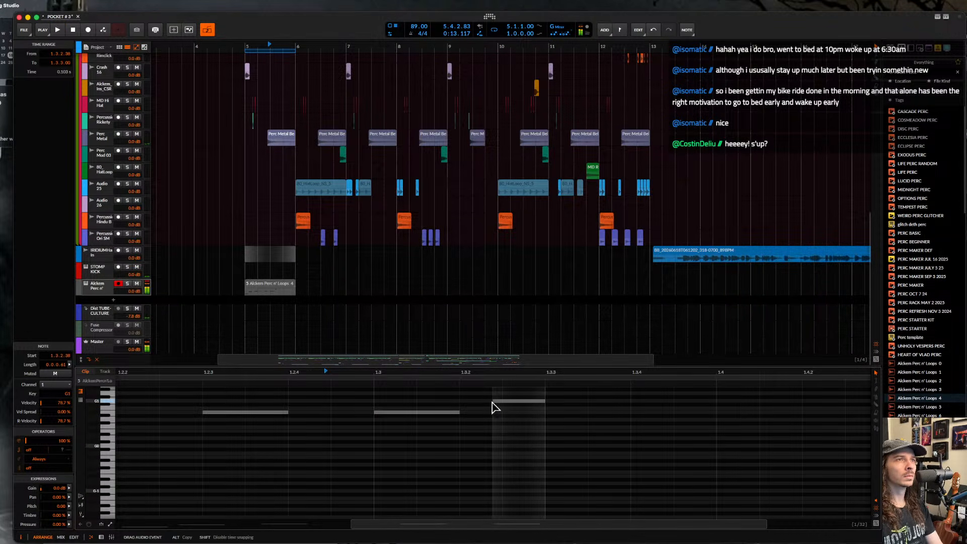
left_click_drag(493, 402, 476, 402)
scroll(481, 403, "down", 3)
left_click(410, 404)
key("space")
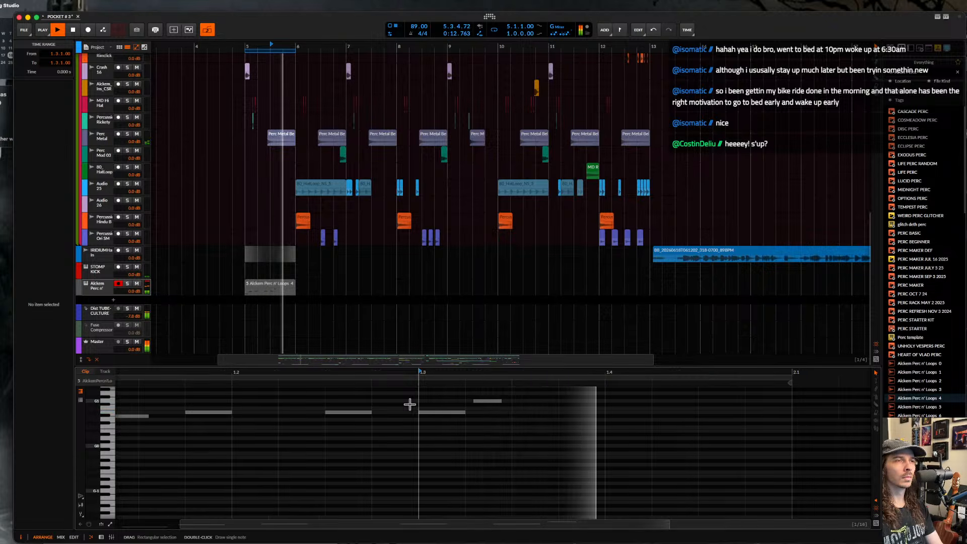
scroll(443, 403, "up", 3)
key("space")
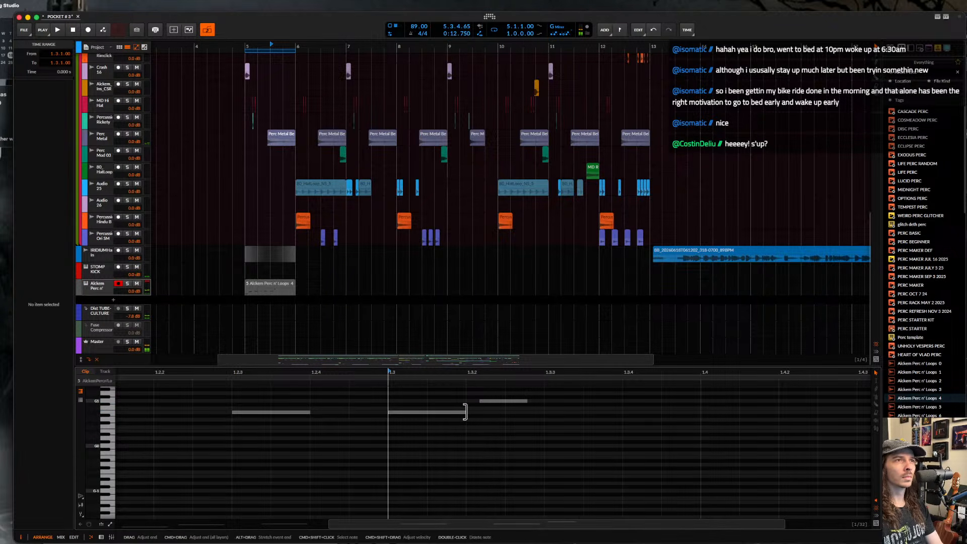
- Adjust the E1 note at beat 1.3 to start at 1.3.1.18 and add a second G1 note at 1.3.3
left_click_drag(500, 409, 445, 412)
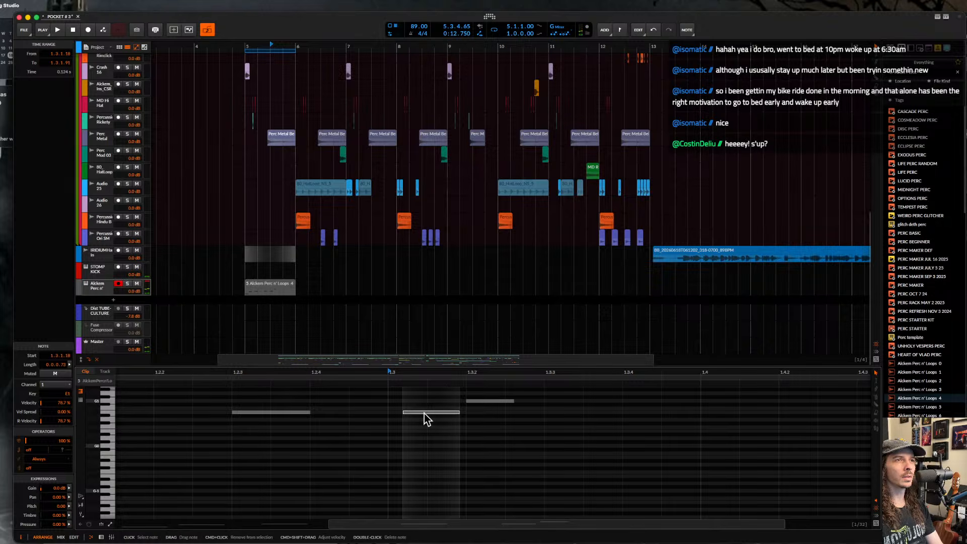
double_click(557, 402)
scroll(533, 403, "down", 5)
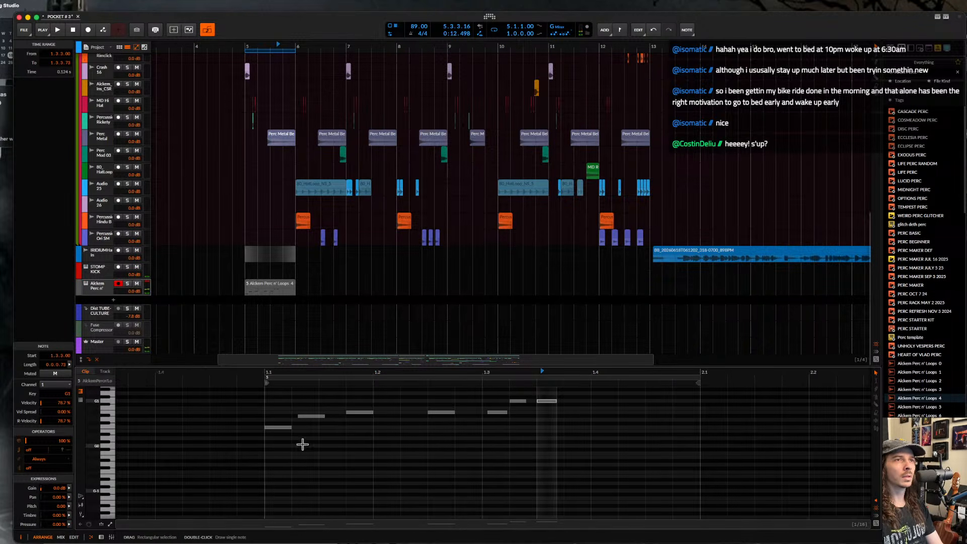
- Play the pattern from the clip start and solo the Alckem Perc track
left_click(263, 414)
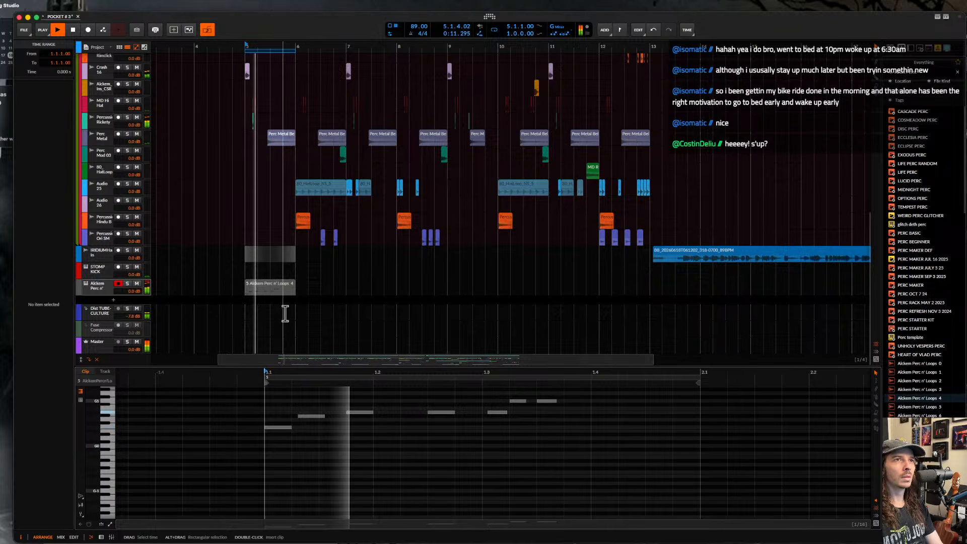
left_click(253, 283)
left_click(127, 284)
left_click(101, 286)
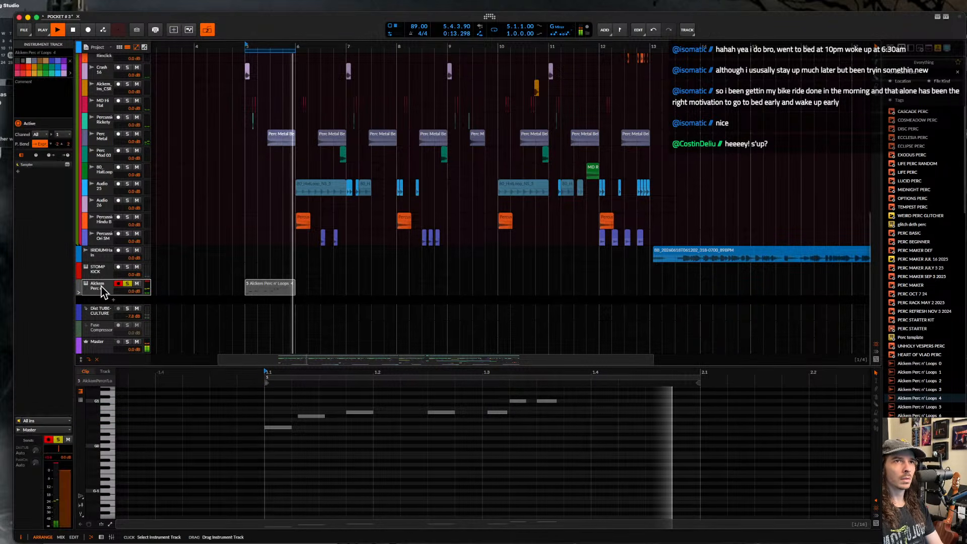
key("space")
- Change the pitch of the last note at 1.3.3 to F#1
left_click(546, 402)
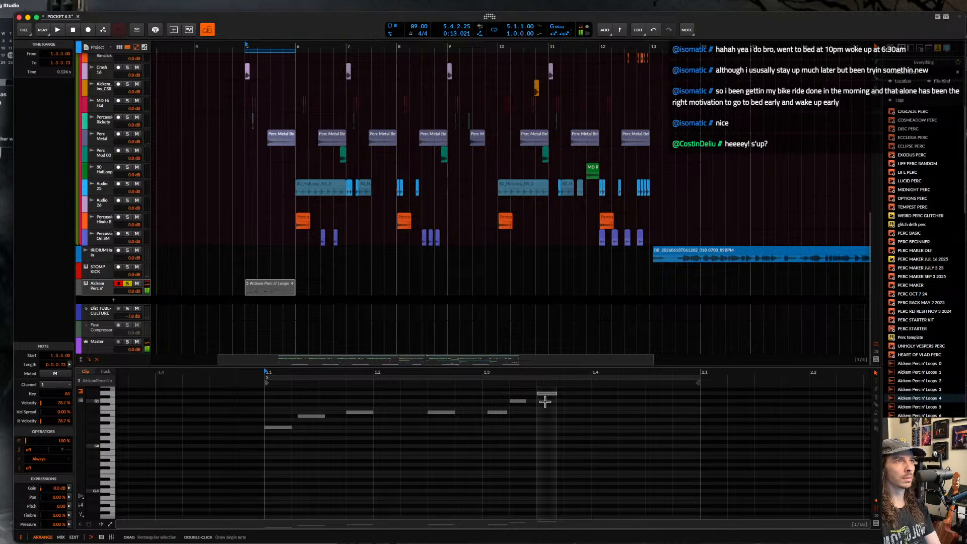
key("Up")
key("Up")
key("Up")
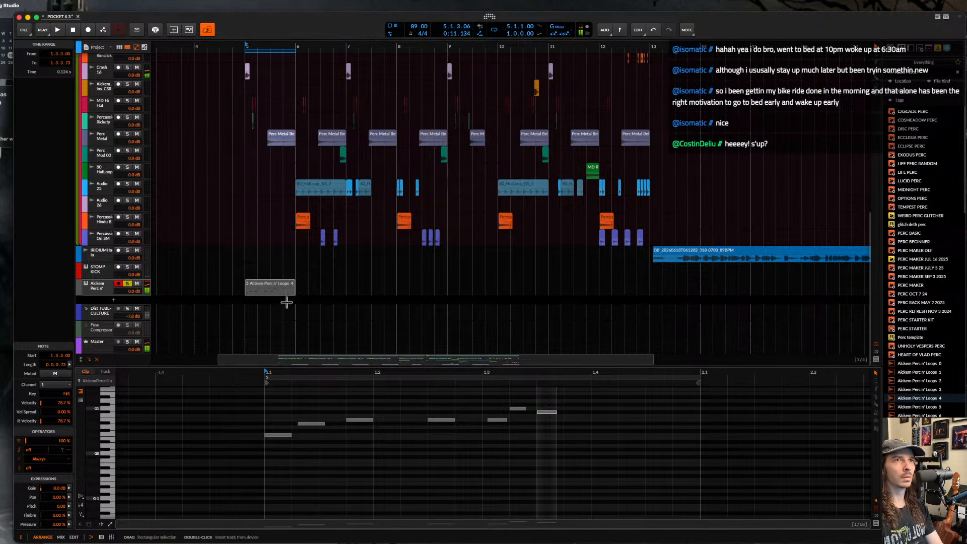
- Loop the soloed clip and show the Sampler device of the Alckem Perc track during playback
key("space")
double_click(96, 286)
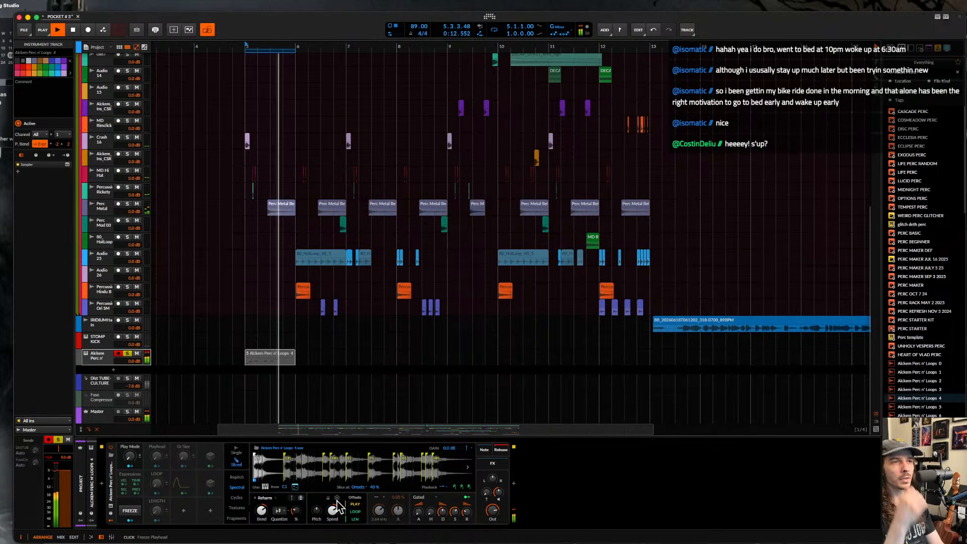
scroll(283, 358, "up", 3)
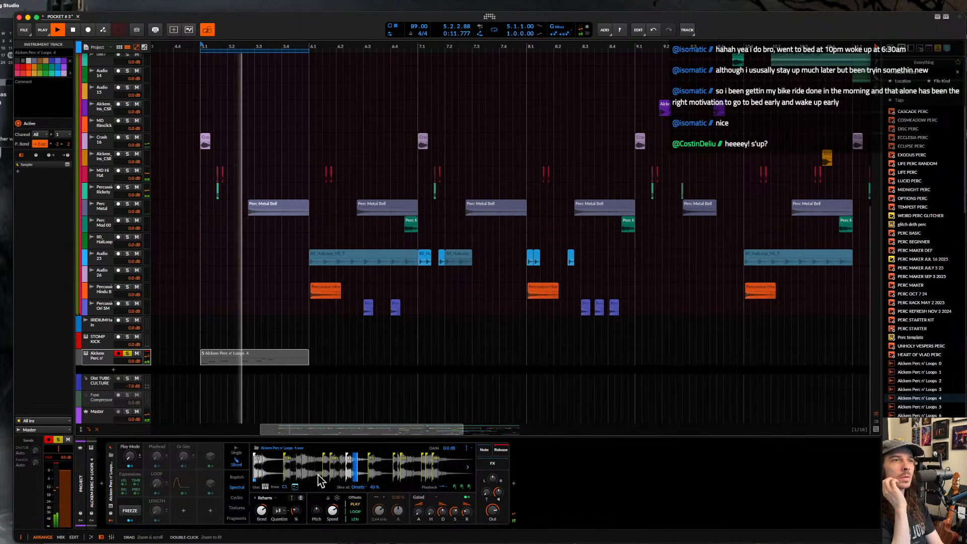
- Adjust the Sampler's speed, harmonic bend and harmonic quantization in Spectral mode while the loop plays
left_click_drag(332, 510, 333, 524)
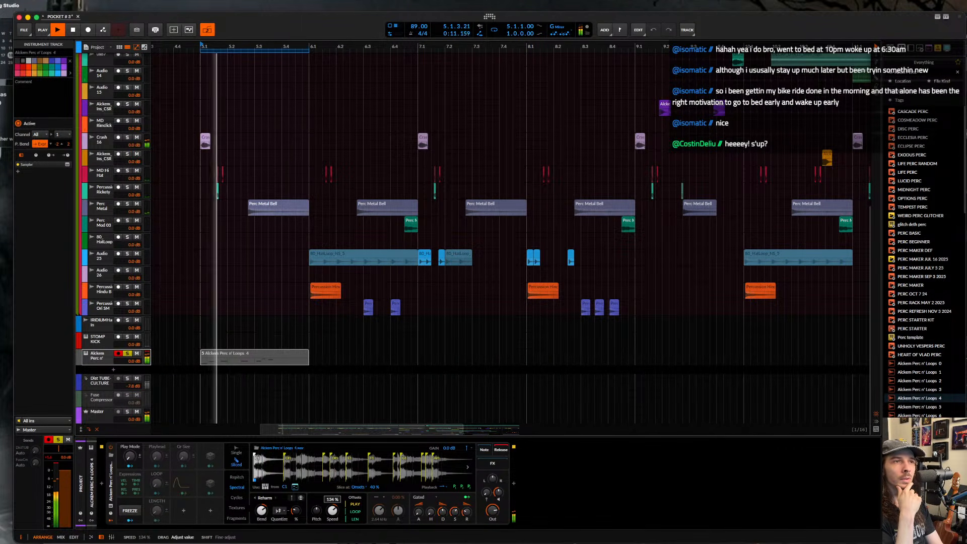
left_click_drag(261, 511, 262, 513)
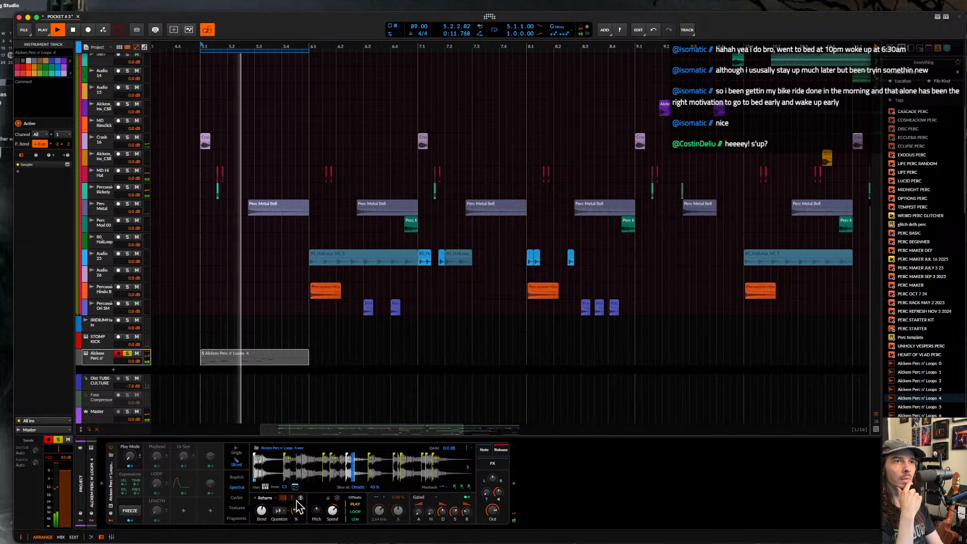
mouse_move(261, 517)
left_mouse_down()
mouse_move(261, 504)
mouse_move(296, 504)
mouse_move(261, 511)
left_mouse_up()
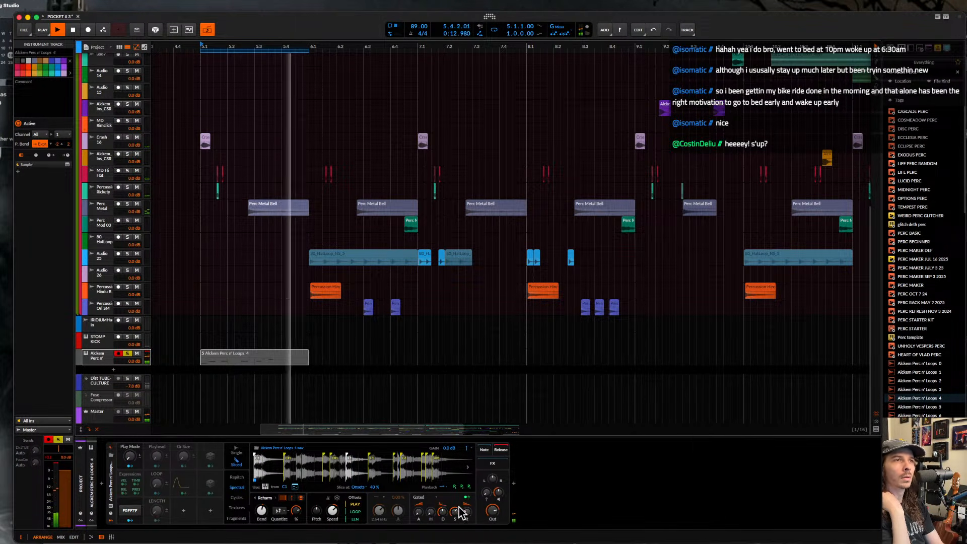
left_click_drag(261, 510, 261, 510)
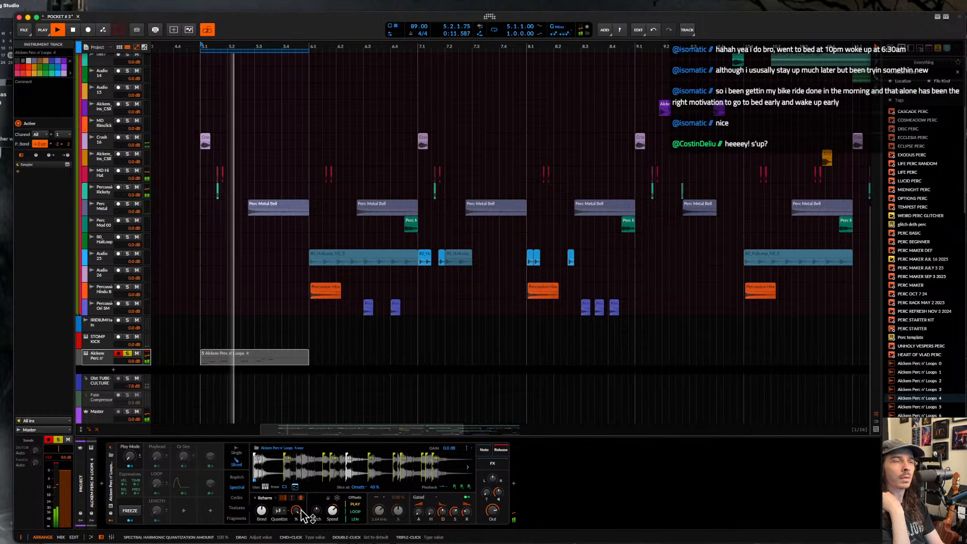
- Insert Fuse Compressor after the Sampler and adjust its attack and release, with about 138% upward and 137% downward ratio
left_click(515, 484)
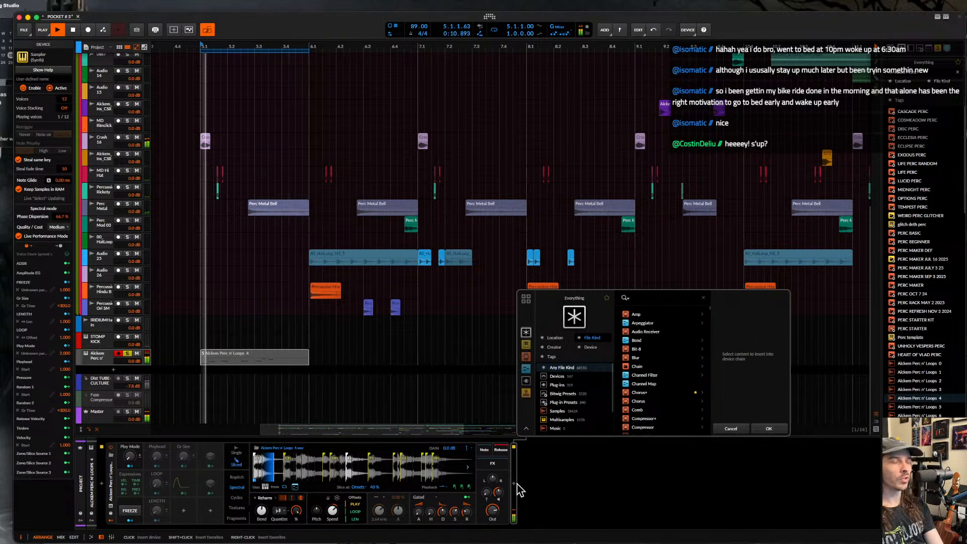
type("fuse")
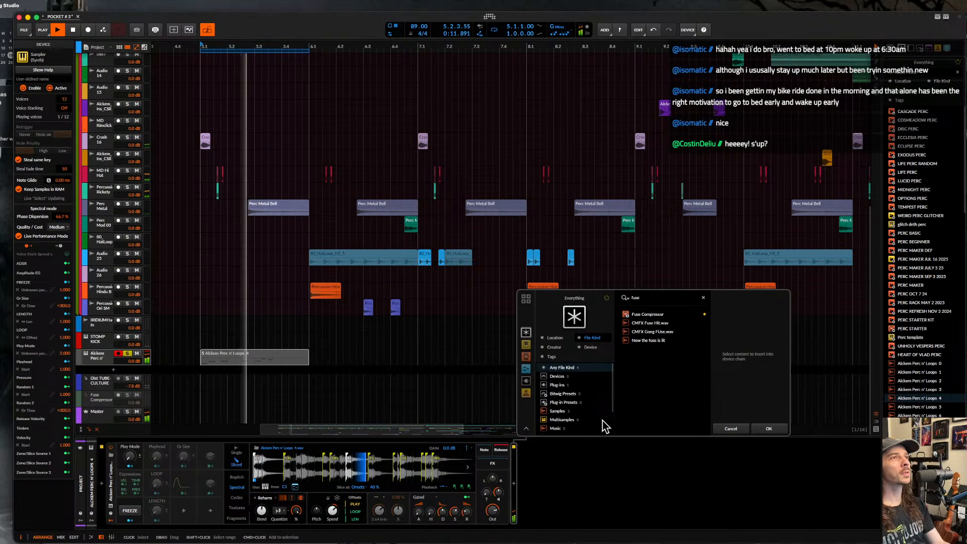
left_click(644, 315)
left_click(765, 428)
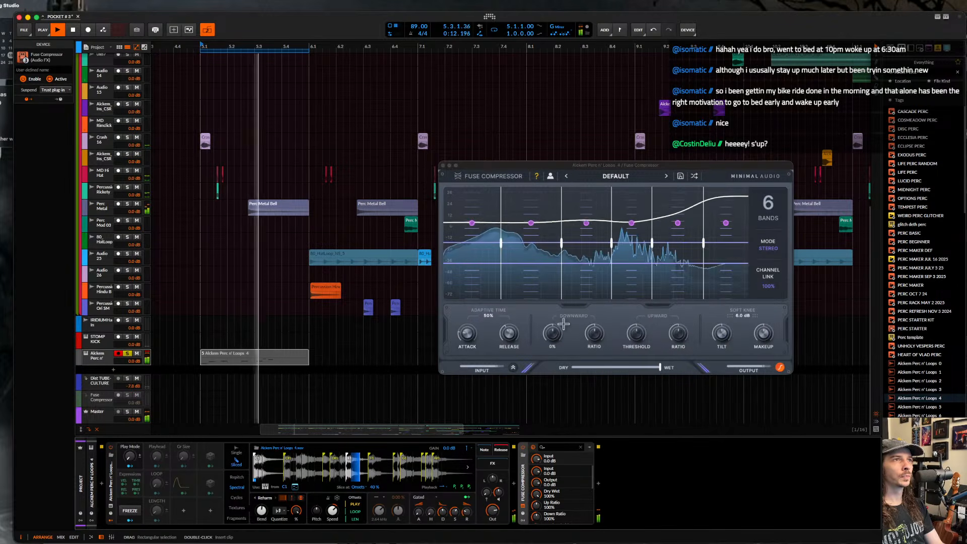
left_click_drag(510, 331, 510, 305)
left_click_drag(468, 330, 469, 276)
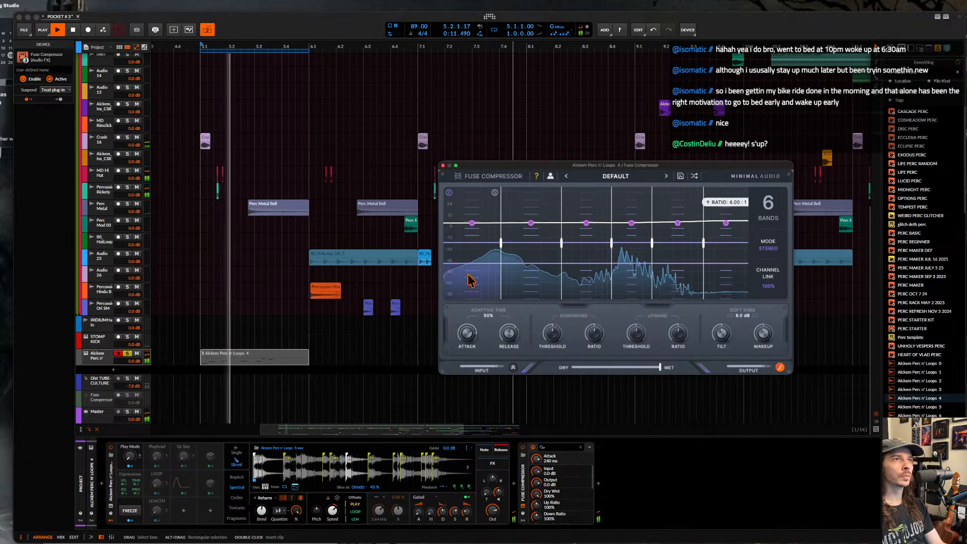
left_click_drag(513, 333, 679, 324)
- Insert the Over distortion device after Fuse Compressor
left_click(598, 484)
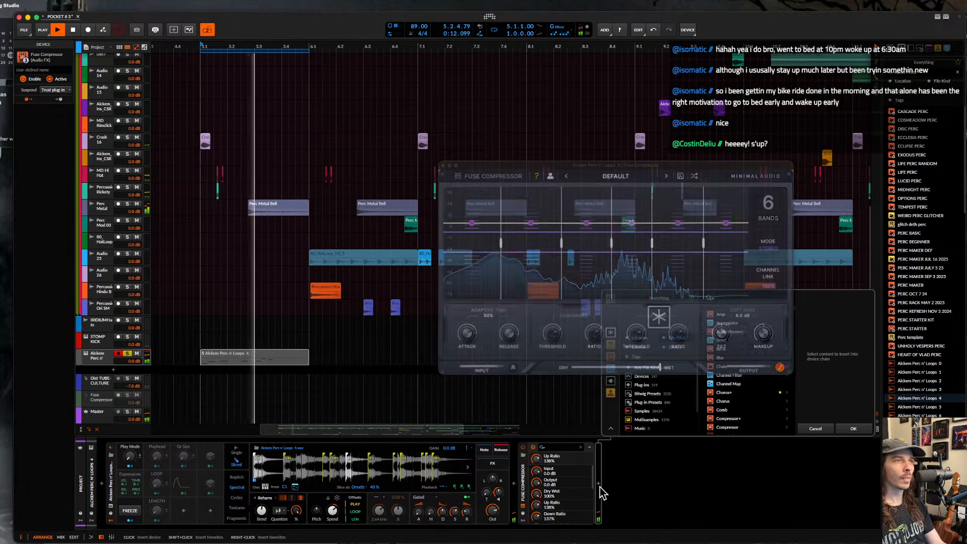
type("over")
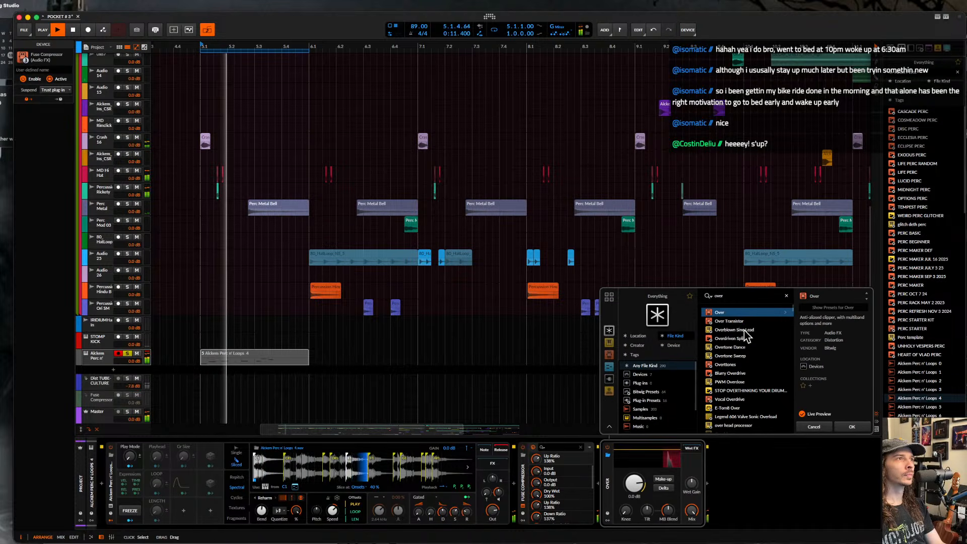
left_click(851, 428)
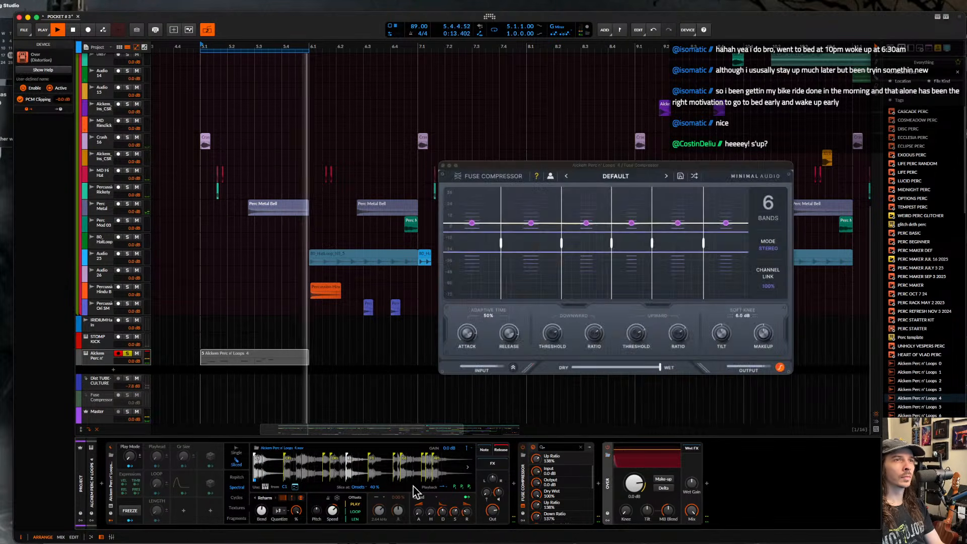
- Insert the kHs Ring Mod effect between the Sampler and Fuse Compressor
left_click(514, 484)
type("rinf")
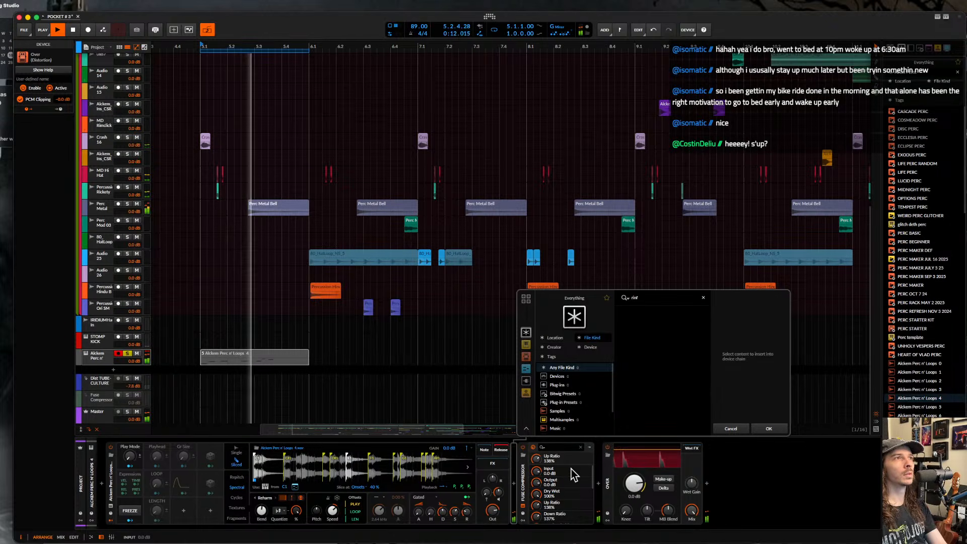
key("BackSpace")
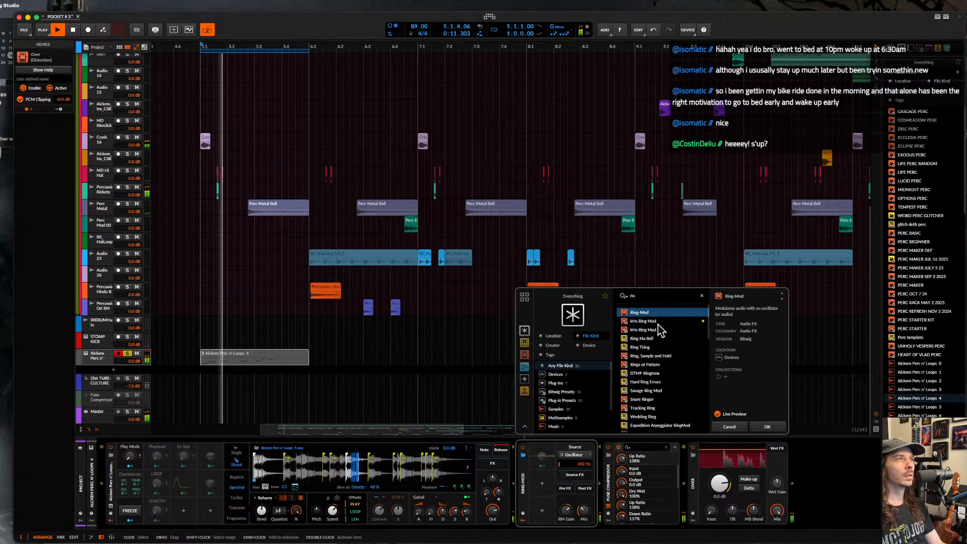
left_click(657, 323)
left_click(761, 429)
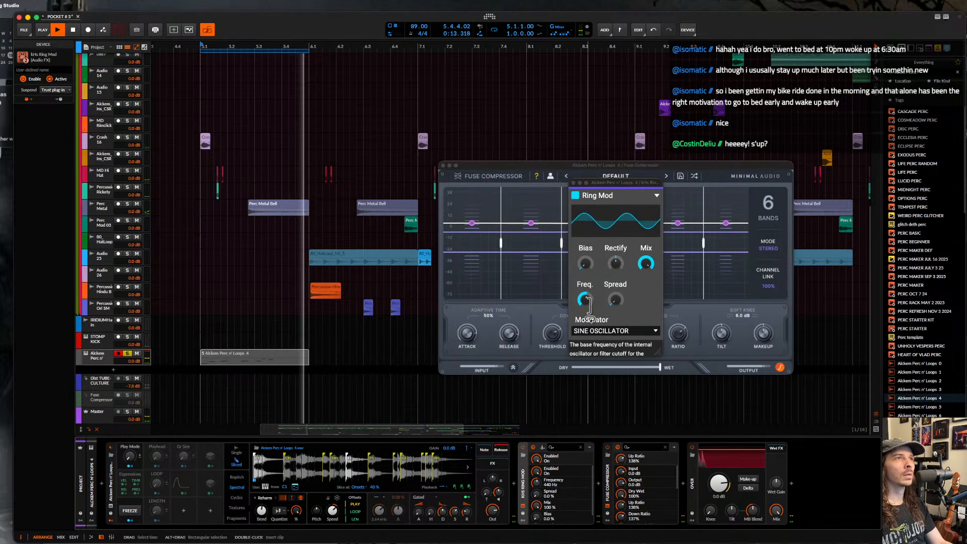
- Set Ring Mod to band-pass noise at about 10.2 kHz with 25% mix, and enable Over's make-up at -6.9 dB
left_click(599, 331)
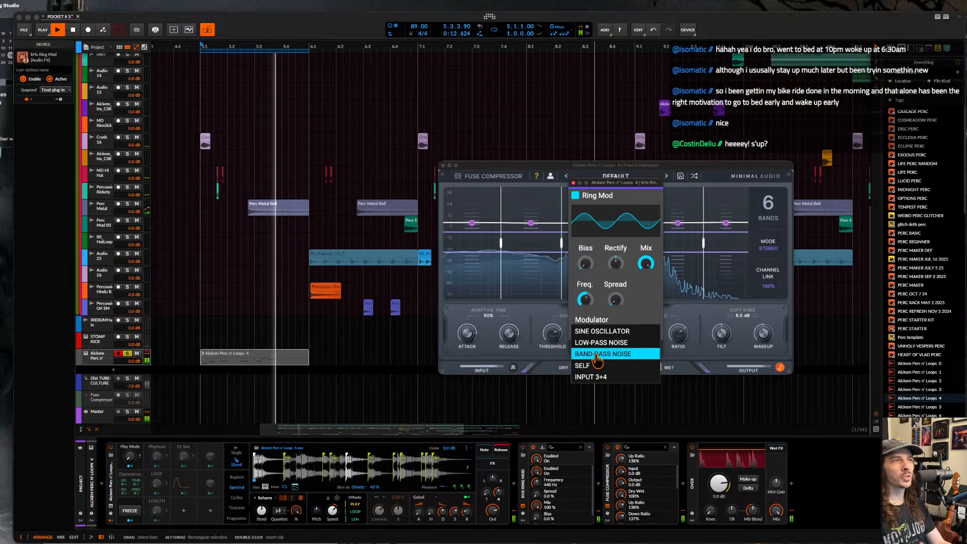
left_click(597, 354)
left_click_drag(645, 263, 645, 288)
left_click(749, 480)
left_click_drag(719, 483, 719, 500)
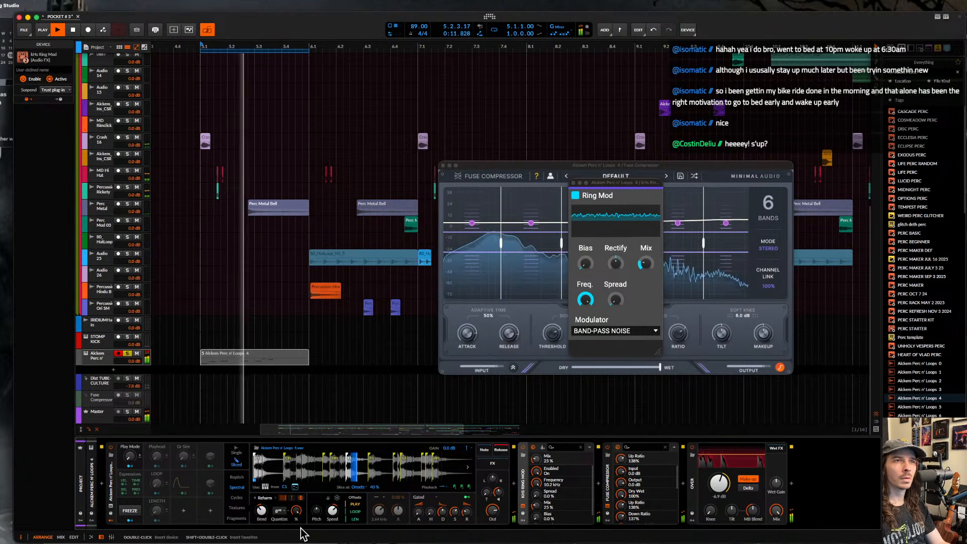
- Readjust the Sampler's harmonic bend and speed, and take the Alckem Perc track out of solo
left_click_drag(296, 511, 261, 513)
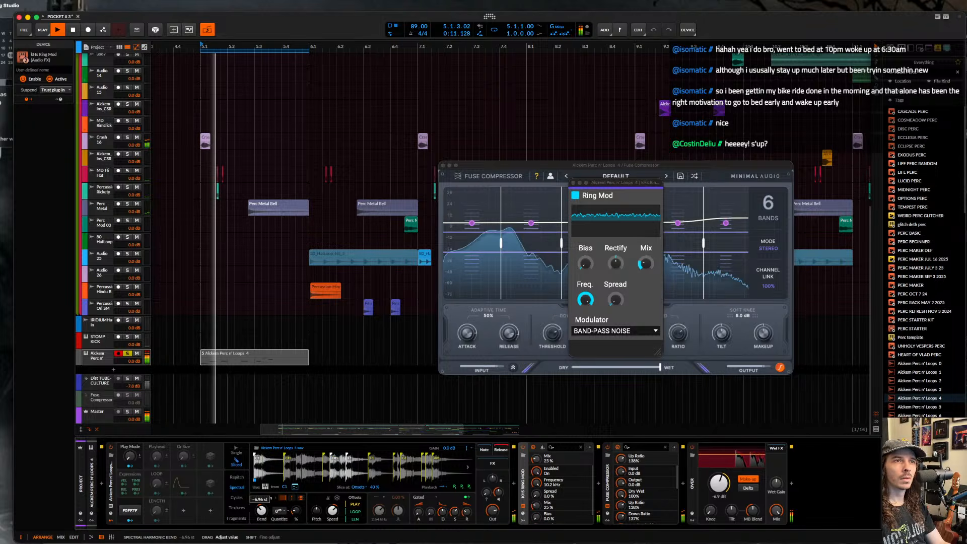
left_click_drag(332, 511, 332, 503)
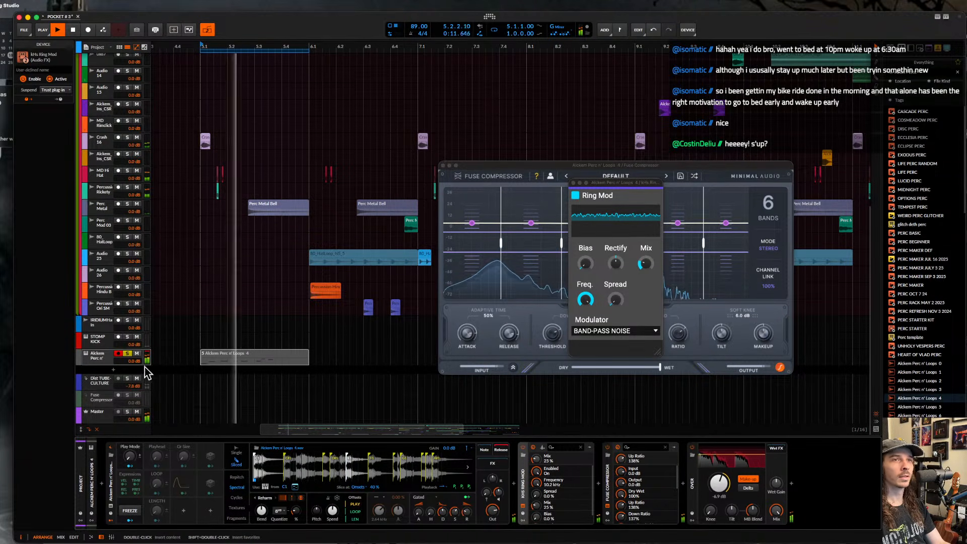
left_click(101, 358)
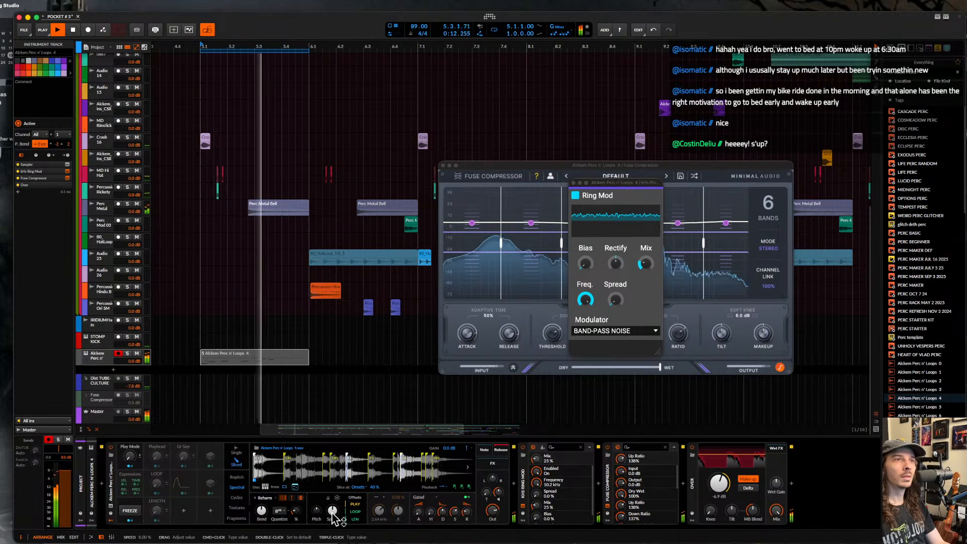
left_click_drag(333, 510, 334, 515)
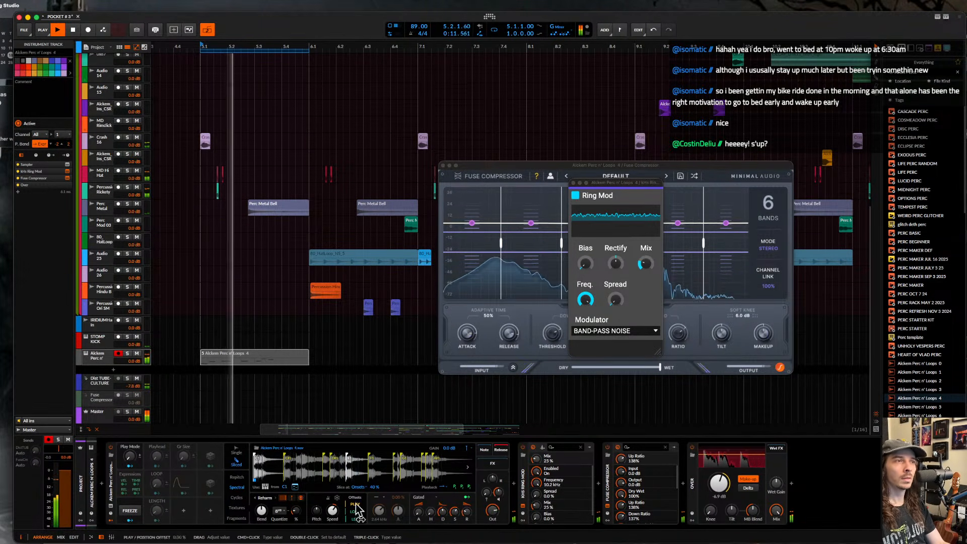
- Insert a Time Shift device after Over at the end of the track's chain
left_click(792, 483)
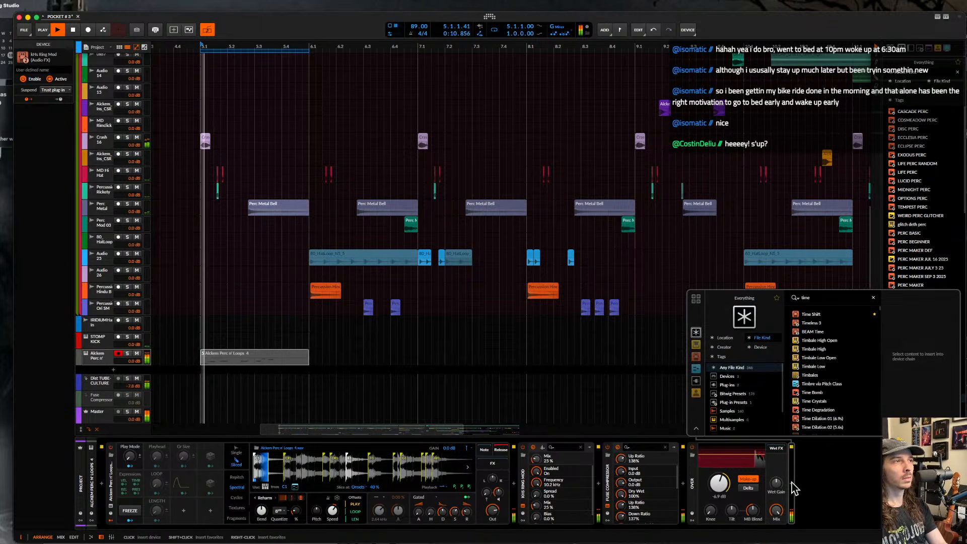
type("time")
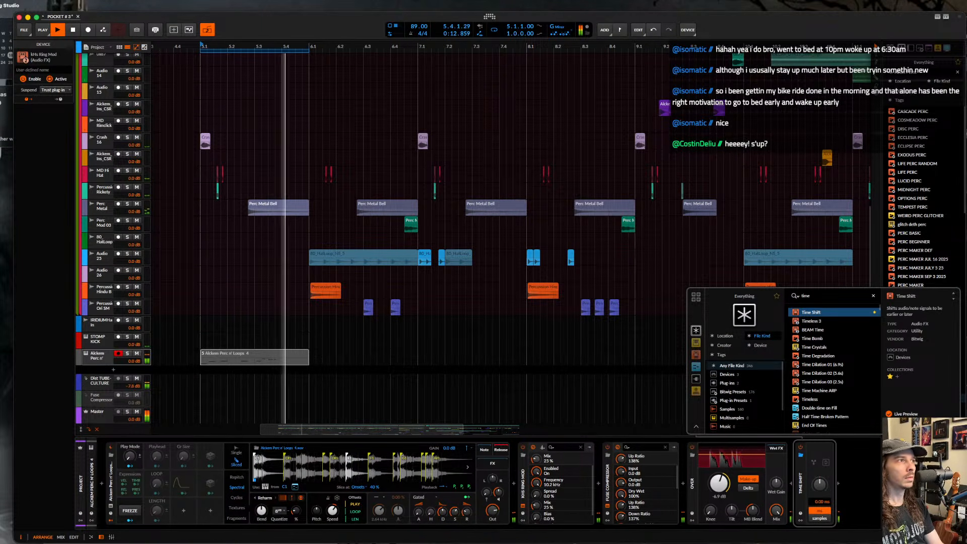
key("Return")
- Open the Alckem Perc clip's notes and move the last note to start at 1.3.3.50
left_click(286, 355)
double_click(285, 355)
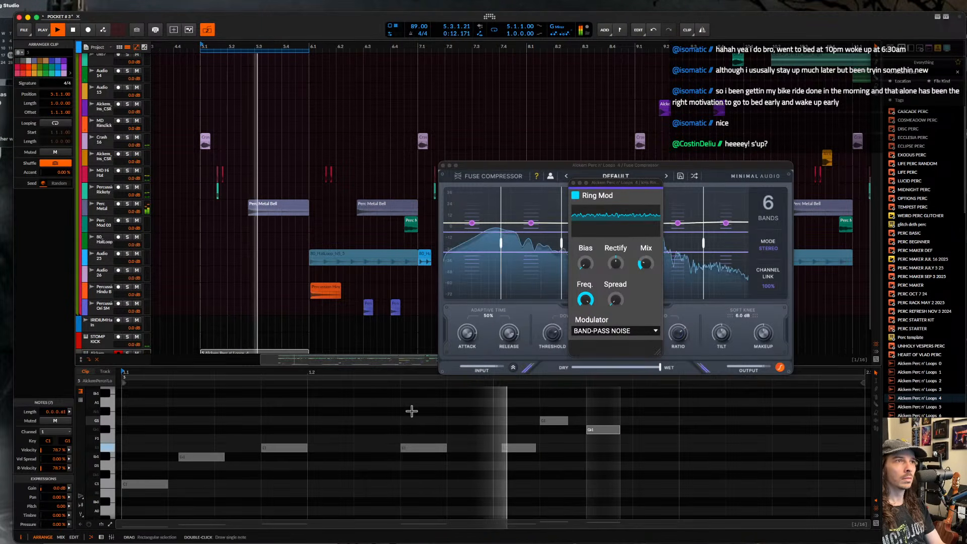
left_click(646, 429)
left_click_drag(646, 429, 700, 431)
key("space")
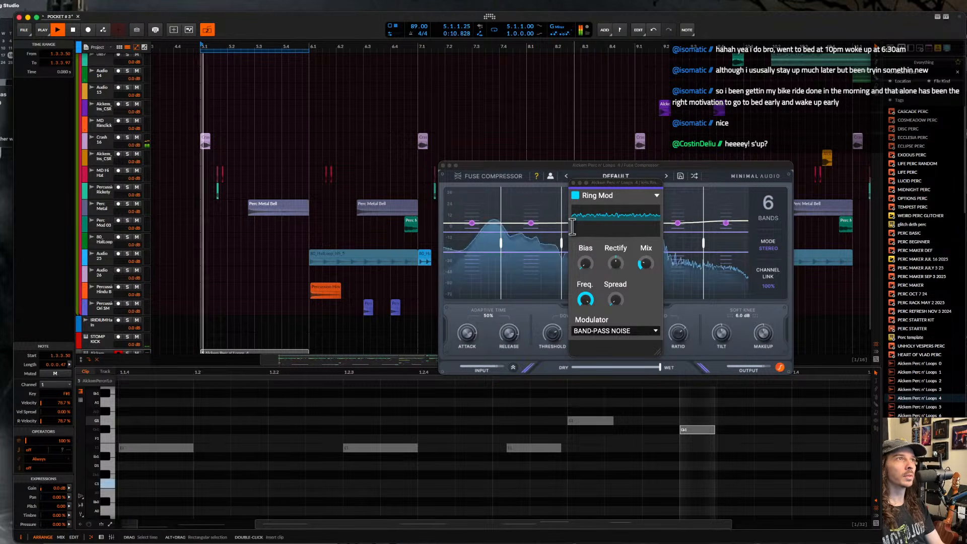
- Close the Fuse Compressor window and change the pitch of the last note at 1.3.3.50 to G1
left_click(443, 165)
left_click_drag(688, 432, 697, 441)
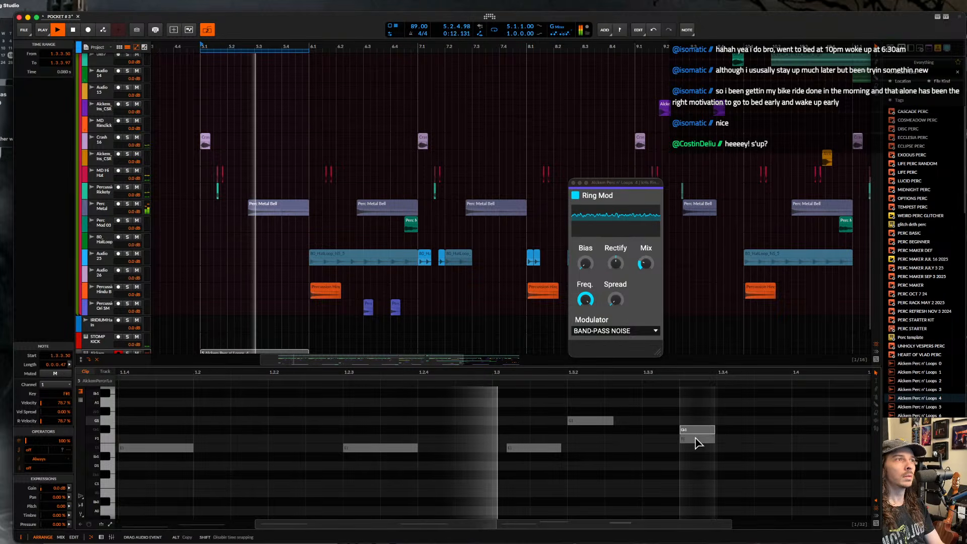
key("space")
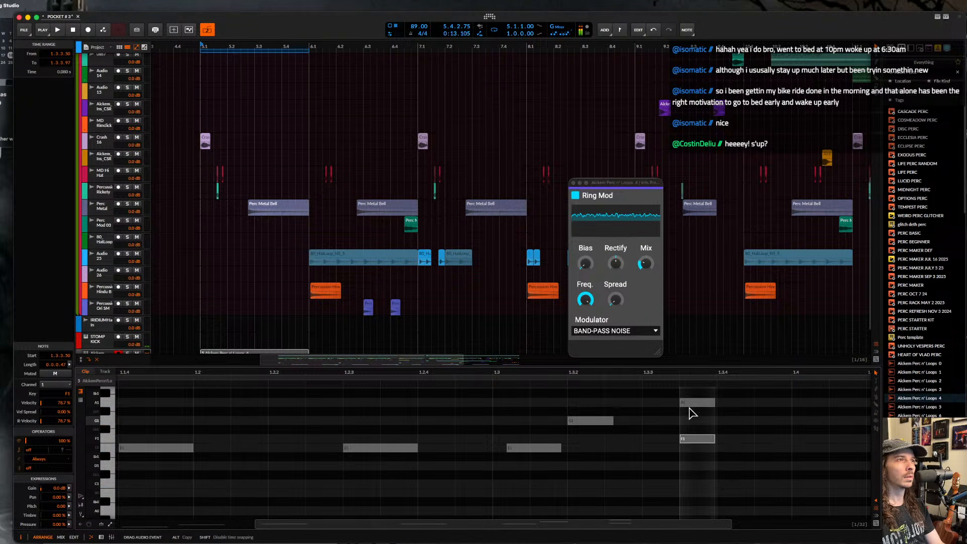
- Change the pitch of the note at 1.3.2 to D1 and play the pattern
mouse_move(606, 427)
left_mouse_down()
mouse_move(593, 426)
mouse_move(593, 437)
left_mouse_up()
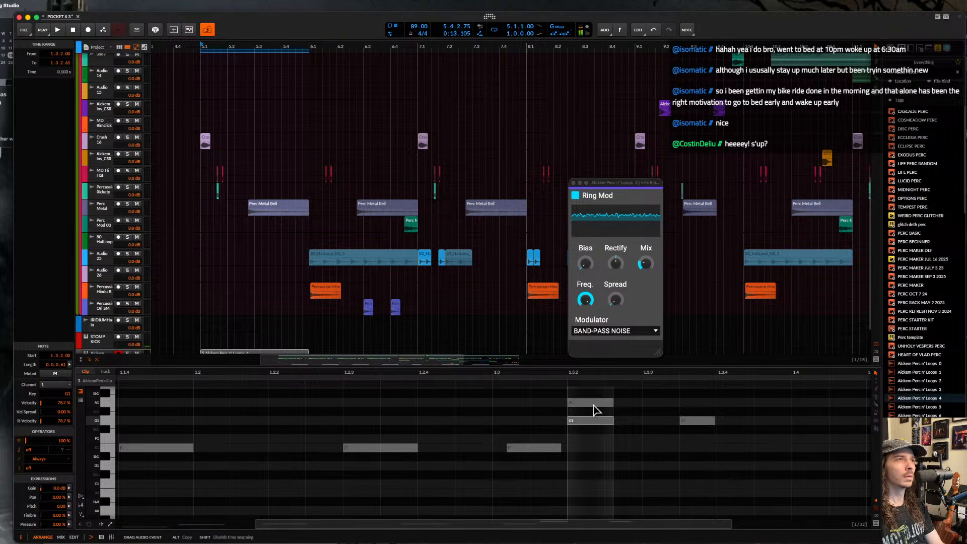
left_click_drag(597, 402, 597, 394)
left_click_drag(593, 429, 599, 488)
key("space")
scroll(431, 417, "down", 6)
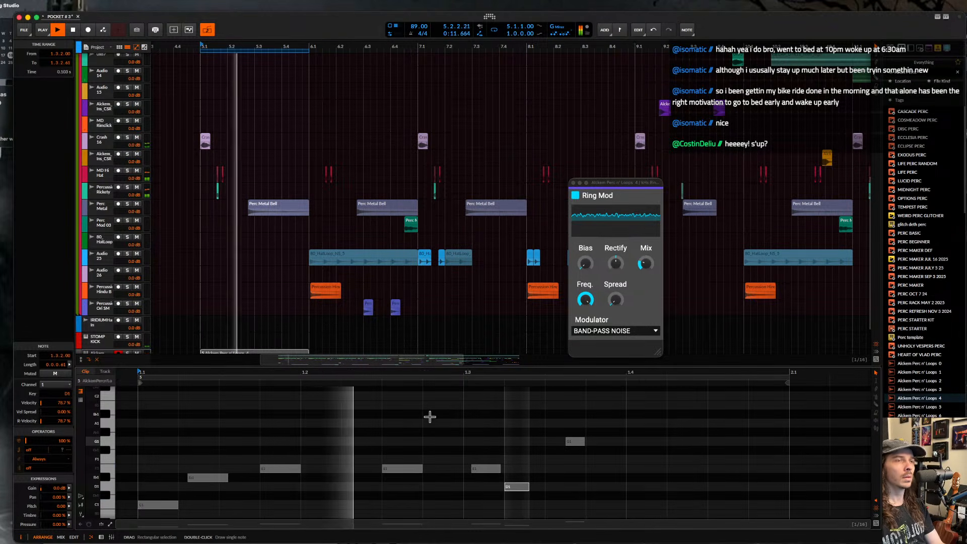
key("space")
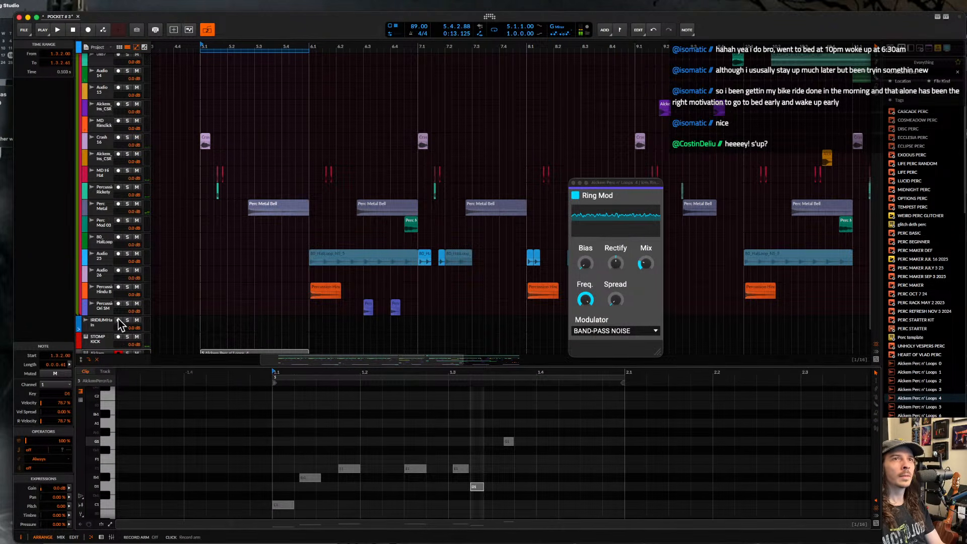
- Show the Alckem Perc track's devices and its Pitch Transpose automation lane, and make that lane taller
scroll(119, 328, "down", 5)
double_click(89, 283)
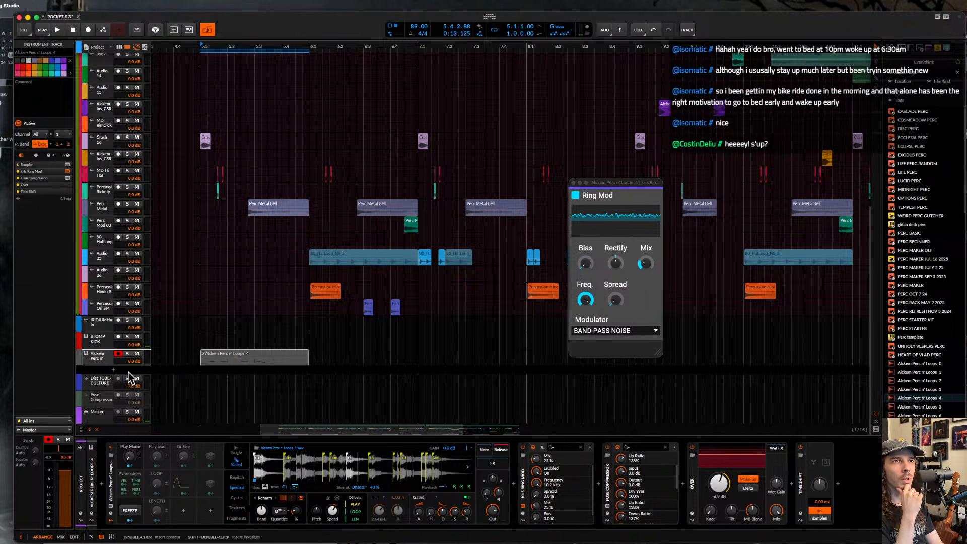
left_click(81, 363)
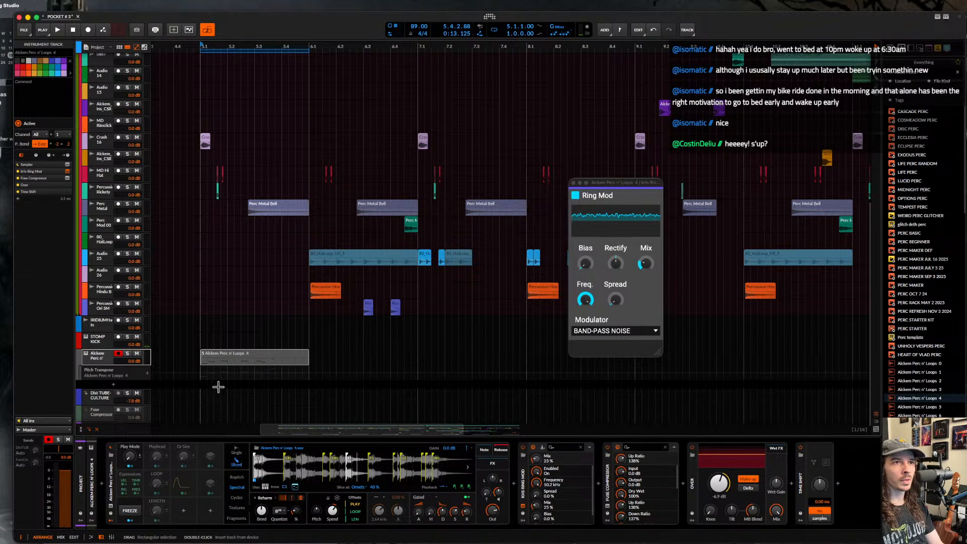
scroll(190, 398, "up", 4)
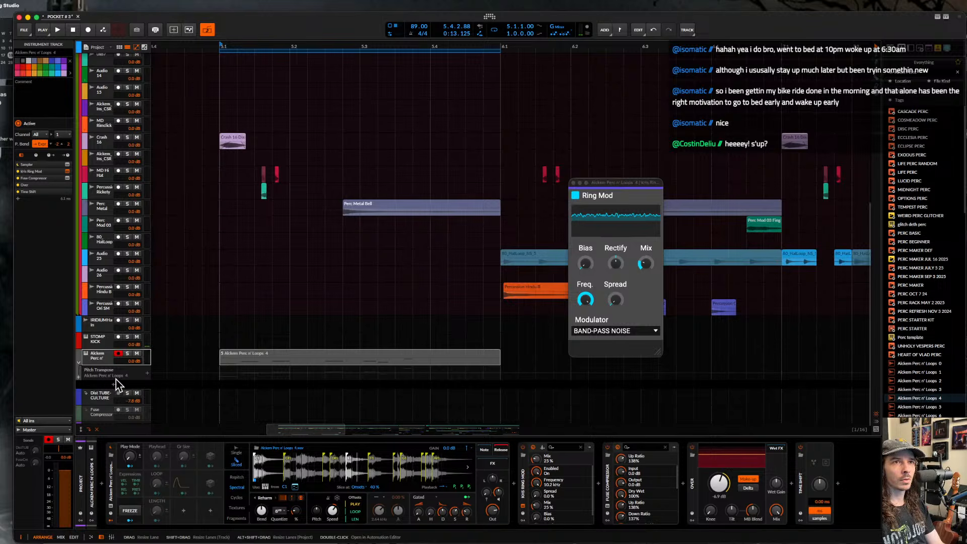
left_click_drag(122, 382, 123, 413)
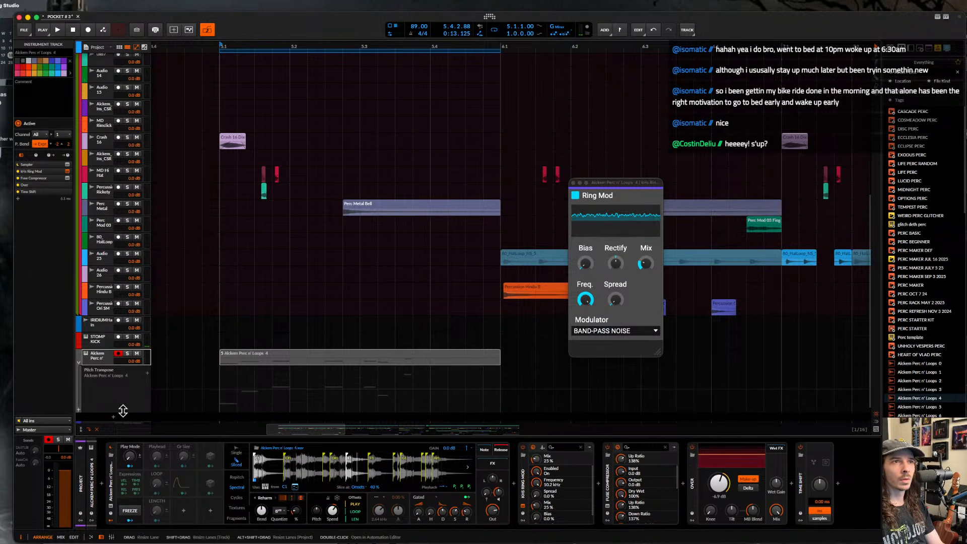
- Create a short automation clip at 5.1.2 in the Pitch Transpose lane and open it for editing
left_click(225, 379, "alt")
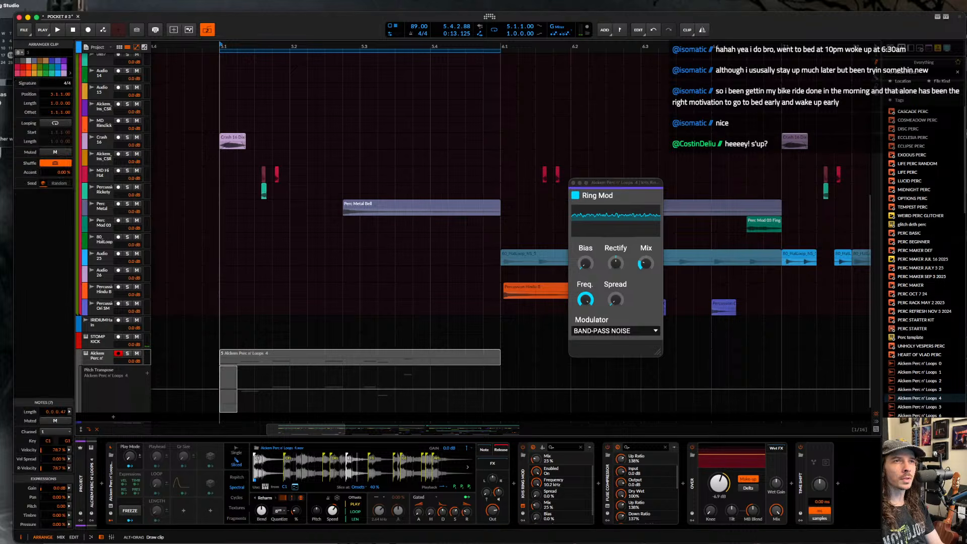
double_click(241, 376)
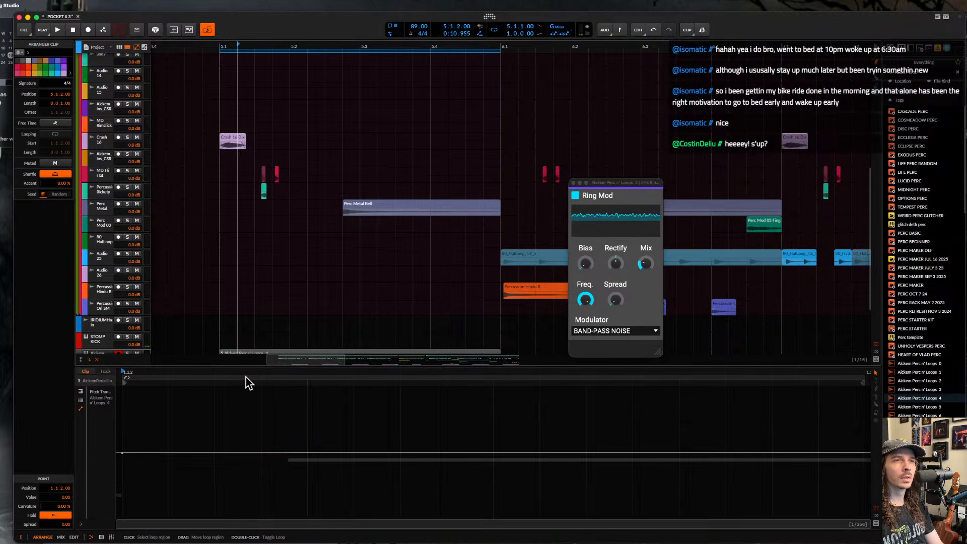
- Show the Alckem Perc track's devices again and delete both automation clips from its Pitch Transpose lane
scroll(96, 354, "down", 1)
double_click(98, 340)
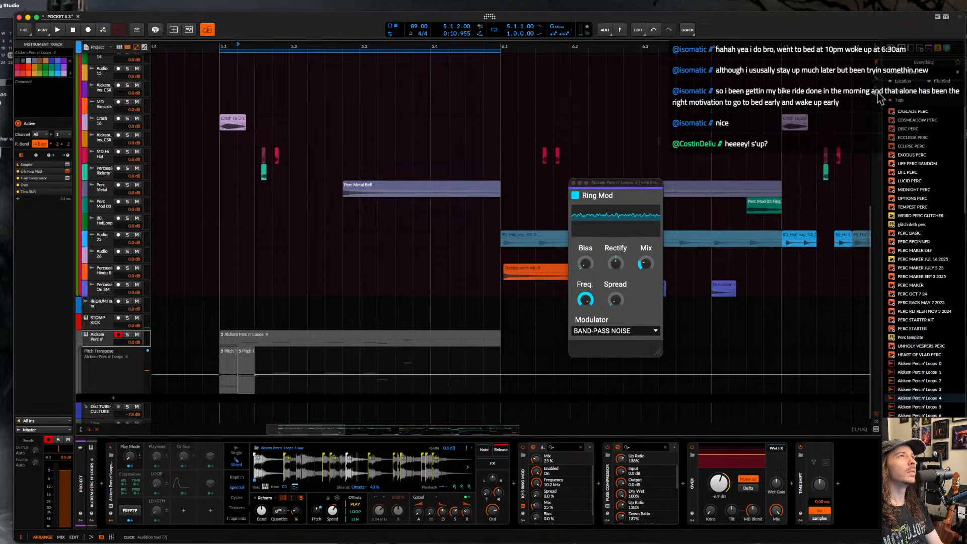
left_click(227, 351)
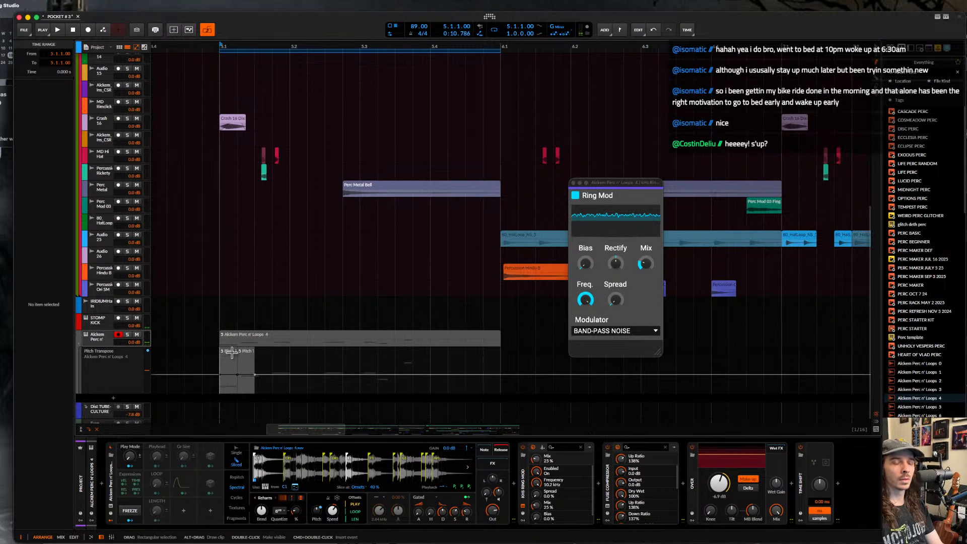
left_click_drag(218, 363, 247, 354)
key("Delete")
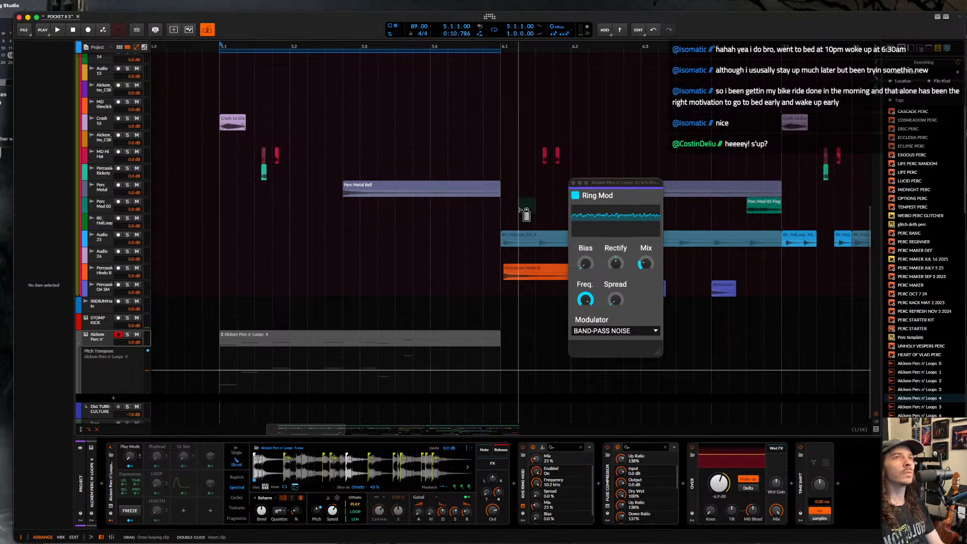
- Draw held pitch steps in the Pitch Transpose lane from 5.1.1 to 5.3.3, including about 10.7 at 5.1.1 and 26.67 at 5.3.3
left_click(229, 366)
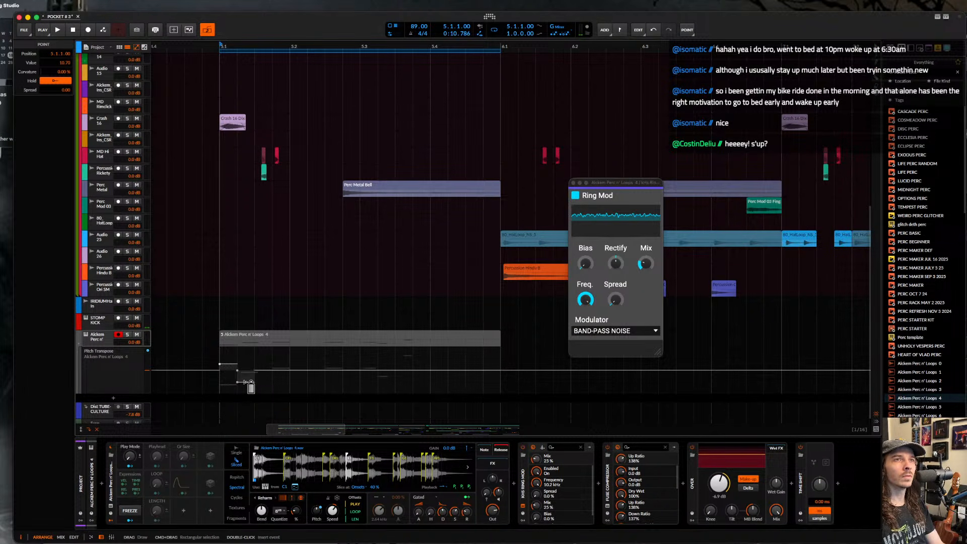
left_click(325, 382)
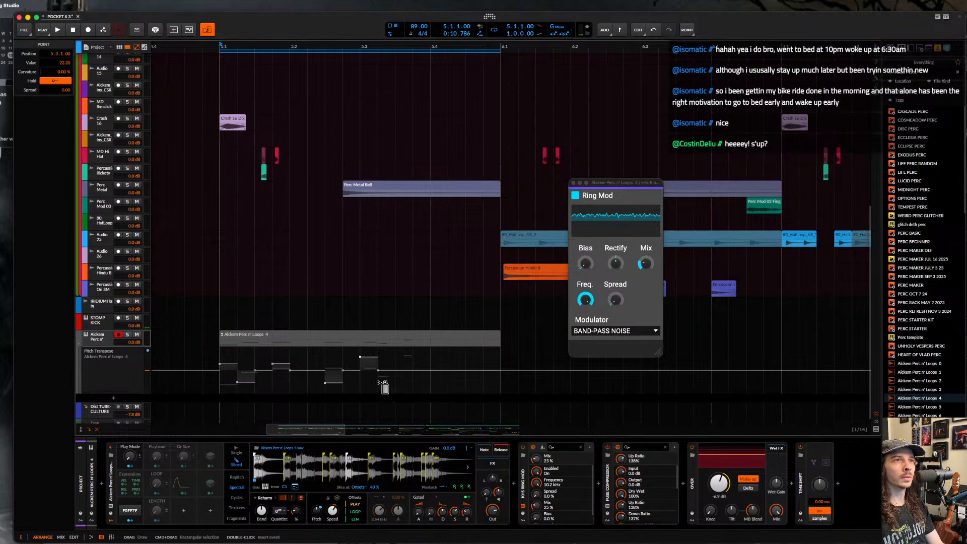
left_click(411, 354)
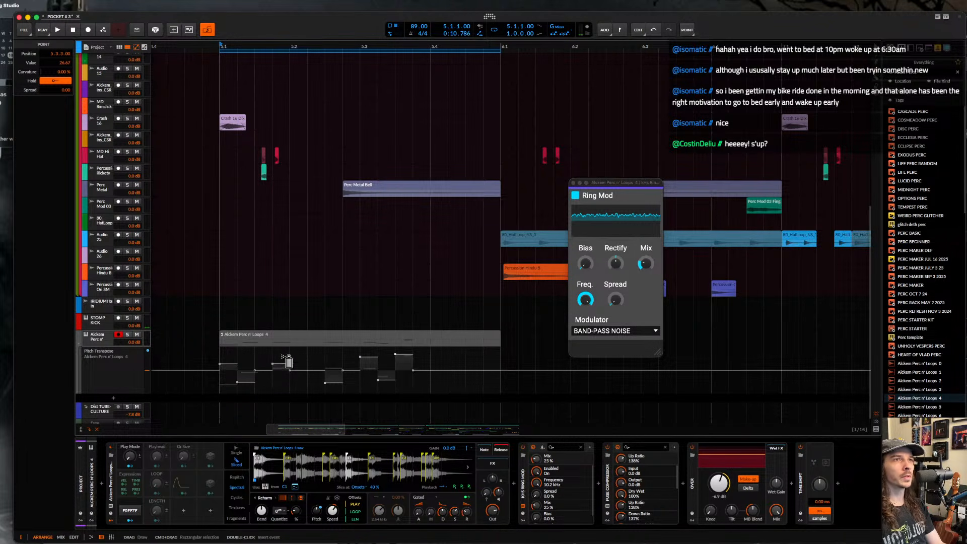
scroll(288, 380, "down", 1)
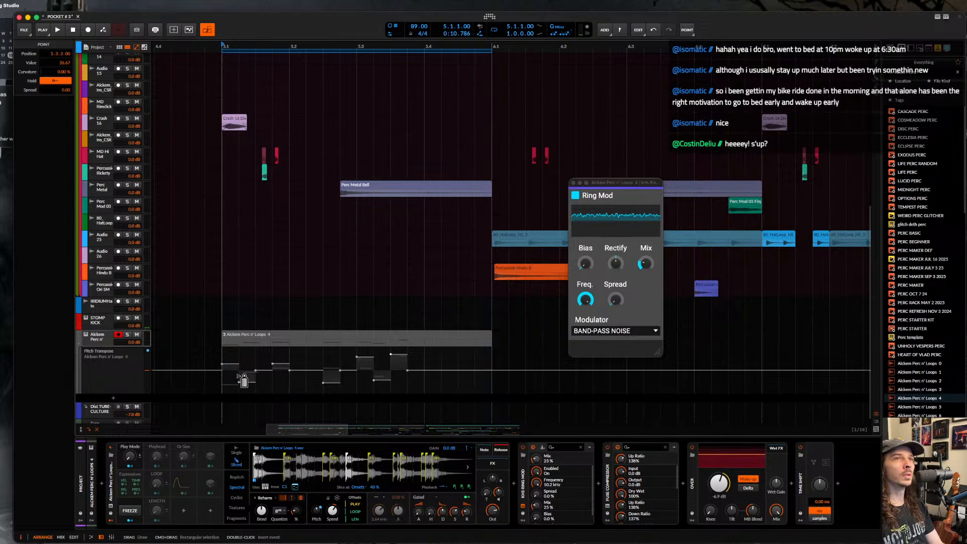
- Play the pattern and raise the pitch steps at 5.1.2 to about 18, 5.3.1 to about 30 and 5.3.2 to 9.47
key("space")
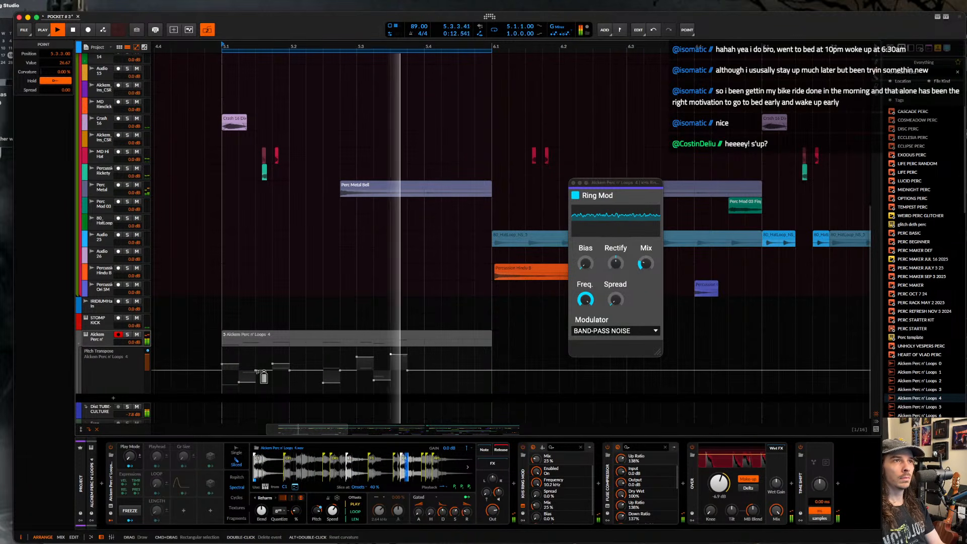
left_click(247, 360)
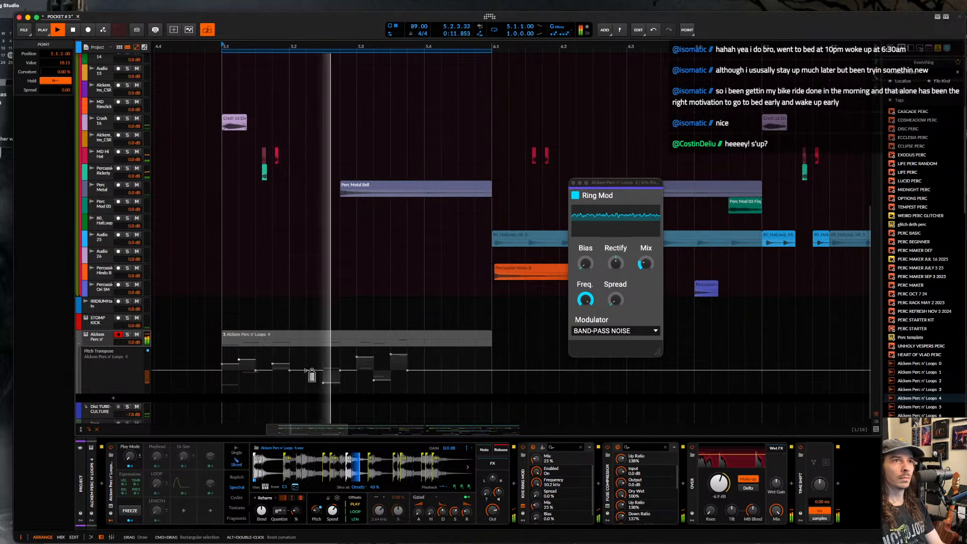
left_click(369, 353)
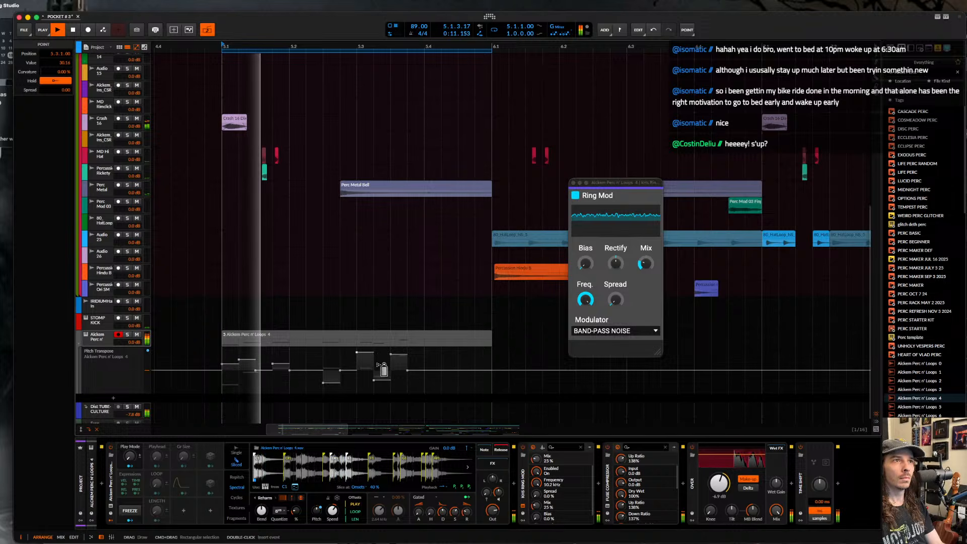
left_click(378, 364)
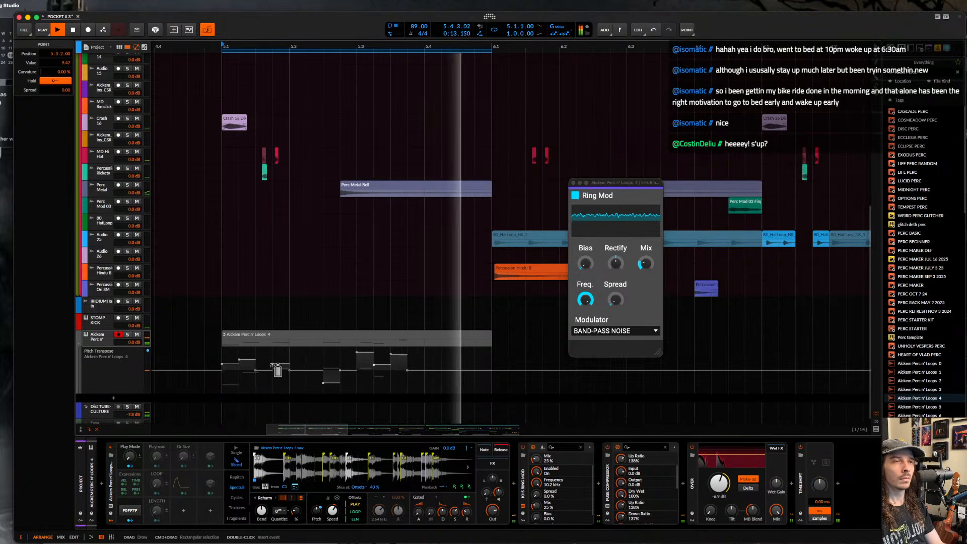
- Expand the group containing the nested Phase Plant track and mute that Phase Plant track during playback
scroll(256, 233, "up", 5)
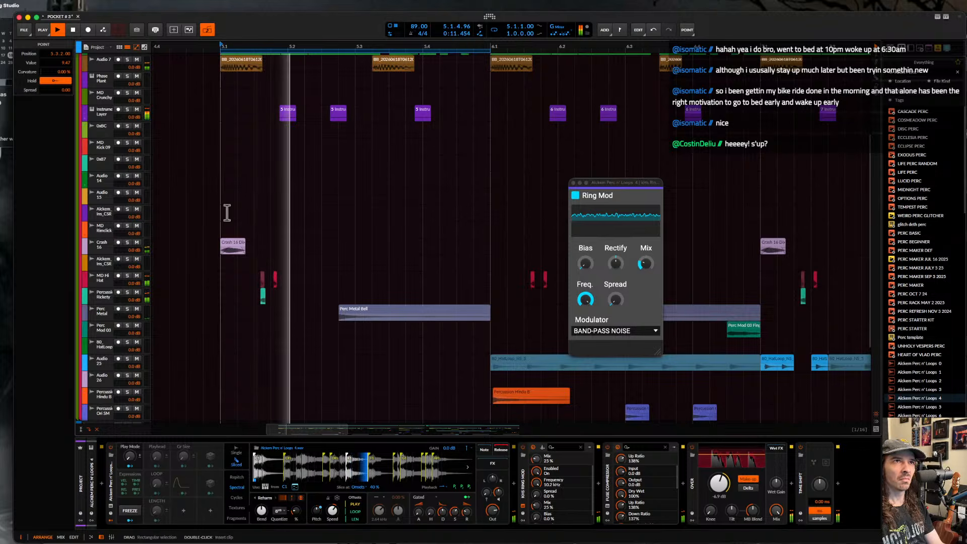
scroll(228, 213, "up", 7)
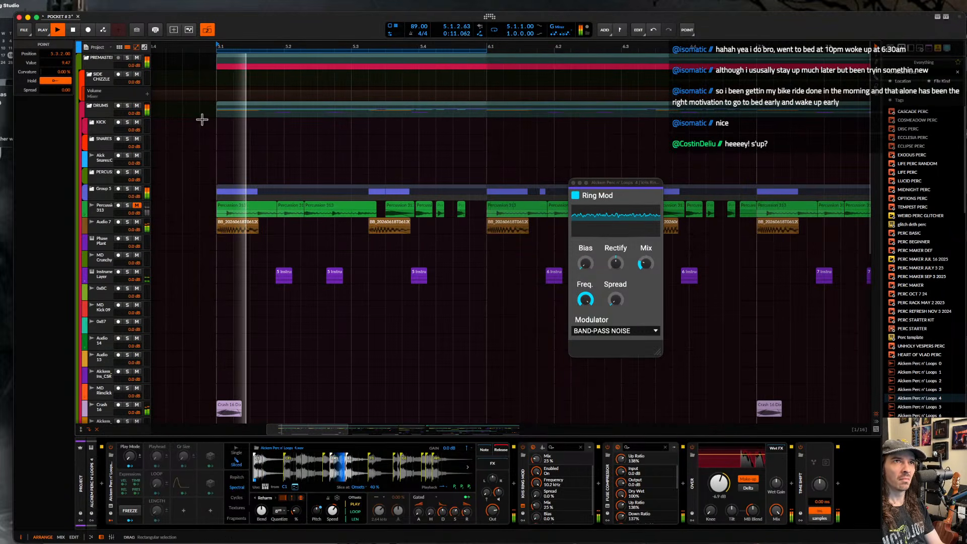
left_click(92, 190)
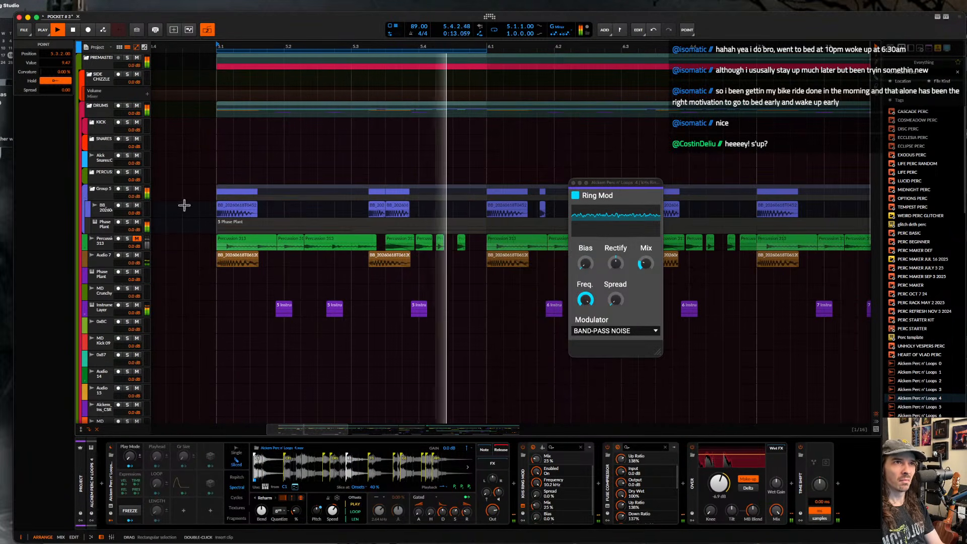
left_click(137, 222)
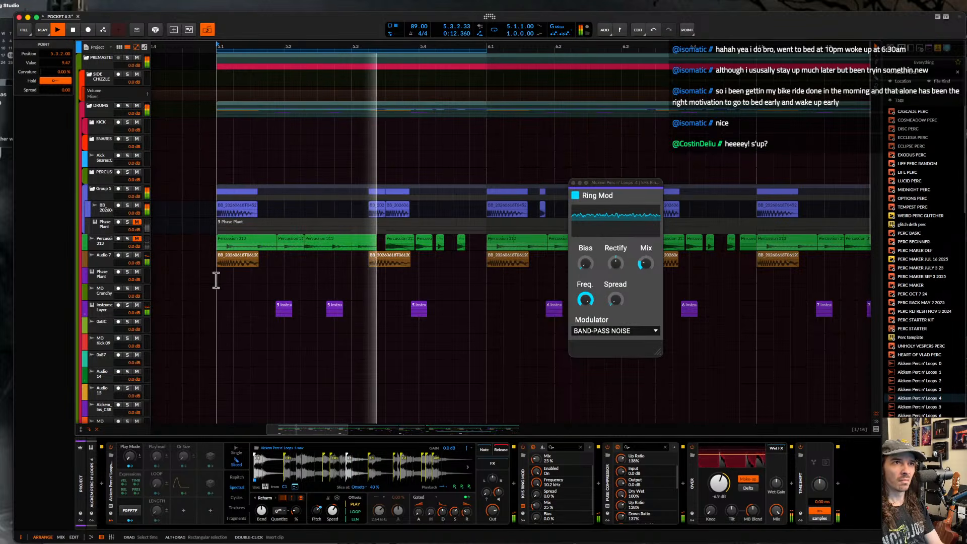
- Select the Alckem Perc n' Loops 4 clip at 5.1.1 and play the pattern again from its start
scroll(215, 281, "down", 10)
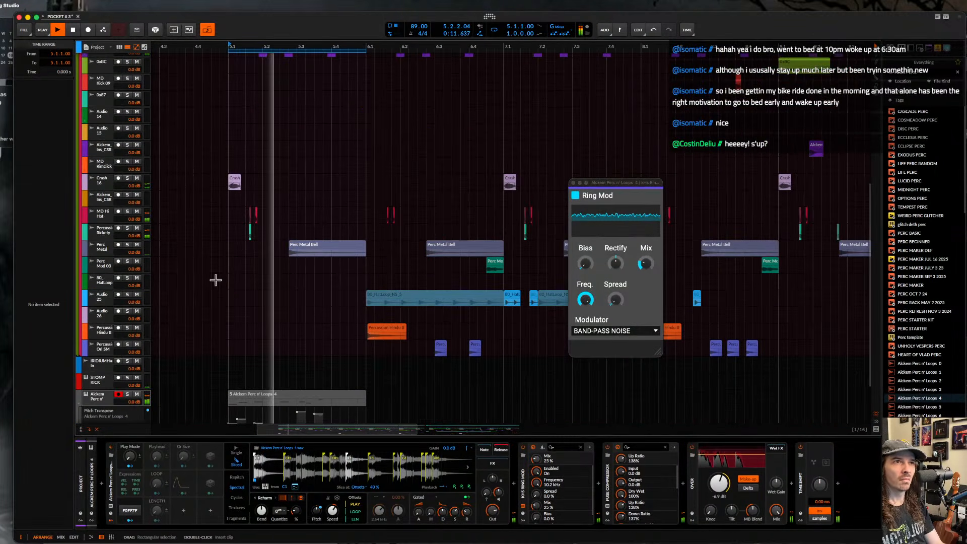
scroll(216, 280, "down", 3)
scroll(245, 323, "up", 5)
key("space")
left_click(250, 309)
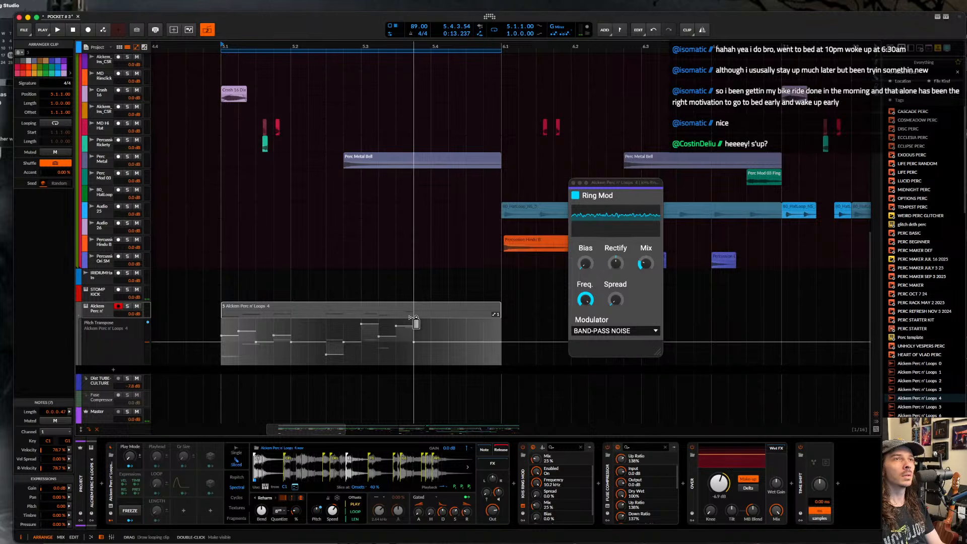
key("space")
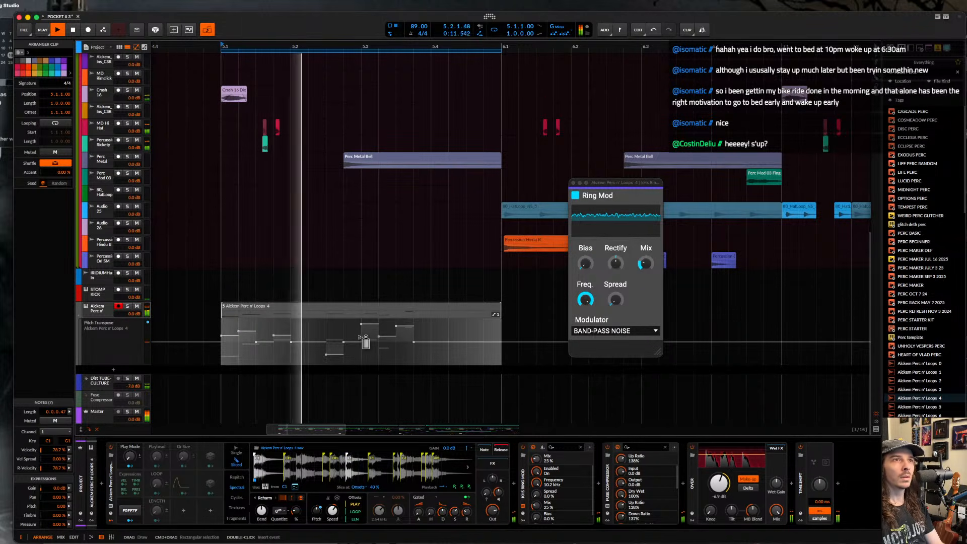
- Lower the Pitch Transpose step at 5.3.1 to -16.37, auditioning the pattern between adjustments
left_click_drag(374, 346, 374, 358)
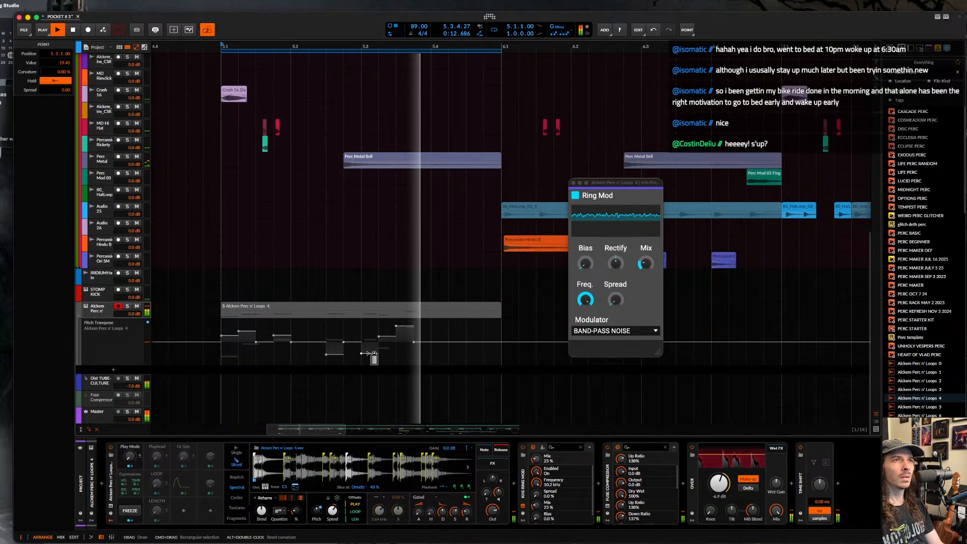
key("space")
left_click_drag(377, 358, 376, 355)
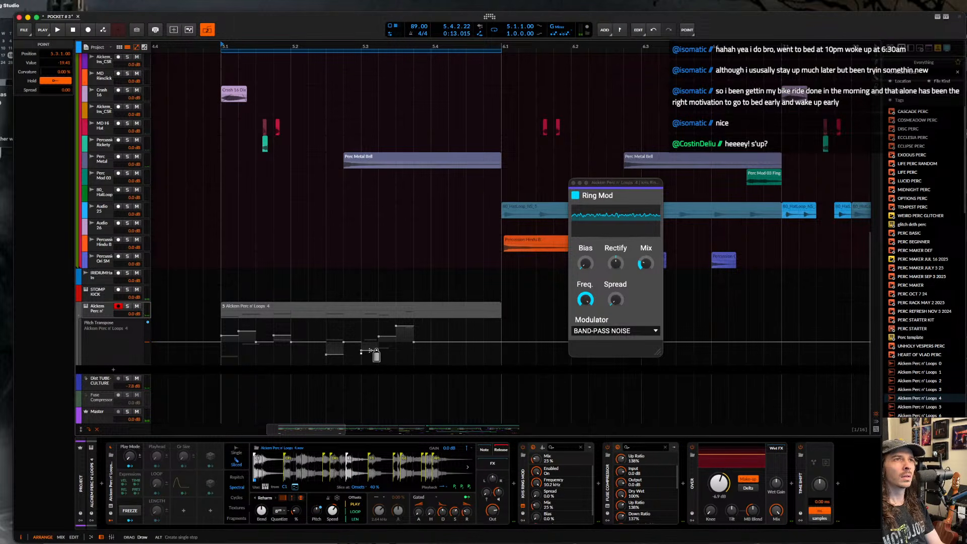
key("space")
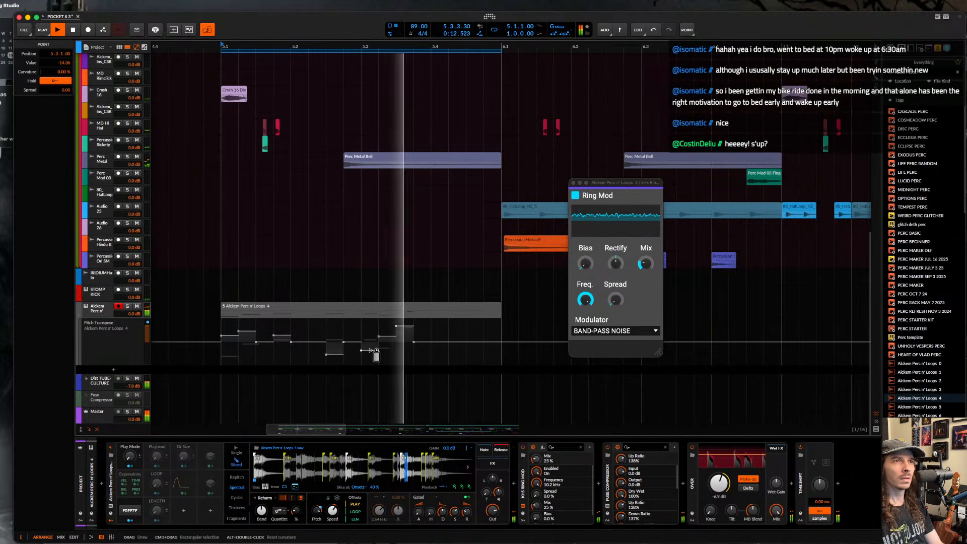
key("space")
key("space")
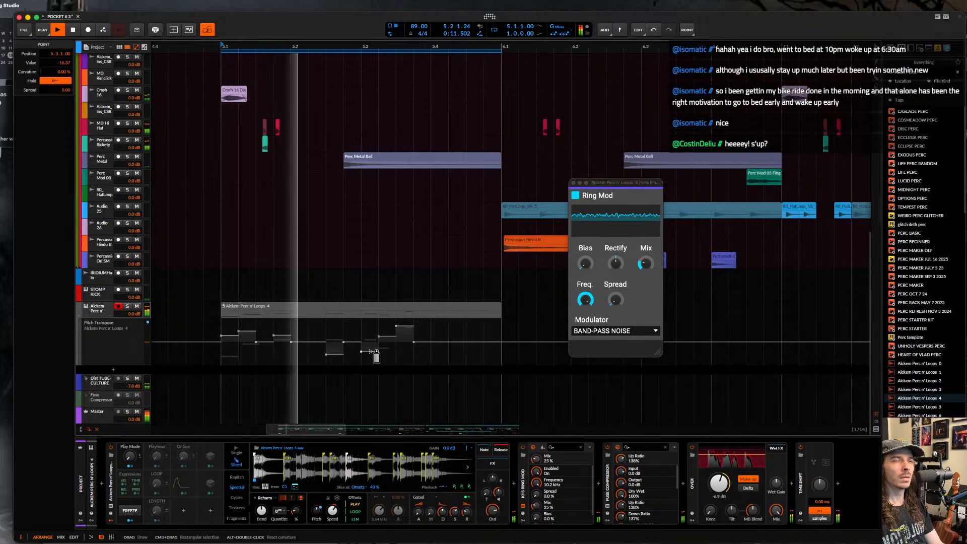
key("space")
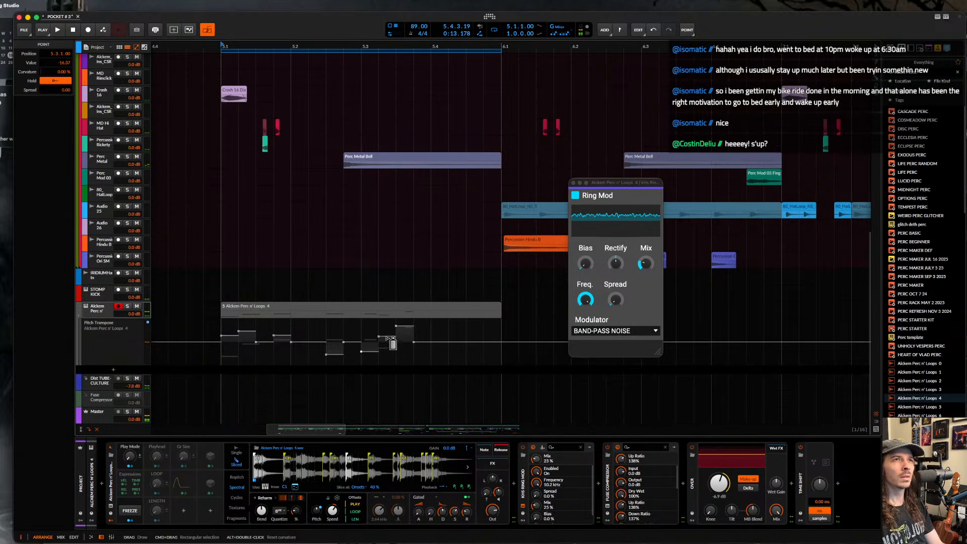
- Lower the Pitch Transpose step at 5.3.2 to about -30 and listen to the pattern
left_click_drag(392, 355, 400, 362)
key("space")
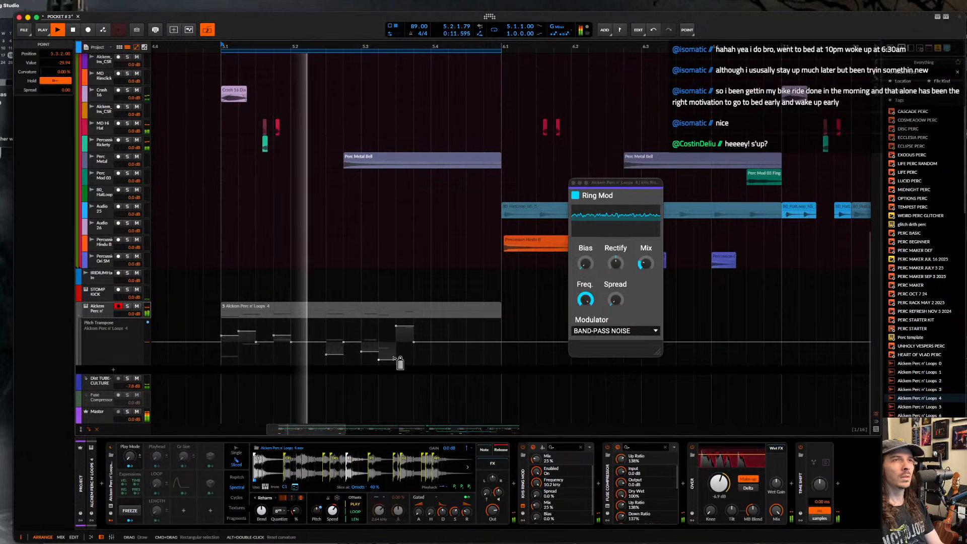
key("space")
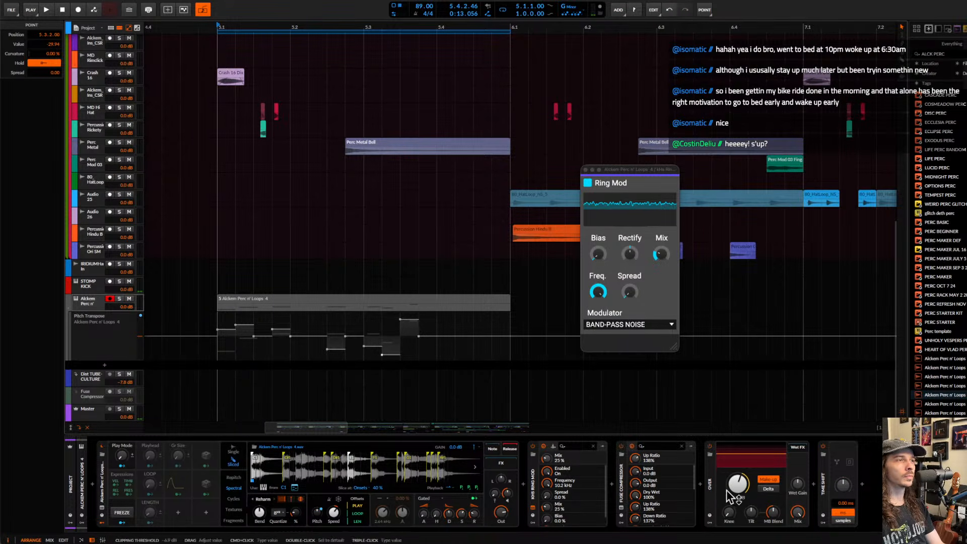
- Mute the Alckem Perc track and create a new project
left_click(96, 303)
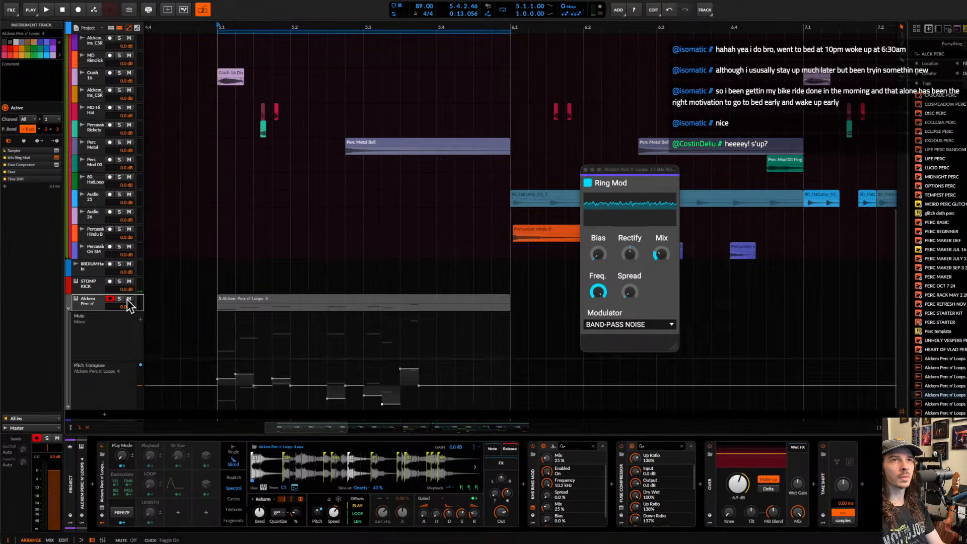
left_click(128, 300)
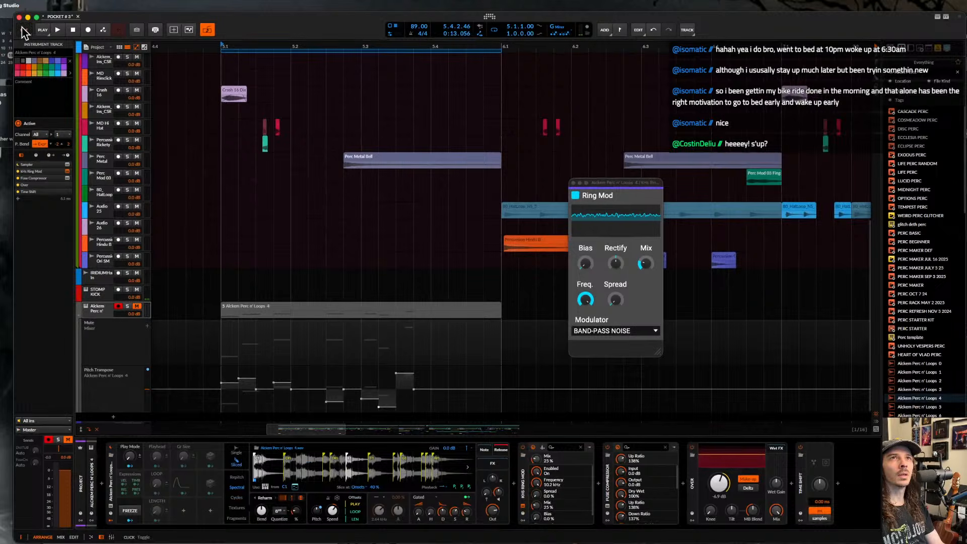
left_click(24, 29)
left_click(41, 43)
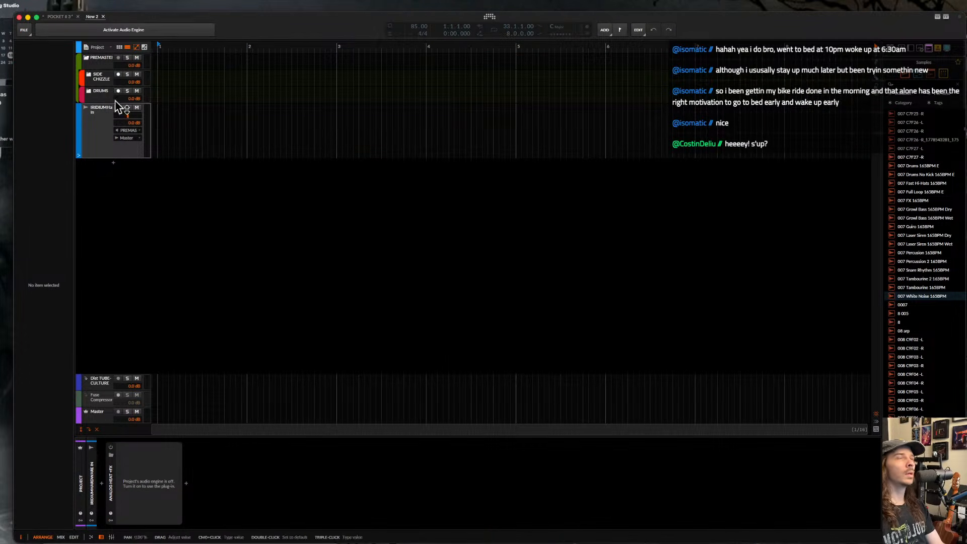
- Activate the new project's audio engine and add an instrument track below the IRIDIUM hardware input track
left_click(106, 114)
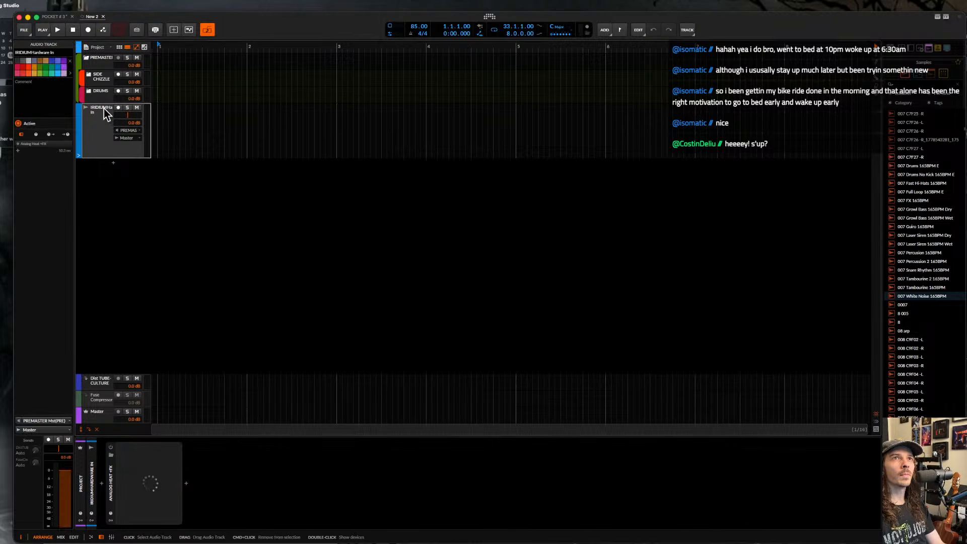
scroll(190, 136, "down", 3)
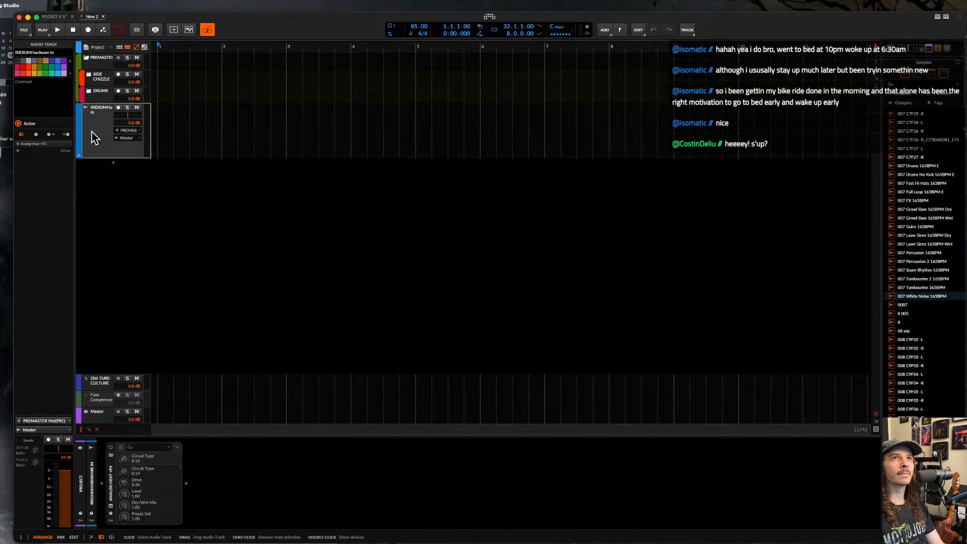
key("super+t")
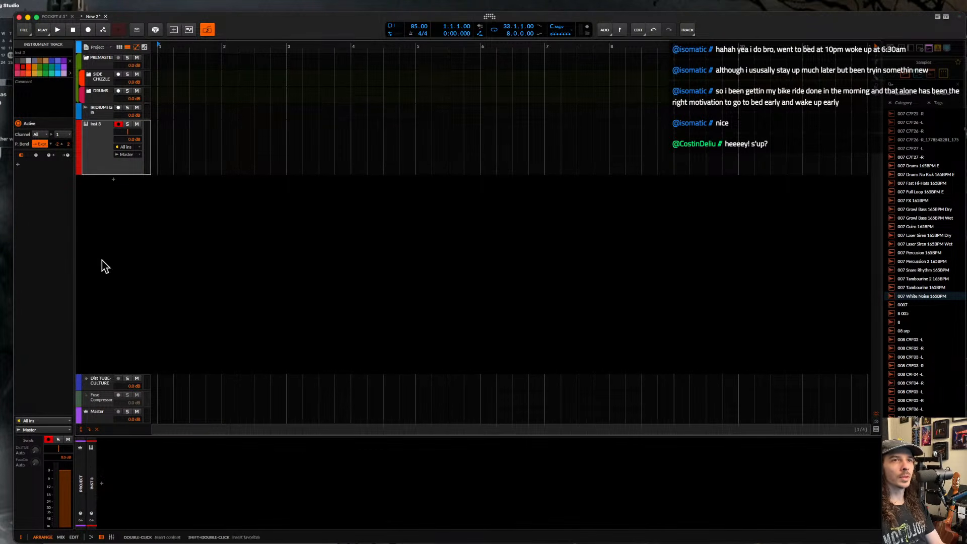
- Insert the Phase Plant synth on the new instrument track and open its preset browser
left_click(101, 484)
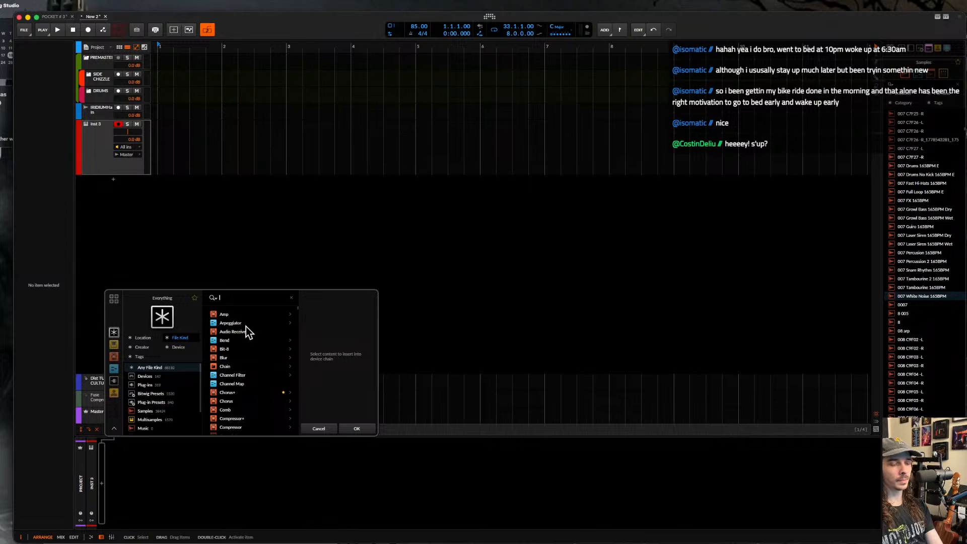
type("phase")
left_click(244, 348)
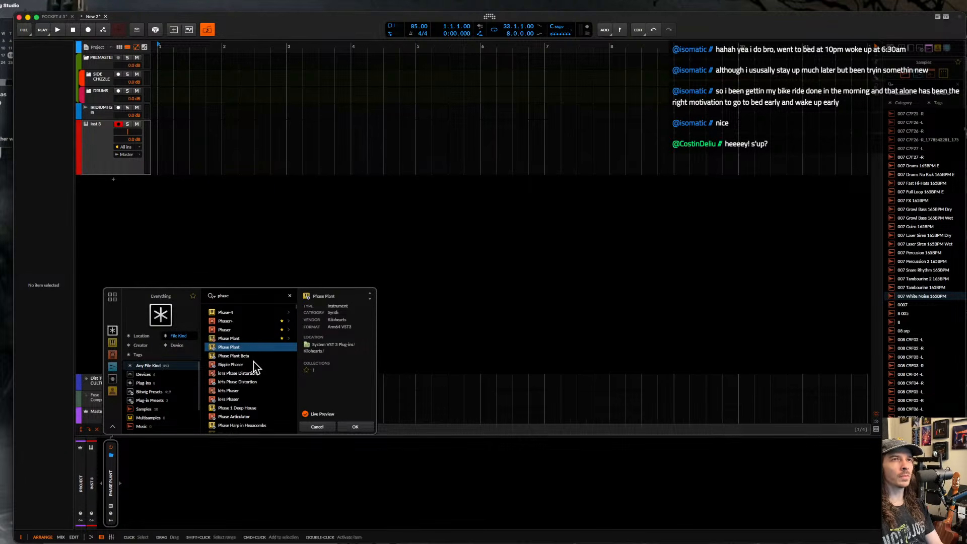
key("Up")
left_click(355, 427)
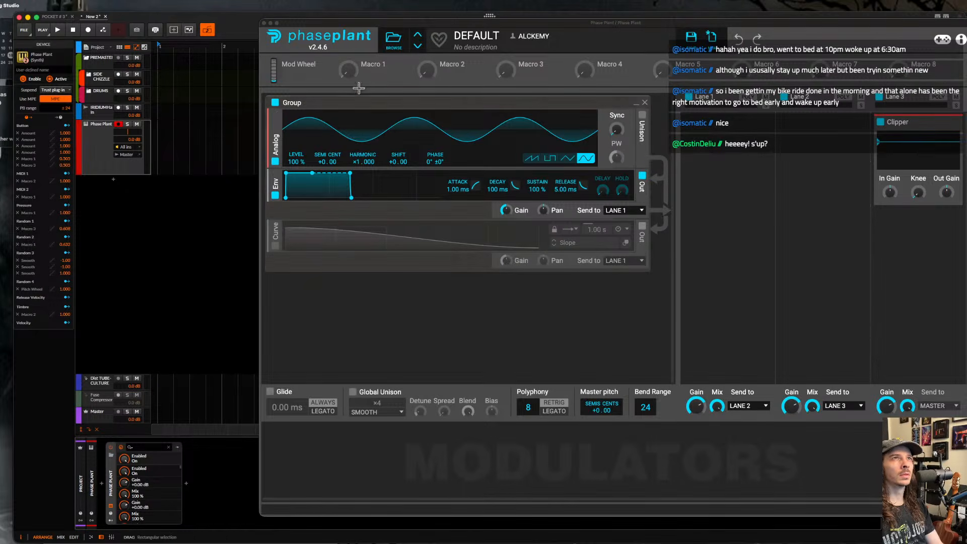
left_click(394, 41)
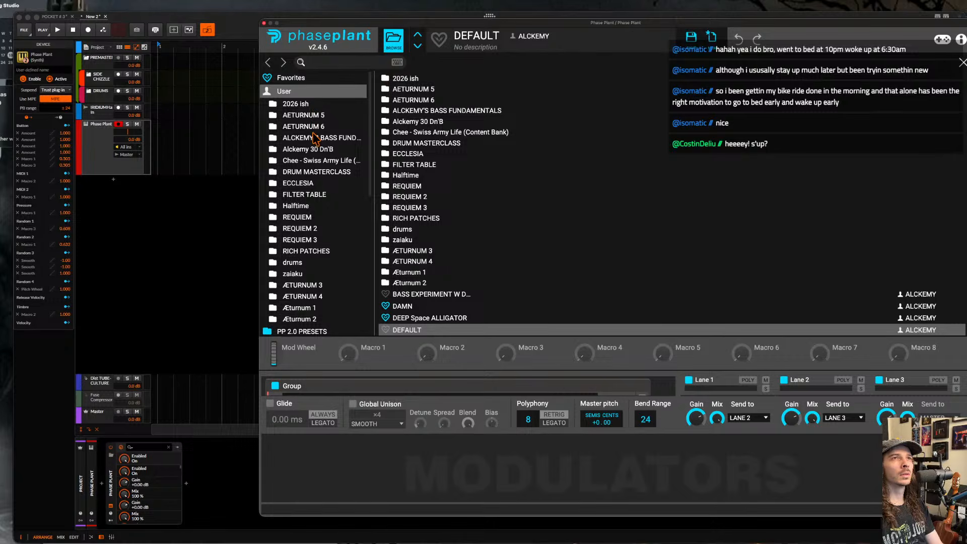
- Load the New Instrument template preset from the Musical folder of the Paper Trails By Alckemy bank
scroll(306, 198, "down", 10)
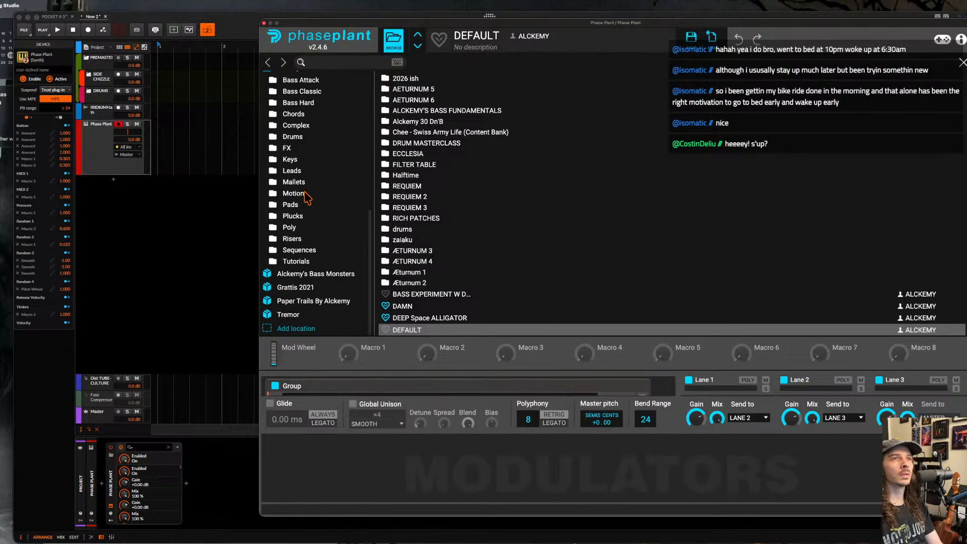
left_click(316, 302)
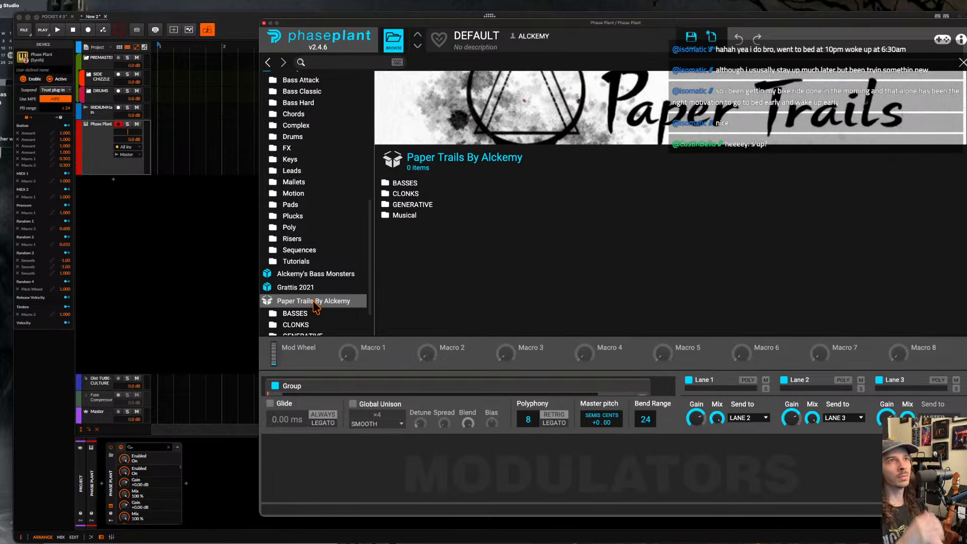
left_click(410, 216)
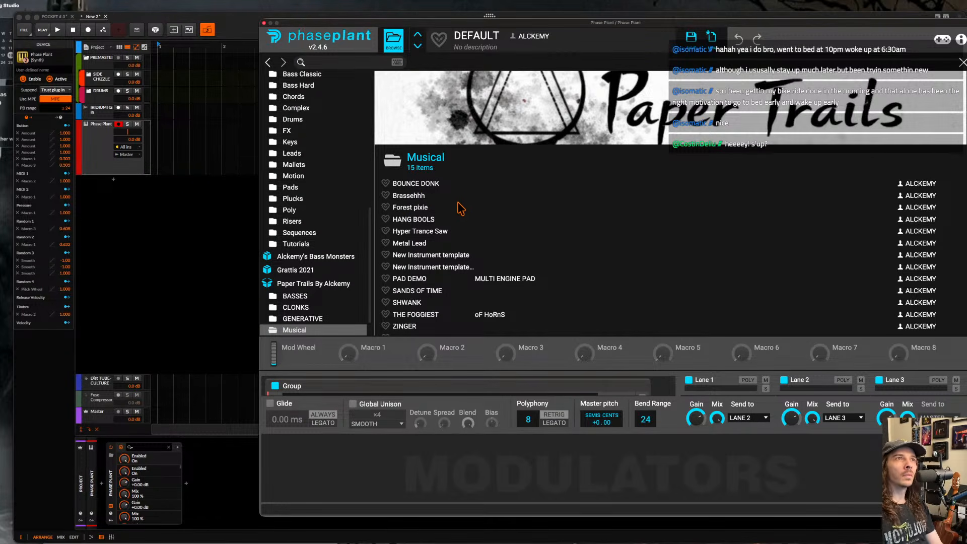
scroll(460, 209, "down", 1)
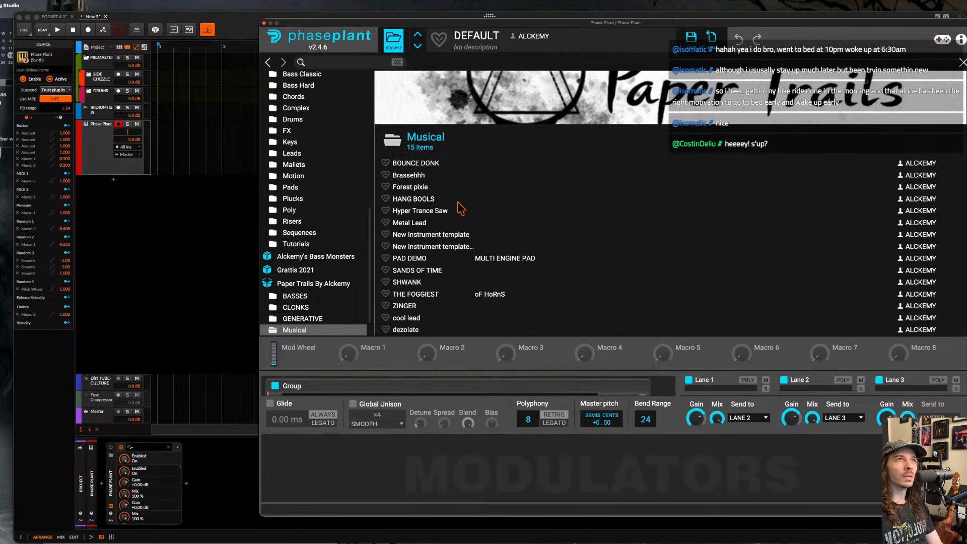
double_click(439, 236)
double_click(436, 248)
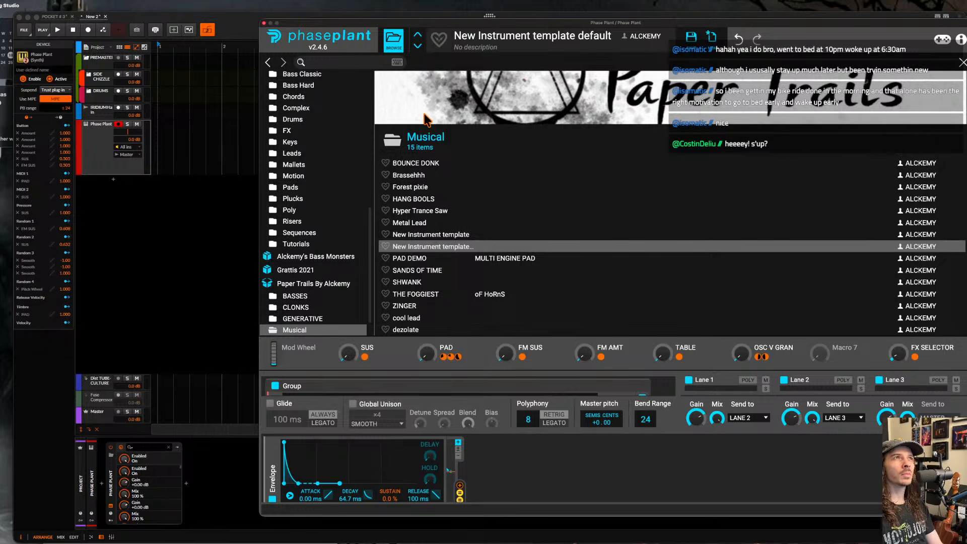
double_click(420, 235)
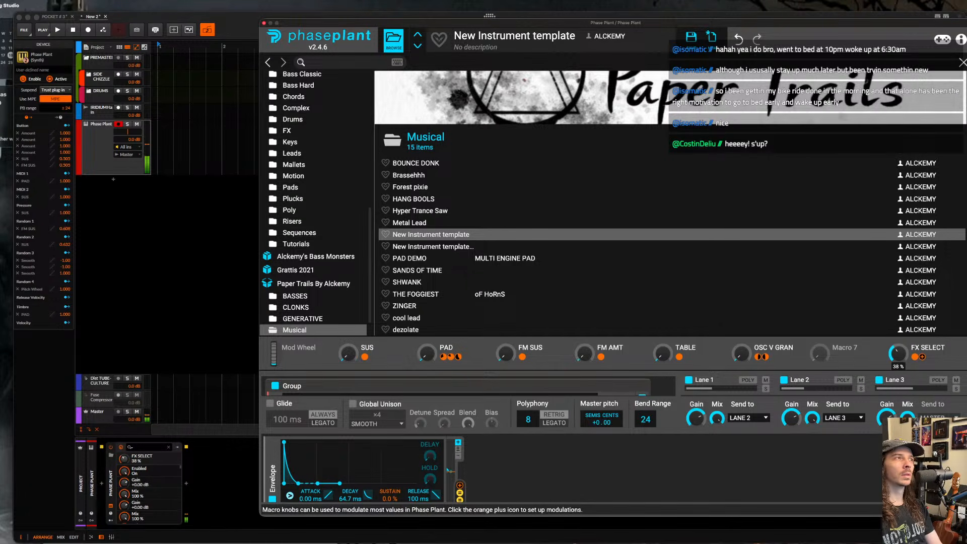
- Return to the synth view and open the Full Selector Snap Heap effect of Lane 1 in its own window
left_click(394, 40)
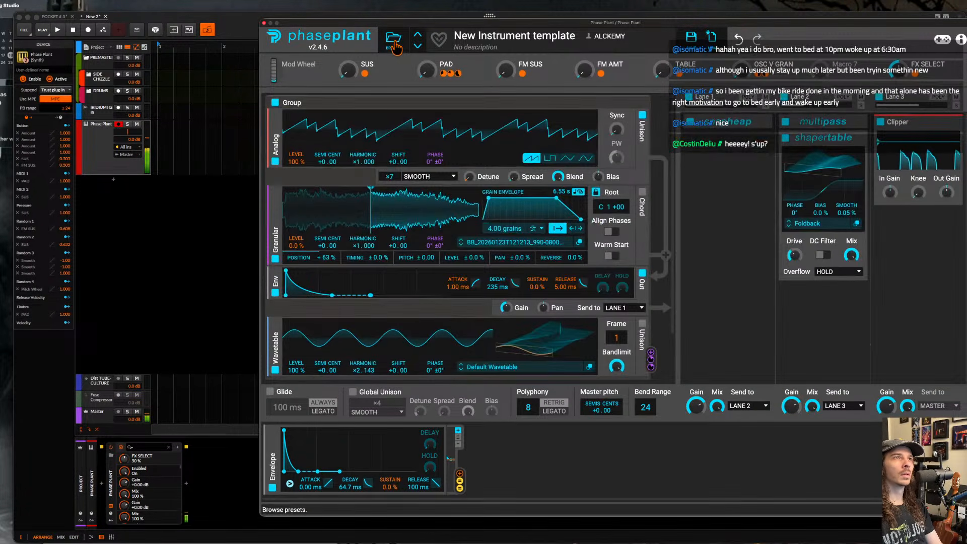
left_click(855, 122)
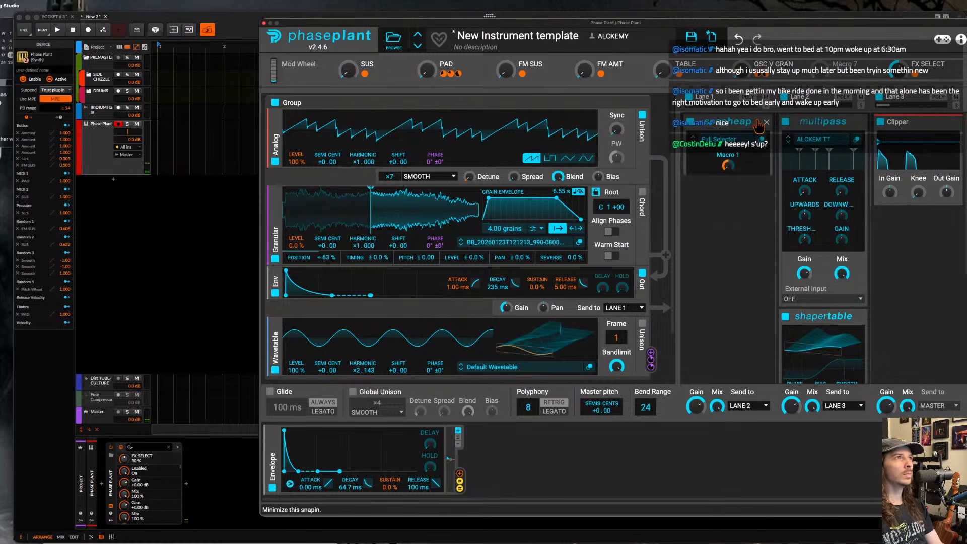
left_click(762, 139)
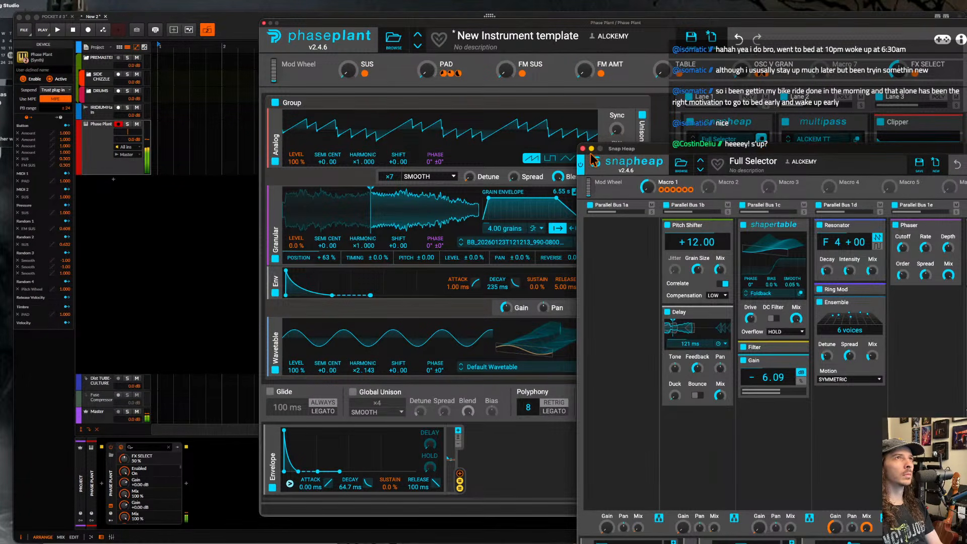
- Audition the PAD, TABLE and OSC V GRAN macros, setting PAD to about 77% and OSC V GRAN to 0%
left_click_drag(426, 71, 426, 57)
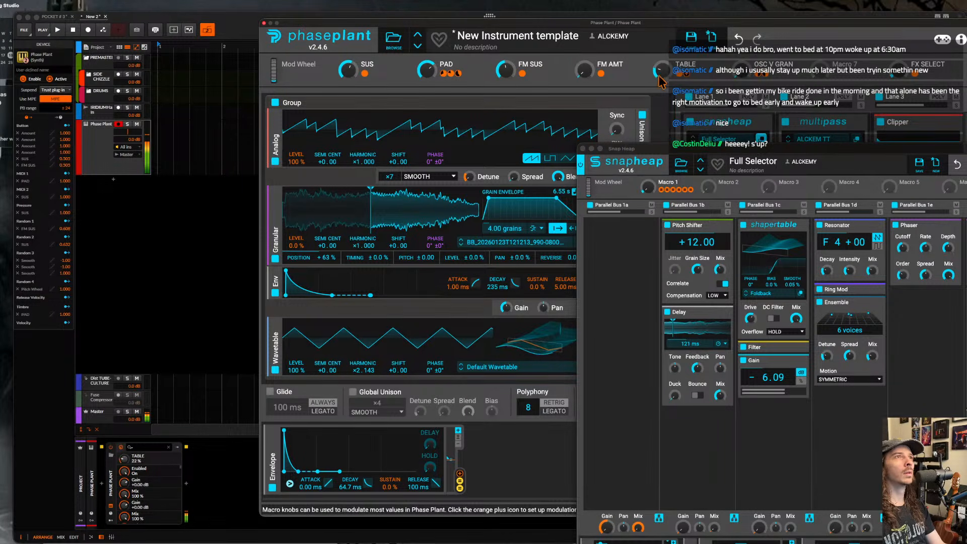
left_click_drag(638, 148, 708, 149)
left_click(586, 159)
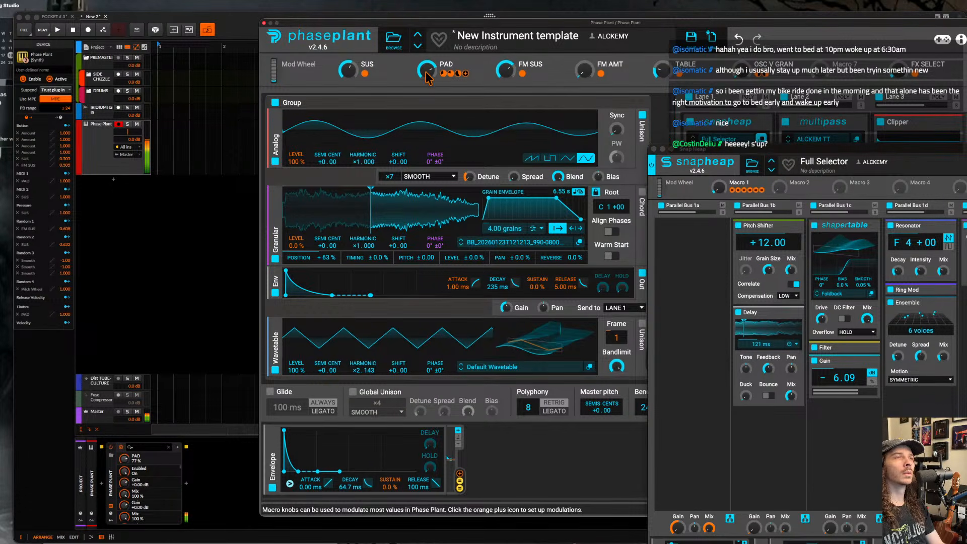
left_click_drag(659, 74, 659, 55)
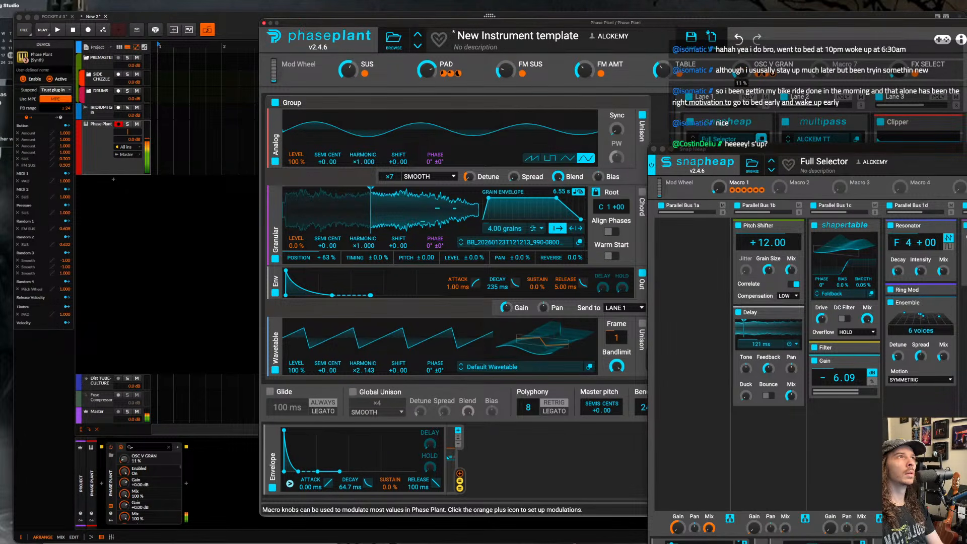
left_click_drag(742, 70, 742, 82)
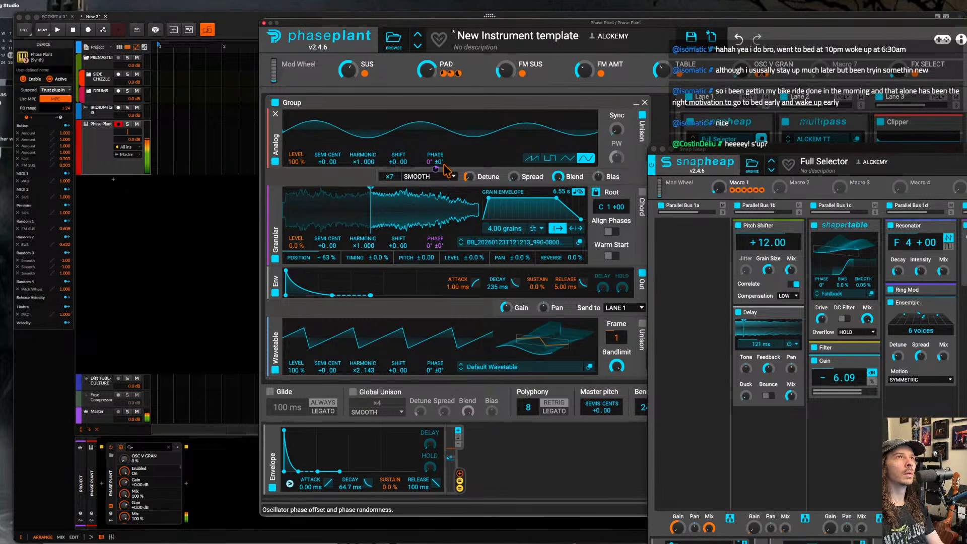
- Raise the FX SELECT macro through about 23%, 47% and 65% while watching the Snap Heap buses, and close the Snap Heap window
mouse_move(437, 172)
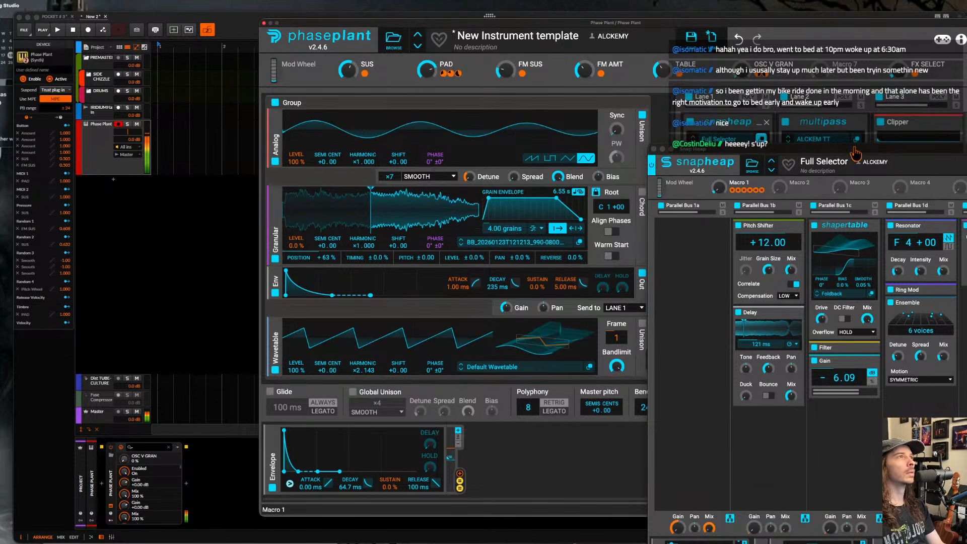
left_click_drag(857, 153, 400, 106)
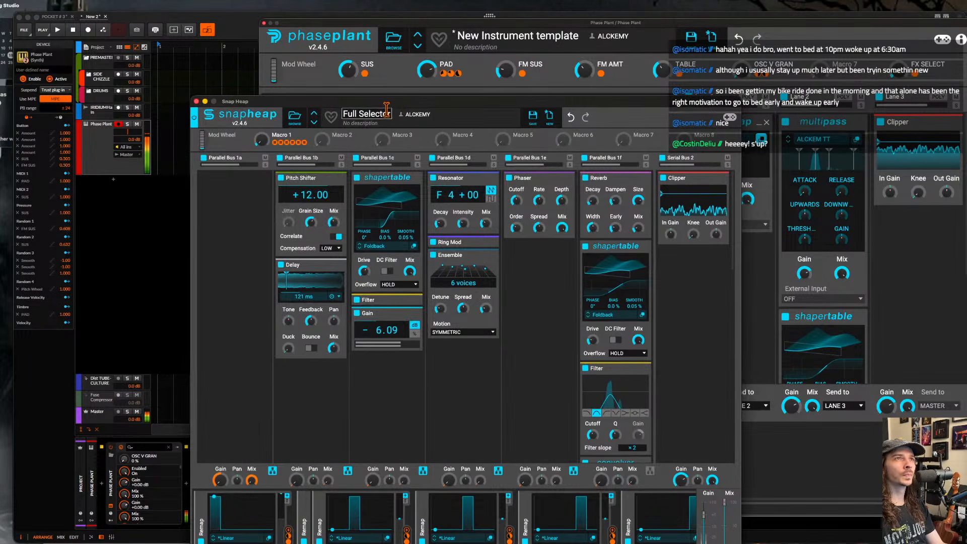
left_click_drag(898, 76, 898, 65)
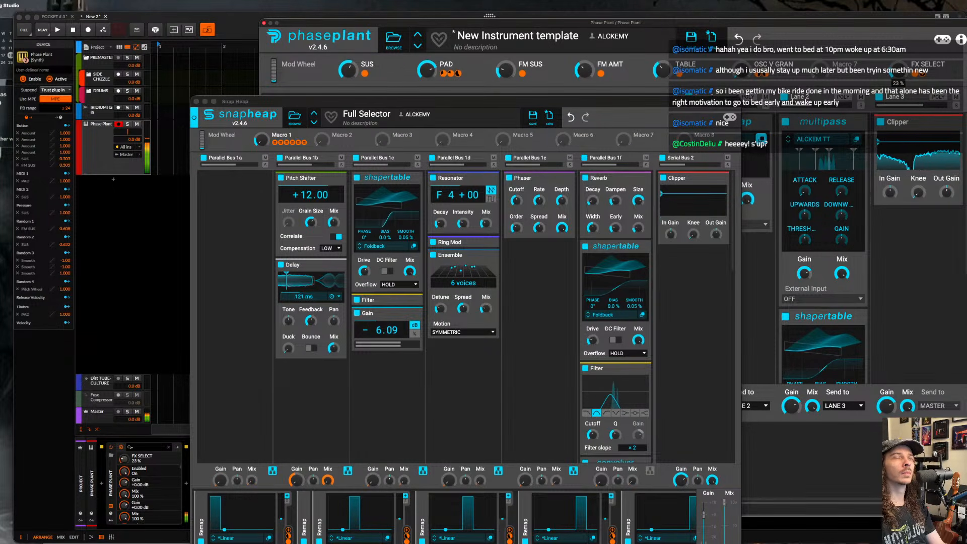
left_click_drag(897, 65, 897, 58)
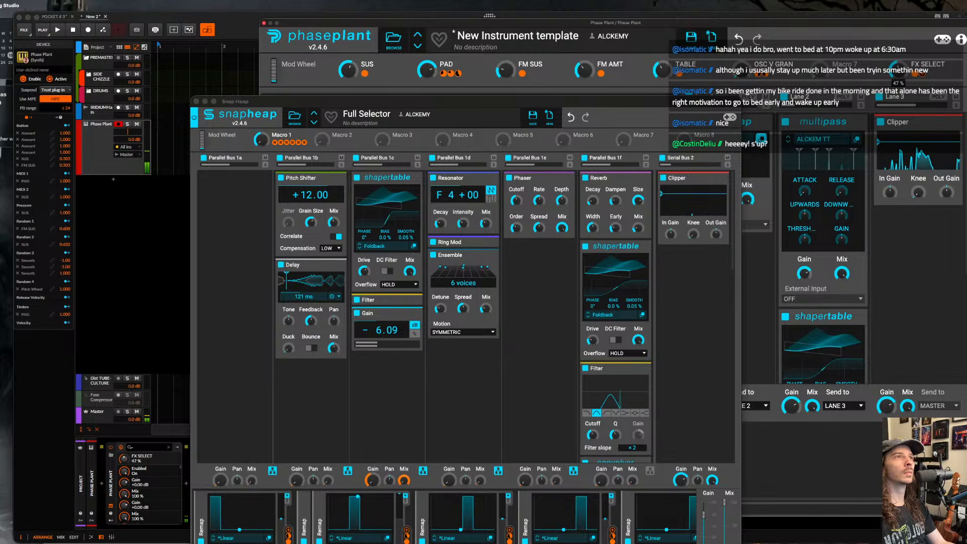
left_click_drag(897, 55, 897, 48)
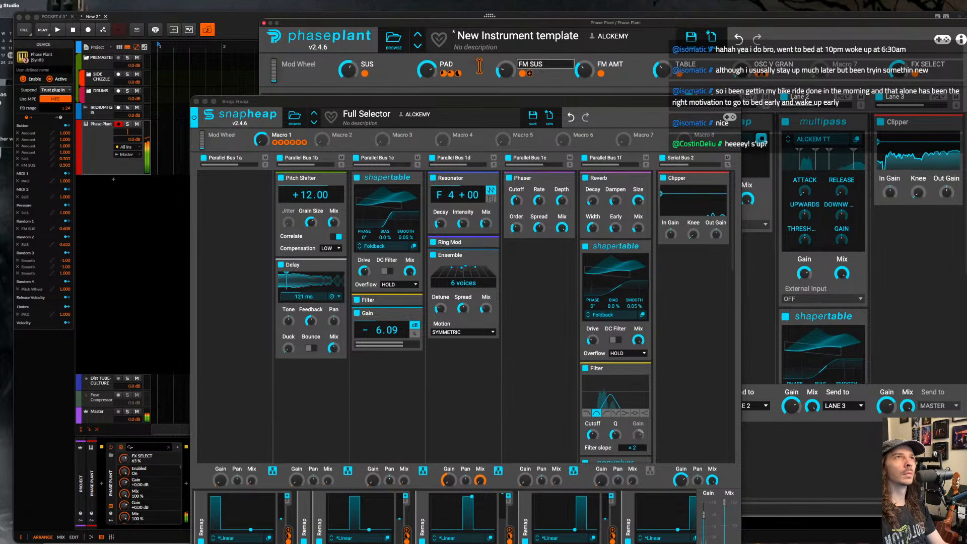
left_click(197, 101)
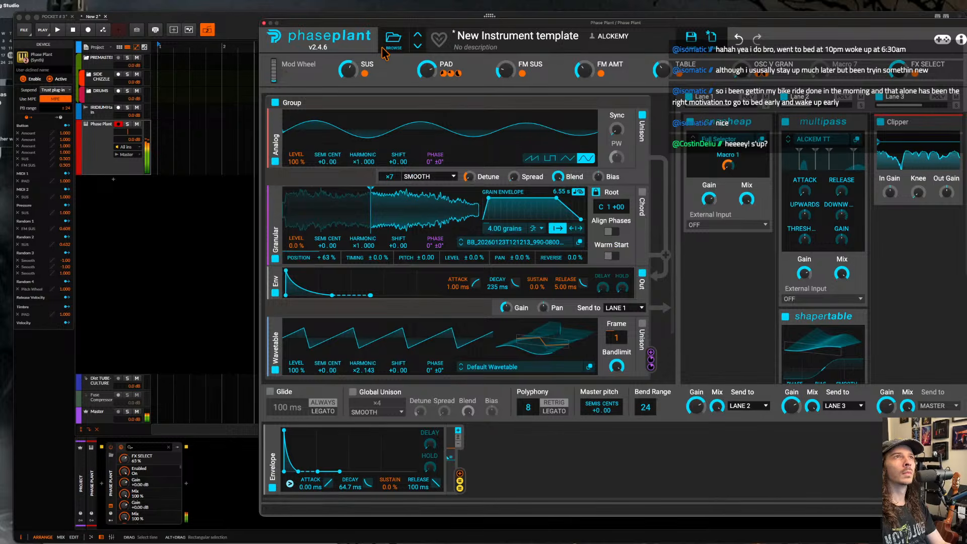
- Try the PAD DEMO preset and load JUNE 25 SELECTION from the Musical folder of Alckemy's Bass Monsters
left_click(393, 41)
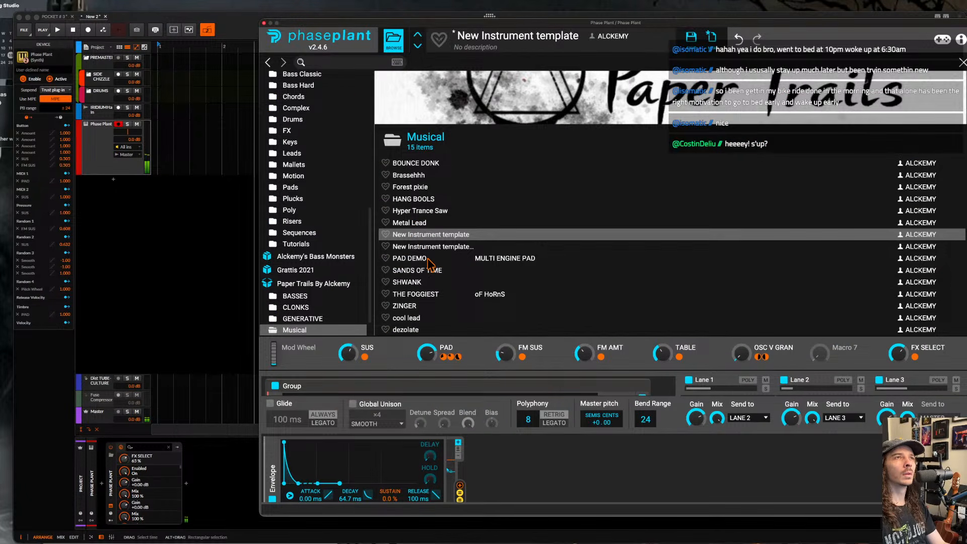
left_click(442, 259)
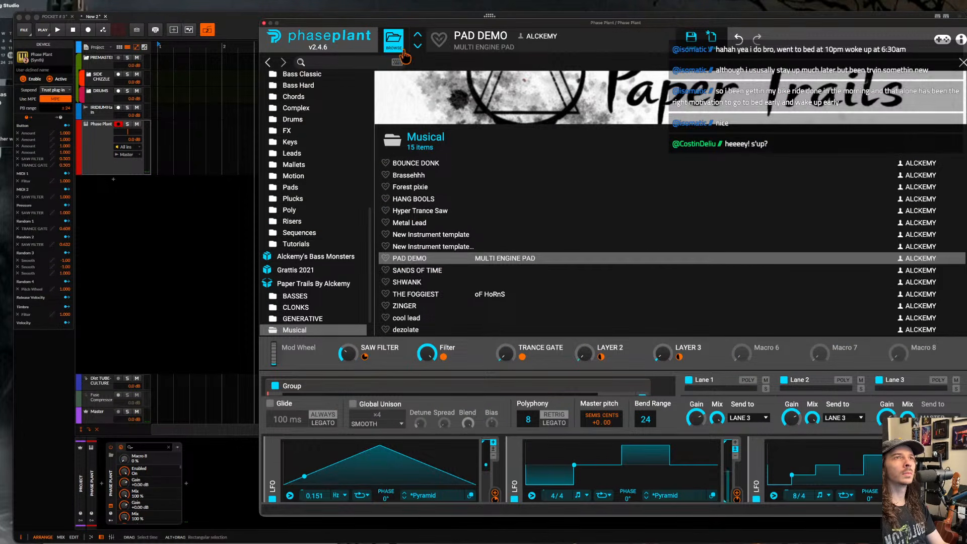
scroll(291, 236, "down", 2)
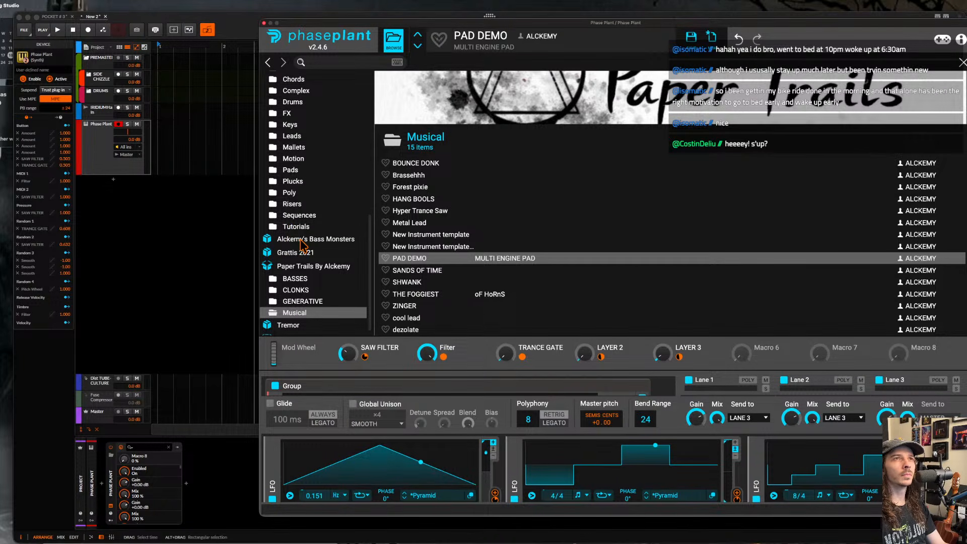
left_click(302, 239)
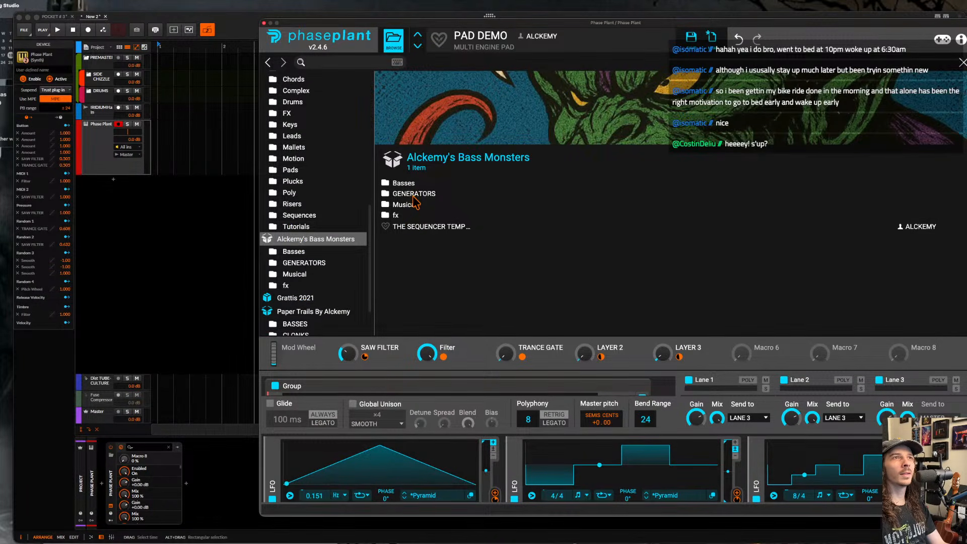
double_click(412, 204)
scroll(484, 214, "down", 3)
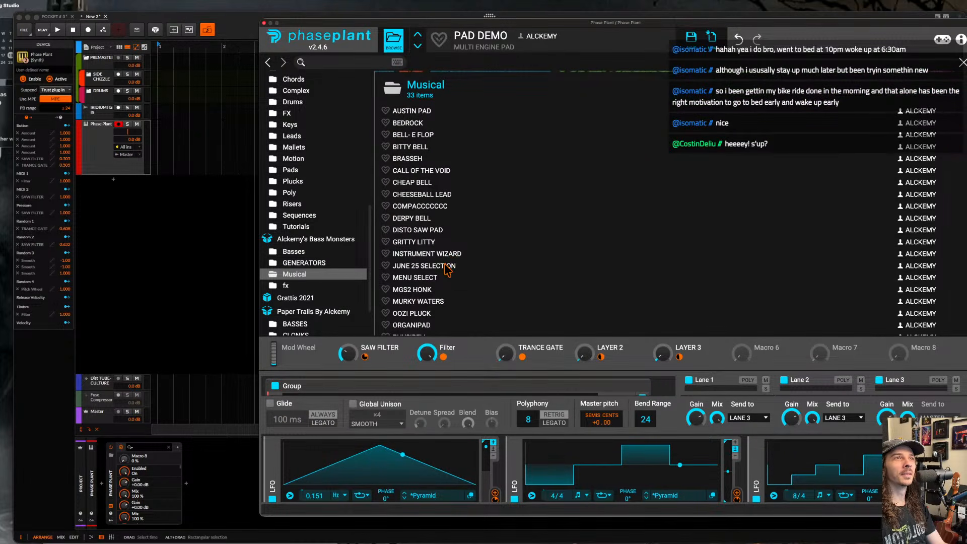
left_click(394, 40)
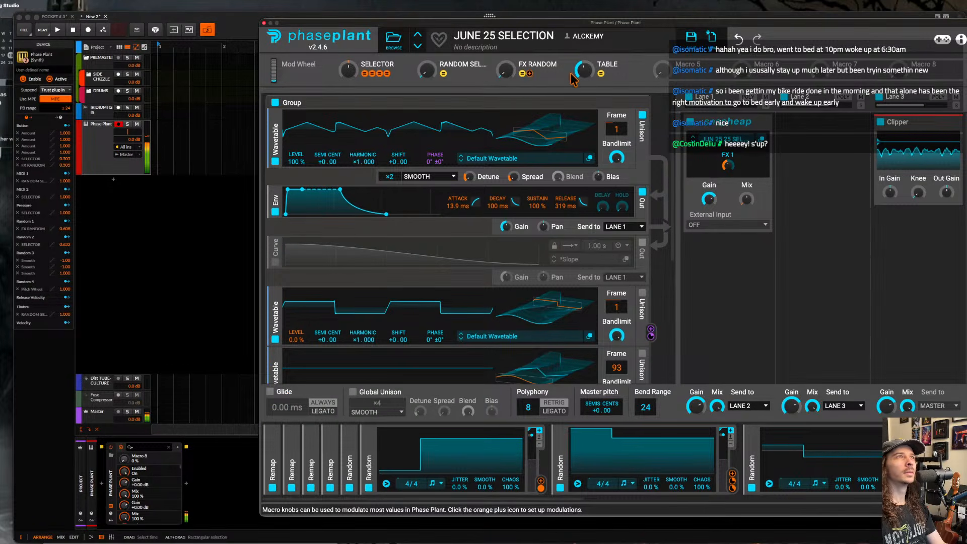
- Lower the TABLE macro to 1% and raise the mix of the Snap Heap effect in Lane 1
left_click_drag(585, 70, 584, 73)
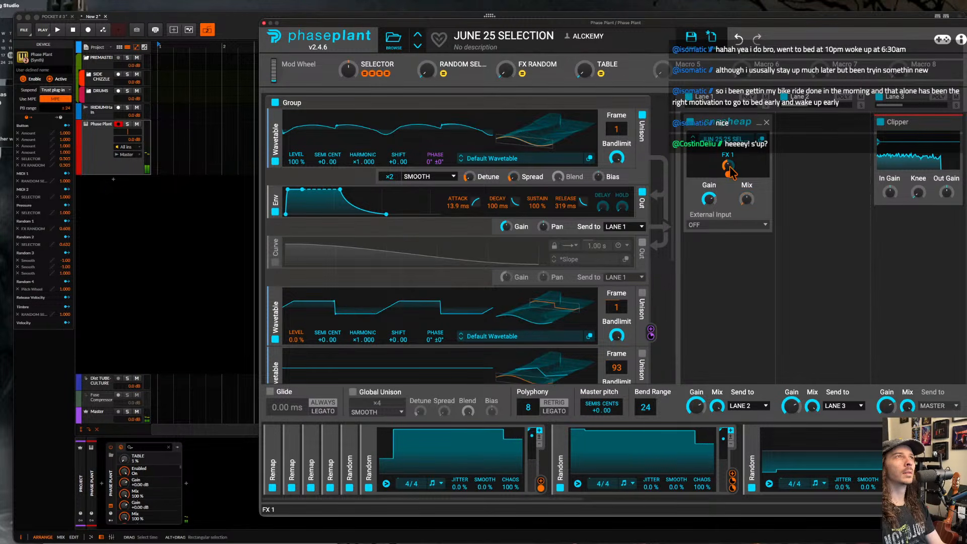
mouse_move(748, 210)
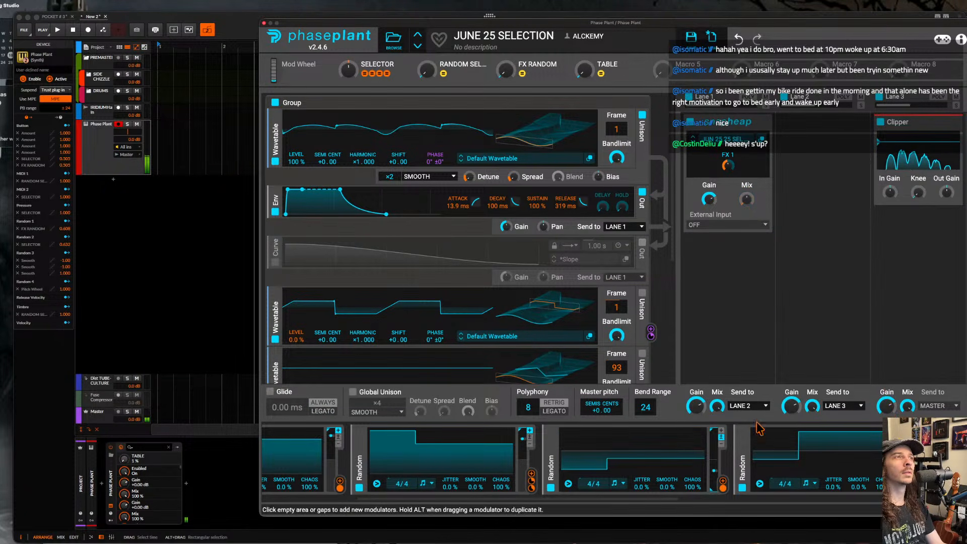
double_click(748, 211)
left_click_drag(749, 202, 729, 159)
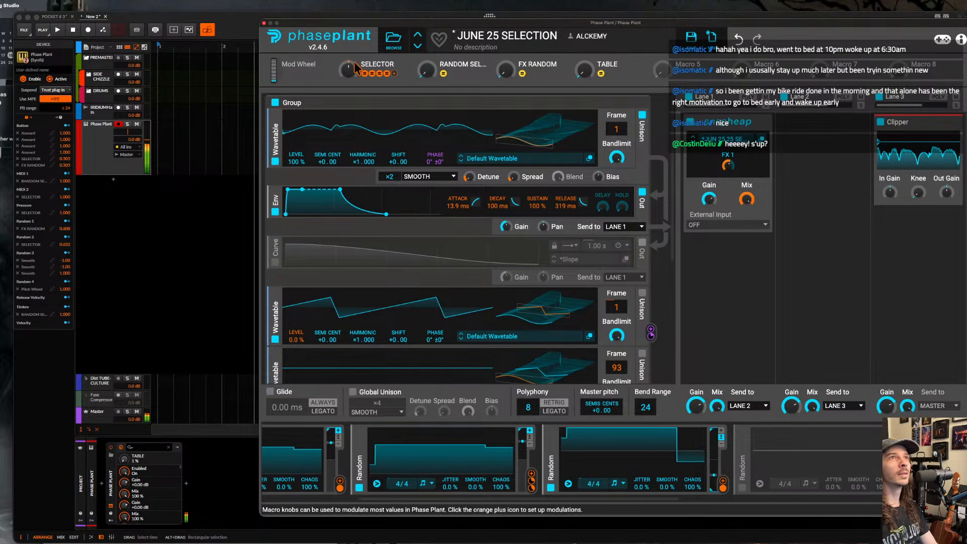
- Turn the SELECTOR macro down below its centre and lengthen the release of the first wavetable's envelope
double_click(349, 82)
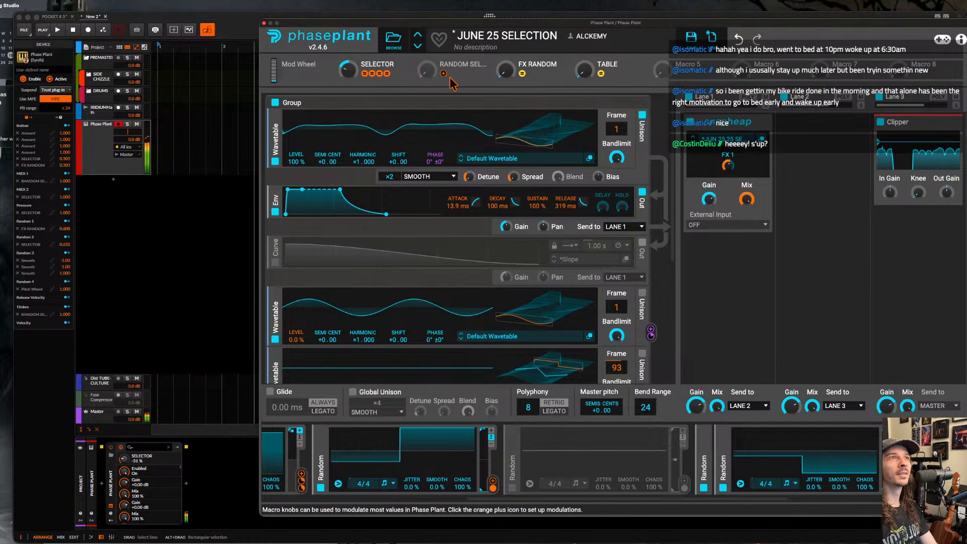
left_click_drag(386, 214, 420, 214)
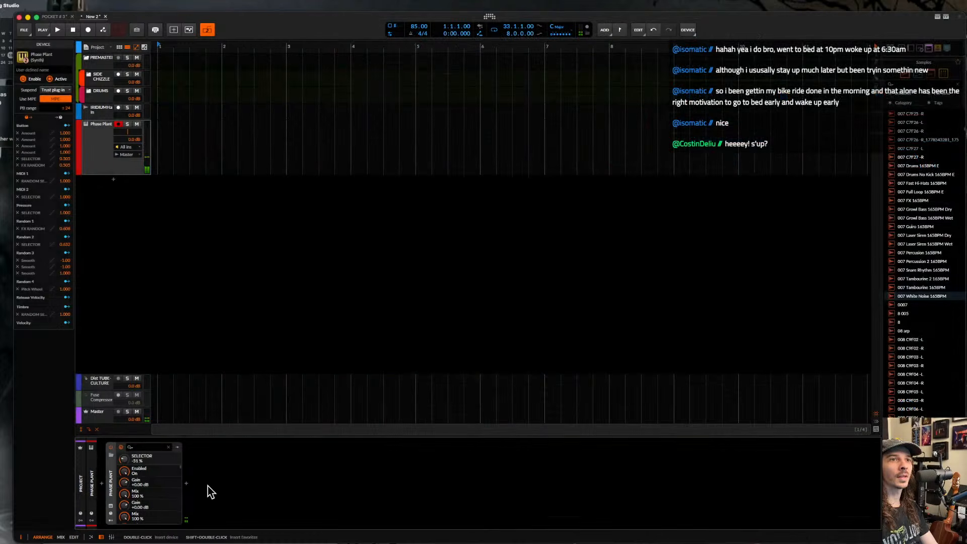
- Insert the native Raum reverb plug-in after Phase Plant in the device chain
left_click(186, 484)
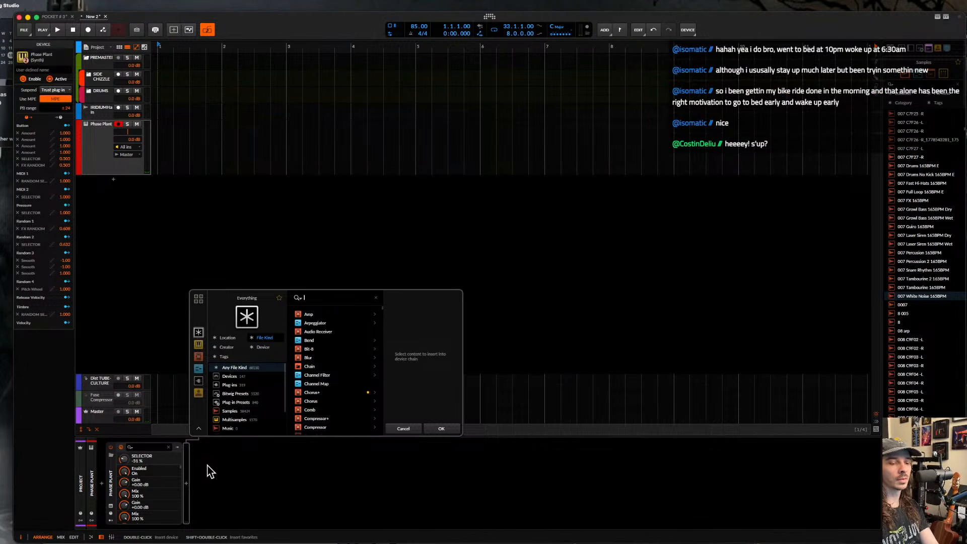
type("raum")
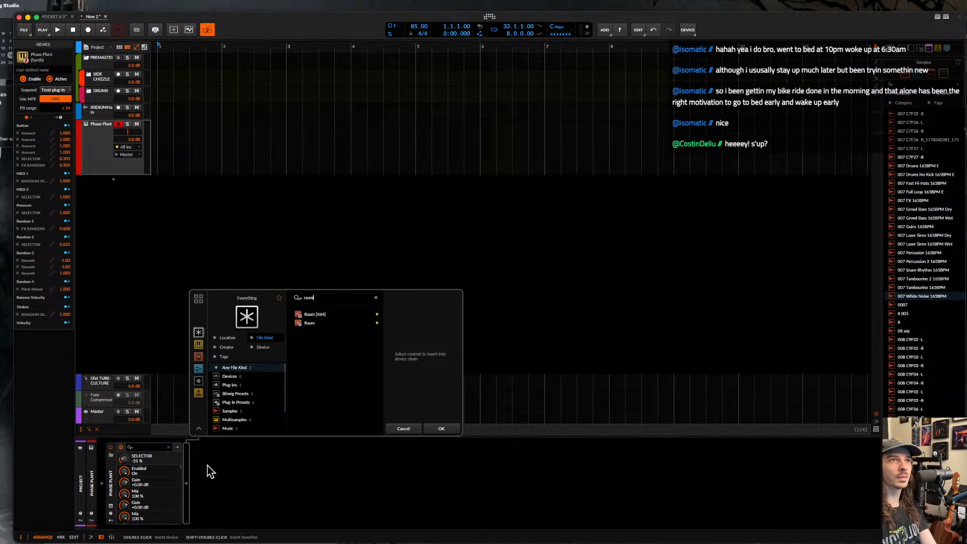
left_click(320, 323)
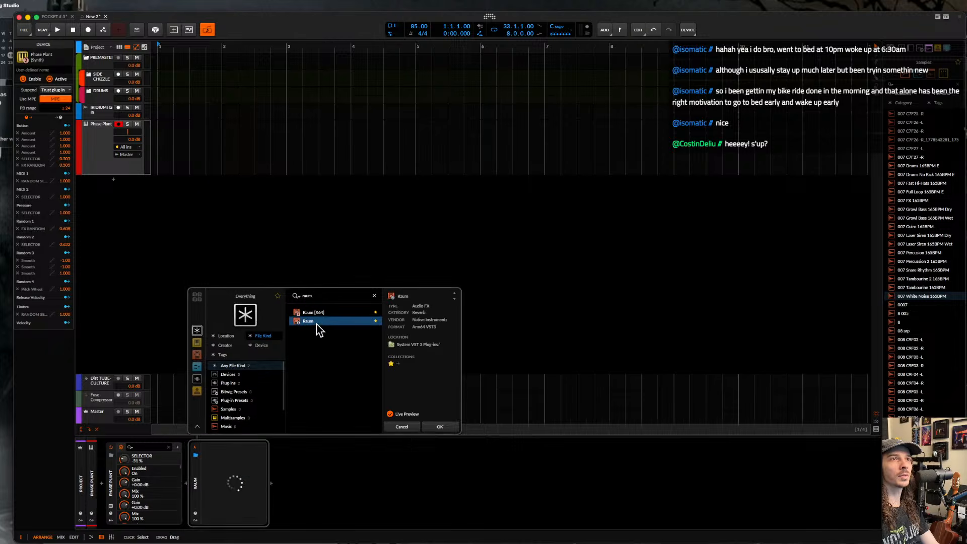
left_click(431, 427)
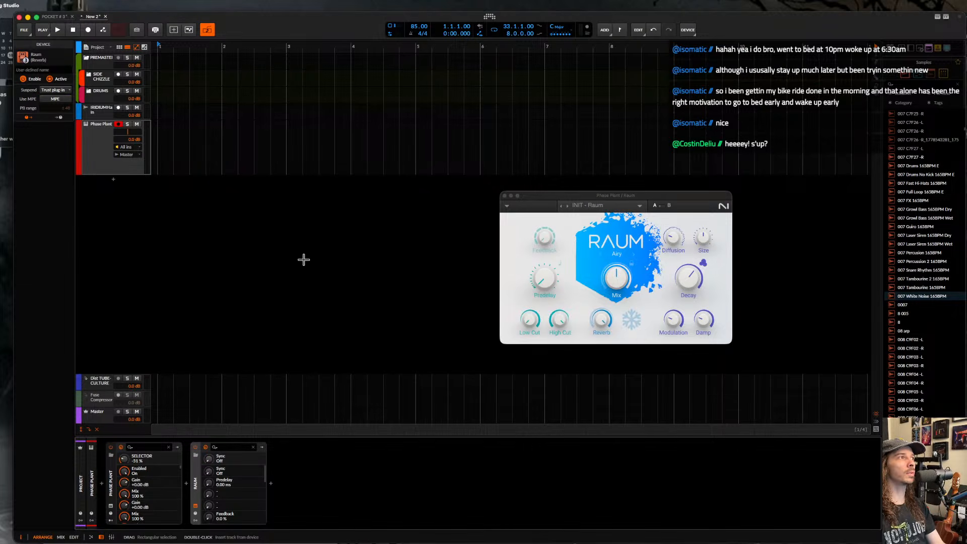
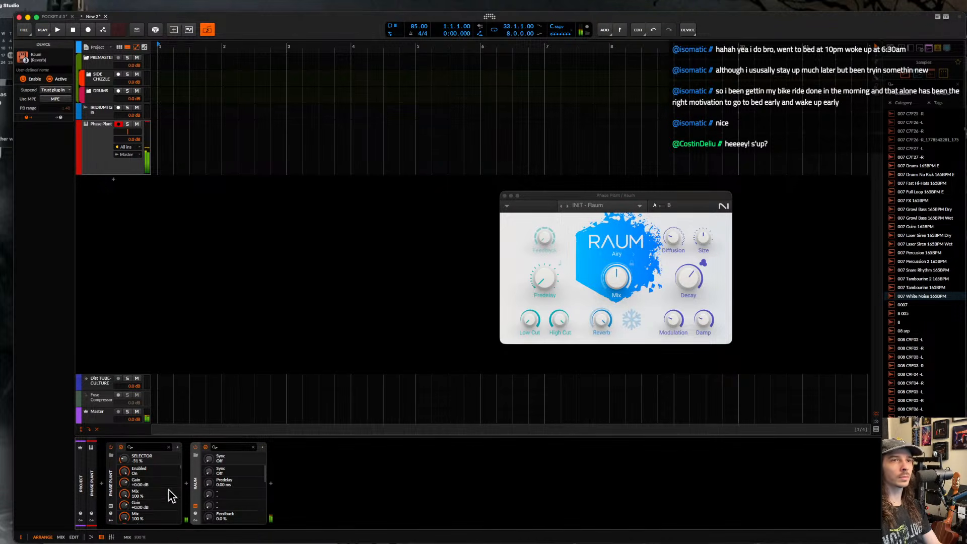
- Raise Phase Plant's SELECTOR macro to 29% and its TABLE macro to 33%, and close the plug-in window
left_click(112, 508)
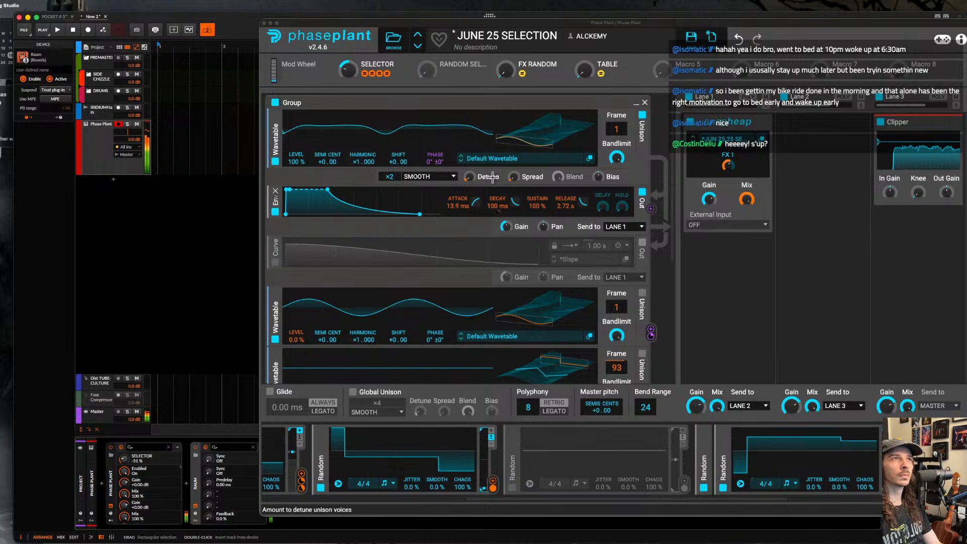
left_click_drag(348, 70, 348, 36)
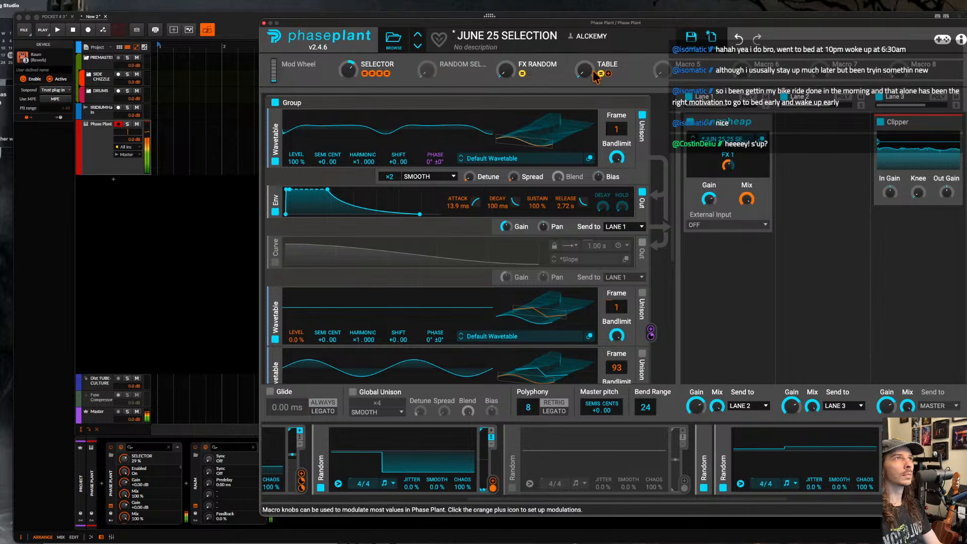
mouse_move(584, 70)
left_mouse_down()
mouse_move(584, 52)
mouse_move(597, 77)
left_mouse_up()
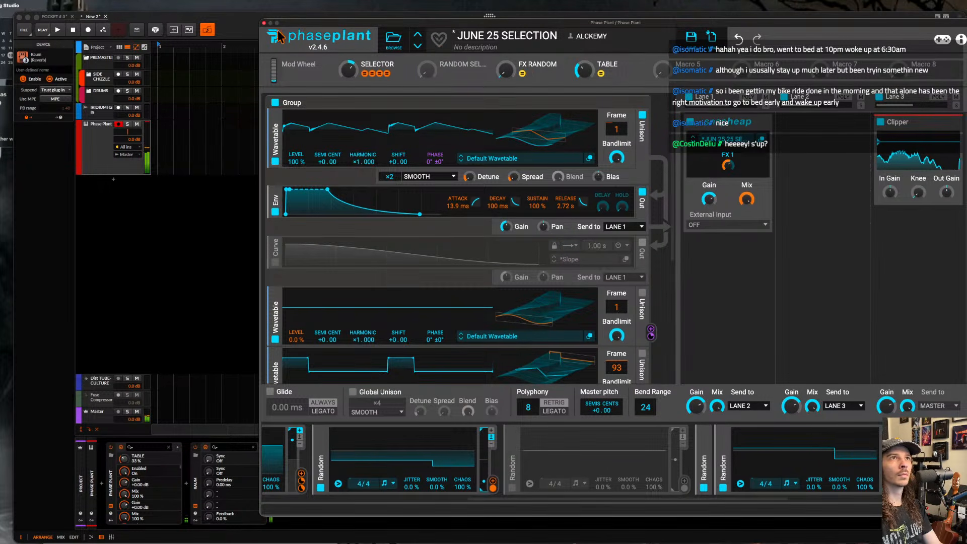
left_click(264, 24)
- Open the Rolling Sampler and load the longest captured passage, near its middle, onto a new Sampler instrument track
key("super+grave")
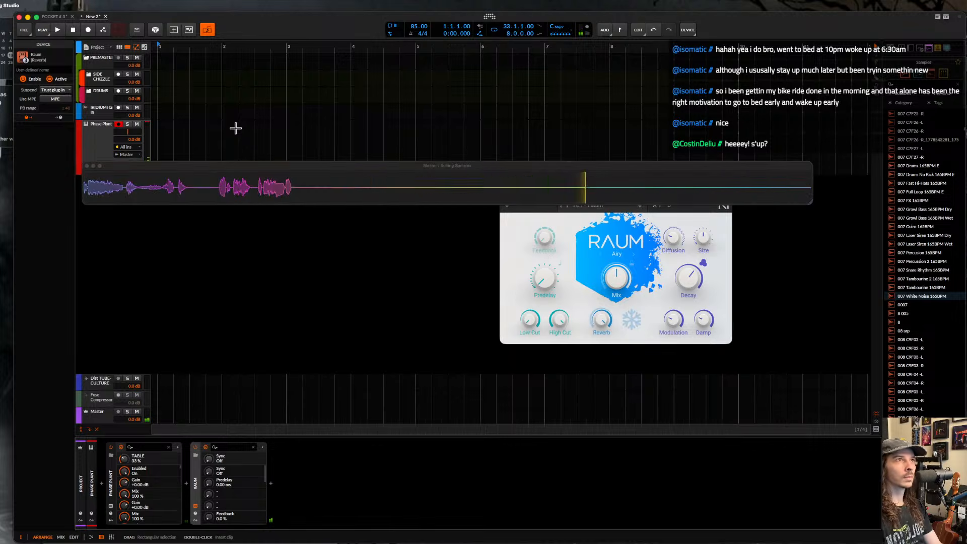
left_click_drag(353, 189, 602, 190)
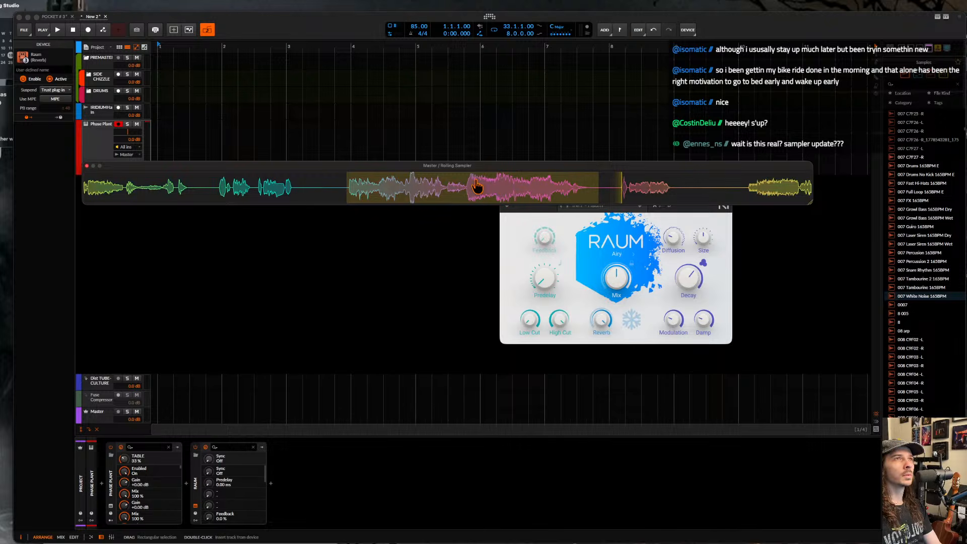
left_click_drag(497, 186, 117, 215)
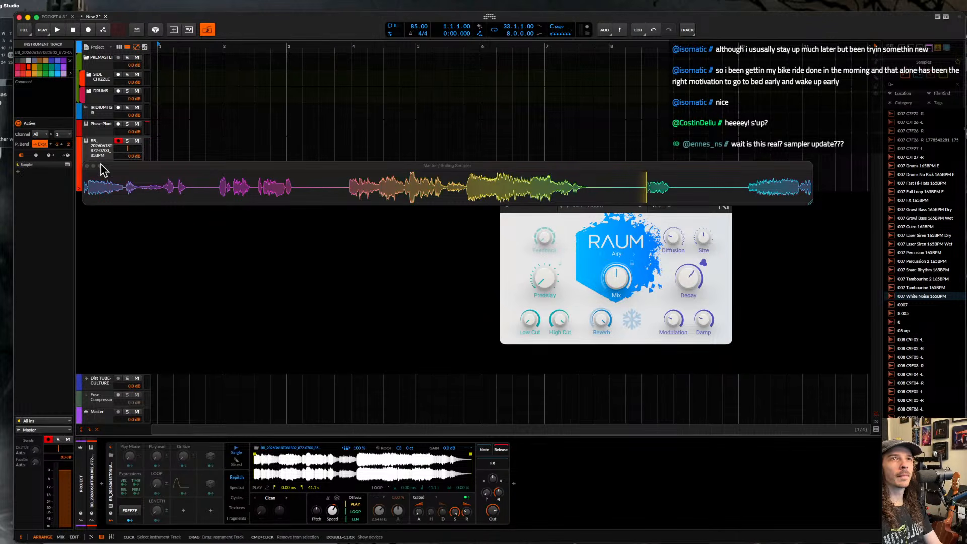
left_click(87, 166)
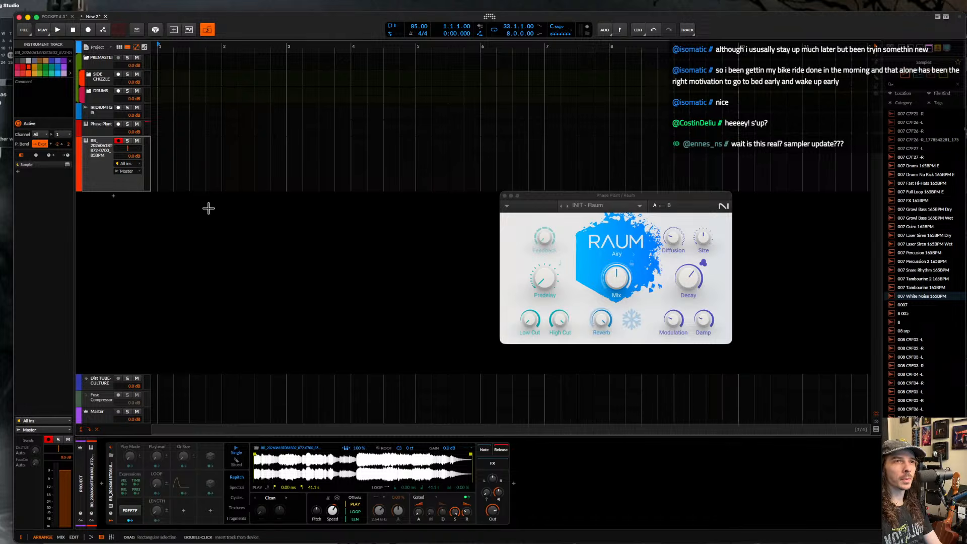
- Switch the Sampler's root tracking to Dynamic, set the project key to C minor, and close the Raum window
left_click(377, 449)
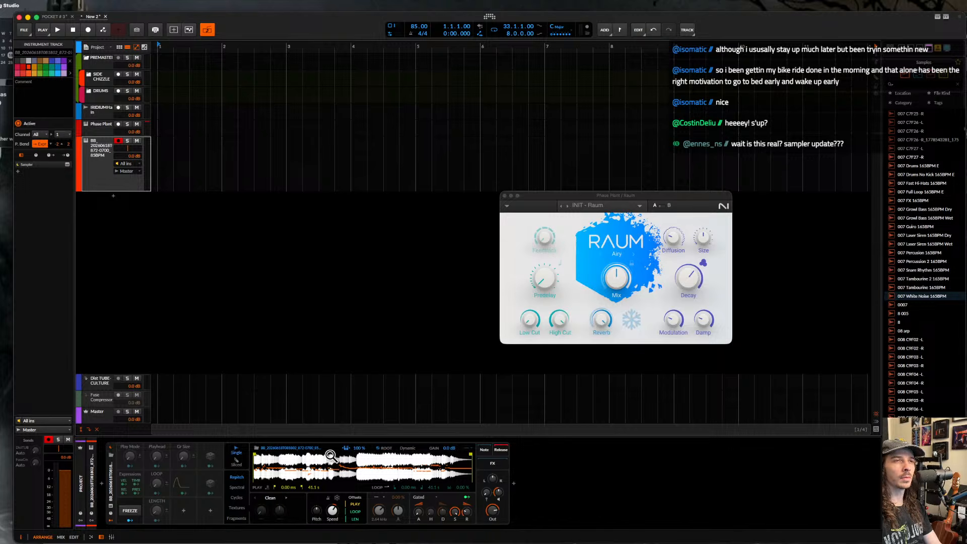
left_click(561, 30)
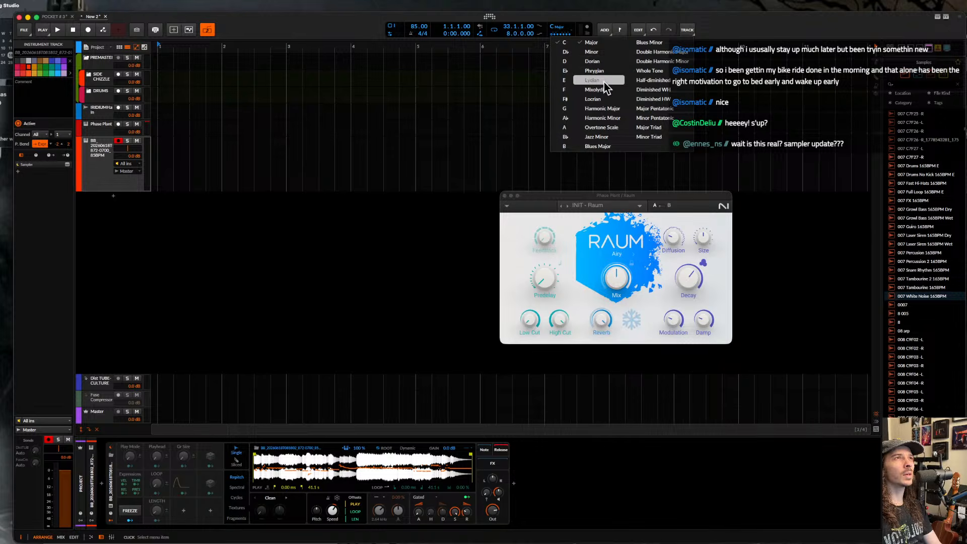
left_click(594, 52)
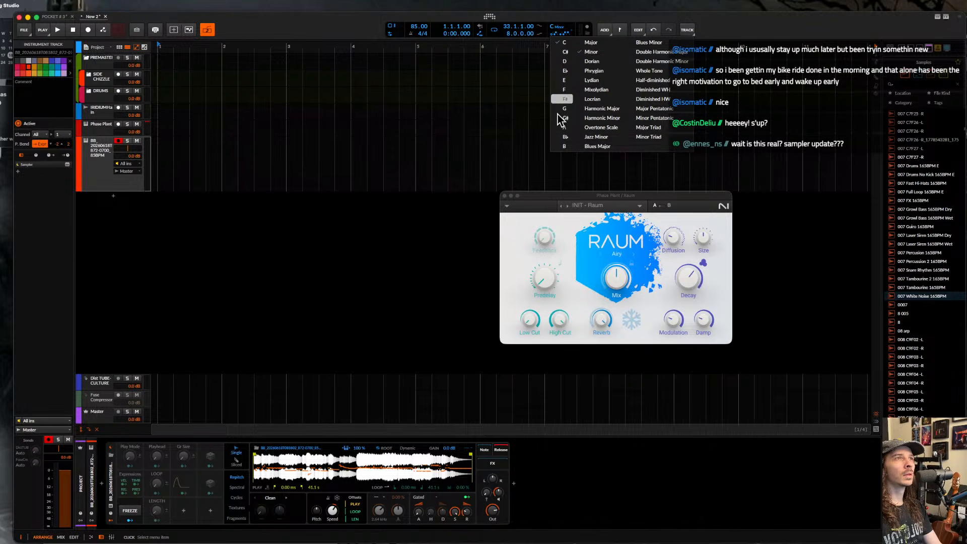
left_click(505, 196)
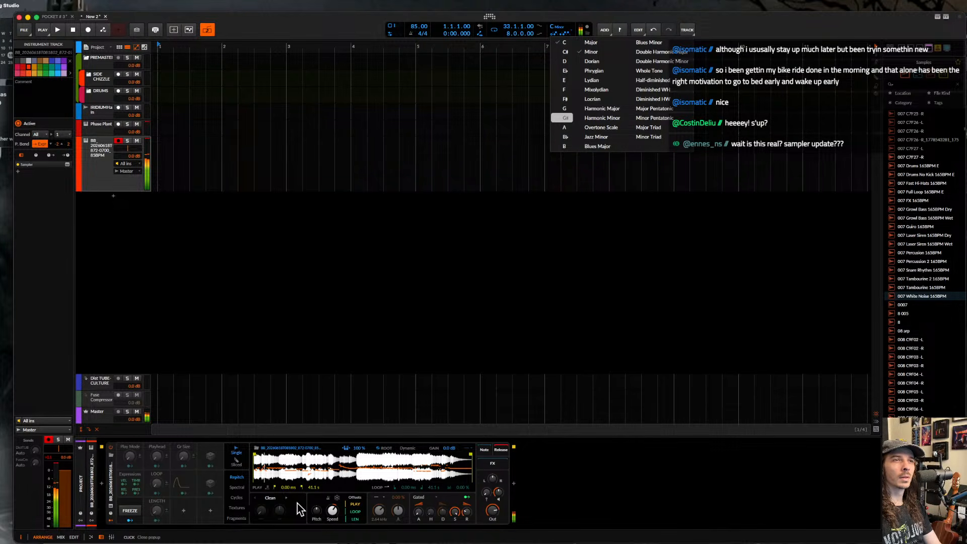
- Put the Sampler in Spectral mode with a fixed root, choose the Reharm type, and quantize it to the Global Key
left_click(237, 488)
left_click(237, 488)
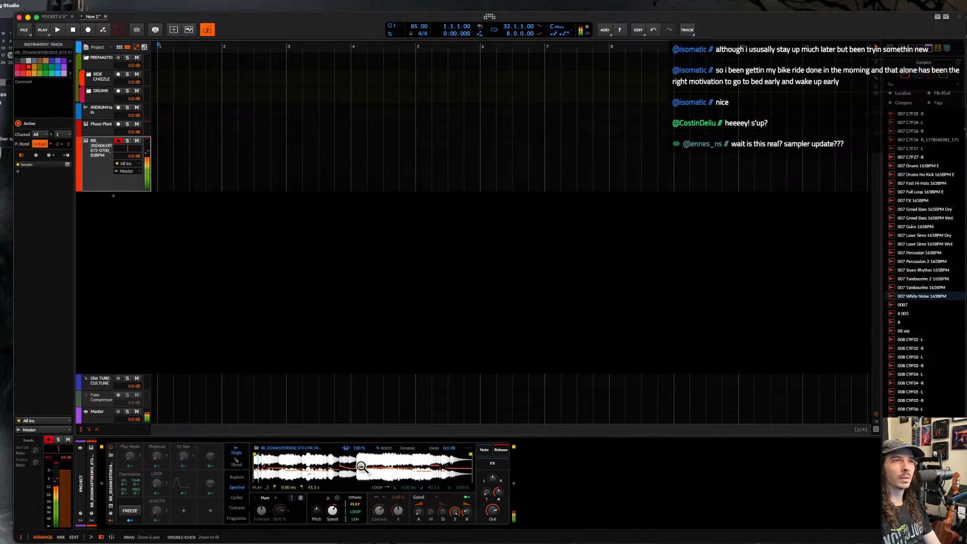
left_click(378, 449)
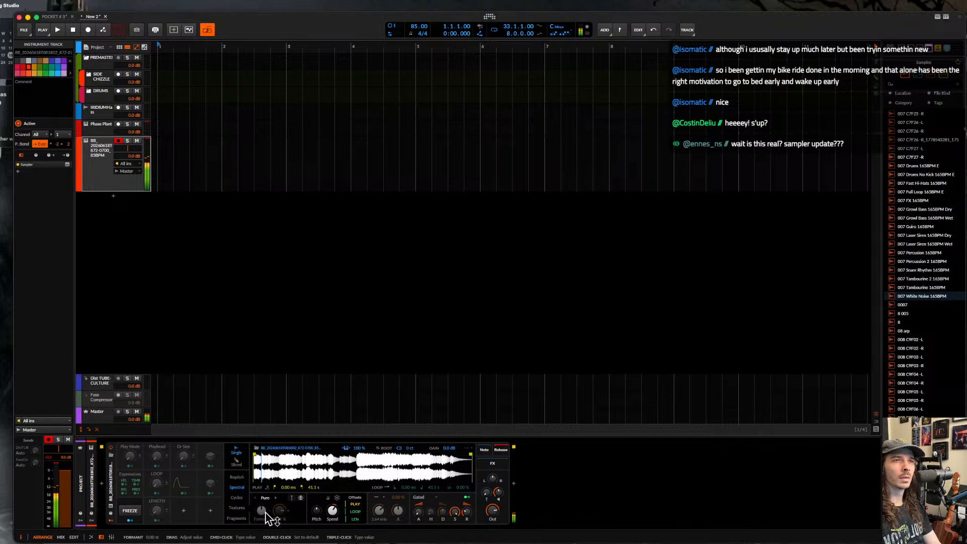
left_click(276, 498)
left_click(283, 515)
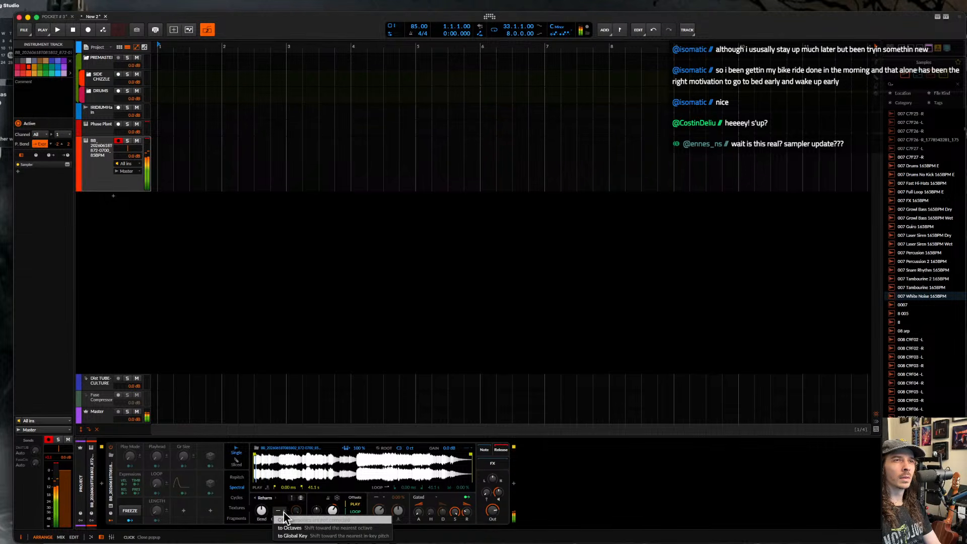
left_click(302, 537)
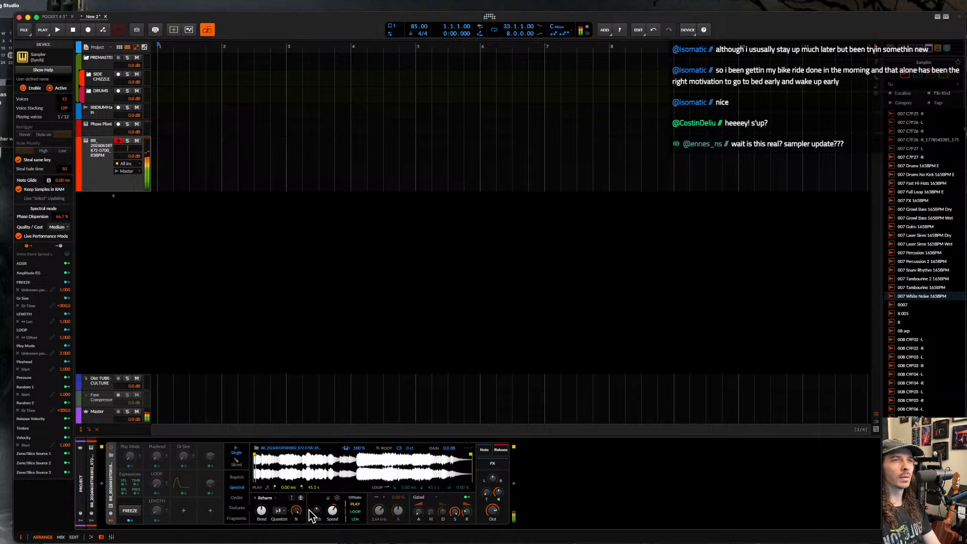
- Adjust the harmonic bend, move the Play offset about a third into the sample, and lengthen the release to 1.17 s
mouse_move(268, 515)
left_mouse_down()
mouse_move(269, 497)
mouse_move(262, 511)
left_mouse_up()
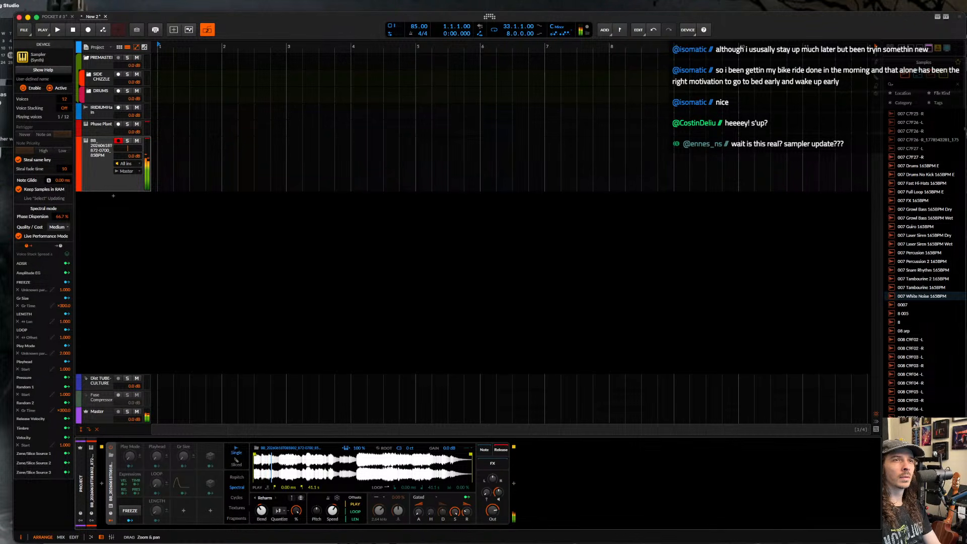
left_click_drag(354, 512, 354, 484)
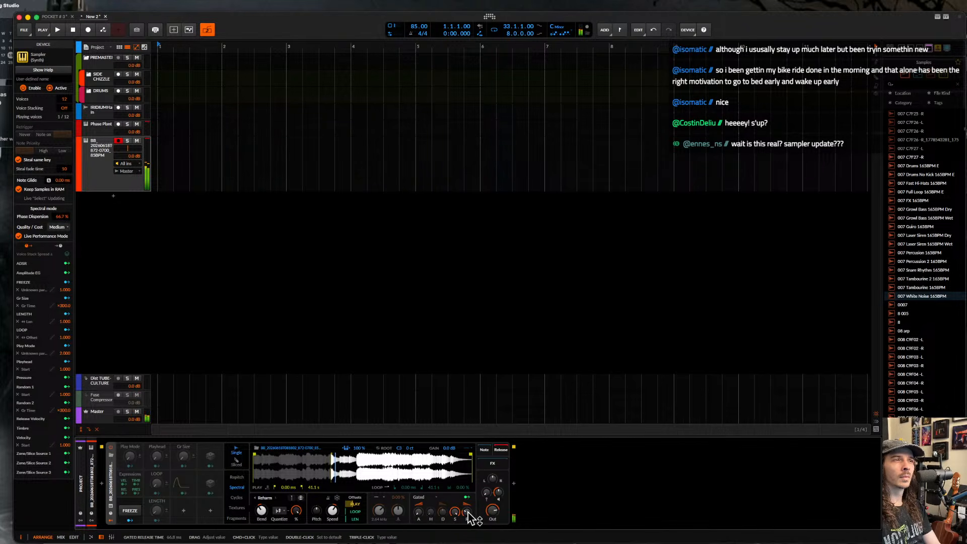
left_click_drag(468, 513, 468, 503)
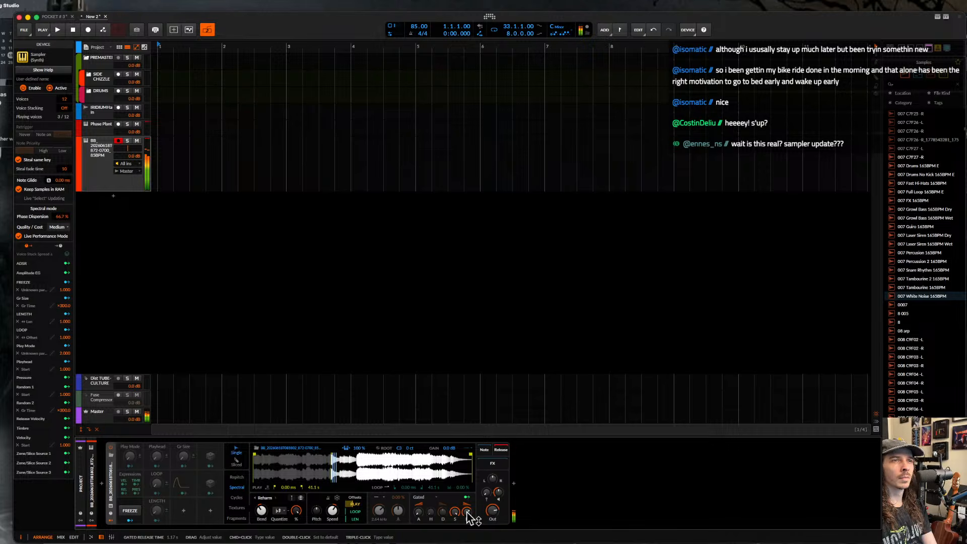
- Quantize Reharm to Octaves, enable formant processing and the neighbouring spectral option, and raise the formant in Pure mode
left_click(280, 512)
left_click(290, 530)
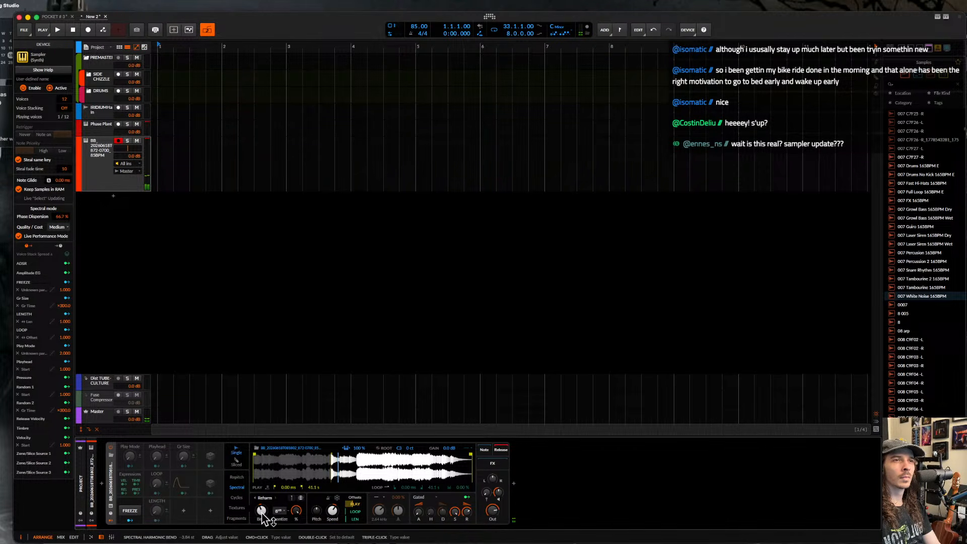
left_click(292, 499)
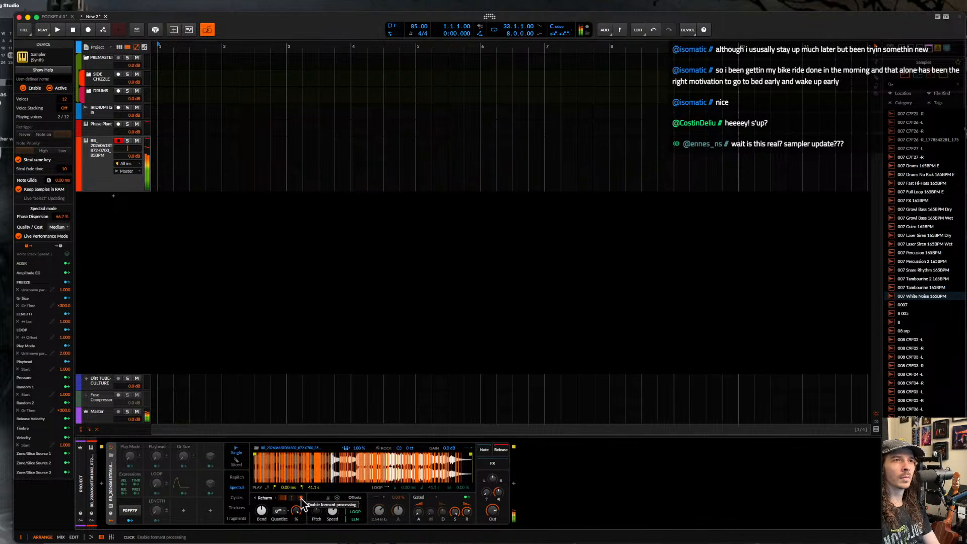
left_click(301, 499)
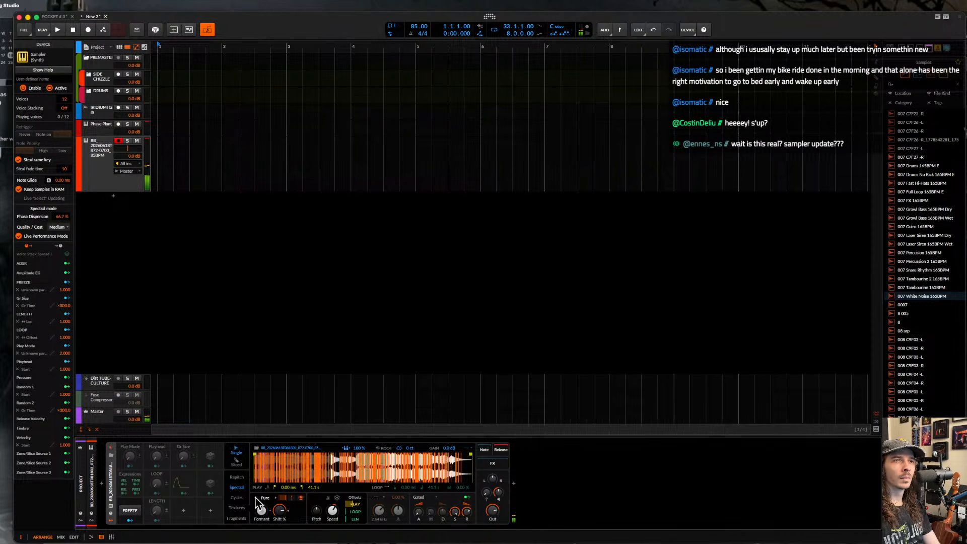
left_click_drag(261, 510, 261, 492)
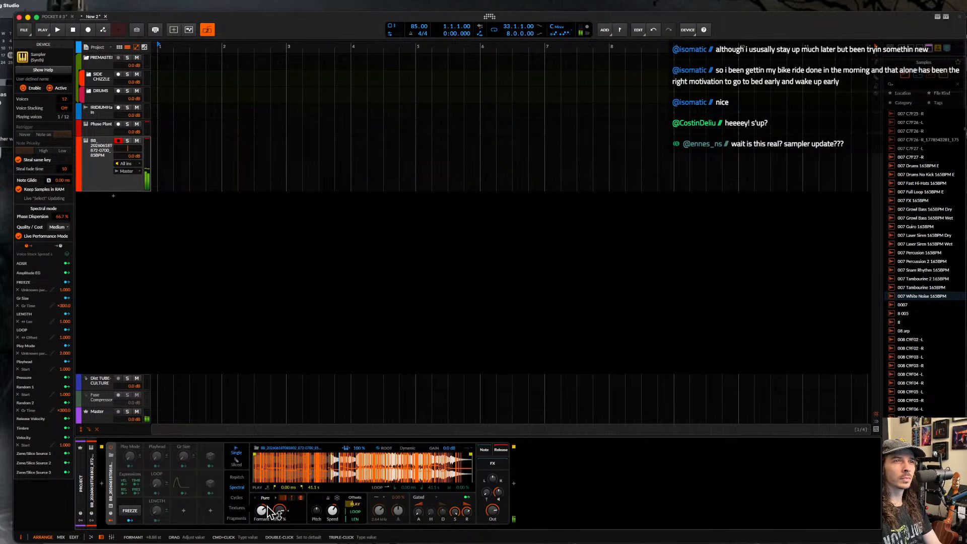
- Switch the Sampler to Fragments mode, replace Density with Rate, and adjust the grain envelope and grain size
left_click(237, 518)
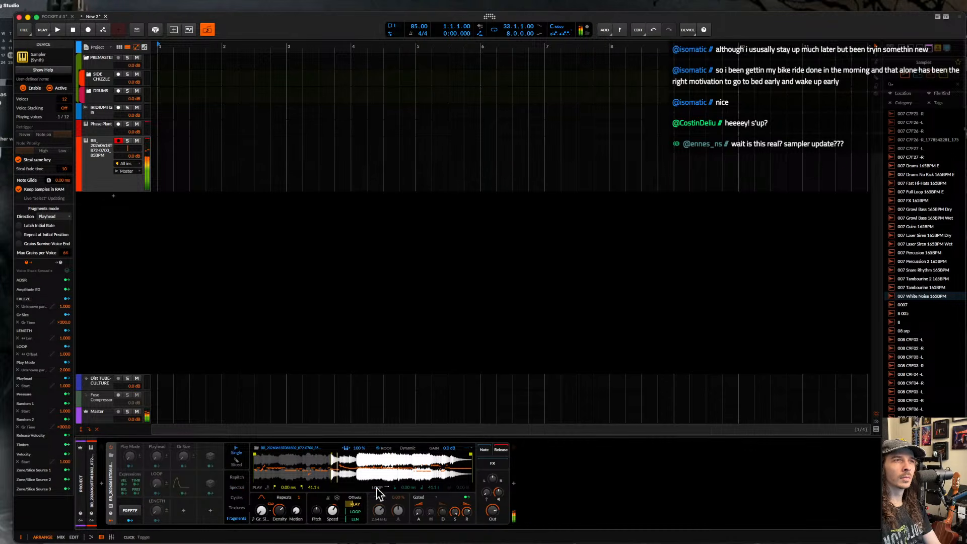
left_click(271, 502)
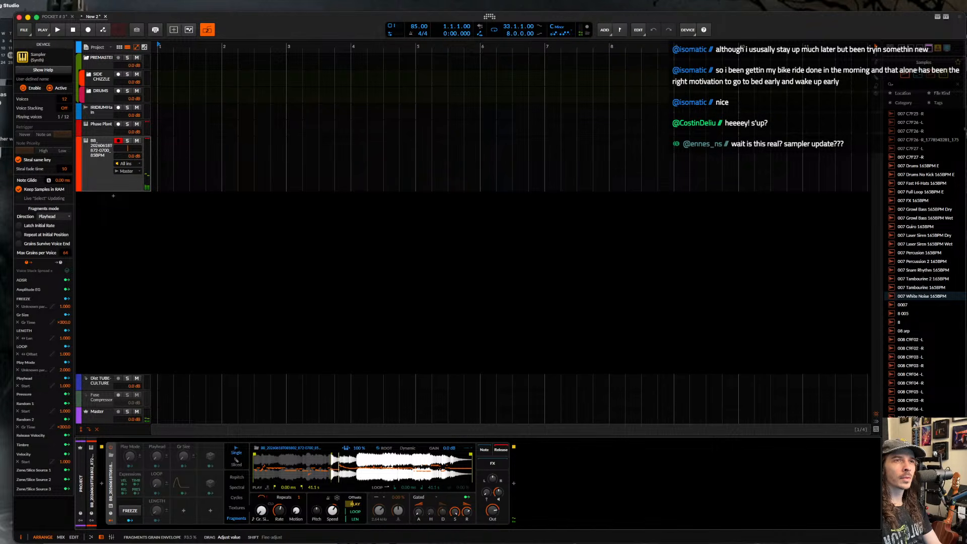
left_click_drag(261, 497, 262, 509)
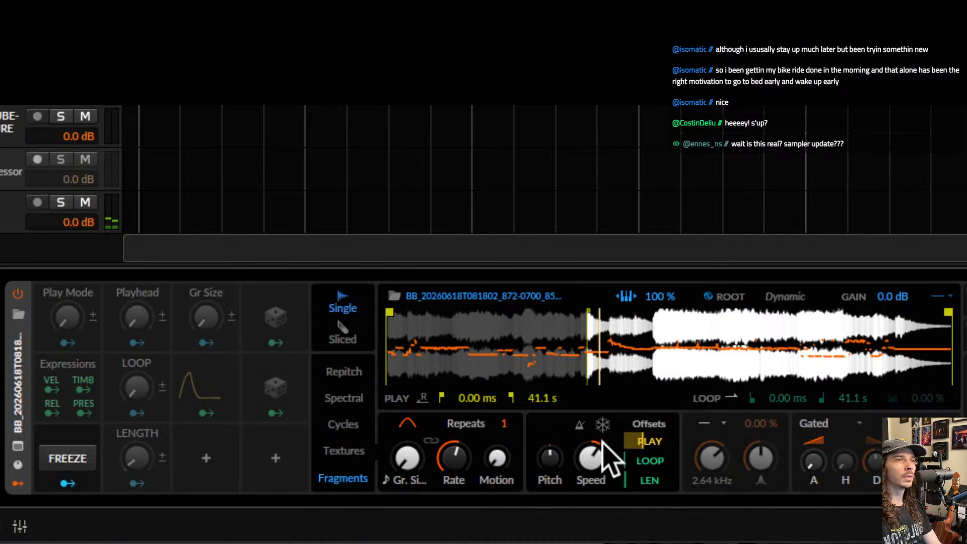
left_click_drag(407, 458, 407, 427)
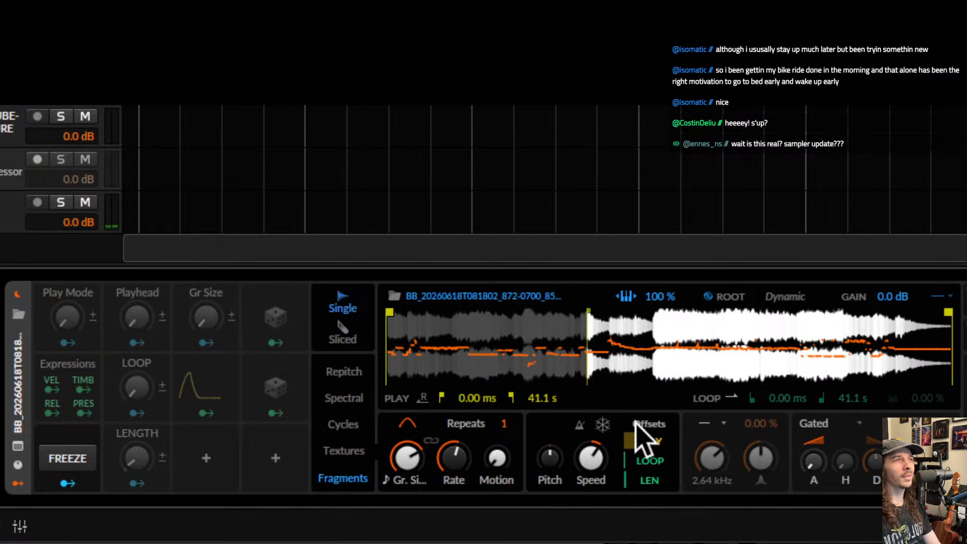
- Move the Play offset to about the middle of the sample and set the playback speed to 68%
left_click_drag(643, 444, 650, 439)
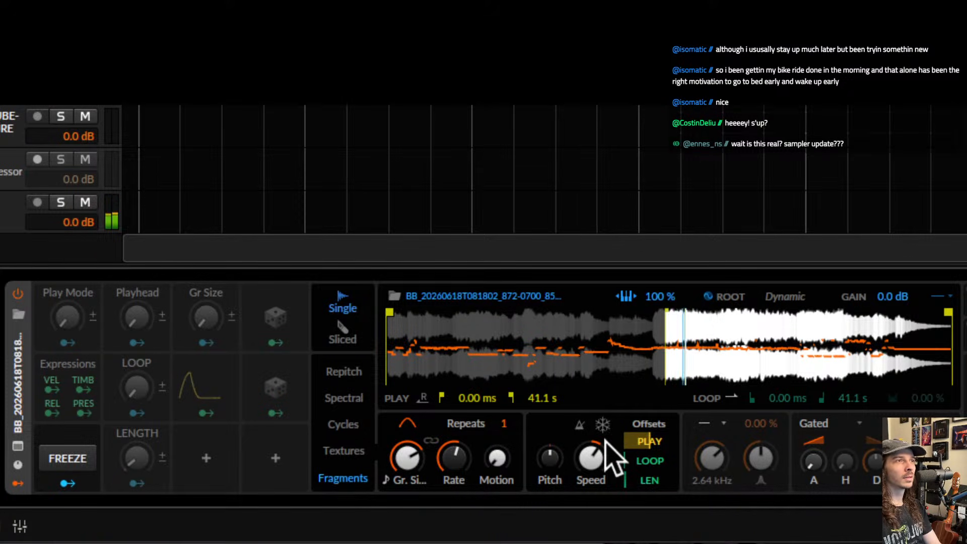
left_click_drag(606, 439, 598, 450)
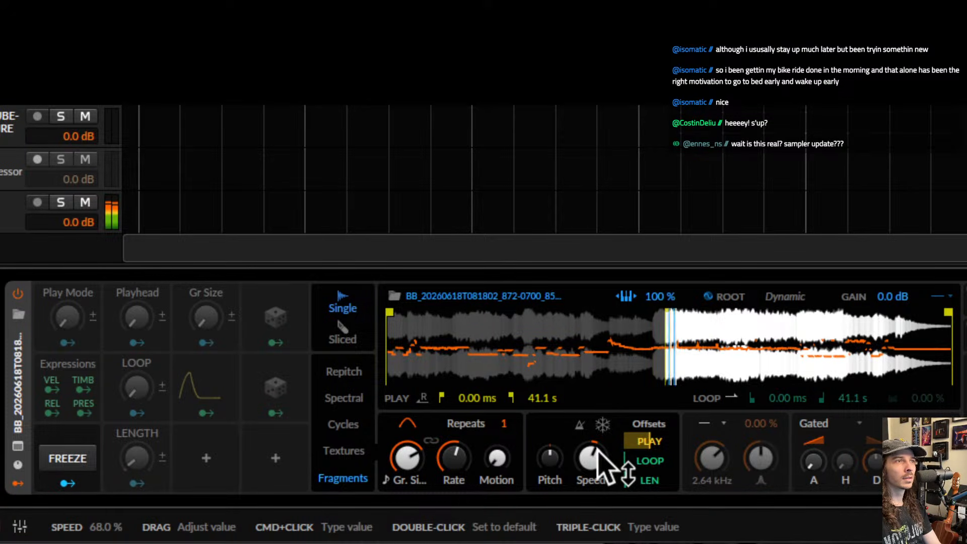
- Enable one-way looping in the Sampler and set the loop offset to 50%
left_click(717, 399)
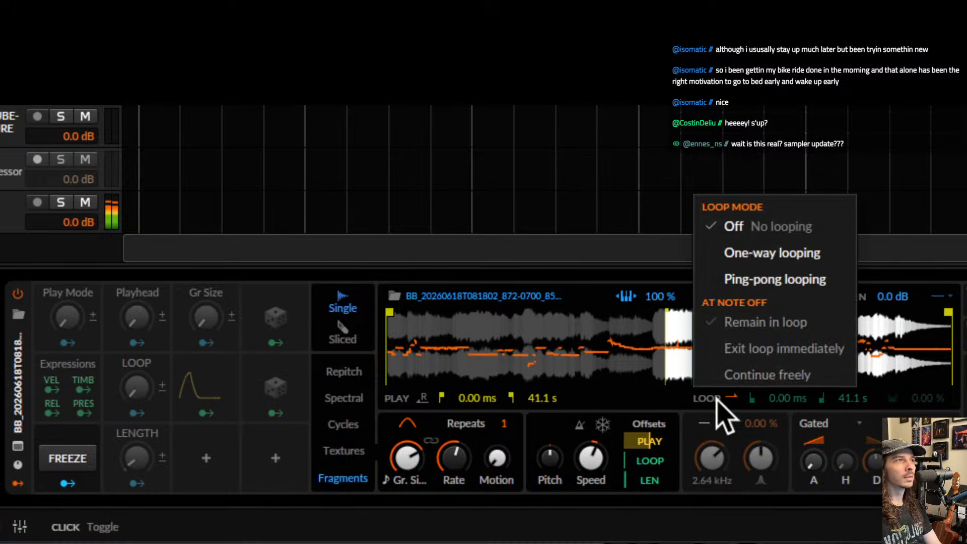
left_click(782, 260)
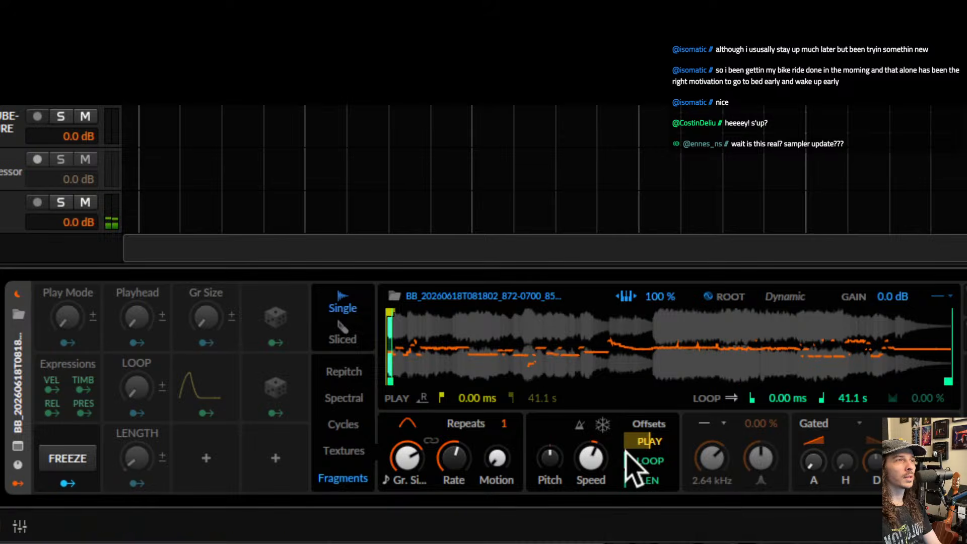
left_click_drag(638, 460, 637, 434)
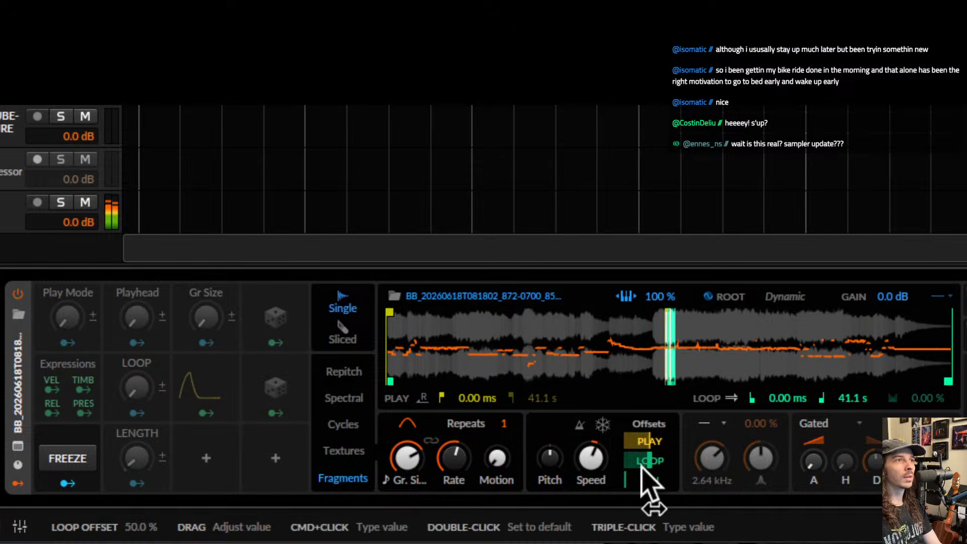
- Adjust the Fragments motion and tempo-sync the grains, with an 8th note rate and a half note grain size
left_click_drag(497, 457, 459, 459)
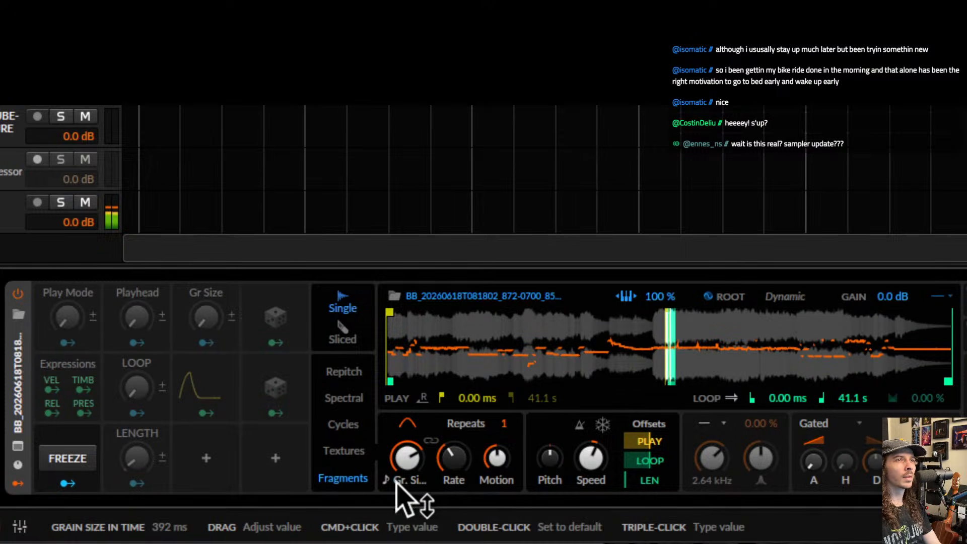
left_click(386, 480)
left_click(455, 458)
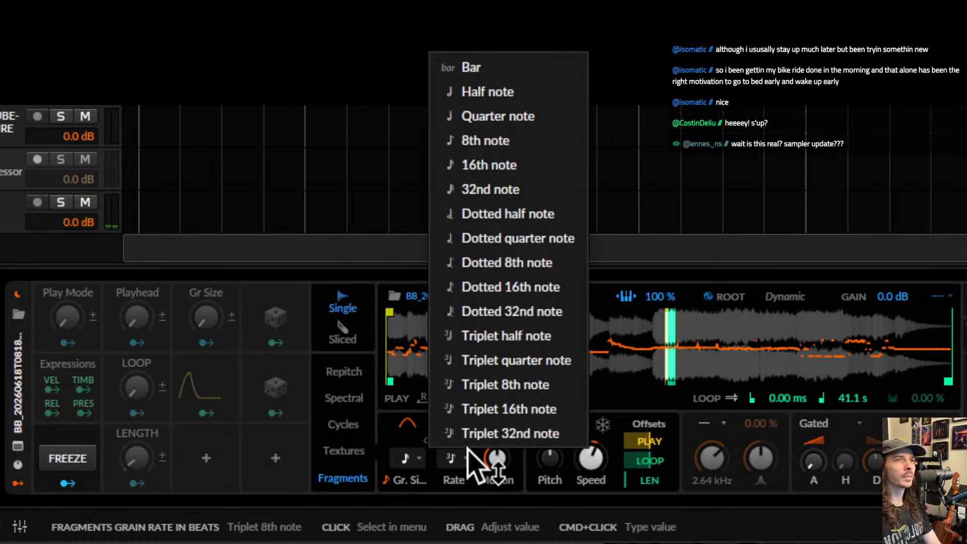
left_click(487, 142)
left_click(408, 459)
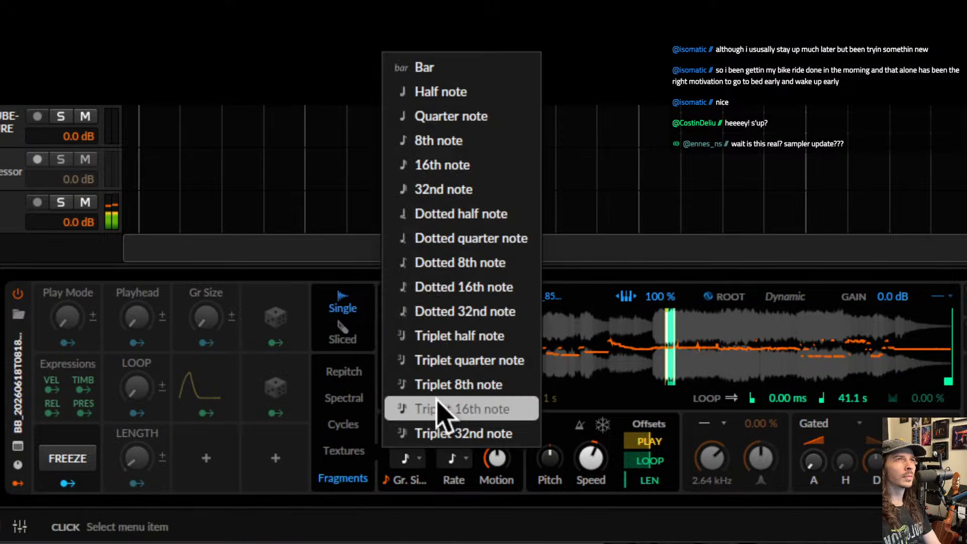
left_click(433, 93)
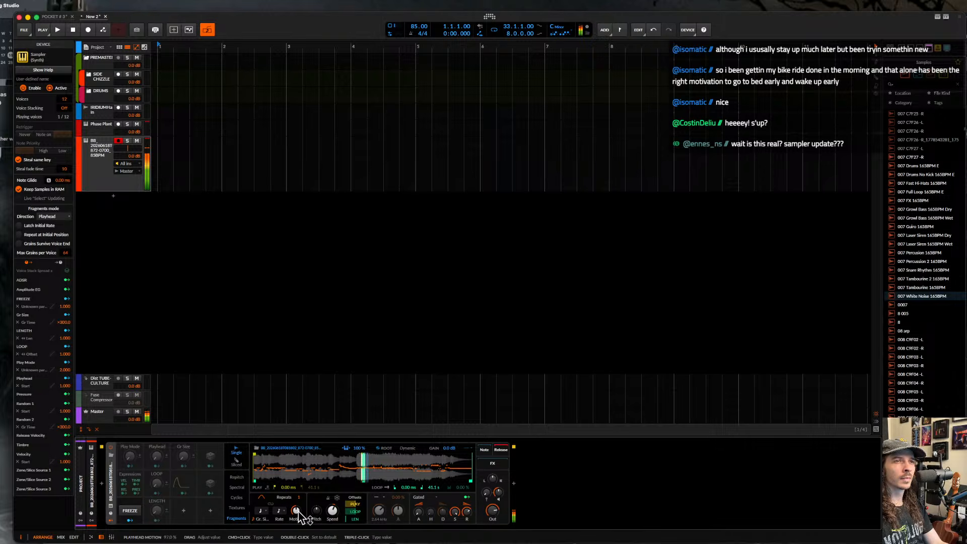
- Raise the Fragments motion to about 190% and lower the playback speed to 41%
left_click_drag(298, 512, 300, 506)
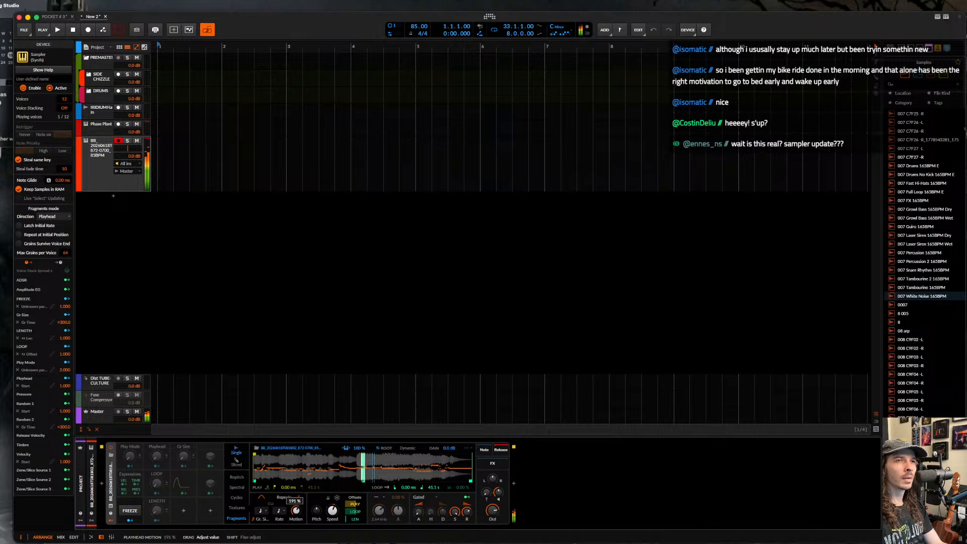
left_click_drag(301, 506, 301, 504)
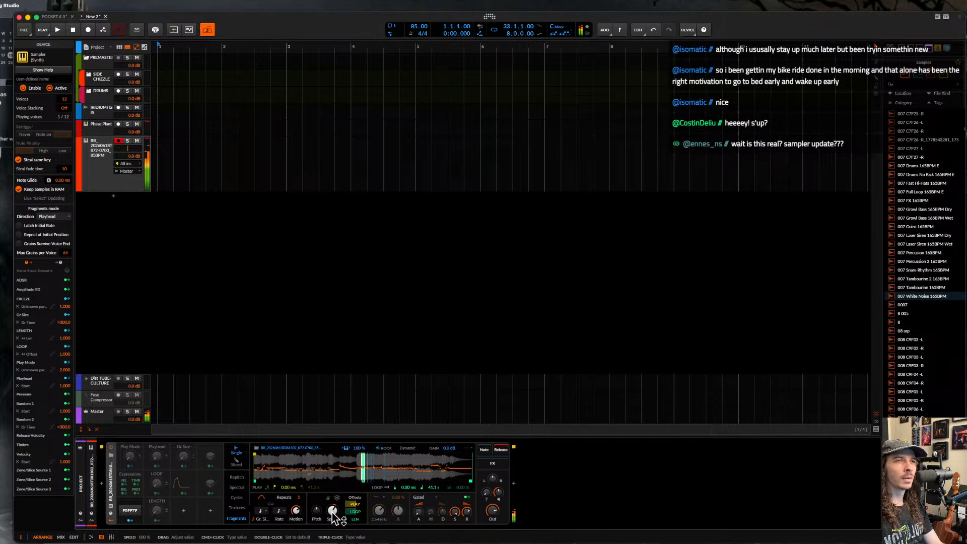
left_click_drag(334, 515, 334, 536)
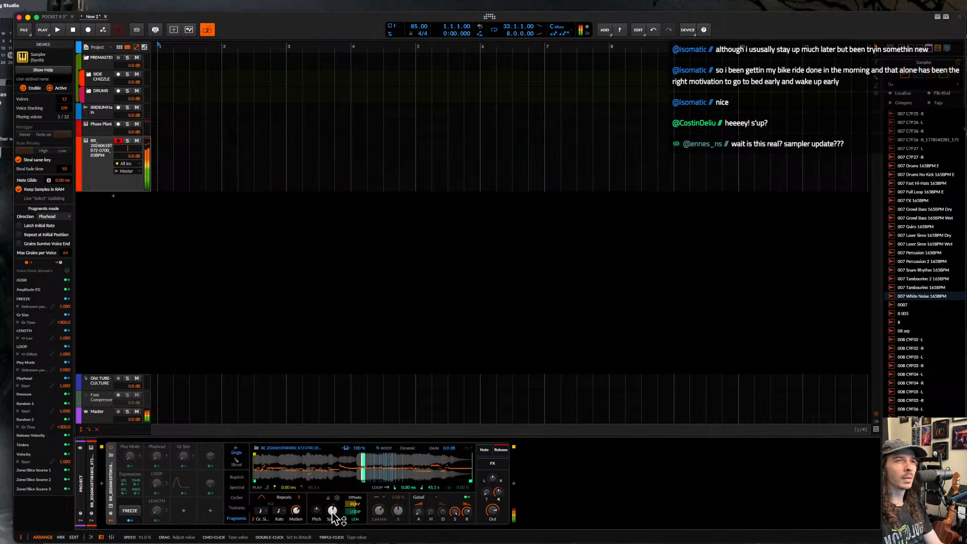
- Reshape the grain envelope into a falling decay and try unsynced grain size and rate settings before restoring tempo sync
left_click_drag(266, 498, 266, 521)
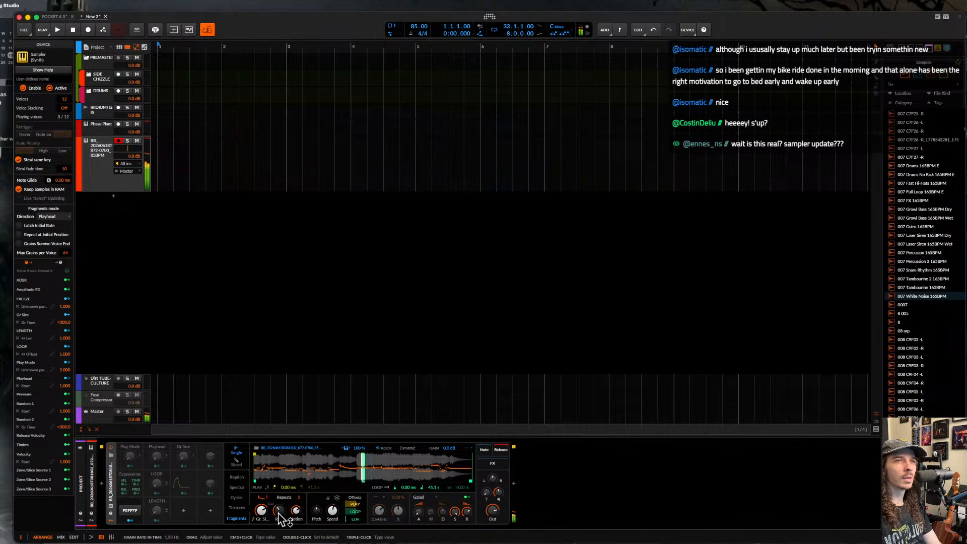
mouse_move(265, 510)
left_mouse_down()
mouse_move(281, 518)
mouse_move(261, 509)
left_mouse_up()
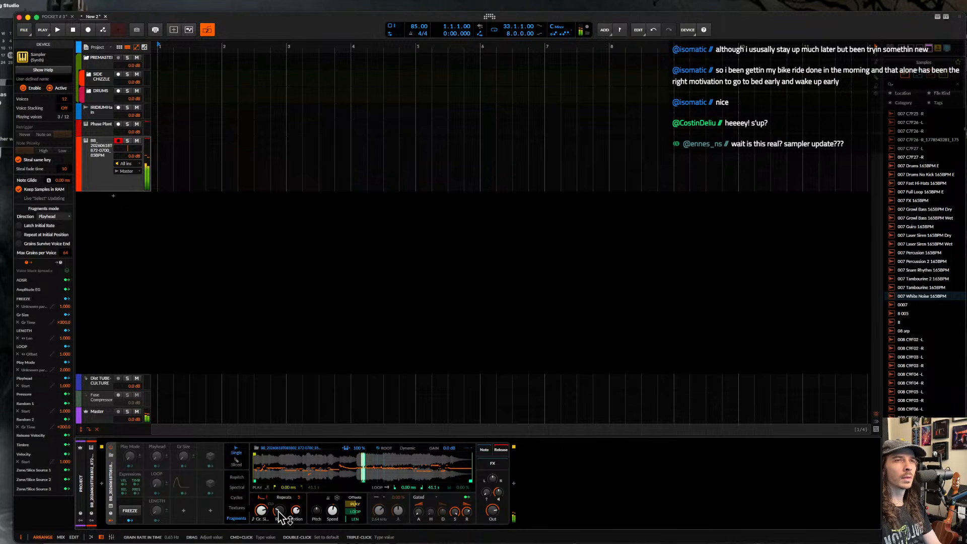
left_click(271, 505)
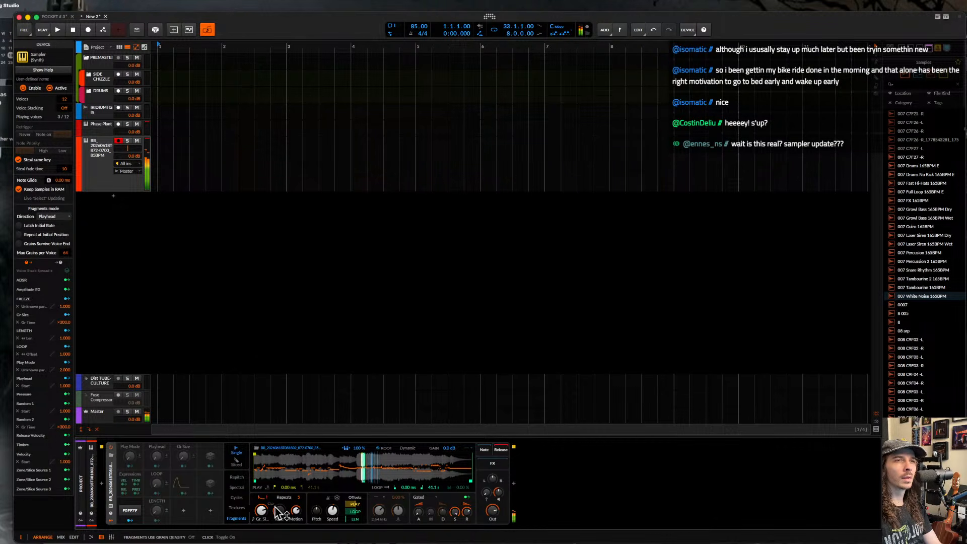
mouse_move(258, 519)
left_mouse_down()
mouse_move(258, 539)
mouse_move(259, 518)
left_mouse_up()
left_click(253, 520)
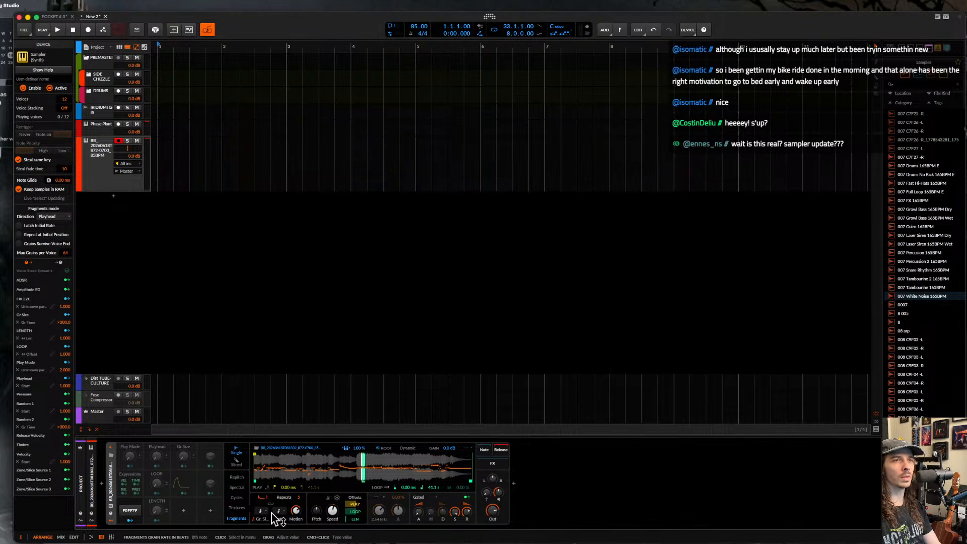
left_click(269, 512)
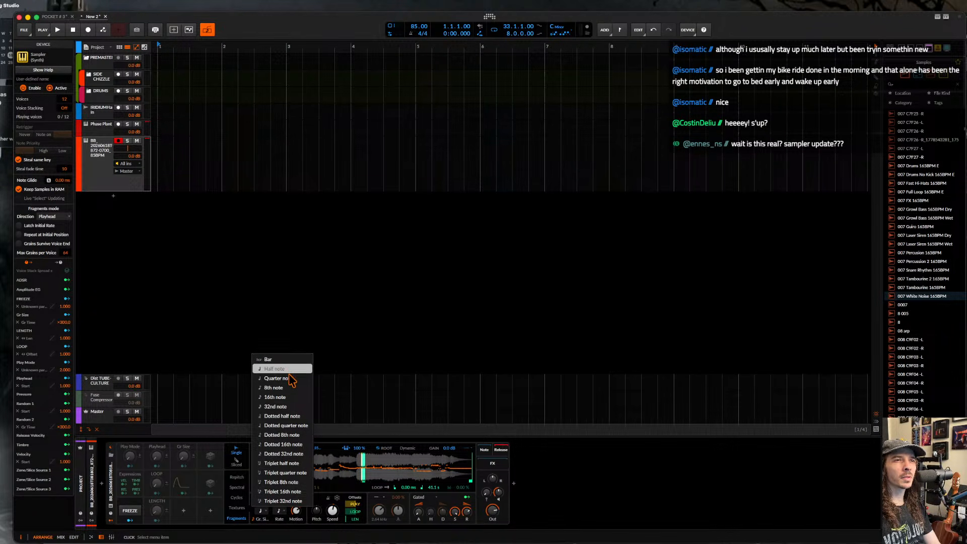
left_click(351, 389)
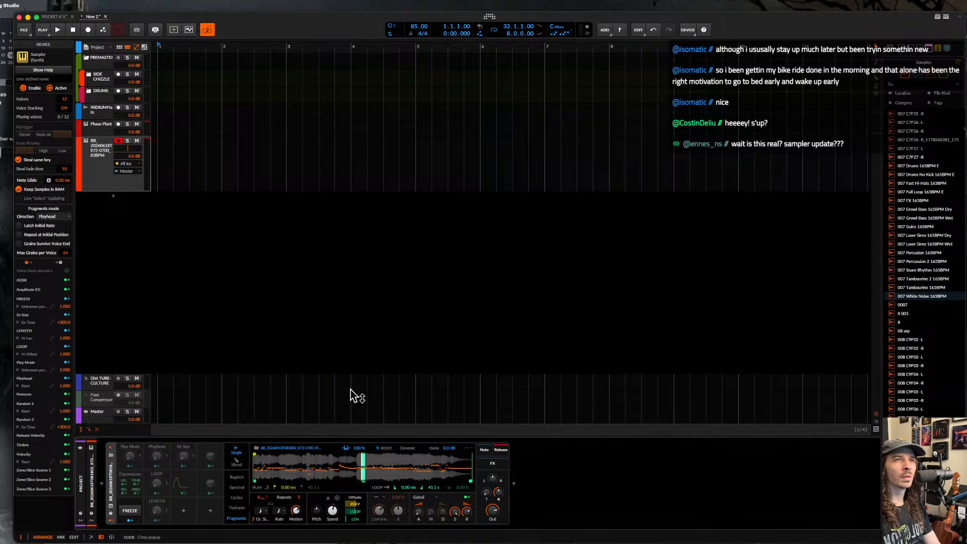
left_click(285, 517)
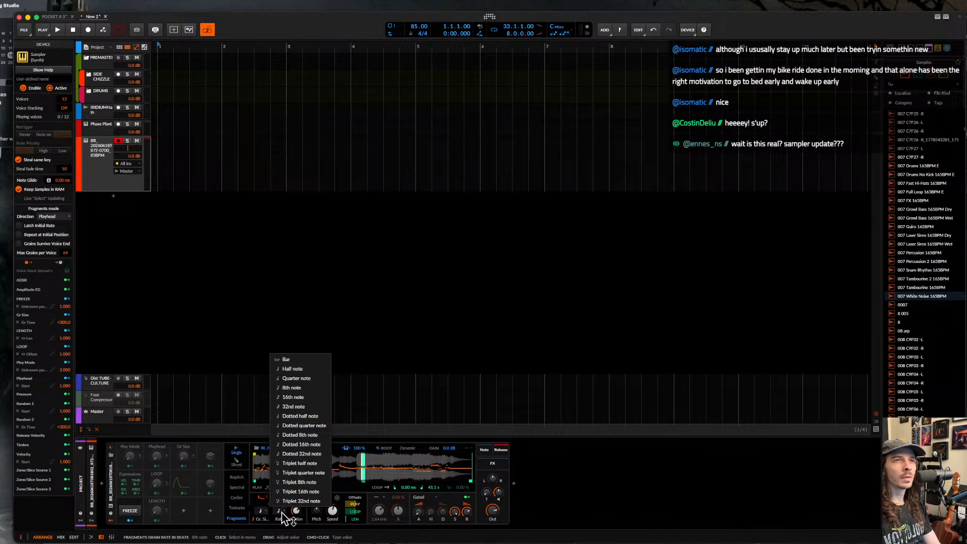
left_click(286, 516)
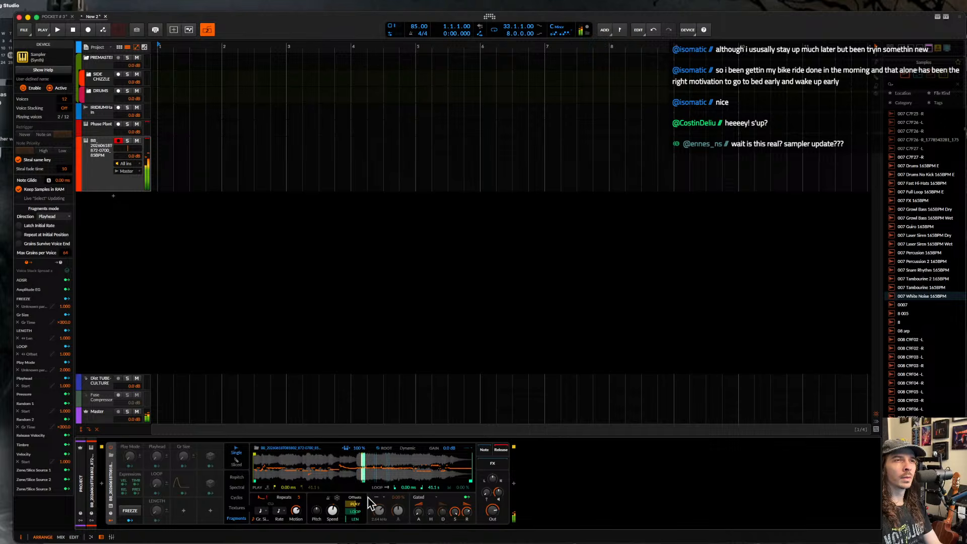
- Move the Play offset to about a fifth of the sample and try the synced grain size at an 8th note and shorter
mouse_move(355, 492)
left_mouse_down()
mouse_move(355, 474)
mouse_move(332, 508)
mouse_move(356, 509)
left_mouse_up()
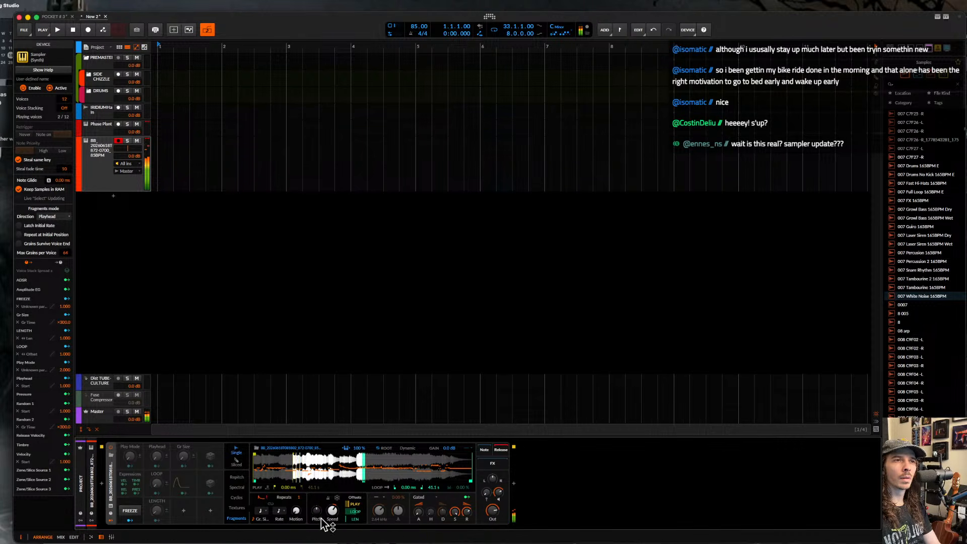
left_click(262, 517)
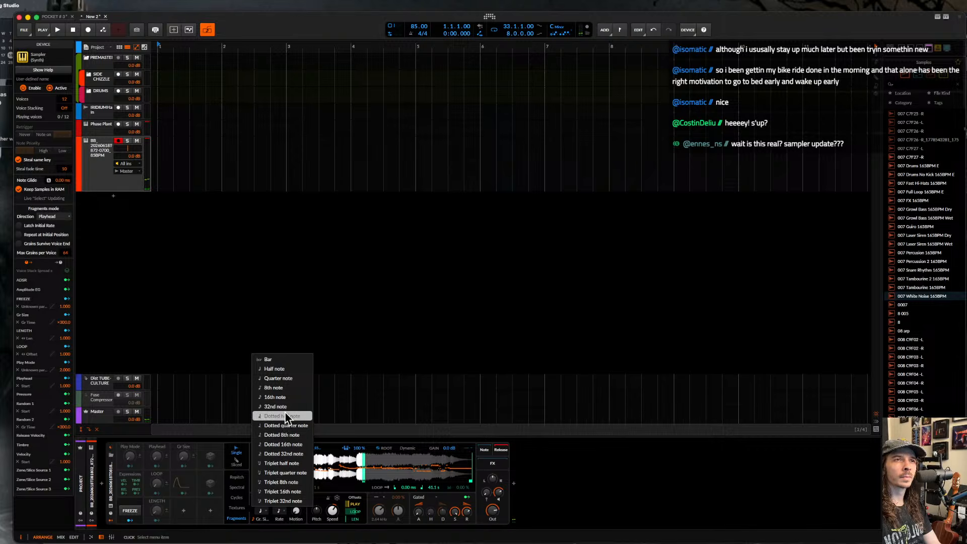
left_click(279, 388)
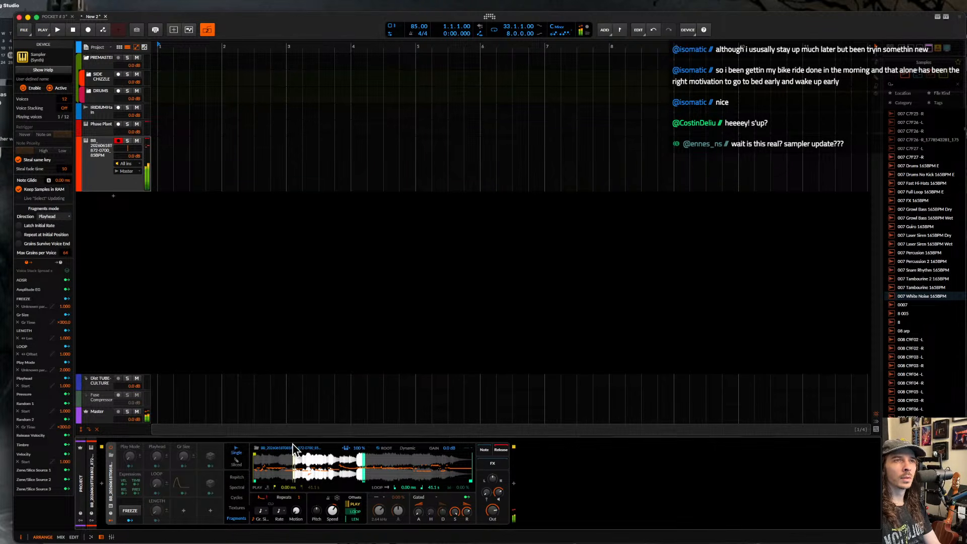
left_click(279, 510)
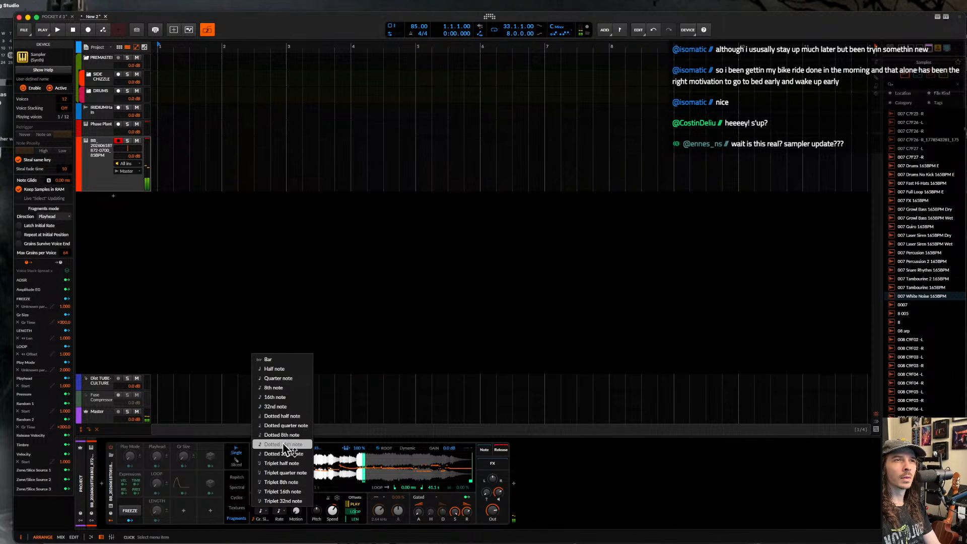
left_click(279, 402)
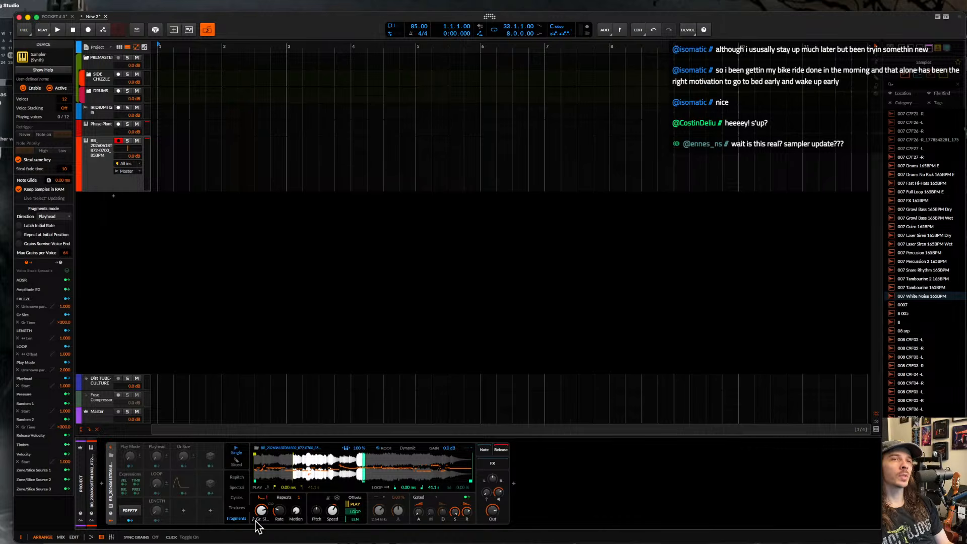
- Search the modulators for "voi" and add Voice Control to the Sampler
left_click(184, 511)
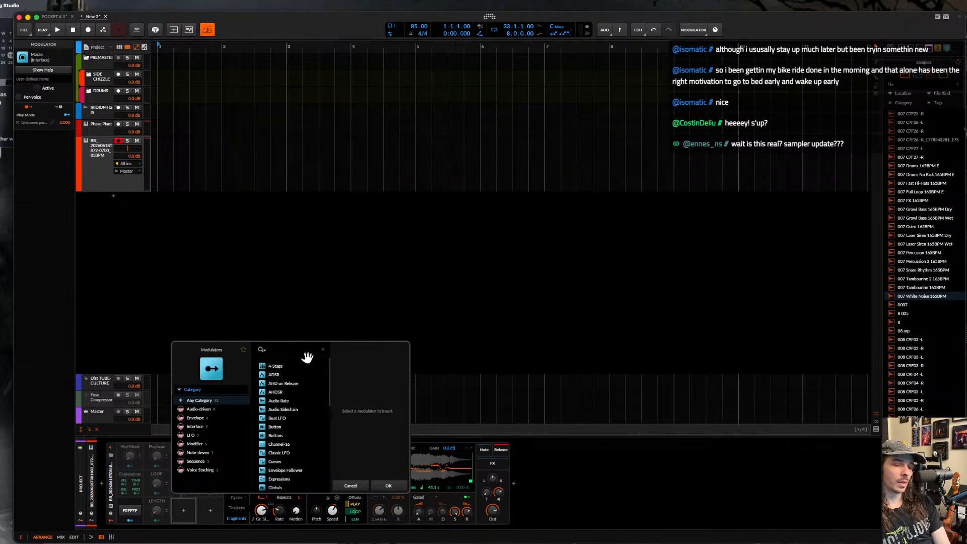
type("voi")
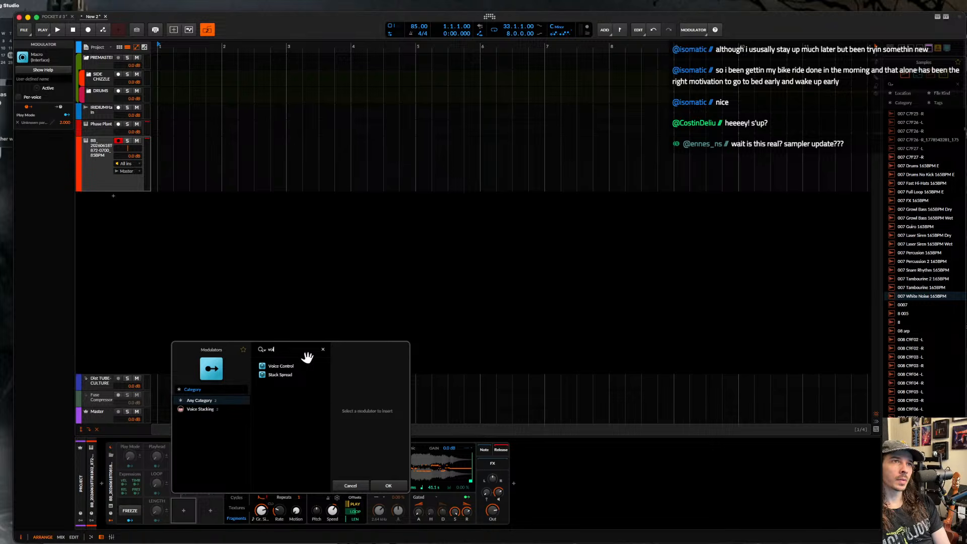
left_click(275, 377)
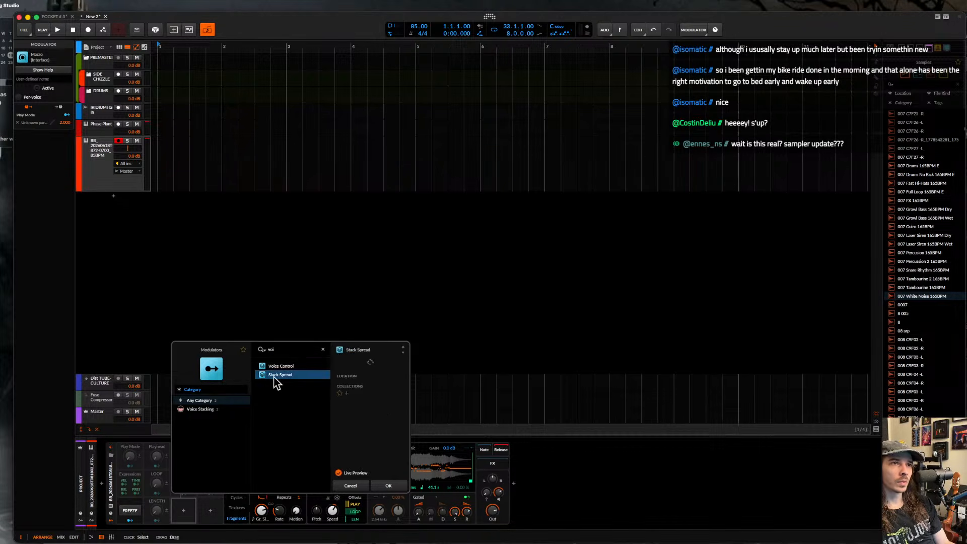
left_click(275, 367)
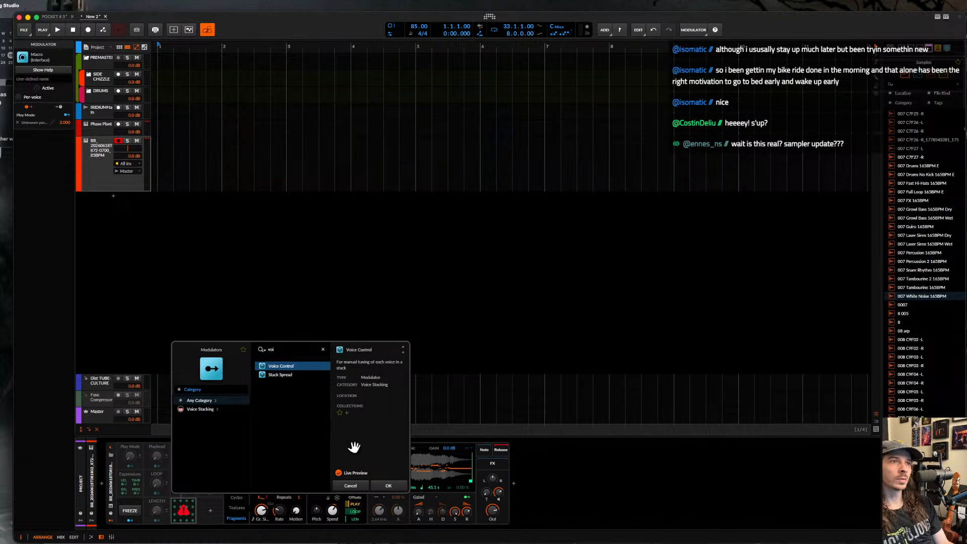
left_click(389, 486)
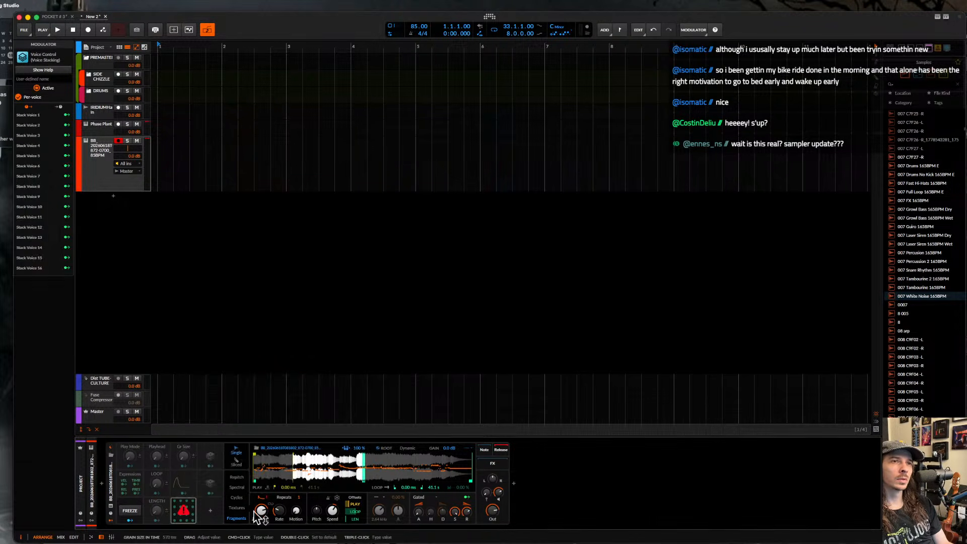
right_click(182, 513)
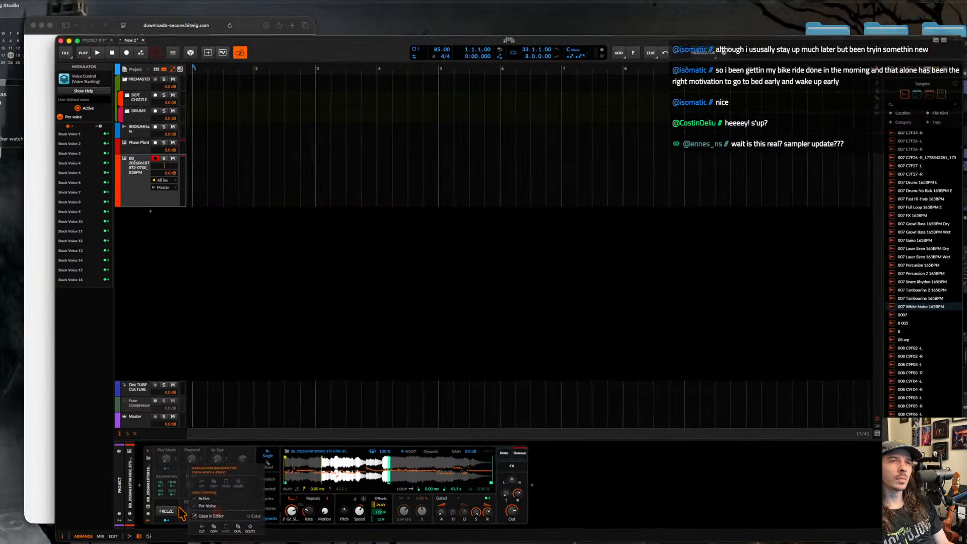
left_click(177, 512)
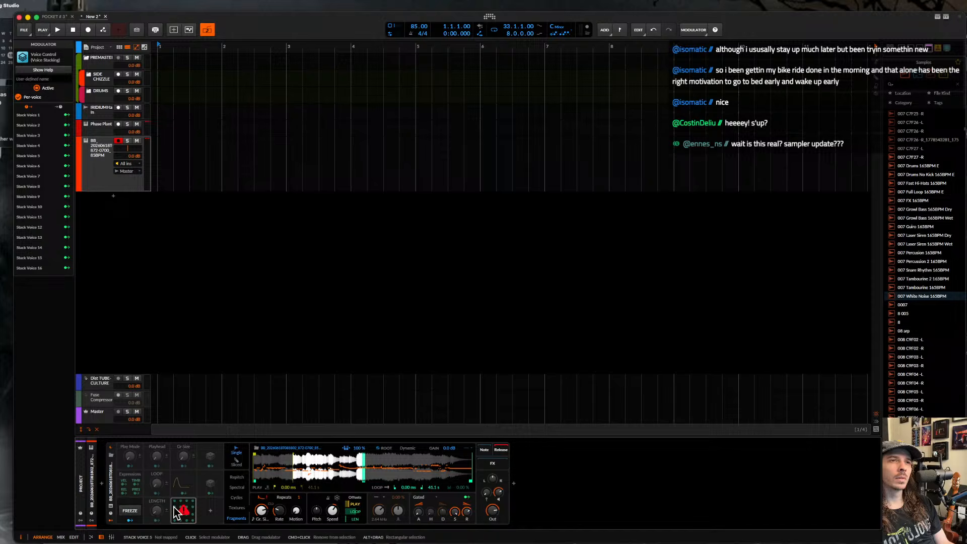
left_click(114, 487)
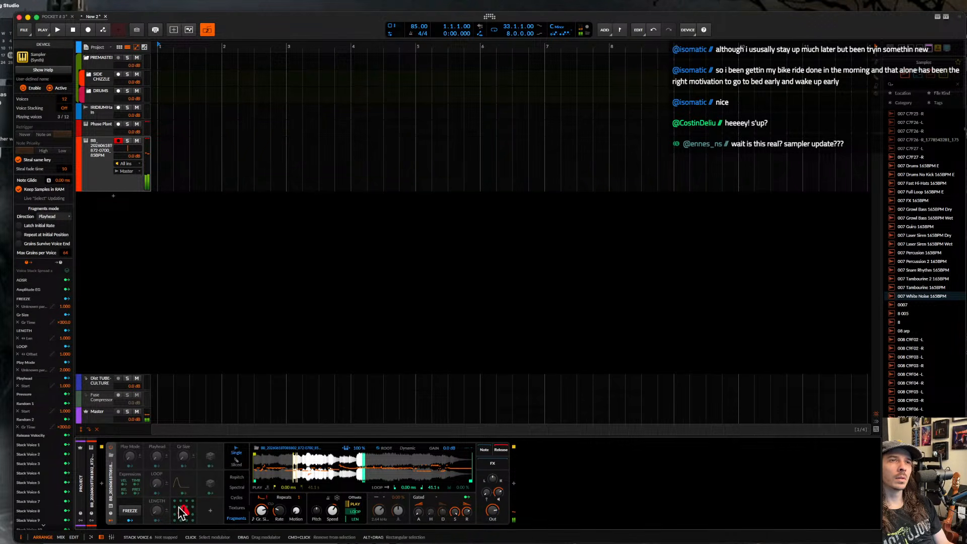
- Map Stack Voice 1 of Voice Control to grain size at +30.0 and Stack Voice 2 to grain rate at about +32.7
mouse_move(182, 511)
left_click(183, 510)
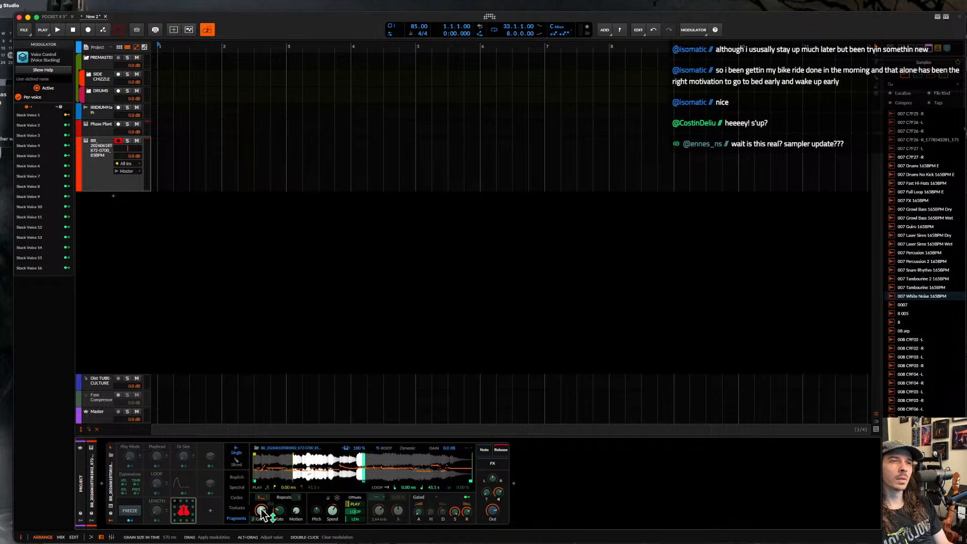
left_click_drag(261, 511, 261, 509)
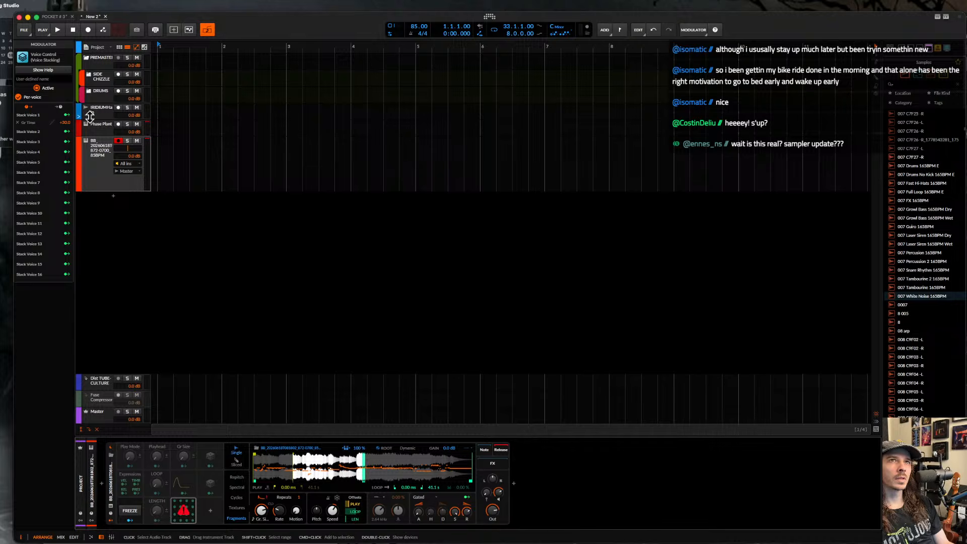
left_click(67, 132)
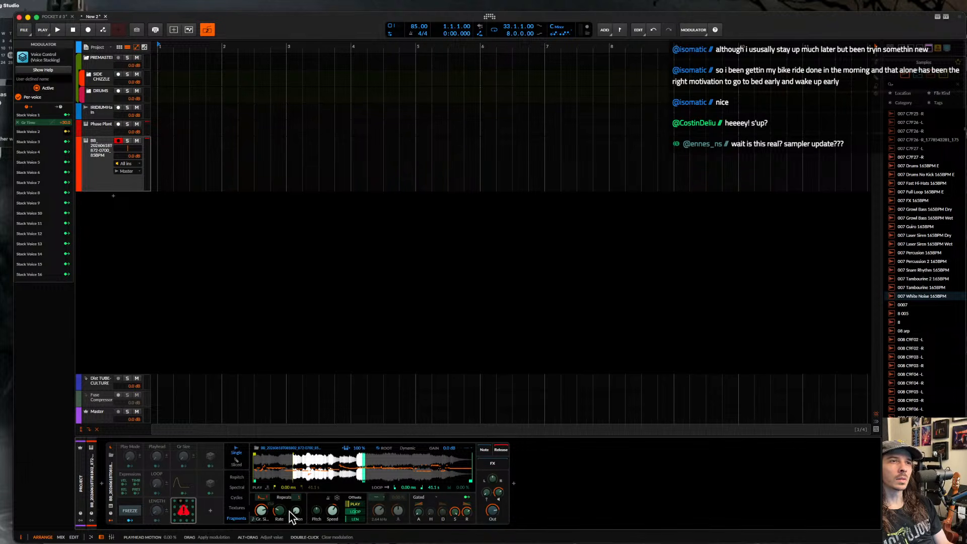
left_click_drag(279, 510, 279, 500)
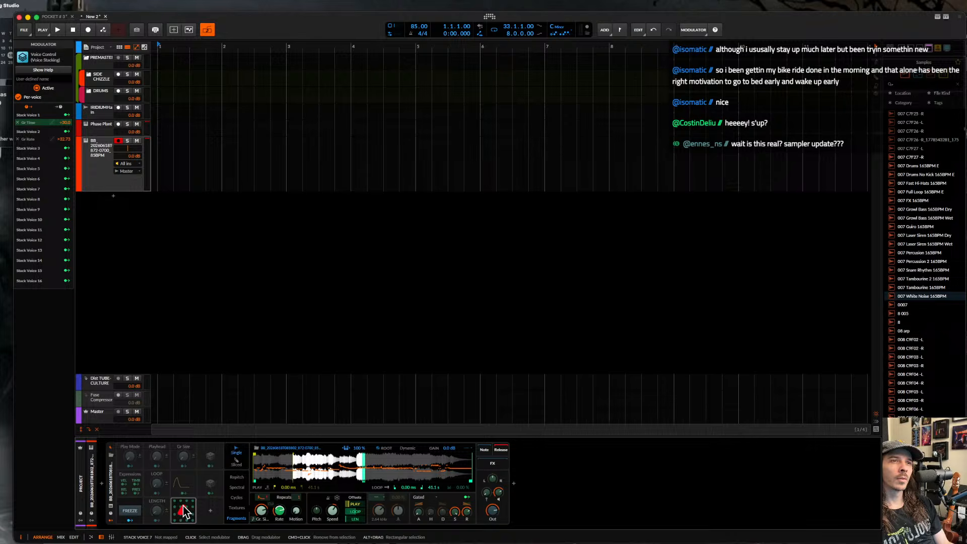
- Set the Sampler's voice stacking to 2 and greatly reduce Stack Voice 2's modulation of the grain rate
left_click(183, 507)
left_click(112, 476)
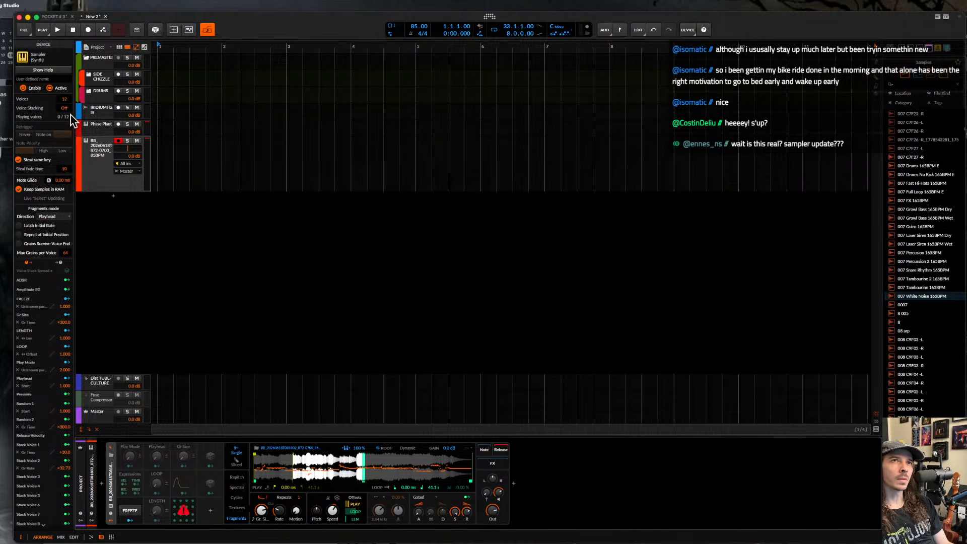
left_click_drag(65, 109, 66, 102)
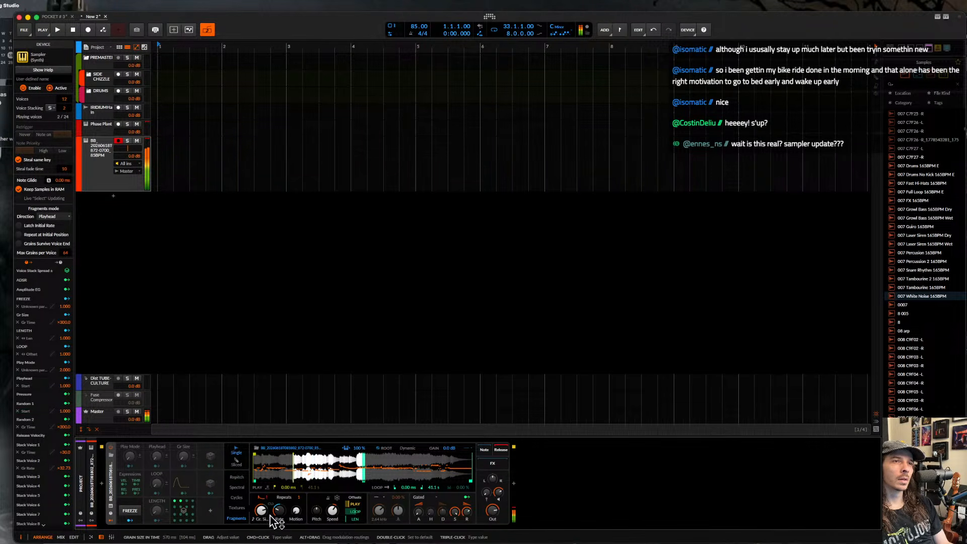
left_click(182, 503)
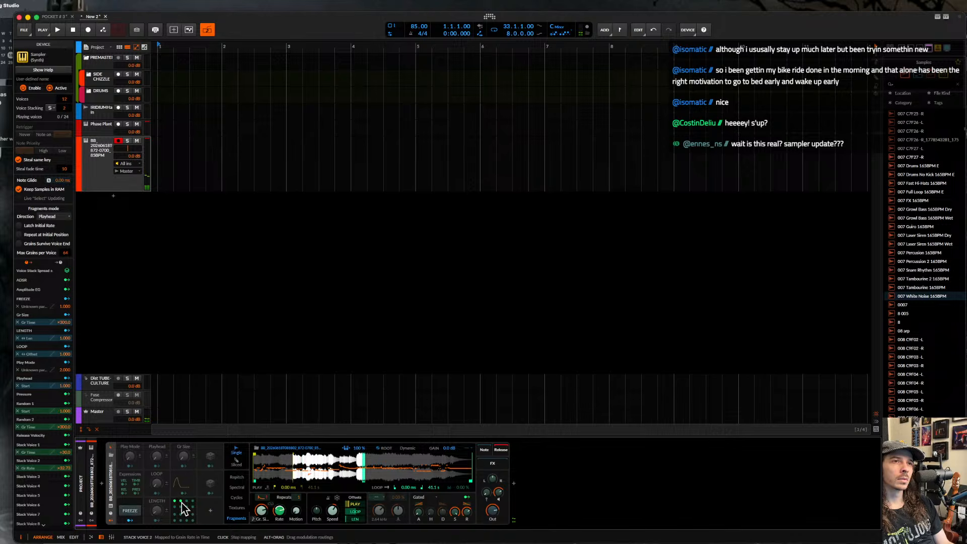
left_click_drag(279, 508, 279, 515)
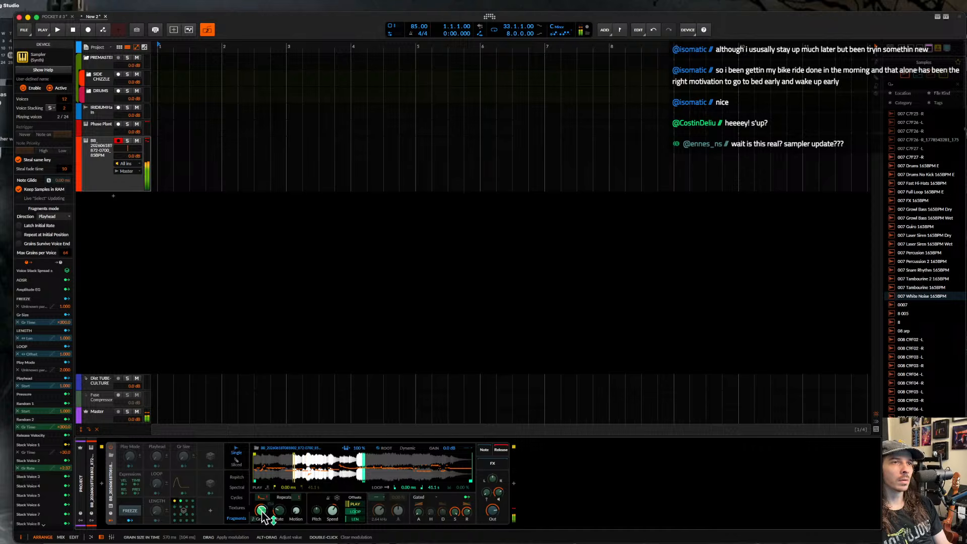
- Map Stack Voice 1 to the Sampler's grain size with a modulation amount of +3.470
left_click_drag(262, 512, 261, 512)
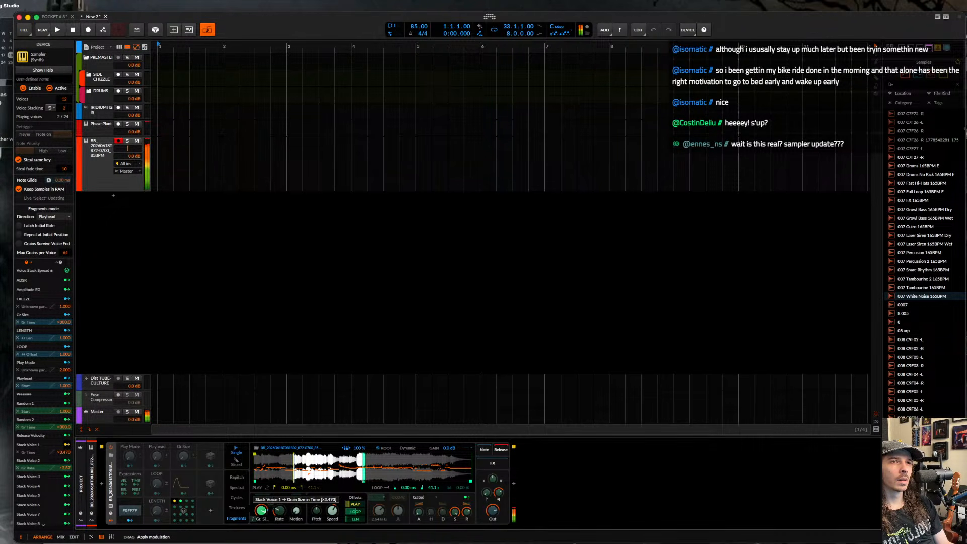
left_click_drag(261, 512, 261, 512)
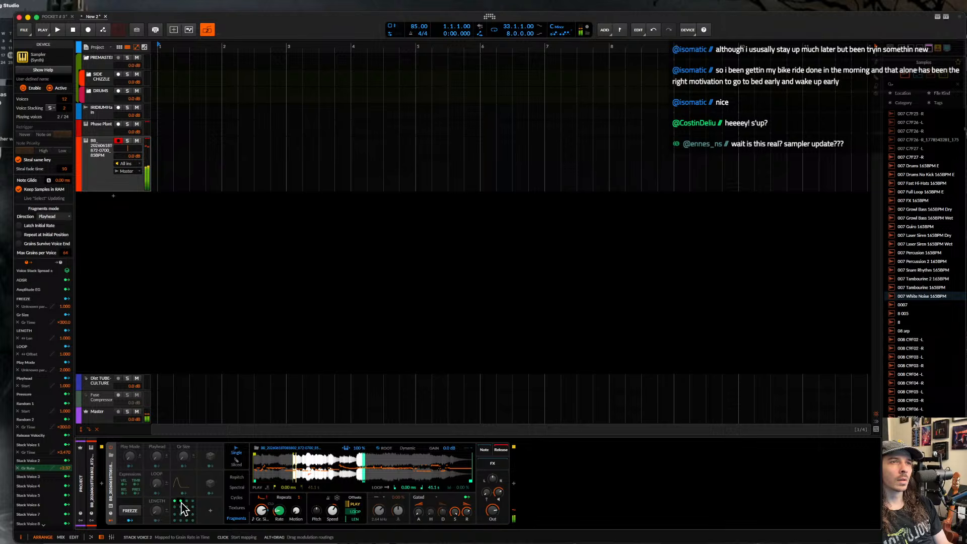
- Map Stack Voice 2 to the grain rate and to pitch transpose, with a pitch amount of 12.00 st
left_click(184, 509)
left_click_drag(278, 510, 278, 510)
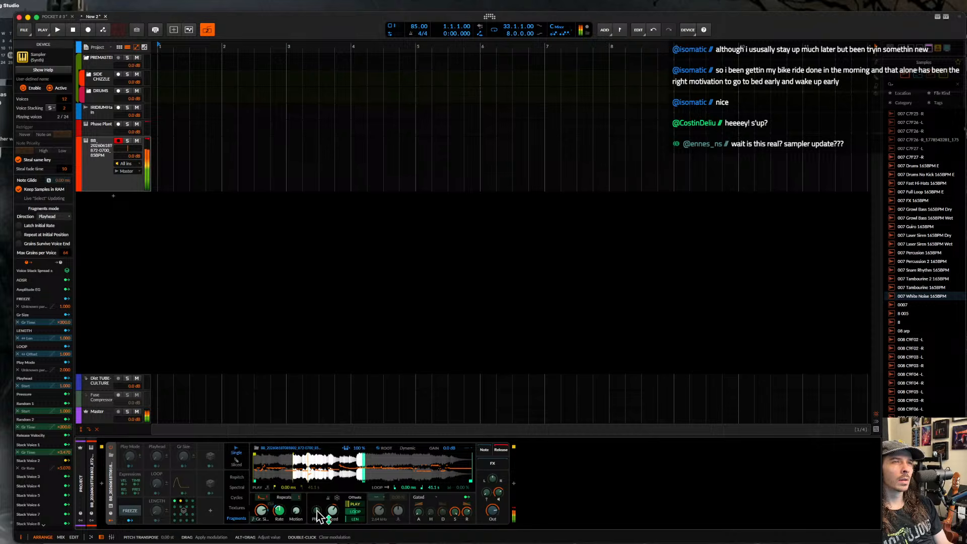
left_click_drag(316, 510, 316, 503)
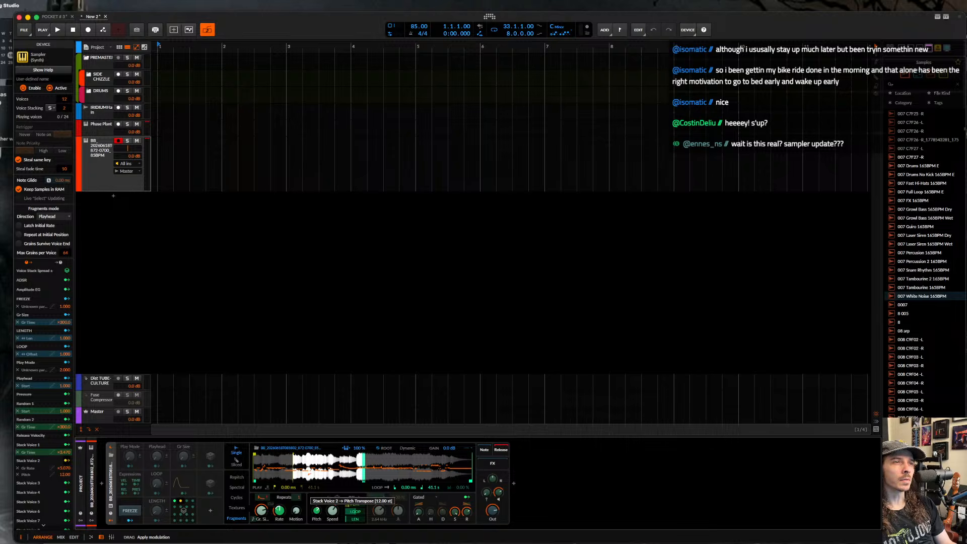
left_click_drag(318, 513, 318, 512)
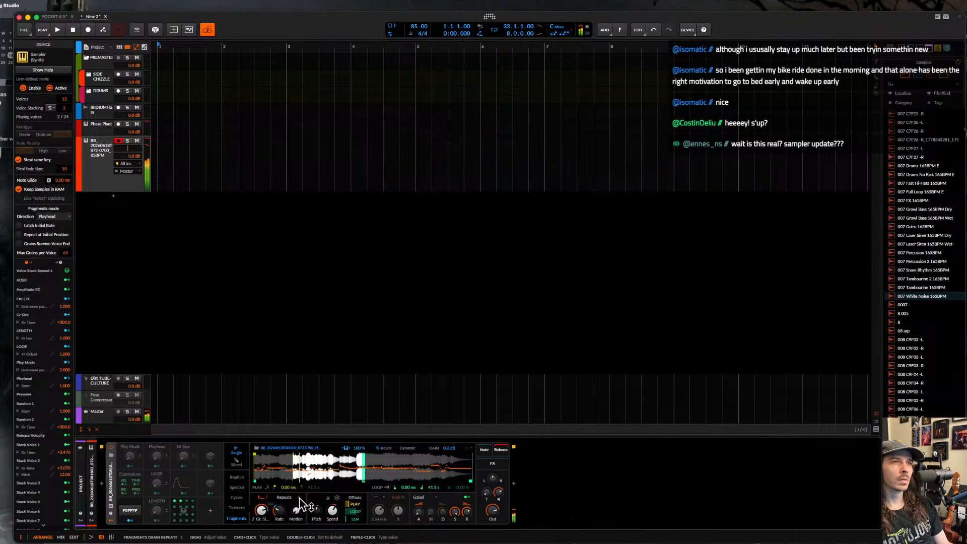
- Set the Fragments grain repeats to 2 and reduce the grain size to about 219 ms
mouse_move(299, 498)
left_mouse_down()
mouse_move(350, 506)
mouse_move(350, 527)
mouse_move(350, 472)
left_mouse_up()
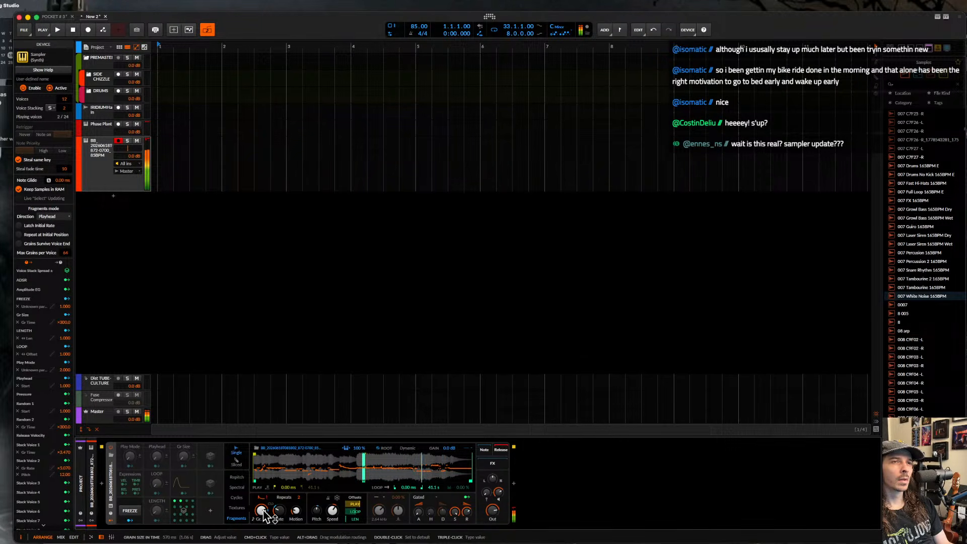
left_click_drag(261, 510, 261, 509)
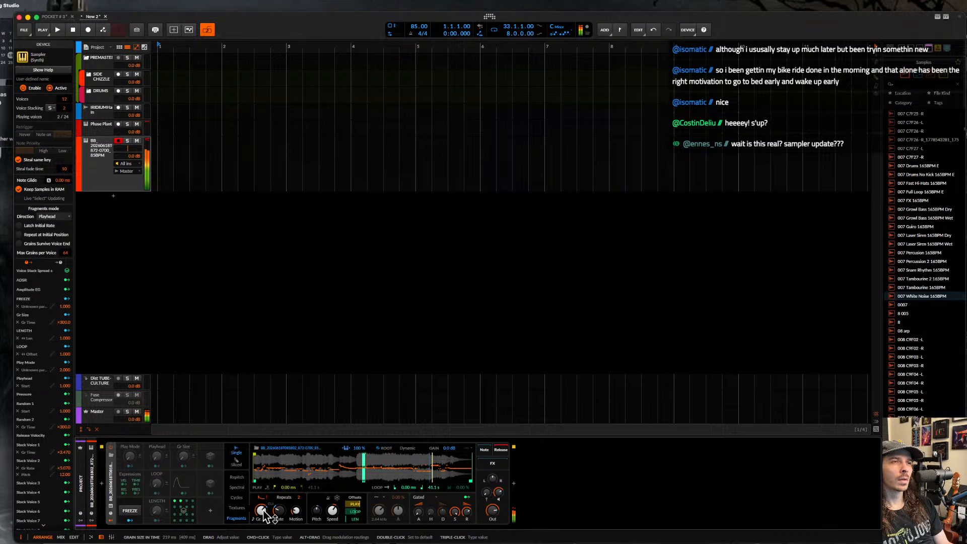
left_click_drag(282, 510, 261, 510)
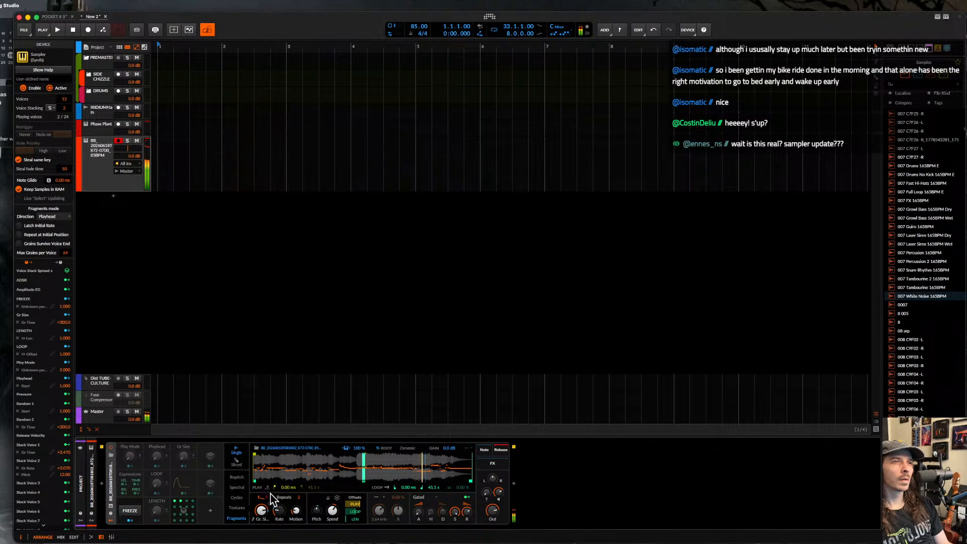
- Insert the Raum reverb after the Sampler and lower the Sampler's playback speed
left_click(513, 483)
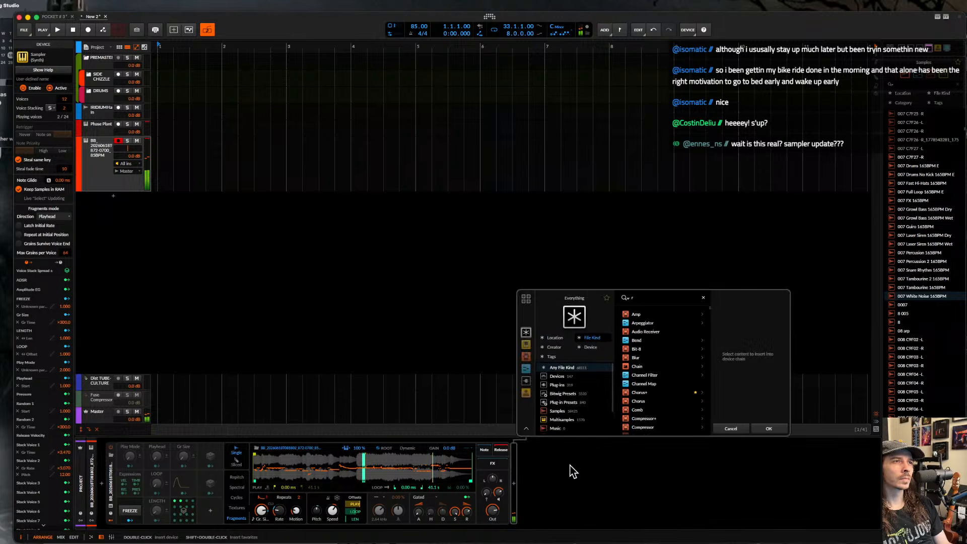
type("ra")
left_click(643, 348)
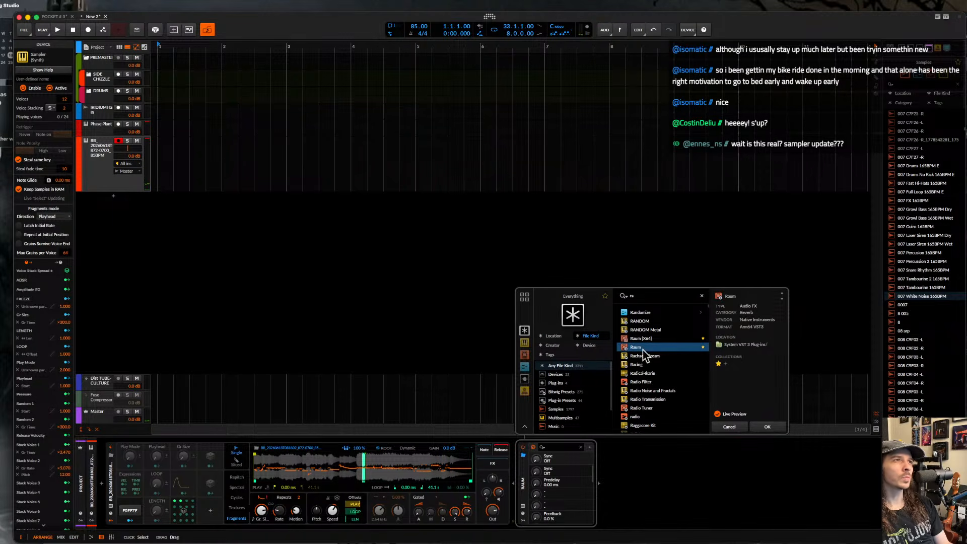
left_click(761, 429)
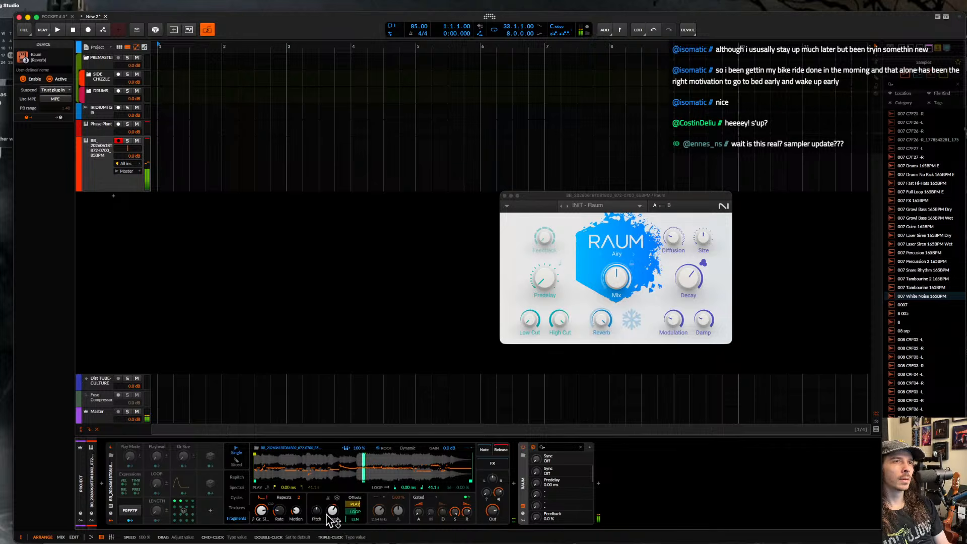
left_click_drag(332, 517, 332, 525)
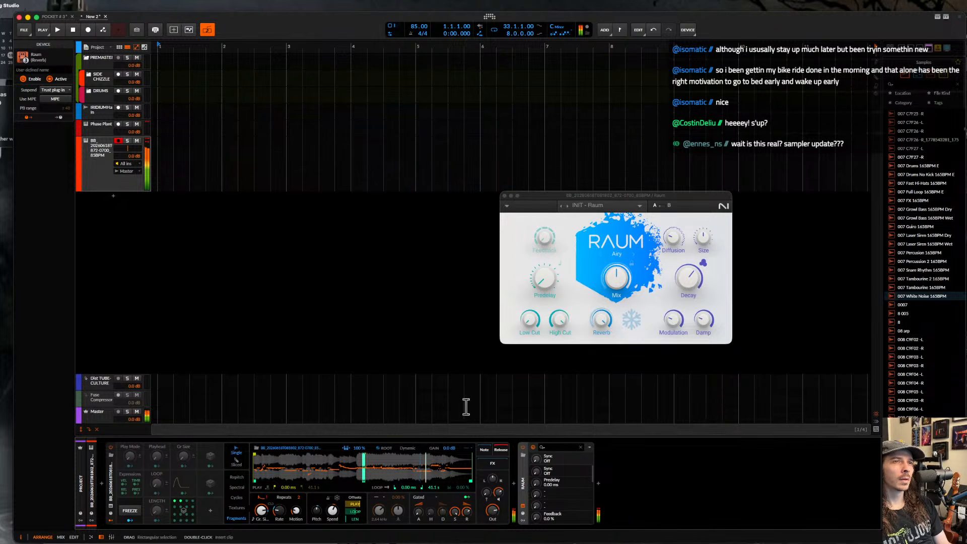
- Place the last captured section from the Master's Rolling Sampler on a new audio track near bar 10, and move the Raum window aside
left_click(469, 495)
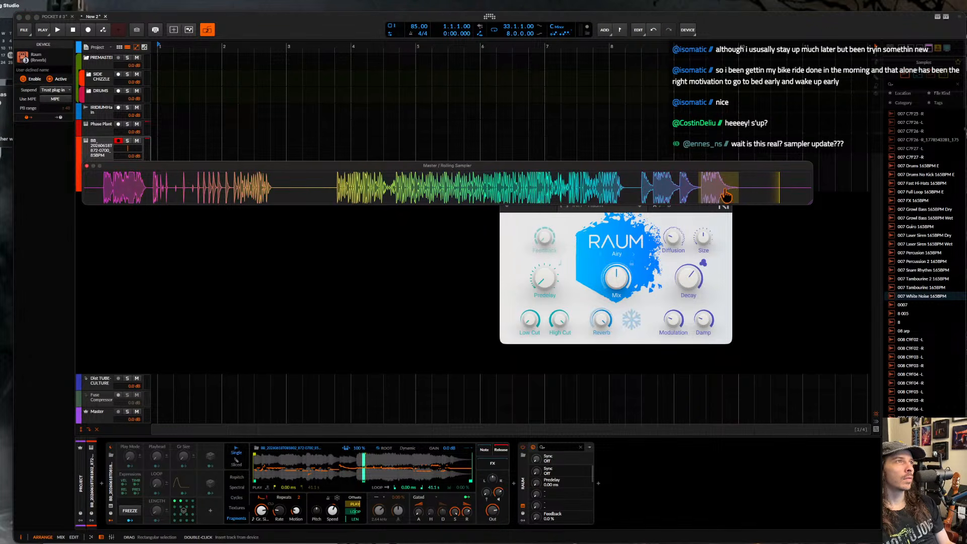
left_click_drag(700, 197, 758, 223)
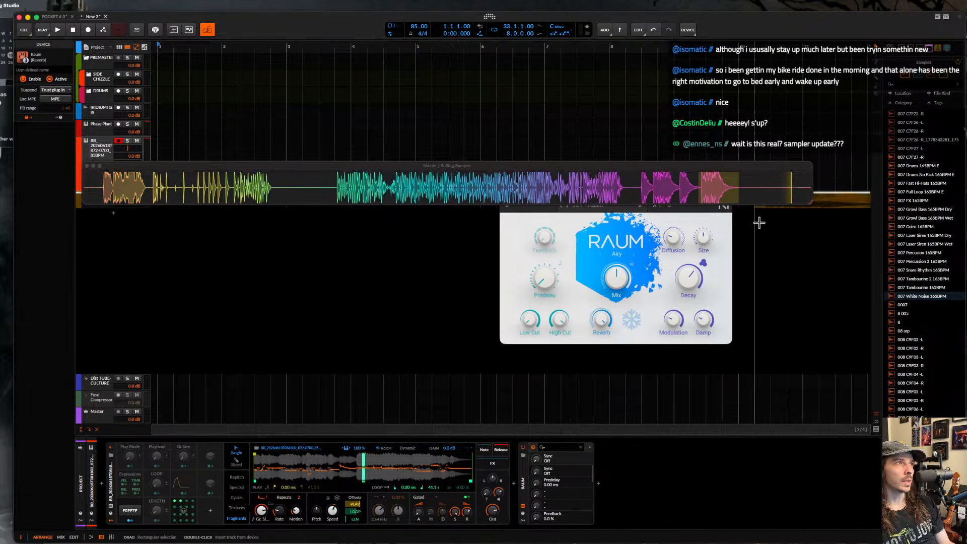
scroll(756, 223, "down", 5)
left_click(87, 165)
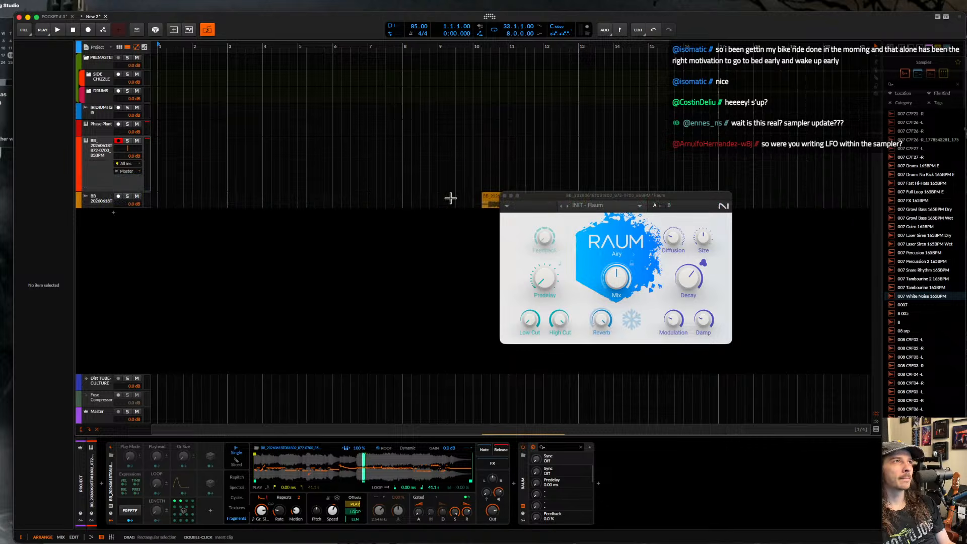
left_click_drag(568, 202, 731, 200)
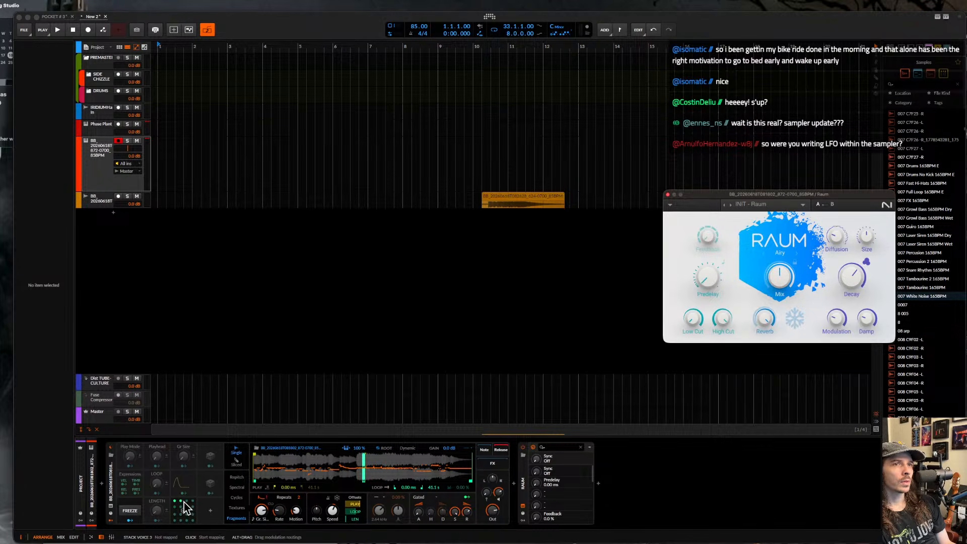
- Try to move the captured audio clip to the empty area below the tracks, and undo the move
left_click(123, 487)
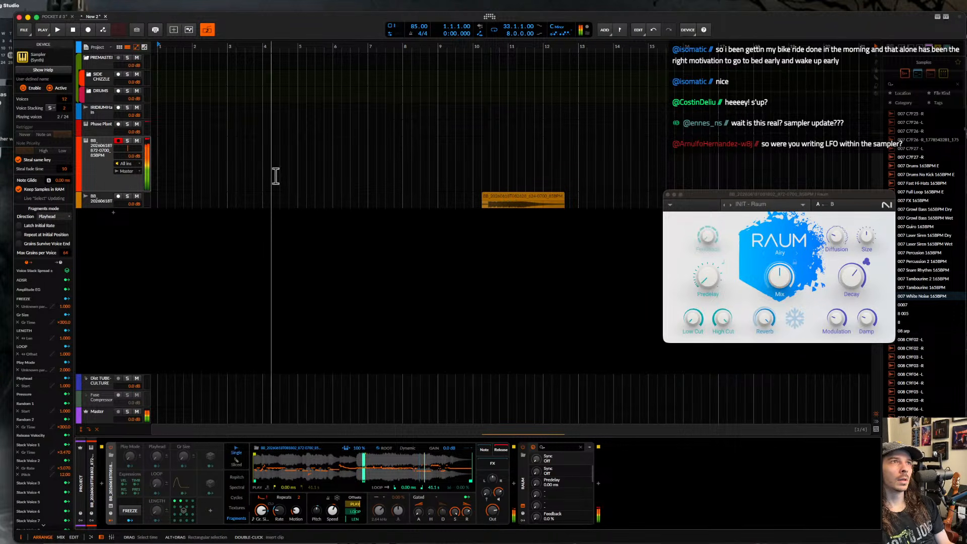
left_click(503, 199)
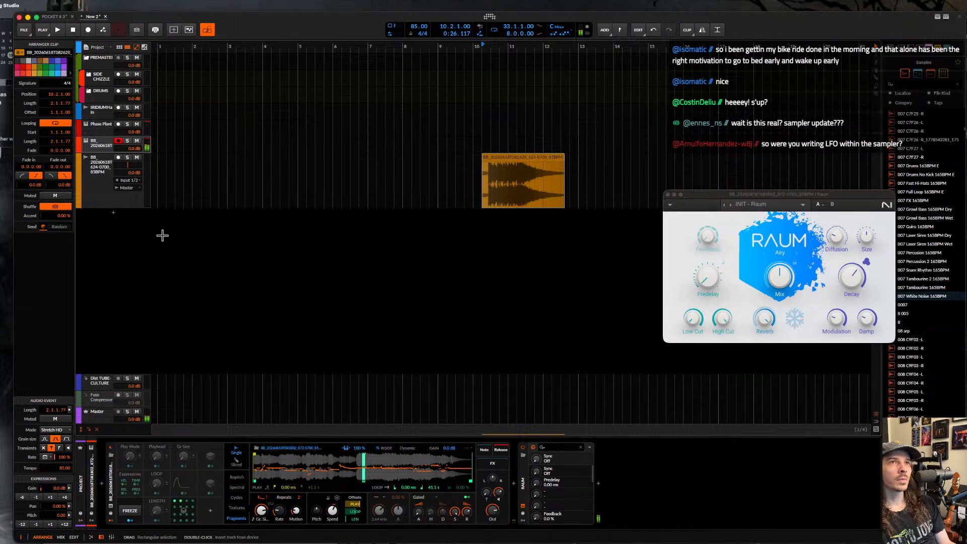
left_click_drag(500, 161, 160, 262)
key("ctrl+z")
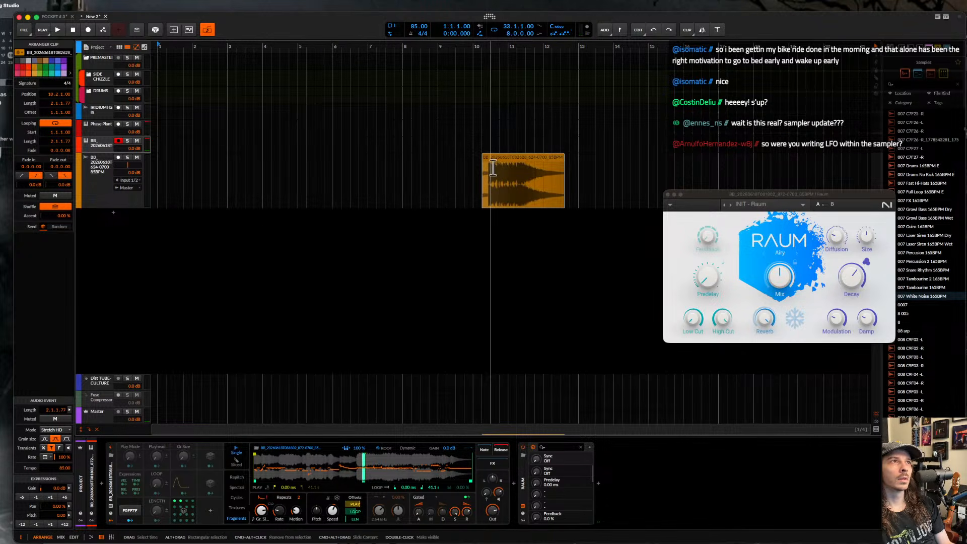
- Load the captured clip into a Sampler on a new instrument track and enable dynamic root key analysis
left_click(114, 212)
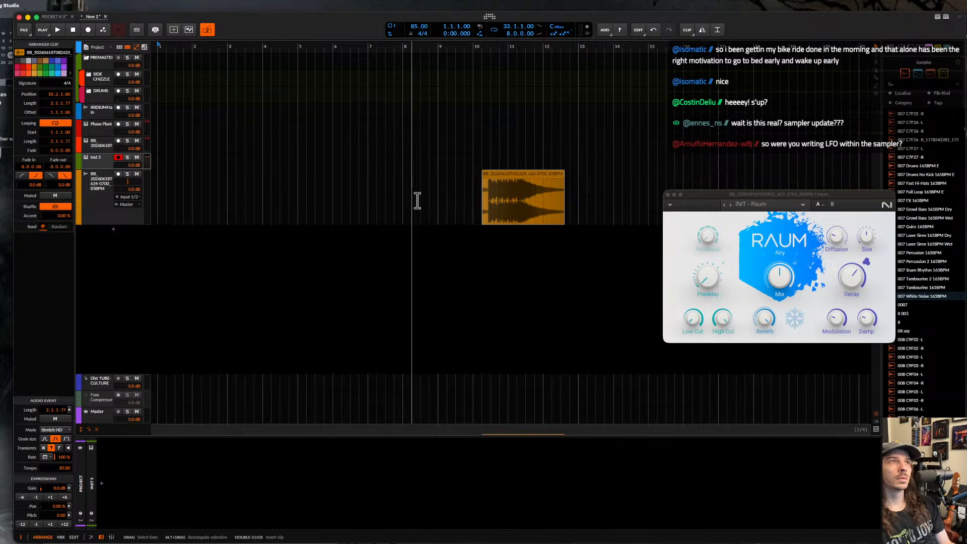
mouse_move(508, 182)
left_mouse_down()
mouse_move(261, 471)
mouse_move(258, 455)
mouse_move(270, 455)
left_mouse_up()
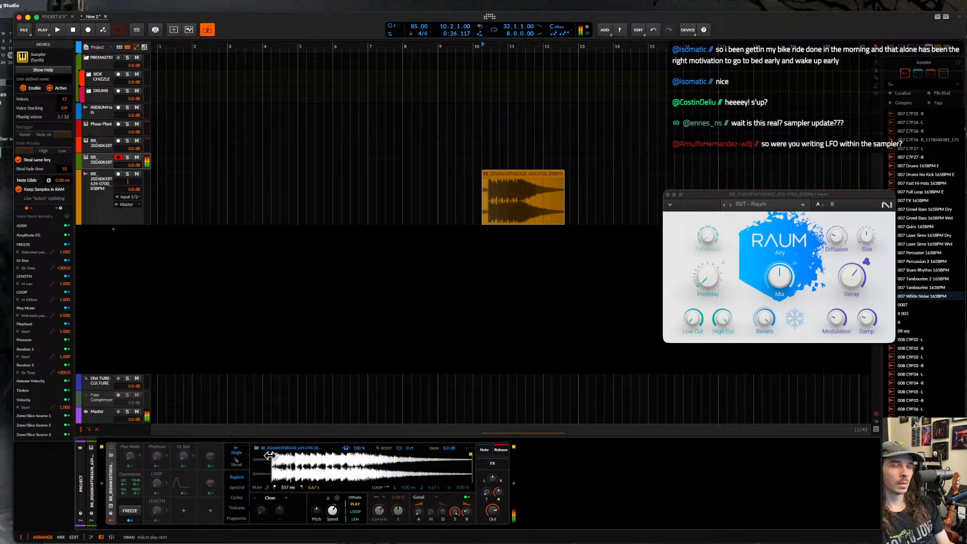
left_click(378, 449)
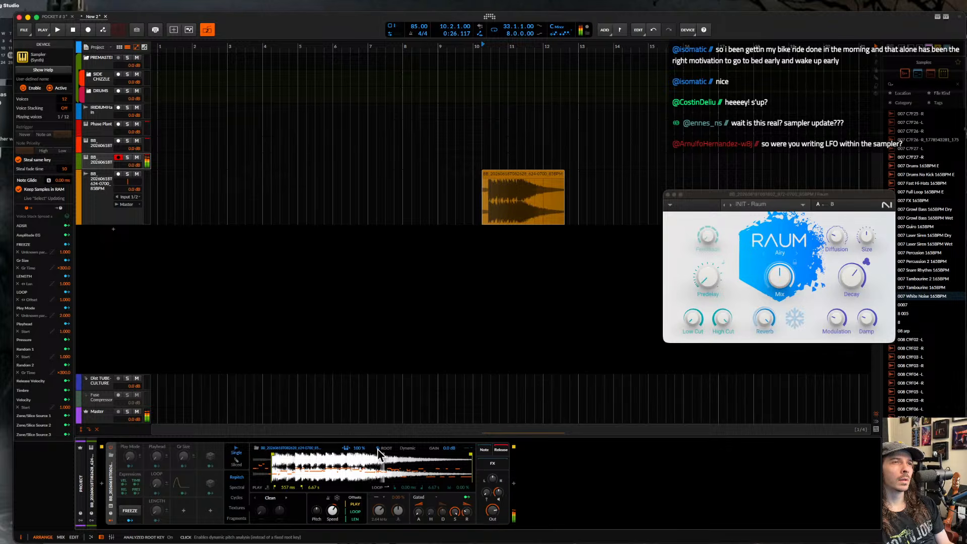
- Enable looping for the newly loaded sample in the Sampler
scroll(343, 459, "up", 5)
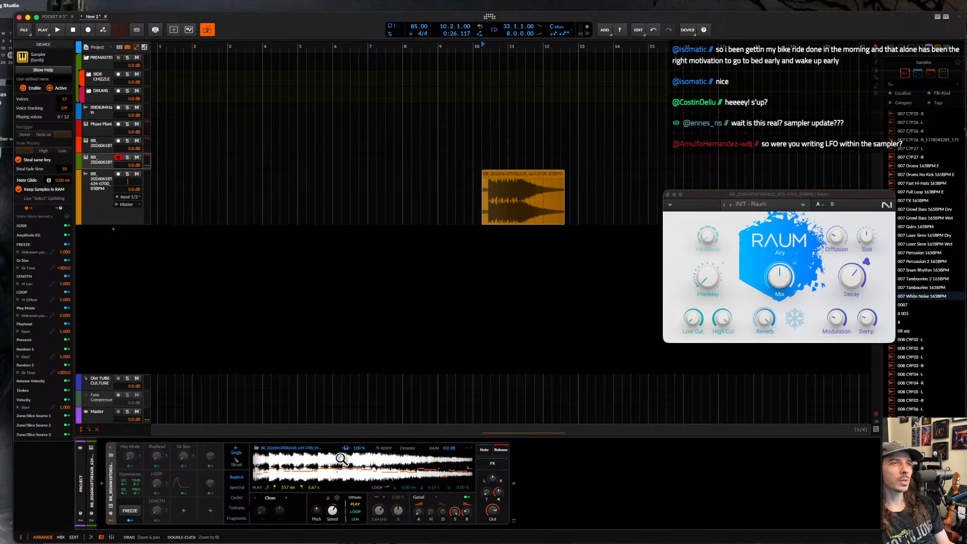
scroll(372, 467, "down", 3)
scroll(373, 467, "down", 3)
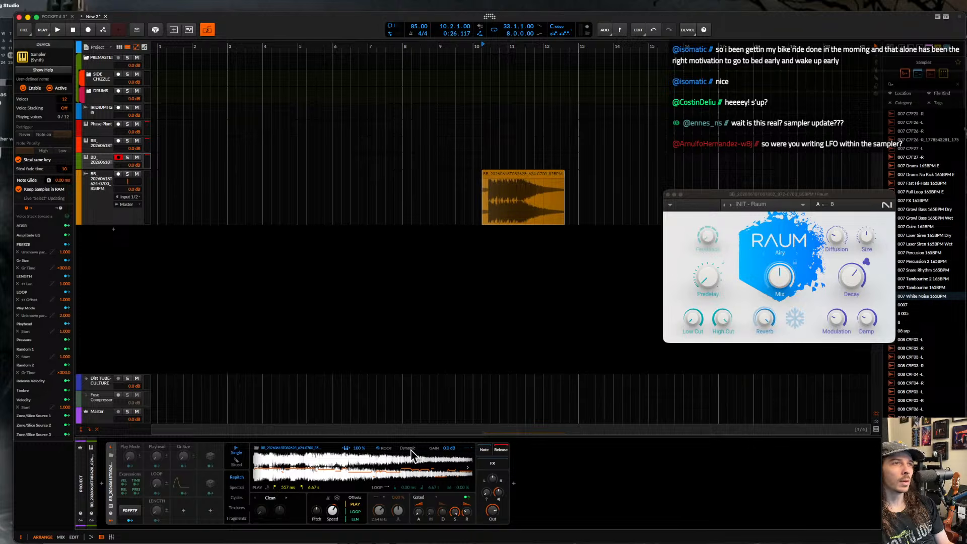
scroll(367, 463, "down", 5)
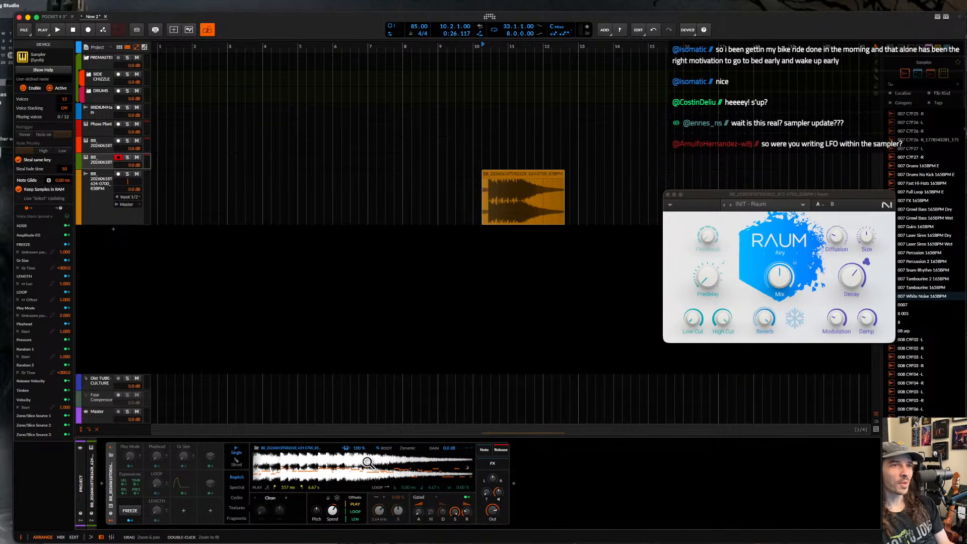
scroll(367, 462, "down", 3)
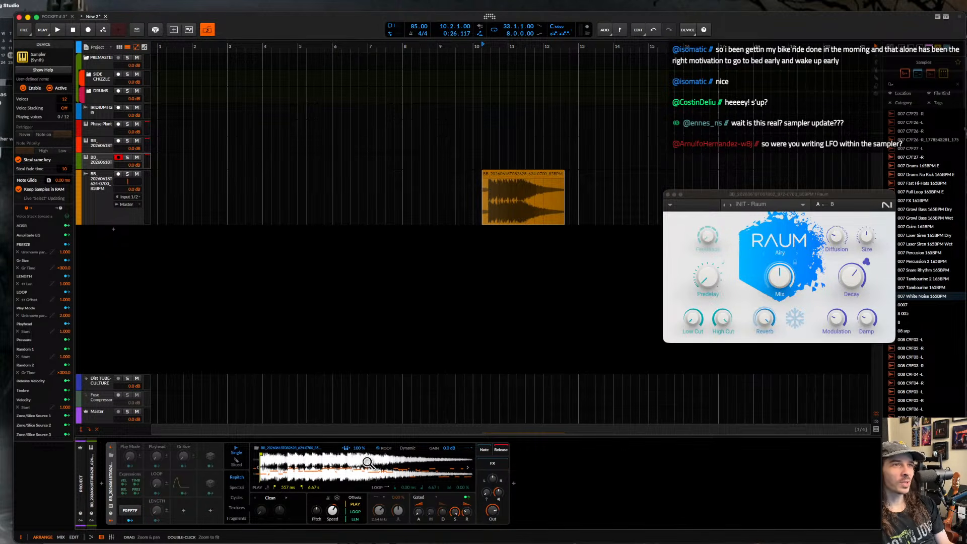
left_click(389, 488)
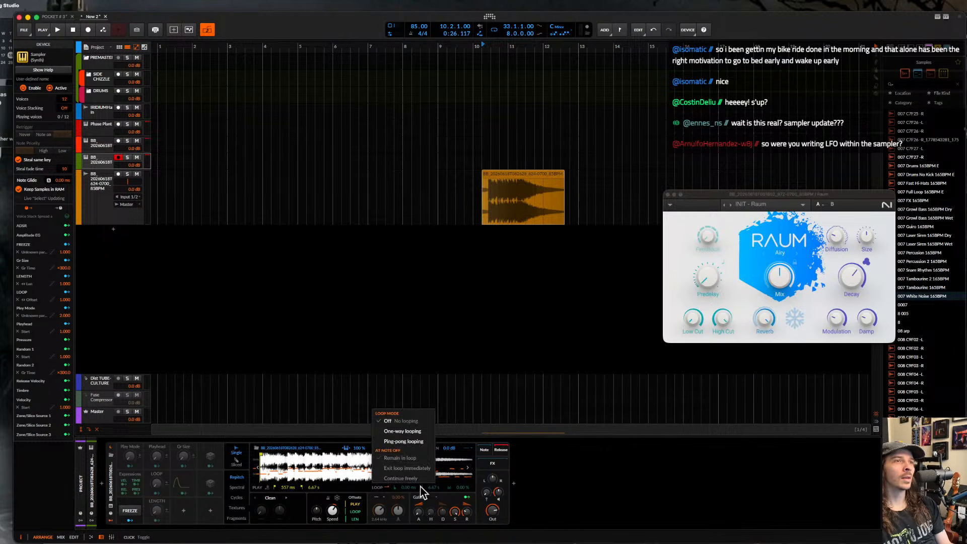
left_click(407, 436)
- Shorten the sample's loop length and set the loop offset to 49.4 %
mouse_move(353, 519)
left_mouse_down()
mouse_move(347, 488)
mouse_move(350, 522)
left_mouse_up()
scroll(356, 477, "up", 10)
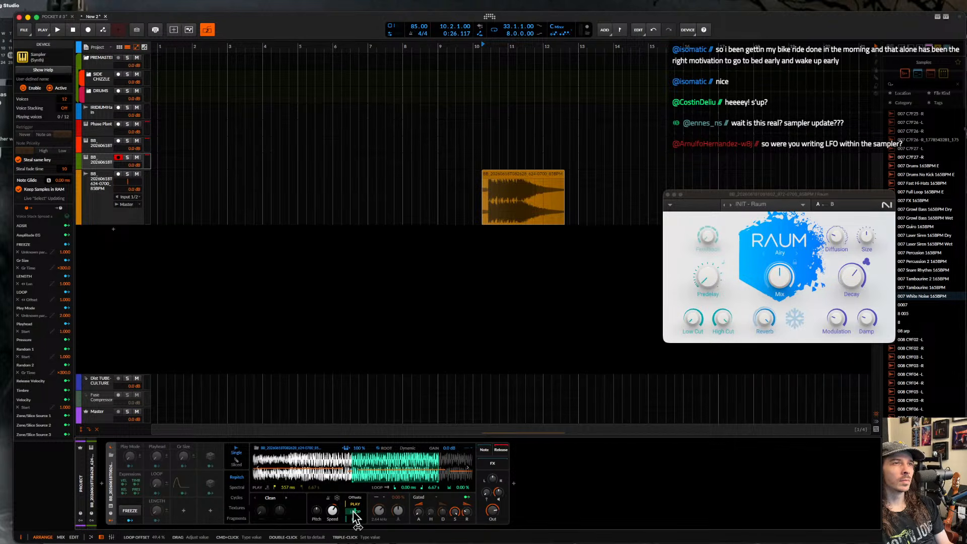
left_click_drag(356, 515, 356, 513)
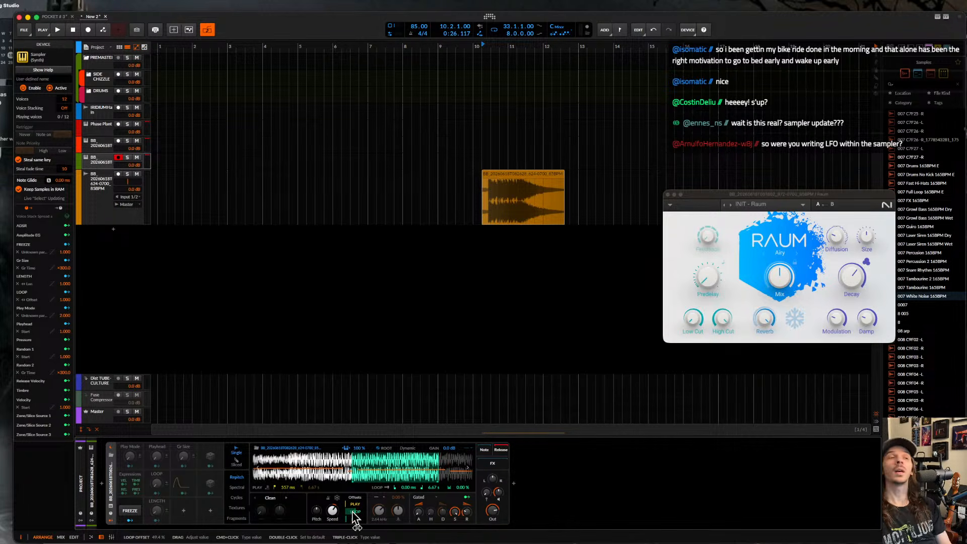
scroll(378, 461, "down", 2)
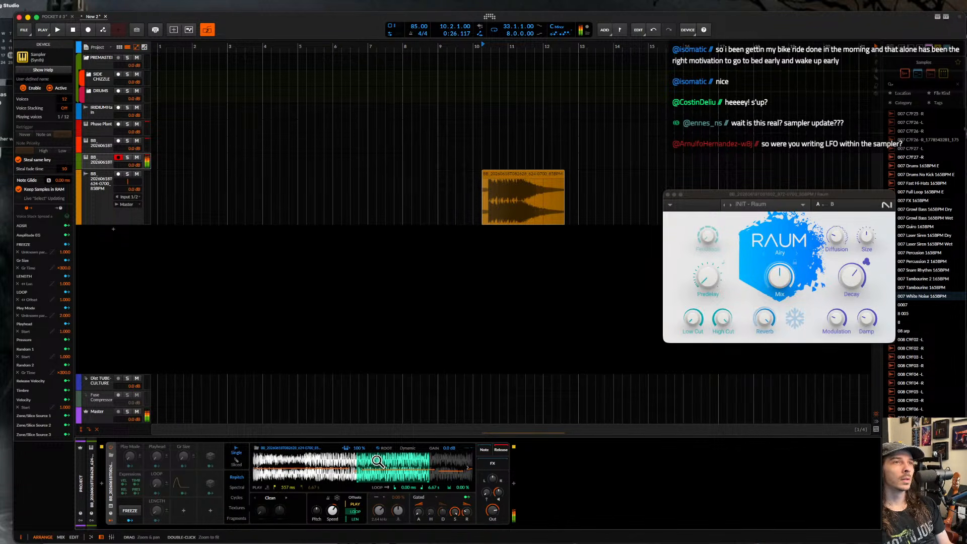
scroll(355, 474, "down", 3)
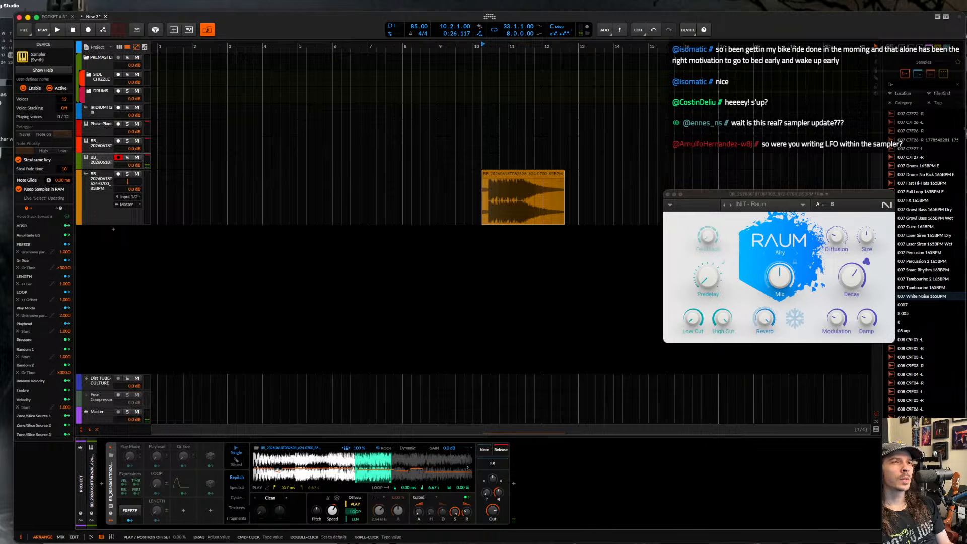
- Raise the play position offset to about 40.5 % so playback starts close to the loop start
left_click_drag(355, 505, 355, 497)
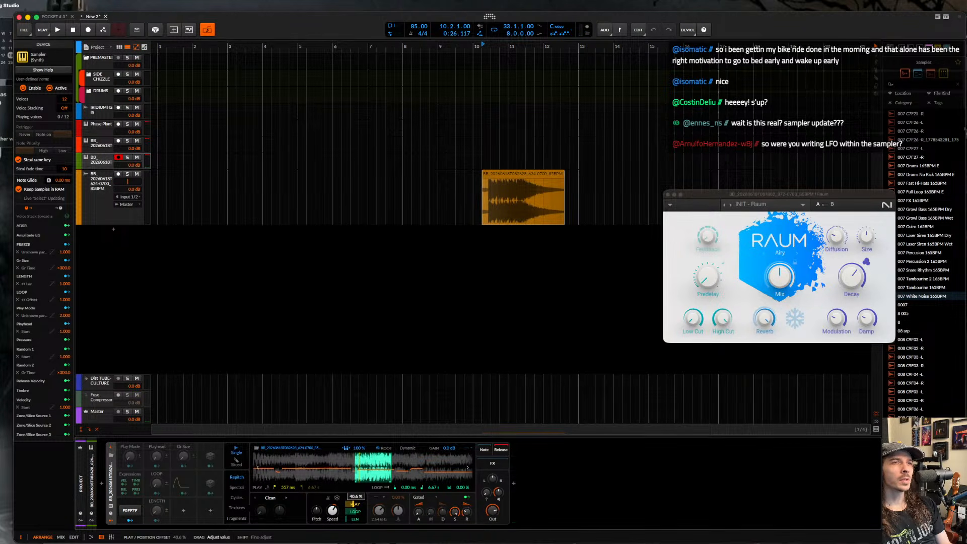
scroll(373, 471, "up", 3)
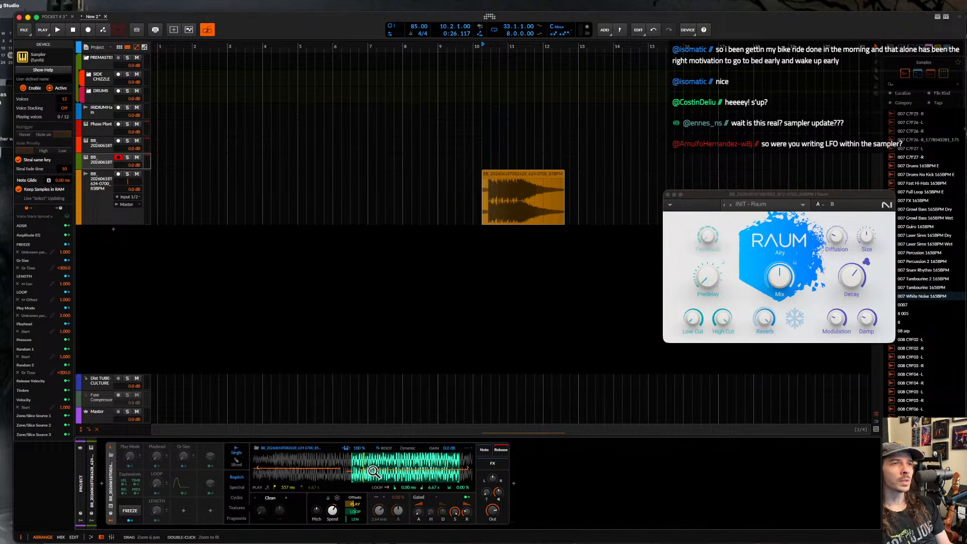
left_click_drag(355, 504, 355, 503)
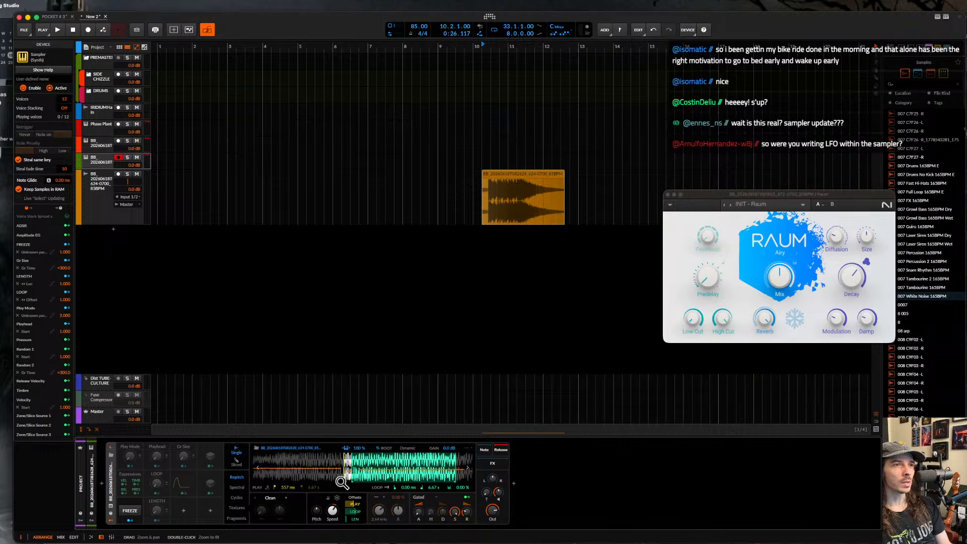
left_click_drag(354, 505, 354, 504)
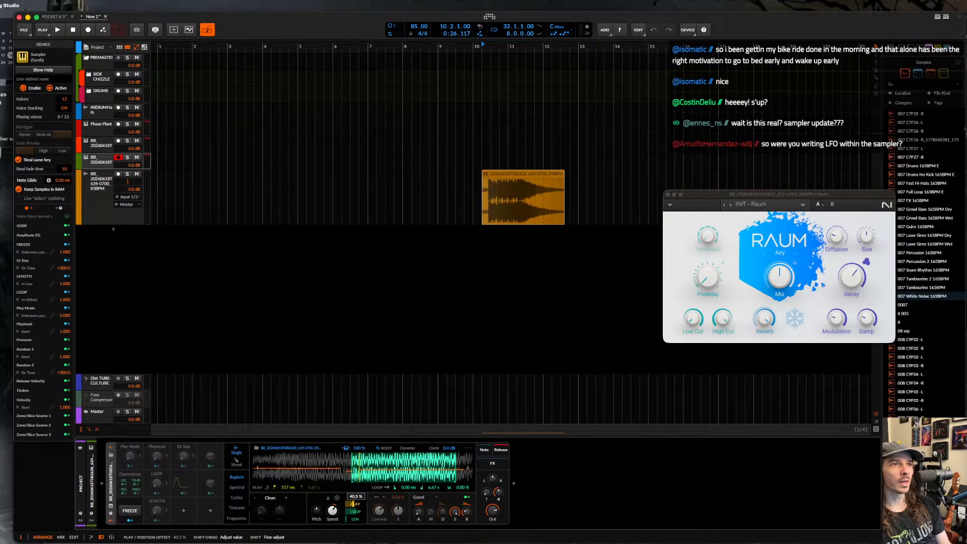
- Fine-tune the Sampler's offsets so the loop sits earlier in the sample, and raise the loop crossfade to 24.5 %
left_click_drag(355, 504, 354, 504)
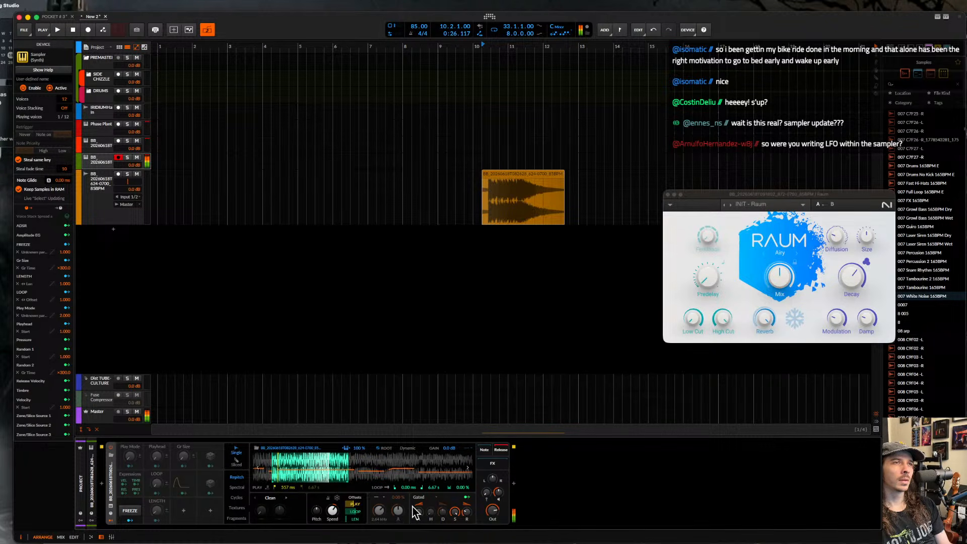
left_click_drag(463, 488, 463, 492)
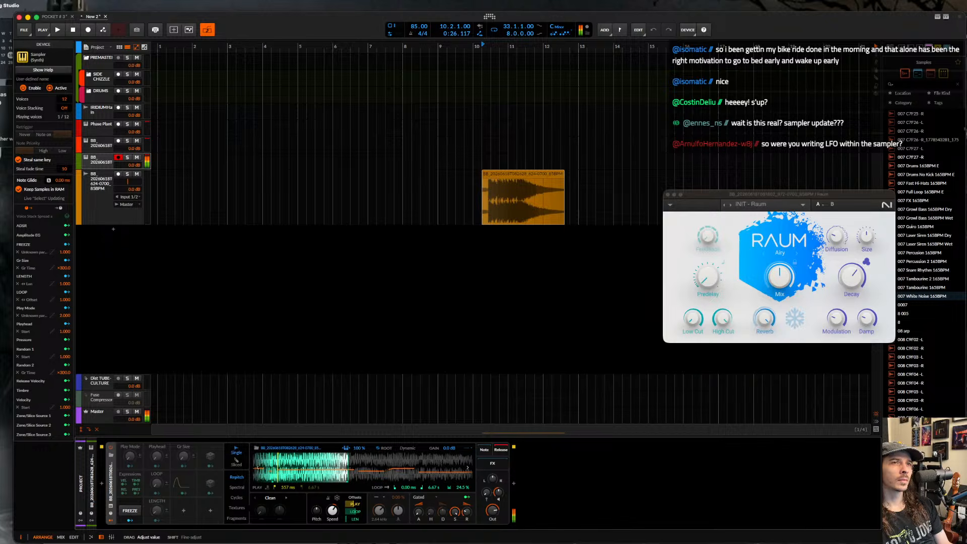
- Try Spectral playback with the Reharm option, then Textures playback with adjusted playhead motion and grain size
left_click(243, 486)
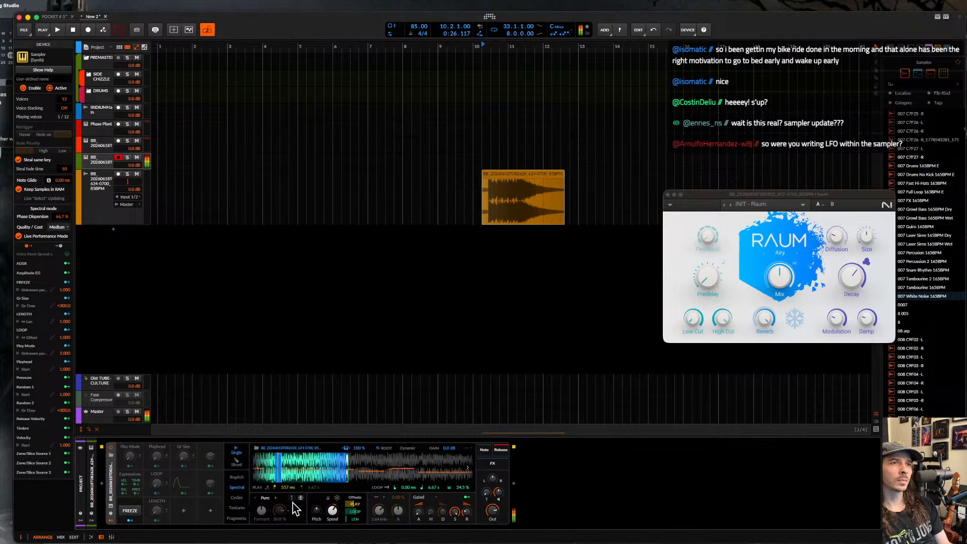
left_click(255, 499)
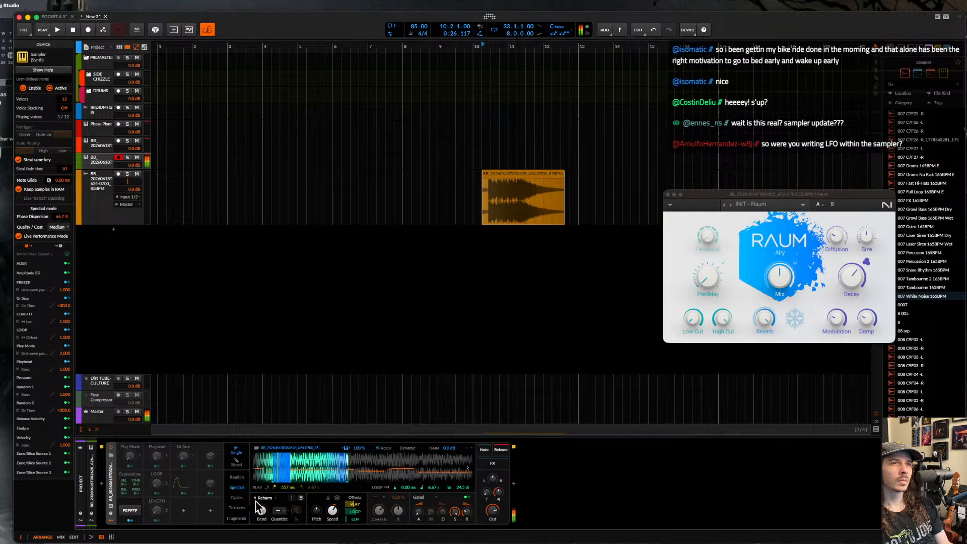
left_click(237, 508)
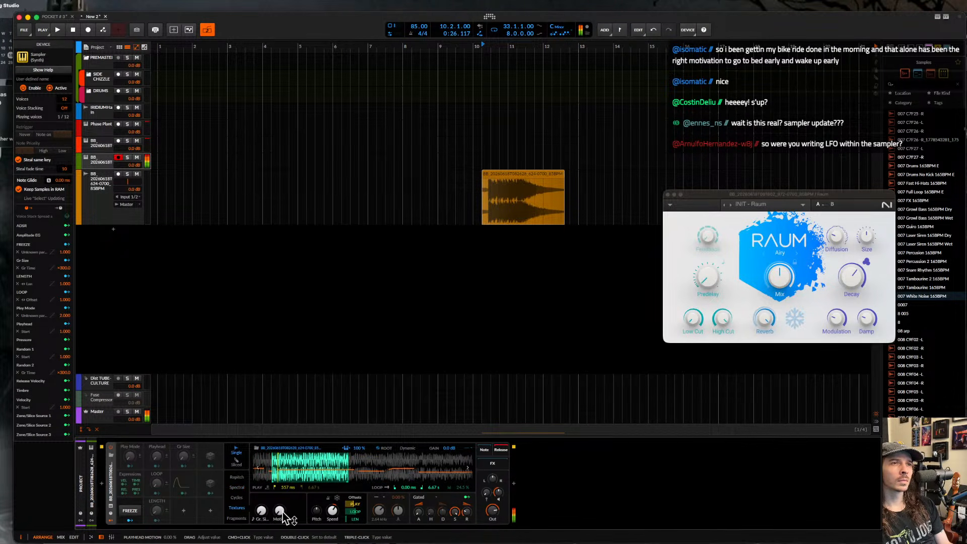
left_click_drag(280, 511, 261, 504)
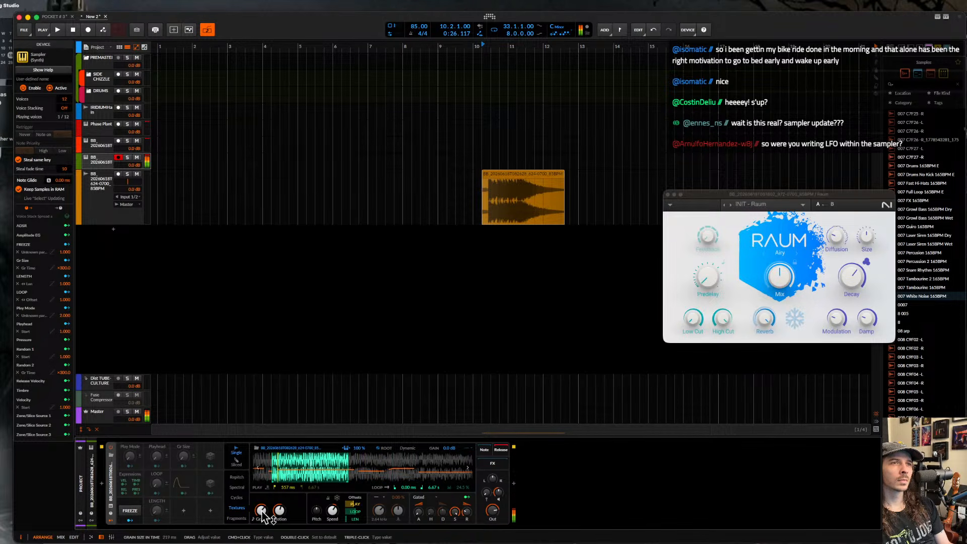
- Switch the Sampler to Fragments mode and adjust motion, density, grain size to about 524 ms, speed to about 39 %, and pitch
left_click(236, 518)
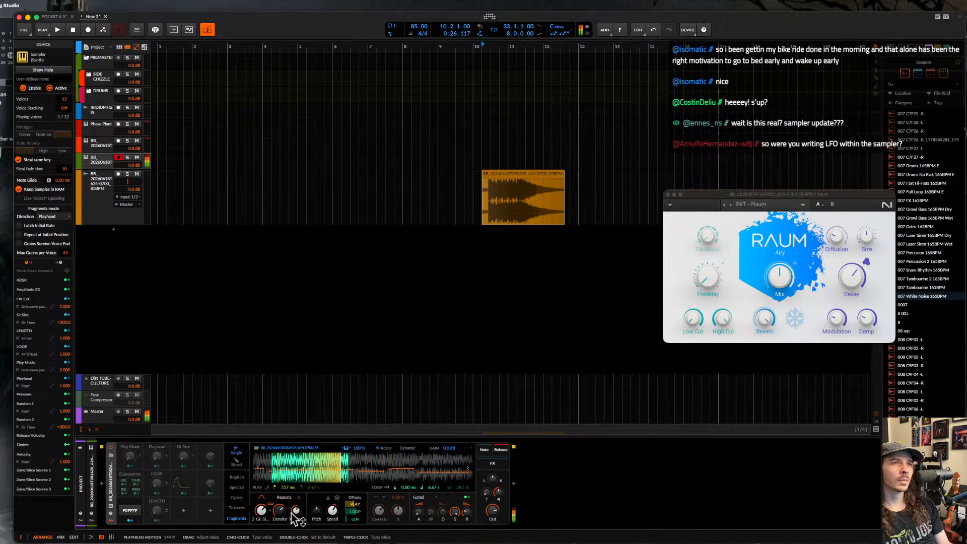
left_click_drag(300, 512, 281, 526)
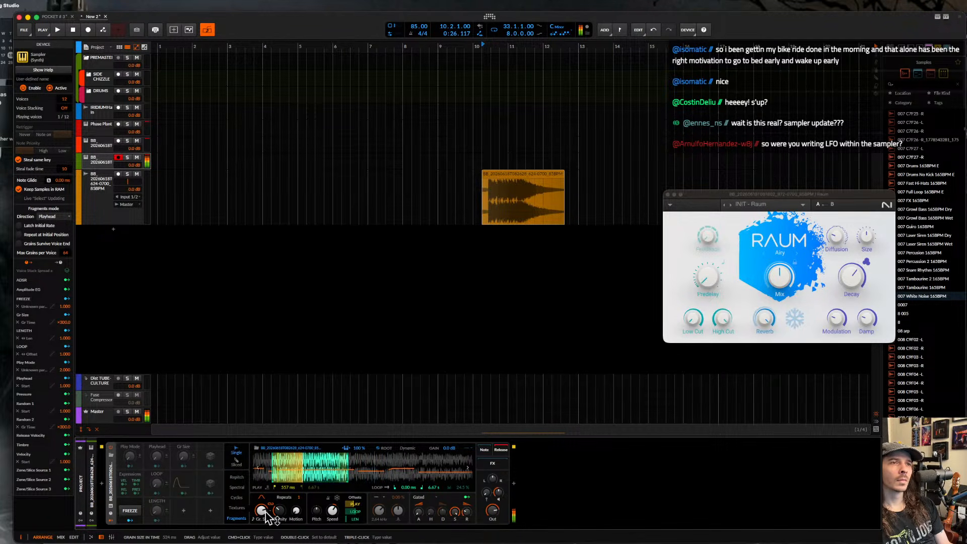
left_click_drag(279, 511, 261, 488)
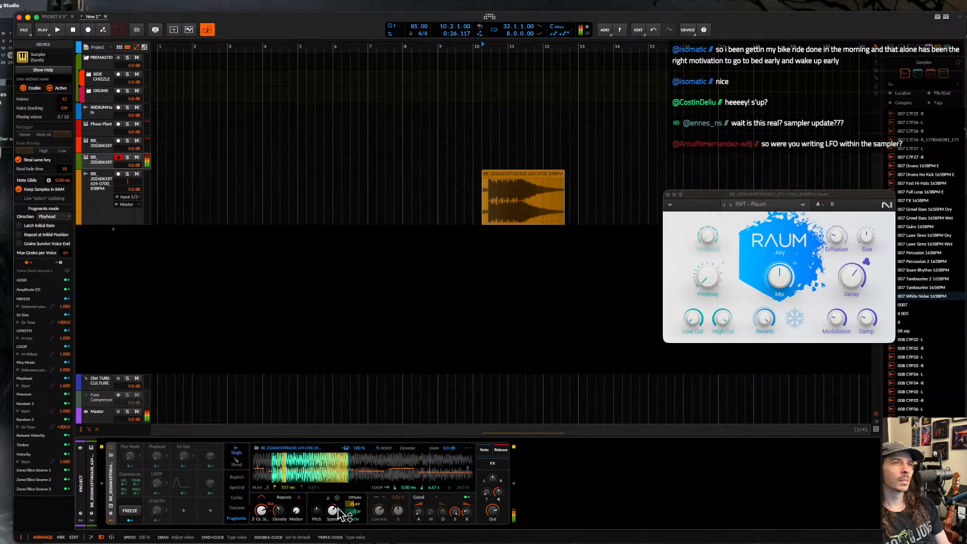
left_click_drag(332, 510, 332, 525)
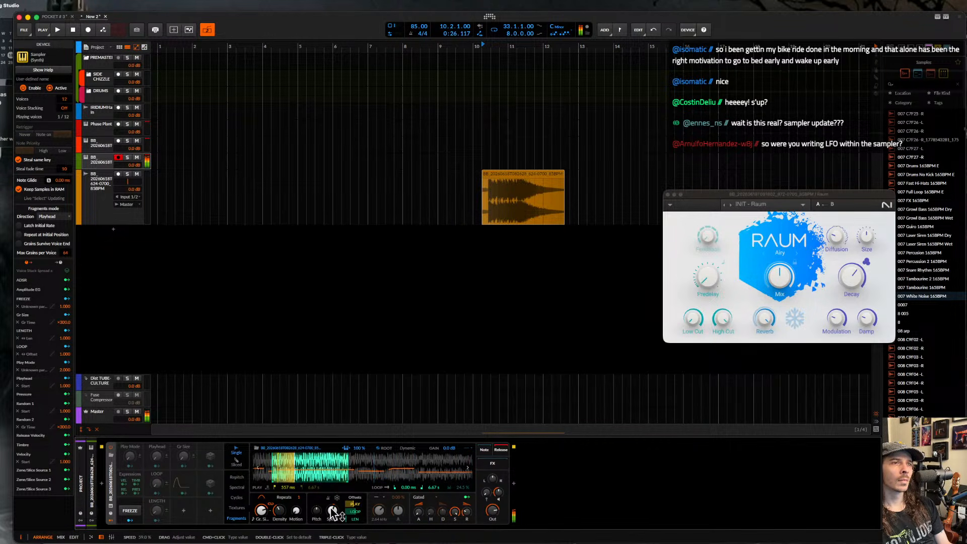
left_click_drag(316, 510, 318, 515)
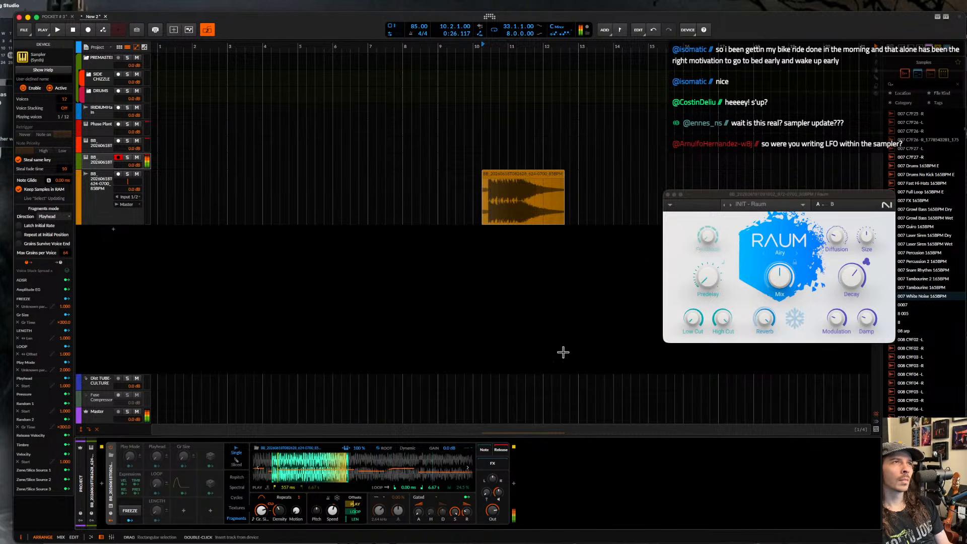
- Insert the Raum reverb plug-in after the Sampler on this track
left_click(514, 484)
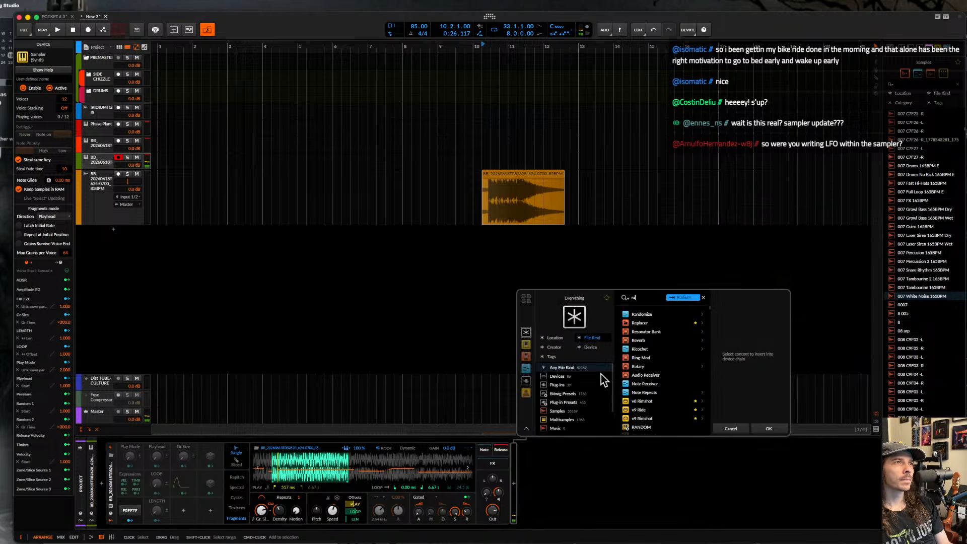
left_click(638, 349)
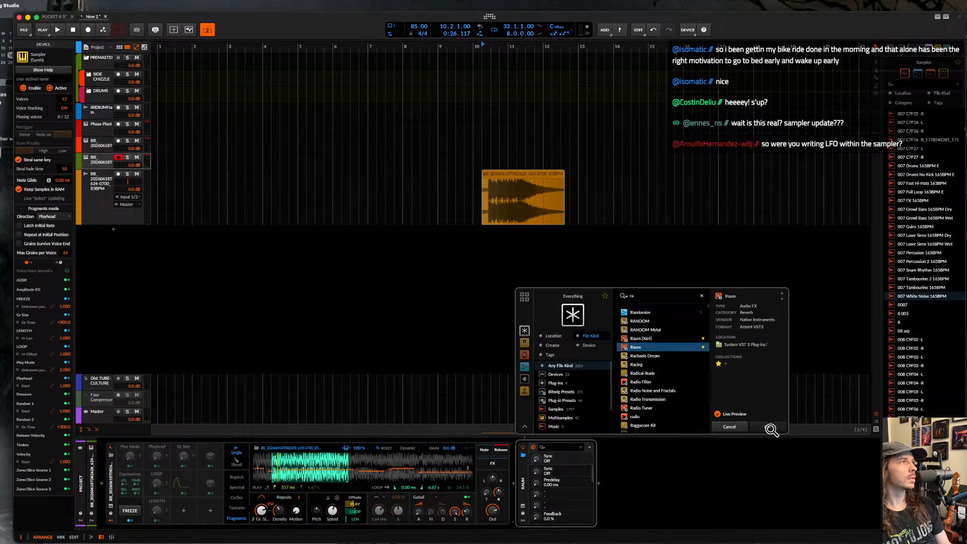
left_click(769, 429)
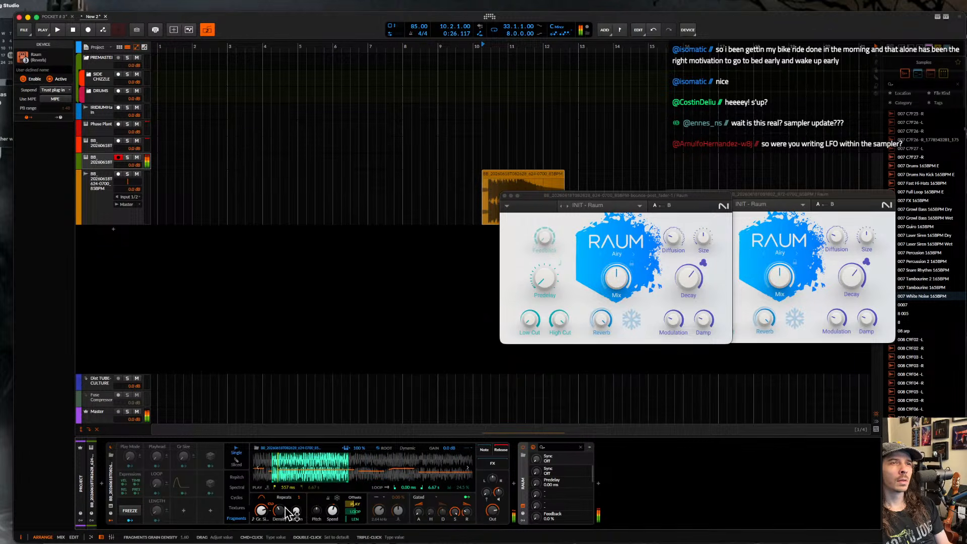
- Freeze the Sampler's playhead, set its position to 46.1 %, and adjust the grain size and grain envelope
left_click(338, 499)
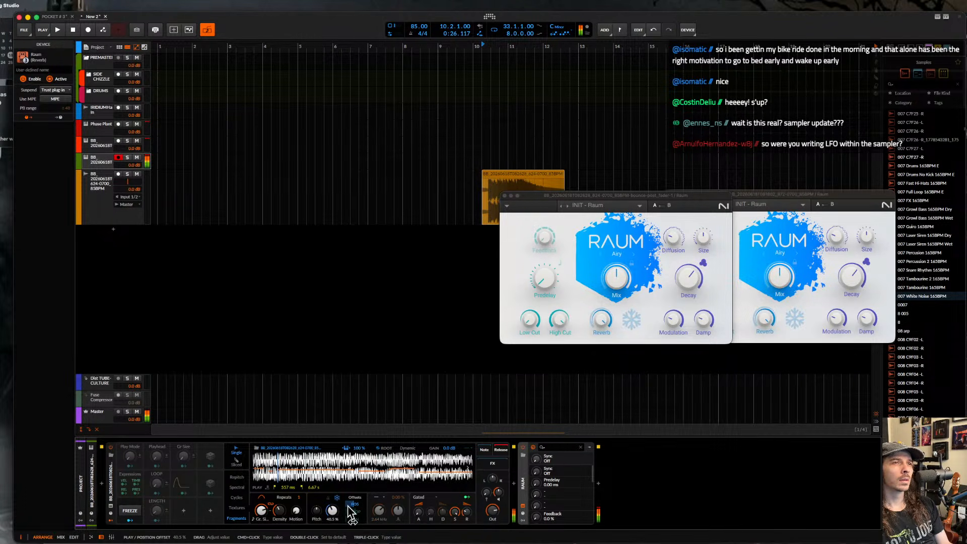
mouse_move(341, 514)
left_mouse_down()
mouse_move(363, 519)
mouse_move(355, 504)
left_mouse_up()
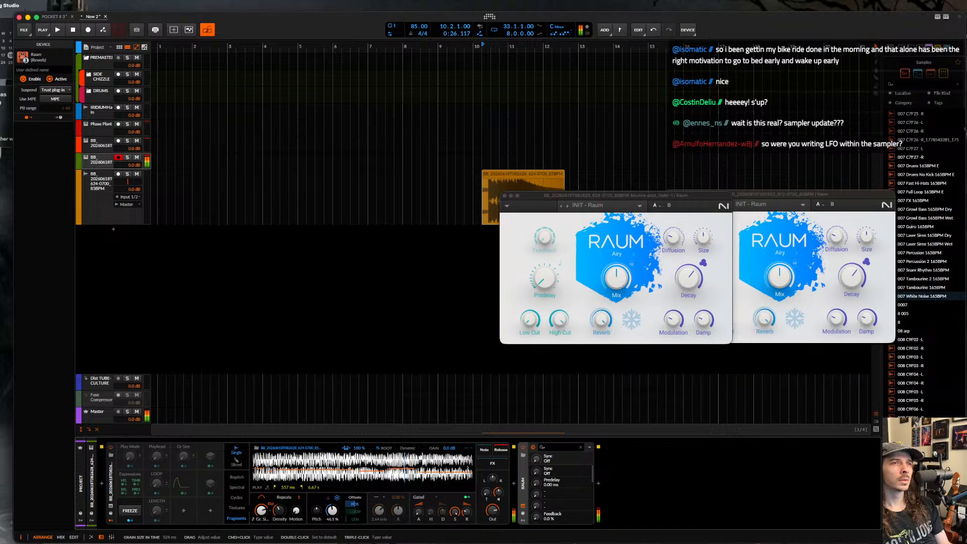
left_click_drag(261, 510, 262, 499)
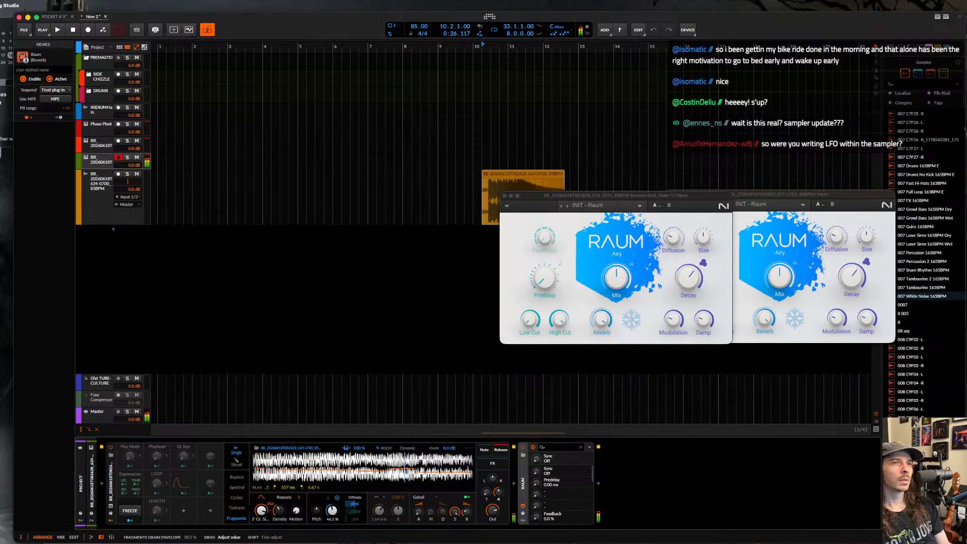
left_click_drag(262, 498, 261, 500)
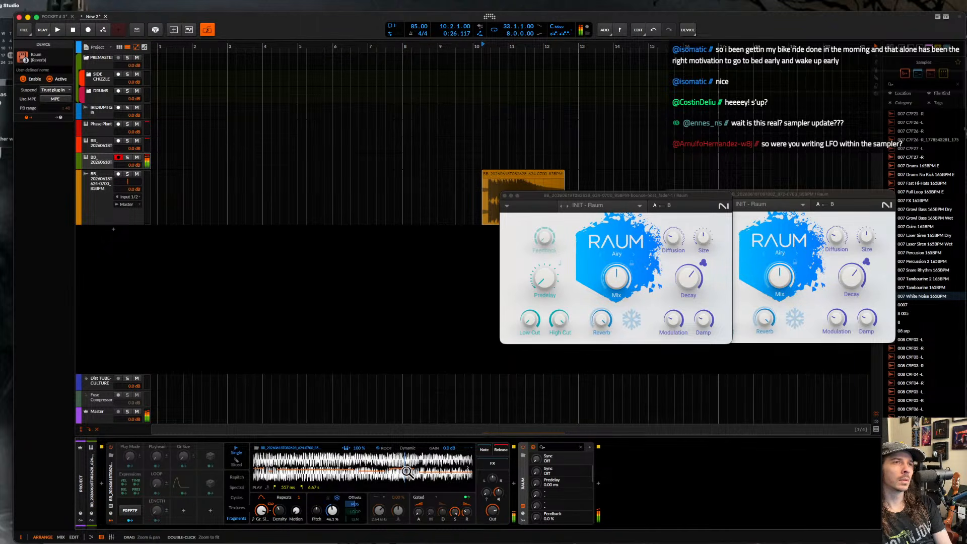
- Bypass the new Raum reverb and switch the Sampler to Spectral mode with the playhead unfrozen
left_click(533, 447)
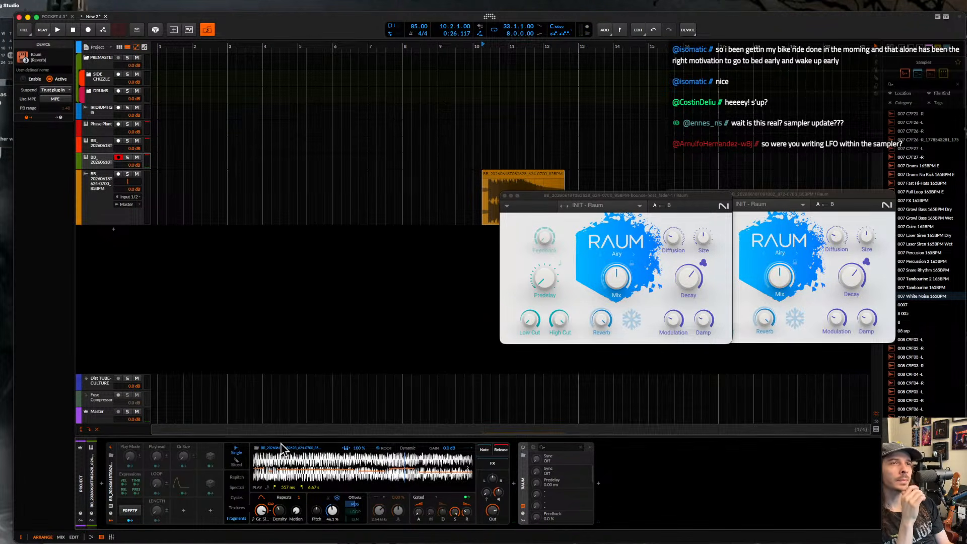
left_click(235, 488)
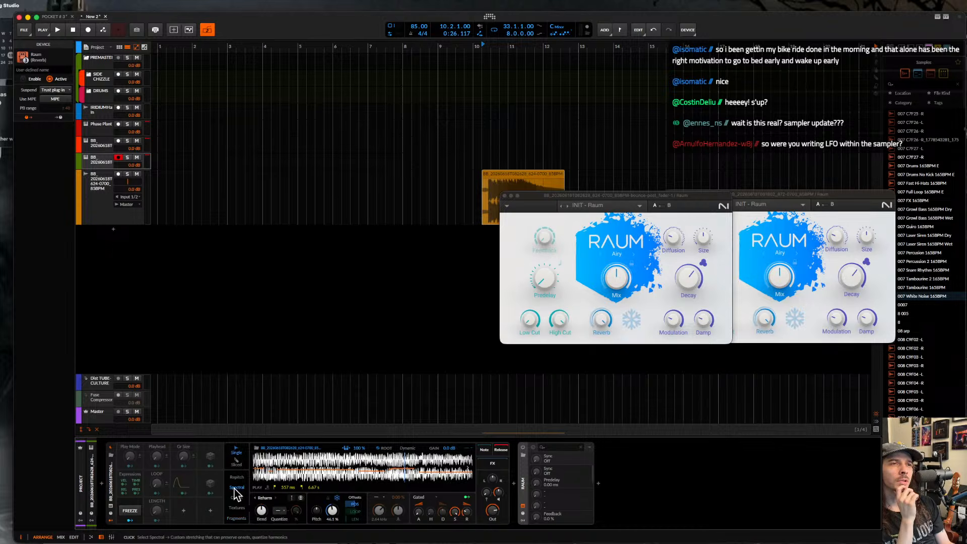
left_click(336, 498)
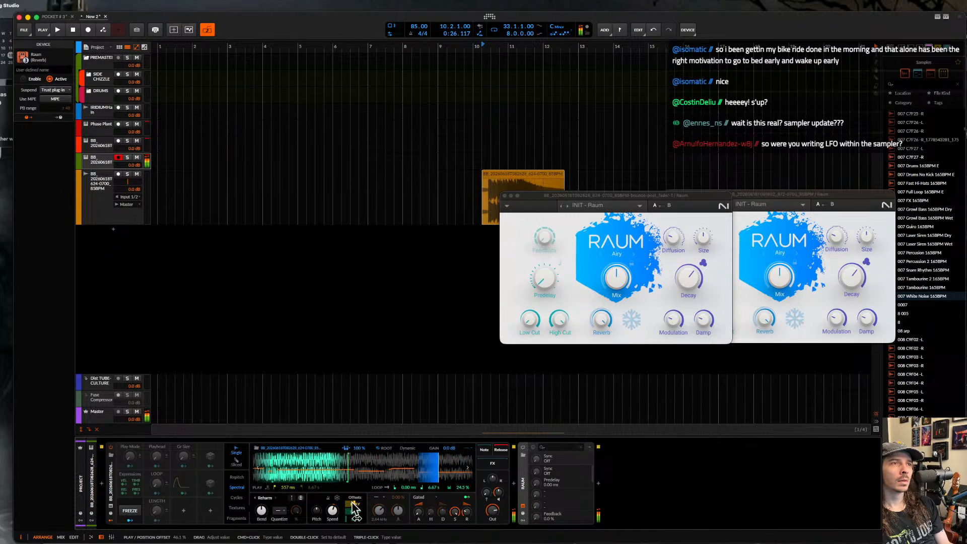
- Try the Spectral harmonic bend downward and upward to about +4.80 st, and reset it to its default
left_click_drag(264, 511, 264, 522)
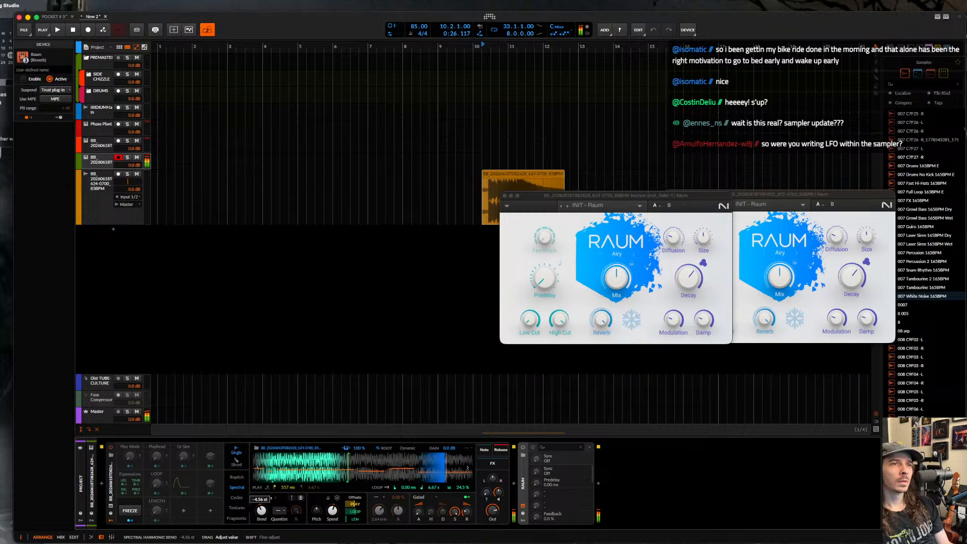
left_click_drag(261, 511, 262, 504)
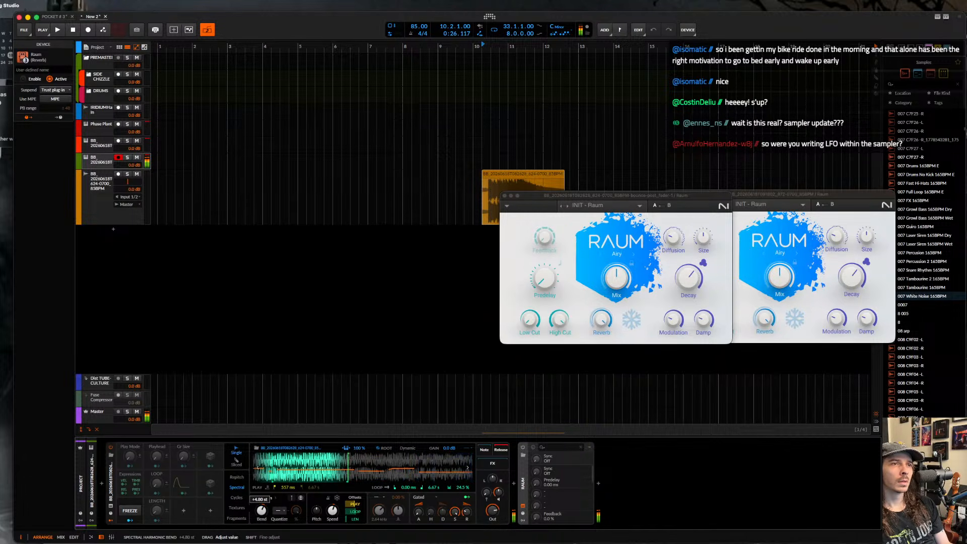
double_click(263, 509)
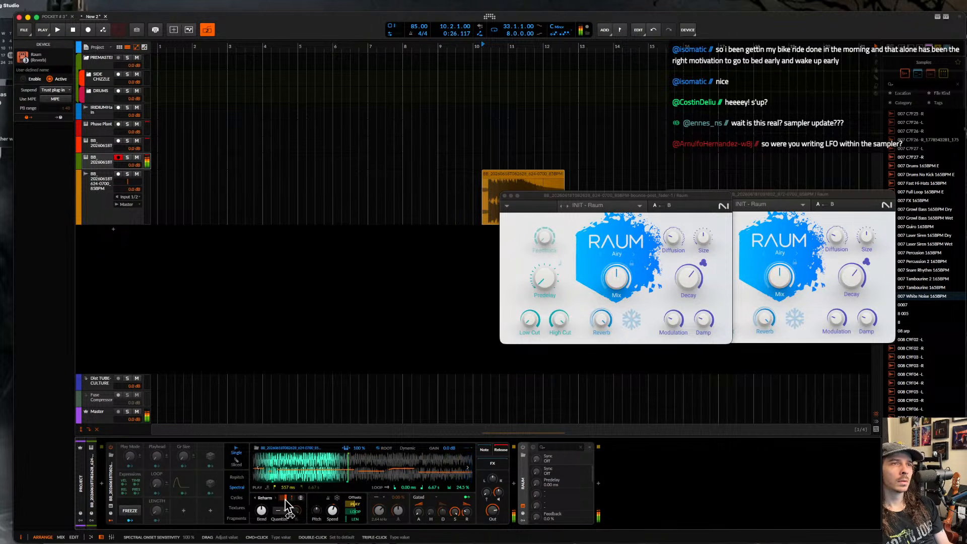
- Adjust the Spectral onset sensitivity and set the harmonic quantization to Global Key
left_click_drag(285, 500, 285, 502)
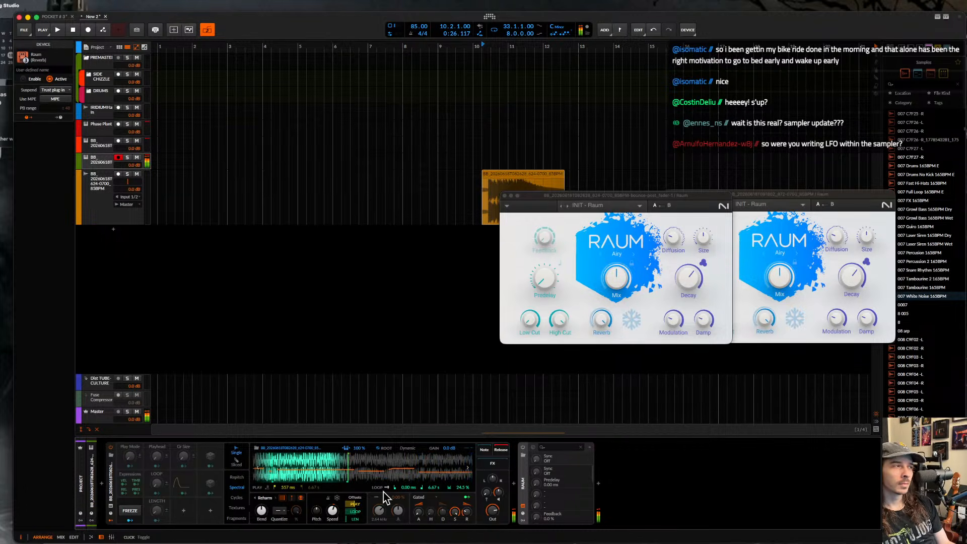
left_click(285, 510)
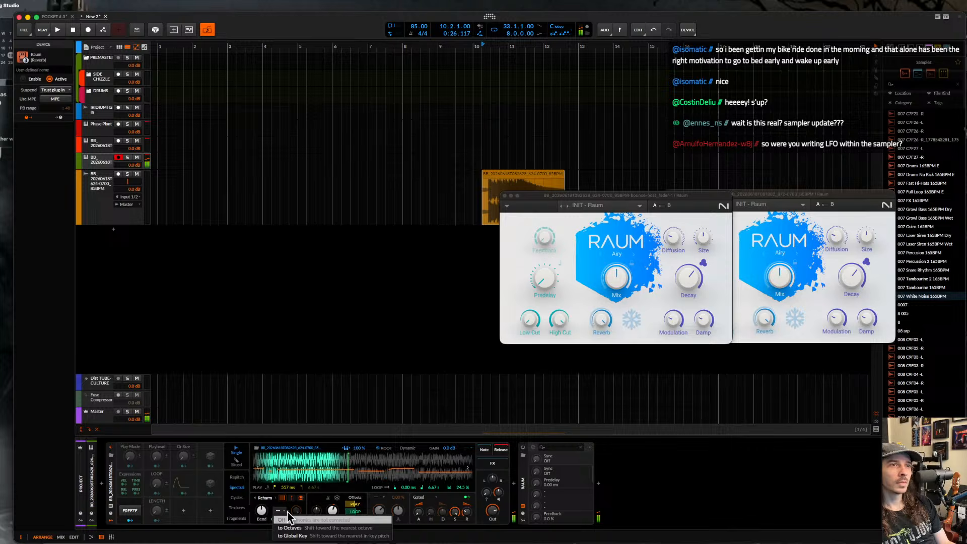
left_click(308, 536)
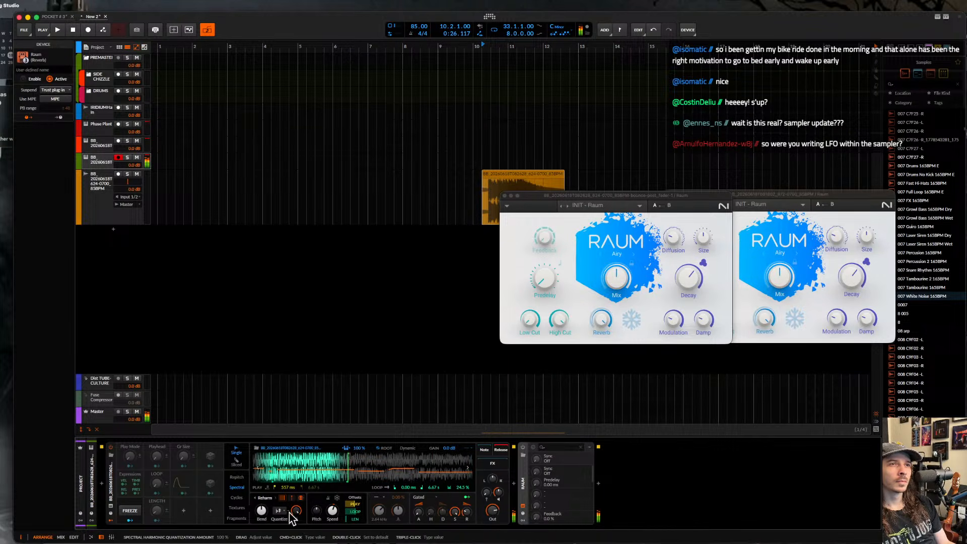
- Lower the Spectral harmonic bend and switch the Sampler from single-sample to Sliced playback
left_click_drag(263, 512, 262, 537)
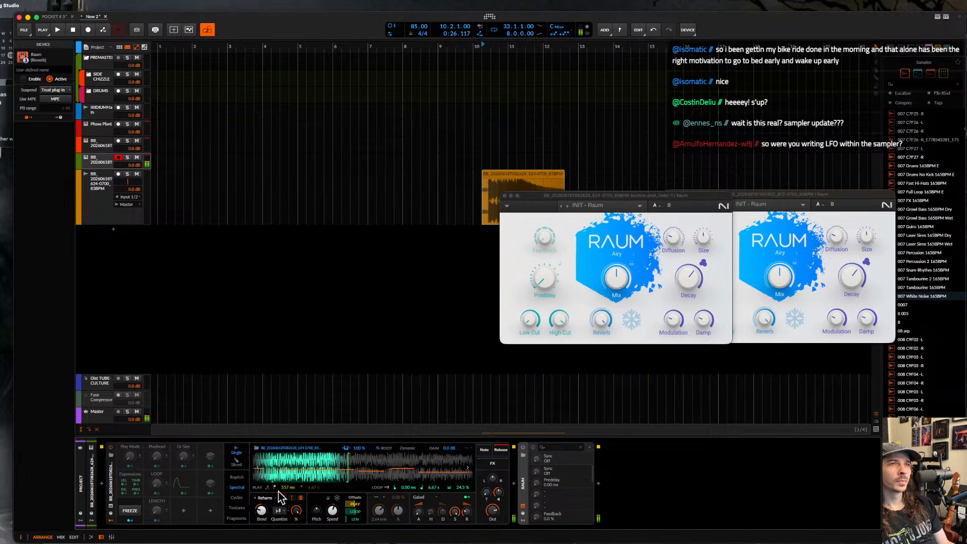
left_click(238, 464)
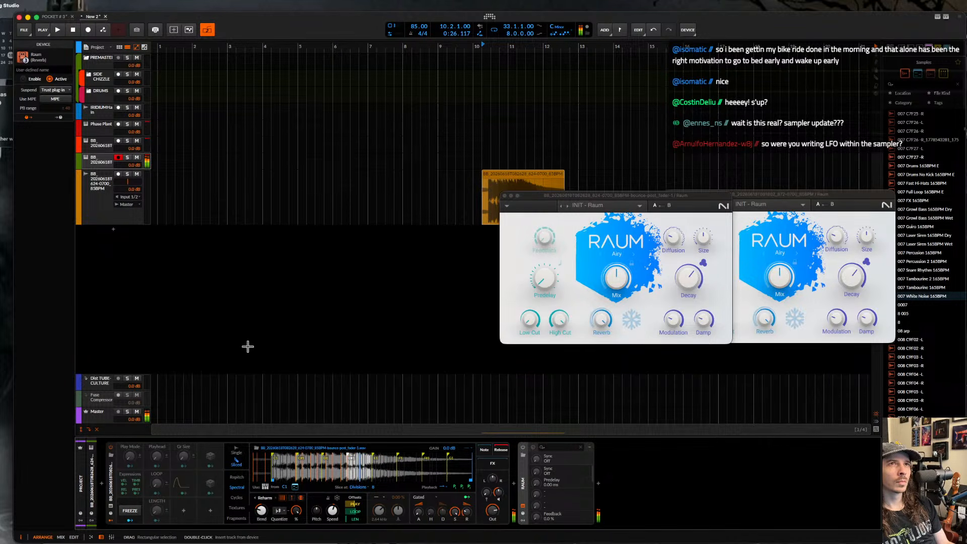
- On the earlier red Sampler track, lower the play position offset so the Fragments playback starts before the loop
left_click(113, 148)
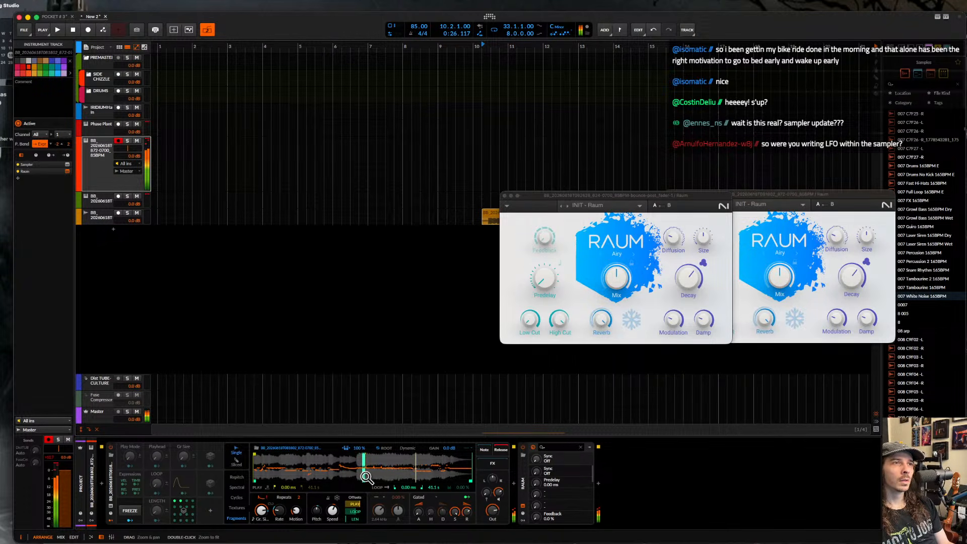
scroll(366, 477, "up", 2)
scroll(367, 477, "up", 3)
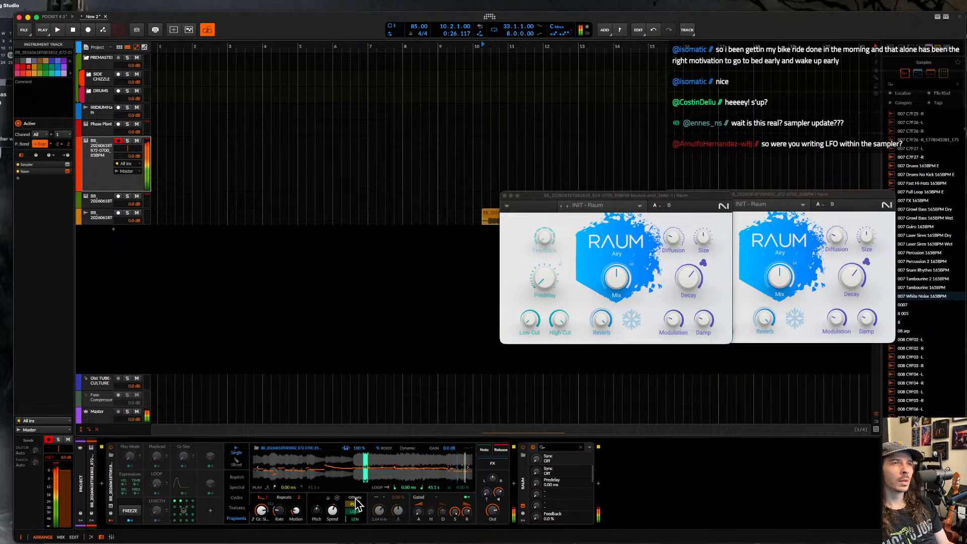
left_click_drag(358, 505, 359, 516)
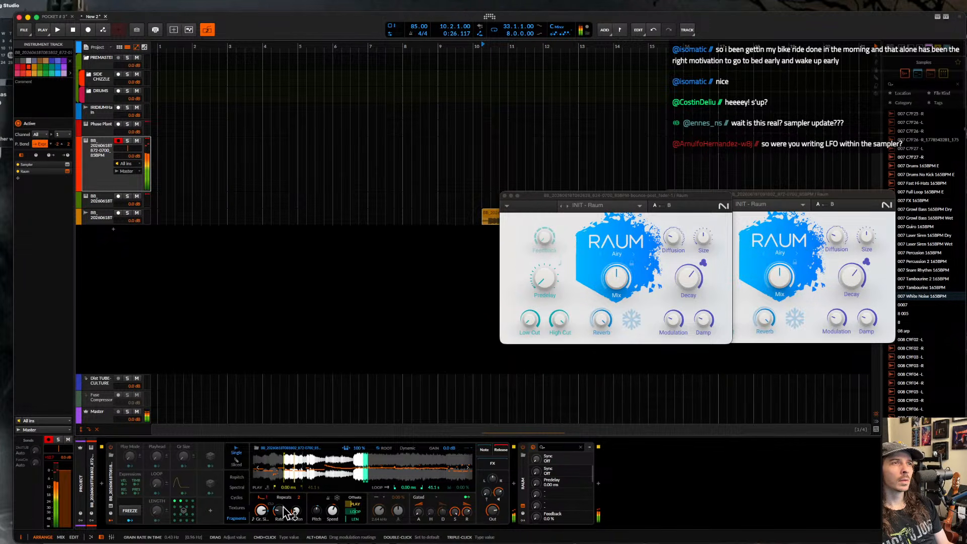
- Close both Raum windows and open the Phase Plant track's plug-in window with its preset browser
left_click(505, 195)
left_click(667, 195)
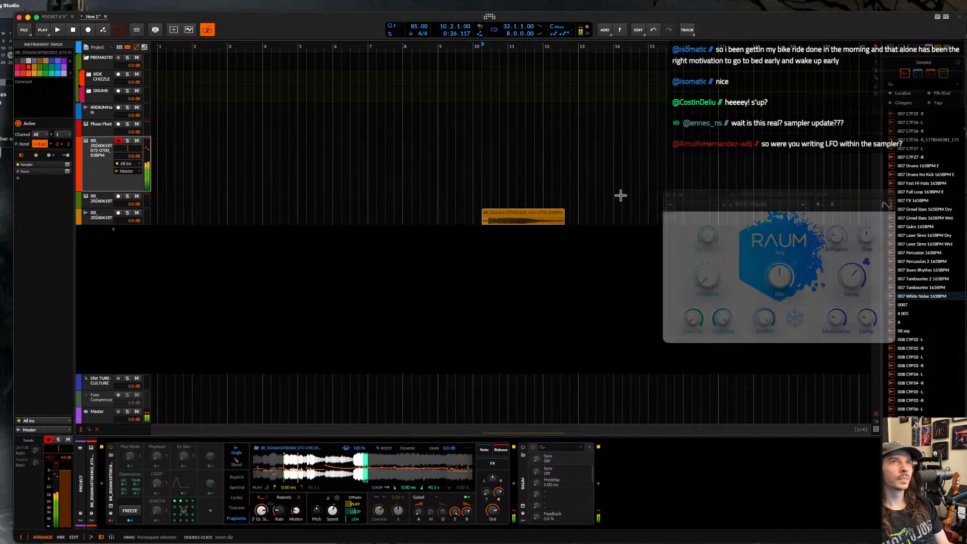
left_click(90, 122)
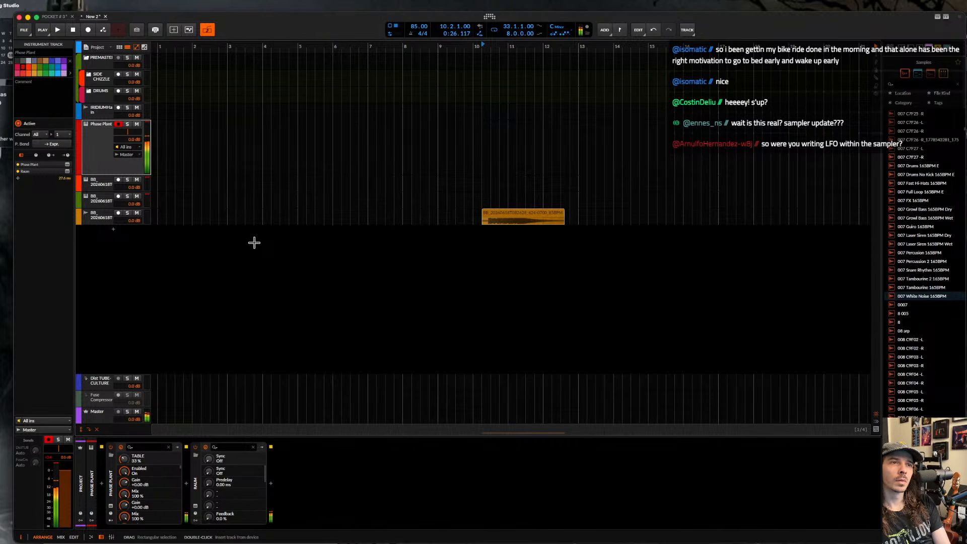
left_click(110, 506)
left_click(389, 45)
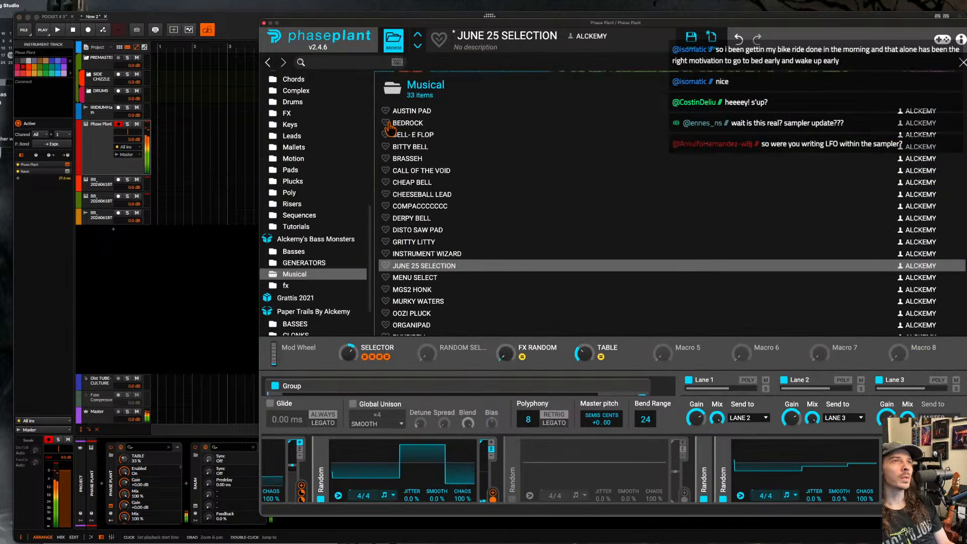
- Load the INSTRUMENT WIZARD preset in Phase Plant and raise its SELCTOR macro to about 34%
double_click(447, 254)
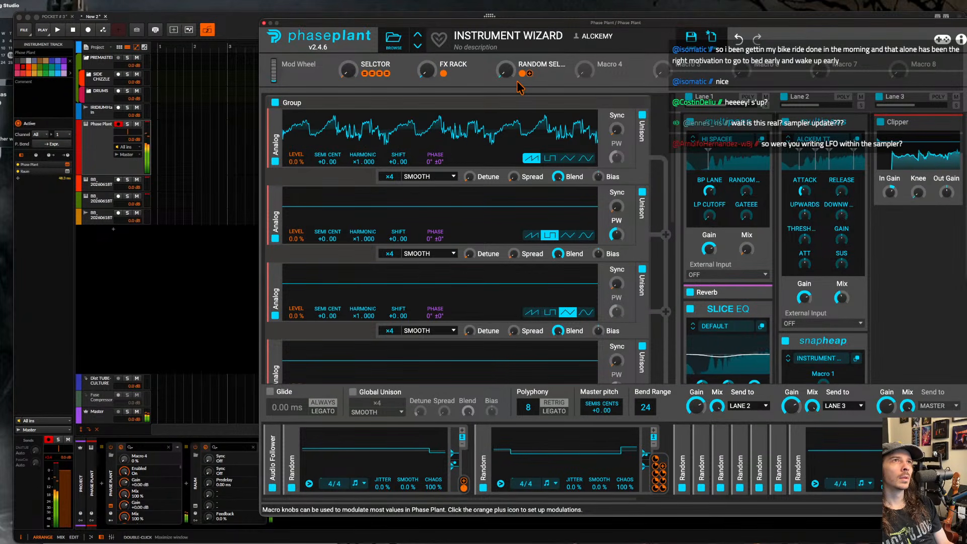
left_click_drag(348, 70, 349, 63)
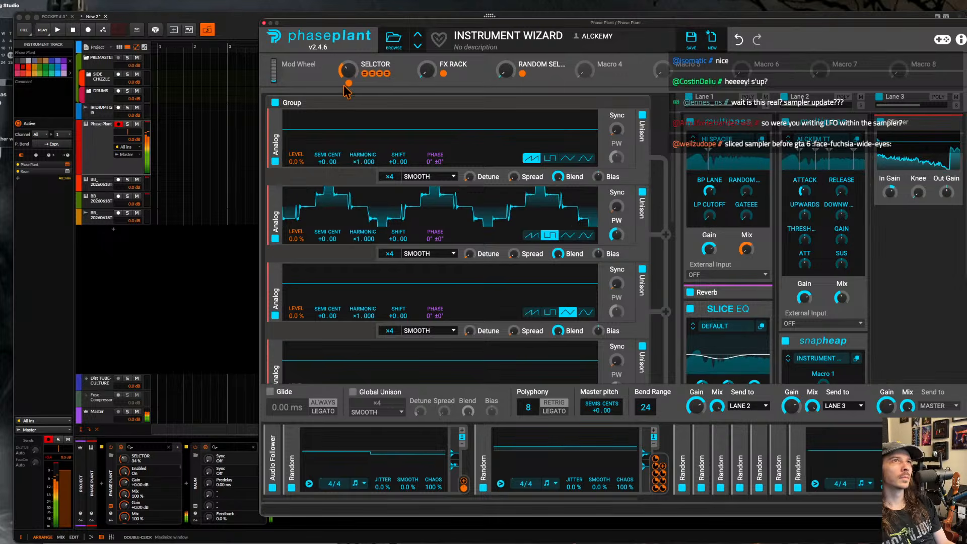
double_click(349, 86)
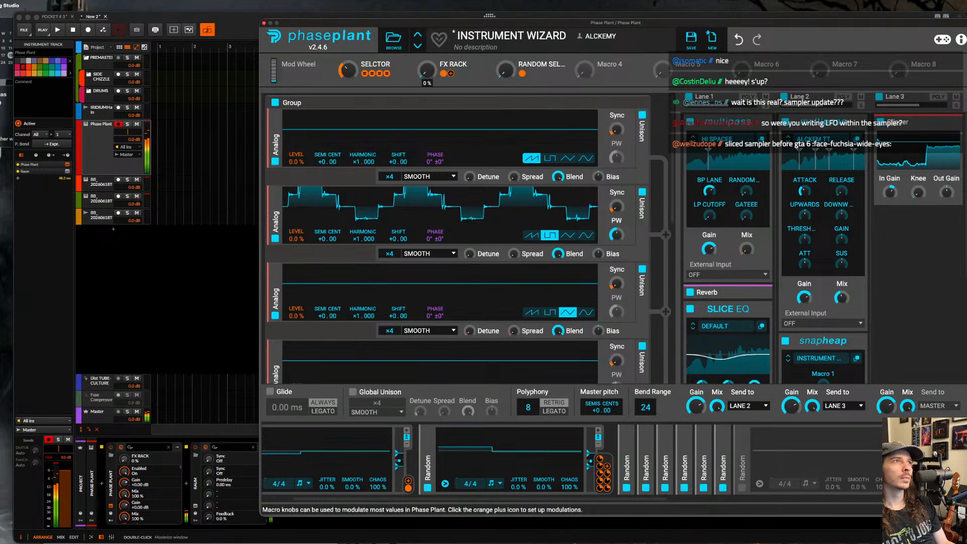
- Set the FX RACK macro to about 44% and RANDOM SELECT to 0%, and raise SELCTOR to about 39%
left_click_drag(427, 70, 427, 48)
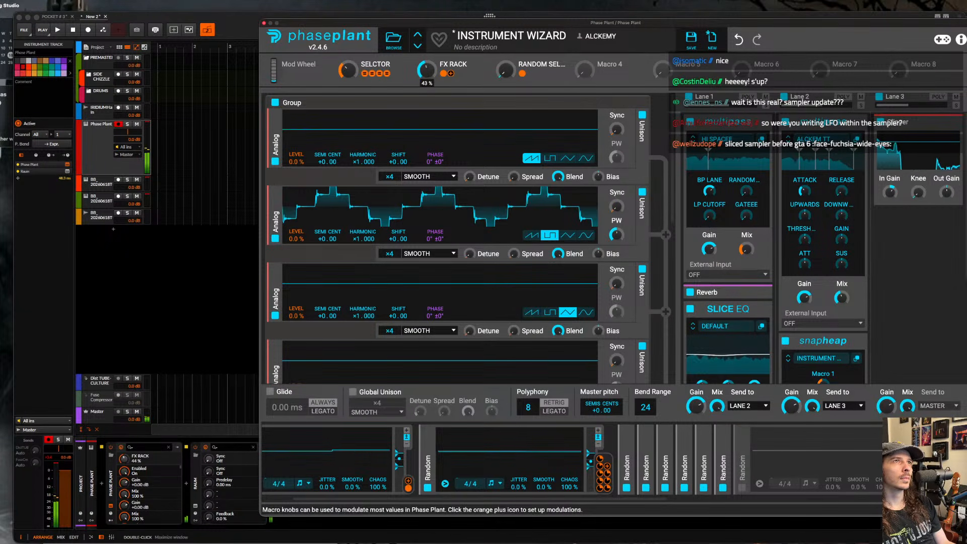
left_click_drag(426, 70, 426, 71)
mouse_move(505, 70)
left_mouse_down()
mouse_move(506, 40)
mouse_move(506, 89)
left_mouse_up()
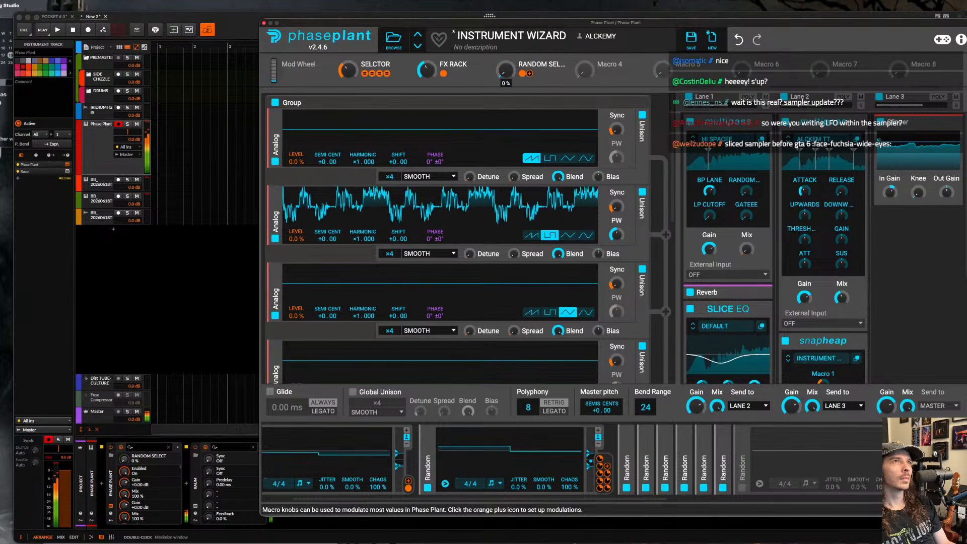
left_click_drag(348, 71, 348, 59)
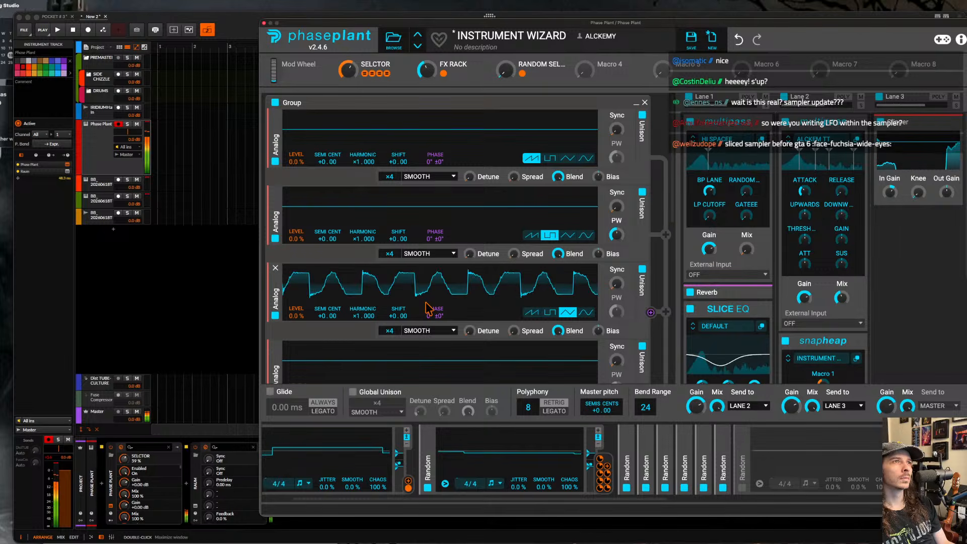
- Switch off one of the Random modulators, and assign Macro 4 to the lower Wavetable oscillator with the macro raised to 29%
scroll(427, 308, "down", 10)
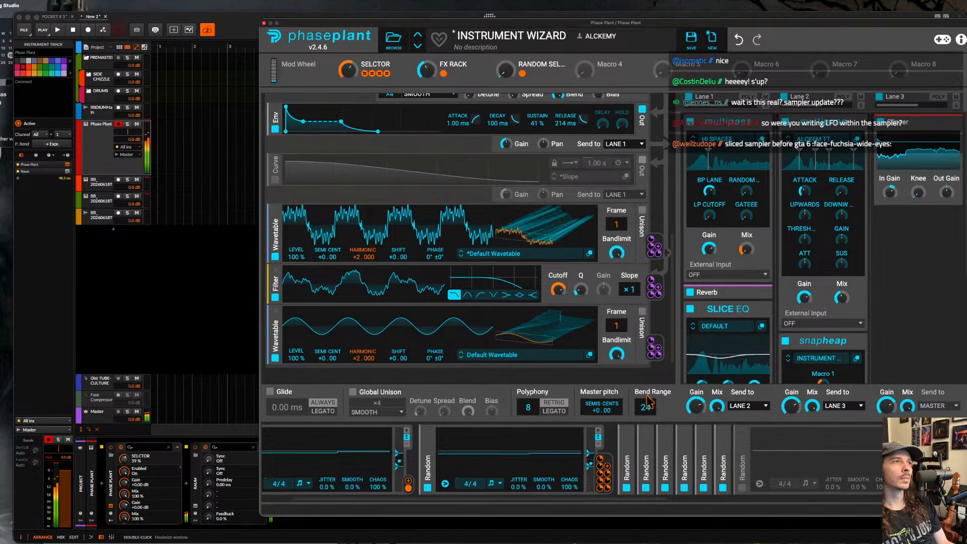
left_click(703, 487)
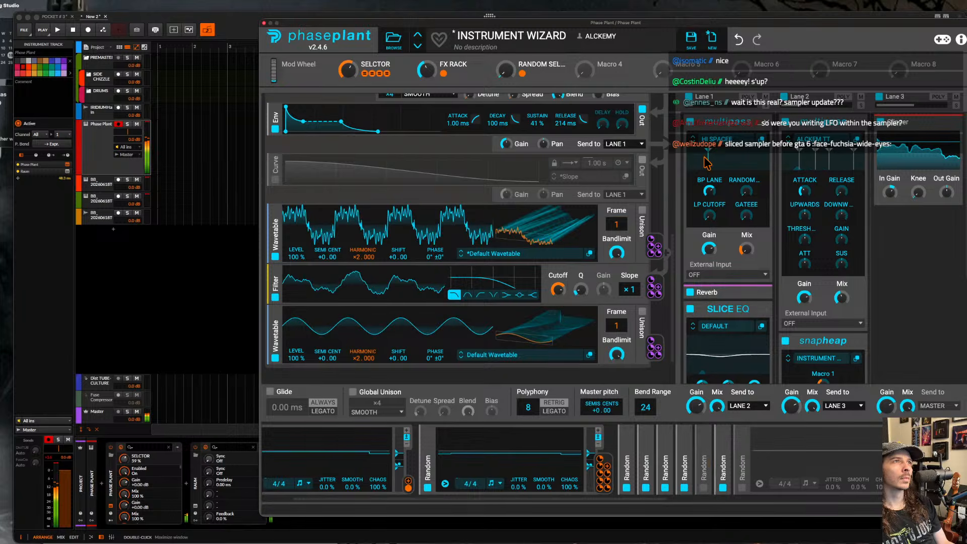
left_click_drag(601, 73, 617, 340)
left_click(642, 72)
left_click_drag(585, 71, 585, 42)
- Switch the first two Analog oscillators to sine waves and adjust the Mix of the ALCKEM TT effect in Lane 2
scroll(539, 123, "up", 5)
left_click(586, 158)
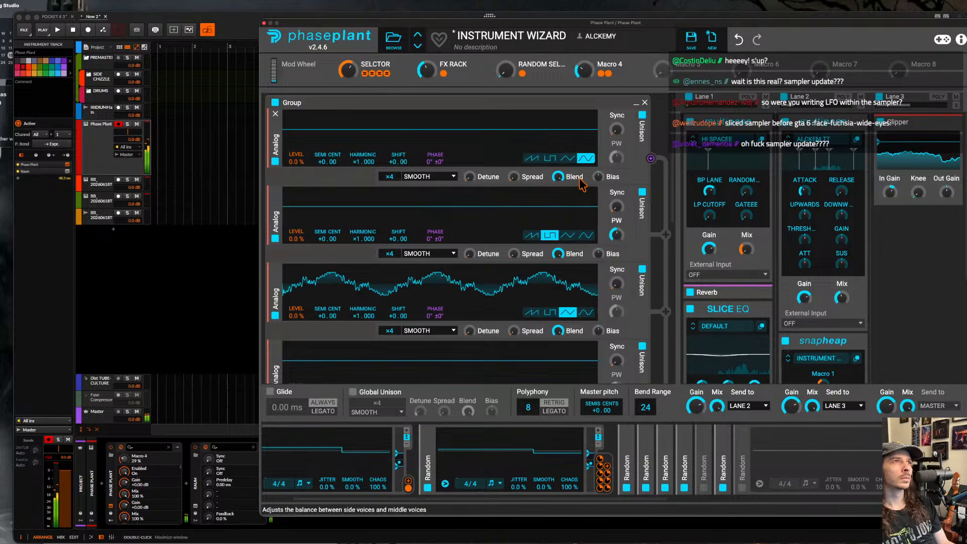
left_click(585, 235)
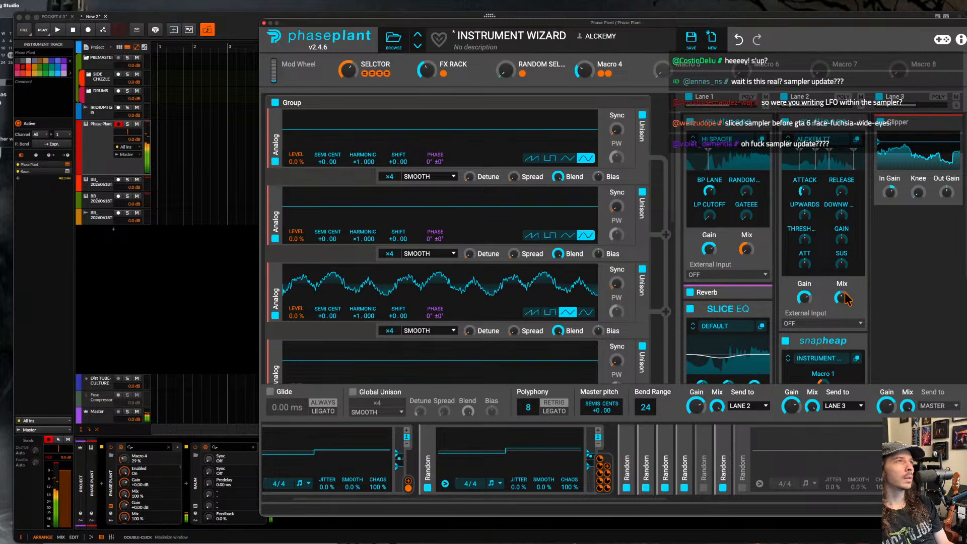
left_click_drag(844, 296, 843, 291)
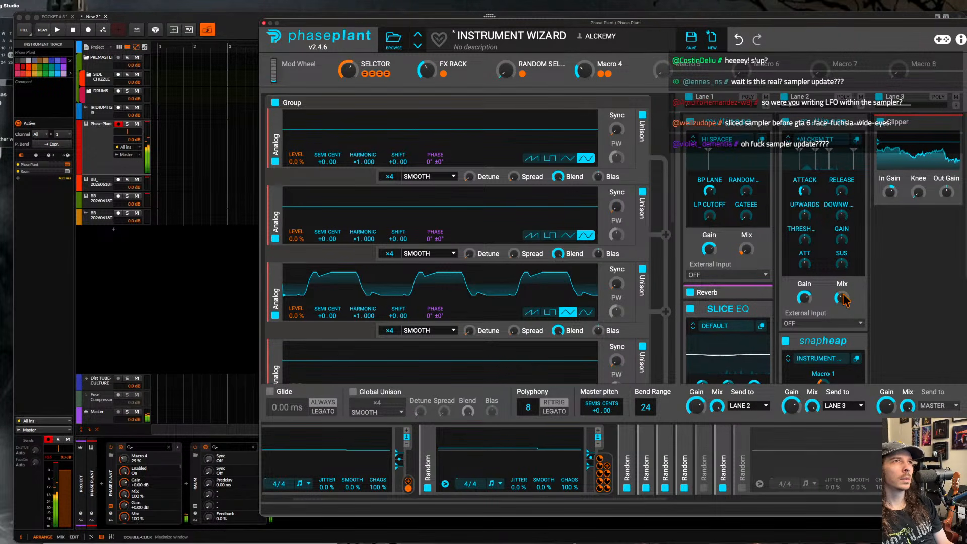
- Browse the wavetables for the upper Wavetable oscillator and close the Phase Plant window
scroll(507, 276, "down", 5)
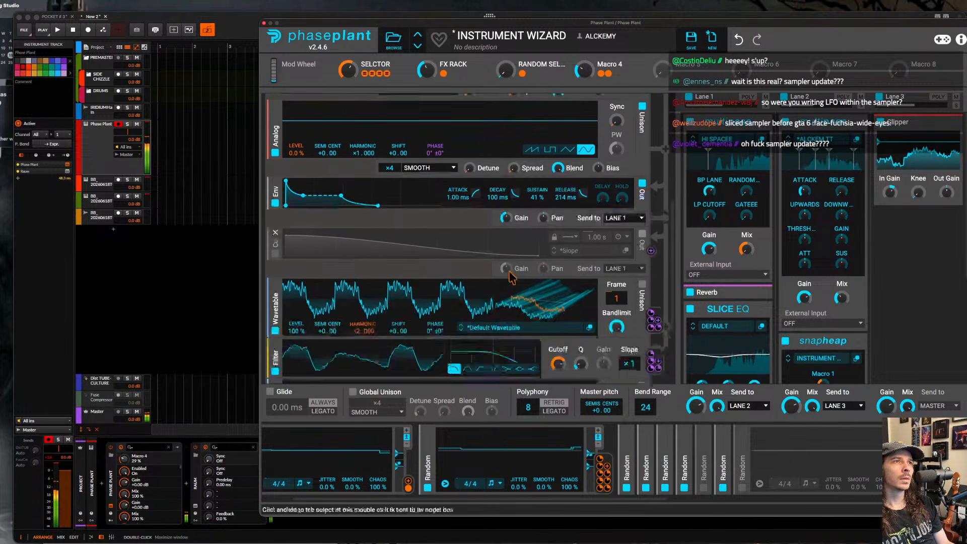
scroll(510, 273, "down", 1)
left_click(537, 312)
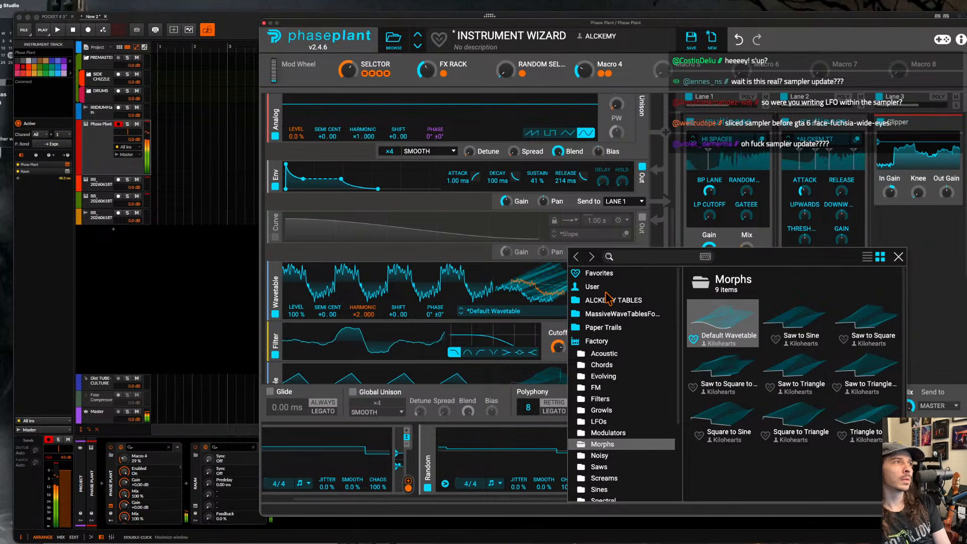
left_click(264, 23)
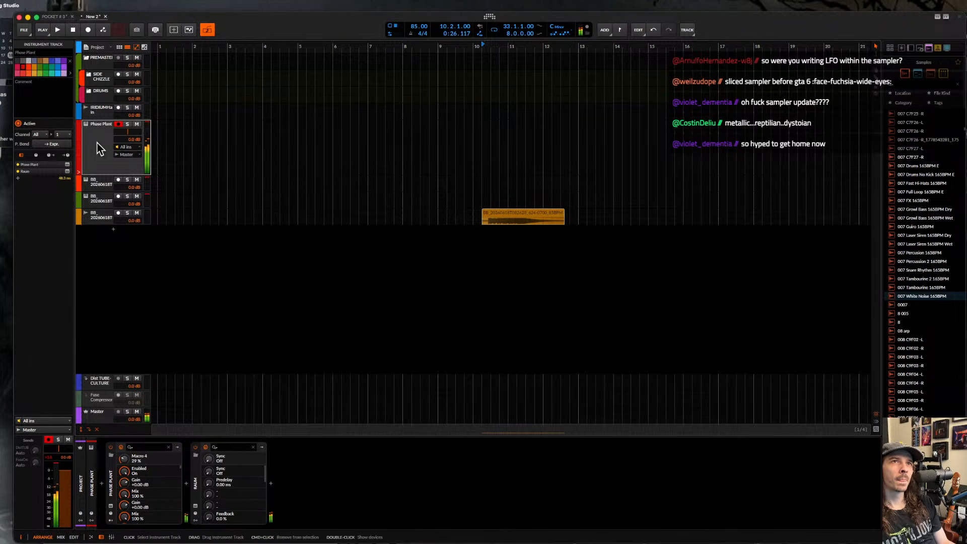
- Show the Rolling Sampler, select most of the captured audio and place it on a new Sampler track below the existing ones
key("alt+super+p")
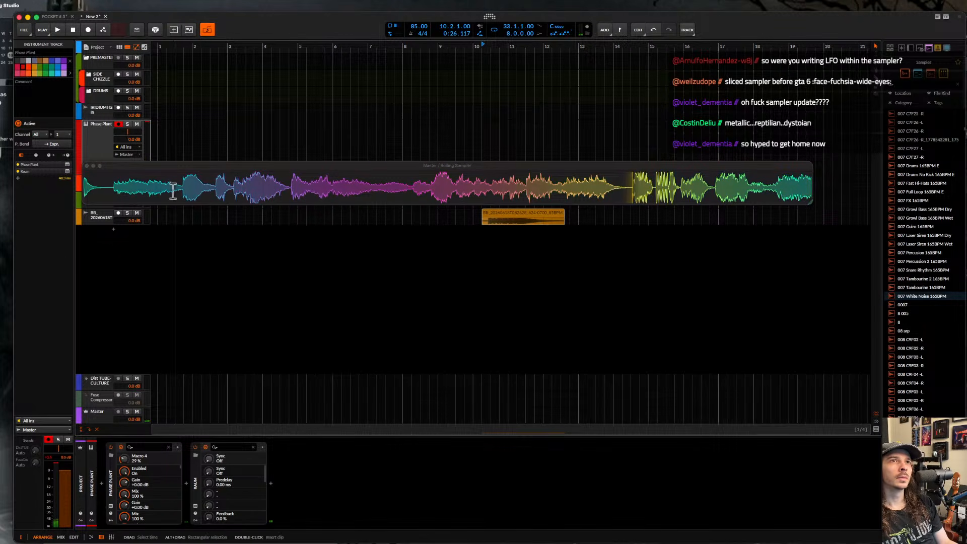
left_click_drag(106, 190, 636, 211)
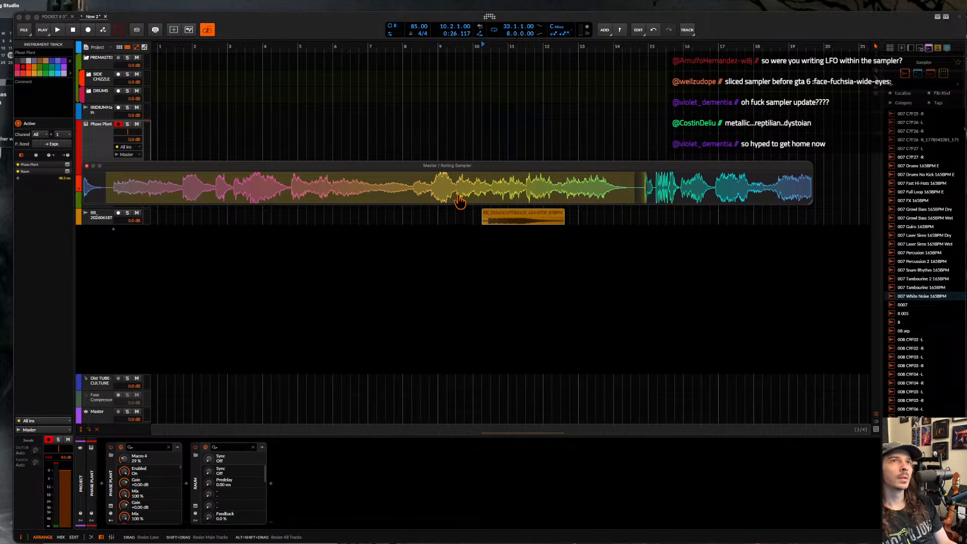
left_click_drag(461, 198, 121, 244)
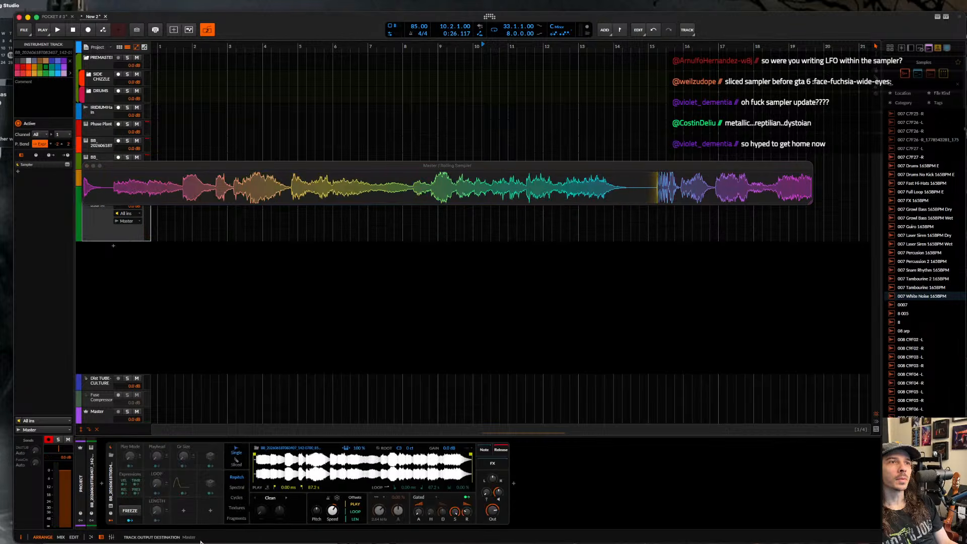
- Set the new Sampler's play start to about 1.48 s and move the Rolling Sampler window clear of the track headers
left_click_drag(255, 458, 253, 456)
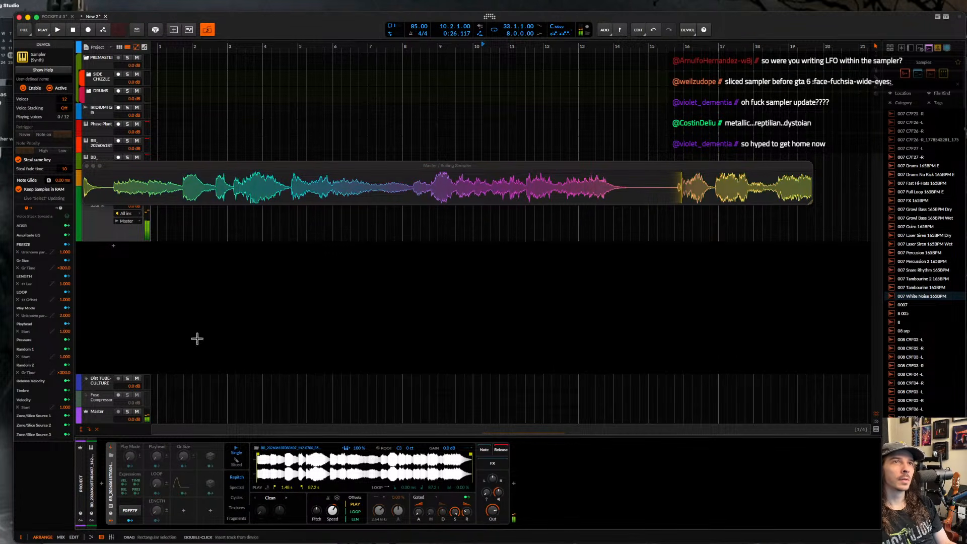
left_click_drag(131, 172, 257, 131)
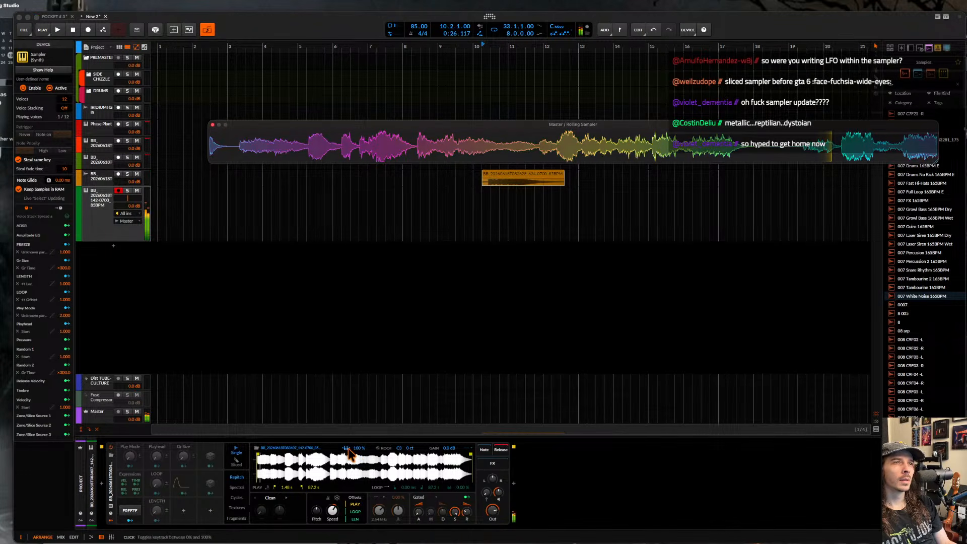
- Set the Sampler's root to Dynamic and look through the project's key and scale choices without changing them
left_click(378, 449)
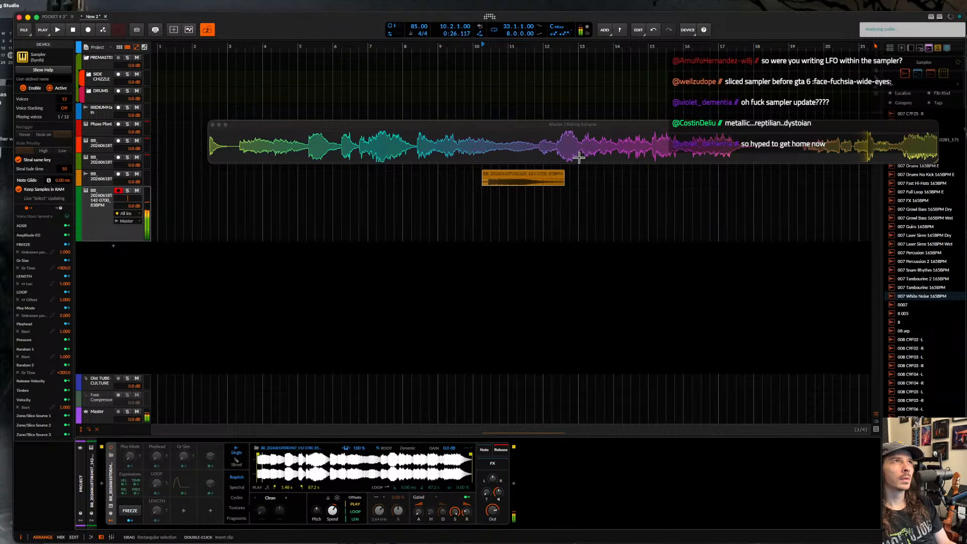
left_click(565, 34)
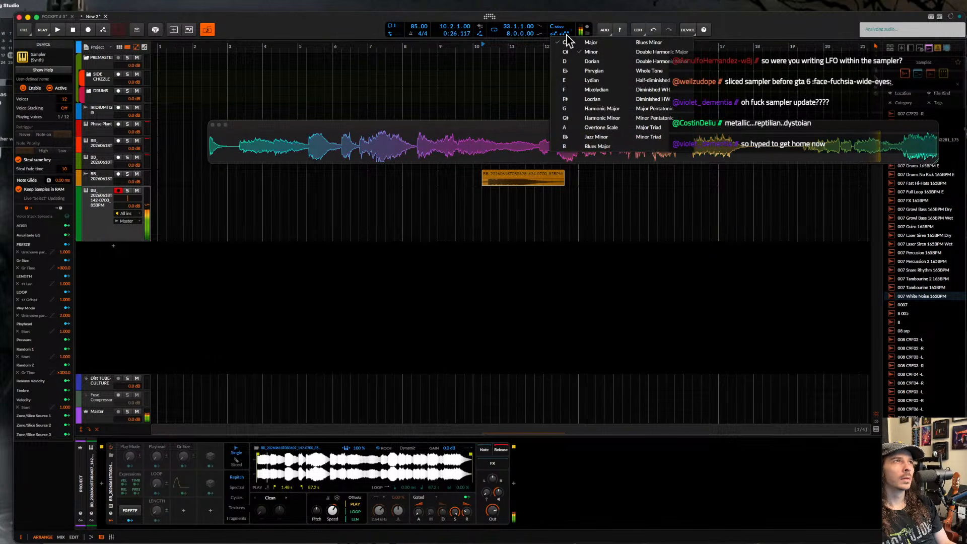
left_click(345, 512)
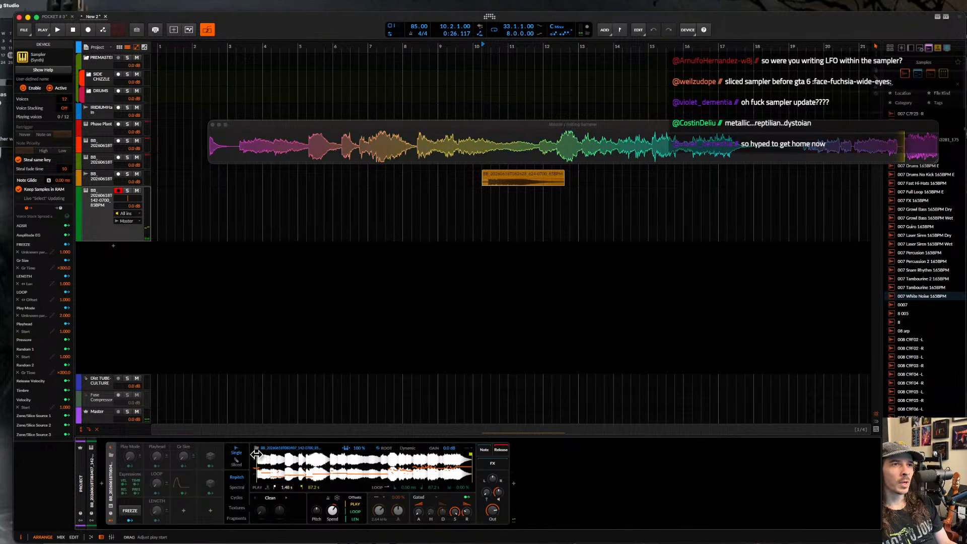
- Move the Sampler's play start to about 12.9 s, and set the envelope's release to about 1.17 s and sustain to 19%
left_click_drag(257, 455, 286, 454)
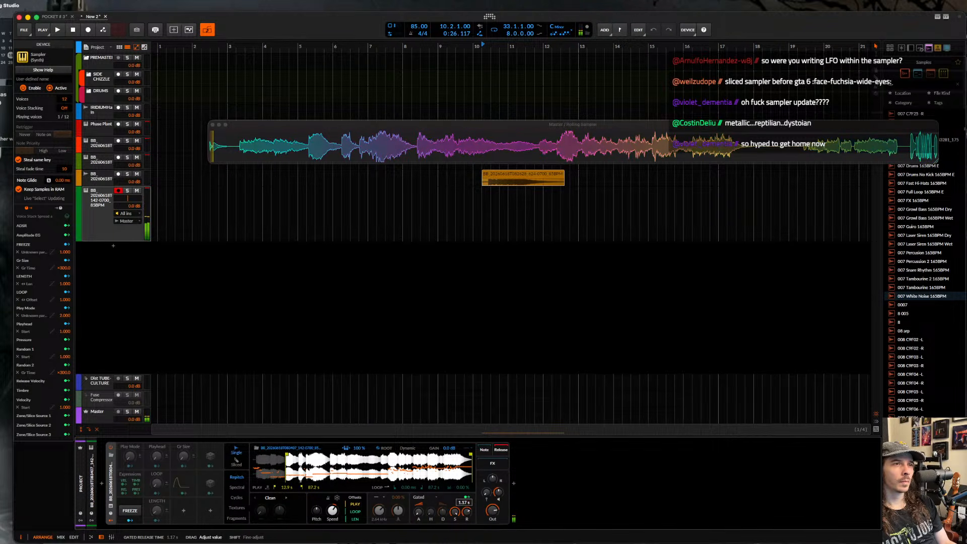
left_click_drag(467, 512, 467, 511)
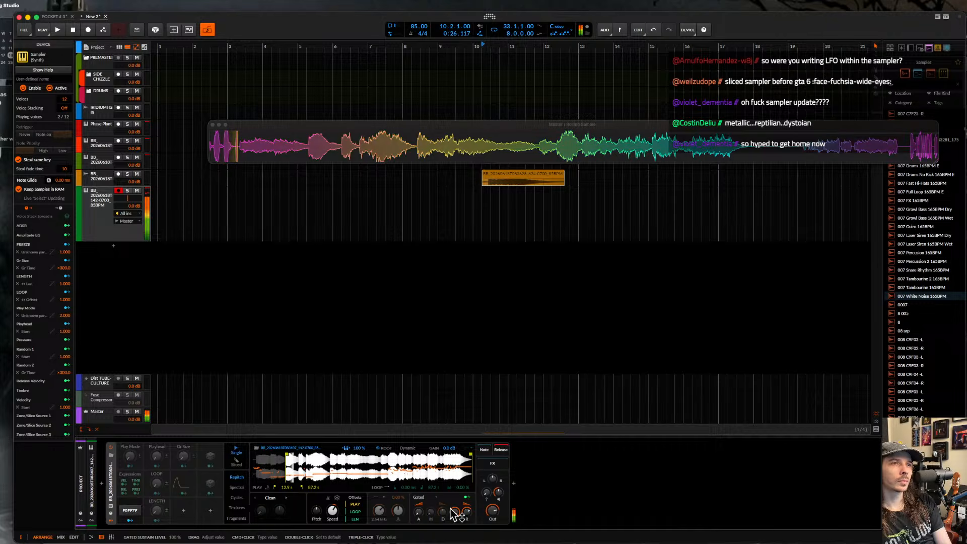
left_click_drag(452, 510, 452, 511)
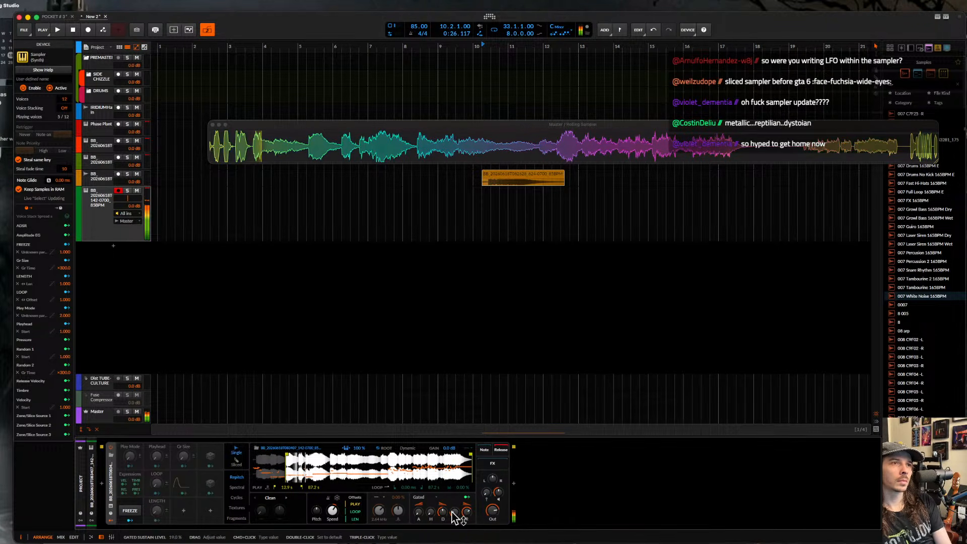
- Switch to the Bitwig document in the browser and read about the slicing modes, manual slice editing and slice trigger modes
key("ctrl+Up")
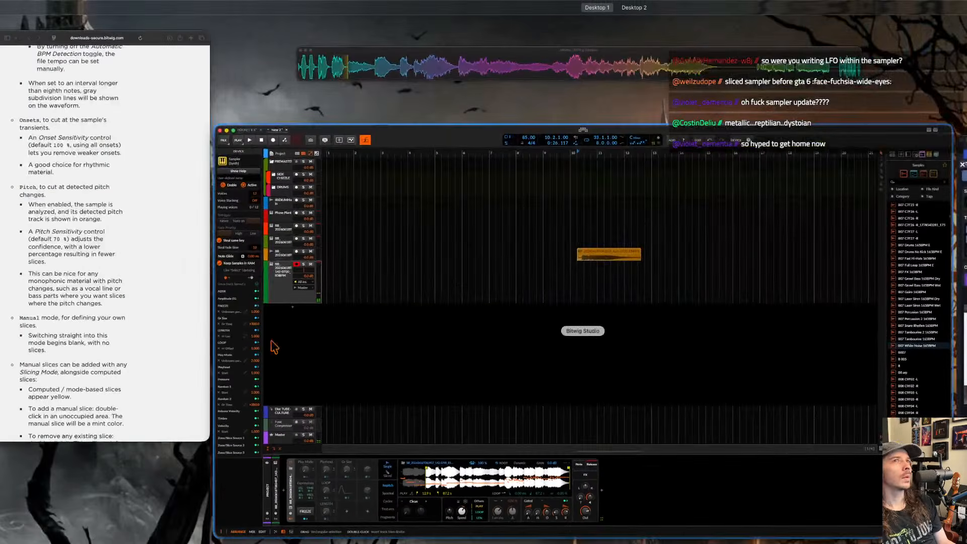
left_click(180, 278)
scroll(180, 277, "down", 3)
scroll(180, 277, "down", 3)
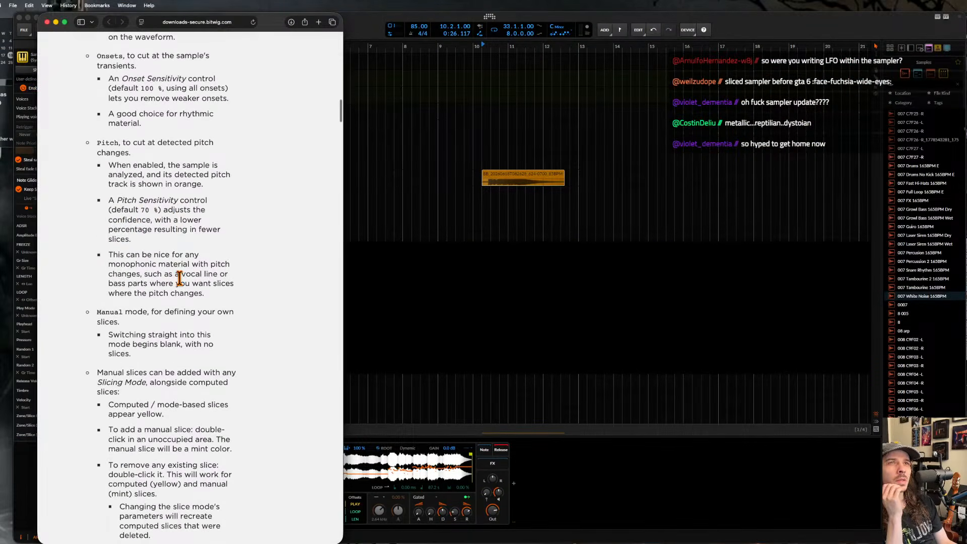
scroll(180, 277, "down", 5)
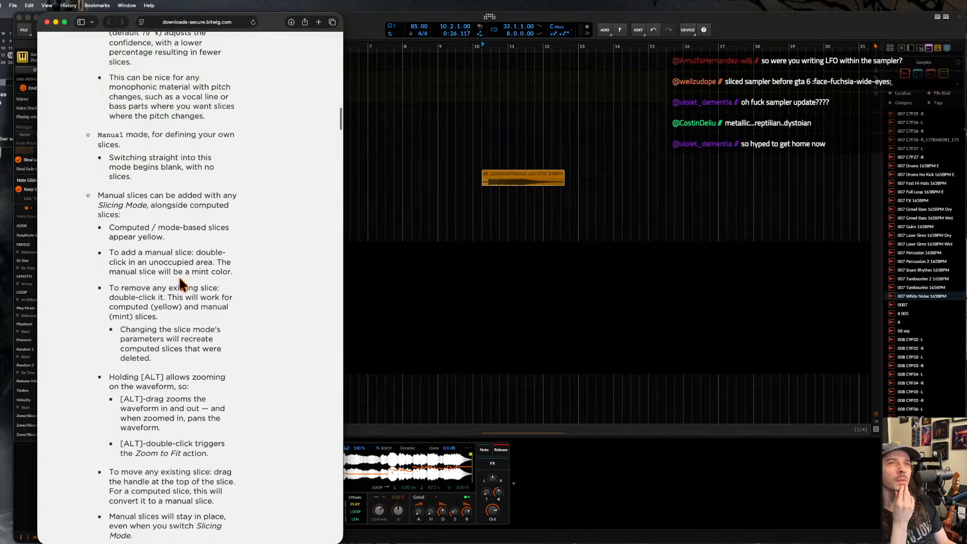
scroll(180, 282, "down", 2)
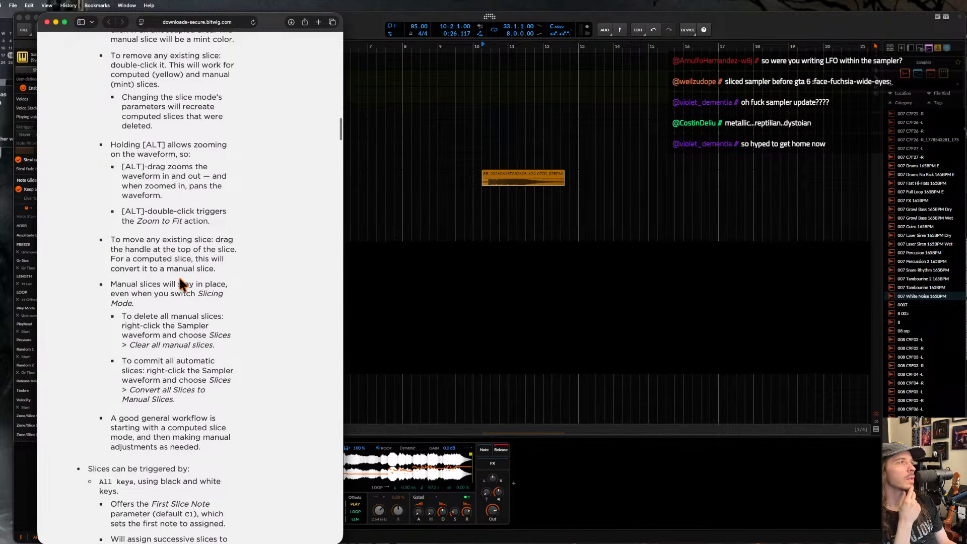
scroll(181, 285, "down", 4)
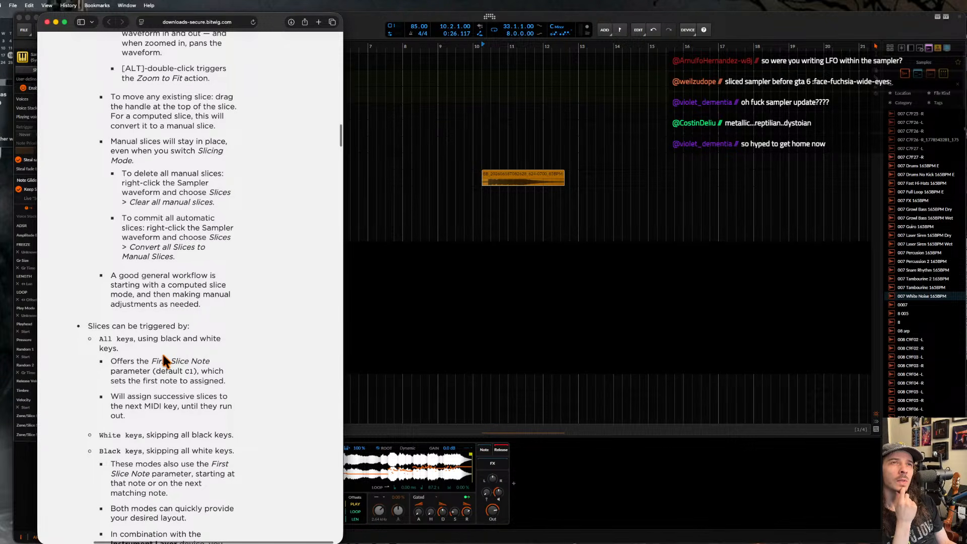
scroll(162, 353, "down", 3)
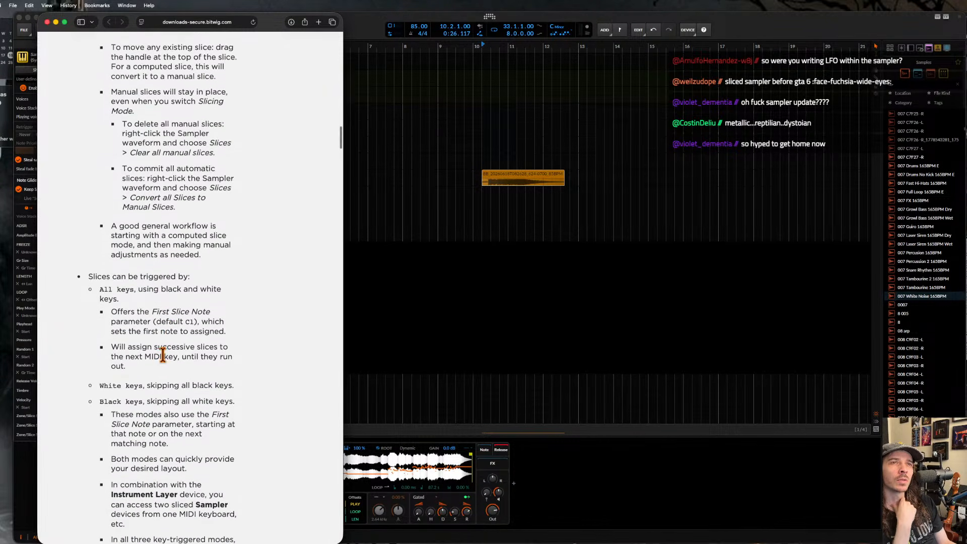
scroll(163, 354, "down", 1)
scroll(163, 354, "down", 3)
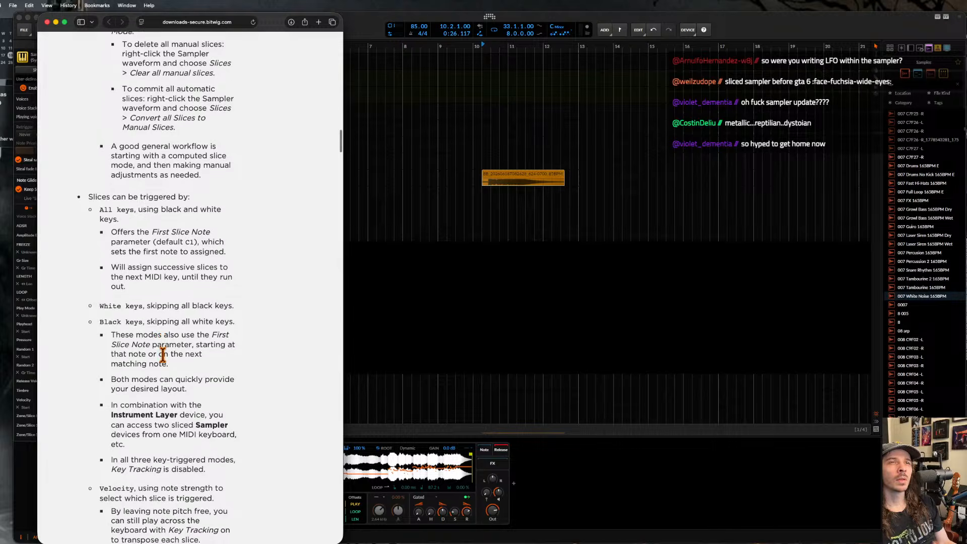
scroll(162, 354, "down", 7)
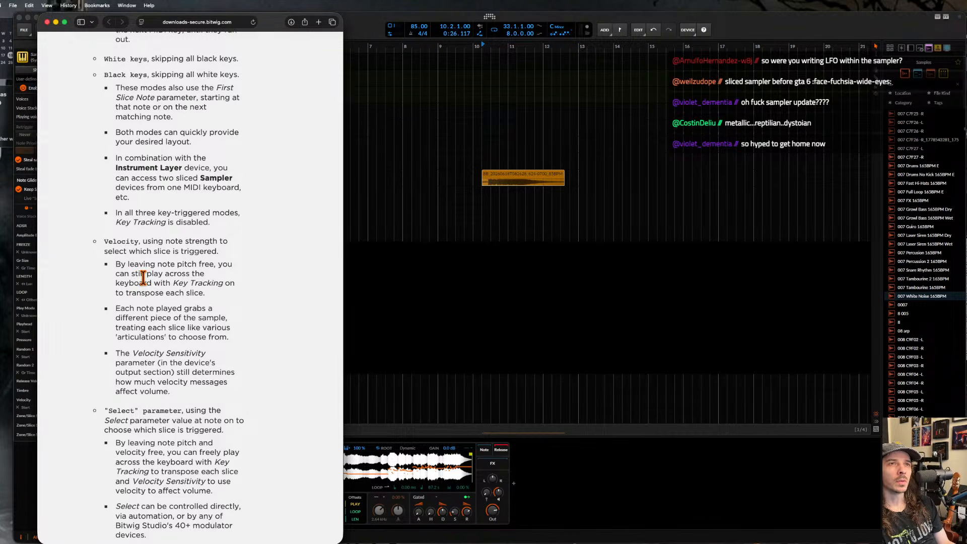
scroll(143, 278, "down", 3)
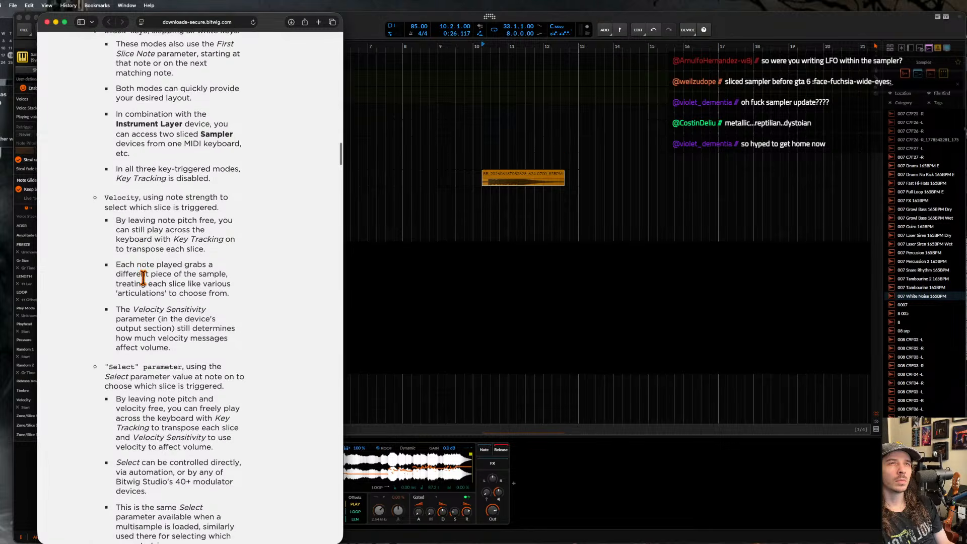
scroll(143, 277, "down", 1)
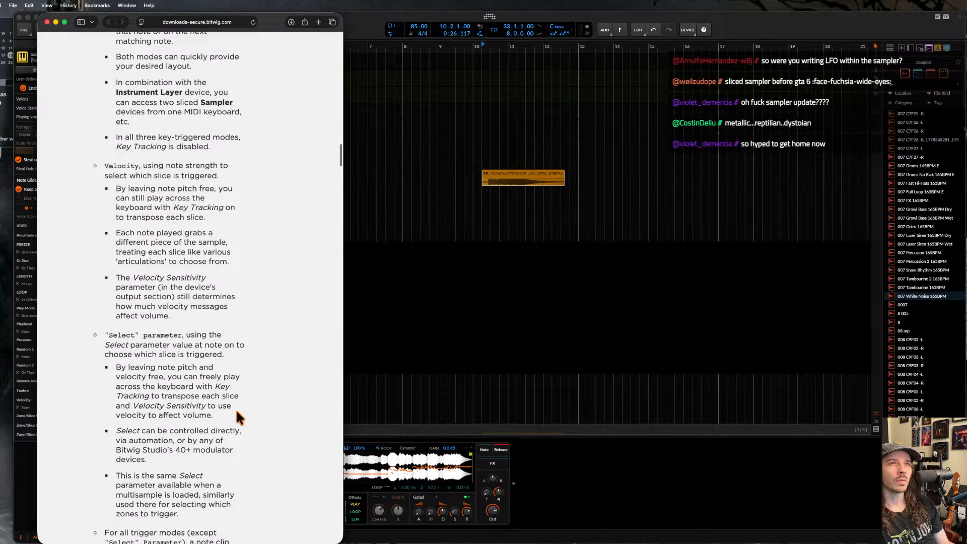
- Read the documentation on Velocity and "Select" parameter triggering and the slice playback modes, and return to Bitwig Studio
scroll(235, 409, "down", 6)
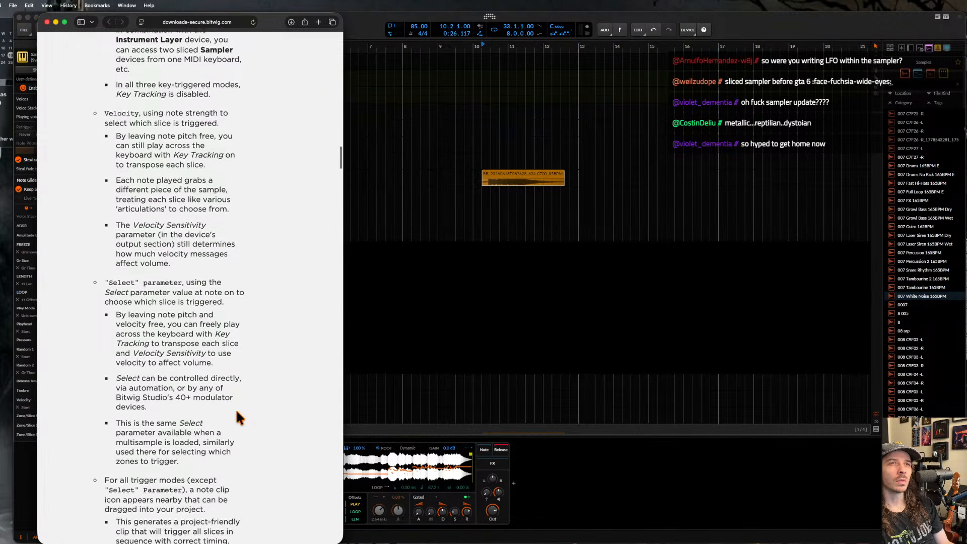
scroll(236, 409, "down", 9)
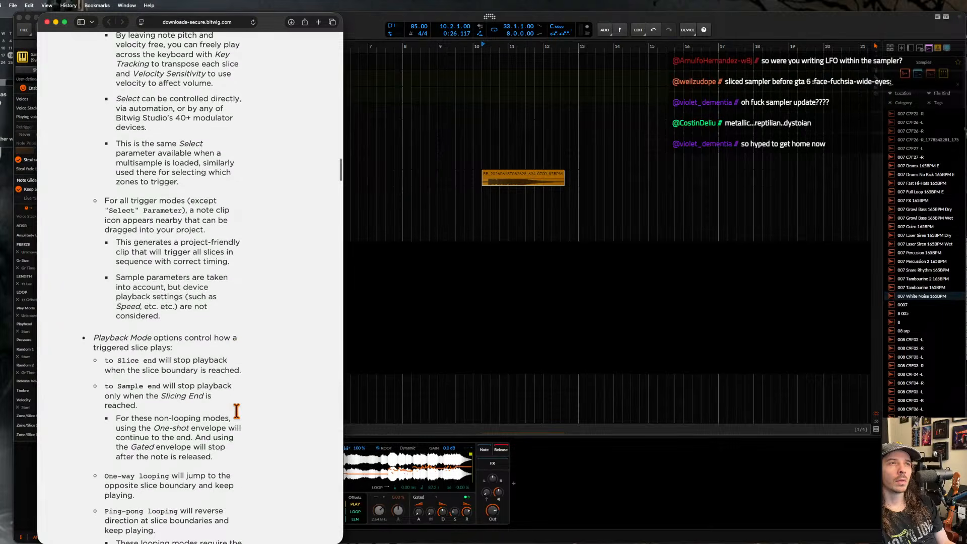
left_click(406, 458)
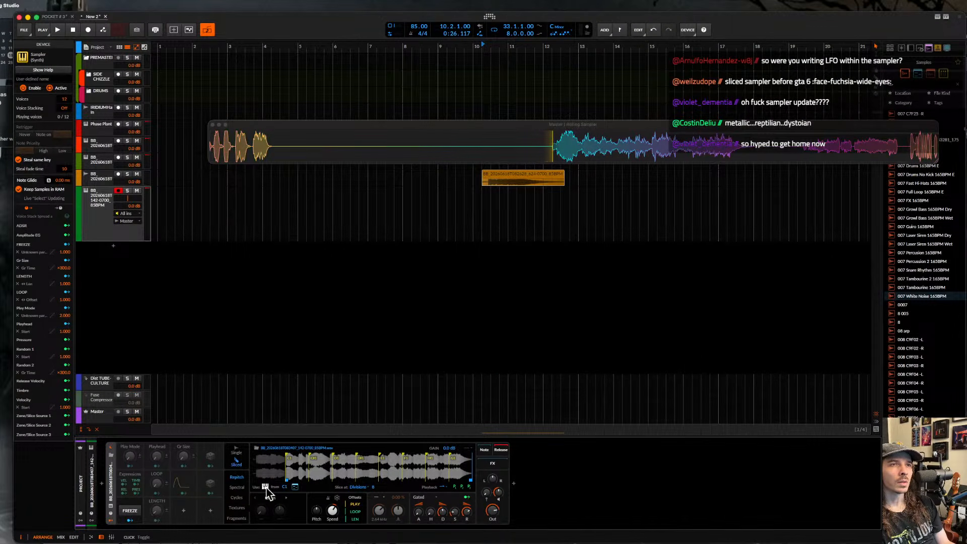
- Switch the sliced Sampler to Textures playback and modulate grain time by about +293 and Motion by 1.62 from Zone/Slice Source 1
left_click(265, 487)
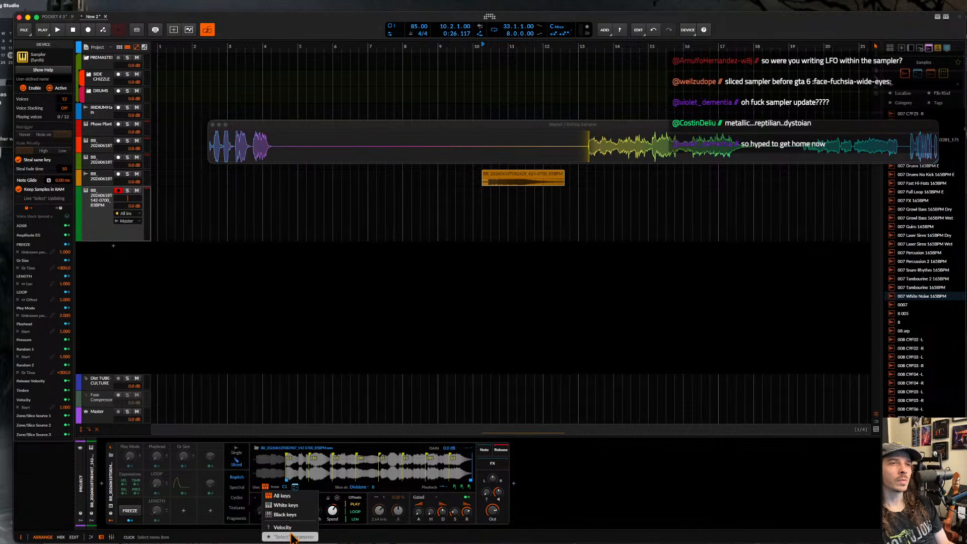
left_click(266, 488)
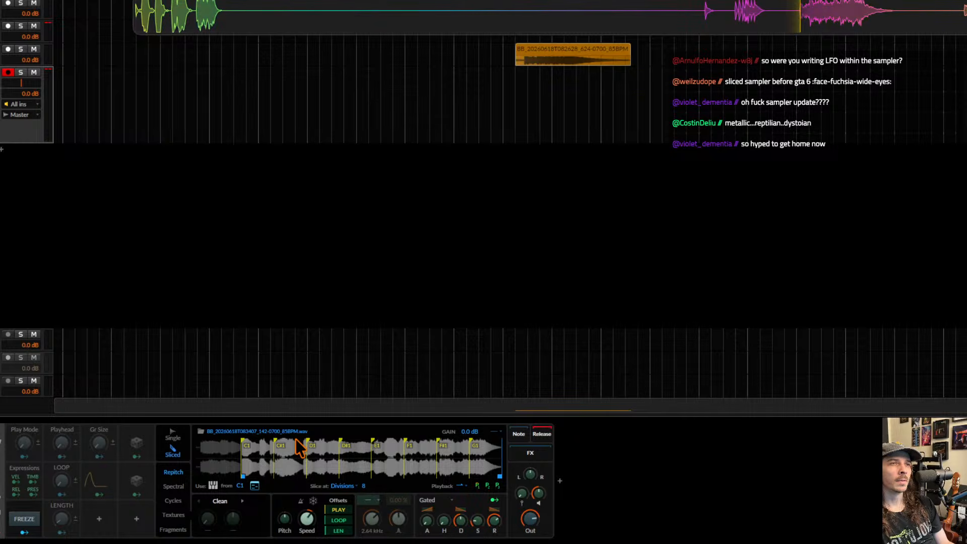
left_click(178, 484)
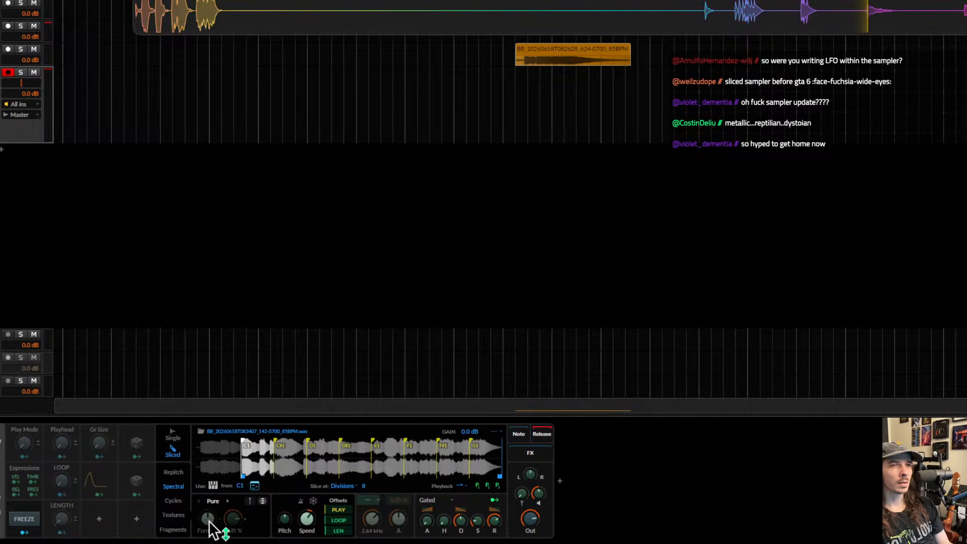
left_click(177, 515)
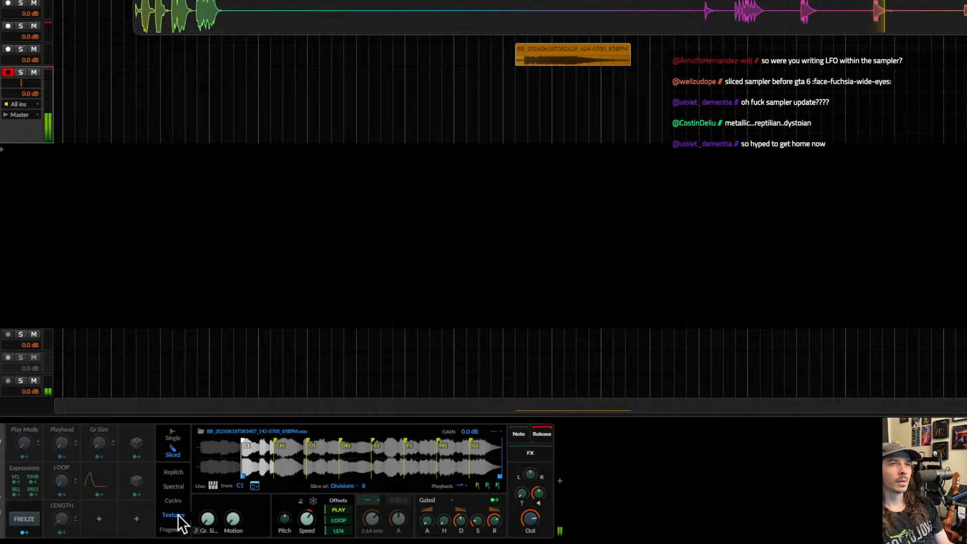
left_click_drag(208, 519, 233, 510)
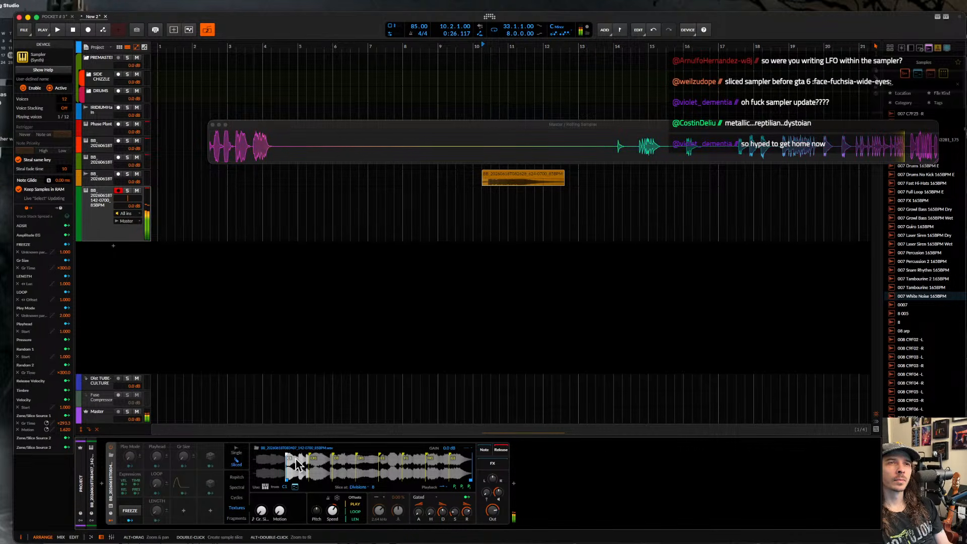
- Switch playback to Repitch with the Analog character, and modulate Pitch by 12 semitones and Crunch by 0.465 from Zone/Slice Source 1
left_click(245, 497)
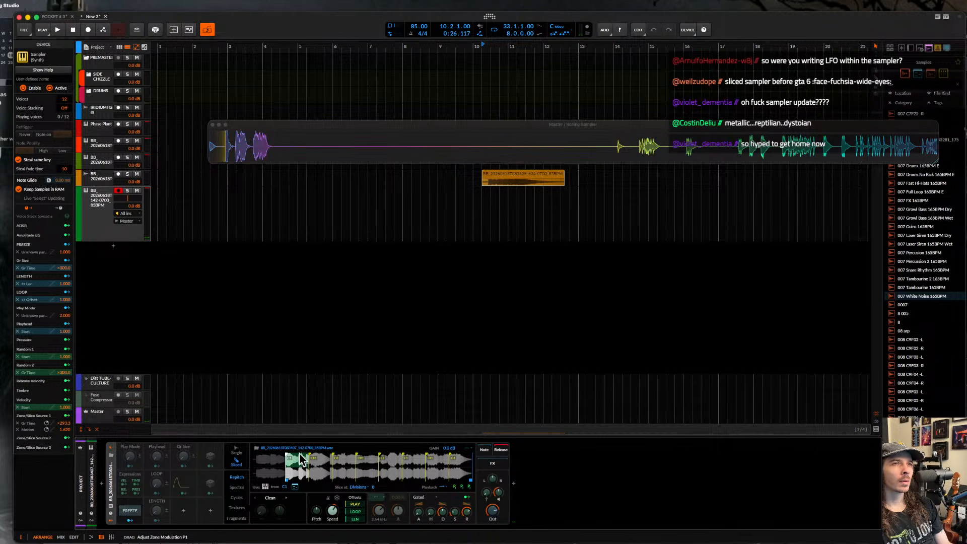
left_click_drag(300, 454, 298, 456)
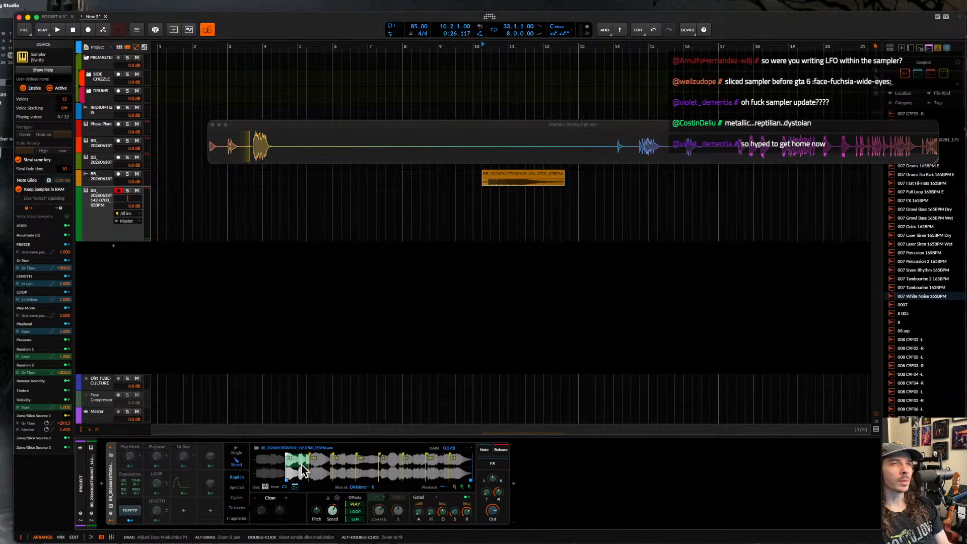
left_click(455, 486)
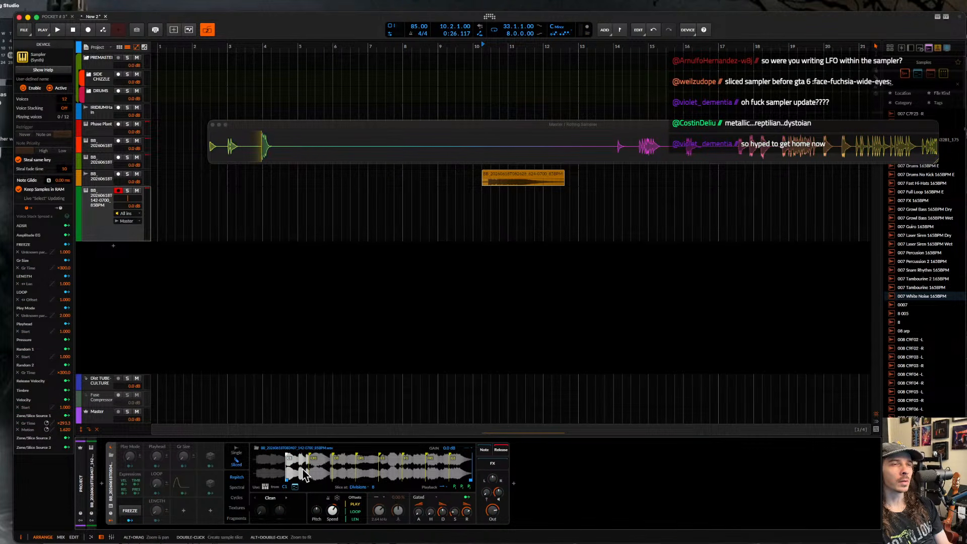
left_click(454, 488)
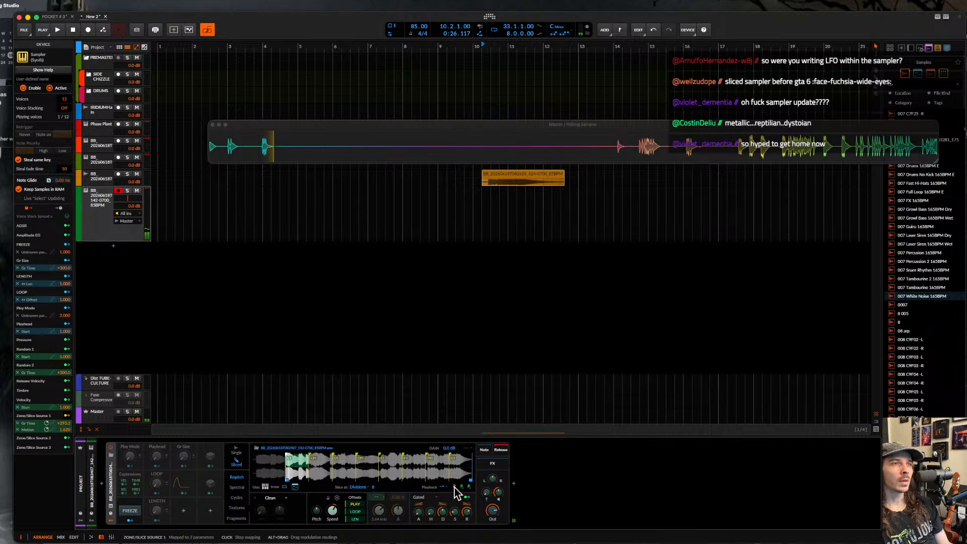
left_click(317, 511)
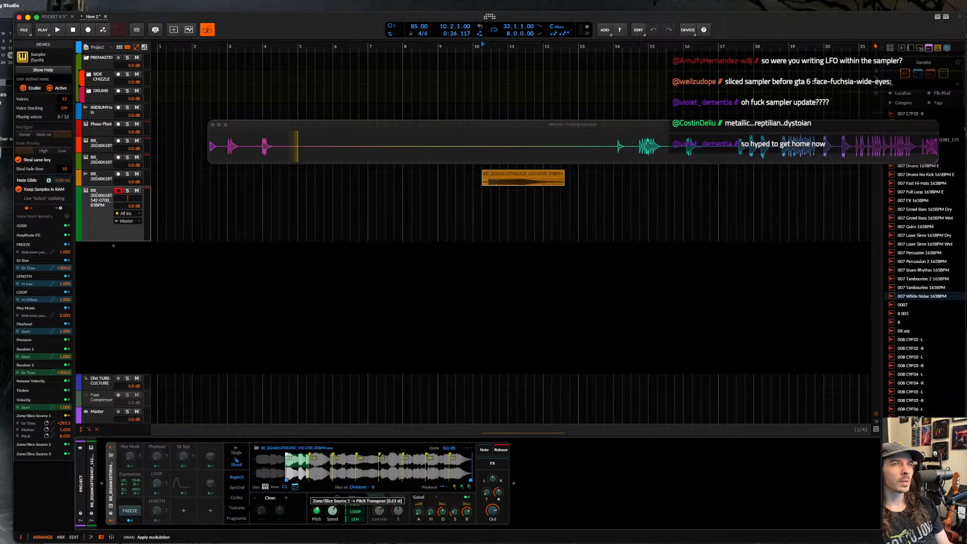
left_click_drag(316, 510, 316, 506)
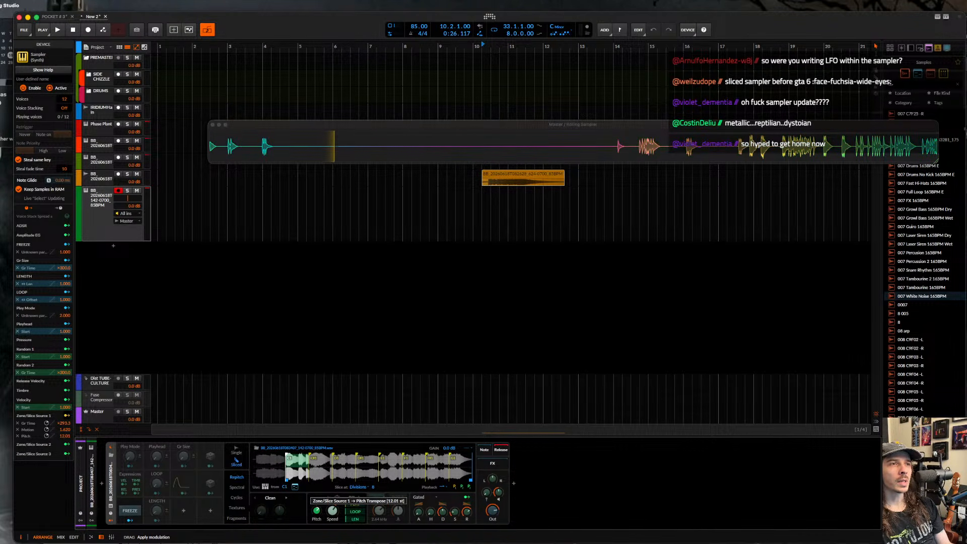
left_click_drag(316, 506, 316, 504)
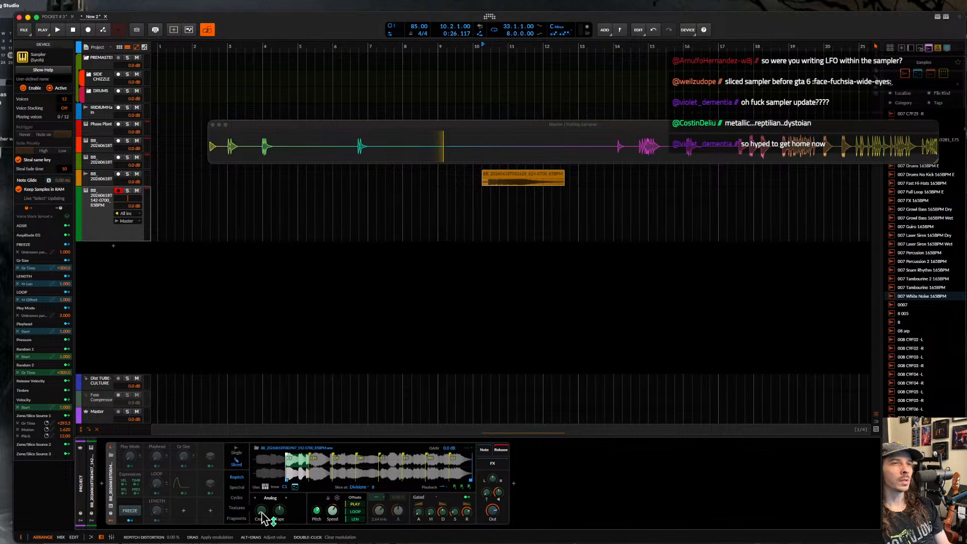
left_click_drag(261, 511, 262, 500)
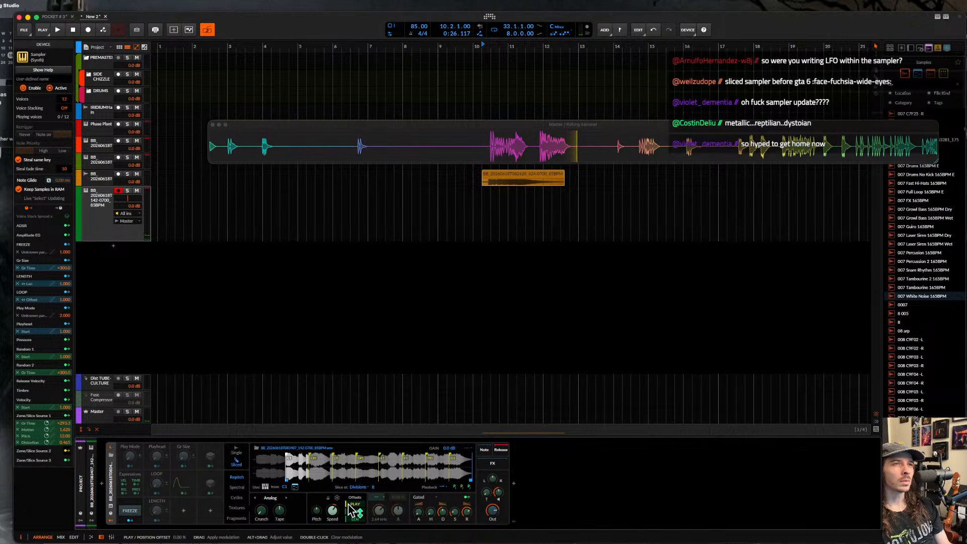
- Modulate the Sampler's play position offset by about -0.52 from Zone/Slice Source 2
left_click_drag(355, 504, 356, 499)
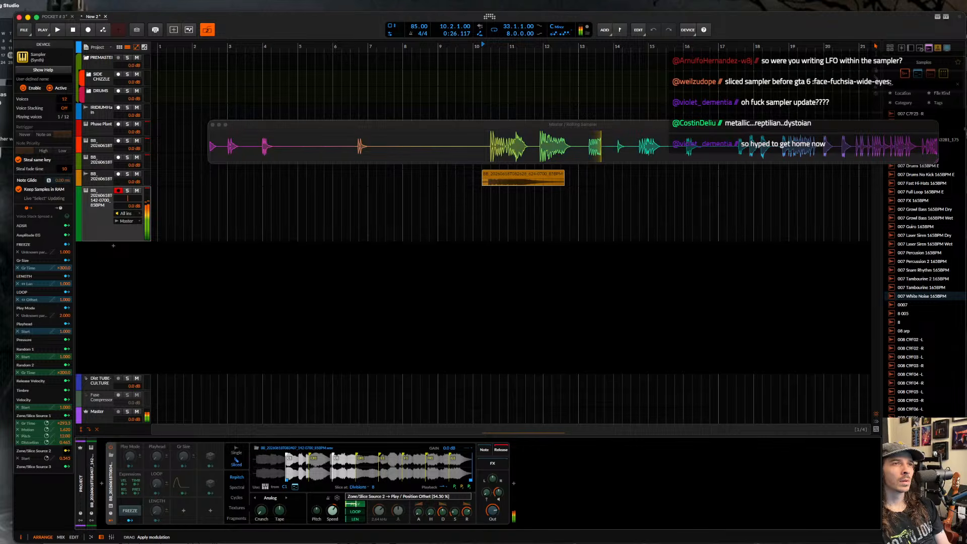
left_click_drag(356, 499, 355, 501)
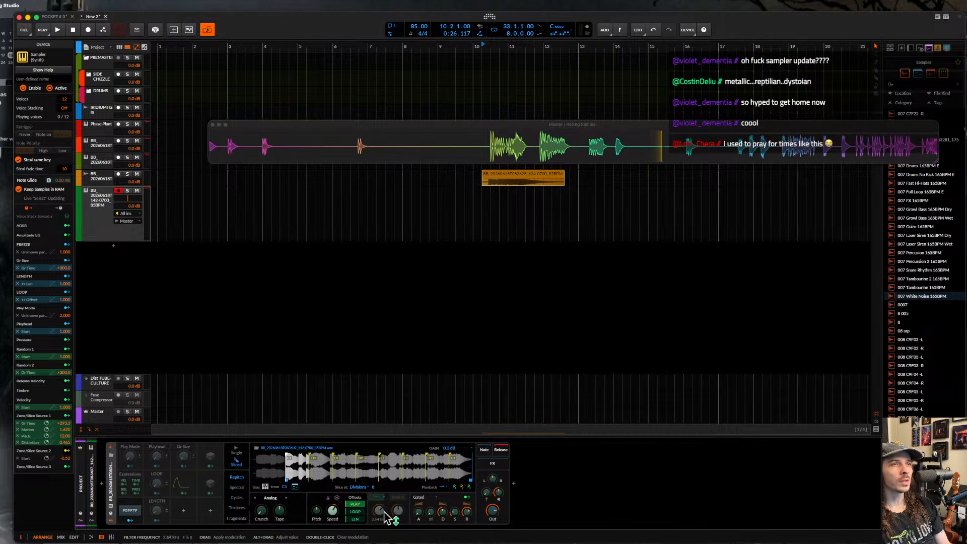
- Look through the slice playback modes and the marker snapping options without changing them
left_click(445, 488)
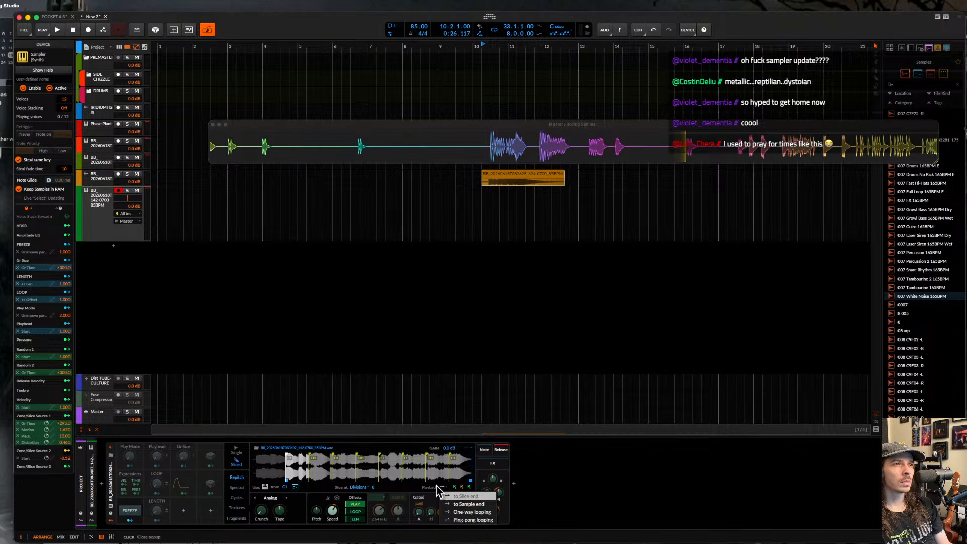
left_click(436, 486)
left_click(466, 449)
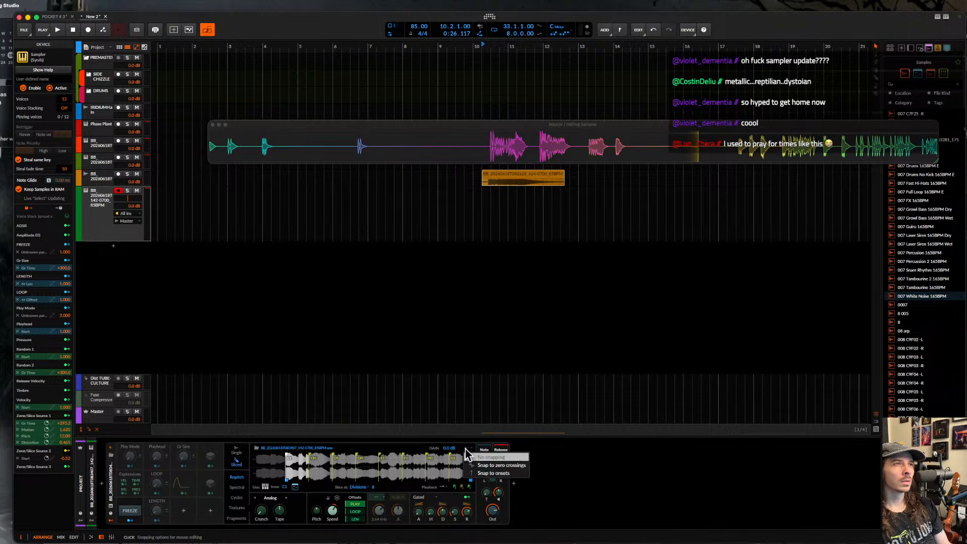
left_click(464, 447)
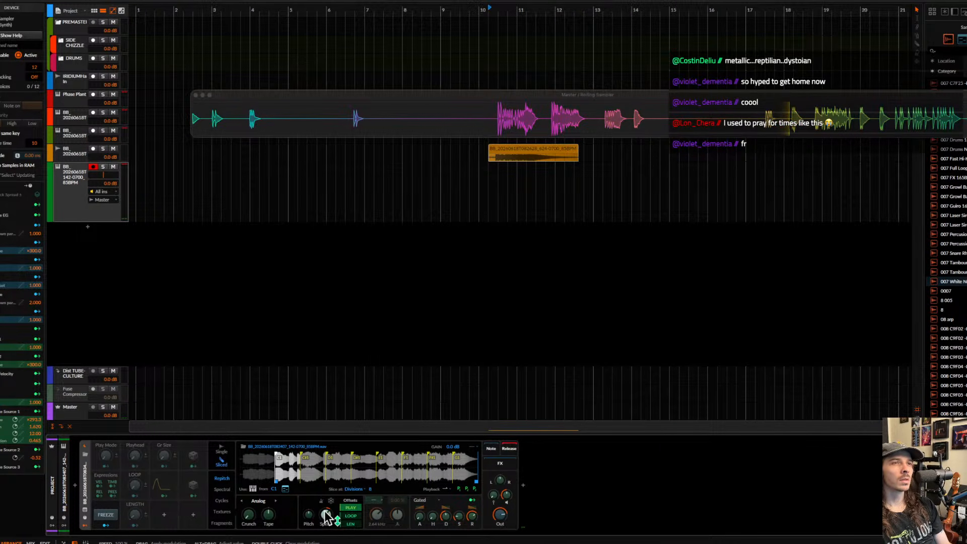
- Modulate the Sampler's Speed by about -4.72 from Zone/Slice Source 2
left_click_drag(326, 509, 326, 534)
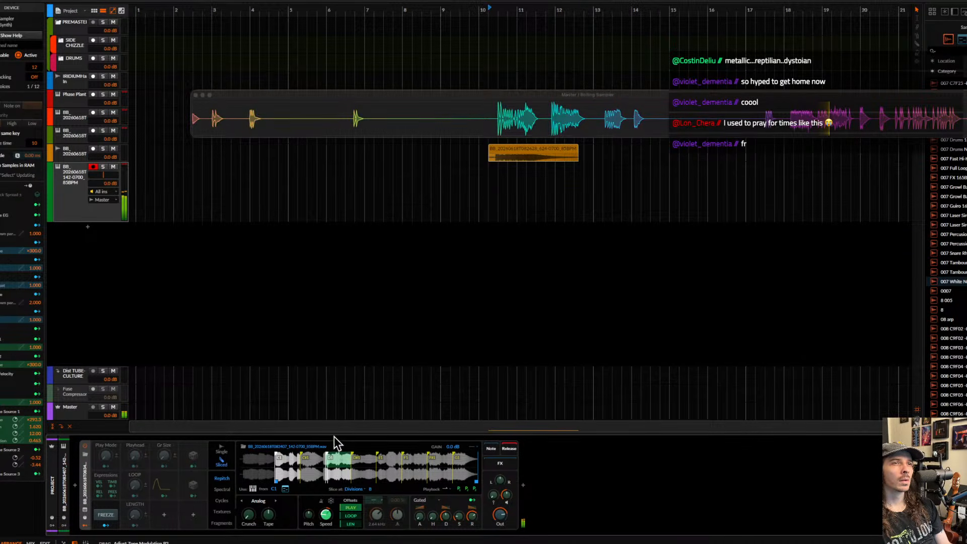
left_click_drag(326, 514, 327, 511)
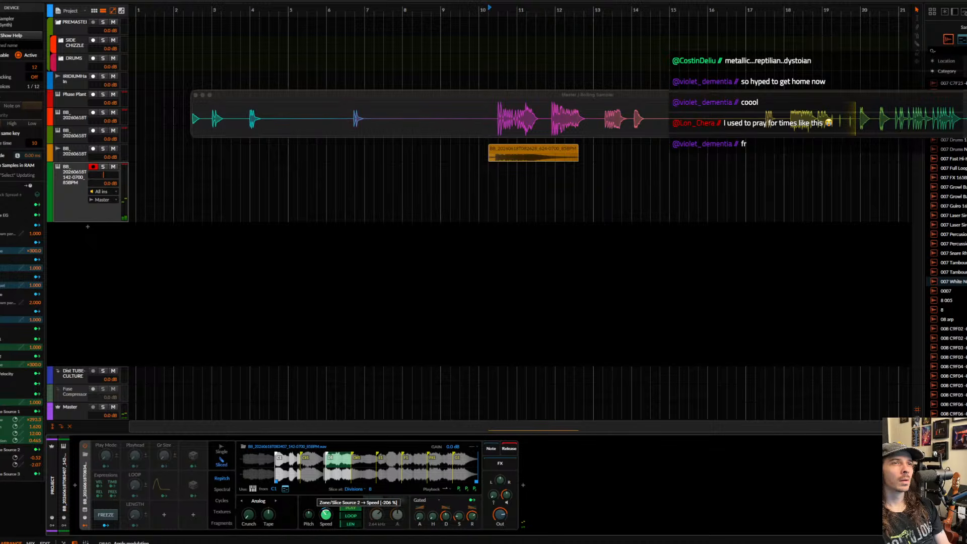
left_click_drag(327, 514, 326, 516)
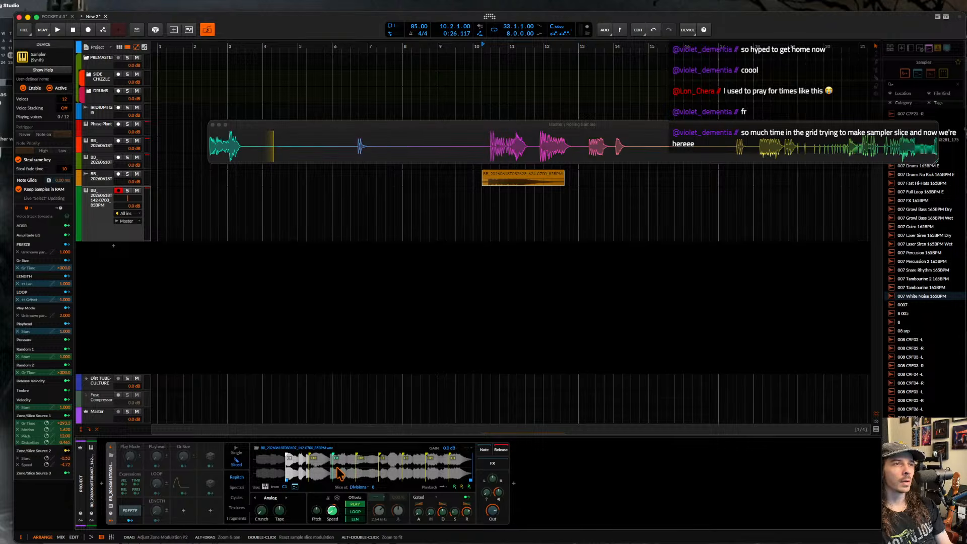
- Review the slice playback choices, and switch the Sampler to Single and back to Sliced for comparison
left_click(444, 488)
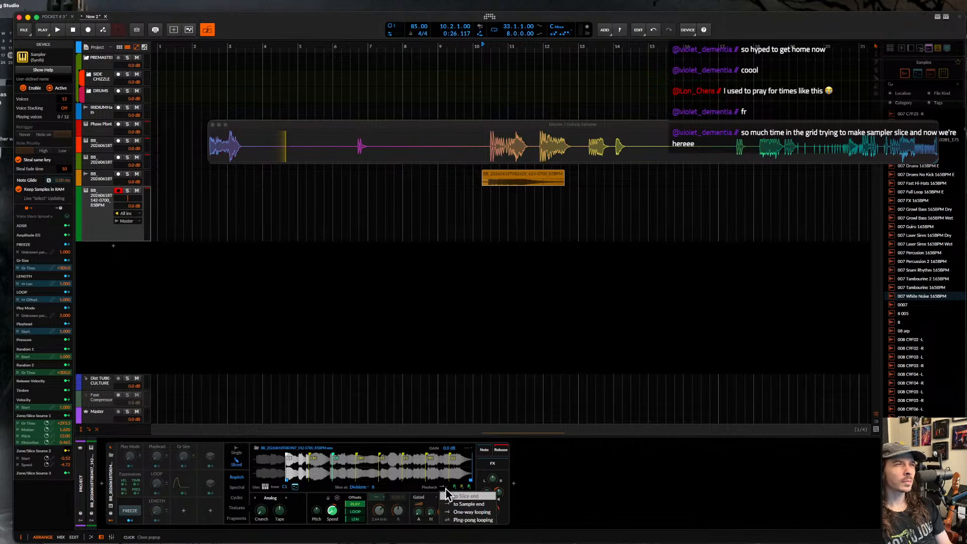
left_click(446, 487)
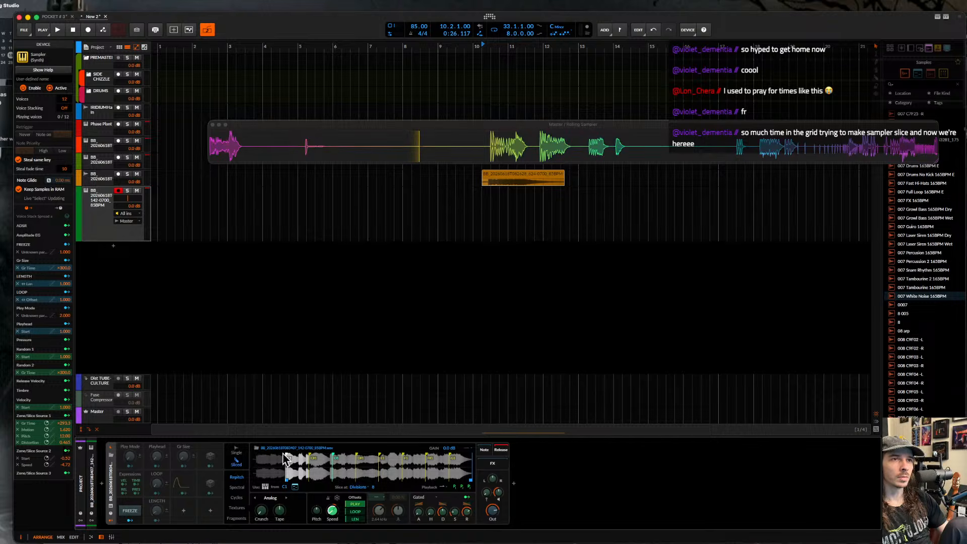
left_click(236, 452)
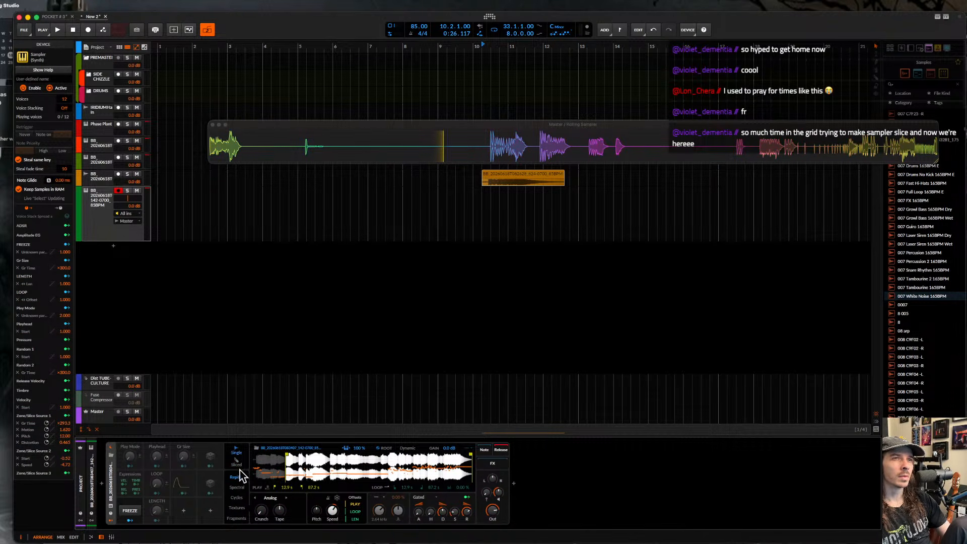
left_click(237, 464)
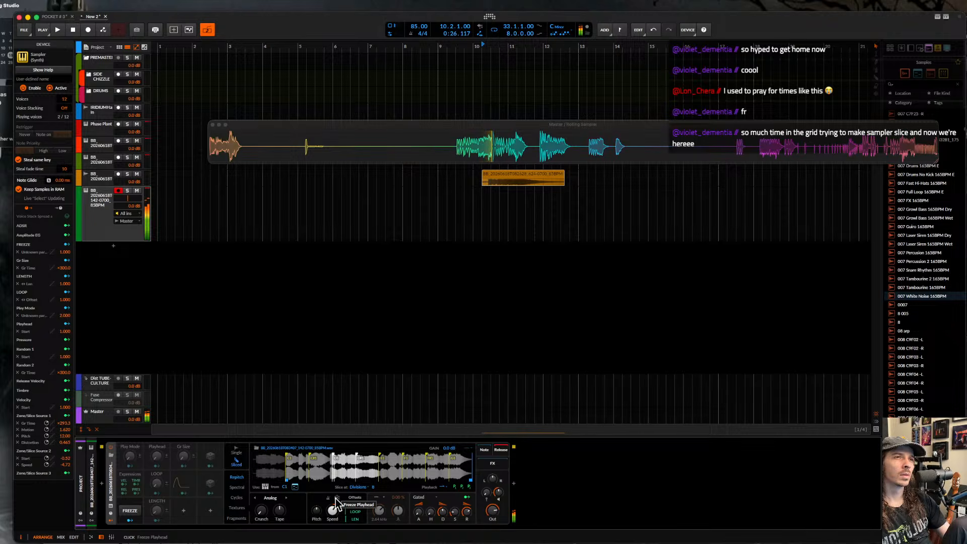
- Delete all modulation routings of Zone/Slice Source 1 and Zone/Slice Source 2
left_click(456, 487)
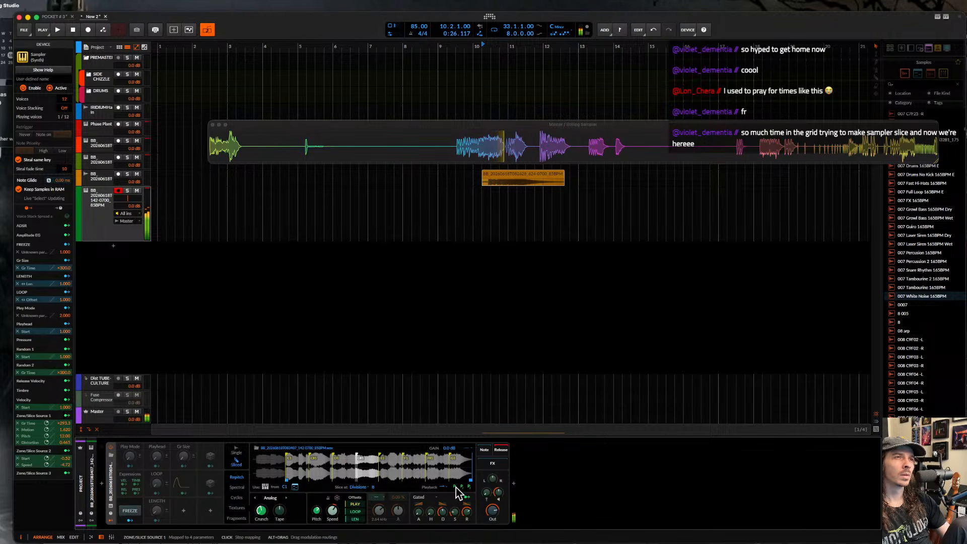
right_click(456, 488)
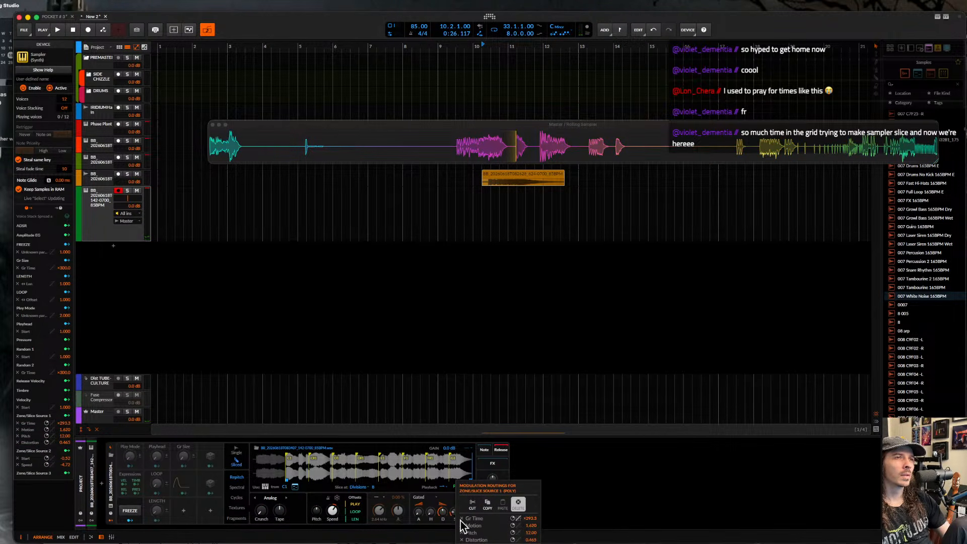
left_click(518, 504)
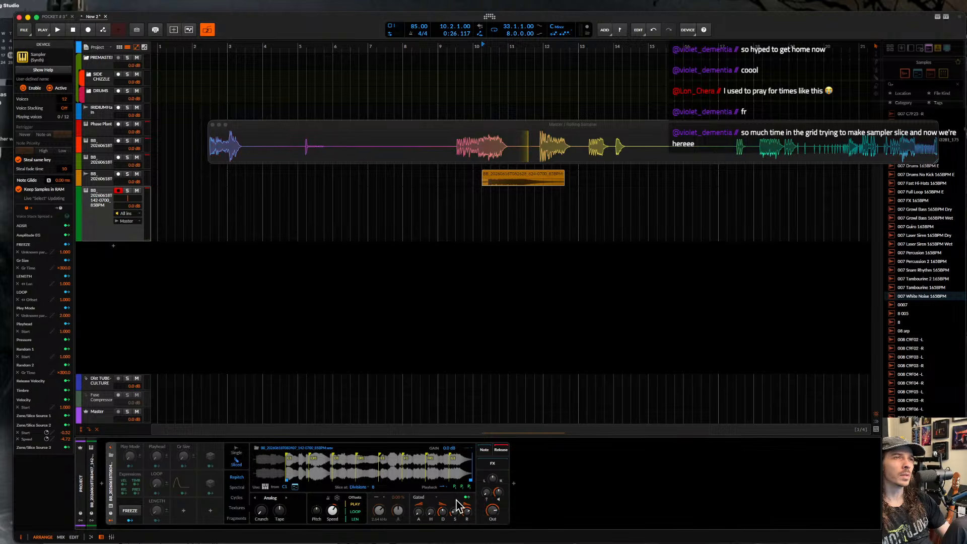
right_click(461, 488)
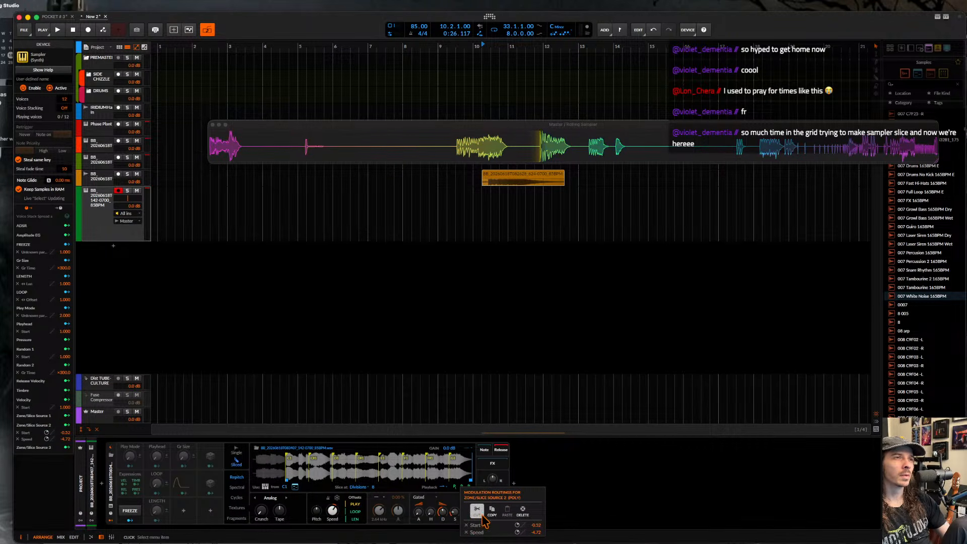
left_click(523, 510)
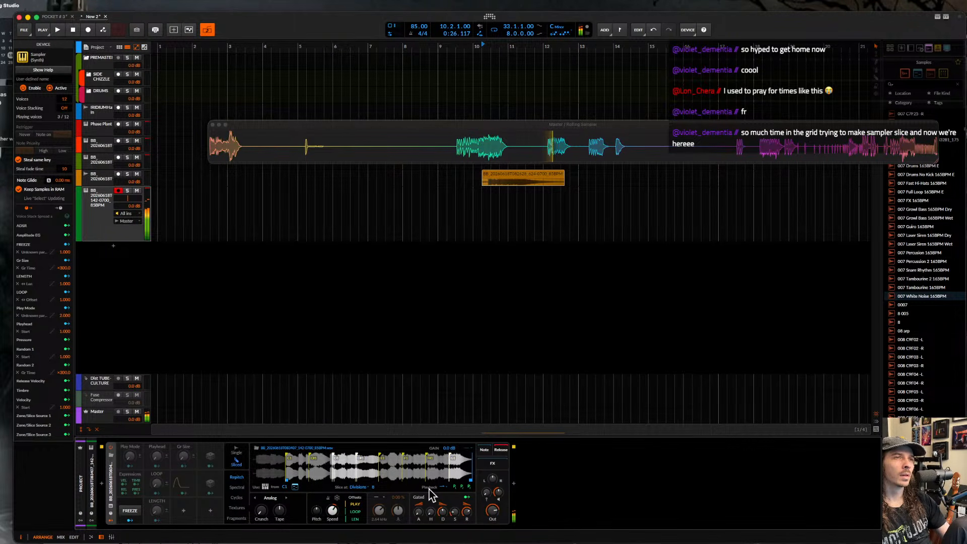
- Set the Sampler's Speed to about -223% so the slices play in reverse
left_click_drag(332, 510, 332, 542)
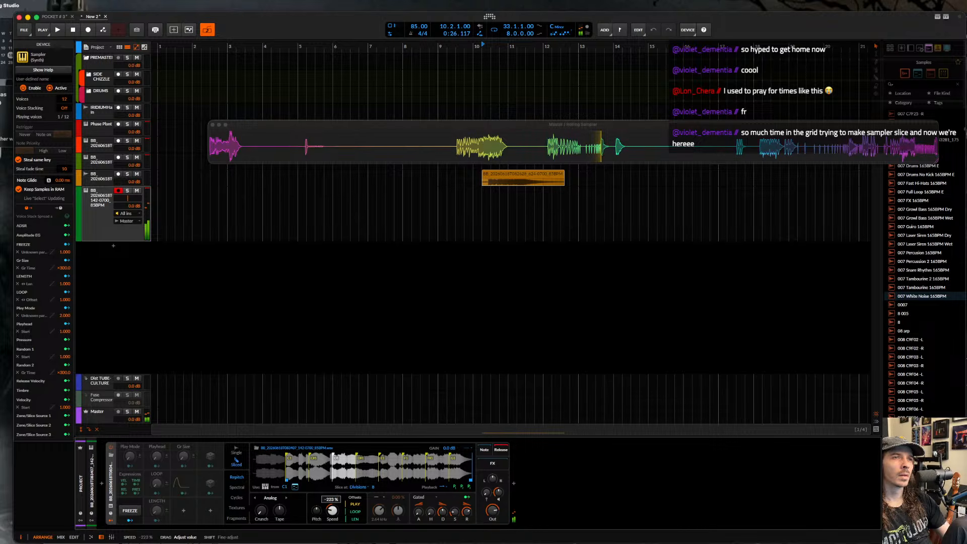
left_click_drag(332, 542, 332, 543)
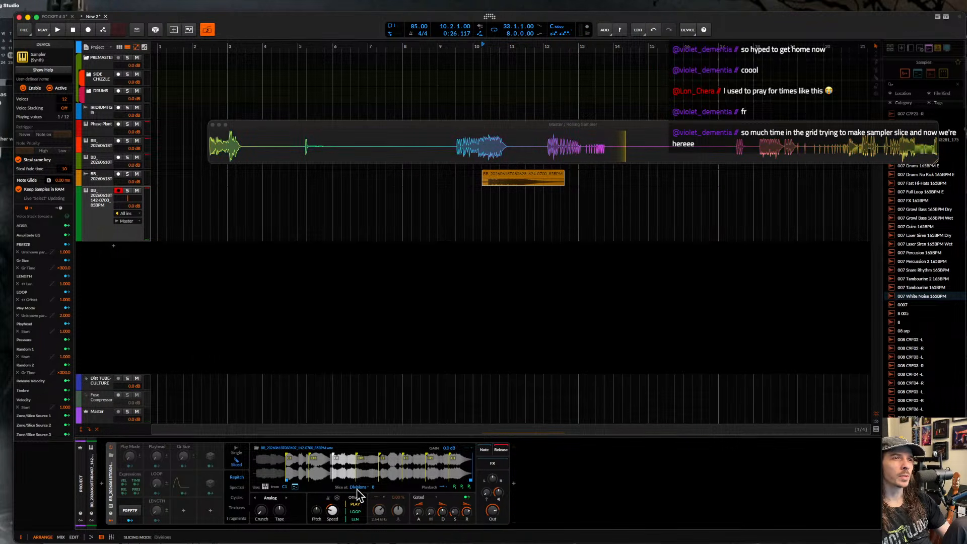
- Adjust the Sampler's Play offset, try a Speed of about -114%, and toggle the tempo option above the Speed control
mouse_move(351, 504)
left_mouse_down()
mouse_move(352, 496)
mouse_move(332, 510)
mouse_move(353, 501)
mouse_move(353, 490)
left_mouse_up()
left_click_drag(333, 511, 333, 515)
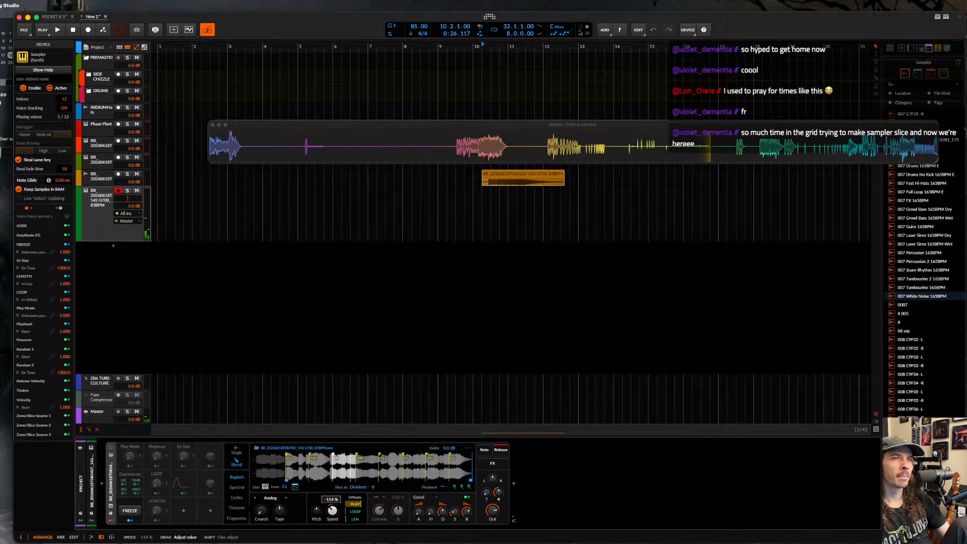
left_click_drag(332, 515, 333, 511)
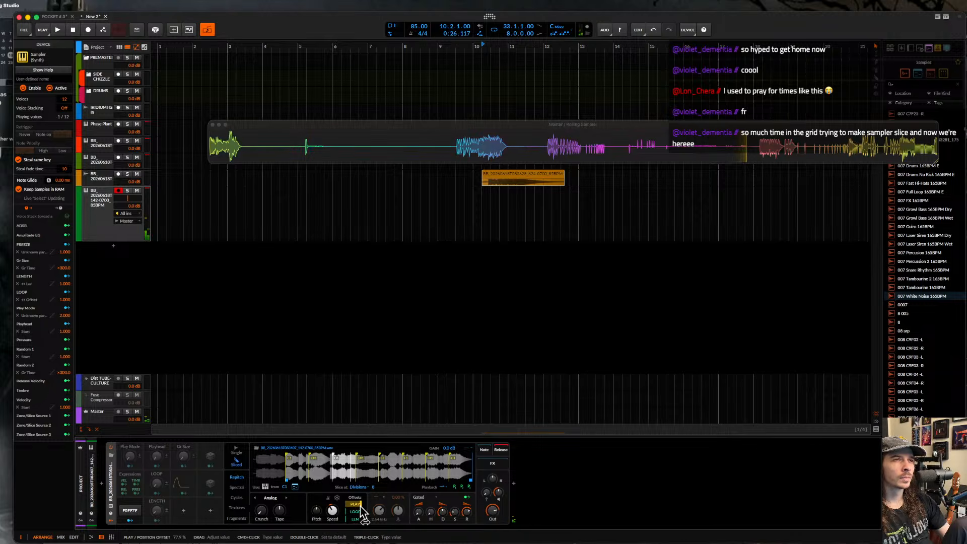
left_click(328, 499)
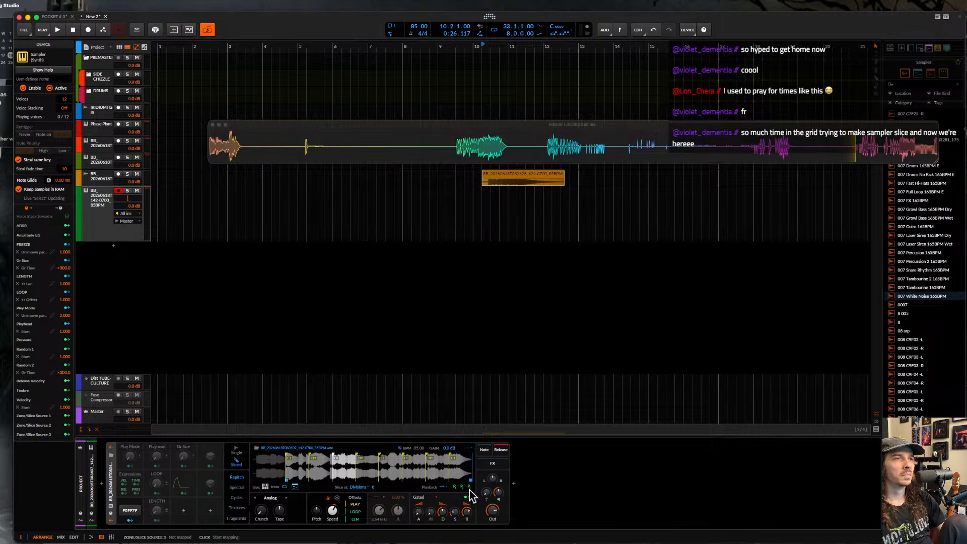
- Extend the slicing start to the beginning of the sample and expand the Sampler's ADSR modulator
mouse_move(472, 481)
left_mouse_down()
mouse_move(353, 481)
mouse_move(473, 488)
left_mouse_up()
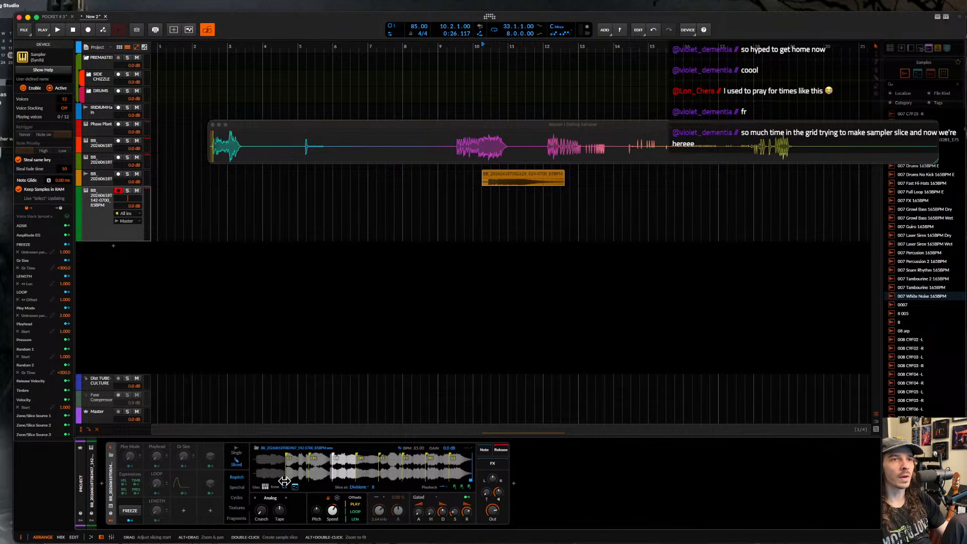
mouse_move(284, 481)
left_mouse_down()
mouse_move(249, 480)
mouse_move(259, 480)
left_mouse_up()
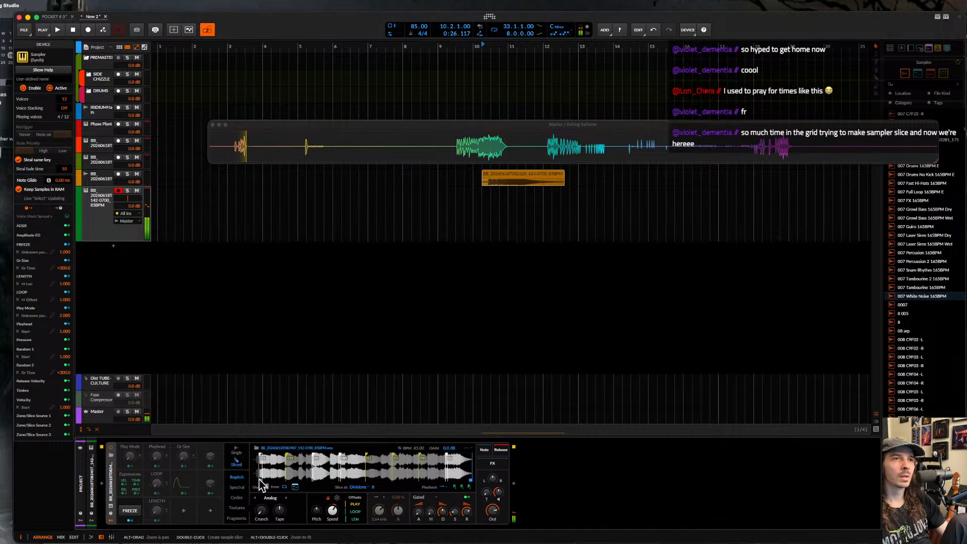
left_click(183, 510)
key("Escape")
left_click(184, 482)
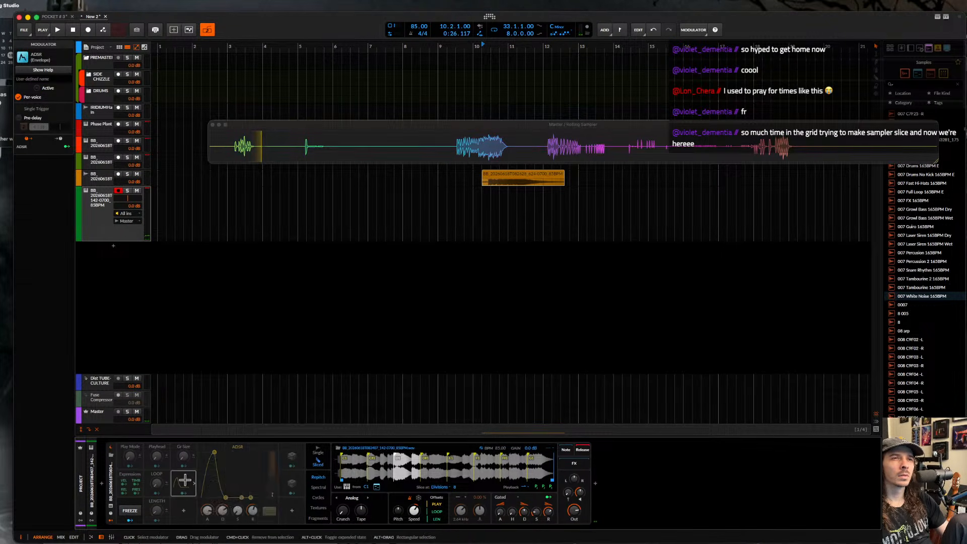
- Move the slicing start to about 55 s so slices cover only the sample's final part, and raise the Pitch transpose
mouse_move(342, 479)
left_mouse_down()
mouse_move(362, 469)
mouse_move(340, 470)
left_mouse_up()
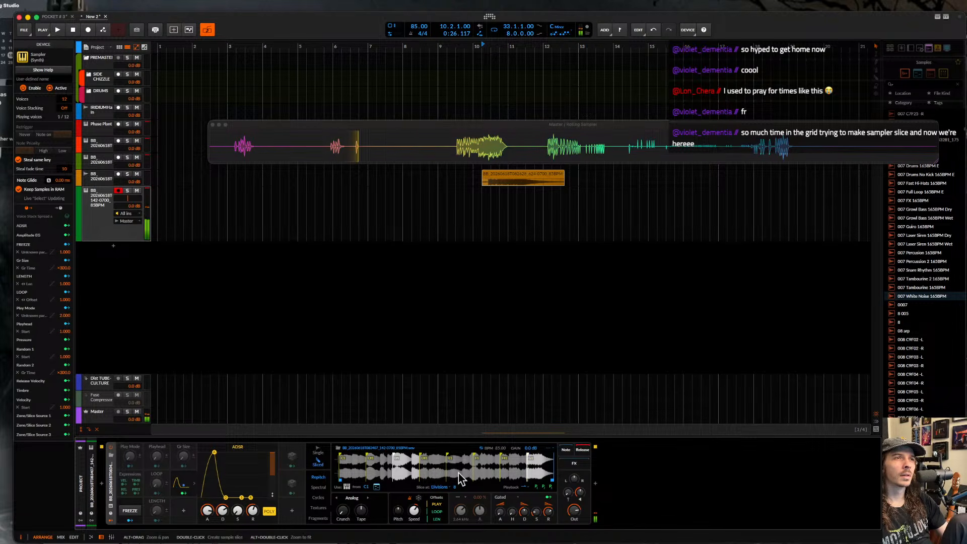
left_click_drag(342, 481, 473, 493)
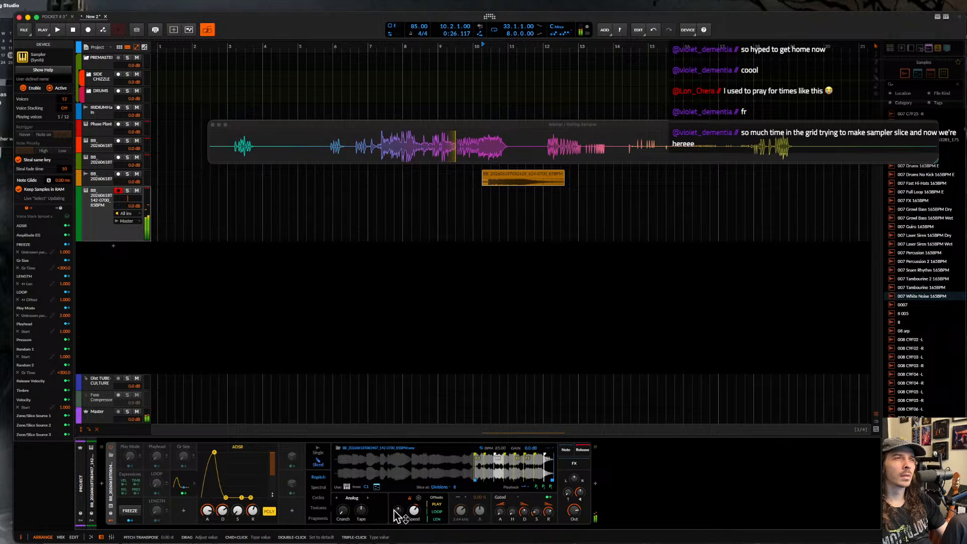
left_click_drag(397, 510, 397, 491)
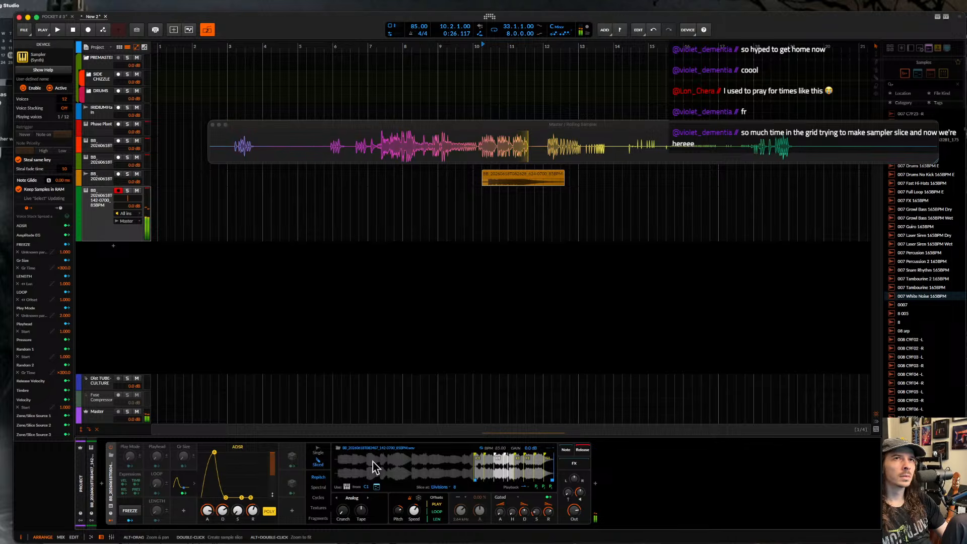
- Try placing the Sampler's generated slice note clip on a new instrument track at bar 1, and delete that clip
left_click_drag(352, 488, 360, 303)
left_click(402, 247)
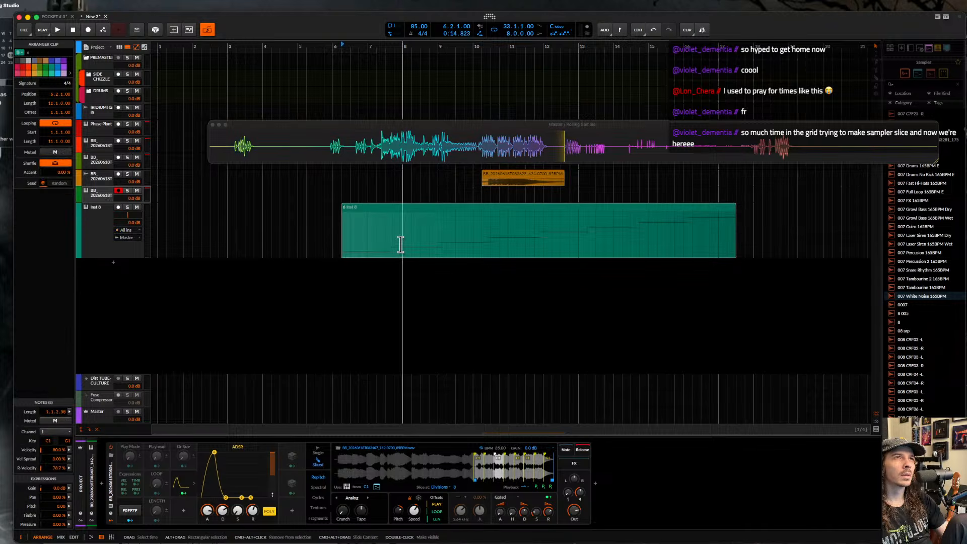
scroll(399, 244, "down", 3)
left_click_drag(361, 210, 246, 214)
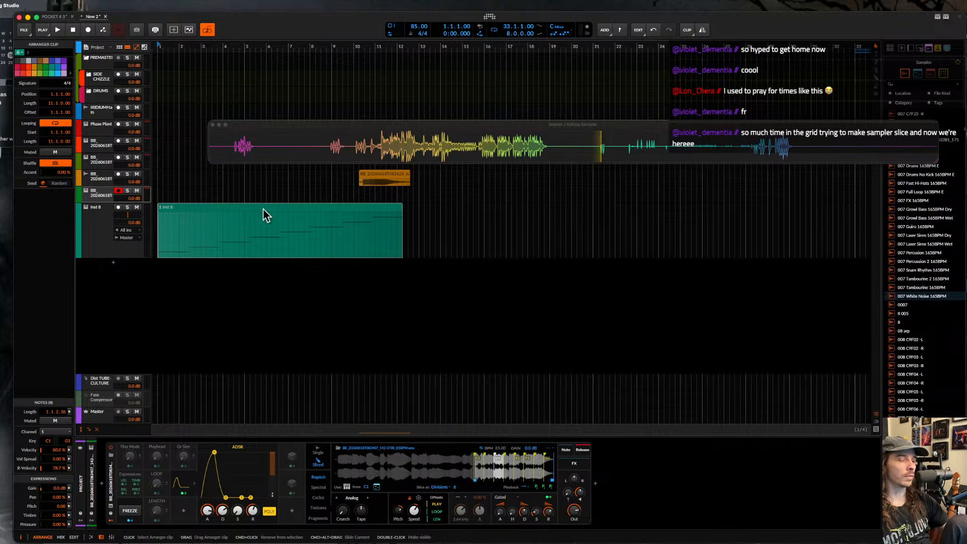
key("Delete")
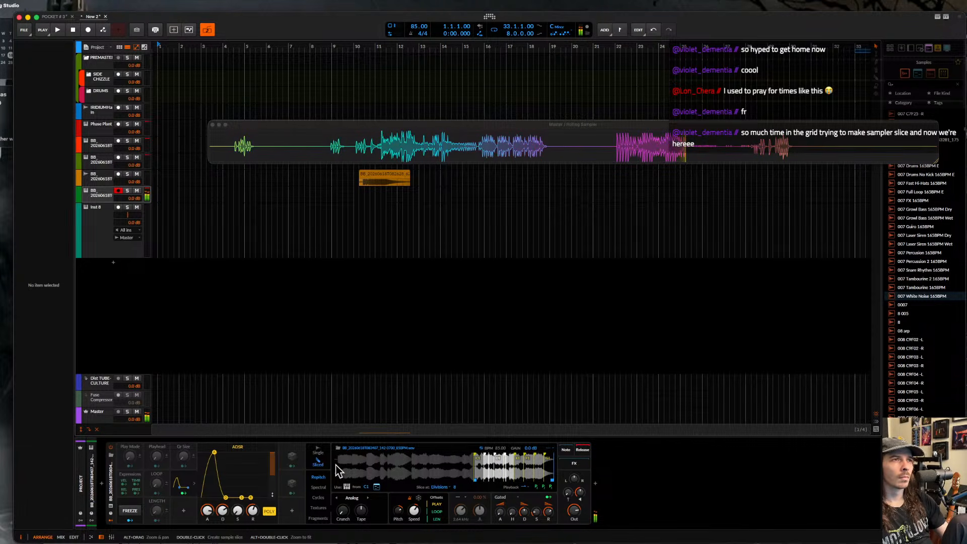
- Reset the Sampler's Pitch transpose to its default
left_click_drag(399, 513, 399, 514)
double_click(399, 513)
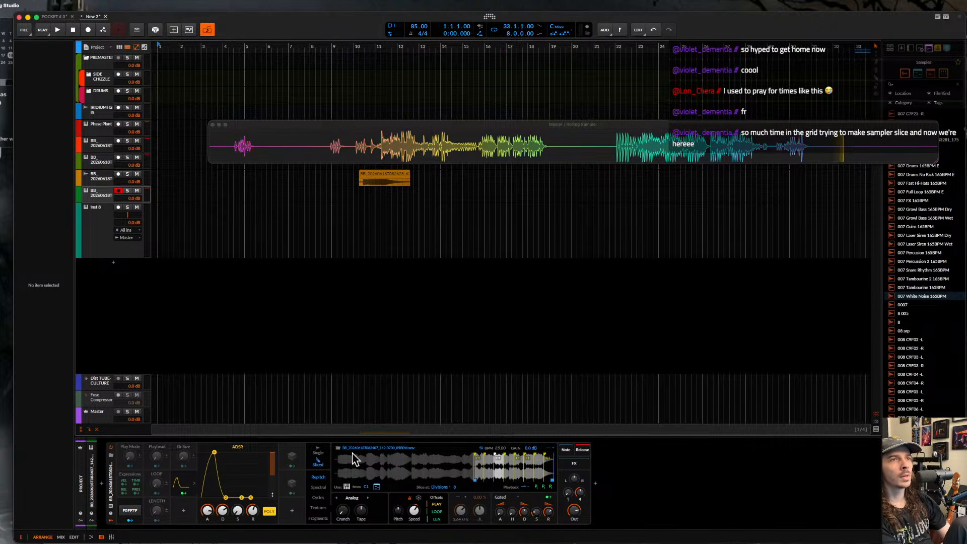
- Switch to the Bitwig documentation in the browser and review the slice trigger modes and note clip notes
key("ctrl+Up")
left_click(153, 243)
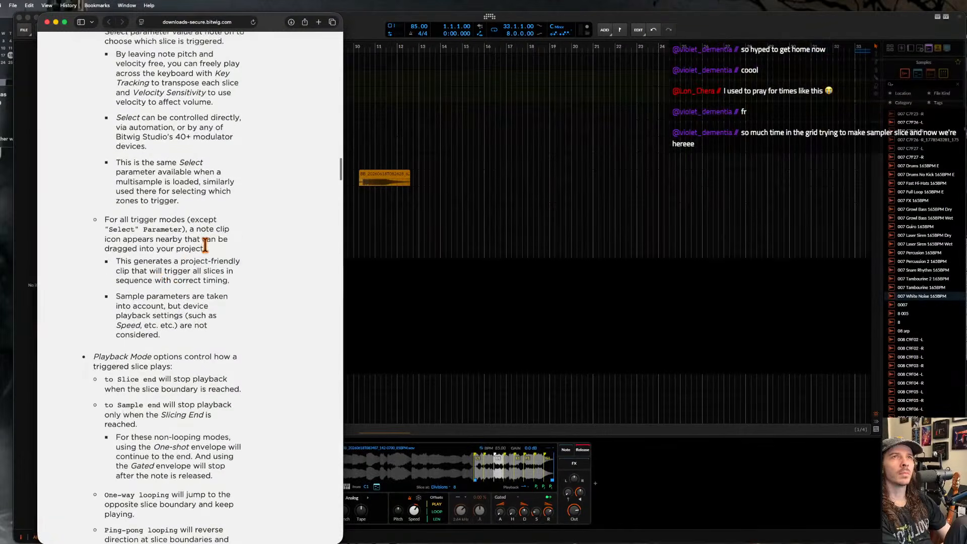
scroll(257, 259, "up", 5)
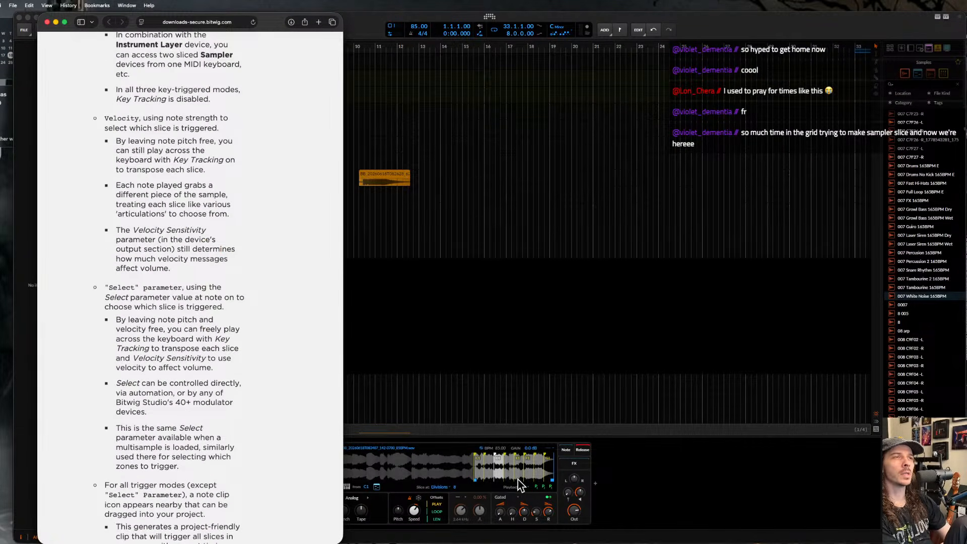
- Back in Bitwig Studio, convert the Sampler to Single and back to Sliced, and set the slicing start to about 55 s
left_click(440, 456)
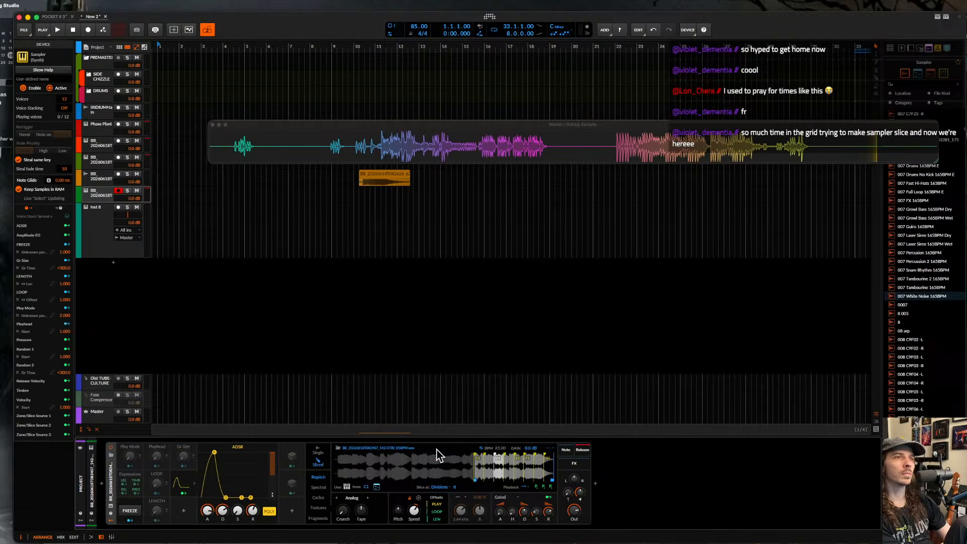
left_click(319, 465)
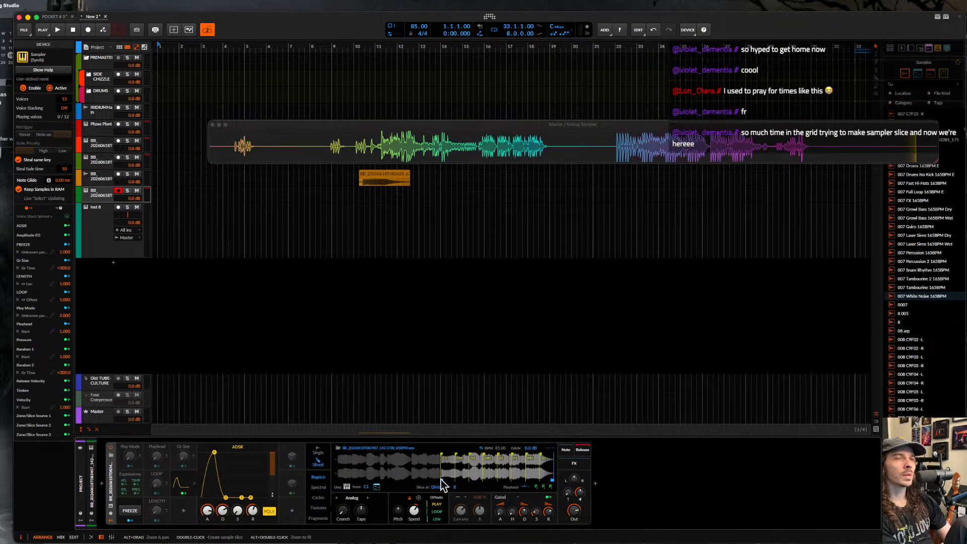
left_click(319, 453)
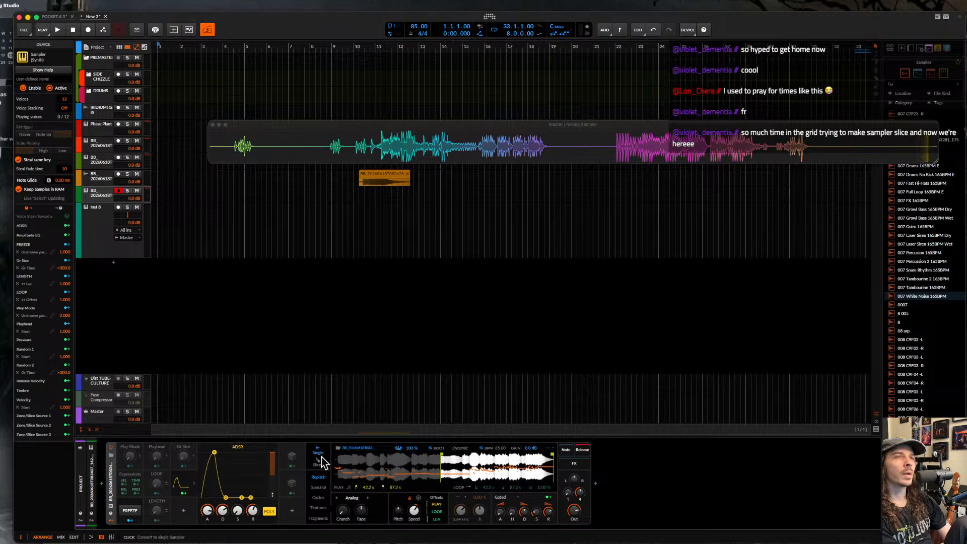
left_click(319, 463)
left_click_drag(441, 482, 474, 483)
- Undo the recent Sampler mode and range changes and redo them through to Single mode with playback starting at about 55 s
key("super+z")
key("super+z")
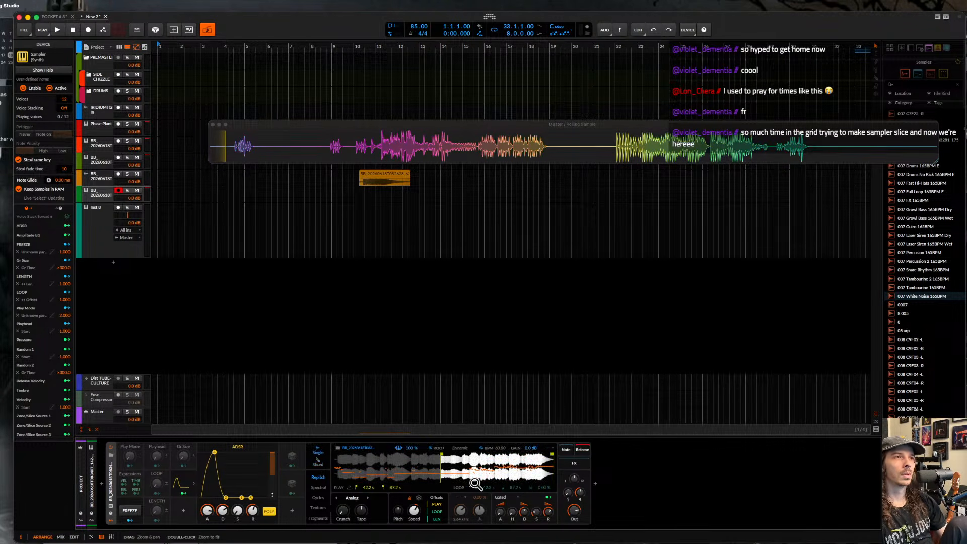
key("super+shift+z")
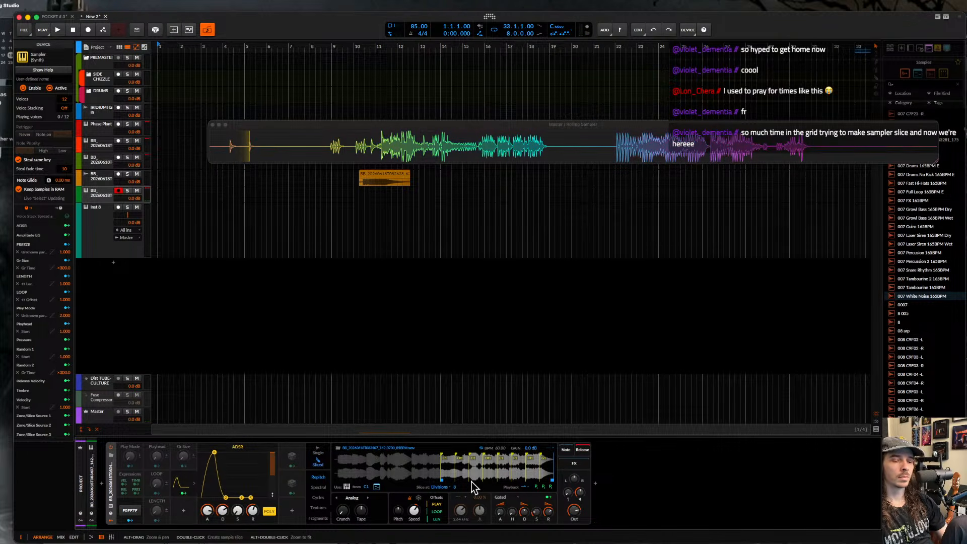
key("super+shift+z")
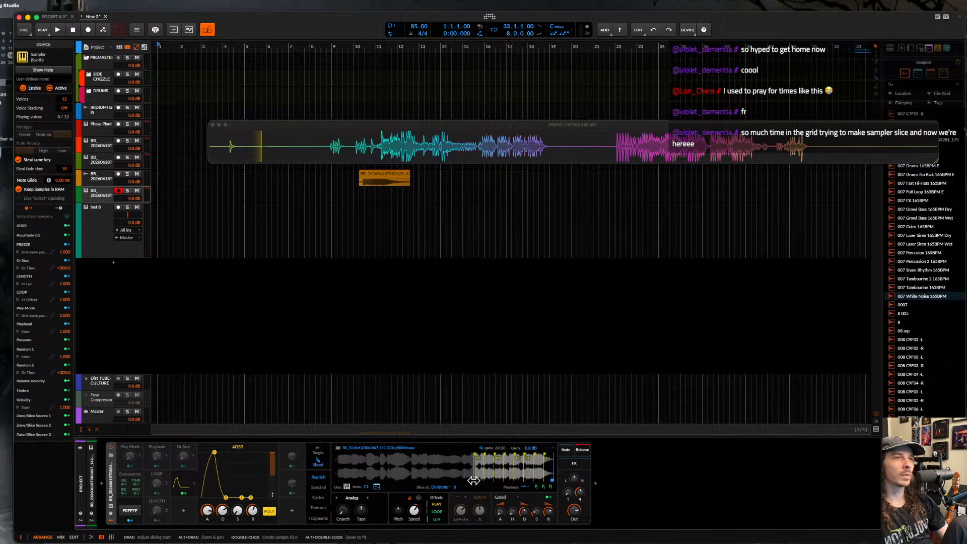
key("super+shift+z")
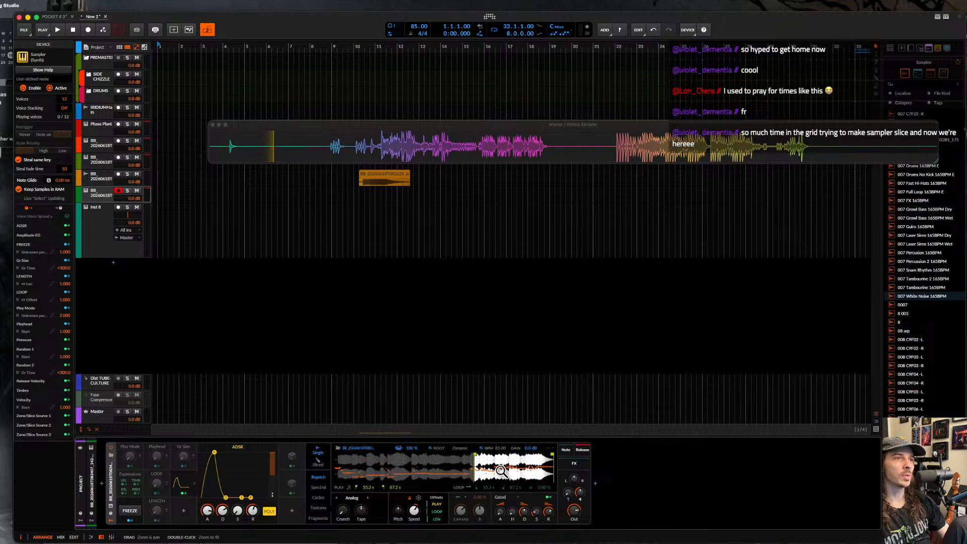
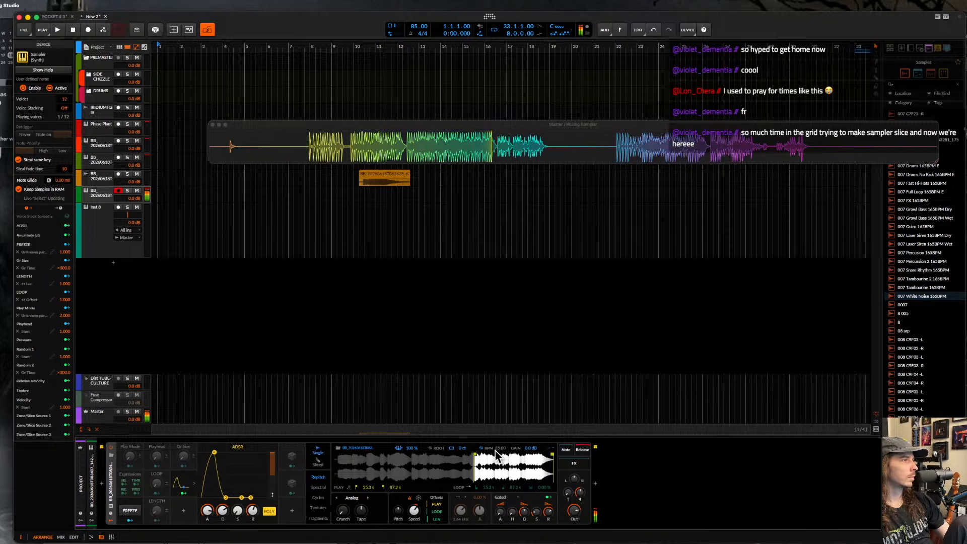
- Add the Raum reverb plug-in after the Sampler and move its window slightly aside
left_click(596, 484)
type("ra")
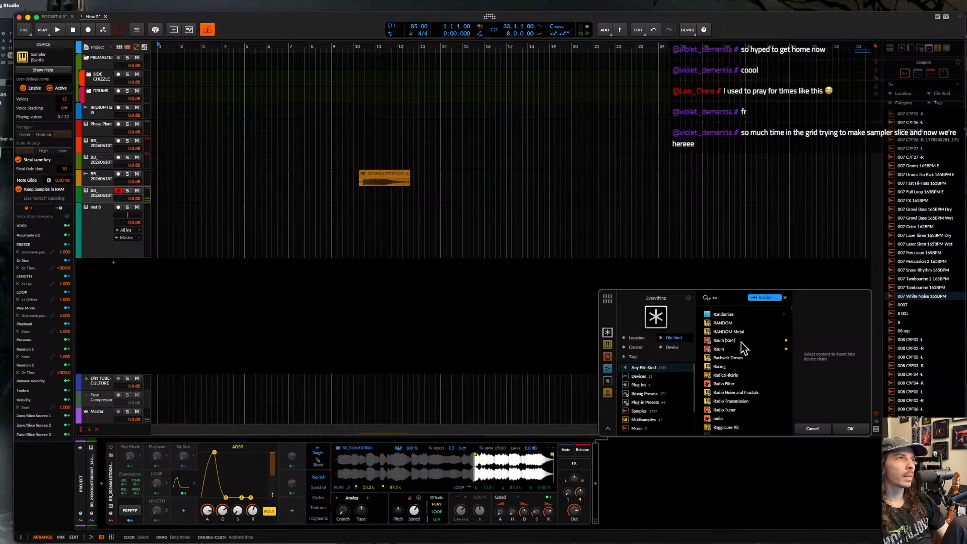
left_click(732, 349)
left_click(850, 429)
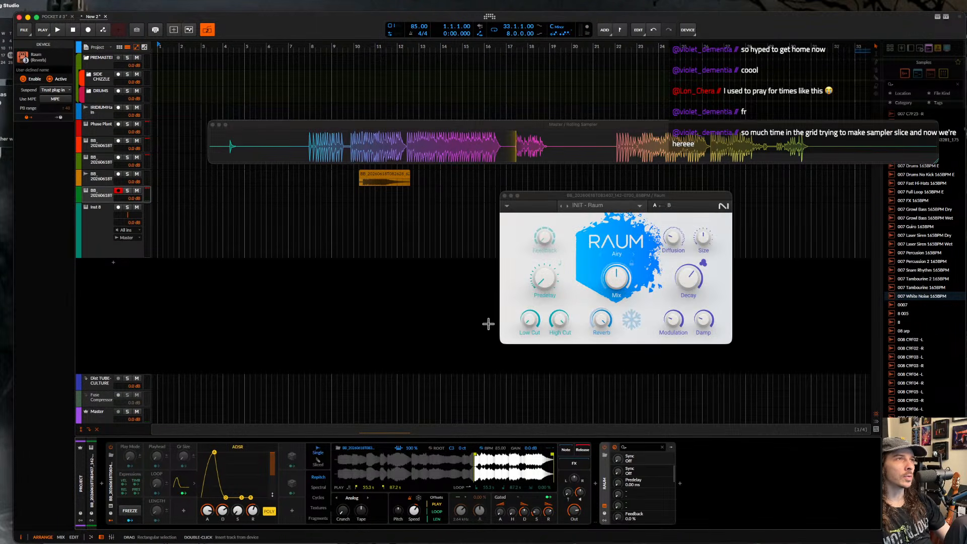
left_click_drag(583, 197, 563, 193)
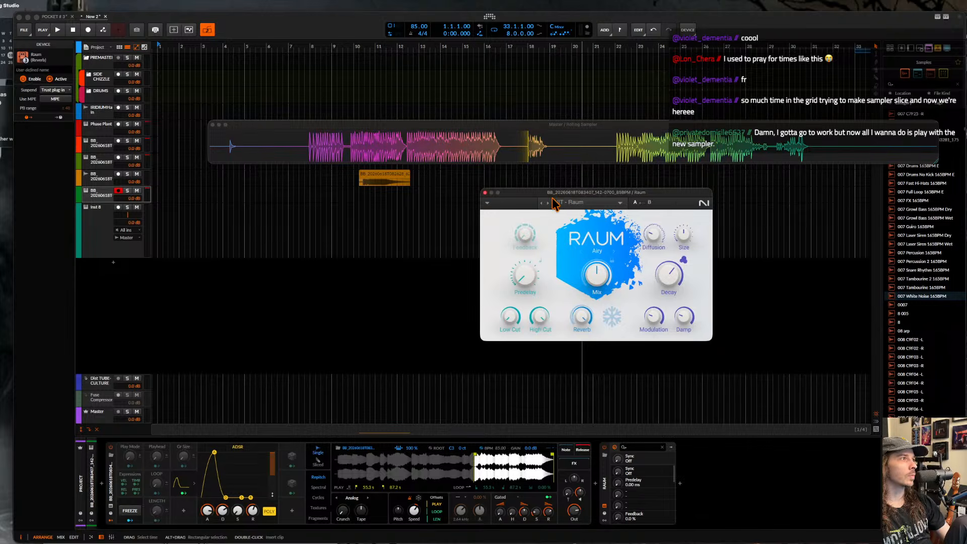
- Increase the Sampler's Analog Crunch amount and try a negative Tape color
mouse_move(662, 274)
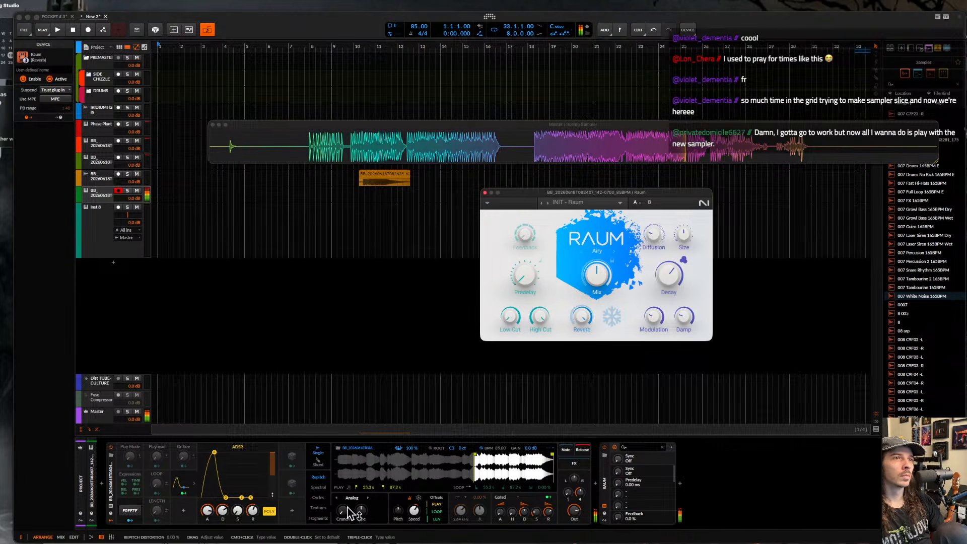
left_click_drag(348, 508, 347, 496)
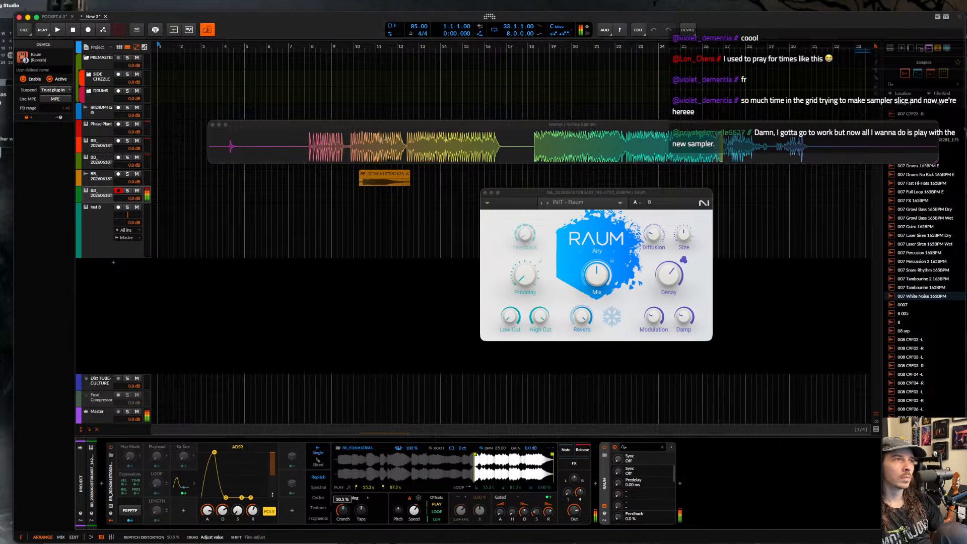
left_click_drag(343, 511, 361, 522)
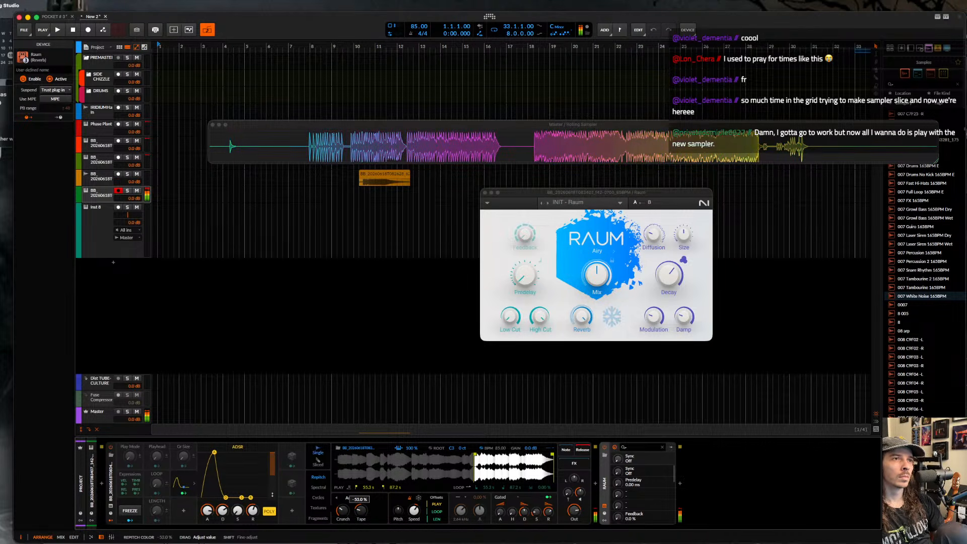
mouse_move(362, 510)
left_mouse_down()
mouse_move(361, 498)
mouse_move(361, 510)
left_mouse_up()
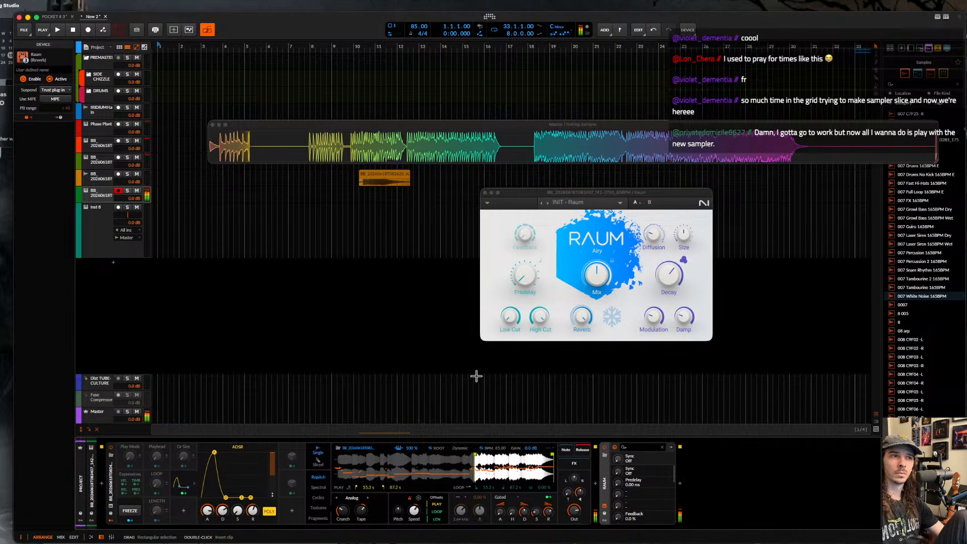
- Convert the Sampler to Sliced, change the Repitch character to Digital, and raise its Bits and Color amounts
left_click(318, 461)
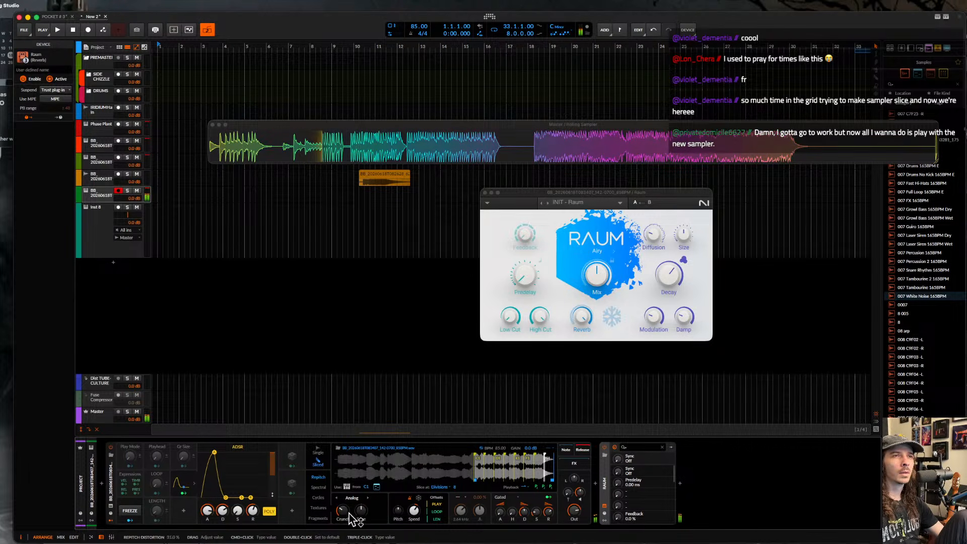
left_click(368, 499)
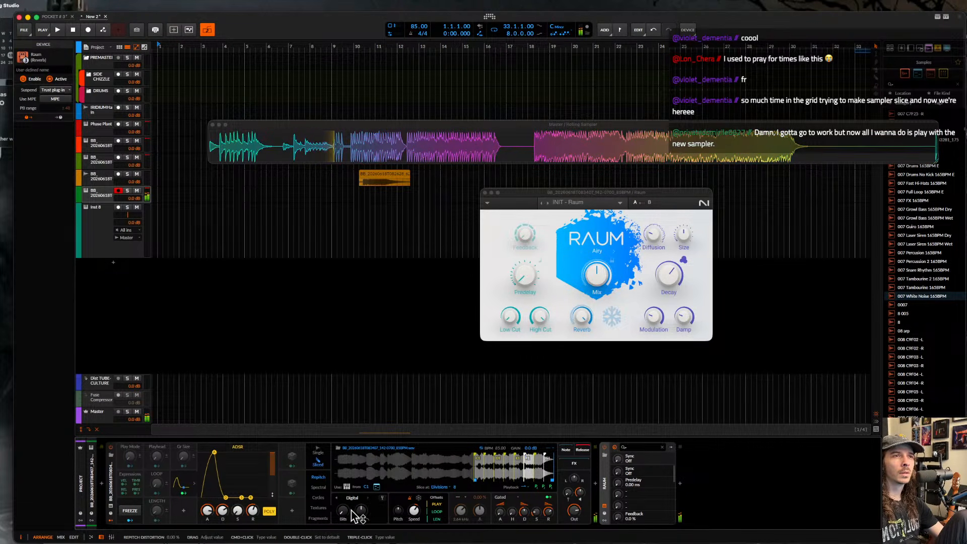
left_click_drag(345, 510, 345, 491)
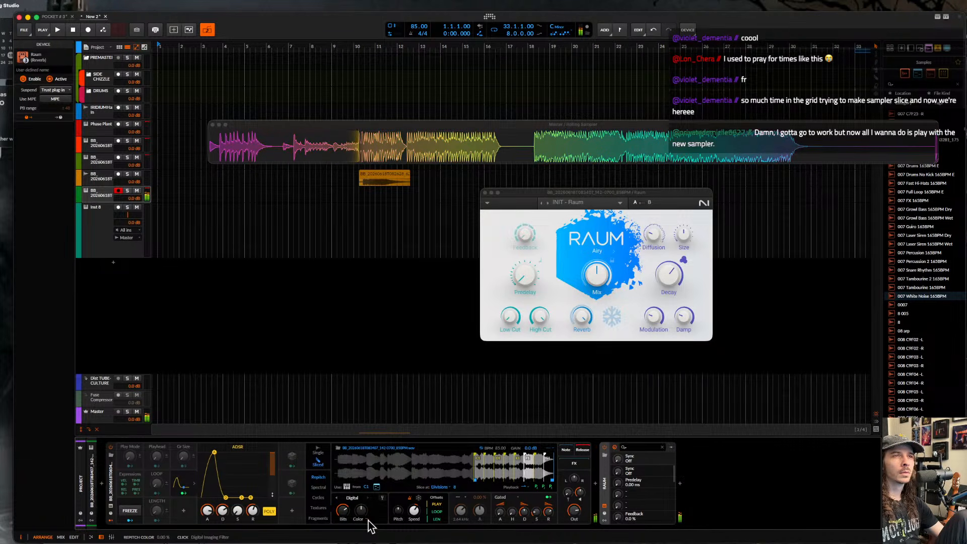
left_click_drag(361, 511, 360, 449)
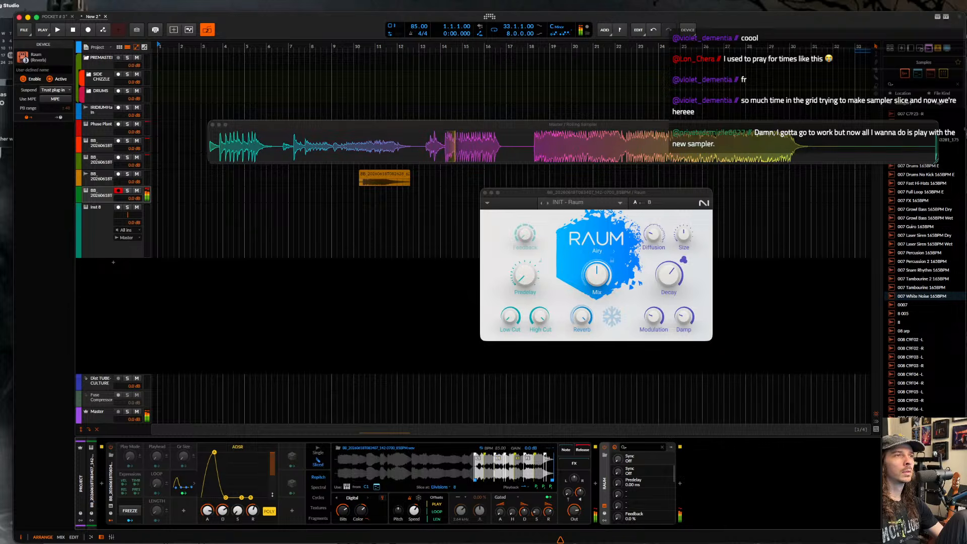
- Collapse the Raum device in the device chain
double_click(605, 483)
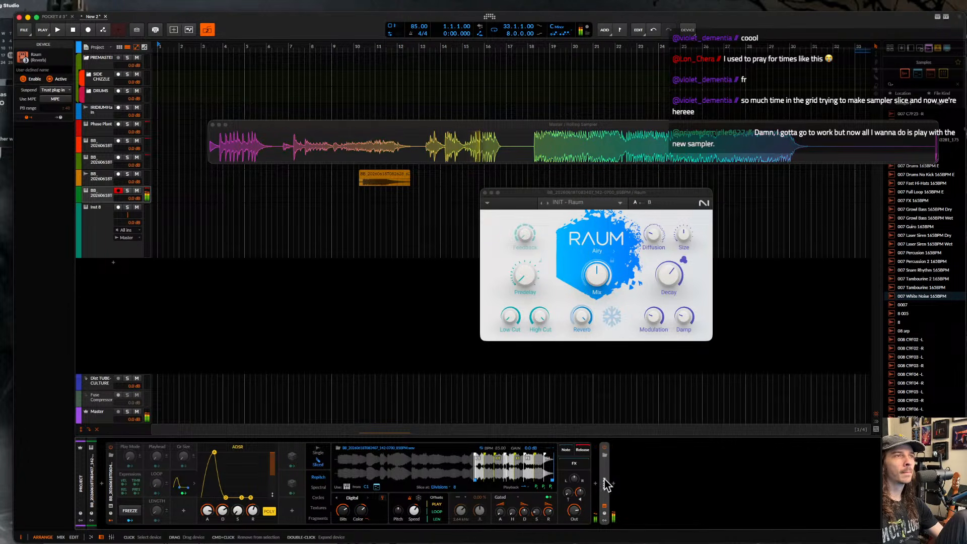
- Add a Delay+ device after Raum, sync its delay time to note divisions, and lower its Mix
left_click(596, 484)
type("de")
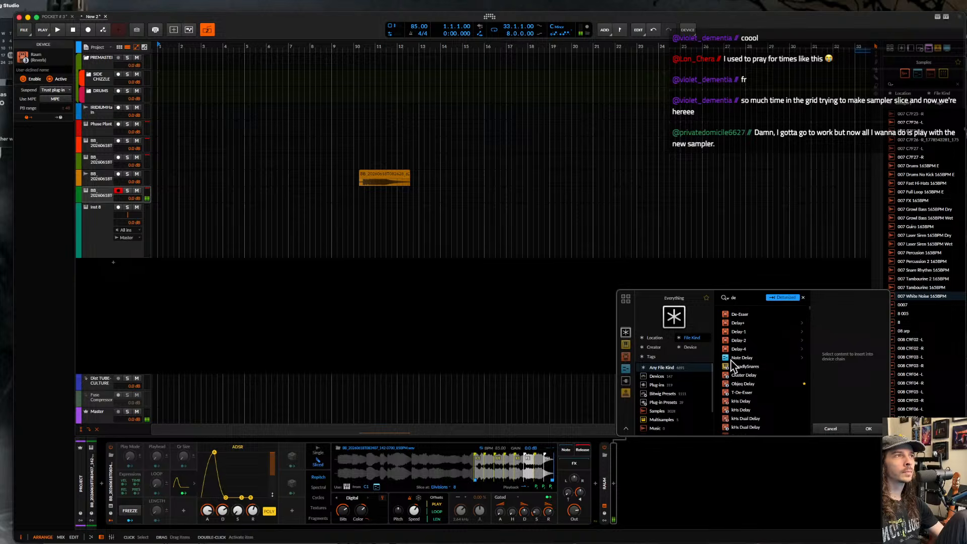
left_click(738, 322)
left_click(868, 429)
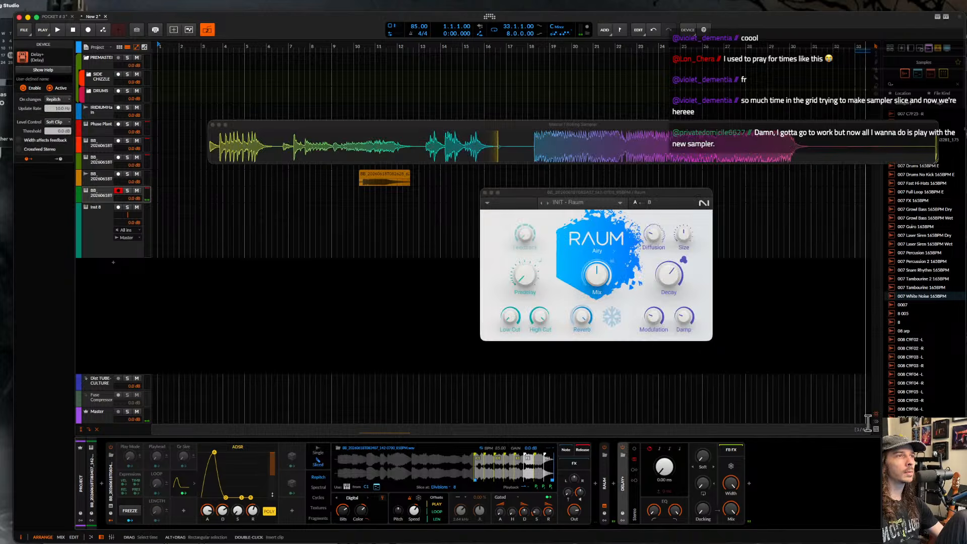
left_click(661, 450)
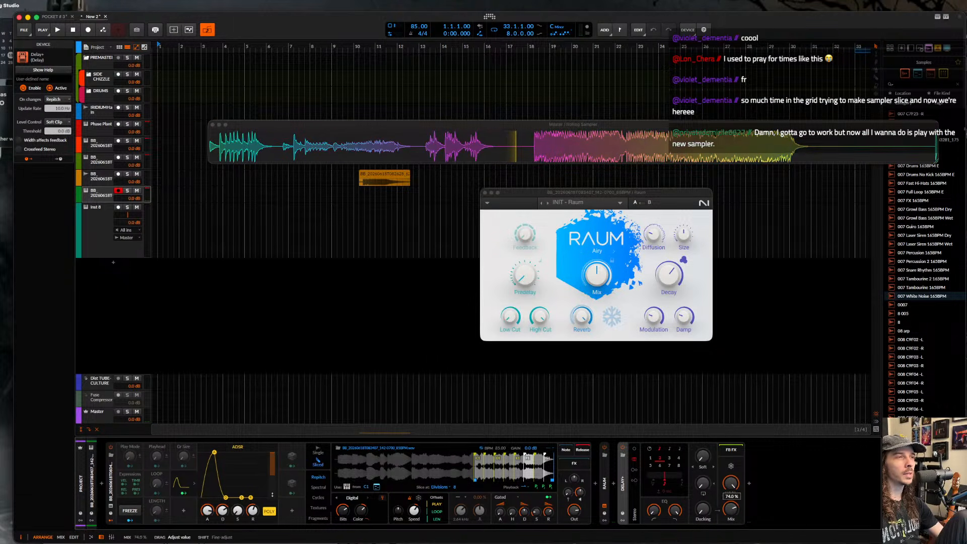
left_click_drag(737, 509, 737, 525)
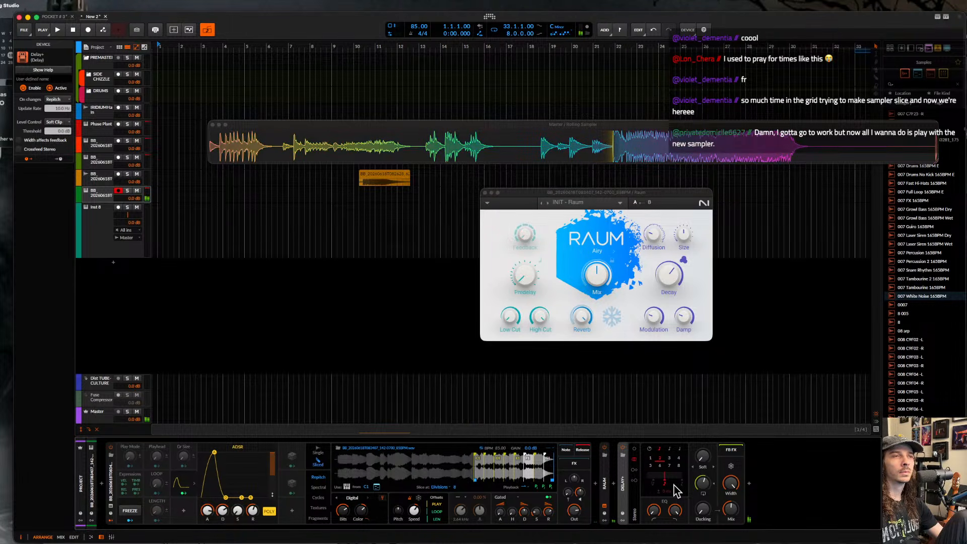
- Close the Raum window and add a new instrument track below the current Sampler track
left_click(486, 192)
left_click(102, 192)
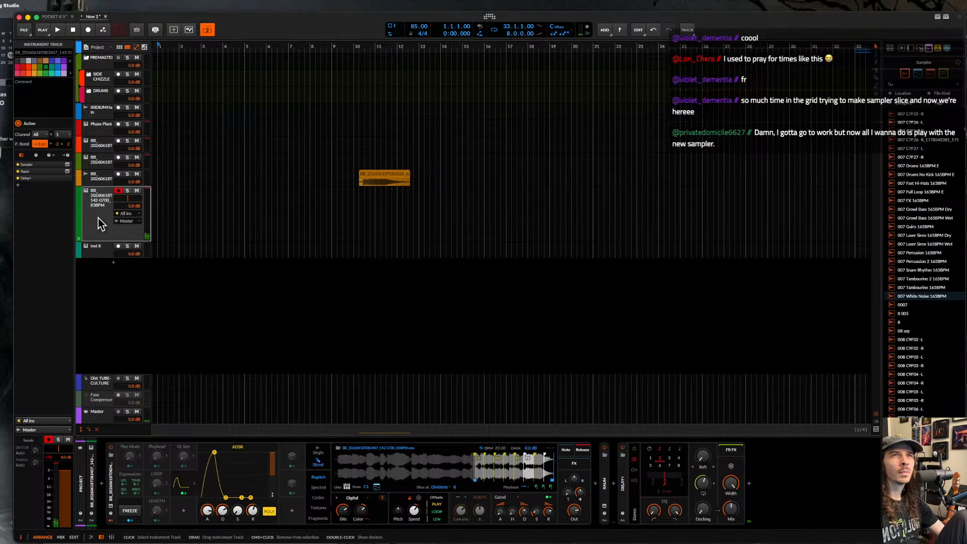
key("super+t")
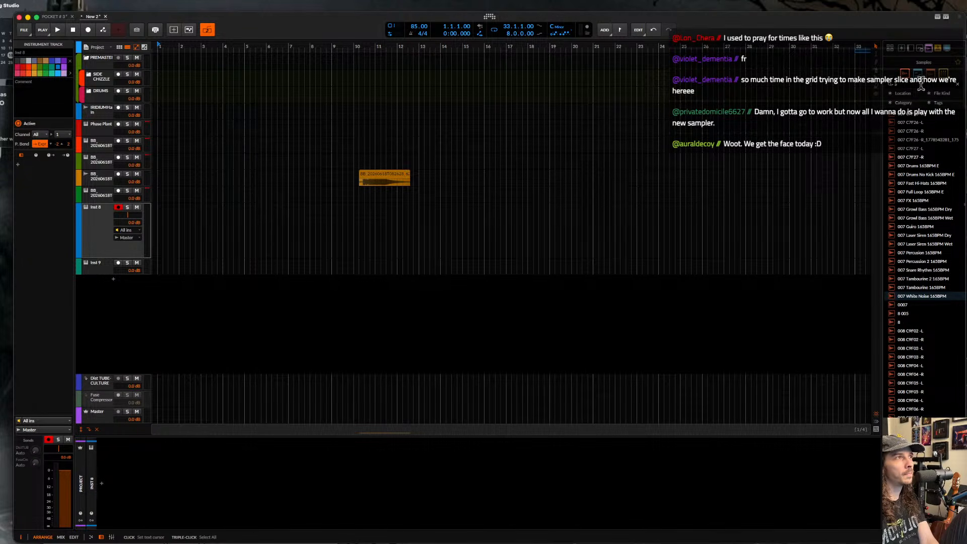
- Search the sample browser for "alck perc"
type("acl")
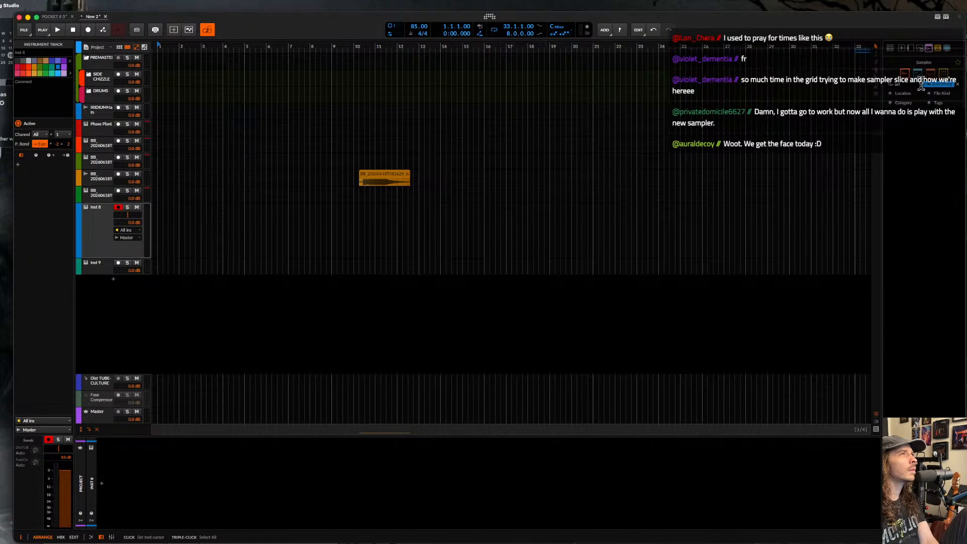
key("BackSpace")
key("BackSpace")
type("lck")
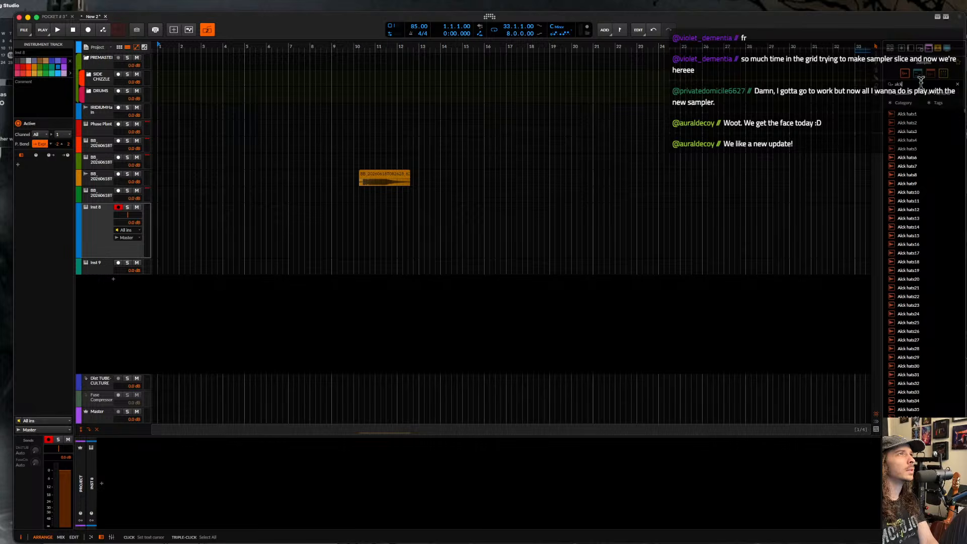
type(" perc")
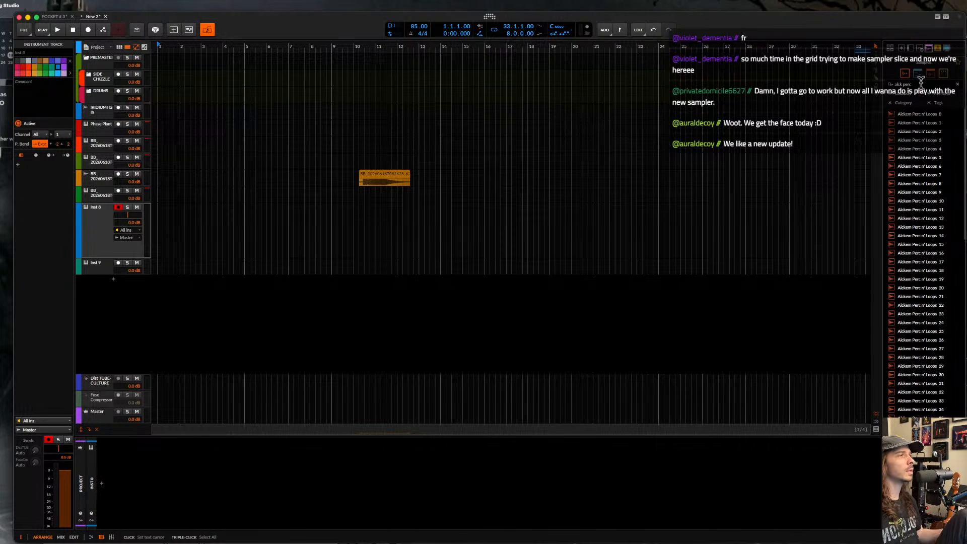
- Audition several Alckem Perc n' Loops samples and load Alckem Perc n' Loops 72 into a Sampler on the empty Inst 8 track
left_click(932, 357)
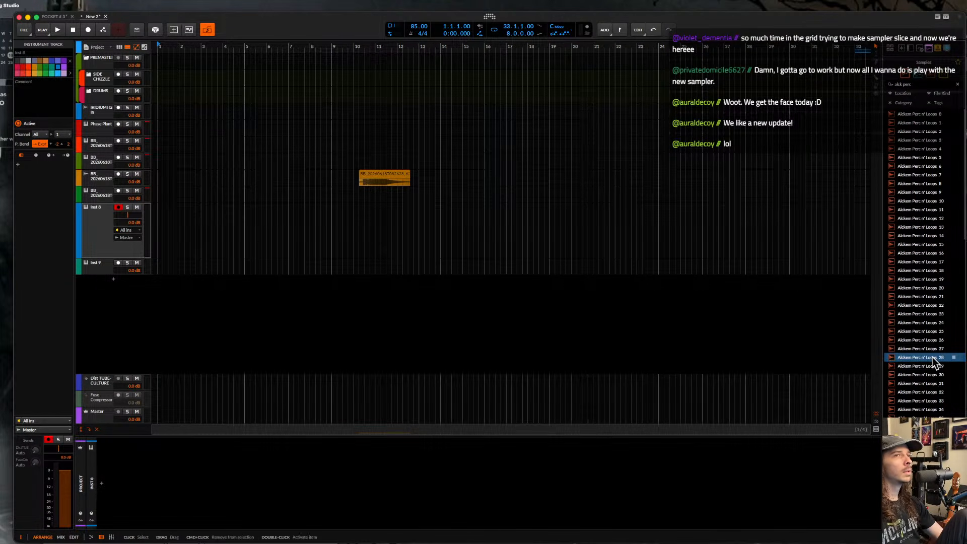
left_click(930, 375)
scroll(930, 376, "down", 5)
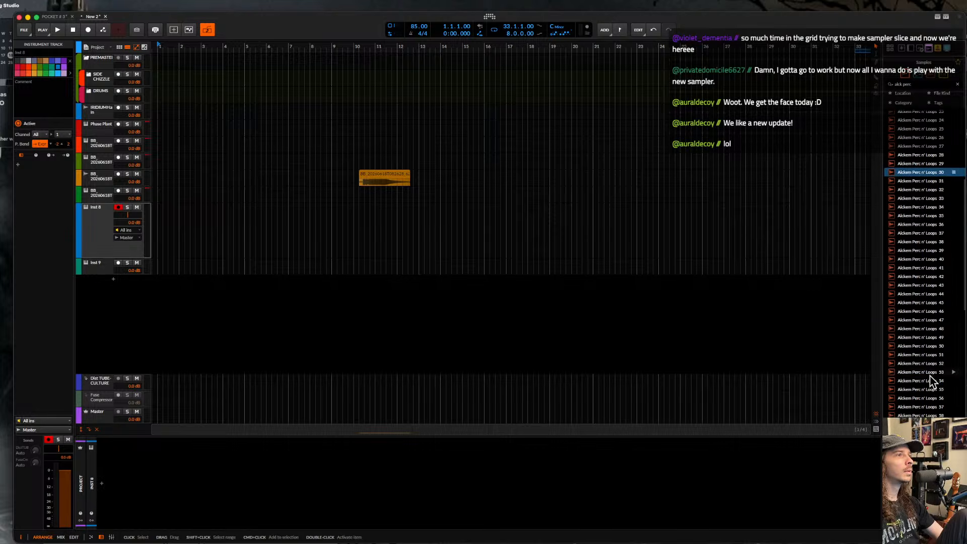
scroll(930, 376, "down", 2)
left_click(930, 376)
scroll(930, 376, "down", 2)
left_click(930, 375)
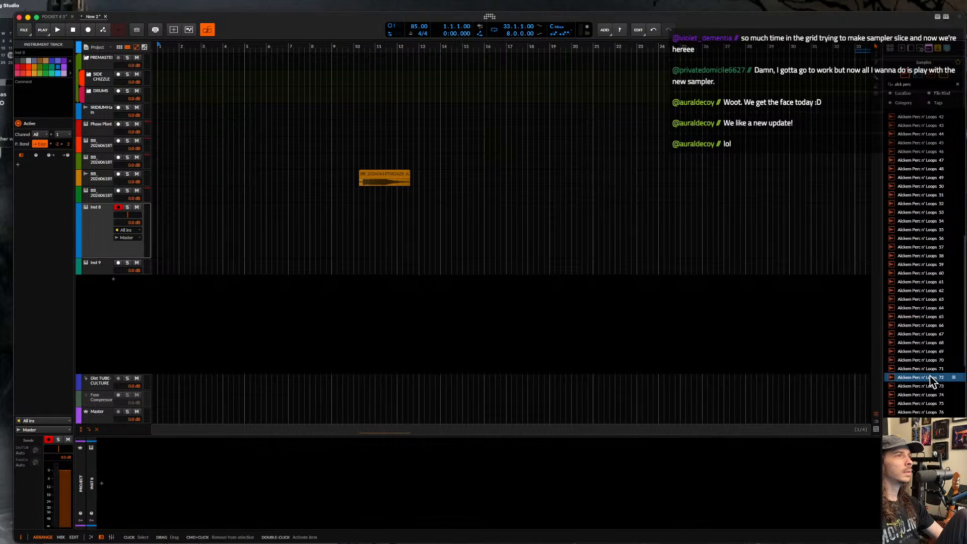
left_click_drag(930, 376, 218, 477)
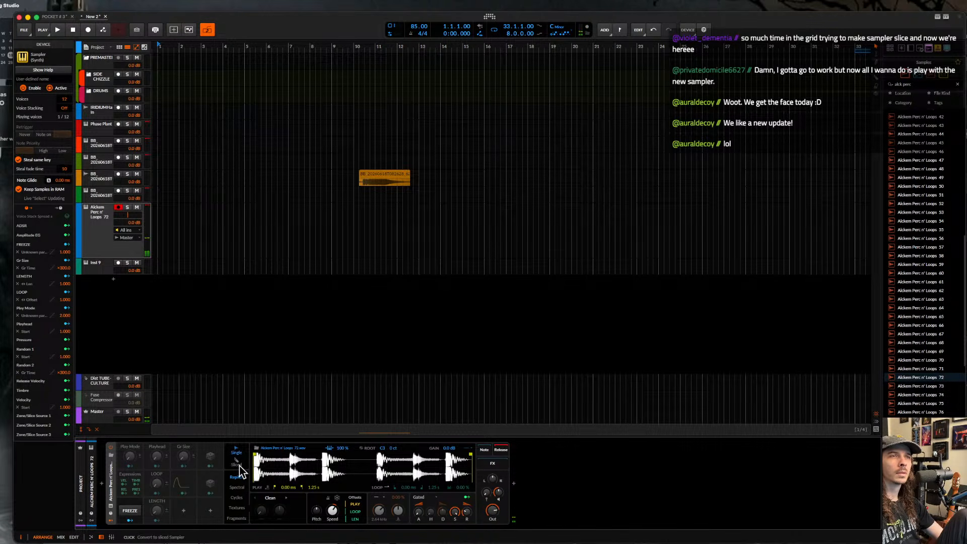
- Switch the new Sampler to Spectral mode with the Reharm character and convert it to Sliced
left_click(238, 488)
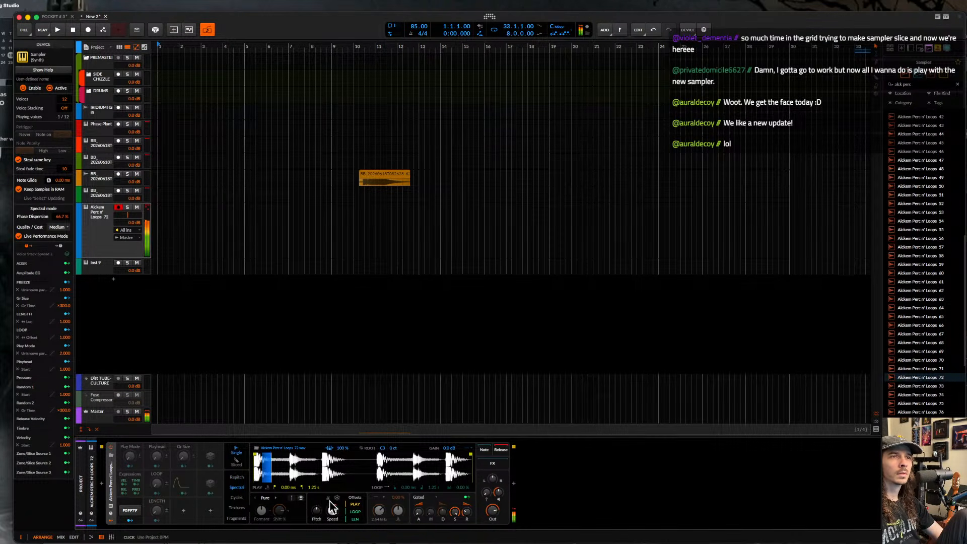
left_click(276, 498)
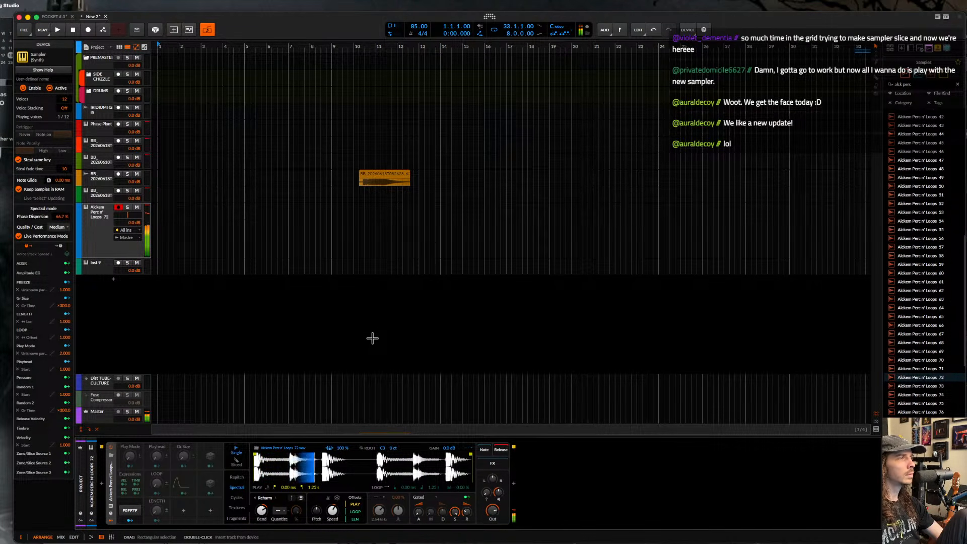
left_click(236, 465)
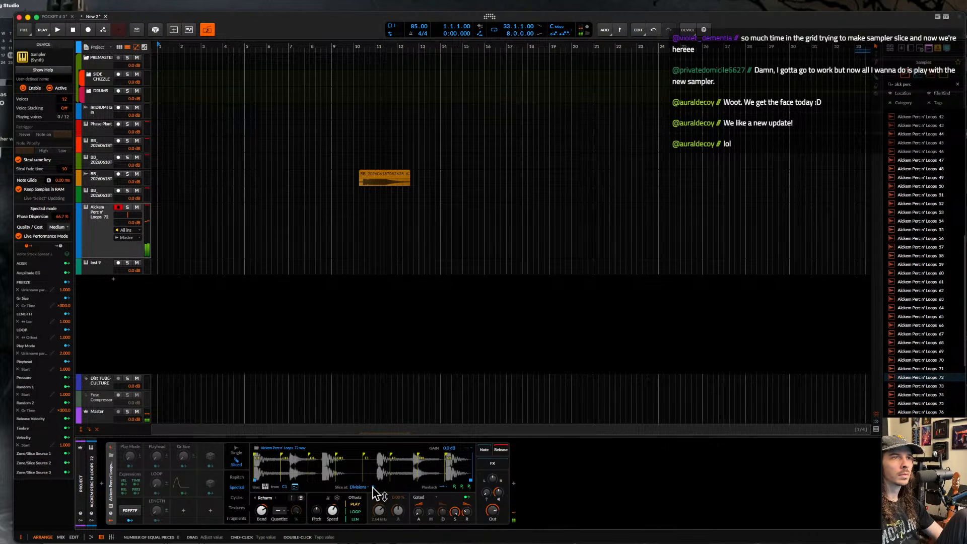
- Try slicing the percussion loop at Beats, then slice it at Onsets with the onset sensitivity at 77%
left_click(358, 487)
left_click(375, 505)
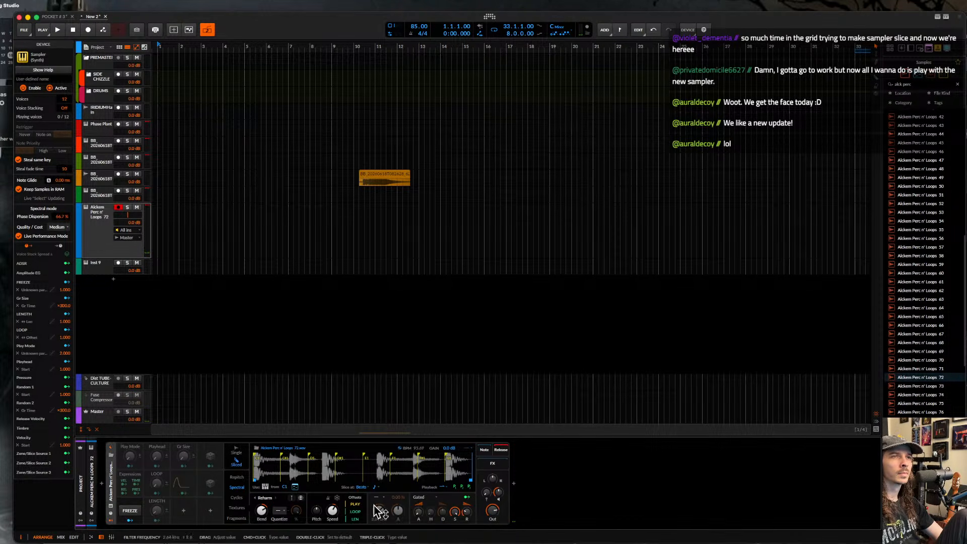
left_click(367, 488)
left_click(375, 514)
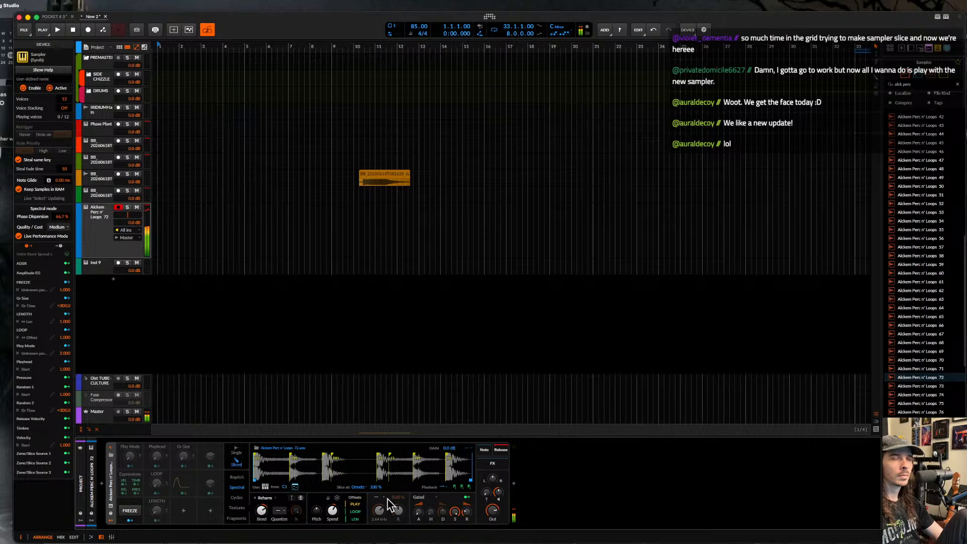
left_click_drag(376, 488, 379, 493)
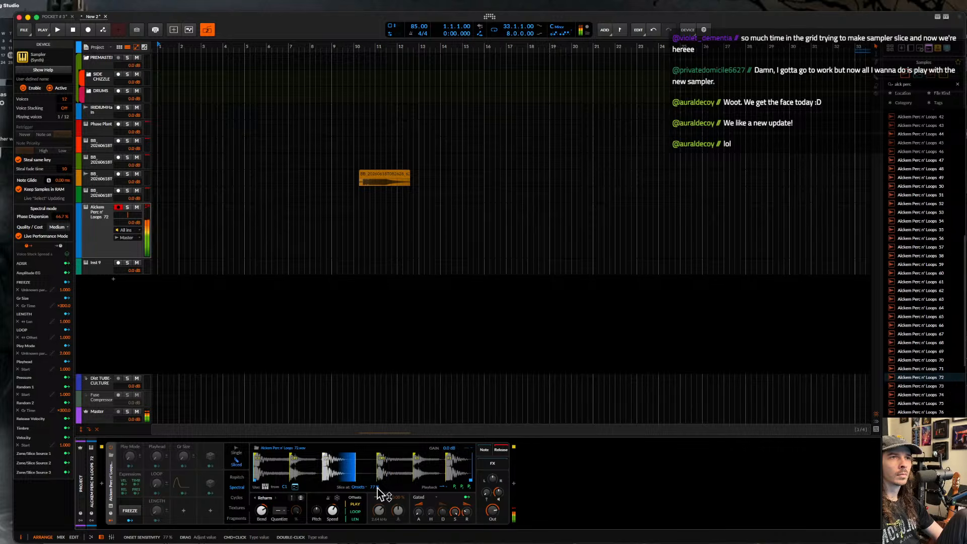
- Set the Sampler's Speed to about 150% and adjust Reharm's Bend and quantize amount, with quantization to Global Key
left_click_drag(333, 511, 333, 506)
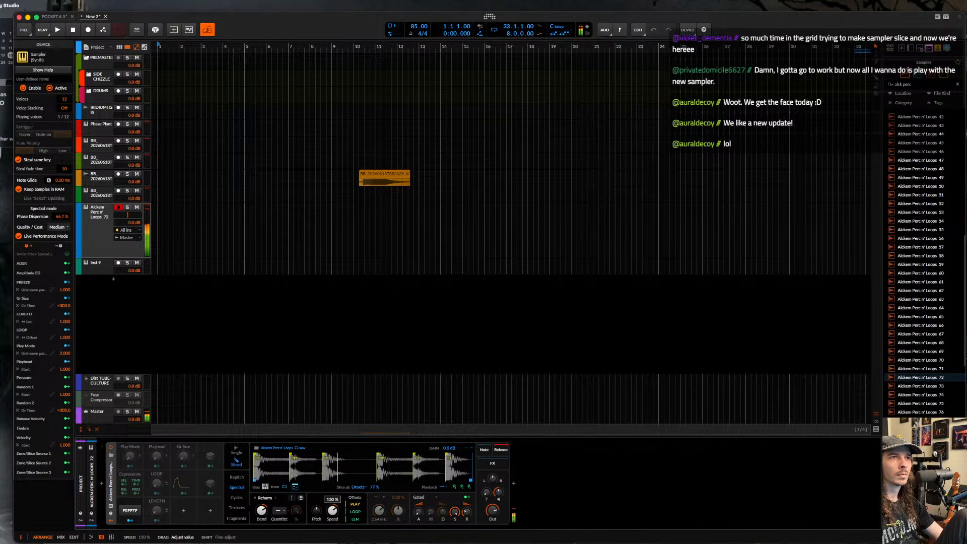
left_click_drag(261, 510, 261, 490)
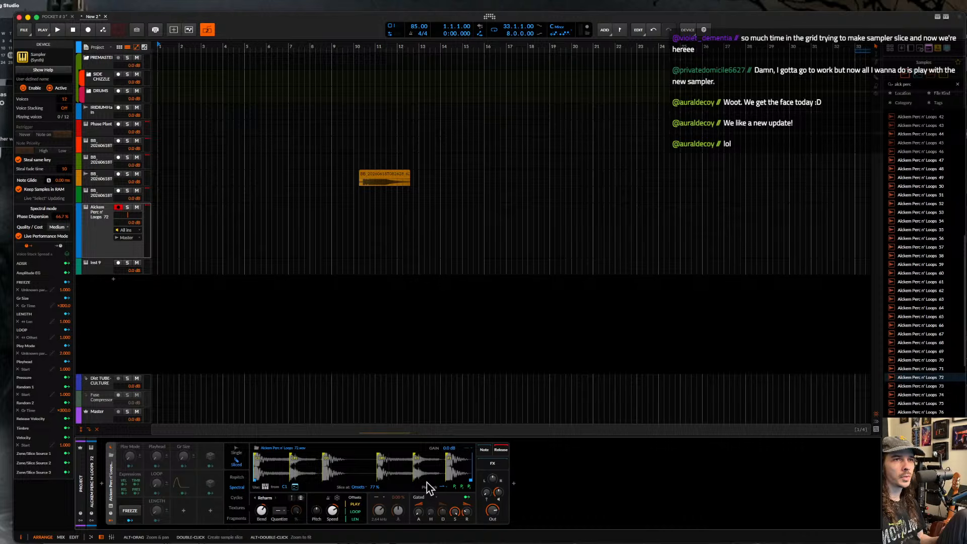
left_click(285, 512)
left_click(318, 537)
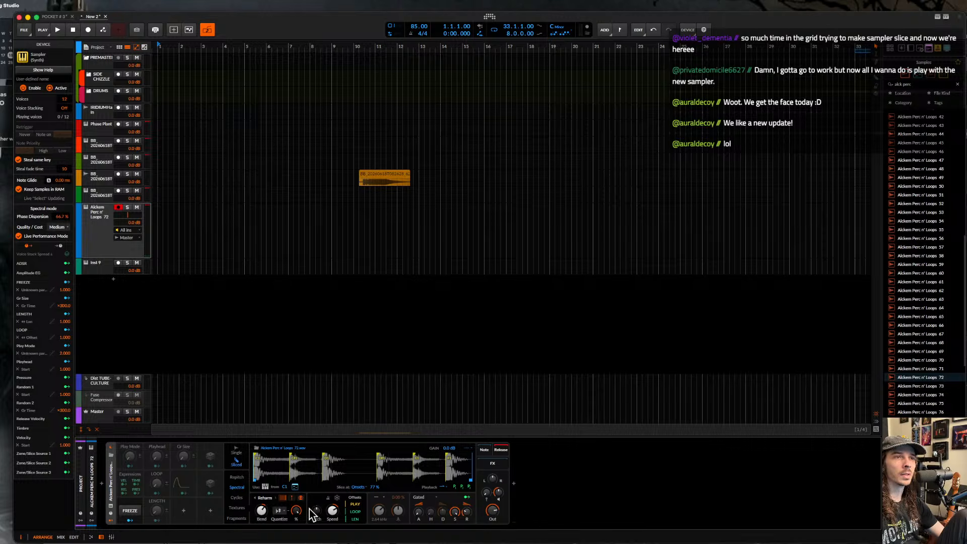
left_click_drag(303, 510, 303, 524)
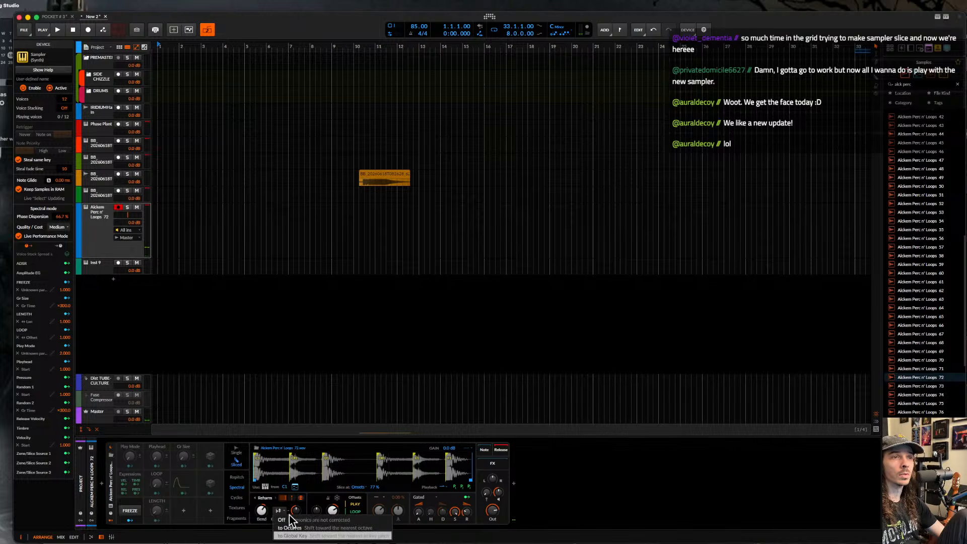
left_click_drag(262, 511, 316, 504)
- Try the Sampler's Use Project BPM and Freeze Playhead options, switching each back off
left_click(329, 499)
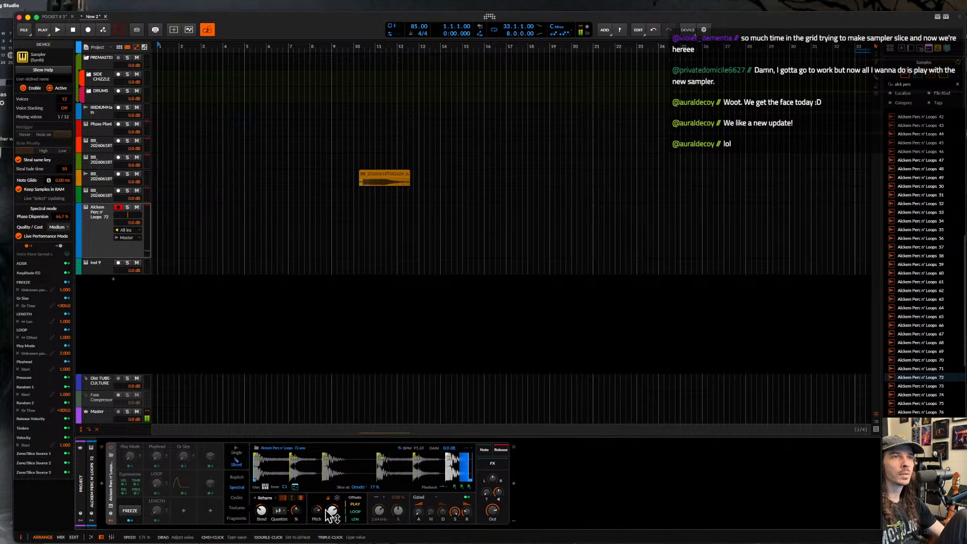
left_click(329, 499)
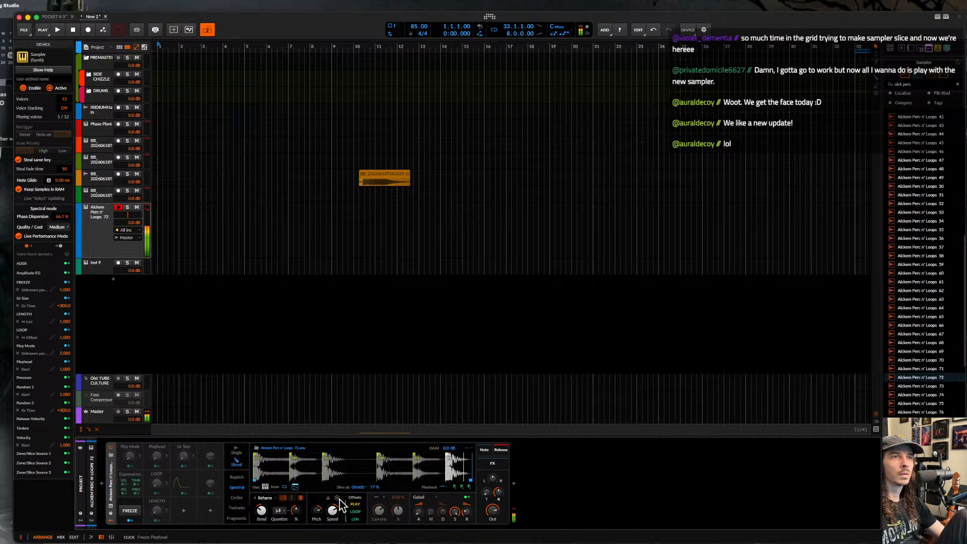
left_click(337, 499)
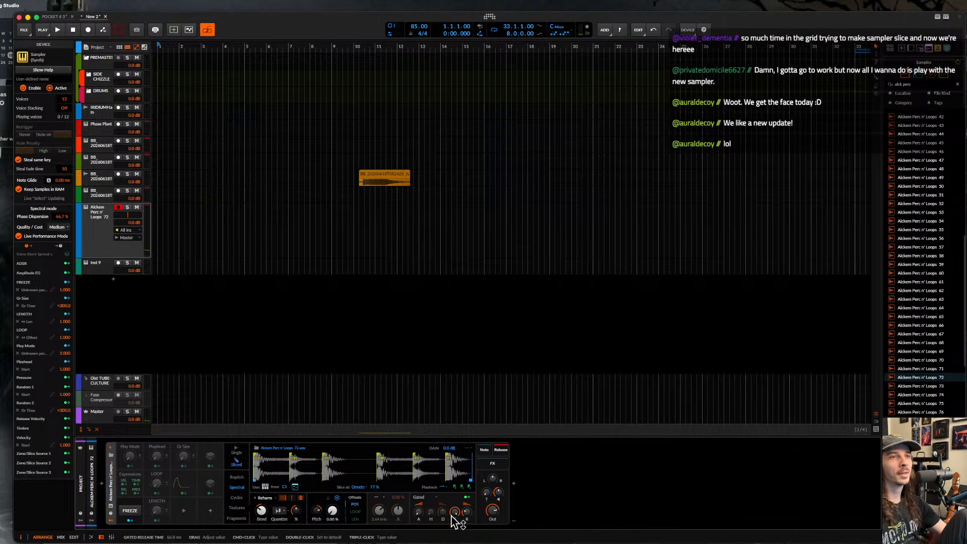
left_click(340, 498)
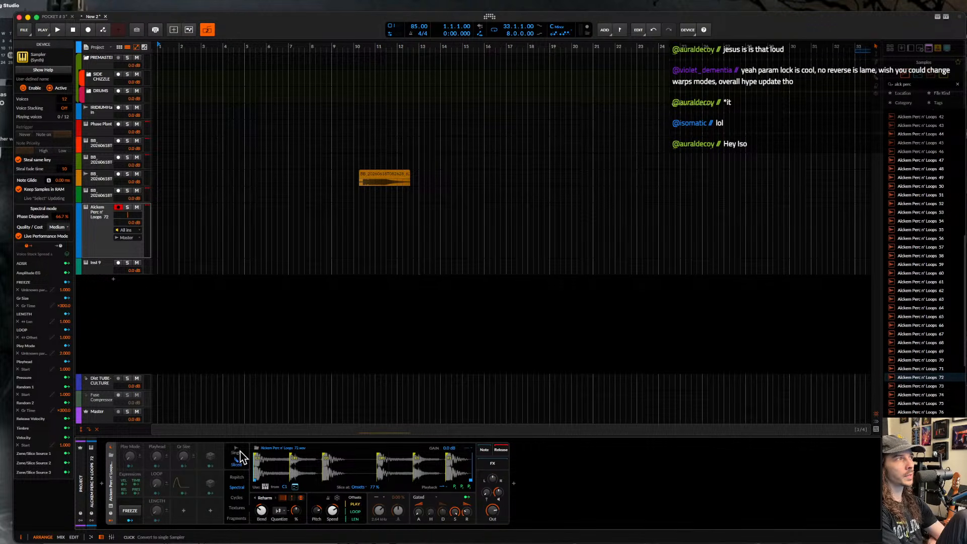
- Examine the conversion and sample settings options available for the sliced sample
right_click(275, 460)
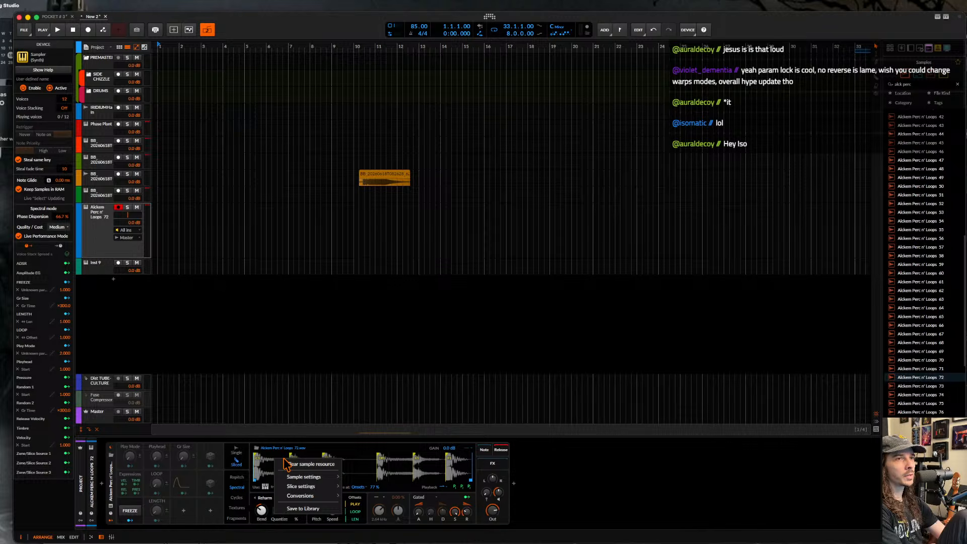
mouse_move(324, 496)
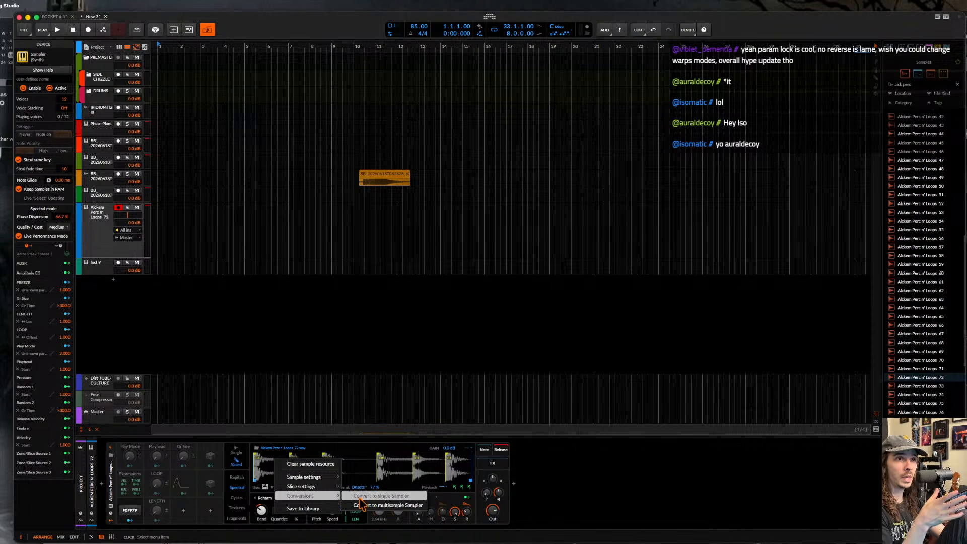
mouse_move(325, 479)
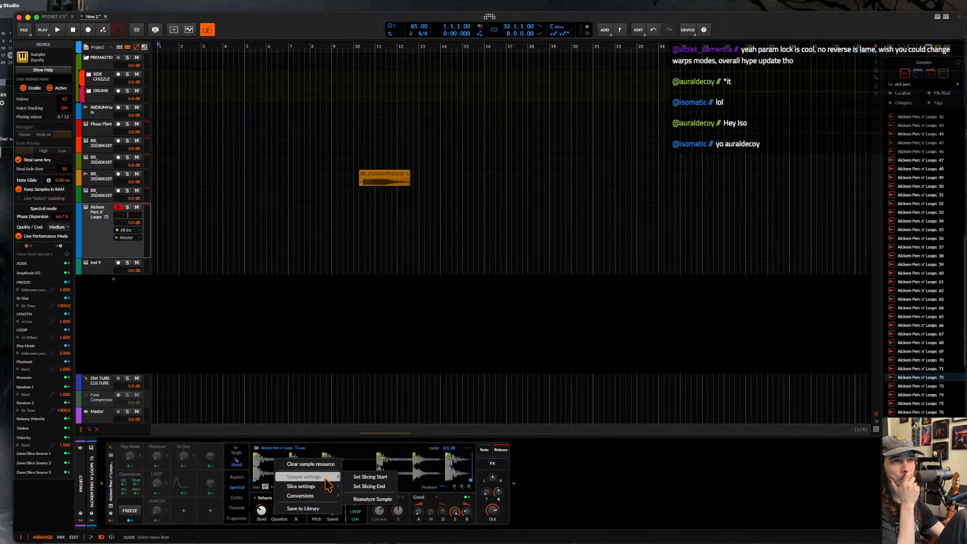
left_click(369, 458)
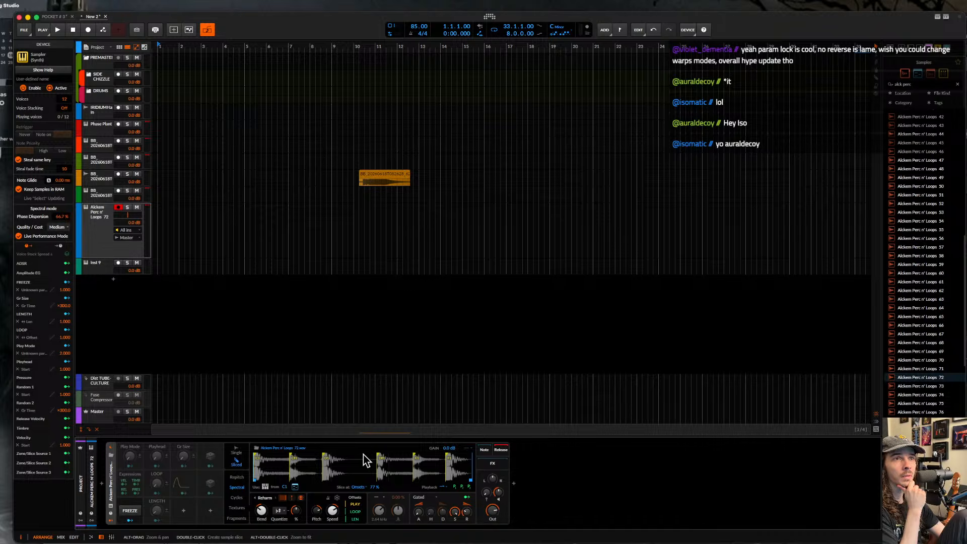
- Switch the Sampler to Textures mode, adjust its grain size, set Motion to about 327%, and raise the pitch to about +21.60 st
left_click(244, 510)
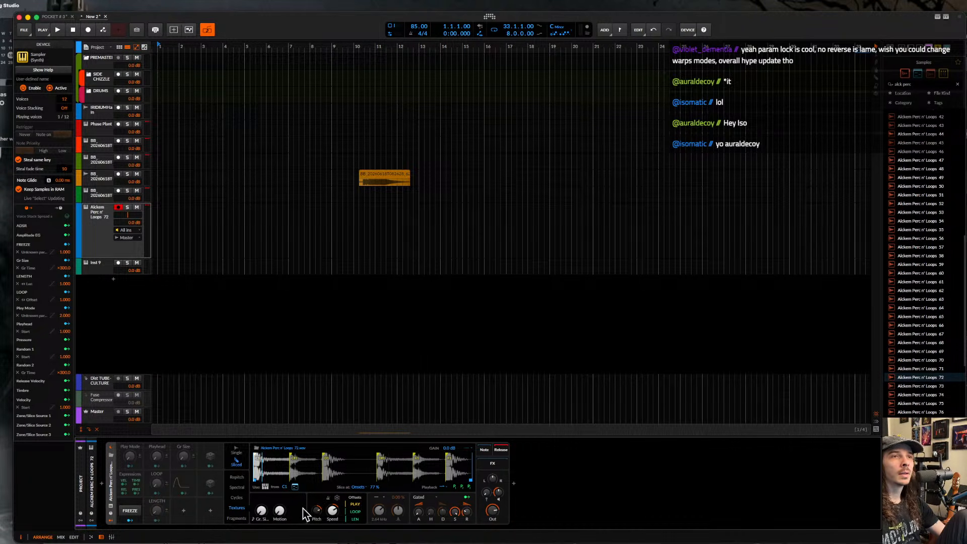
left_click_drag(262, 512, 262, 510)
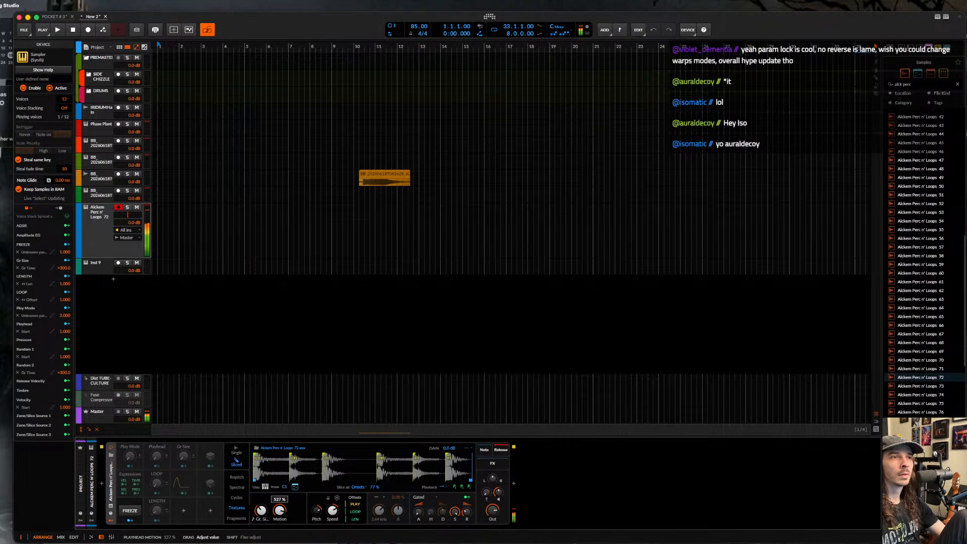
left_click_drag(280, 510, 281, 512)
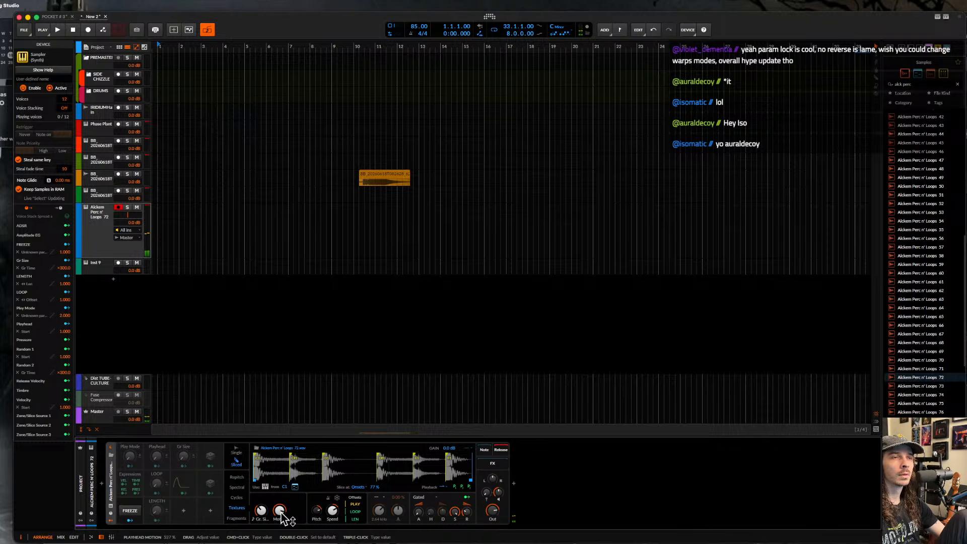
left_click_drag(317, 510, 262, 511)
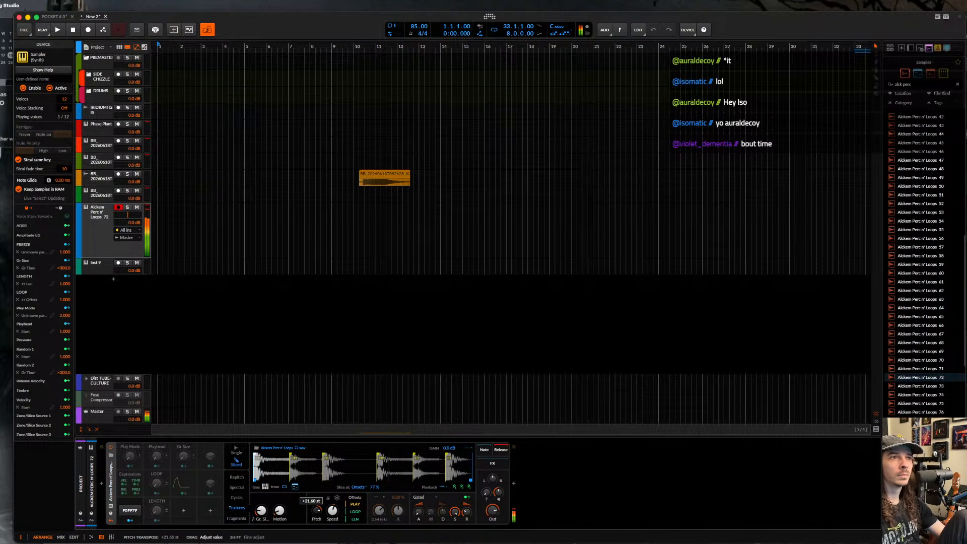
- Raise the Sampler's pitch transpose to about +25.75 st
left_click_drag(317, 511, 318, 516)
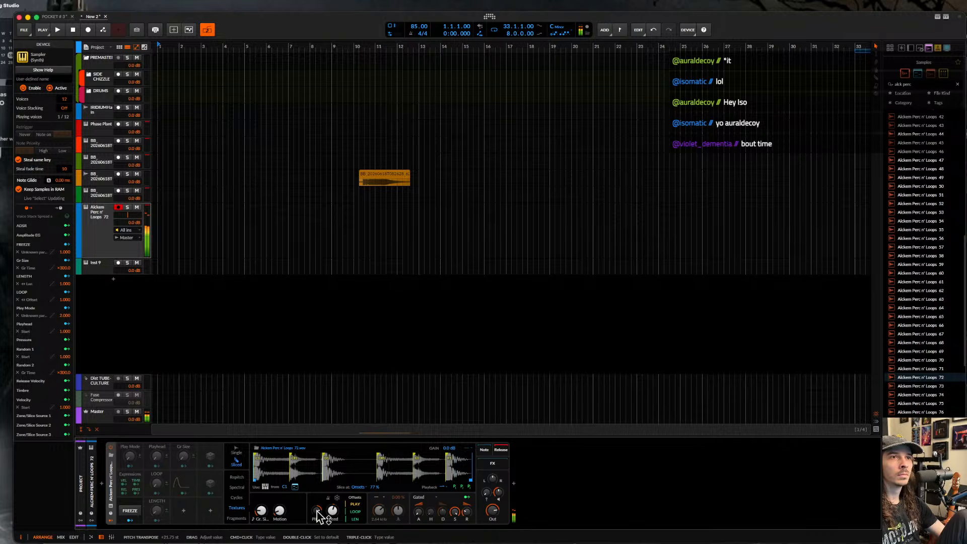
left_click(514, 483)
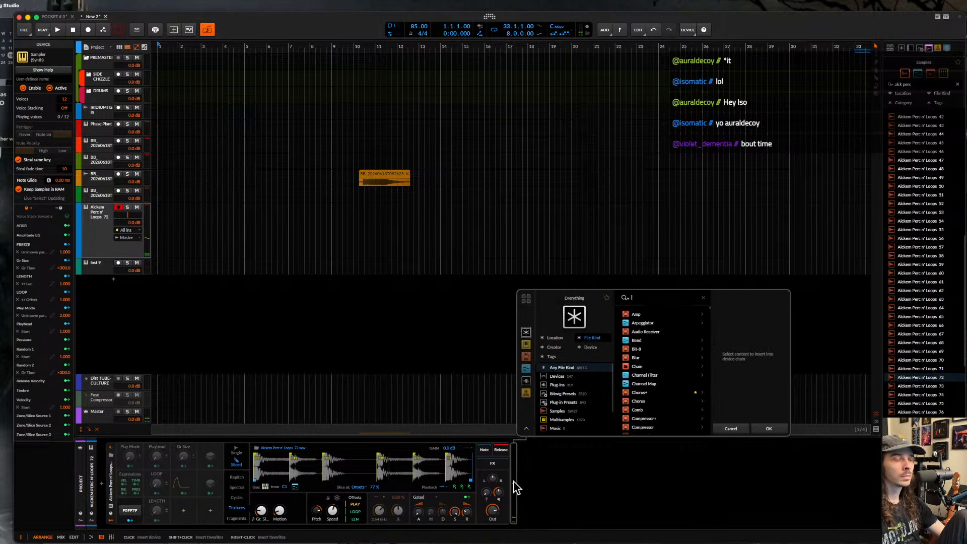
type("blur")
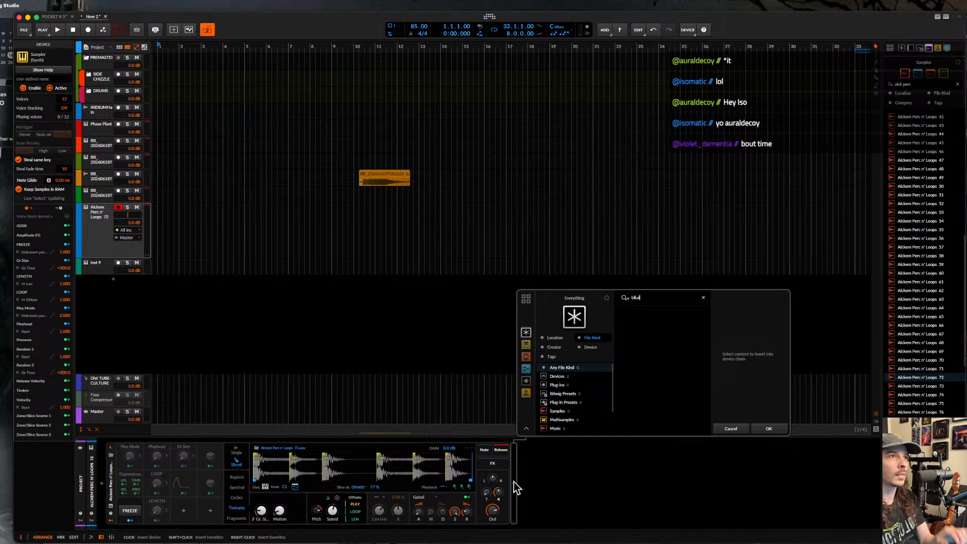
key("BackSpace")
key("BackSpace")
key("BackSpace")
key("BackSpace")
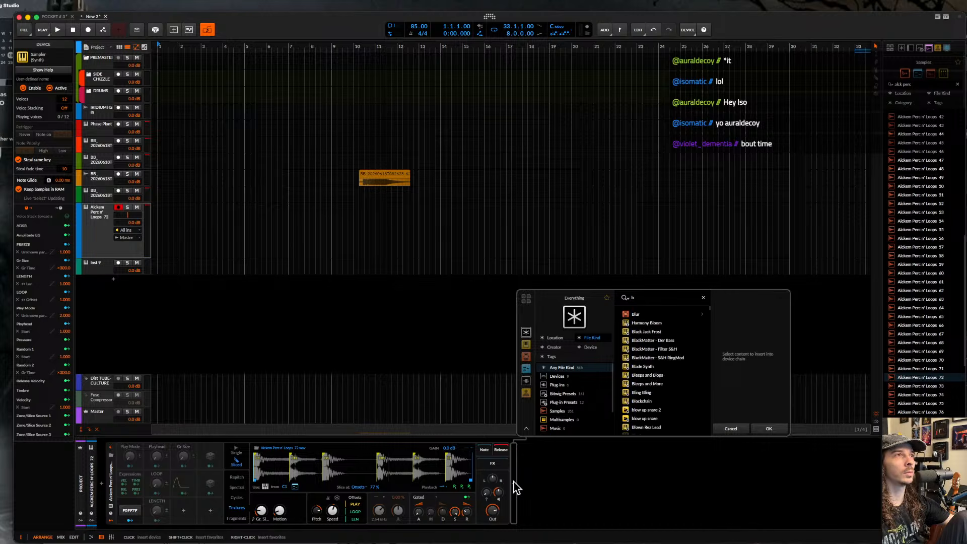
- Save the Sampler to the library as a preset named Alckem Perc n' Loops 72
right_click(110, 491)
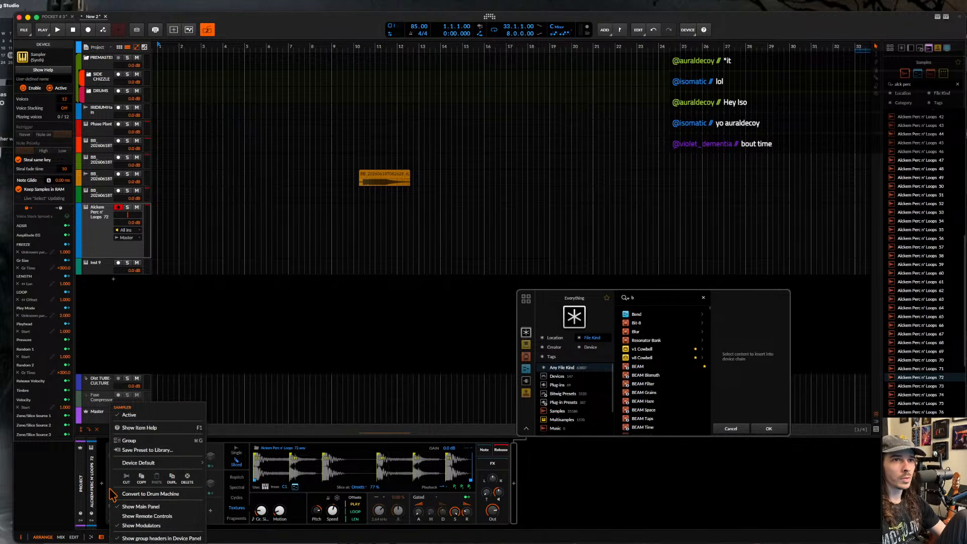
left_click(147, 449)
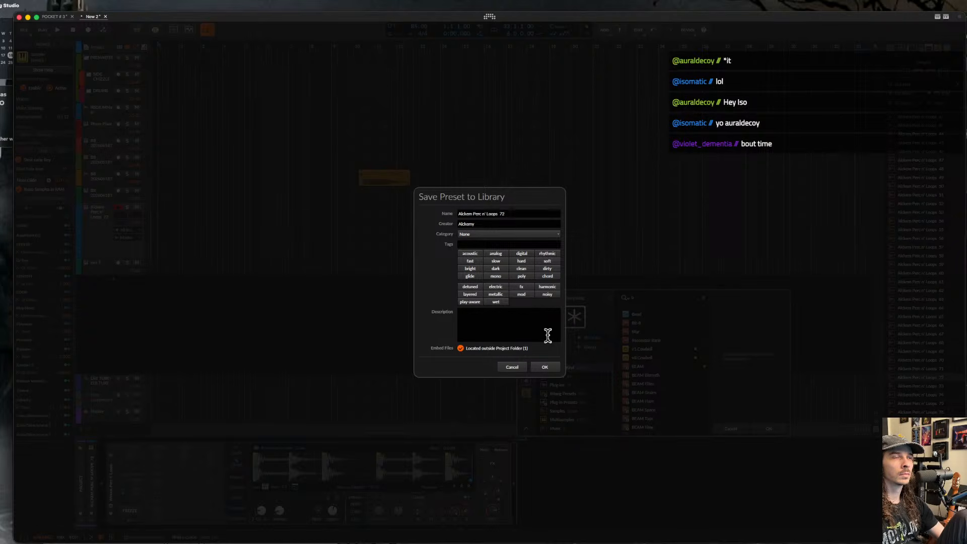
key("Escape")
- Switch to the POCKET # 3 project, dismiss the device insertion browser and activate the audio engine
left_click(50, 17)
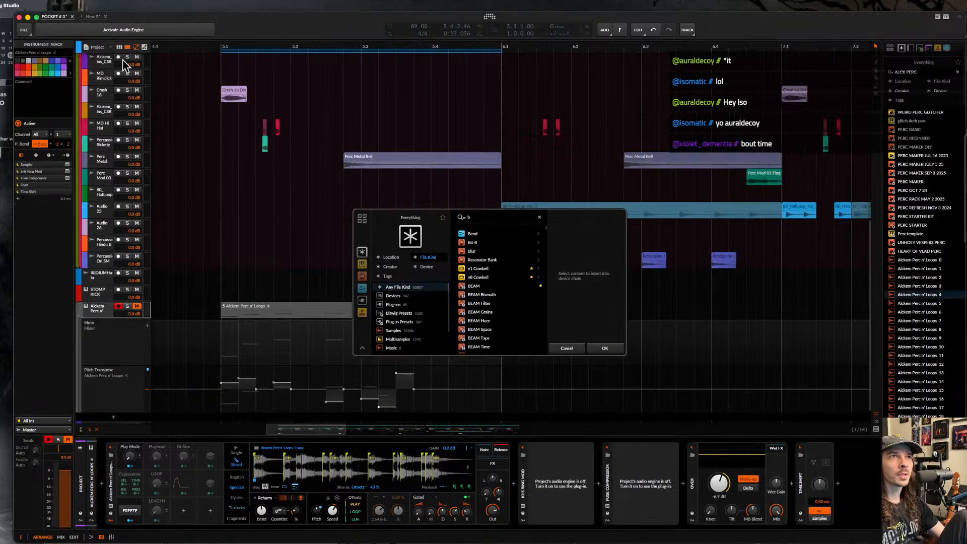
left_click(616, 352)
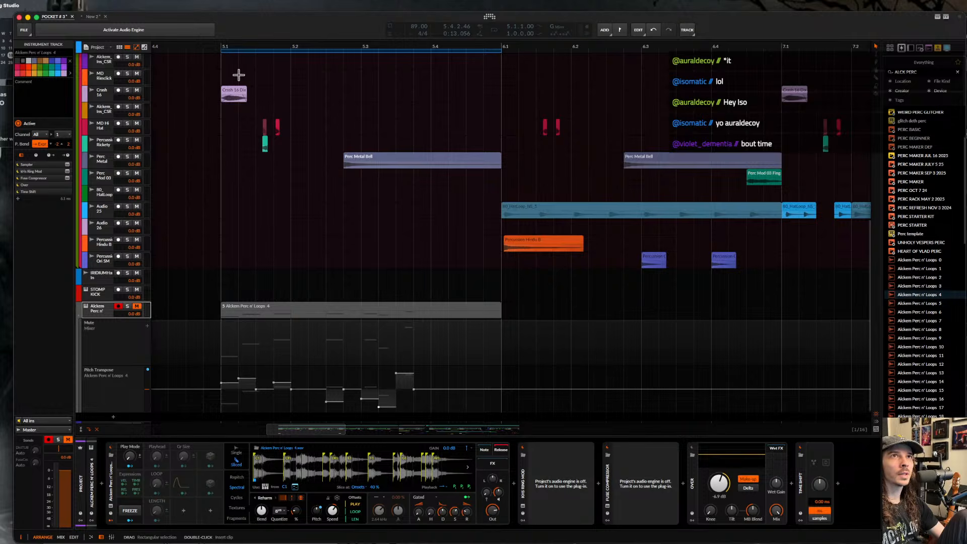
left_click(141, 34)
left_click(219, 161)
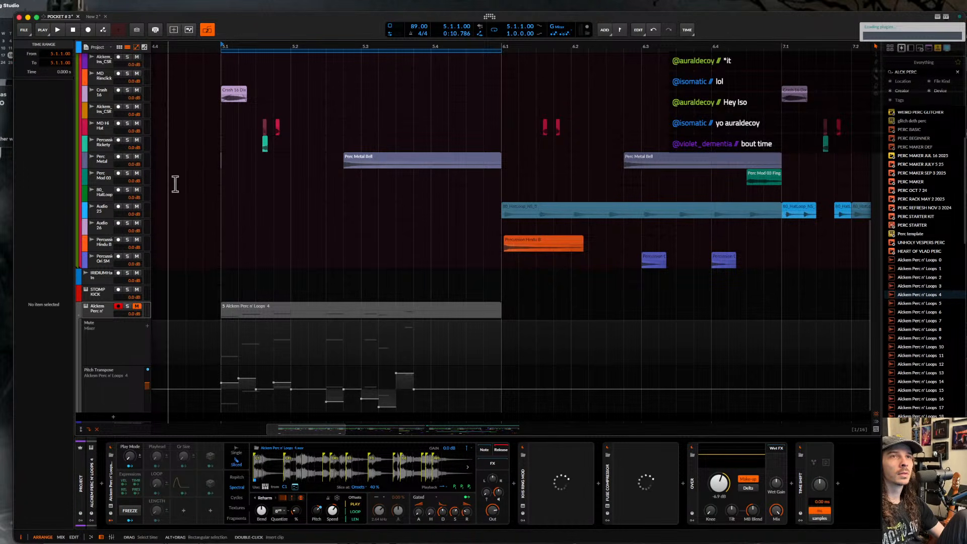
- Add an instrument track below the Alckem Perc n' track and load the Alckem Perc n' Loops 72 preset on it
left_click(104, 314)
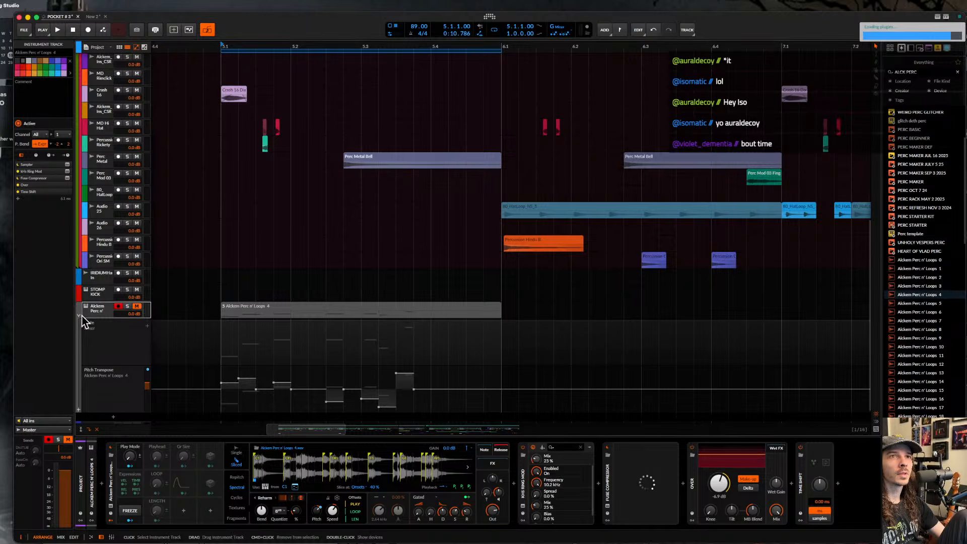
left_click(79, 317)
key("super+t")
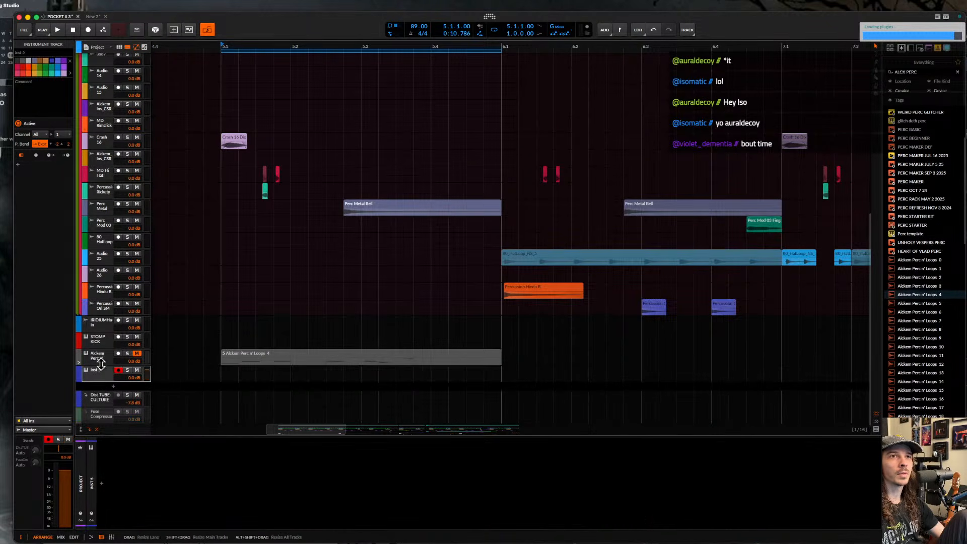
left_click(103, 487)
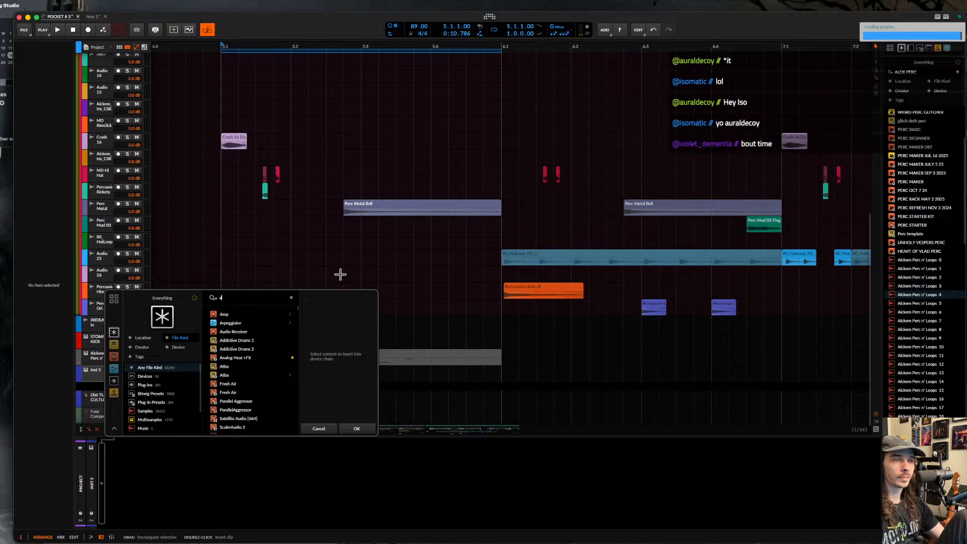
type("lc")
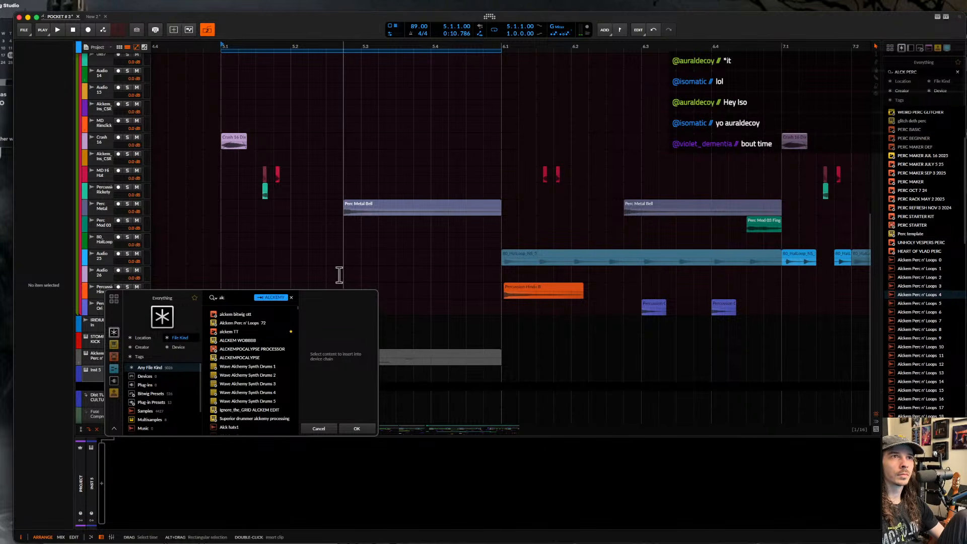
left_click(265, 323)
left_click(352, 427)
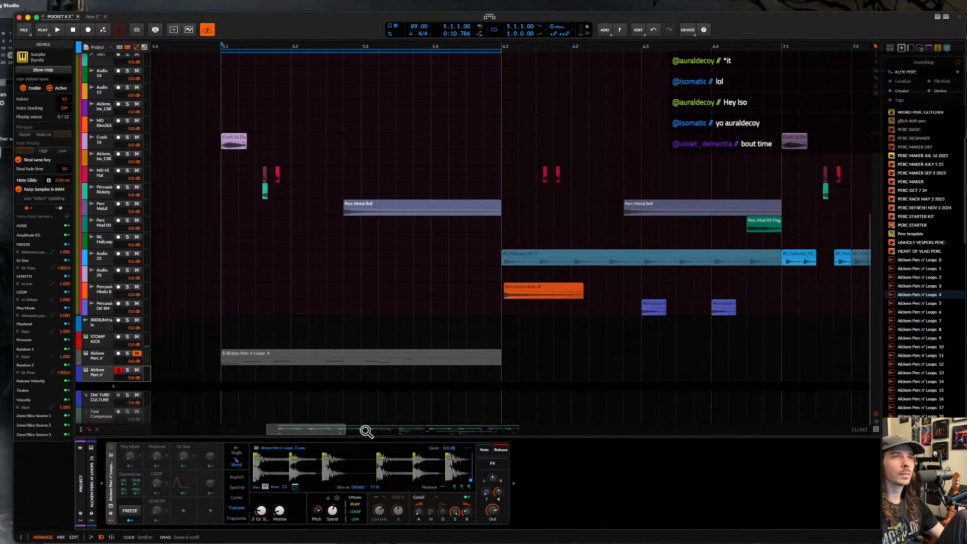
- Insert the Over distortion after the Sampler and lower the Sampler's voice gain
left_click(512, 488)
type("over")
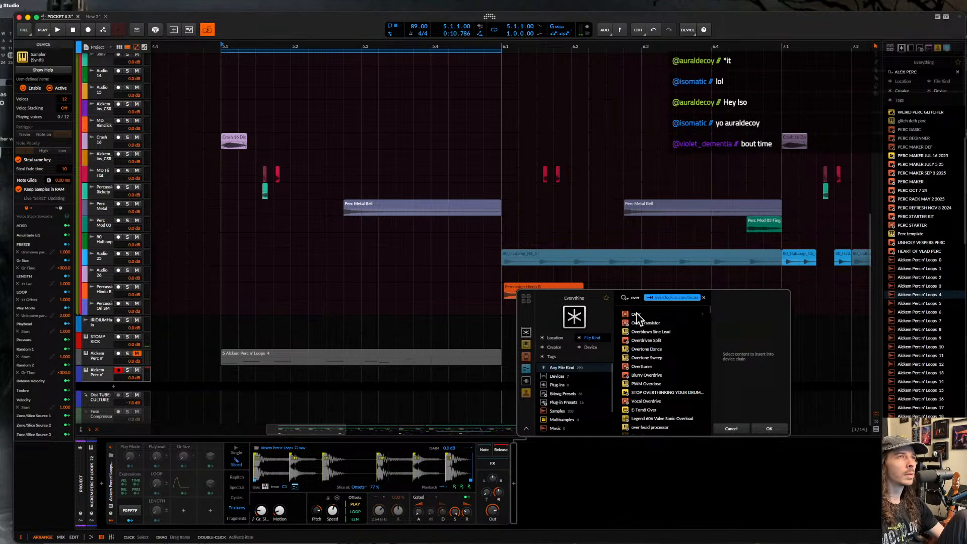
left_click(636, 314)
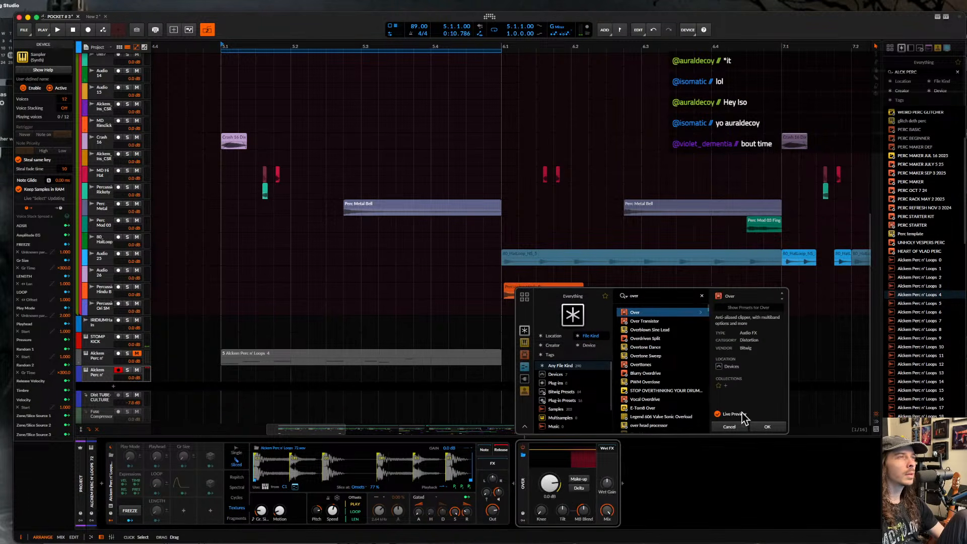
left_click(766, 427)
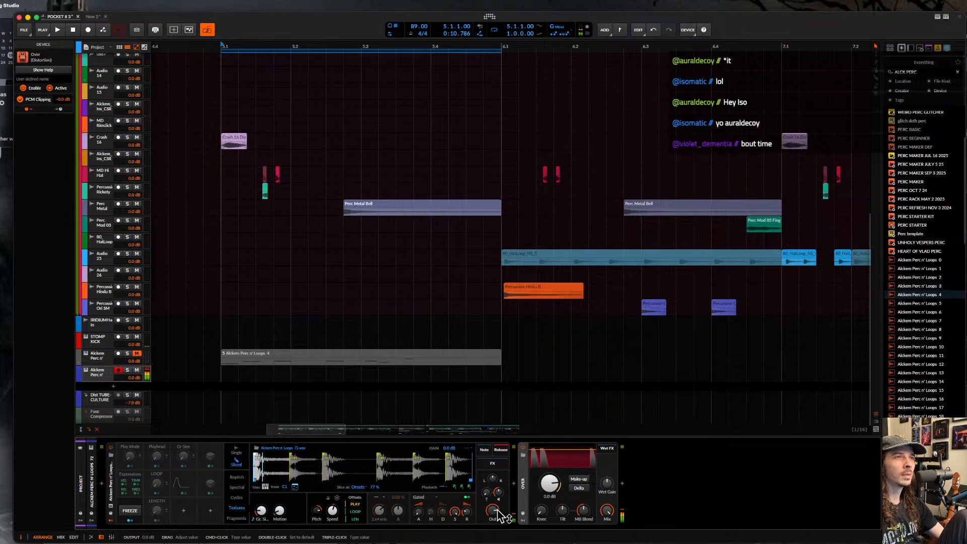
left_click_drag(492, 479, 493, 482)
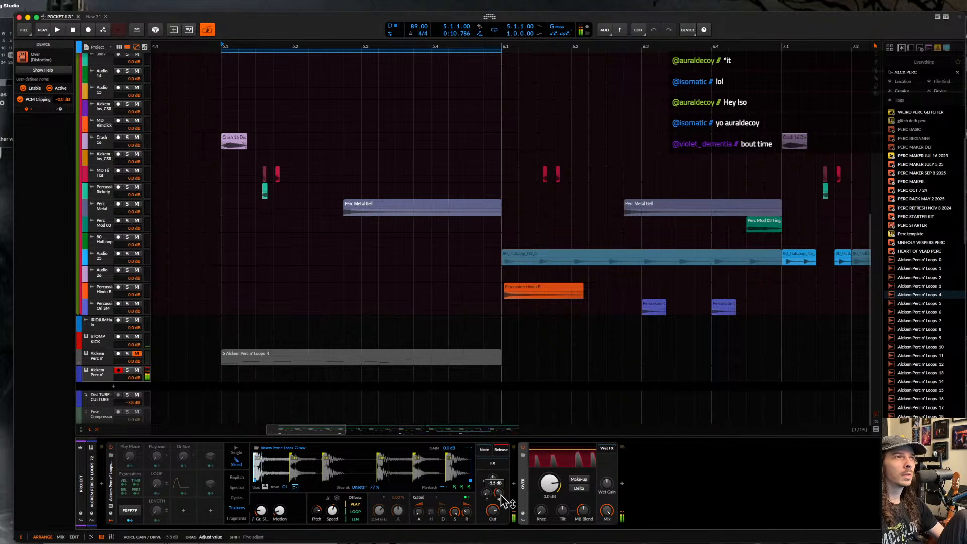
- Insert the Blur effect between the Sampler and Over
left_click(514, 484)
type("b")
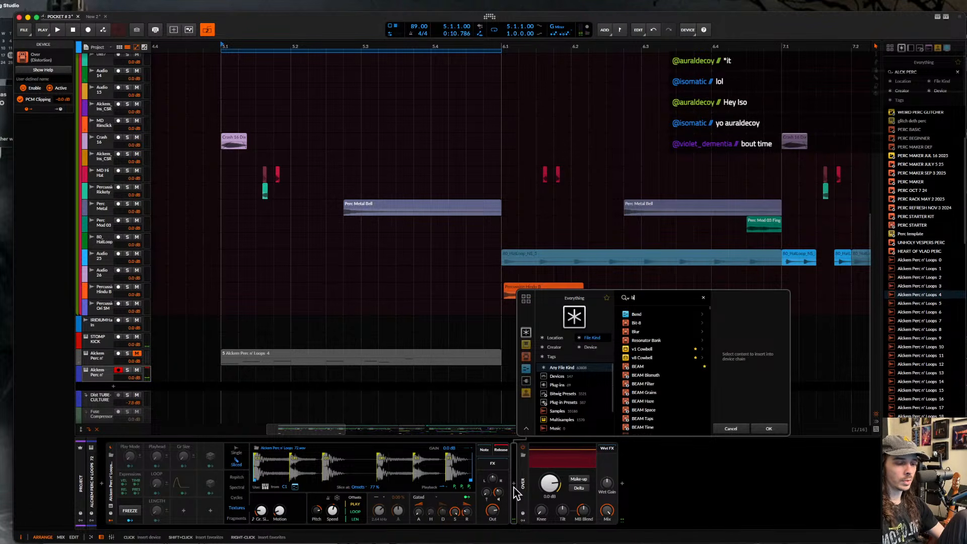
type("lur")
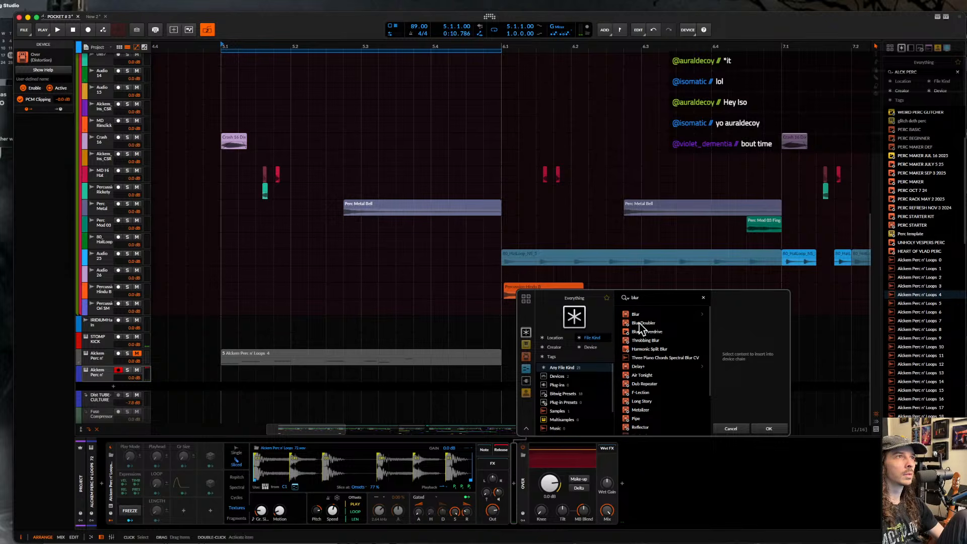
left_click(637, 316)
left_click(768, 427)
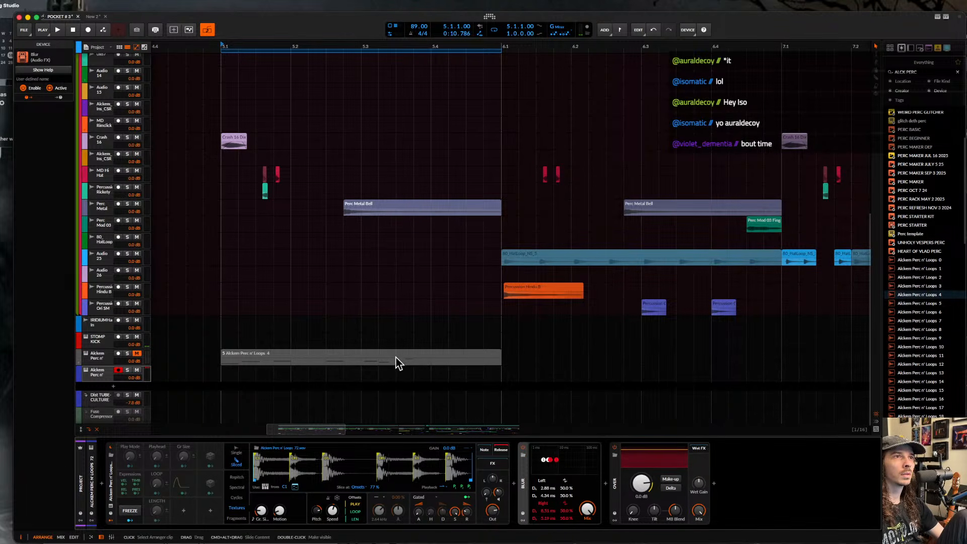
- Move the one-bar note clip from the muted Alckem Perc n' track to the new Sampler track and play the loop
left_click_drag(398, 362, 394, 373)
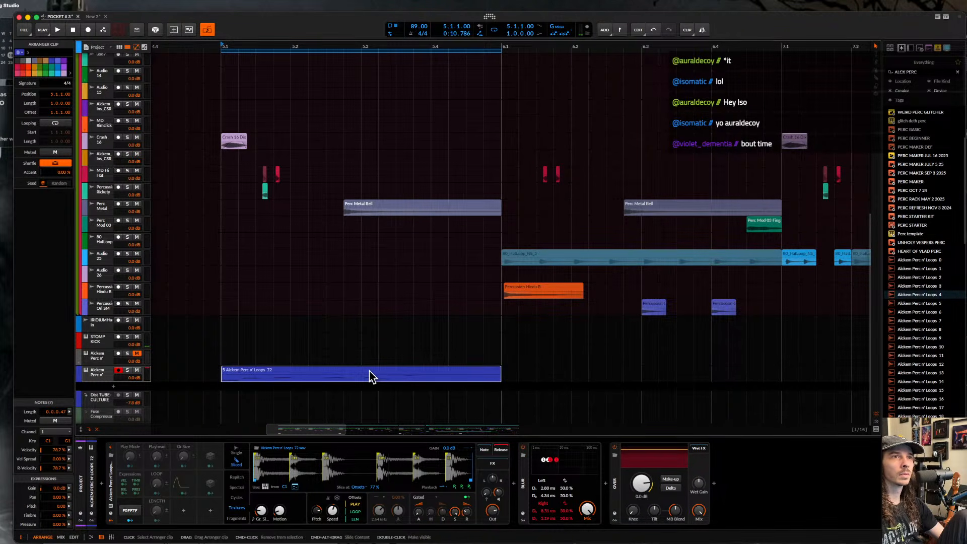
key("space")
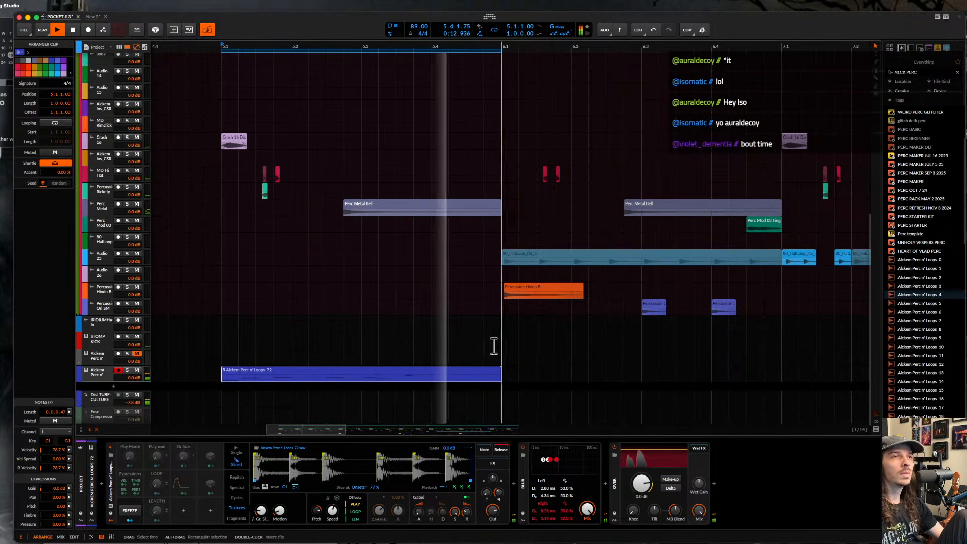
- In the clip's note editor, lower the second note to C#1 and the third note to D1, auditioning the loop
double_click(254, 374)
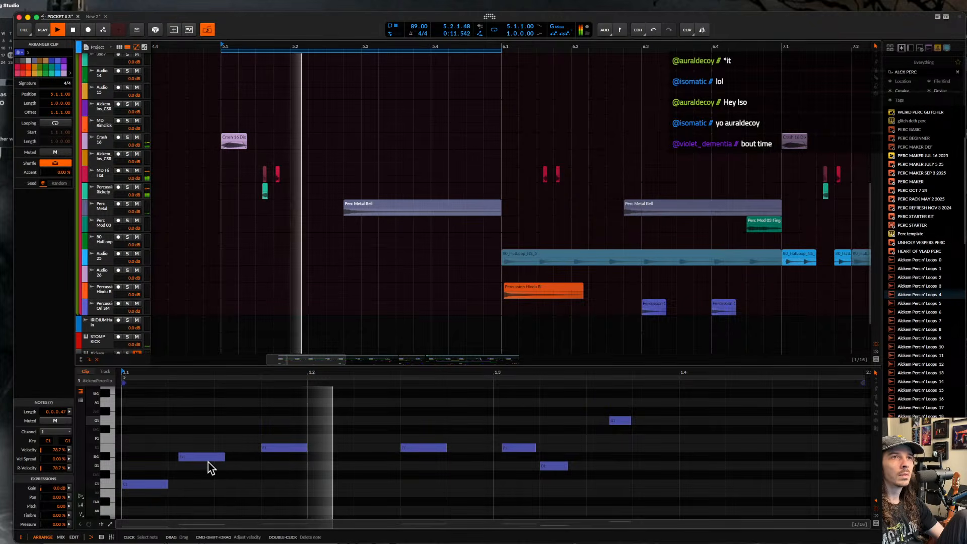
key("space")
mouse_move(205, 461)
left_mouse_down()
mouse_move(207, 480)
mouse_move(204, 441)
mouse_move(206, 479)
left_mouse_up()
left_click(276, 449)
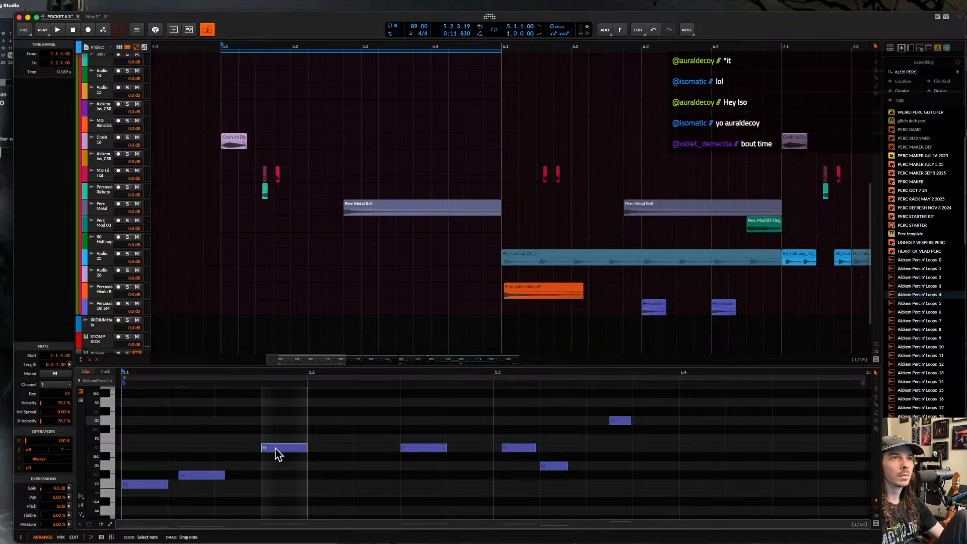
left_click_drag(277, 454, 276, 461)
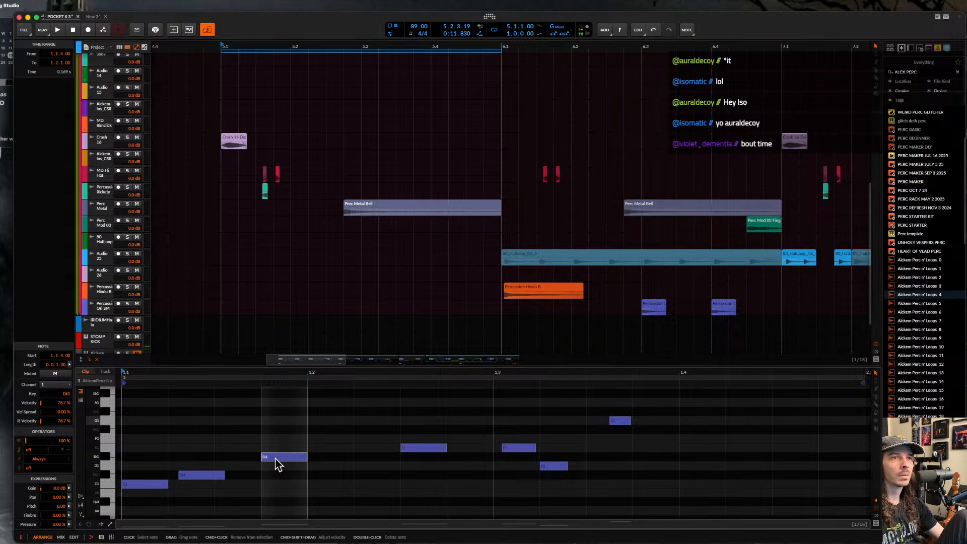
key("space")
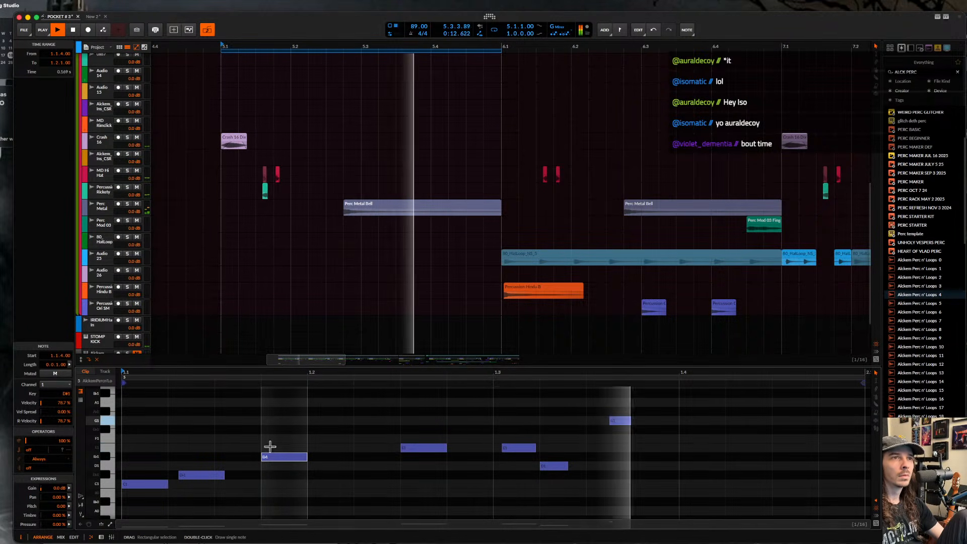
left_click_drag(283, 459, 285, 471)
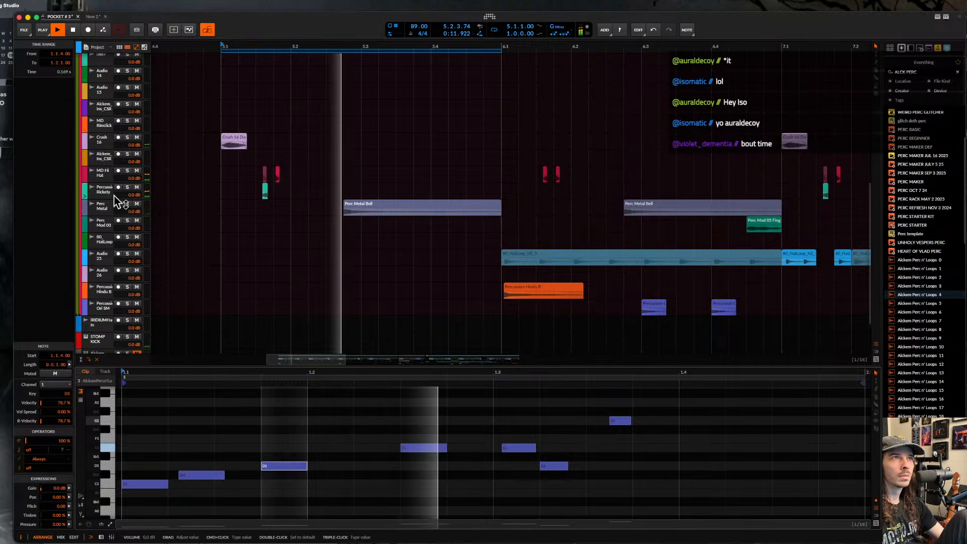
- Automate the Sampler's Pitch Transpose to rise from about 10.70 st at bar 5 to about 28.70 st at bar 6
scroll(183, 209, "down", 3)
double_click(96, 286)
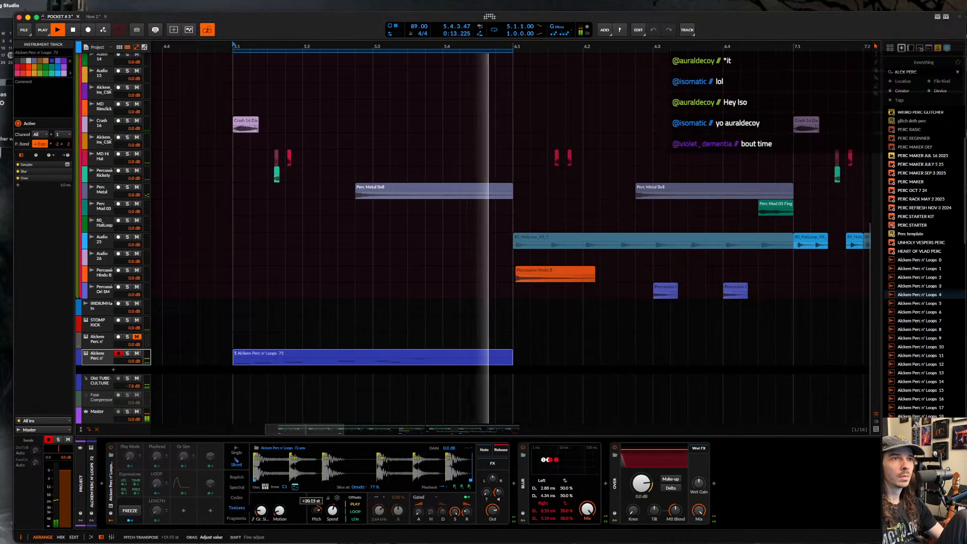
left_click_drag(317, 511, 316, 488)
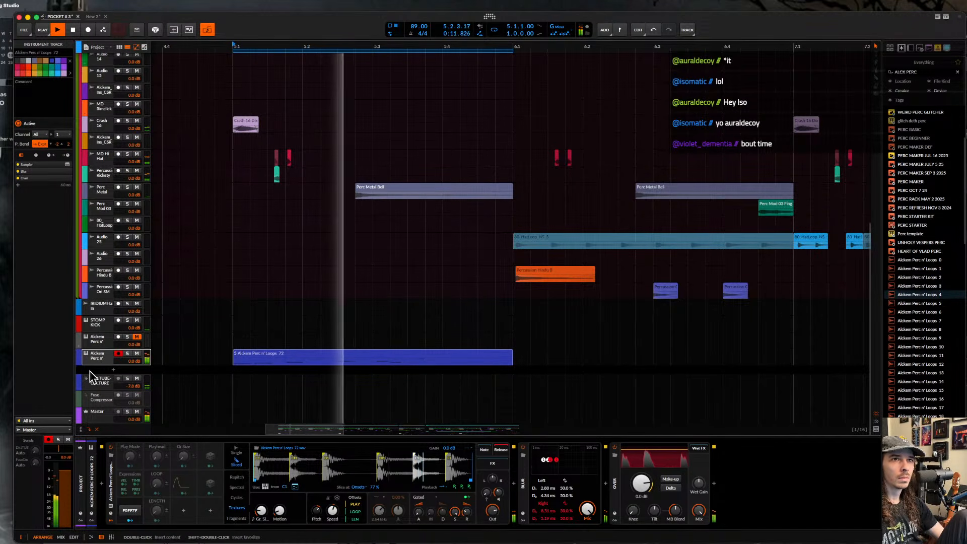
left_click(79, 362)
double_click(235, 373)
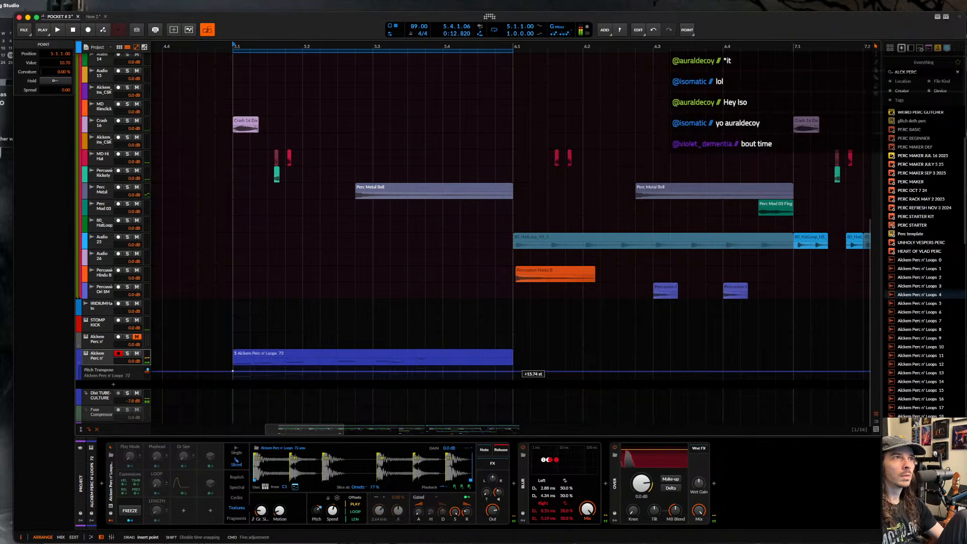
double_click(514, 370)
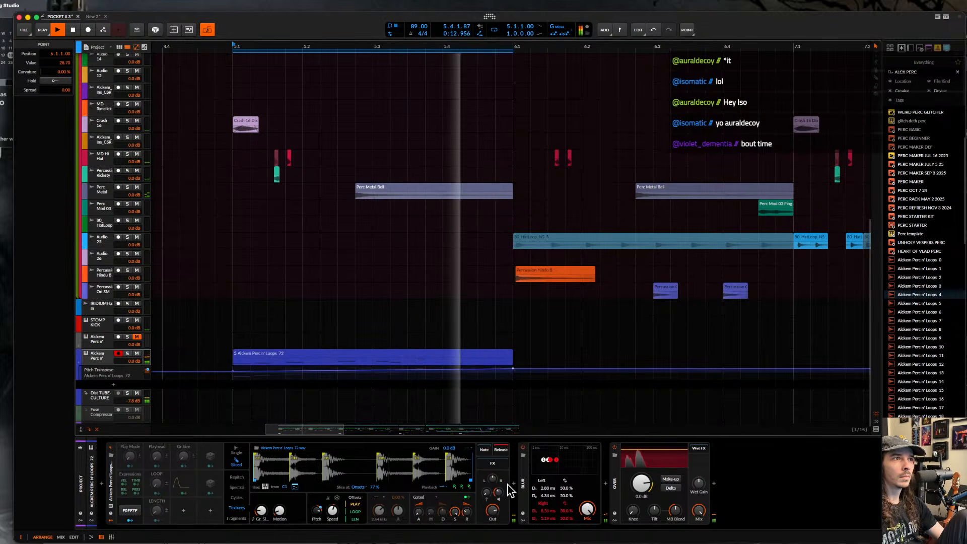
- Set Blur's left delays to about 28.1 ms with 98% feedback and 11.9 ms, and its Mix to about 50%
left_click(587, 509)
left_click_drag(587, 509, 587, 531)
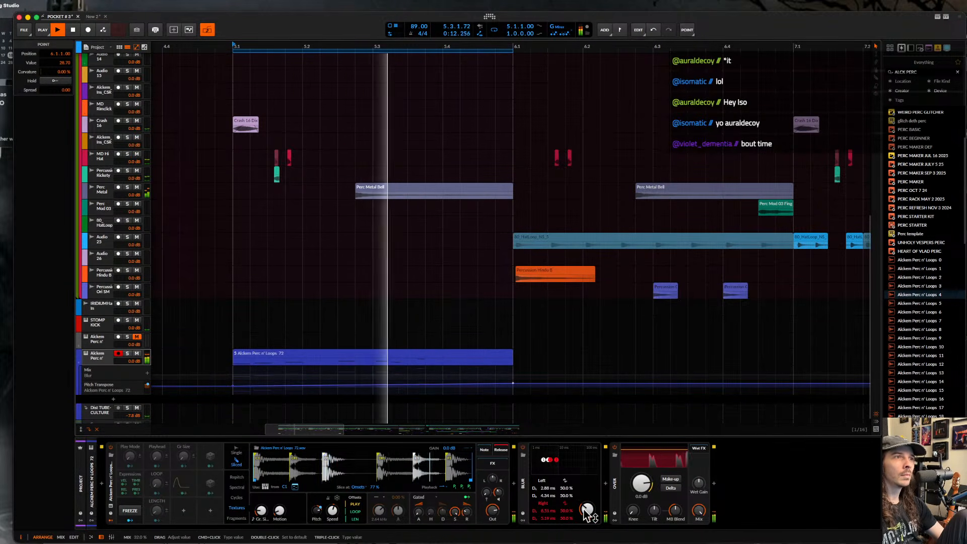
left_click_drag(548, 488, 567, 466)
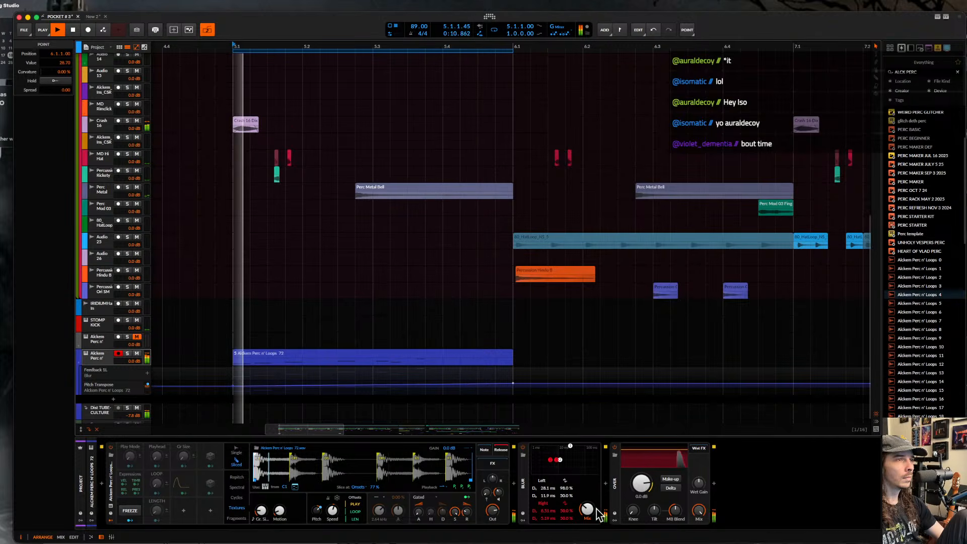
mouse_move(587, 509)
left_mouse_down()
mouse_move(587, 486)
mouse_move(587, 520)
mouse_move(587, 504)
left_mouse_up()
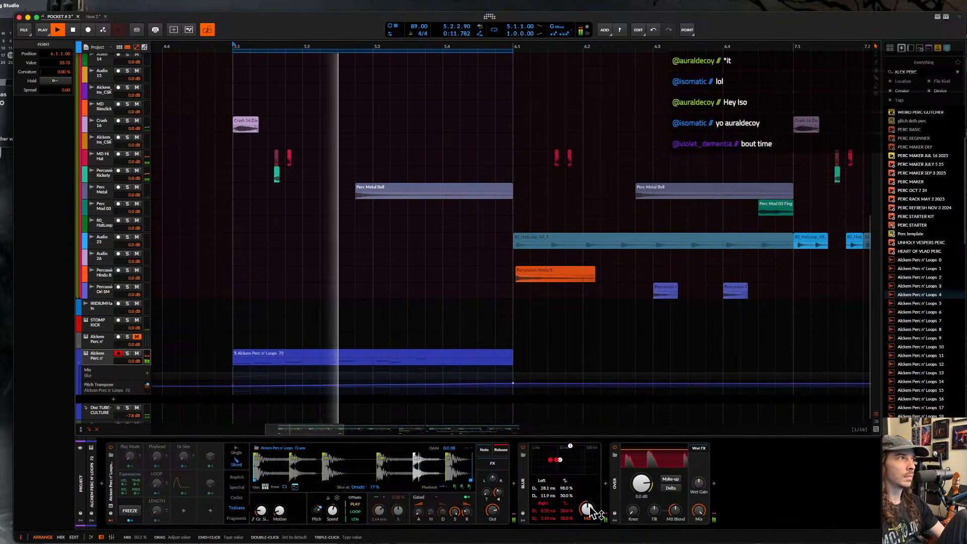
- In the Sampler clip's note editor, lower the last note to E1 and audition the loop
key("space")
double_click(406, 355)
key("space")
key("space")
left_click(495, 439)
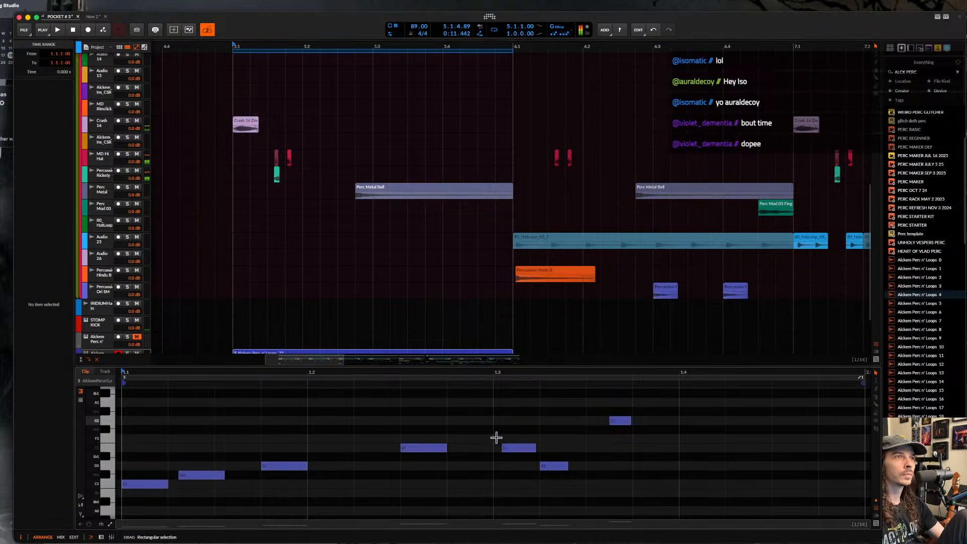
key("space")
key("space")
left_click_drag(625, 425, 624, 451)
key("space")
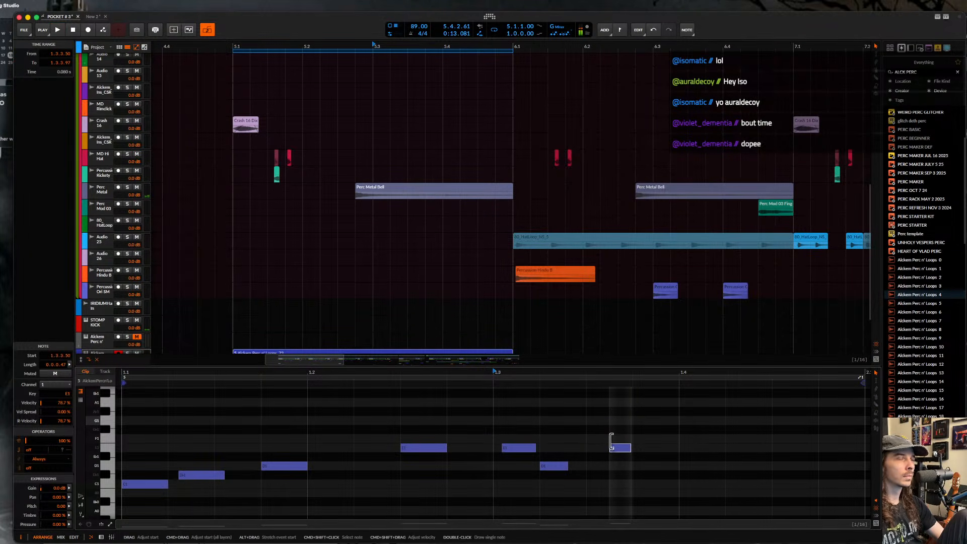
- Automate the Sampler's Grain Size in Time to dip early in bar 5, reach 15.4 ms at 5.3.1 and drop to 6.20 ms at 5.3.2
left_click(104, 354)
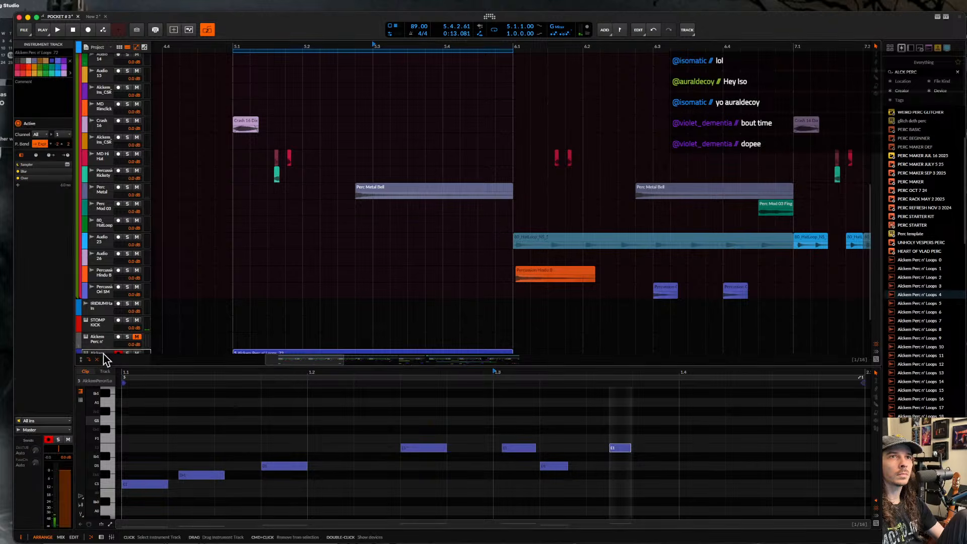
key("d")
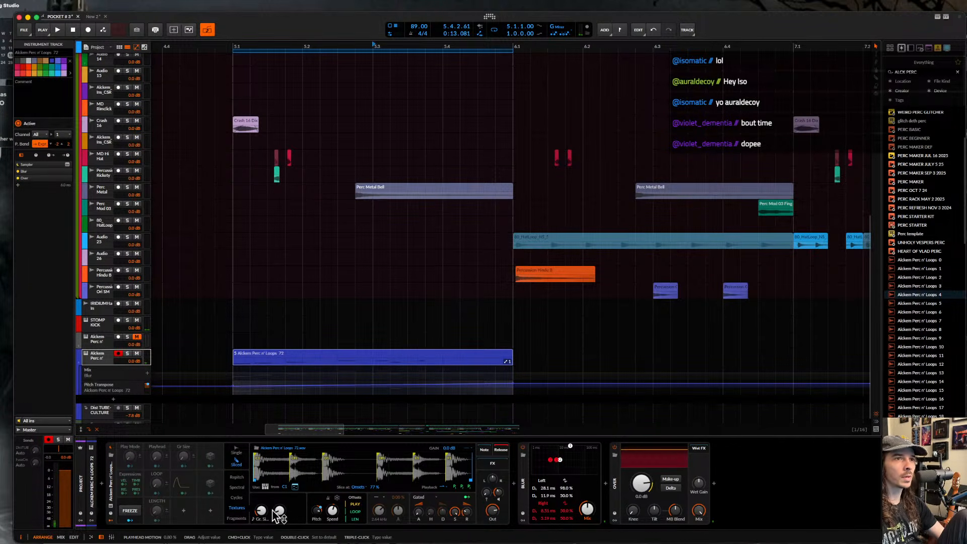
left_click(263, 511)
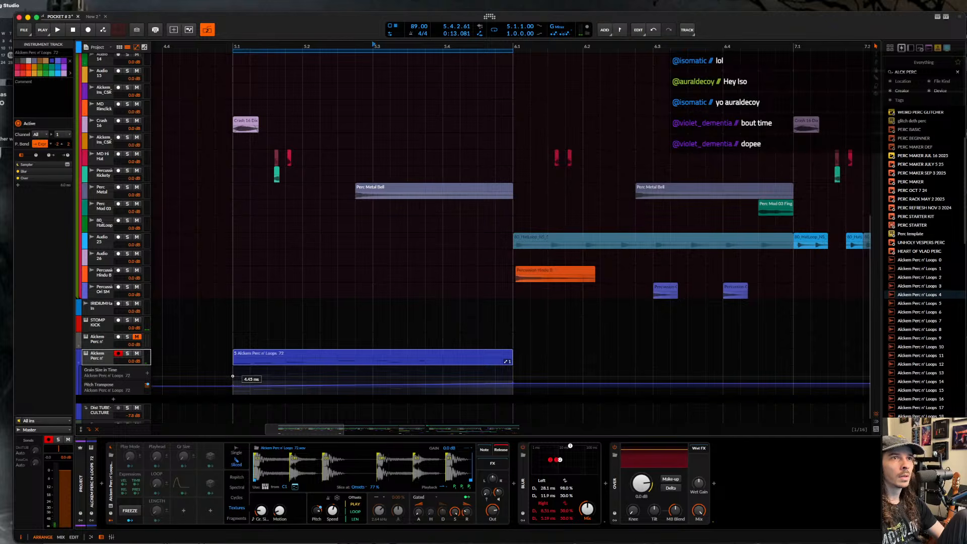
left_click(233, 376)
left_click_drag(236, 377, 277, 379)
key("space")
scroll(303, 390, "down", 3)
left_click_drag(345, 379, 357, 374)
left_click(356, 377)
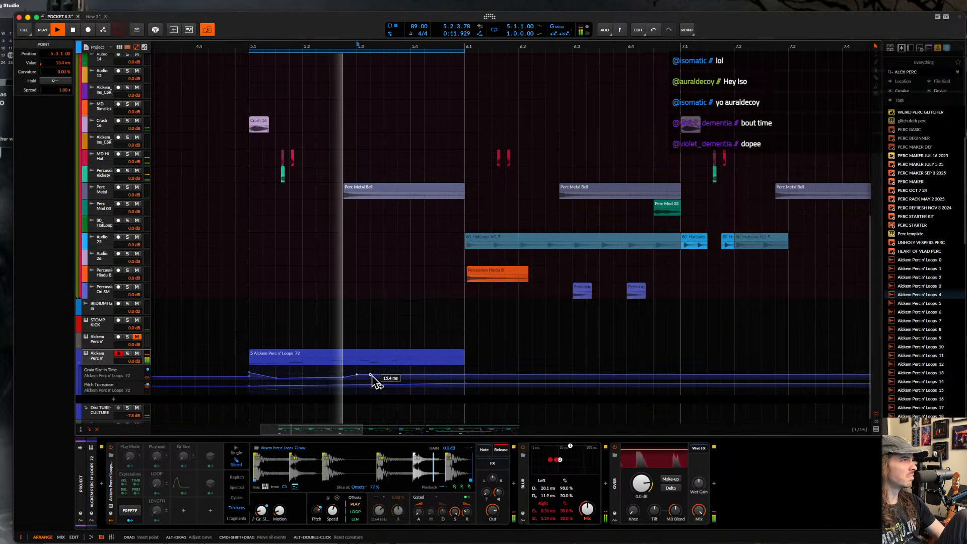
left_click(373, 377)
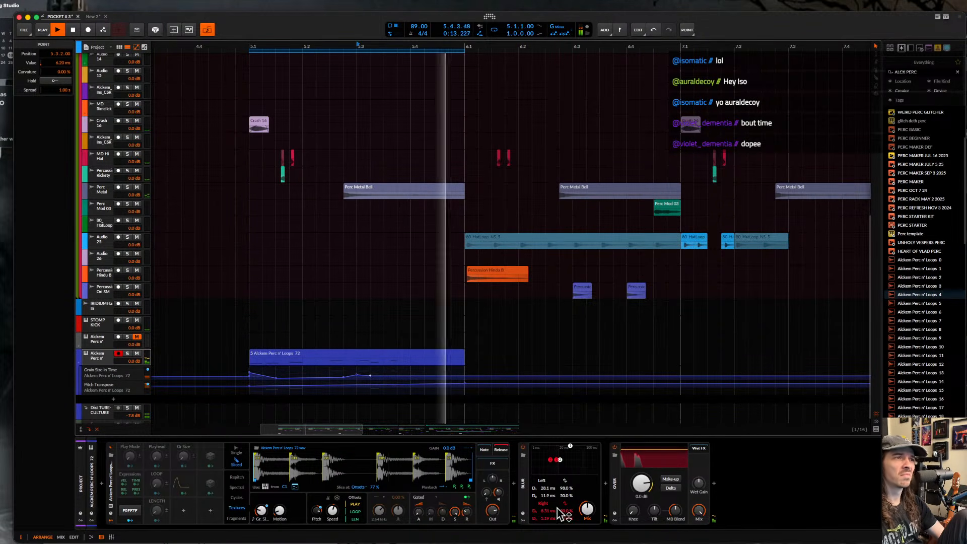
- Set Blur's Mix to about 26% while the loop plays
left_click(587, 510)
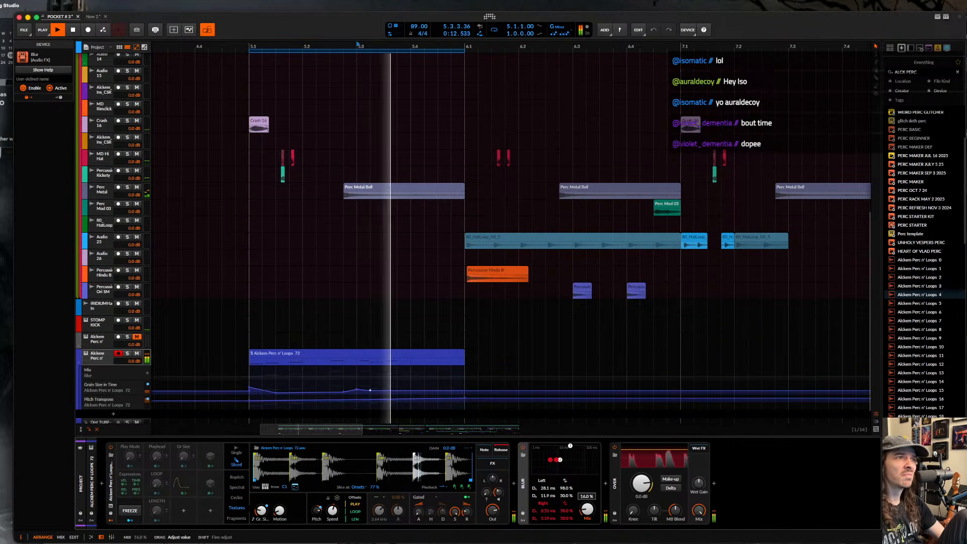
mouse_move(587, 510)
left_mouse_down()
mouse_move(587, 483)
mouse_move(595, 513)
mouse_move(590, 498)
left_mouse_up()
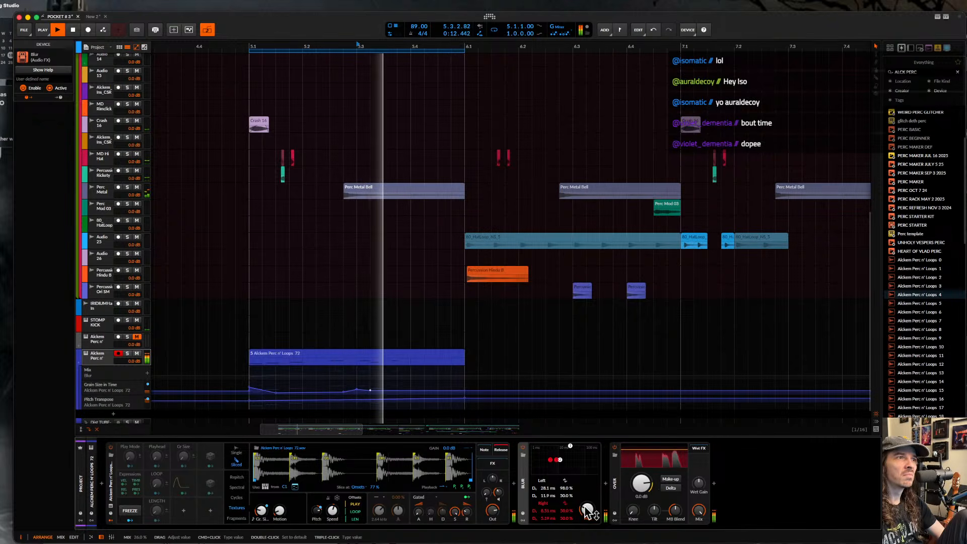
key("space")
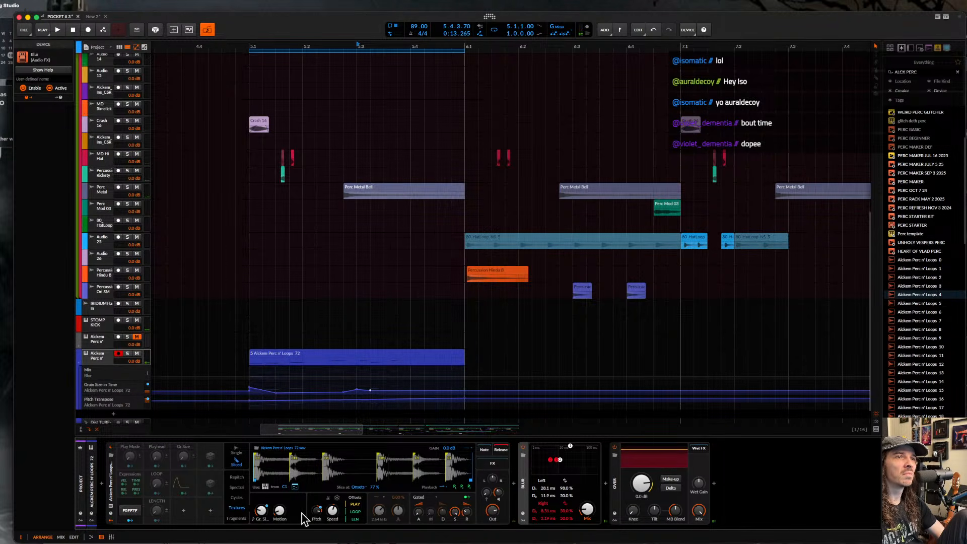
- Automate the Sampler's Playhead Motion to rise from bar 5 and drop sharply at 5.2.3
left_click(262, 375)
key("space")
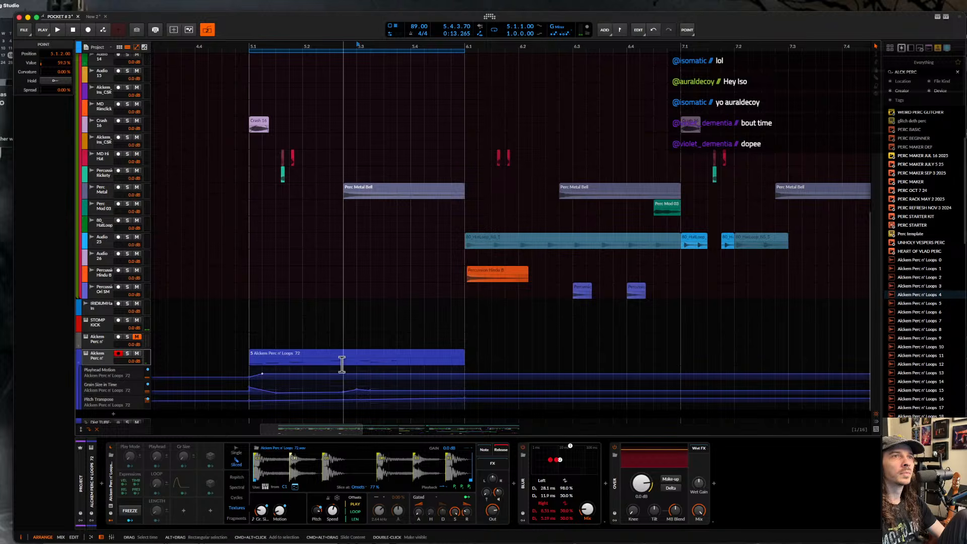
left_click(326, 361)
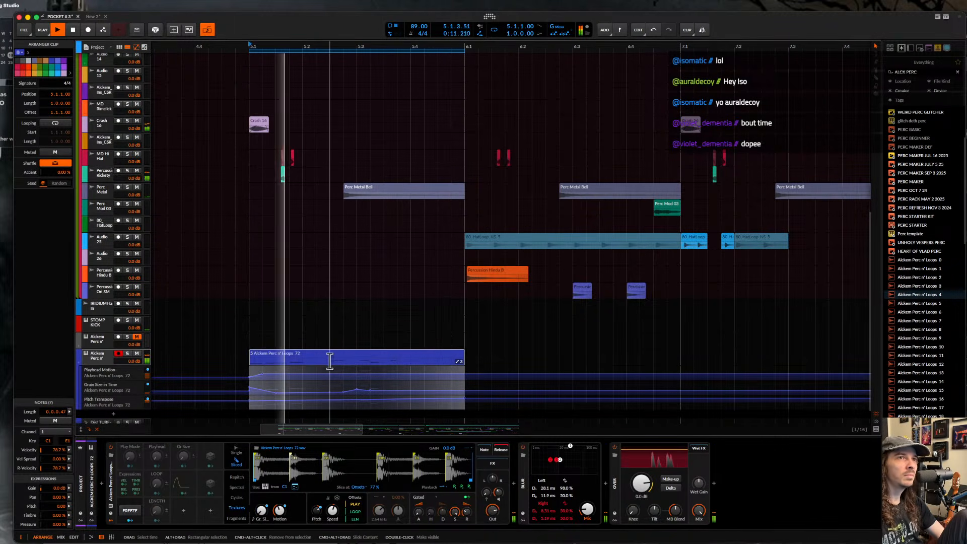
left_click(329, 376)
key("space")
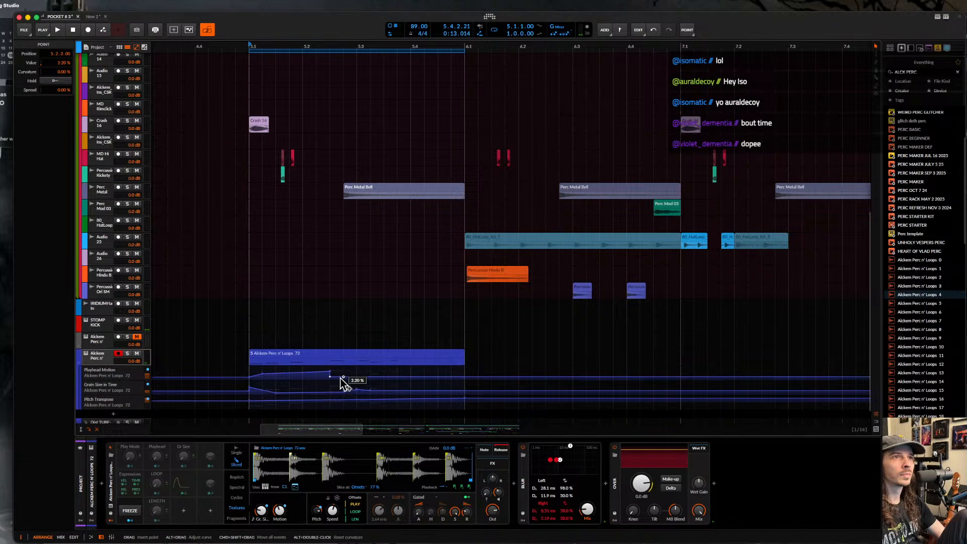
- Raise the Playhead Motion automation to 173% at 5.3.3, drop it to 14.1% at 5.3.4, and audition the loop
left_click_drag(383, 378, 383, 372)
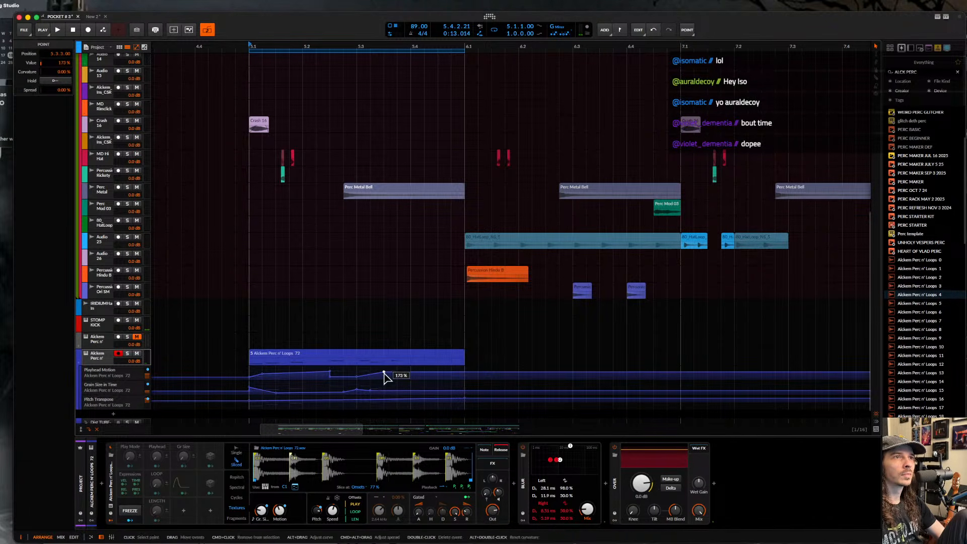
key("space")
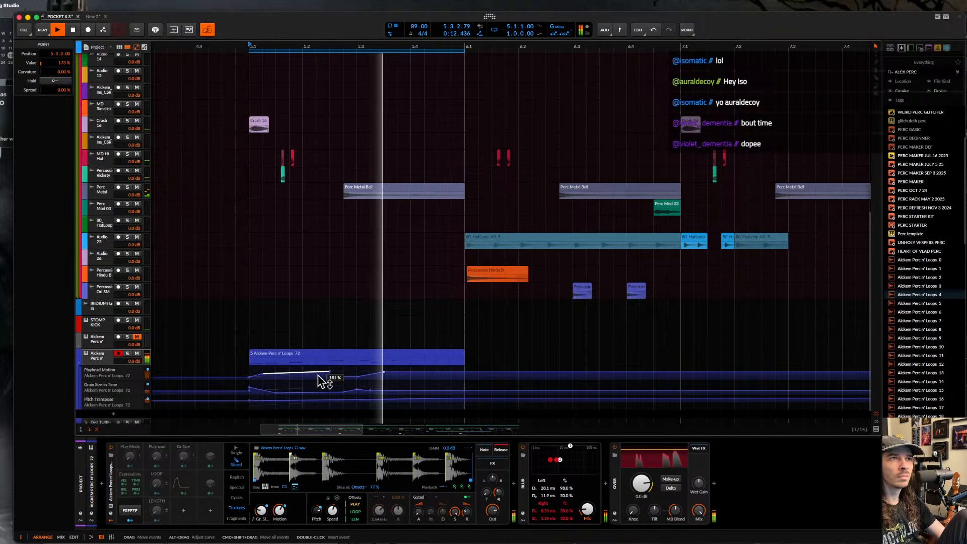
left_click_drag(397, 372, 397, 375)
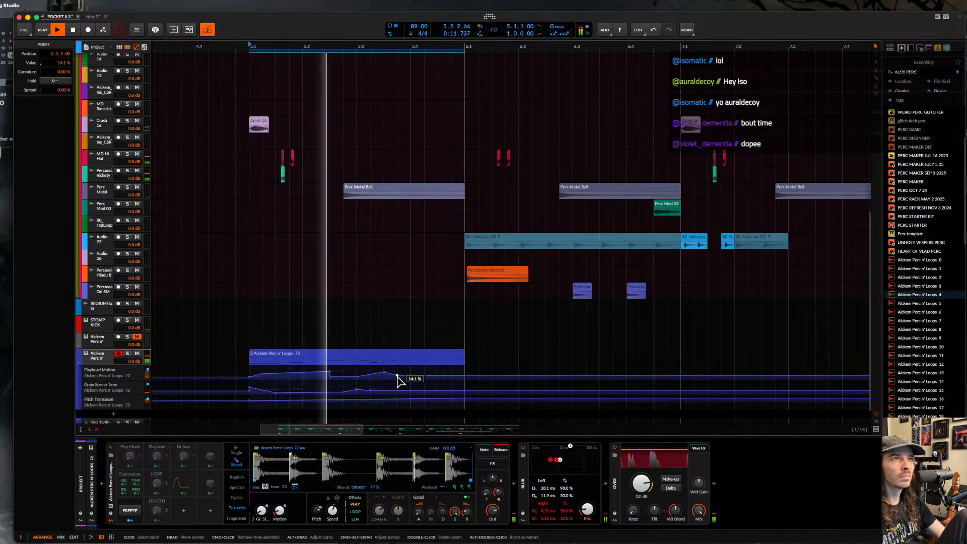
left_click(339, 498)
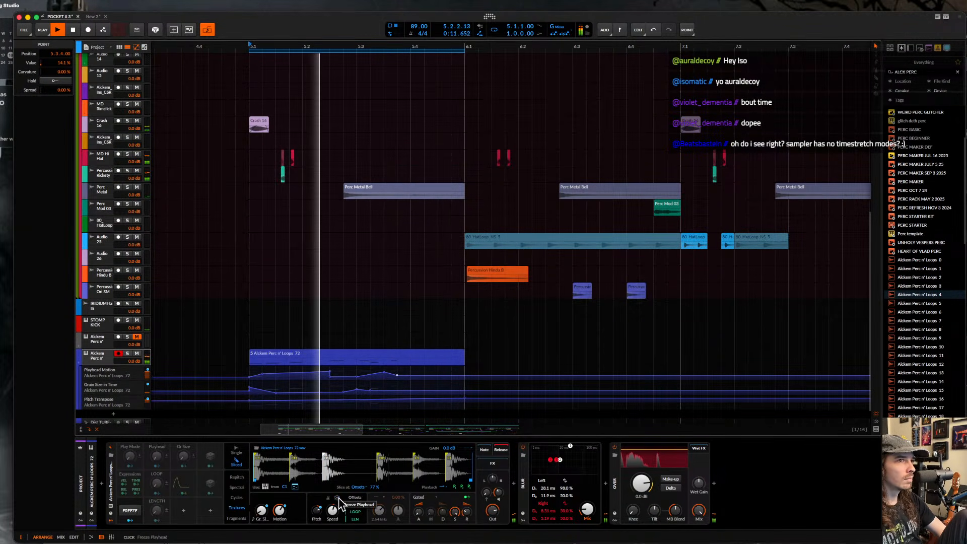
key("space")
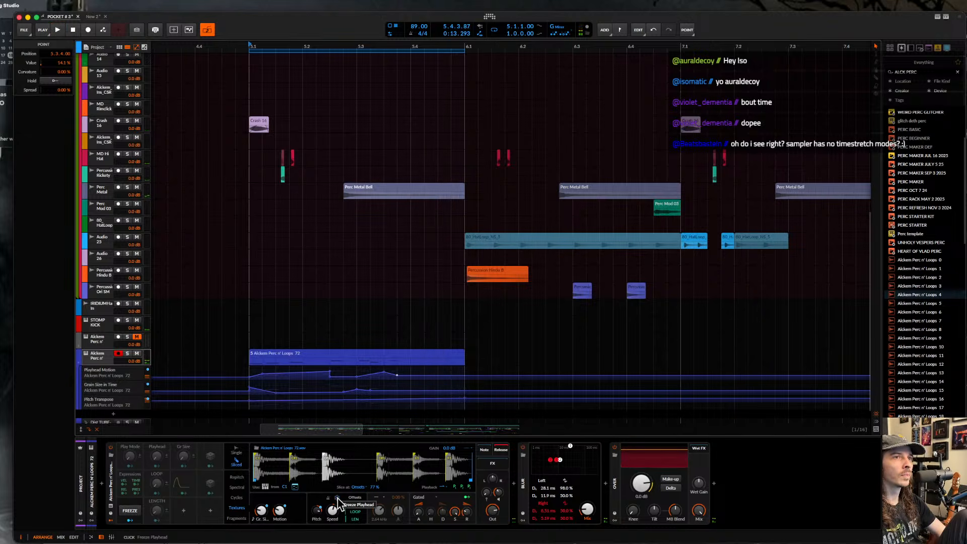
- Add a D1 note at beat 1.4 of the clip, stretch it to nearly three sixteenths, and return to the Sampler track's devices
double_click(410, 359)
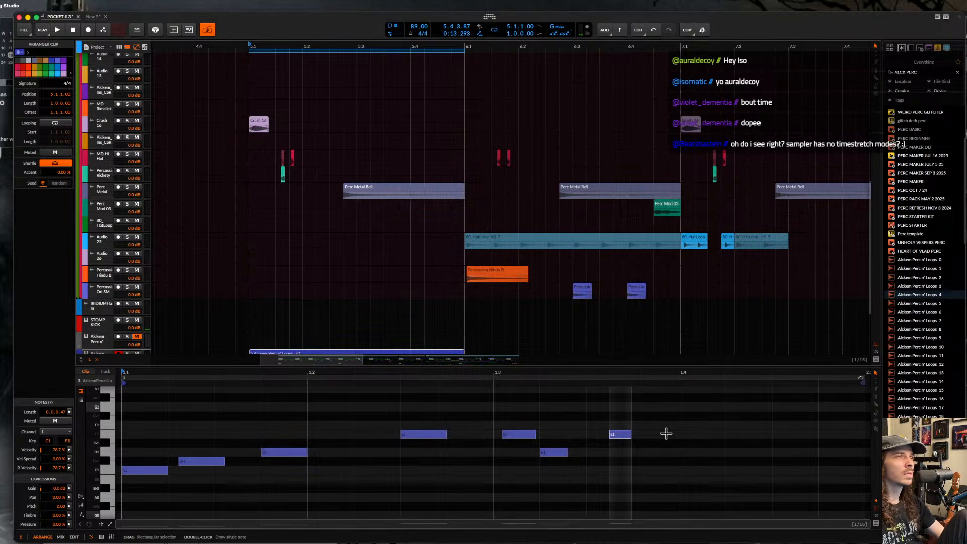
double_click(691, 435)
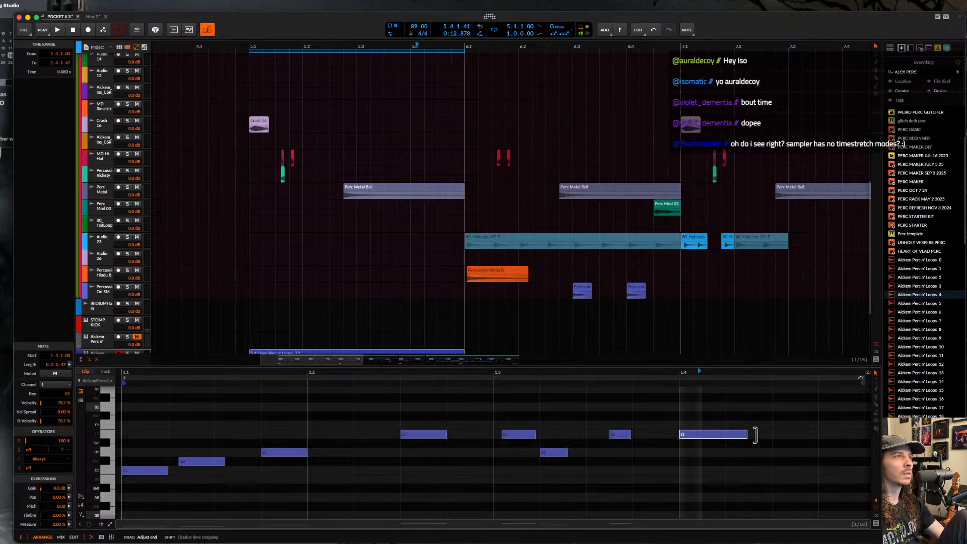
left_click_drag(755, 434, 747, 456)
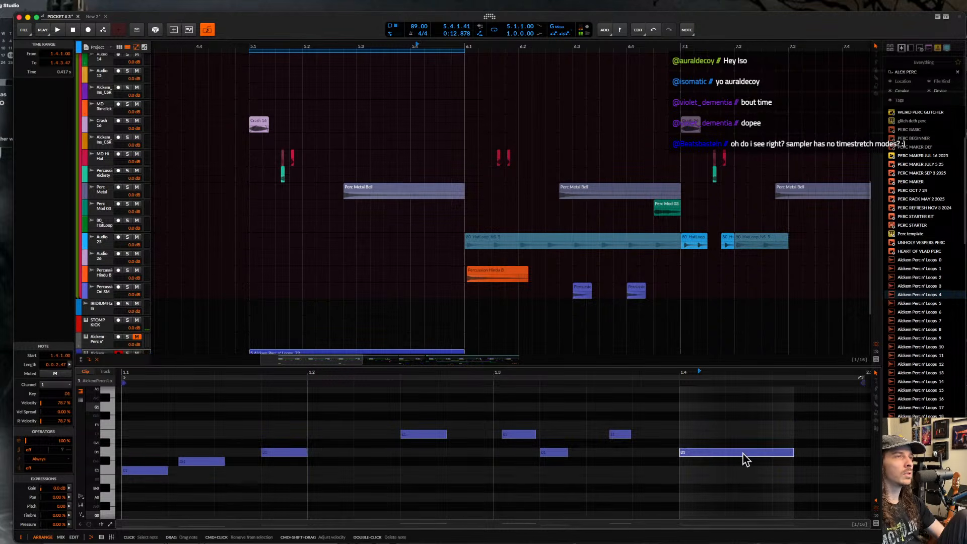
left_click(100, 342)
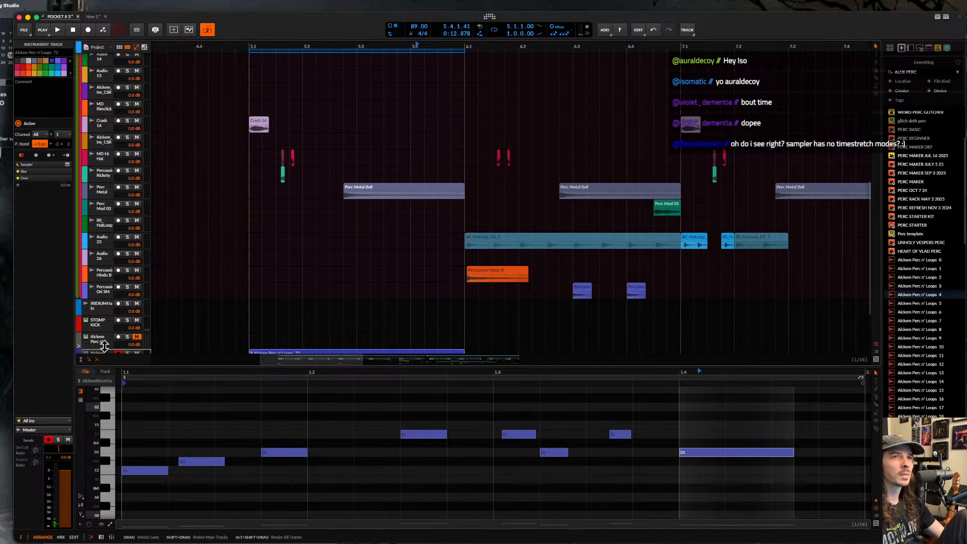
double_click(100, 342)
left_click(101, 360)
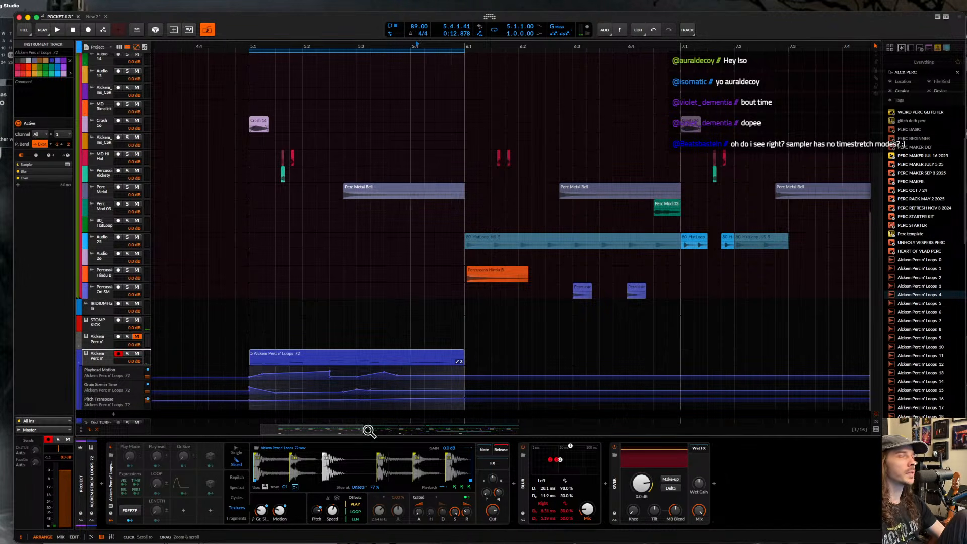
- Add a 14.1% Playhead Motion point at 5.4.1, trying a rise to about 68% at 5.4.2 while replaying the loop
key("space")
key("space")
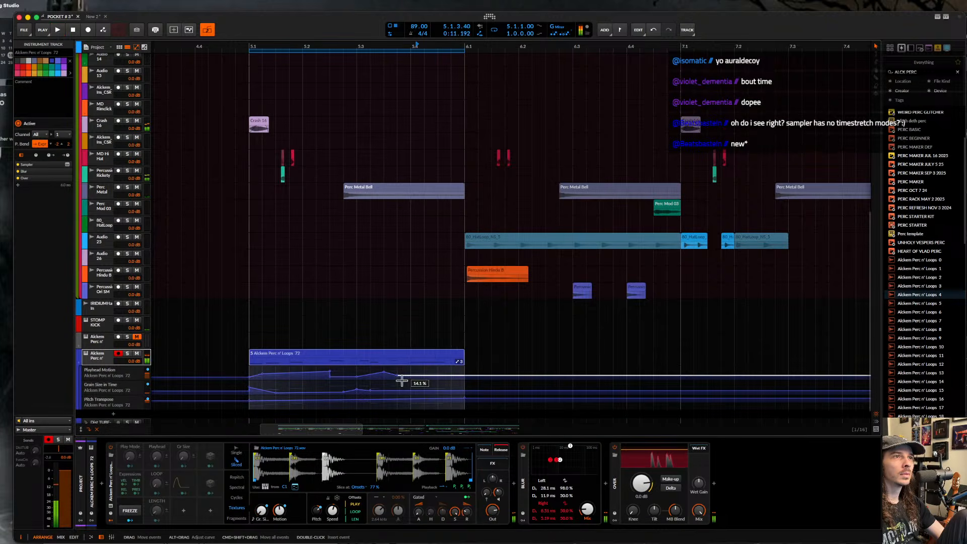
left_click(354, 383)
key("space")
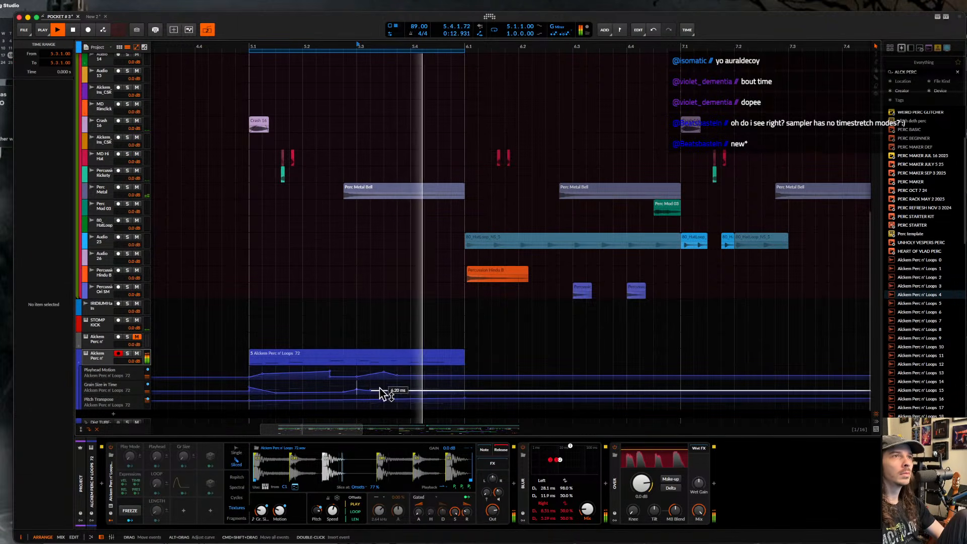
left_click(425, 376)
left_click_drag(425, 377, 425, 377)
key("space")
key("space")
key("space")
key("space")
key("space")
key("space")
key("space")
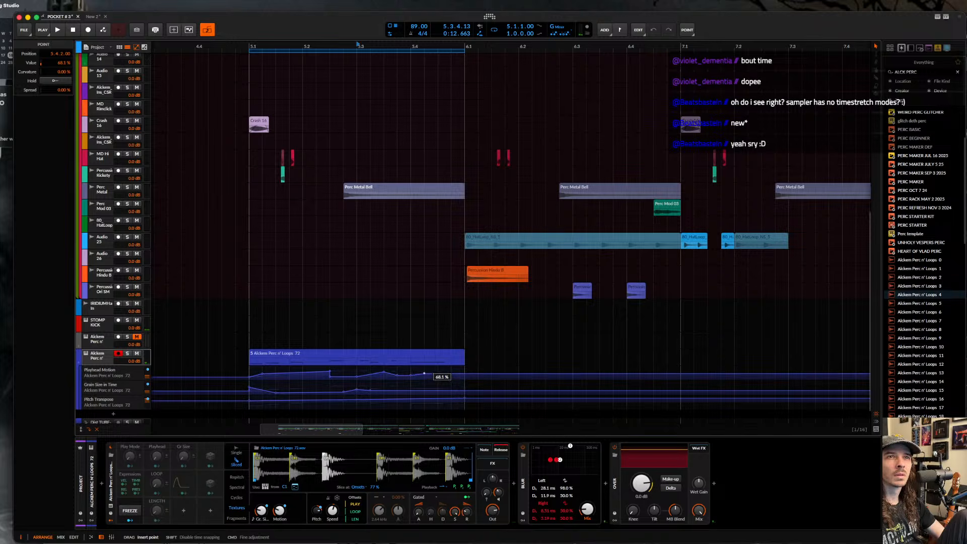
left_click_drag(425, 375, 424, 375)
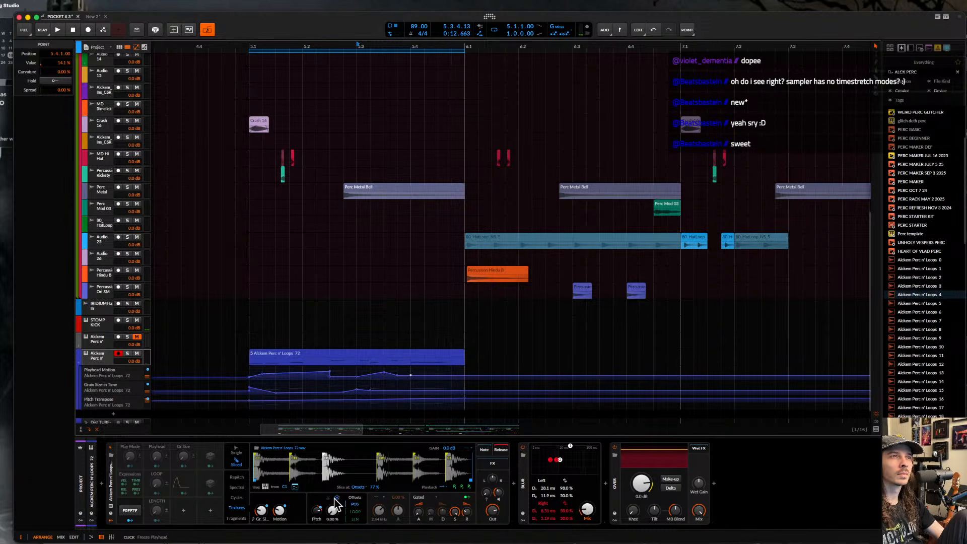
- Audition the loop in the Sampler's Fragments mode and switch back to Textures
scroll(392, 391, "down", 2)
scroll(392, 391, "left", 1)
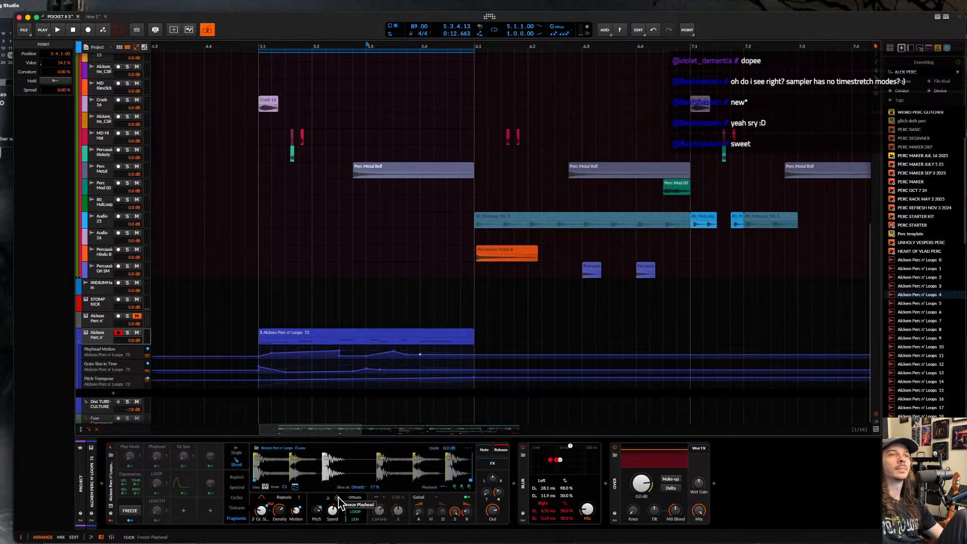
key("space")
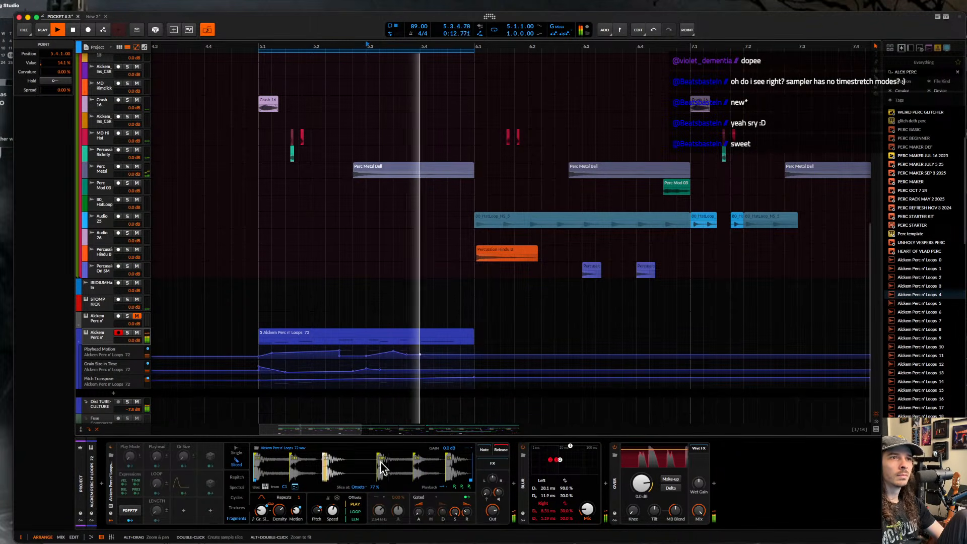
left_click(237, 508)
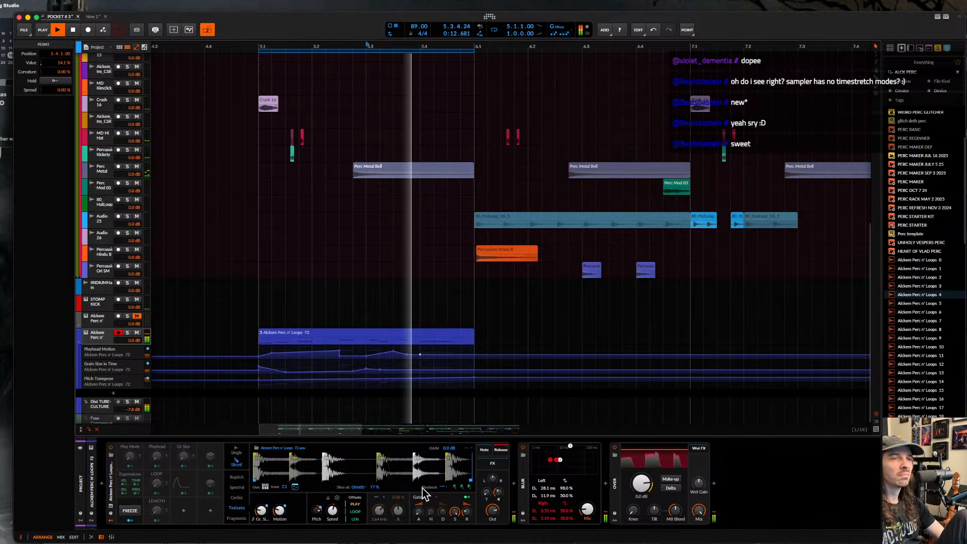
- Compare the Textures loop with the playhead frozen and running by toggling Freeze Playhead repeatedly during playback
left_click(338, 497)
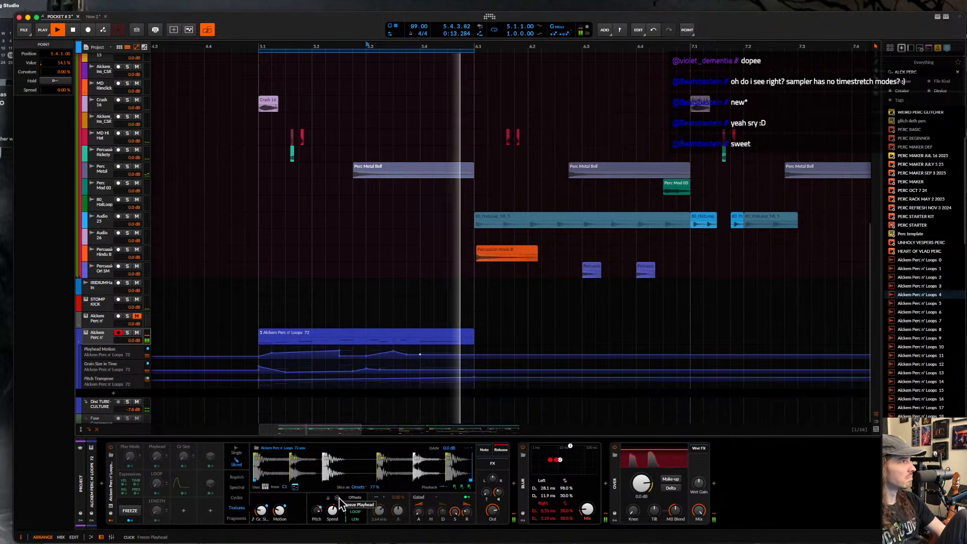
left_click(340, 498)
key("space")
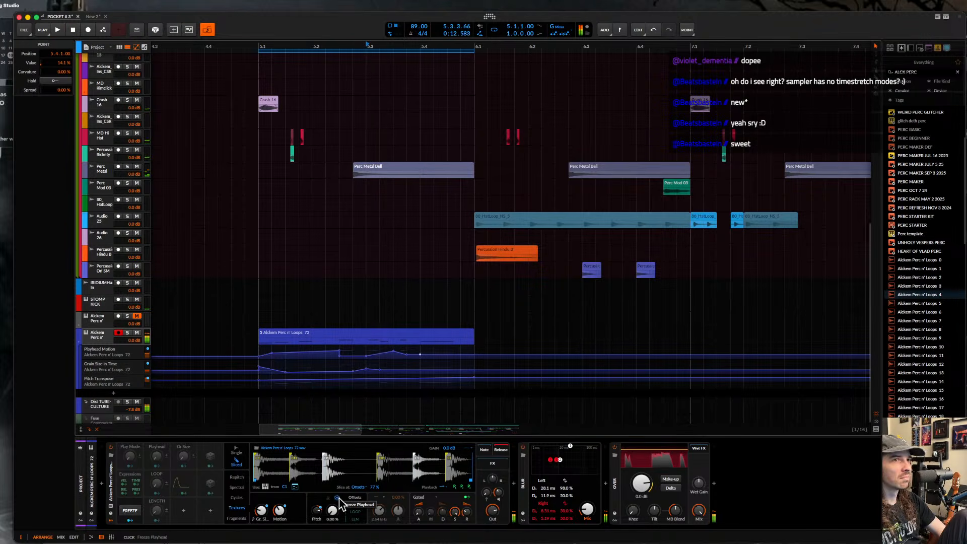
left_click(339, 498)
key("space")
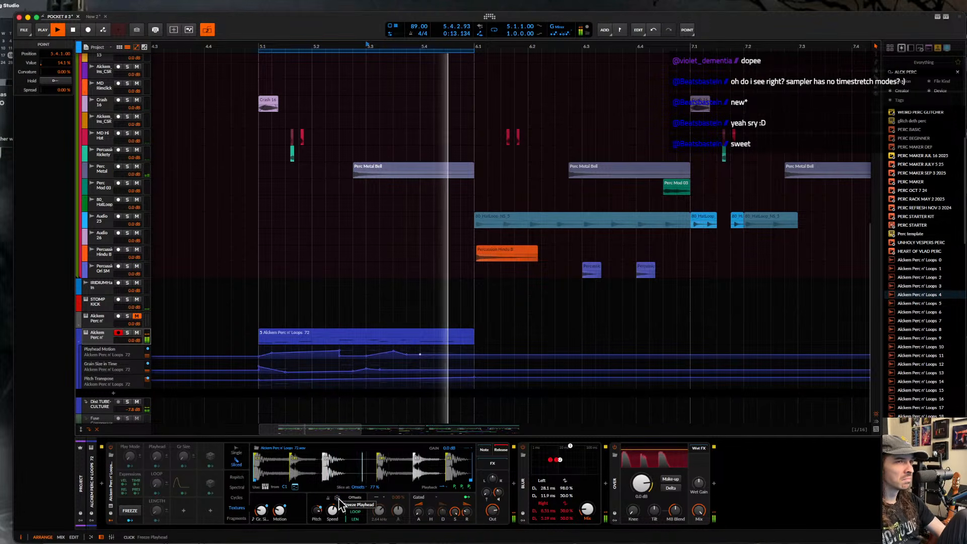
left_click(340, 499)
key("space")
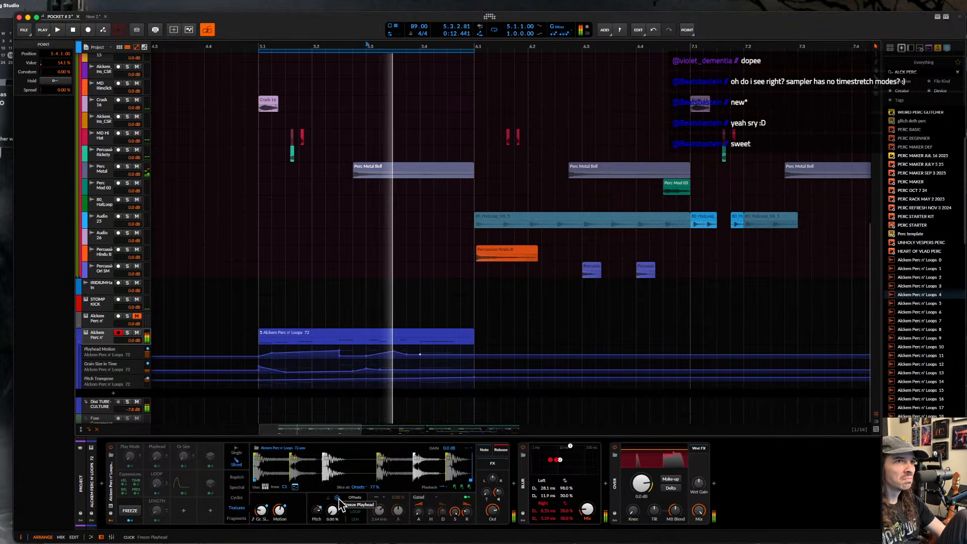
left_click(340, 499)
key("space")
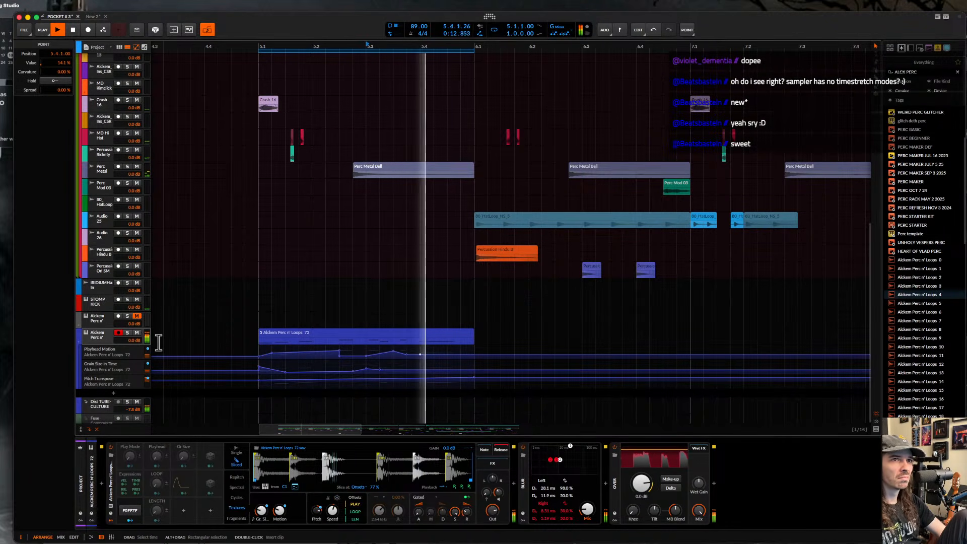
- Place the Rolling Sampler's captured audio on a new audio track below the Sampler track, starting at 5.1.1, and solo it
key("space")
left_click(105, 343)
key("ctrl+alt+p")
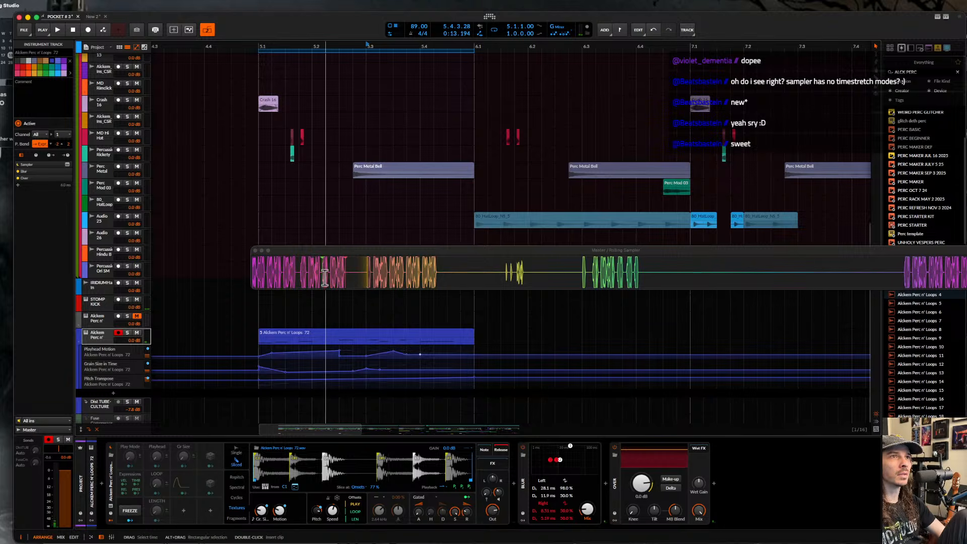
mouse_move(325, 276)
left_mouse_down()
mouse_move(355, 280)
mouse_move(356, 359)
mouse_move(271, 398)
left_mouse_up()
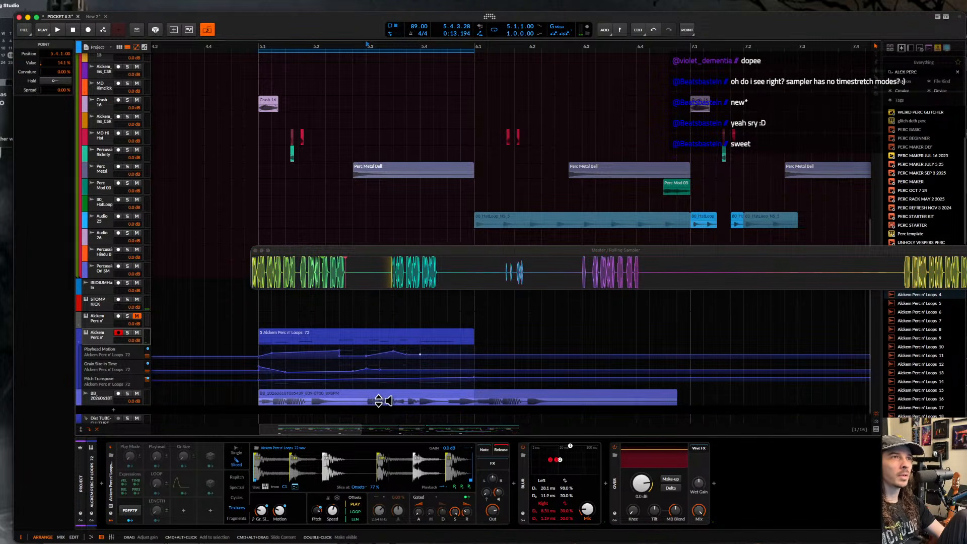
left_click(205, 401)
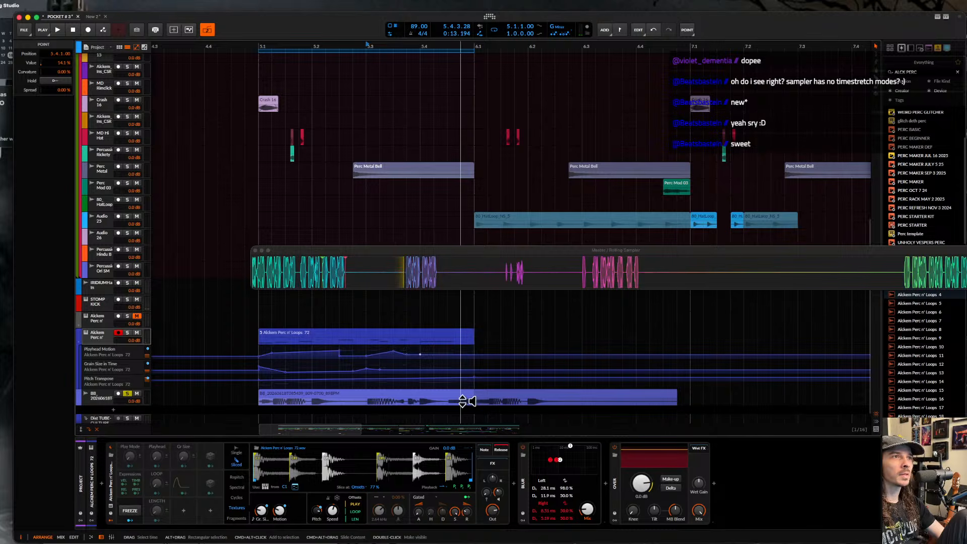
- Split the captured clip at 5.4.3 and 5.4.4 and delete everything outside that sixteenth-note slice
left_click(437, 406)
scroll(448, 402, "up", 3)
scroll(448, 402, "up", 3)
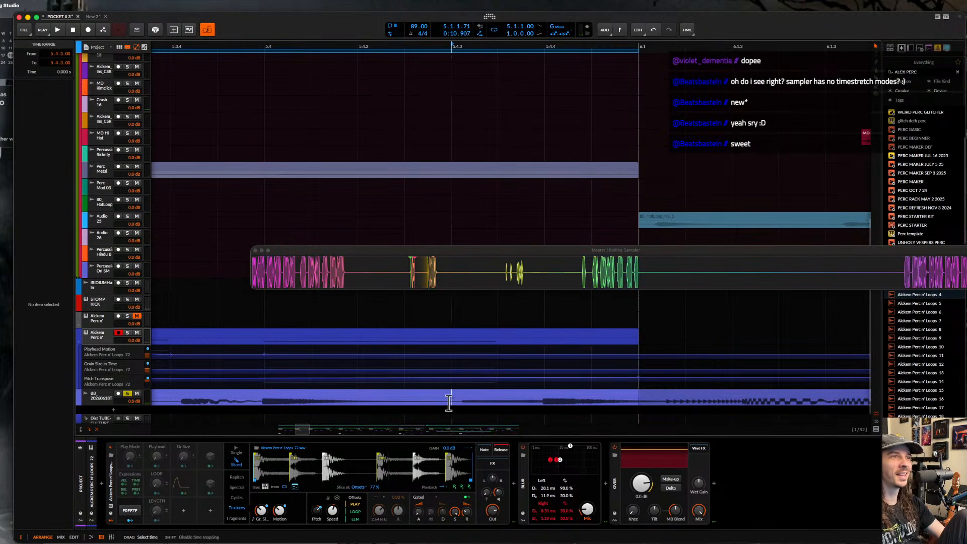
left_click(577, 393)
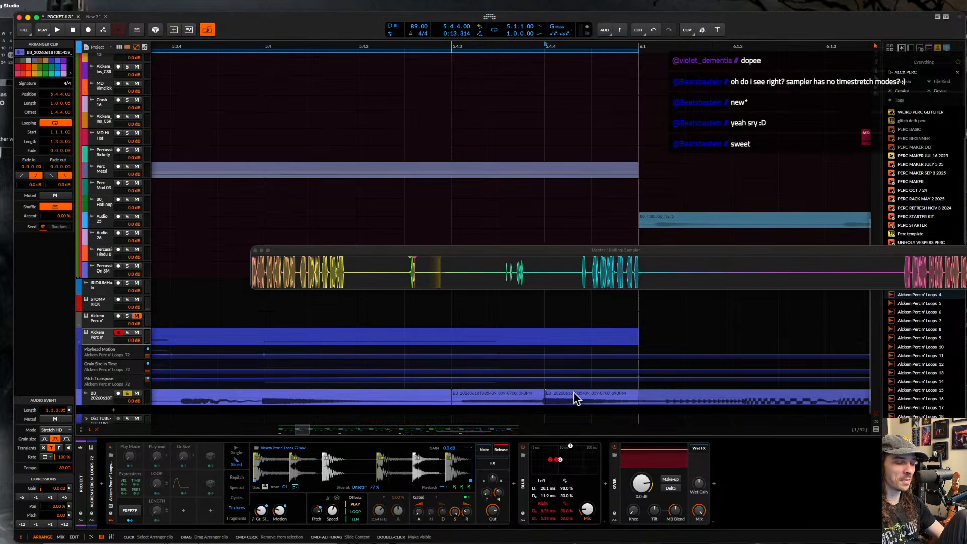
key("Delete")
left_click(432, 398)
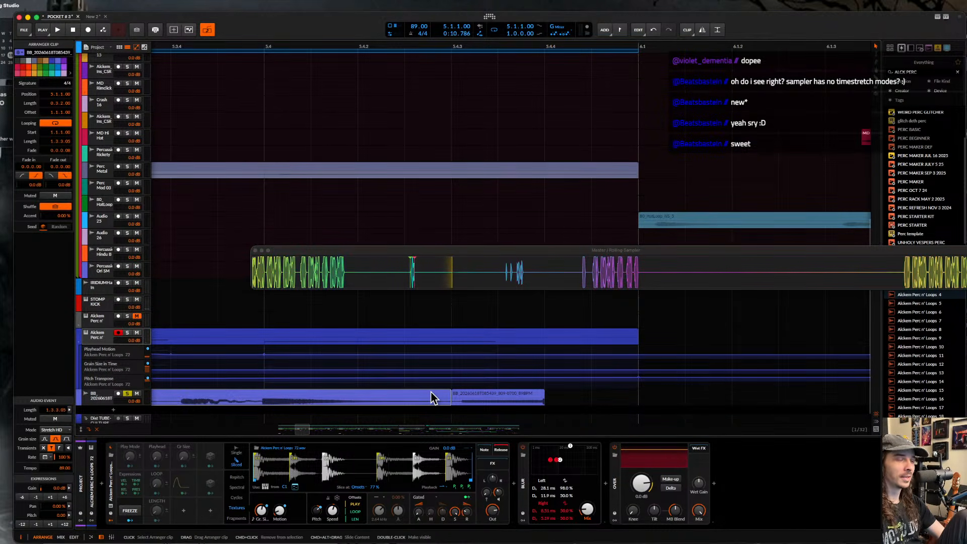
key("Delete")
left_click(516, 398)
scroll(517, 397, "down", 5)
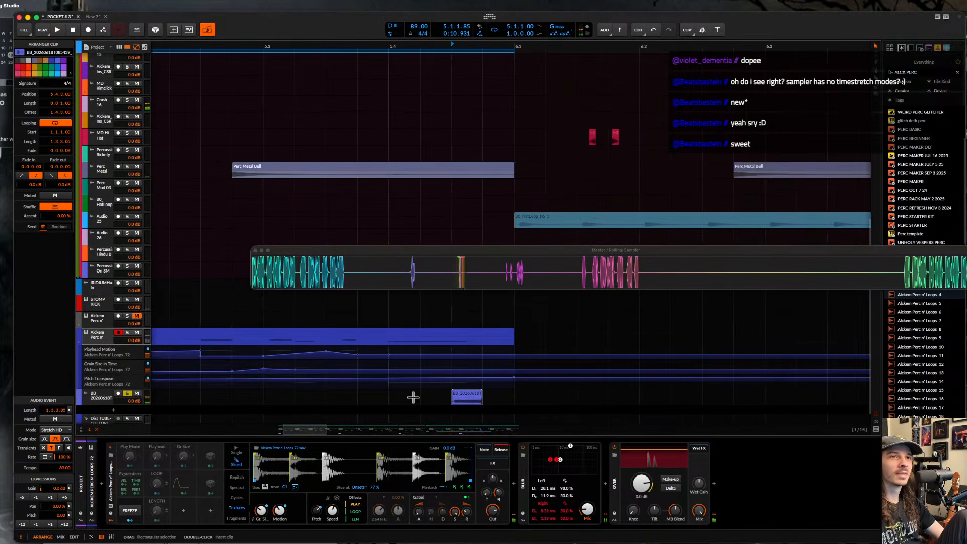
- Unsolo the captured-audio track, close the Rolling Sampler window and audition the slice with the full arrangement
key("space")
scroll(312, 384, "down", 2)
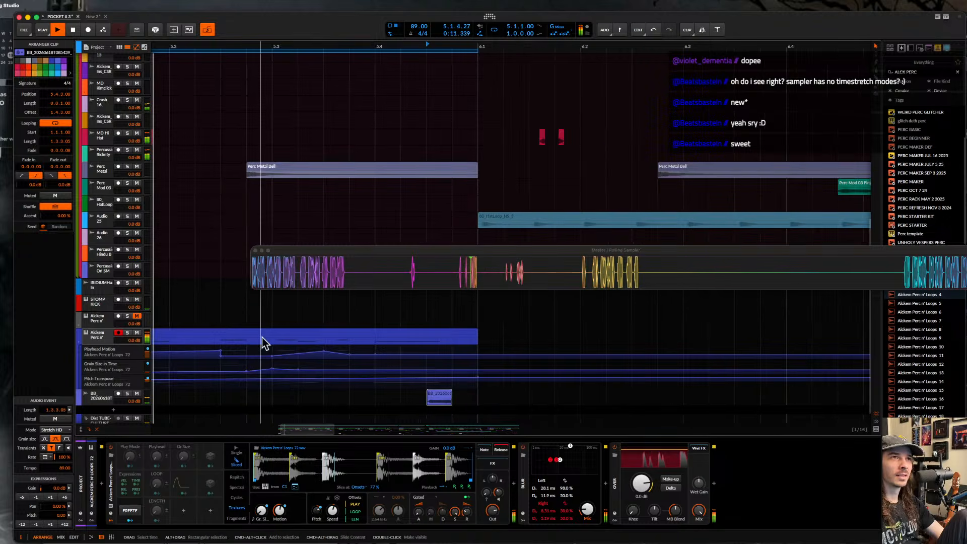
left_click(256, 250)
scroll(196, 247, "up", 3)
scroll(196, 247, "down", 6)
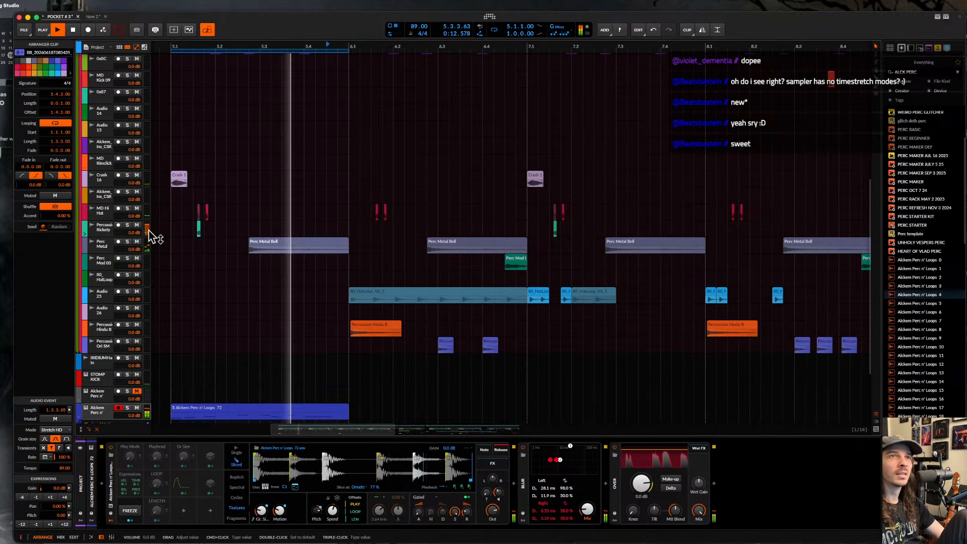
scroll(147, 238, "up", 3)
scroll(221, 272, "down", 6)
scroll(221, 272, "down", 4)
scroll(237, 288, "up", 6)
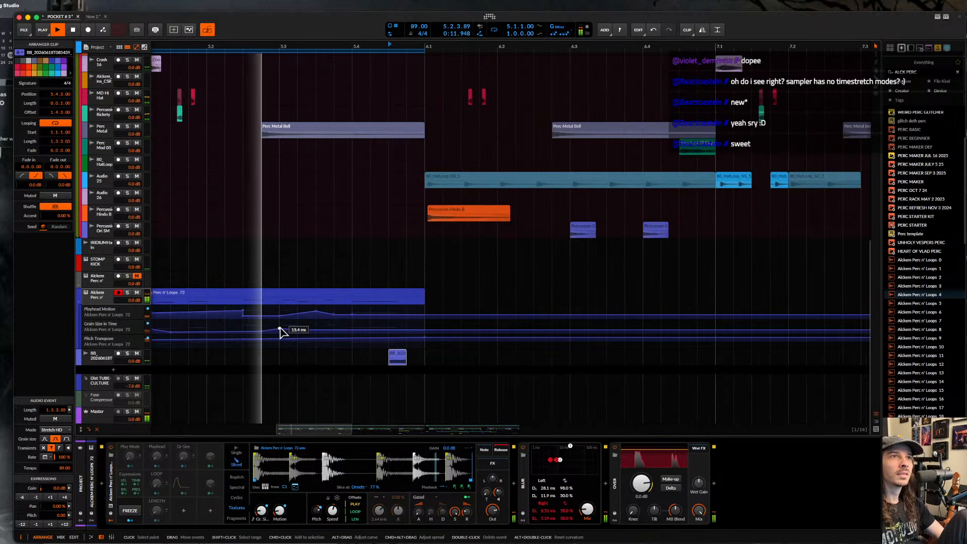
- Move the captured slice earlier to 5.3.3.49, audition it there and give it a short fade-out
key("space")
left_click_drag(446, 352, 376, 348)
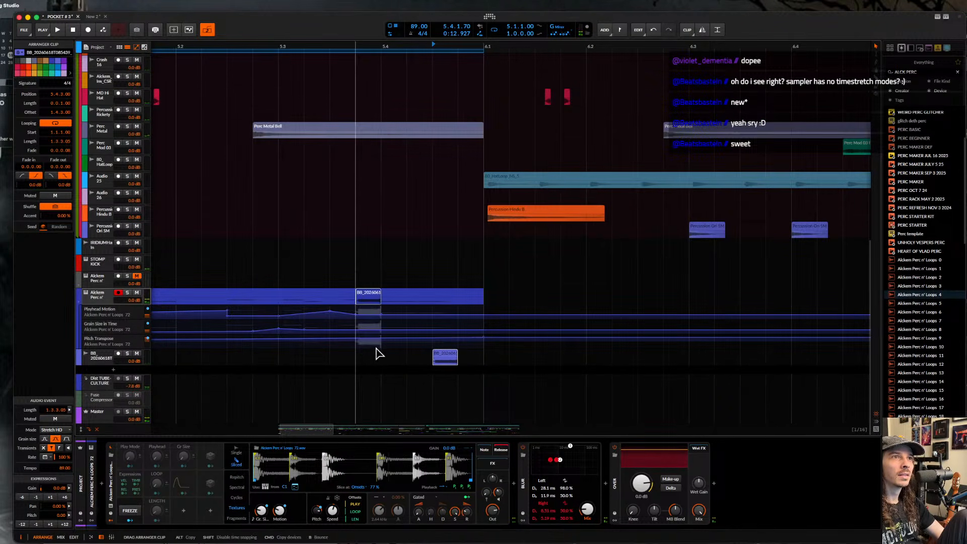
key("space")
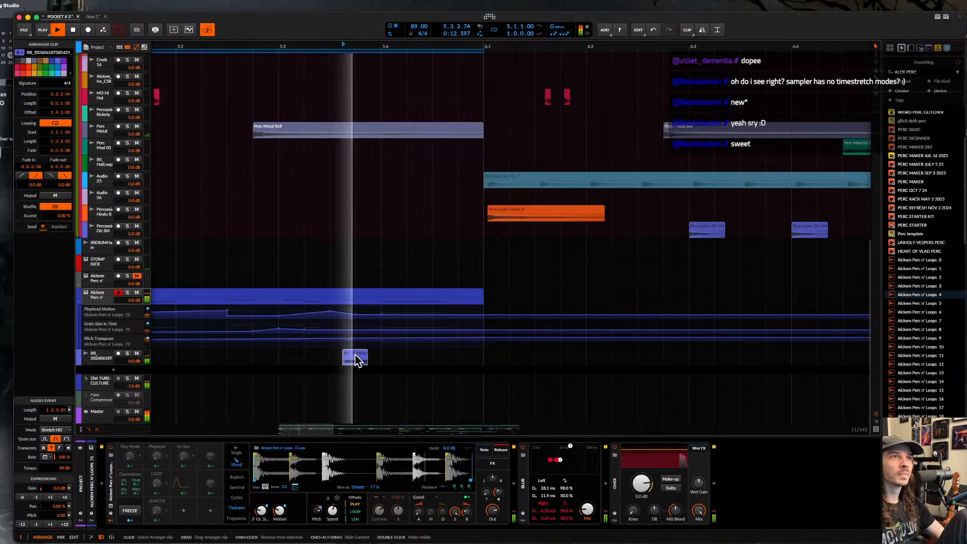
key("space")
scroll(363, 355, "up", 5)
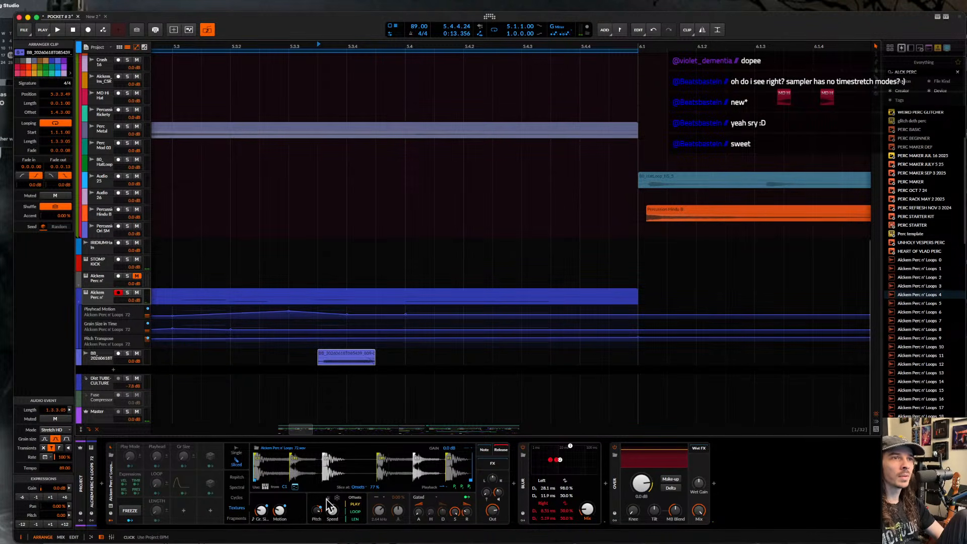
- Lower the Pitch Transpose automation point at 6.1.1 to -36.00 st and play the loop
scroll(323, 375, "down", 3)
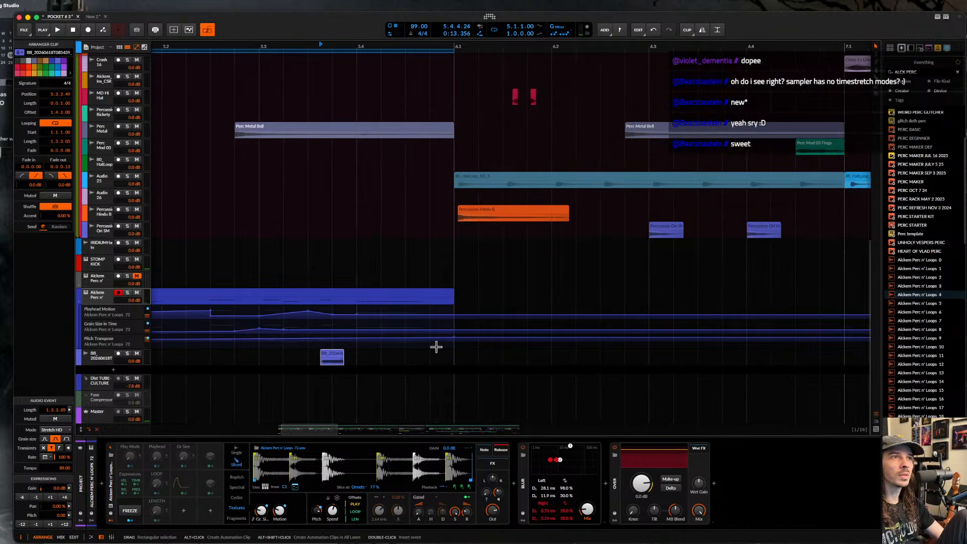
left_click_drag(455, 342, 454, 348)
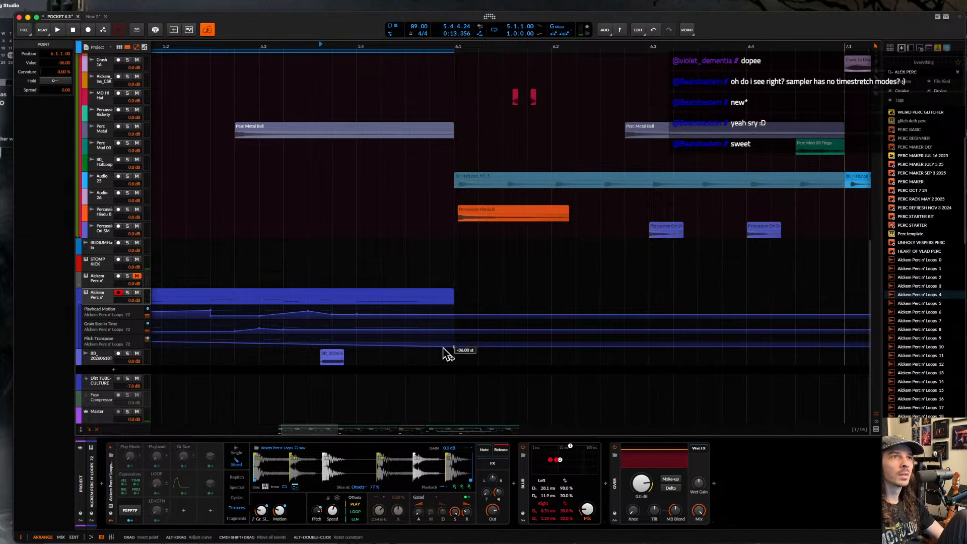
key("space")
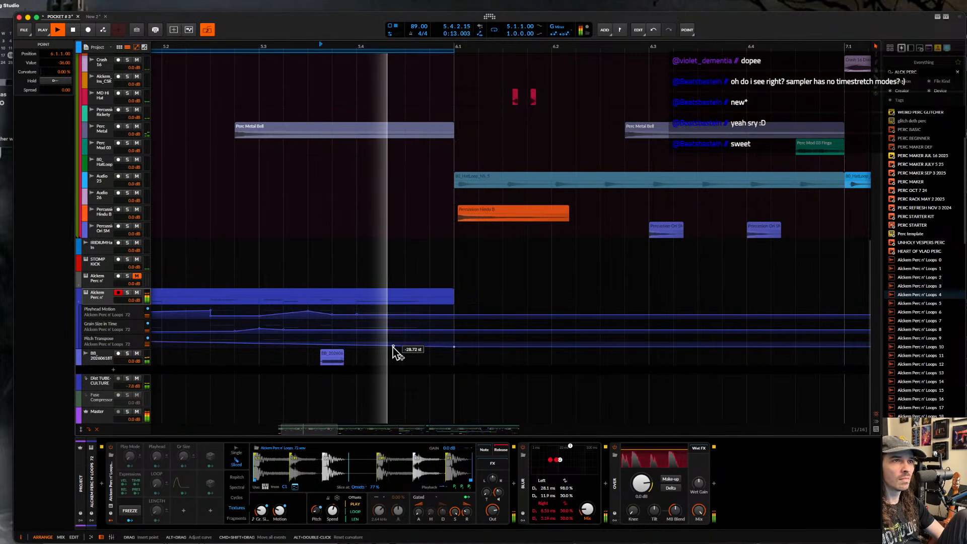
left_click(333, 357)
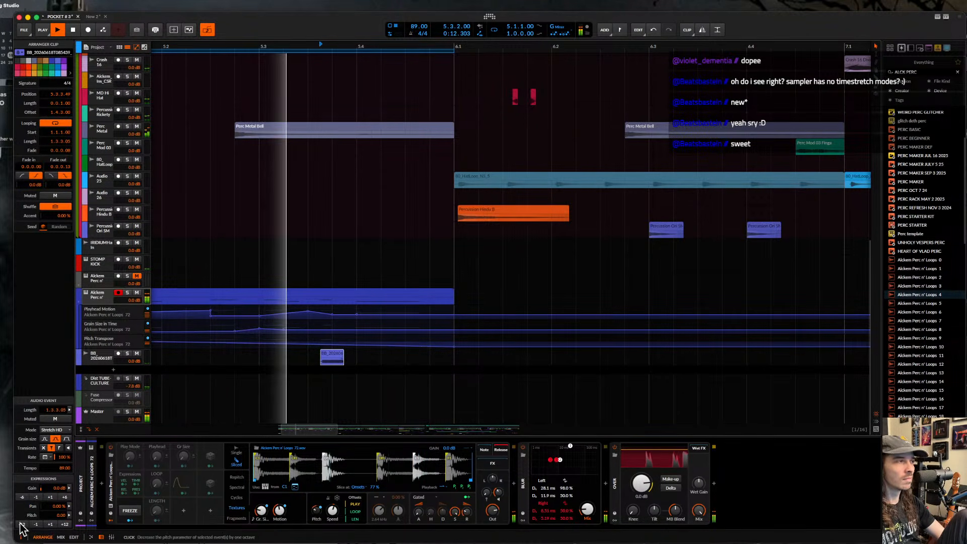
- Unmute the Percussion 313 track, start playback from 5.1.1, and raise the gated envelope decay of its Sampler
scroll(157, 269, "down", 2)
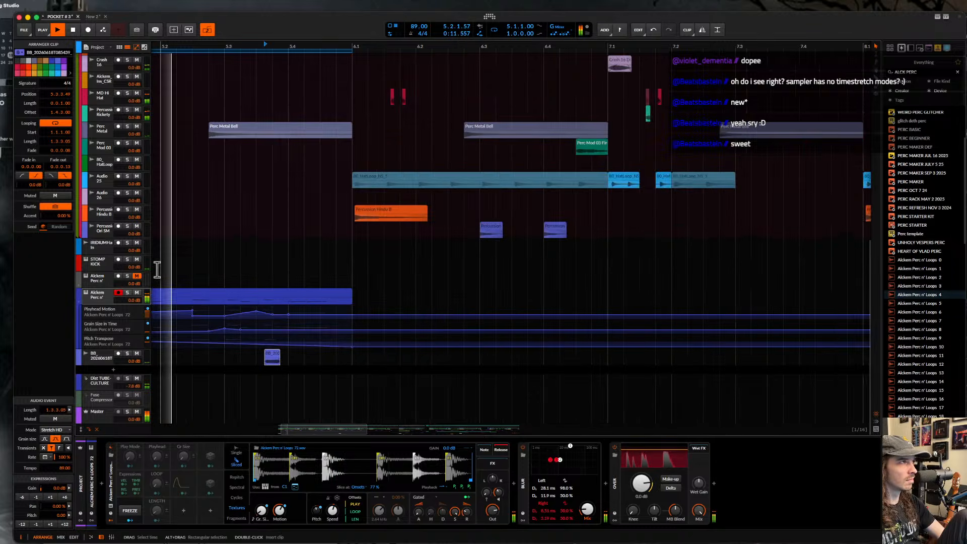
scroll(157, 269, "down", 3)
scroll(157, 268, "up", 5)
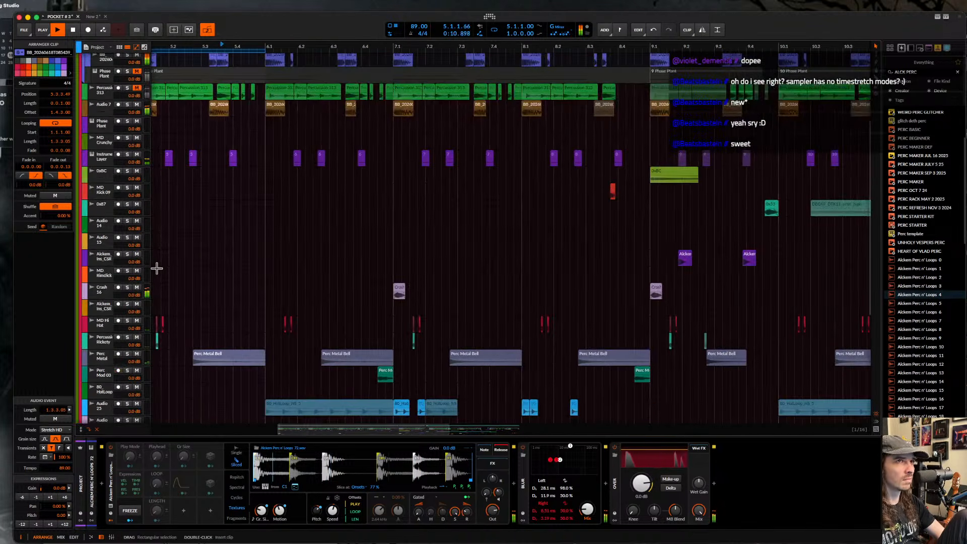
scroll(157, 269, "up", 2)
scroll(157, 268, "left", 4)
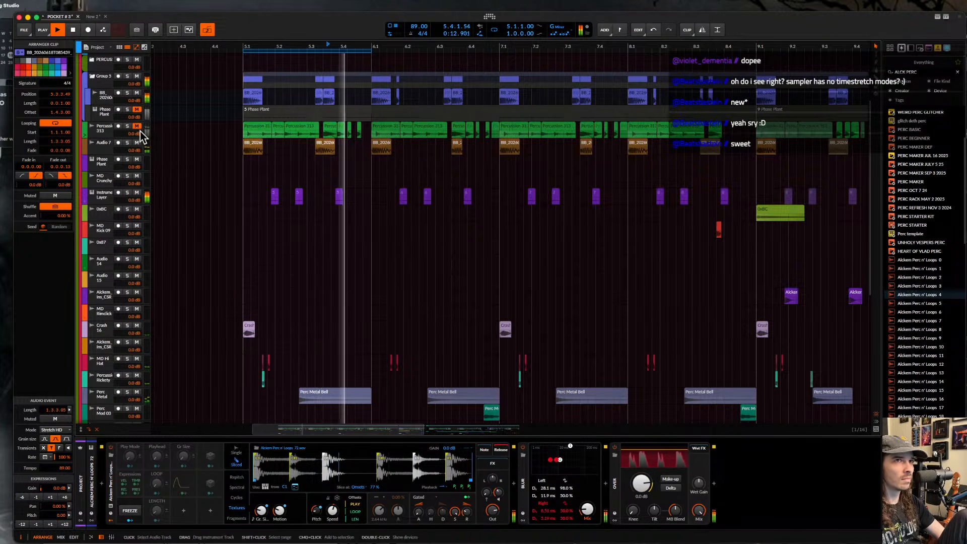
left_click(252, 132)
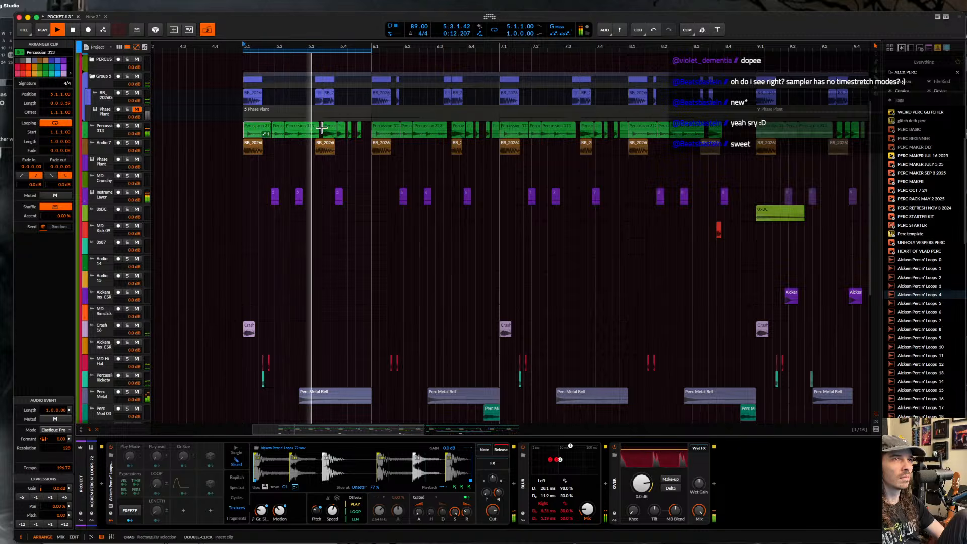
scroll(345, 129, "up", 3)
left_click(97, 131)
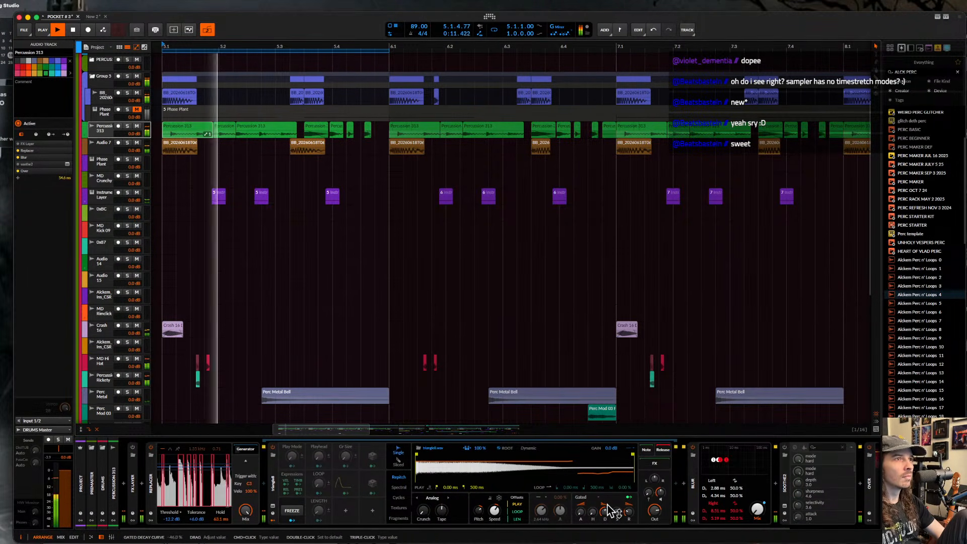
left_click_drag(605, 512, 605, 495)
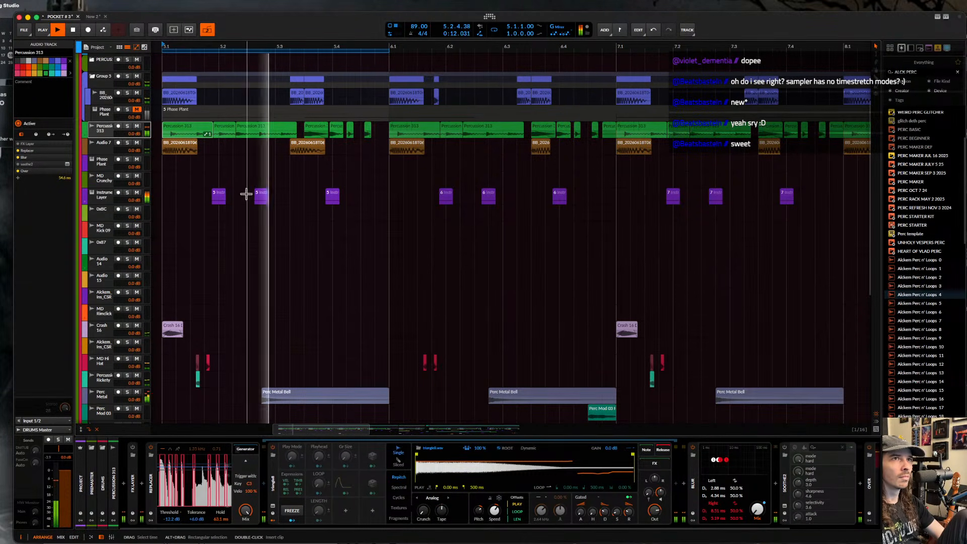
- Replay the loop with Percussion 313, check the rest of its device chain, and mute the track again
scroll(240, 166, "left", 1)
scroll(234, 151, "down", 3)
left_click(223, 128)
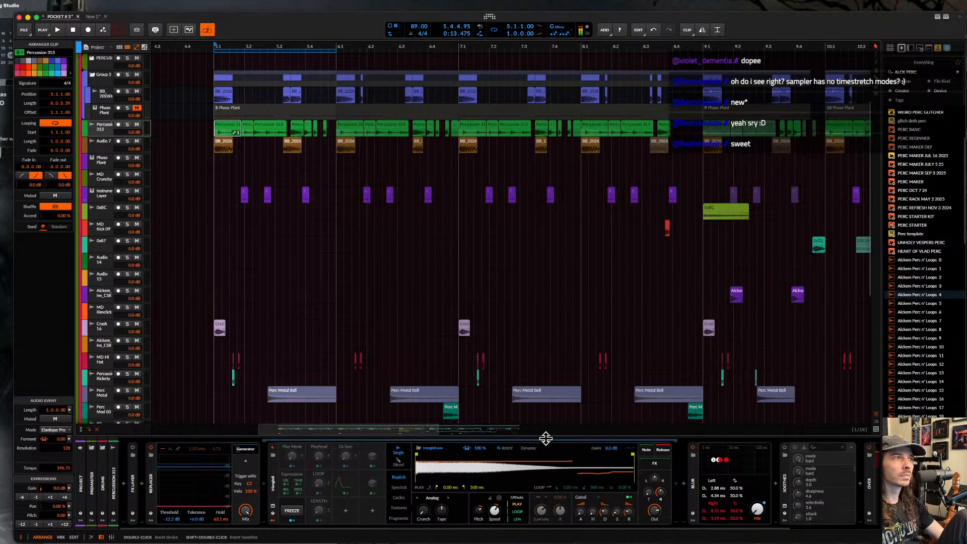
scroll(695, 454, "right", 5)
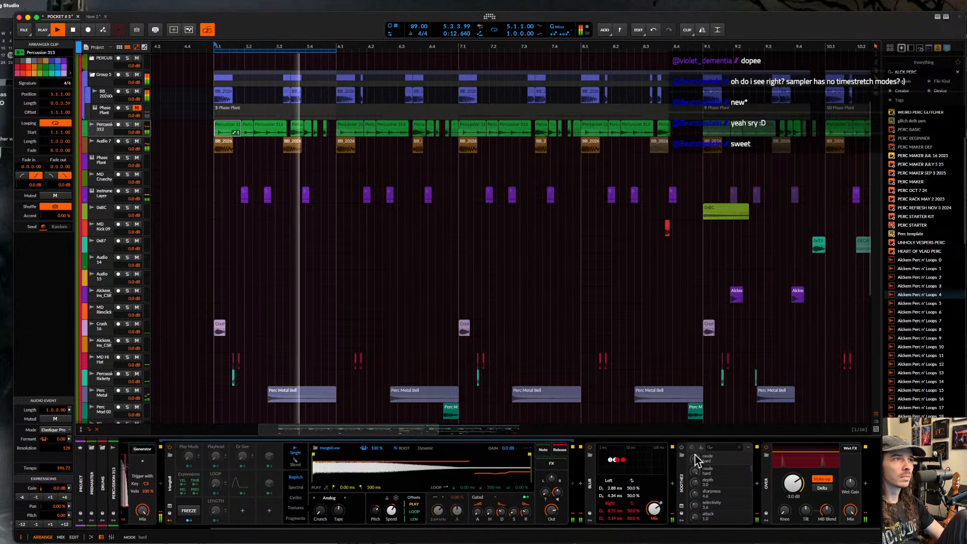
key("space")
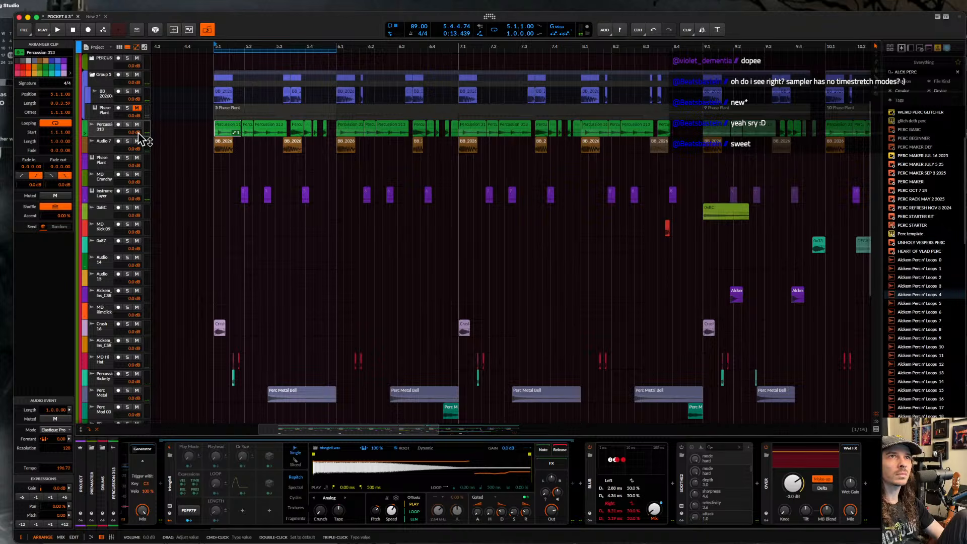
key("space")
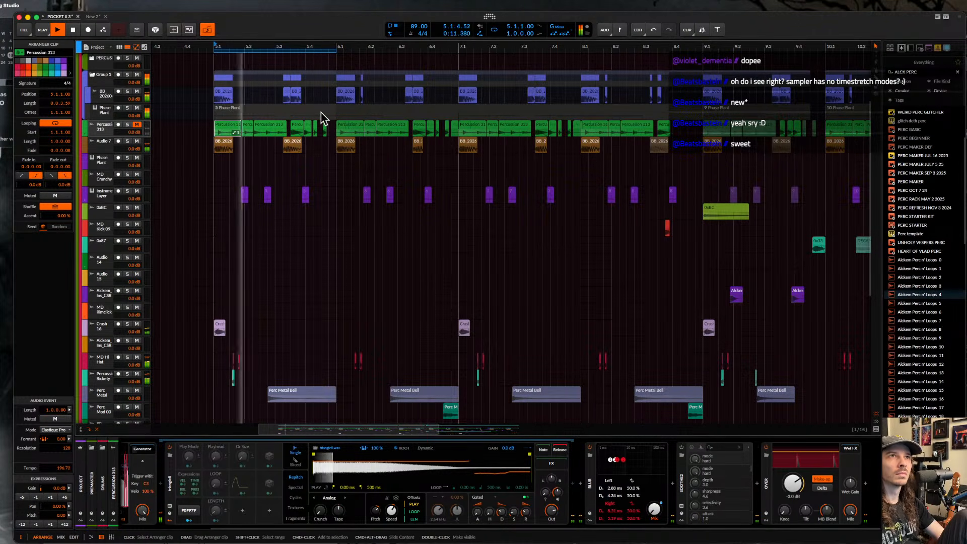
- Open the Perc n' Loops 72 clip's notes, move the C#1 note to 1.1.2.54 and replay the loop
scroll(321, 113, "up", 1)
scroll(322, 113, "down", 3)
scroll(272, 242, "down", 5)
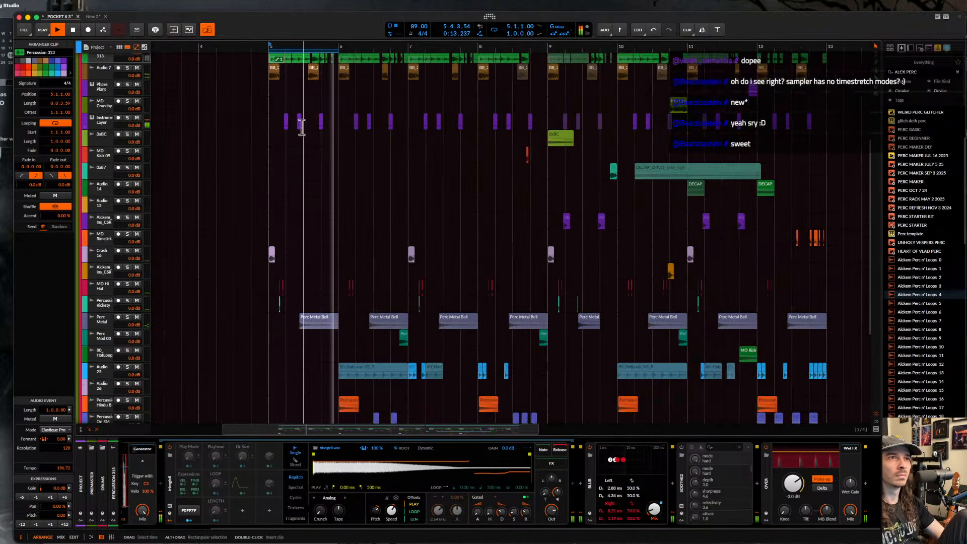
scroll(273, 243, "down", 5)
scroll(272, 242, "up", 5)
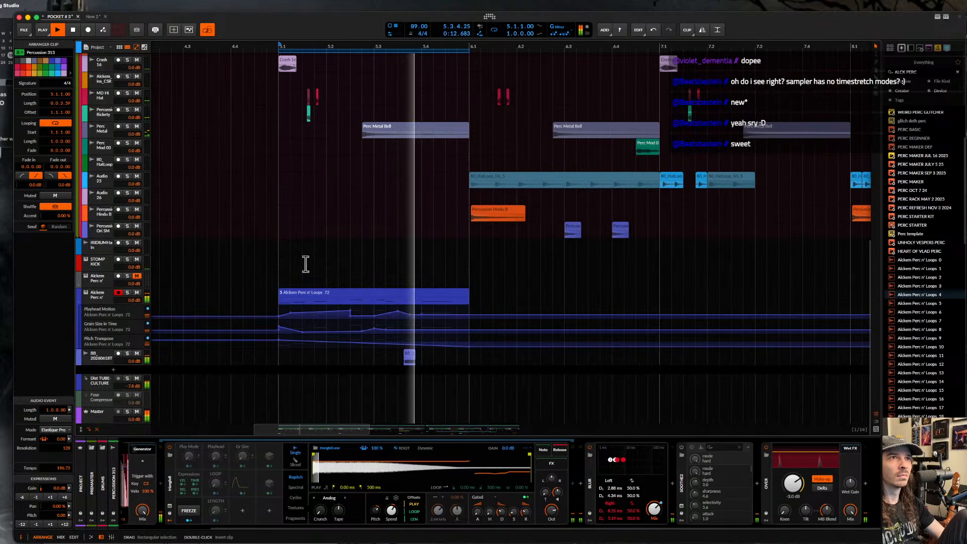
double_click(325, 295)
key("space")
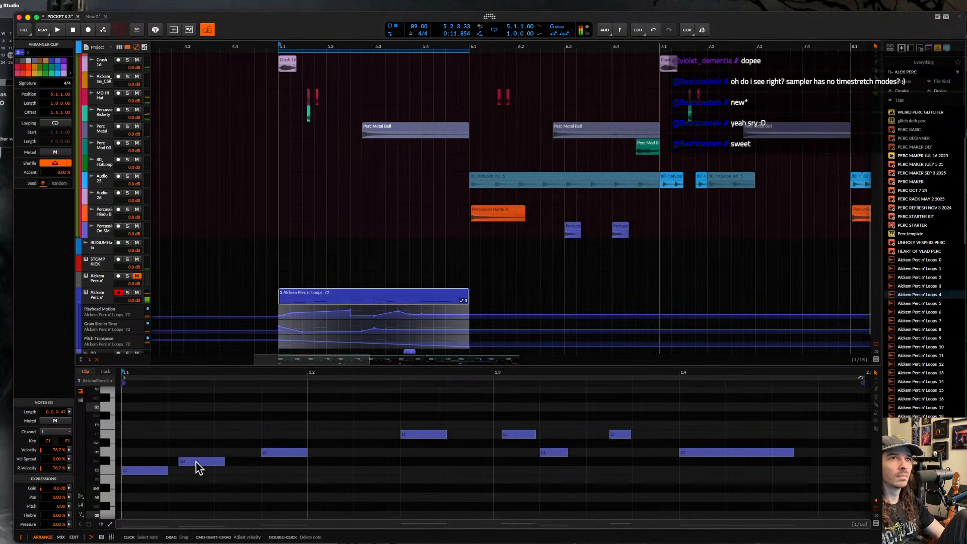
left_click_drag(196, 462, 208, 462)
key("space")
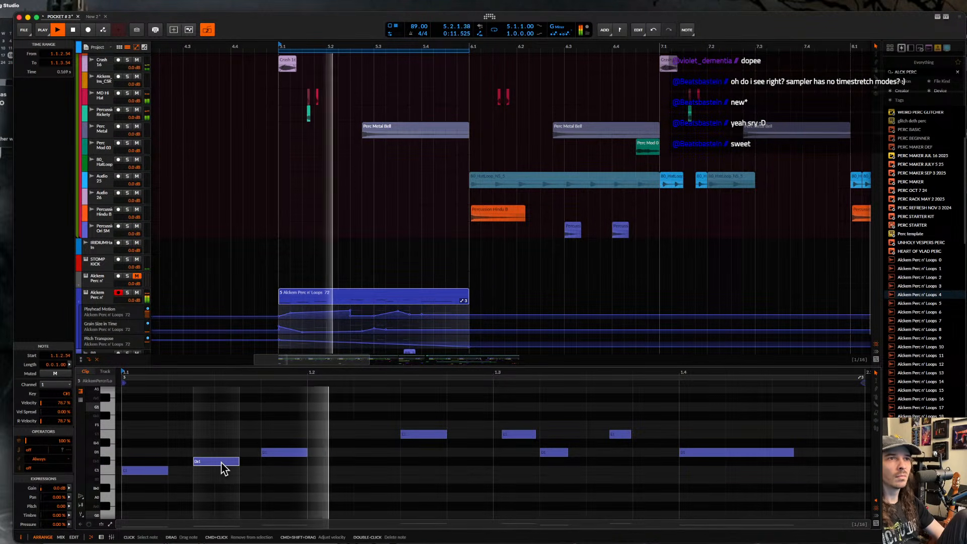
- Solo the Perc n' Loops 72 track, return to its devices and switch the Sampler to Fragments mode
scroll(273, 456, "down", 2)
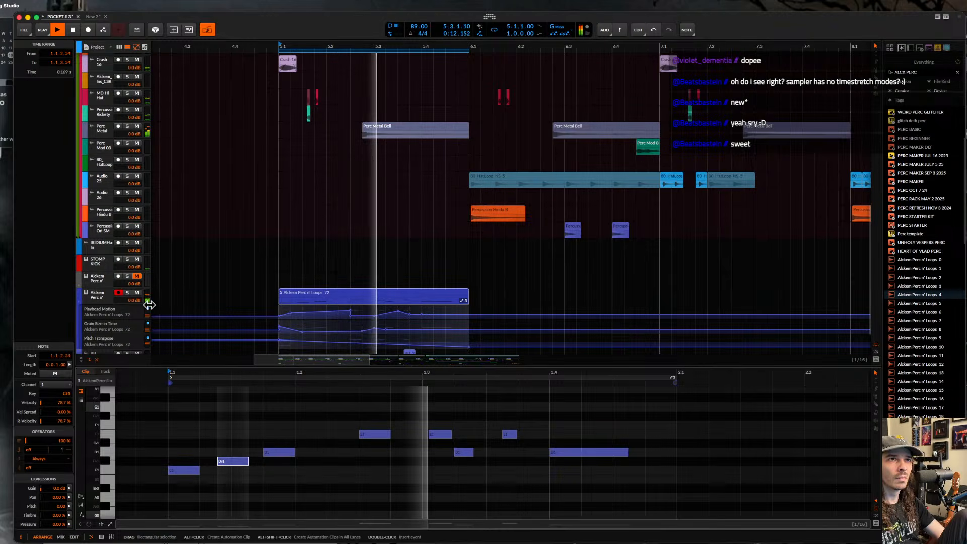
left_click(128, 293)
double_click(103, 296)
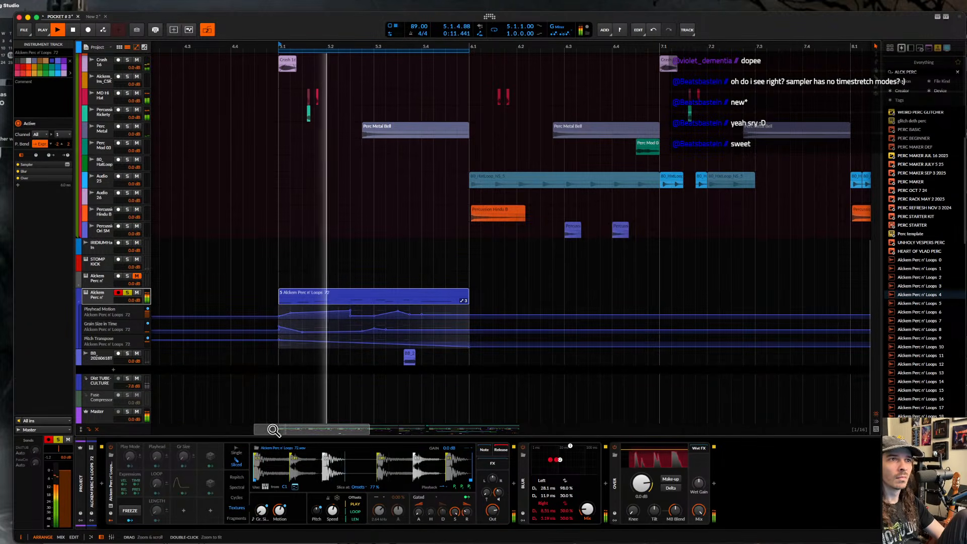
left_click(238, 518)
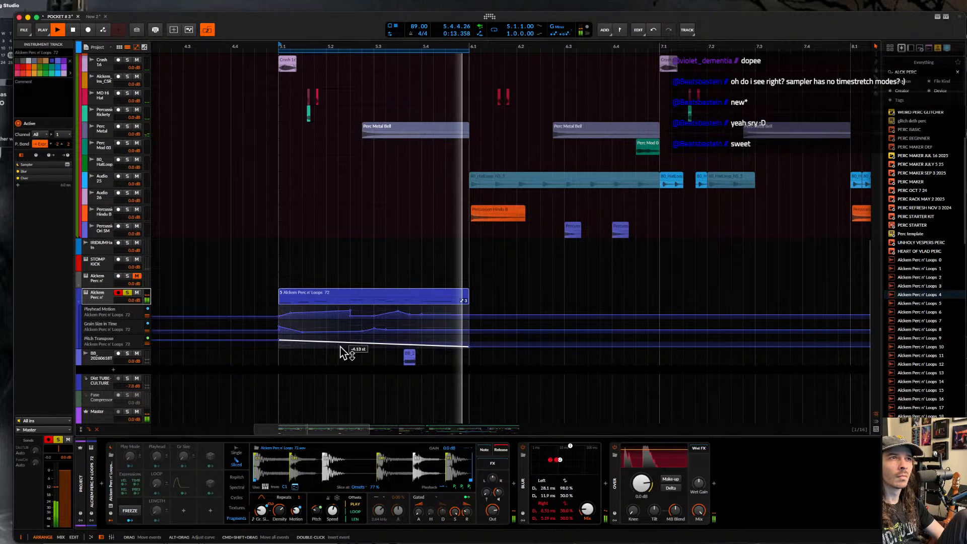
- Reshape the Pitch Transpose automation of Perc n' Loops 72 with a rise to +6.93 st in beat four and a dip to -6.83 st at 5.2.3
left_click(386, 341)
left_click(398, 343)
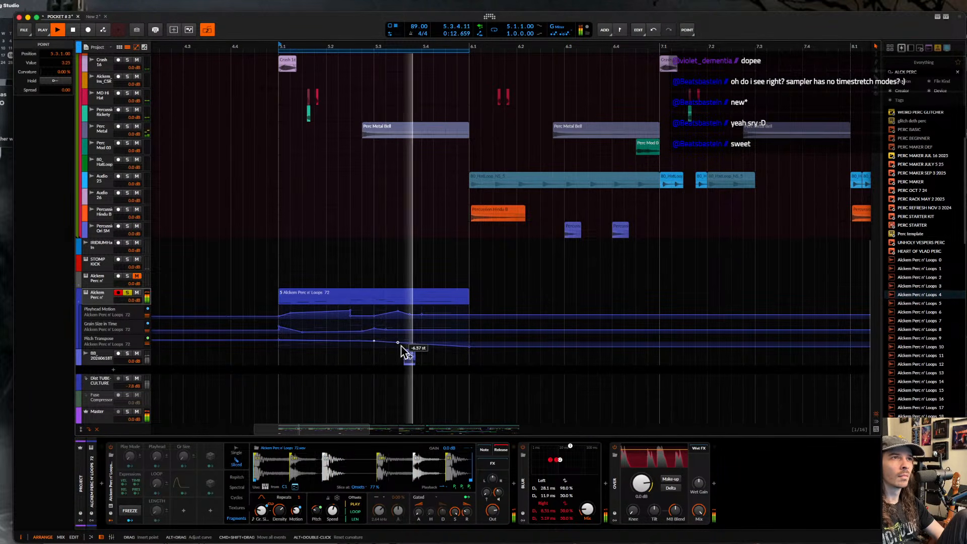
left_click_drag(422, 345, 445, 337)
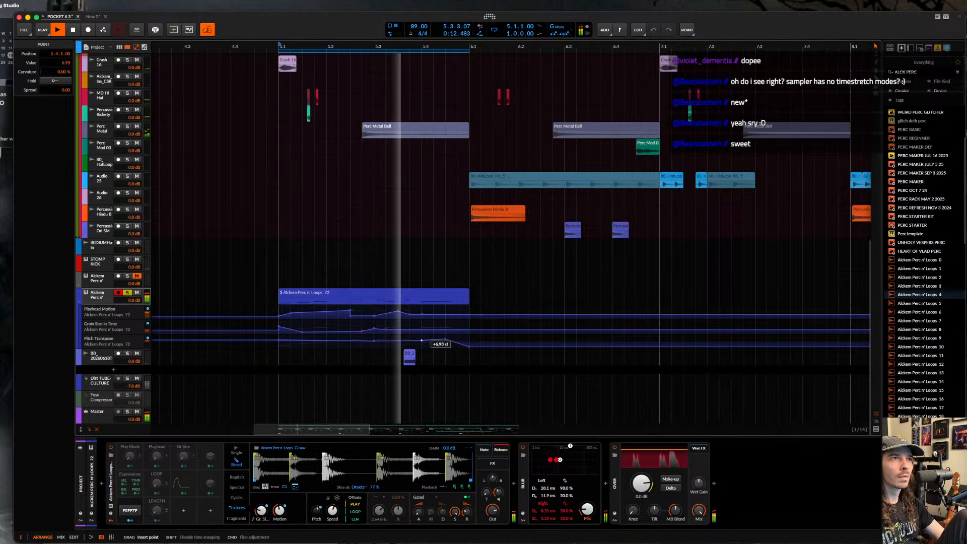
left_click_drag(374, 341, 351, 343)
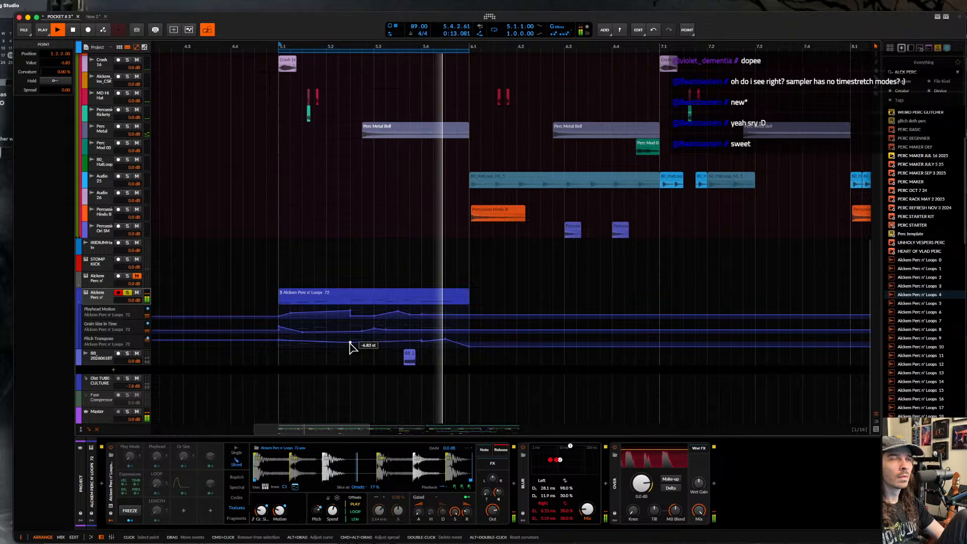
- Unsolo the Perc n' Loops 72 track, mute the audio track beneath it, and listen to the part in the full mix
left_click(128, 293)
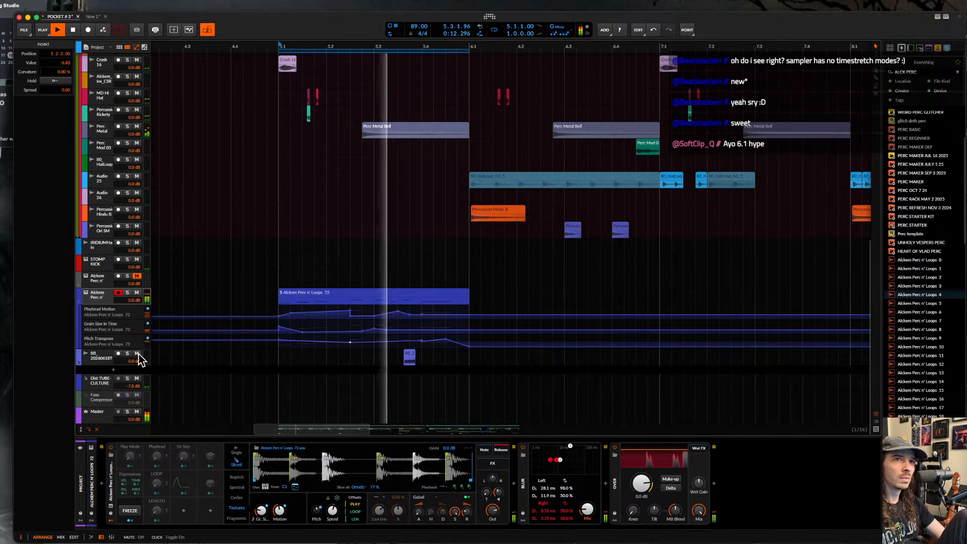
scroll(364, 255, "up", 1)
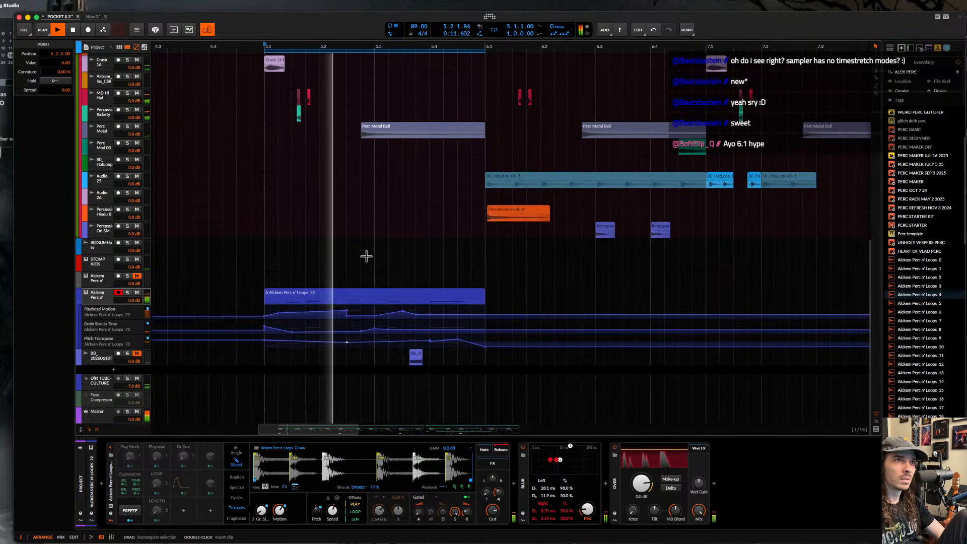
scroll(365, 254, "up", 2)
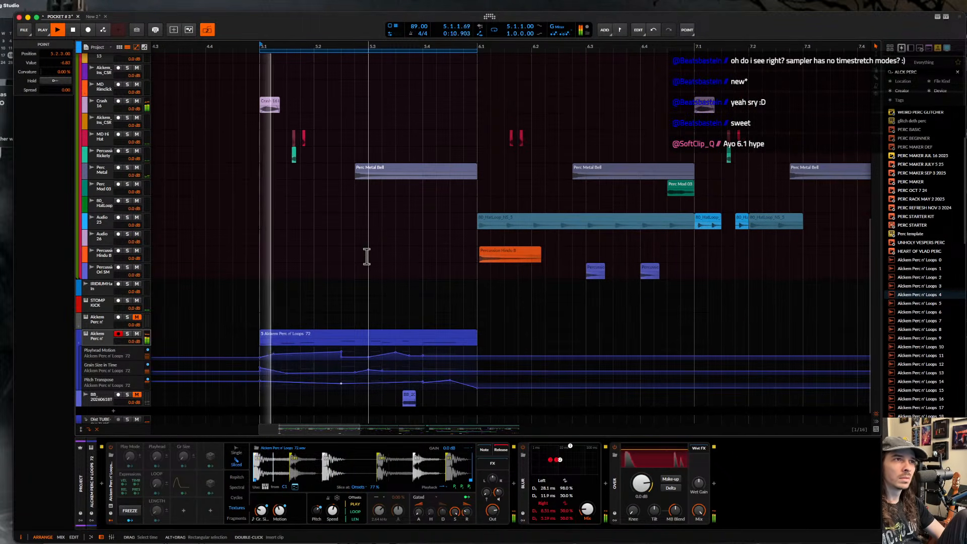
scroll(365, 255, "down", 1)
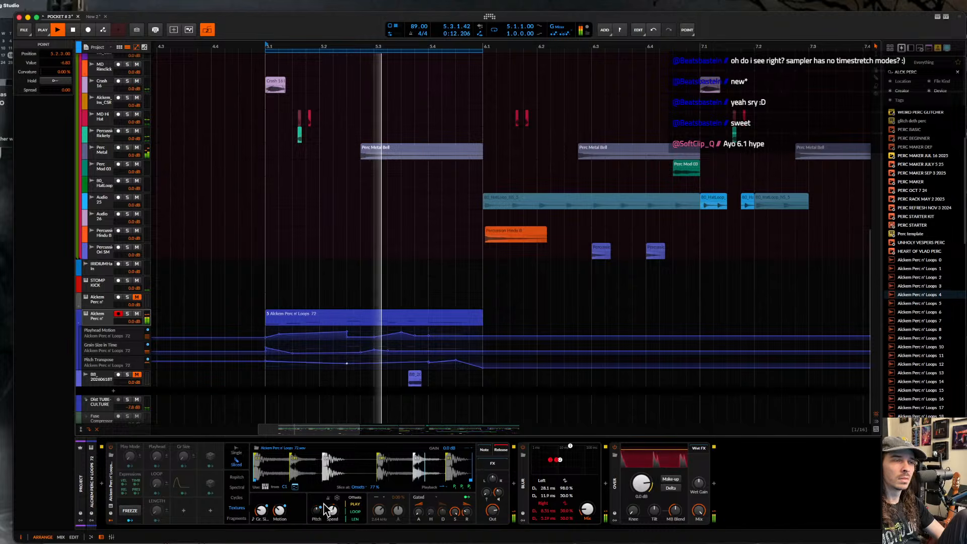
- Switch the Sampler to Cycles mode with the Partials type, adjusting its split, fundamental and formant along with the Blur mix
left_click(236, 498)
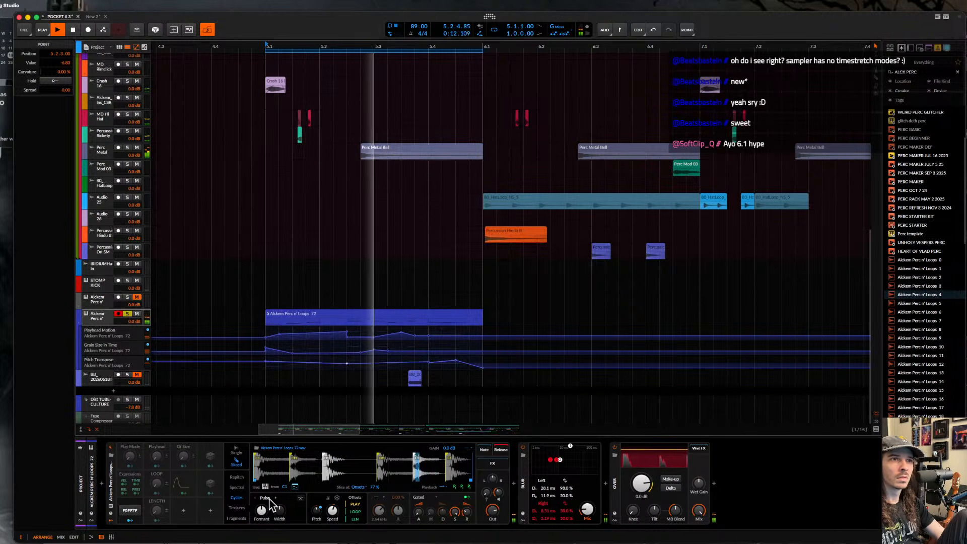
mouse_move(279, 500)
left_mouse_down()
mouse_move(279, 491)
mouse_move(261, 502)
left_mouse_up()
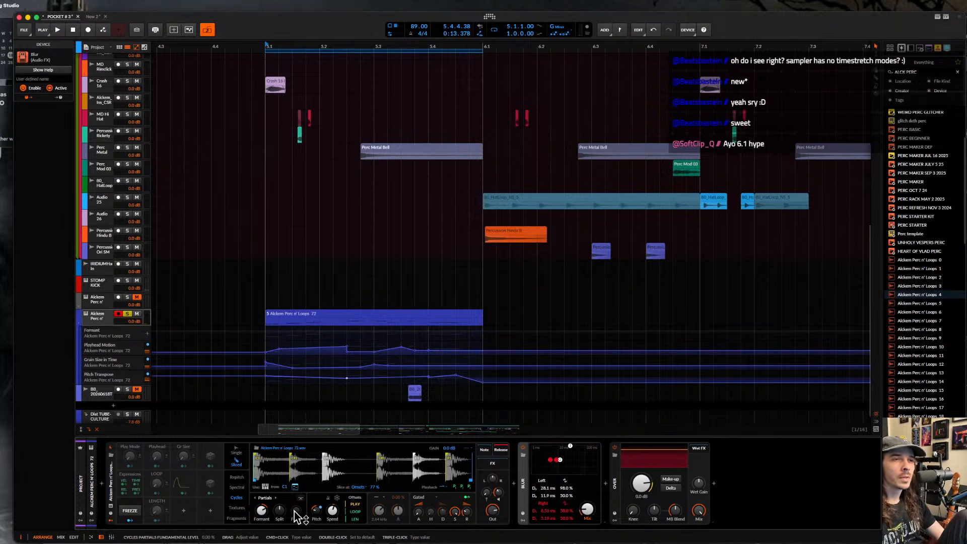
left_click_drag(296, 511, 296, 474)
left_click_drag(282, 511, 282, 488)
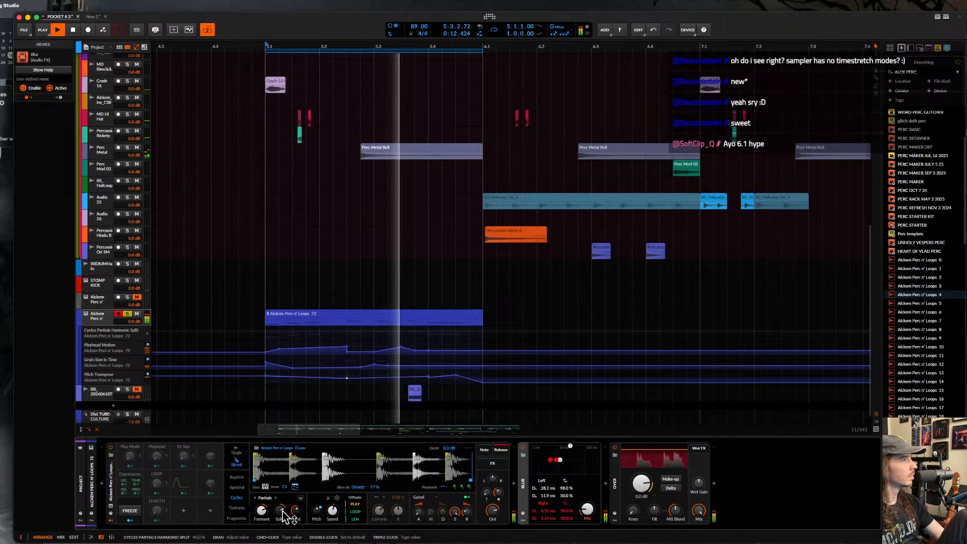
left_click(587, 510)
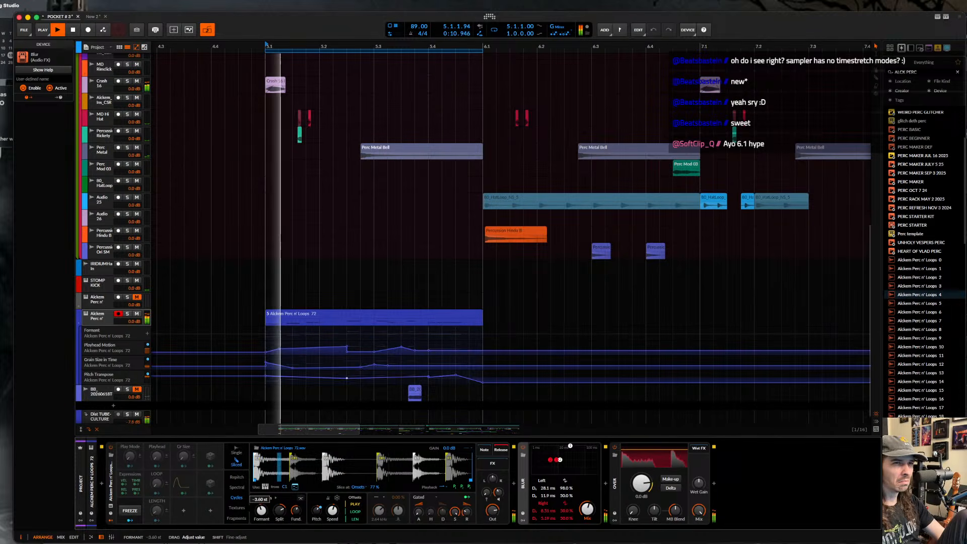
left_click(269, 511)
- Change the Cycles type to Phase, raise the phase modulation amount to about 52.5 %, and adjust the formant
left_click(275, 498)
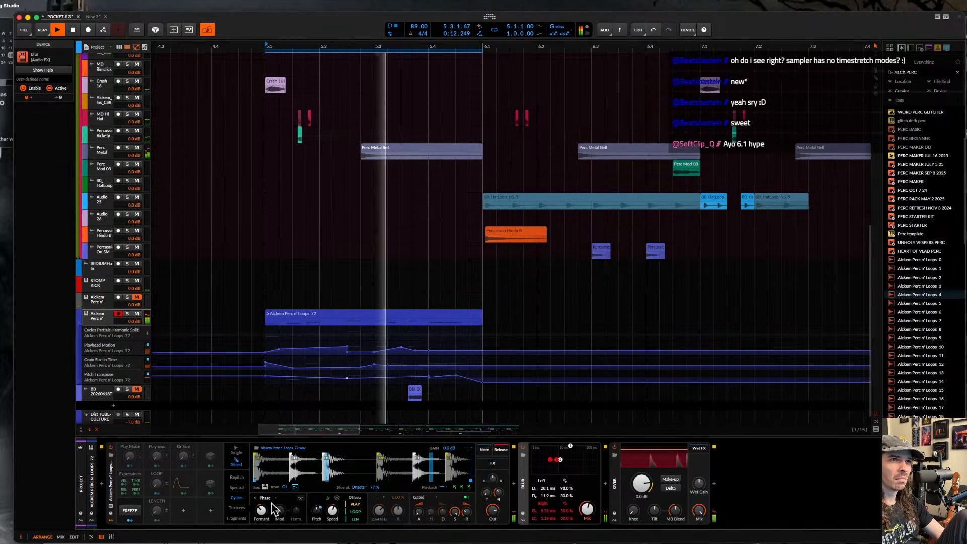
left_click(261, 510)
left_click_drag(275, 511, 280, 513)
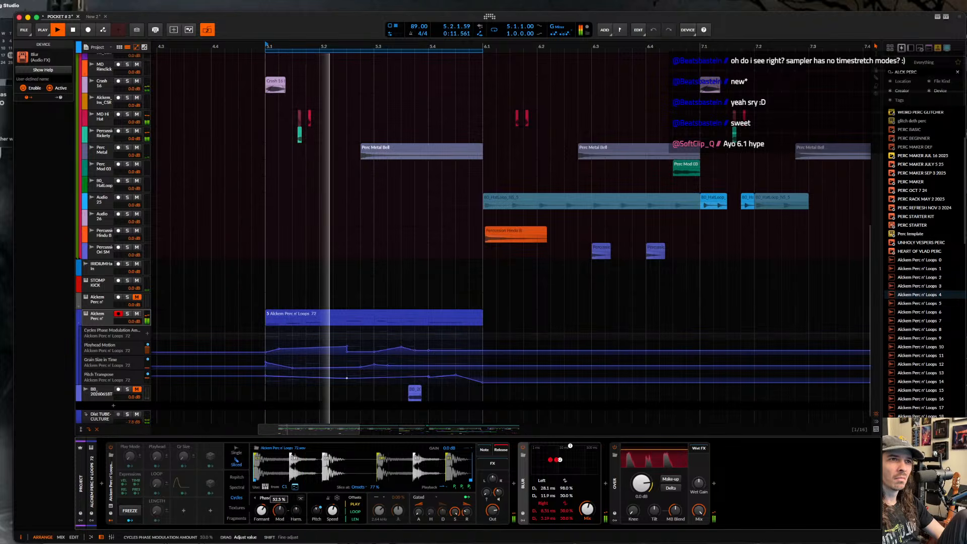
left_click(266, 498)
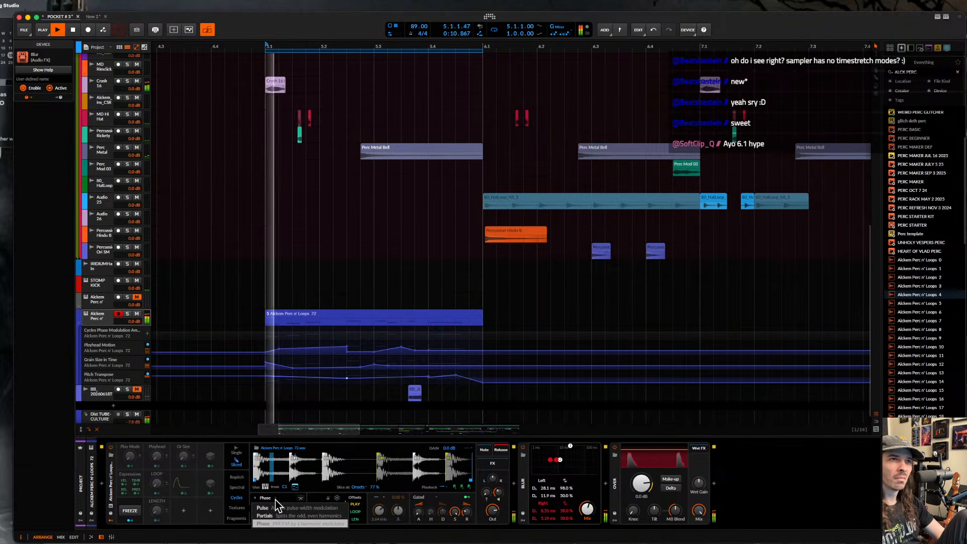
left_click(277, 524)
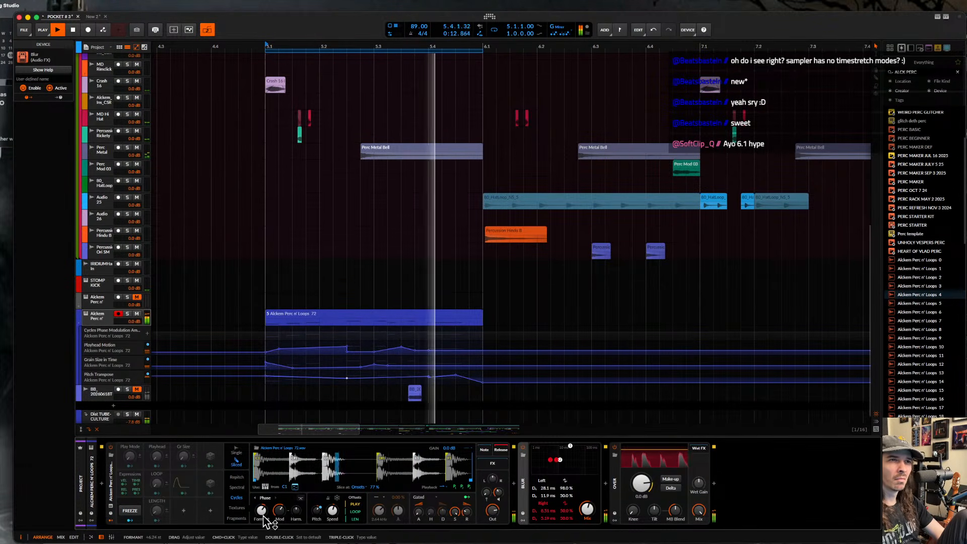
left_click_drag(263, 512, 289, 494)
- Turn on Sync Grains in the Sampler and set the grain size to a 16th note
left_click(301, 498)
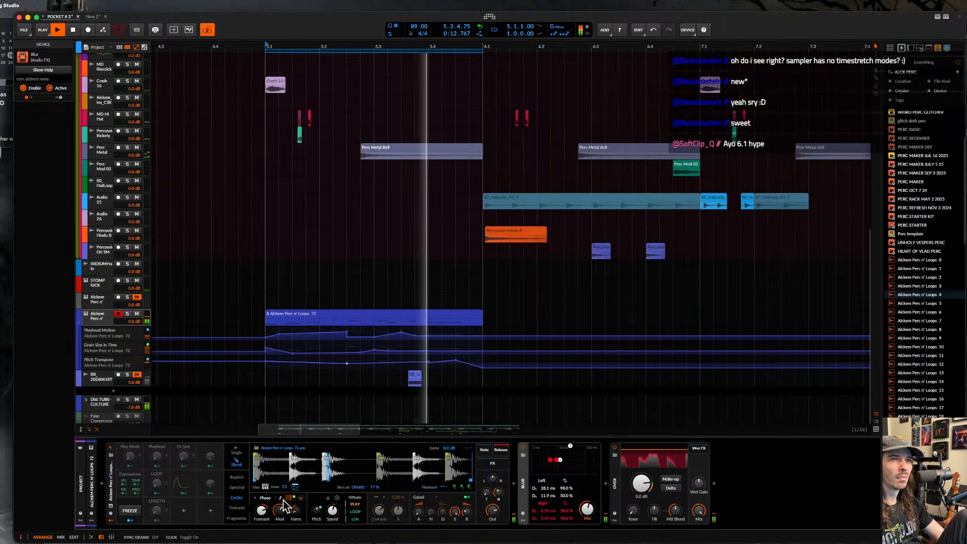
left_click(281, 498)
left_click(286, 501)
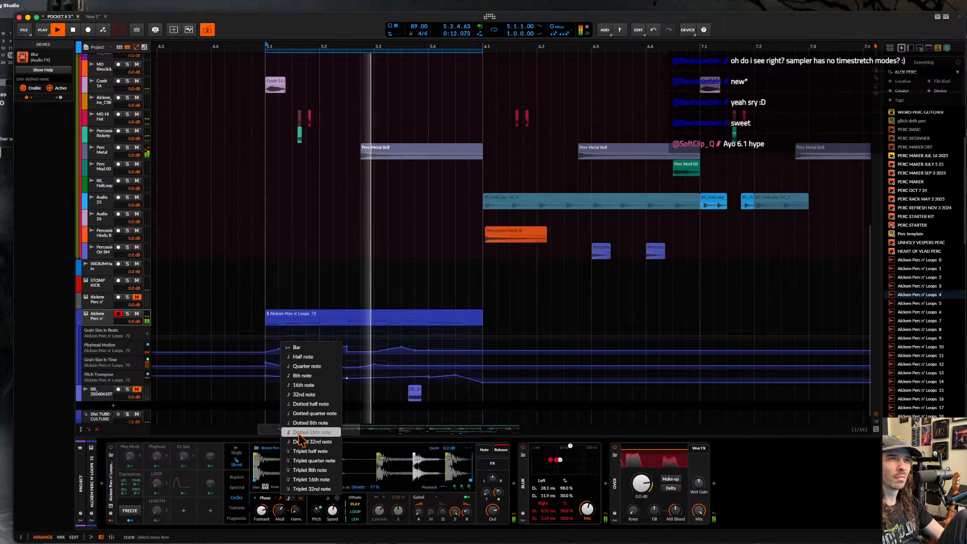
left_click(299, 387)
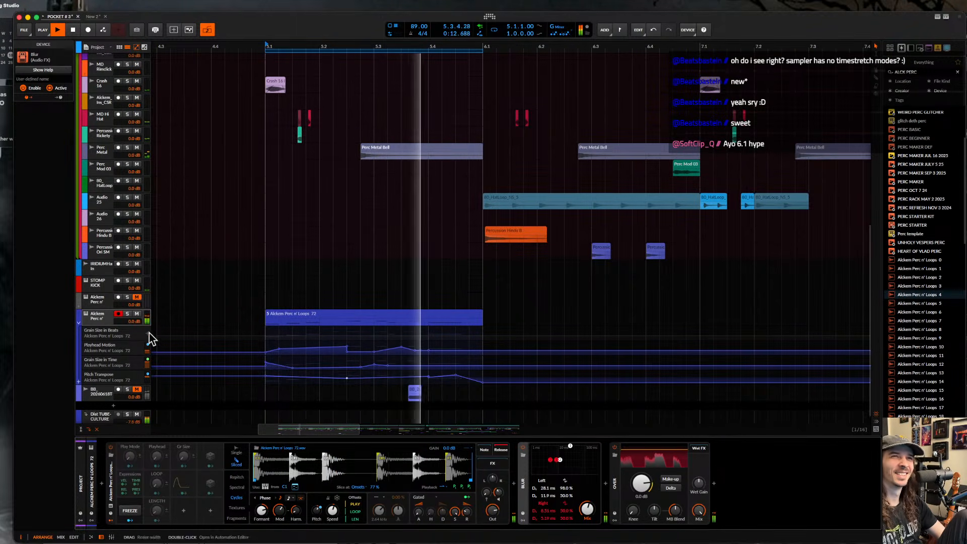
- Solo the Perc n' Loops 72 track and retune the Sampler's phase modulation amount and formant
left_click(129, 315)
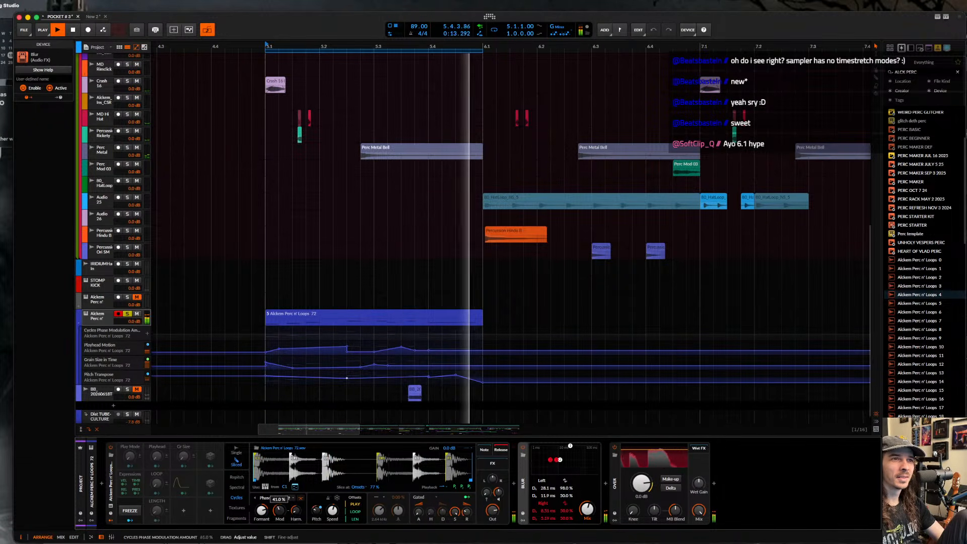
left_click_drag(280, 511, 280, 474)
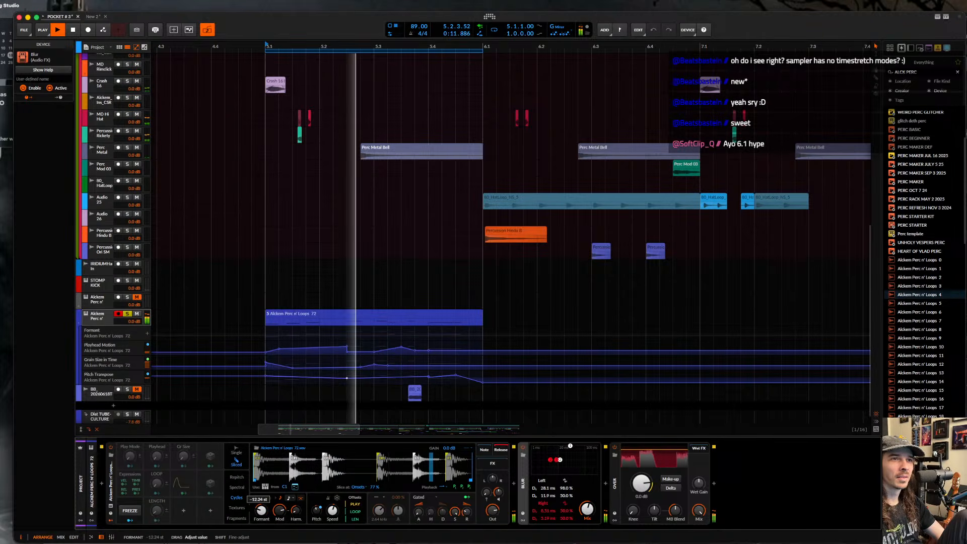
mouse_move(261, 511)
left_mouse_down()
mouse_move(261, 501)
mouse_move(262, 511)
left_mouse_up()
- Lower the Sampler's gated envelope sustain and adjust the Blur mix
left_click_drag(455, 514, 455, 530)
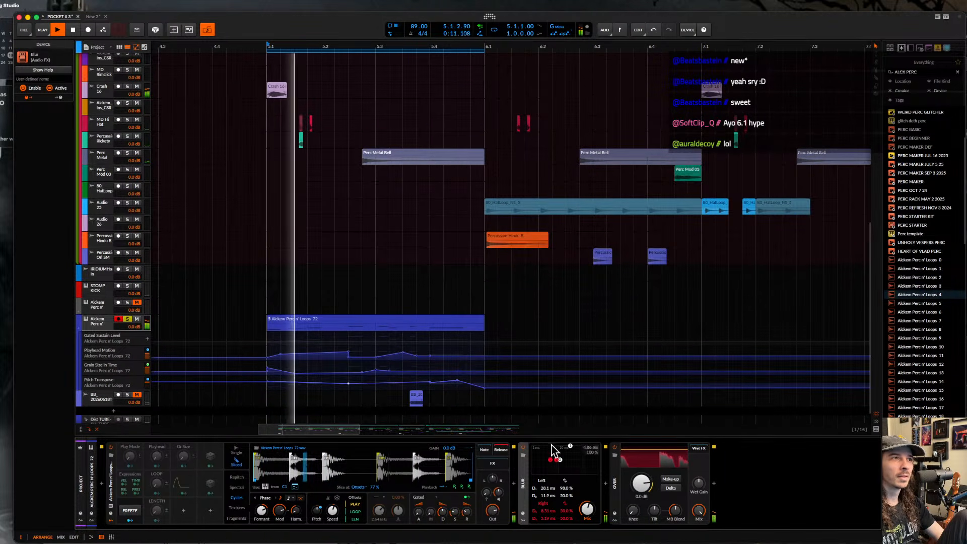
left_click_drag(588, 508, 588, 510)
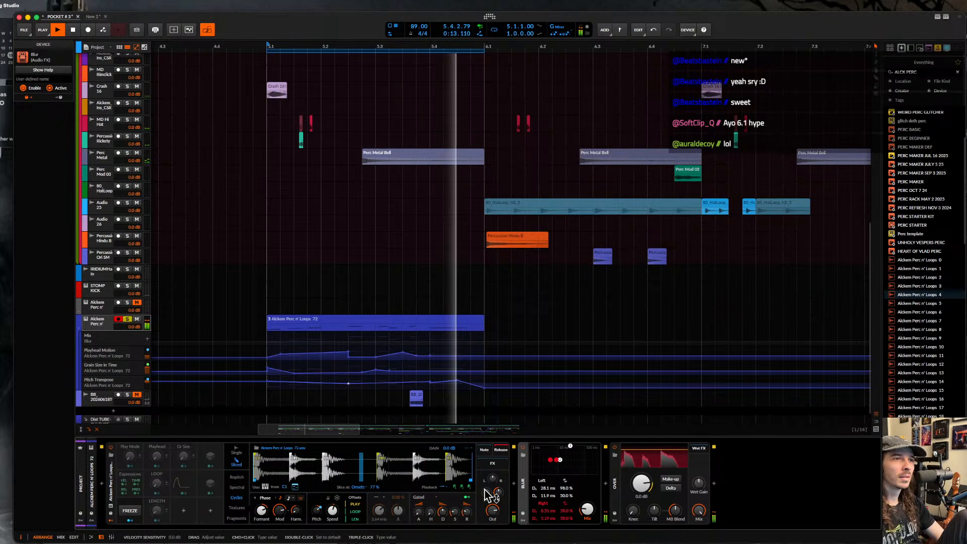
- Open the device browser for inserting a device between the Sampler and Blur
left_click(515, 483)
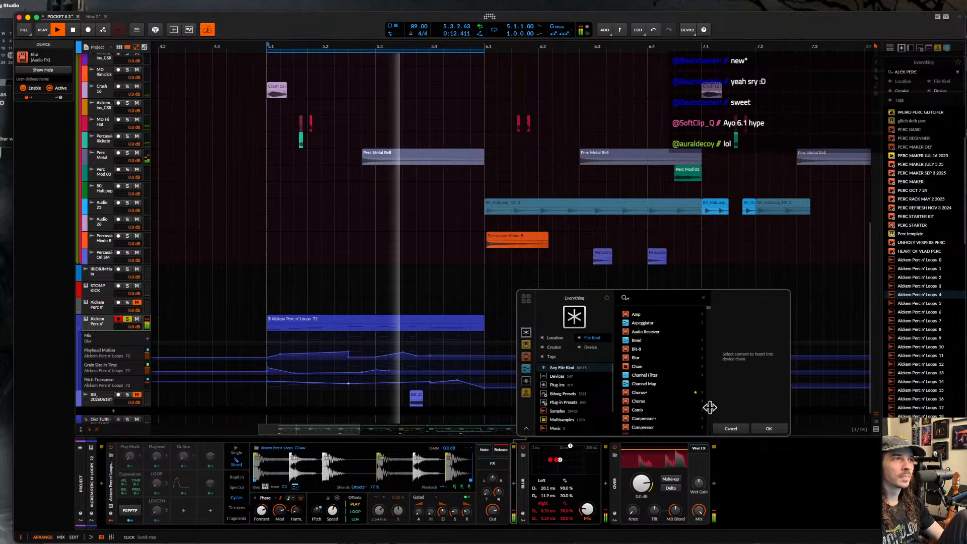
- Search for "room" and insert the ValhallaRoom [X64] reverb into the track's device chain before Blur
type("room")
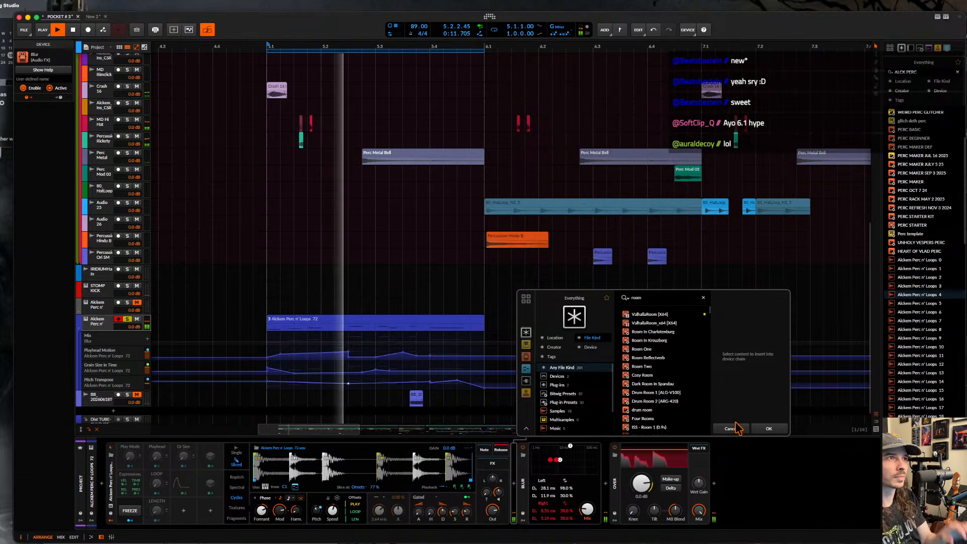
left_click(666, 314)
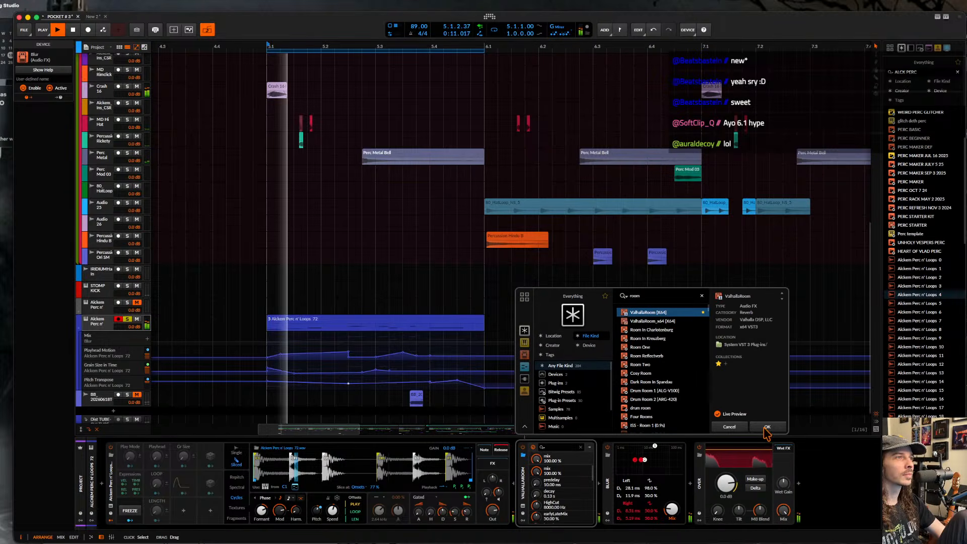
left_click(768, 429)
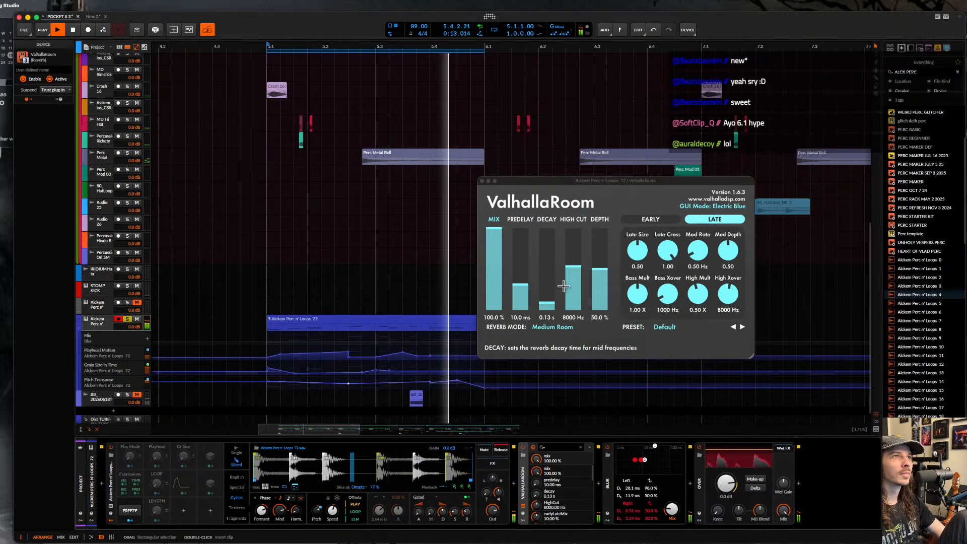
- Set ValhallaRoom to Dense Room mode with a 15000 Hz high cut, 0.25 s decay and 54.4% mix
left_click_drag(570, 276, 566, 187)
left_click_drag(494, 242, 495, 272)
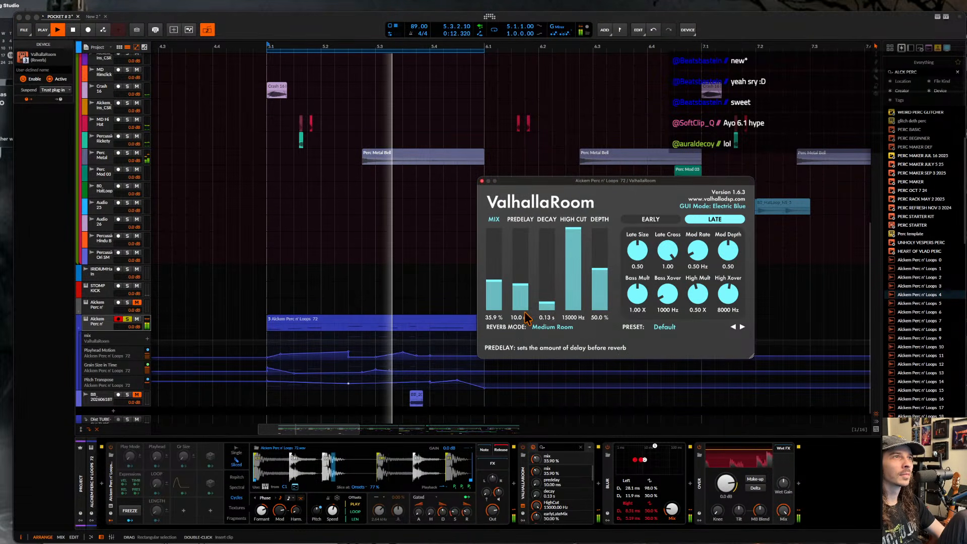
left_click(553, 327)
left_click(554, 428)
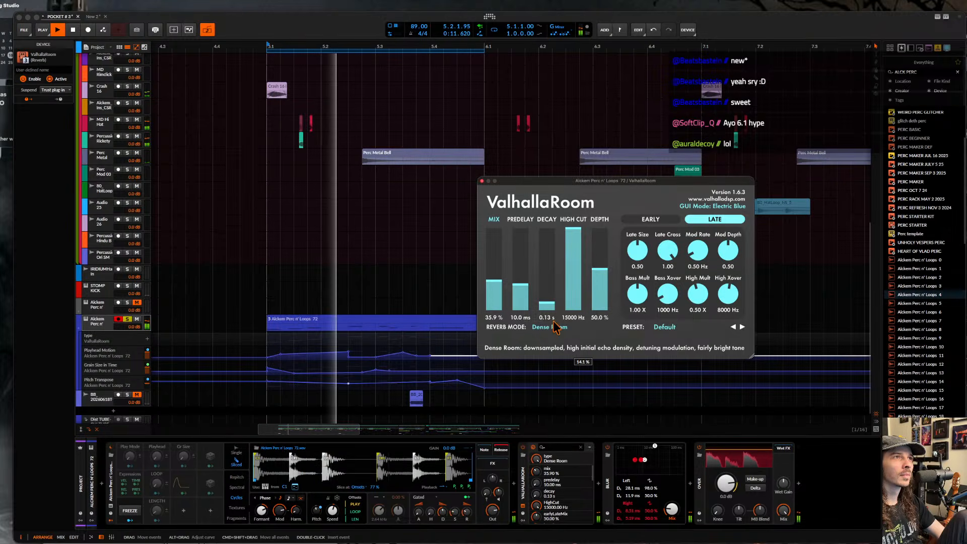
left_click_drag(547, 303, 495, 266)
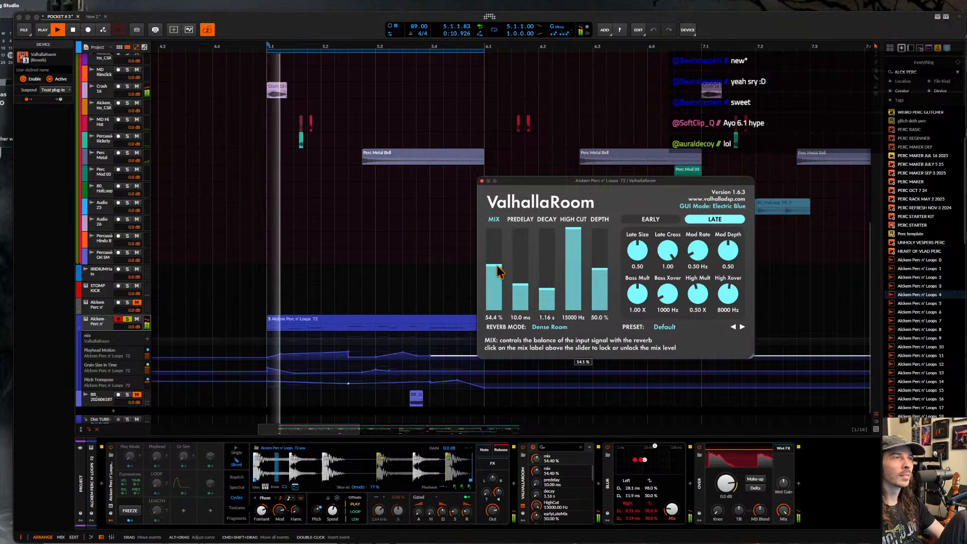
left_click_drag(536, 295, 545, 300)
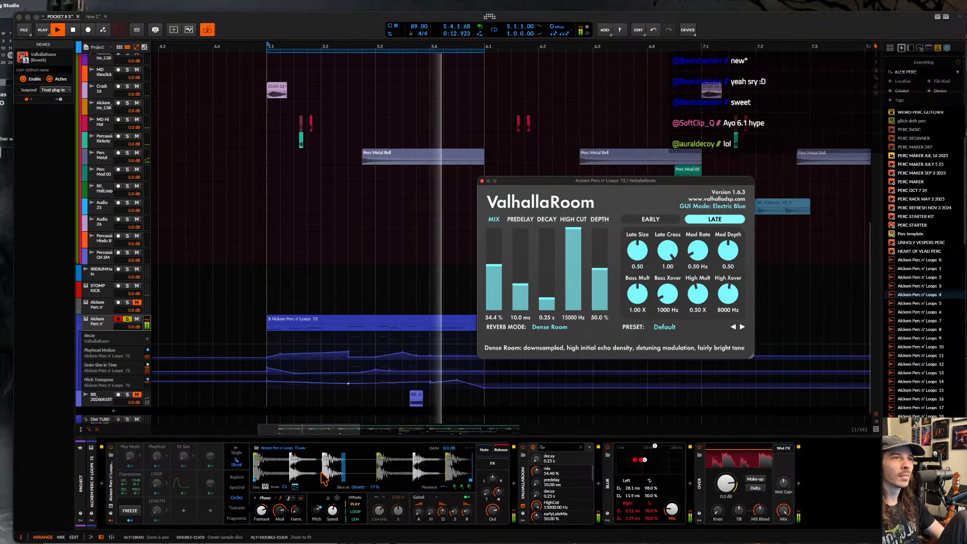
- Try out the sampler's Cycles settings by resetting the phase modulator harmonic, switching to Partials and adjusting the formant
left_click_drag(262, 511, 296, 517)
double_click(295, 510)
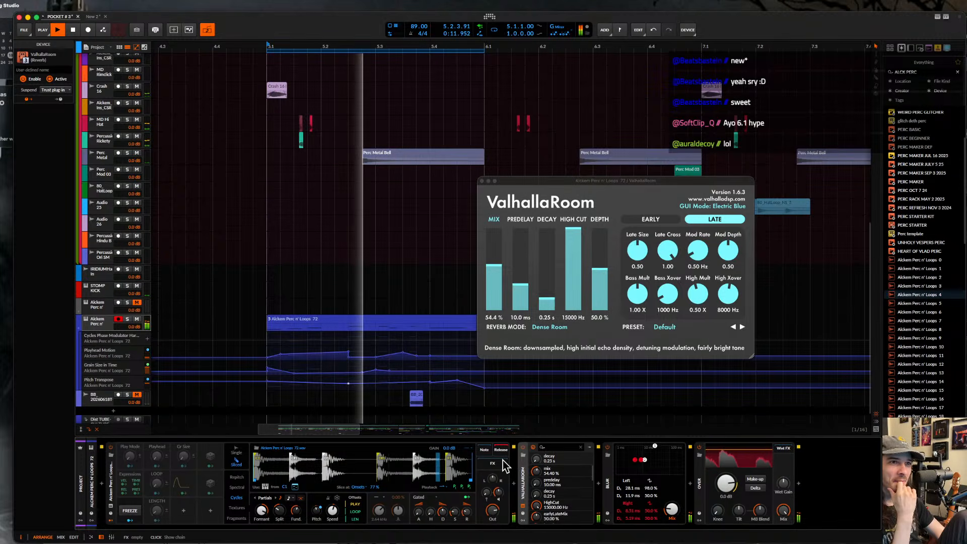
left_click_drag(263, 513, 263, 499)
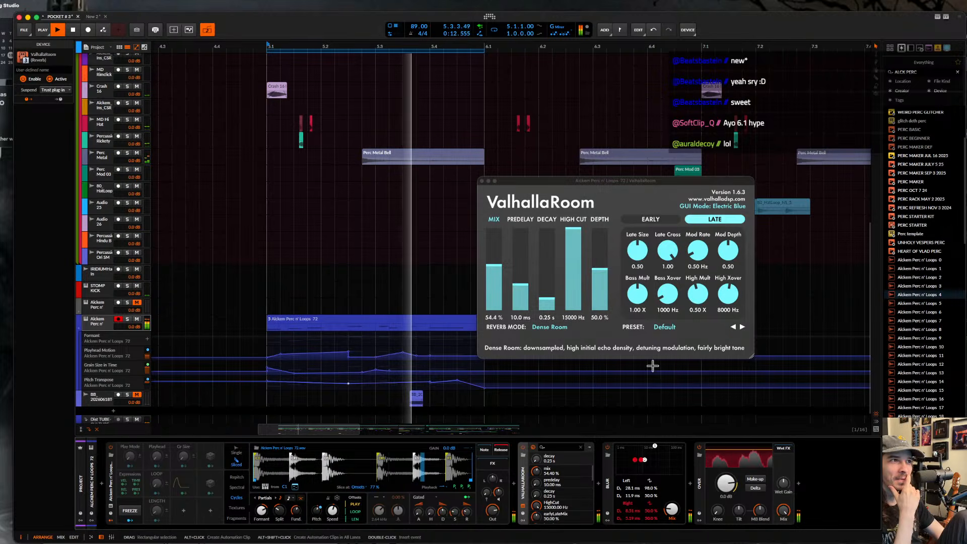
- Lower the ValhallaRoom mix to 11.1% and set the sampler's Partials split to about -57%
left_click_drag(494, 282, 495, 306)
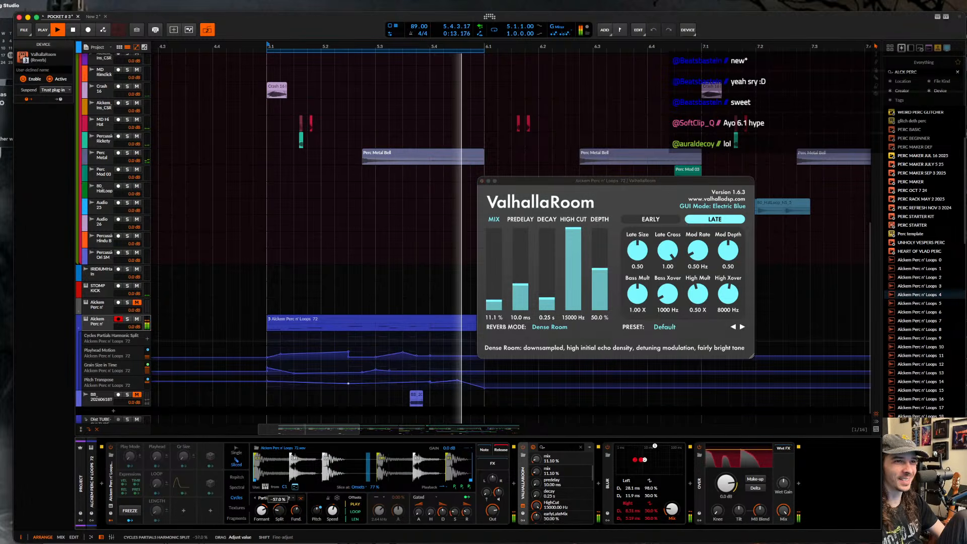
left_click_drag(281, 512, 281, 524)
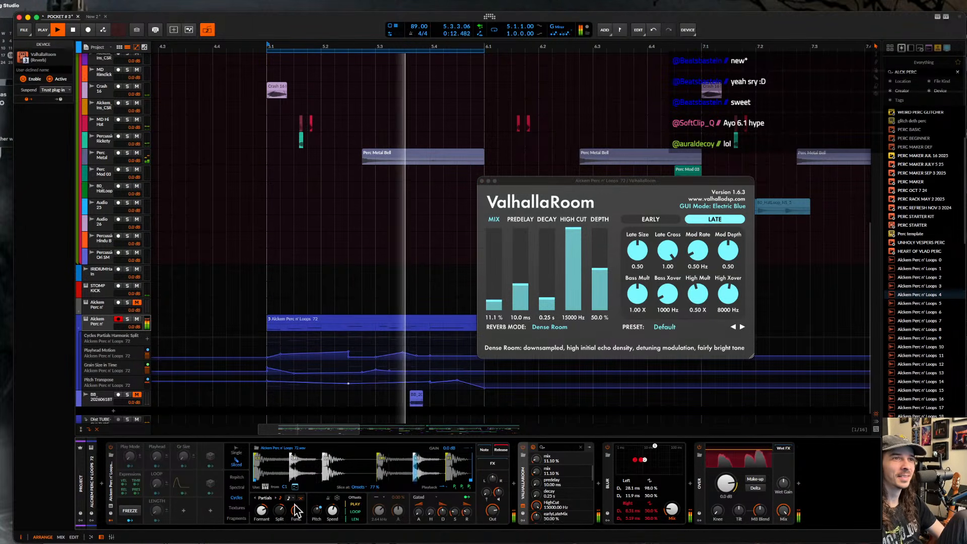
- Stop playback, choose 8th note for the sampler's grain size, and switch its Cycles mode to Pulse
key("space")
left_click(289, 498)
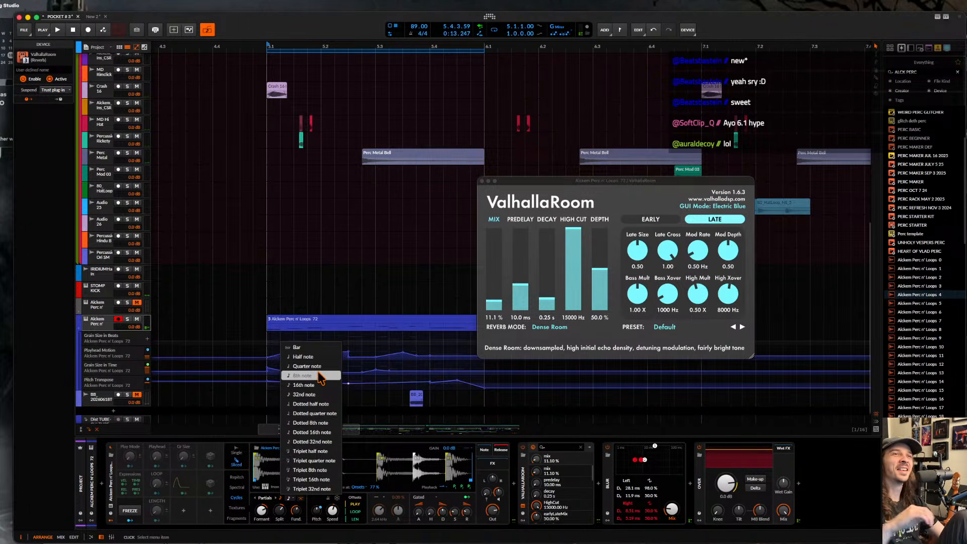
left_click(318, 376)
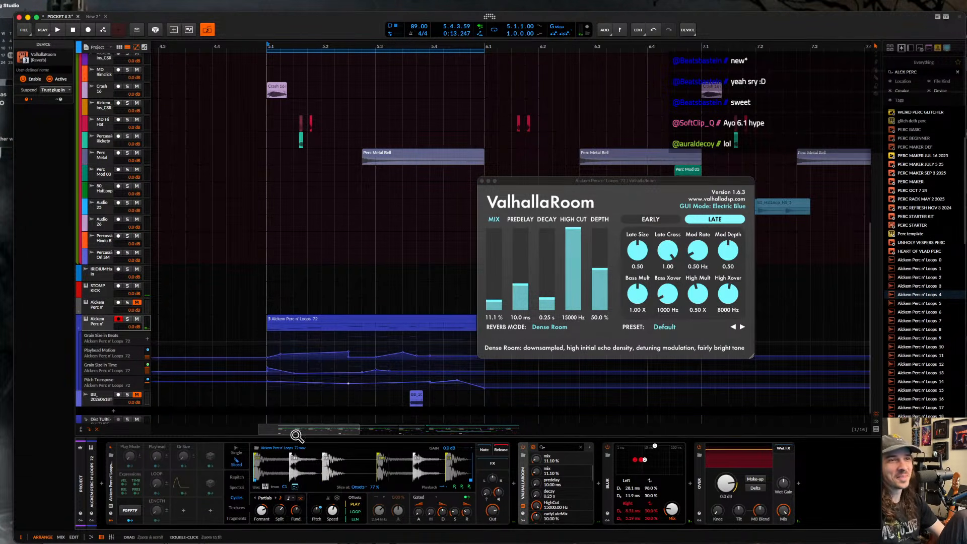
left_click(260, 499)
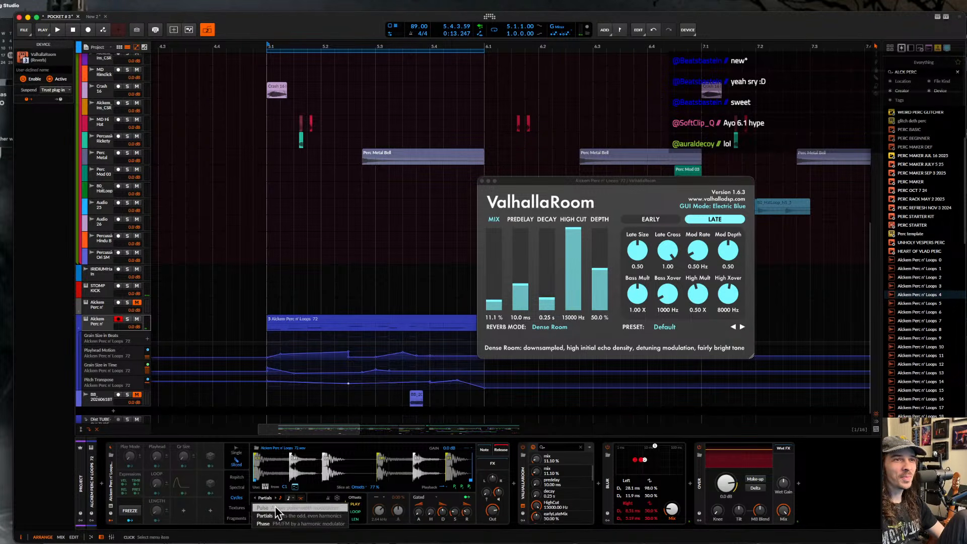
left_click(277, 515)
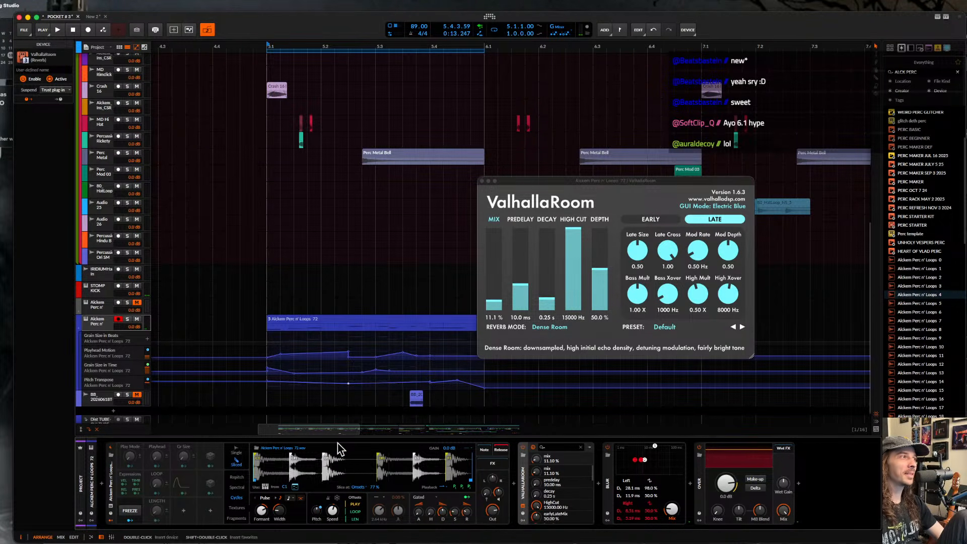
- Adjust the sampler's pulse width and formant during playback and raise the ValhallaRoom mix to 34.1%
key("space")
mouse_move(279, 510)
left_mouse_down()
mouse_move(279, 518)
mouse_move(279, 493)
mouse_move(261, 525)
mouse_move(261, 511)
left_mouse_up()
mouse_move(494, 301)
left_mouse_down()
mouse_move(491, 273)
mouse_move(491, 283)
left_mouse_up()
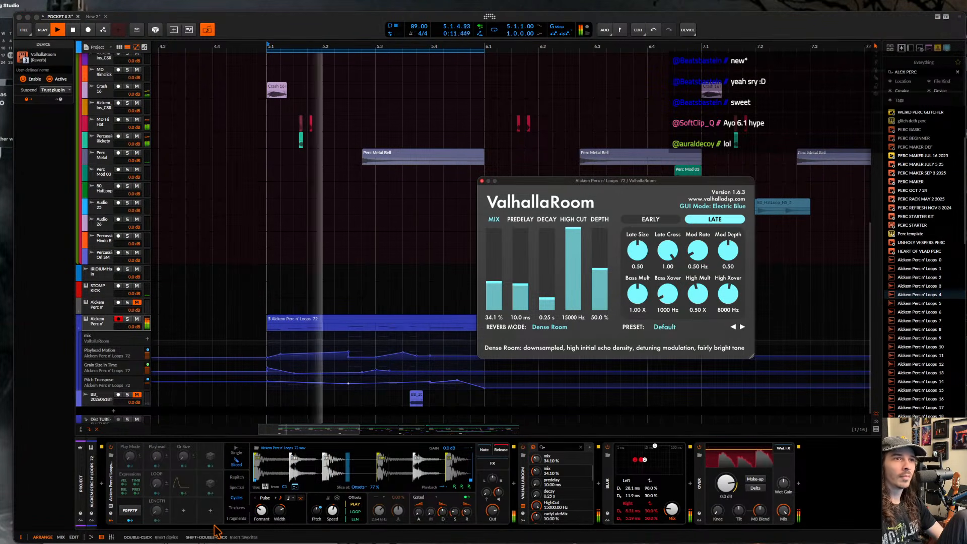
left_click_drag(261, 512, 261, 512)
- Stop playback and raise the Pitch Transpose automation point at 6.1.1.00 to about 25.76
key("space")
left_click(484, 387)
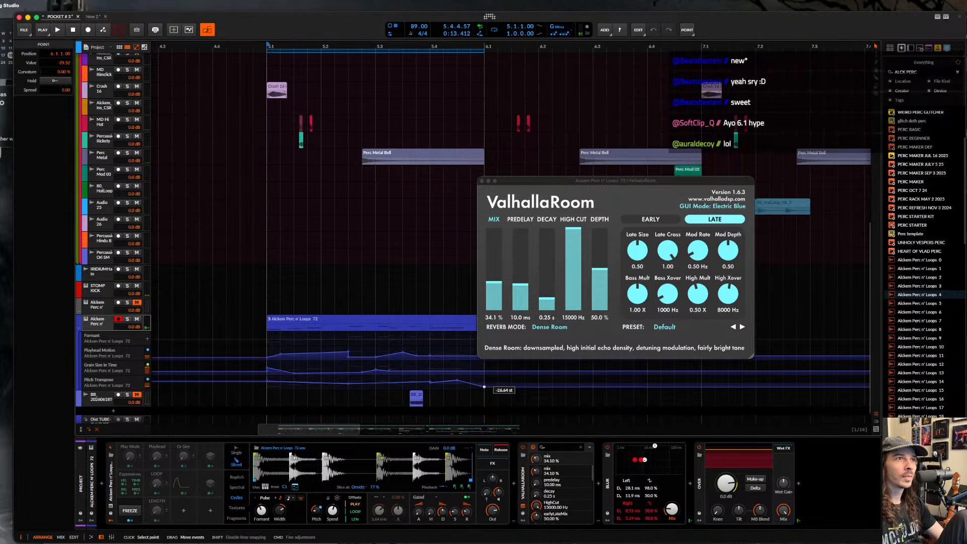
left_click_drag(484, 387, 484, 379)
- Lower the sampler's formant to about -12.24 st during playback, stop the transport, and mute and unmute the track
key("space")
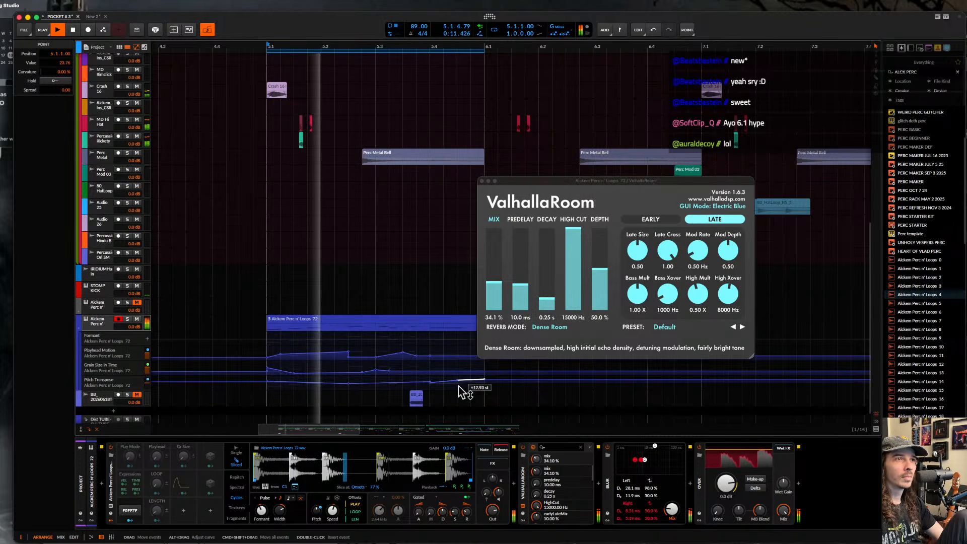
left_click_drag(260, 511, 261, 532)
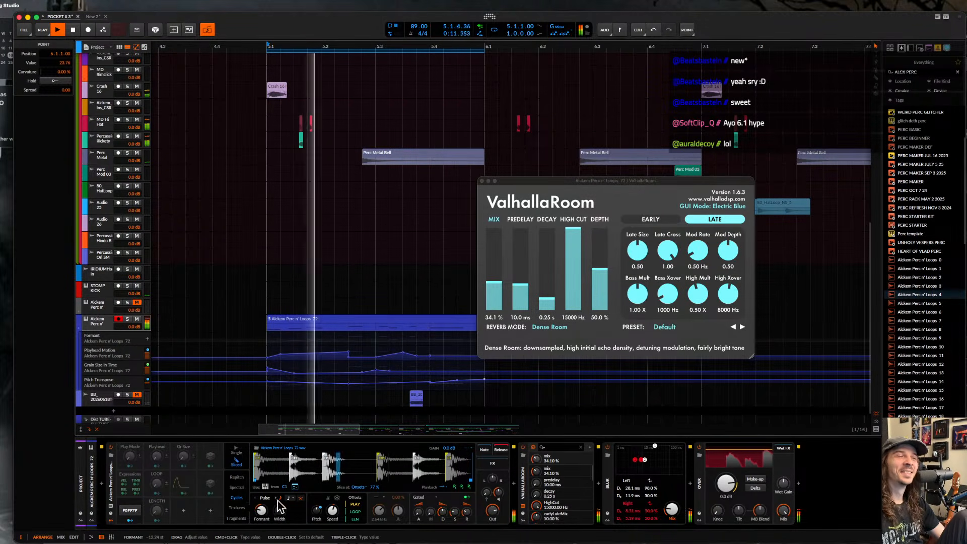
key("space")
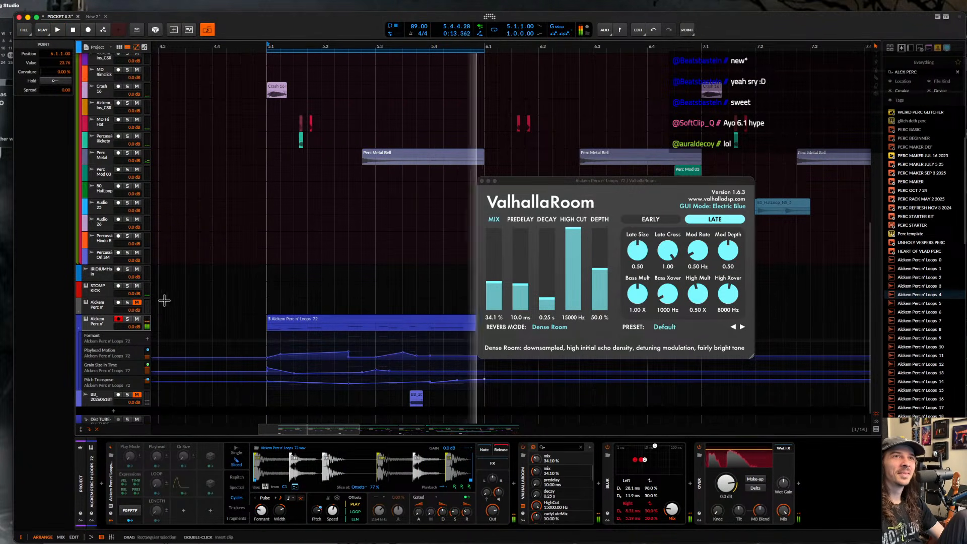
left_click(136, 319)
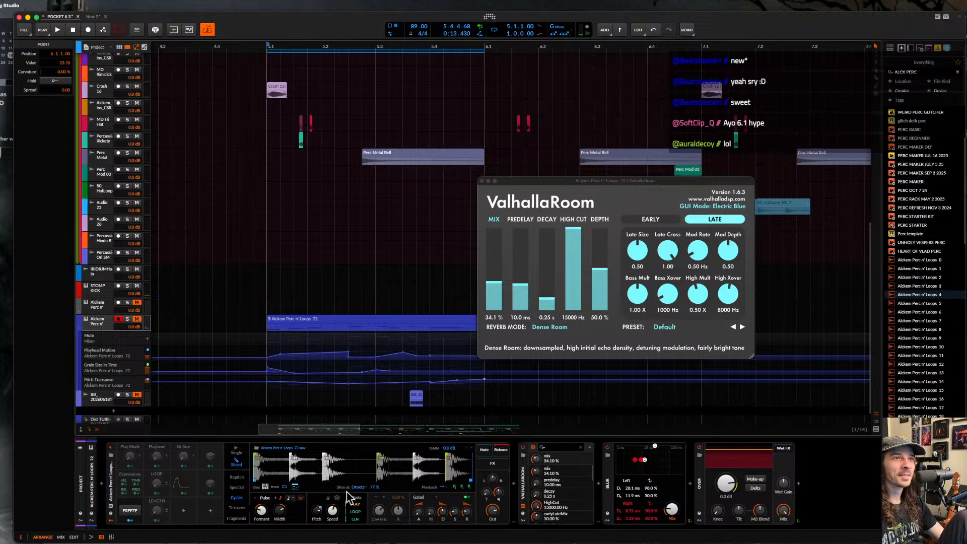
left_click(137, 320)
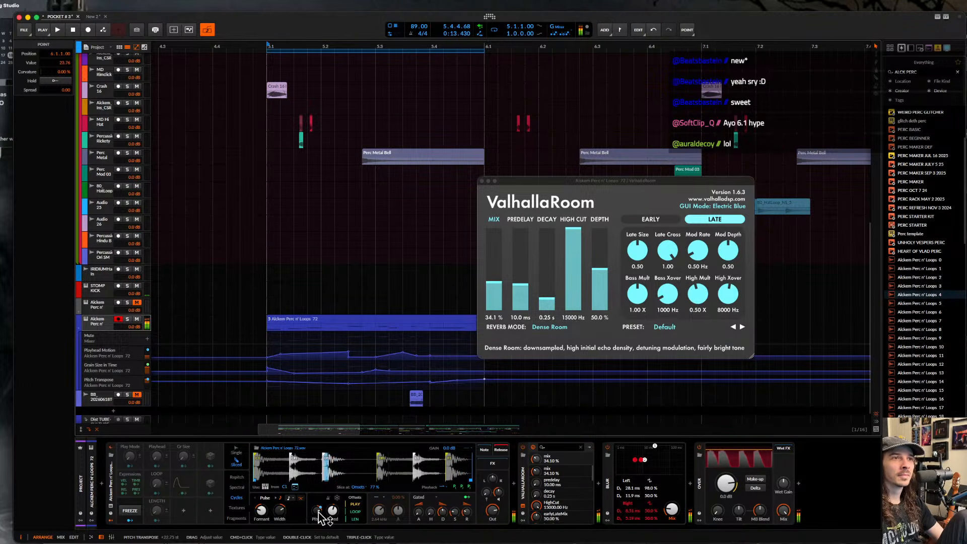
- Lower the sampler's pitch transpose and adjust its playback speed
left_click_drag(319, 513, 318, 539)
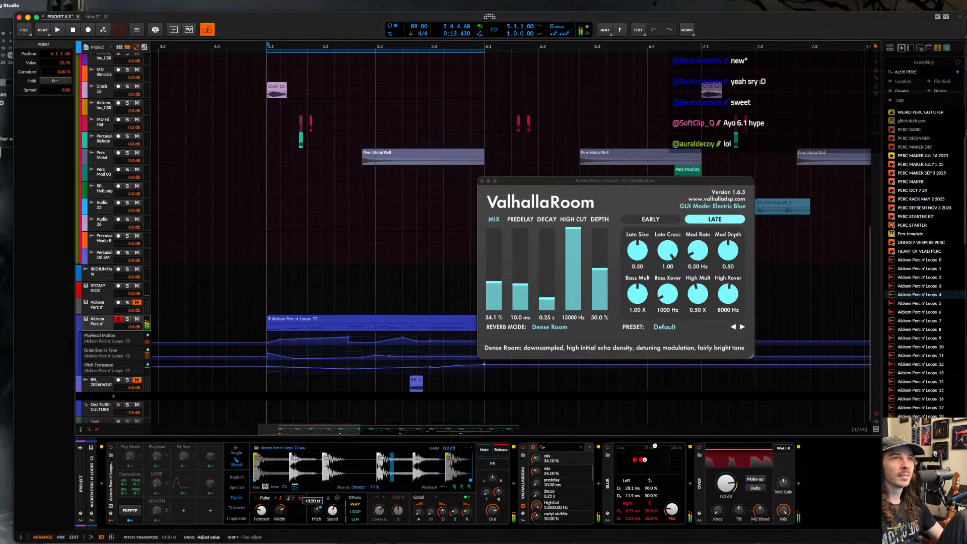
left_click_drag(319, 539, 332, 510)
left_click(332, 511)
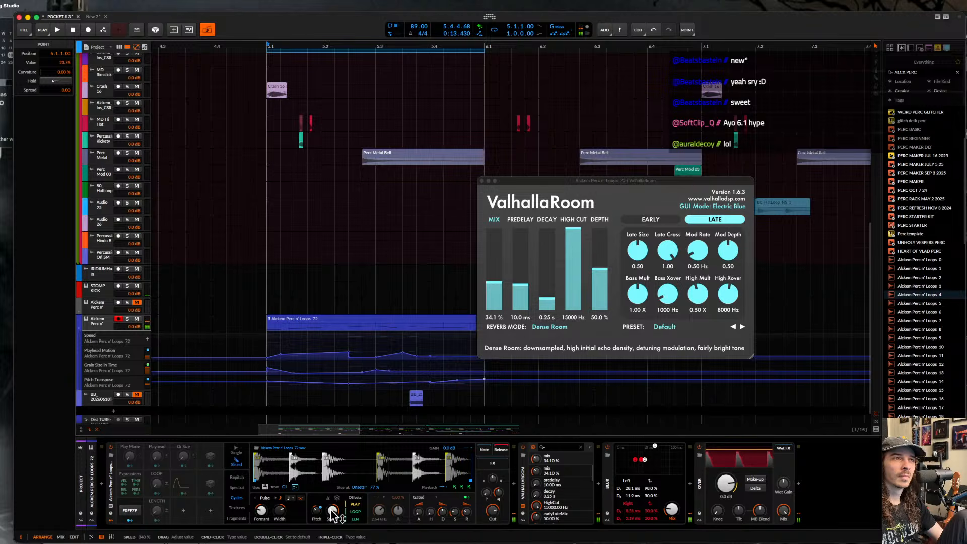
- Set the sampler's slice playback to One-way looping and raise the sustain level of its gated envelope
left_click(444, 487)
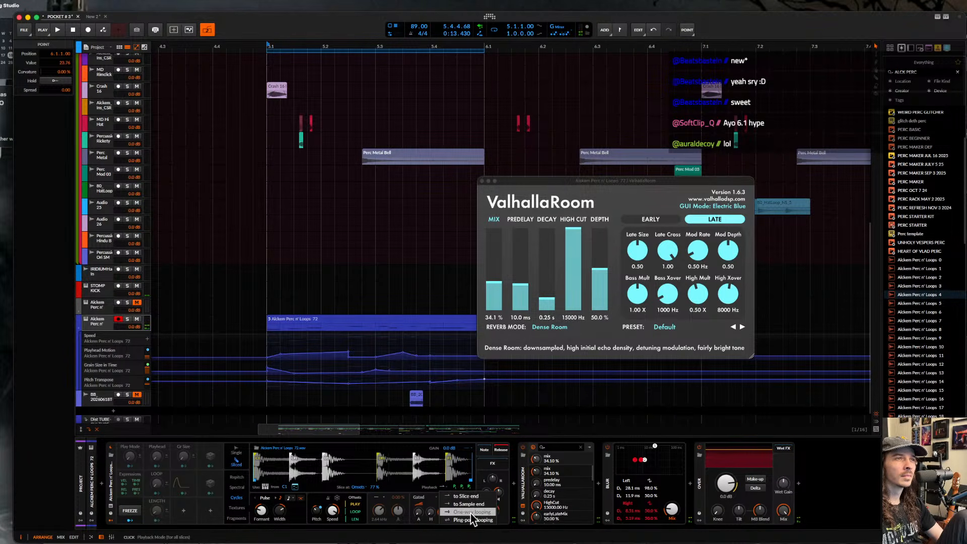
left_click(468, 512)
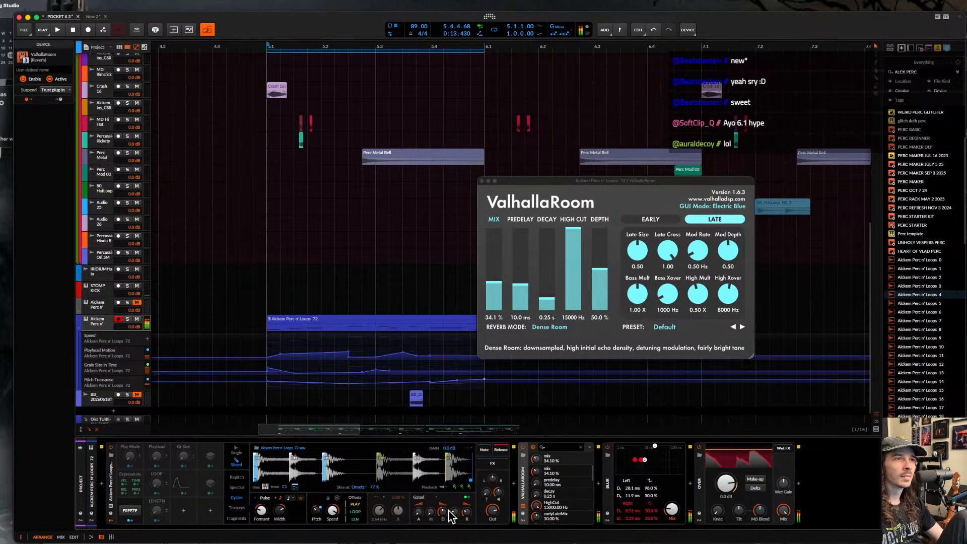
left_click(454, 512)
left_click_drag(453, 512, 453, 498)
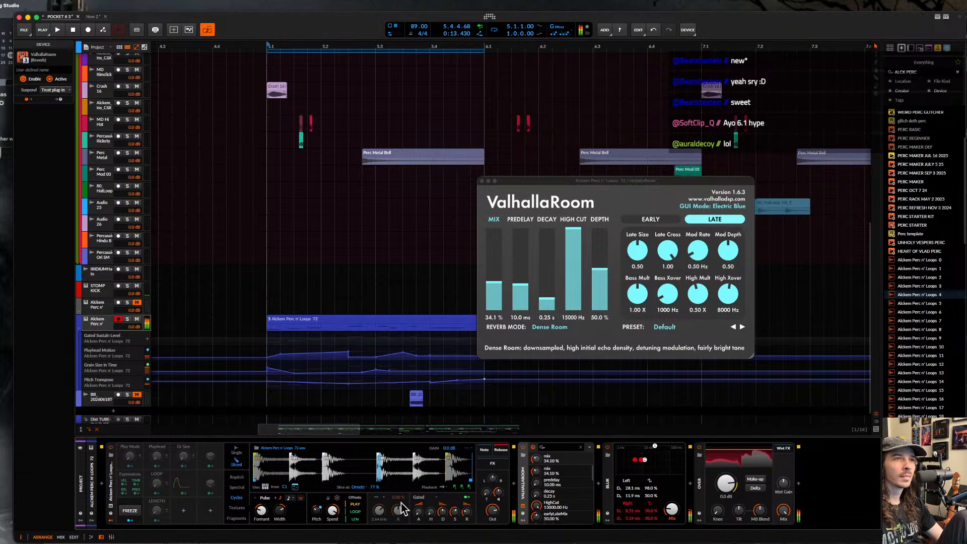
- Shorten the sampler's loop length to about 44%
left_click(346, 517)
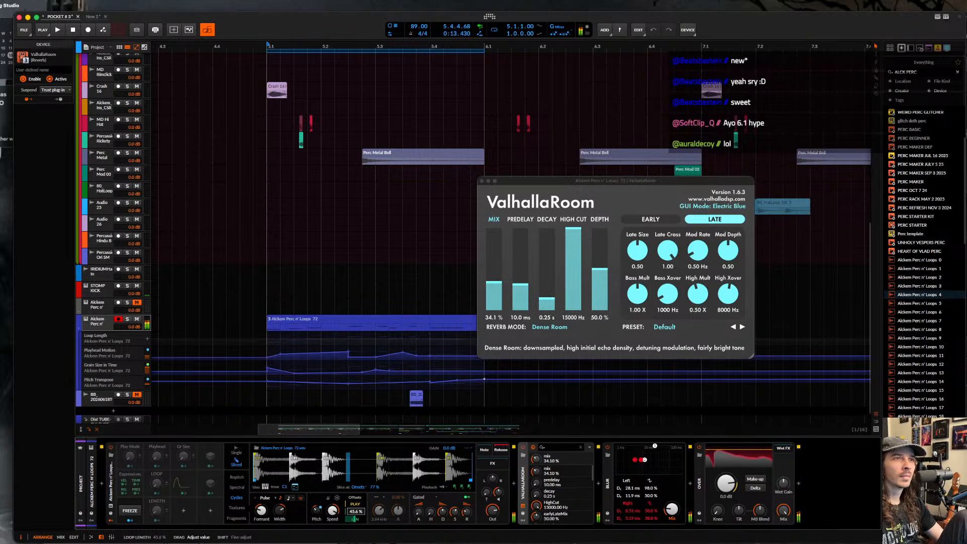
left_click_drag(353, 519, 354, 519)
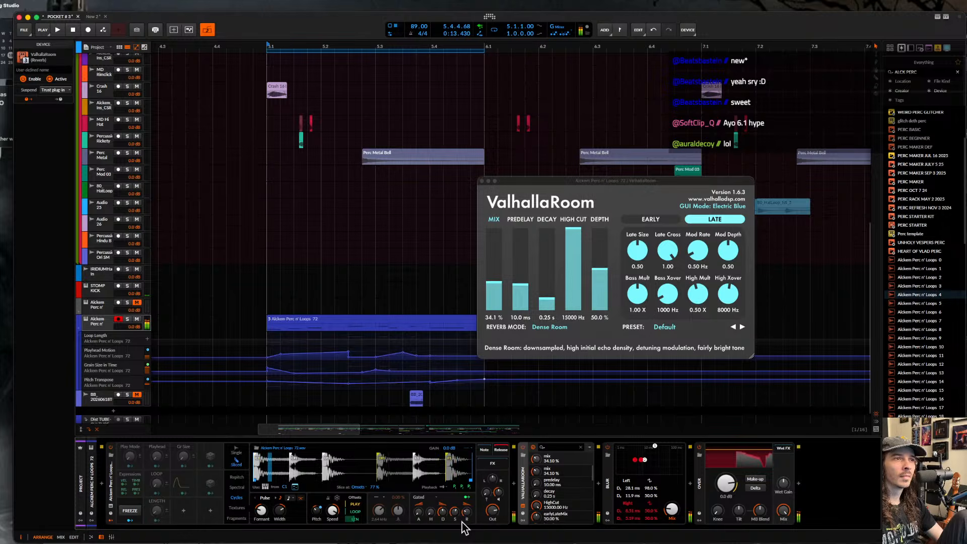
- Sweep the sampler's formant up and down to about +1.68 st, and set the pulse width to 97.0%
left_click_drag(263, 511, 263, 511)
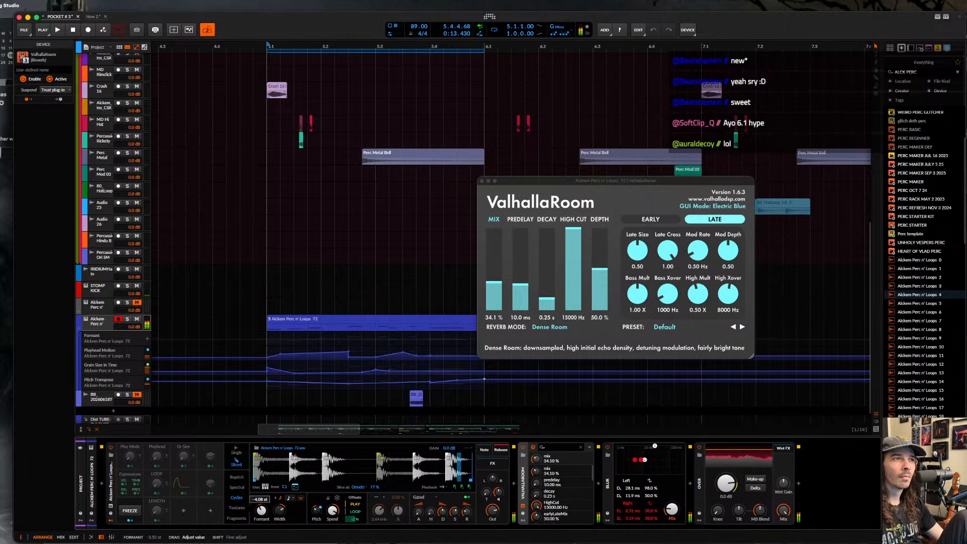
left_click_drag(263, 510, 262, 514)
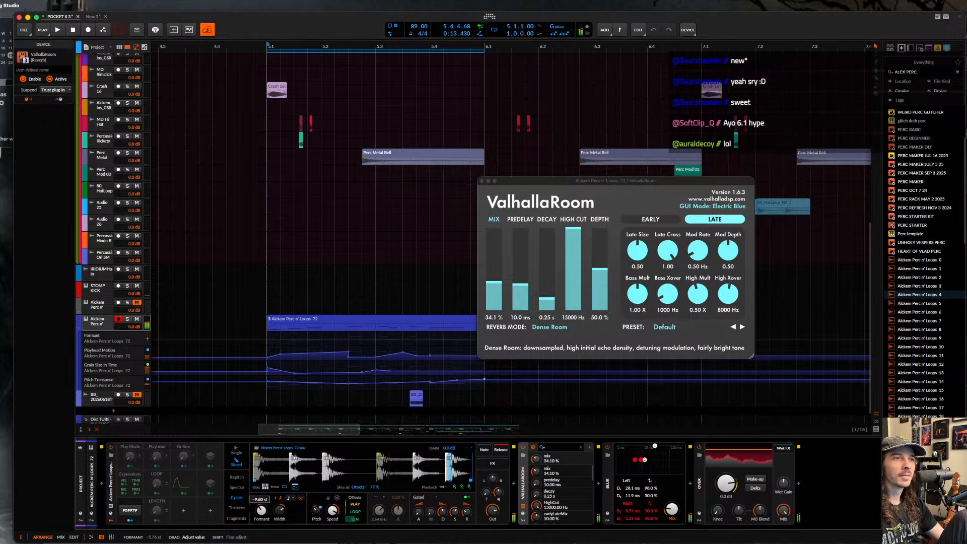
left_click_drag(262, 514, 263, 514)
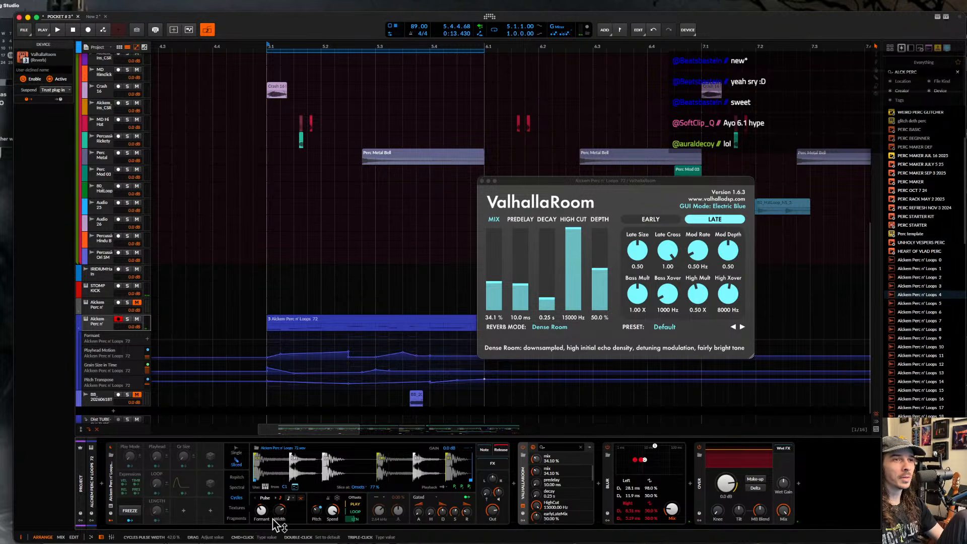
mouse_move(267, 515)
left_mouse_down()
mouse_move(267, 526)
mouse_move(261, 493)
mouse_move(261, 519)
left_mouse_up()
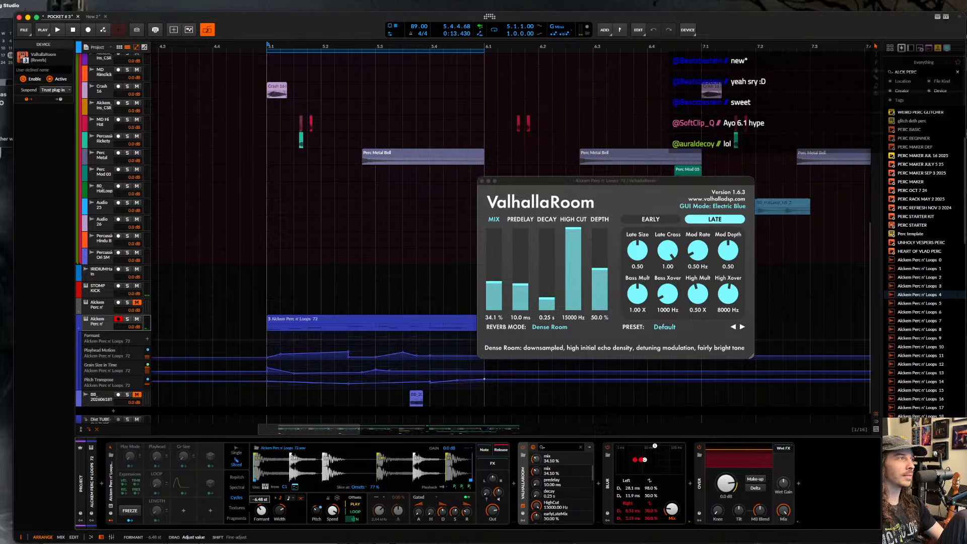
mouse_move(262, 512)
left_mouse_down()
mouse_move(261, 520)
mouse_move(261, 499)
mouse_move(261, 522)
left_mouse_up()
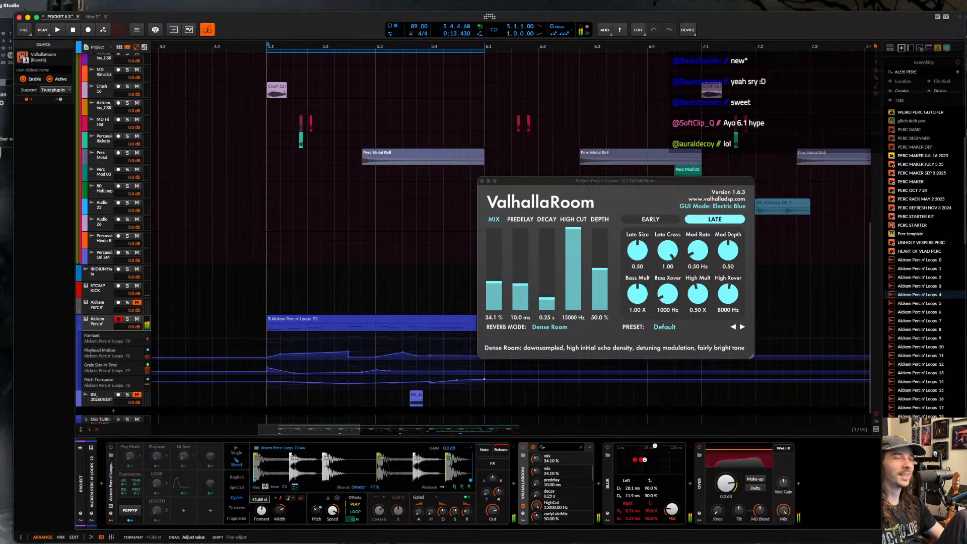
left_click_drag(280, 510, 279, 476)
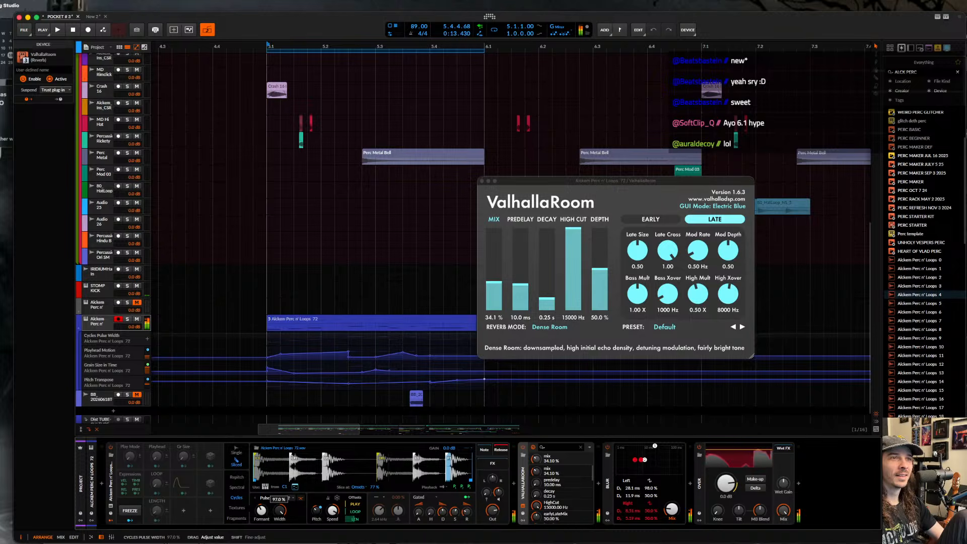
- Sweep the sampler's playback speed down to -50.0% and lower its pitch transpose to about -11.10 st
left_click(333, 510)
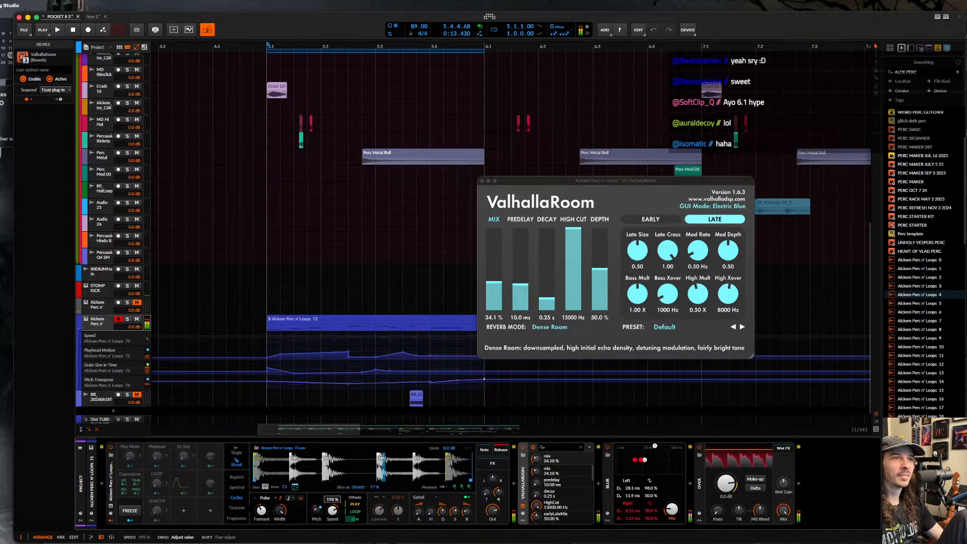
left_click_drag(333, 510, 333, 527)
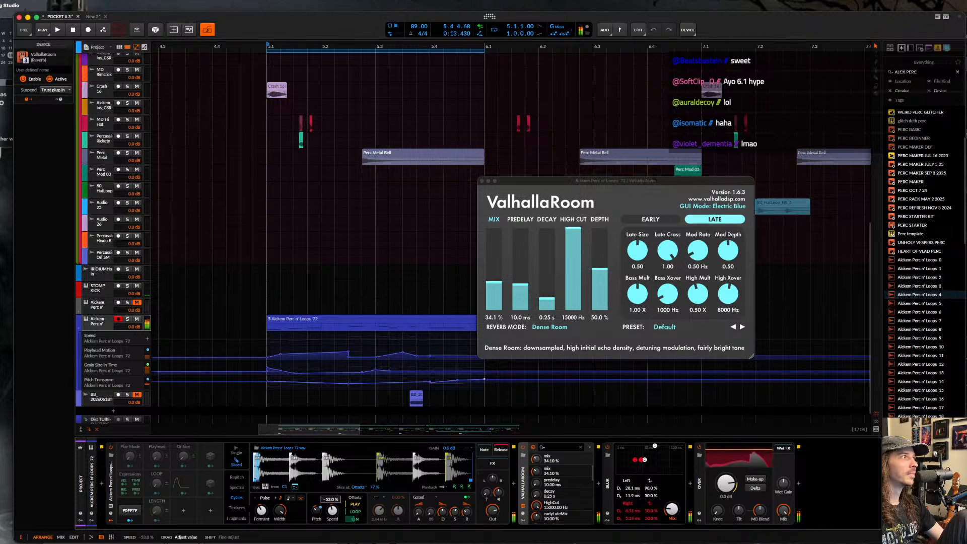
left_click_drag(333, 526, 318, 514)
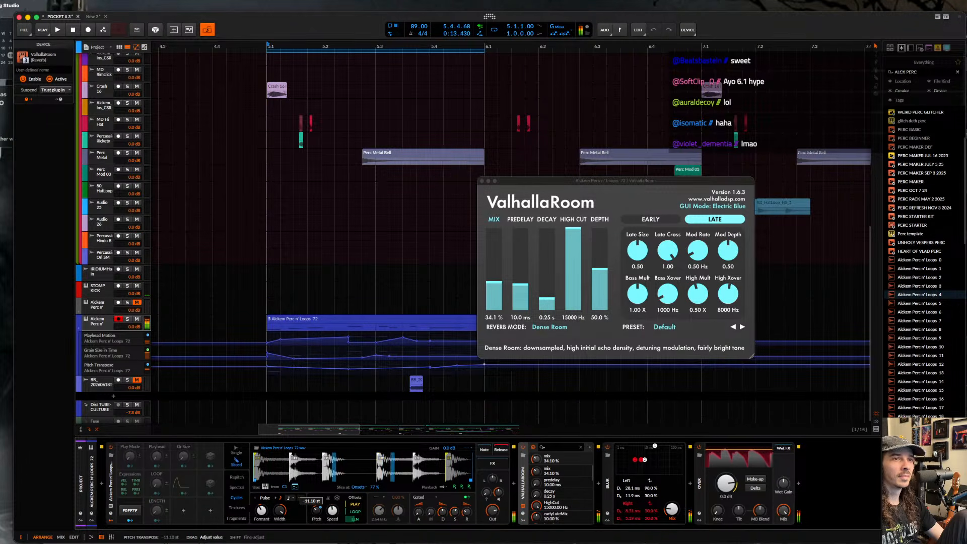
left_click_drag(318, 512, 318, 512)
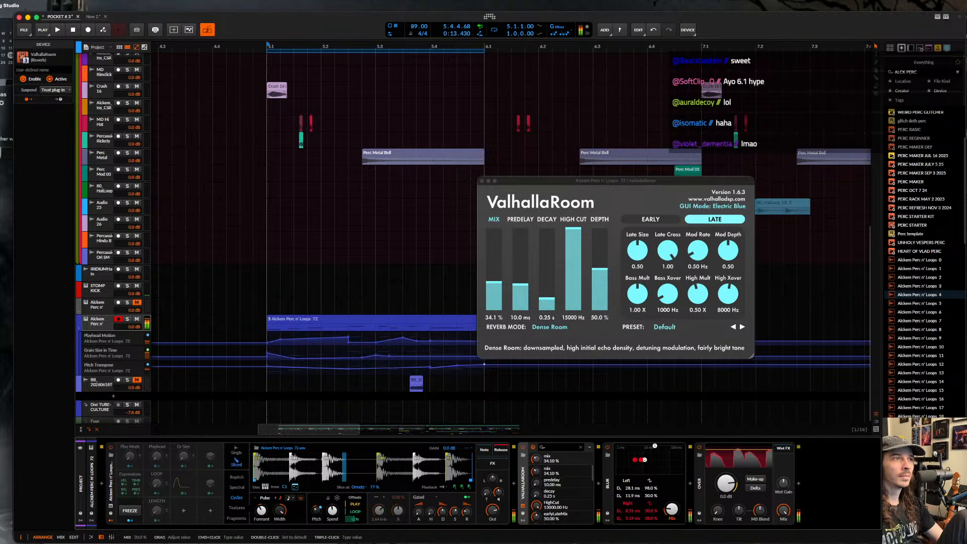
- Adjust the Blur effect's mix and set the sampler's grain size in beats, trying 32nd note and ending on Half note
mouse_move(672, 510)
left_mouse_down()
mouse_move(627, 493)
mouse_move(629, 484)
mouse_move(629, 509)
mouse_move(673, 511)
left_mouse_up()
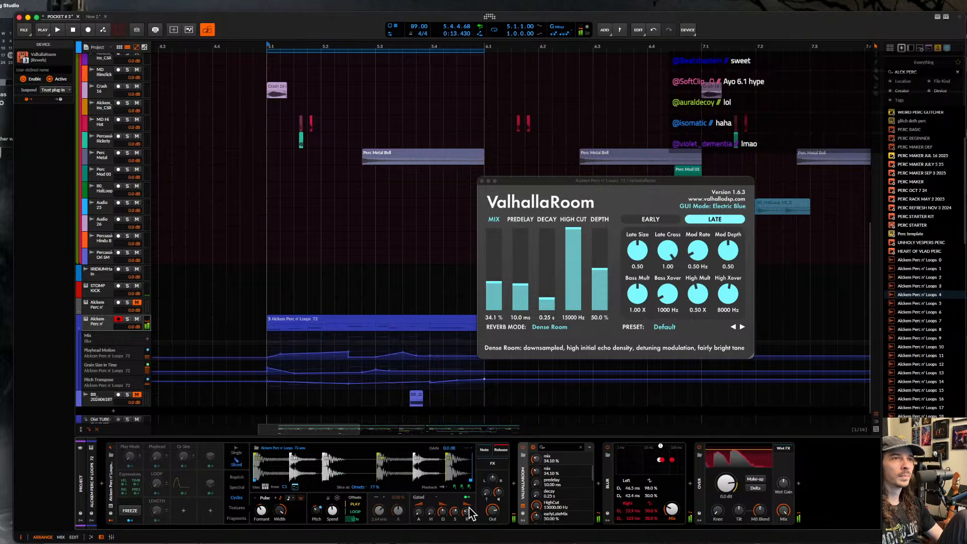
left_click(301, 499)
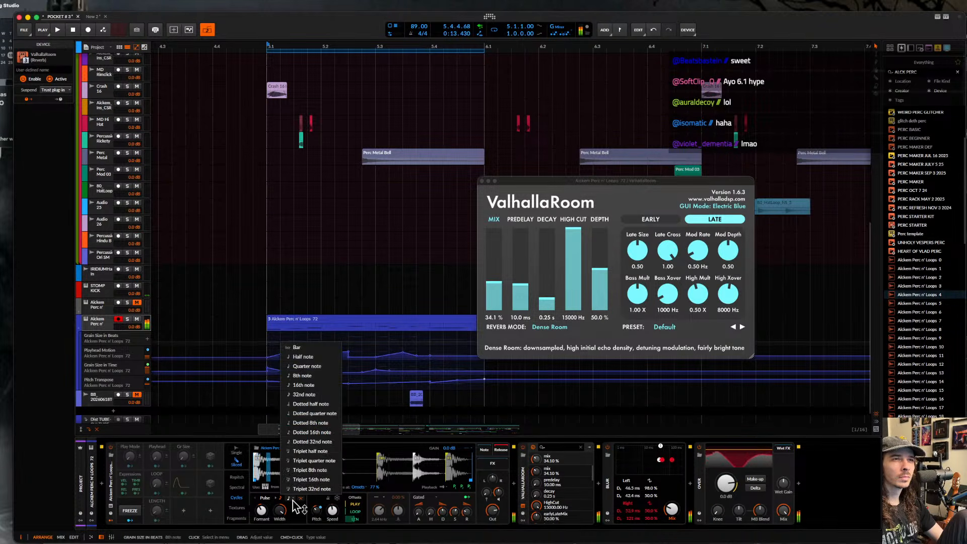
left_click(314, 397)
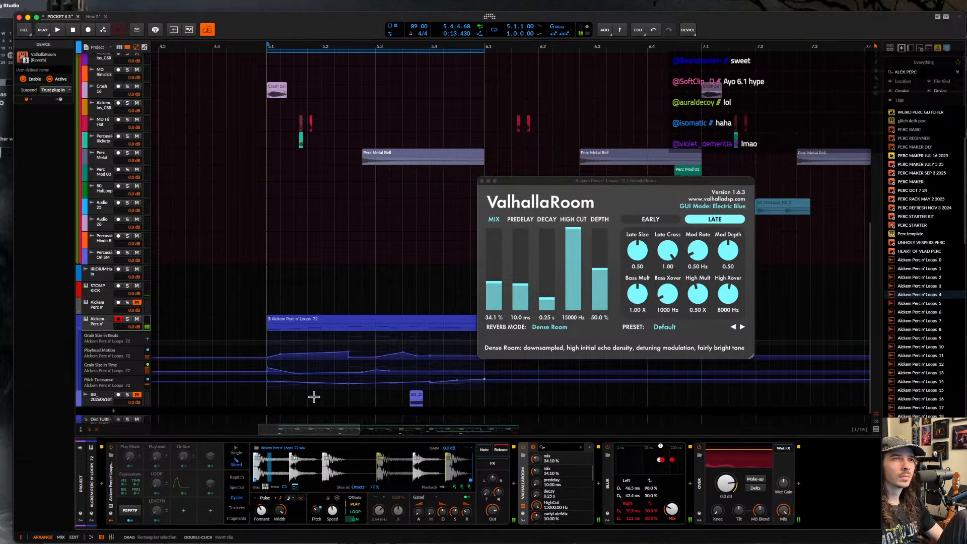
left_click(301, 499)
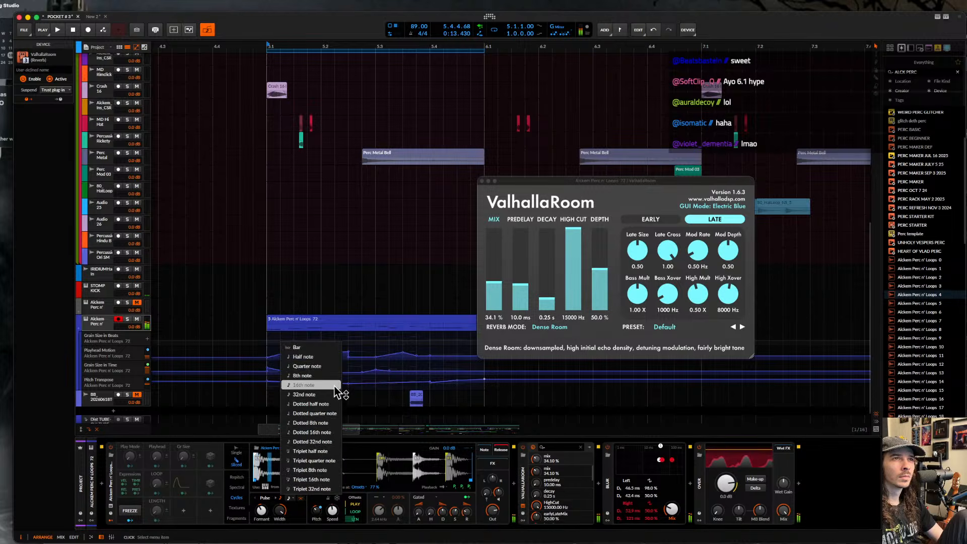
left_click(322, 357)
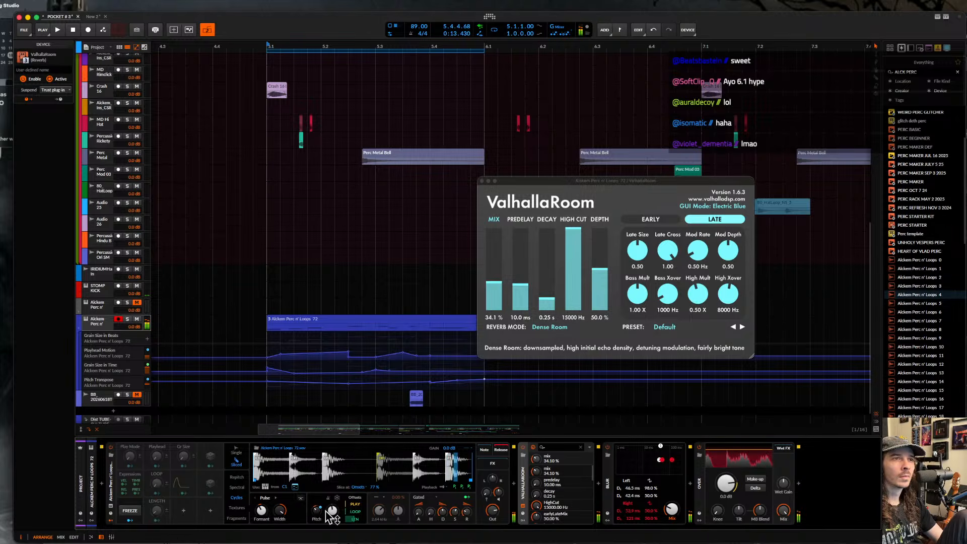
- Adjust the sampler's speed, raise its pitch transpose to about +22.35 st, and set the Cycles pulse width to -47.0%
left_click(332, 510)
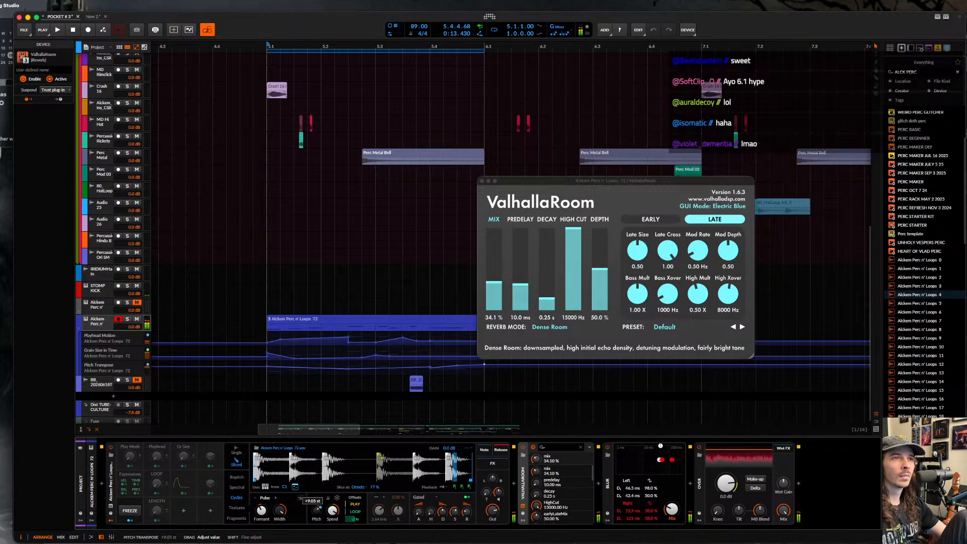
left_click_drag(316, 510, 316, 497)
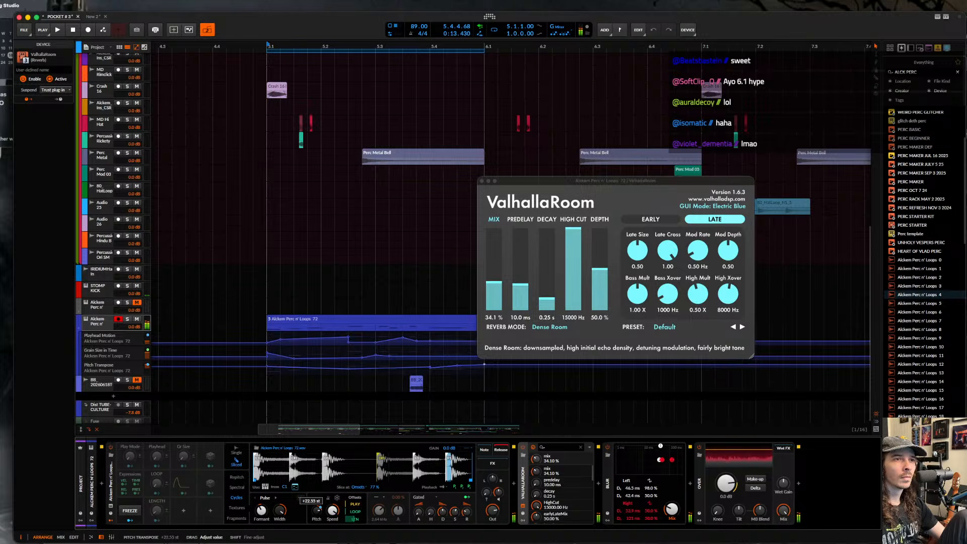
left_click_drag(262, 510, 280, 503)
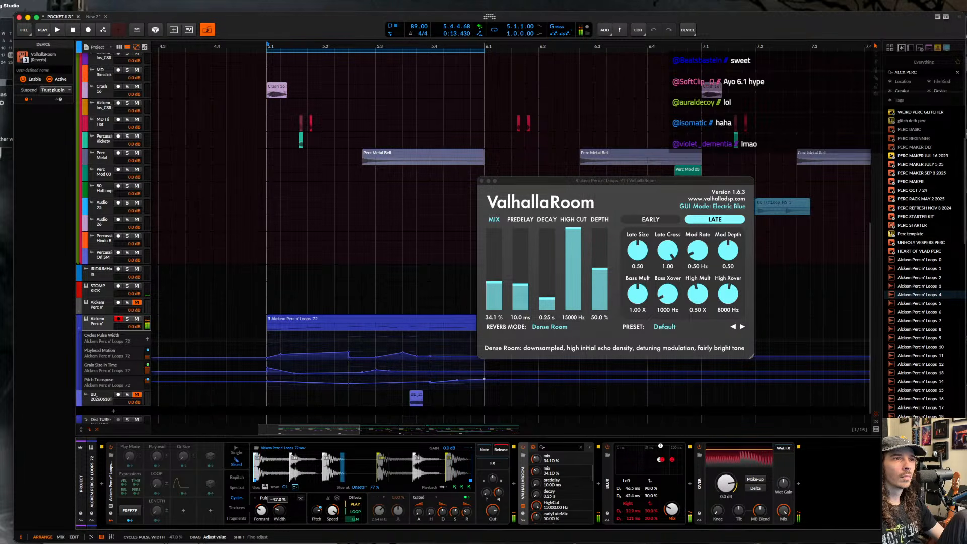
left_click_drag(332, 511, 332, 503)
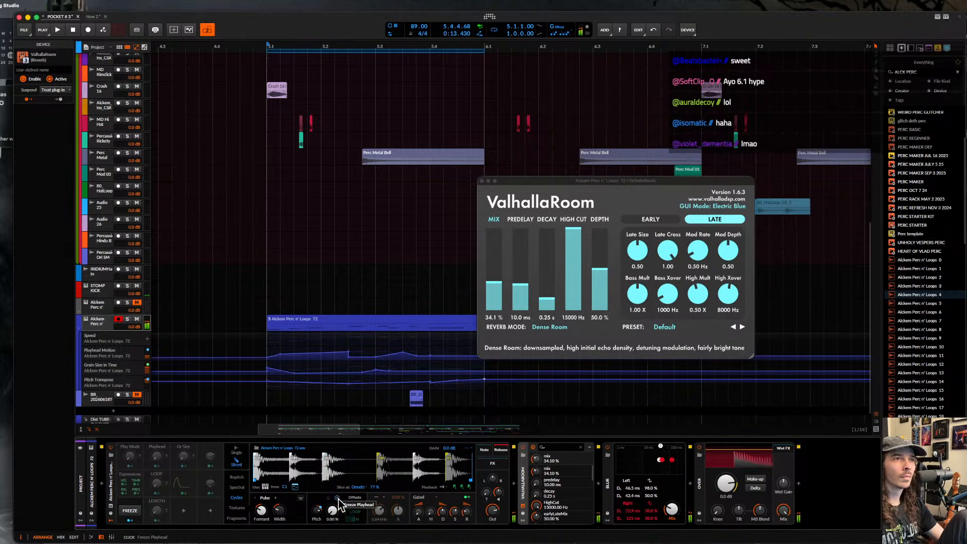
- Freeze the sampler's playhead and set its pitch transpose to about +13.65 st
left_click(338, 498)
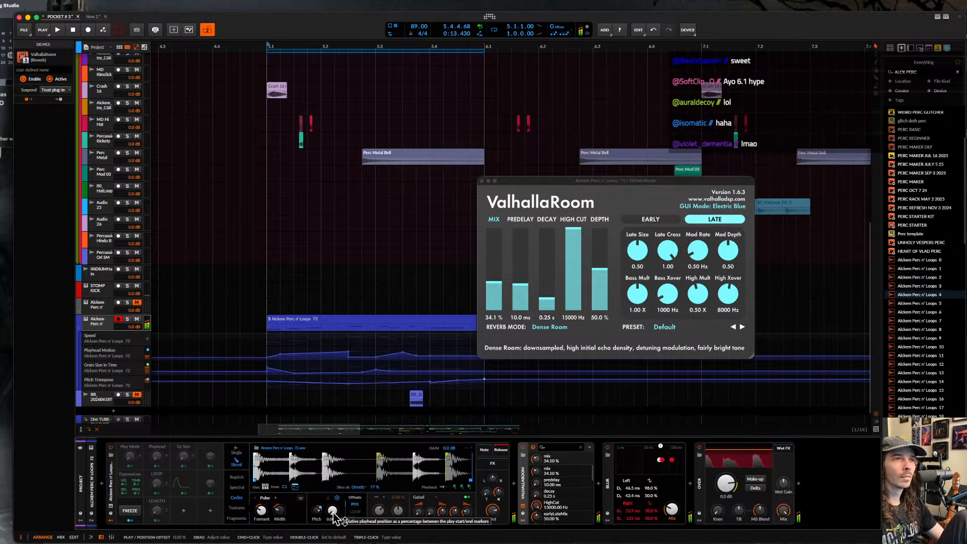
left_click_drag(279, 510, 317, 508)
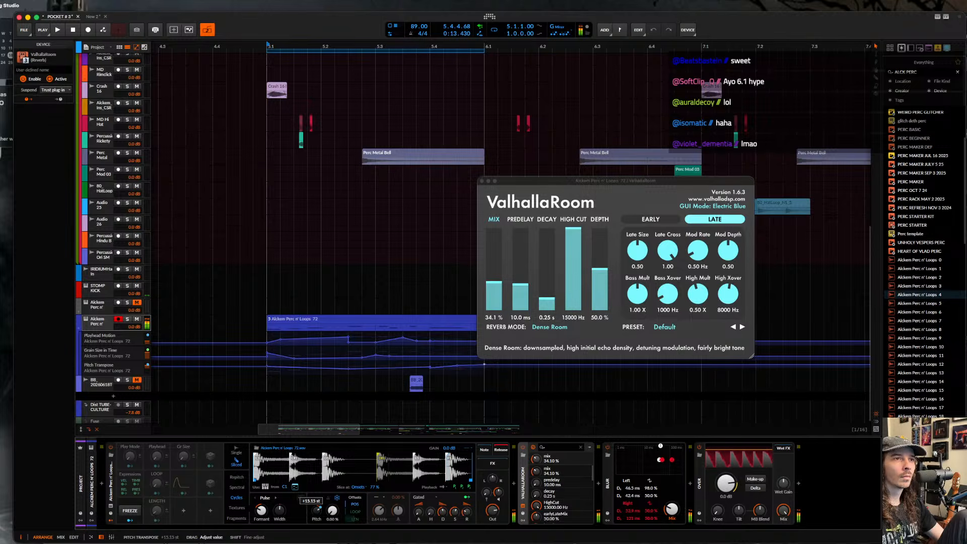
left_click_drag(316, 509, 319, 506)
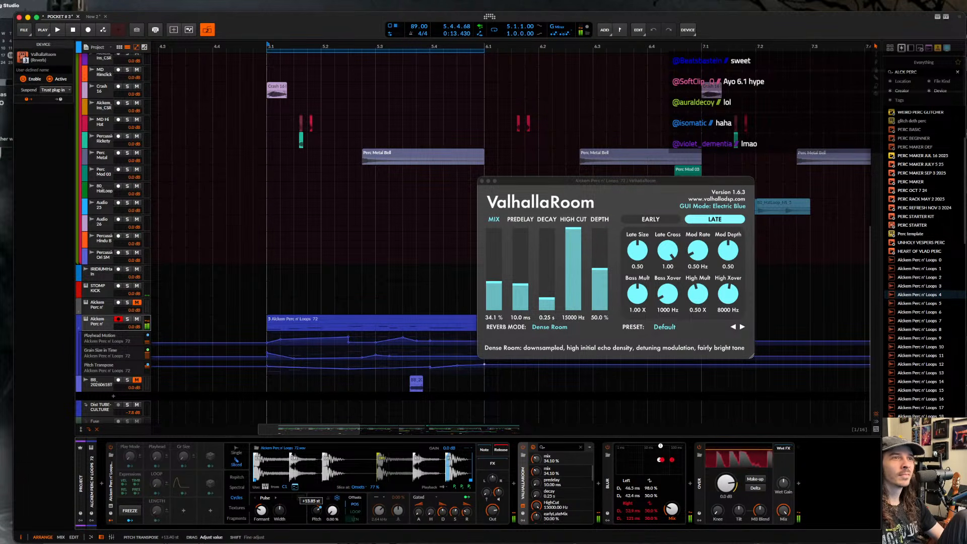
left_click_drag(317, 509, 317, 509)
- Disable the ValhallaRoom reverb and lower the sampler's pitch transpose to about +12.75 st
left_click(524, 448)
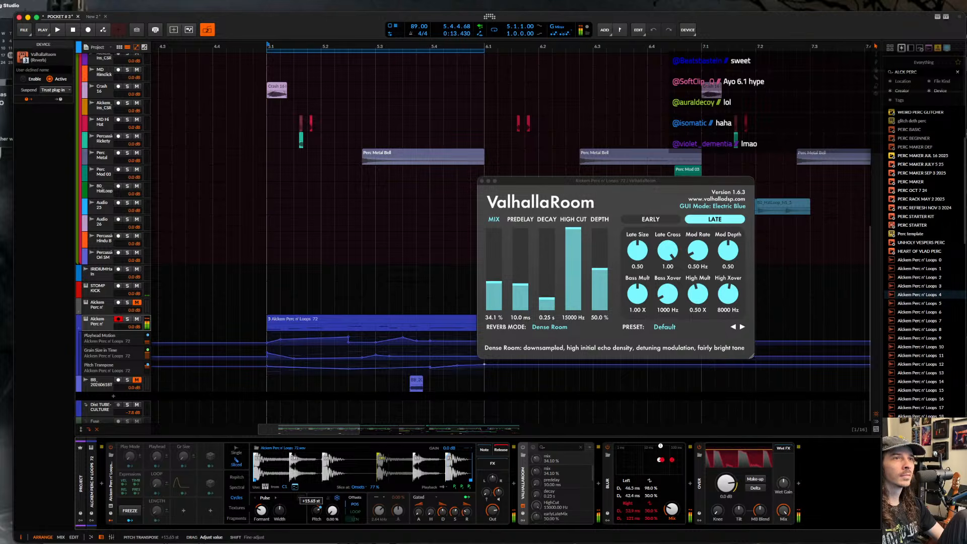
left_click_drag(317, 510, 317, 514)
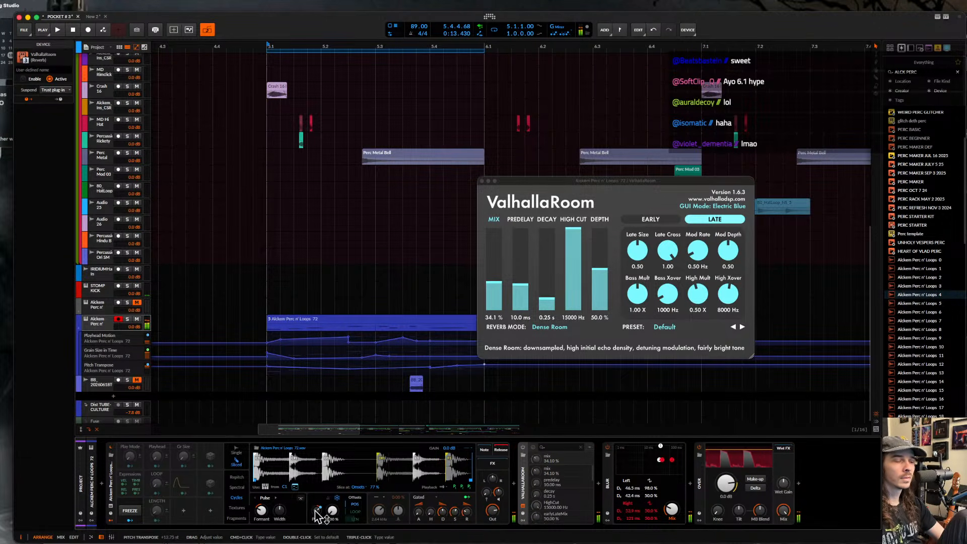
- Place a section of recent audio from Rolling Sampler on the BB audio track and move the clip to about bar 16
key("super+grave")
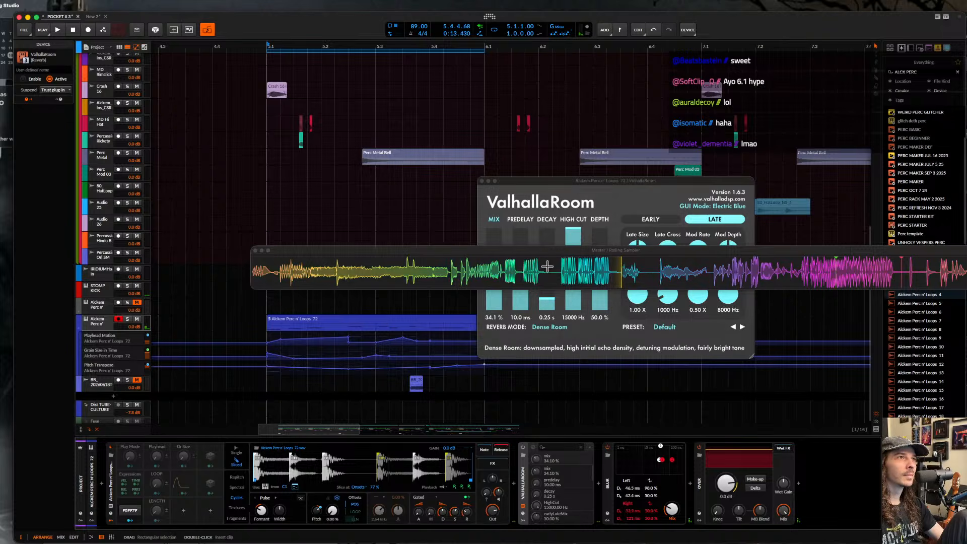
left_click_drag(548, 269, 682, 265)
left_click_drag(745, 339, 825, 383)
scroll(825, 384, "down", 6)
scroll(824, 384, "down", 5)
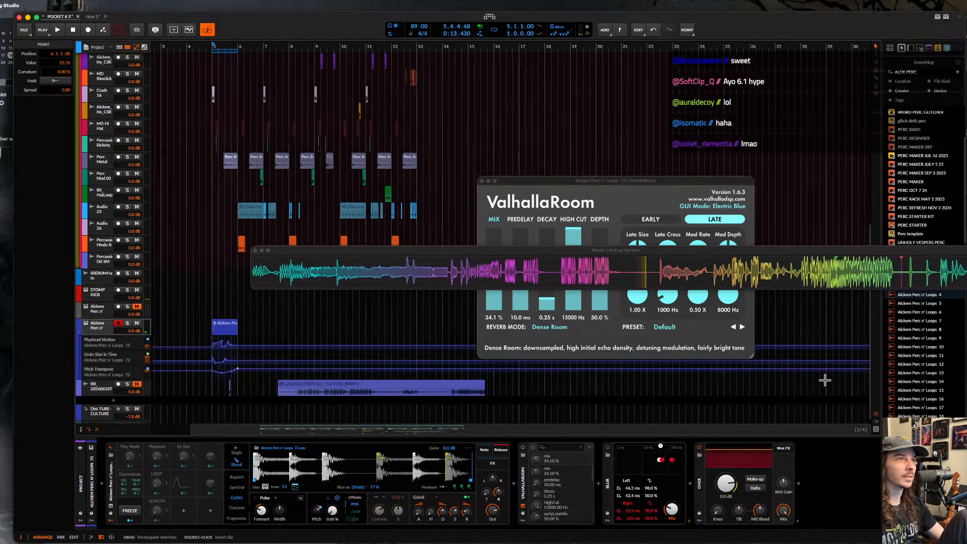
left_click(371, 389)
left_click_drag(478, 387, 540, 392)
- Play the arrangement from the start of the Alckem Perc clip at bar 5
left_click(246, 329)
scroll(242, 330, "up", 5)
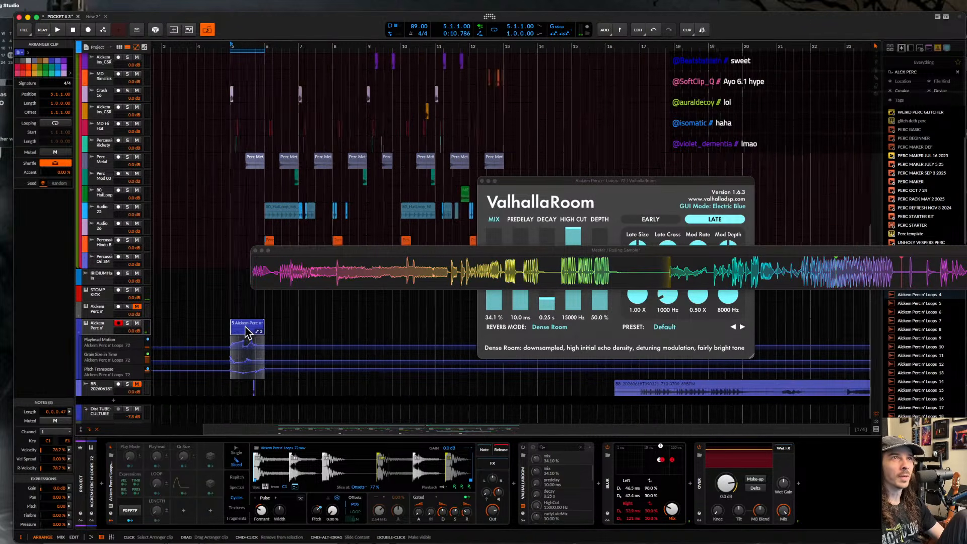
left_click(200, 333)
scroll(200, 332, "down", 2)
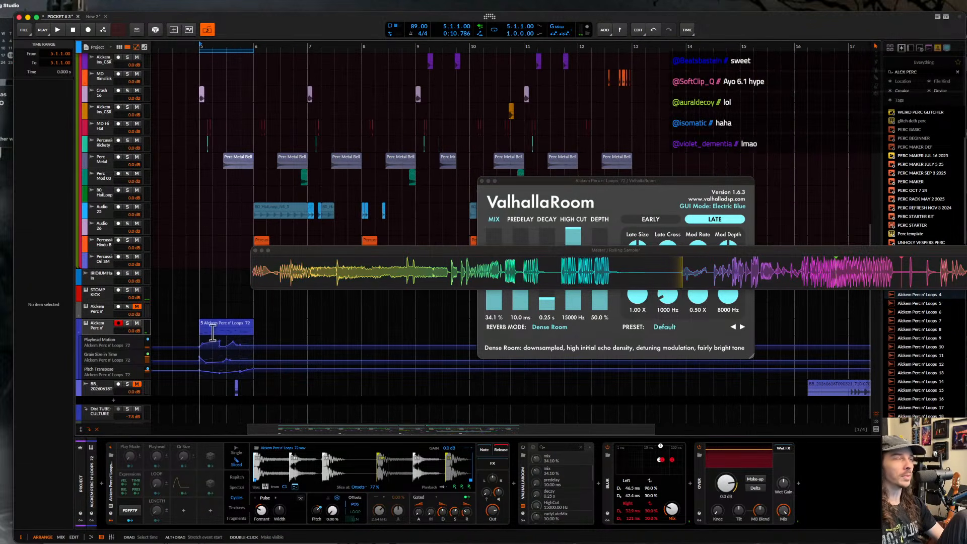
key("space")
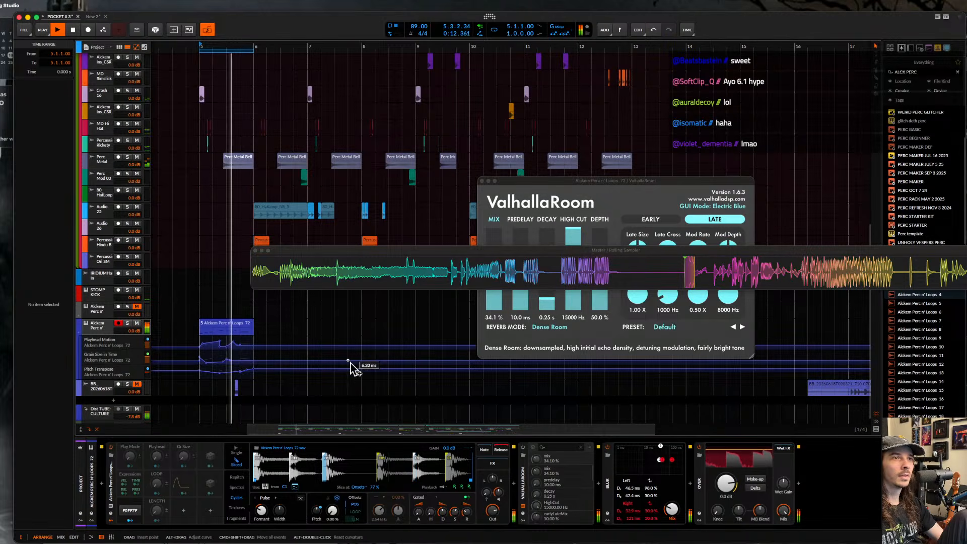
- Unfreeze the sampler's playhead and adjust its playback speed
left_click(338, 497)
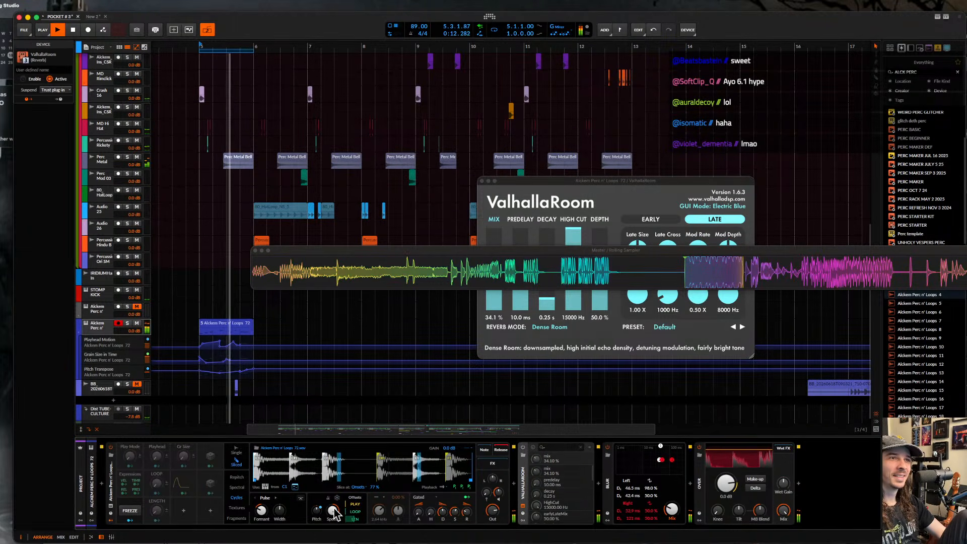
left_click(334, 510)
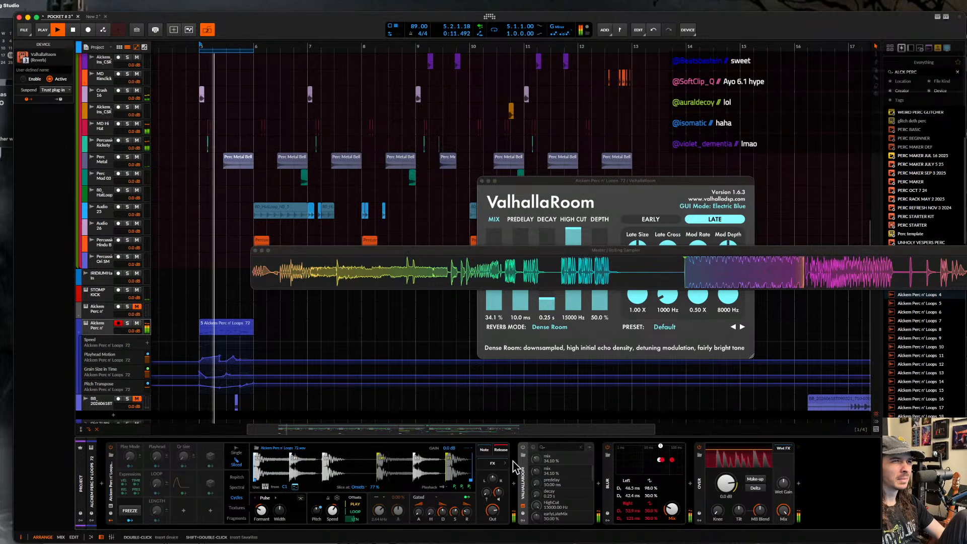
- Adjust the Blur effect's mix and re-enable the ValhallaRoom reverb
left_click(672, 509)
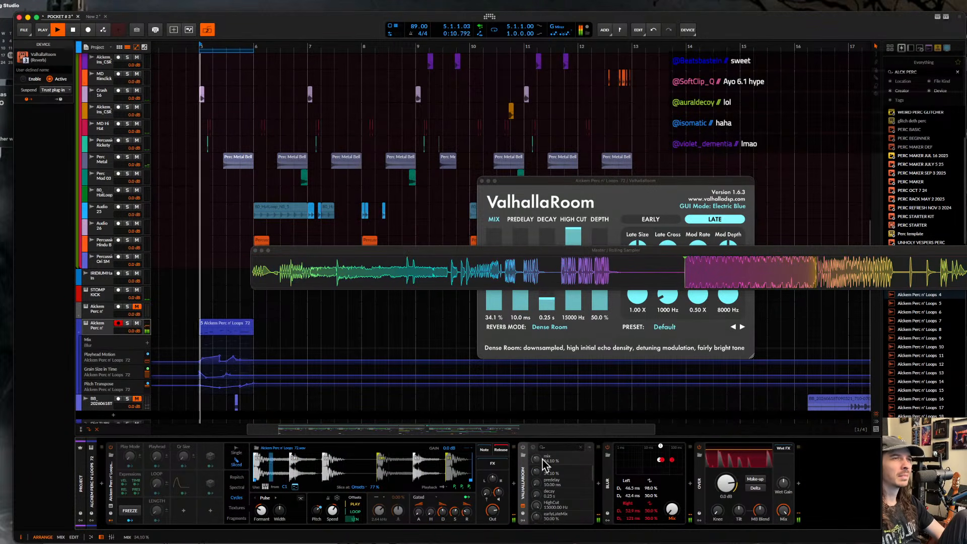
left_click(523, 447)
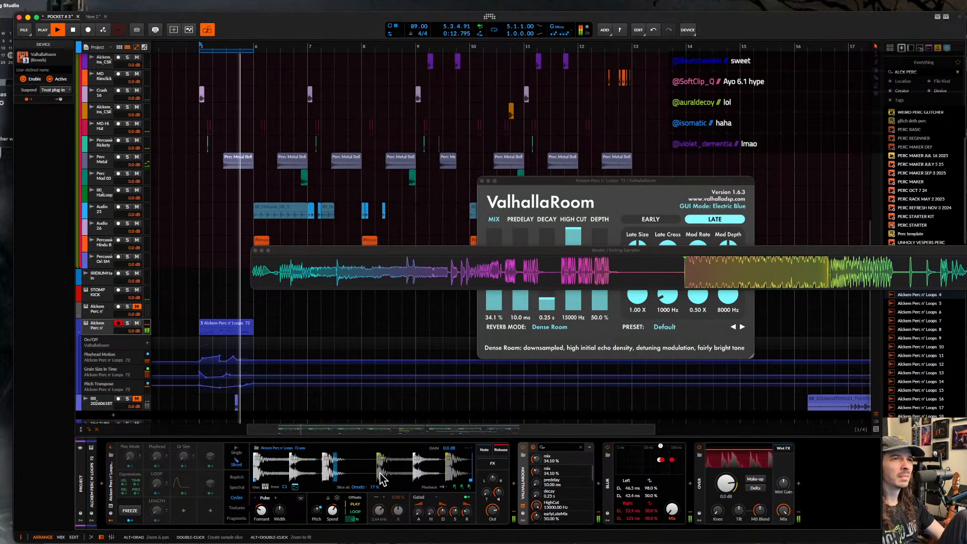
- Switch the Cycles waveform from Pulse to the type with Split and Fund controls, and raise the formant to about +21.60 st
left_click(261, 511)
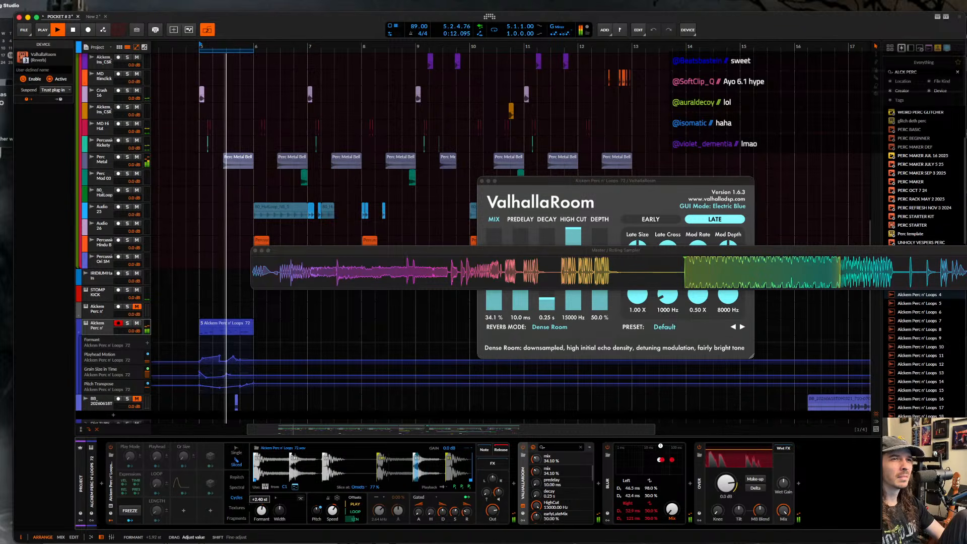
left_click(275, 498)
left_click_drag(273, 506, 262, 483)
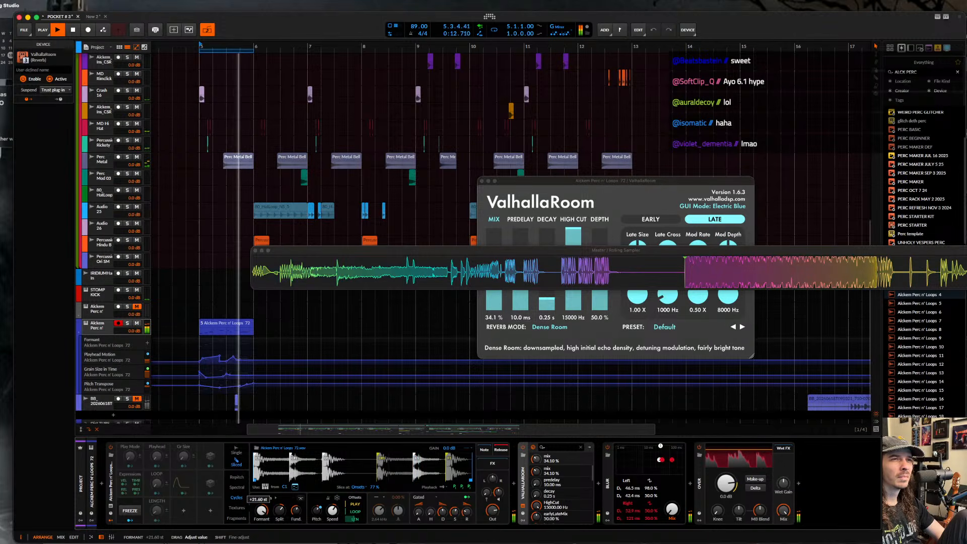
- Switch the sampler to Textures mode, lower ValhallaRoom's mix to about 18%, and collapse the reverb device
left_click(237, 507)
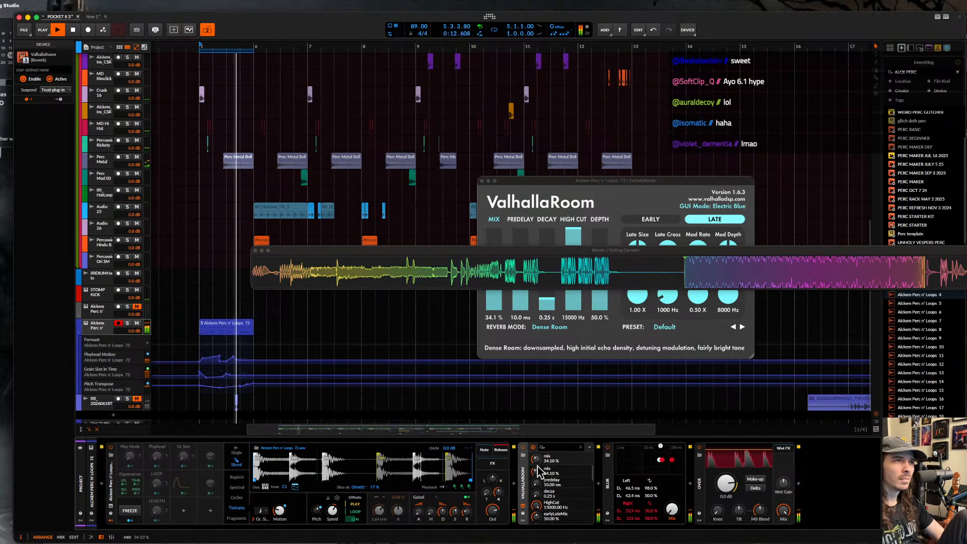
left_click_drag(537, 466, 537, 494)
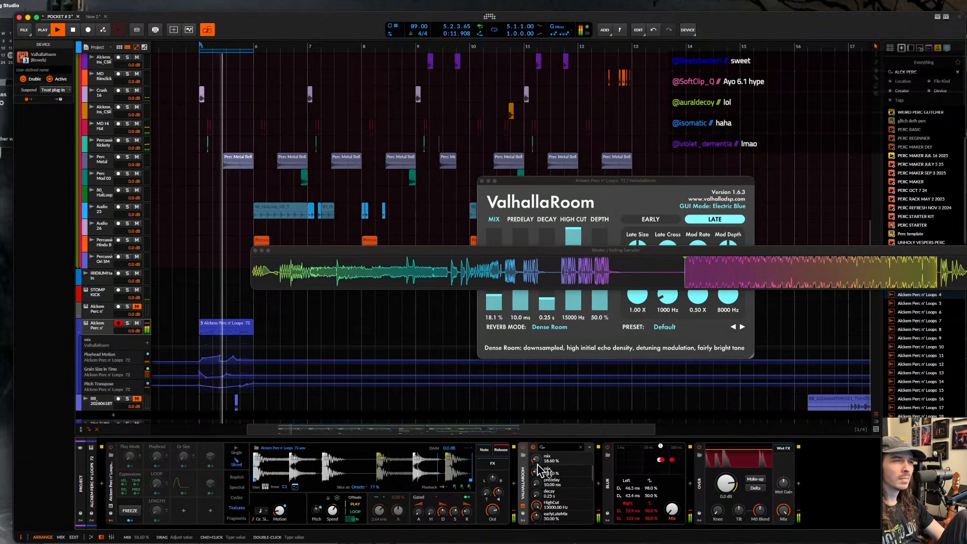
double_click(524, 472)
- Open the Alckem Perc clip at bar 5 for note editing and play it to check its final notes
key("space")
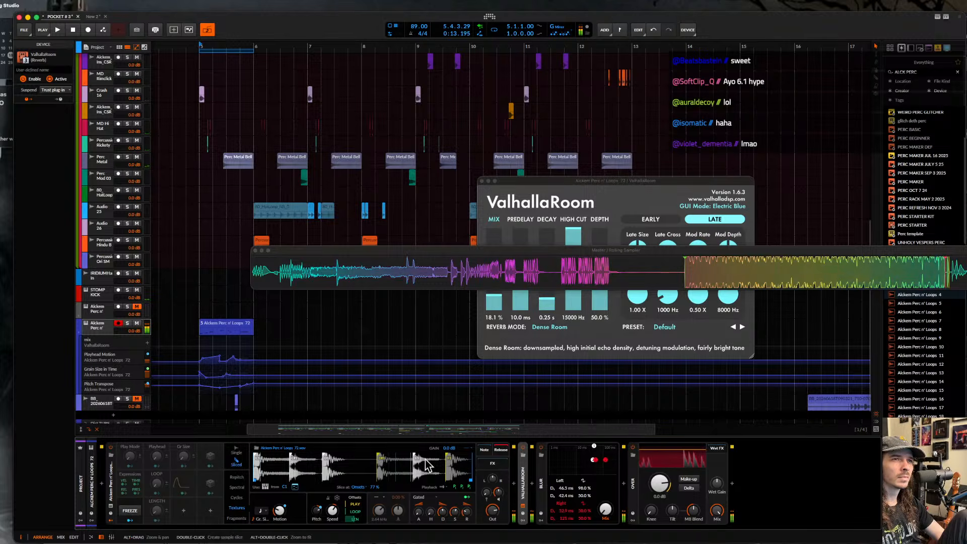
double_click(240, 329)
key("space")
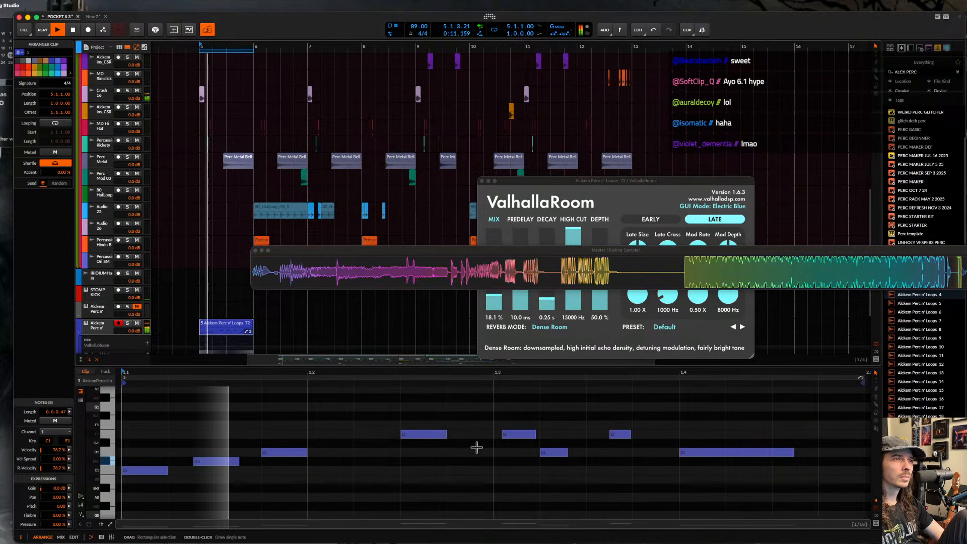
scroll(484, 447, "down", 1)
scroll(524, 447, "right", 3)
scroll(543, 448, "right", 3)
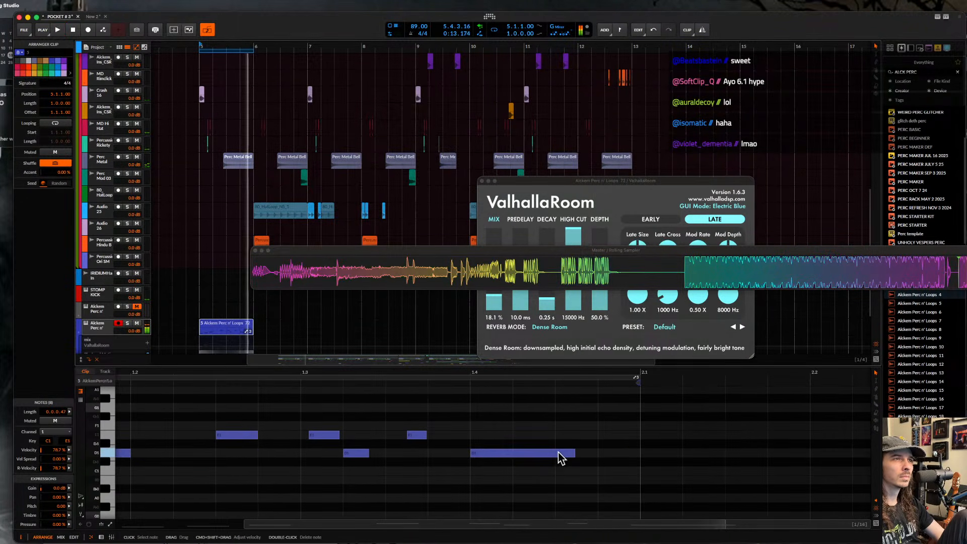
- Shorten the clip's last note at 1.4.1 to a sixteenth, move it up to D#1, and audition the change
key("space")
left_click_drag(573, 453, 489, 455)
left_click(470, 438)
key("space")
key("space")
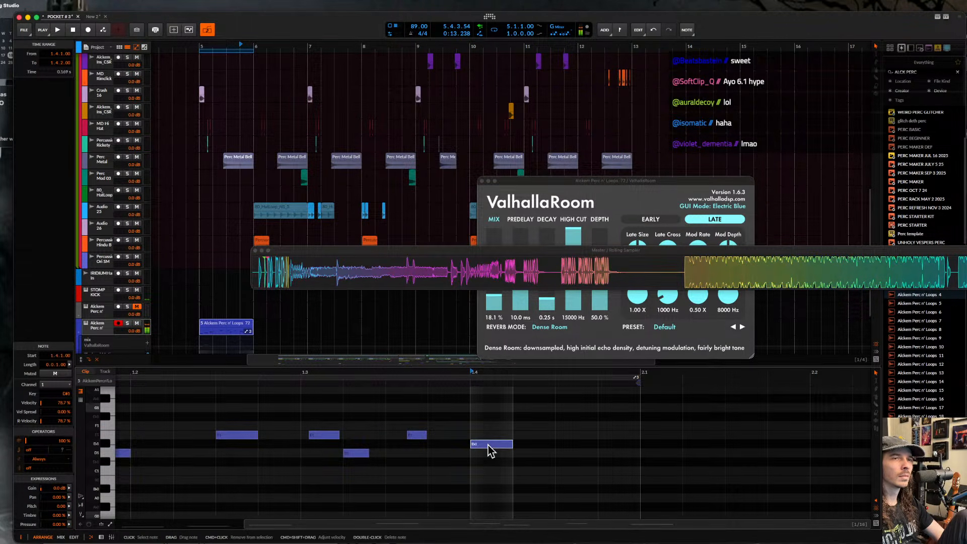
- Play the Alckem Perc clip at bar 5 with its track soloed, then without solo in the full arrangement
double_click(102, 324)
key("space")
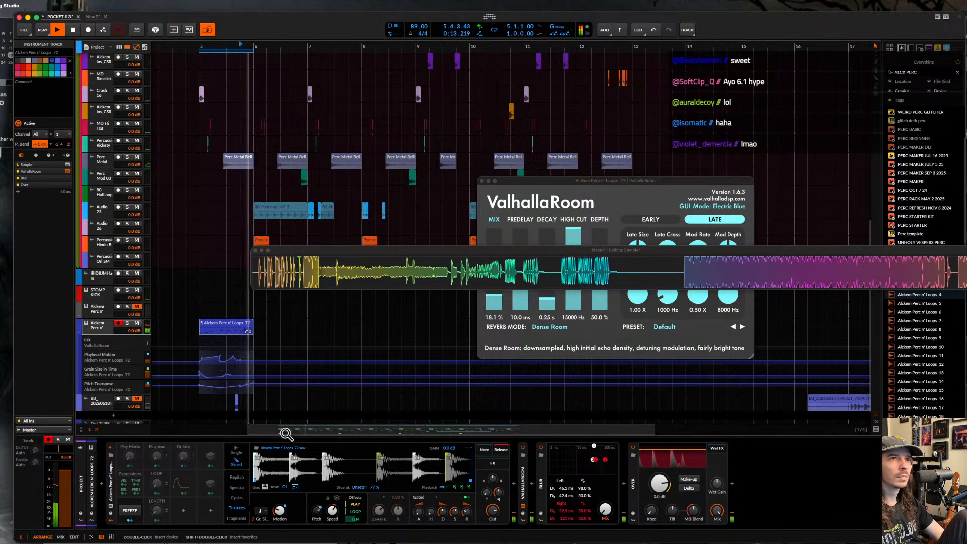
left_click(128, 323)
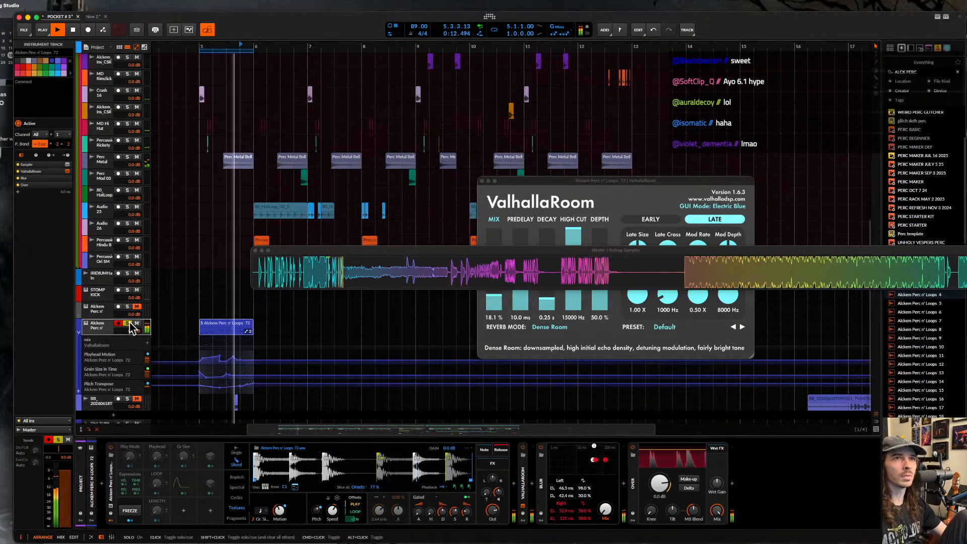
left_click(129, 324)
left_click(213, 324)
scroll(214, 325, "up", 4)
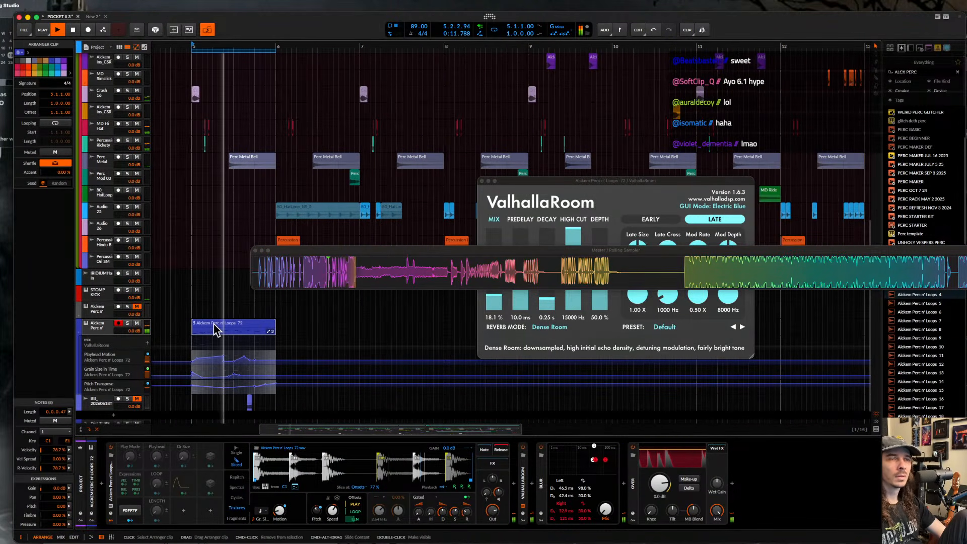
scroll(213, 325, "down", 3)
scroll(213, 324, "down", 1)
- Stop playback and close the floating Rolling Sampler and ValhallaRoom windows
key("space")
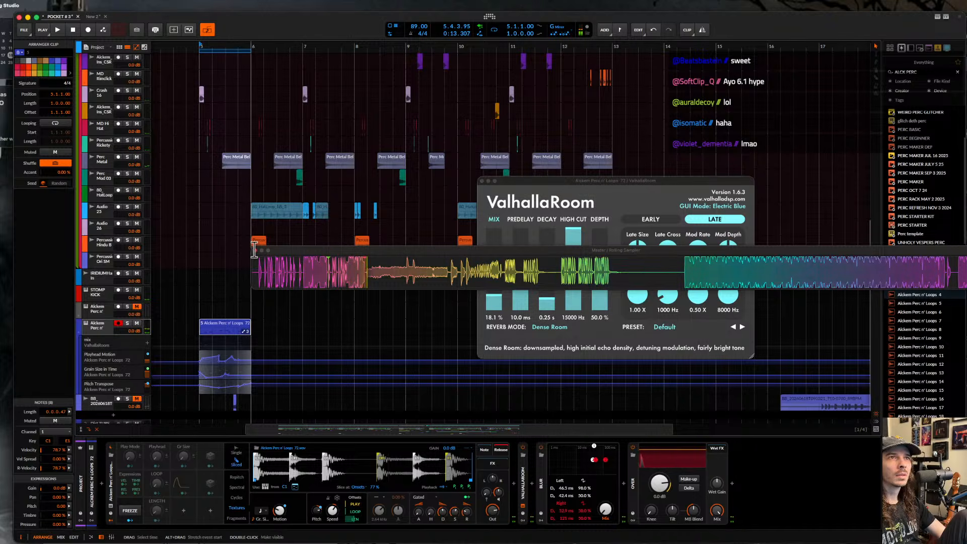
left_click(255, 250)
left_click(481, 182)
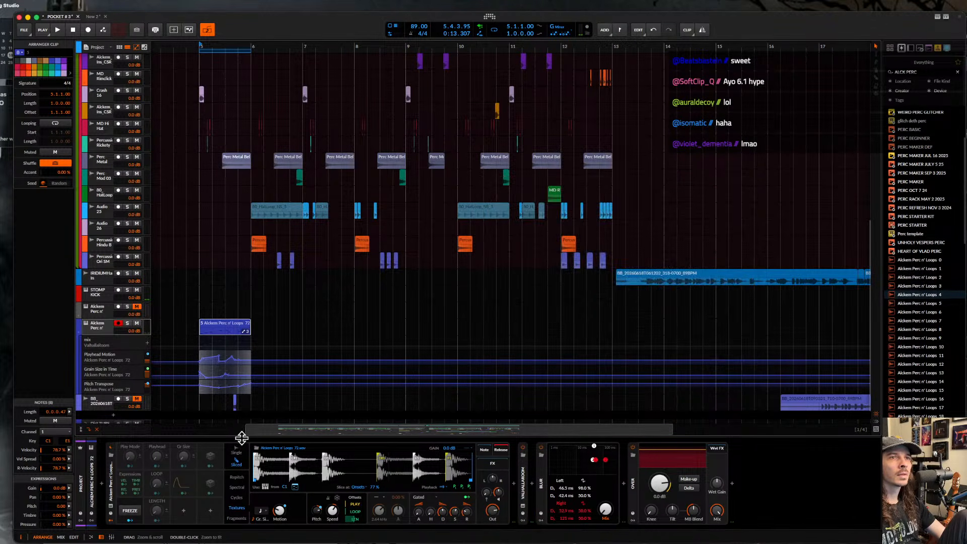
- Switch to the Bitwig Studio 6.1 testing notes in the browser and read the slice trigger modes and Playback Mode options
key("ctrl+Up")
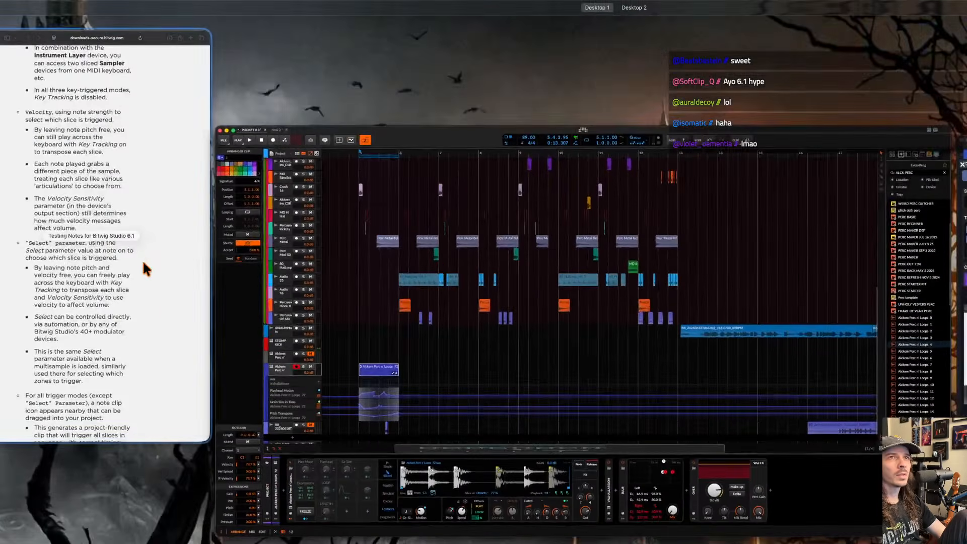
left_click(144, 262)
scroll(277, 248, "down", 2)
scroll(276, 247, "down", 3)
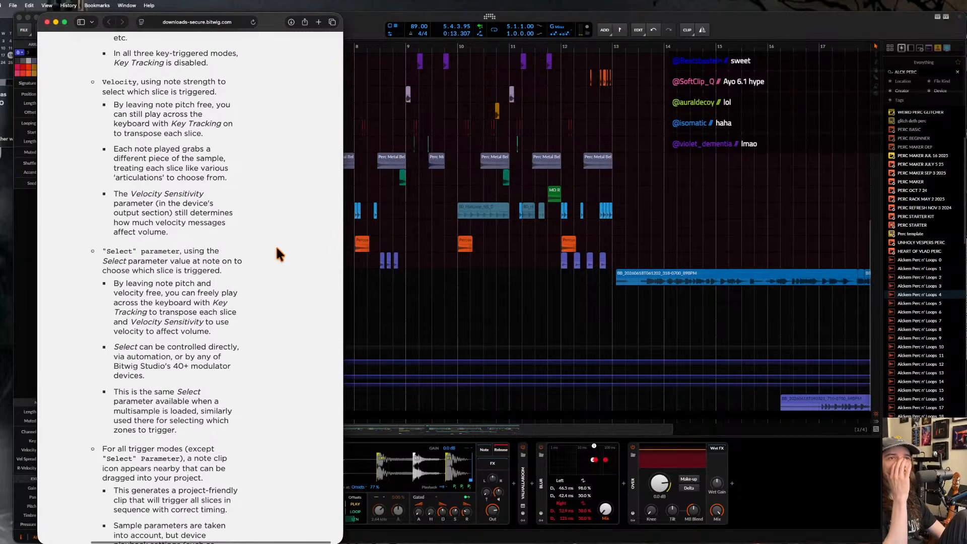
scroll(277, 249, "down", 6)
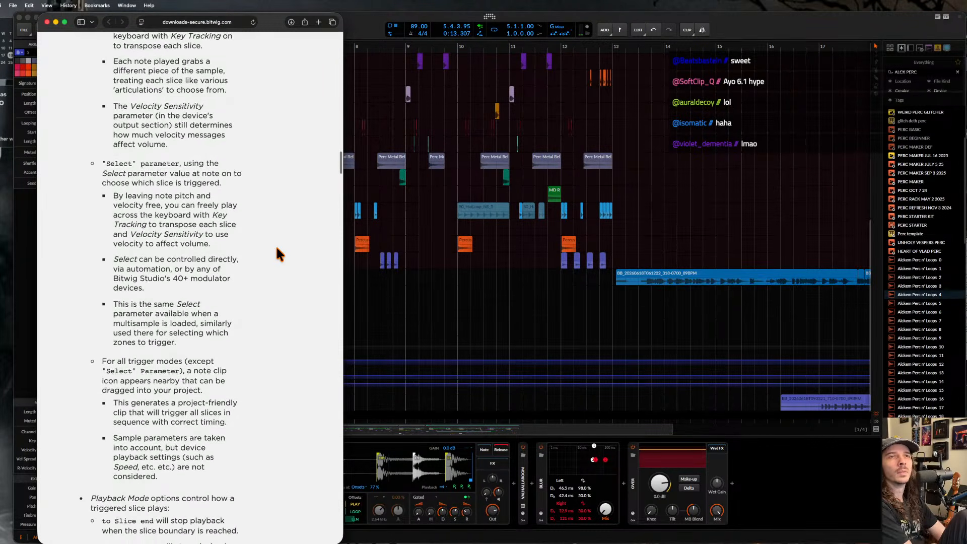
scroll(276, 249, "down", 3)
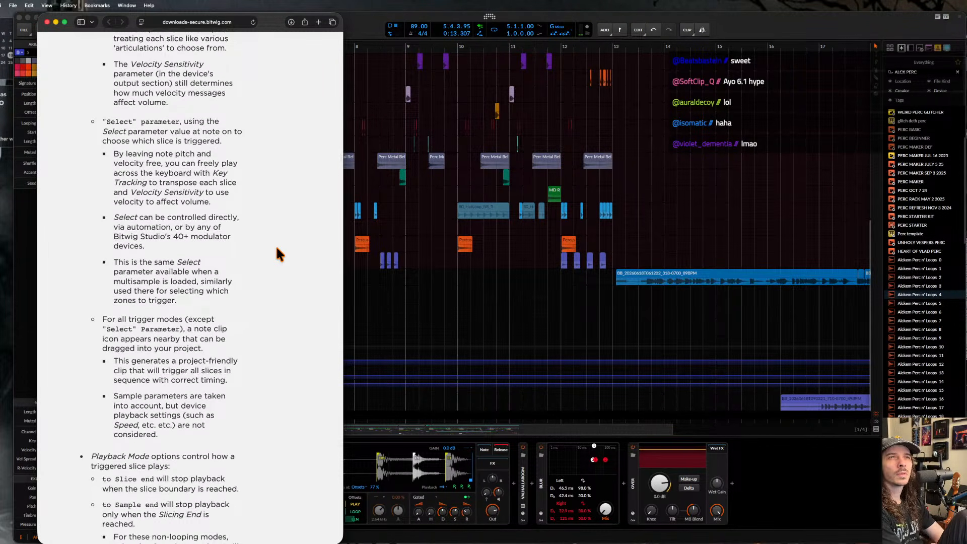
scroll(276, 249, "down", 9)
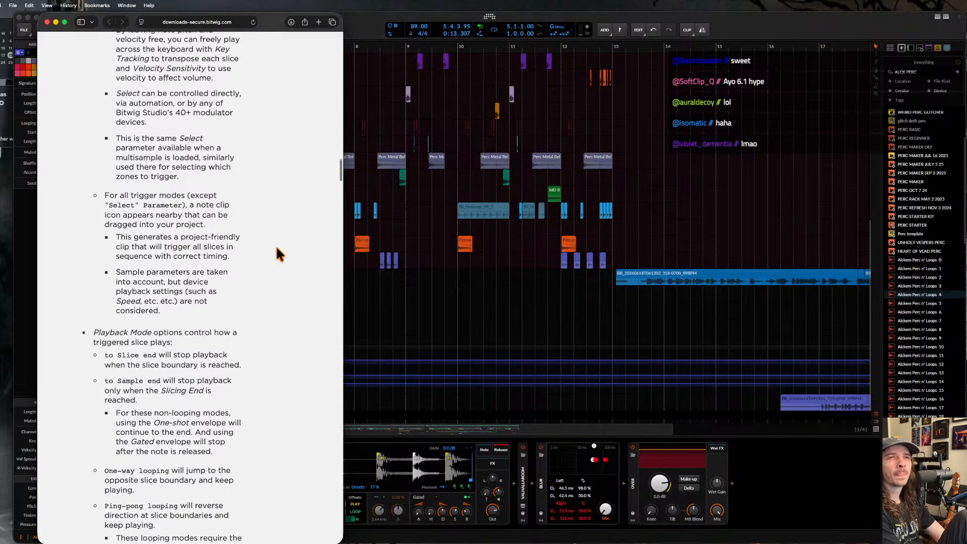
scroll(88, 266, "down", 2)
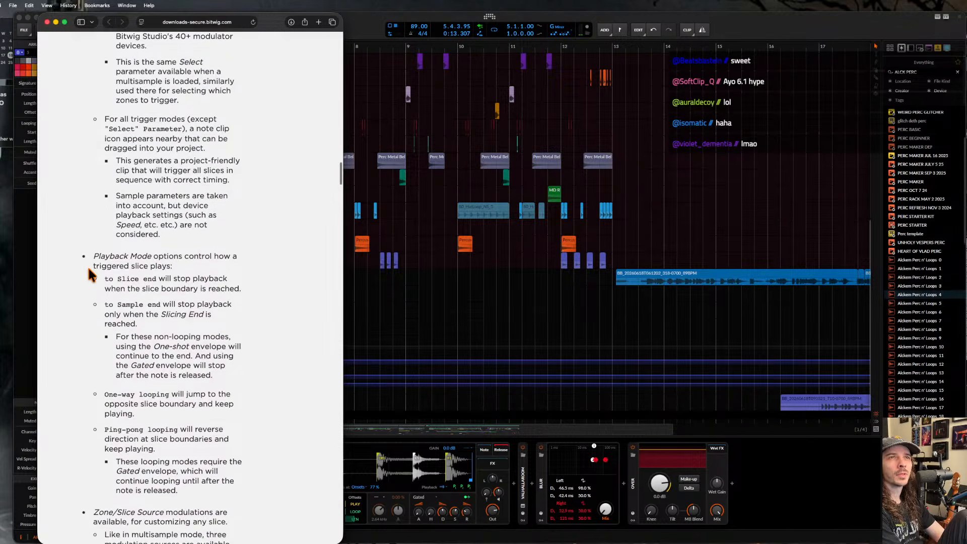
scroll(78, 238, "down", 1)
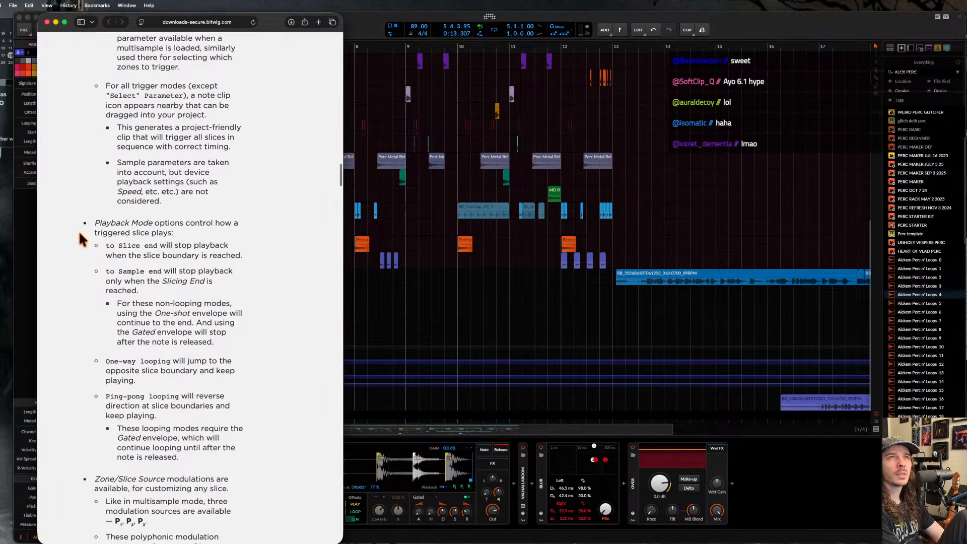
- Read the notes on Zone/Slice Source modulations and slicing-related functions, highlighting the item about Slice to sliced Sampler
scroll(79, 231, "down", 10)
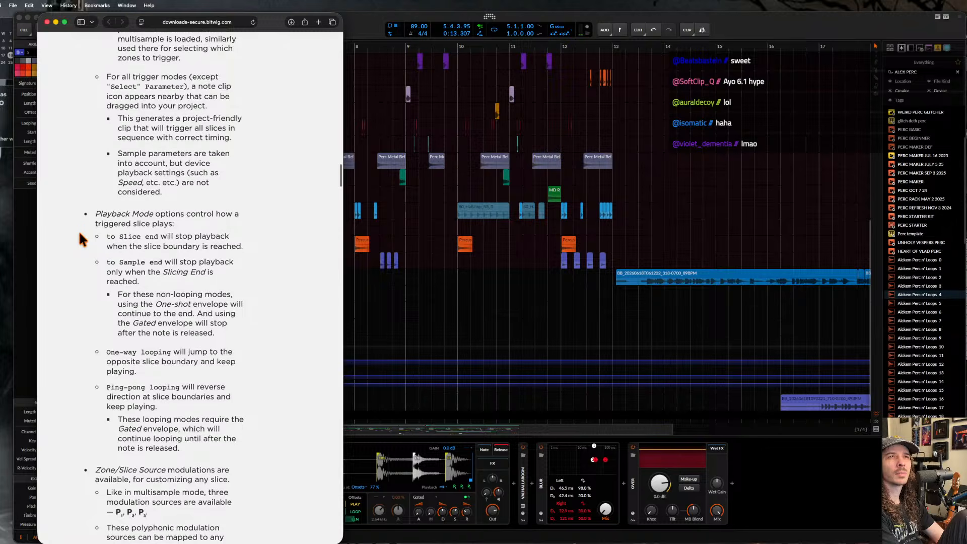
scroll(79, 231, "down", 8)
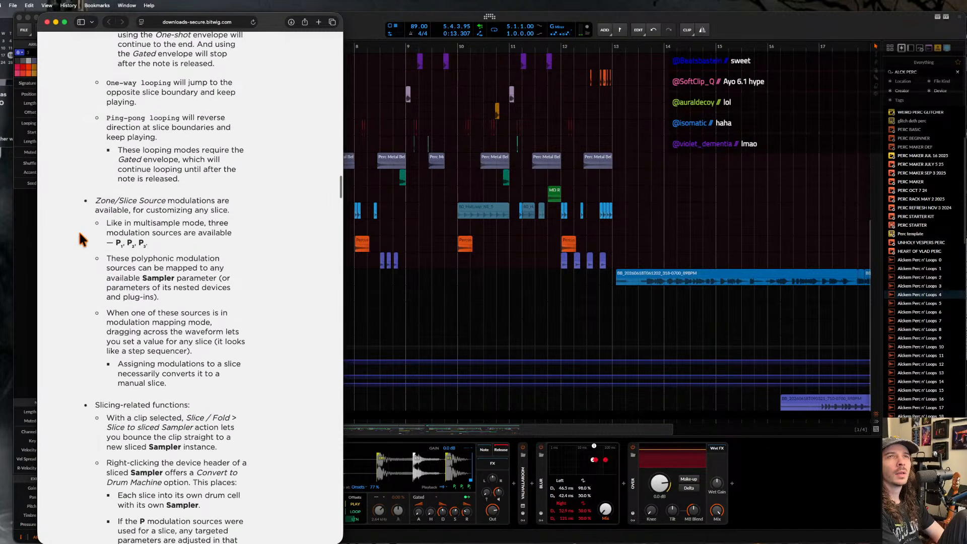
scroll(89, 197, "down", 1)
scroll(90, 198, "down", 15)
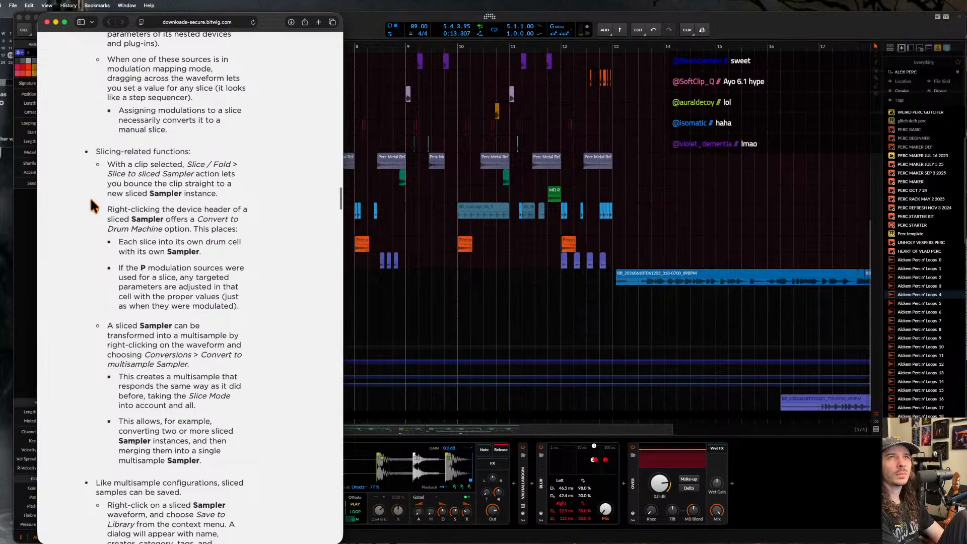
scroll(90, 197, "up", 1)
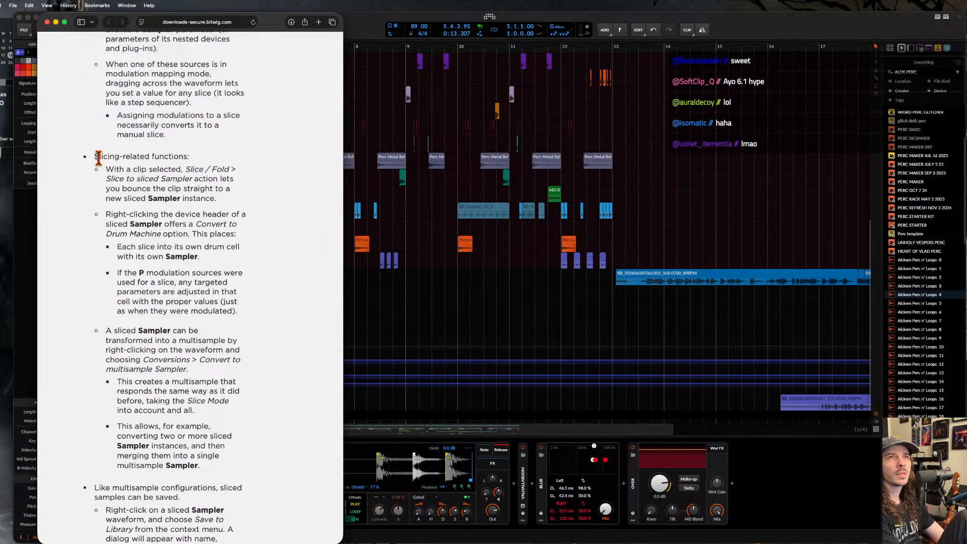
left_click_drag(99, 157, 190, 157)
left_click_drag(104, 168, 238, 184)
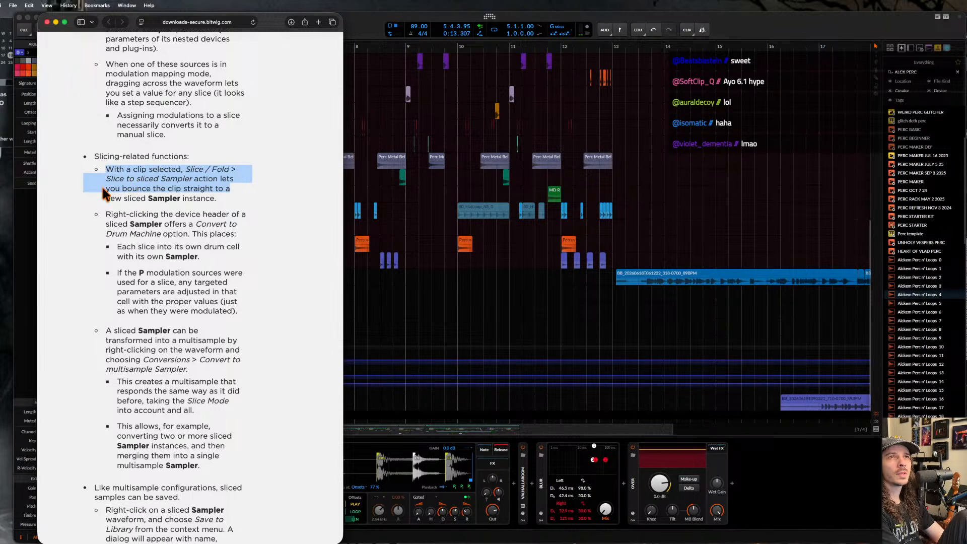
left_click(65, 189)
scroll(197, 212, "up", 3)
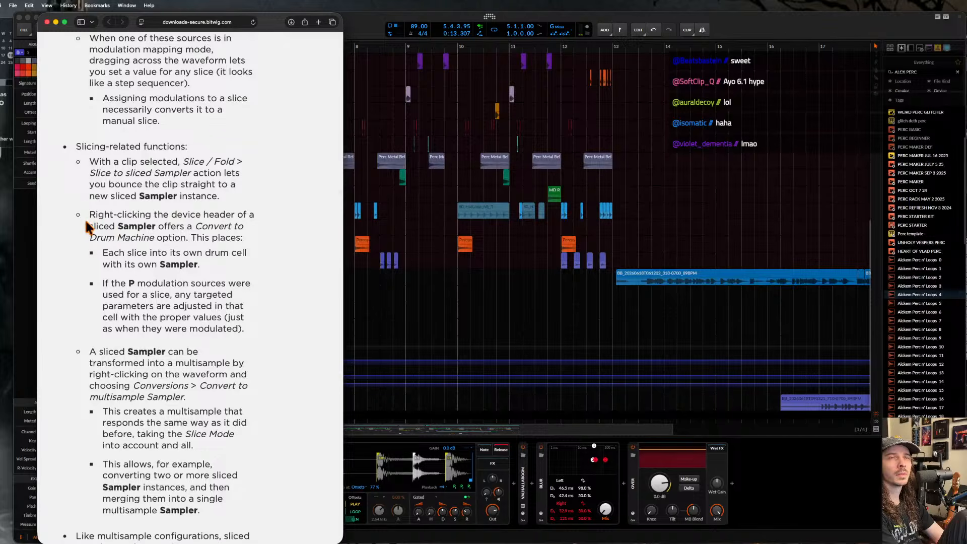
scroll(85, 219, "down", 3)
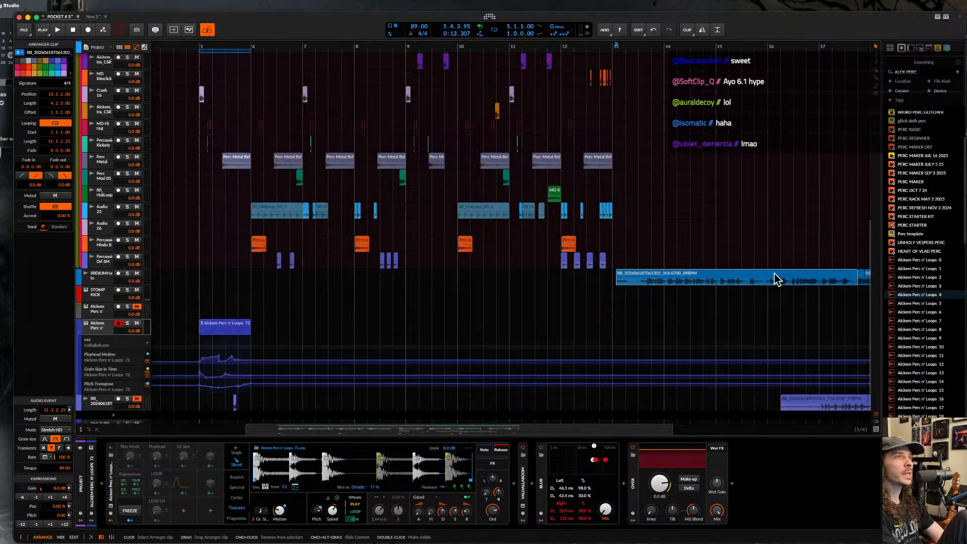
- Return to Bitwig Studio and apply Slice to sliced Sampler to the IRIDIUM track's audio clip at bar 13
left_click(775, 276)
right_click(775, 274)
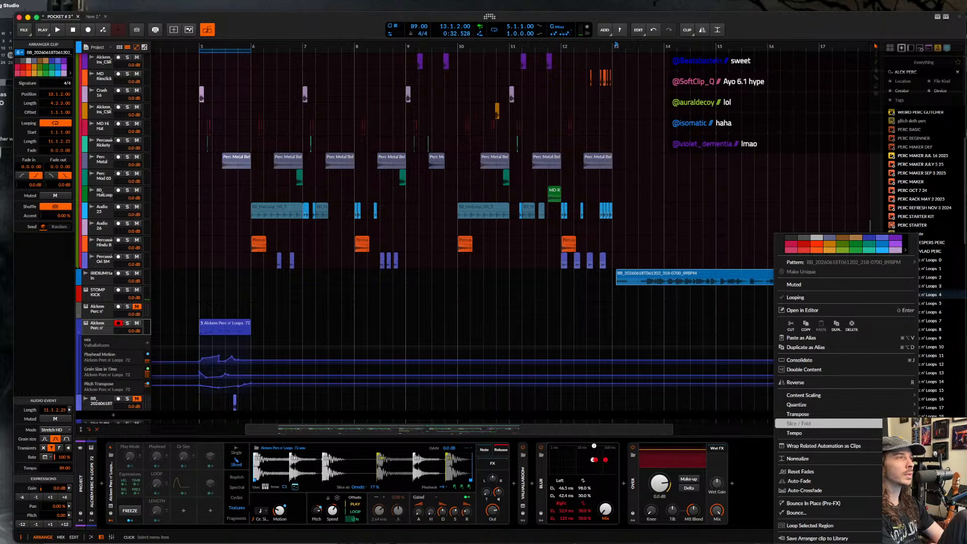
left_click(801, 424)
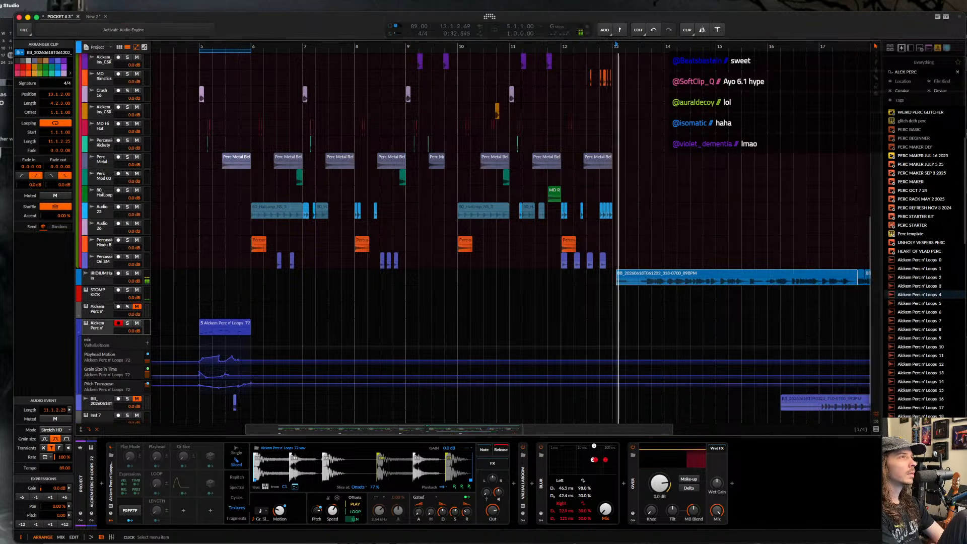
scroll(665, 267, "down", 1)
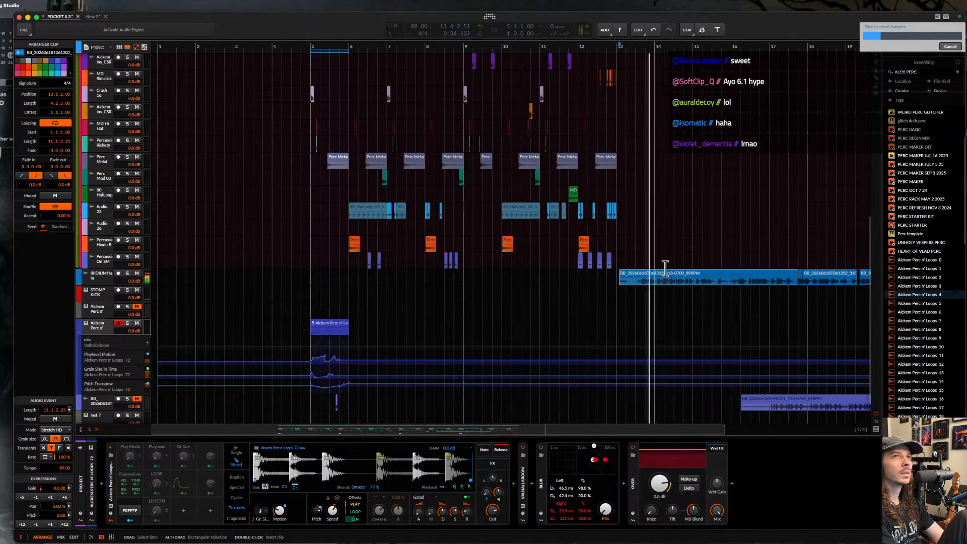
left_click(104, 274)
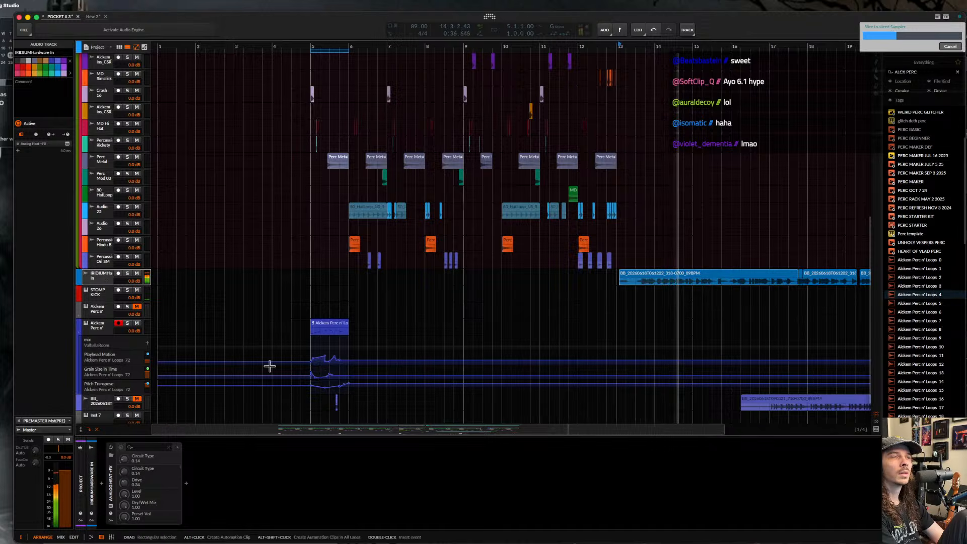
scroll(569, 285, "left", 3)
scroll(573, 287, "up", 4)
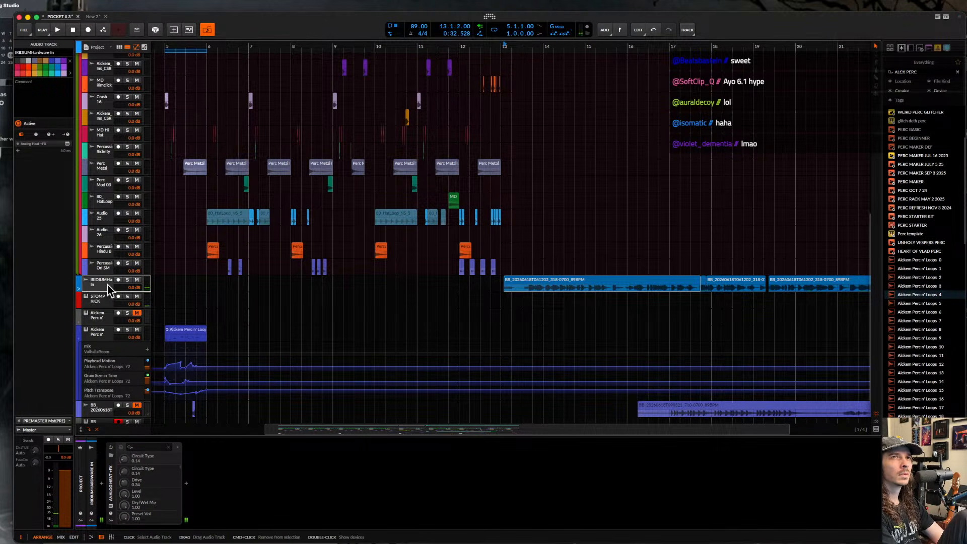
- Open the new sliced Sampler track below the Alckem tracks and slice its sample at Onsets with a 61% threshold
left_click(105, 298)
scroll(104, 303, "down", 1)
left_click(97, 313)
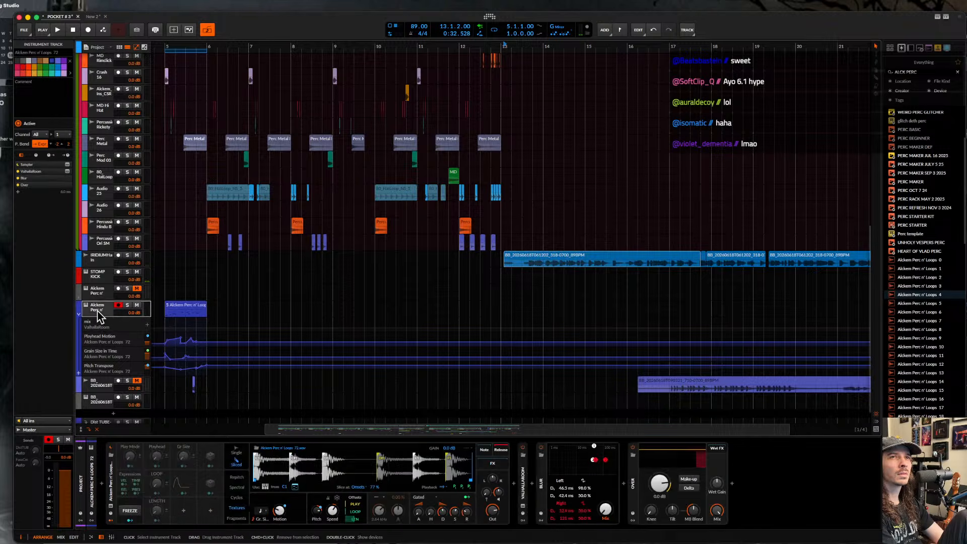
left_click(94, 403)
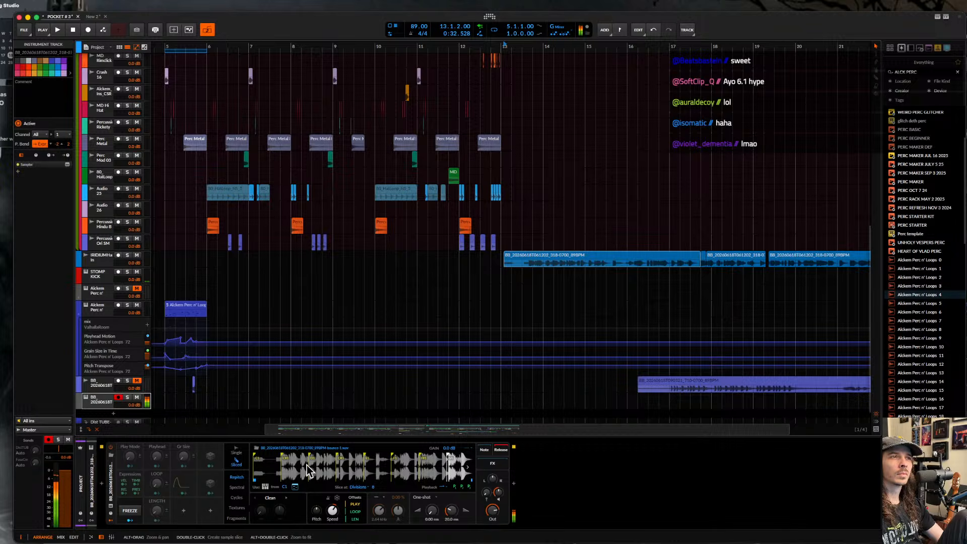
left_click(365, 488)
left_click(372, 511)
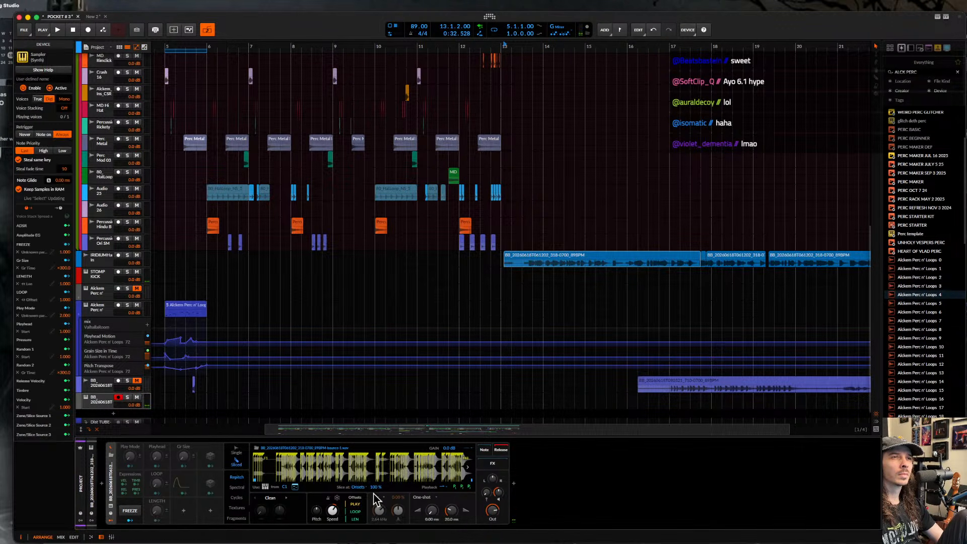
mouse_move(373, 488)
left_mouse_down()
mouse_move(375, 506)
mouse_move(377, 493)
left_mouse_up()
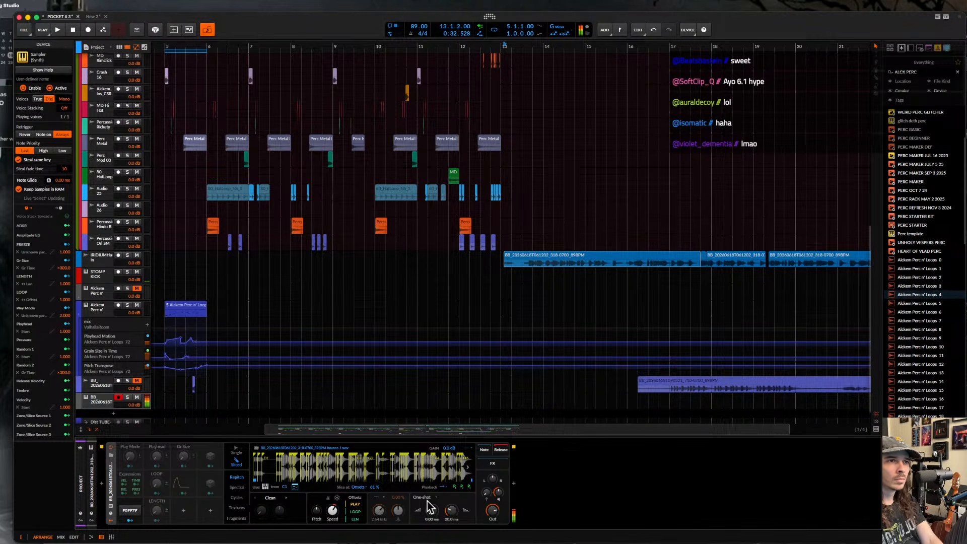
- Lower the new sliced Sampler's Speed to about 51.5%
left_click_drag(334, 513, 334, 514)
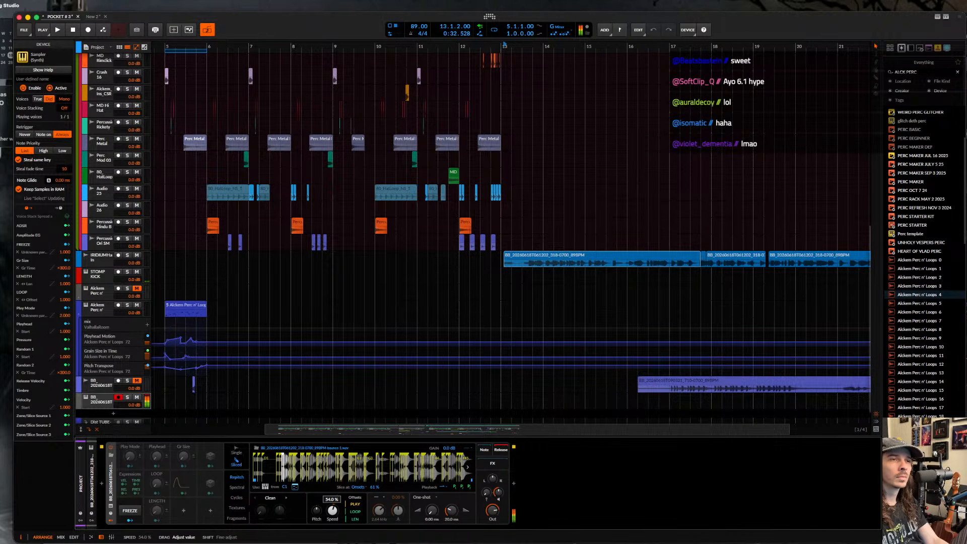
left_click_drag(334, 514, 337, 515)
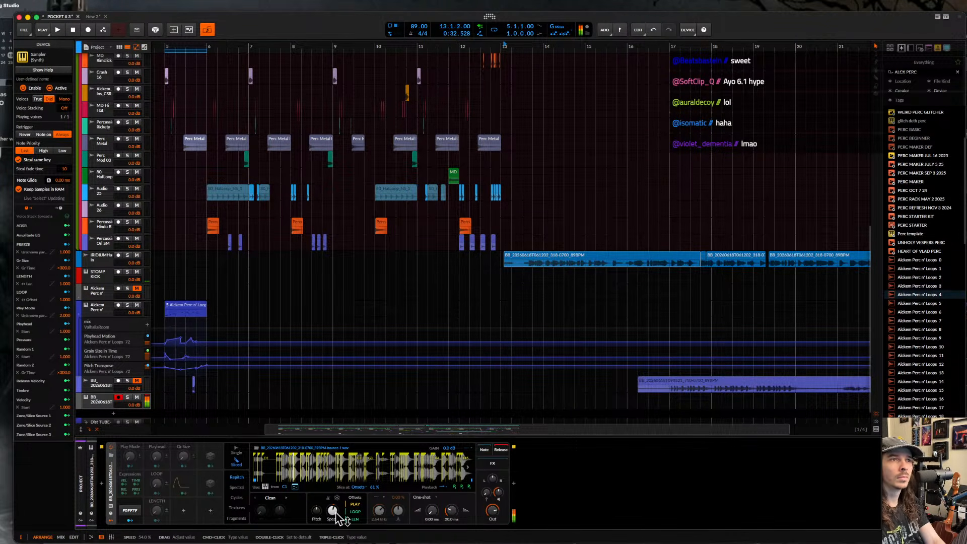
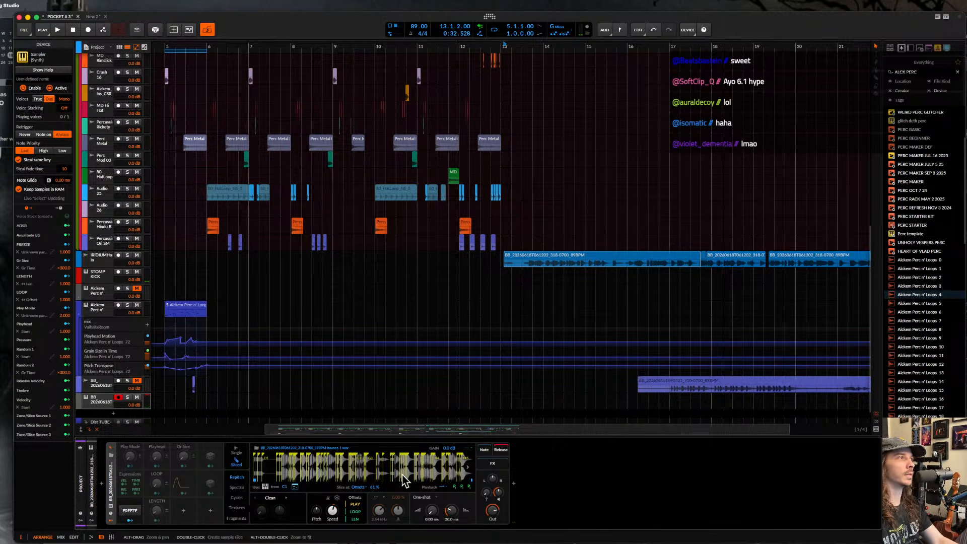
left_click_drag(332, 512, 336, 510)
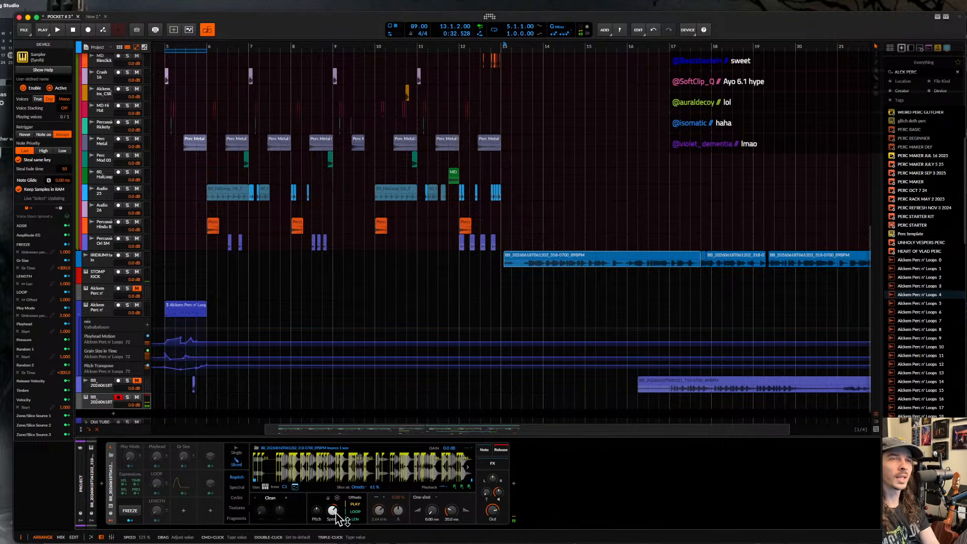
- Close the New 2 project without saving its changes and return to the POCKET project
left_click(178, 309)
scroll(178, 309, "down", 2)
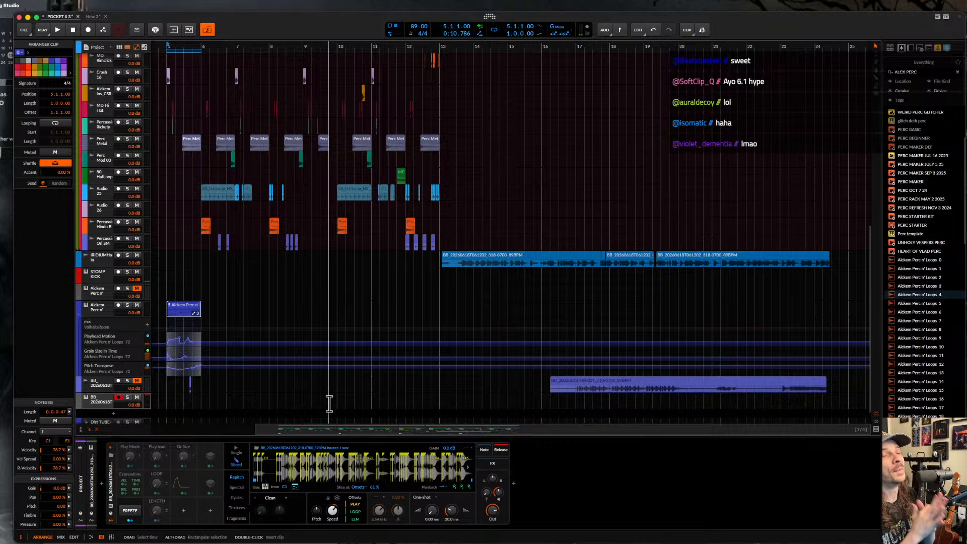
left_click(95, 17)
left_click(105, 17)
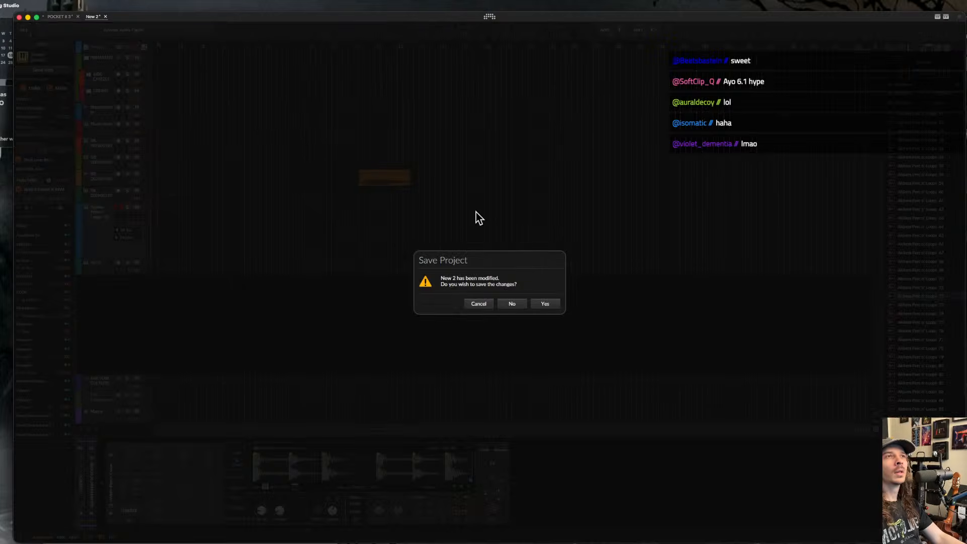
left_click(512, 304)
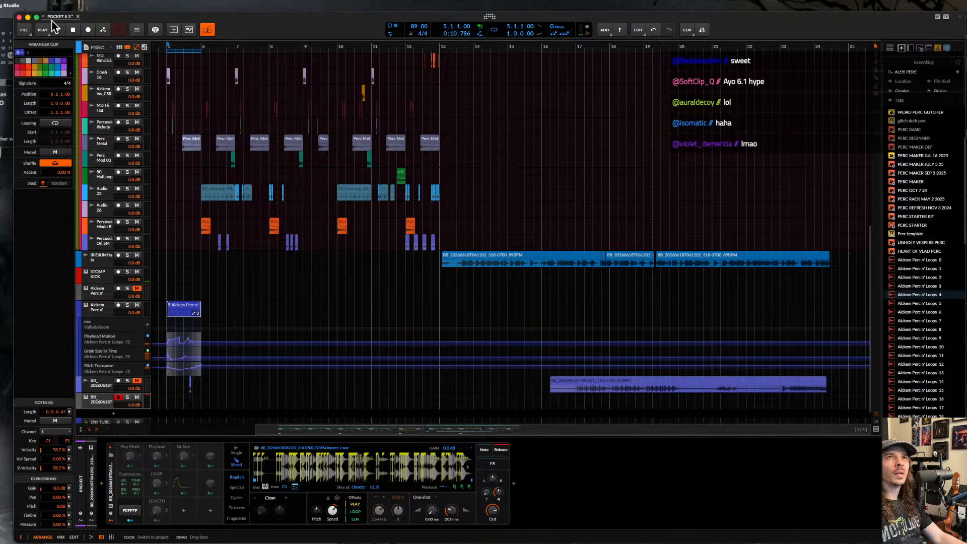
left_click(24, 30)
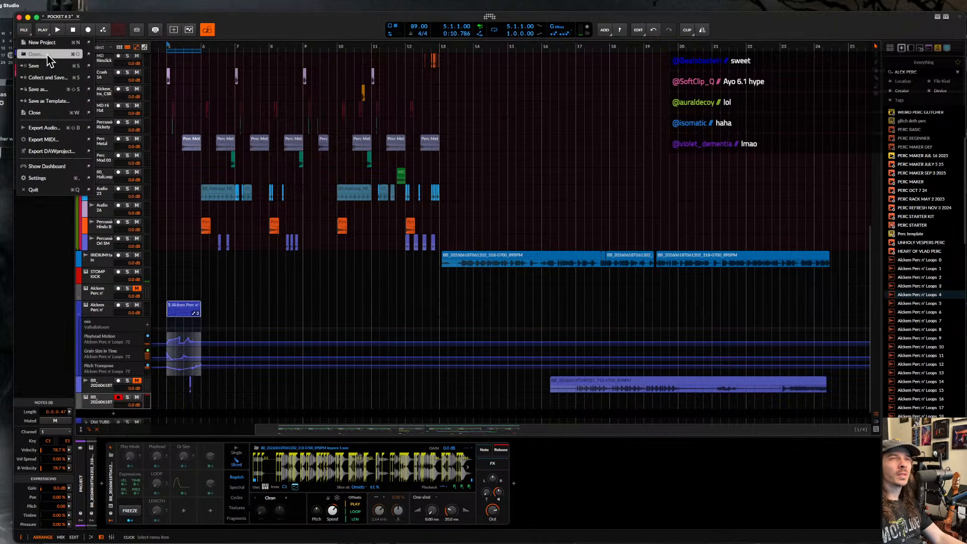
key("super+o")
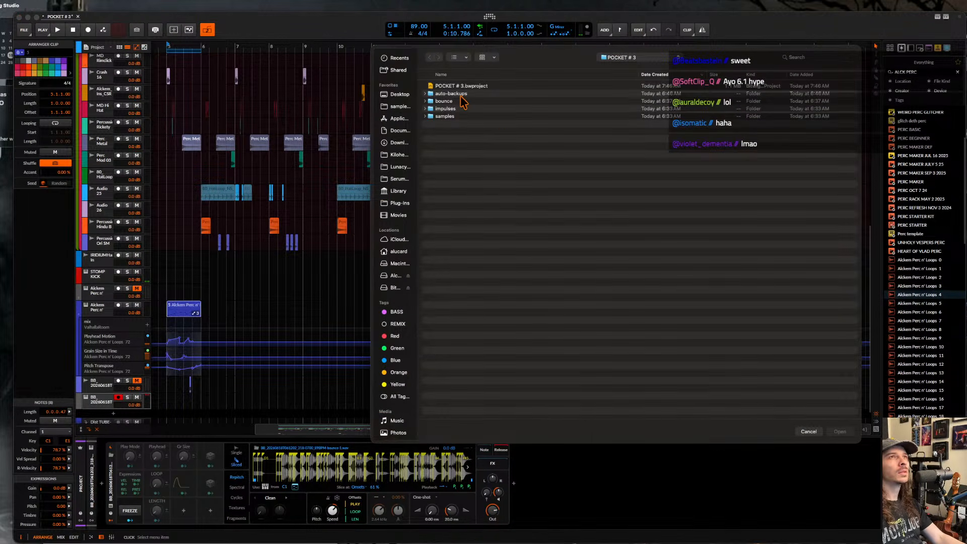
left_click(810, 431)
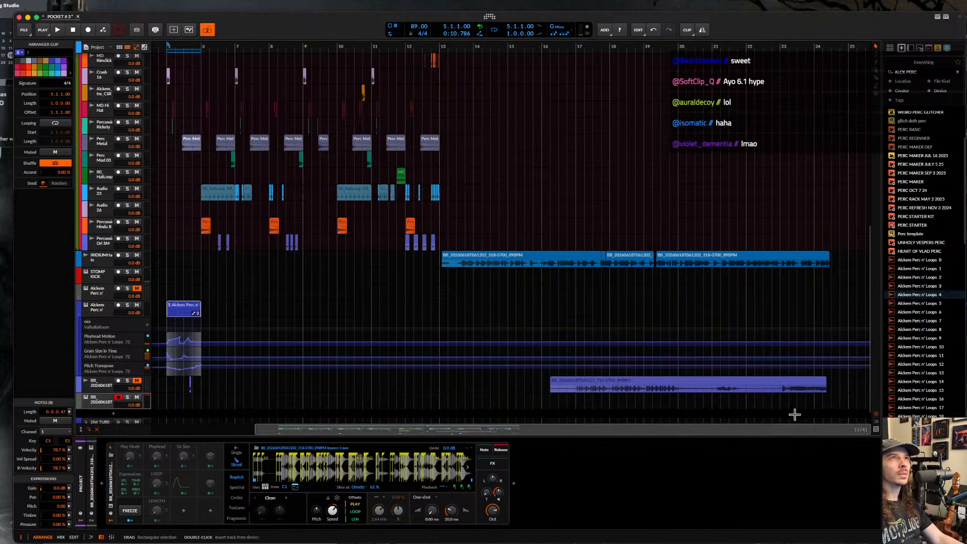
- Open the KAGE COLLAB 2? project from the My Projects list on the dashboard
left_click(489, 19)
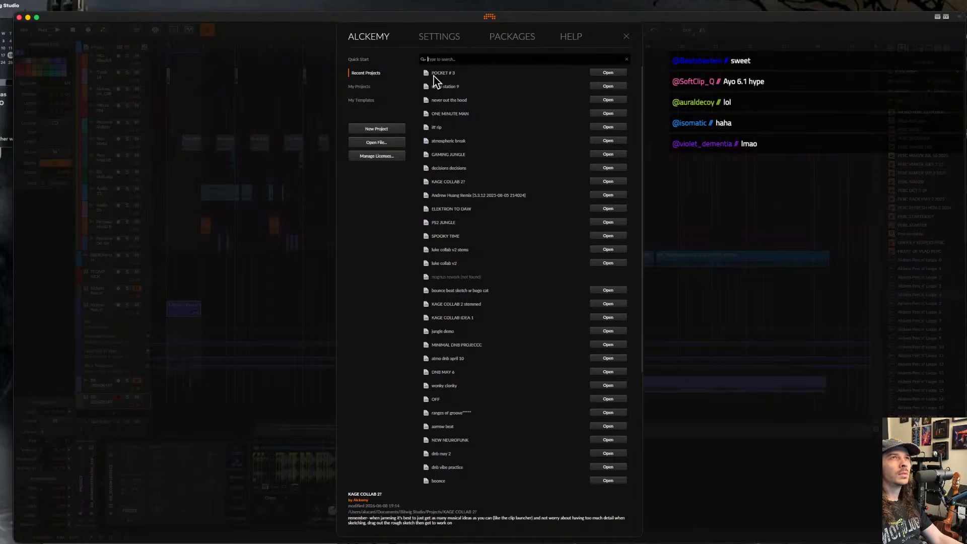
left_click(367, 86)
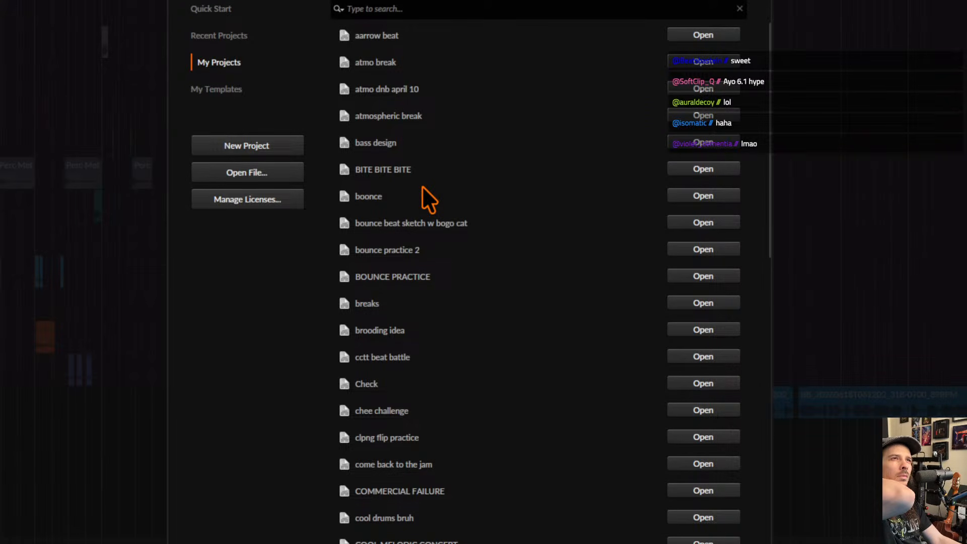
scroll(506, 237, "down", 3)
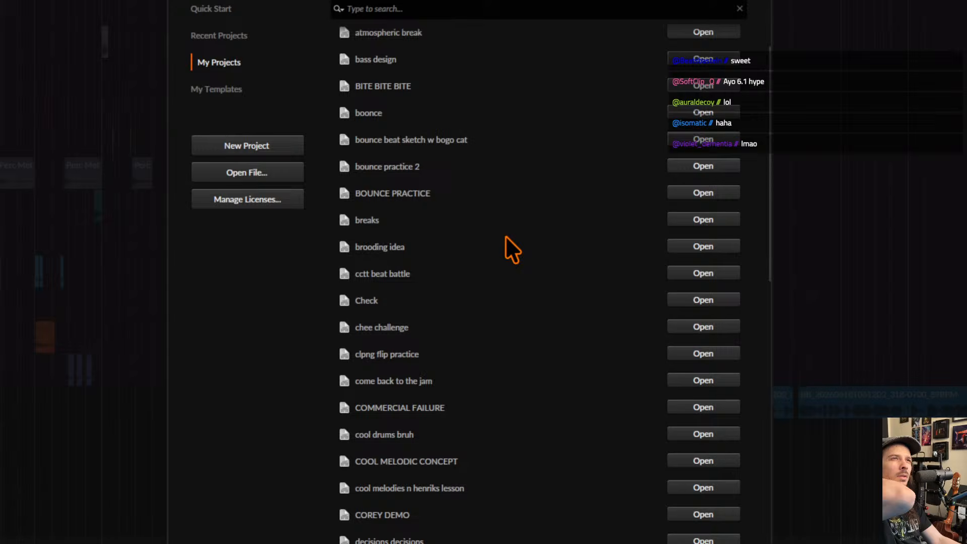
scroll(506, 236, "down", 2)
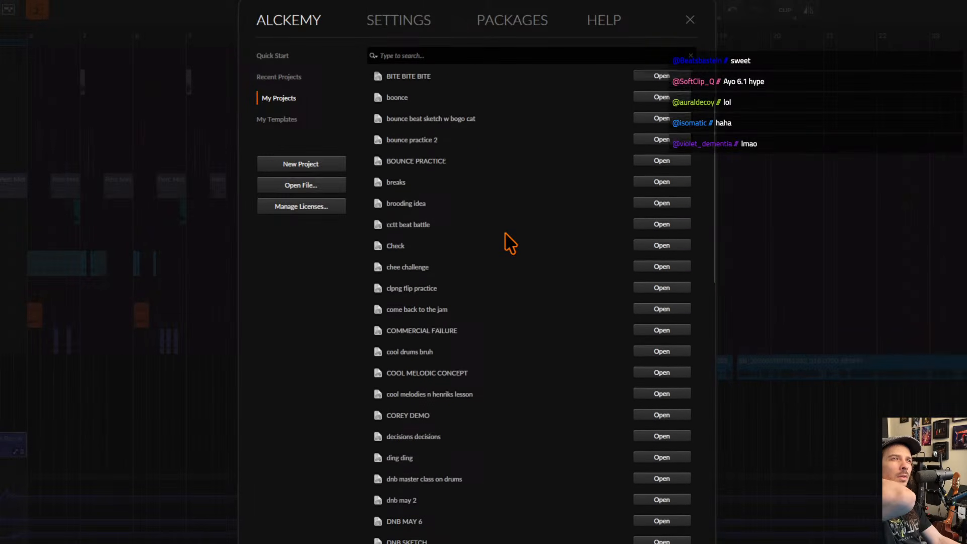
scroll(506, 235, "down", 8)
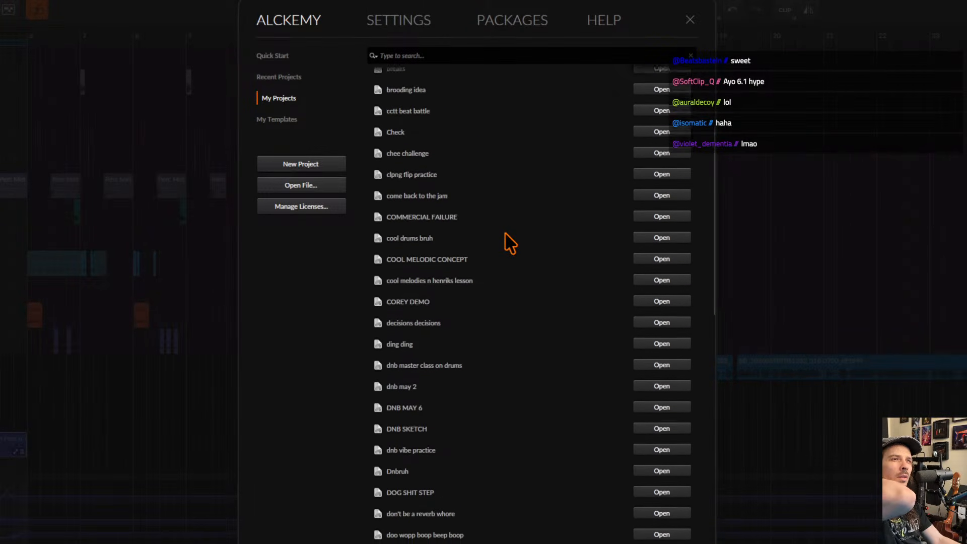
scroll(510, 244, "down", 20)
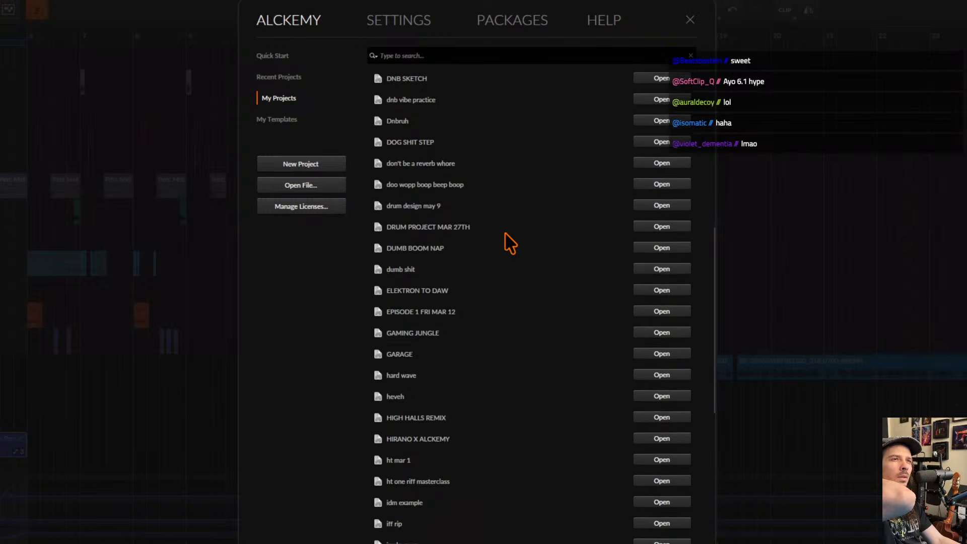
scroll(510, 243, "down", 3)
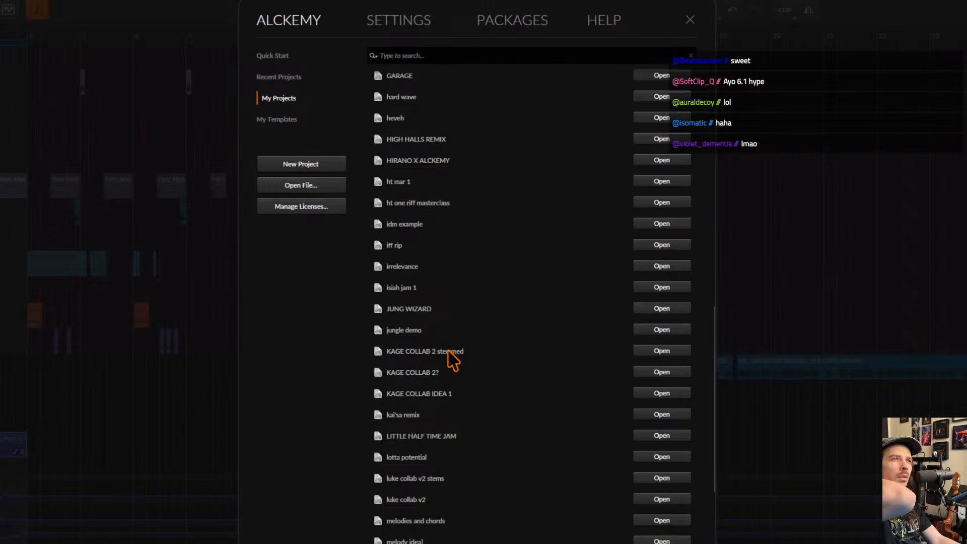
left_click(643, 372)
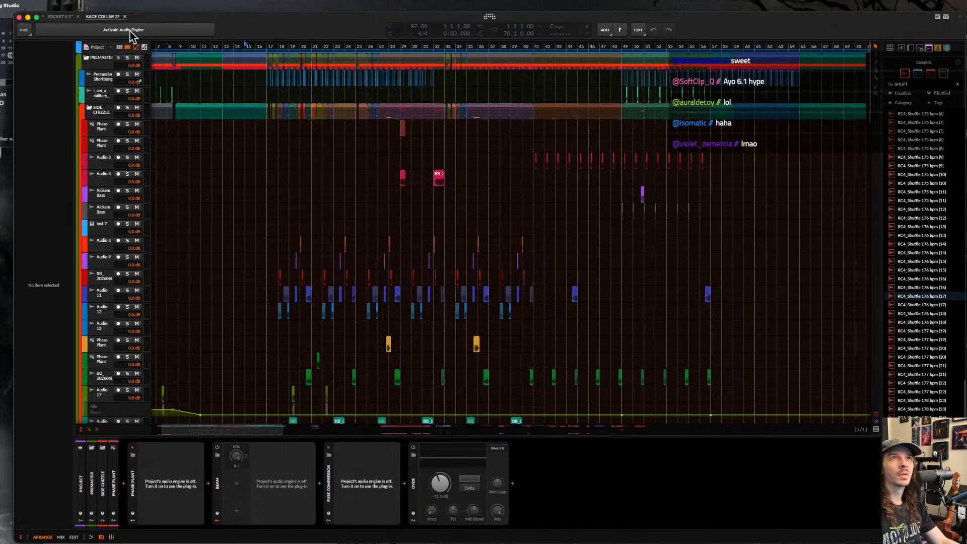
- Activate the audio engine for the KAGE COLLAB 2? project and place the play start at bar 17
left_click(130, 30)
left_click(270, 191)
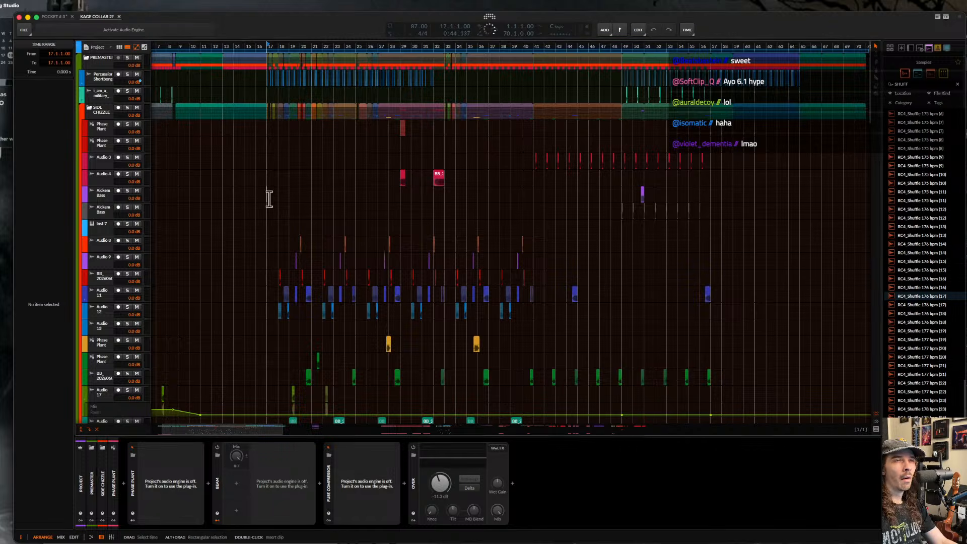
scroll(268, 198, "down", 5)
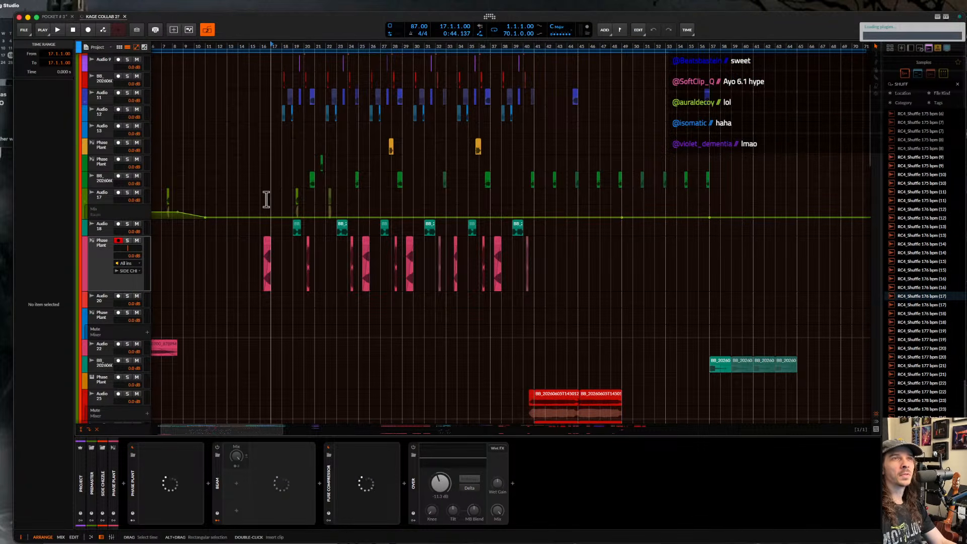
scroll(266, 199, "up", 7)
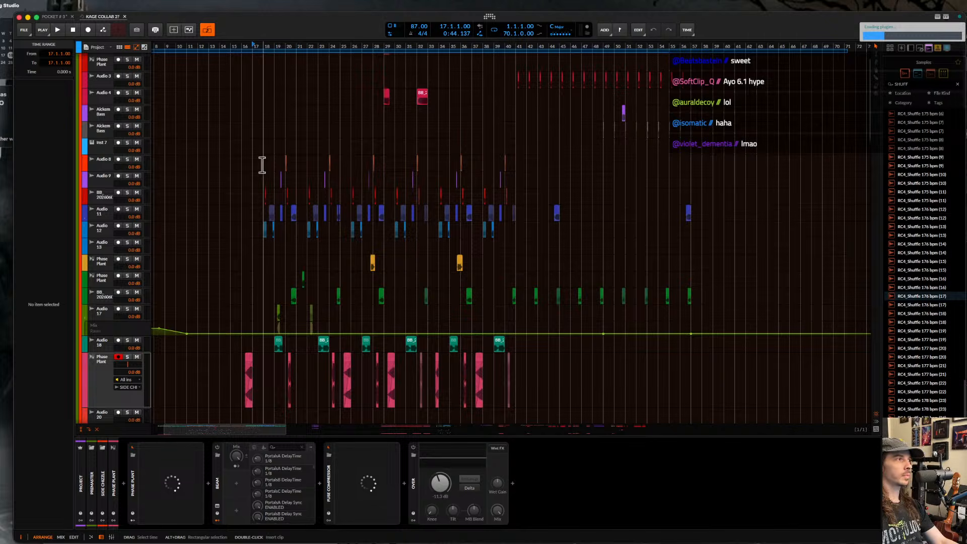
left_click(262, 165)
scroll(262, 162, "up", 2)
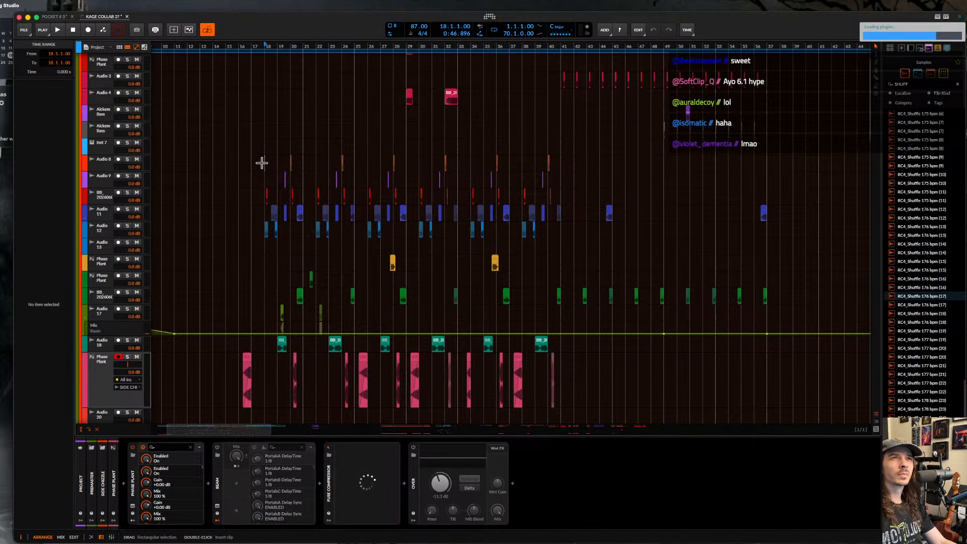
scroll(262, 162, "down", 2)
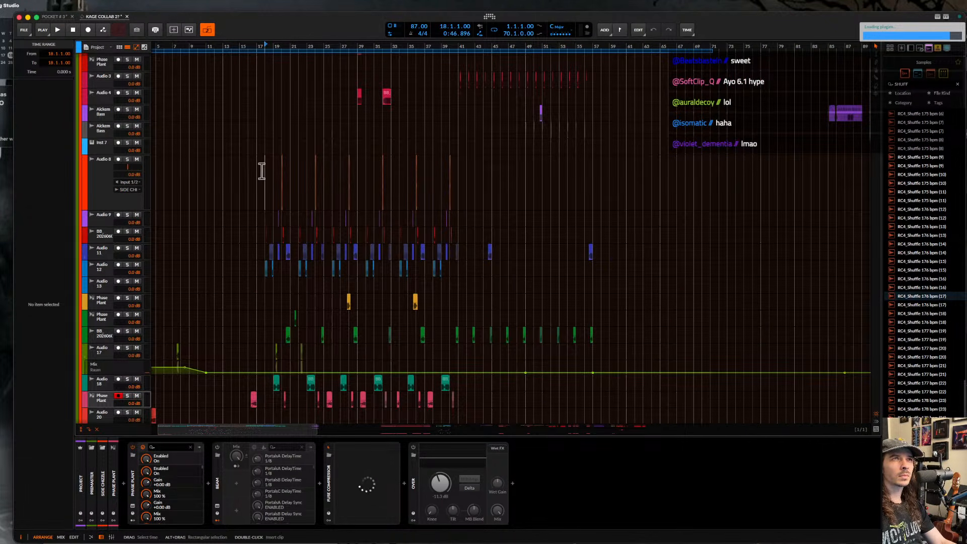
scroll(262, 171, "up", 2)
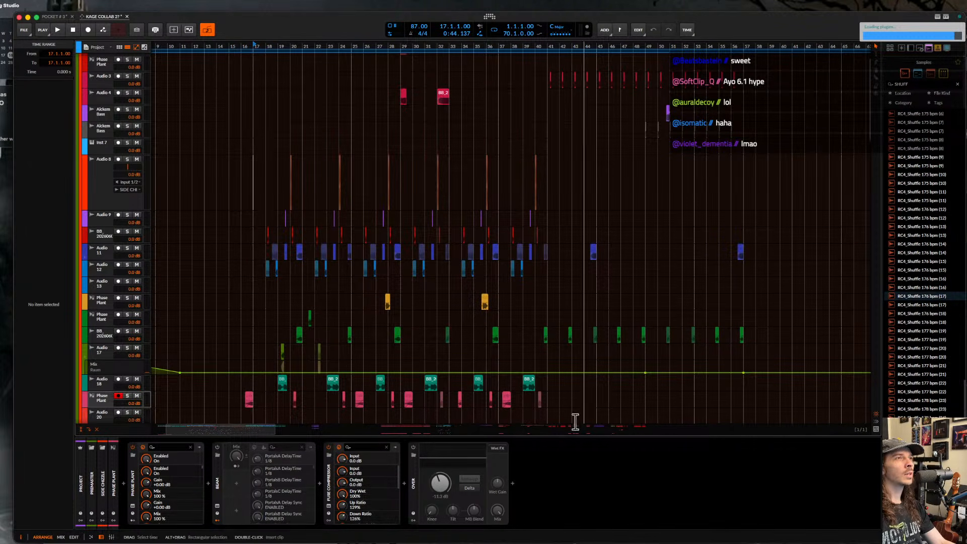
- Select the Audio 17 track to show its device chain and look over the surrounding clips in the arrangement
left_click(106, 352)
scroll(284, 280, "down", 1)
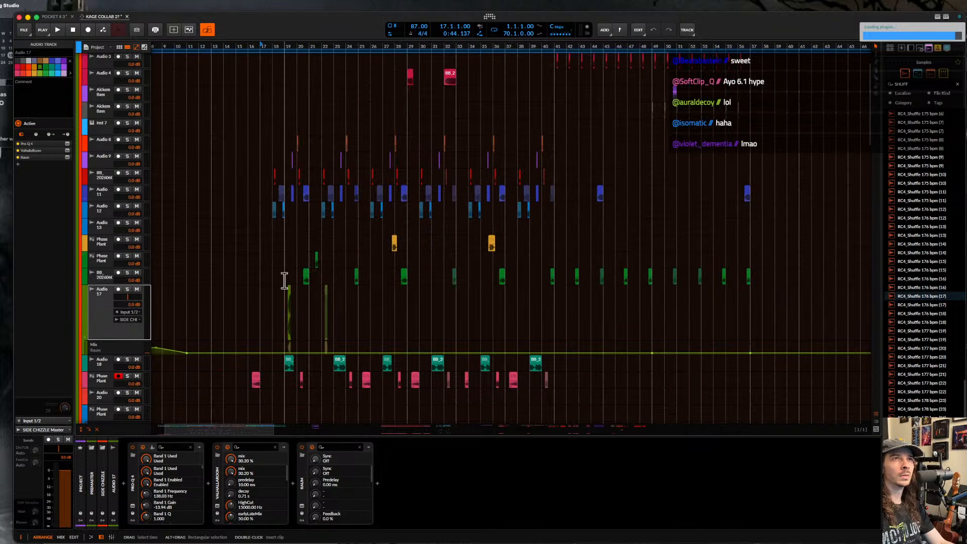
scroll(285, 280, "down", 3)
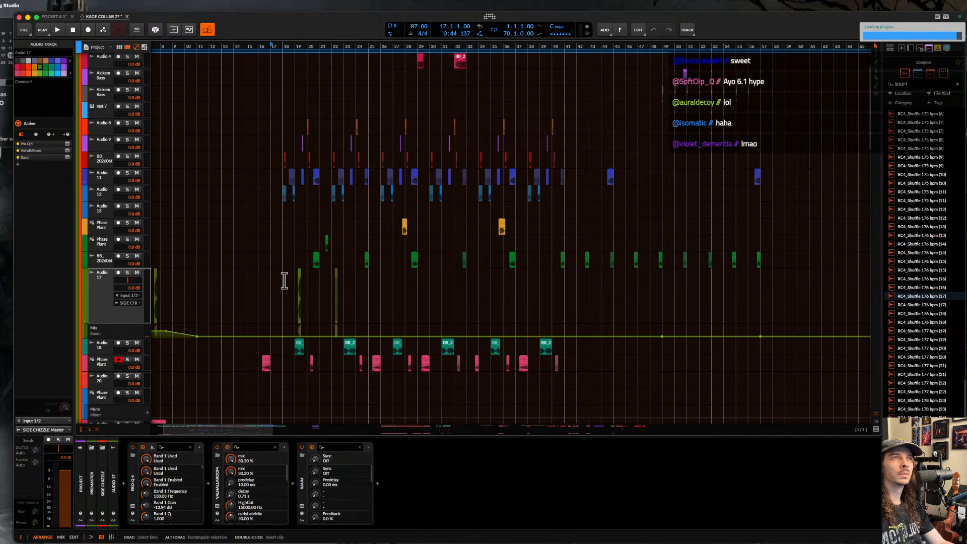
scroll(285, 281, "up", 3)
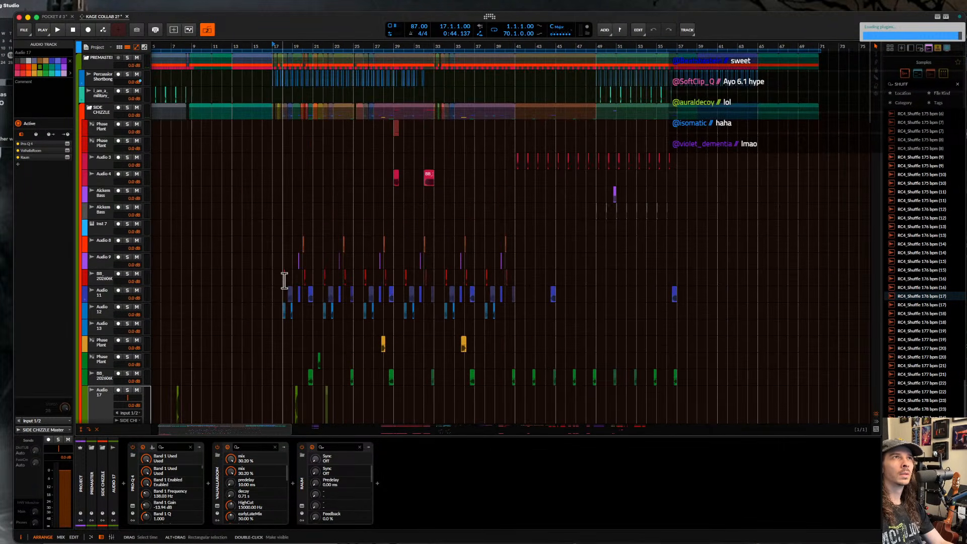
scroll(284, 281, "right", 1)
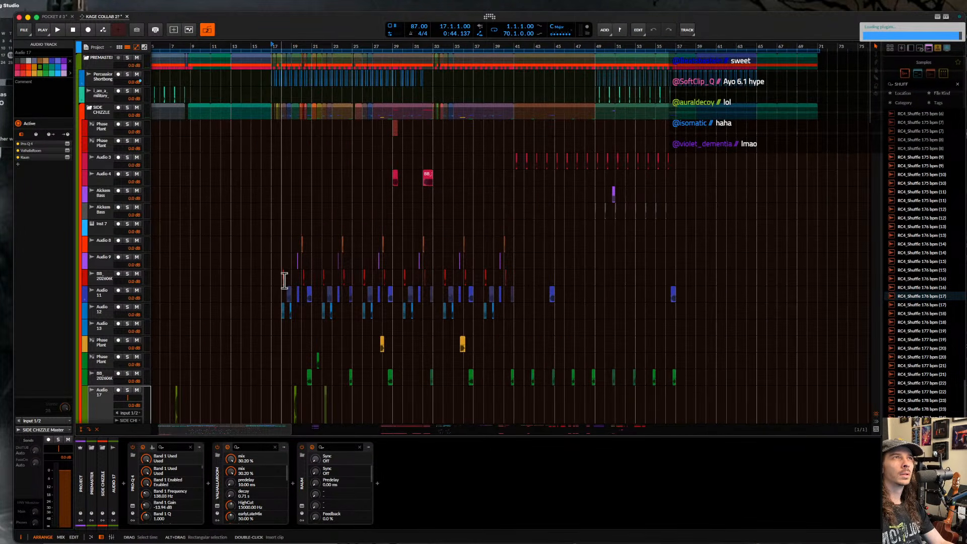
- Listen to the arrangement from bar 33, and restart playback from bar 41
left_click(511, 133)
scroll(512, 133, "up", 3)
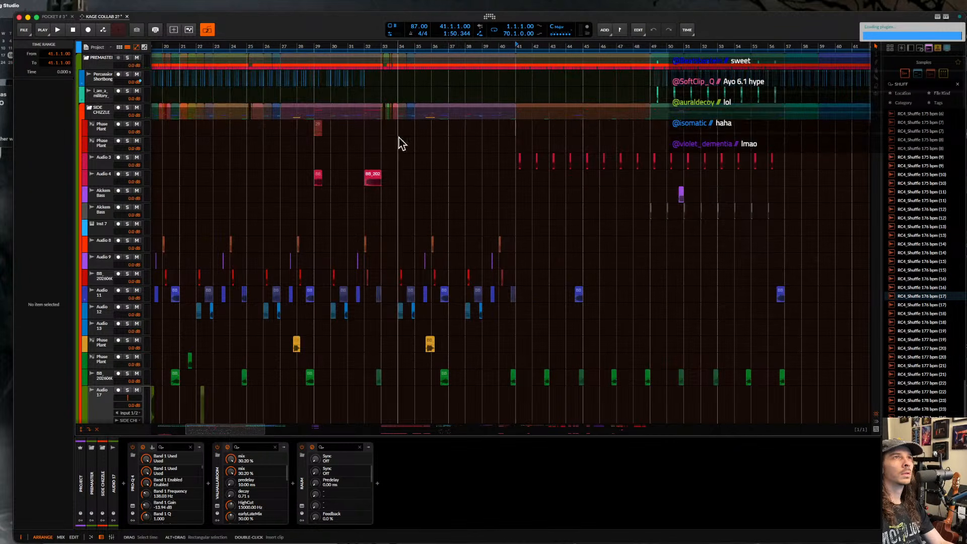
left_click(382, 137)
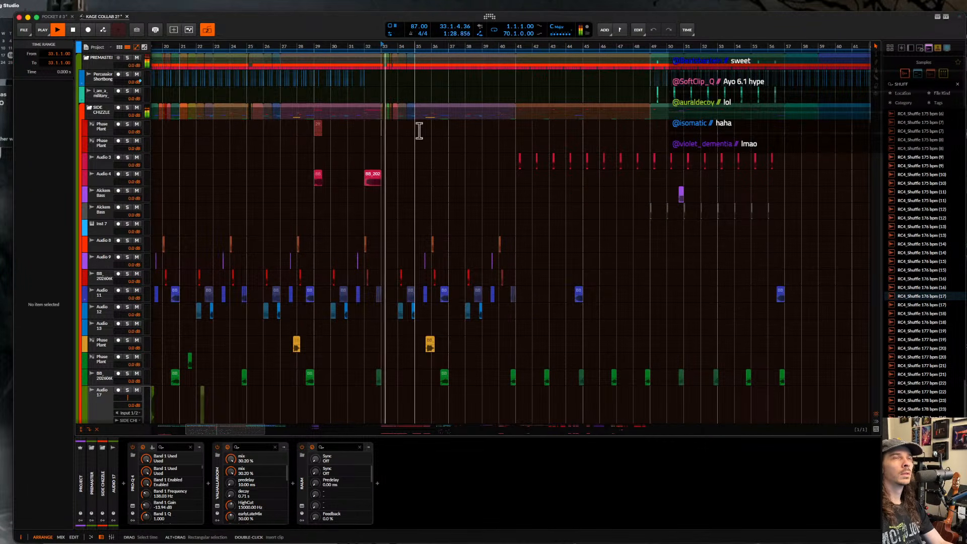
scroll(417, 129, "up", 2)
left_click(537, 132)
scroll(537, 133, "down", 4)
key("space")
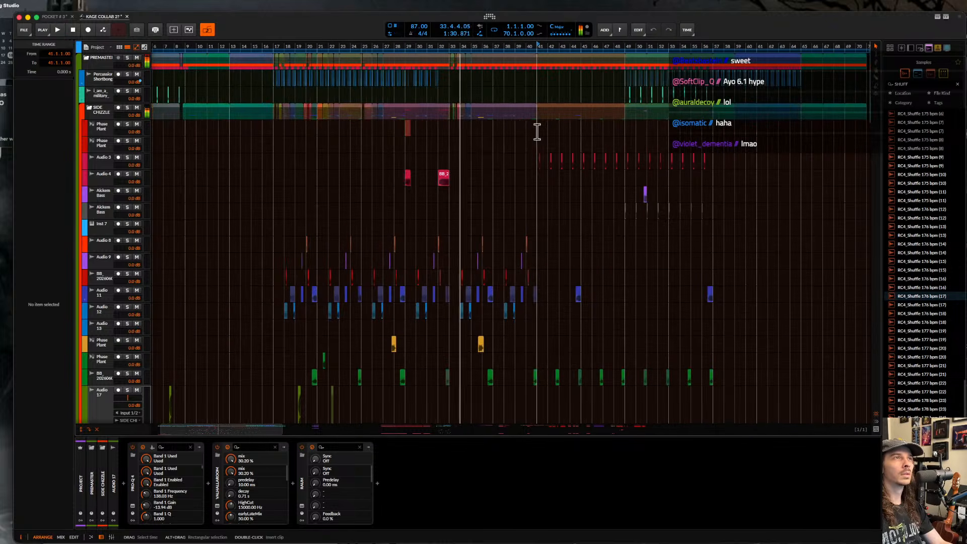
- Select the eight bars from bar 41 to bar 49 on the upper Phase Plant tracks and make them the loop region
scroll(537, 133, "up", 3)
left_click_drag(537, 132, 684, 137)
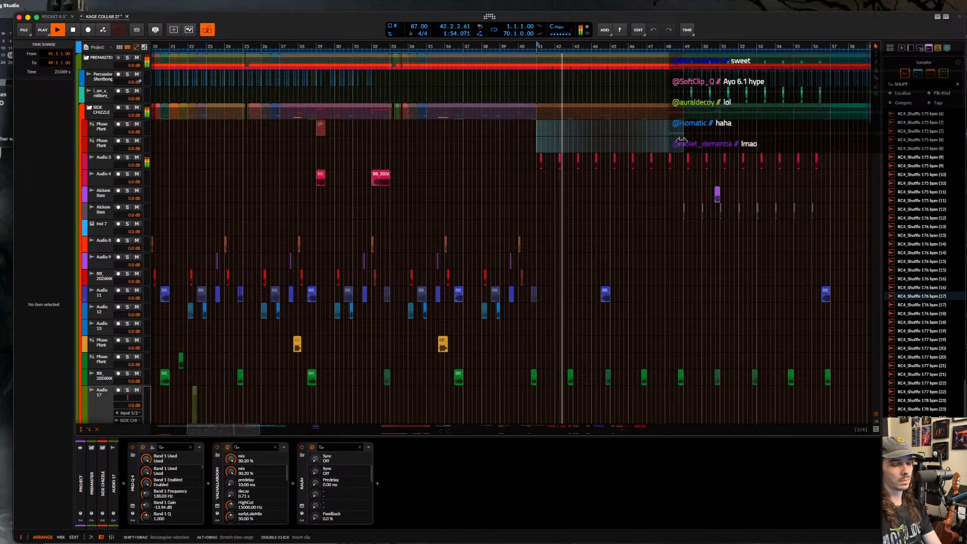
key("super+l")
scroll(554, 164, "down", 1)
scroll(554, 164, "up", 2)
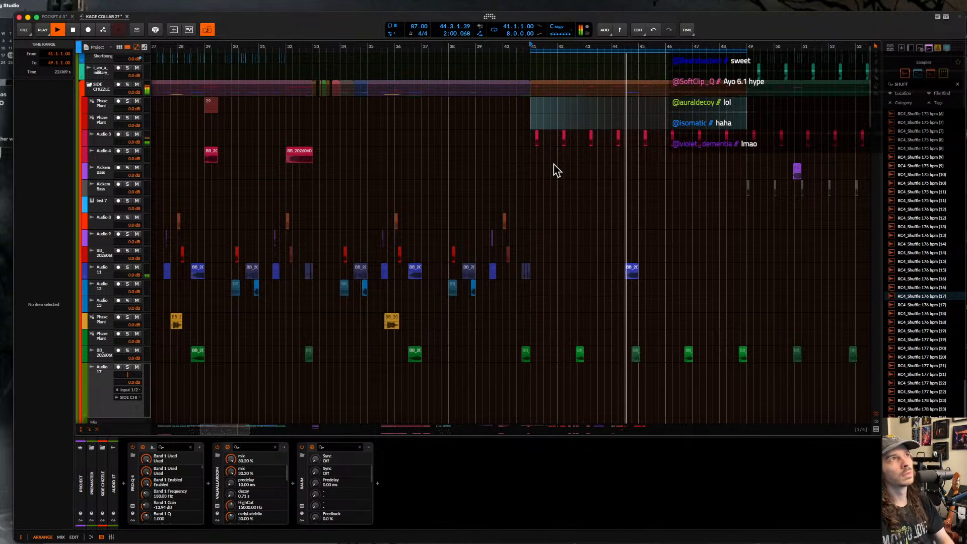
- Extend the loop region to 16 bars from bar 41 and place the play start at bar 41
scroll(761, 89, "down", 3)
scroll(761, 87, "right", 3)
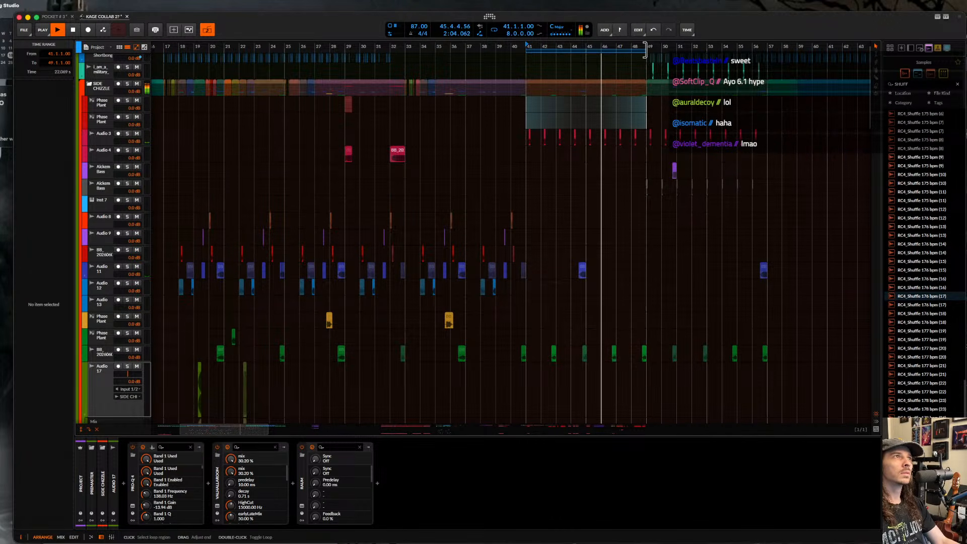
left_click_drag(649, 49, 753, 61)
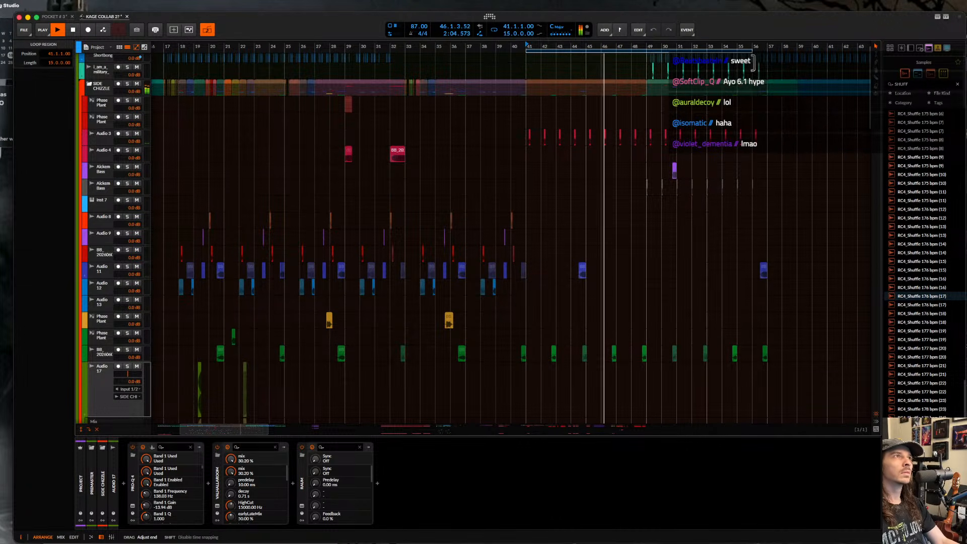
left_click(525, 109)
- Examine the tracks and clips between bars 41 and 57 while the looped section plays
scroll(525, 109, "up", 1)
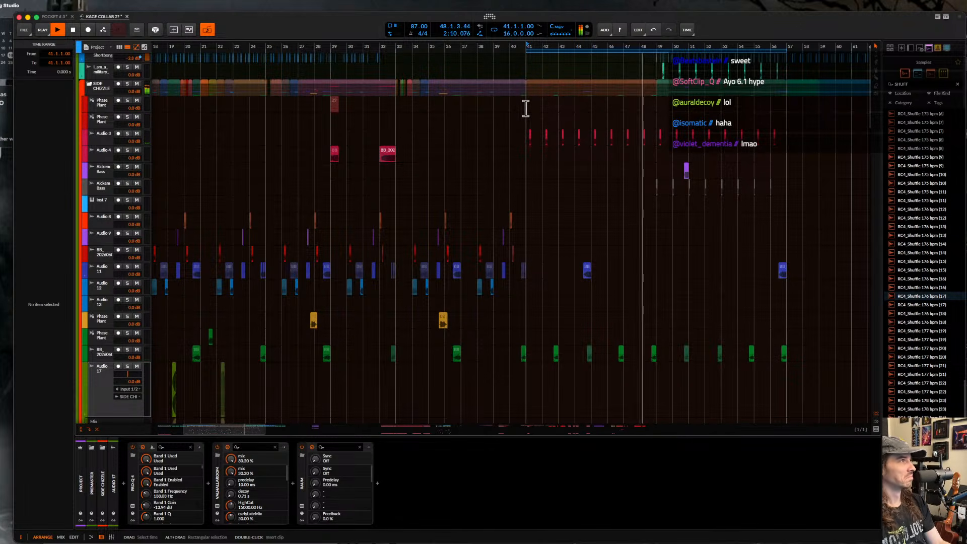
scroll(525, 109, "up", 1)
scroll(629, 100, "up", 3)
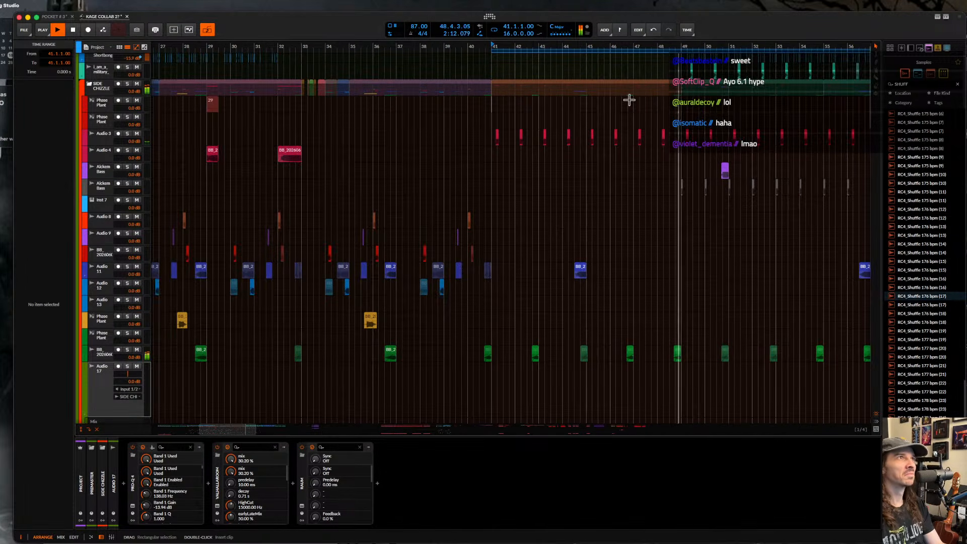
scroll(629, 99, "down", 5)
scroll(627, 119, "up", 2)
scroll(614, 130, "down", 2)
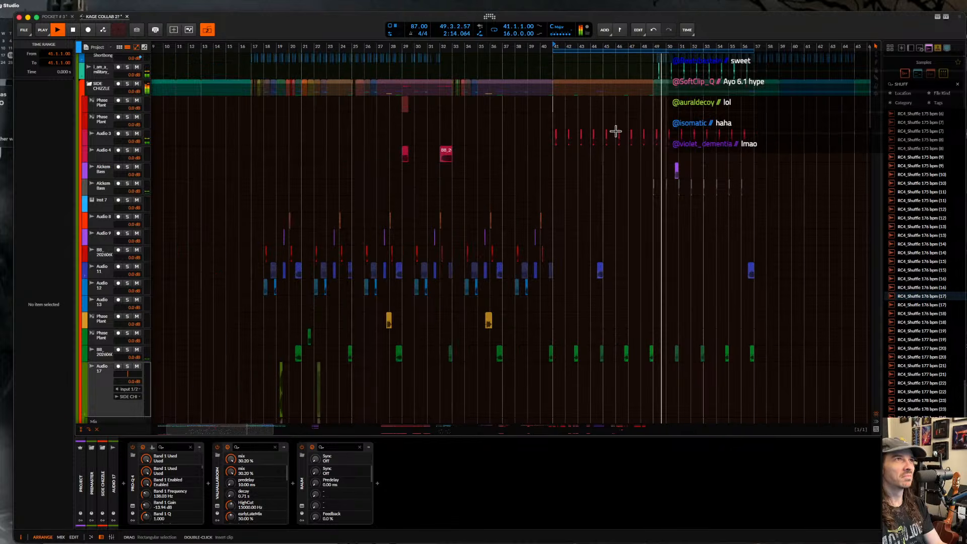
scroll(550, 158, "right", 3)
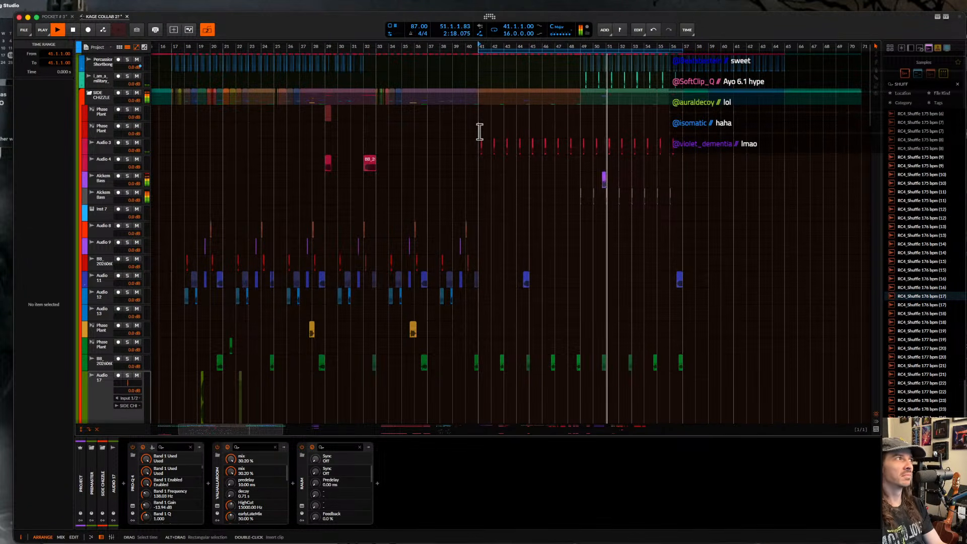
scroll(480, 131, "down", 3)
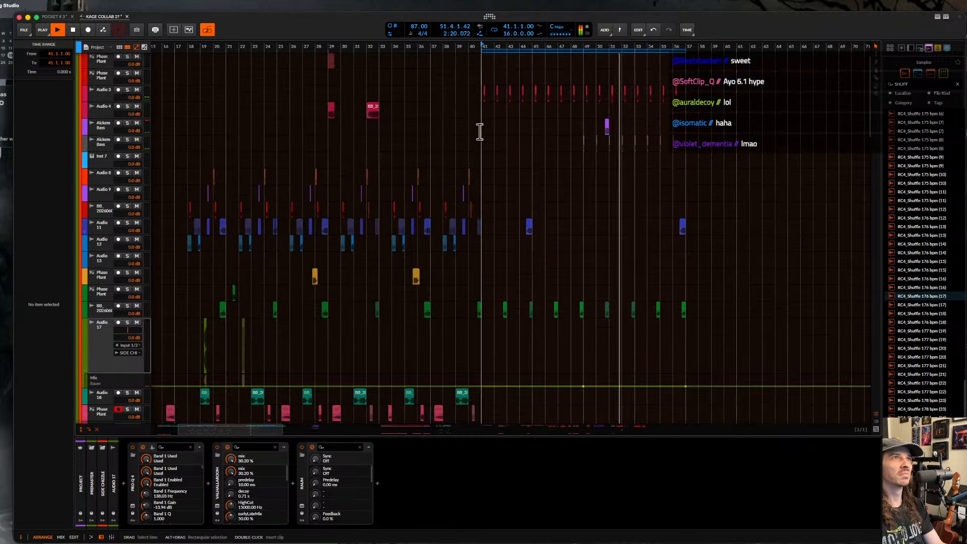
scroll(480, 128, "up", 2)
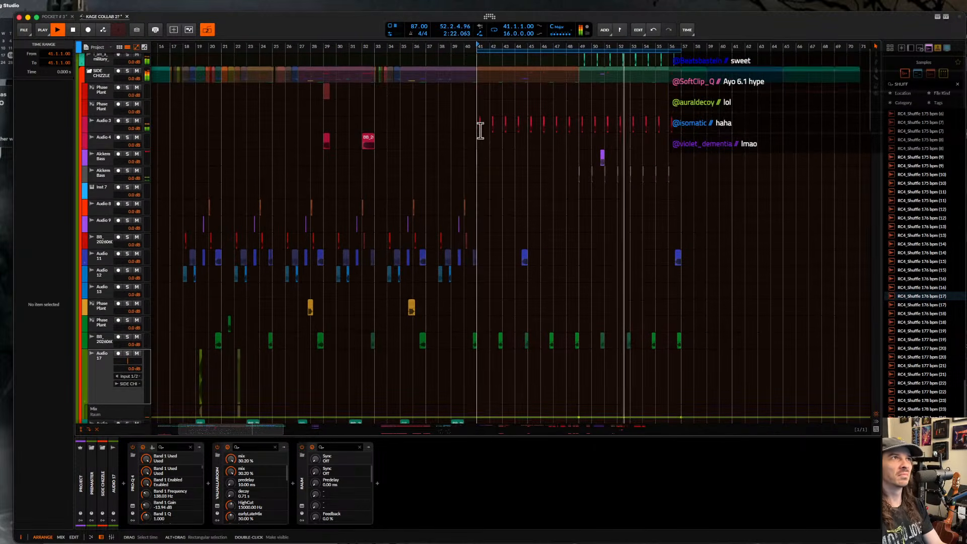
scroll(481, 132, "down", 1)
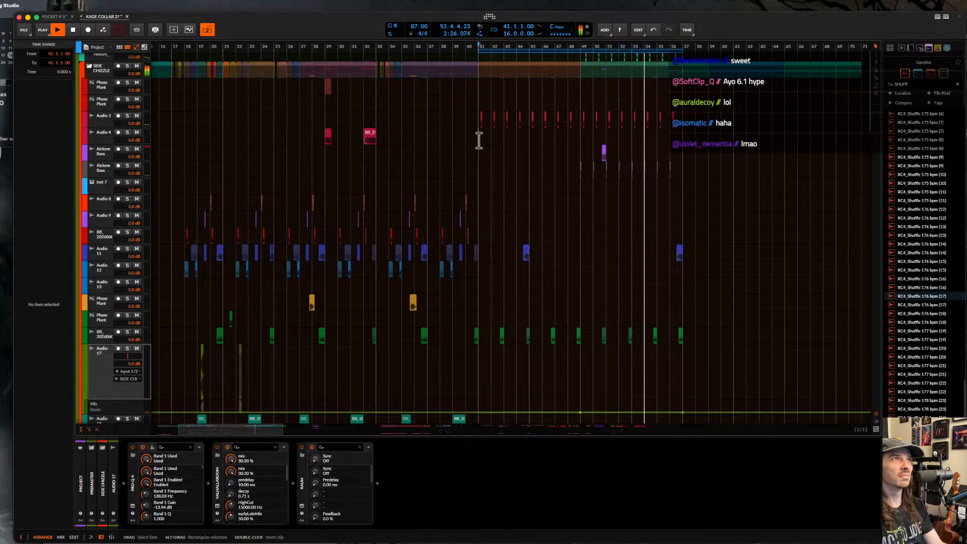
- Select bars 41 to 49 on the Audio 4 track, make them the loop region, and restart playback from bar 41
scroll(480, 140, "down", 5)
key("space")
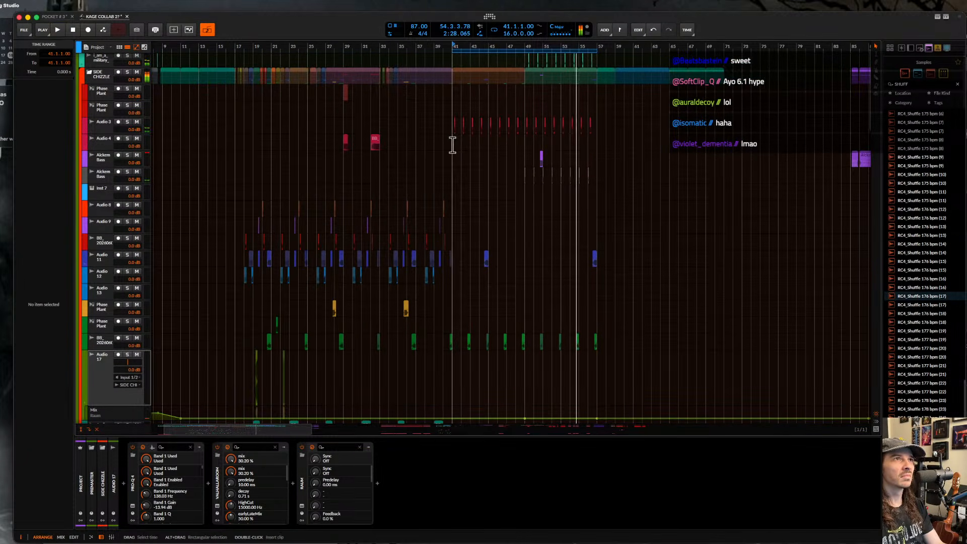
left_click(523, 147)
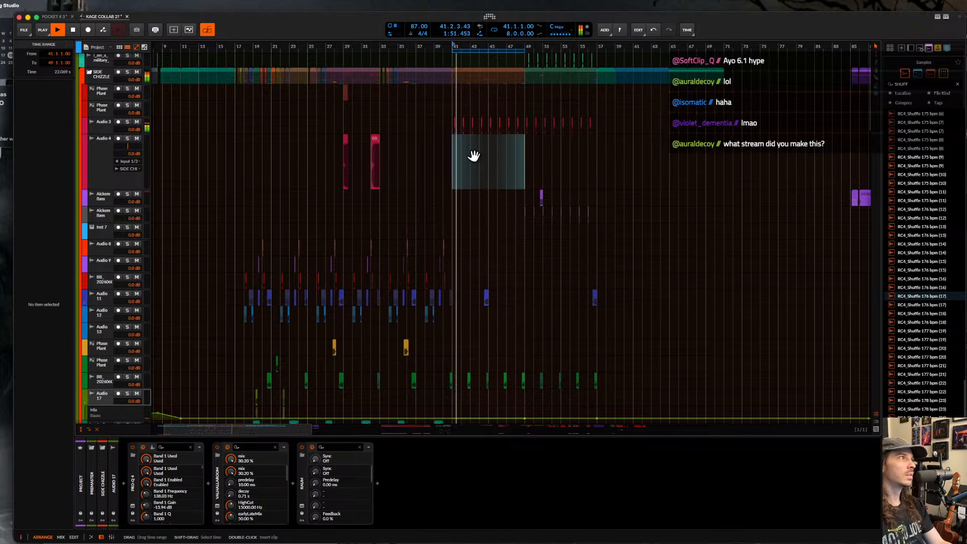
- Mute the Audio 25 and Audio 26 tracks holding the red clips at bar 41
scroll(474, 156, "down", 5)
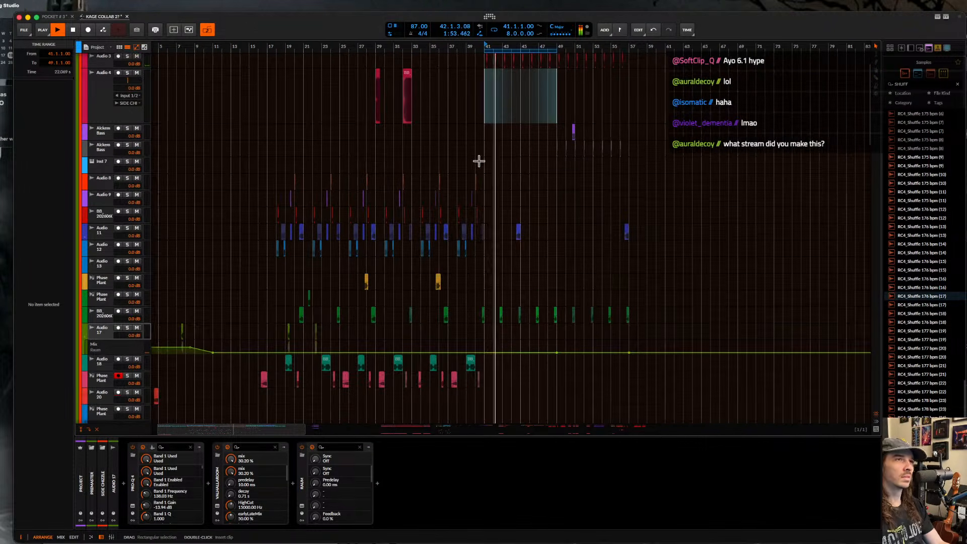
scroll(479, 160, "down", 8)
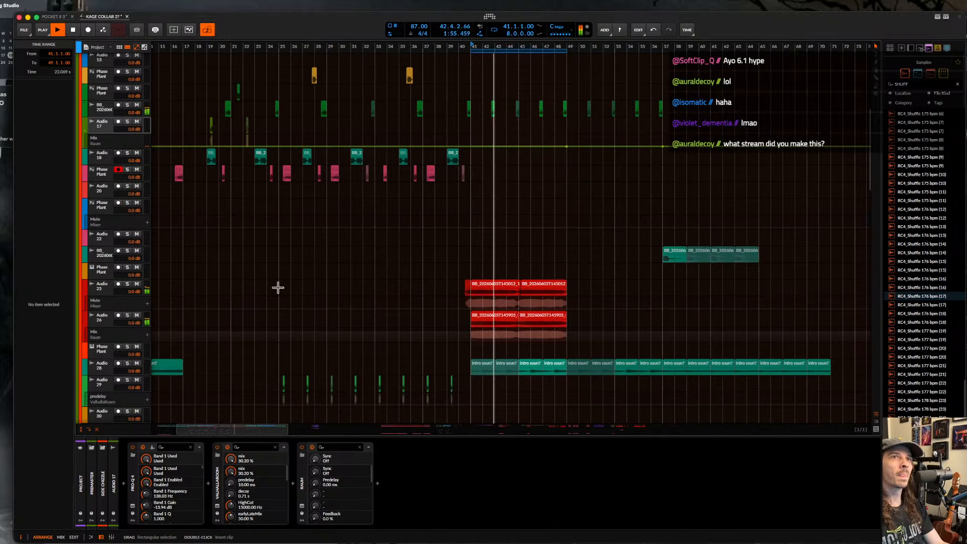
left_click(136, 284)
left_click(136, 315)
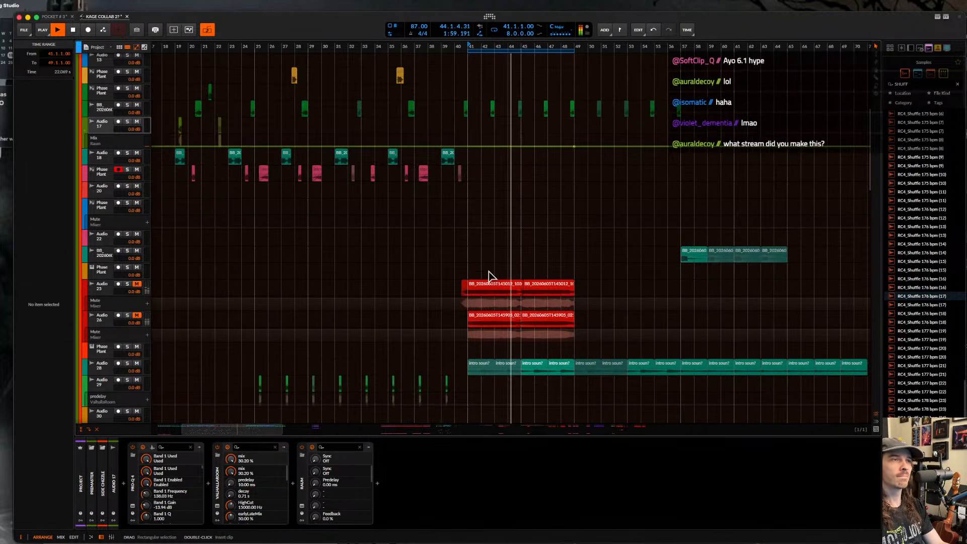
- Place the play start at bar 41 on the empty Audio 30 track and stop playback
scroll(488, 270, "down", 6)
scroll(488, 271, "up", 3)
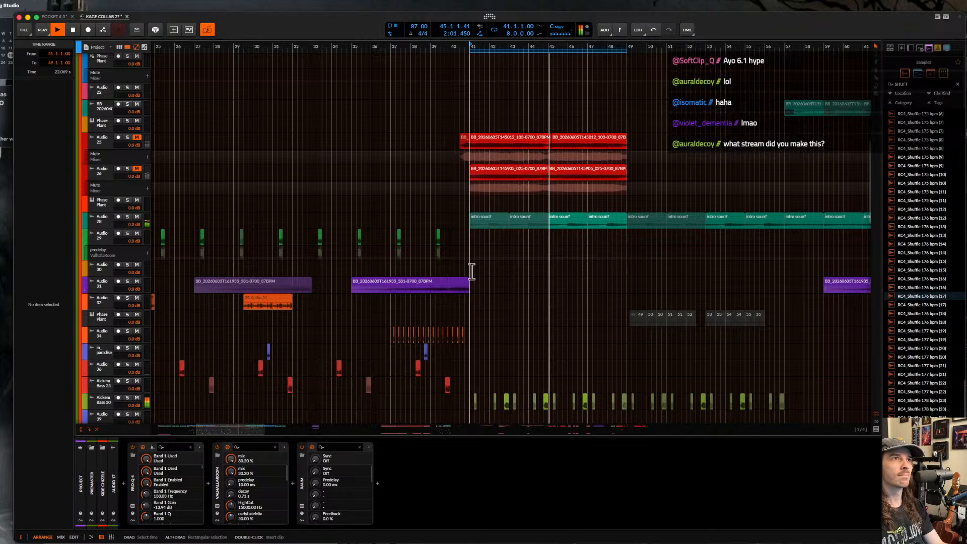
left_click(470, 271)
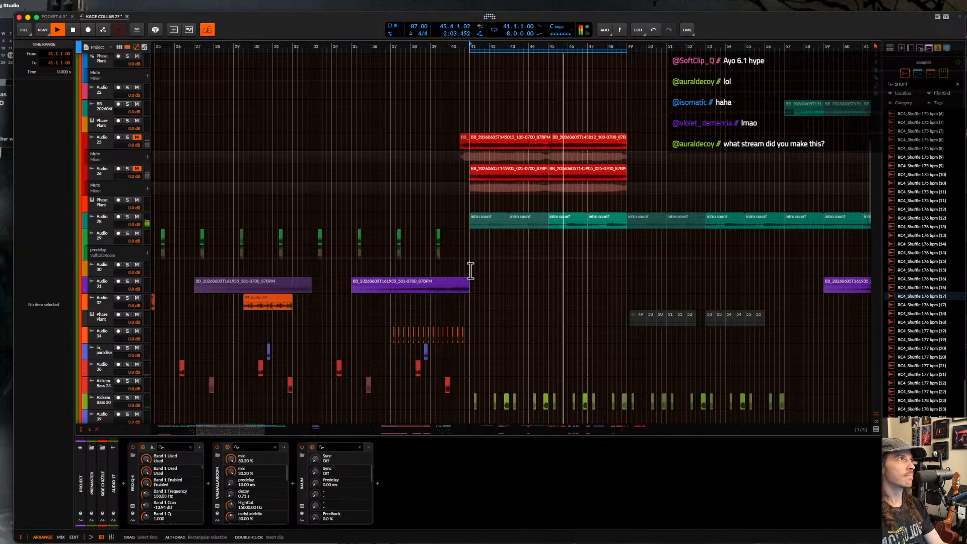
key("space")
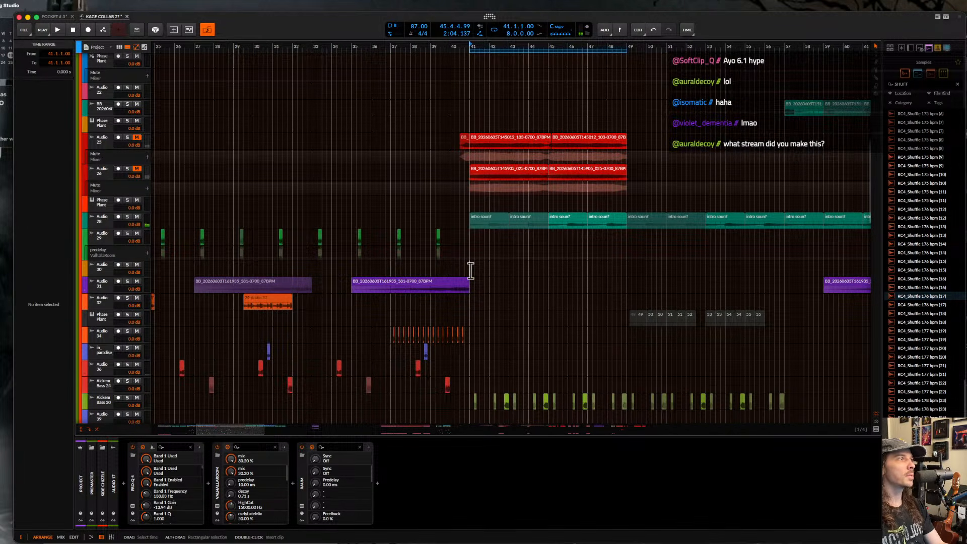
- Mute the Phase Plant track directly below Audio 41
scroll(470, 271, "down", 3)
scroll(471, 270, "left", 1)
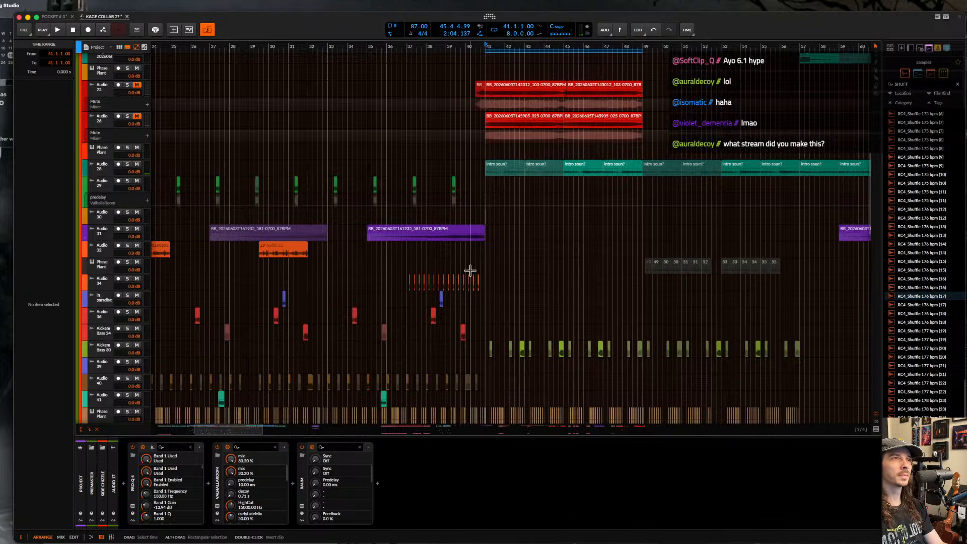
scroll(471, 270, "down", 5)
scroll(472, 274, "left", 1)
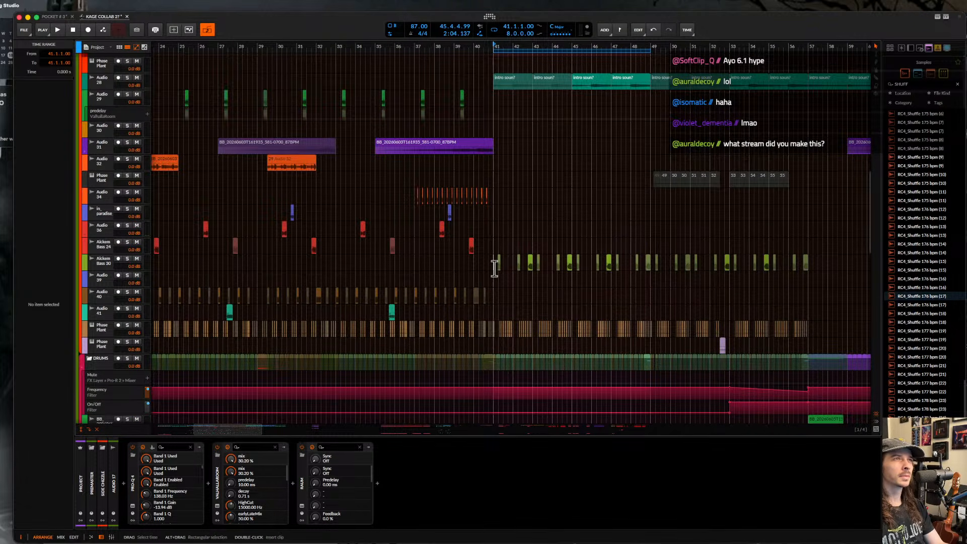
scroll(495, 268, "up", 5)
scroll(495, 269, "down", 1)
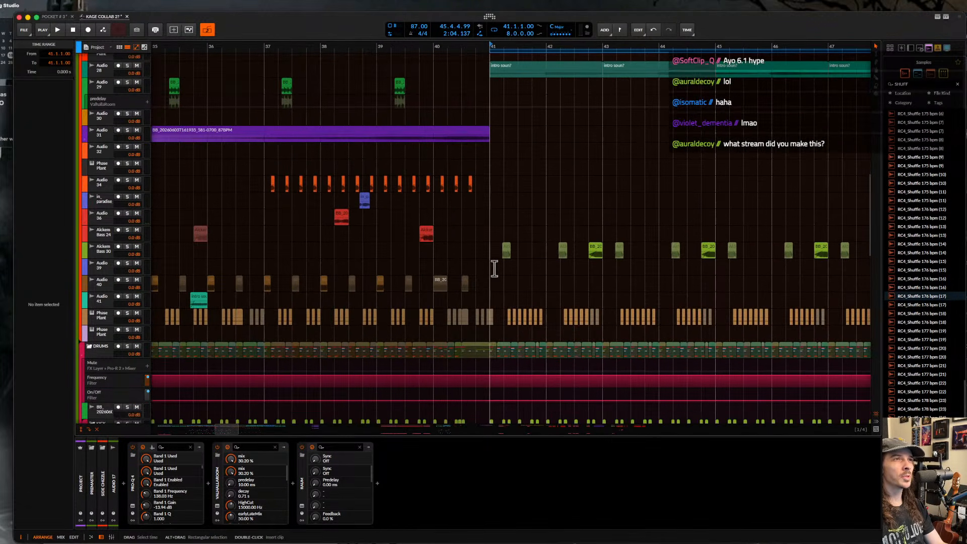
scroll(494, 269, "down", 1)
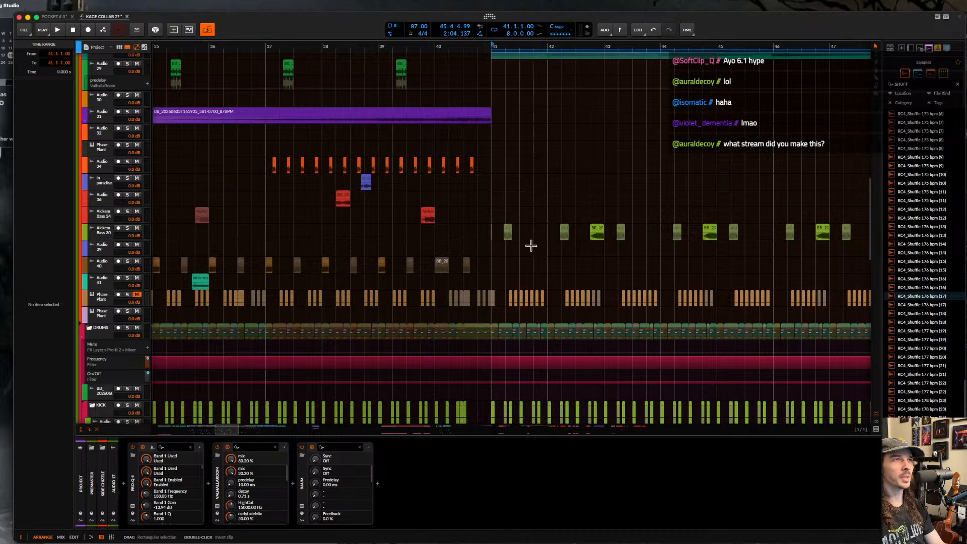
- Listen to the arrangement from about bar 39.5 and return the play start to bar 41
left_click(406, 228)
key("space")
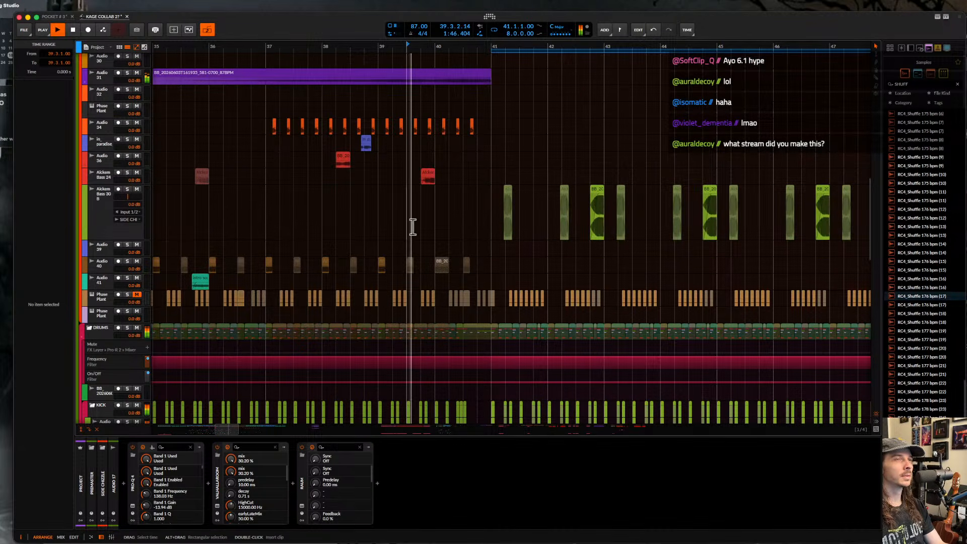
left_click(491, 177)
scroll(492, 178, "down", 1)
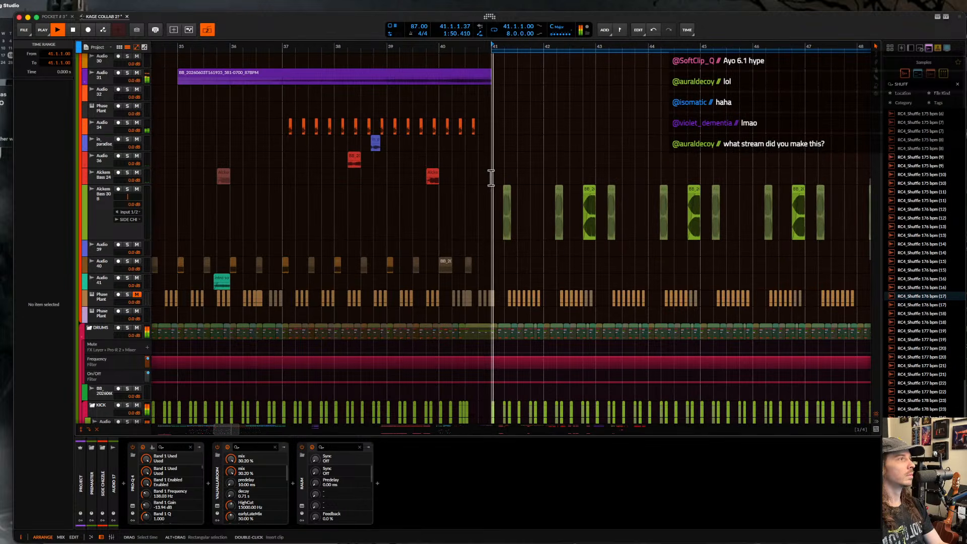
- Mute the Audio 3 and Audio 11 tracks in the SIDE CHIZZLE group while the section plays
scroll(491, 177, "up", 4)
scroll(491, 177, "up", 6)
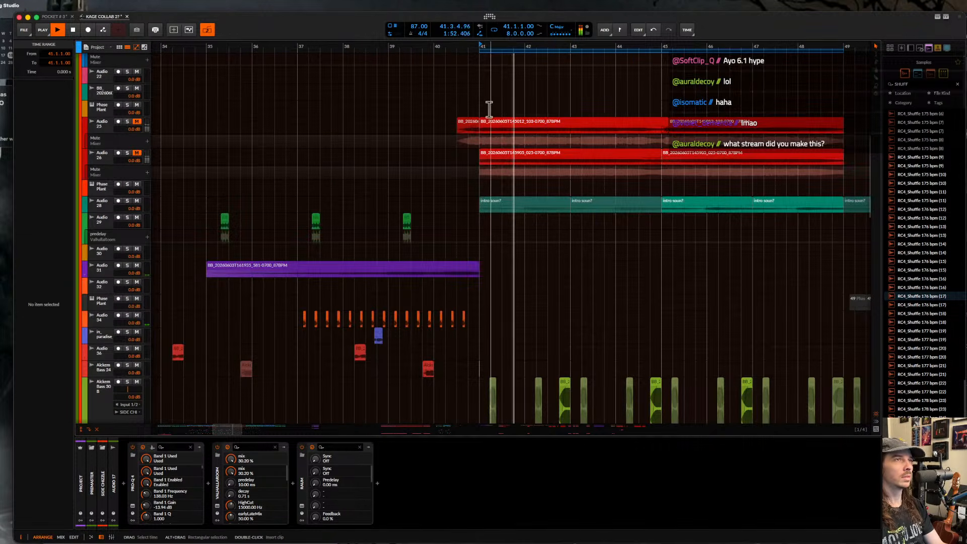
scroll(489, 103, "up", 8)
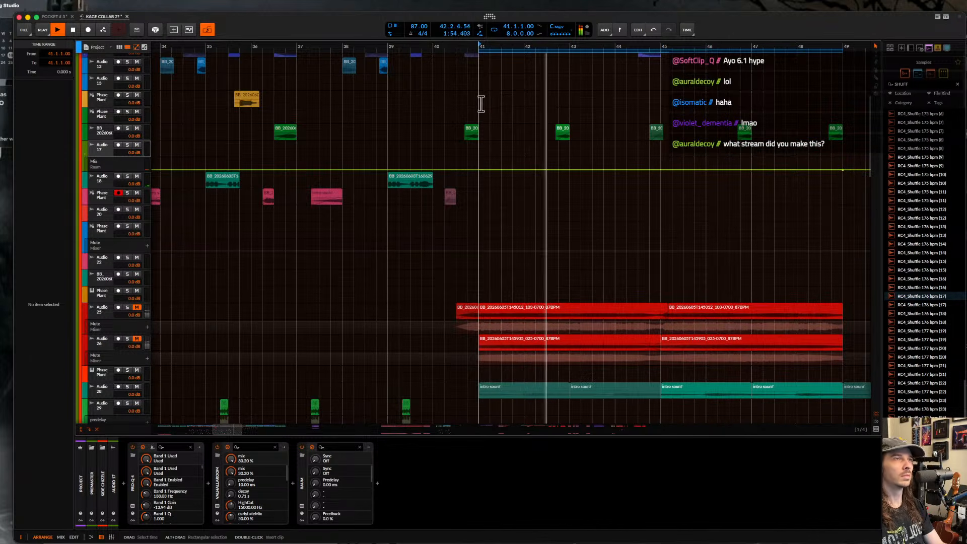
scroll(482, 111, "up", 1)
scroll(483, 110, "up", 13)
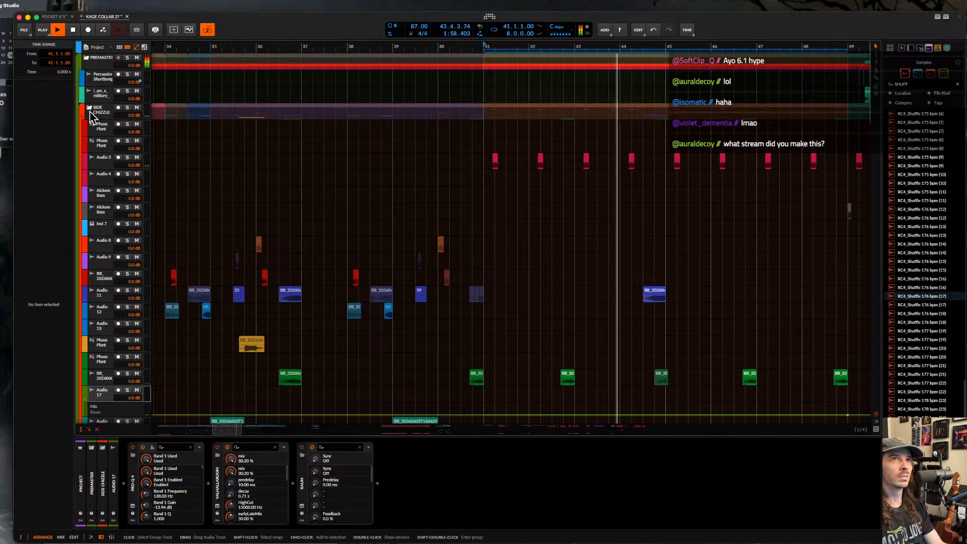
left_click(137, 158)
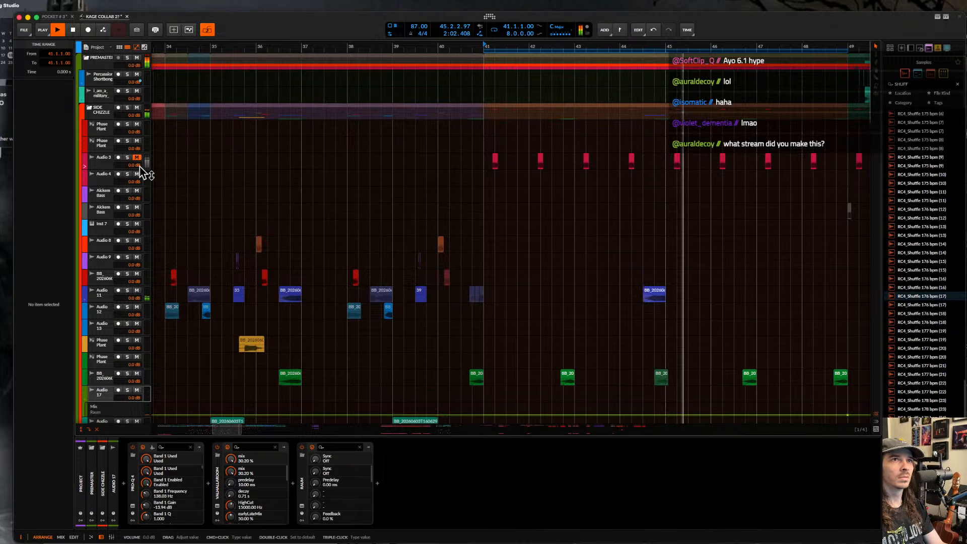
left_click(137, 291)
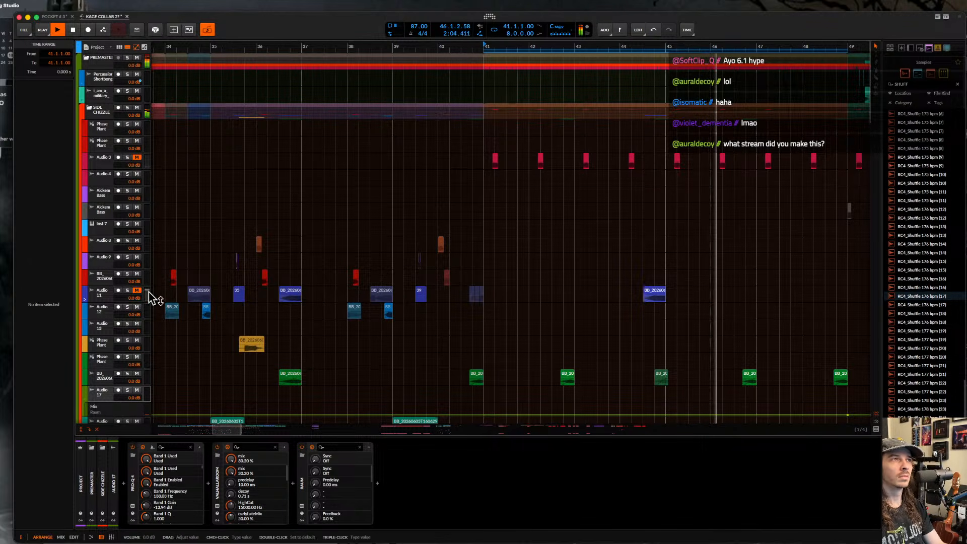
- Extend the loop region to 16 bars from bar 41
scroll(438, 266, "down", 8)
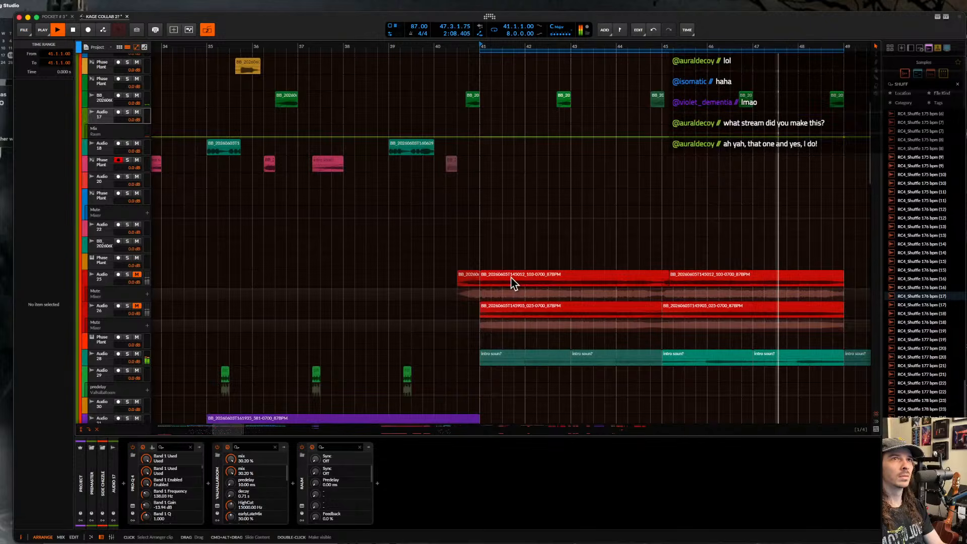
scroll(472, 277, "down", 1)
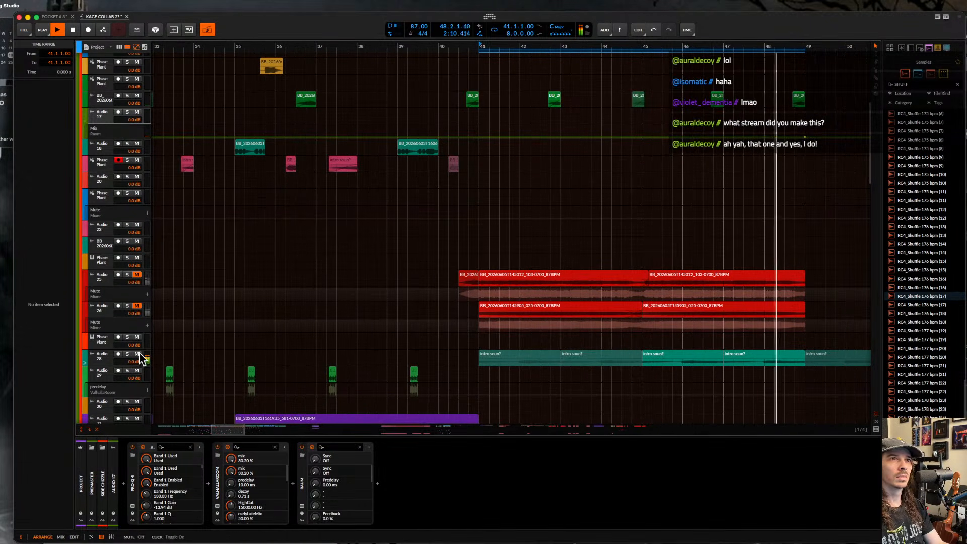
scroll(352, 274, "up", 5)
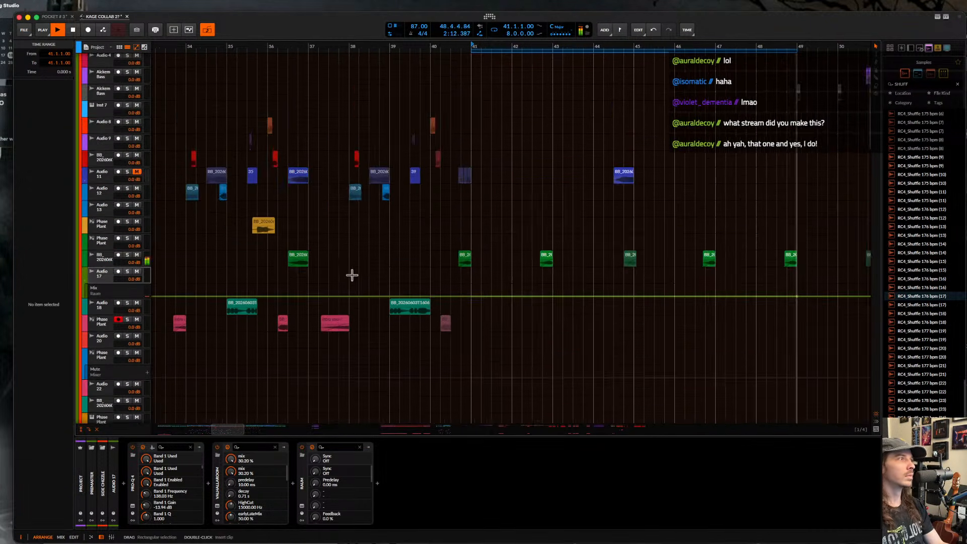
scroll(432, 249, "up", 1)
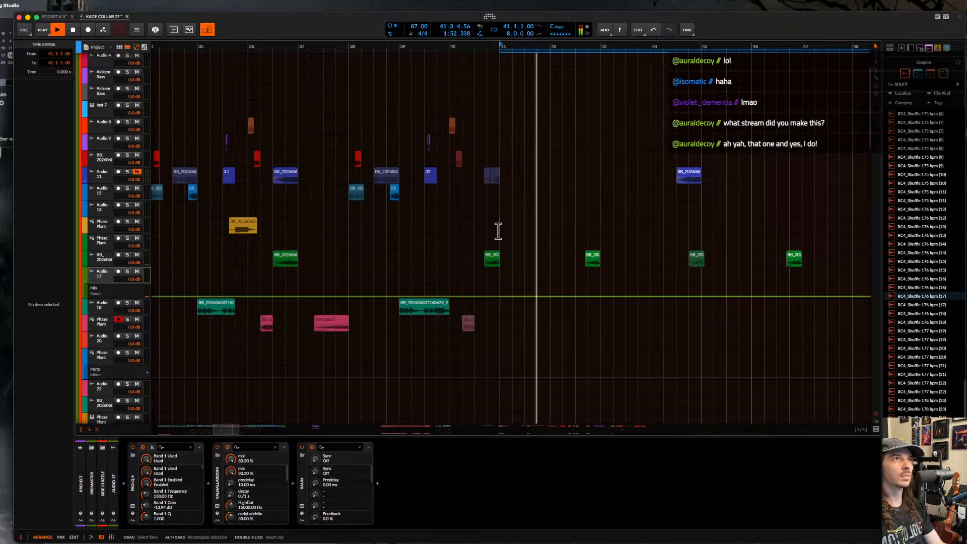
scroll(496, 229, "up", 4)
scroll(498, 232, "down", 1)
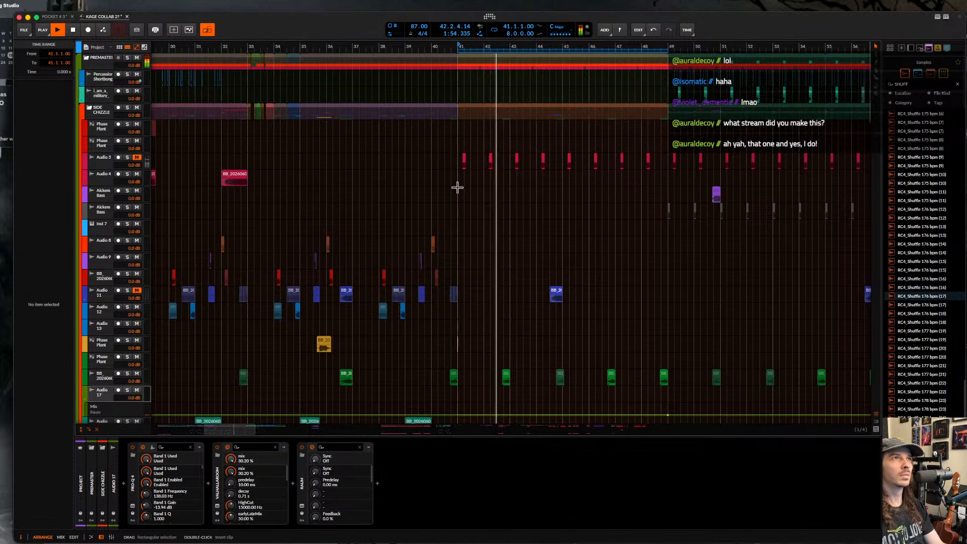
scroll(603, 110, "right", 4)
scroll(563, 89, "down", 1)
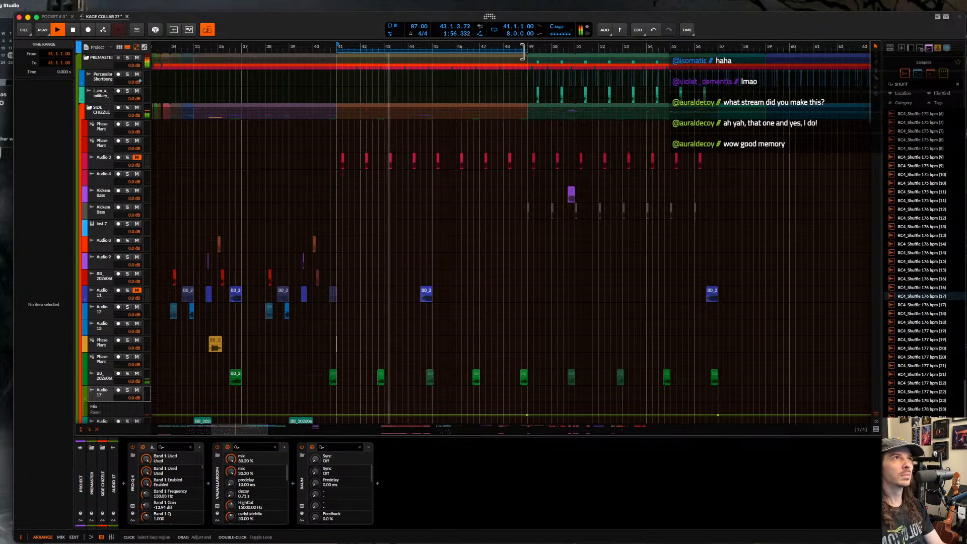
left_click_drag(528, 50, 714, 68)
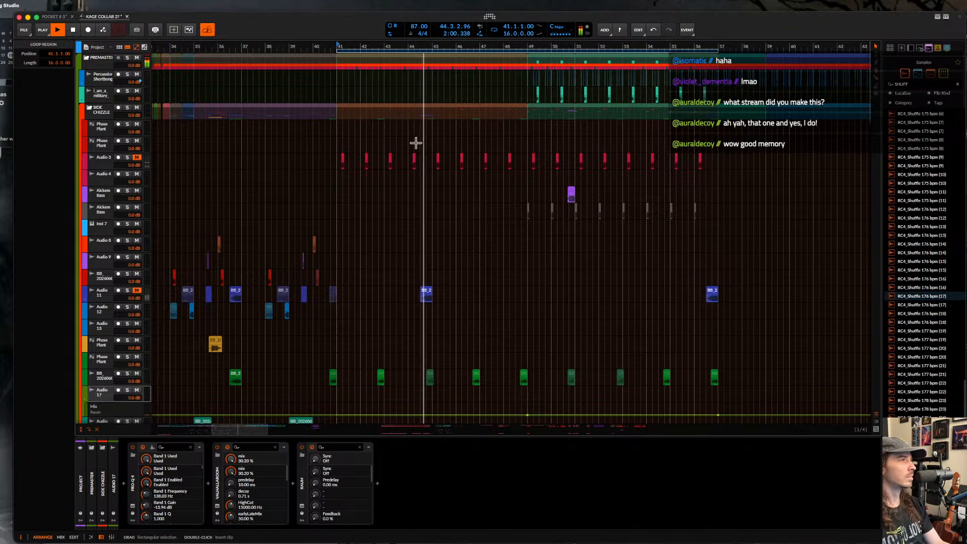
- Stop playback, select the uppermost Phase Plant track in the SIDE CHIZZLE group, and open its Phase Plant plug-in window
scroll(391, 145, "up", 1)
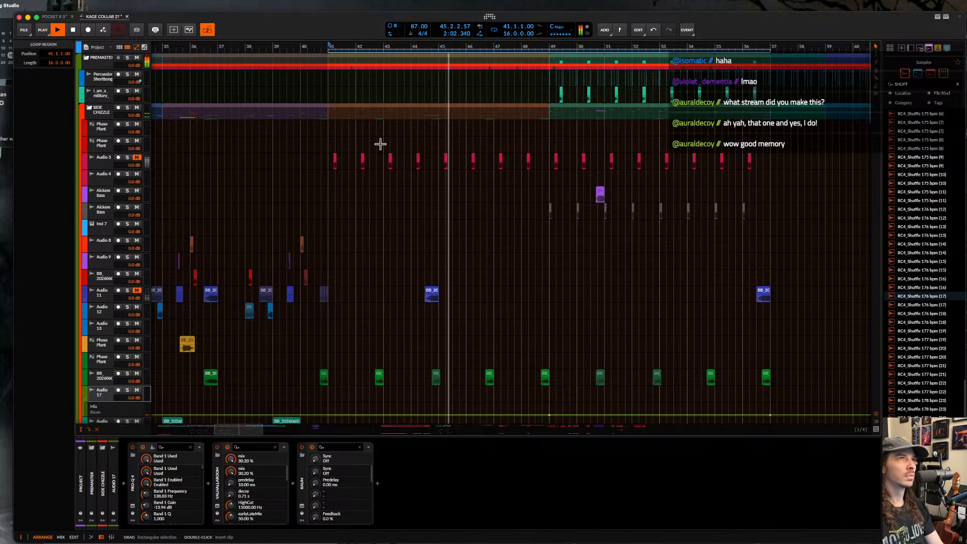
key("space")
left_click(106, 149)
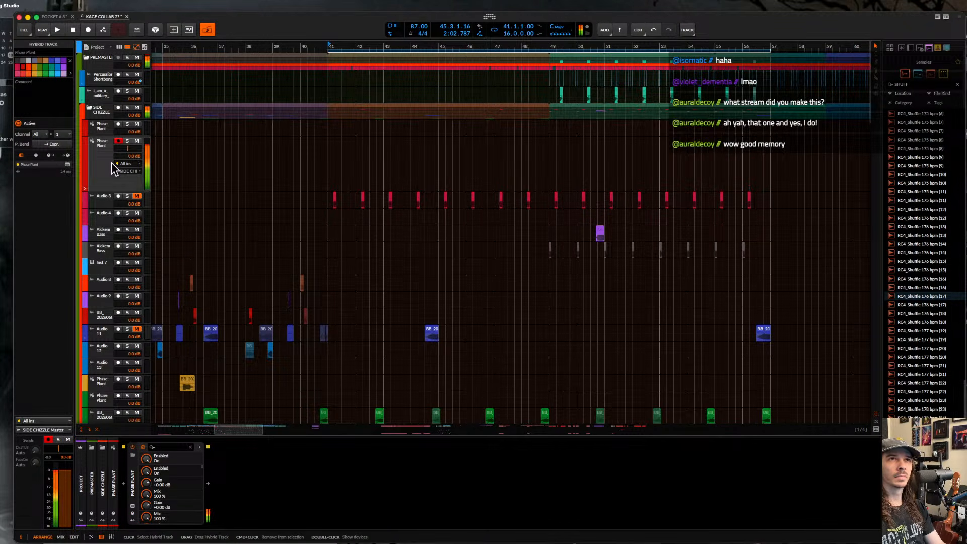
left_click(156, 130)
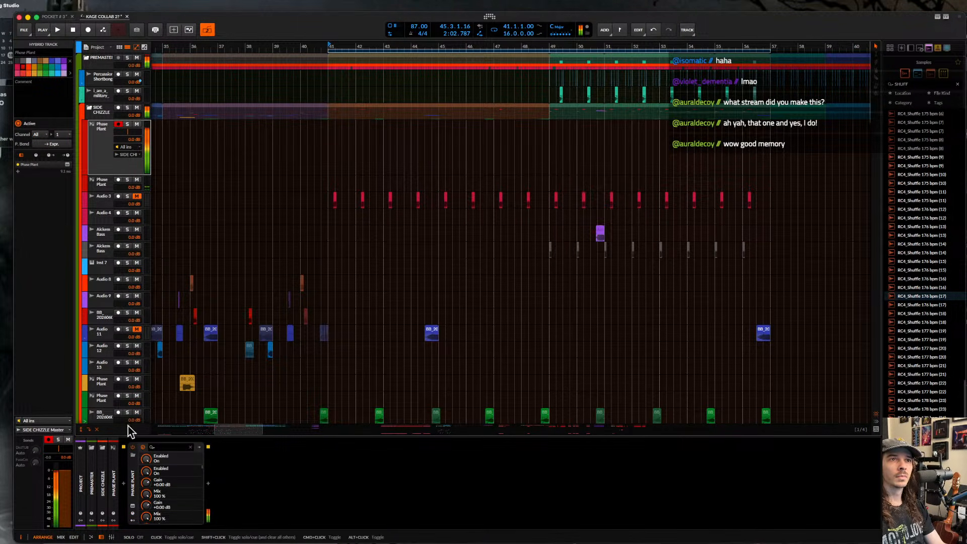
left_click(133, 505)
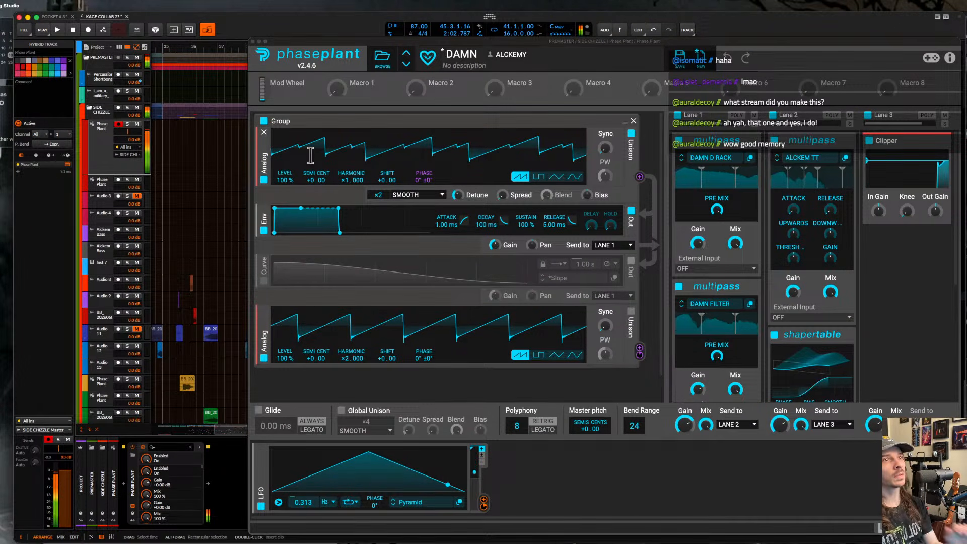
- Open the DAMN D RACK Multipass editor and add an extra peak and a low dip before the first LFO's main peak
left_click(750, 158)
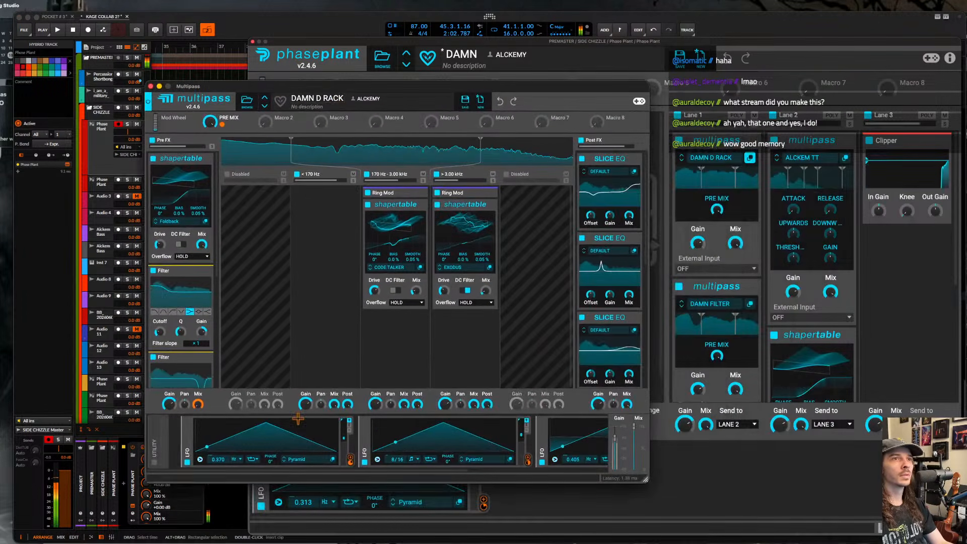
double_click(220, 424)
double_click(247, 441)
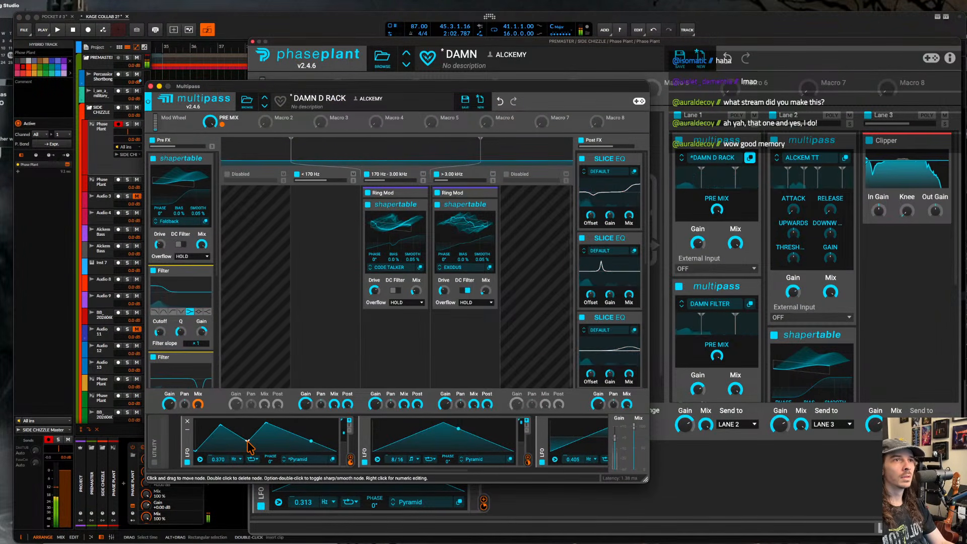
left_click_drag(247, 441, 236, 475)
- Add an extra early peak and a low dip before the main peak of the 8/16 LFO
double_click(402, 425)
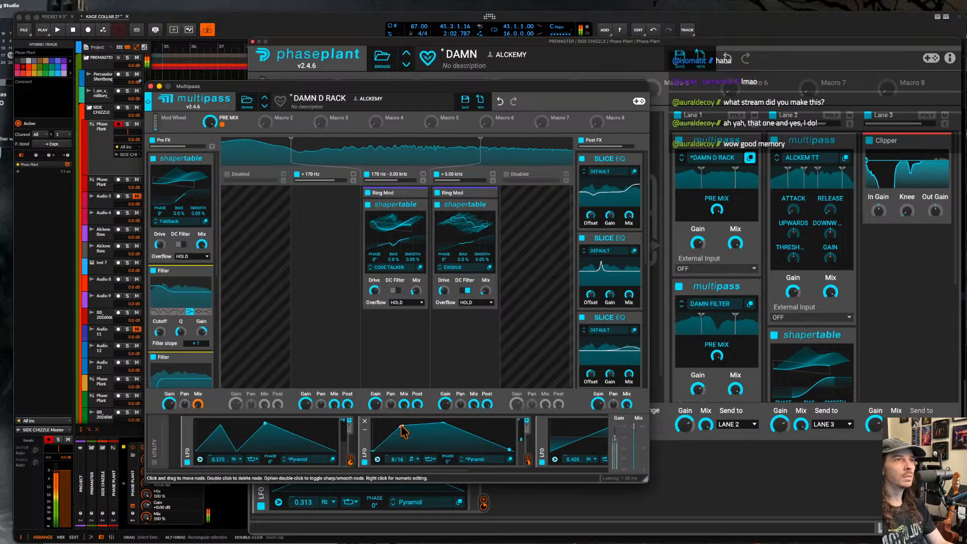
double_click(423, 447)
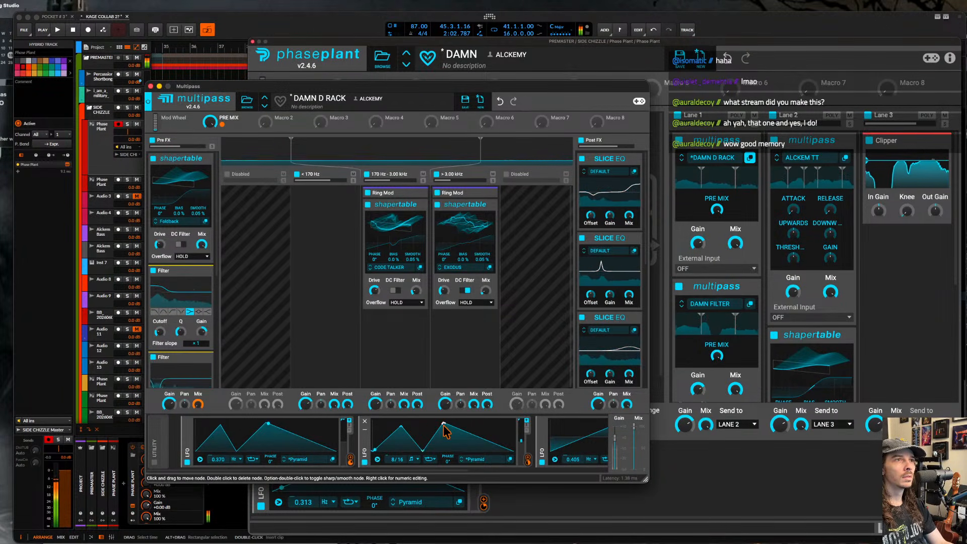
mouse_move(444, 424)
left_mouse_down()
mouse_move(486, 424)
mouse_move(449, 423)
left_mouse_up()
- Shape the 0.405 Hz LFO into two peaks with a low dip between them, and close the DAMN D RACK editor
scroll(486, 426, "right", 4)
double_click(500, 450)
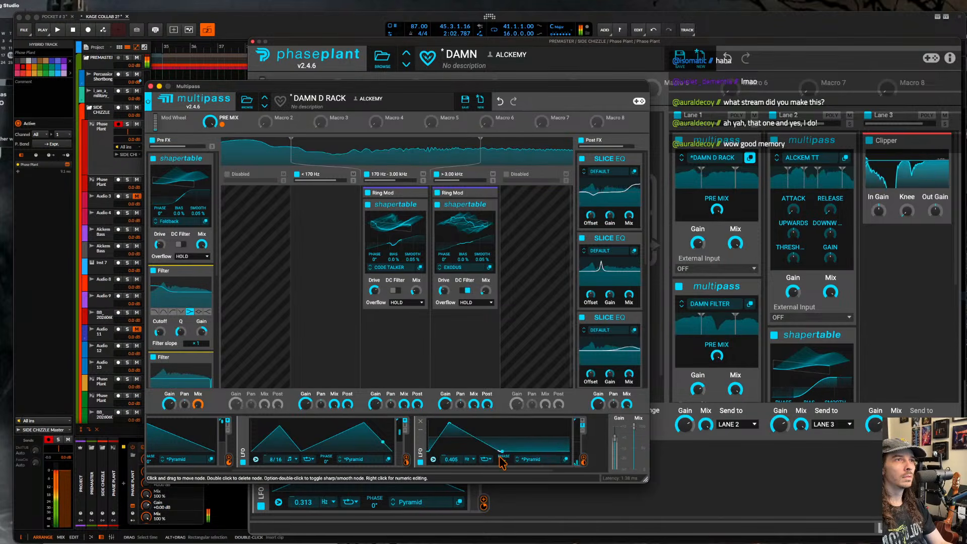
double_click(530, 435)
left_click_drag(530, 435, 538, 423)
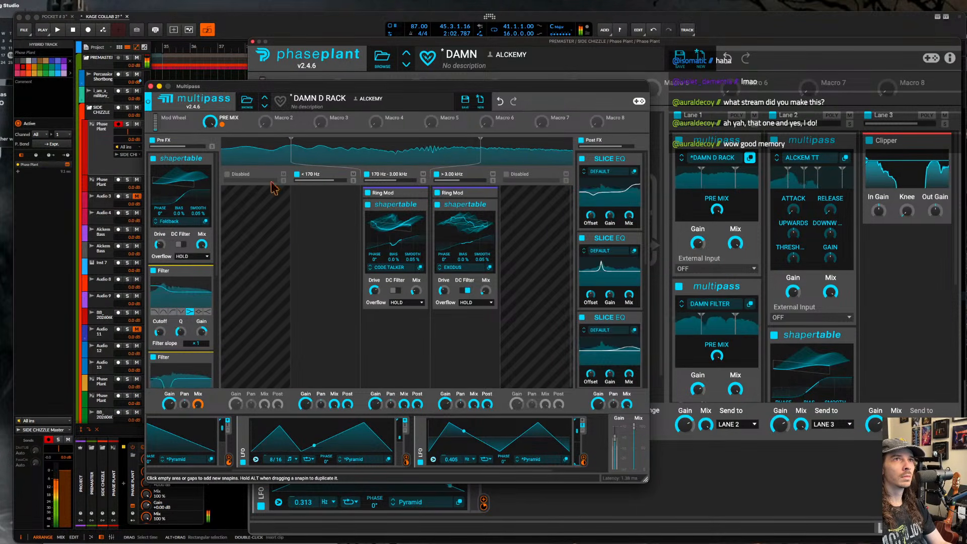
left_click(151, 86)
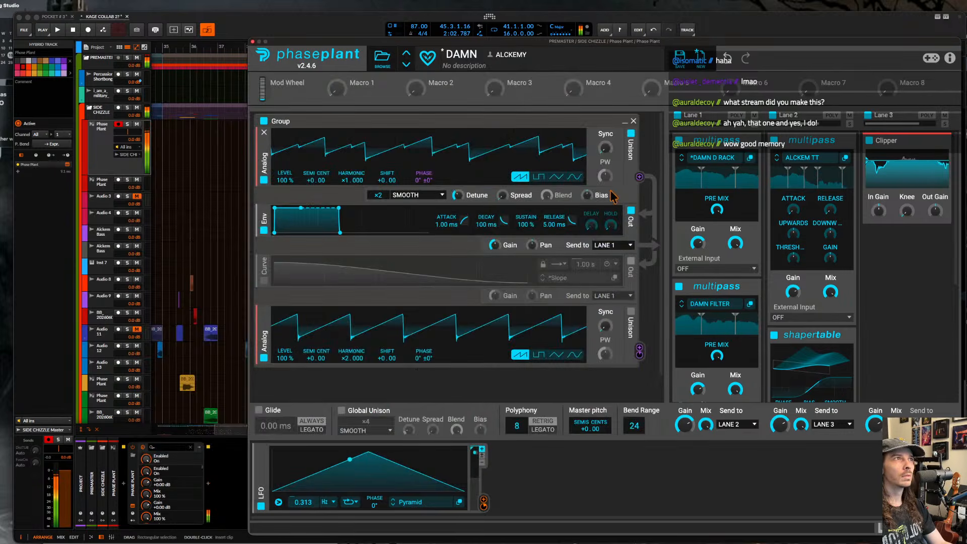
- Open the DAMN FILTER Multipass editor and give its 4/4 LFO a sharp drop after the plateau followed by a second peak
scroll(743, 228, "down", 3)
left_click(750, 226)
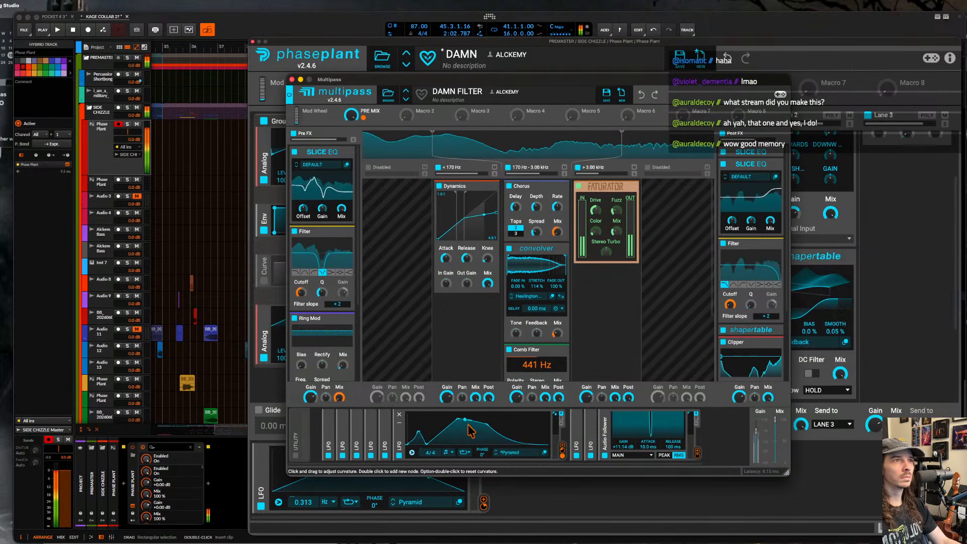
left_click_drag(469, 425, 471, 438)
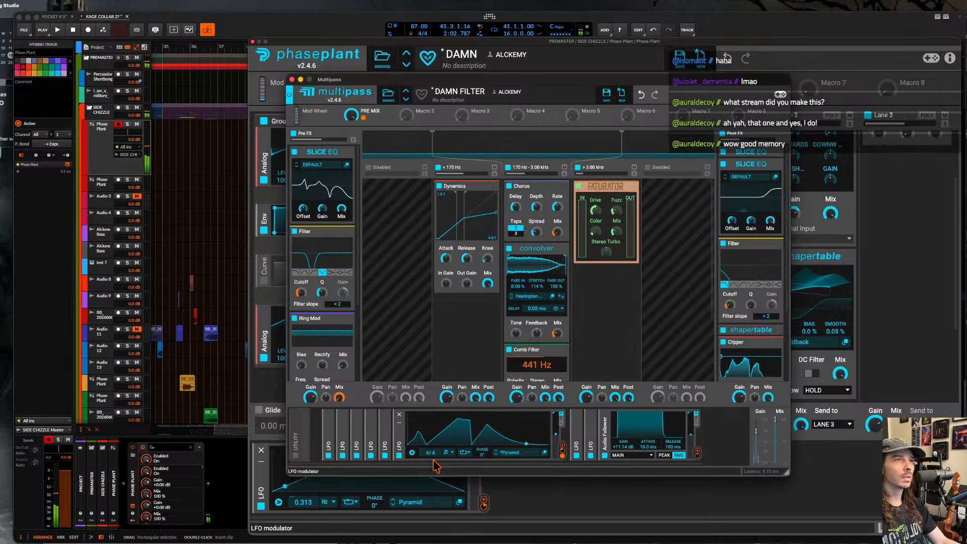
- Expand the two LFOs preceding the 4/4 one and give each pyramid shape an extra early peak and a dip
left_click(386, 430)
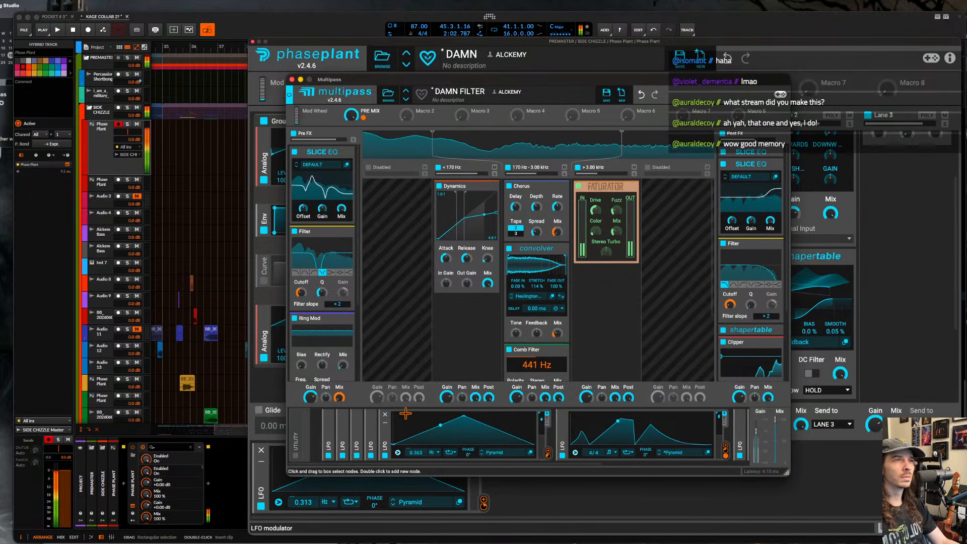
double_click(406, 415)
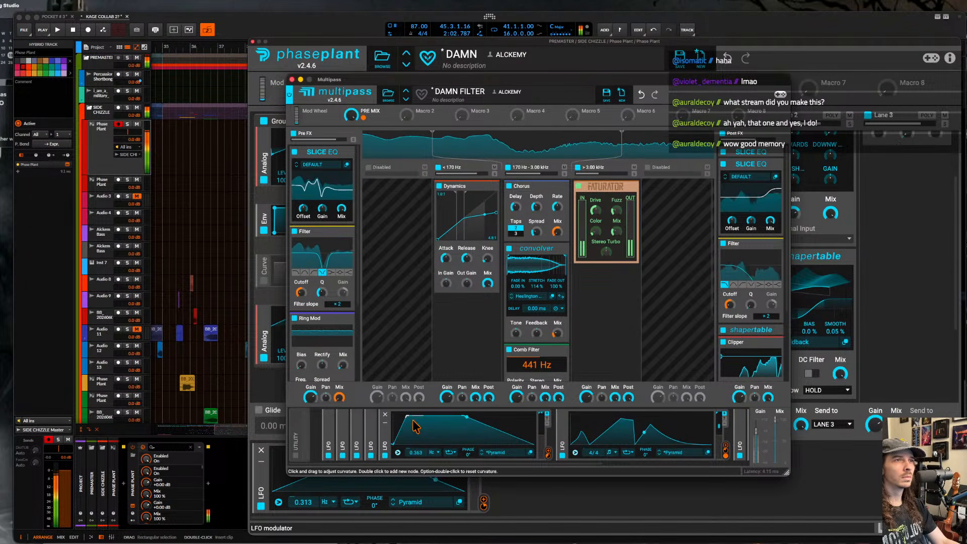
left_click(373, 429)
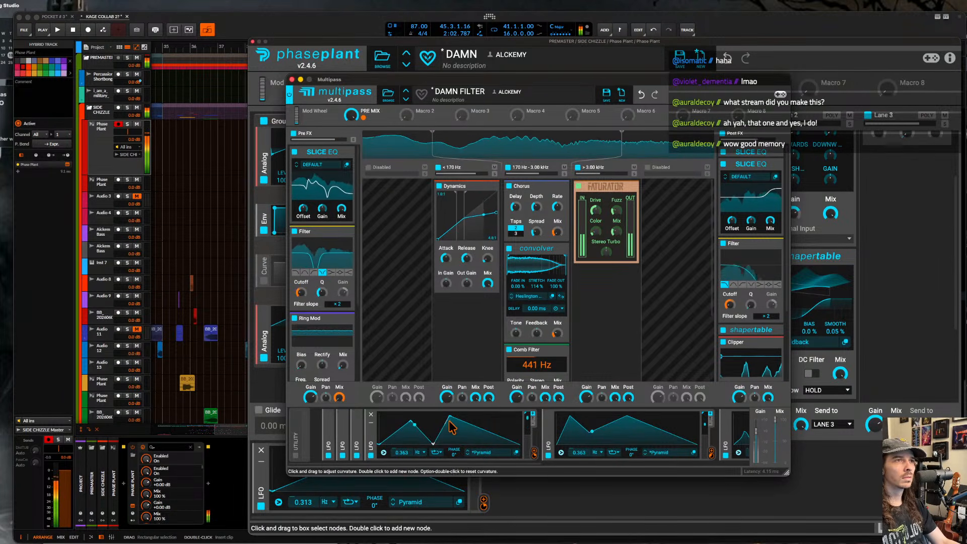
- Expand the first three DAMN FILTER LFOs in turn and reshape each pyramid into two peaks separated by a low dip
left_click(357, 428)
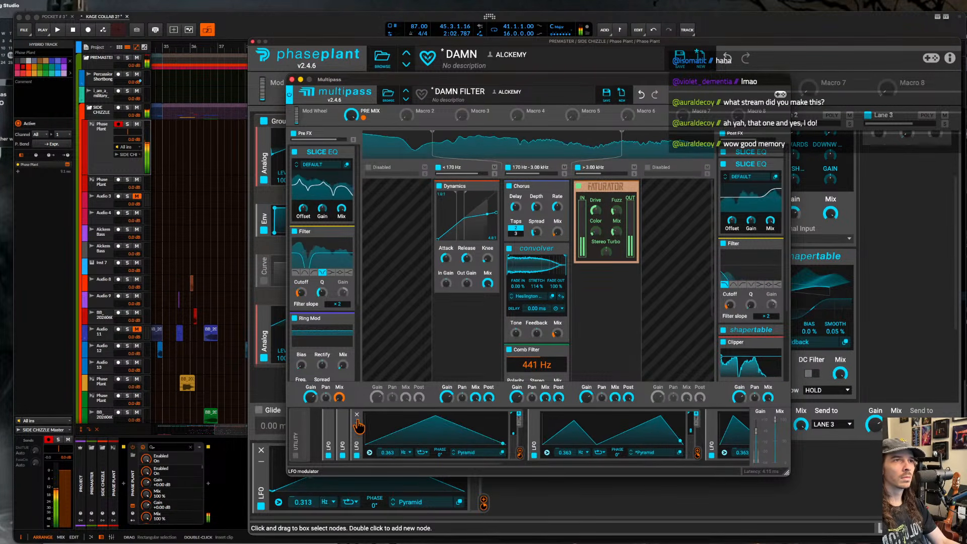
left_click_drag(413, 417, 418, 432)
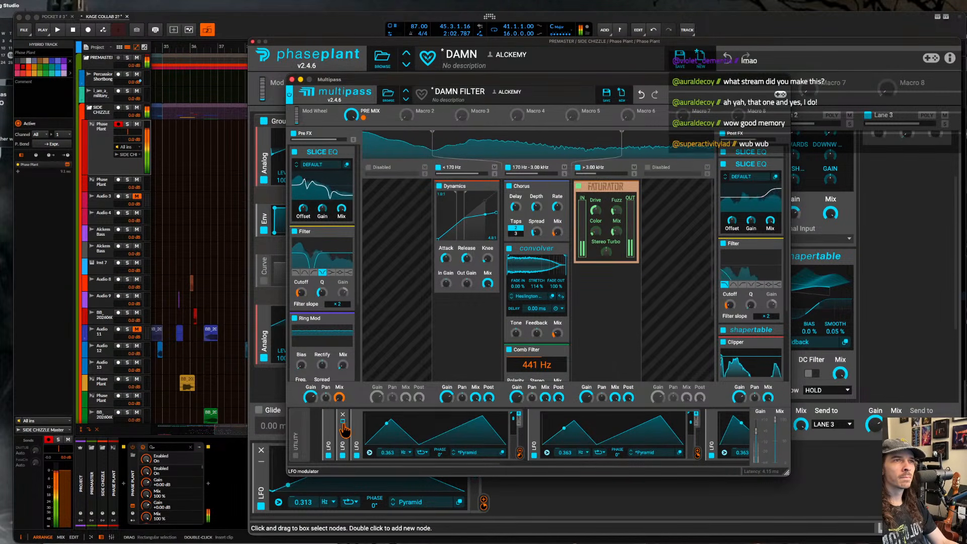
left_click(344, 427)
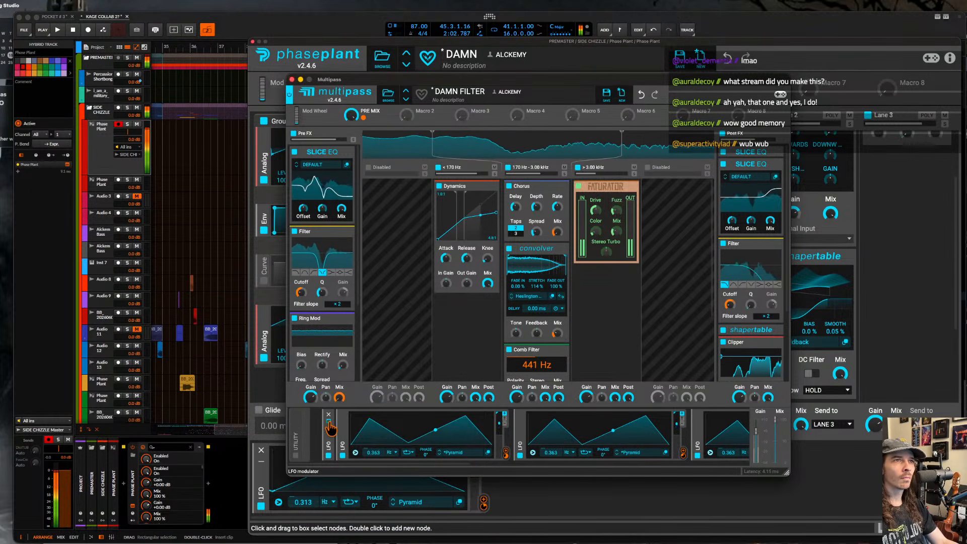
left_click(331, 428)
double_click(381, 446)
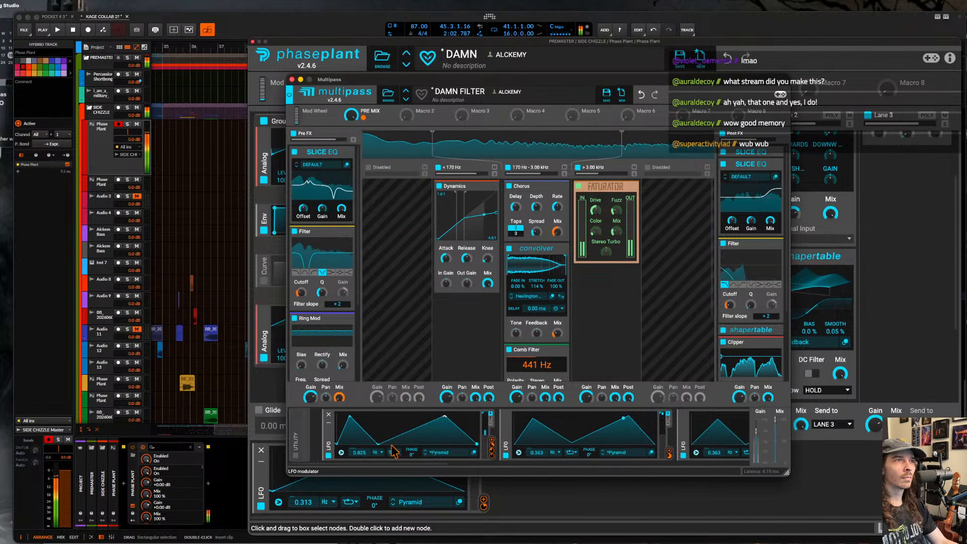
- Give the free-running DAMN FILTER LFOs differing rates, including 0.600 Hz and 0.756 Hz
scroll(543, 458, "right", 4)
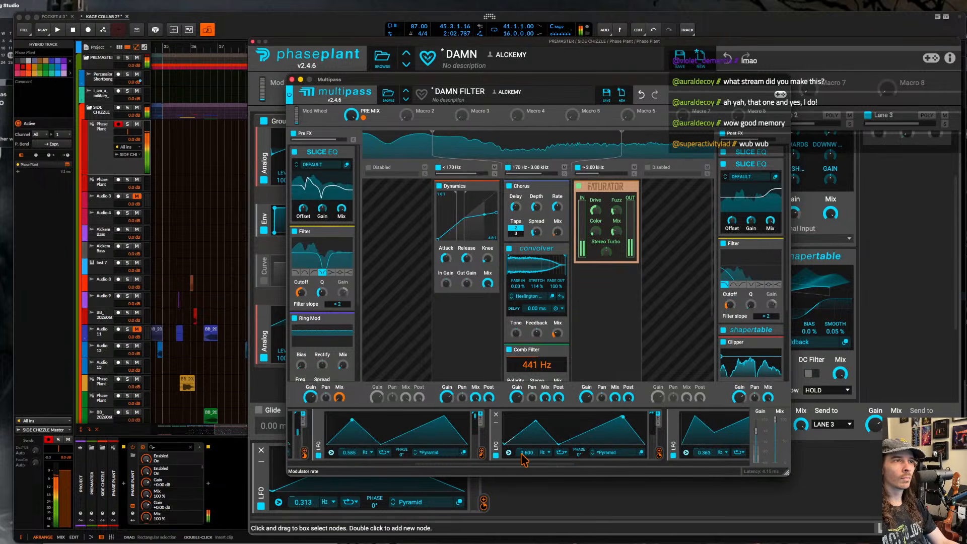
scroll(524, 456, "right", 4)
scroll(437, 454, "right", 4)
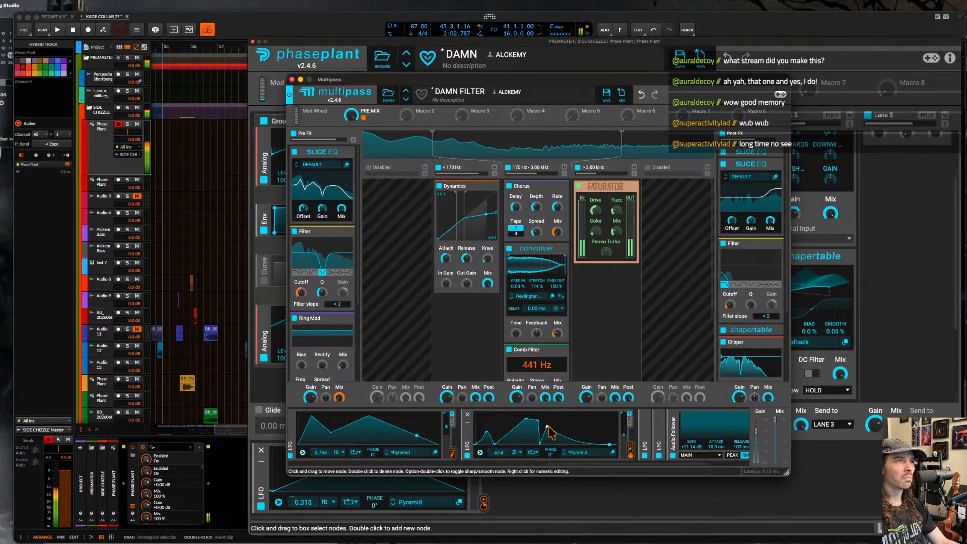
- Raise the 4/4 LFO's end node, add several extra peaks and dips along its curve, and close the DAMN FILTER and Phase Plant windows
left_click_drag(548, 426, 553, 431)
left_click_drag(616, 444, 649, 392)
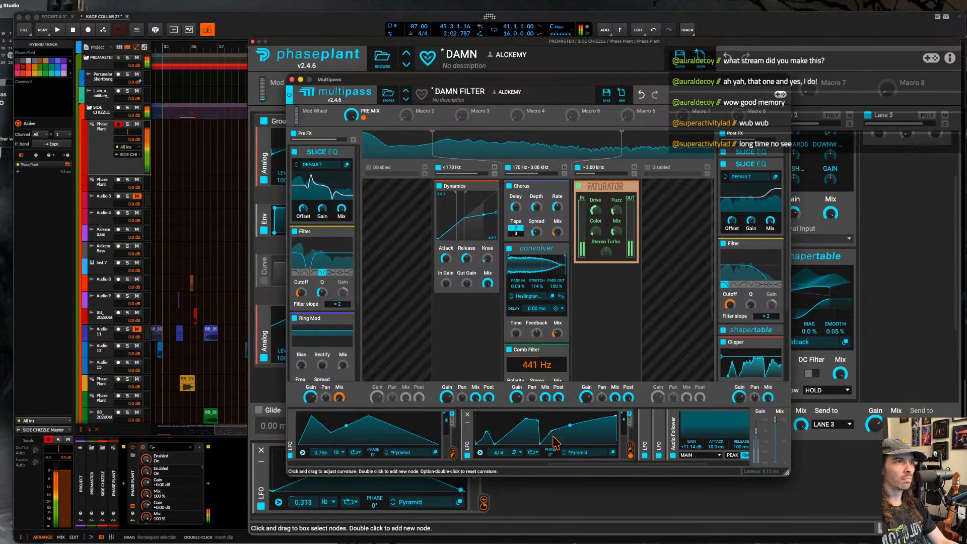
double_click(498, 416)
double_click(511, 431)
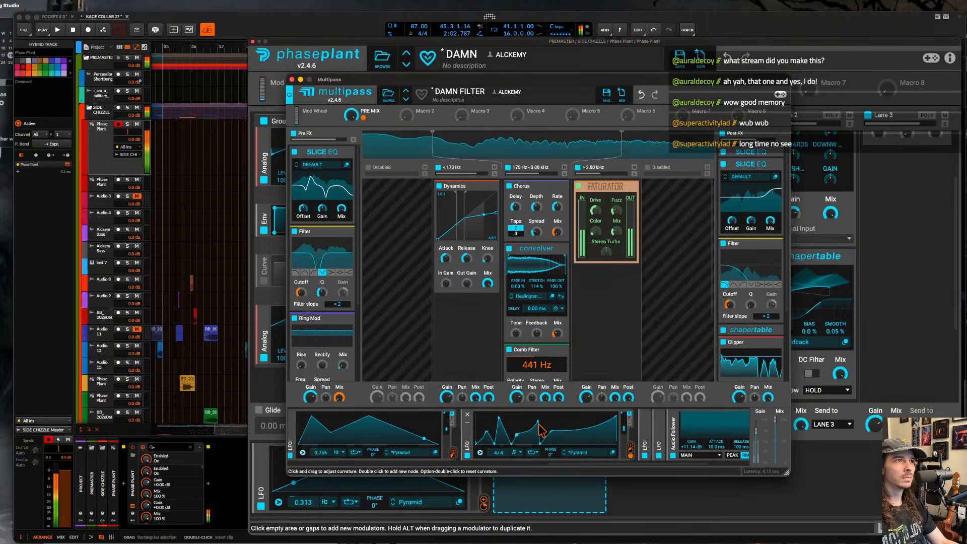
double_click(588, 441)
double_click(572, 418)
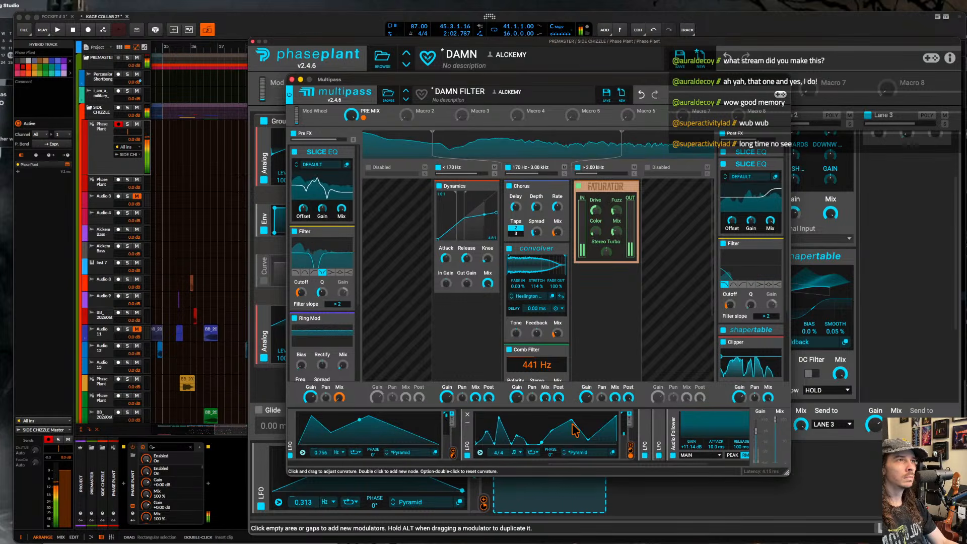
left_click(292, 80)
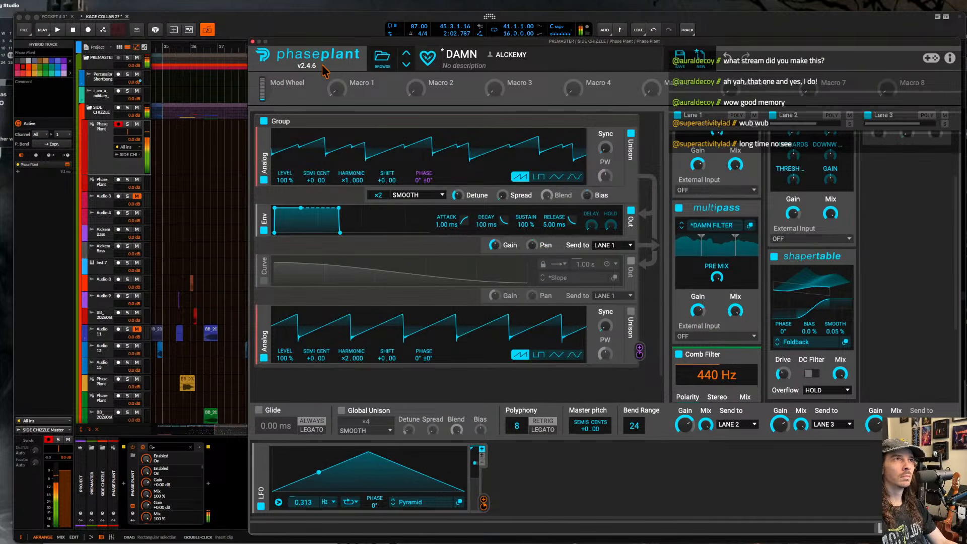
left_click(253, 42)
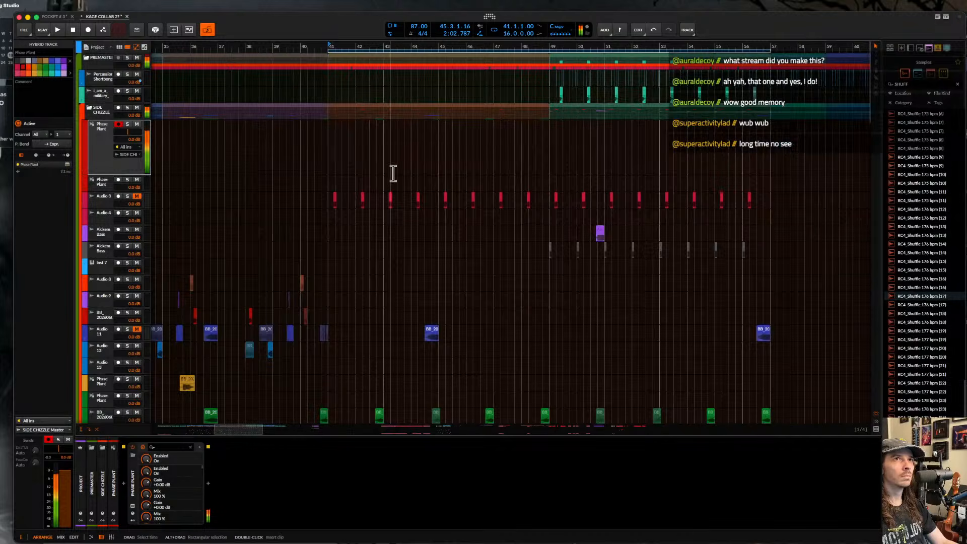
- Open Rolling Sampler on the master and place its captured audio on a new track below the lowest existing track
scroll(393, 174, "down", 8)
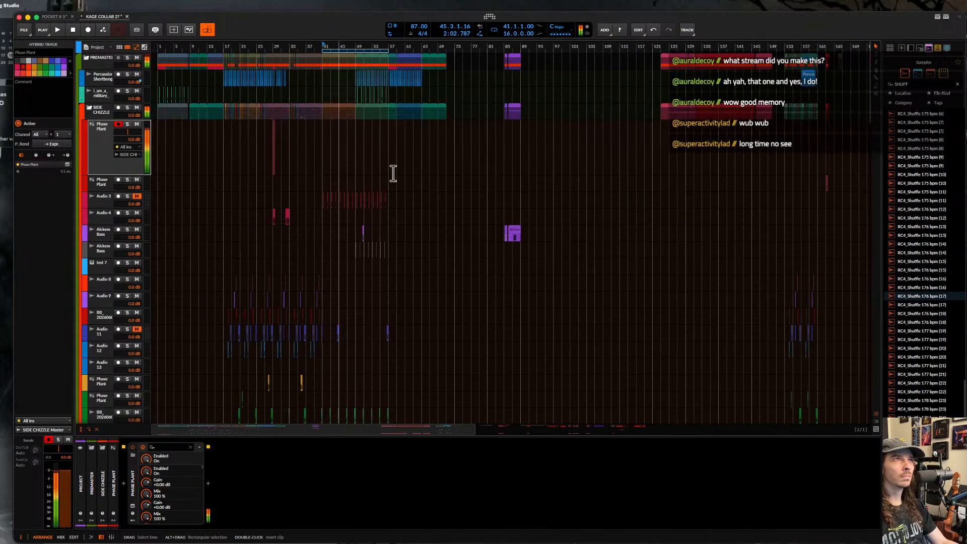
key("super+alt+p")
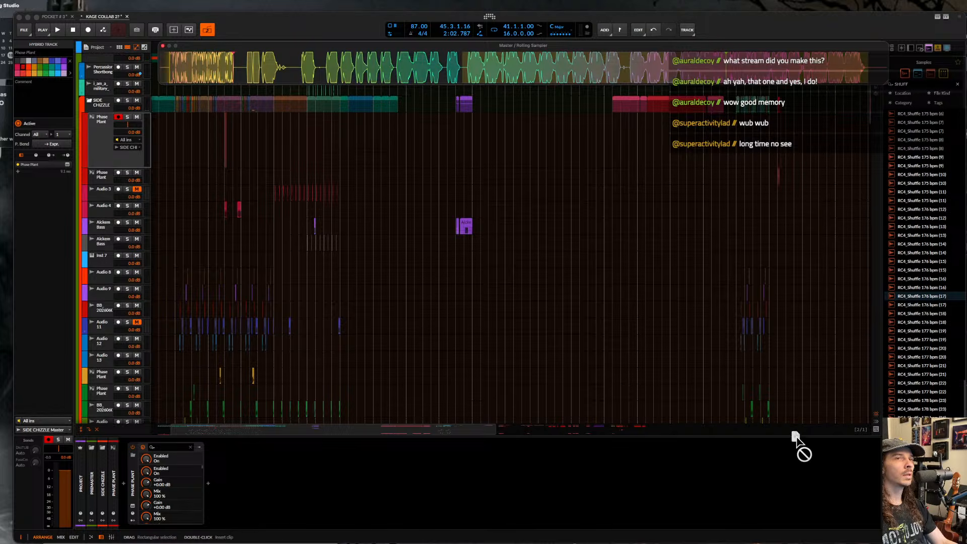
scroll(801, 436, "down", 10)
scroll(797, 423, "down", 5)
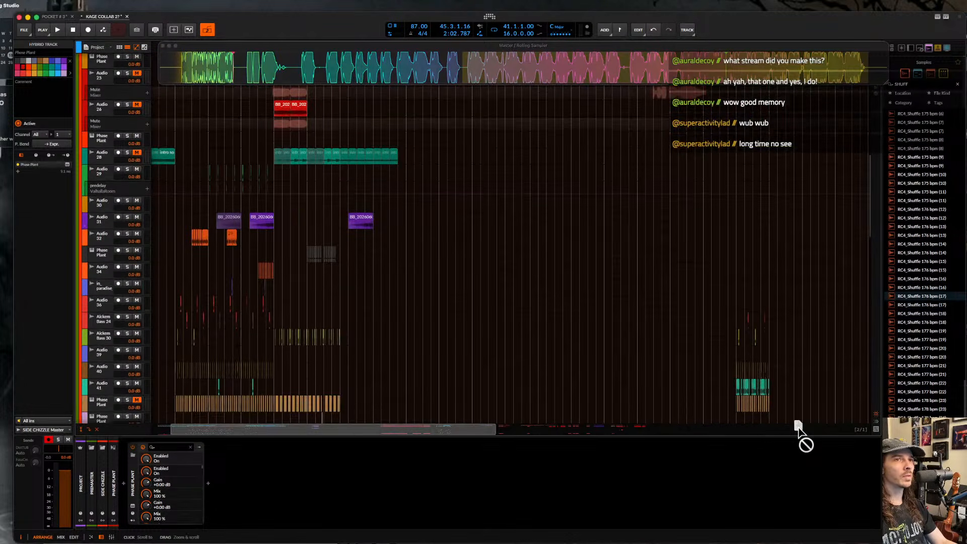
left_click_drag(797, 422, 841, 374)
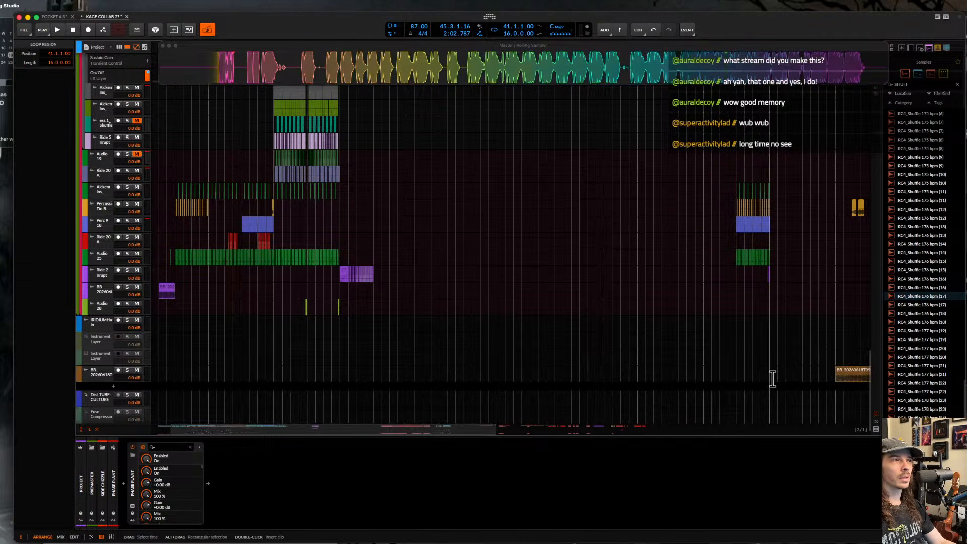
- Add an instrument track beneath the captured audio's track and load the clip into its device chain as a Sampler
scroll(773, 377, "right", 7)
scroll(773, 378, "down", 3)
left_click(634, 377)
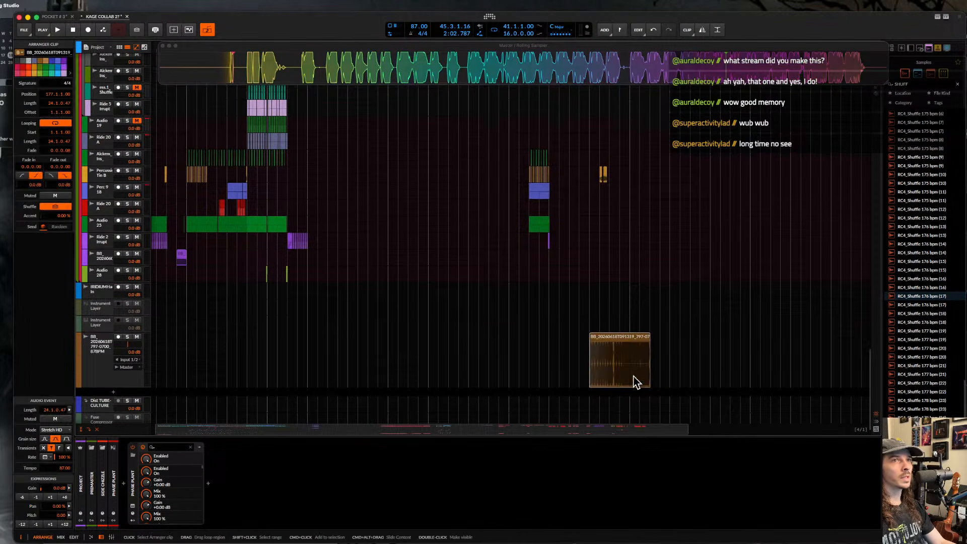
left_click(100, 349)
key("super+t")
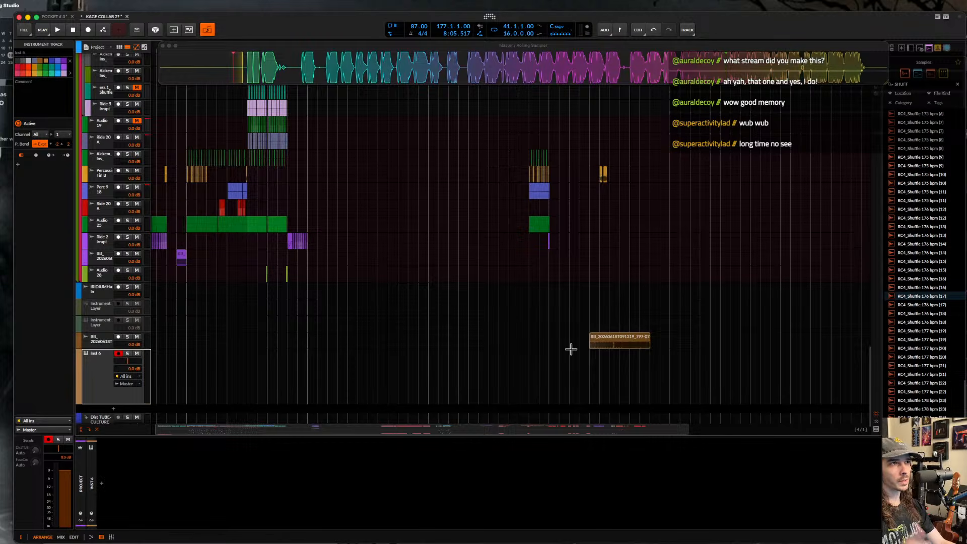
left_click(620, 340)
left_click_drag(324, 481, 315, 465)
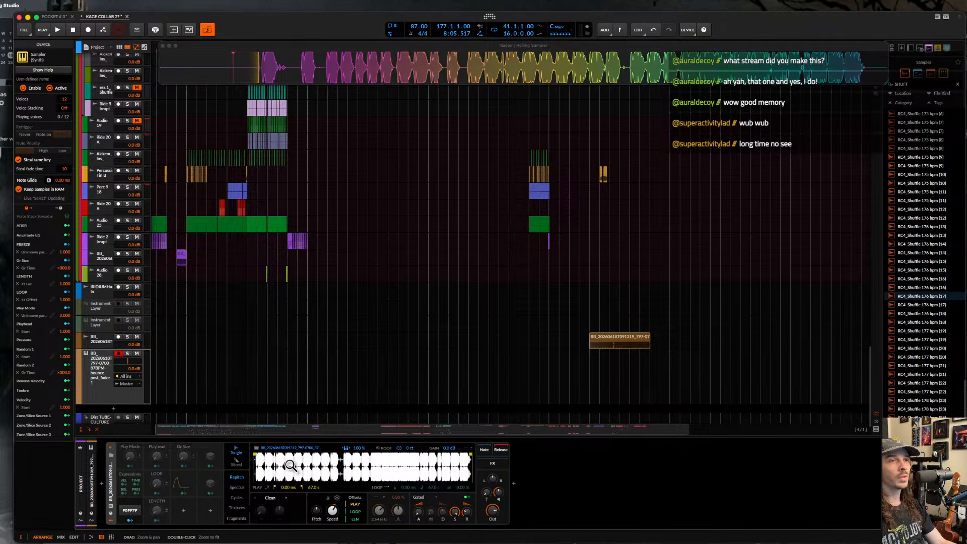
- Try slicing the Sampler's audio, and convert it back to a single sample
left_click(235, 464)
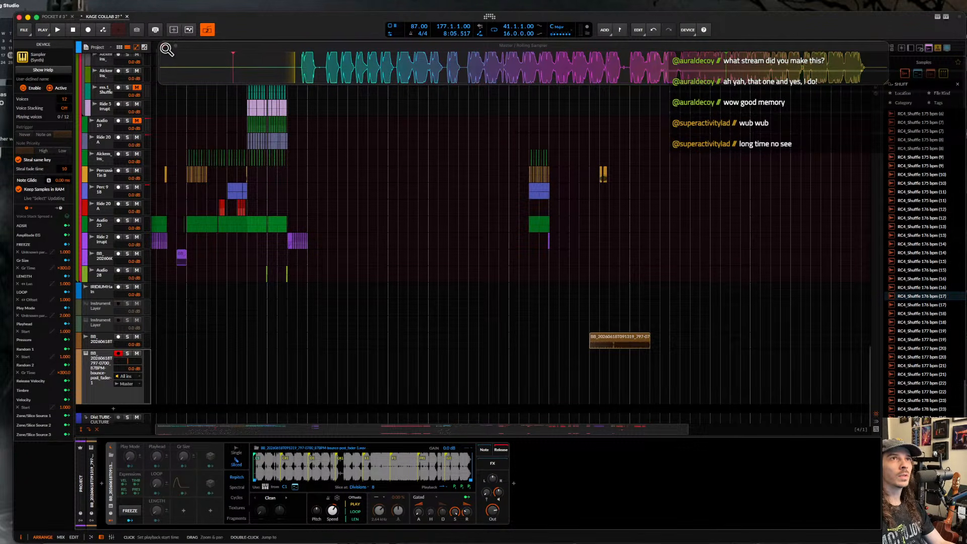
scroll(210, 126, "up", 5)
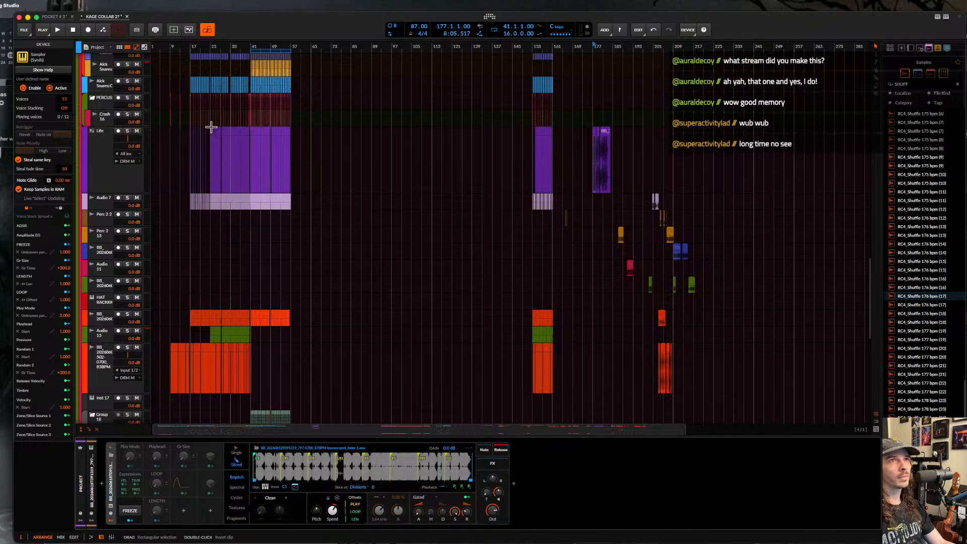
scroll(237, 147, "up", 10)
scroll(311, 146, "up", 5)
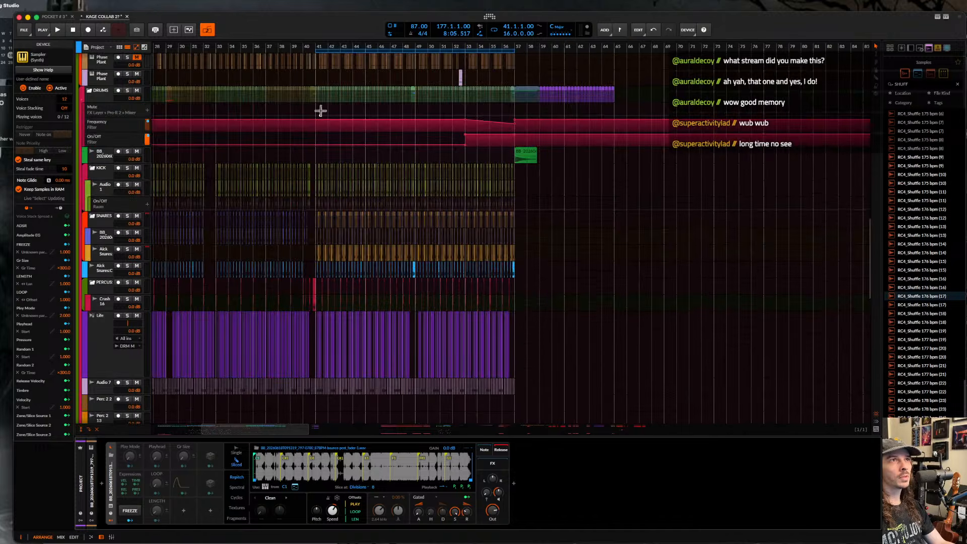
left_click(240, 452)
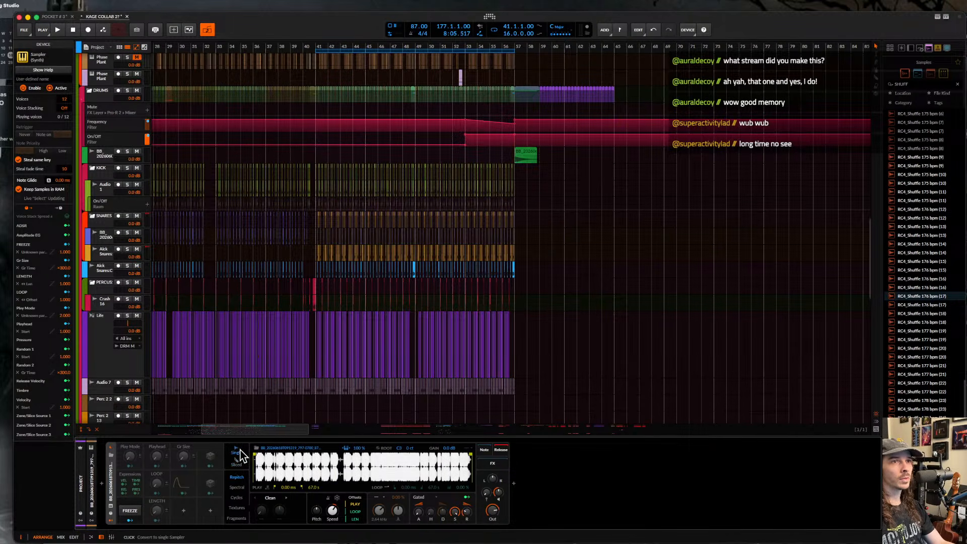
- Move the Sampler instrument track from the bottom of the project into the SIDE CHIZZLE group, directly below its first Phase Plant track
scroll(337, 235, "up", 3)
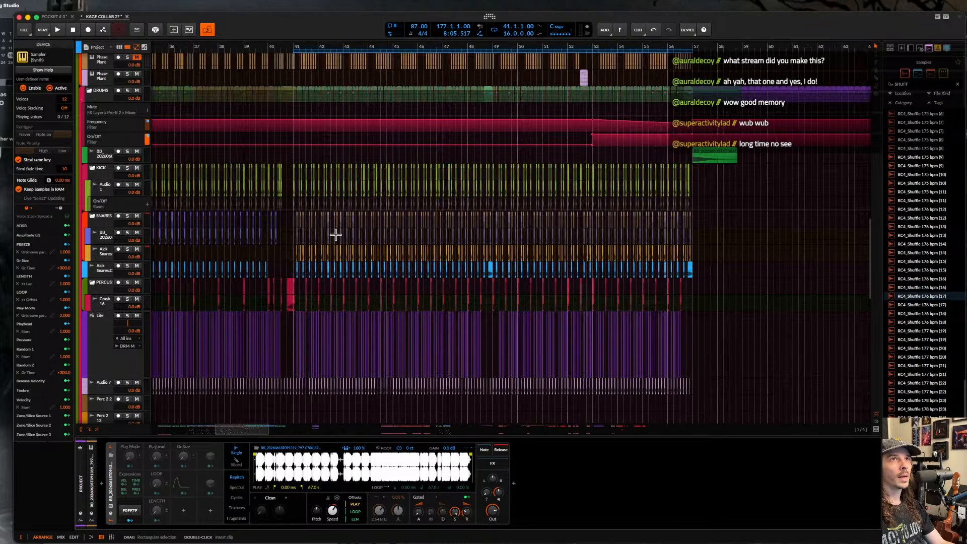
scroll(159, 250, "down", 10)
scroll(159, 251, "down", 5)
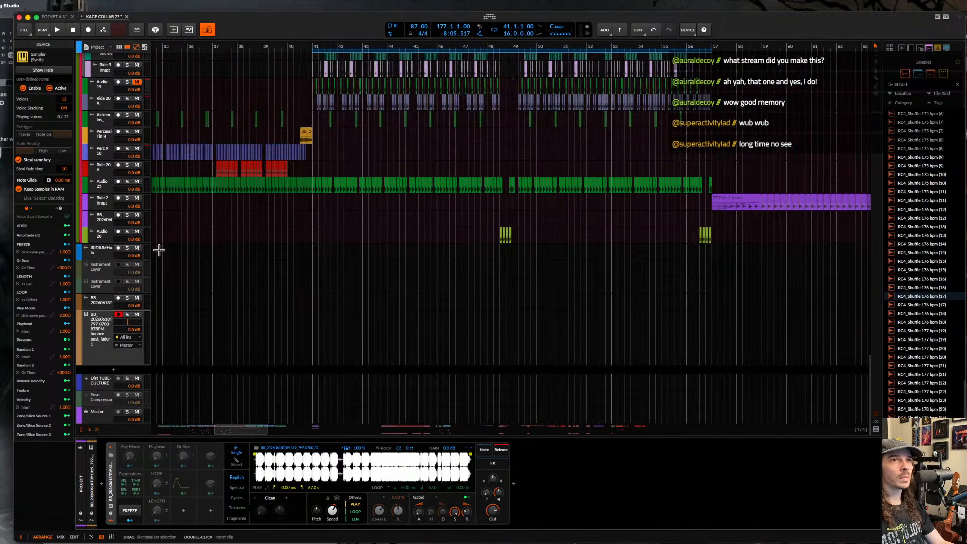
left_click_drag(102, 321, 107, 53)
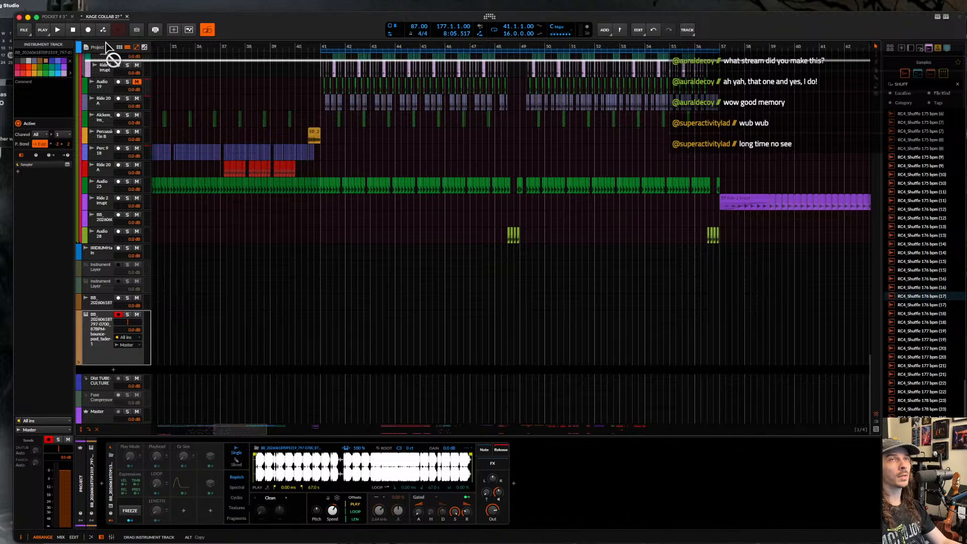
left_click_drag(106, 82, 105, 64)
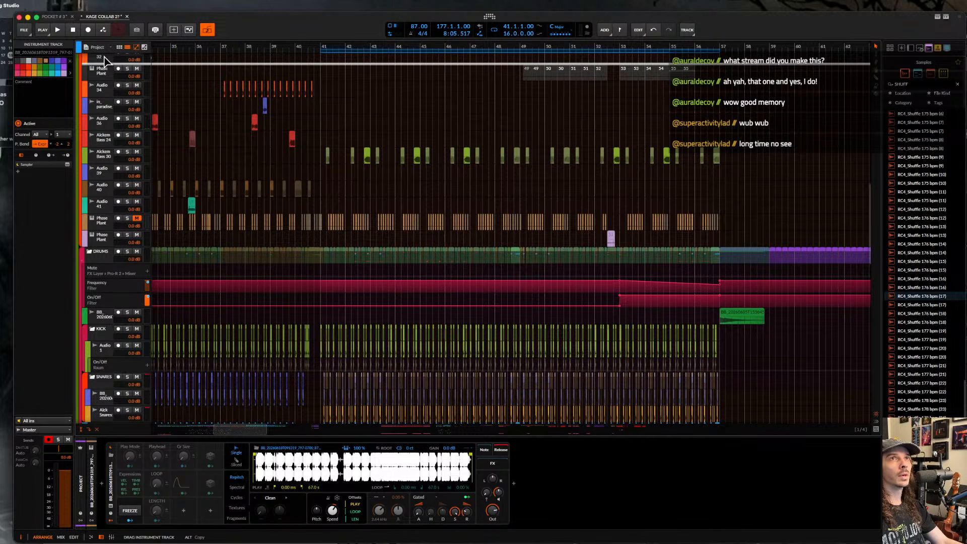
left_click_drag(104, 52, 109, 141)
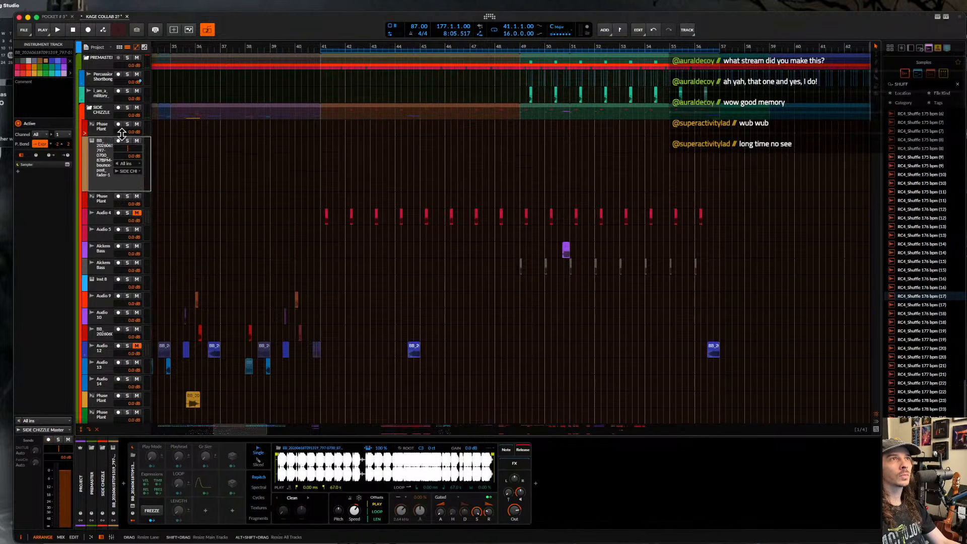
- Reveal the Sampler track's automation lane and insert an empty one-bar clip on the track at bar 41
left_click(274, 454)
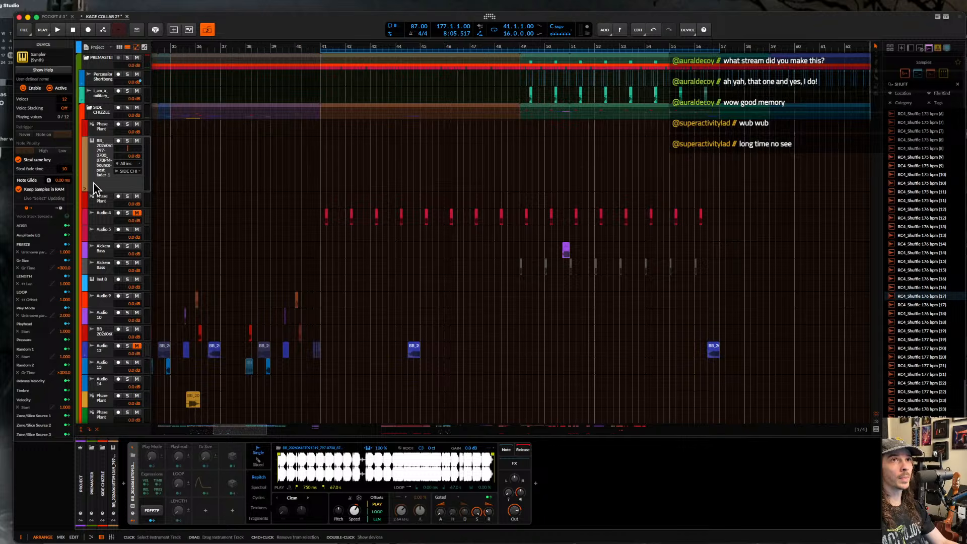
left_click(83, 190)
scroll(313, 222, "up", 3)
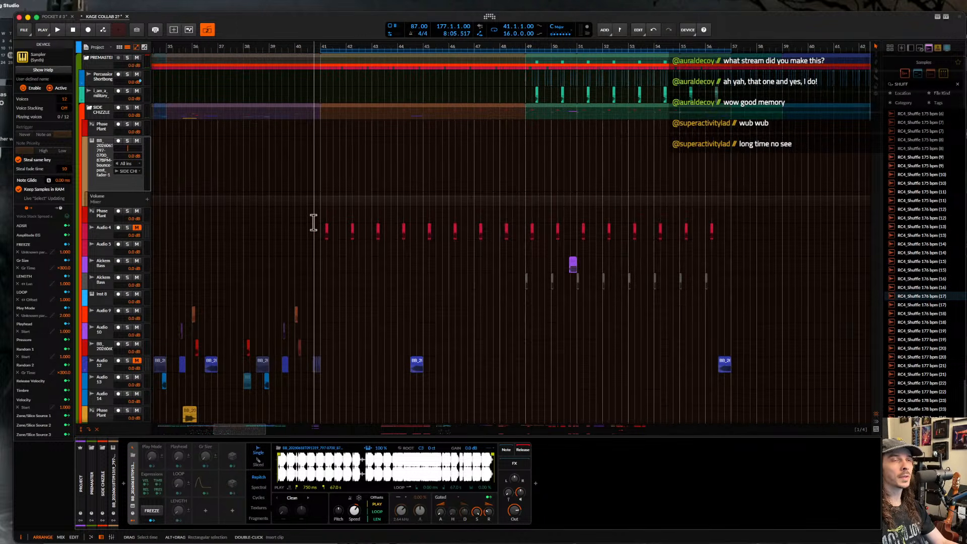
double_click(329, 173)
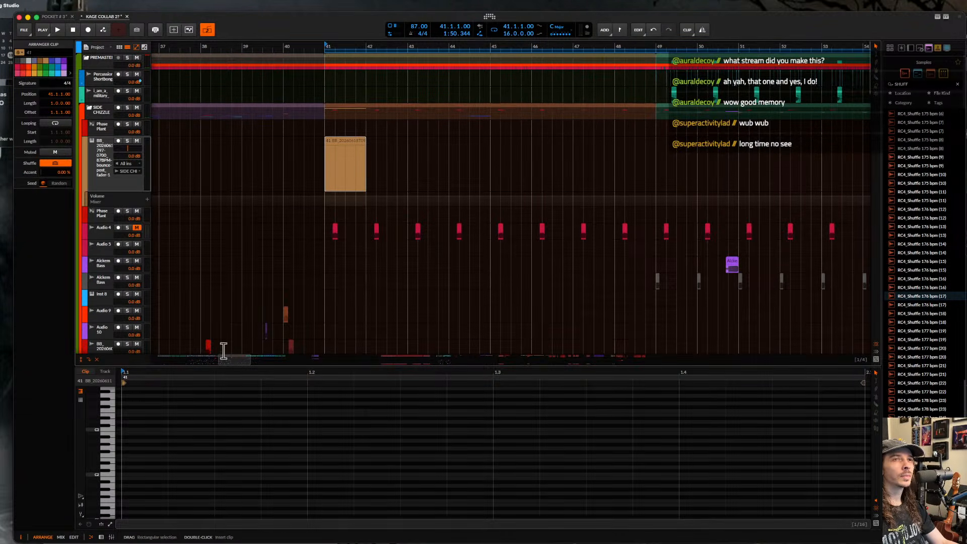
- Set the Sampler's root to Dynamic and its play start to about 33.9 s, with the track record-armed and soloed
double_click(107, 169)
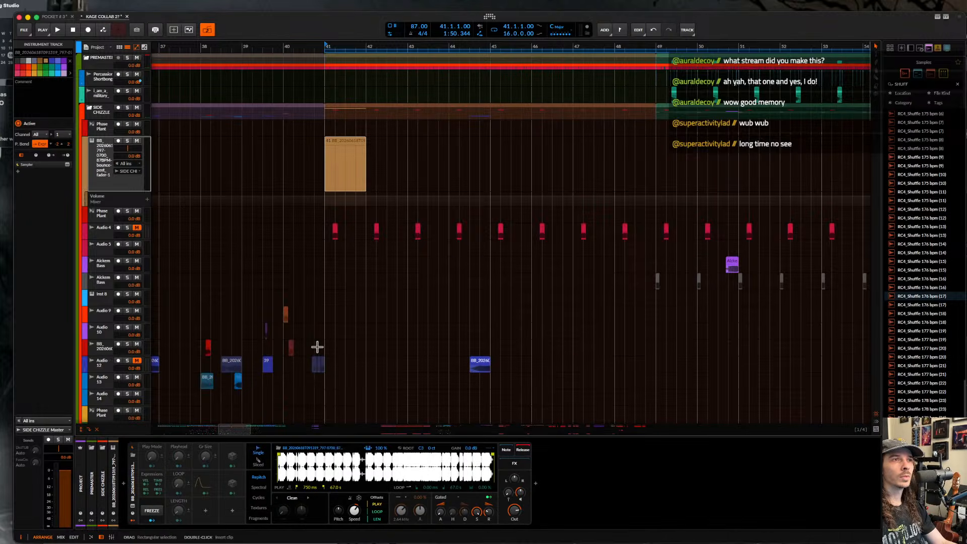
left_click(400, 449)
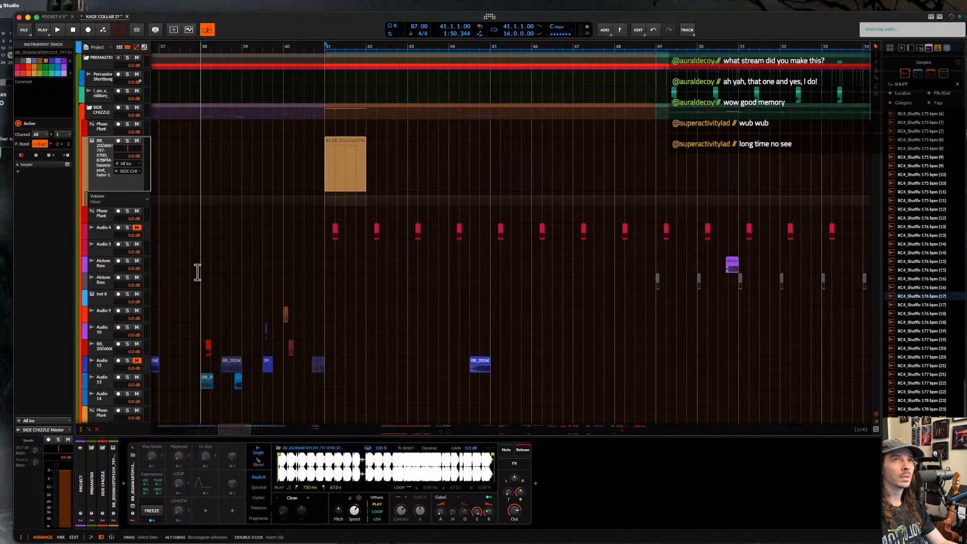
left_click(118, 140)
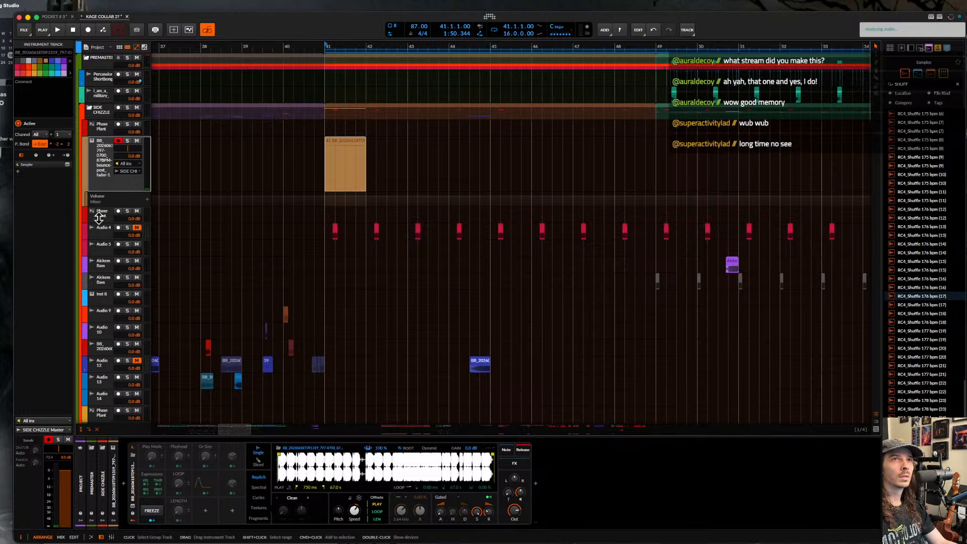
left_click(128, 141)
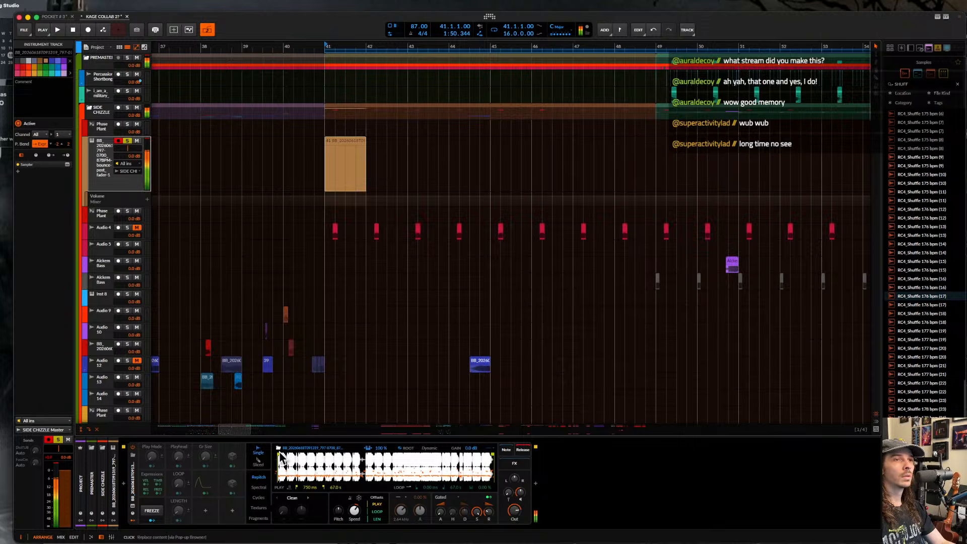
left_click_drag(277, 455, 392, 456)
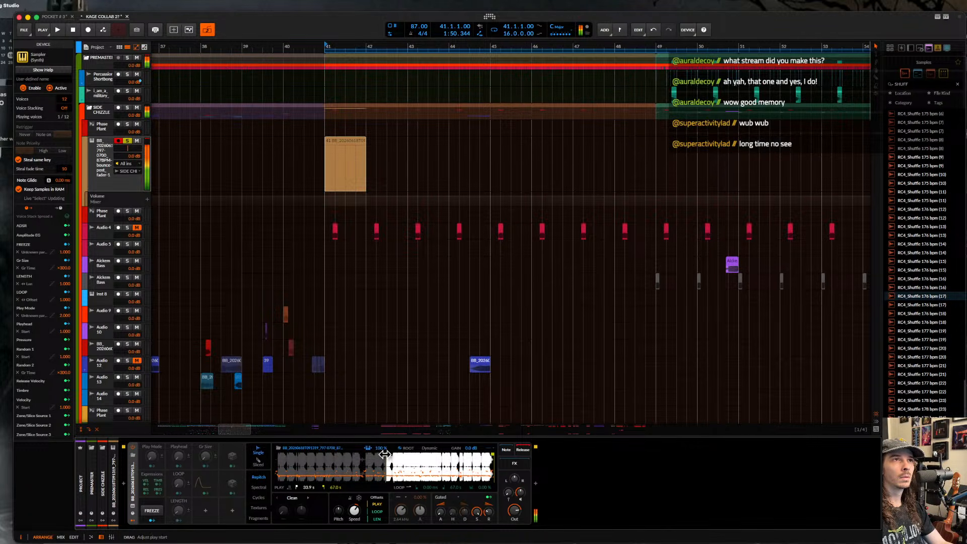
- Add an F0 note at the start of the bar 41 clip and lengthen it to 0.0.2.00
double_click(343, 140)
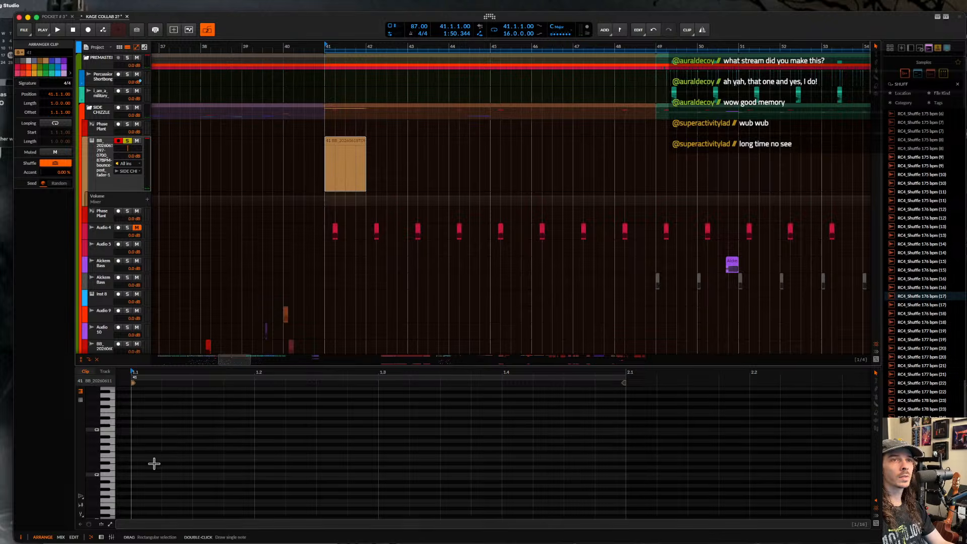
scroll(150, 466, "down", 5)
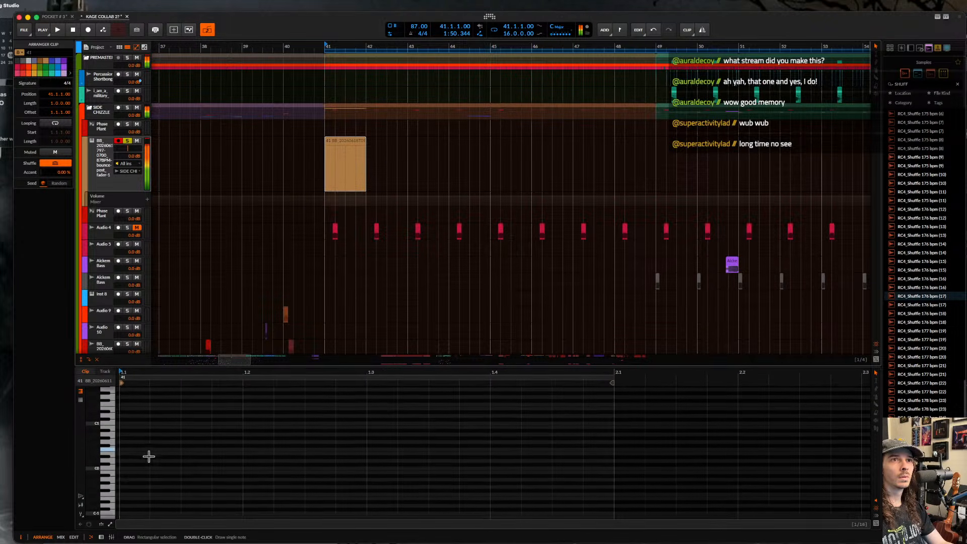
double_click(138, 425)
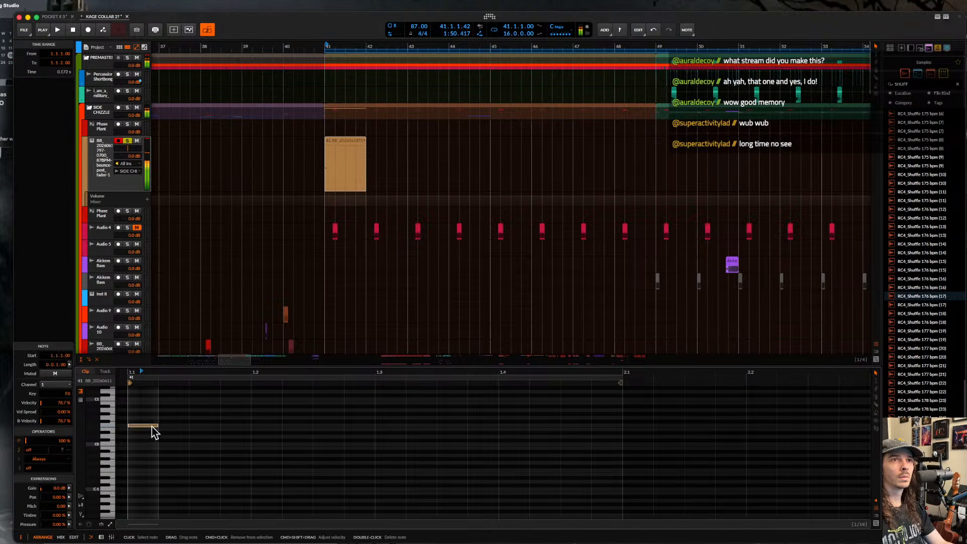
left_click_drag(155, 425, 188, 424)
- Audition the new note from the clip's start, first with the track soloed and then with solo off
key("space")
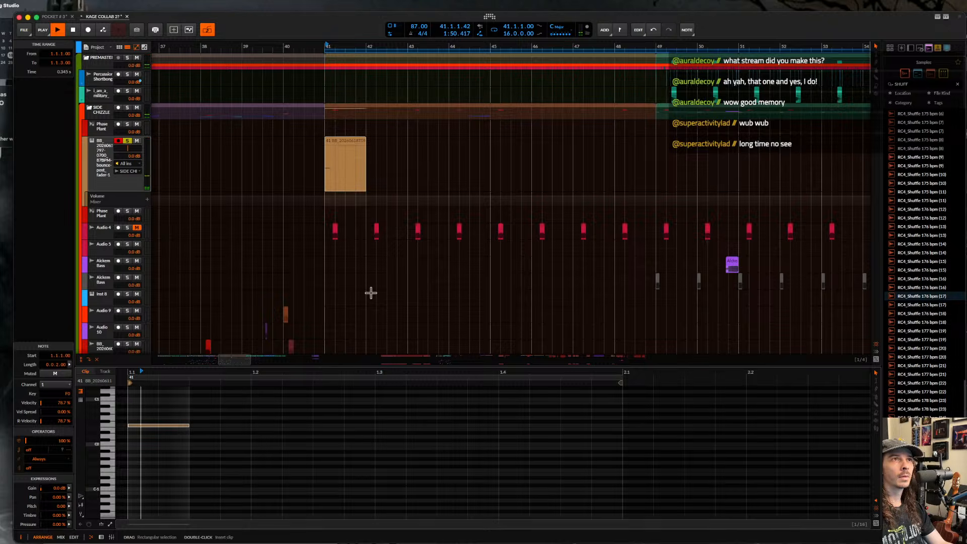
key("space")
left_click(123, 410)
key("space")
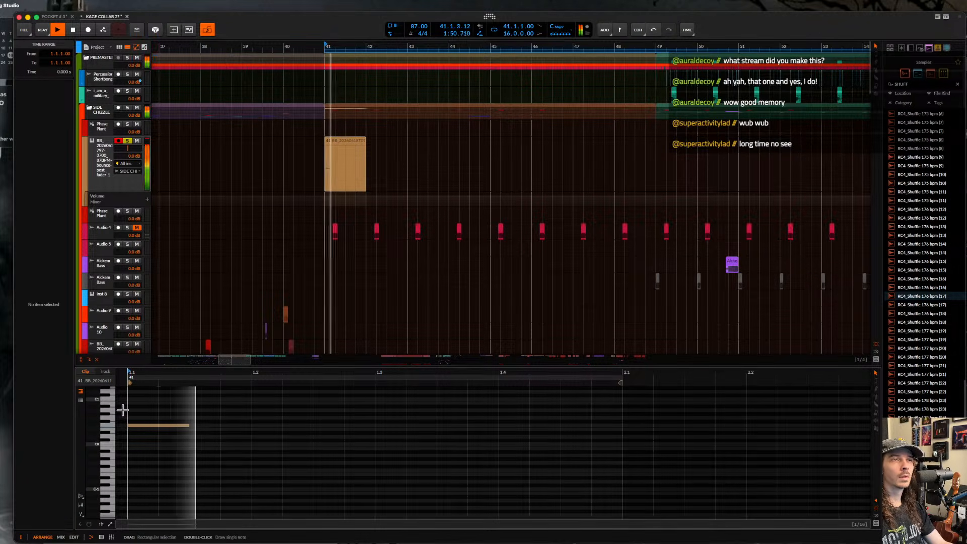
key("space")
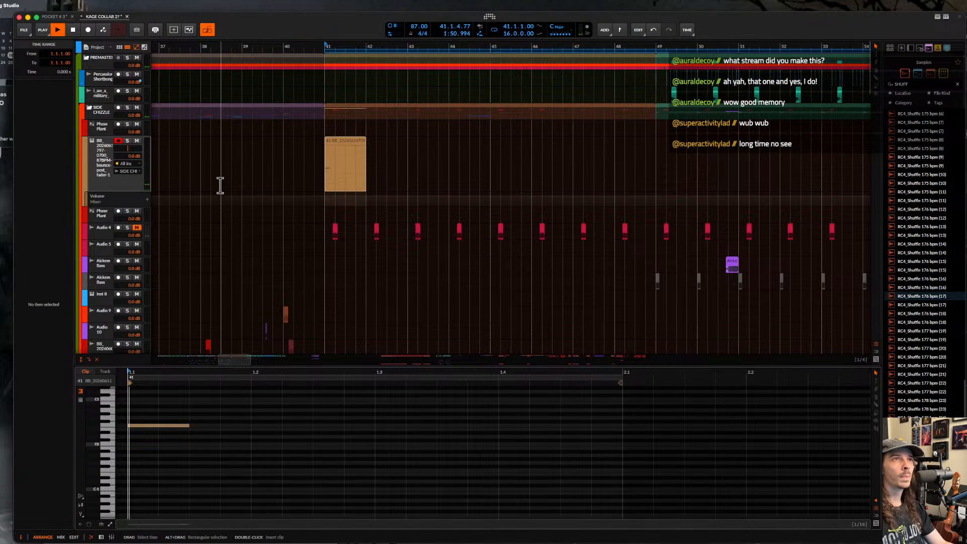
key("space")
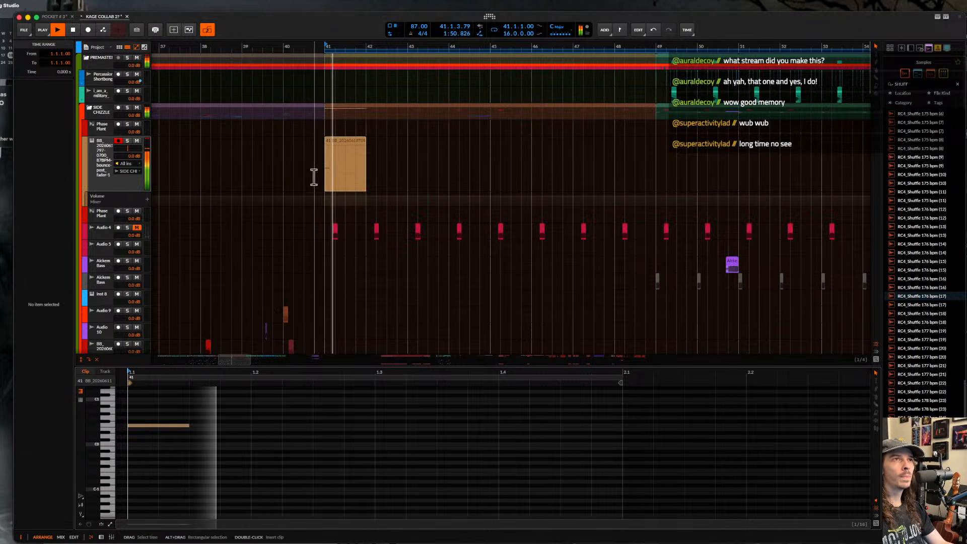
key("space")
- Add an E0 note from beat 4 to the clip's end, and copy the clip to 42.2.1.00 on the same track
double_click(508, 428)
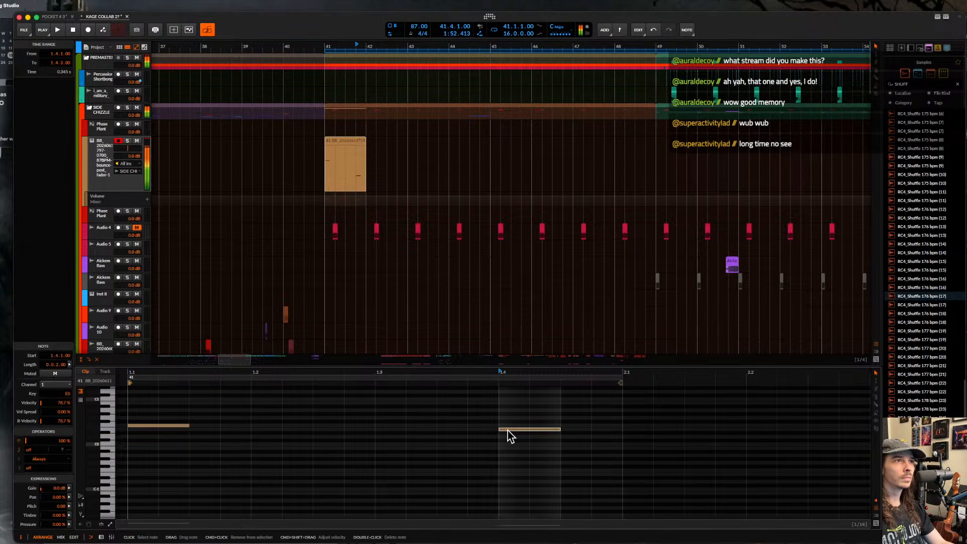
mouse_move(512, 431)
left_mouse_down()
mouse_move(512, 423)
mouse_move(510, 431)
mouse_move(623, 429)
left_mouse_up()
left_click_drag(338, 143, 388, 143)
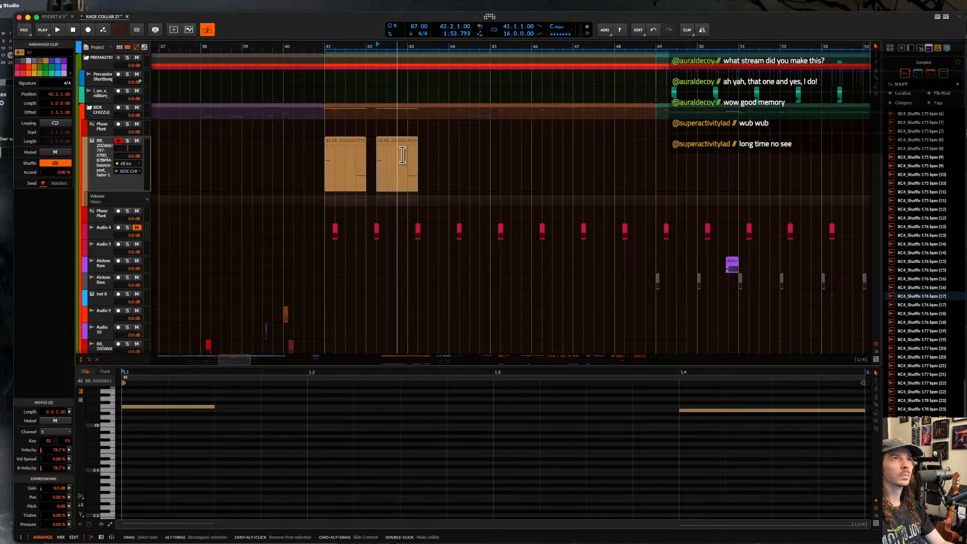
- Split off the copy's beat-4 note, move that piece one beat earlier so it ends at bar 43, and loop the two bars from bar 41
left_click(409, 176)
key("super+e")
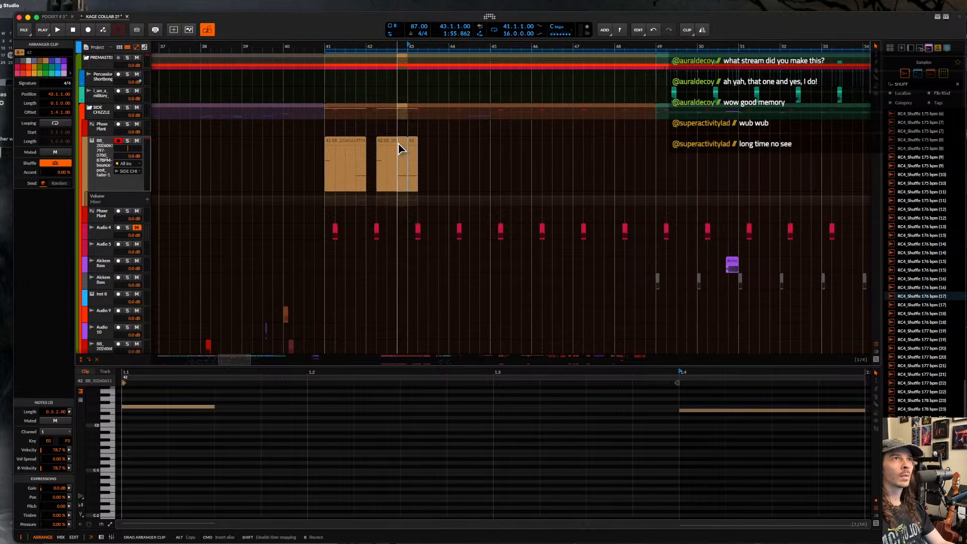
key("Delete")
left_click_drag(325, 179, 408, 179)
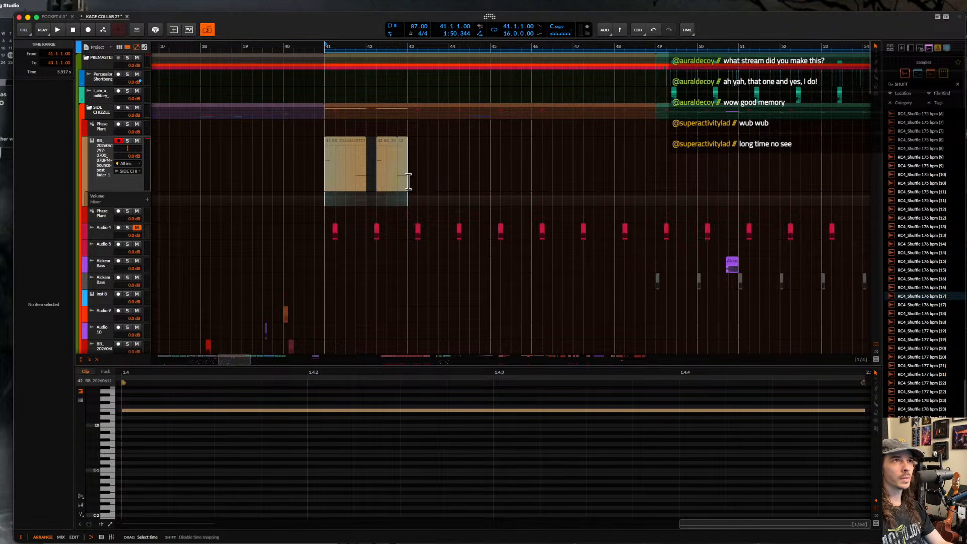
- Show the Sampler's Play / Position Offset automation in the track's lane and make the lane much taller
left_click(102, 176)
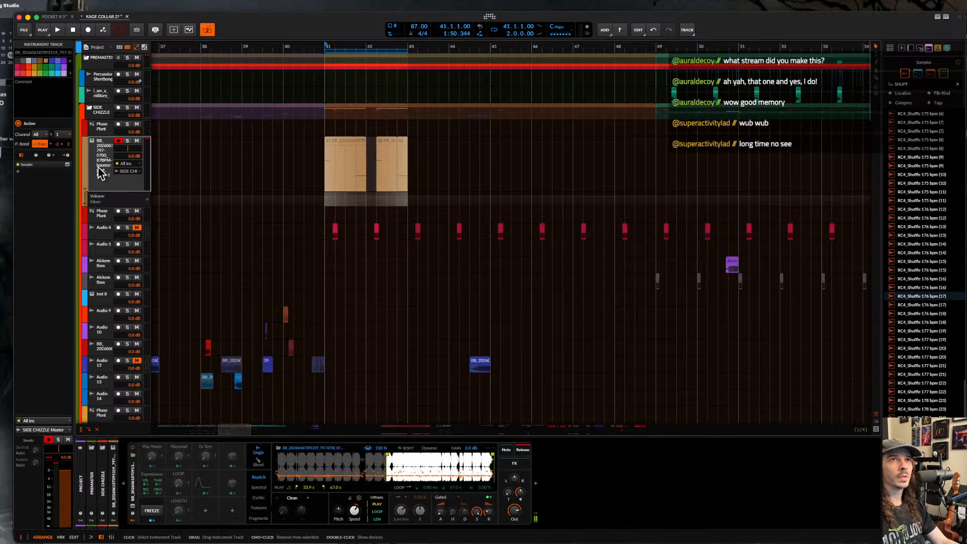
left_click(376, 504)
scroll(355, 209, "up", 3)
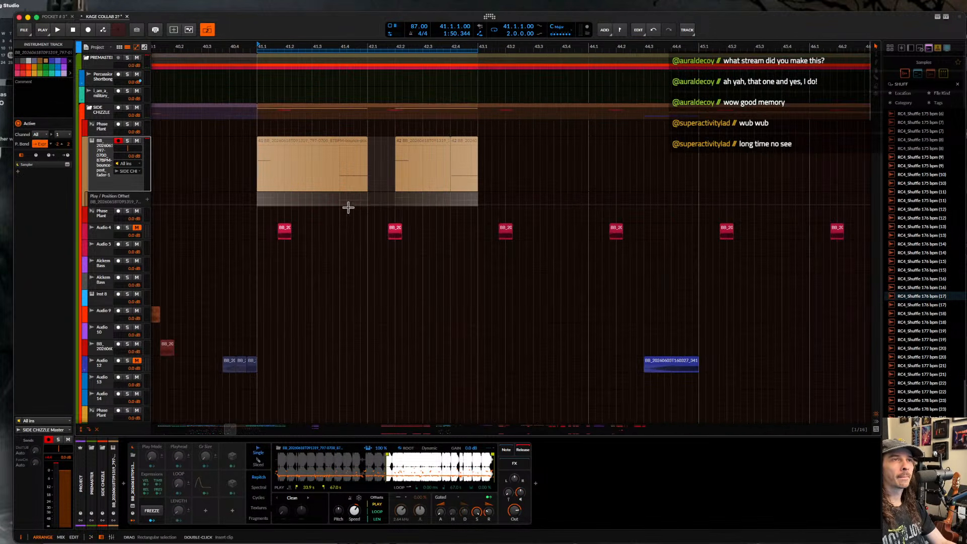
left_click_drag(108, 207, 108, 359)
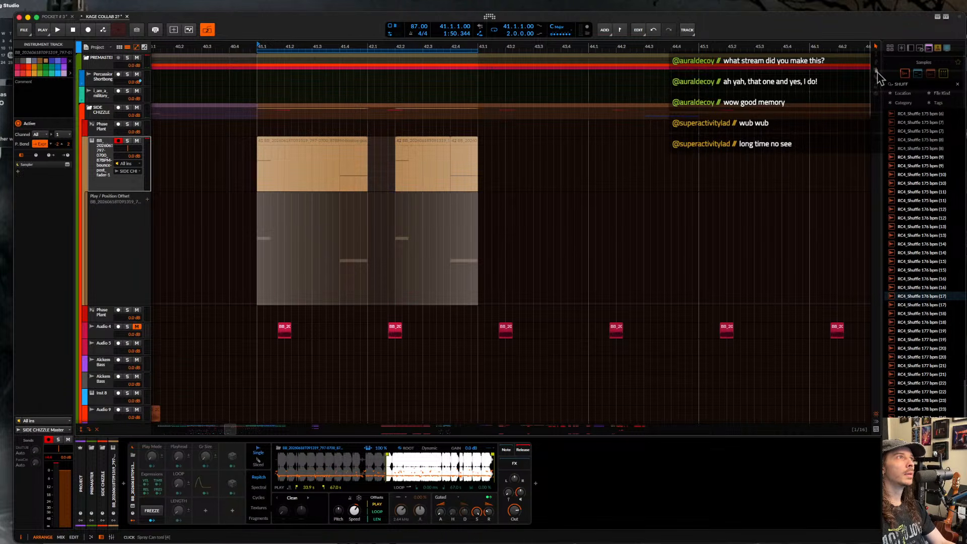
- Switch the arranger's beat grid from adaptive to a fixed 1/8 for spraying automation around bar 41
scroll(270, 227, "up", 5)
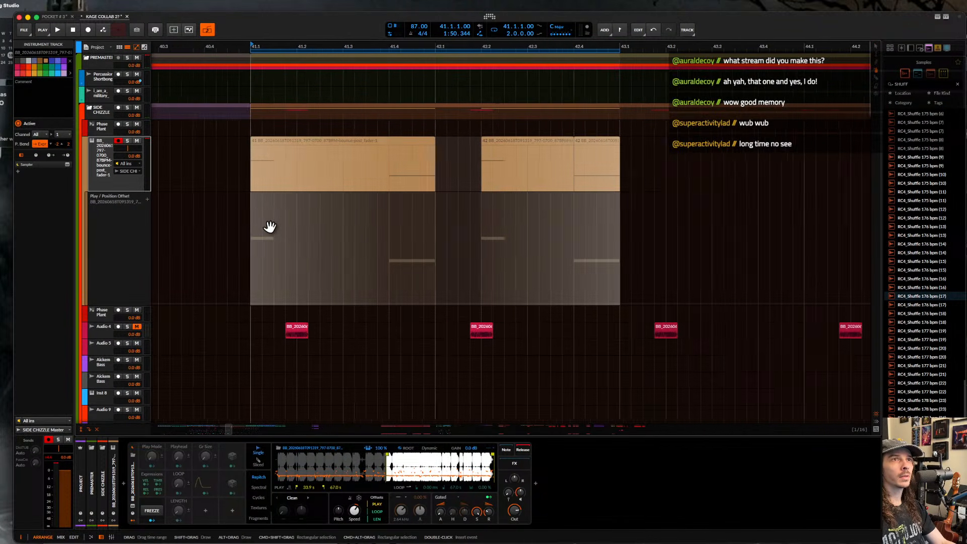
left_click(868, 429)
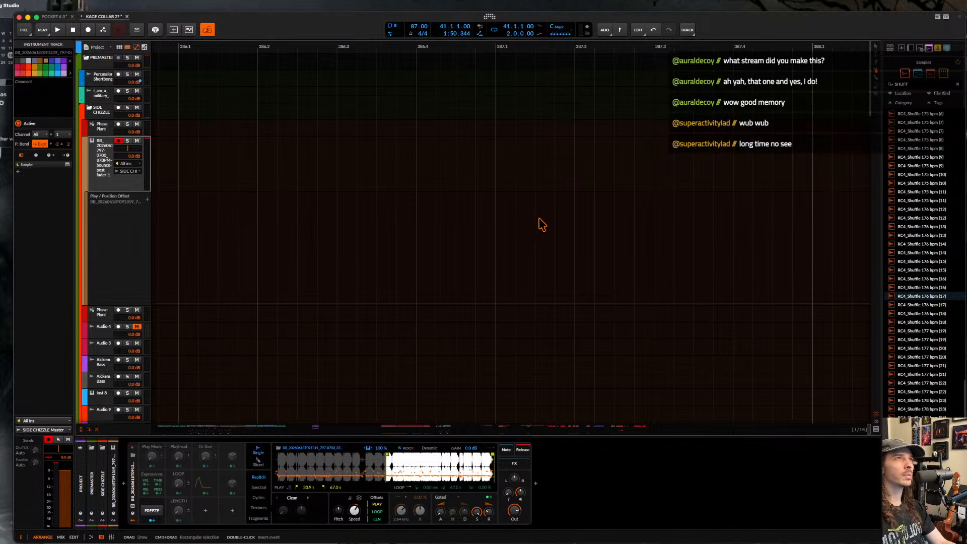
scroll(539, 218, "down", 4)
scroll(542, 225, "down", 6)
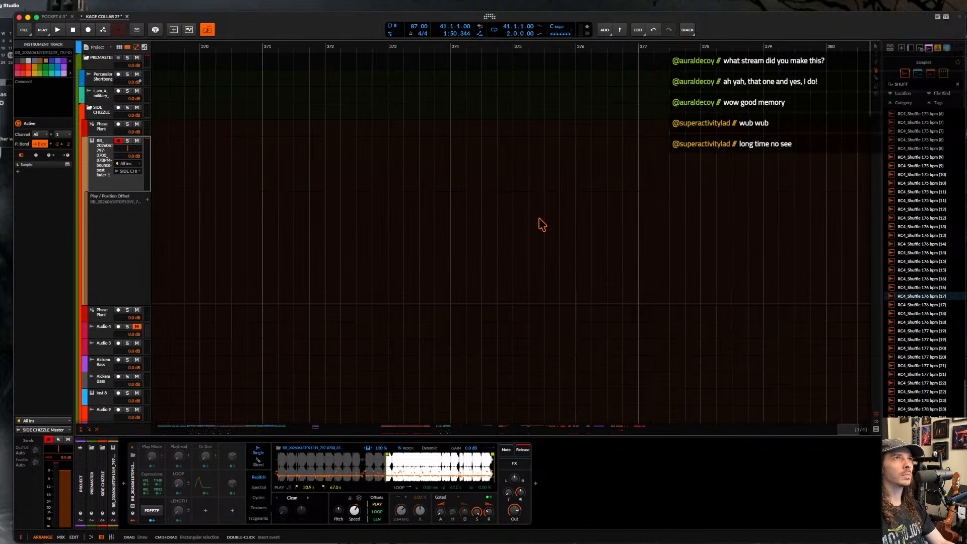
scroll(542, 224, "down", 7)
scroll(288, 108, "left", 5)
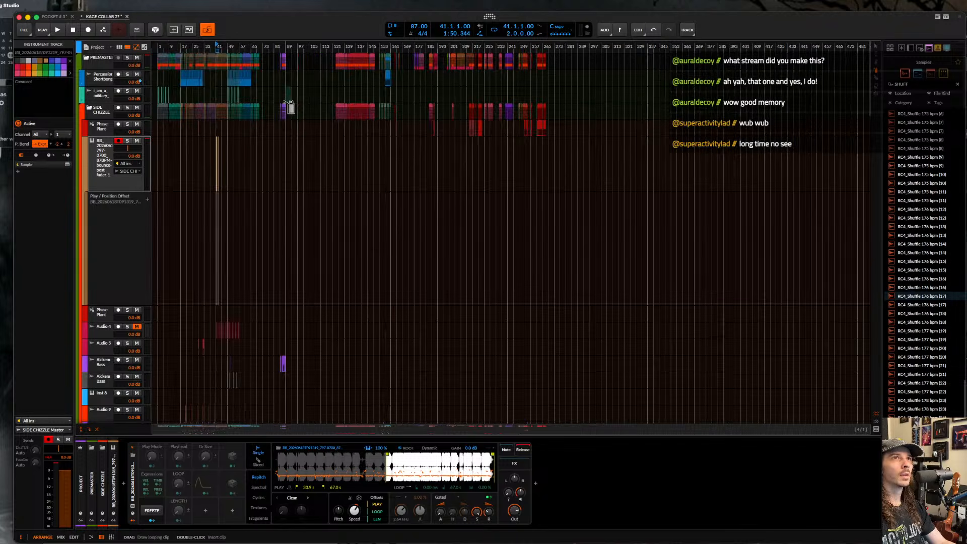
scroll(218, 152, "up", 10)
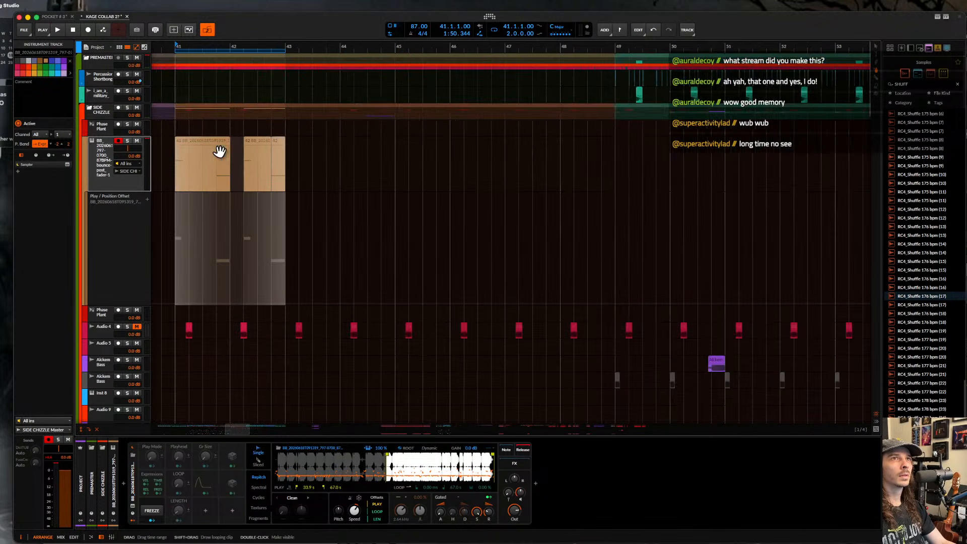
scroll(220, 151, "down", 1)
scroll(219, 151, "up", 5)
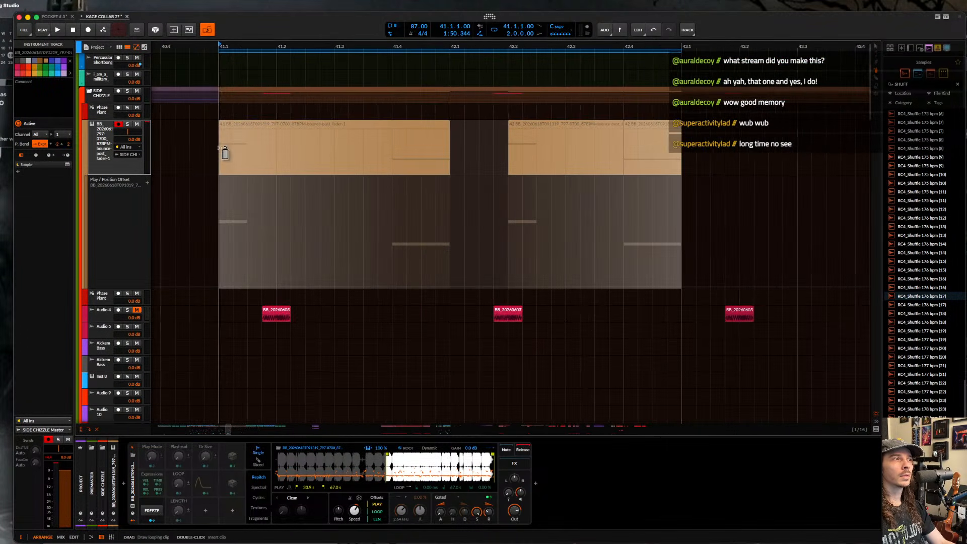
scroll(225, 152, "up", 2)
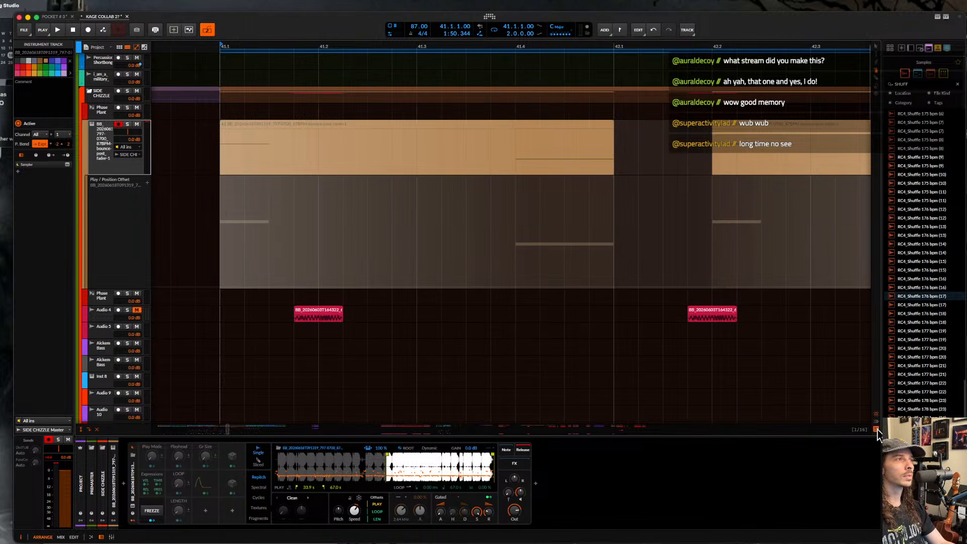
left_click(859, 429)
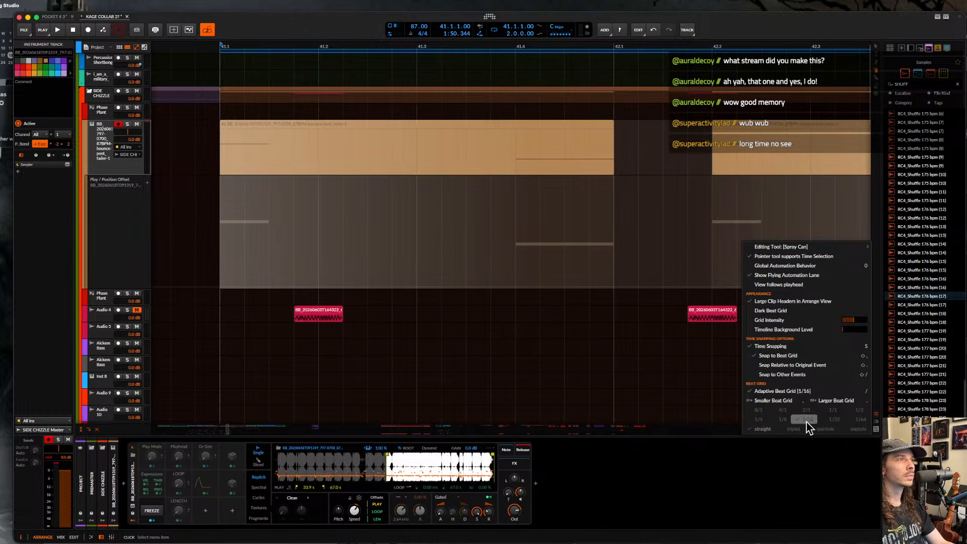
left_click(240, 220)
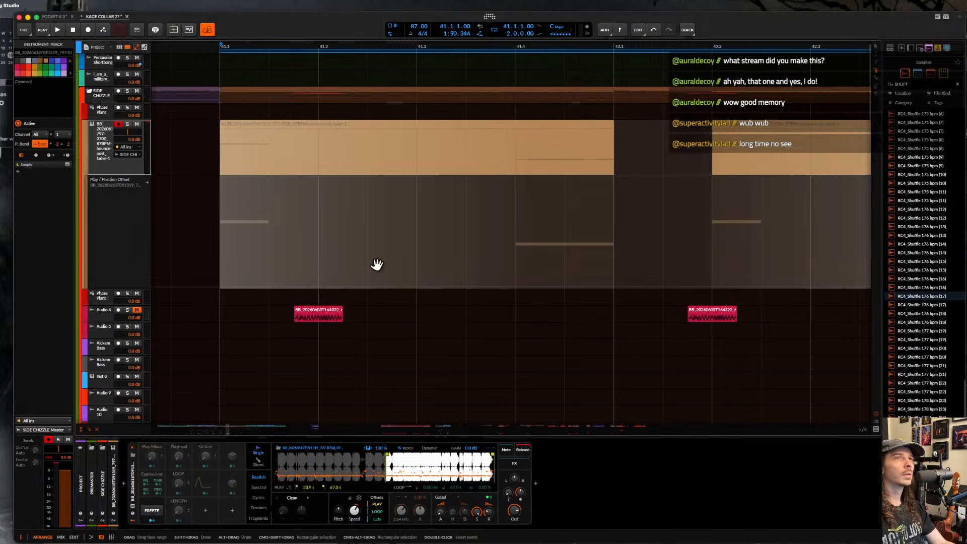
- Spray held 1/8 position-offset steps just before bar 41 and at 41.1.1.00, the latter at 38.7%, and play from bar 41
left_click(176, 221)
left_click(249, 241)
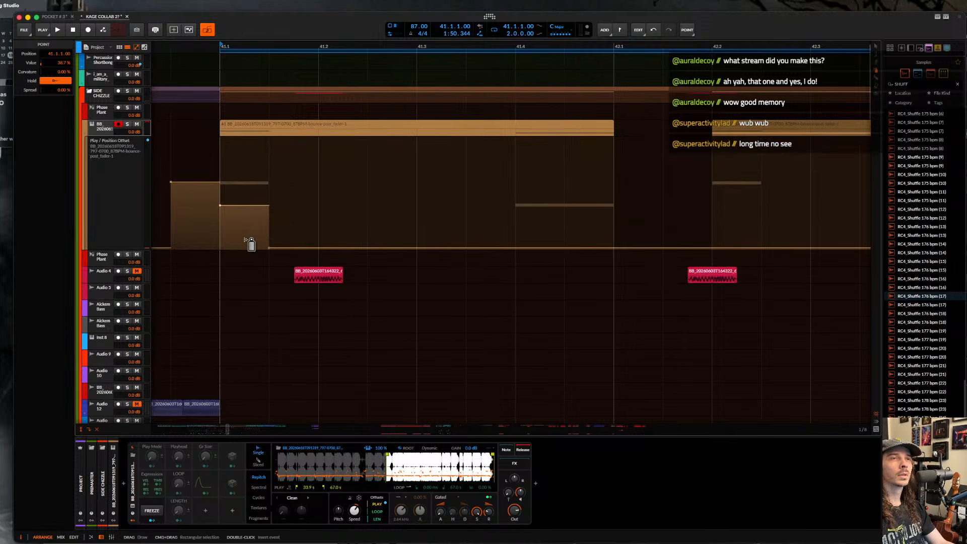
key("space")
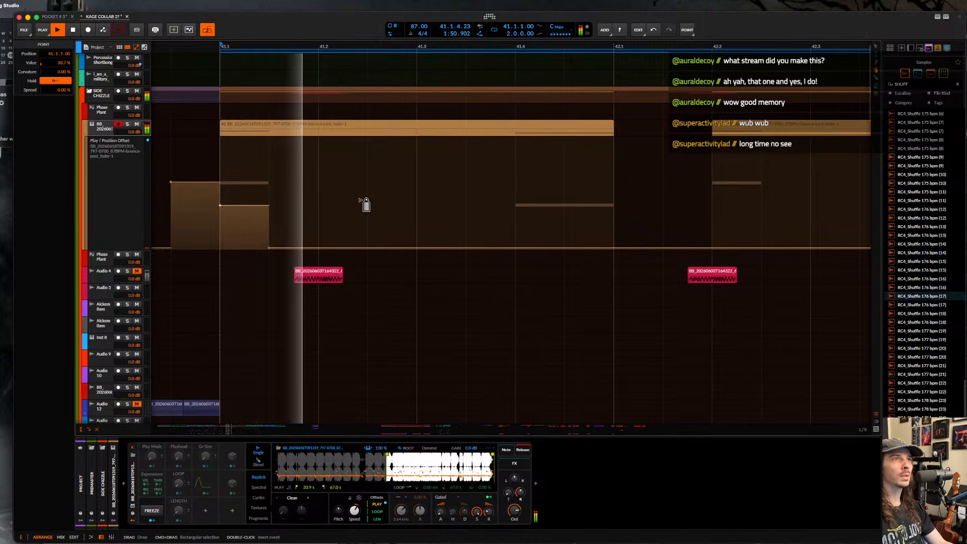
- Spray a position-offset step at 41.4.1.00 during playback and adjust it to 23.9%
left_click(515, 176)
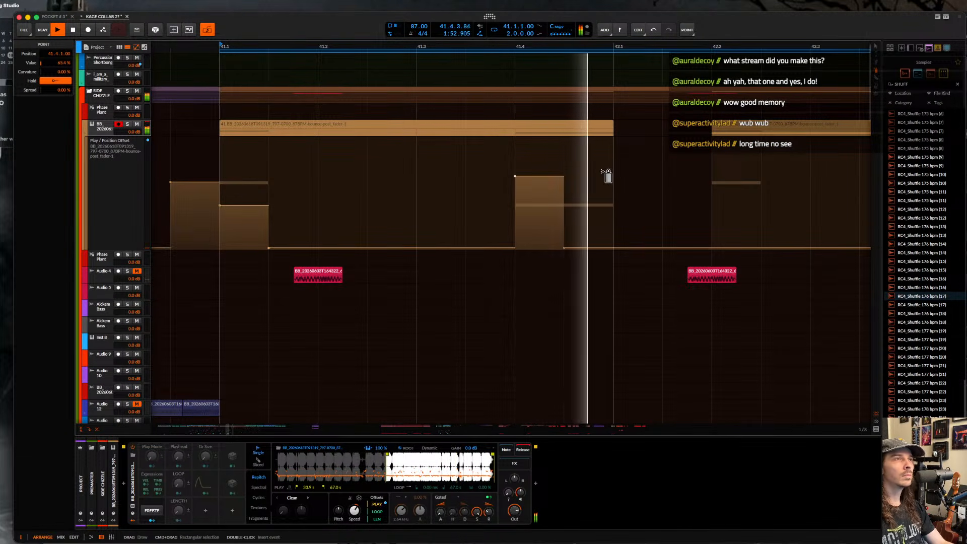
left_click_drag(544, 178, 542, 204)
key("space")
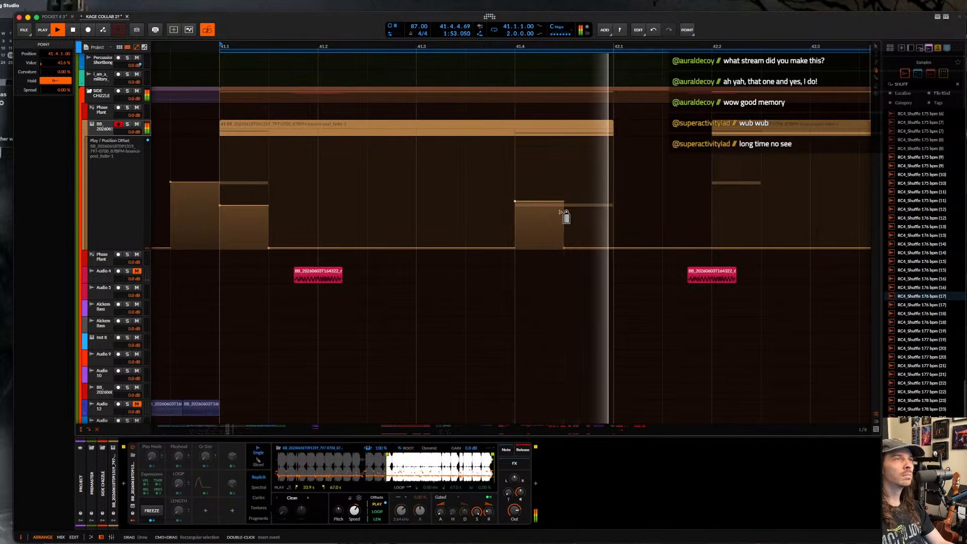
left_click_drag(542, 204, 539, 222)
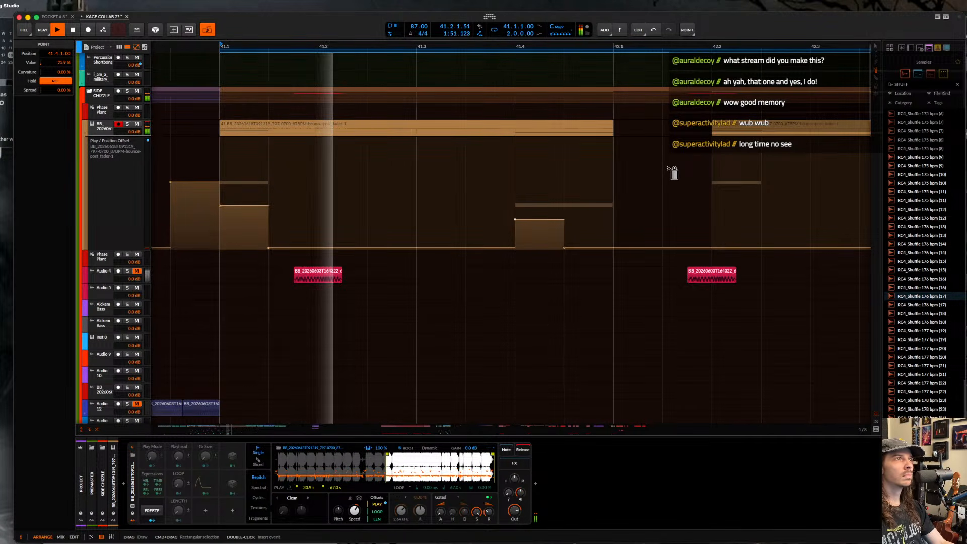
- Add position-offset steps of 32.5% at 42.2.1.00 and 19.9% at 42.4.1.00
scroll(674, 172, "right", 4)
scroll(674, 172, "down", 4)
scroll(673, 171, "right", 3)
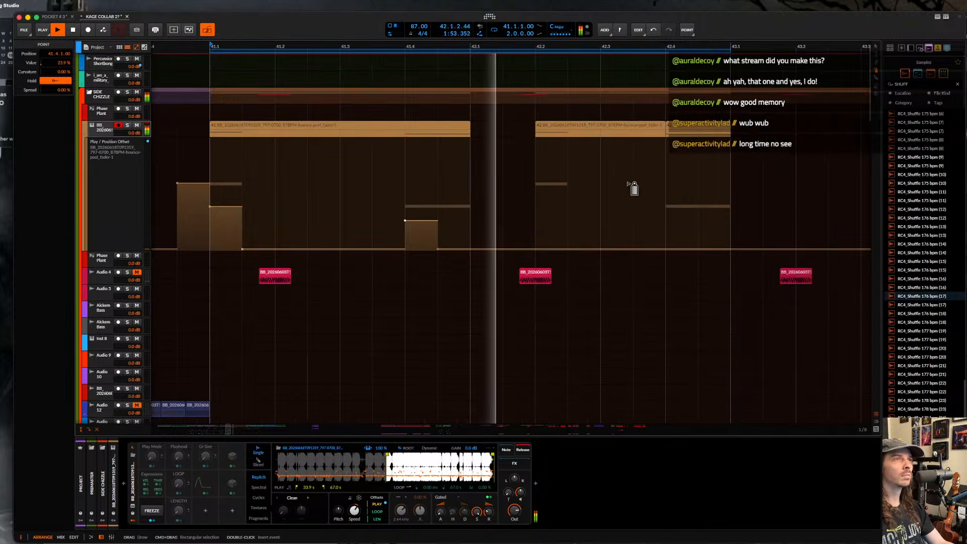
left_click(551, 213)
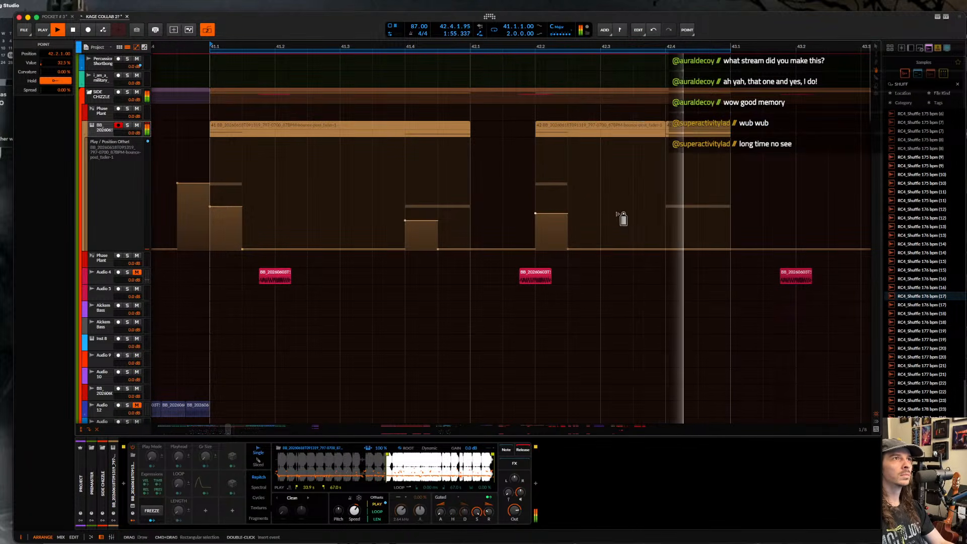
left_click(692, 223)
left_click_drag(692, 223, 691, 197)
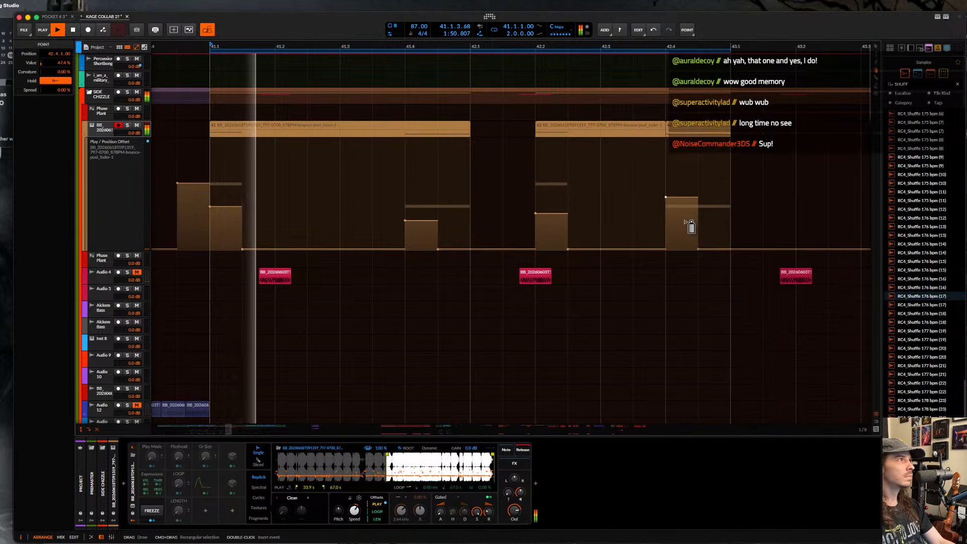
key("space")
left_click_drag(689, 225, 689, 230)
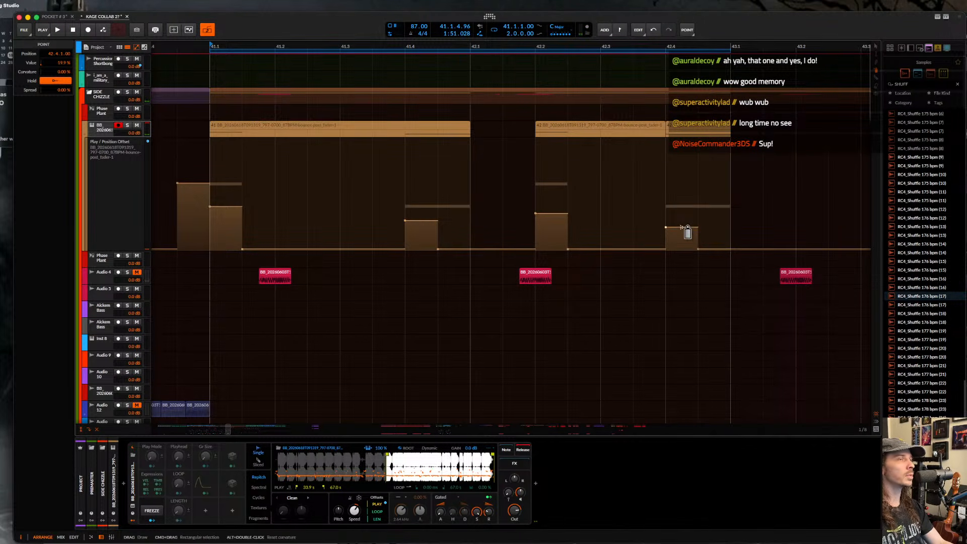
- Audition the two-bar loop with the position-offset steps, including playback started from 42.4.1.00
key("space")
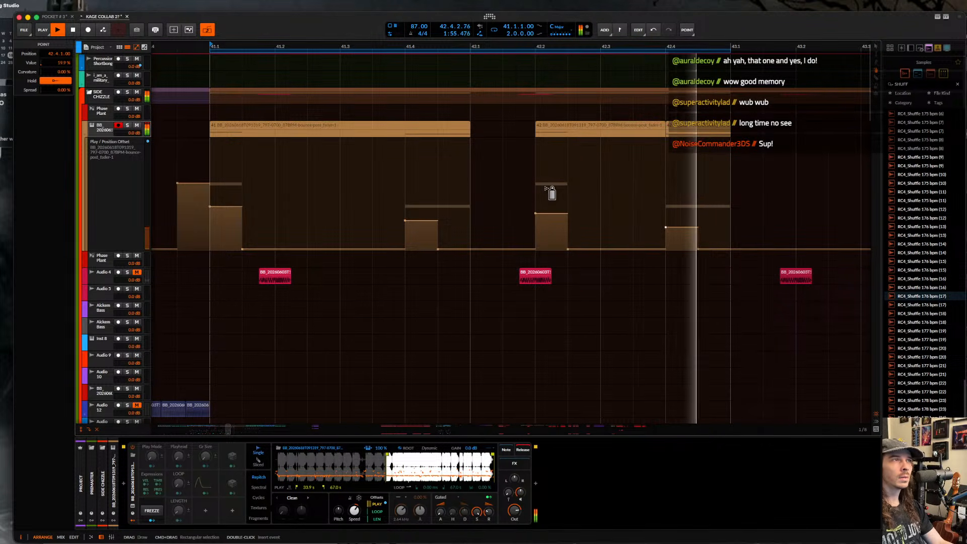
key("space")
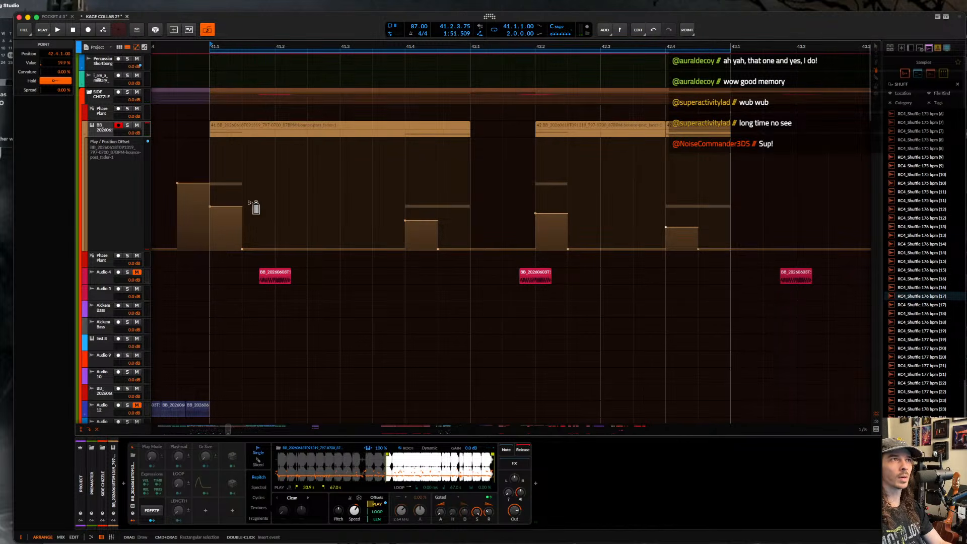
key("space")
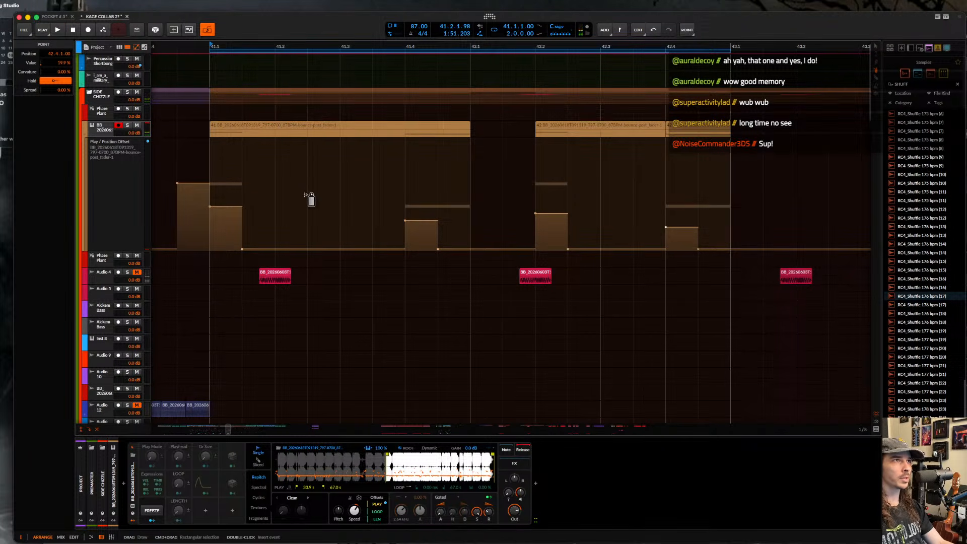
left_click(666, 177)
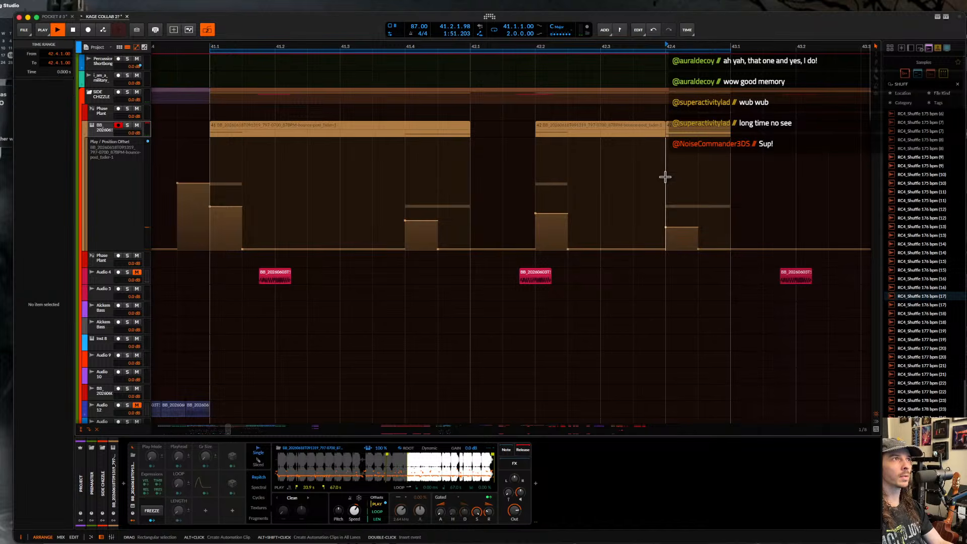
key("space")
key("space")
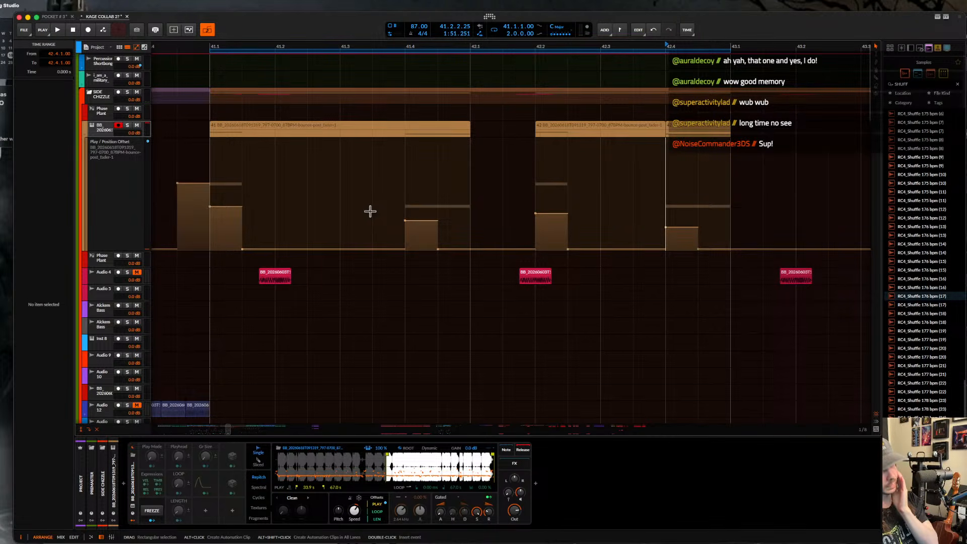
- Switch the Sampler to Sliced mode and move the slicing start slightly earlier in the sample
left_click(258, 464)
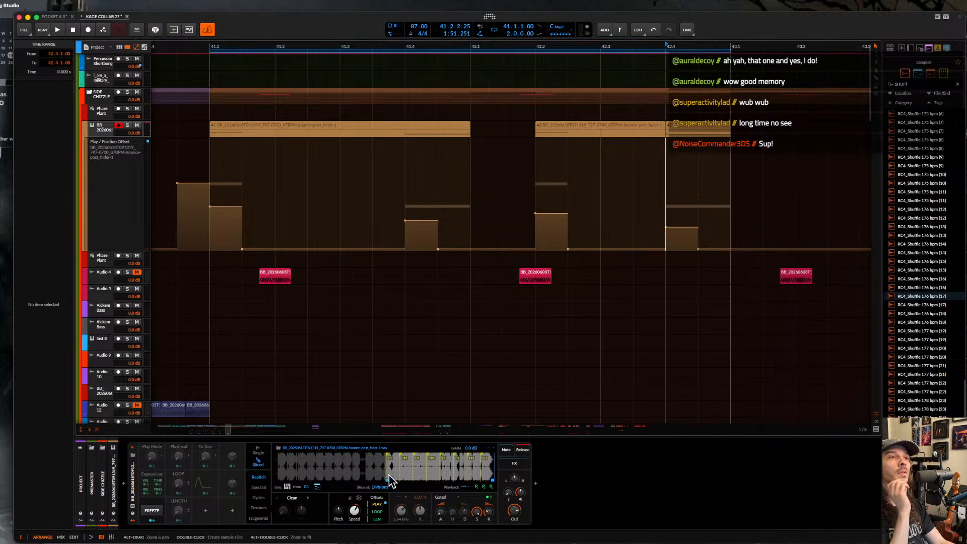
left_click_drag(387, 481, 368, 479)
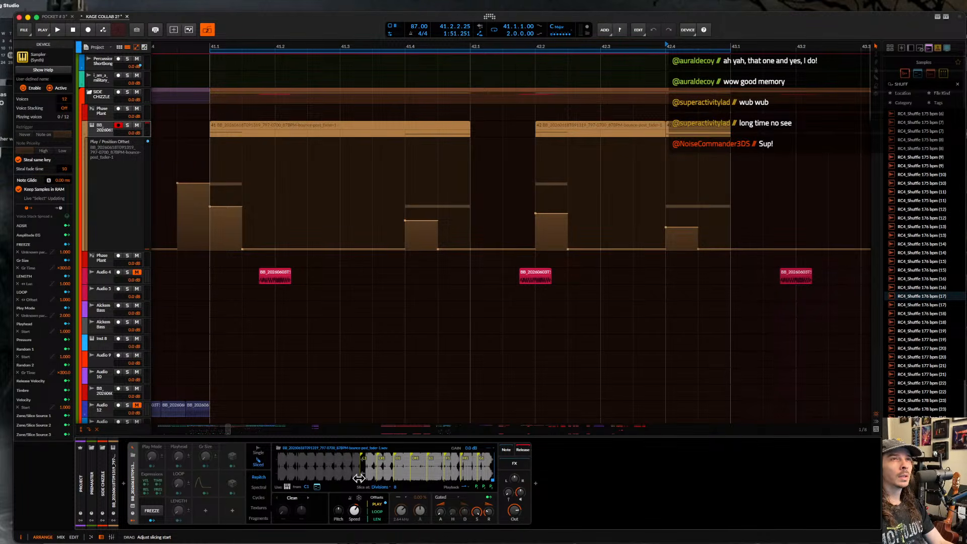
left_click_drag(359, 479, 365, 479)
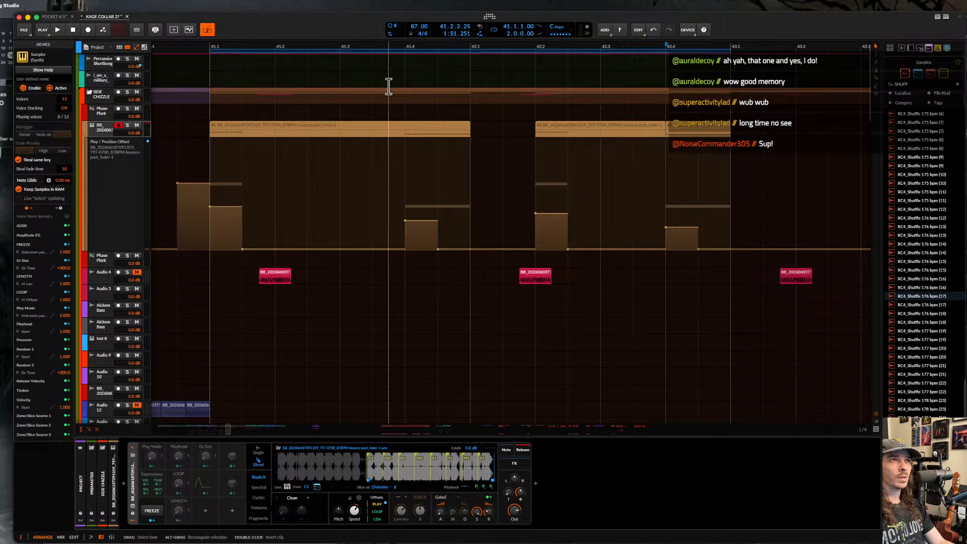
- Audition the sliced sample from bar 41 and move the slicing start further towards the sample's beginning
left_click(361, 126)
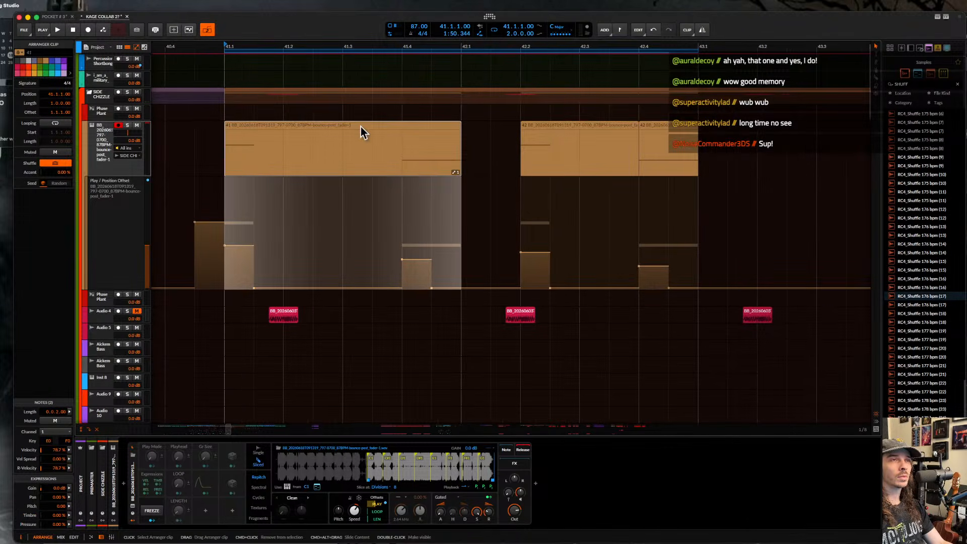
key("space")
key("space")
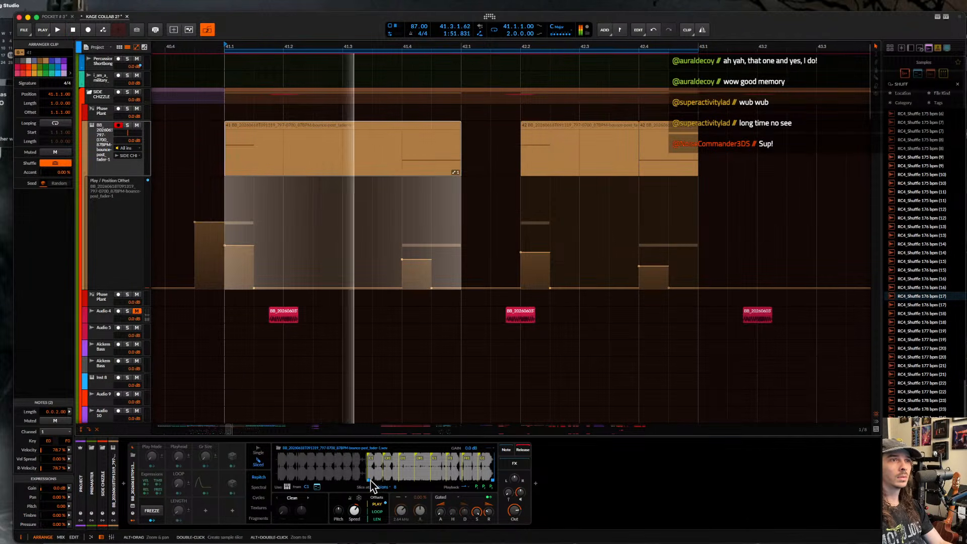
left_click_drag(367, 480, 348, 480)
key("space")
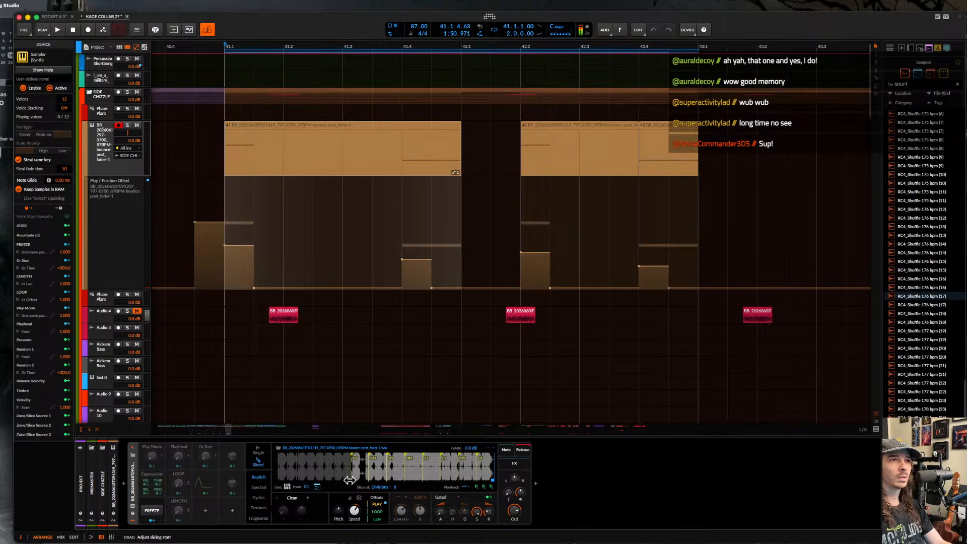
key("space")
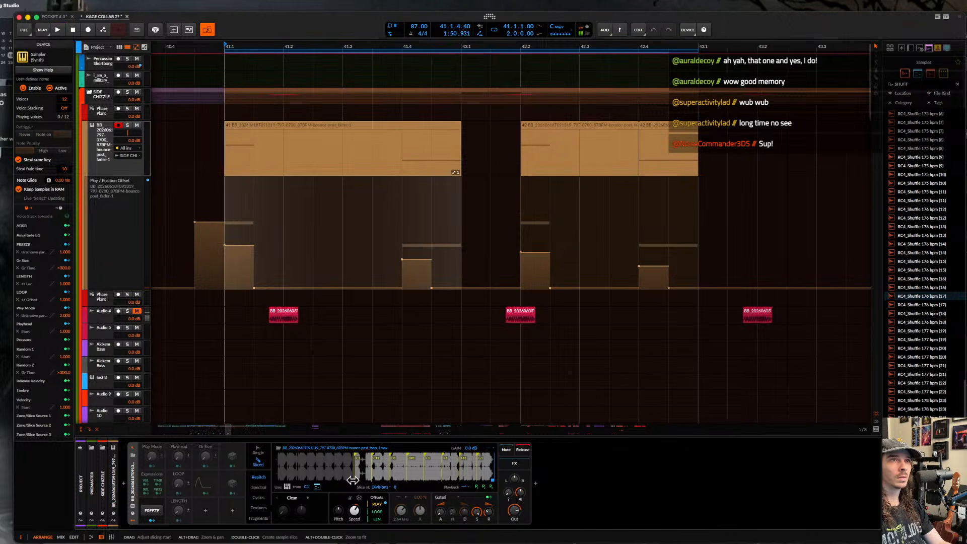
- Consolidate the clips and position-offset automation from 41.1.1.00 to 43.1.1.00 into one two-bar clip
left_click(297, 131)
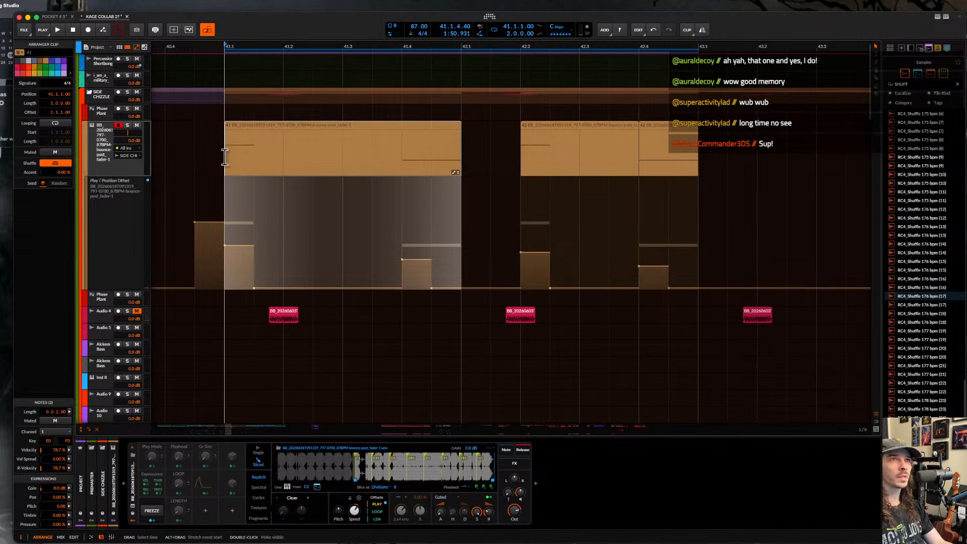
left_click_drag(225, 161, 692, 170)
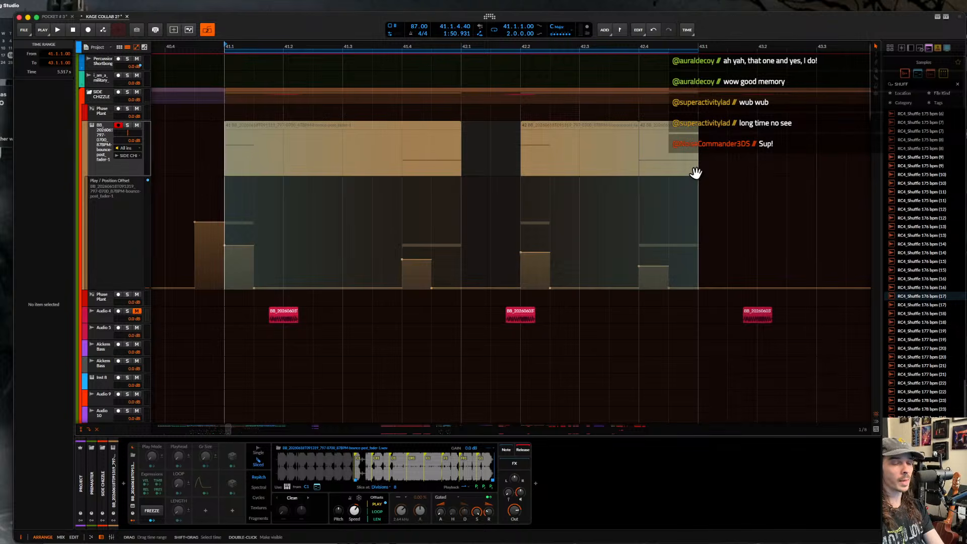
key("super+j")
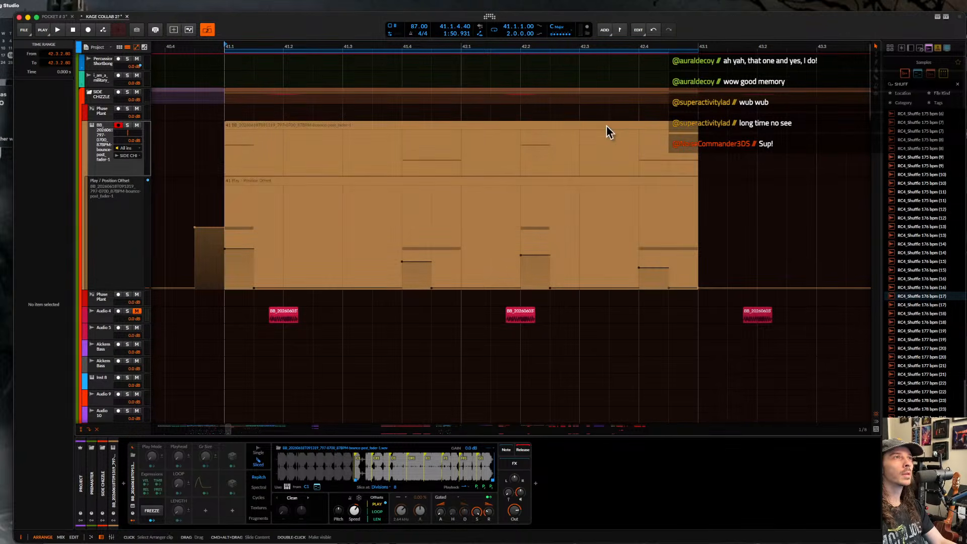
- Transpose all notes in the two-bar Sampler clip up one octave to E1 and F1, and play them back
double_click(607, 126)
scroll(299, 405, "down", 4)
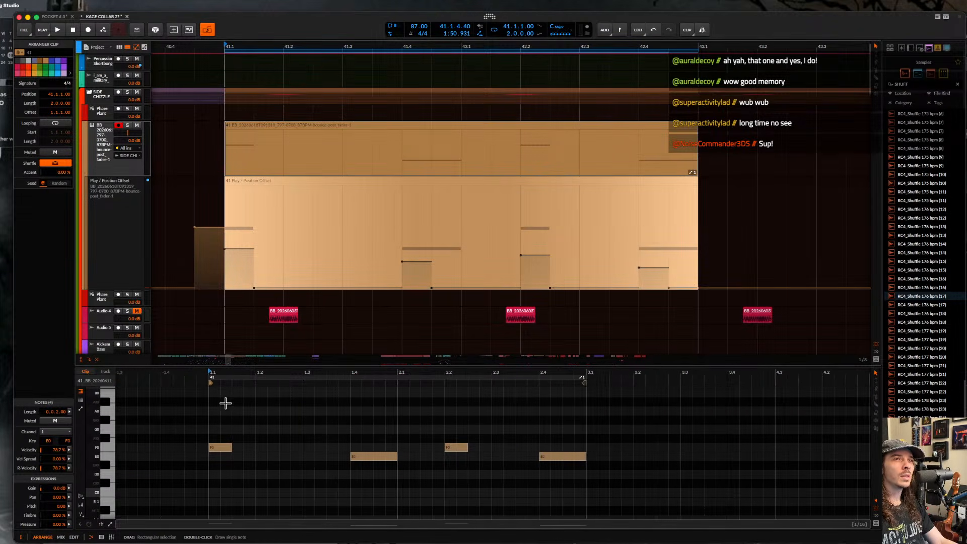
left_click_drag(223, 401, 638, 502)
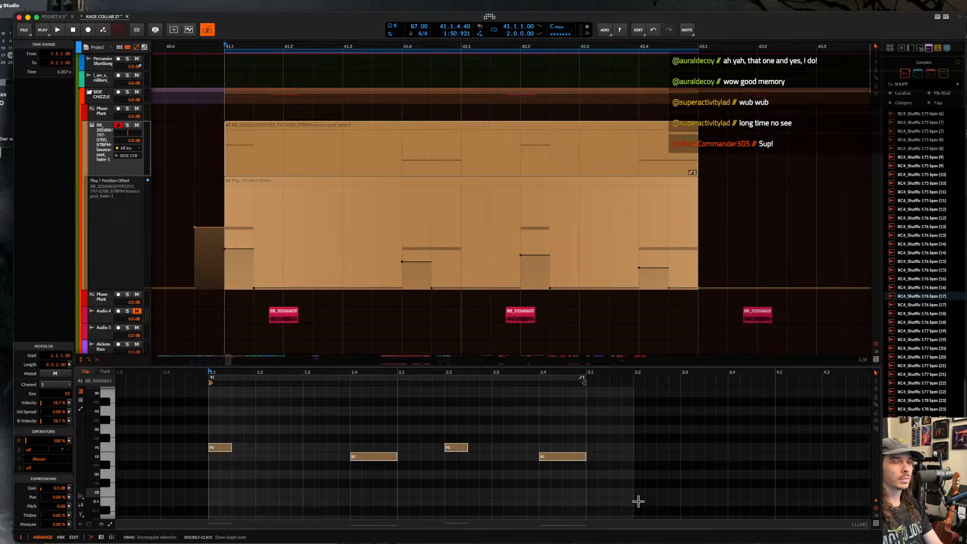
key("shift+Up")
key("space")
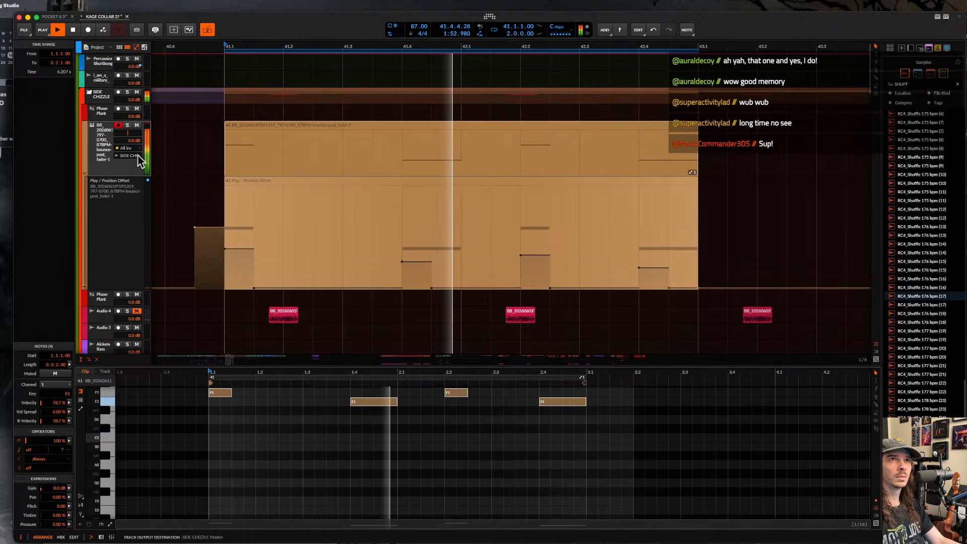
- Move the Sampler's slicing start slightly earlier in the sample while the loop plays, and stop playback
double_click(103, 144)
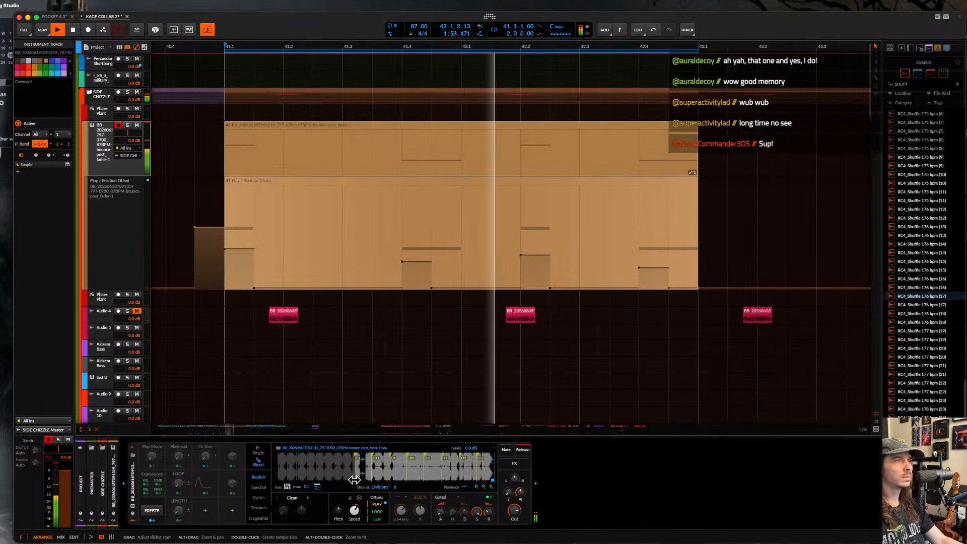
left_click(354, 479)
left_click_drag(354, 479, 337, 479)
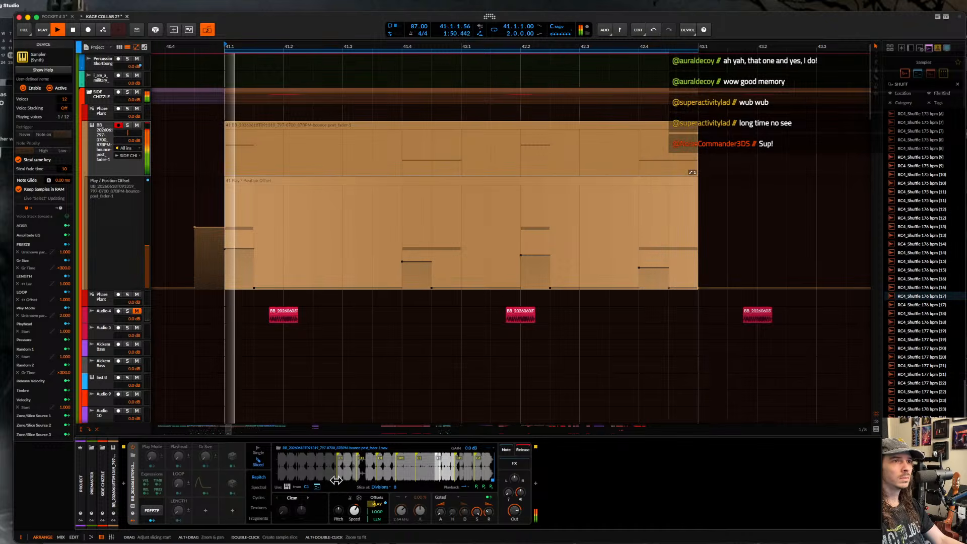
key("space")
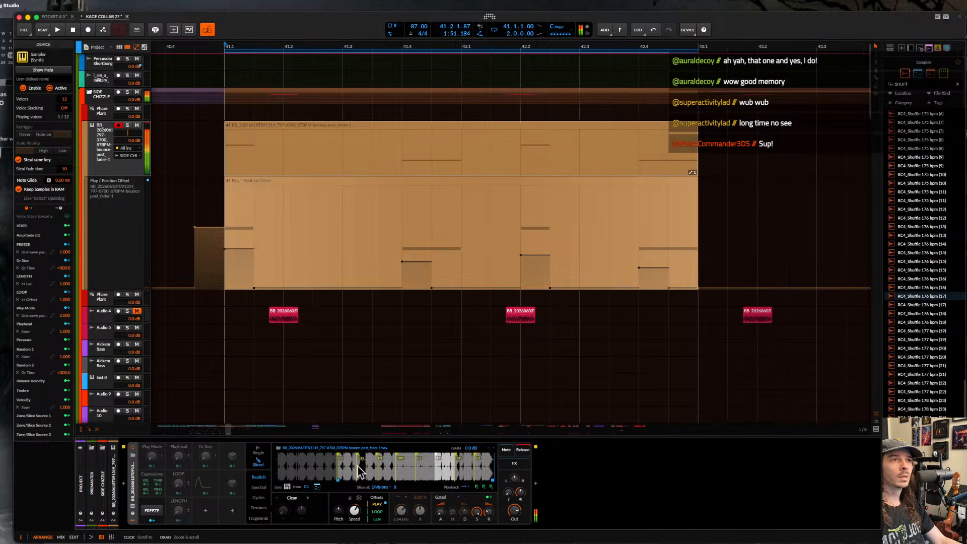
- Bring the Sampler's Play / Position Offset to 0% and delete its automation lane
left_click(374, 505)
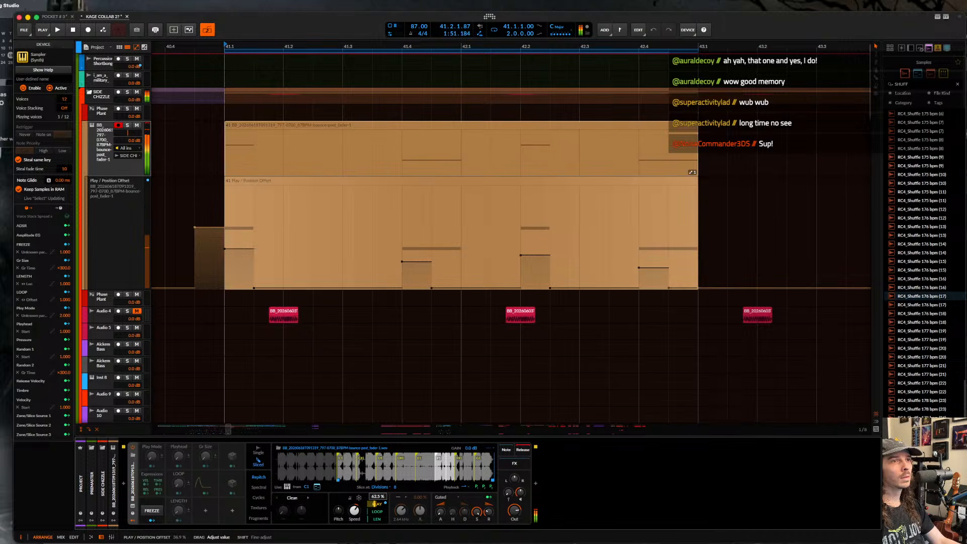
left_click_drag(376, 504, 370, 505)
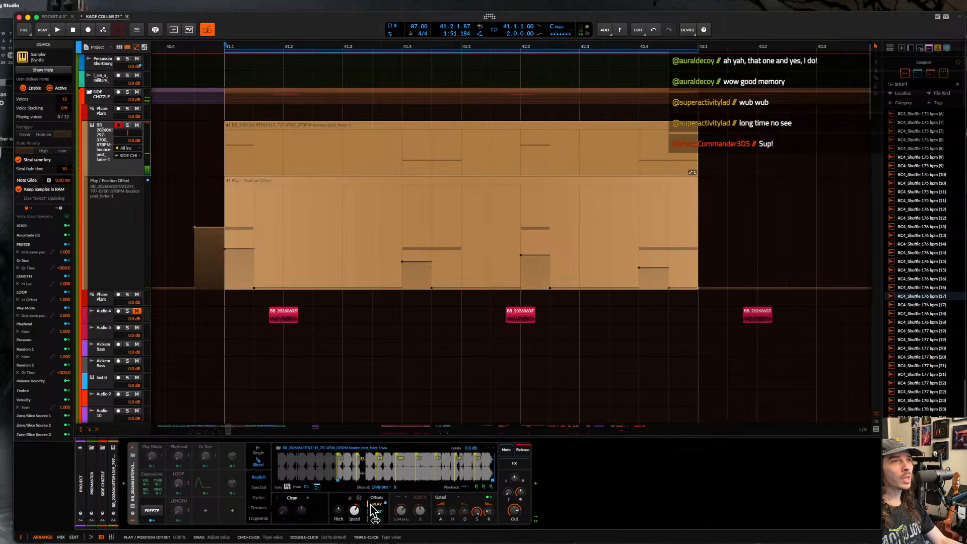
right_click(376, 509)
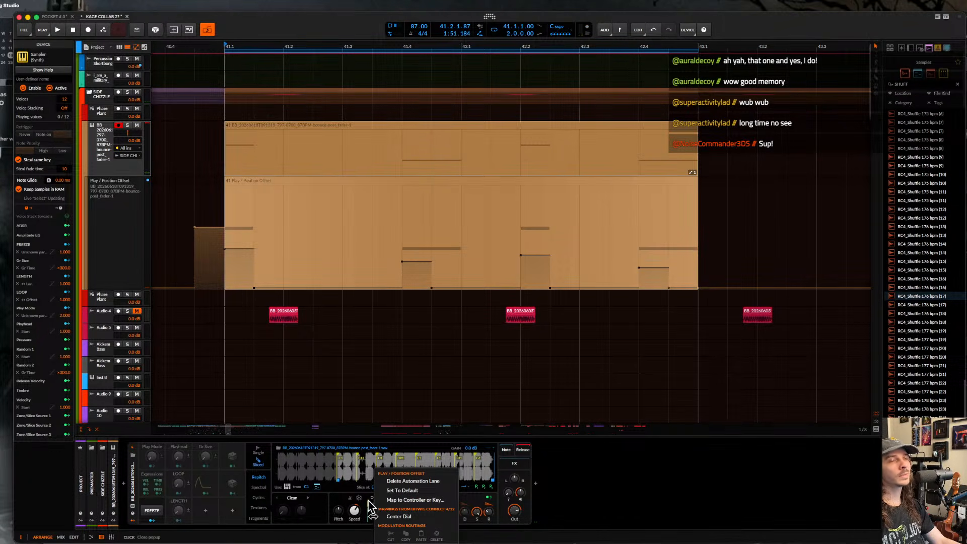
left_click(406, 481)
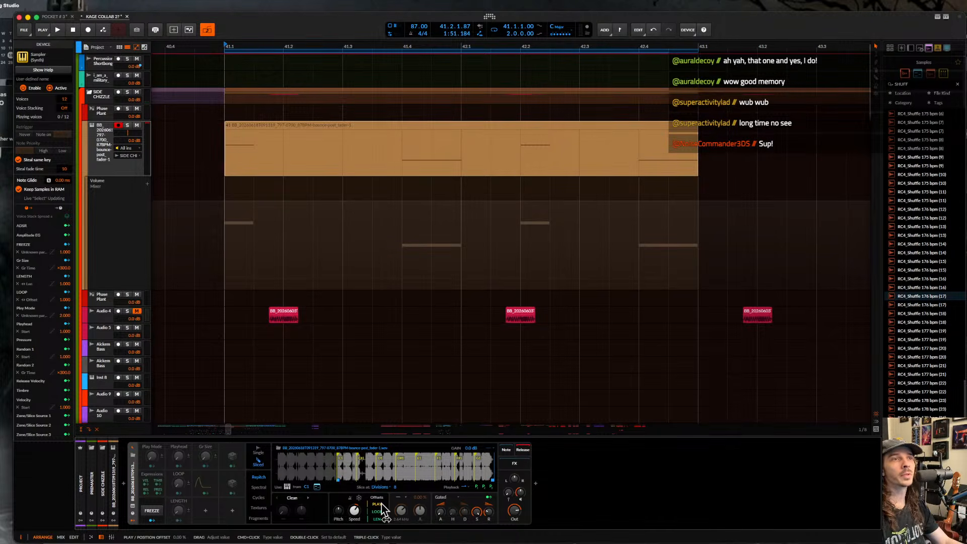
- Audition the clip without the offset automation and shift the slicing start a little further towards the sample's beginning
left_click(298, 126)
scroll(307, 129, "down", 2)
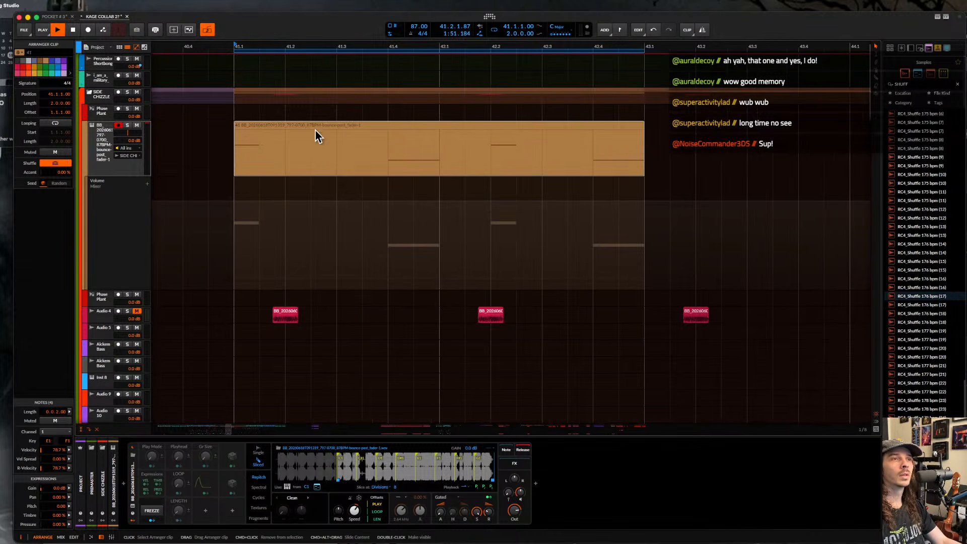
key("space")
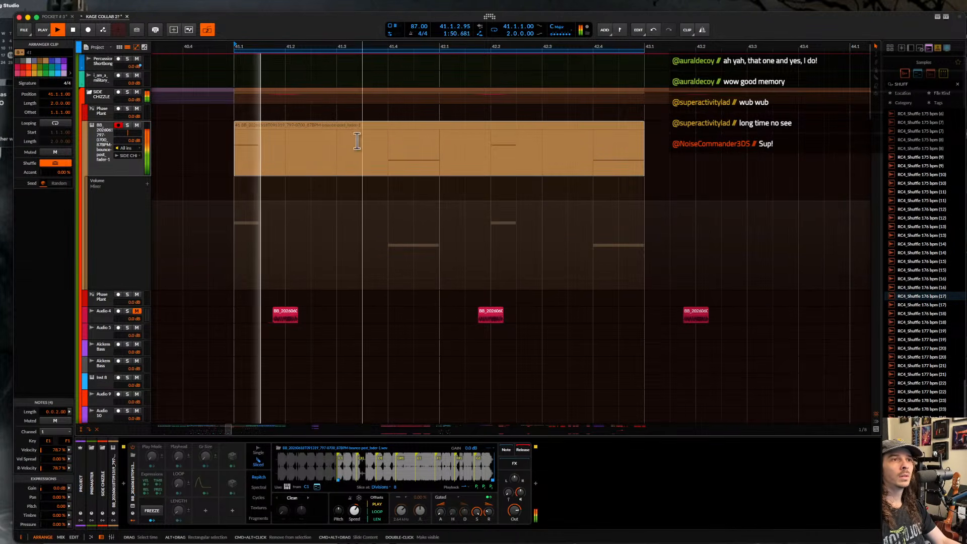
left_click(340, 480)
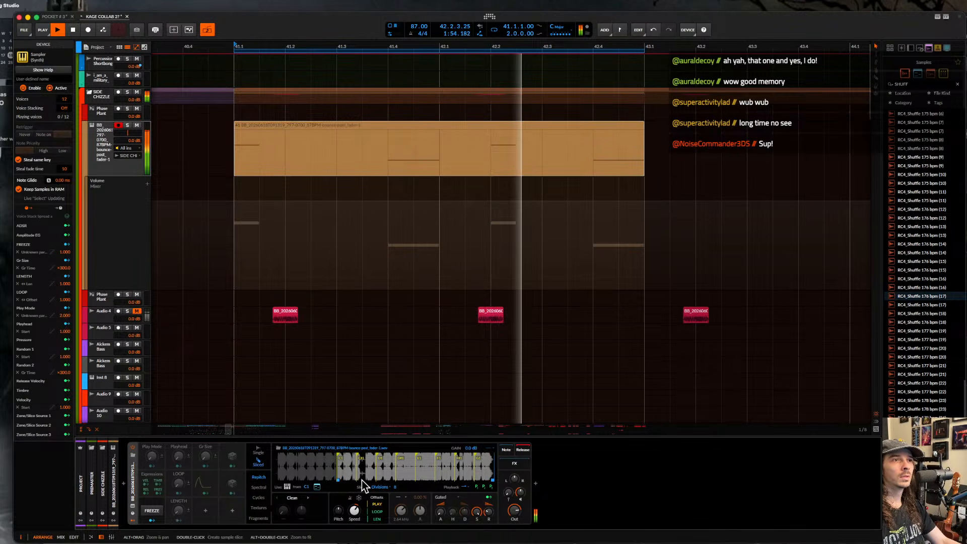
mouse_move(340, 480)
left_mouse_down()
mouse_move(393, 482)
mouse_move(322, 477)
left_mouse_up()
key("space")
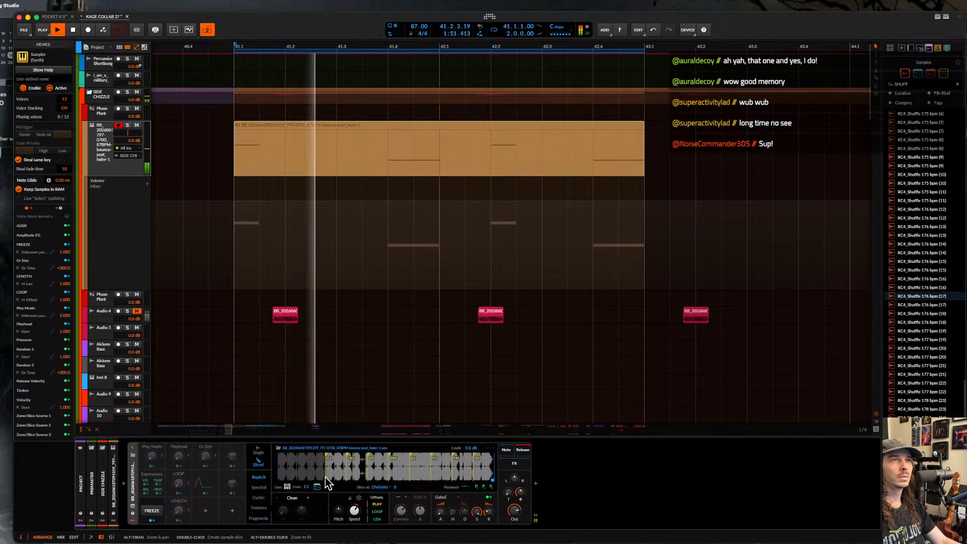
- Lower only the clip's first note to C1, undoing a trial shift of all the notes, and audition it
double_click(263, 132)
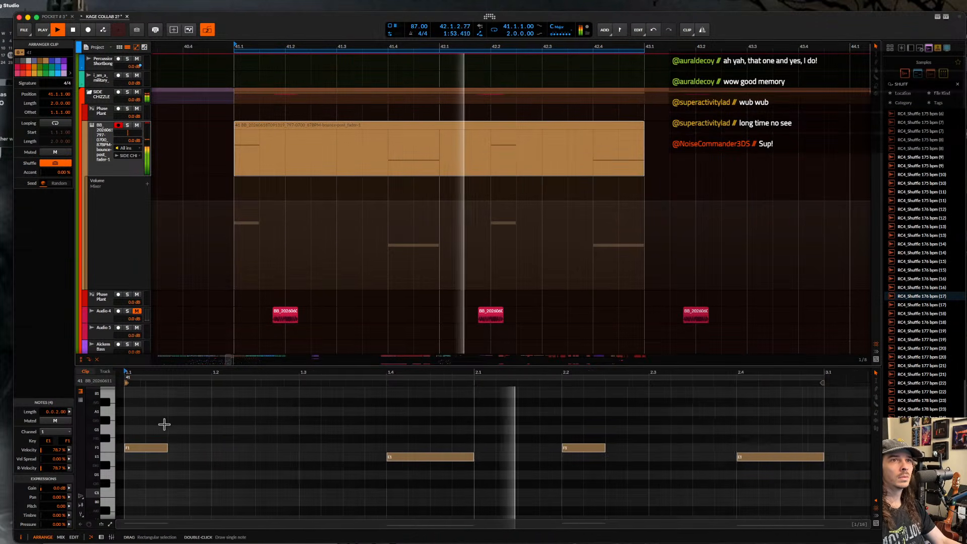
left_click_drag(135, 463, 162, 475)
key("super+a")
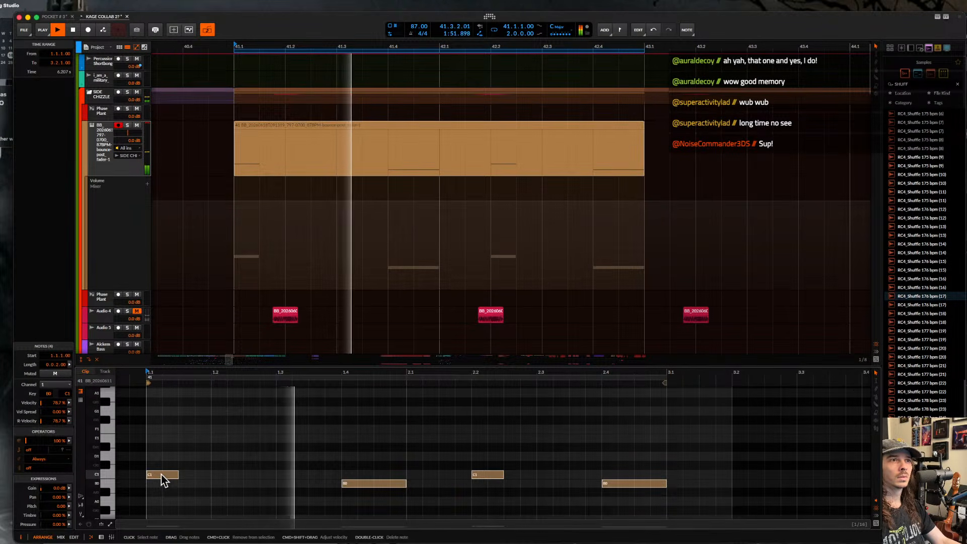
key("super+z")
key("space")
left_click(163, 430)
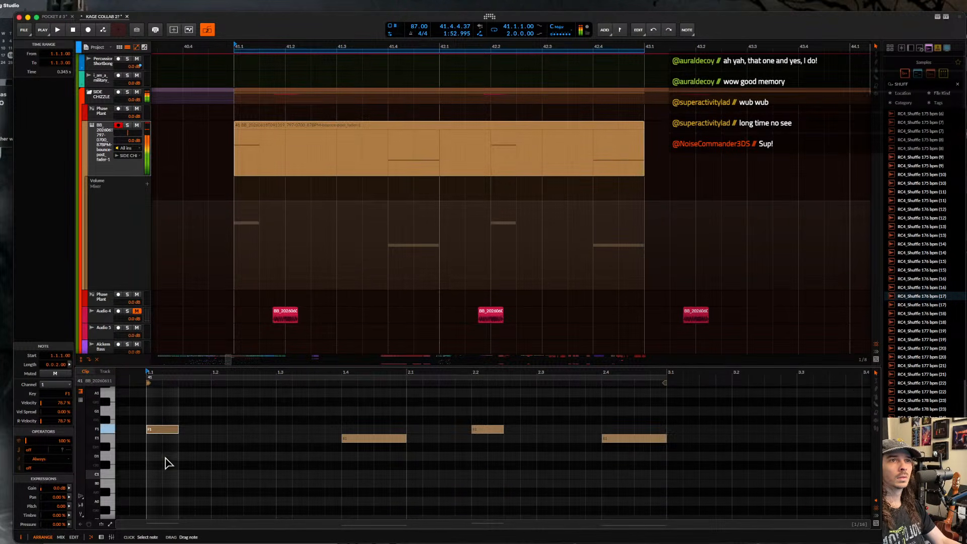
left_click_drag(166, 457, 168, 474)
key("space")
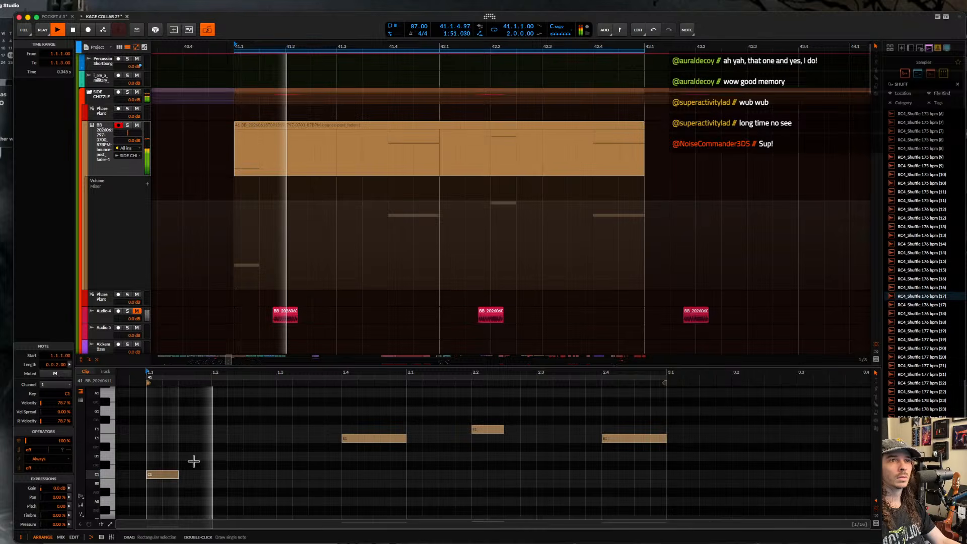
key("space")
- Add a C1 note at beat 2.1 and move the note at beat 2.2 to F#1, and audition the pattern
left_click(486, 429)
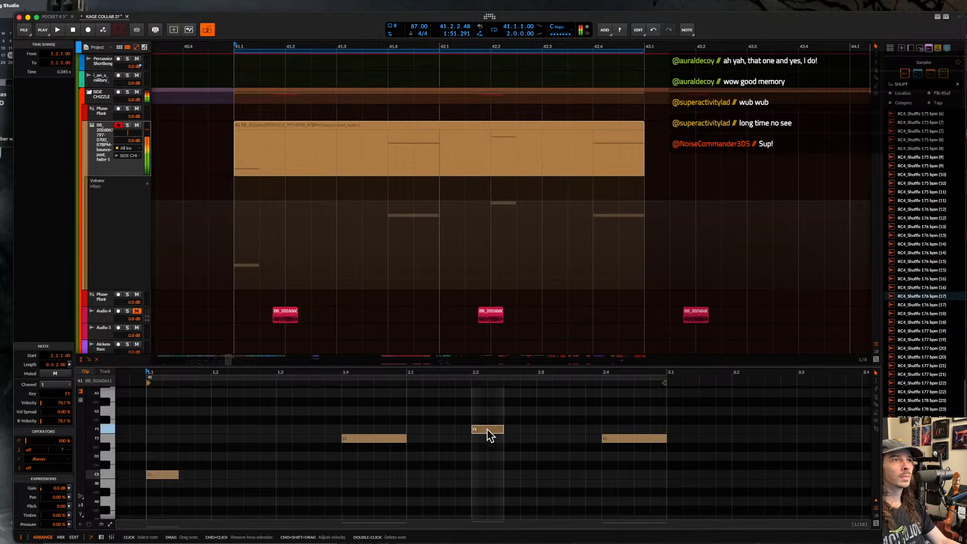
double_click(483, 467)
left_click_drag(482, 478, 482, 476)
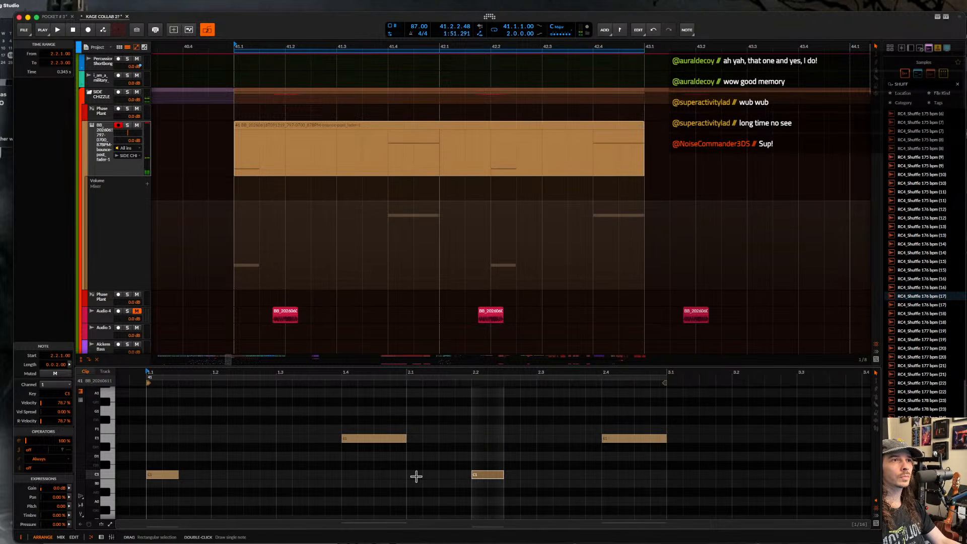
double_click(416, 476)
left_click(493, 477)
double_click(492, 422)
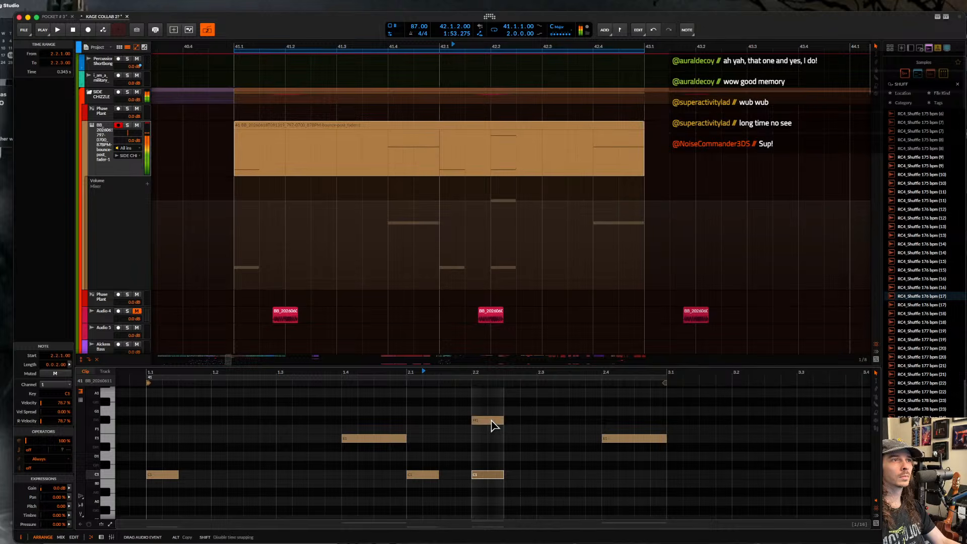
left_click_drag(492, 420, 492, 421)
key("space")
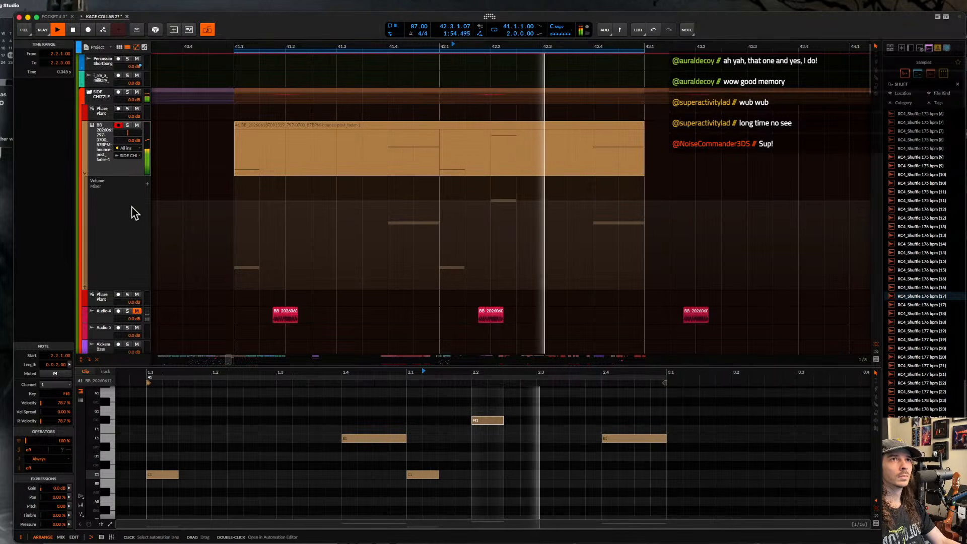
- Move the Sampler's slicing start slightly earlier again and audition the new slices
key("d")
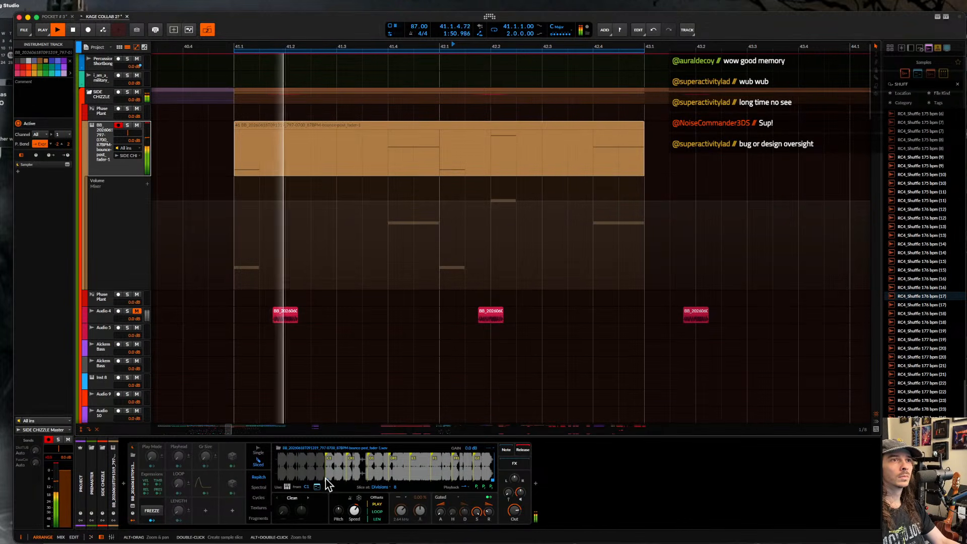
key("space")
left_click(325, 481)
left_click_drag(325, 482, 314, 481)
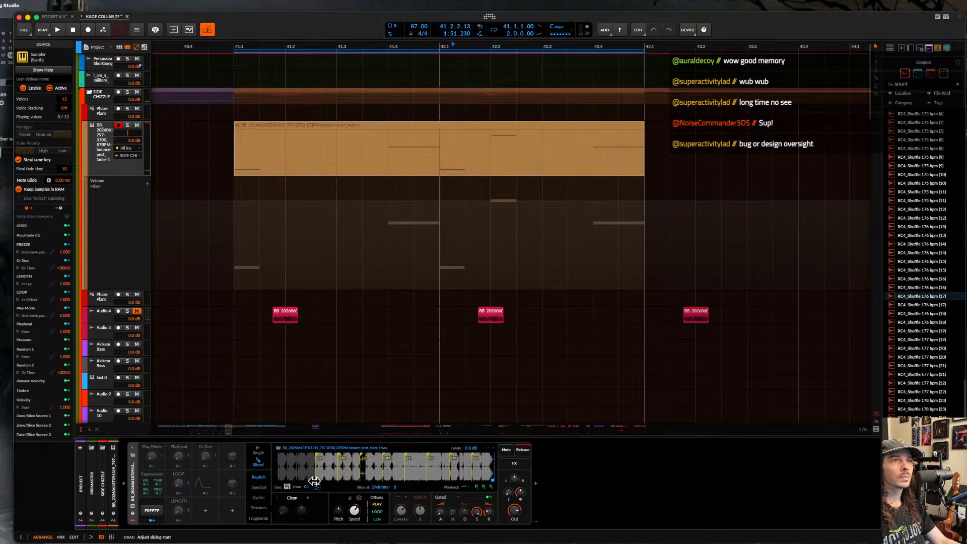
key("space")
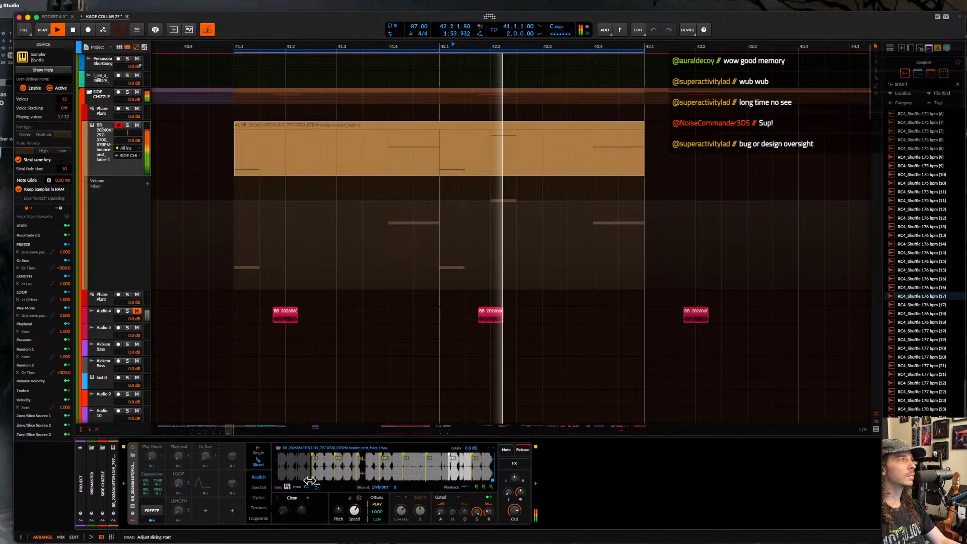
key("space")
- Audition the slices starting from the sample's very beginning, and move the slicing start to just past the sample's middle
left_click_drag(310, 480, 280, 480)
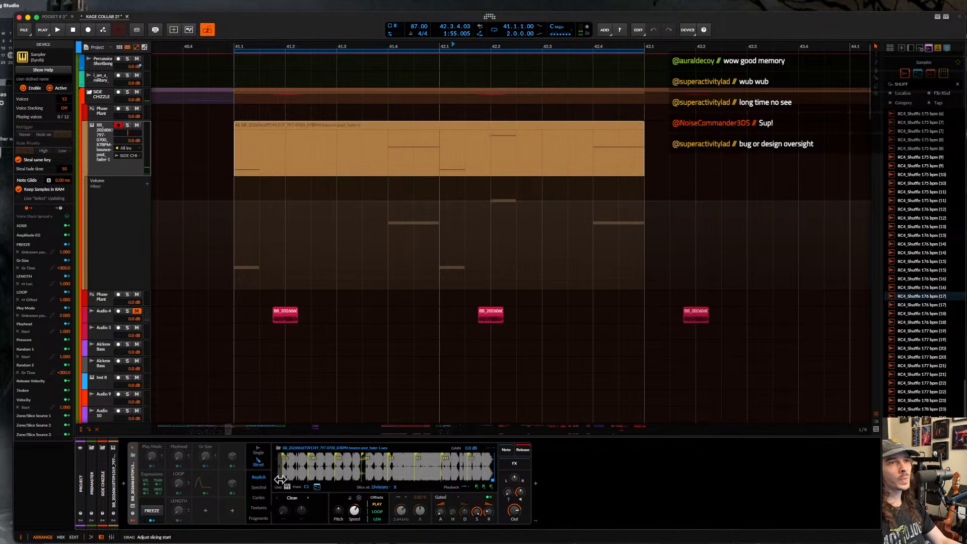
left_click(366, 125)
scroll(365, 125, "down", 2)
key("space")
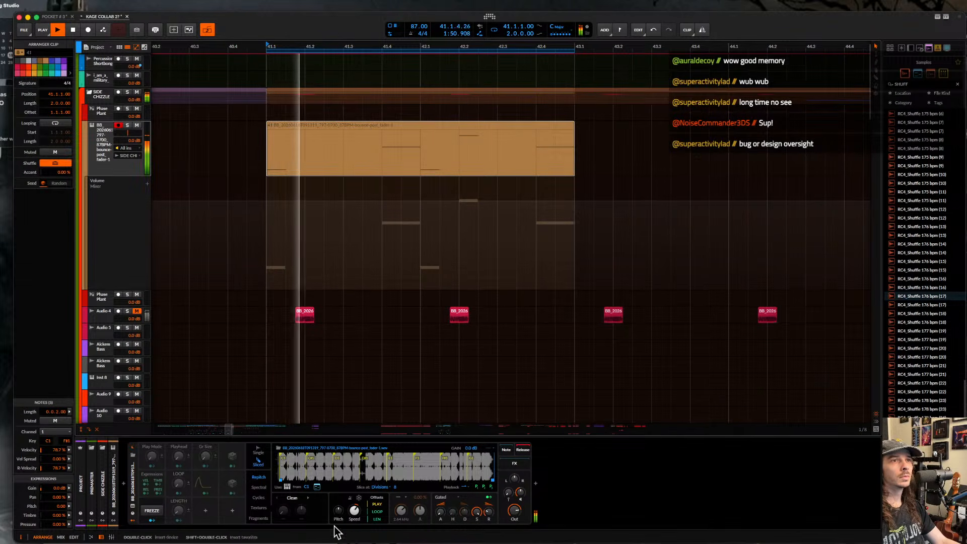
left_click(337, 483)
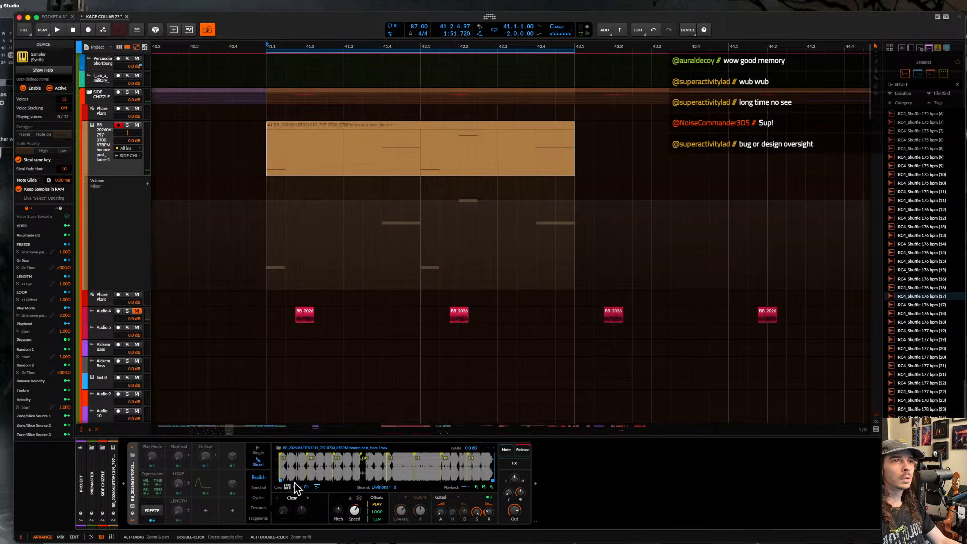
left_click_drag(279, 481, 403, 480)
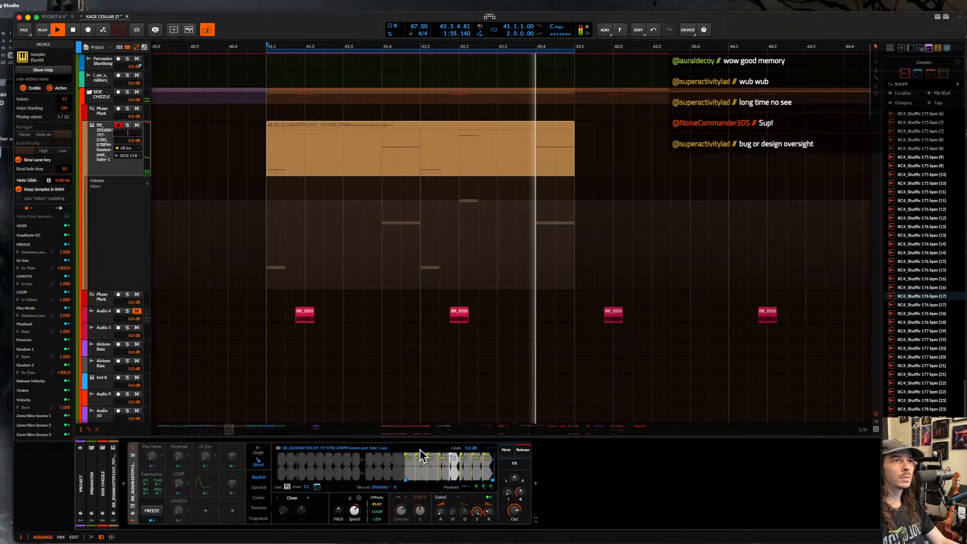
- Slice the sample at Onsets and switch the Sampler's envelope from Gated to One-shot
left_click(381, 487)
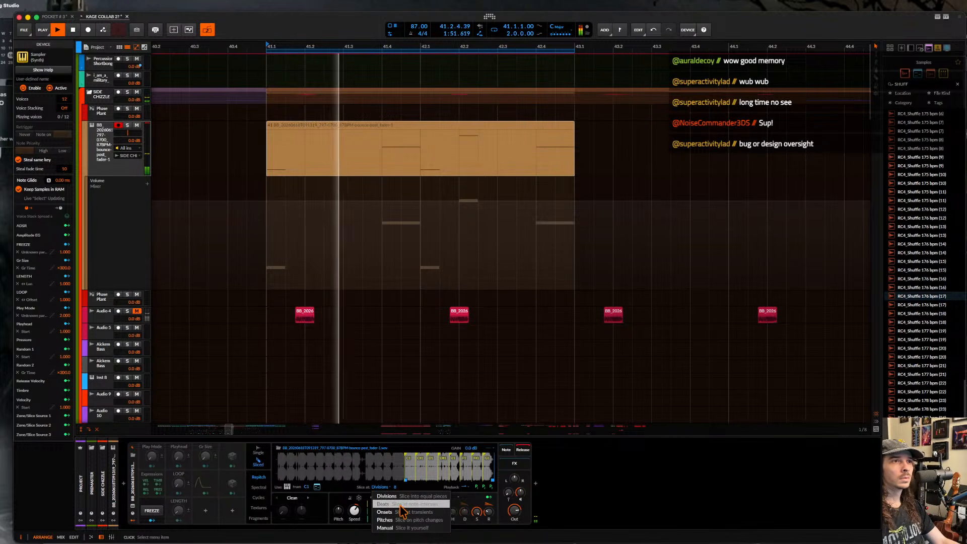
left_click(400, 511)
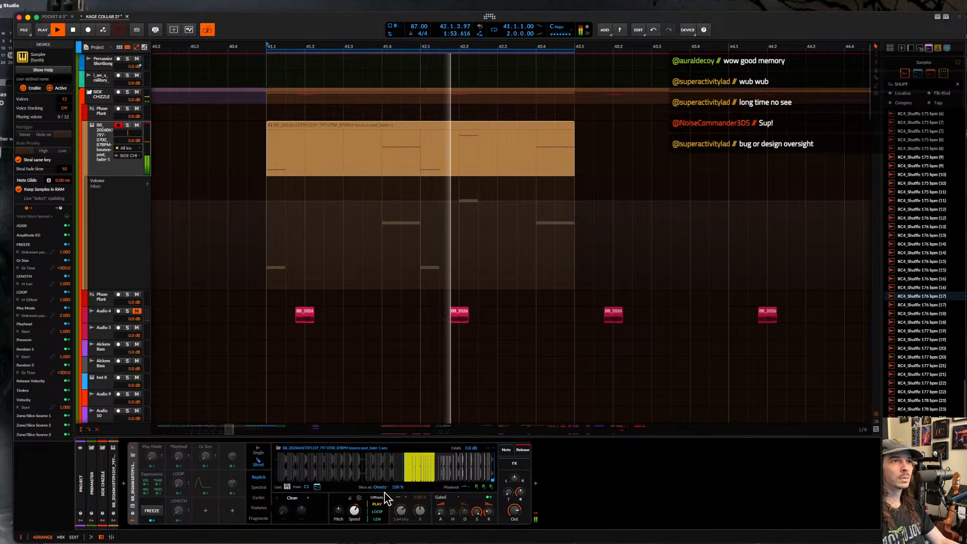
left_click(441, 497)
left_click(465, 519)
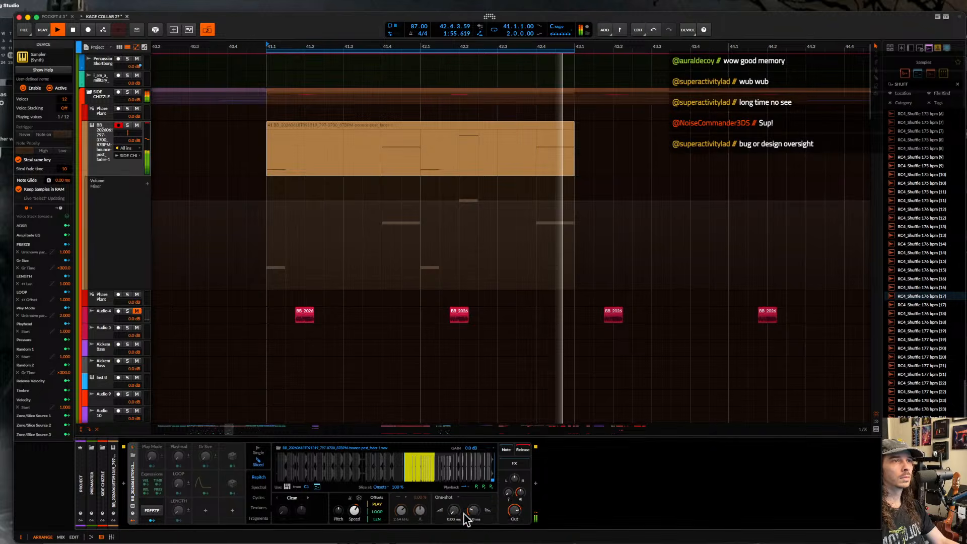
- Set the onset slicing threshold to 73% and inspect the resulting slices in the waveform
left_click_drag(397, 488, 397, 508)
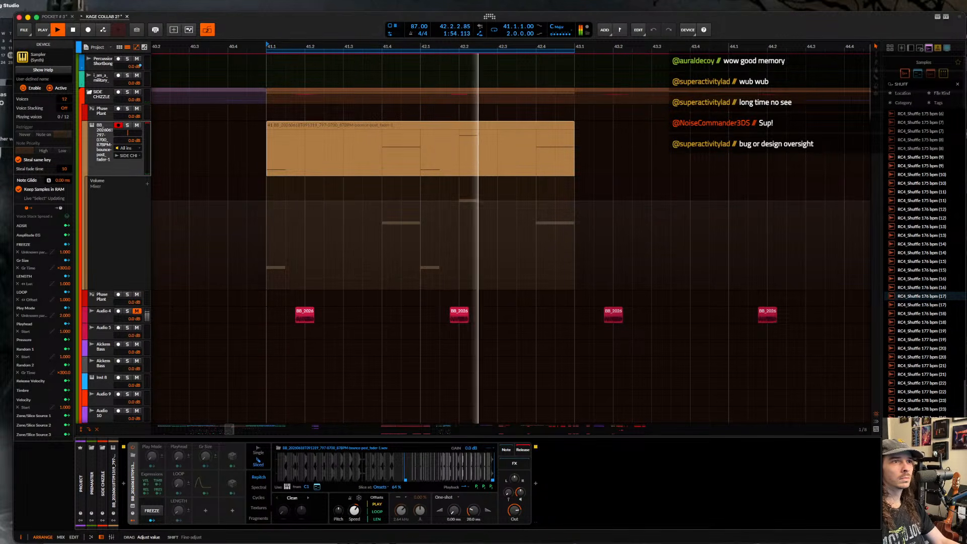
scroll(452, 477, "up", 5)
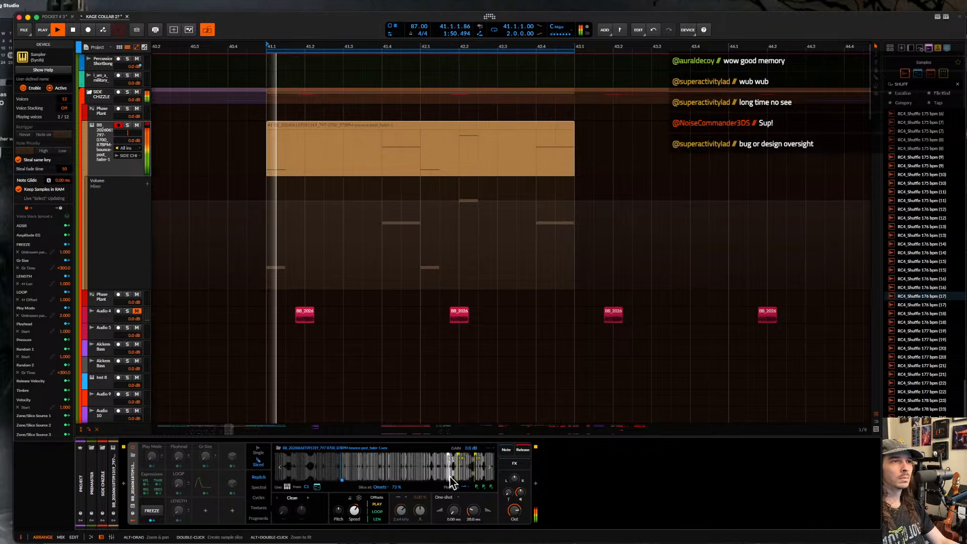
scroll(455, 477, "down", 2)
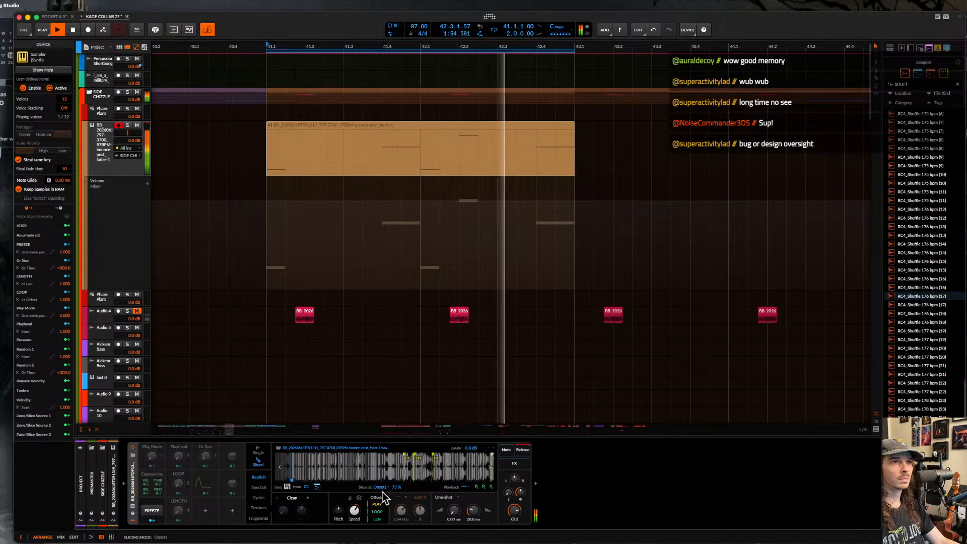
- Move the Sampler's slicing start to the sample's first quarter and raise the onset threshold, auditioning the resulting slices
scroll(348, 484, "down", 2)
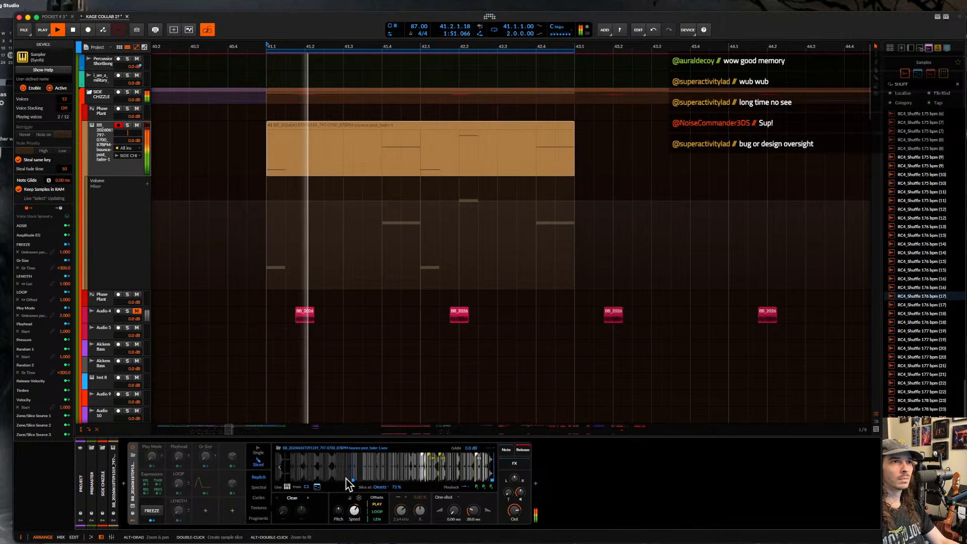
left_click_drag(351, 479, 321, 479)
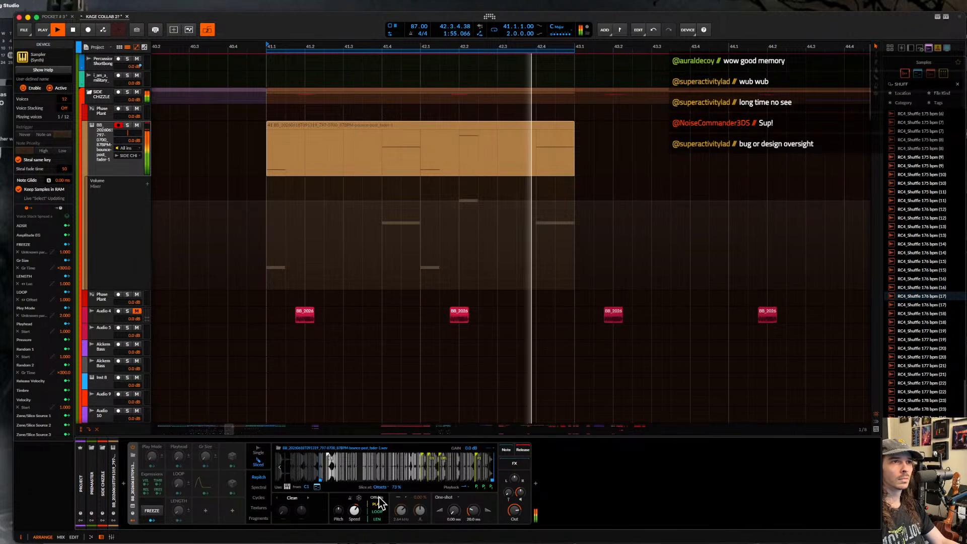
left_click_drag(397, 487, 397, 482)
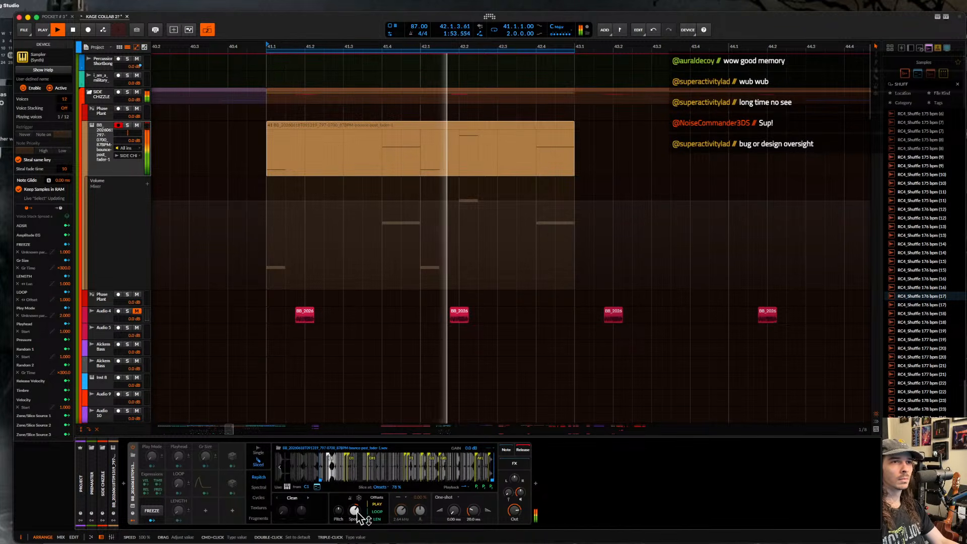
left_click(324, 333)
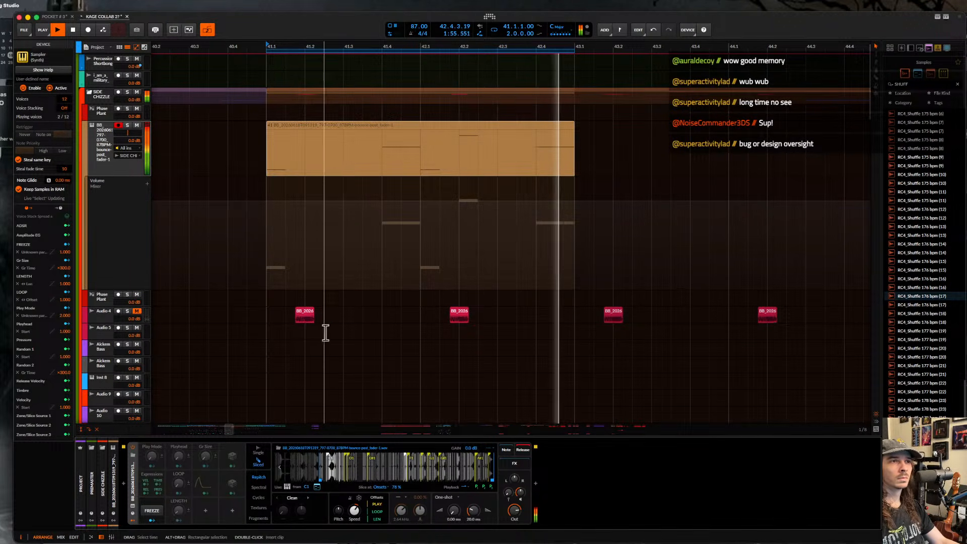
- Switch the Sampler's envelope from One-shot to Gated, lower its sustain level, adjust the release, and solo the track
left_click(445, 497)
left_click(458, 508)
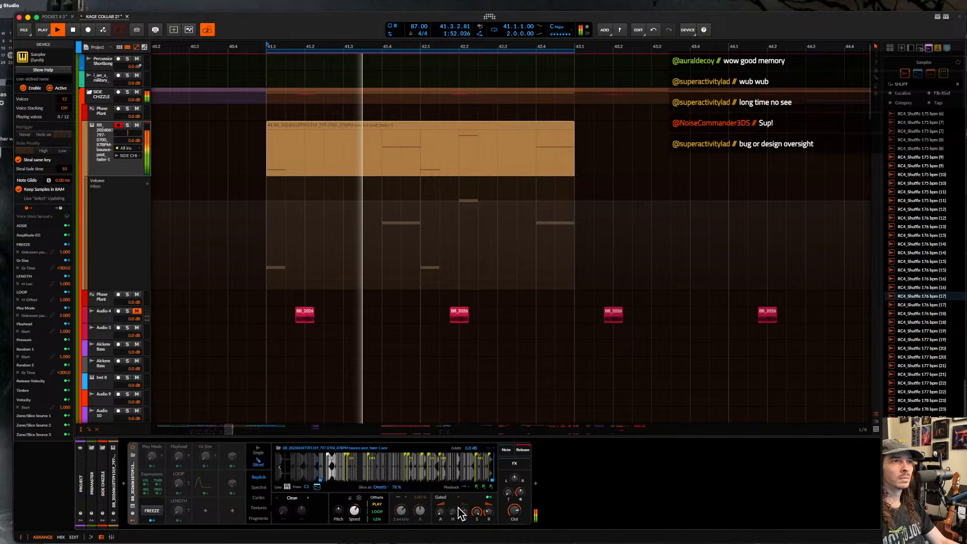
left_click_drag(477, 512, 476, 513)
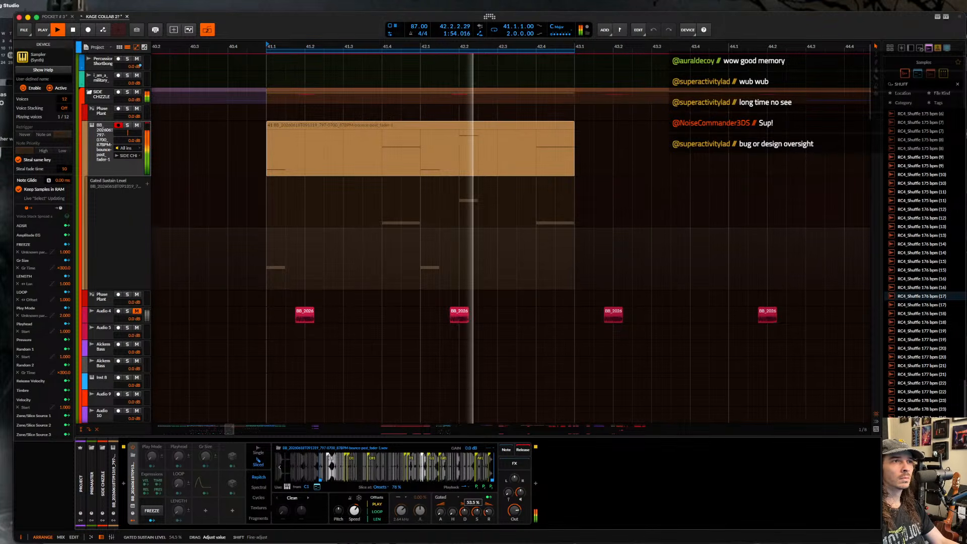
left_click(488, 512)
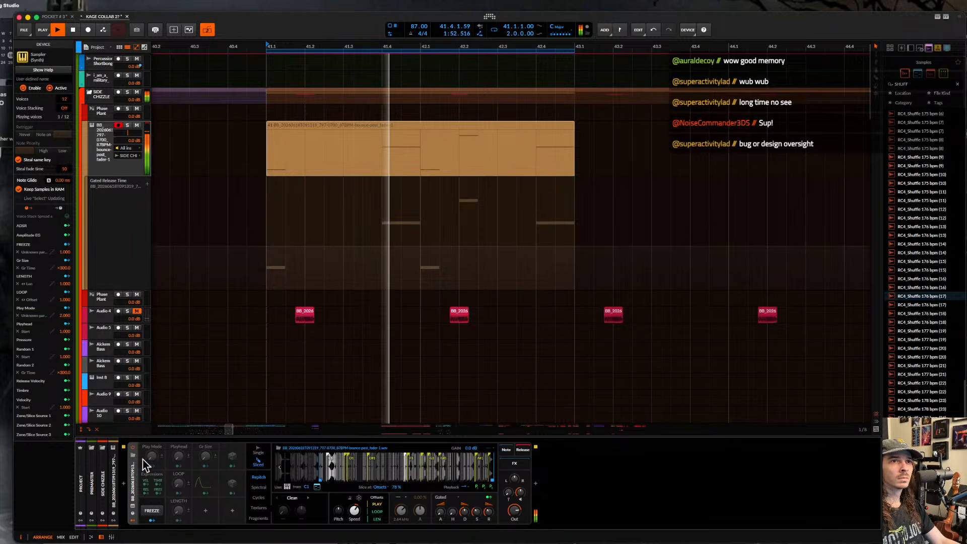
key("space")
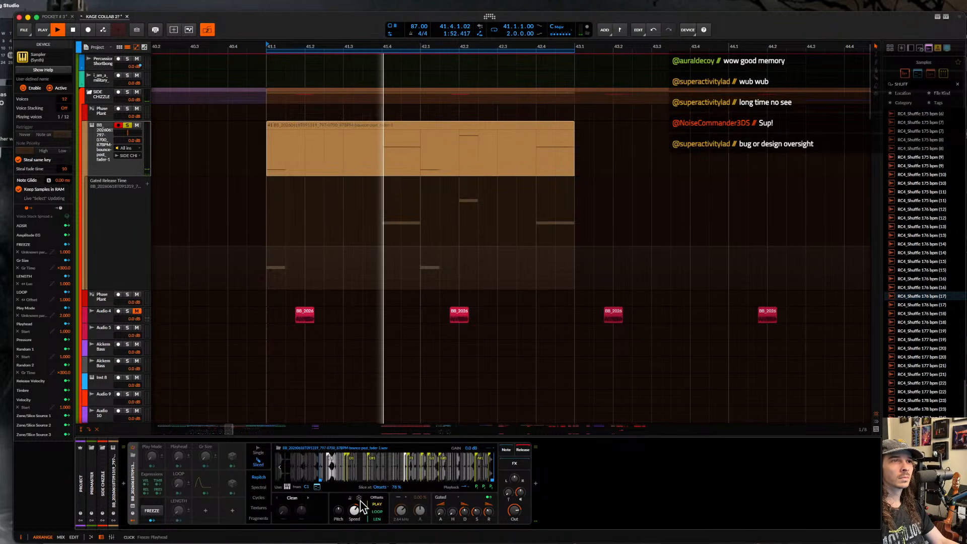
- Raise the onset slicing threshold to 84% and place the slicing start near the sample's beginning after auditioning its middle
left_click_drag(397, 488, 397, 480)
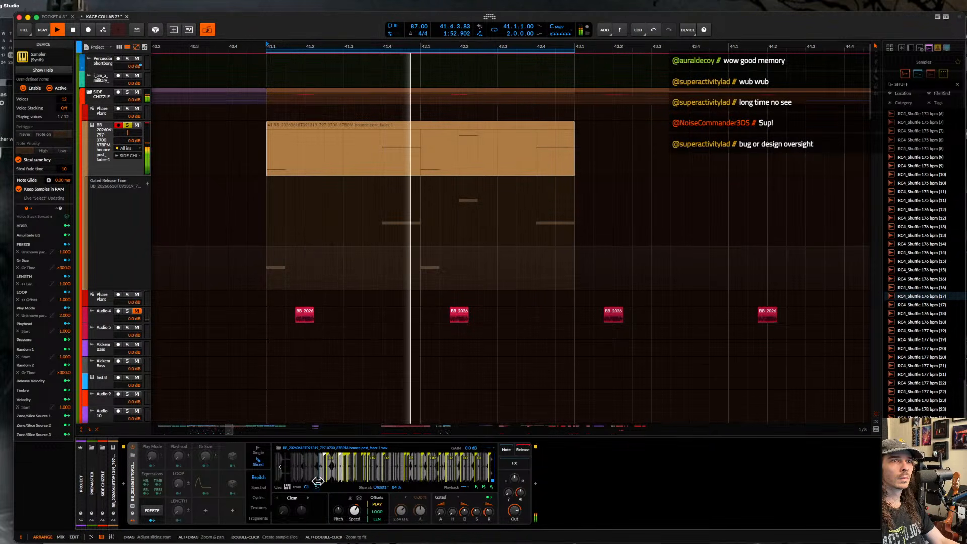
left_click_drag(318, 481, 374, 483)
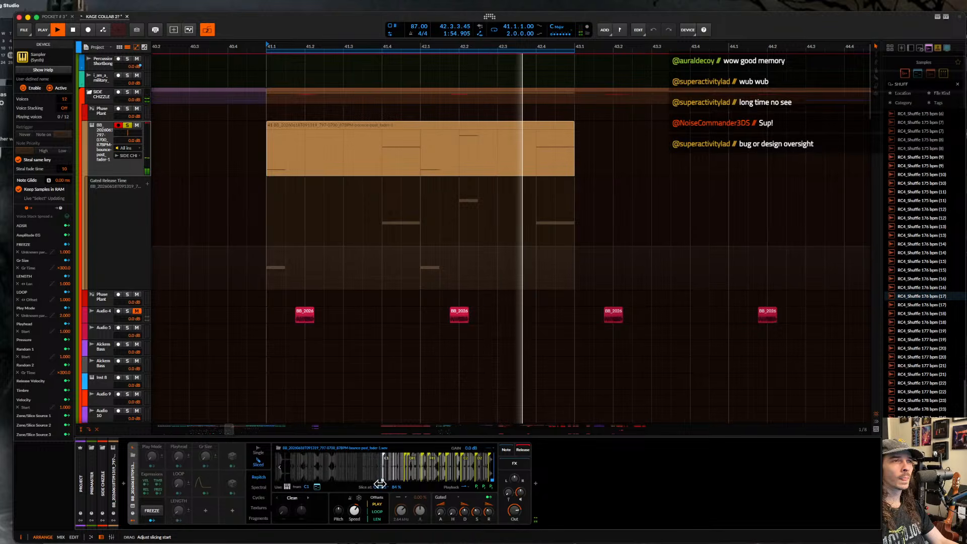
left_click_drag(379, 484, 289, 490)
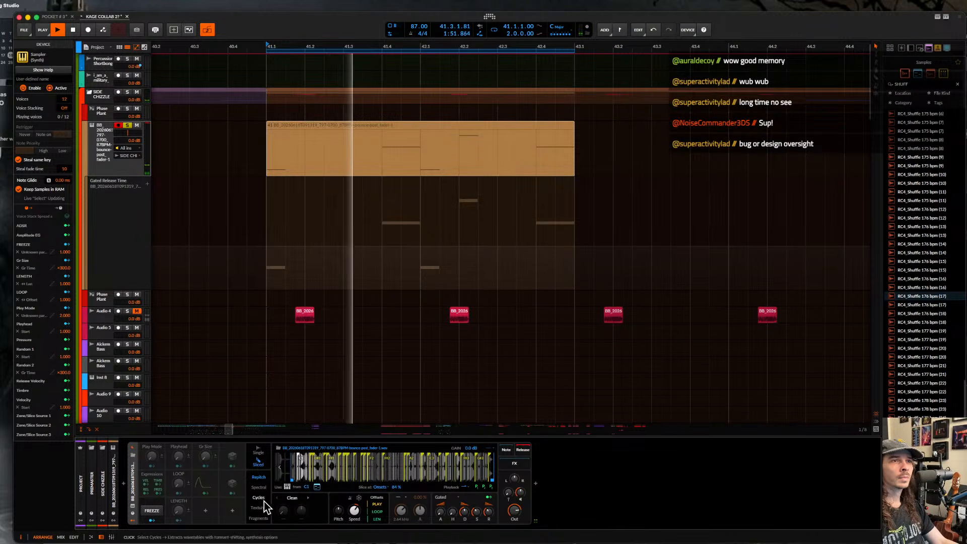
- Switch the Sampler to Spectral playback with the Reharm type and quantize its harmonics to the Global Key
left_click(259, 489)
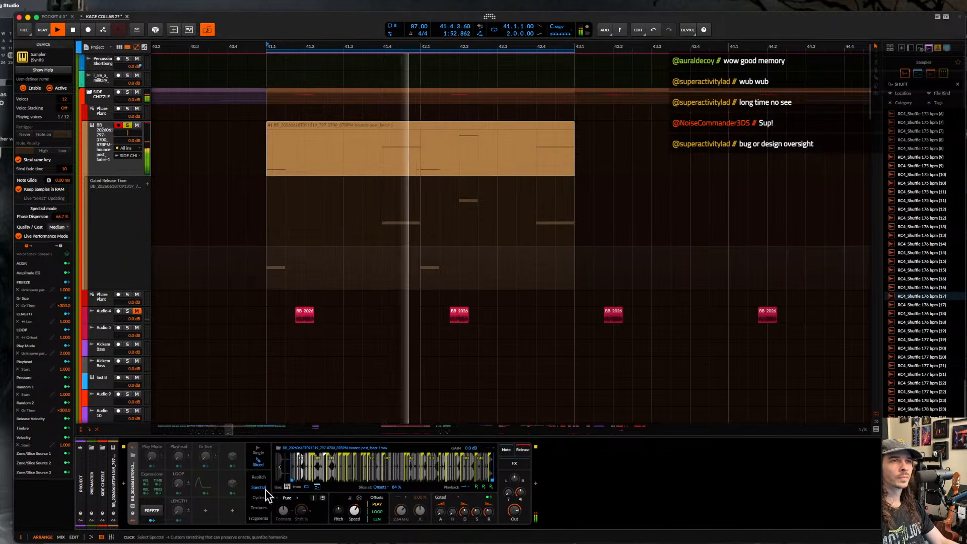
left_click(299, 511)
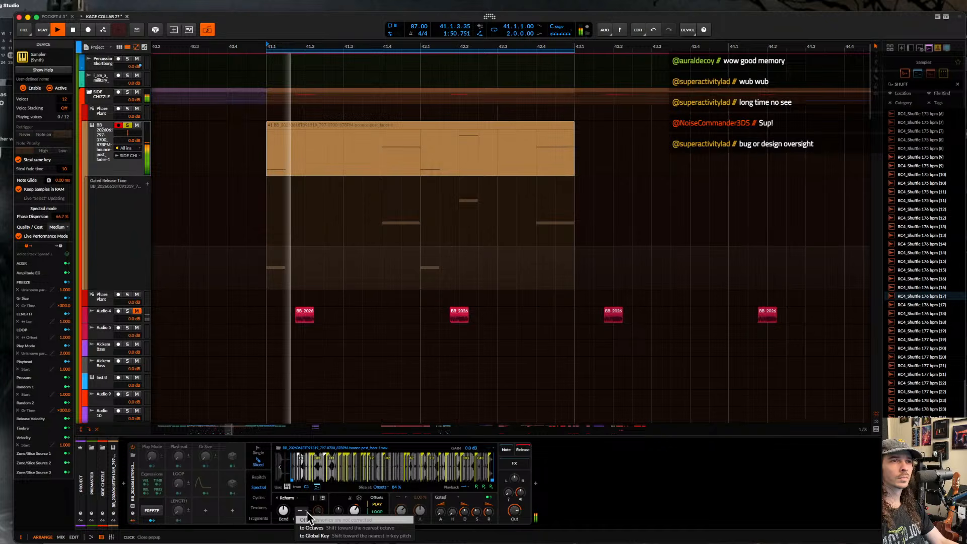
left_click(329, 537)
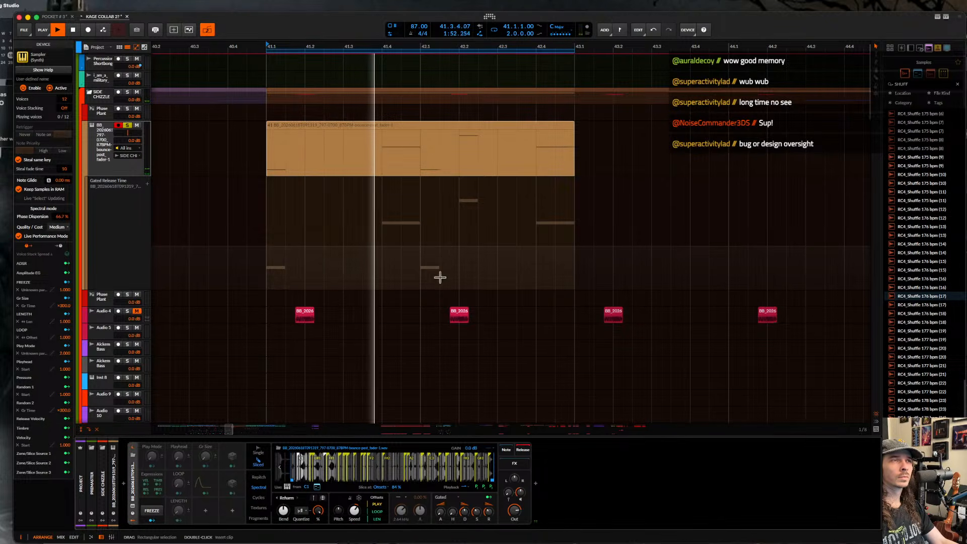
- Set the project's global key to F Minor
left_click(555, 28)
left_click(564, 89)
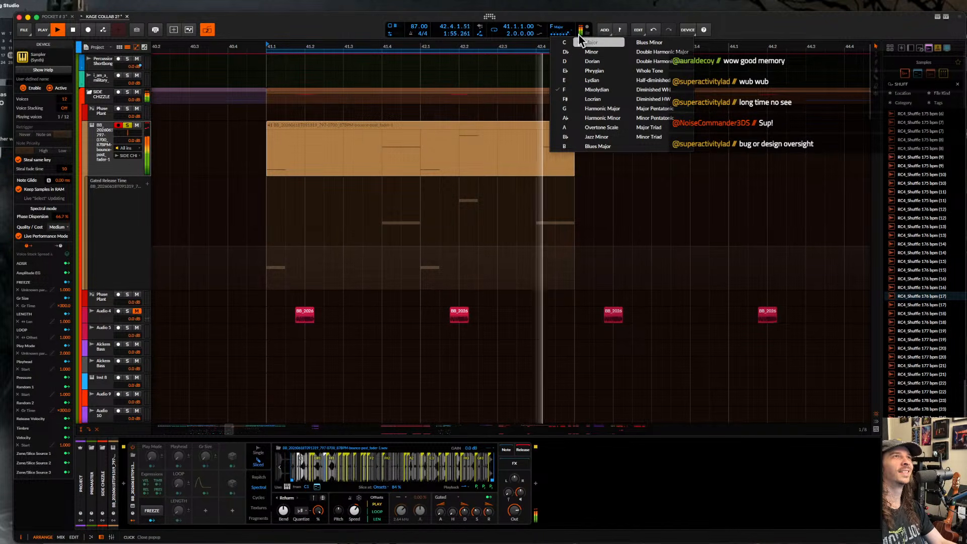
left_click(590, 53)
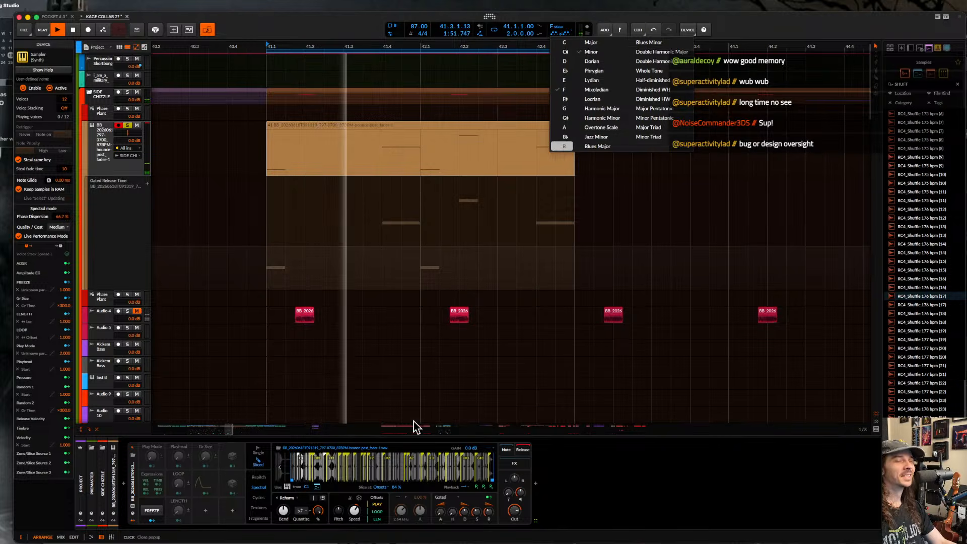
- Enable formant processing and audition different Reharm bend and quantize amounts
left_click(319, 517)
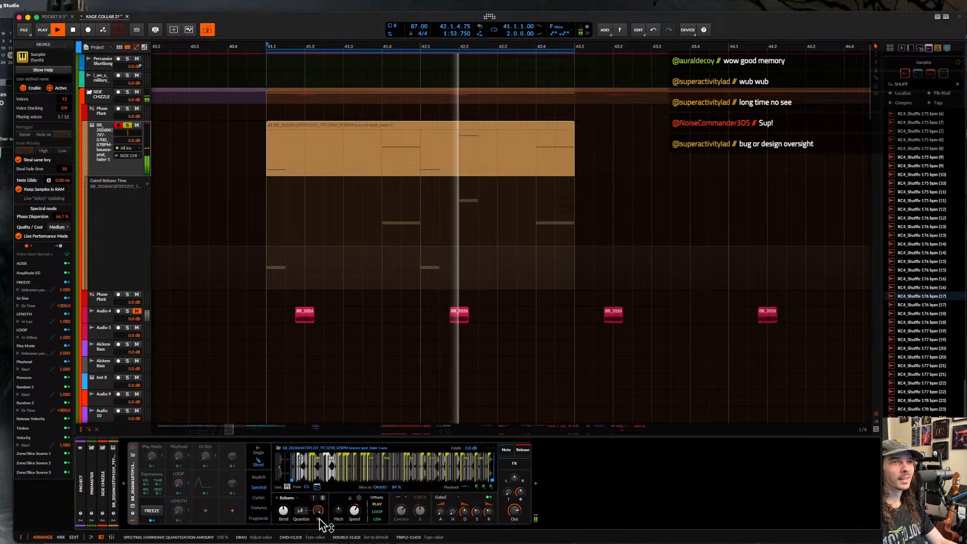
left_click_drag(318, 512, 289, 497)
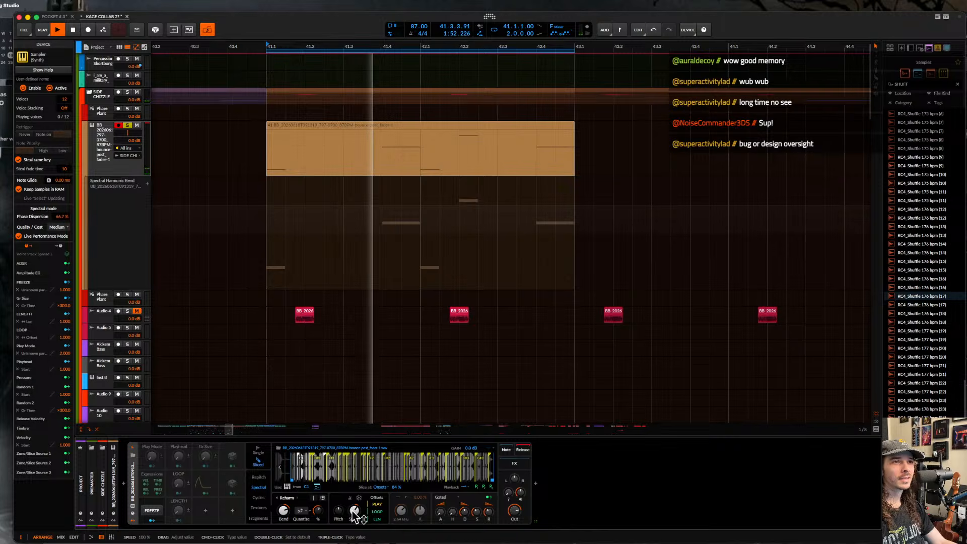
left_click_drag(355, 514, 319, 515)
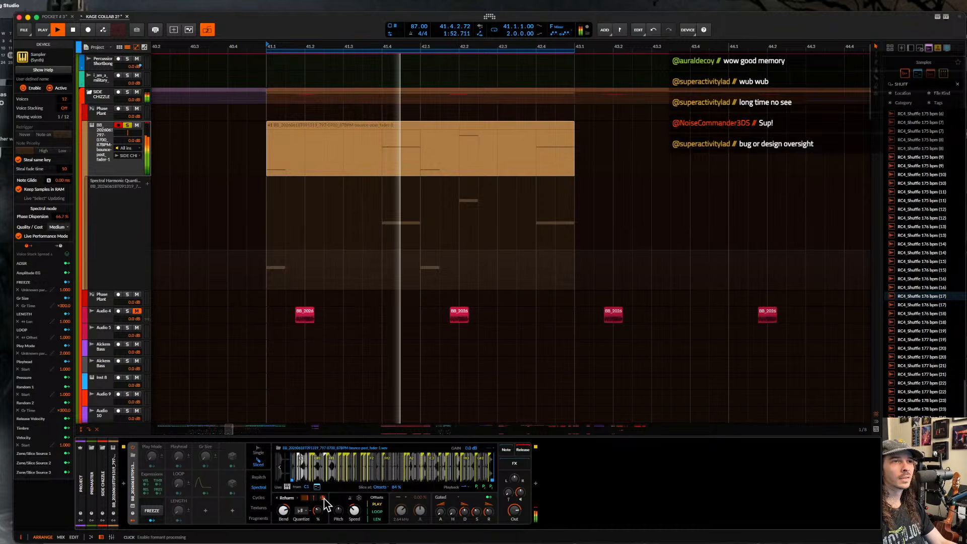
key("space")
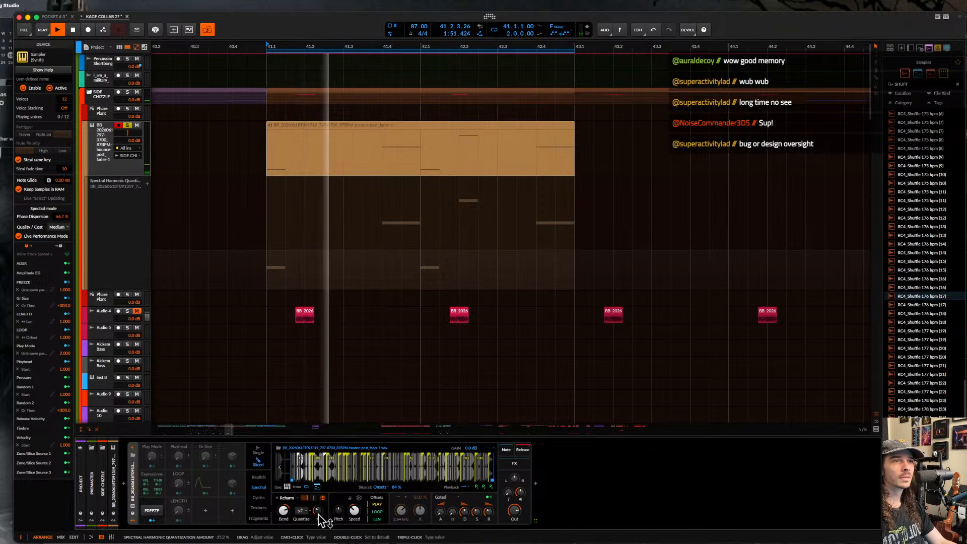
left_click_drag(283, 511, 283, 534)
key("space")
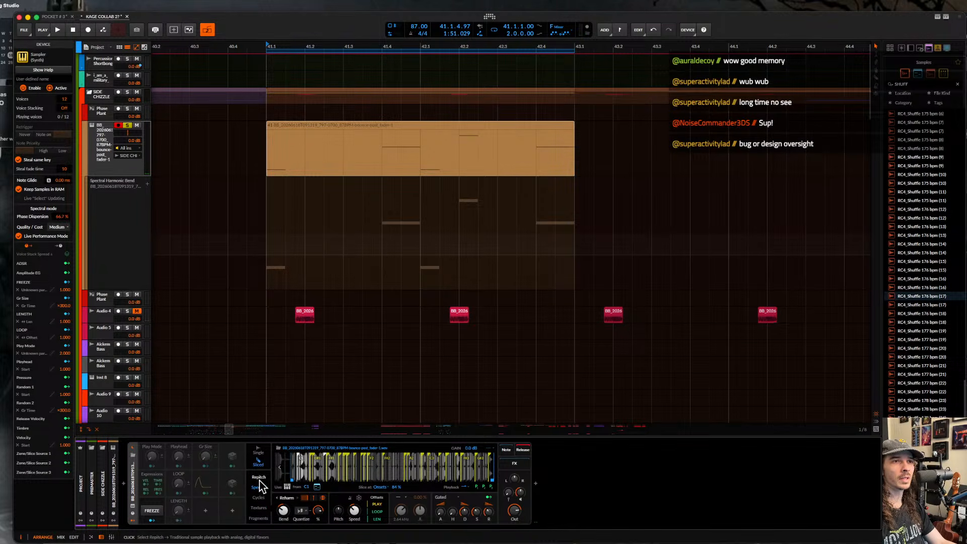
- Switch the Sampler to Cycles playback and try different formant, split and fundamental amounts
left_click(262, 502)
key("space")
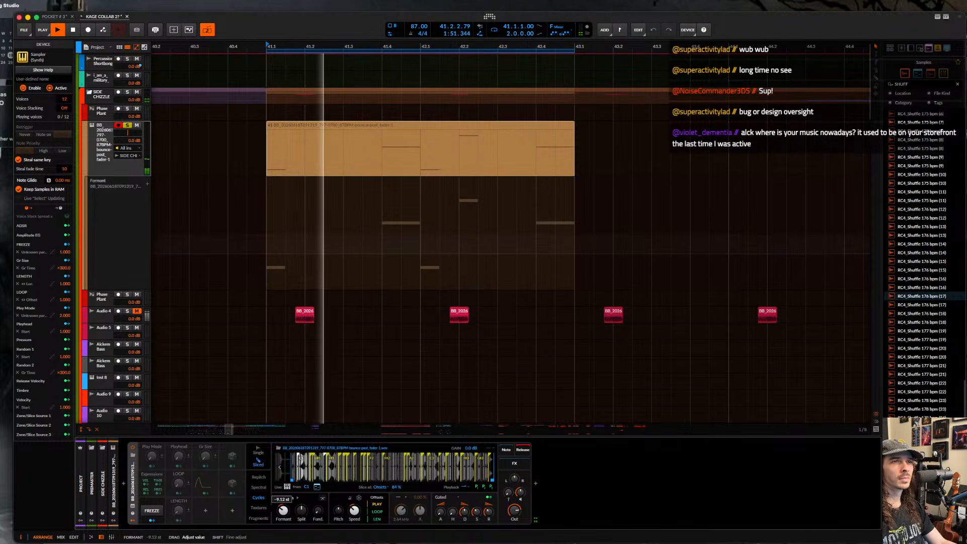
left_click_drag(302, 511, 319, 496)
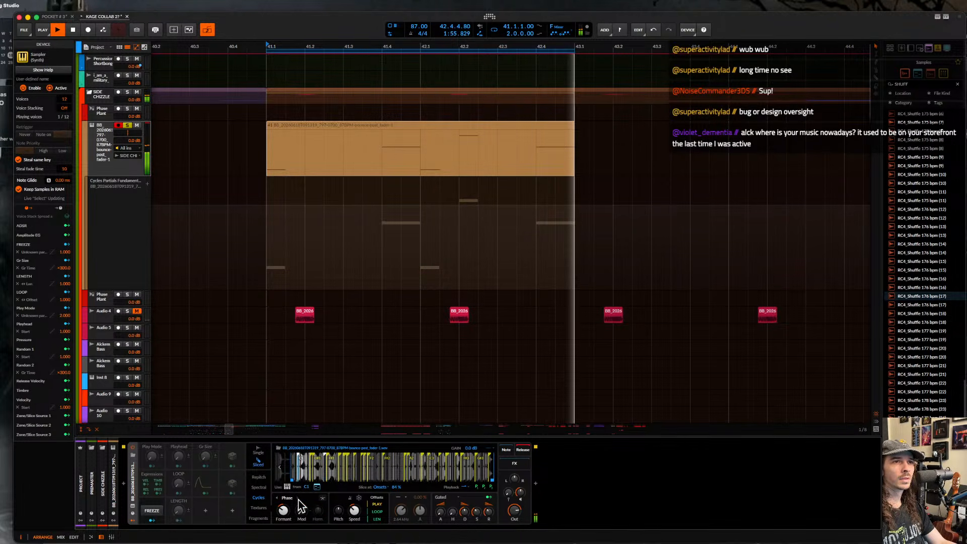
- Use the Phase type in Cycles mode, try modulation and harmonics amounts, and reset speed and formant to their defaults
left_click_drag(283, 511, 318, 519)
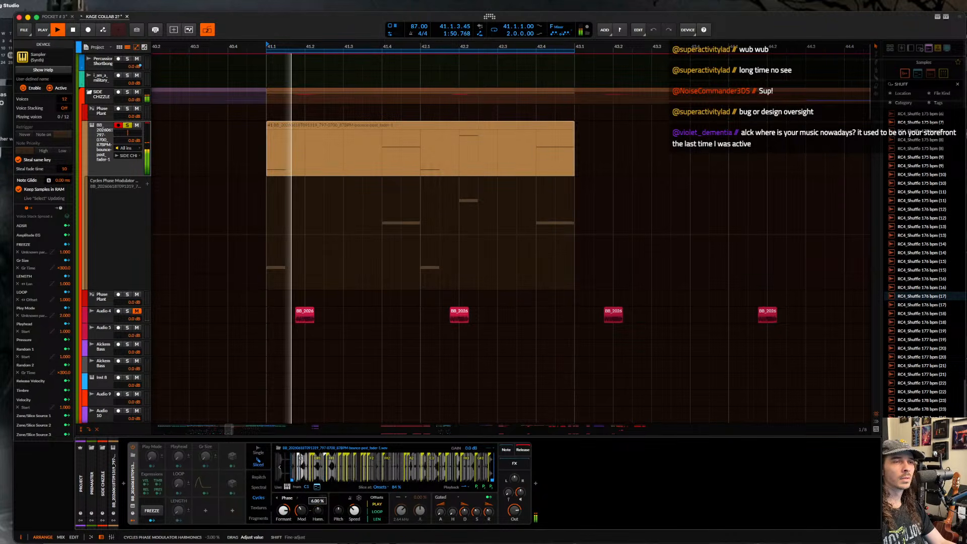
left_click_drag(301, 511, 300, 516)
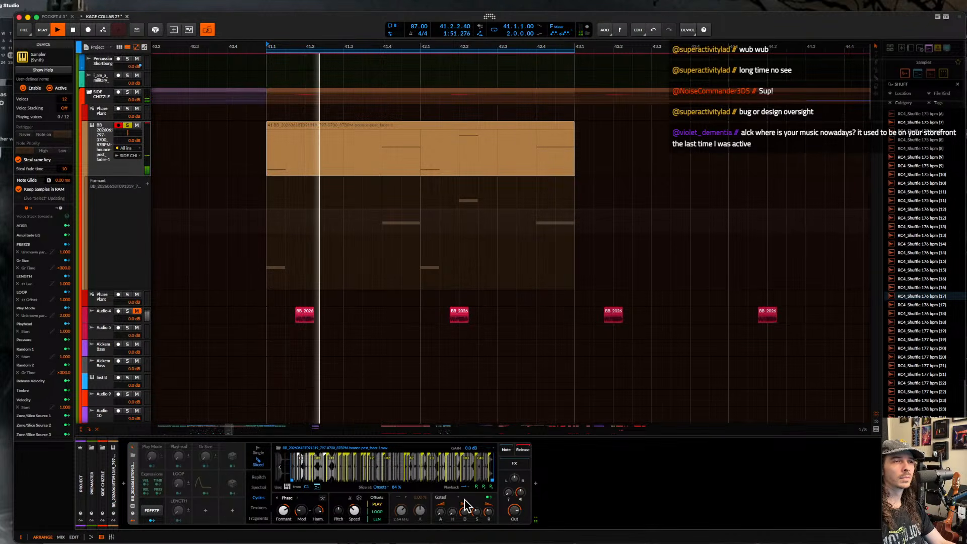
double_click(355, 513)
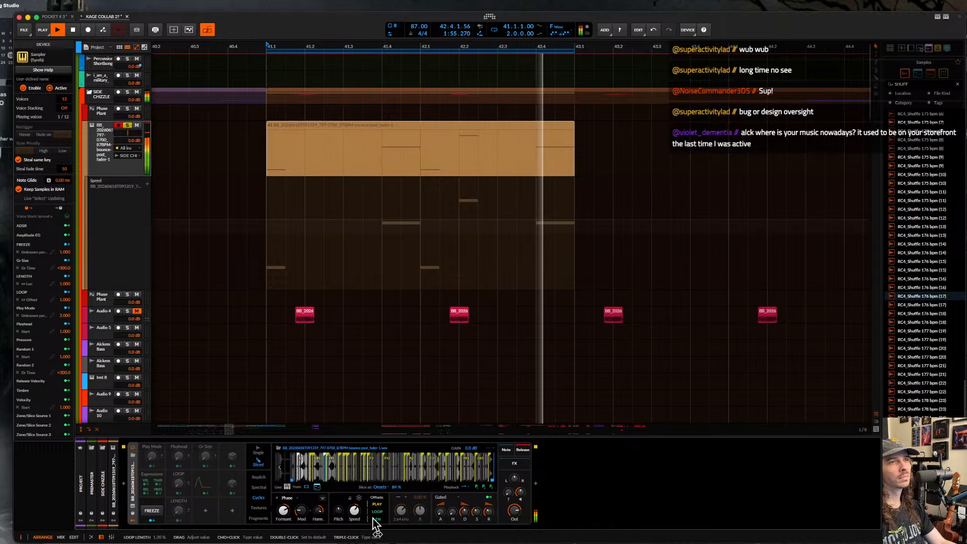
double_click(284, 510)
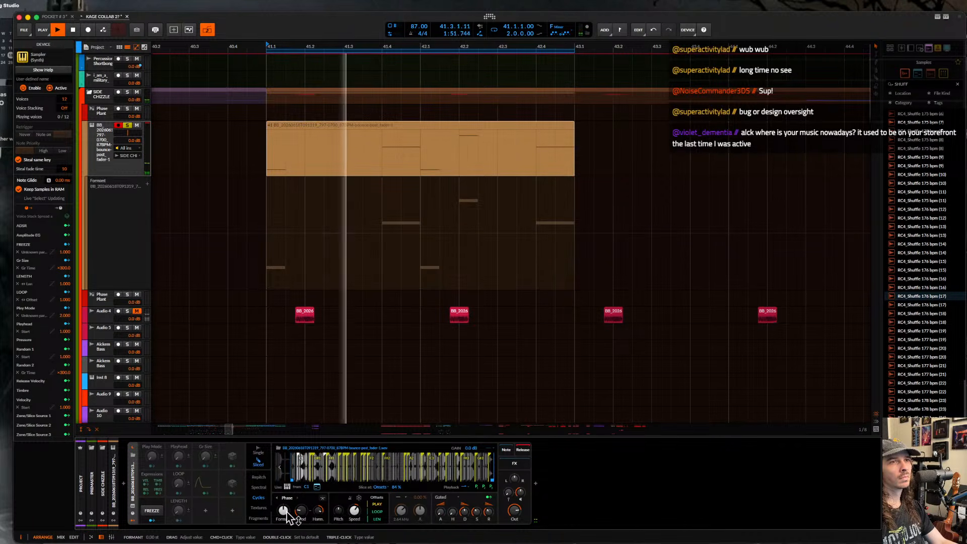
- Try a high phase modulation amount, reset the modulator harmonics to default, and reduce the modulation again
left_click_drag(300, 512, 301, 471)
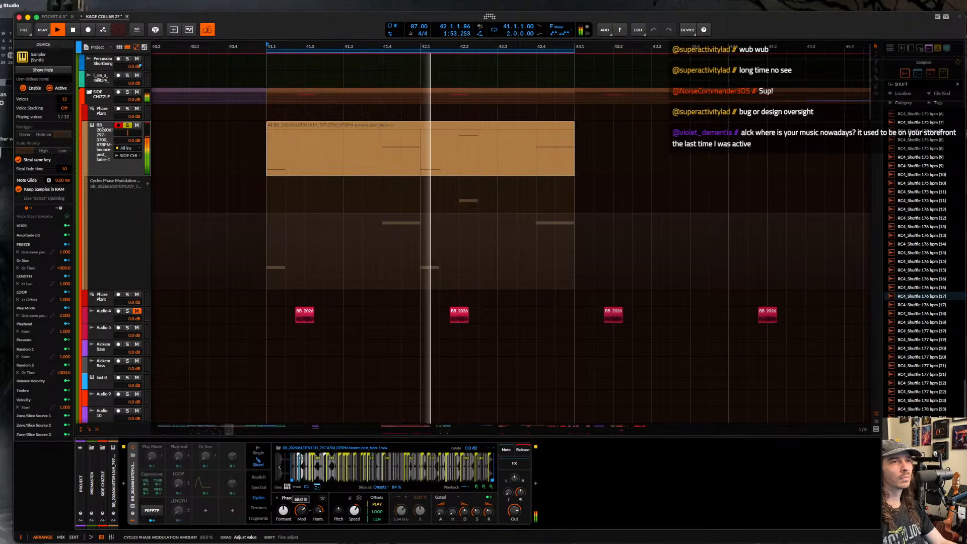
double_click(320, 514)
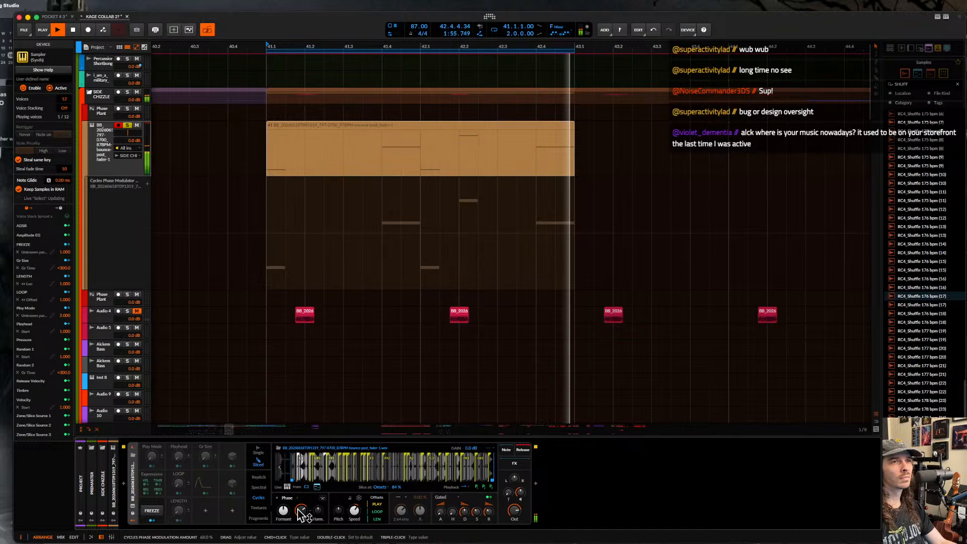
left_click_drag(302, 512, 301, 532)
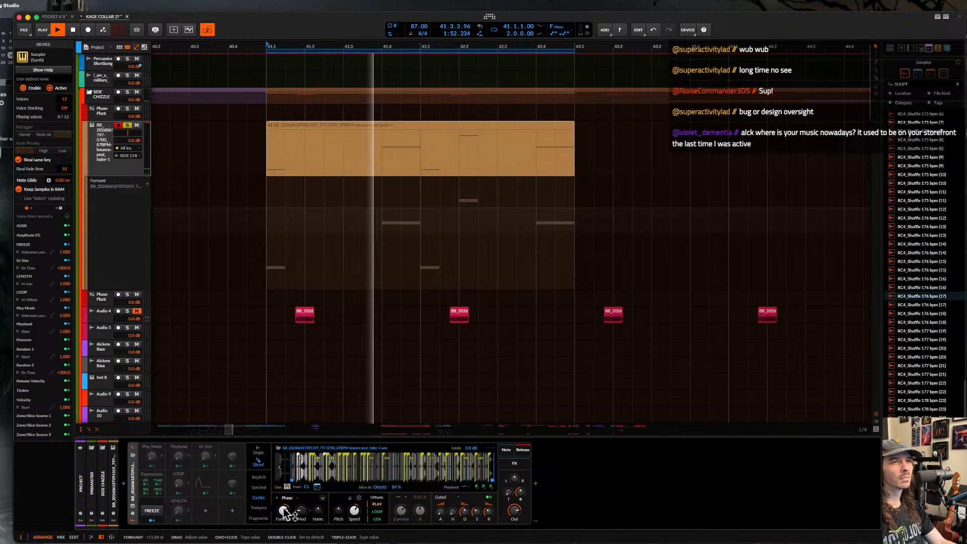
- Switch the Sampler to Fragments playback and insert the Over distortion device after it
left_click(261, 519)
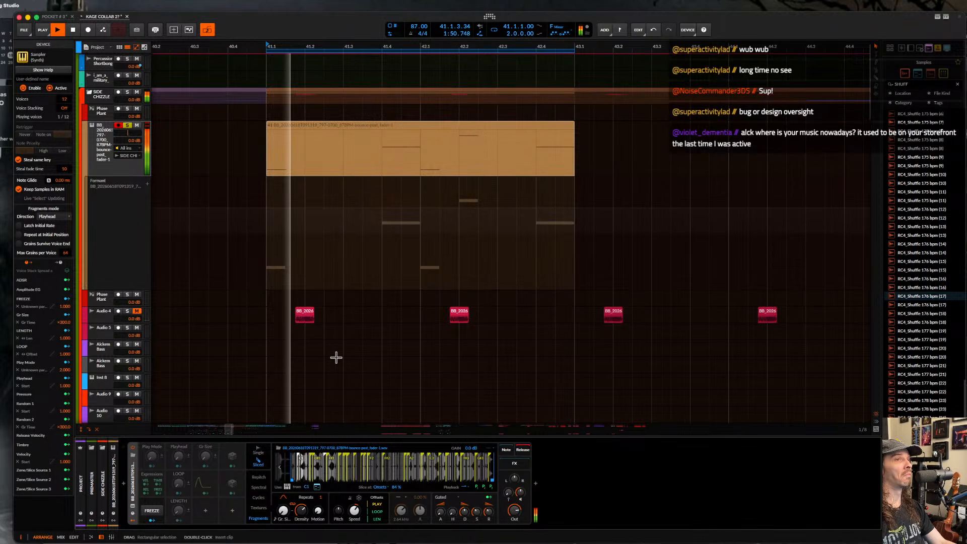
left_click(535, 485)
type("over")
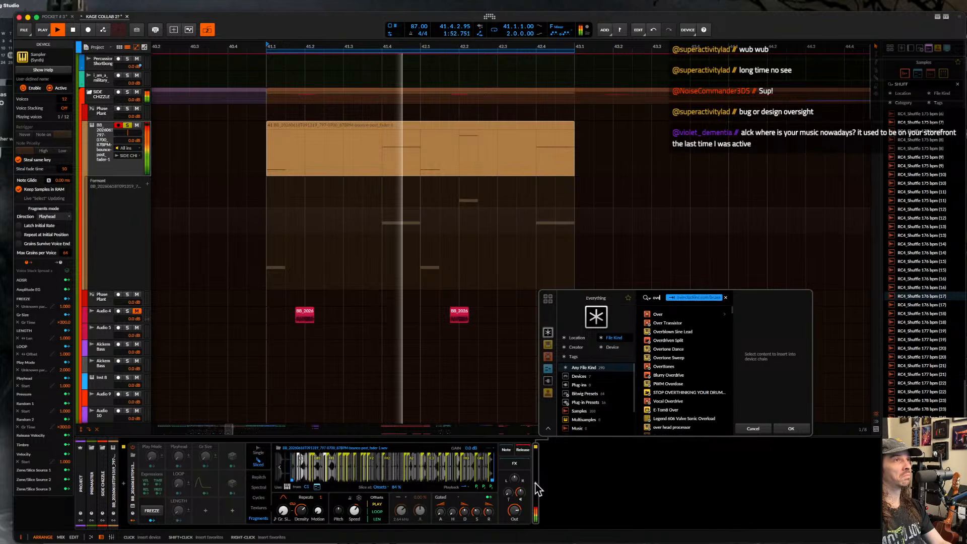
left_click(658, 314)
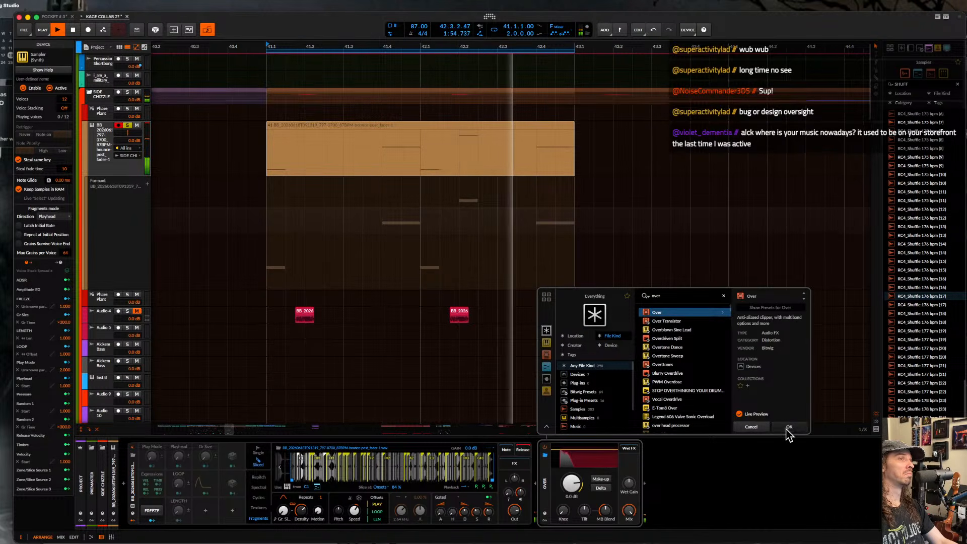
left_click(791, 428)
- Audition different grain settings in Fragments mode through the Over distortion, and stop playback
mouse_move(286, 511)
left_mouse_down()
mouse_move(286, 495)
mouse_move(306, 503)
mouse_move(283, 502)
mouse_move(284, 513)
mouse_move(283, 497)
left_mouse_up()
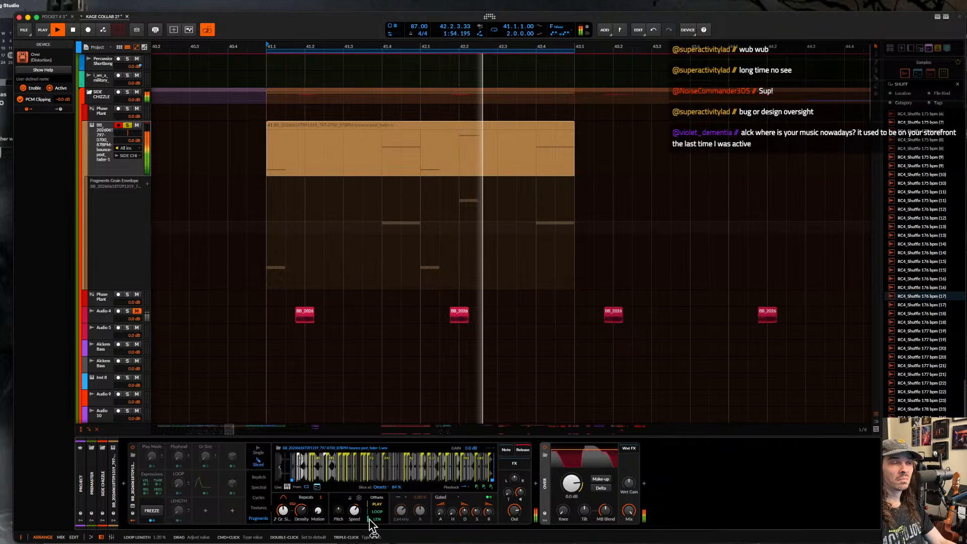
left_click(325, 356)
scroll(325, 355, "down", 3)
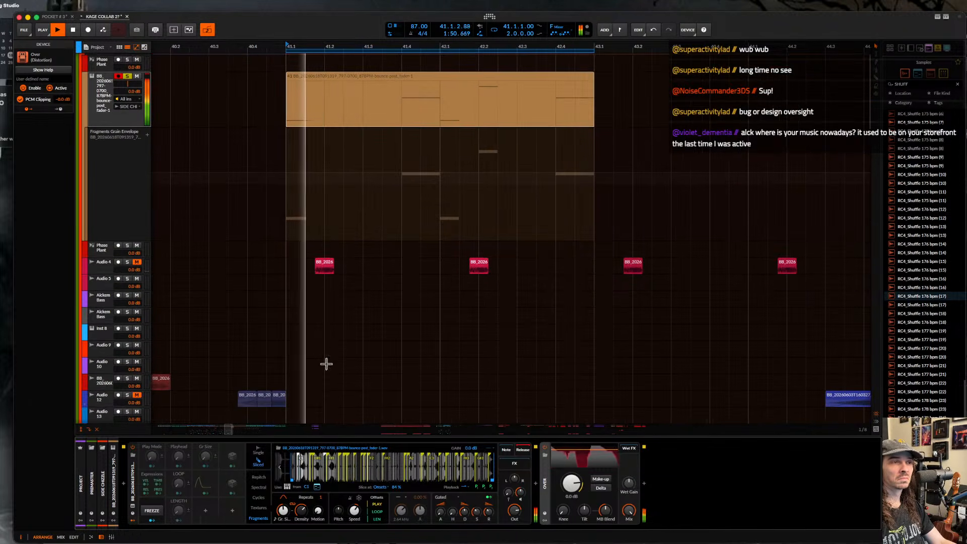
key("space")
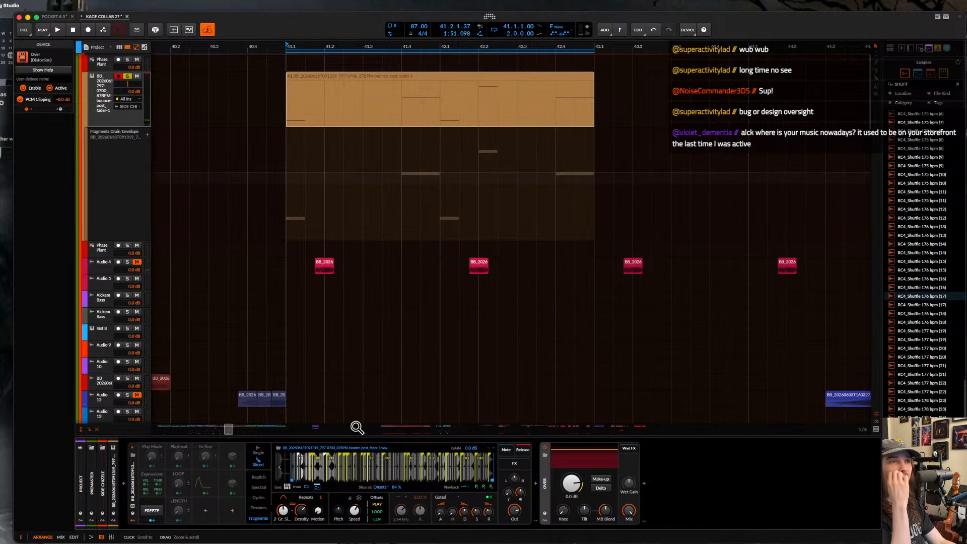
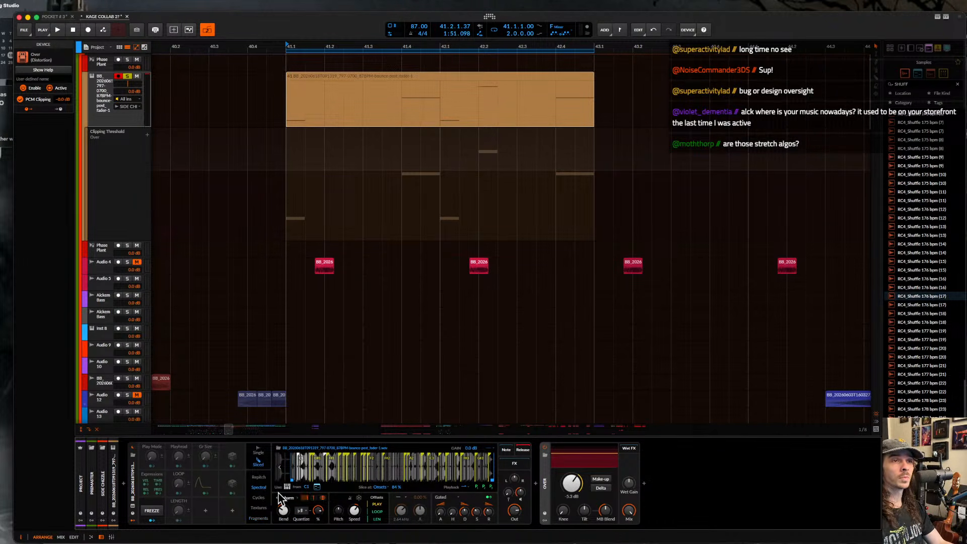
- Set the Spectral Reharm quantizing to Octaves and audition different quantize amounts
left_click(306, 510)
left_click(336, 530)
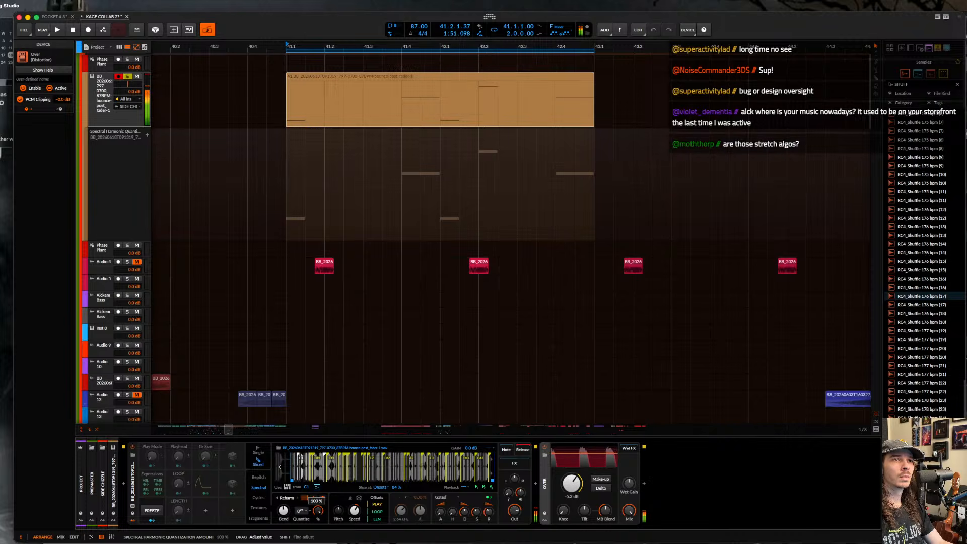
left_click_drag(319, 511, 318, 541)
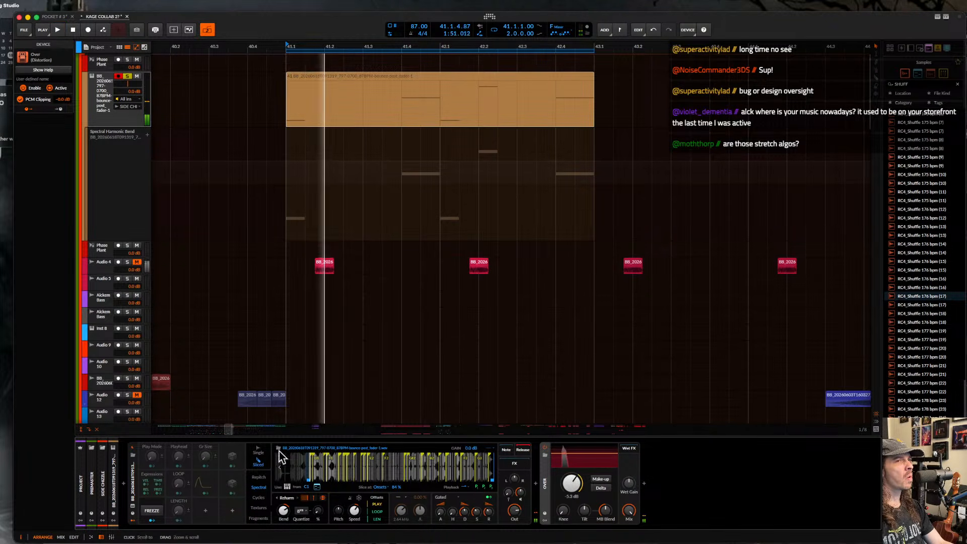
- Audition the sliced clip while adjusting the Sampler's spectral harmonic quantization amount and setting its Bend to about +12.96 semitones
key("space")
key("space")
key("space")
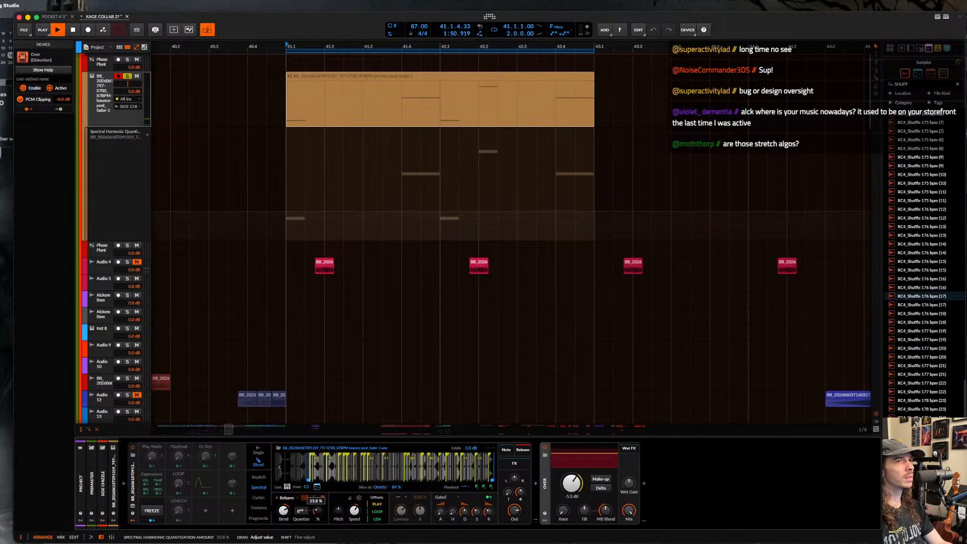
key("space")
key("space")
left_click_drag(318, 511, 284, 500)
key("space")
key("space")
key("space")
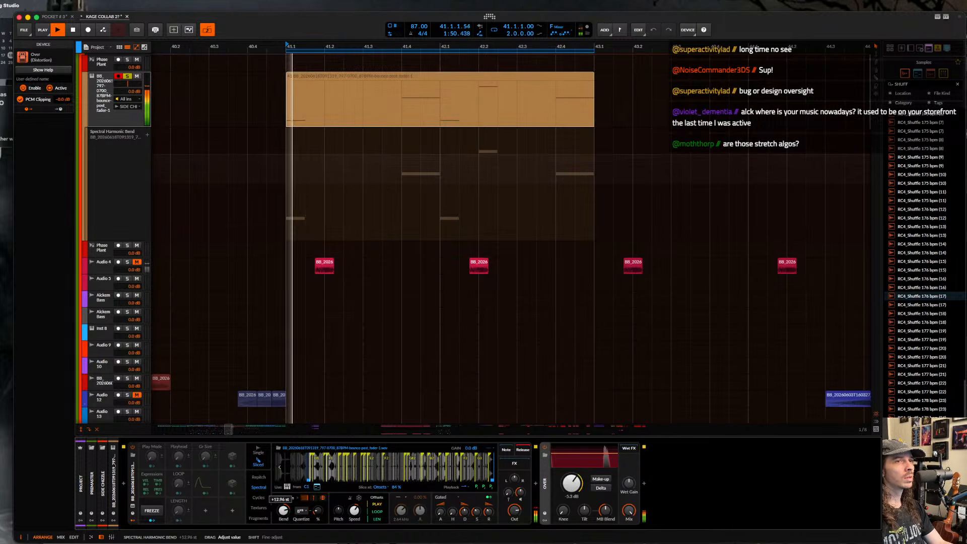
key("space")
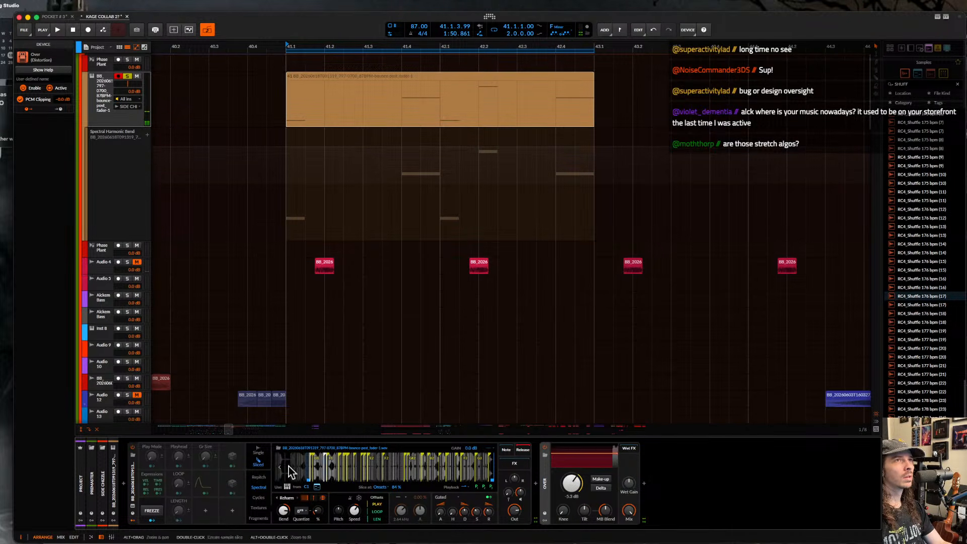
- Move the first note of the sliced clip up to Slice 4 and return to the track's device chain
double_click(301, 78)
left_click(137, 515)
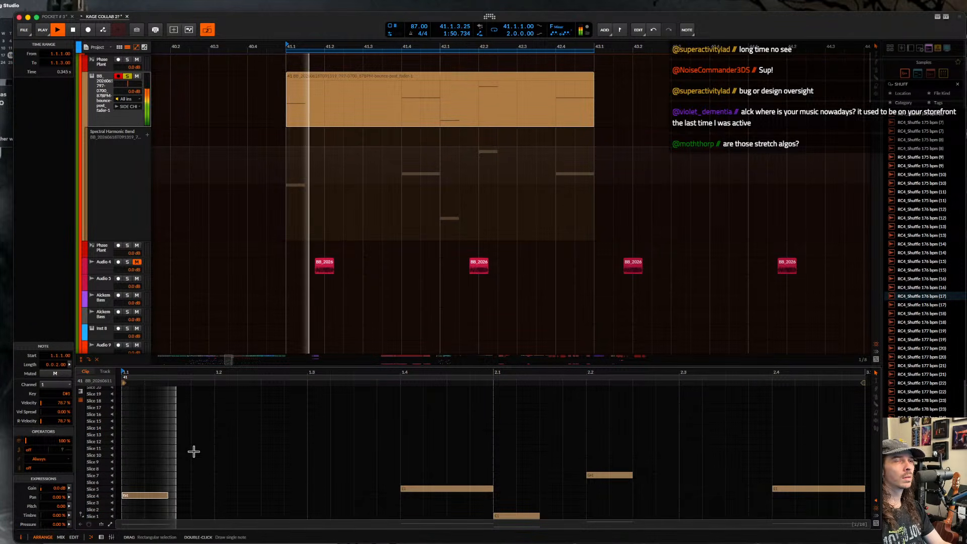
scroll(149, 183, "up", 1)
double_click(105, 113)
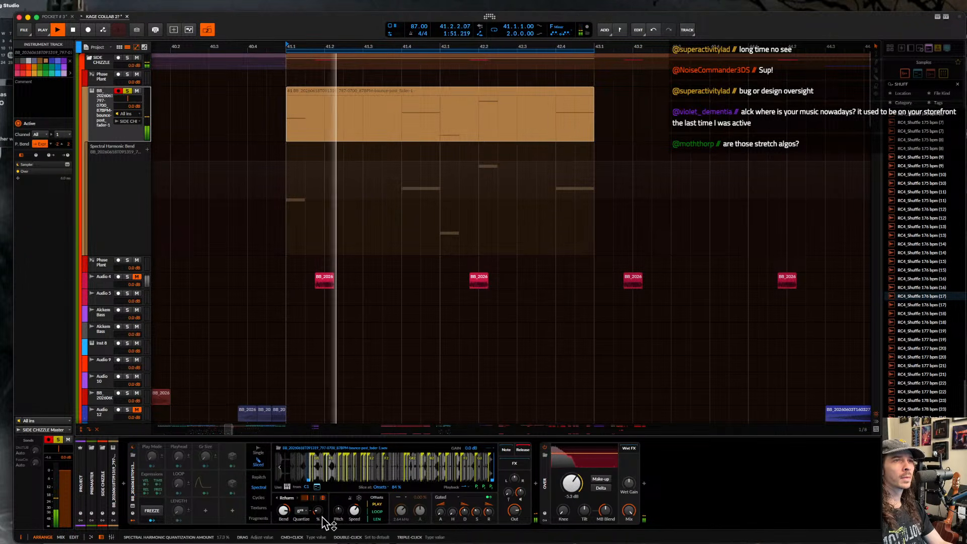
- Raise the Sampler's spectral harmonic quantization amount and take the sliced sampler track out of solo
left_click_drag(319, 511, 318, 450)
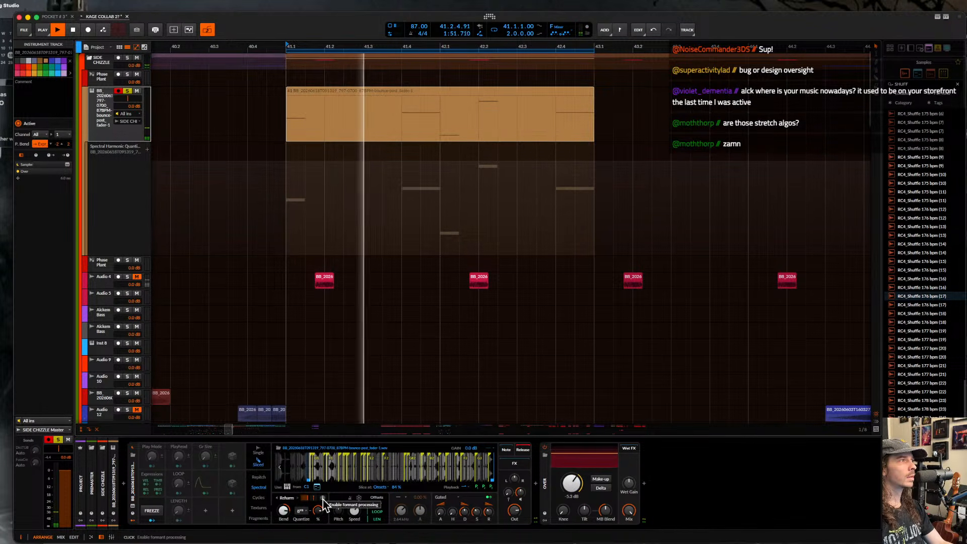
scroll(374, 337, "down", 2)
scroll(375, 337, "down", 10)
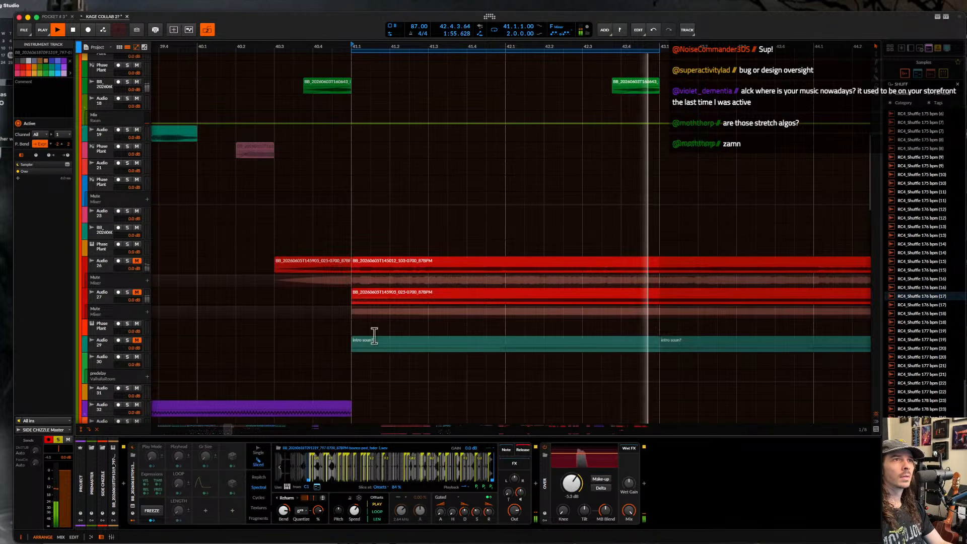
scroll(374, 337, "down", 6)
scroll(373, 336, "down", 3)
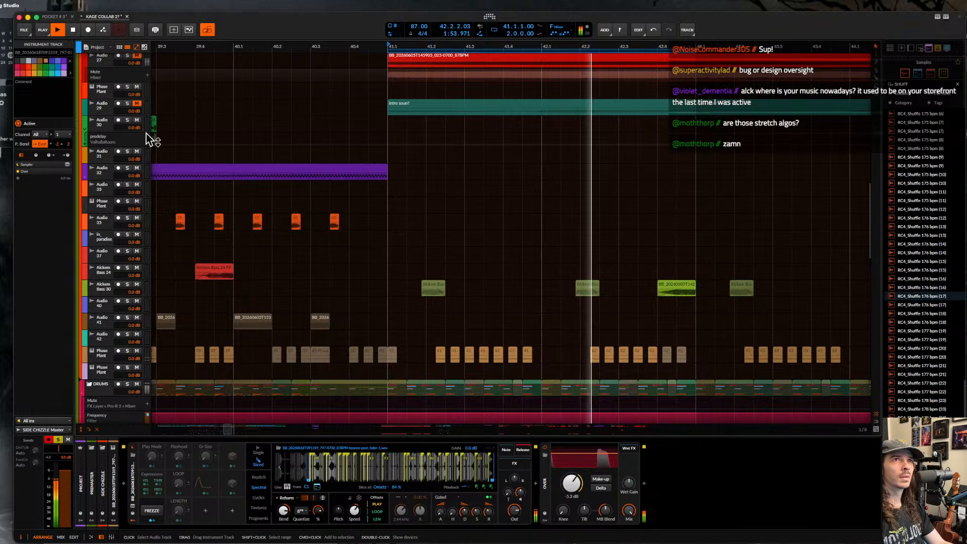
scroll(146, 134, "up", 15)
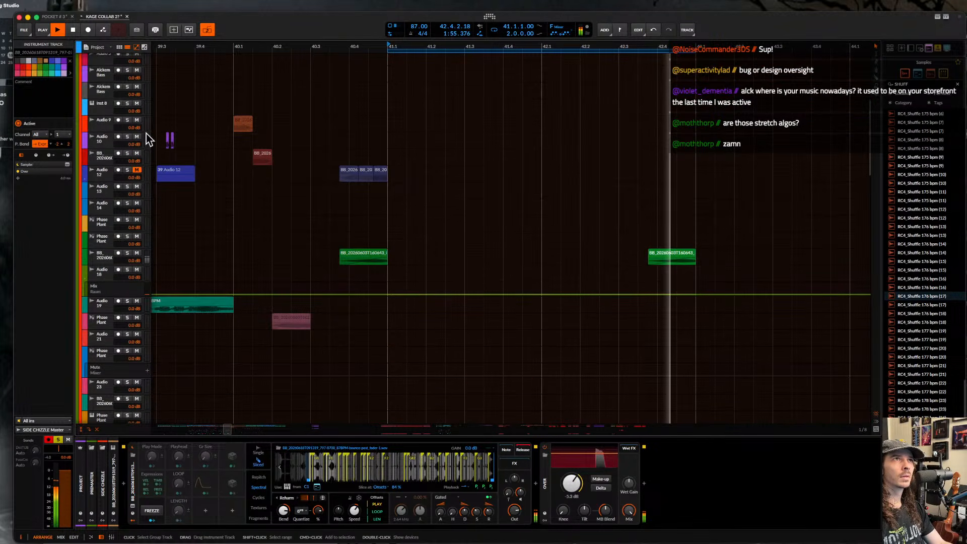
scroll(146, 134, "up", 6)
left_click(128, 140)
left_click(127, 141)
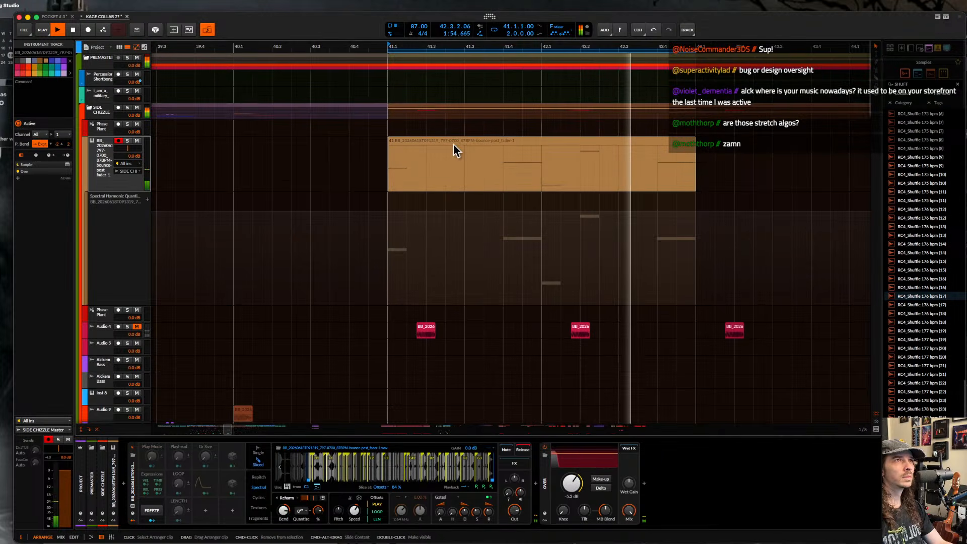
- Insert a ValhallaRoom reverb between the Sampler and the Over distortion on the sliced sampler track
left_click(470, 150)
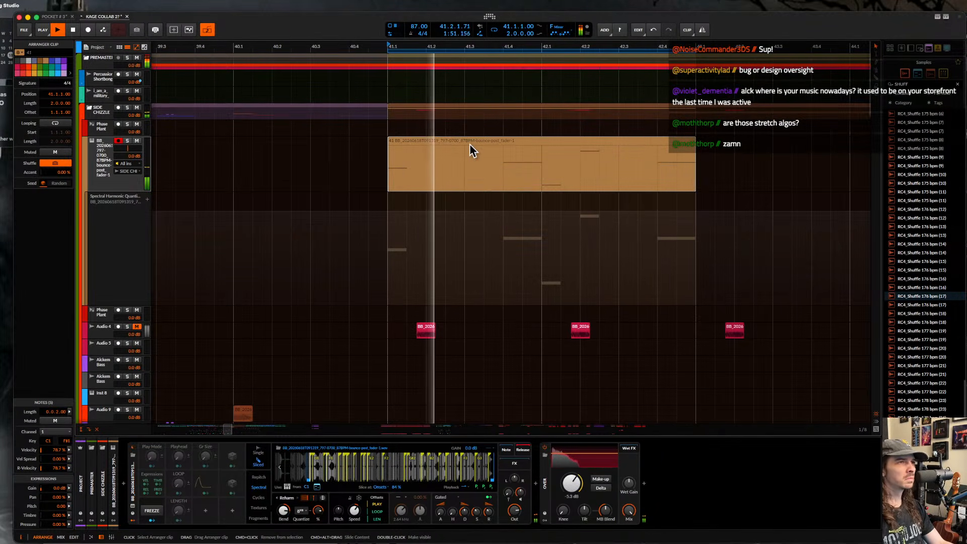
scroll(469, 147, "up", 1)
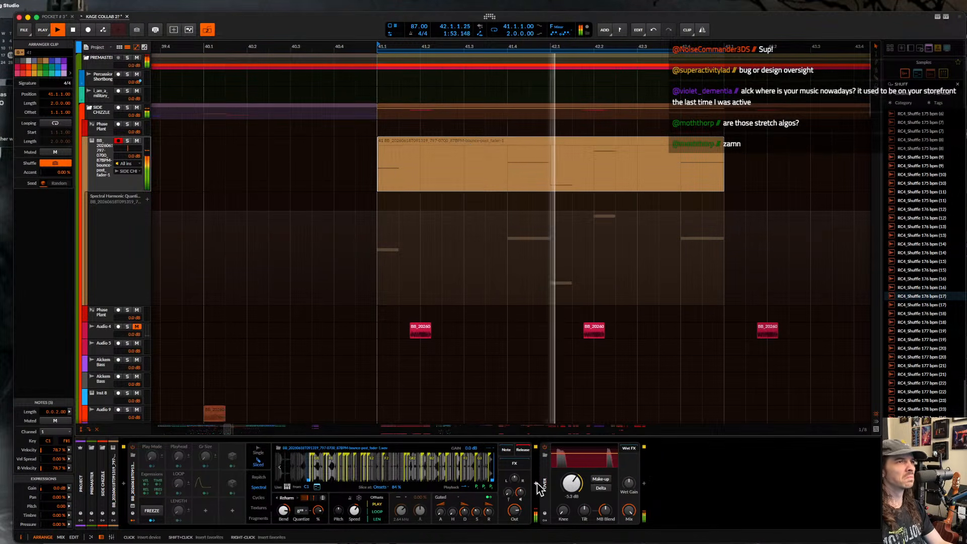
double_click(557, 459)
type("room")
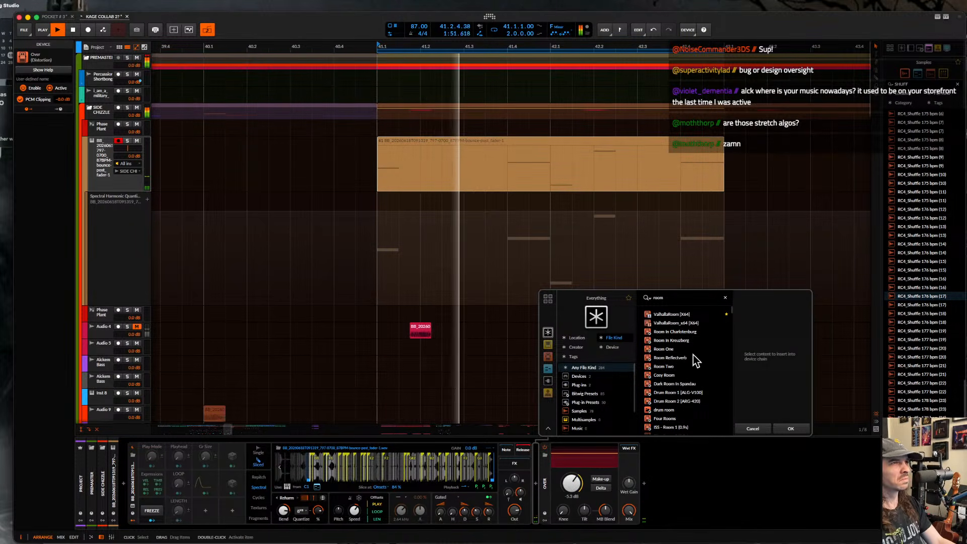
left_click(676, 314)
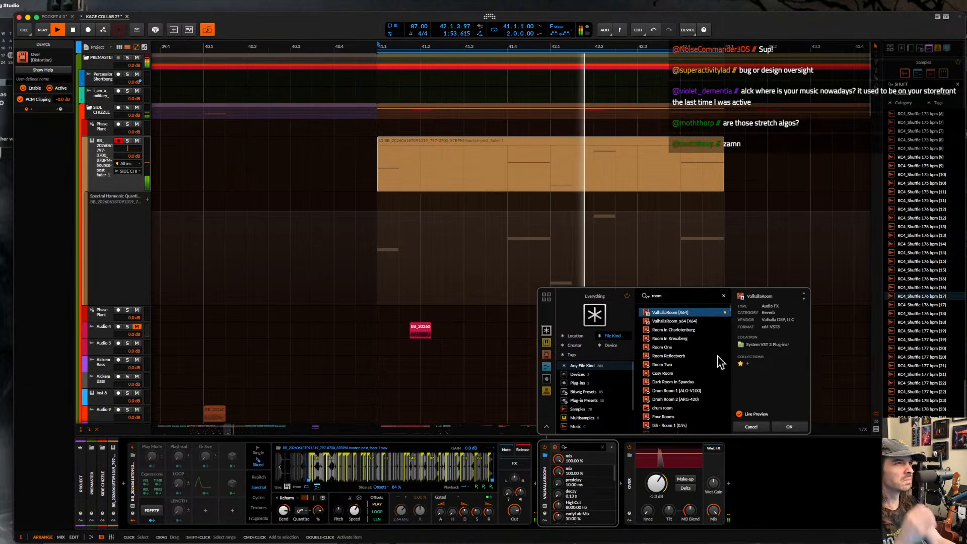
left_click(790, 427)
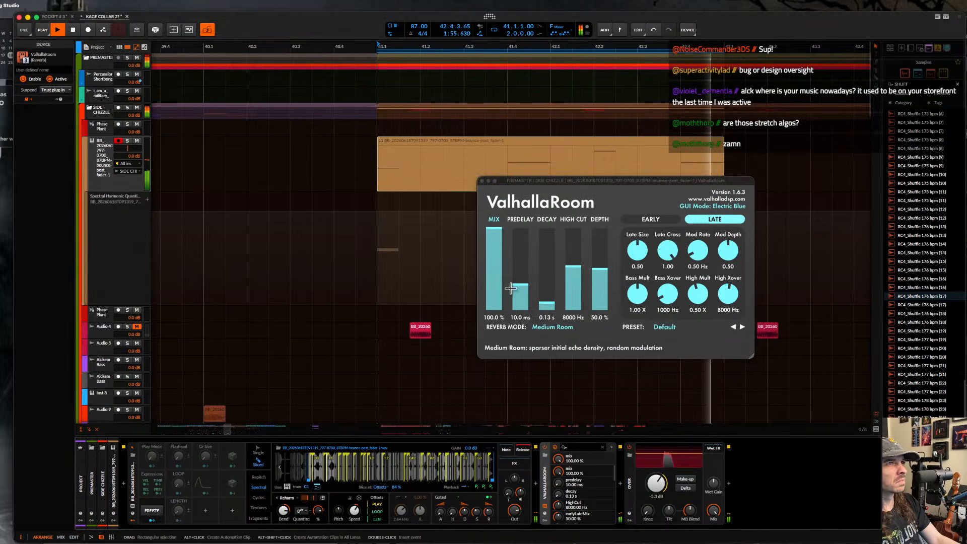
- Set ValhallaRoom's mix to 58.5 %, high cut to 15000 Hz and decay to 0.29 s
left_click(494, 261)
left_click_drag(494, 261, 494, 282)
left_click_drag(573, 266, 573, 227)
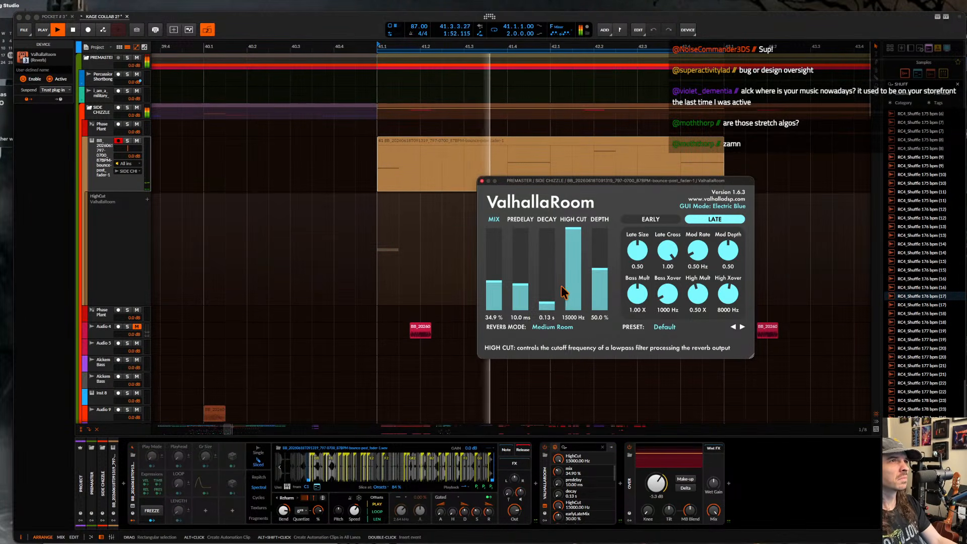
left_click_drag(550, 304, 499, 262)
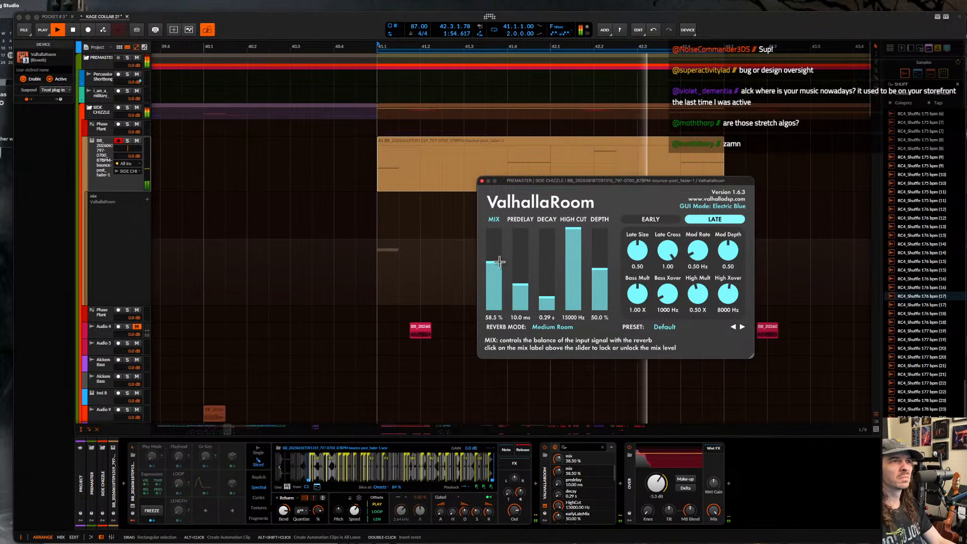
- Enable Make-up on the Over distortion and set its clipping threshold to -2.6 dB
left_click(685, 479)
scroll(661, 488, "down", 1)
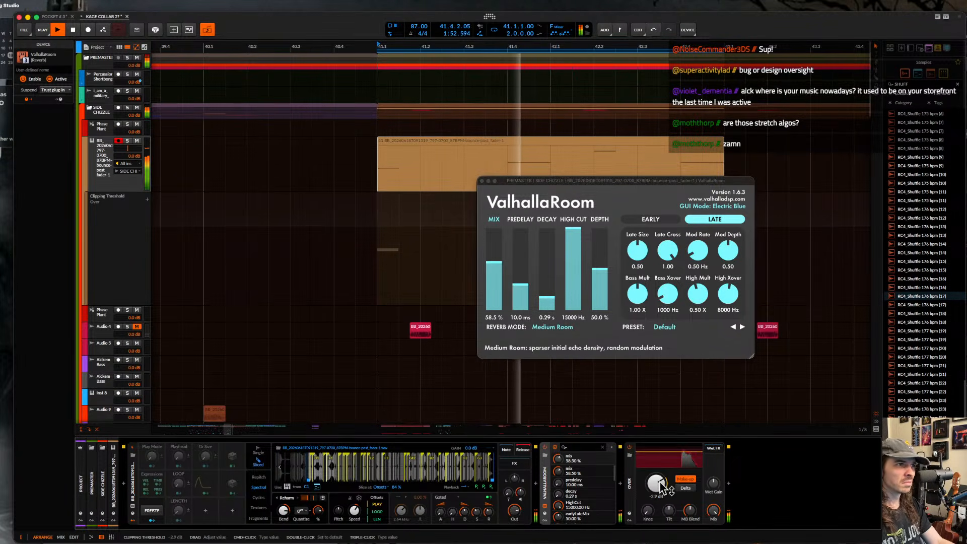
left_click_drag(661, 488, 662, 479)
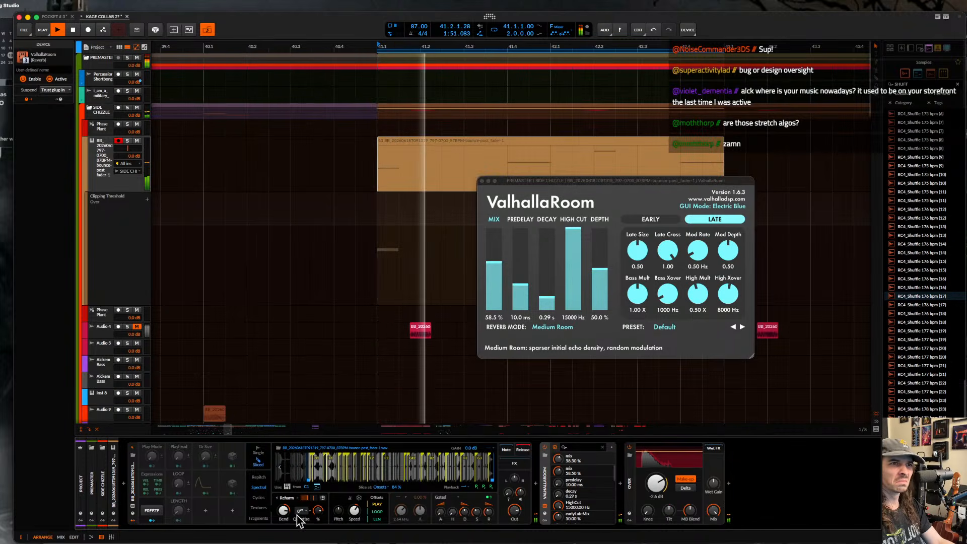
- Fine-tune the Sampler's spectral harmonic bend and close the ValhallaRoom window
left_click_drag(283, 511, 286, 508)
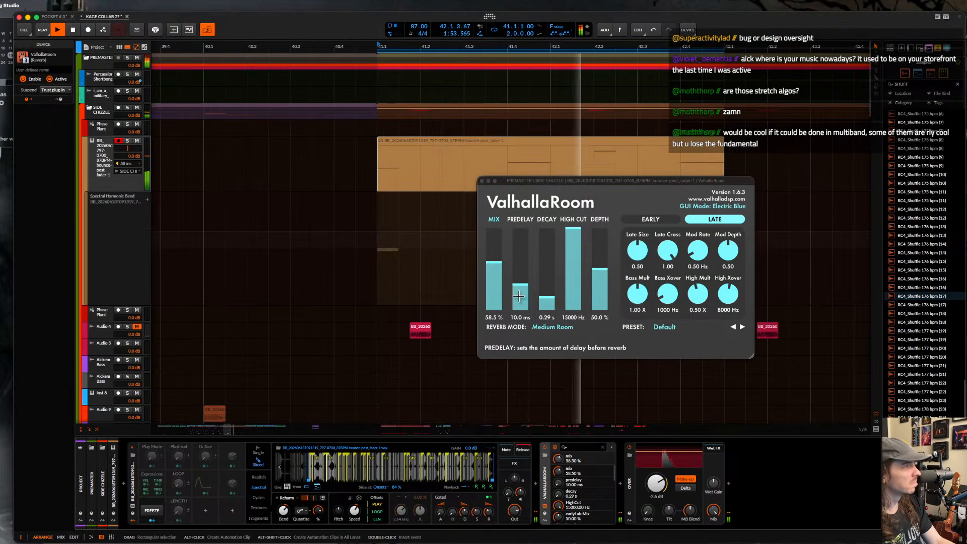
left_click(483, 183)
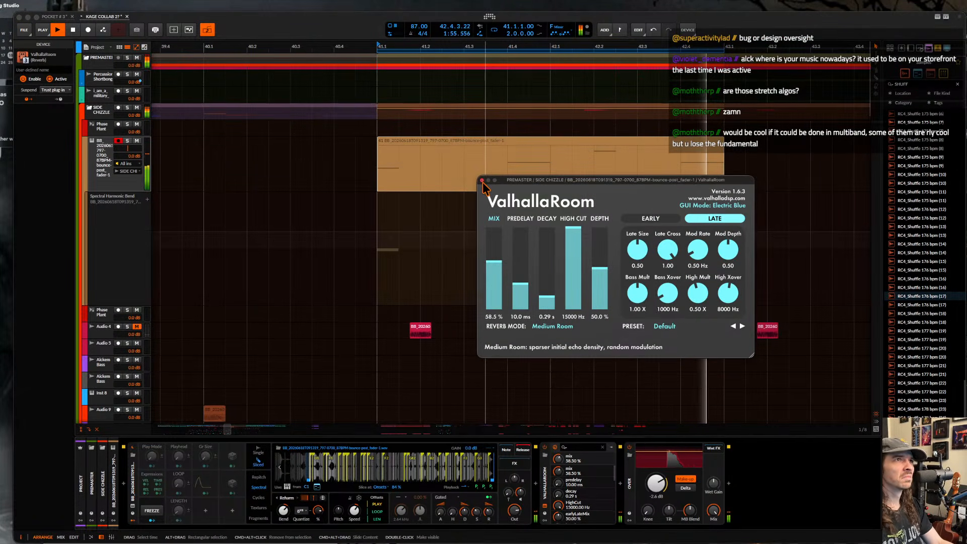
left_click(482, 180)
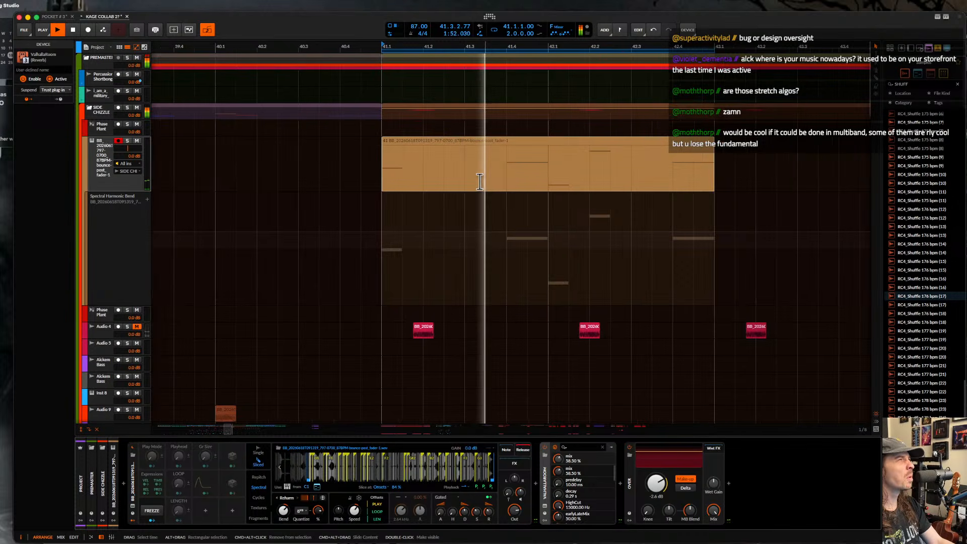
- Move the sliced sampler clip from bar 41 to bar 49 on the same track
scroll(480, 182, "up", 3)
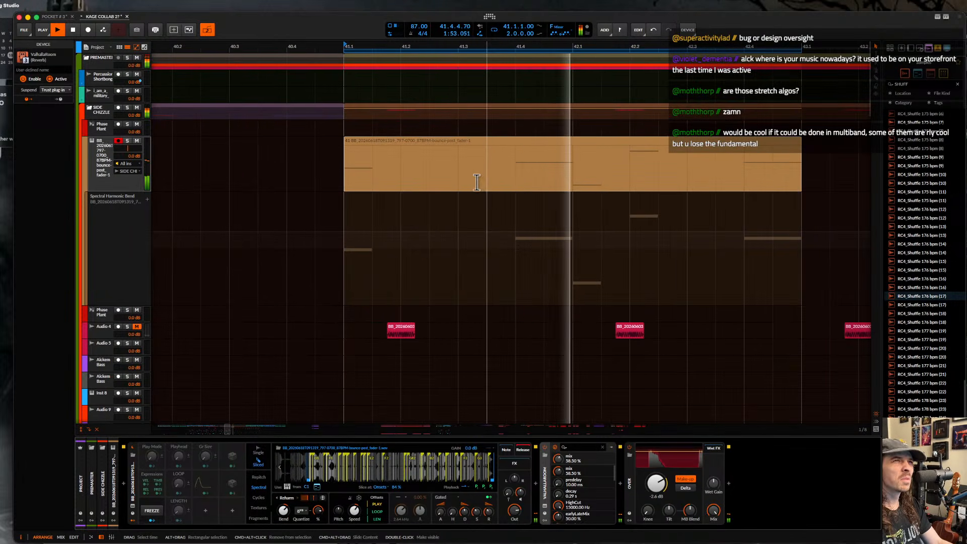
left_click(352, 182)
scroll(351, 182, "down", 2)
scroll(351, 181, "down", 5)
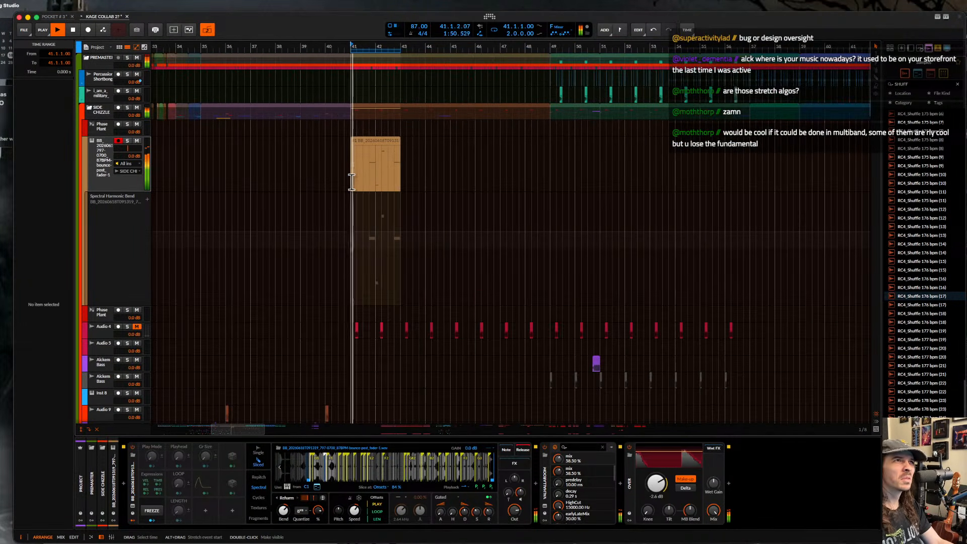
left_click(365, 147)
left_click_drag(364, 147, 561, 166)
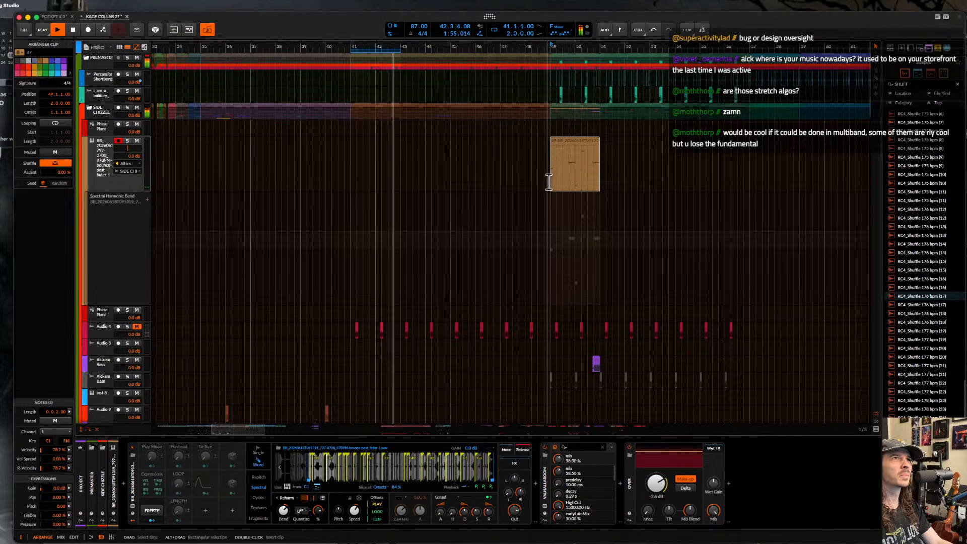
- Duplicate the two-bar clip at bar 49 four times so the copies run up to bar 59
left_click_drag(551, 181, 591, 181)
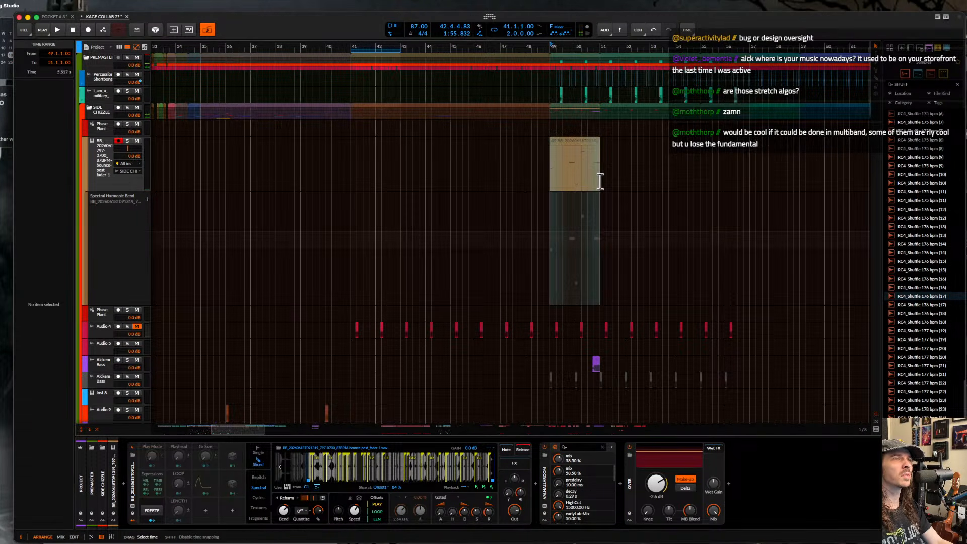
key("super+d")
key("super+d")
key("super+d")
key("super+d")
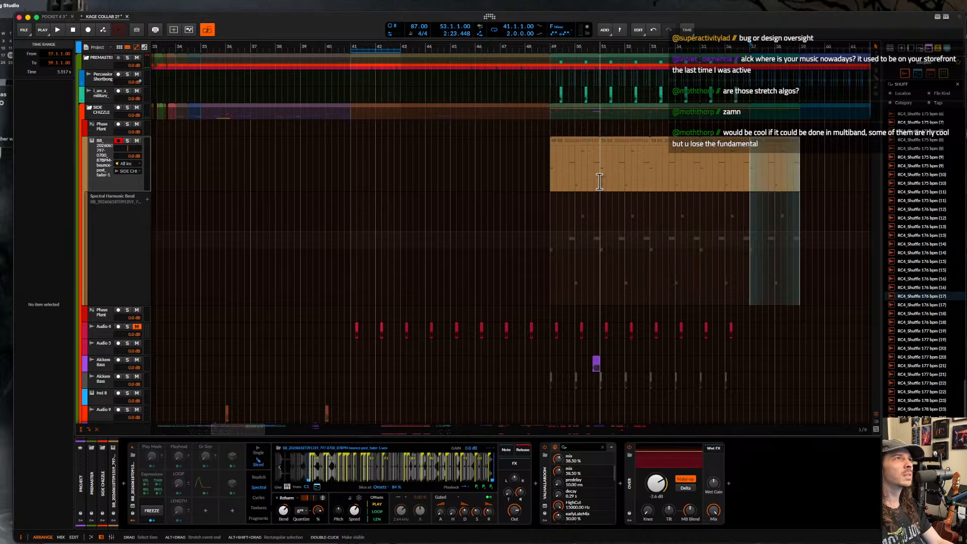
- Play the arrangement from bar 49 and unmute the Audio 4 track
left_click(552, 180)
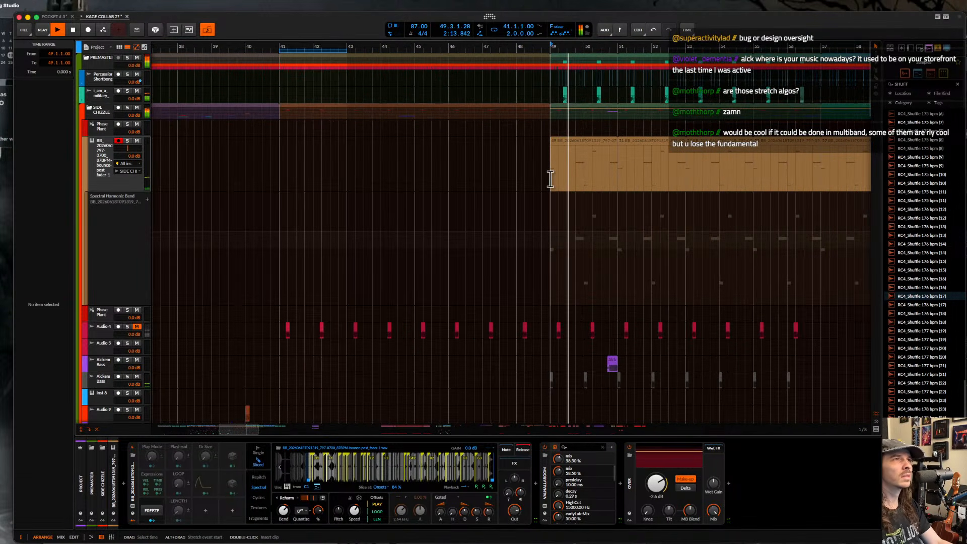
scroll(551, 180, "up", 2)
scroll(551, 180, "up", 2)
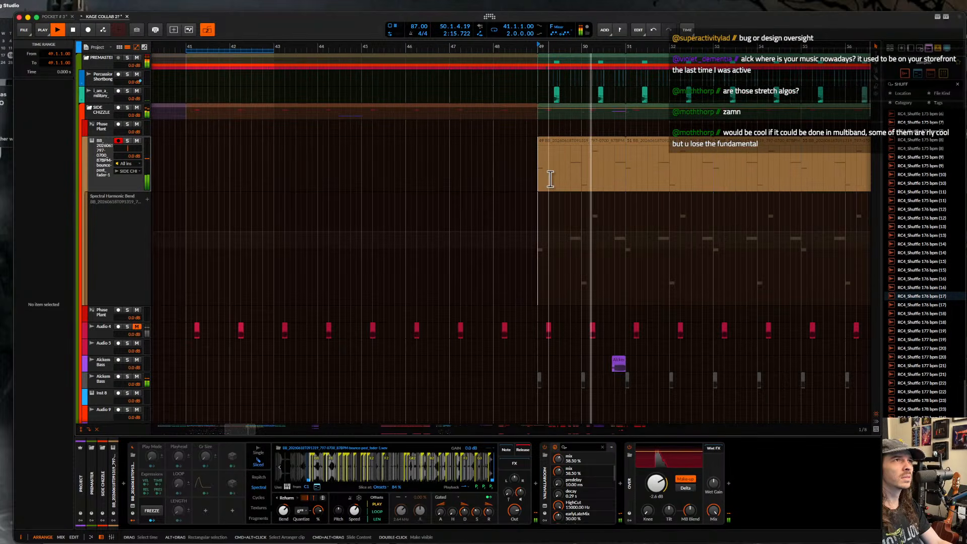
scroll(551, 180, "down", 2)
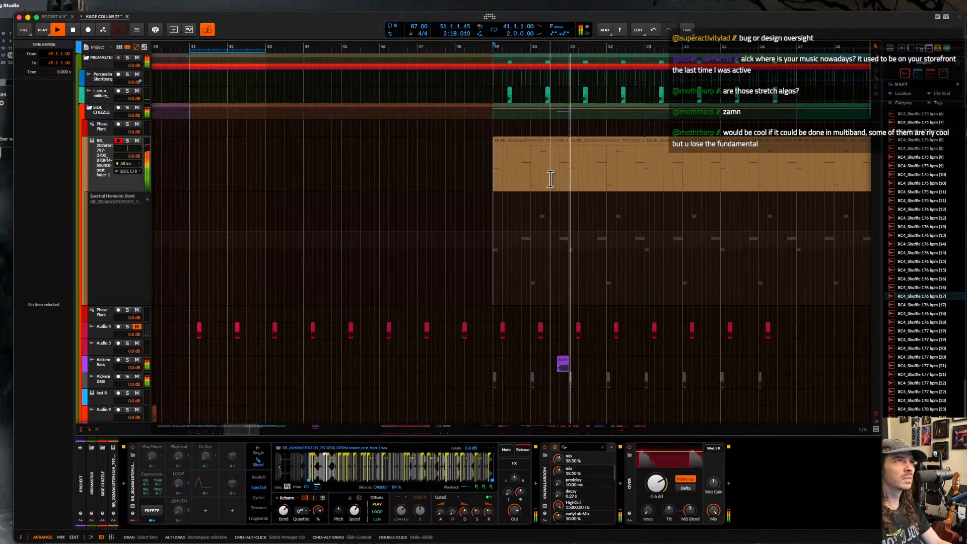
left_click(509, 141)
scroll(509, 141, "down", 2)
scroll(648, 146, "right", 3)
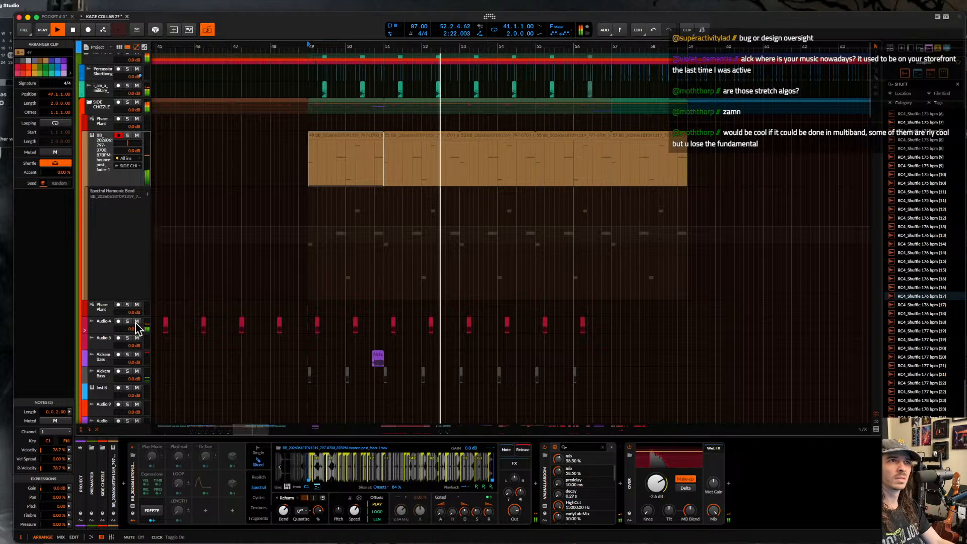
scroll(159, 333, "down", 3)
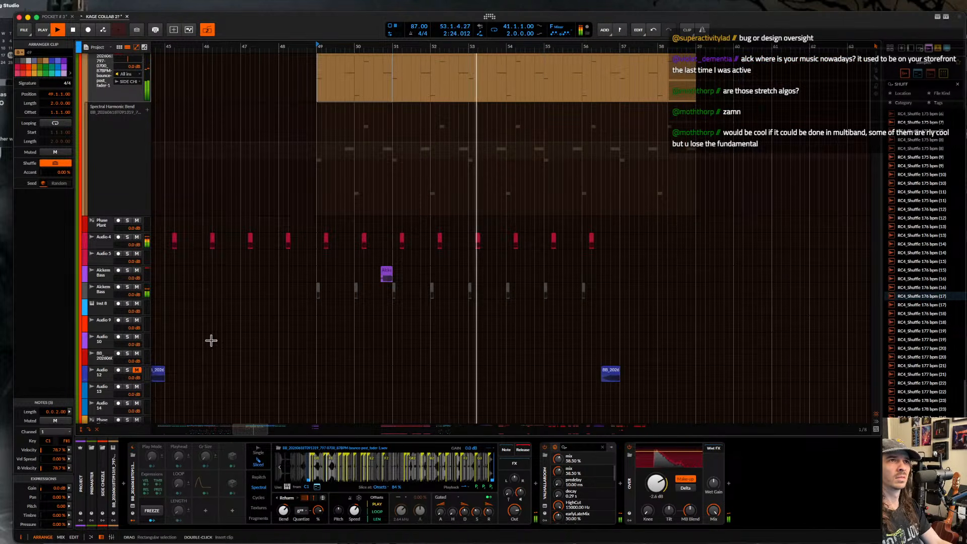
- Listen through the duplicated clips with the other tracks and place the play start position at bar 49
scroll(412, 212, "up", 2)
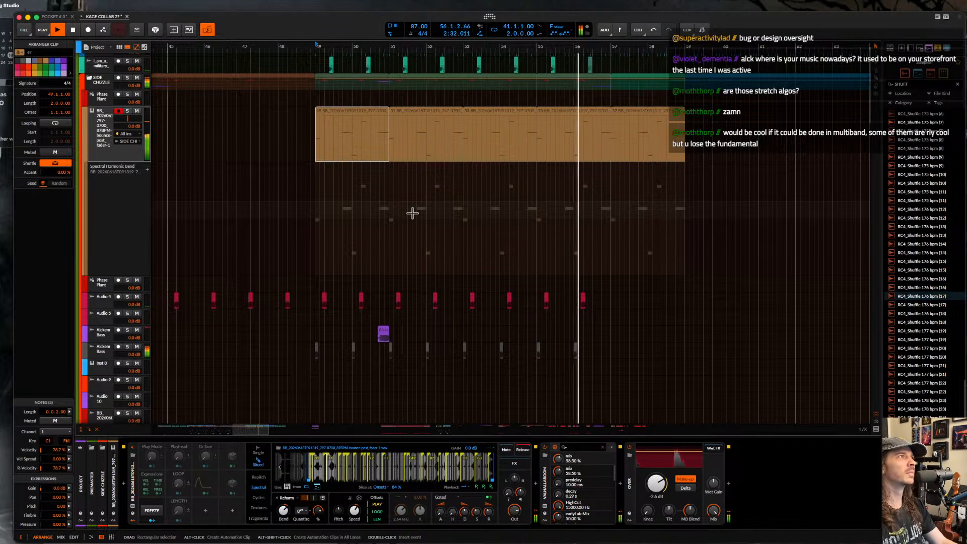
scroll(413, 164, "up", 2)
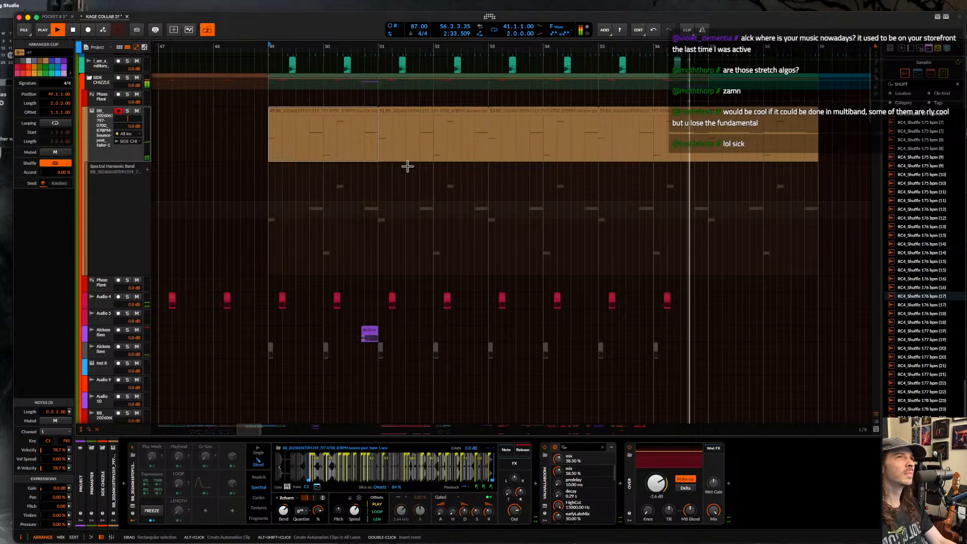
left_click(269, 154)
scroll(269, 153, "down", 2)
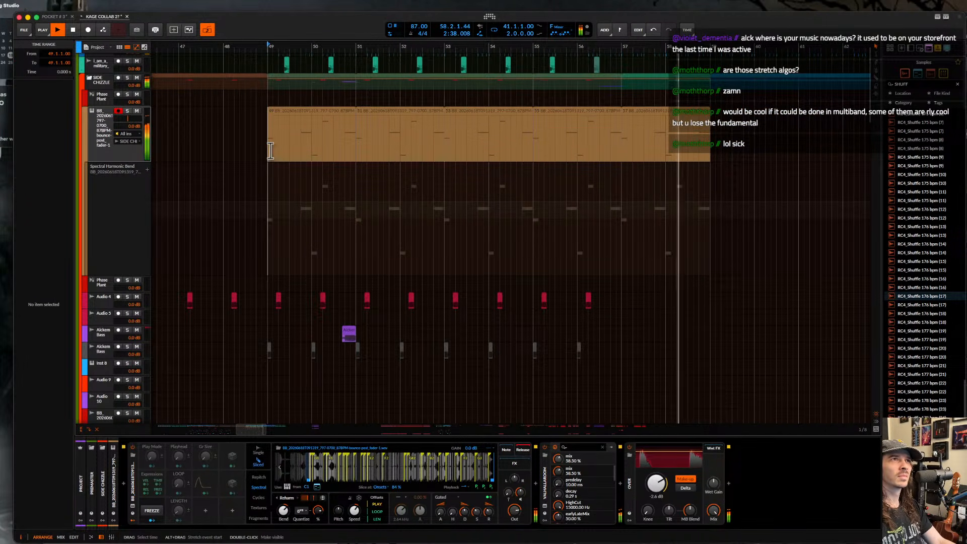
- Restart playback at bar 49 and set the loop region to the two bars from 49 to 51
key("space")
key("space")
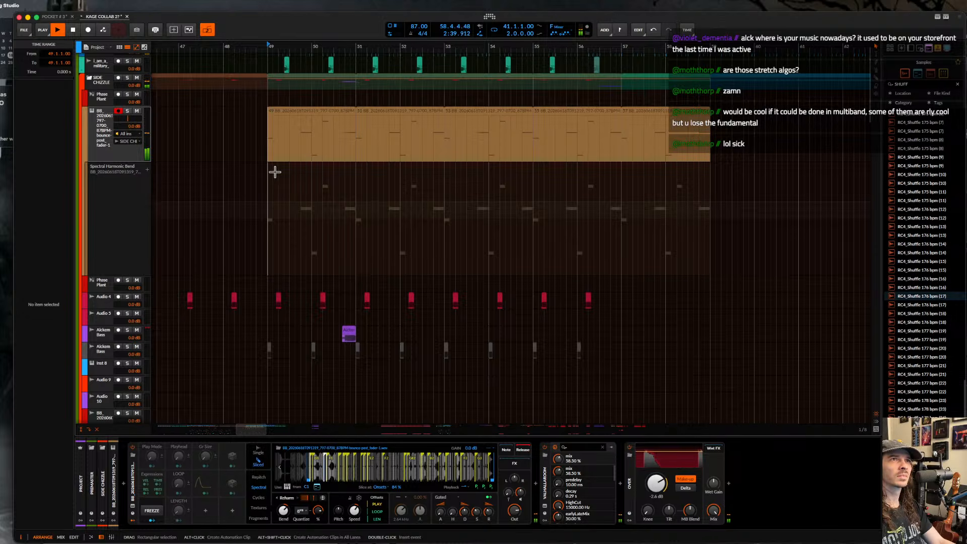
left_click_drag(269, 157, 354, 162)
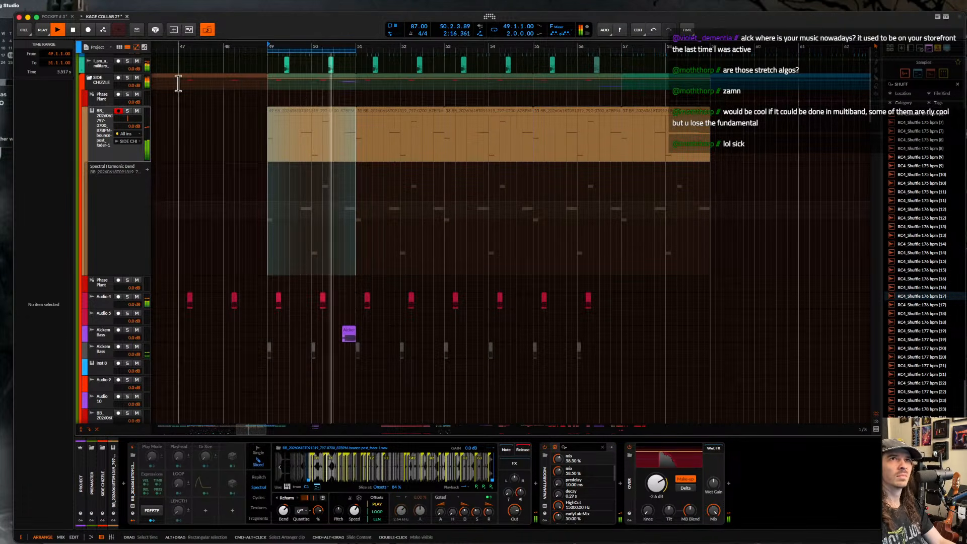
- Mute the lower Phase Plant track with clips starting at bar 49, then set the play start position to bar 49
scroll(129, 87, "down", 15)
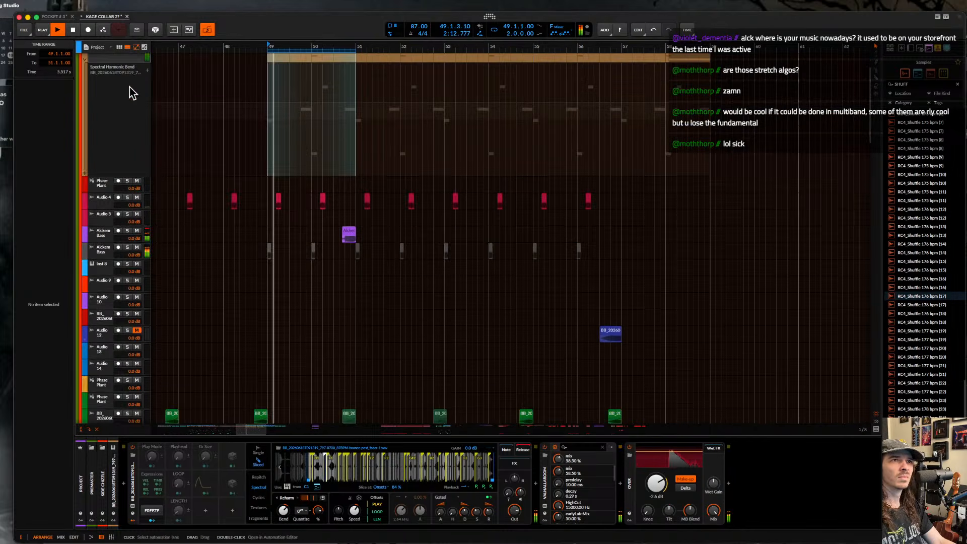
scroll(129, 87, "down", 15)
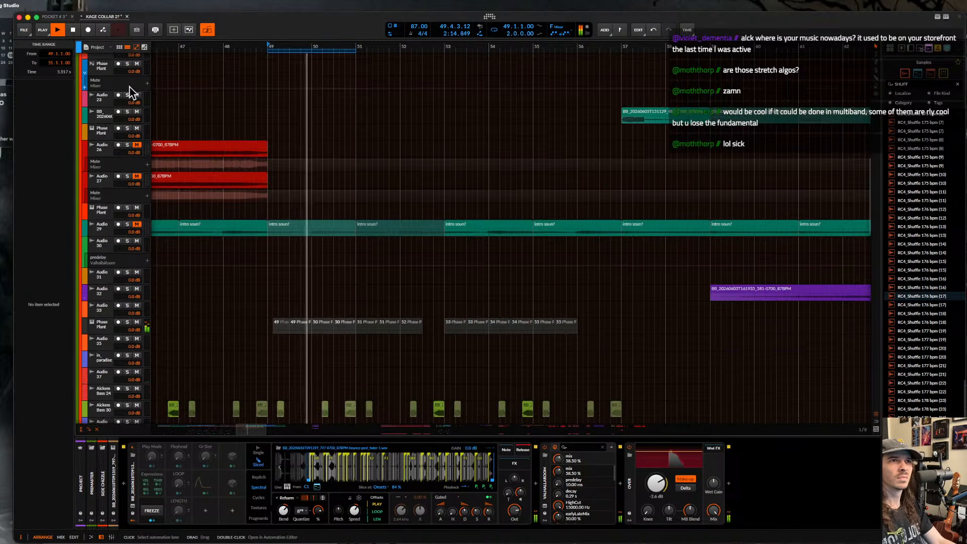
left_click(137, 323)
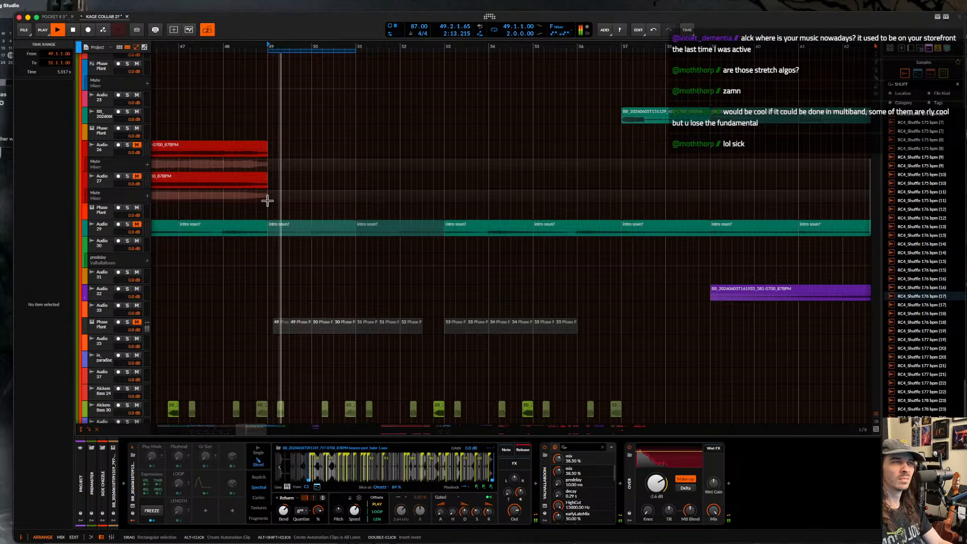
scroll(269, 189, "up", 4)
left_click(268, 150)
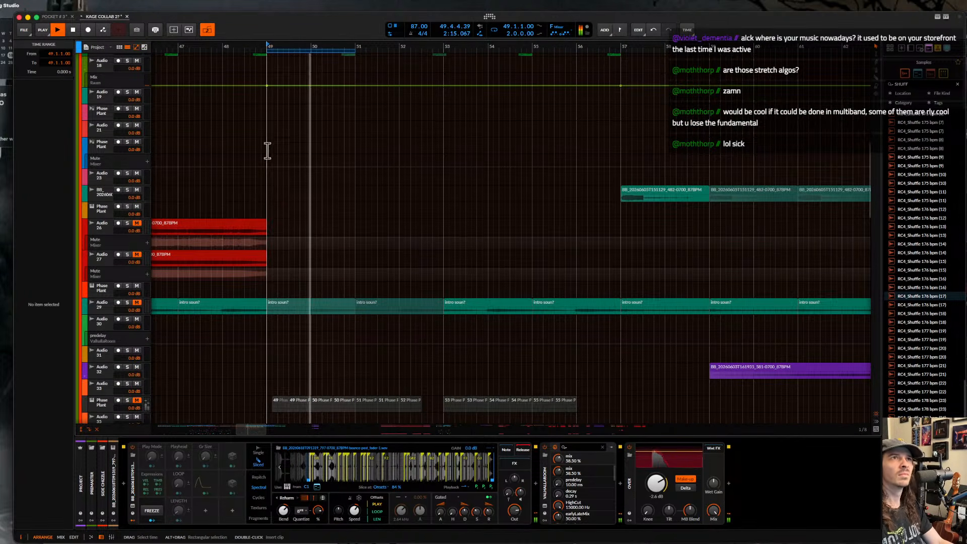
scroll(268, 150, "up", 5)
scroll(265, 149, "up", 8)
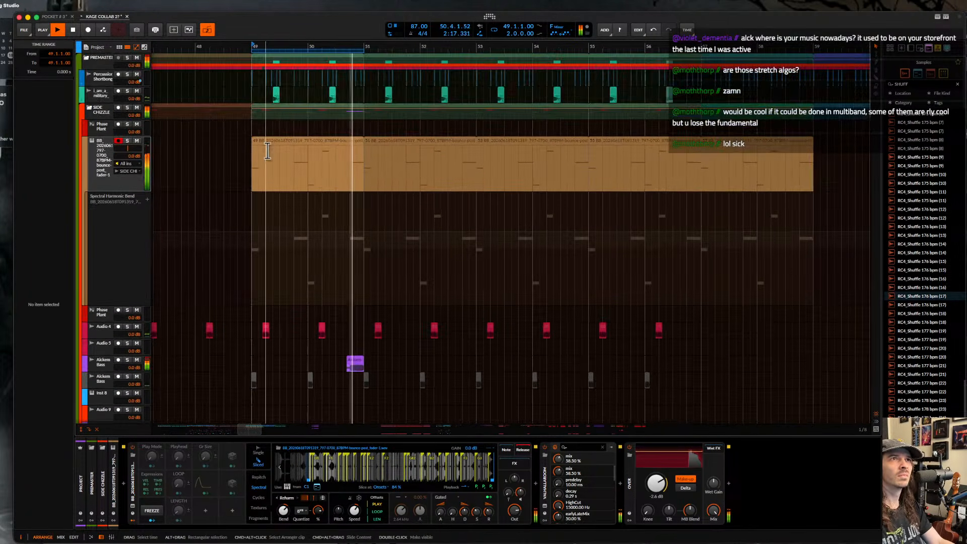
- With the sliced sampler track soloed, lower its spectral harmonic quantization amount and set the gated release time to 1.17 s
left_click(279, 150)
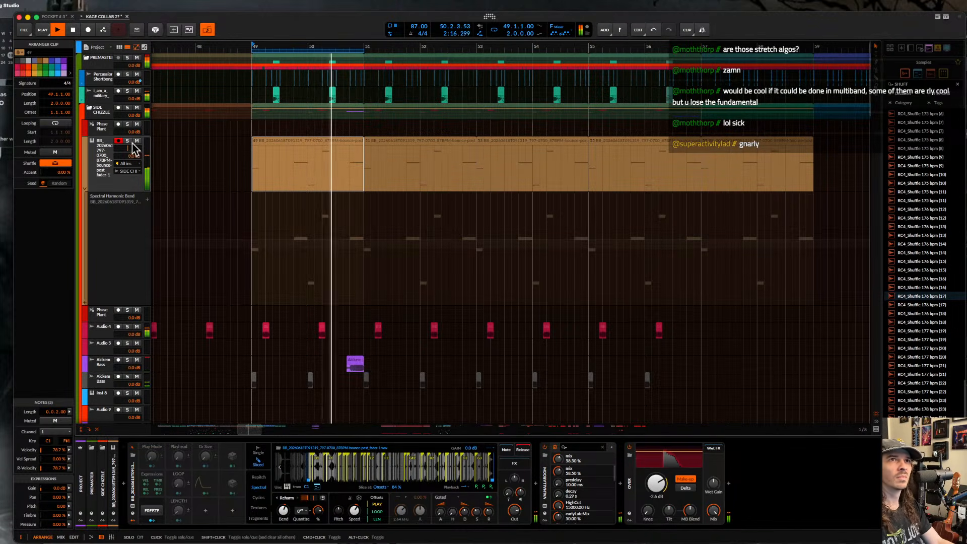
left_click_drag(276, 502, 283, 509)
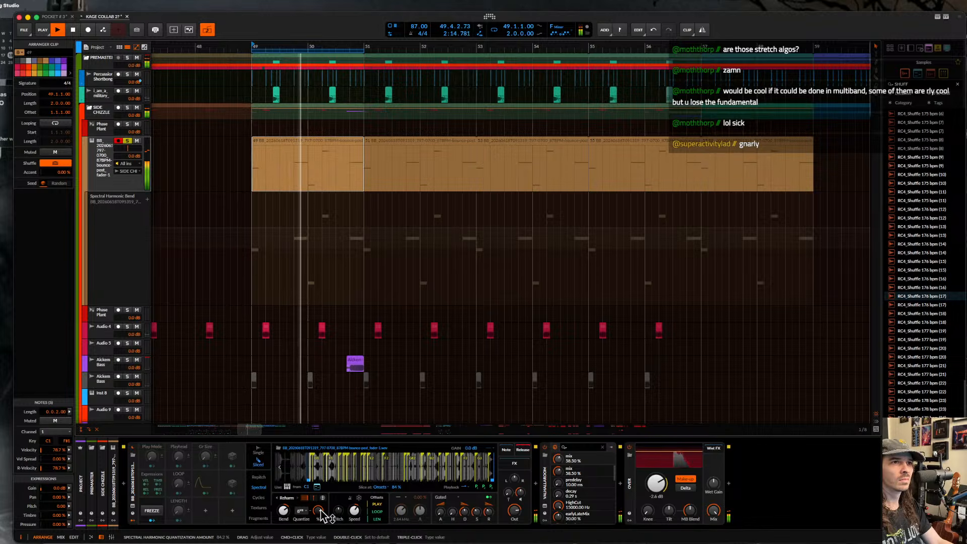
left_click_drag(318, 511, 319, 529)
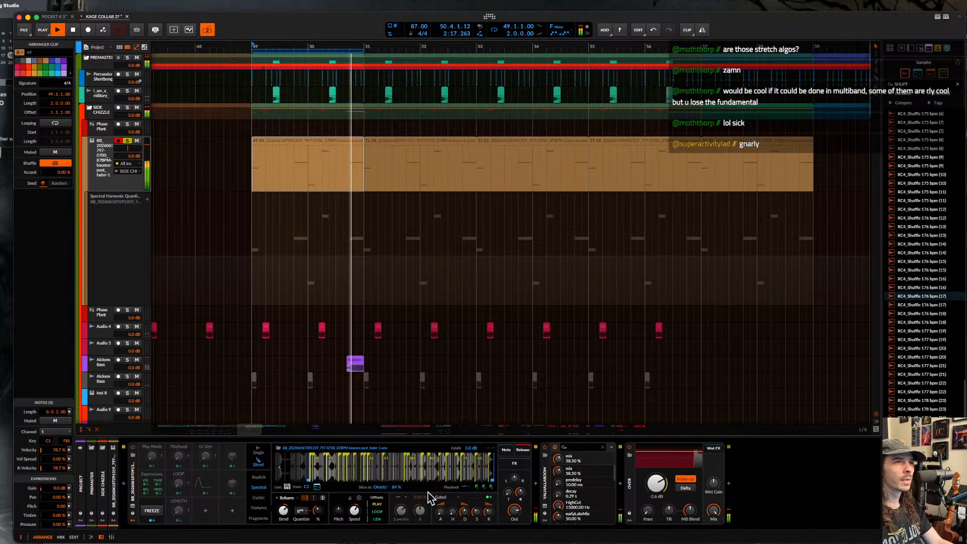
left_click_drag(488, 498, 488, 485)
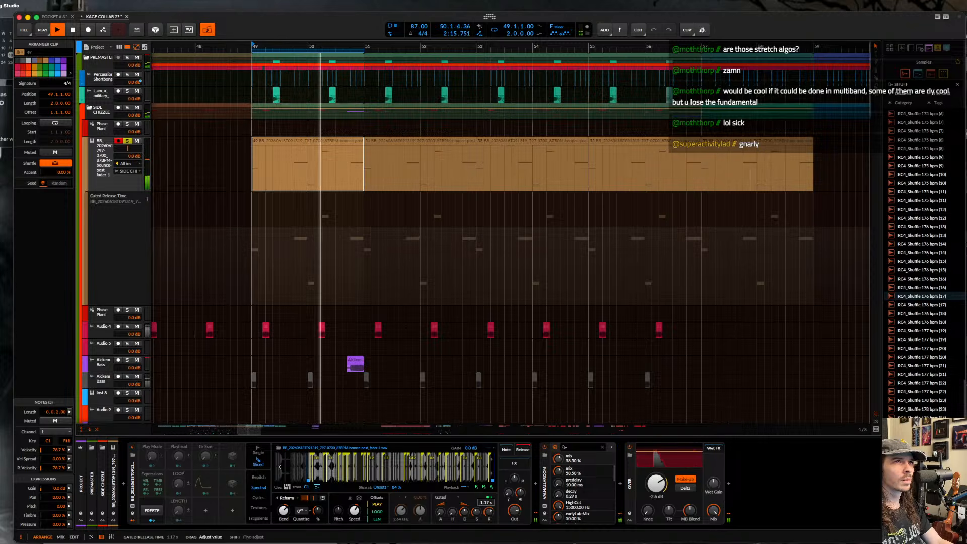
- Move the sampler track out of the SIDE CHIZZLE group to just above it, arm it for recording and turn off its solo
left_click(107, 163)
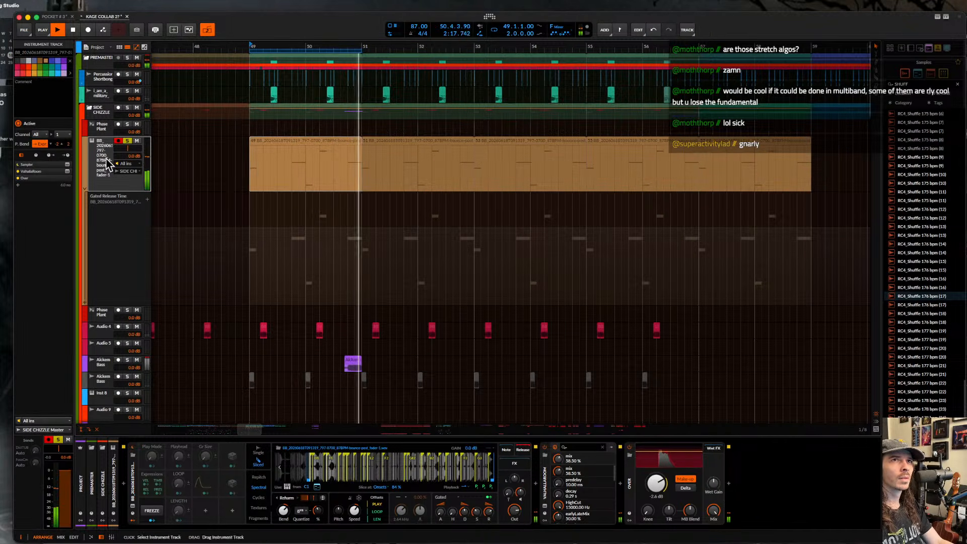
left_click_drag(107, 164, 104, 103)
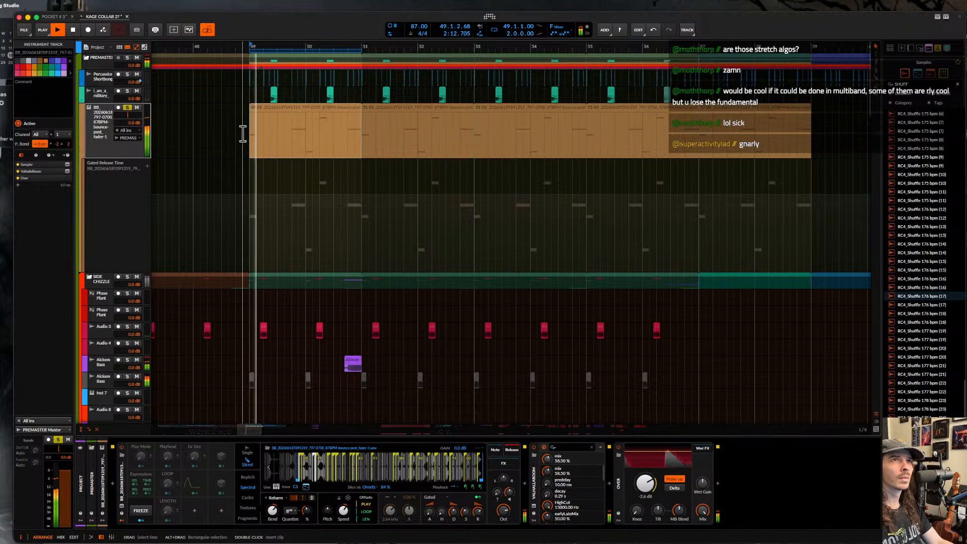
left_click(118, 107)
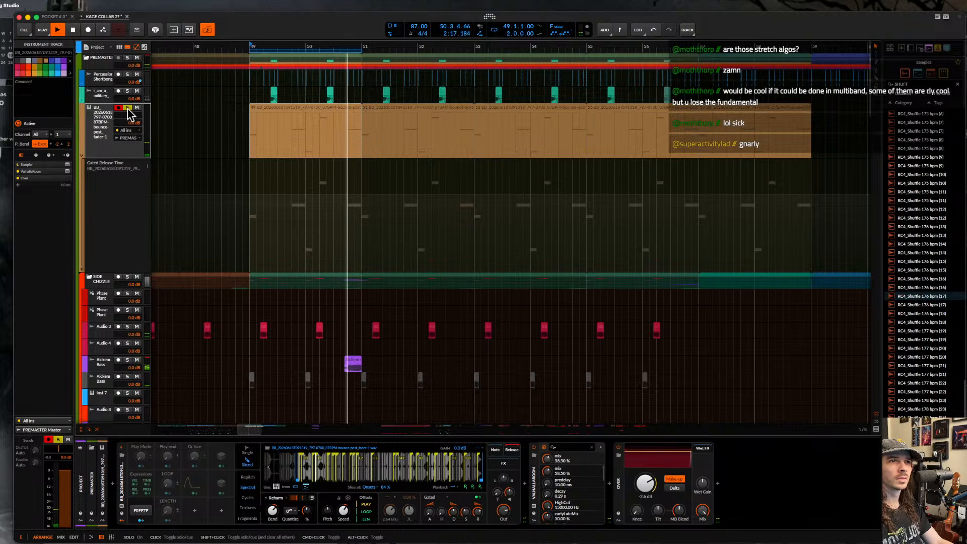
left_click(128, 108)
- Set the play start position to bar 49 and extend the loop region to four bars, ending at bar 53
left_click(292, 133)
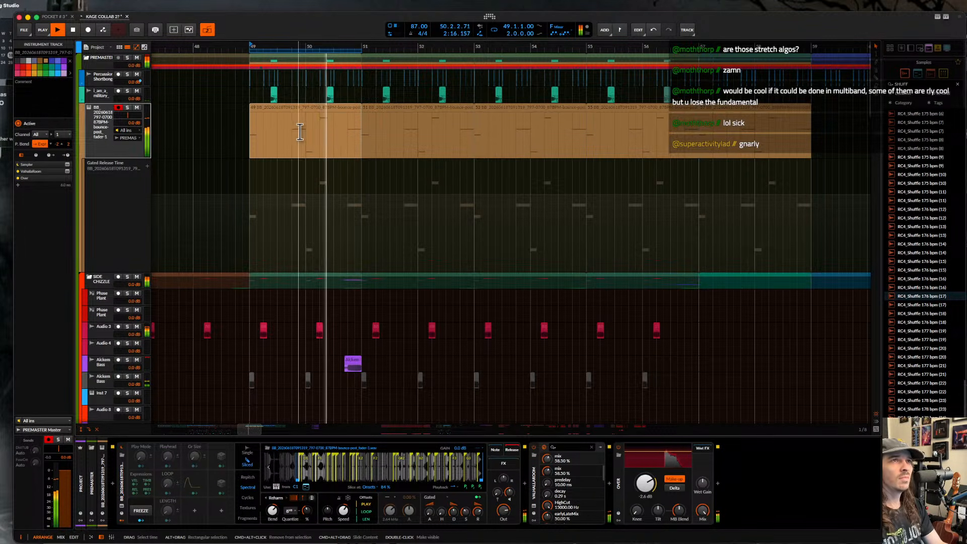
left_click(248, 150)
scroll(248, 151, "down", 3)
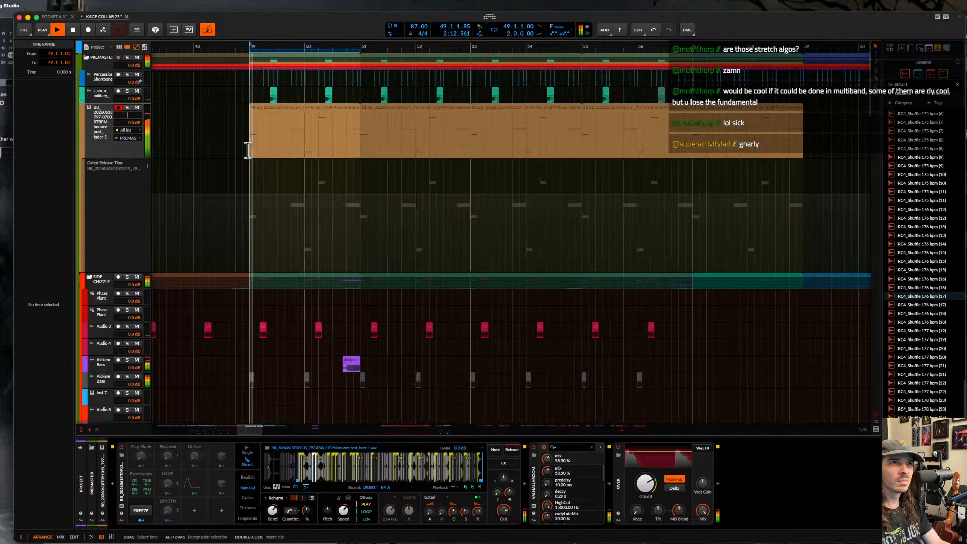
scroll(309, 124, "up", 4)
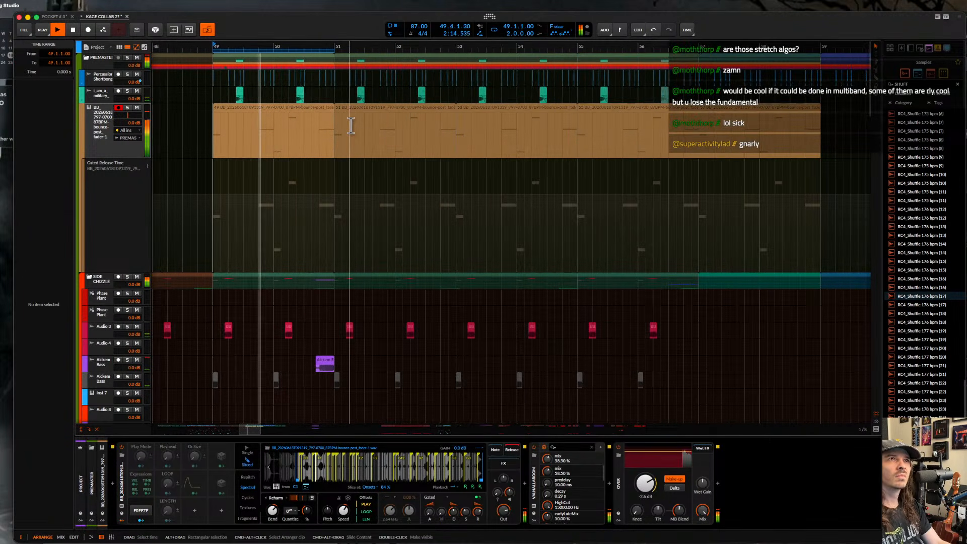
scroll(351, 125, "down", 1)
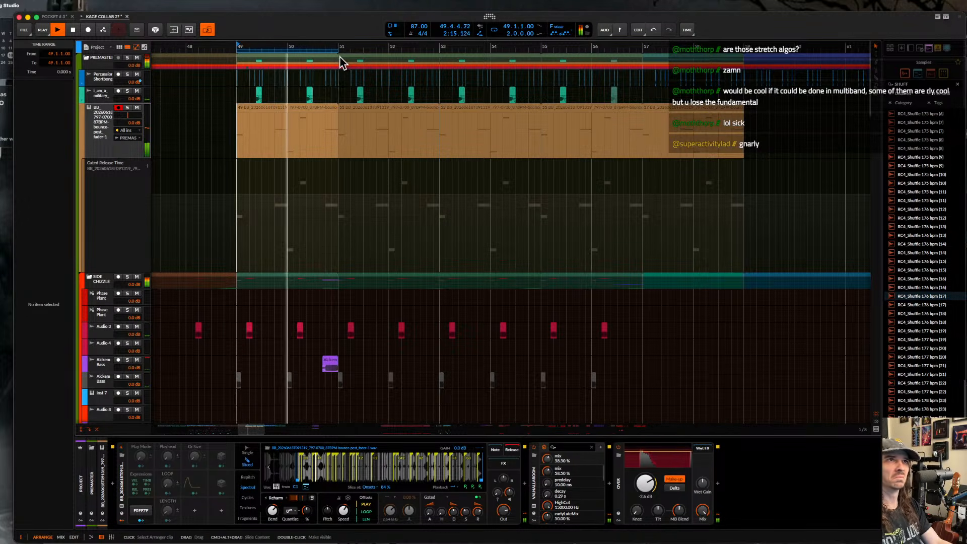
left_click_drag(338, 67, 436, 67)
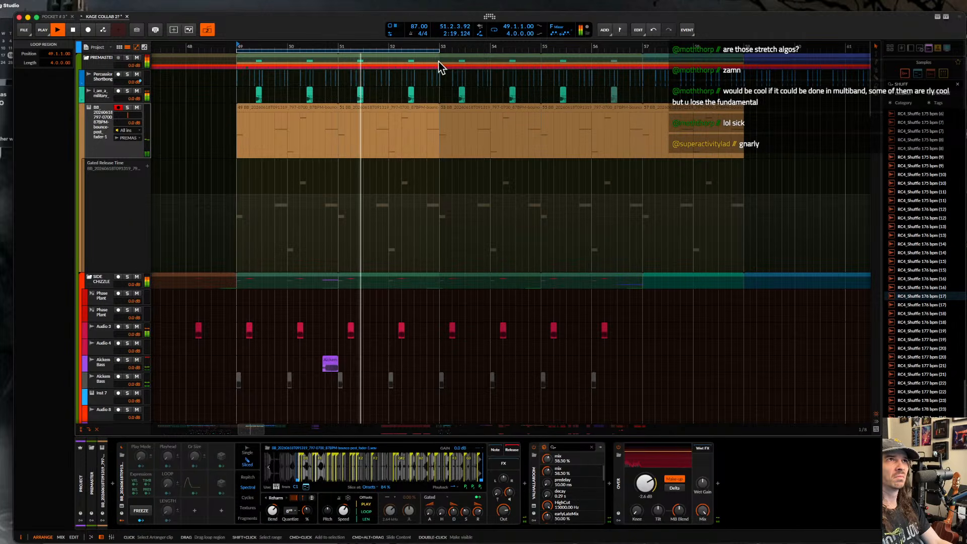
- Stop playback and save the Sampler device to the library as a preset named "blasted bass metallic thing"
scroll(352, 143, "down", 5)
scroll(351, 143, "left", 3)
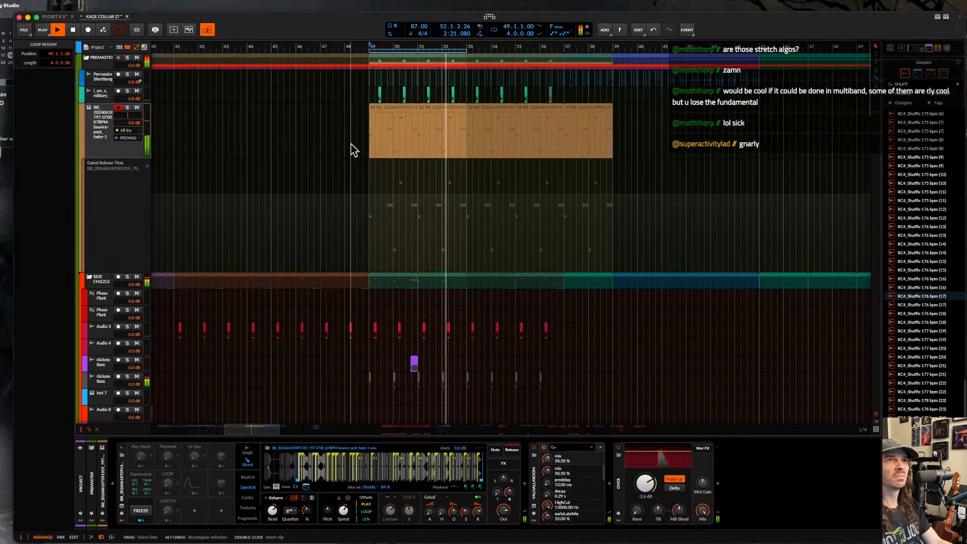
scroll(351, 143, "down", 4)
scroll(351, 143, "left", 2)
key("space")
scroll(351, 143, "up", 4)
scroll(353, 141, "right", 1)
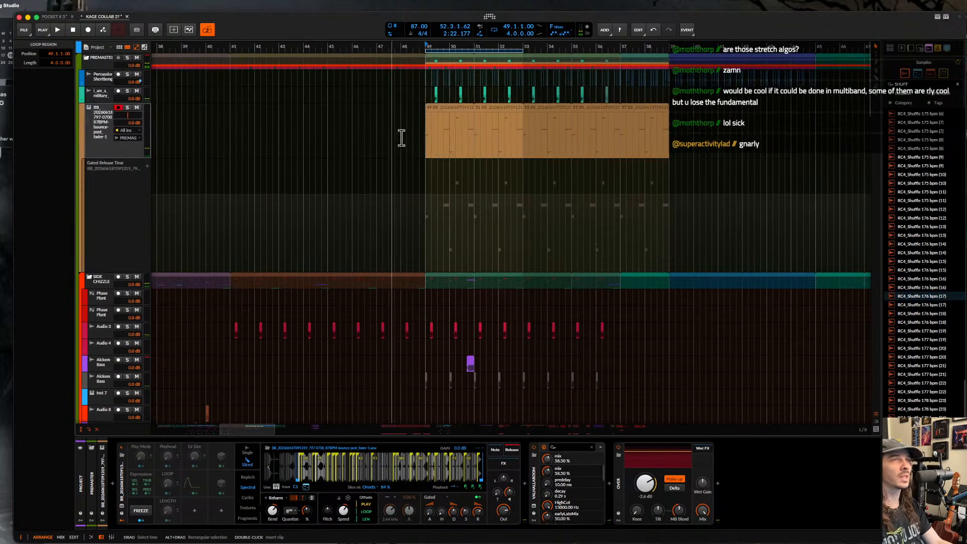
left_click(115, 120)
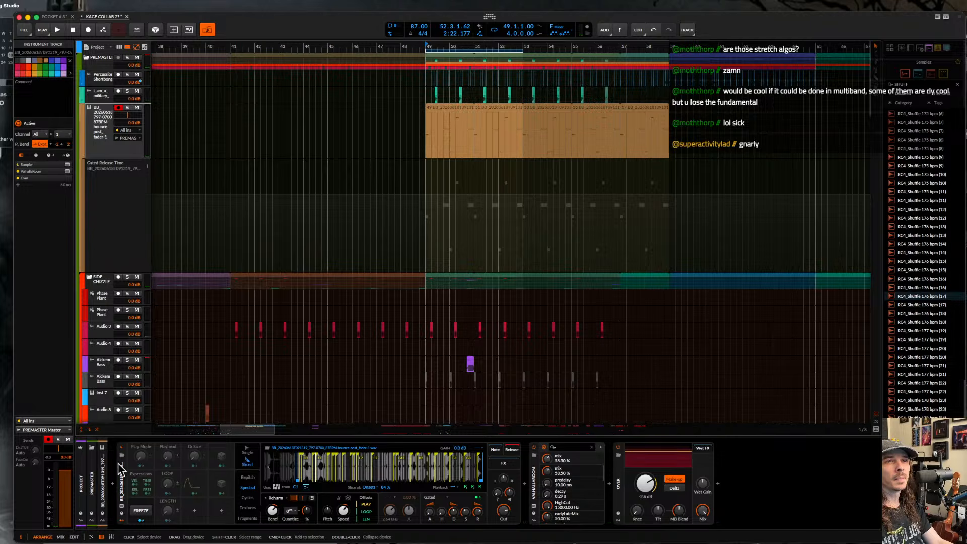
right_click(122, 472)
left_click(168, 451)
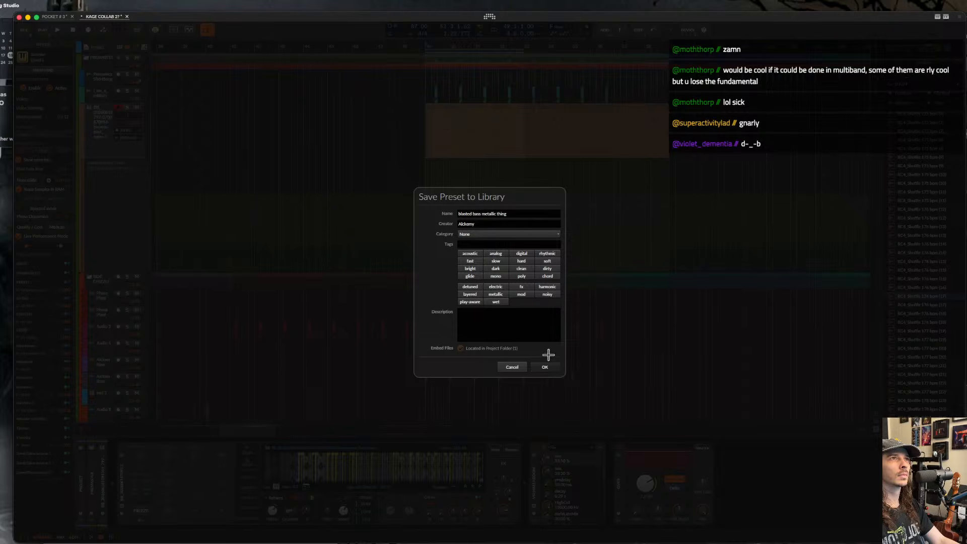
- Play the arrangement from bar 30 and look over the tracks leading up to the bar 49 section
scroll(419, 162, "down", 5)
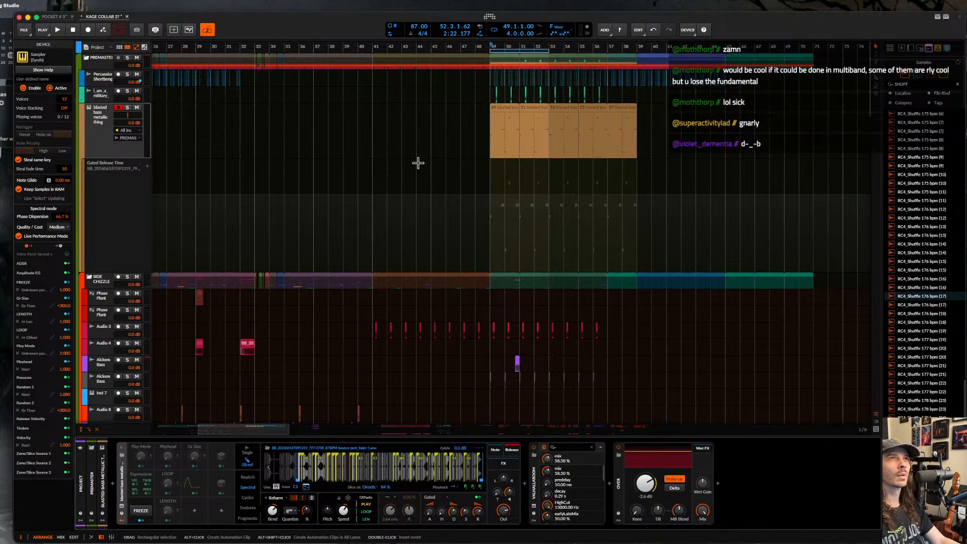
left_click(211, 143)
key("space")
scroll(254, 140, "up", 2)
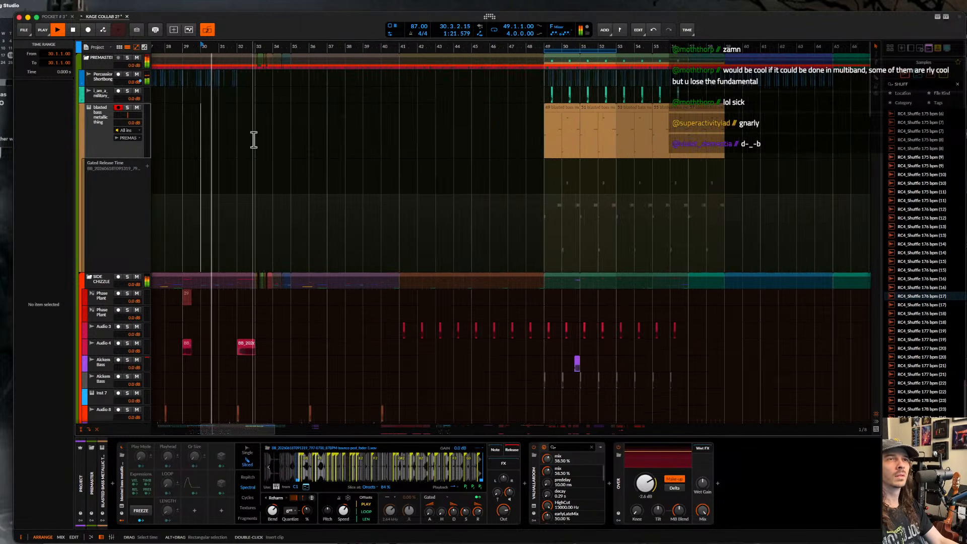
scroll(254, 140, "down", 2)
scroll(252, 138, "down", 5)
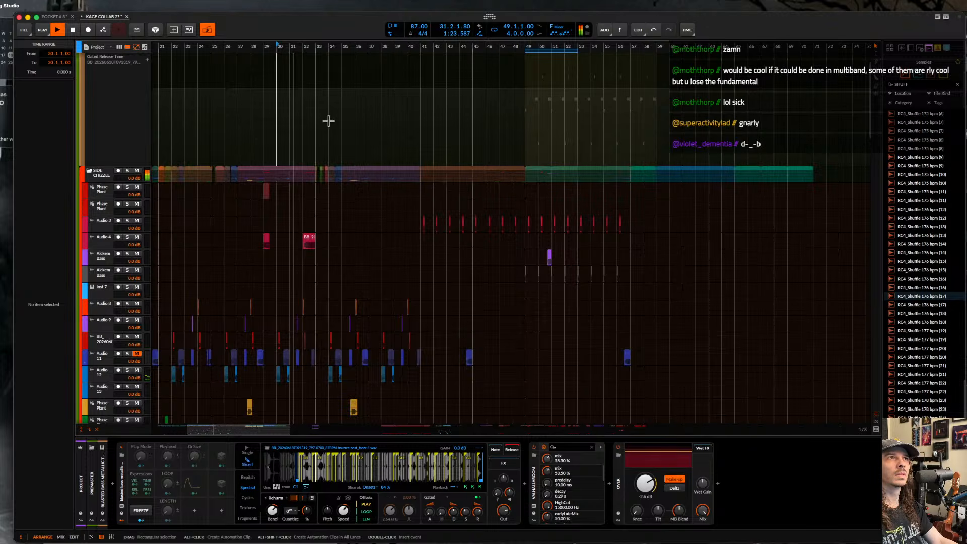
scroll(328, 121, "up", 4)
scroll(354, 66, "up", 1)
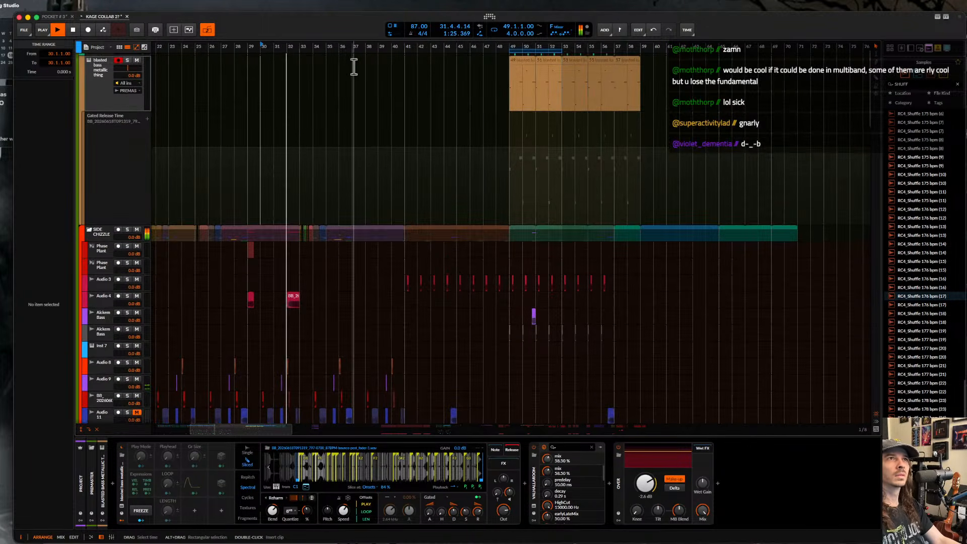
scroll(355, 67, "up", 3)
scroll(289, 76, "up", 1)
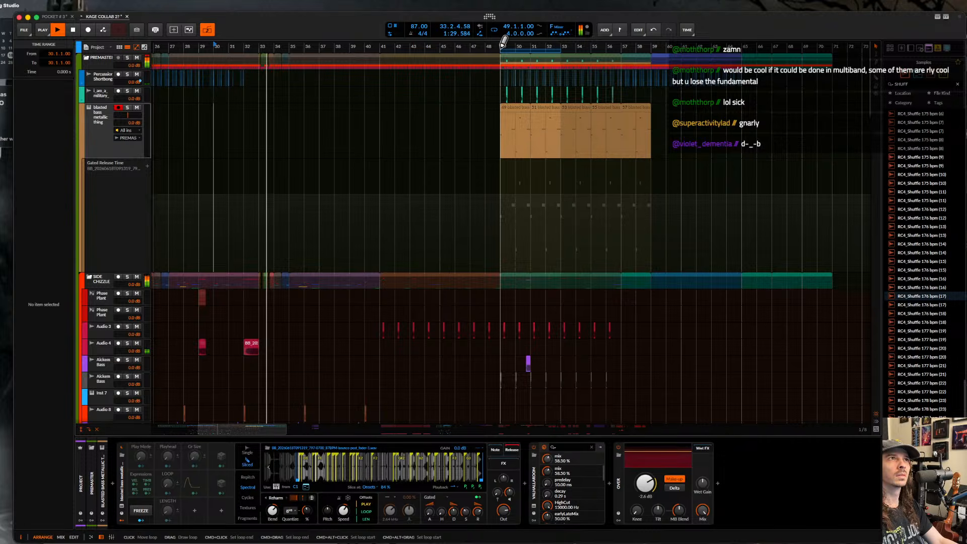
- Stretch the loop region to 26 bars so it runs from bar 33 to bar 59
left_click_drag(501, 46, 262, 61)
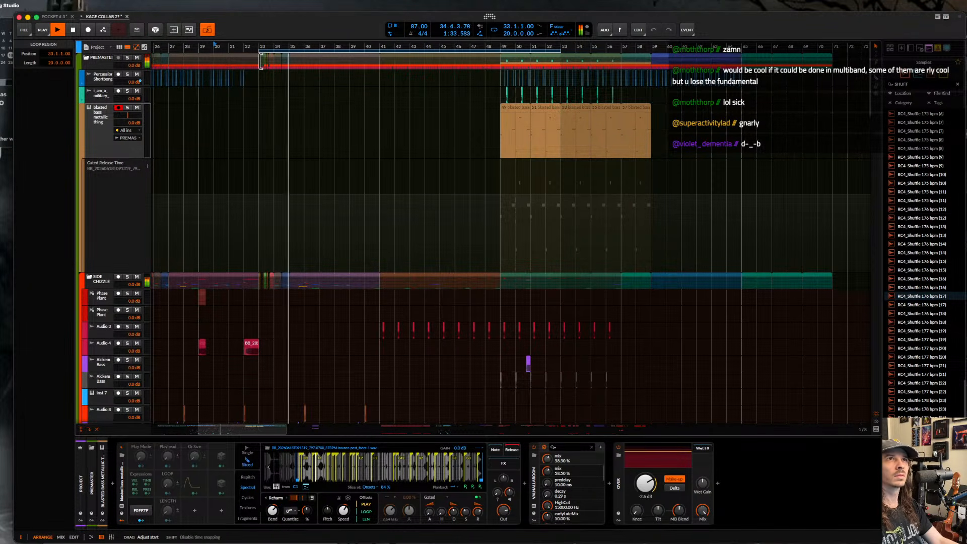
scroll(262, 62, "down", 10)
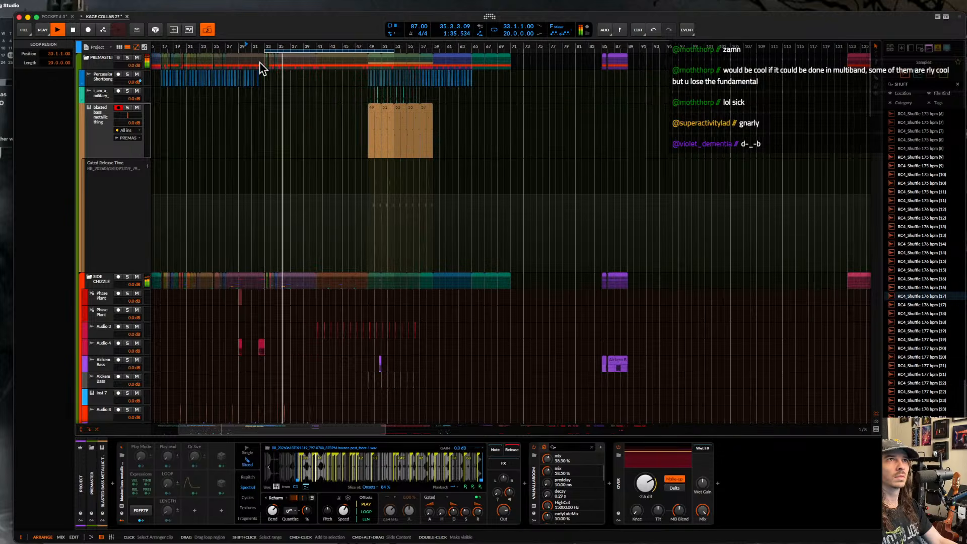
scroll(262, 67, "left", 1)
left_click_drag(409, 49, 447, 53)
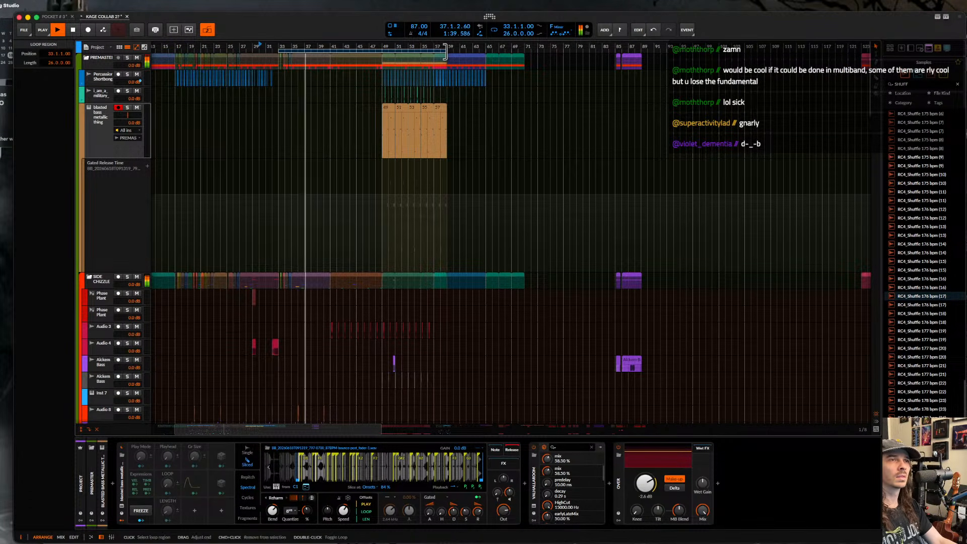
- Unmute the Audio 11 track during playback
scroll(307, 166, "down", 5)
scroll(308, 166, "down", 2)
scroll(308, 167, "up", 4)
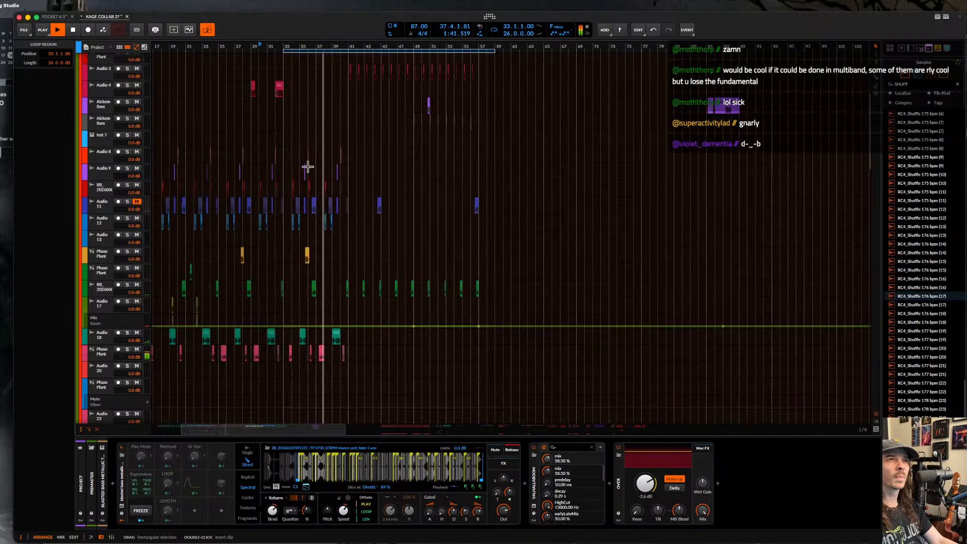
scroll(308, 166, "down", 2)
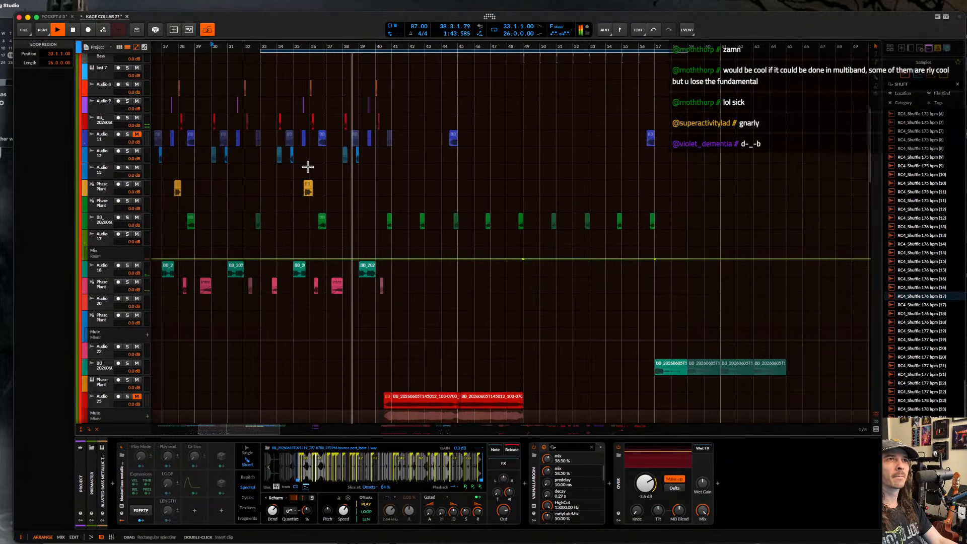
scroll(306, 166, "up", 2)
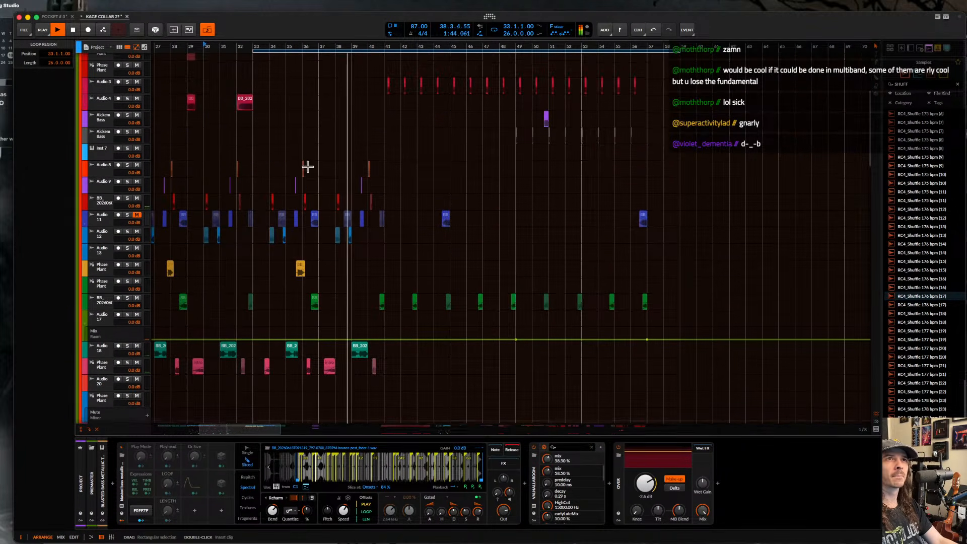
left_click(136, 216)
scroll(200, 218, "up", 5)
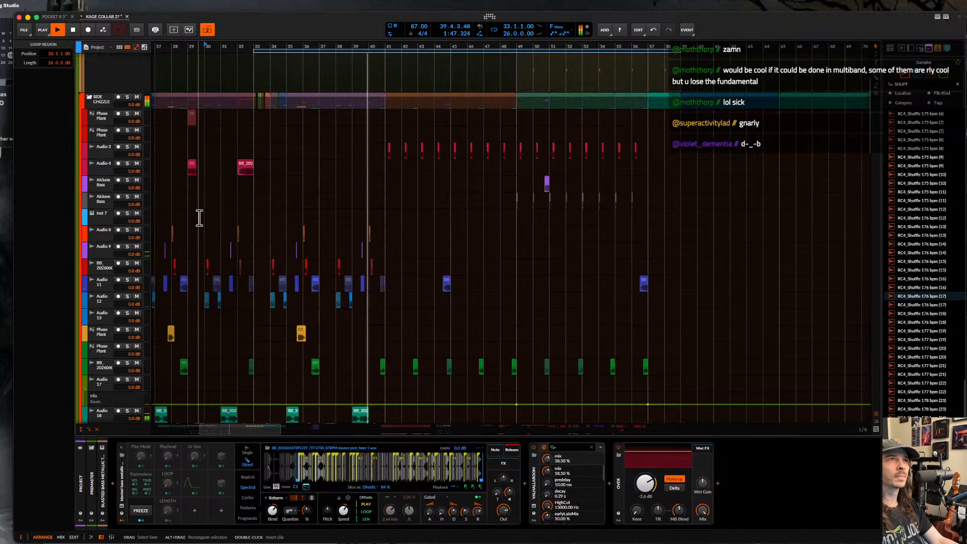
- Look over the arrangement's tracks during playback and unmute the Audio 25 and Audio 28 tracks
scroll(354, 189, "up", 3)
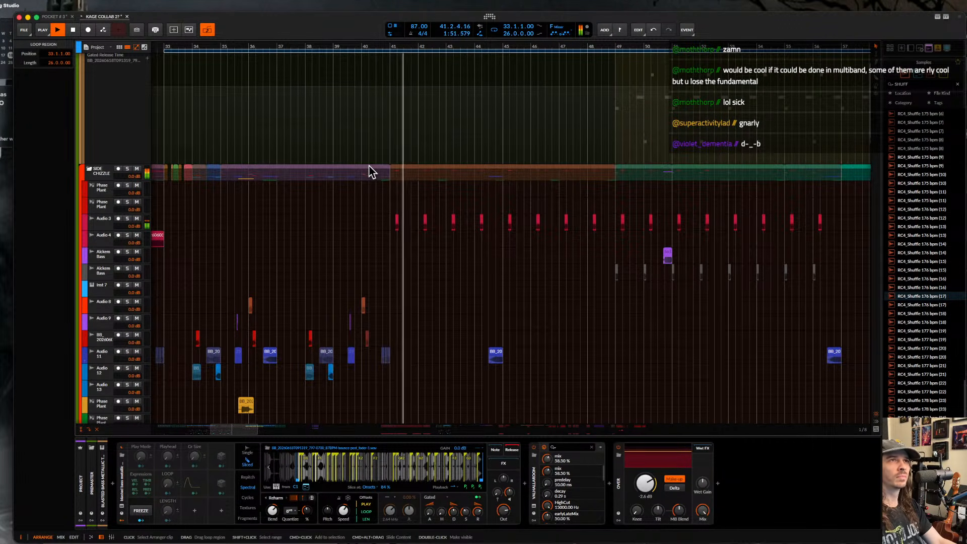
scroll(388, 151, "down", 3)
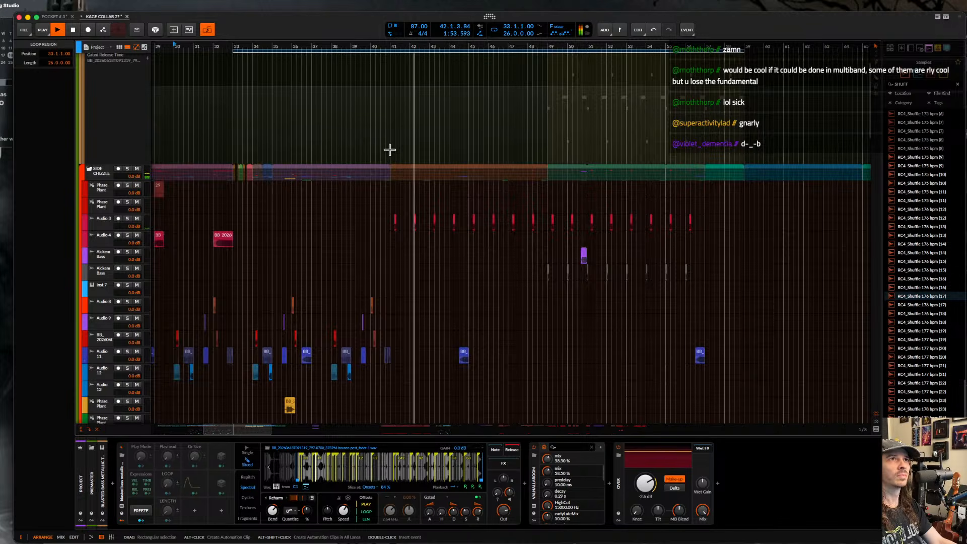
scroll(390, 150, "down", 10)
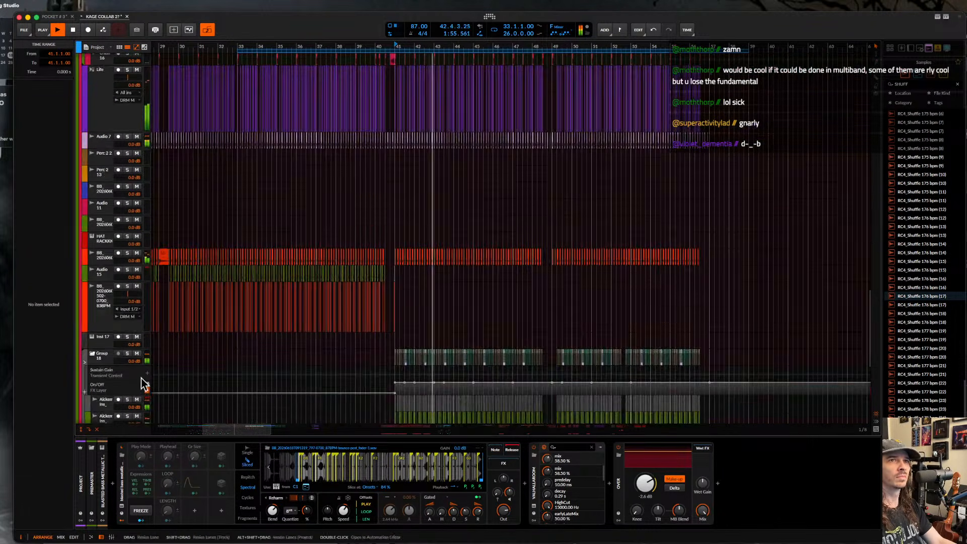
scroll(142, 384, "down", 5)
scroll(171, 368, "down", 5)
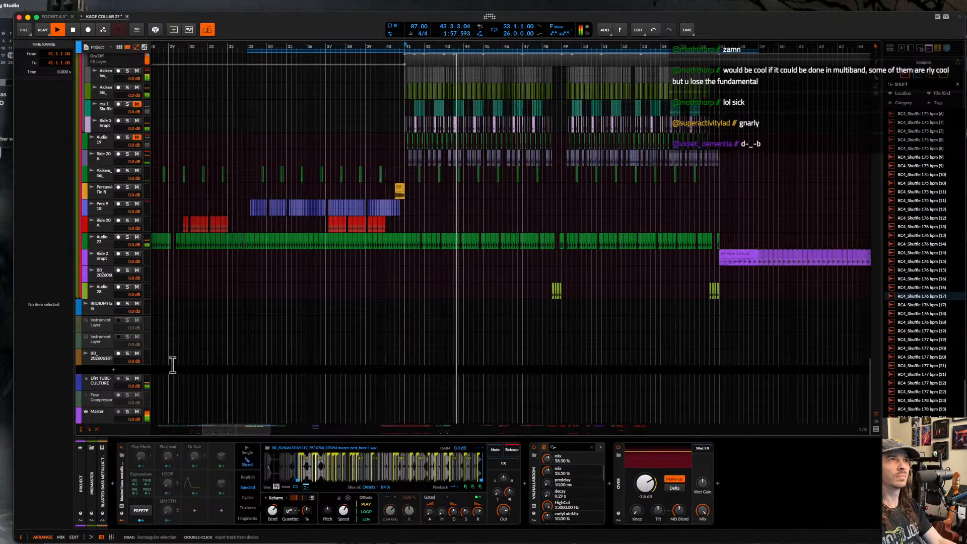
scroll(211, 197, "up", 5)
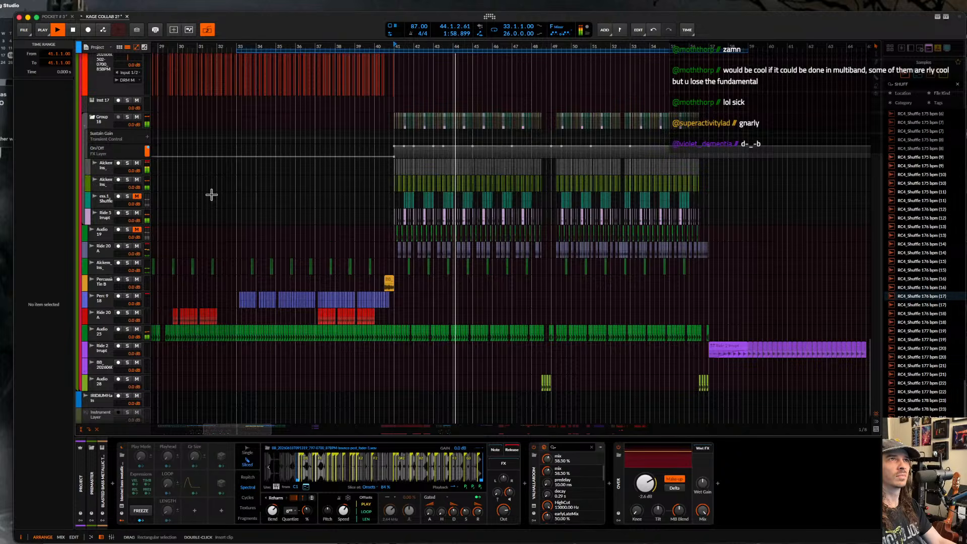
scroll(211, 195, "up", 9)
scroll(212, 195, "up", 10)
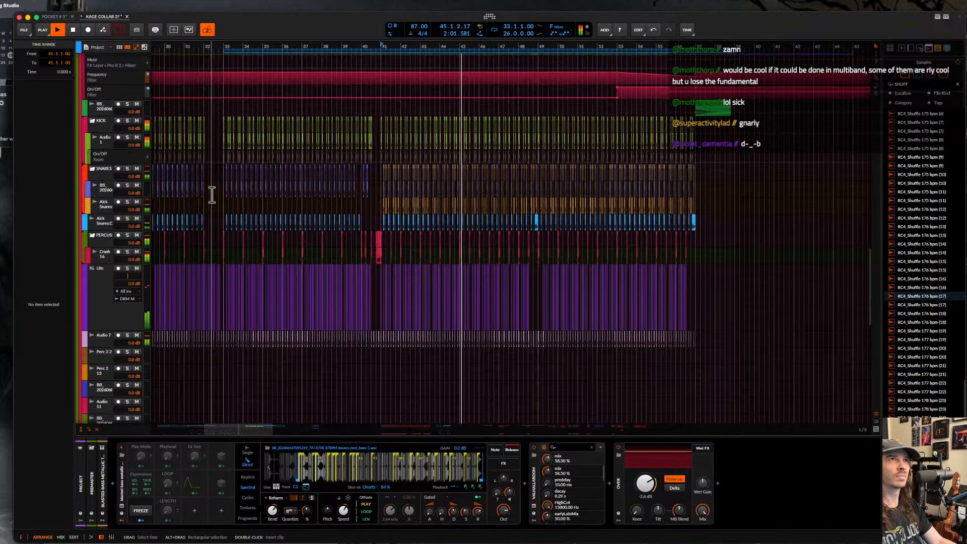
scroll(212, 195, "up", 11)
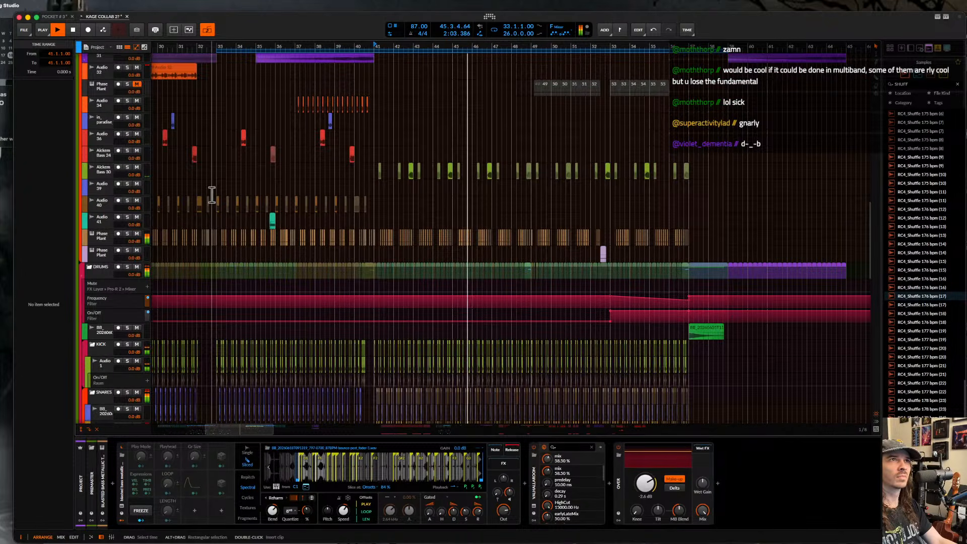
scroll(211, 195, "up", 10)
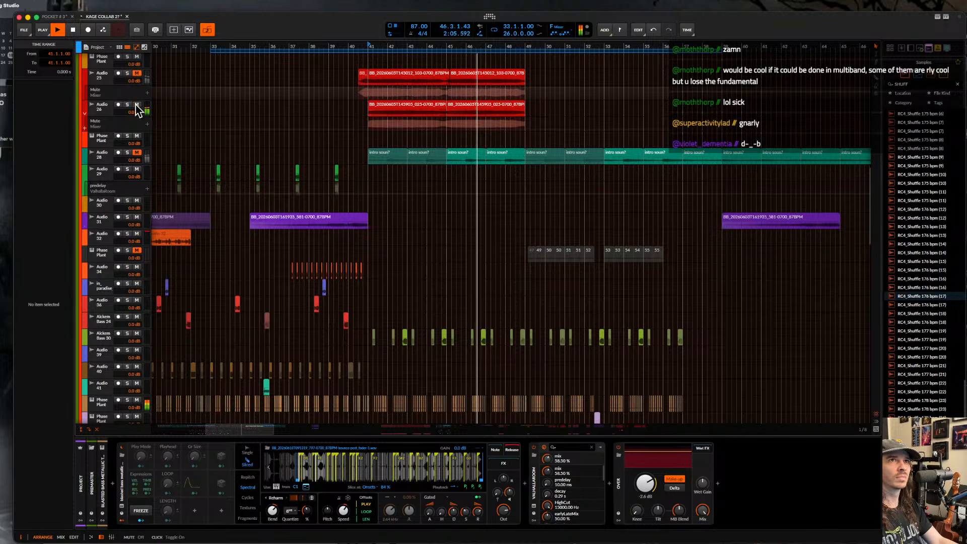
left_click(136, 73)
left_click(137, 152)
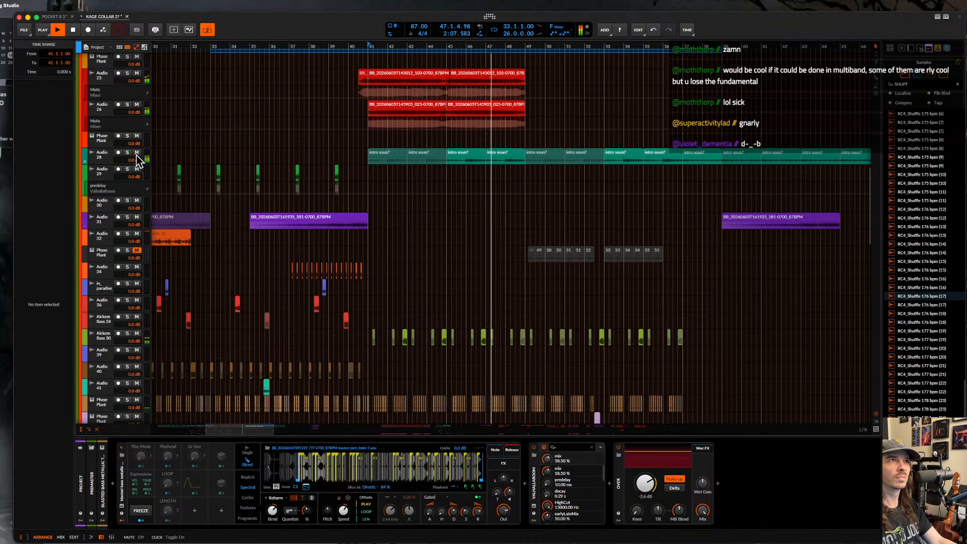
- Listen to the section from bar 49, select three clips on the blasted bass metallic thing track, and stop playback
scroll(444, 146, "up", 8)
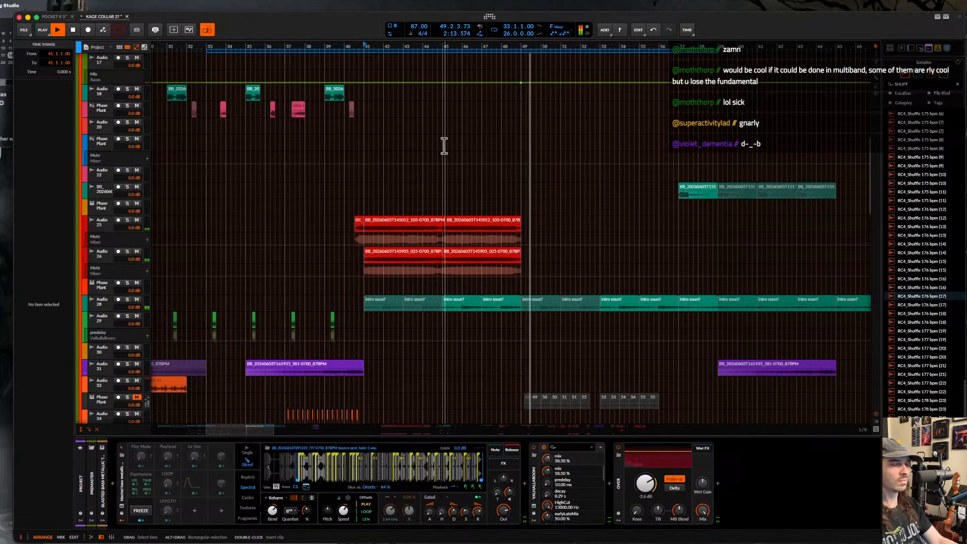
scroll(444, 146, "up", 10)
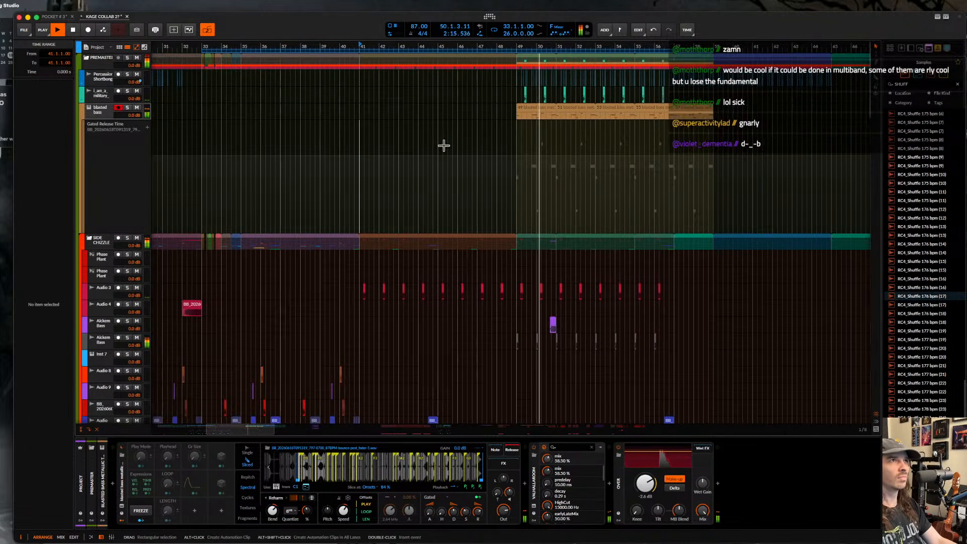
left_click(524, 112)
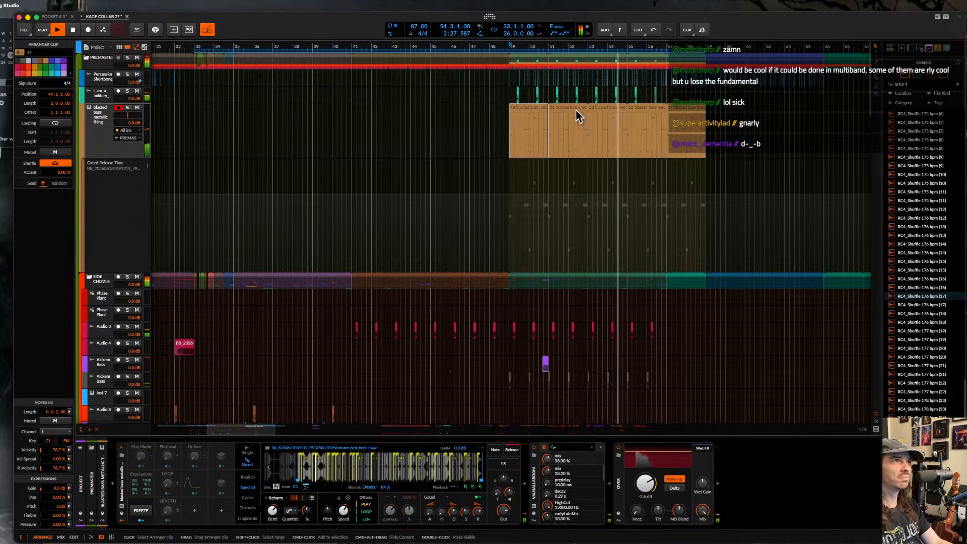
left_click(605, 110, "shift")
scroll(606, 110, "down", 3)
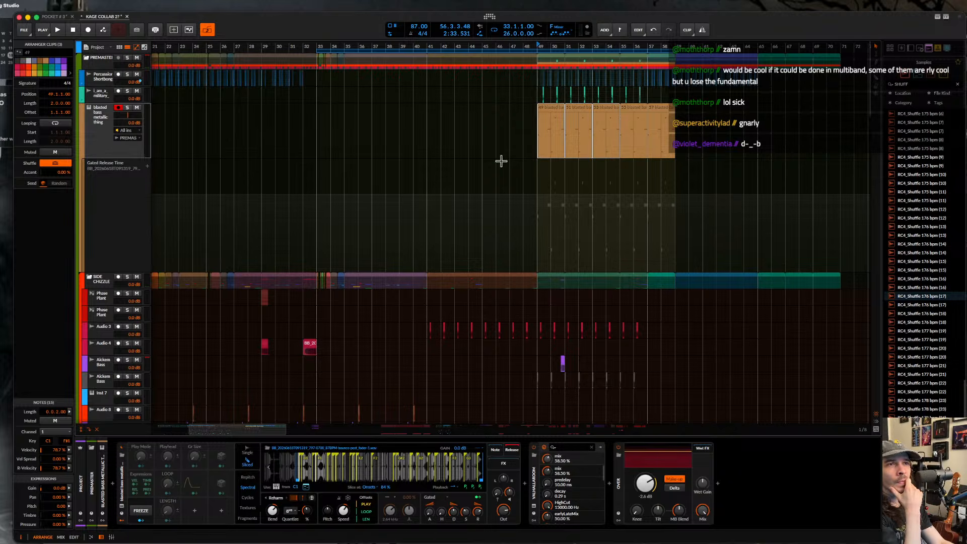
scroll(282, 258, "down", 1)
scroll(282, 258, "left", 1)
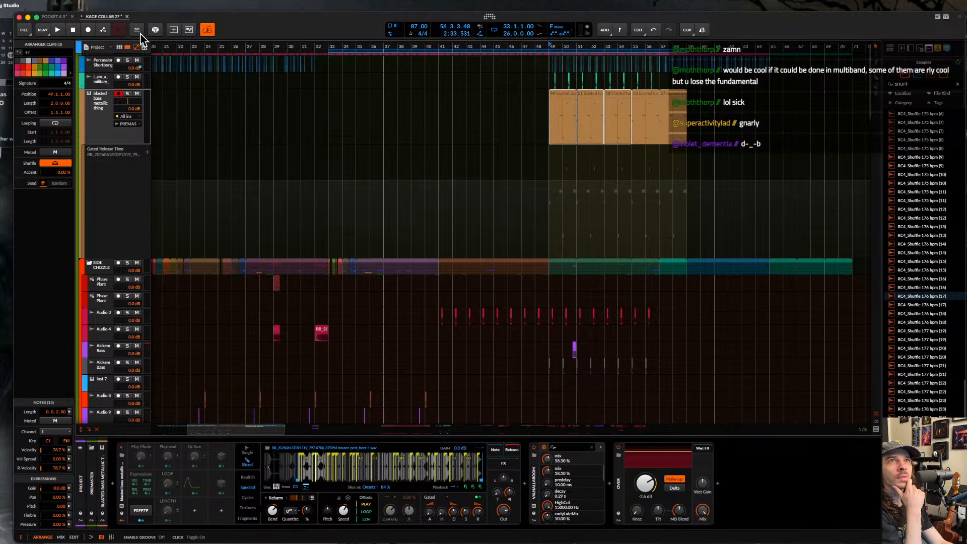
- Close the KAGE COLLAB 2? project and save its changes
left_click(127, 17)
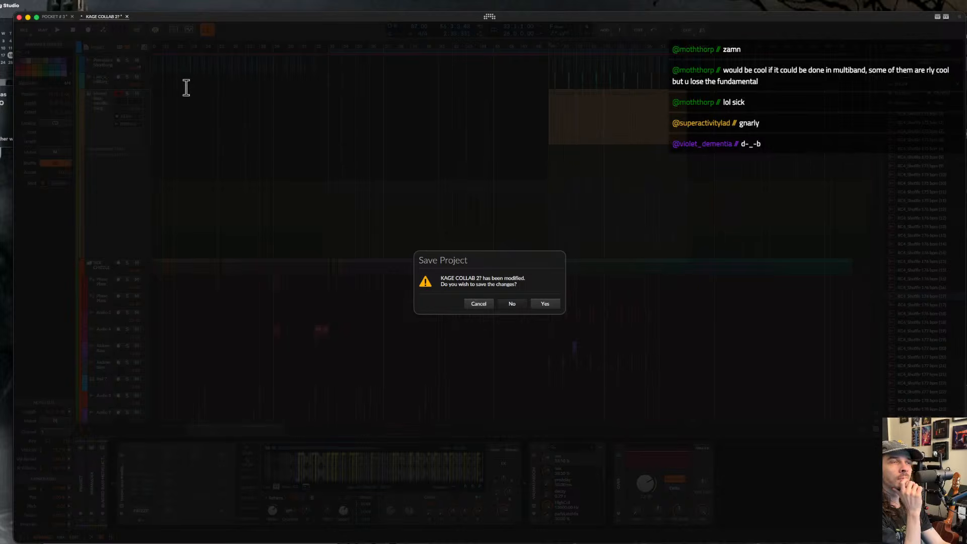
key("Return")
- Add a new instrument track below the last sampler track in the POCKET # 3 project
scroll(272, 300, "down", 3)
scroll(272, 301, "down", 5)
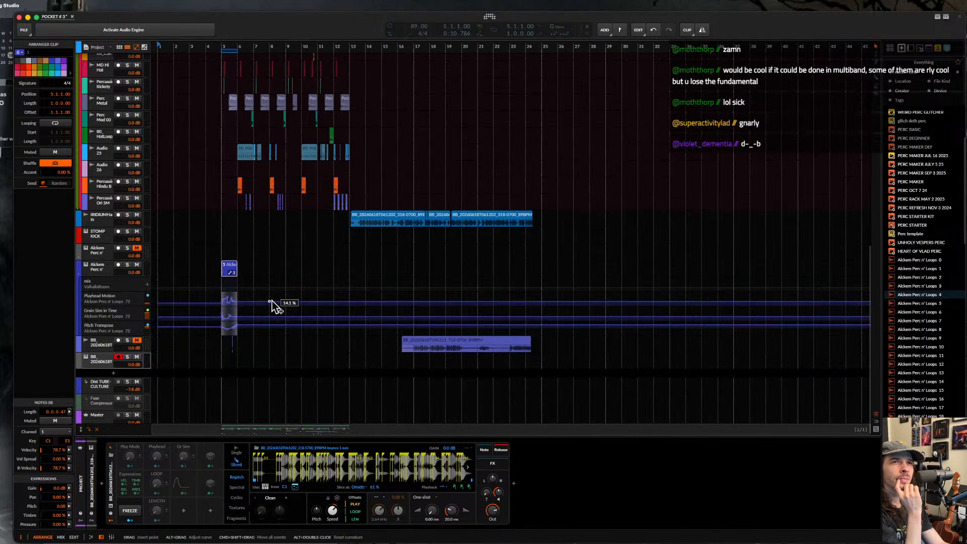
scroll(272, 301, "right", 1)
scroll(272, 301, "down", 3)
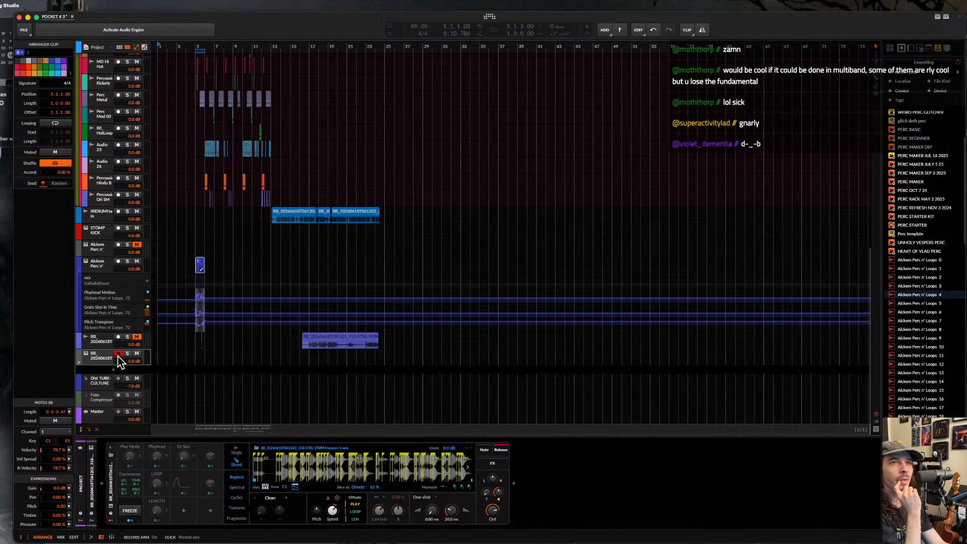
left_click(107, 360)
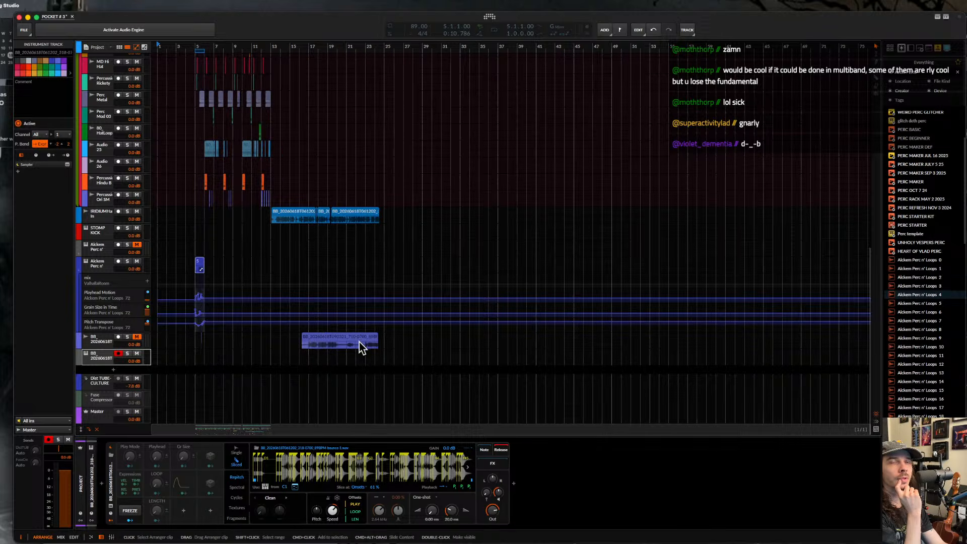
key("super+t")
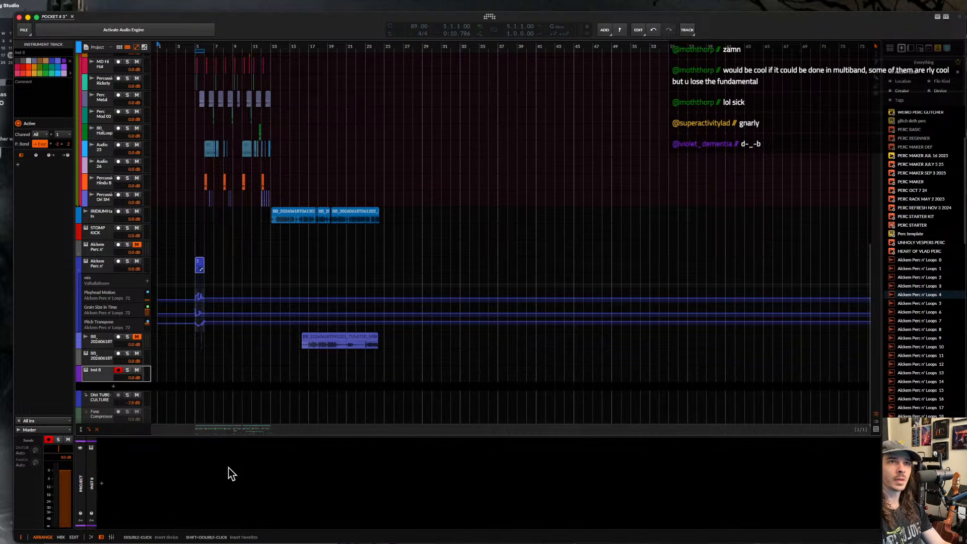
- Search the instruments for "poly" and insert a Poly Grid device on the new track
left_click(101, 485)
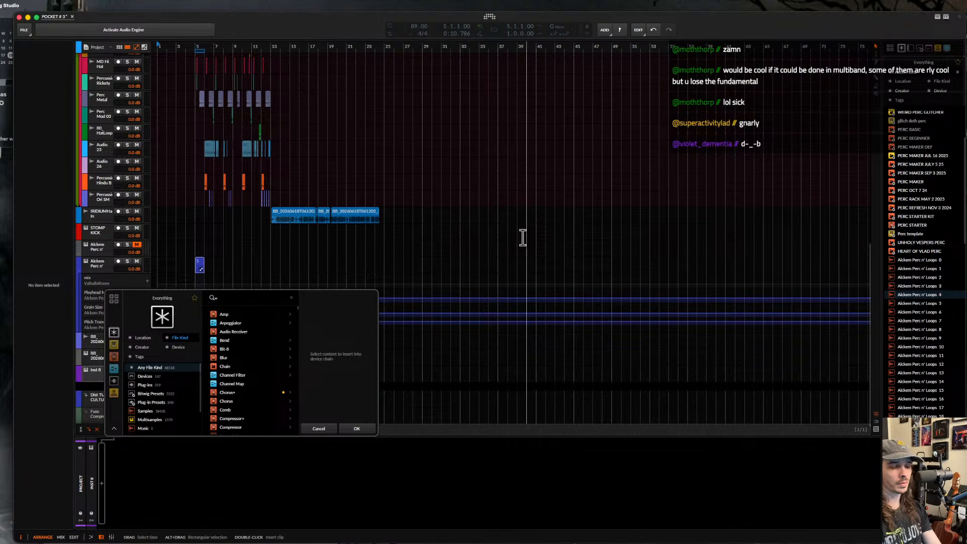
type("polygr")
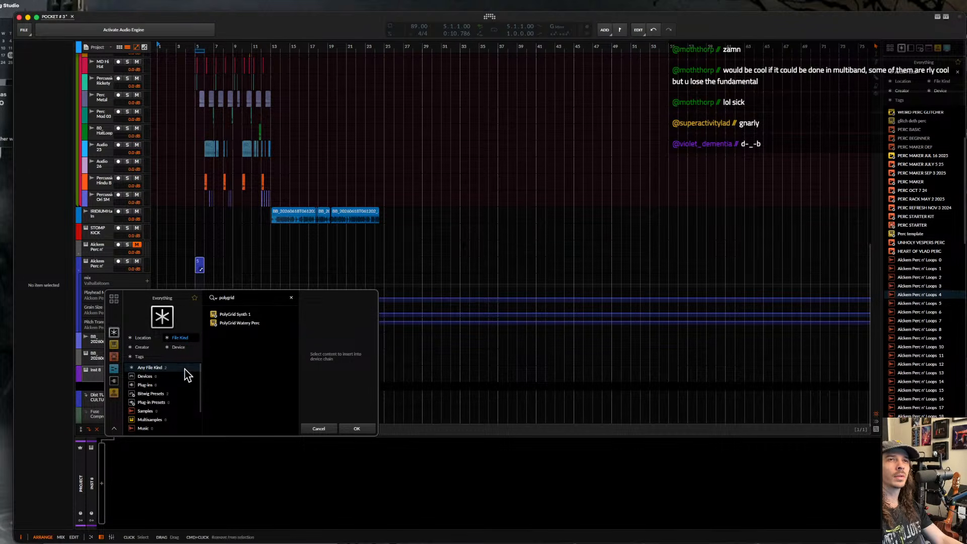
type("id")
left_click(115, 344)
left_click(234, 314)
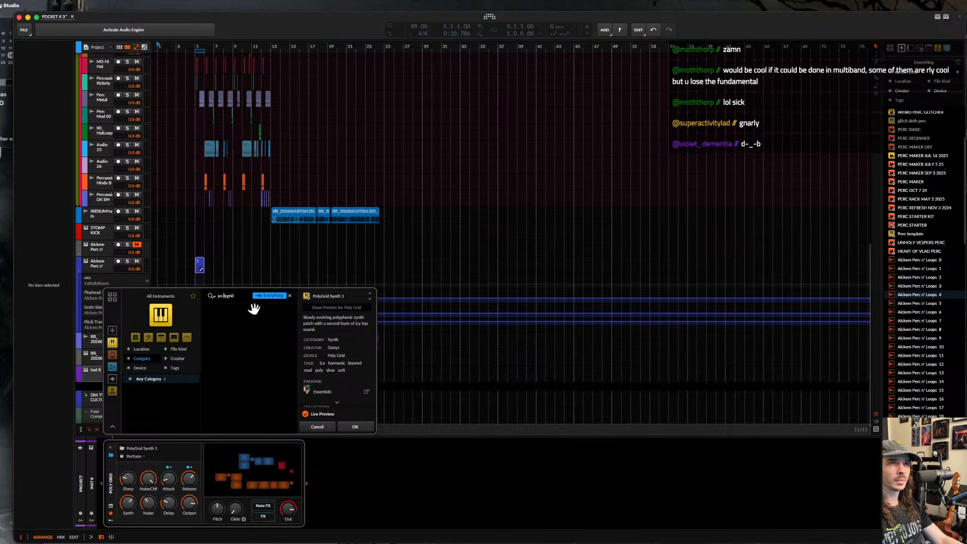
type("pol")
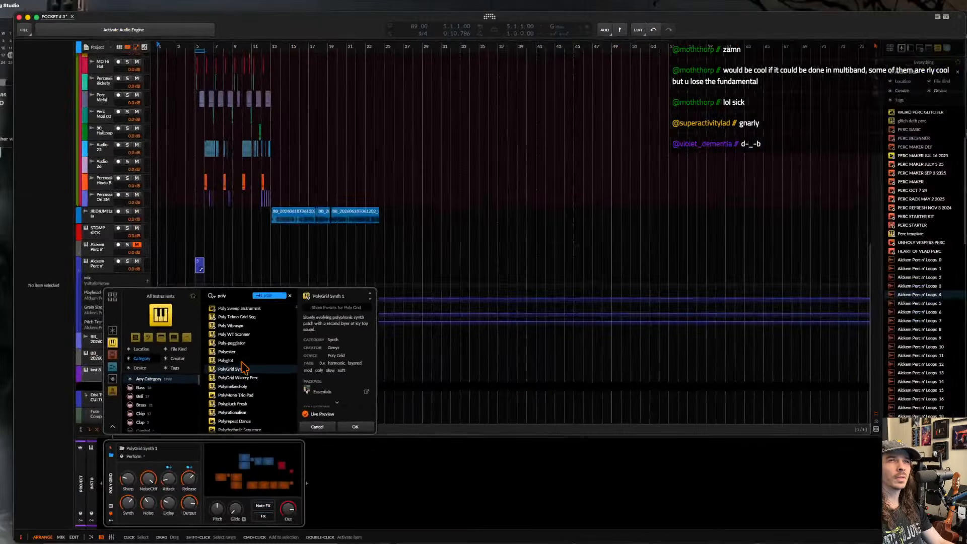
scroll(240, 370, "up", 10)
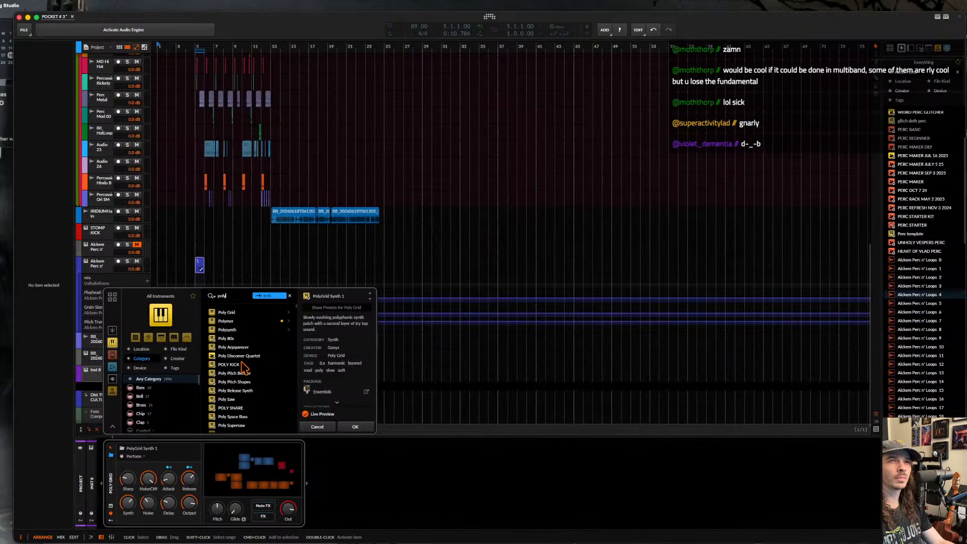
key("Down")
left_click(362, 429)
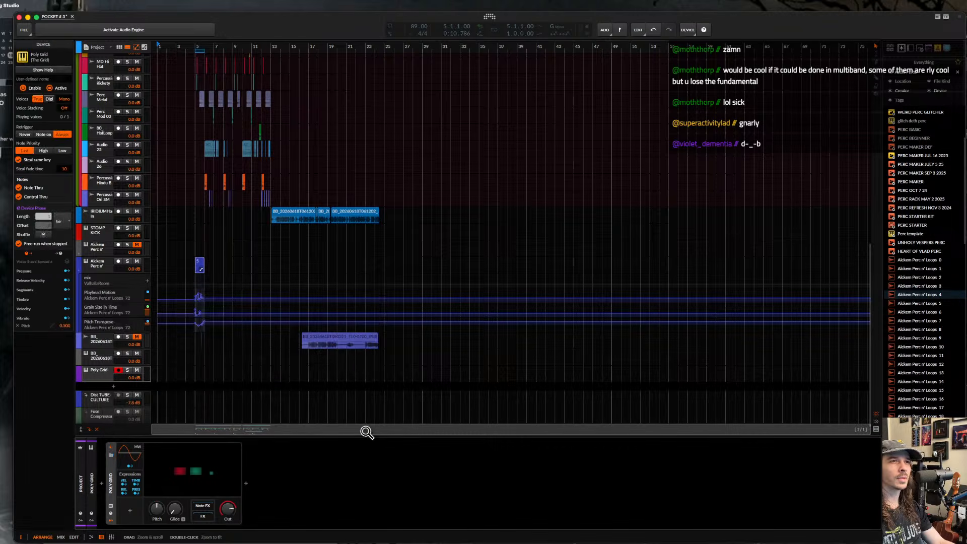
- Open the Poly Grid patch for editing and delete its Sine oscillator module
left_click(224, 461)
left_click(224, 460)
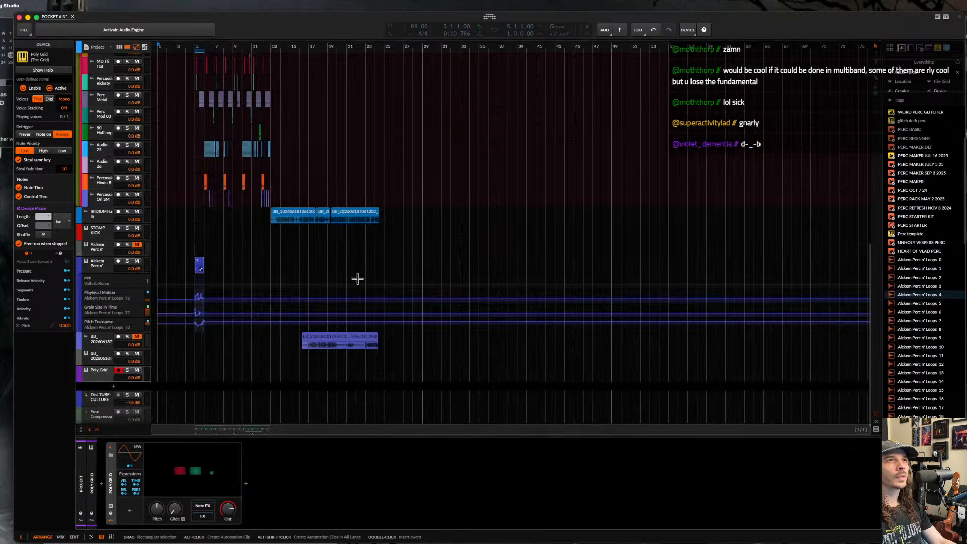
left_click(219, 456)
left_click(411, 244)
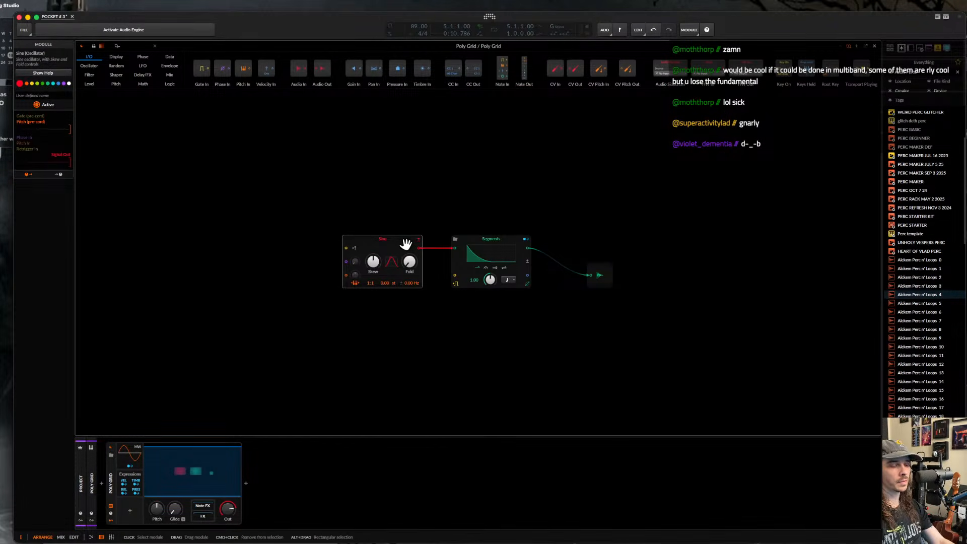
key("Delete")
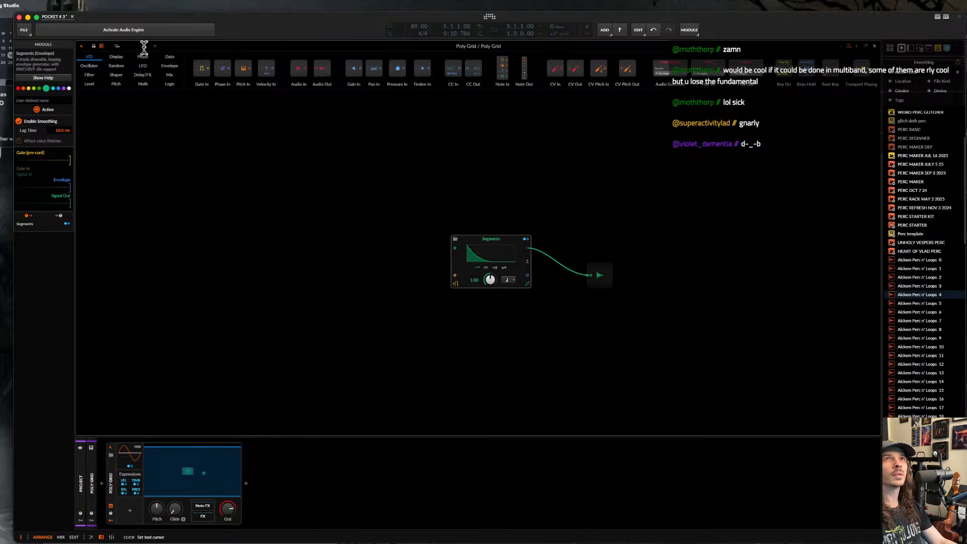
left_click(364, 228)
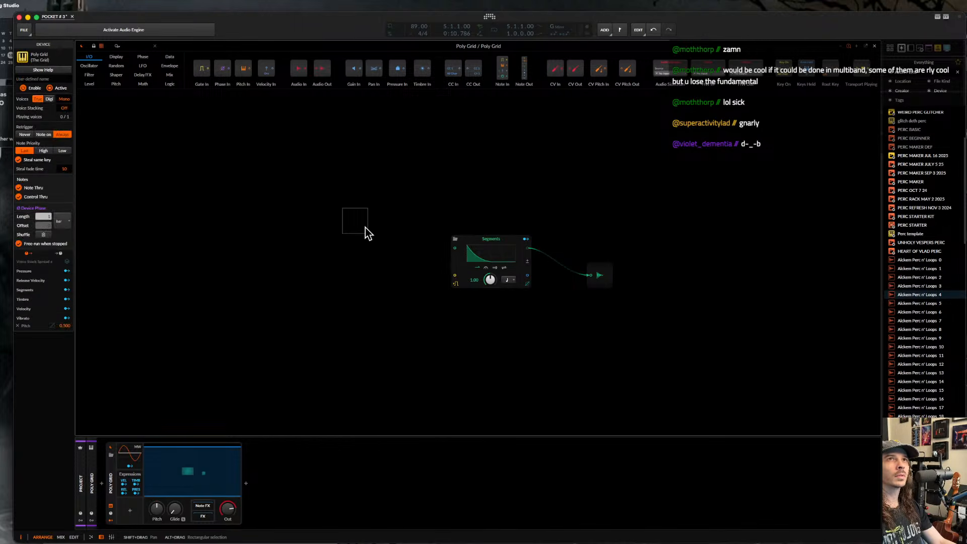
- Undo the latest Poly Grid edits and redo them to restore the patch without the Sine module
key("super+z")
key("super+z")
key("super+z")
key("super+shift+z")
key("super+shift+z")
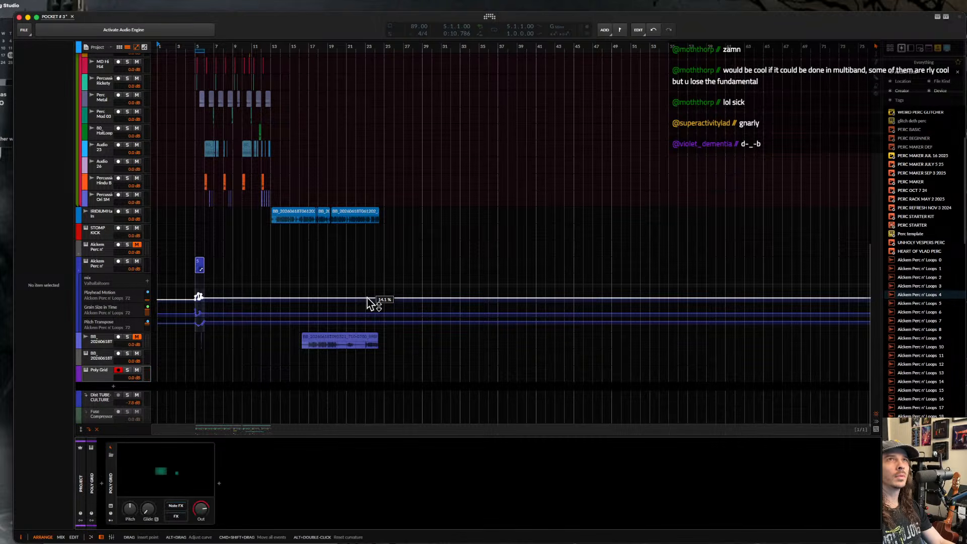
- Activate the audio engine and insert a Sampler oscillator module in front of Segments in the reopened Poly Grid patch
left_click(135, 29)
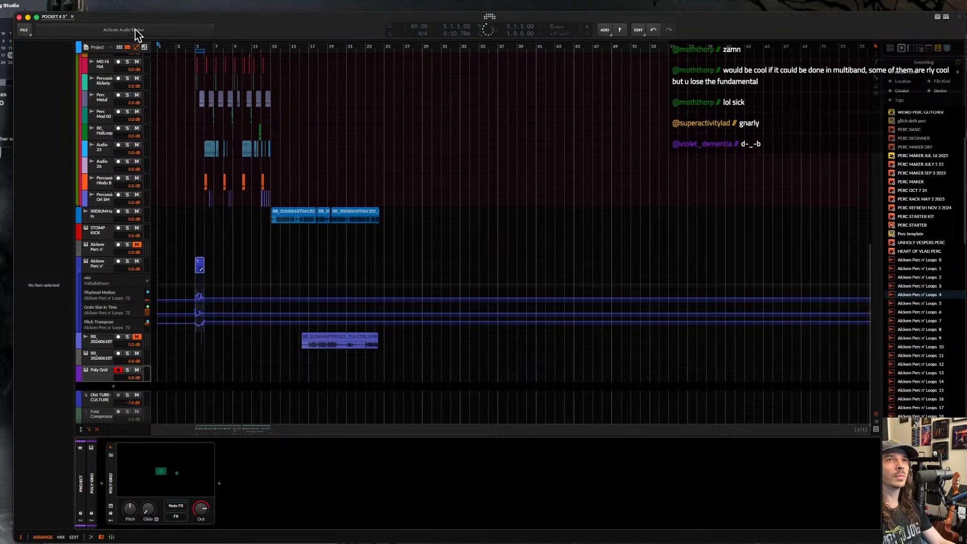
double_click(149, 463)
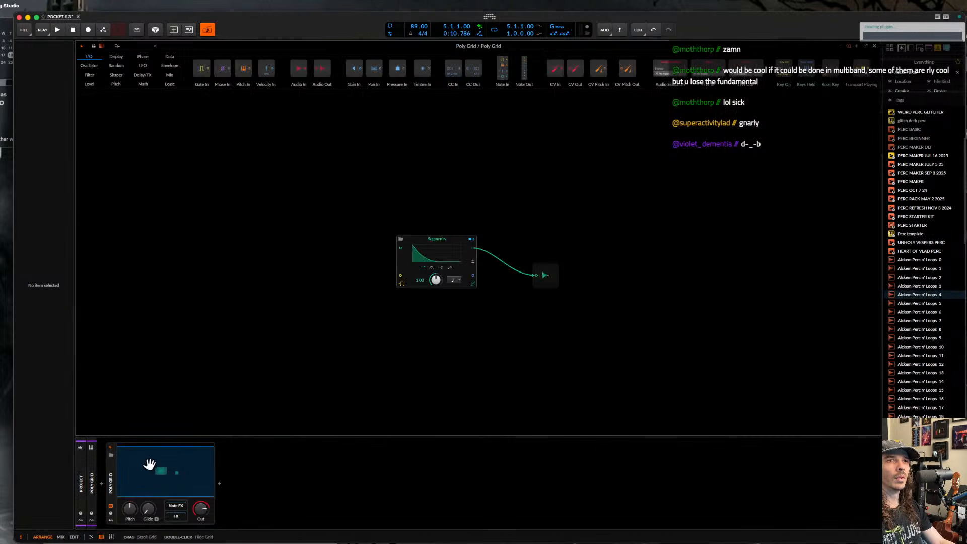
double_click(252, 256)
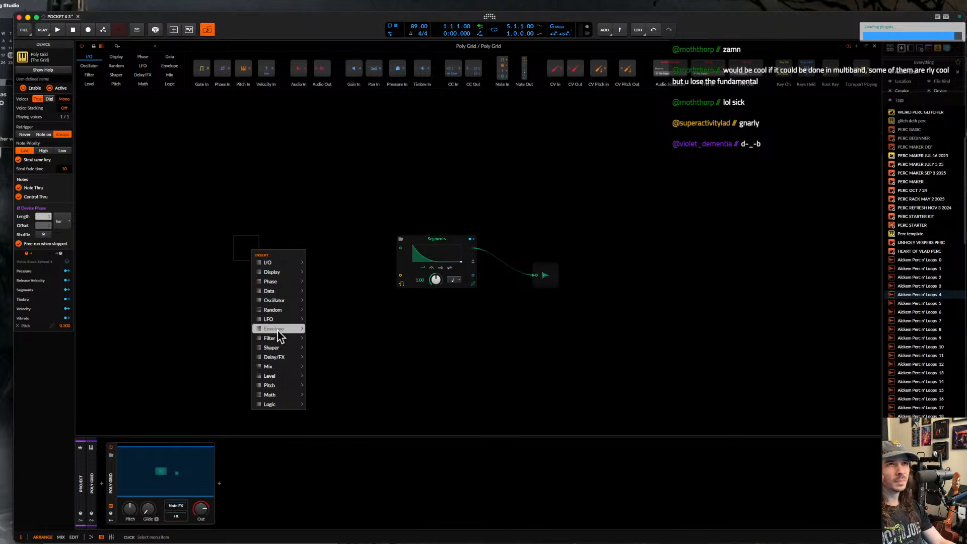
mouse_move(279, 303)
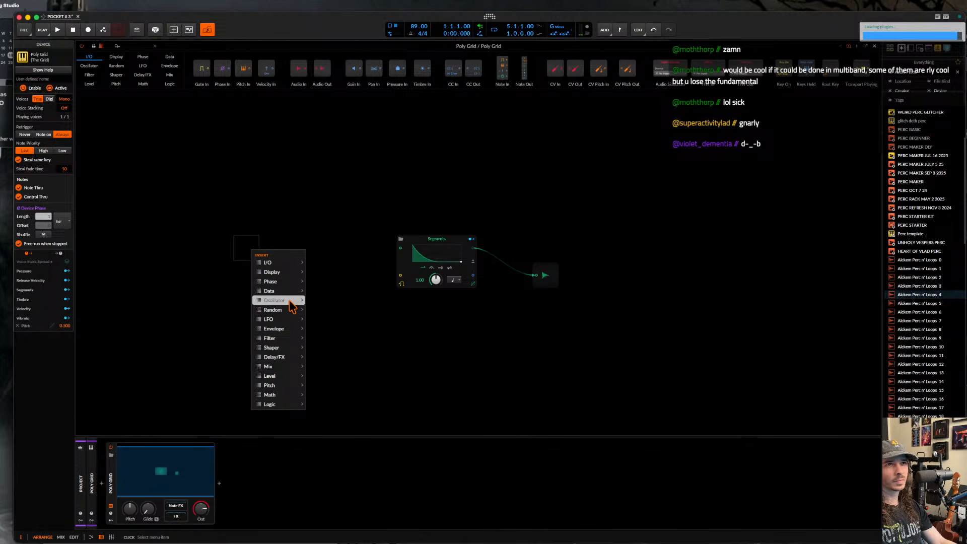
mouse_move(292, 301)
left_click(333, 423)
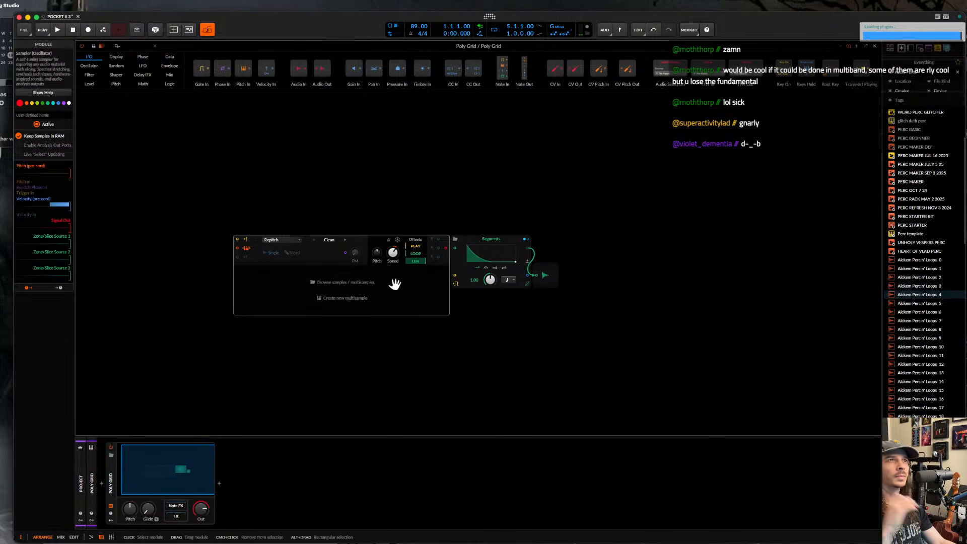
- Move the Sampler module away from Segments and audition several Alckem Pads and Perc n' Loops samples in the browser
left_click_drag(378, 244, 350, 244)
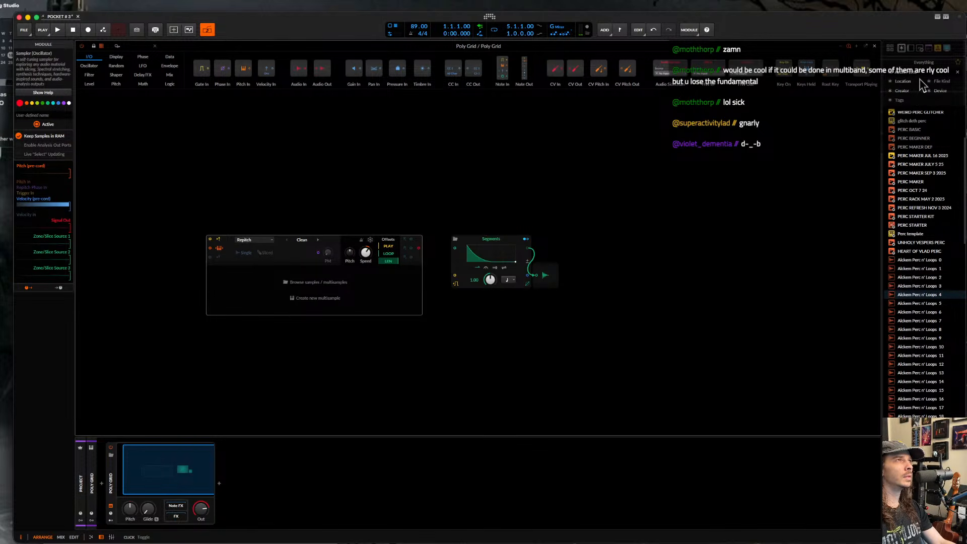
type("a")
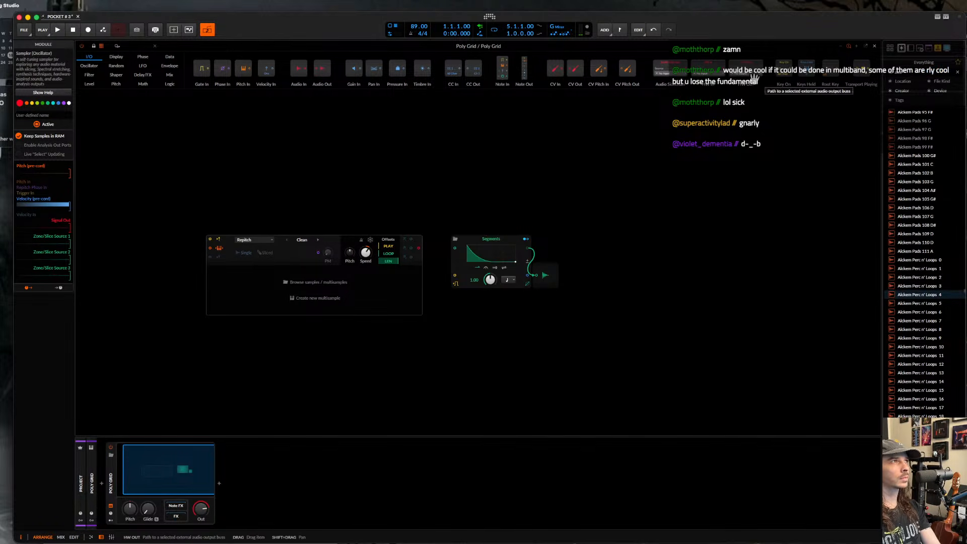
left_click(911, 225)
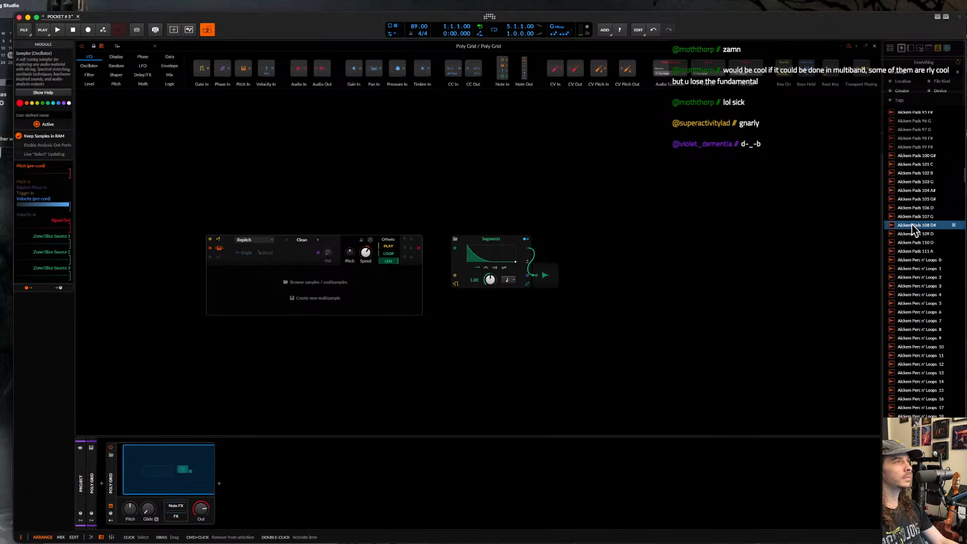
left_click(912, 321)
left_click(908, 286)
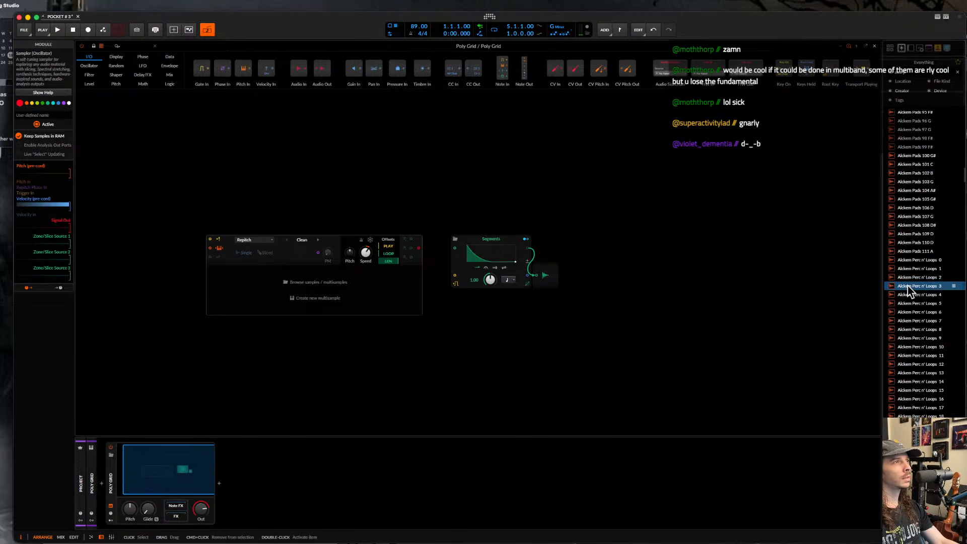
left_click(909, 192)
scroll(908, 194, "up", 3)
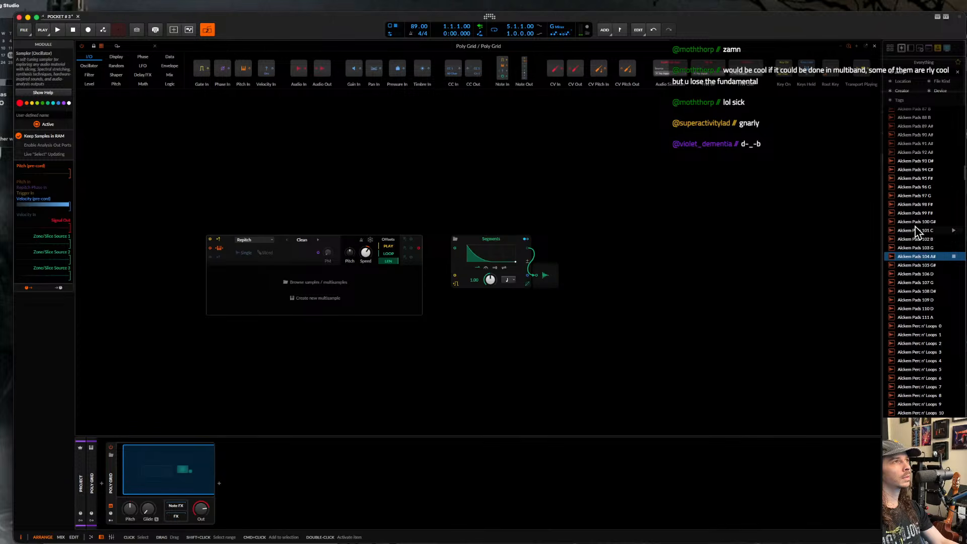
left_click(914, 214)
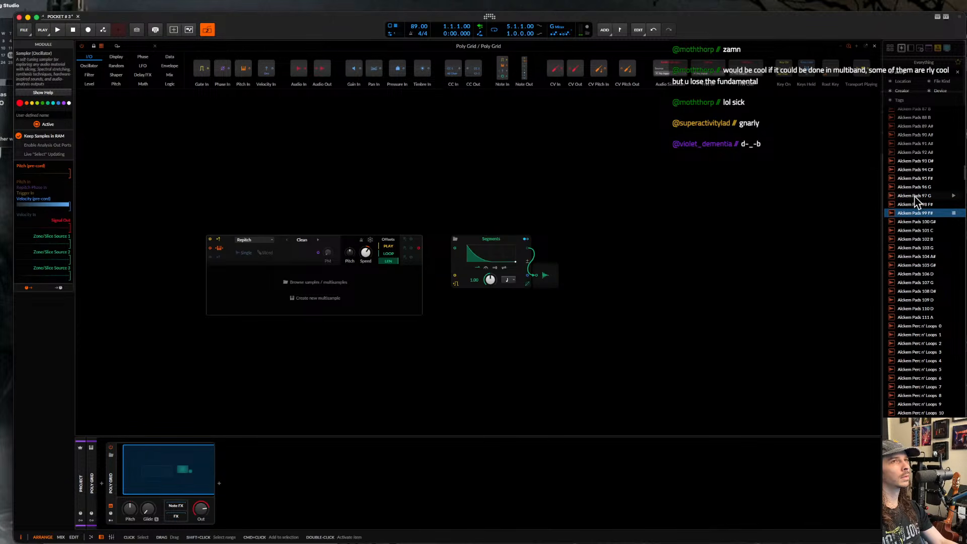
left_click(916, 198)
- Load Alckem Pads 97 G into the Sampler, connect its output to Segments, and switch the sample's root to Dynamic
left_click_drag(916, 199, 302, 290)
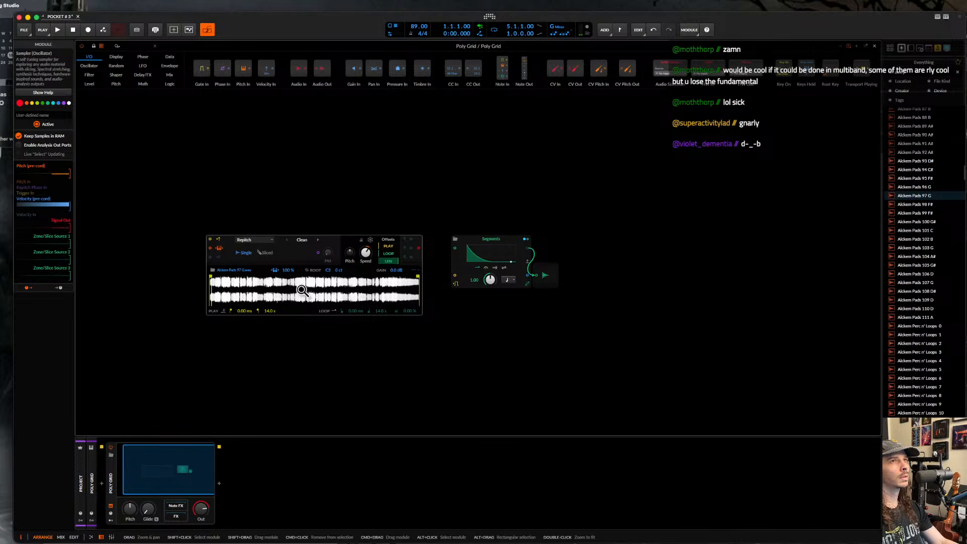
left_click_drag(418, 247, 455, 248)
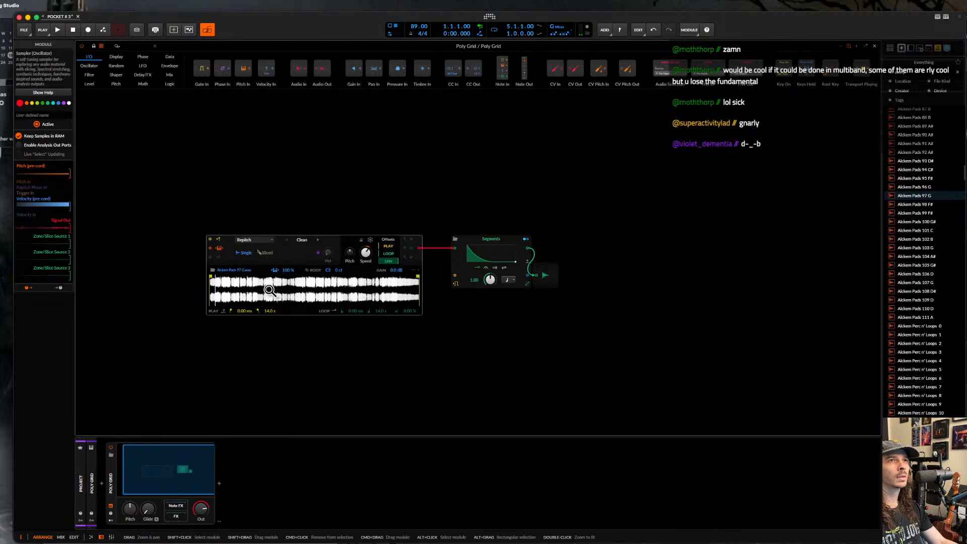
left_click(308, 271)
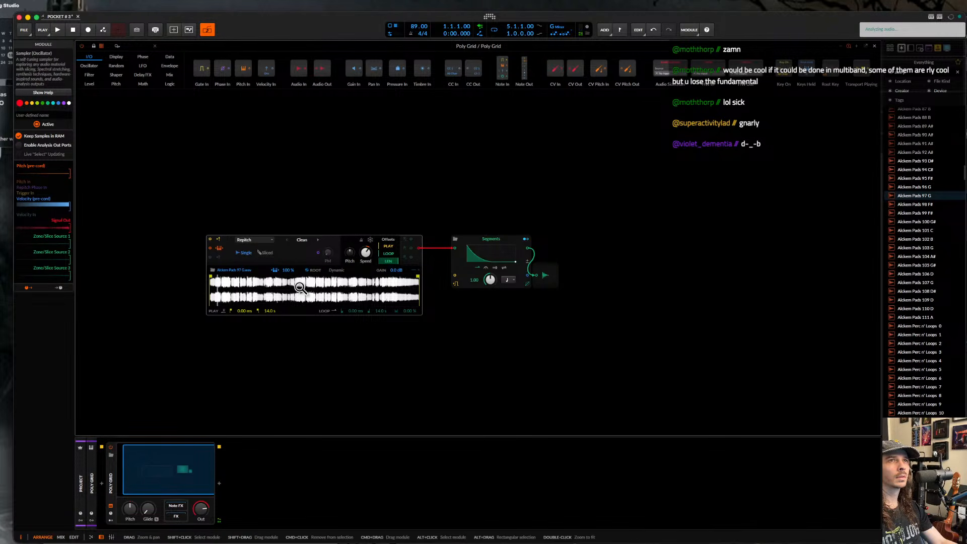
- Try reshaping the Segments envelope curve to hold a high level before falling
left_click(483, 256)
left_click_drag(487, 300, 491, 243)
left_click(563, 217)
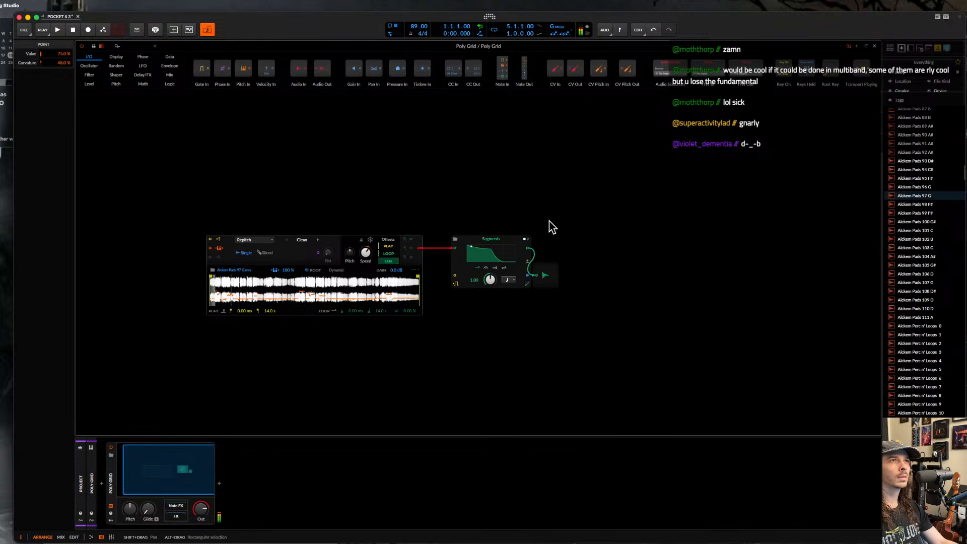
- Replace the Segments module with an ADSR envelope and set its sustain to 66.5 %
right_click(477, 245)
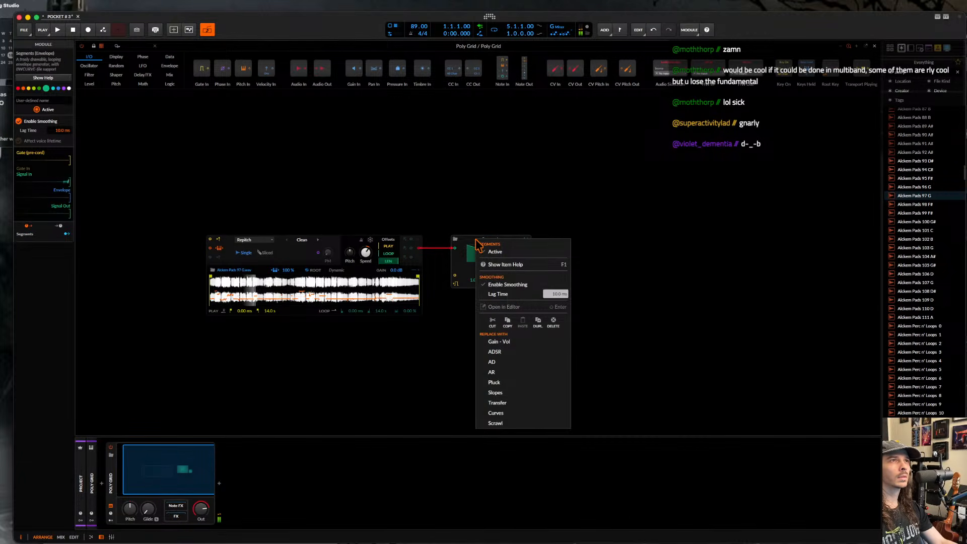
left_click(494, 352)
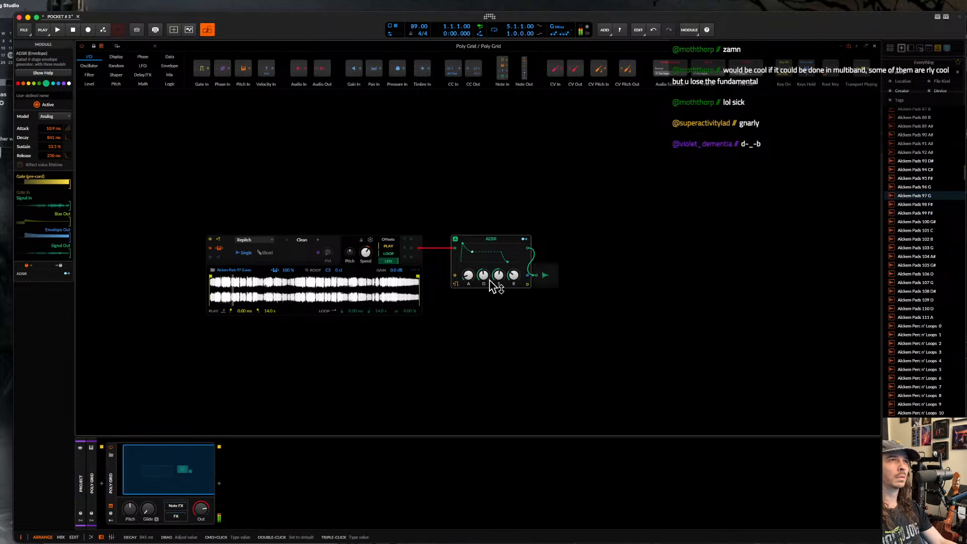
left_click_drag(498, 275, 498, 275)
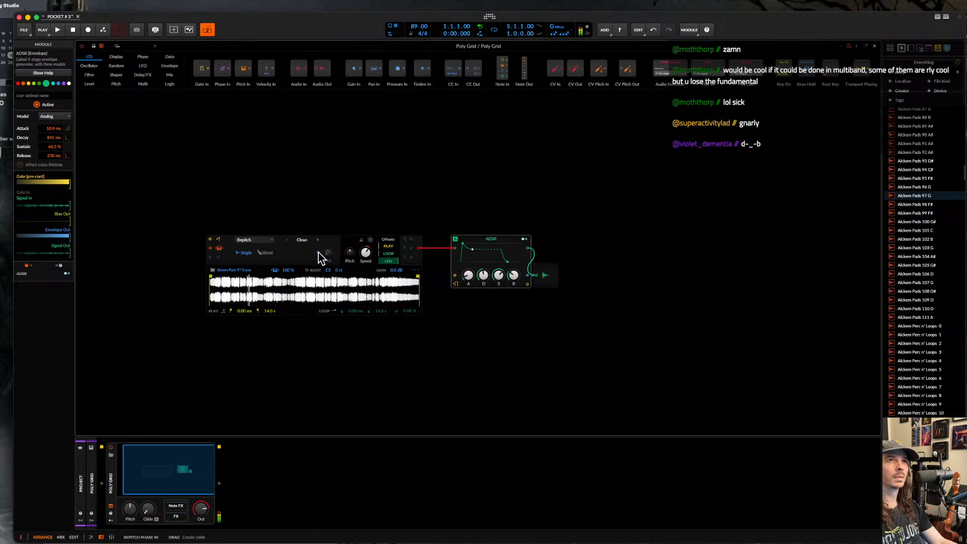
- Try the Sampler's Cycles playback mode with the Pulse, Partials and Phase variants, adjusting the width and fundamental level
left_click(266, 241)
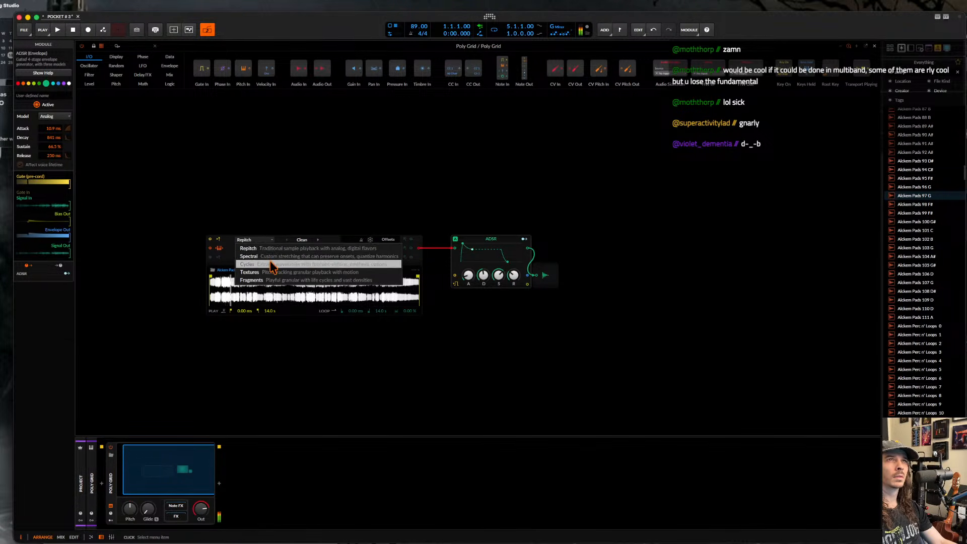
left_click(271, 264)
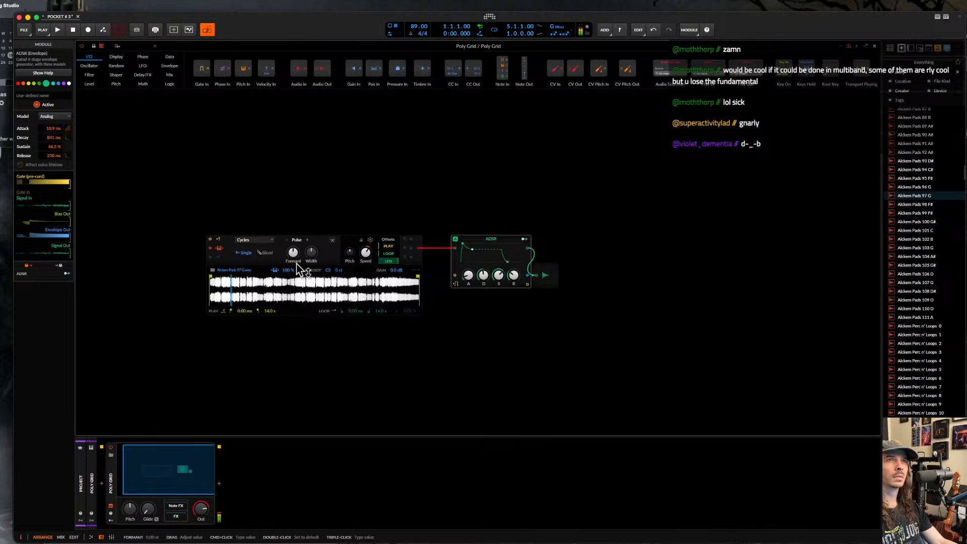
left_click_drag(311, 253, 315, 253)
left_click(308, 240)
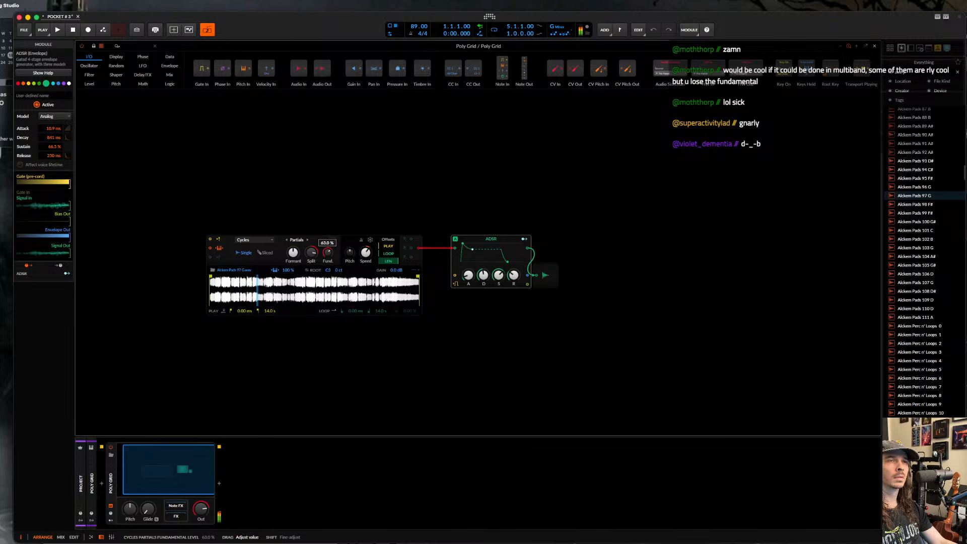
left_click_drag(328, 252, 294, 258)
left_click(309, 241)
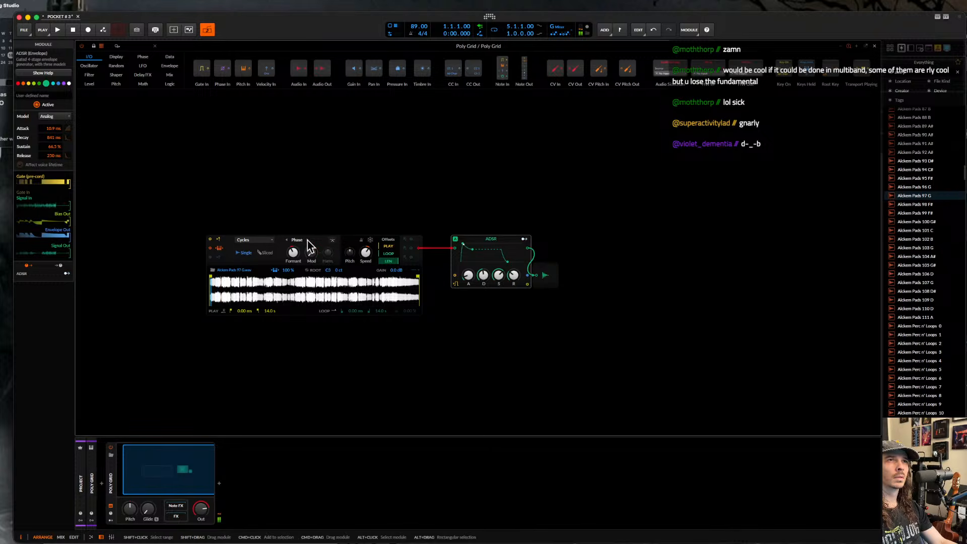
- Switch the Sampler to Fragments playback mode
left_click(271, 241)
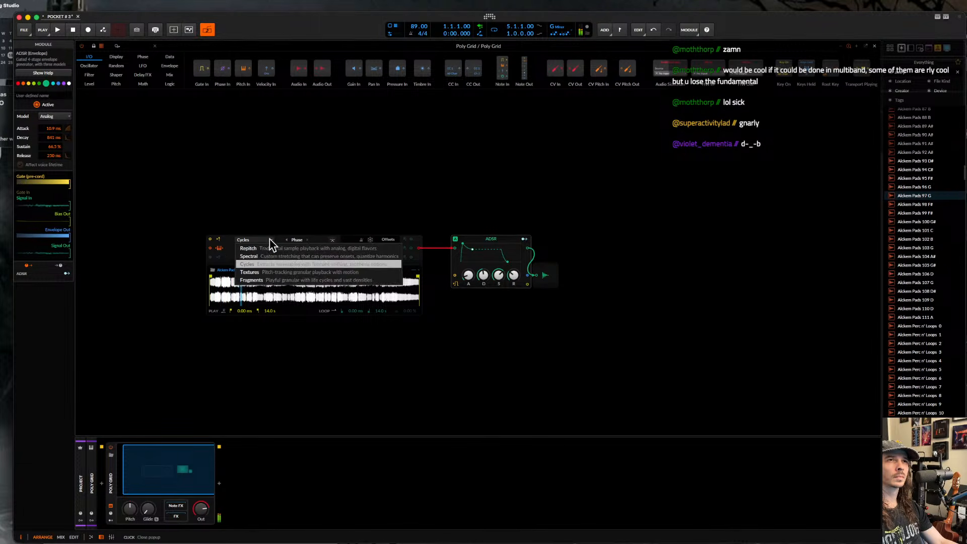
left_click(271, 281)
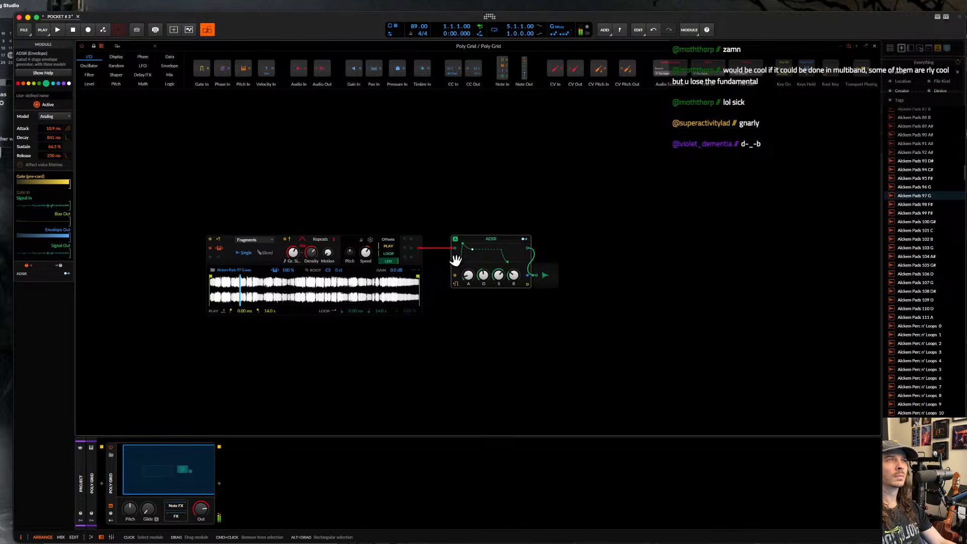
left_click(309, 342)
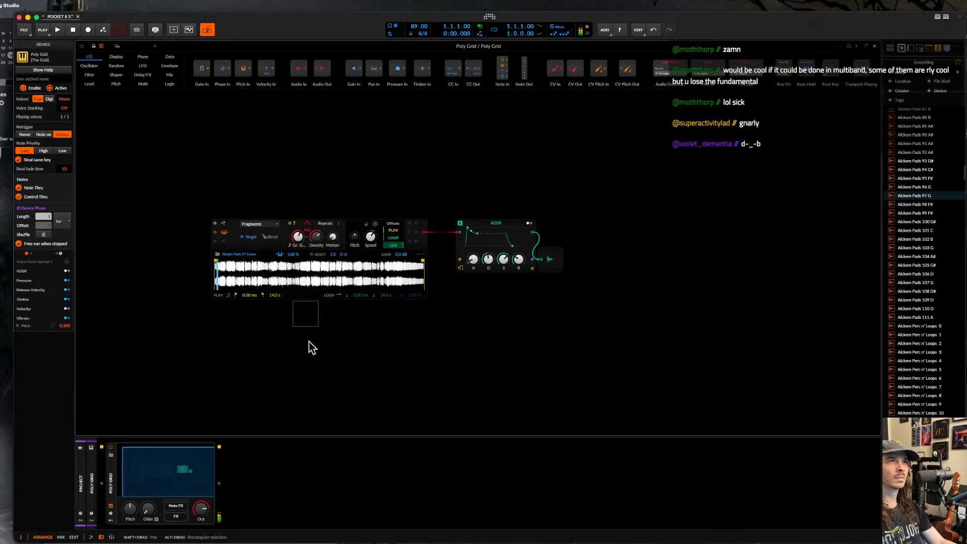
- Move the ADSR and audio output modules farther from the Sampler to make room for another module
left_click_drag(493, 190, 712, 256)
left_click_drag(456, 274, 481, 293)
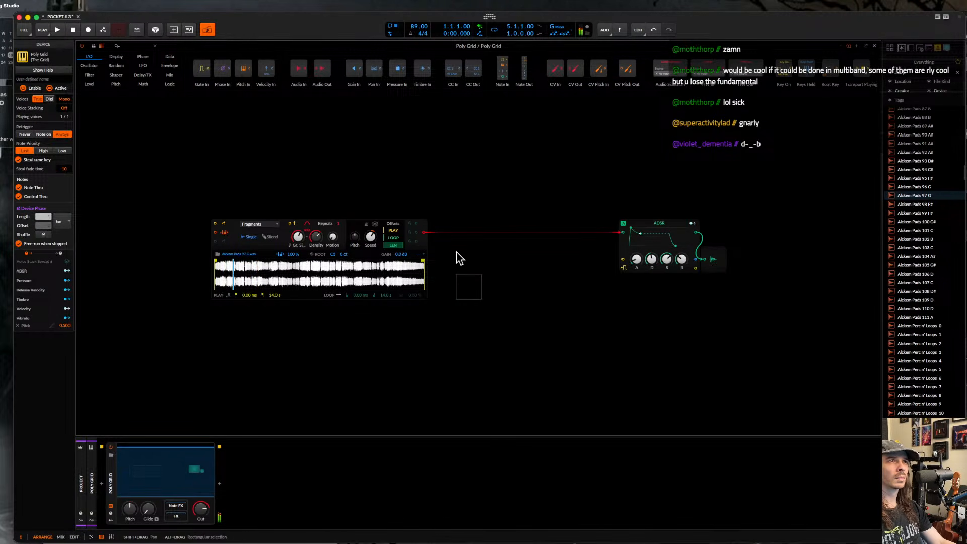
scroll(456, 259, "up", 1)
scroll(456, 259, "right", 1)
scroll(457, 259, "up", 1)
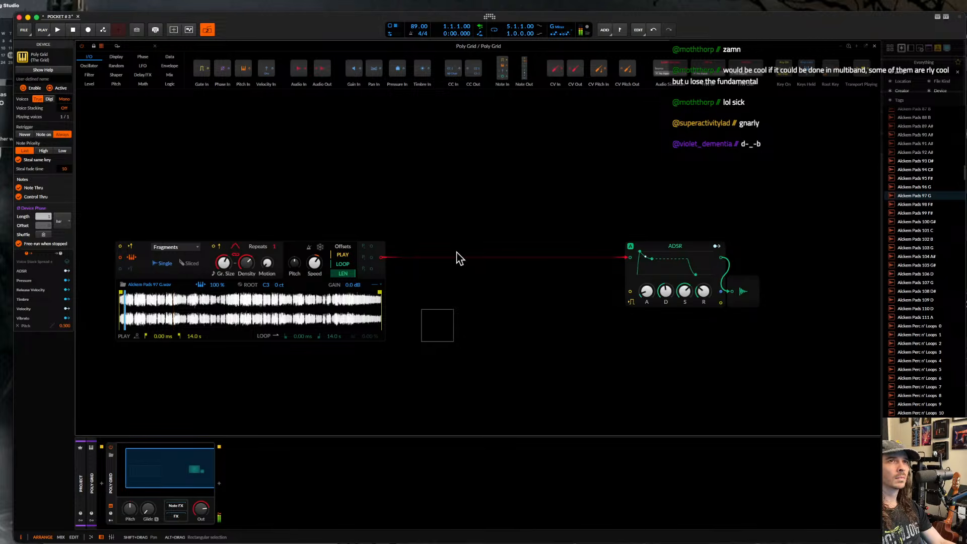
scroll(458, 258, "down", 1)
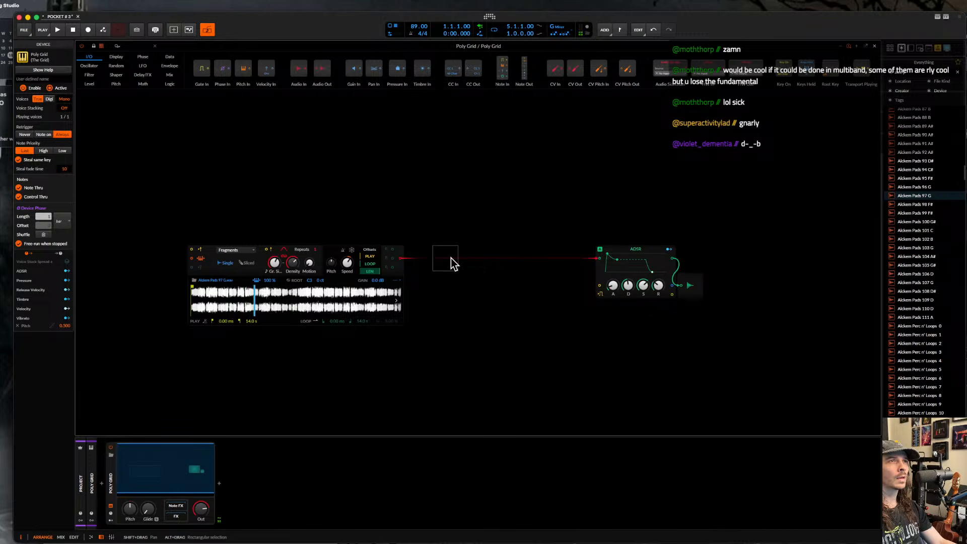
- Find the Low-pass MG filter, insert it between the Sampler and ADSR, and raise its cutoff to 33.5 kHz
right_click(452, 263)
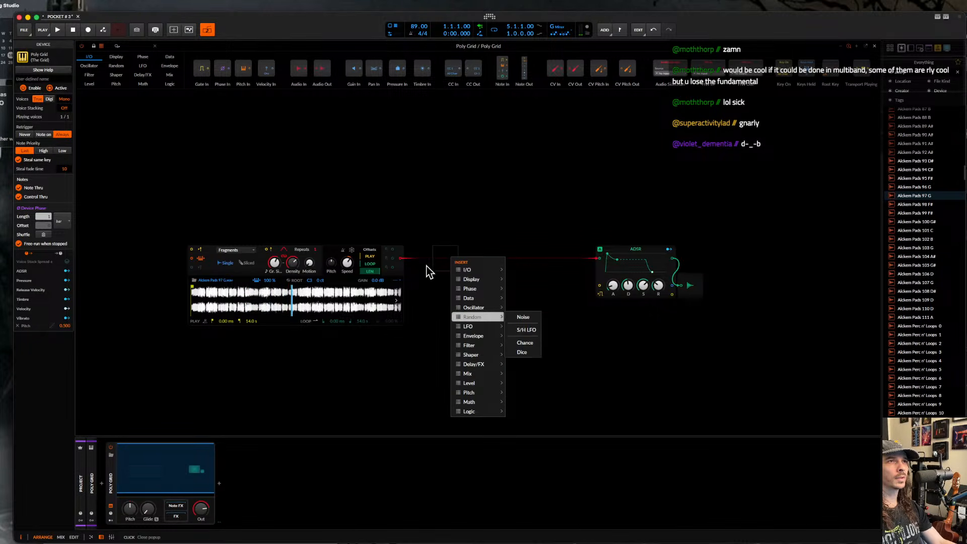
left_click(428, 272)
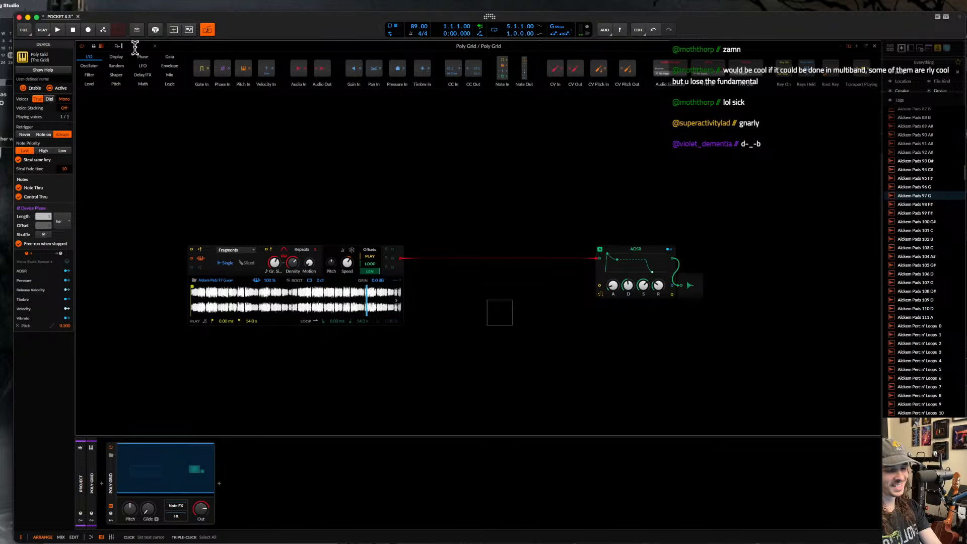
type("filter")
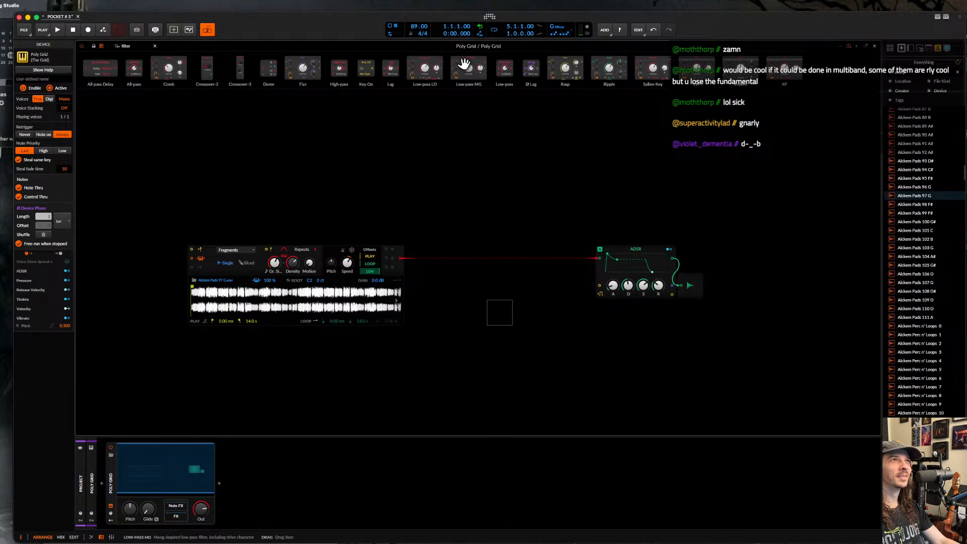
left_click_drag(464, 64, 421, 252)
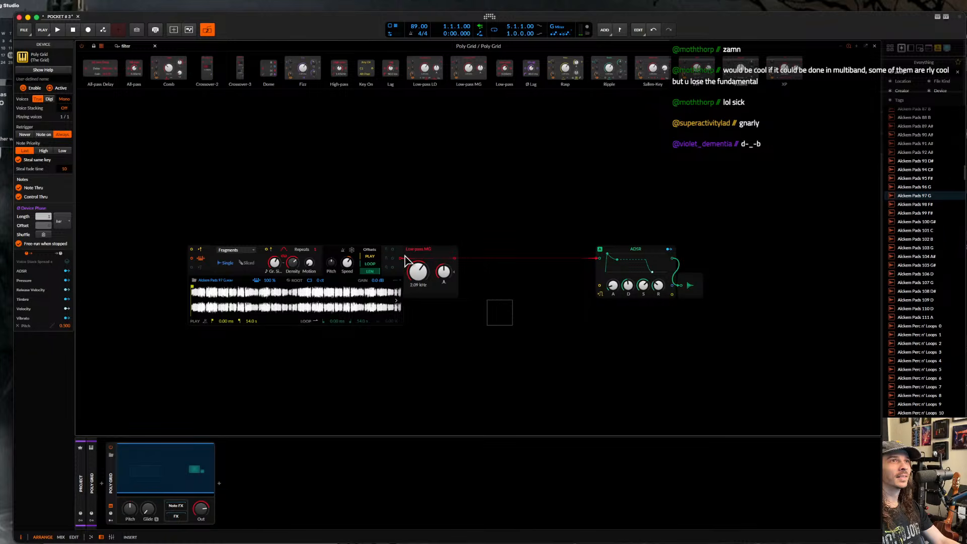
left_click(449, 251)
left_click_drag(449, 252, 503, 252)
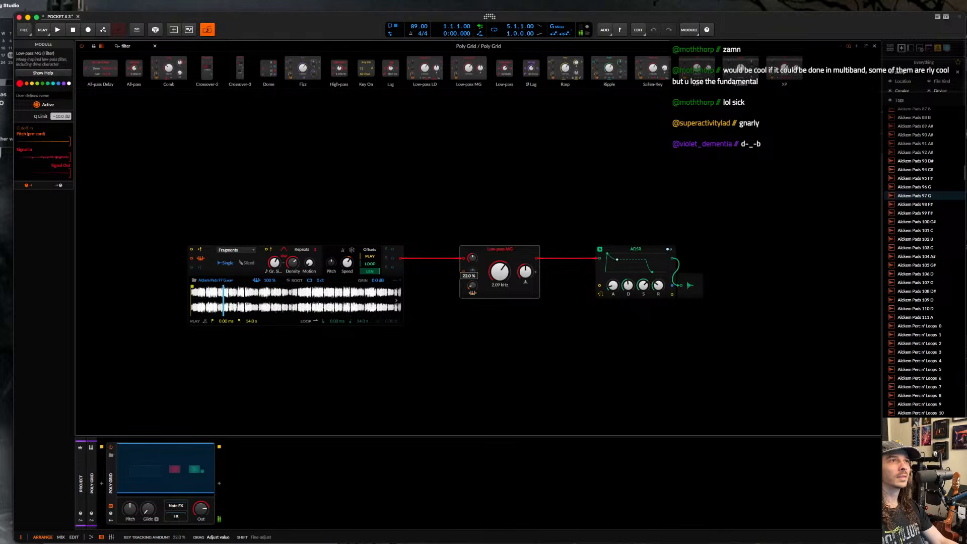
left_click_drag(522, 273, 504, 224)
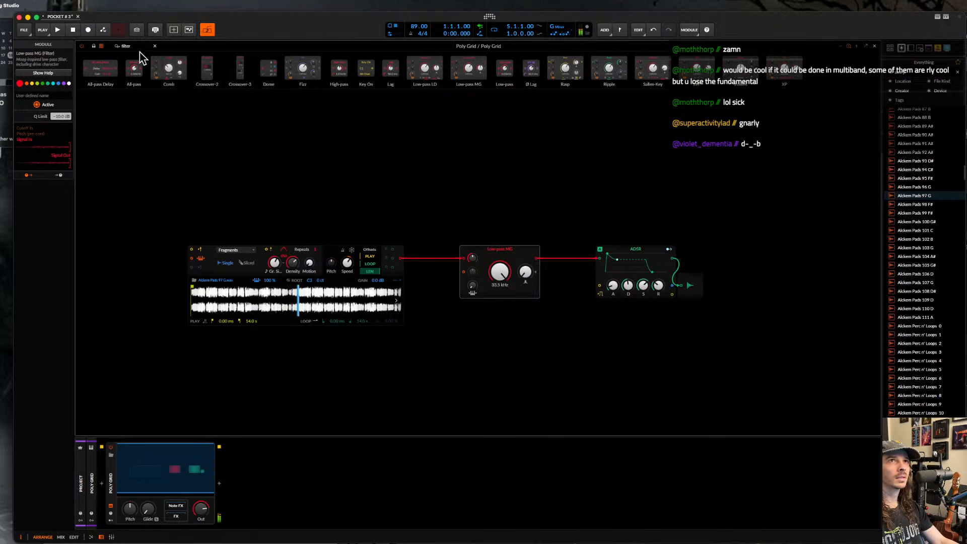
- Add a Pulse oscillator below the Sampler, replace it with Sine at a 4:1 ratio, and wire it into Low-pass MG's cutoff modulation
left_click_drag(139, 46, 91, 47)
type("osc")
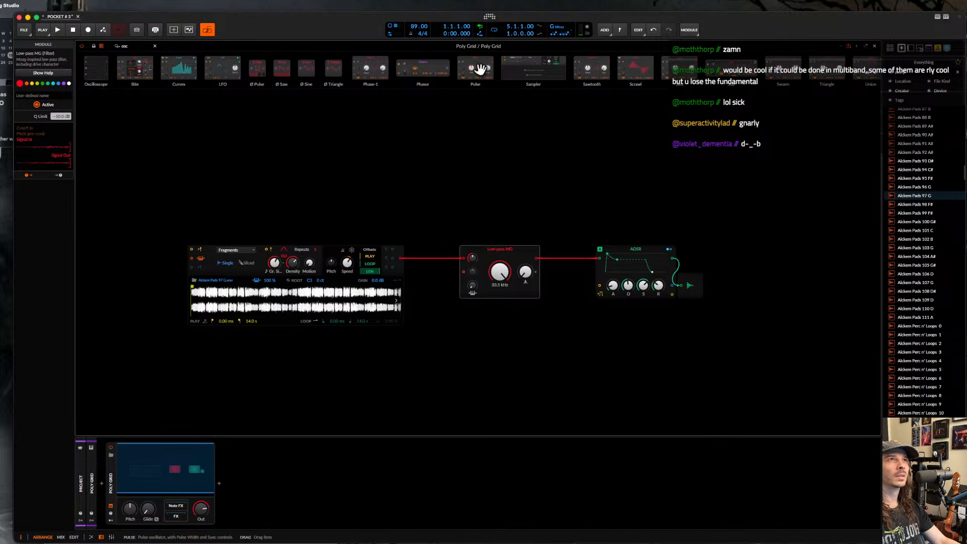
left_click_drag(476, 70, 215, 363)
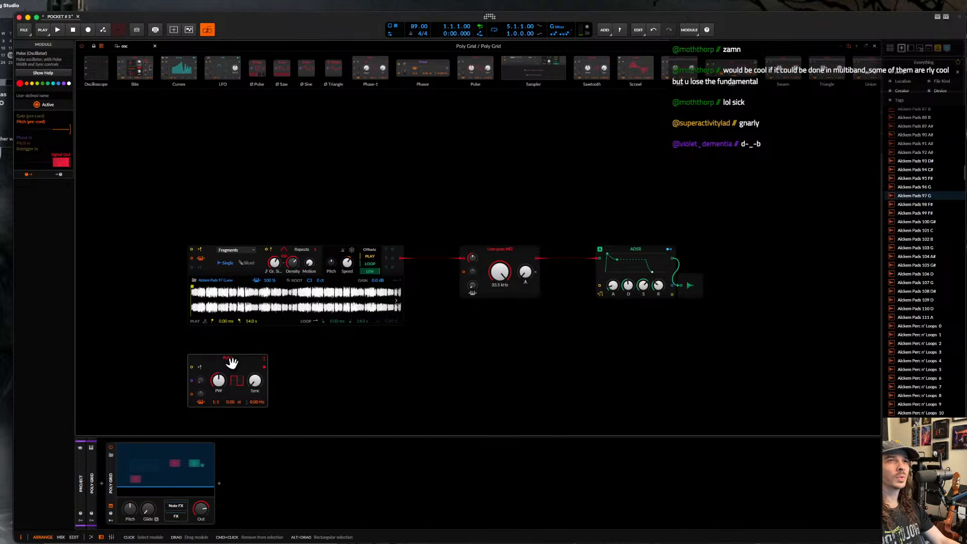
right_click(230, 356)
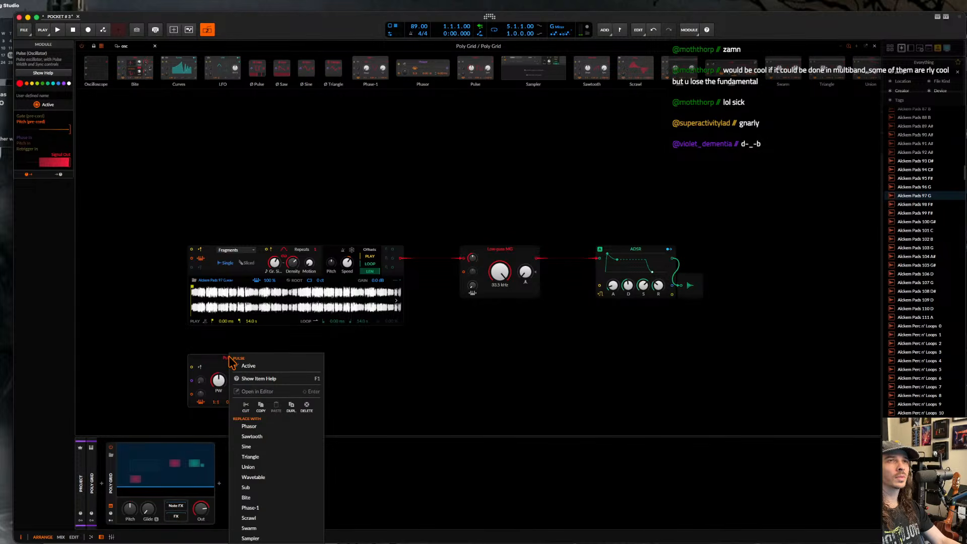
left_click(264, 447)
left_click_drag(265, 366, 473, 271)
left_click_drag(247, 358, 274, 359)
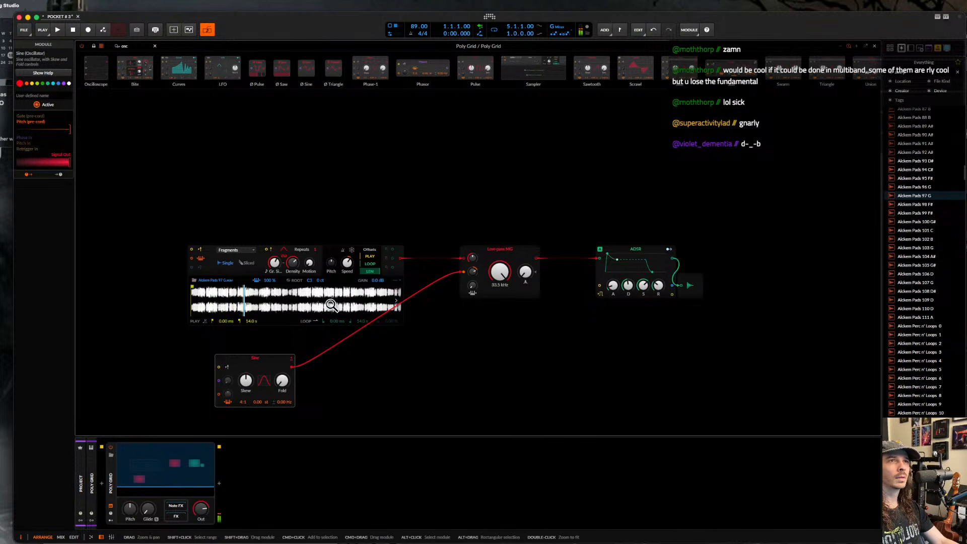
- Raise the Sampler's Fragments motion amount and lengthen the ADSR release
left_click_drag(309, 262, 310, 263)
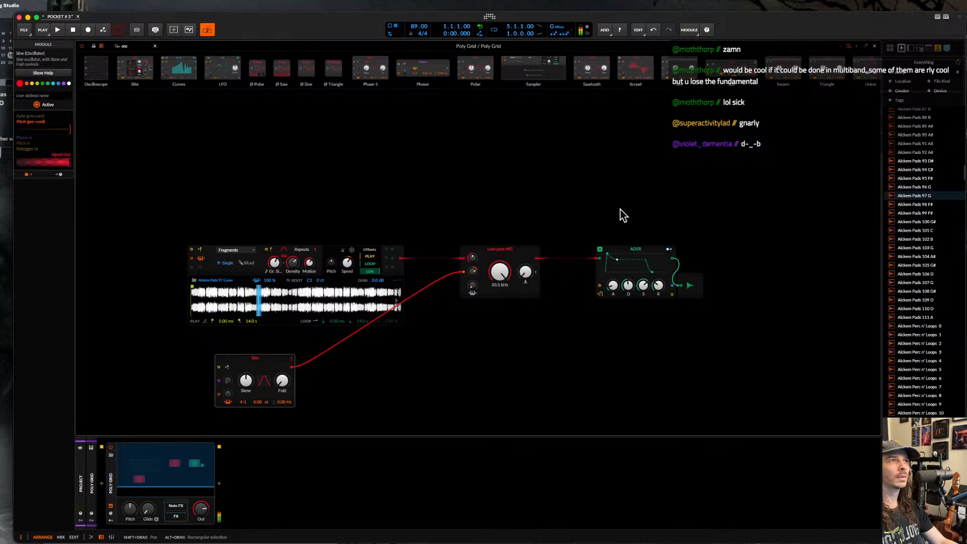
left_click_drag(658, 286, 658, 267)
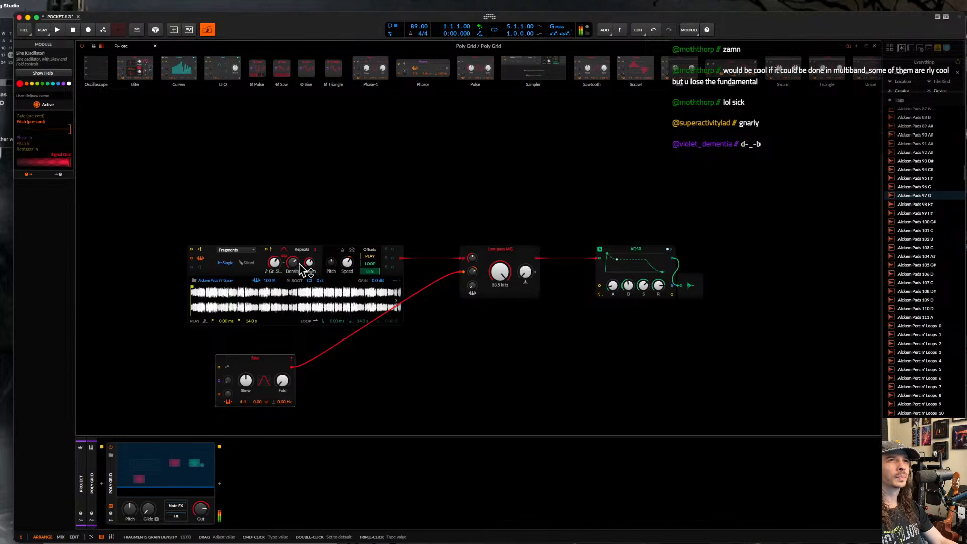
- Switch the Sampler's fragment Density control to Rate, raise the grain size, and reshape the Sine oscillator with less Skew and more Fold
left_click(284, 255)
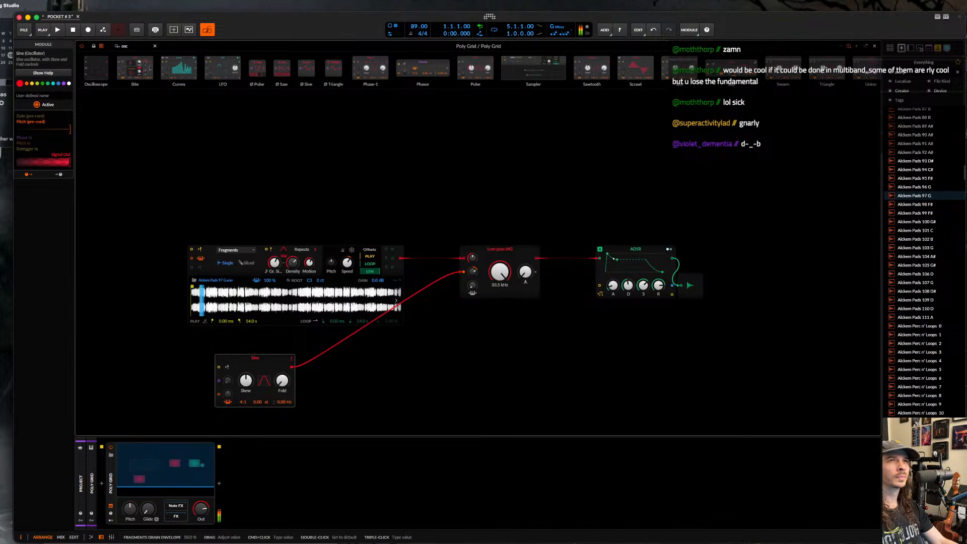
left_click_drag(291, 264, 309, 258)
left_click(285, 257)
left_click_drag(246, 380, 282, 380)
mouse_move(274, 265)
left_mouse_down()
mouse_move(274, 274)
mouse_move(293, 268)
mouse_move(277, 250)
mouse_move(284, 239)
mouse_move(292, 269)
left_mouse_up()
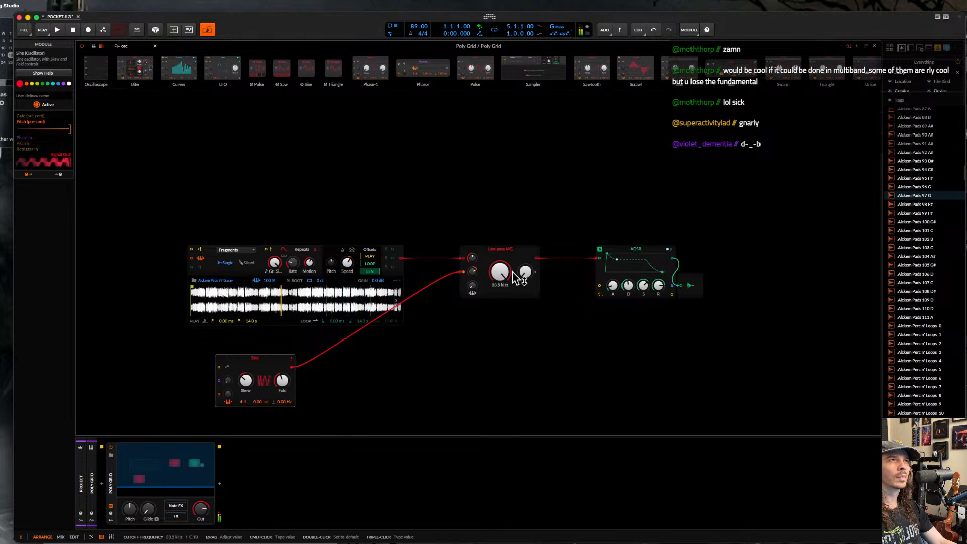
- Insert the Raum reverb plug-in after Poly Grid in the device chain and close its plug-in window
left_click(220, 485)
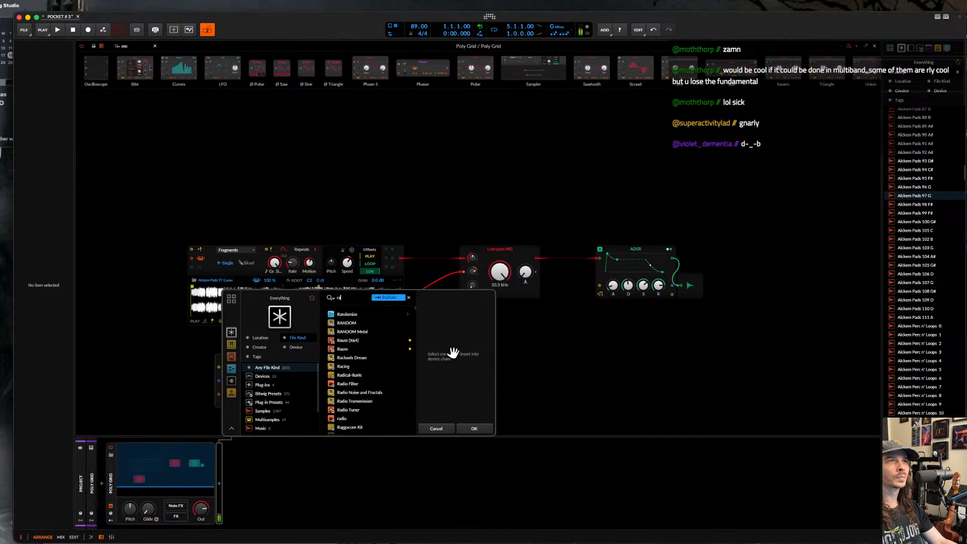
left_click(432, 426)
left_click(219, 483)
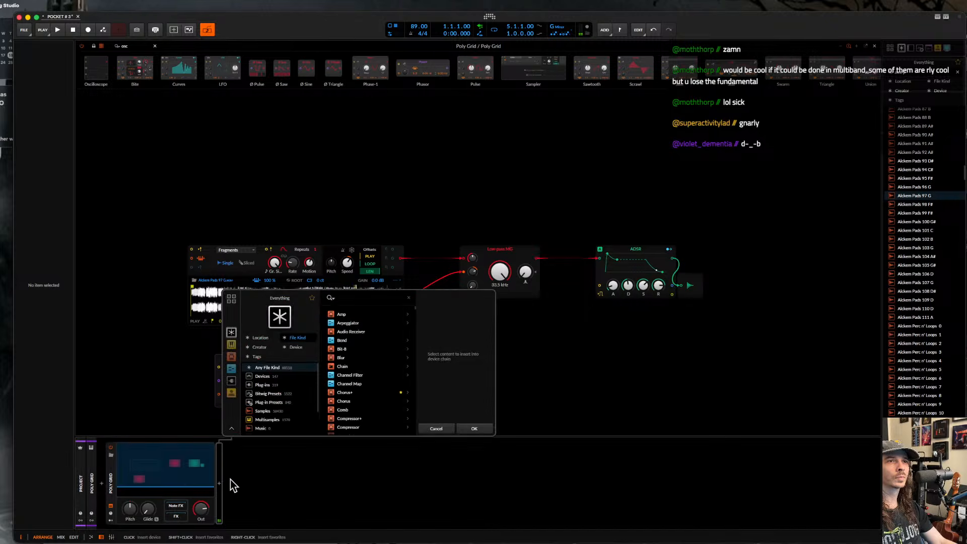
type("ra")
left_click(352, 349)
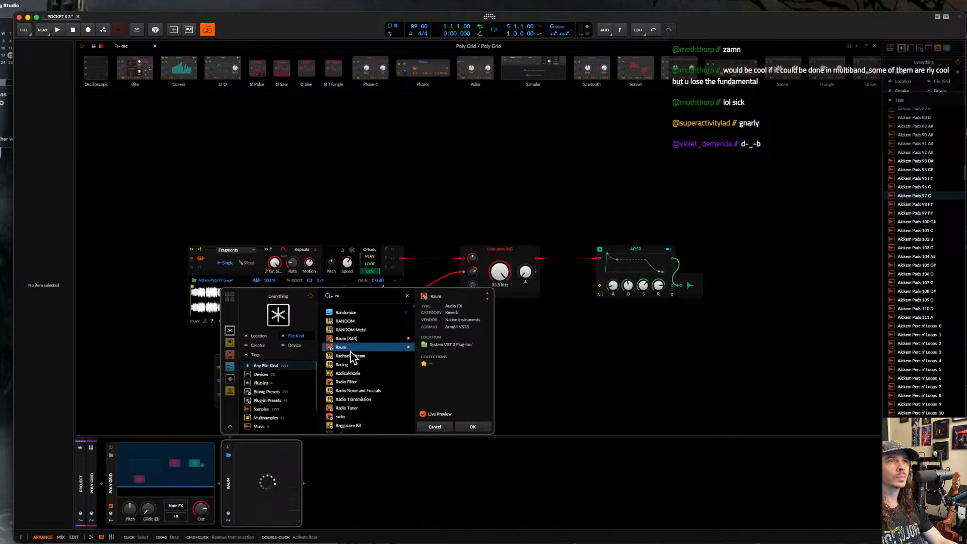
left_click(478, 430)
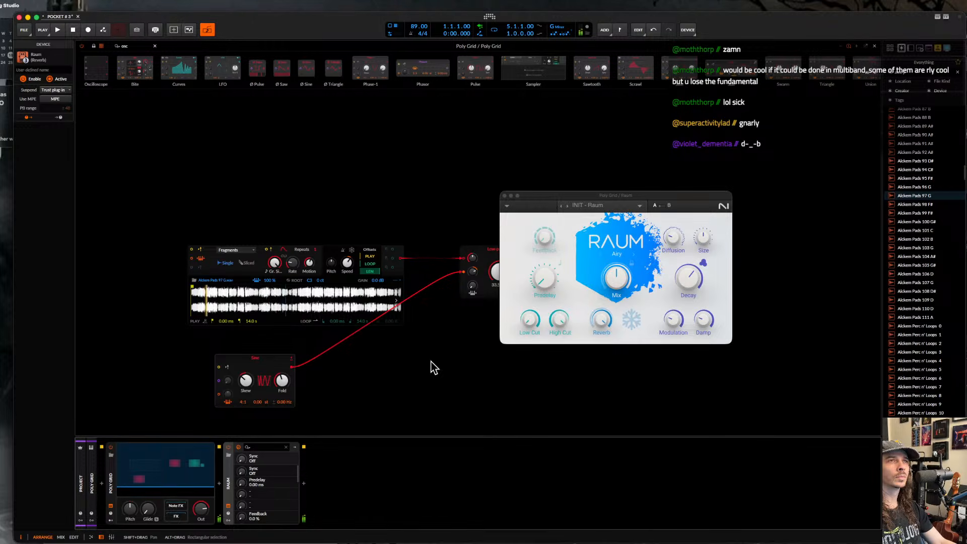
left_click(505, 195)
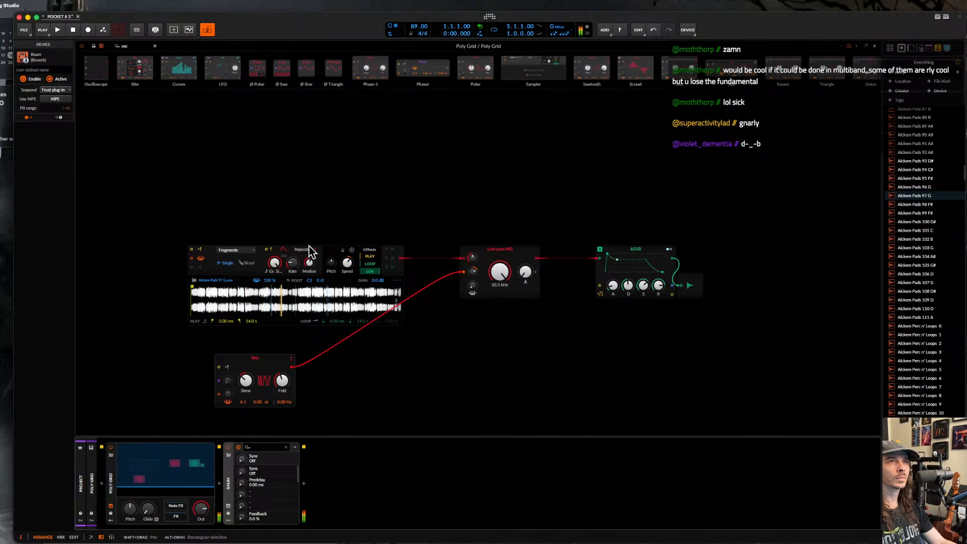
- Bring the Sine oscillator's Fold back down to minimum and its Skew close to centre, keeping Low-pass MG's cutoff at 33.5 kHz
left_click_drag(246, 381, 282, 399)
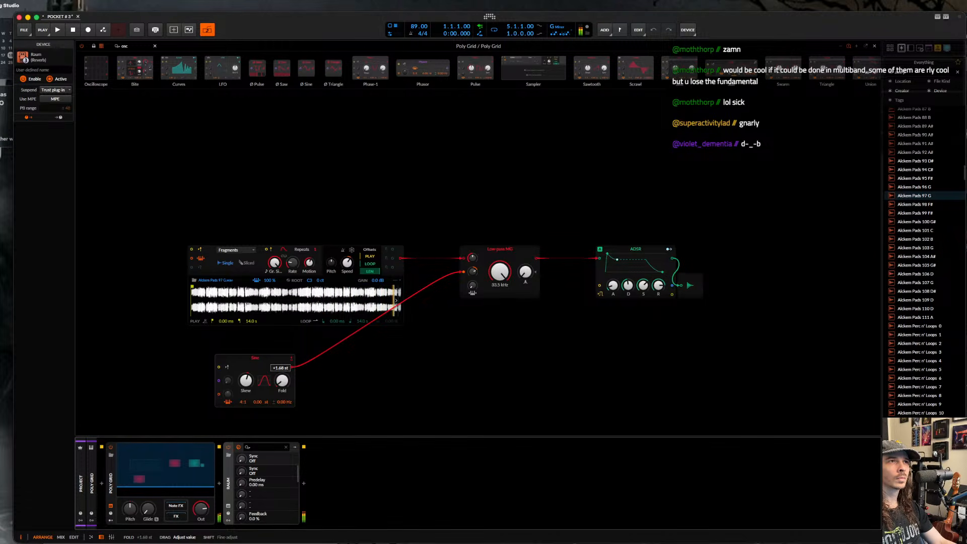
left_click_drag(283, 399, 282, 400)
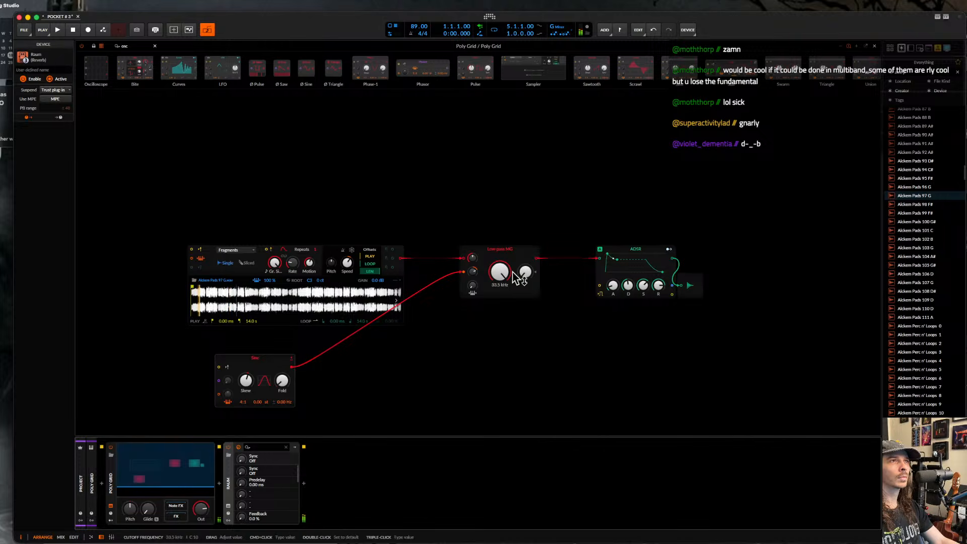
mouse_move(509, 273)
left_mouse_down()
mouse_move(509, 348)
mouse_move(508, 272)
left_mouse_up()
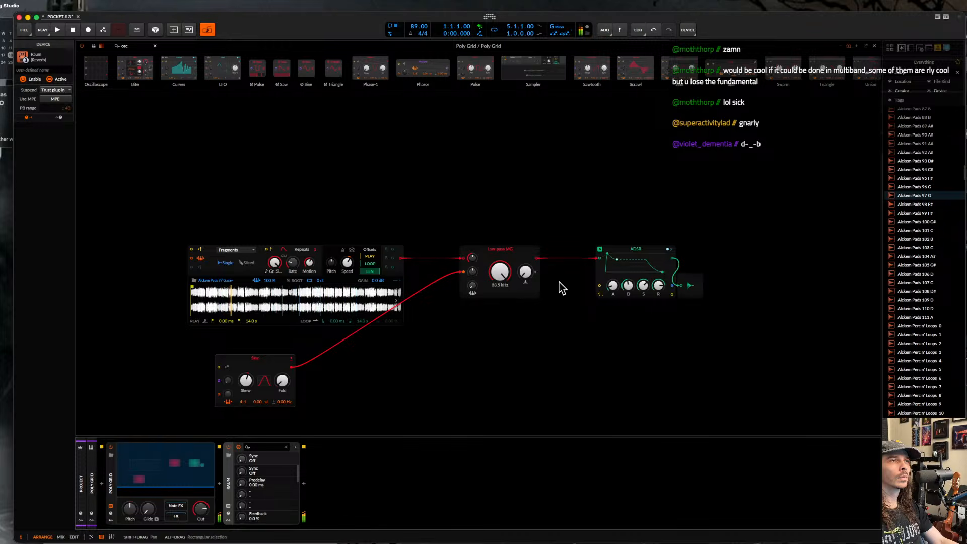
- Audition samples in the browser and load Alckem Pads 78 F# into the Sampler
left_click(913, 336)
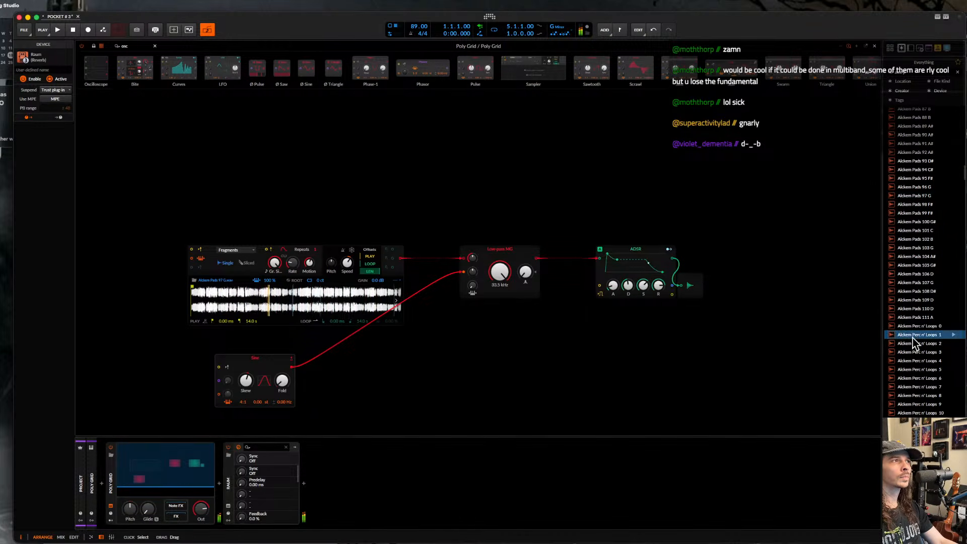
scroll(911, 201, "up", 6)
left_click(911, 196)
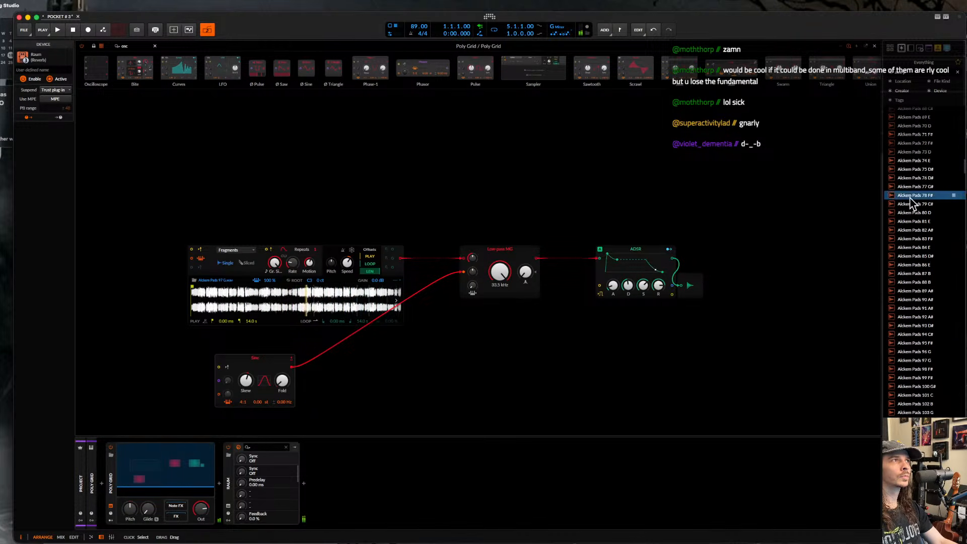
left_click_drag(913, 197, 276, 300)
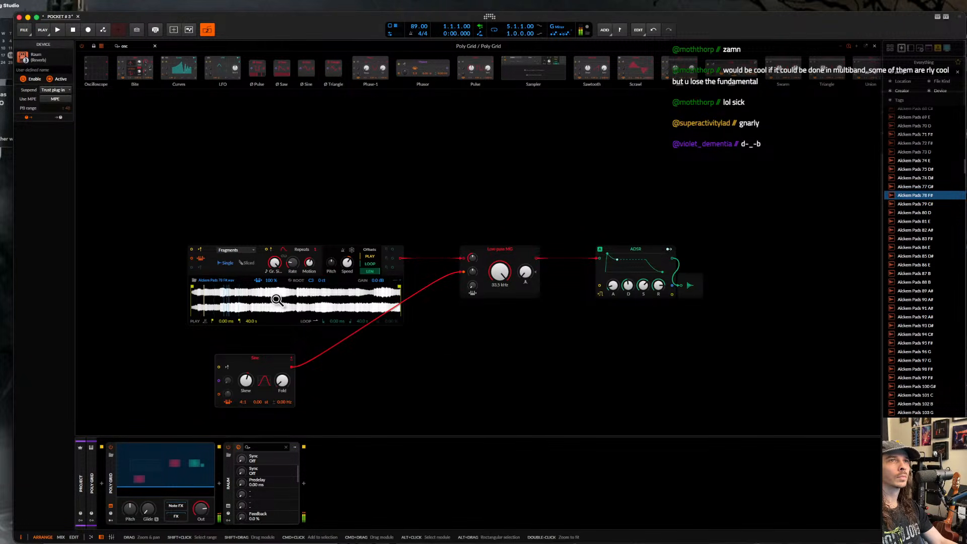
- Set the Sine oscillator's frequency ratio to 1:1 and switch the Sampler's root to Dynamic
left_click_drag(472, 258, 472, 254)
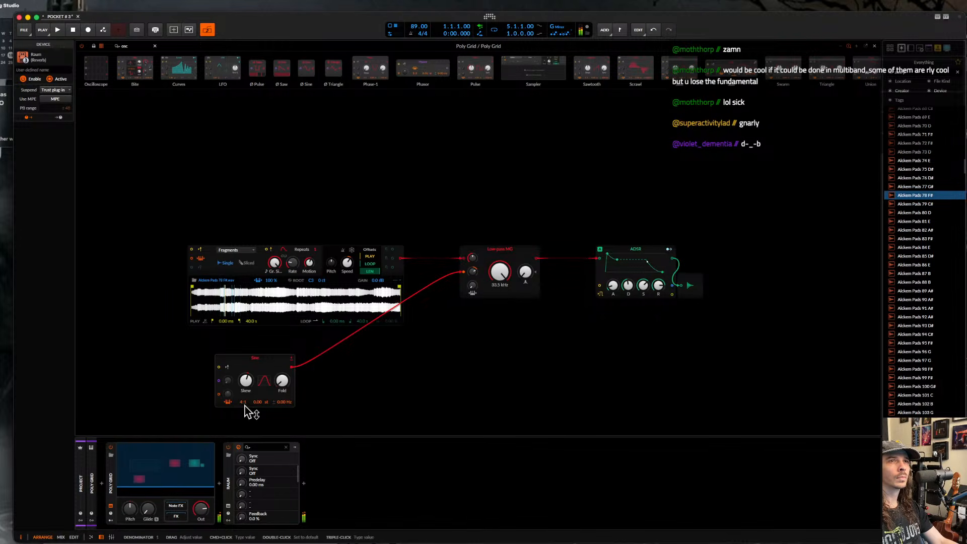
left_click_drag(246, 402, 246, 408)
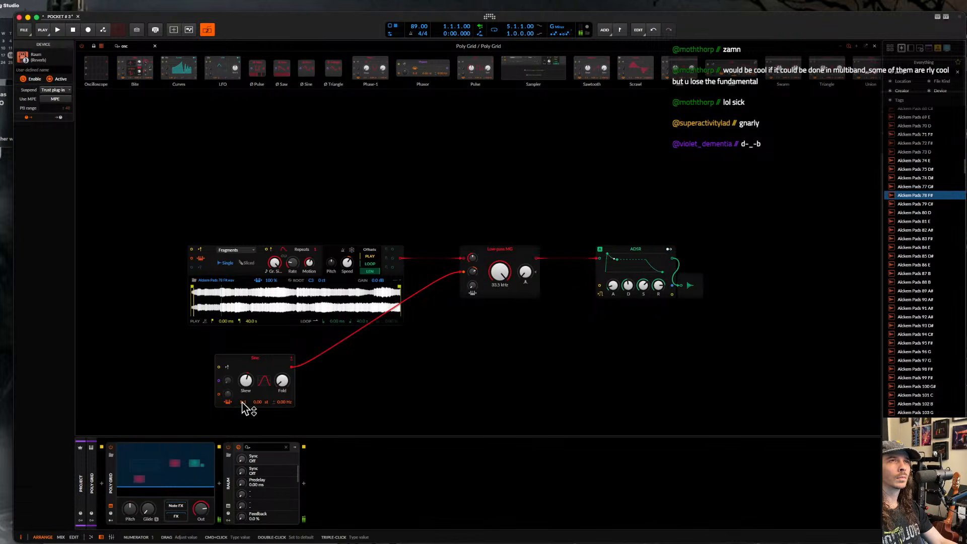
left_click(290, 281)
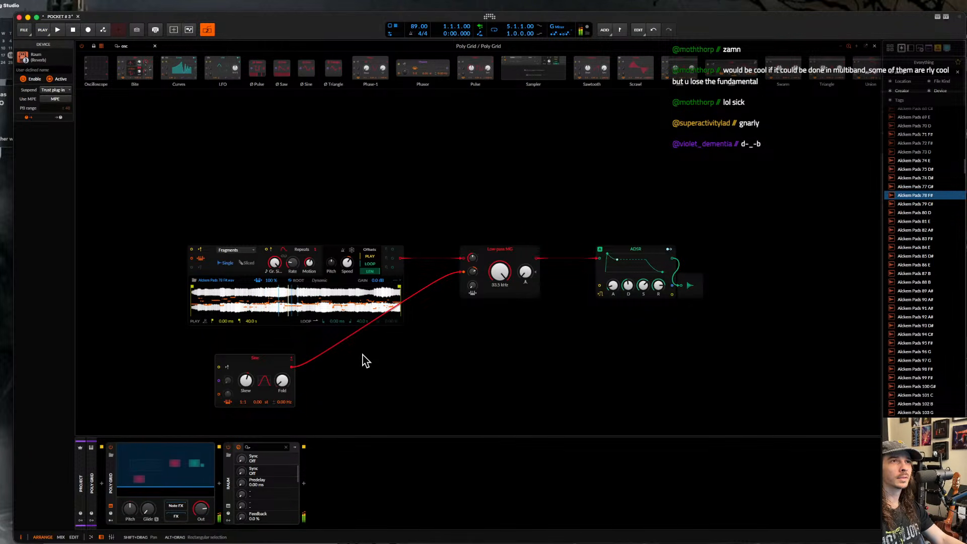
- Move the Sine module directly beneath the Sampler, aligned with its edge, and deselect it
left_click_drag(278, 374, 245, 341)
left_click(510, 386)
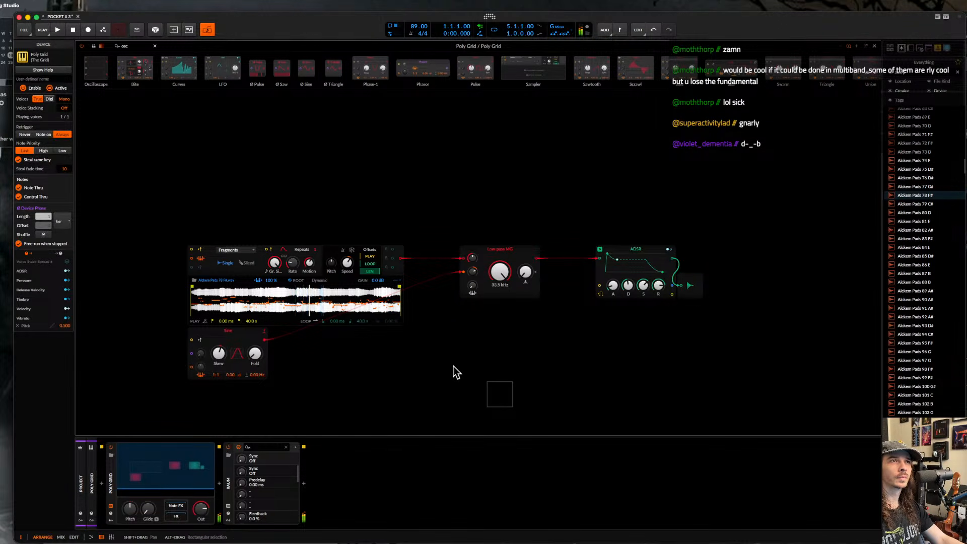
scroll(453, 367, "down", 2)
scroll(453, 366, "up", 2)
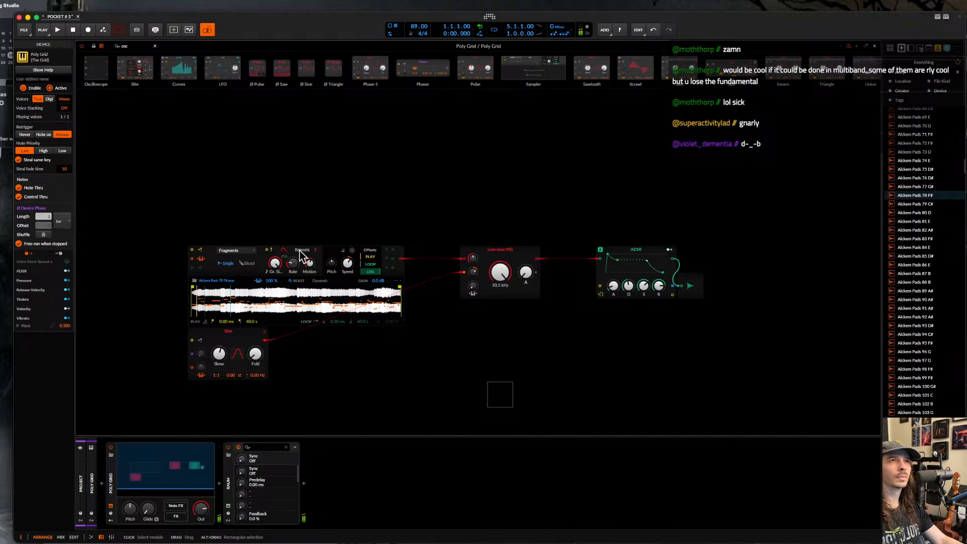
- Change the Sampler's playback mode to Spectral and enable its onset and formant preservation options
left_click(237, 250)
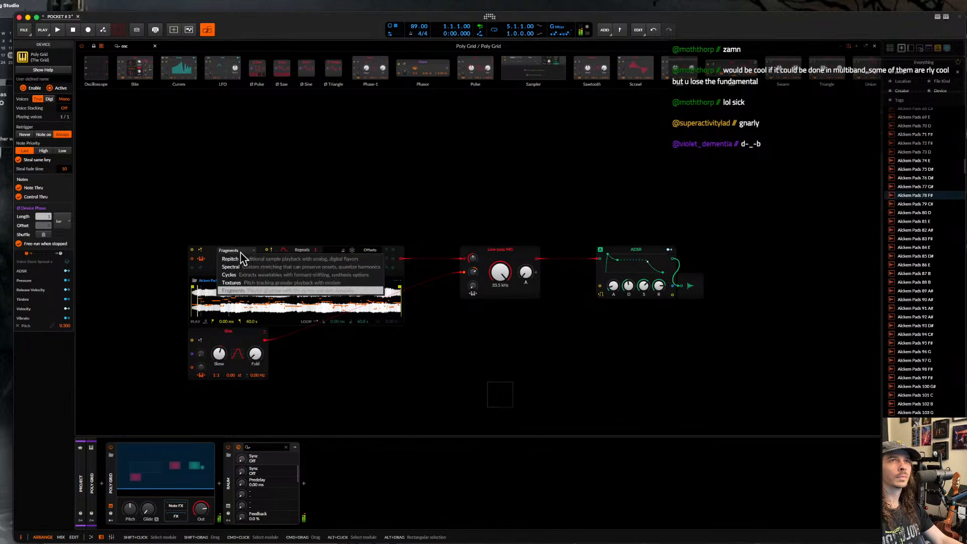
left_click(259, 269)
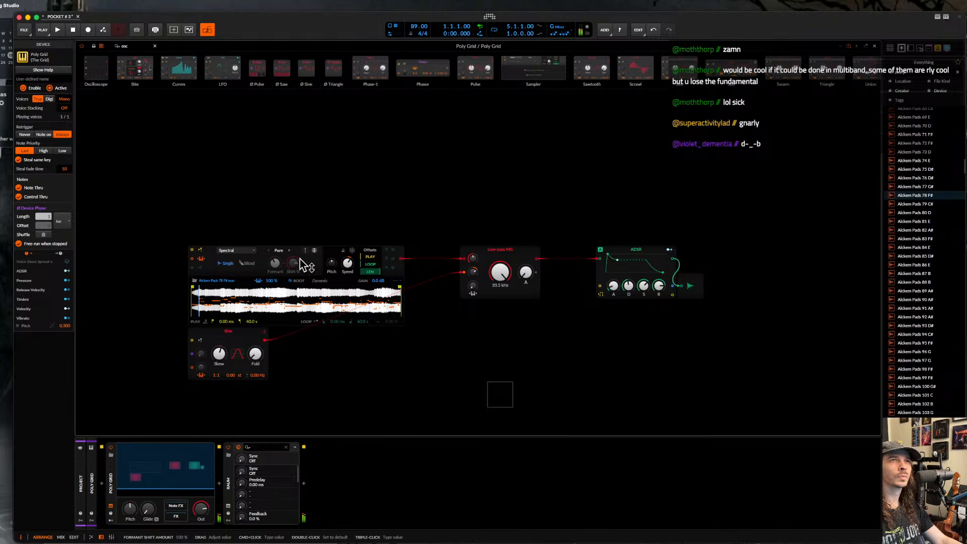
left_click_drag(275, 263, 278, 262)
key("super+plus")
scroll(279, 263, "left", 5)
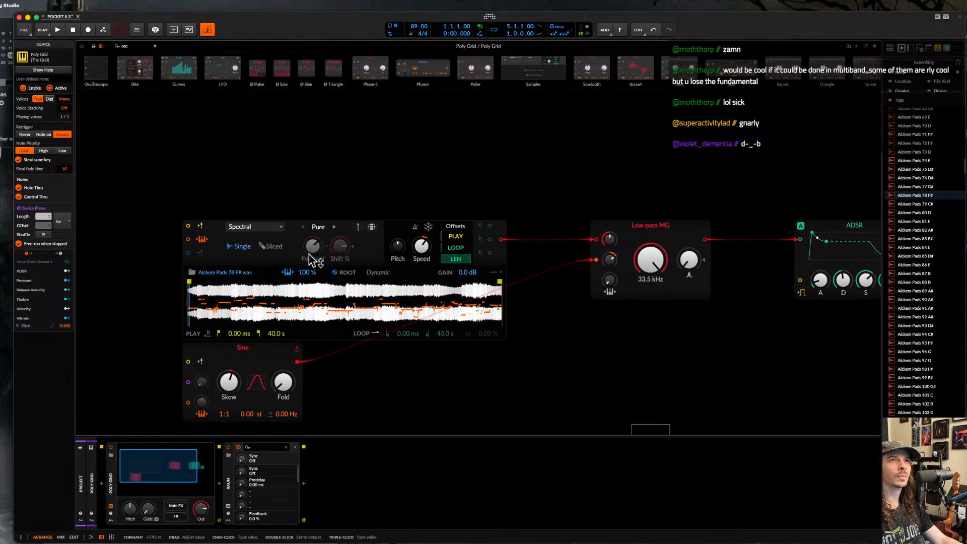
left_click(359, 227)
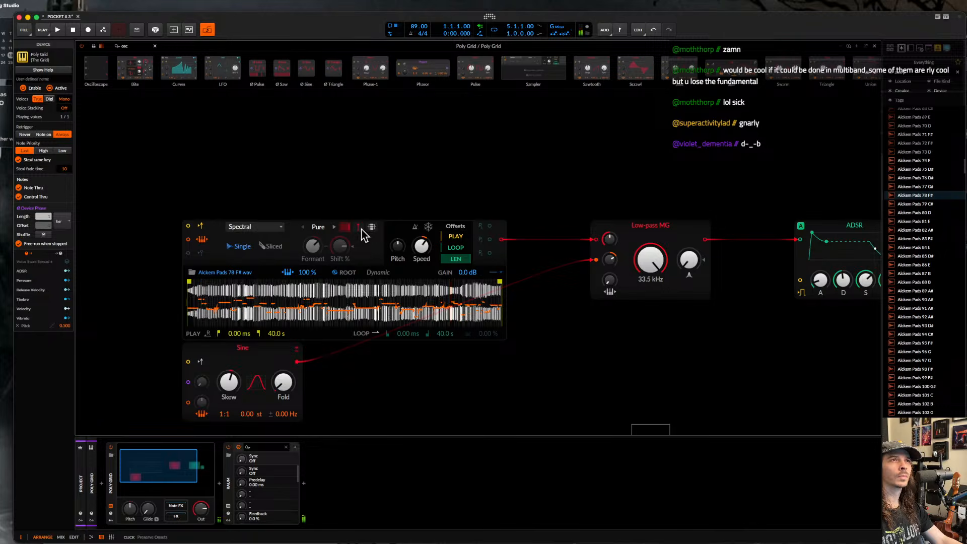
left_click(370, 228)
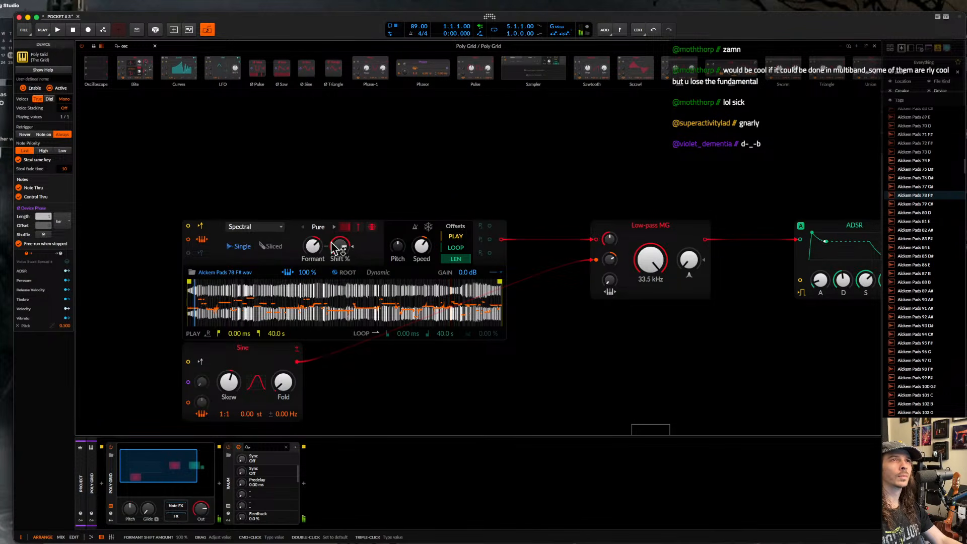
- Lower the Sampler's formant shift amount, try different Formant settings, and reset Formant to its default
left_click_drag(336, 247, 313, 252)
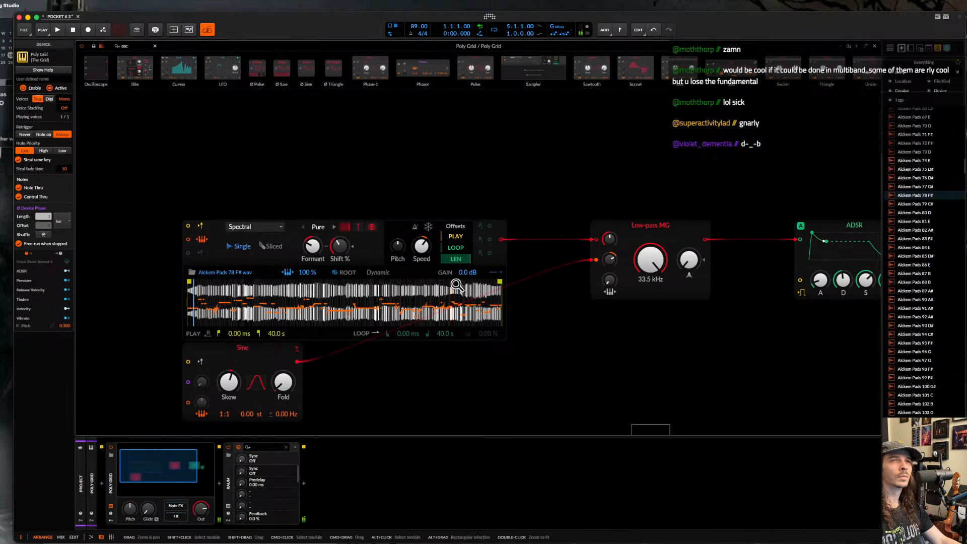
left_click_drag(364, 313, 364, 313)
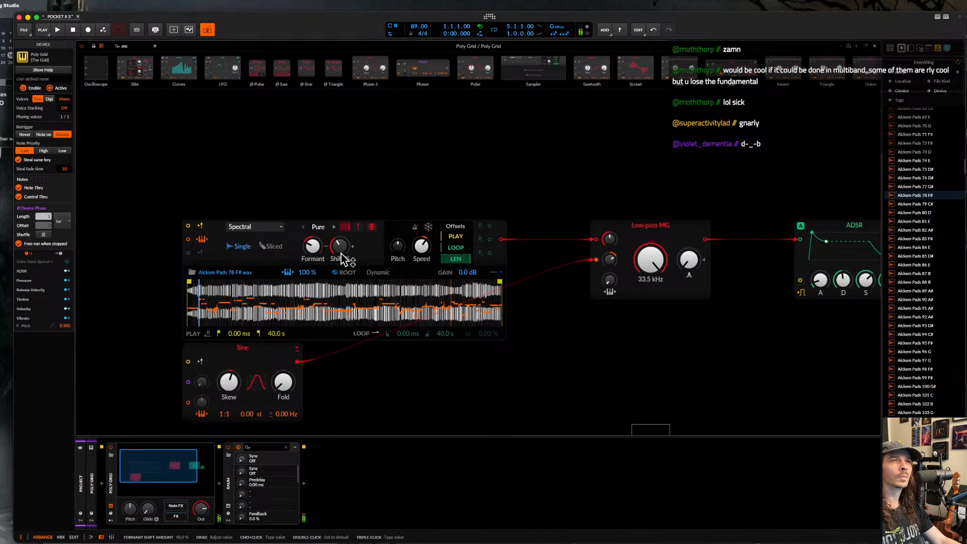
left_click_drag(312, 246, 312, 237)
double_click(313, 245)
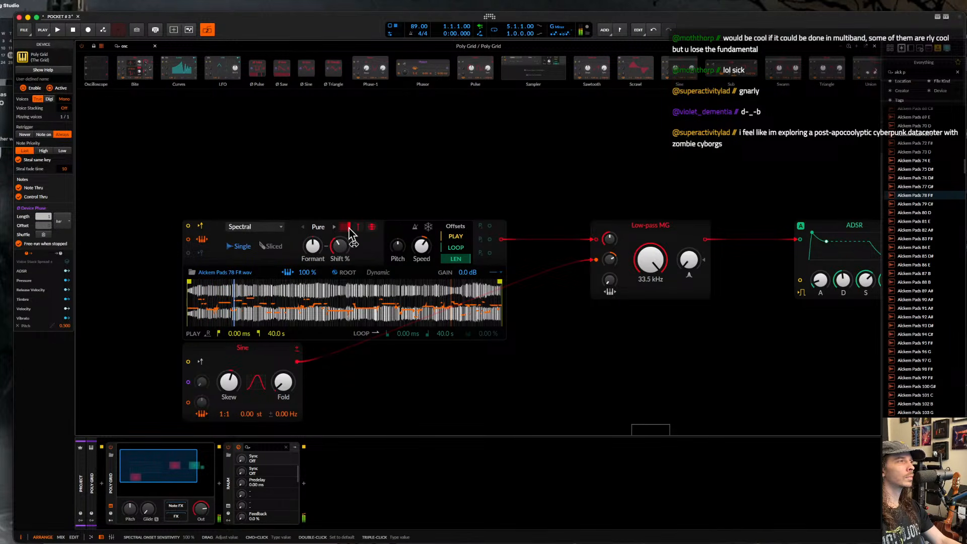
- Change the Sampler's Spectral processing to Reharm, quantize to 8ve, raise Bend and reduce the quantize amount
left_click(334, 227)
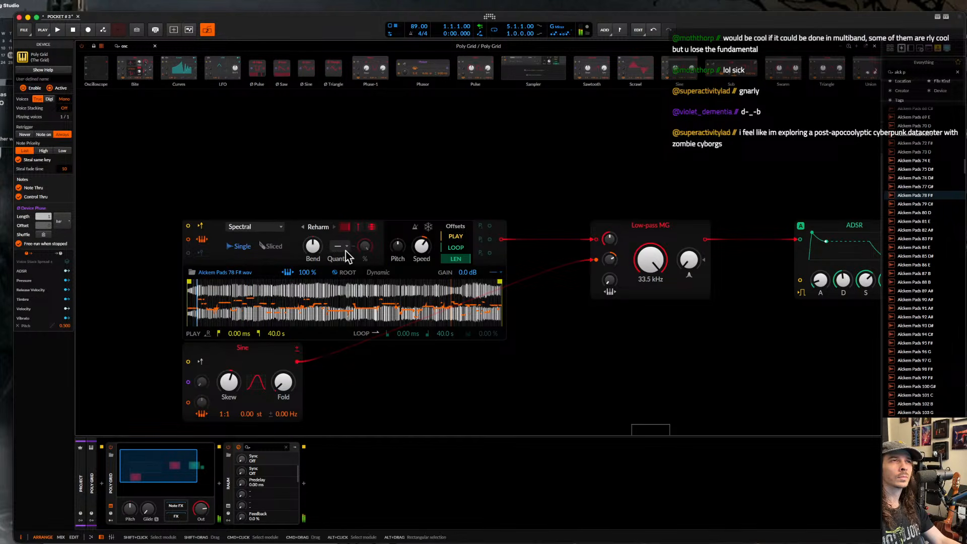
left_click(346, 247)
left_click(352, 266)
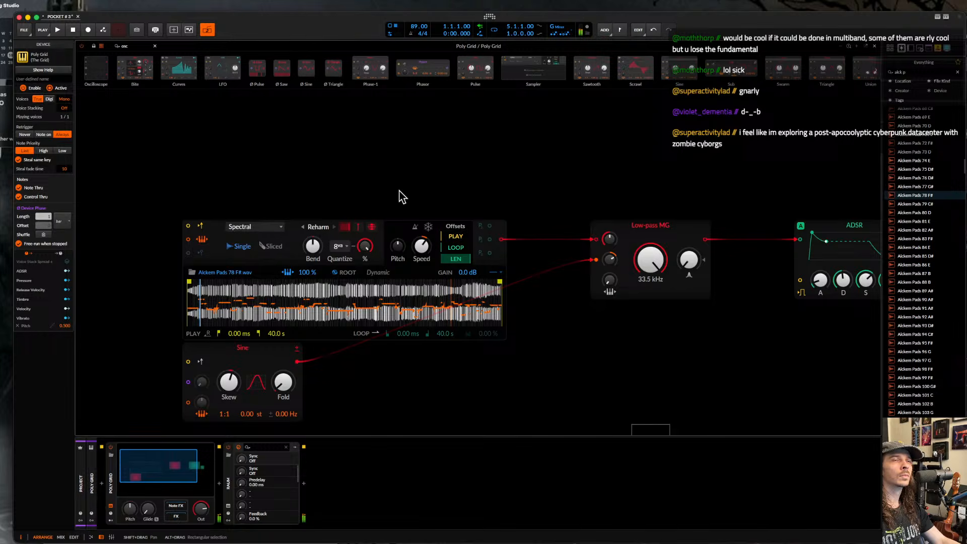
left_click_drag(313, 246, 367, 246)
key("super+minus")
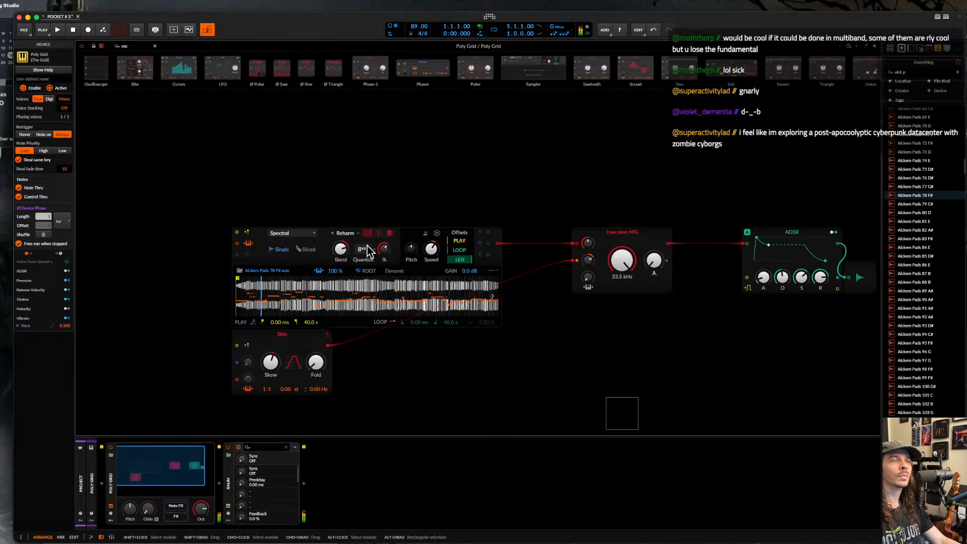
- Audition other Alckem Pads samples in the browser and load Alckem Pads 60 D into the Sampler
left_click(921, 187)
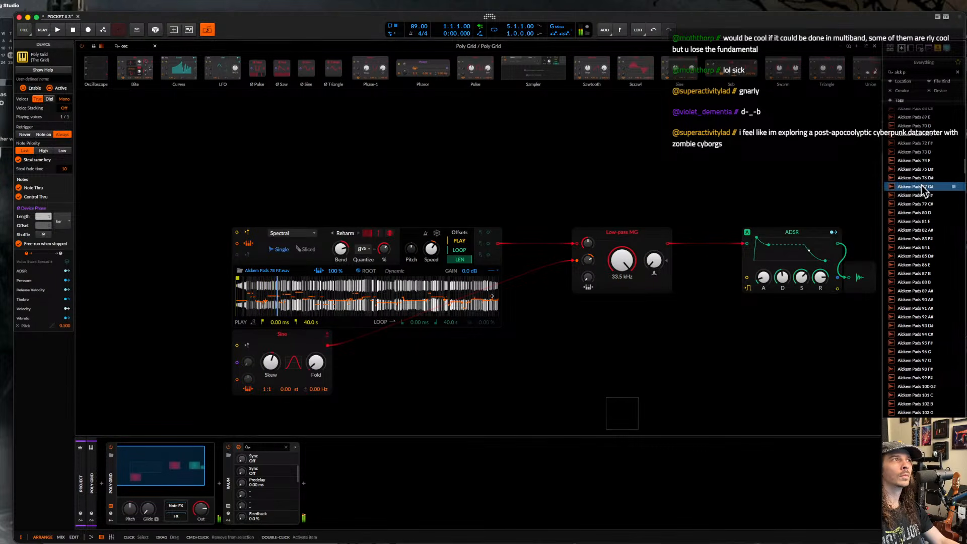
left_click(917, 155)
scroll(917, 155, "up", 5)
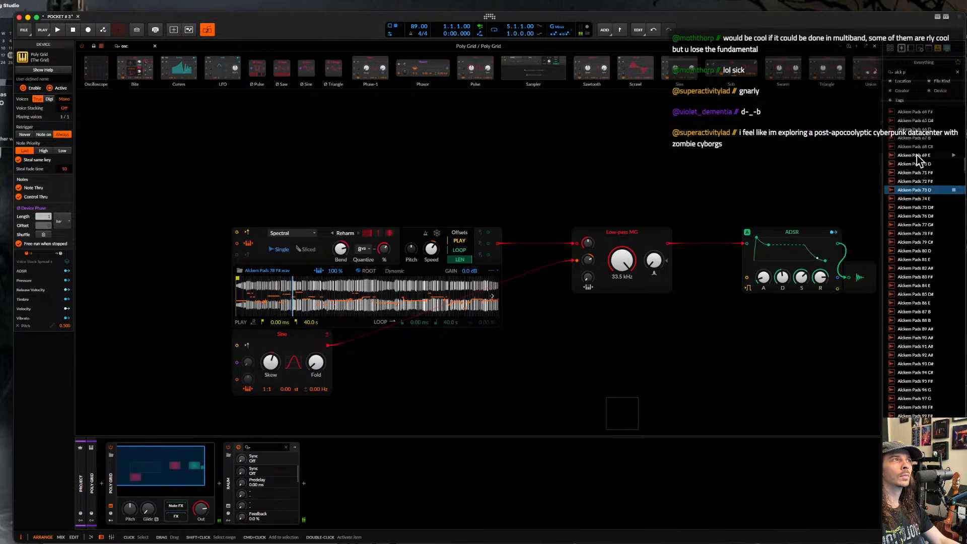
left_click(917, 155)
scroll(917, 155, "up", 5)
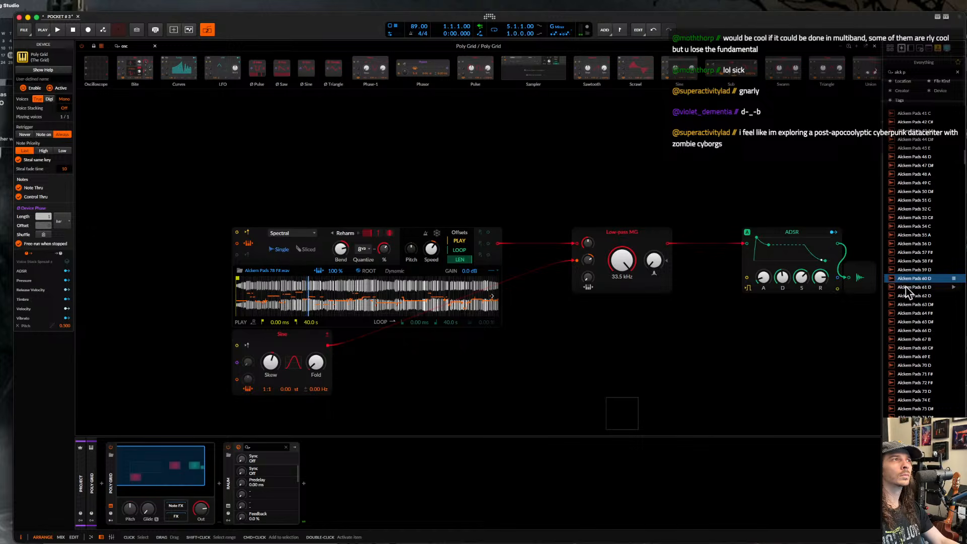
left_click_drag(920, 279, 315, 301)
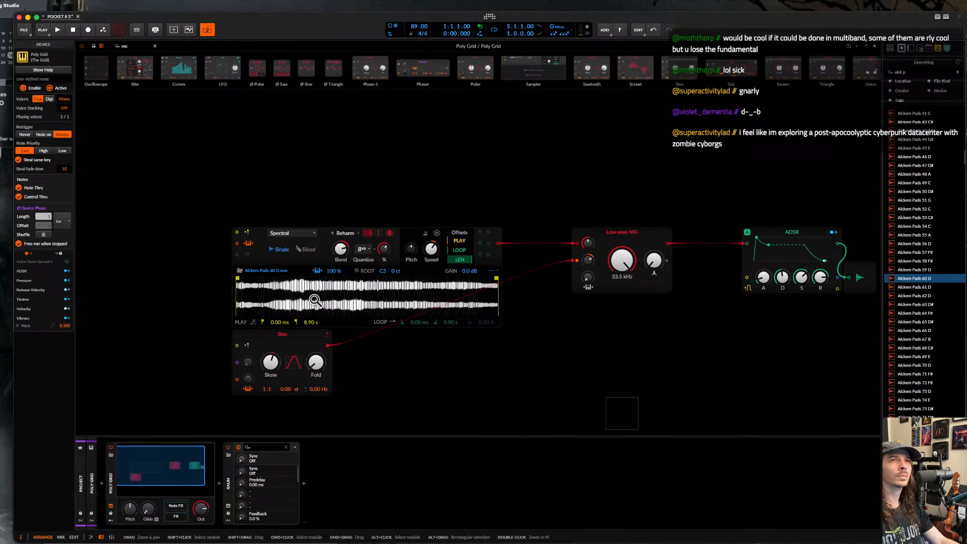
- Set the Sampler's play start to 1.13 s and switch the root to Dynamic for the loaded pad sample
left_click_drag(236, 280, 271, 280)
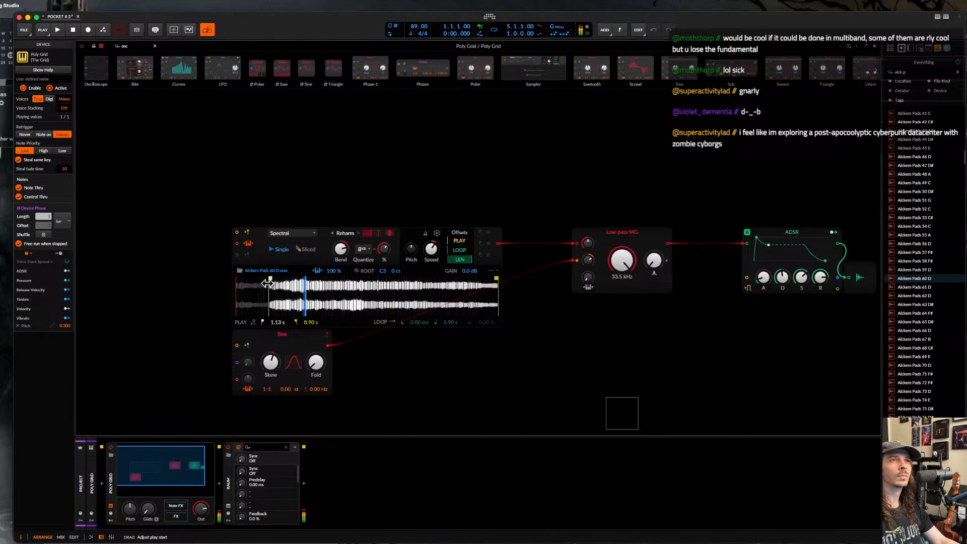
left_click(356, 271)
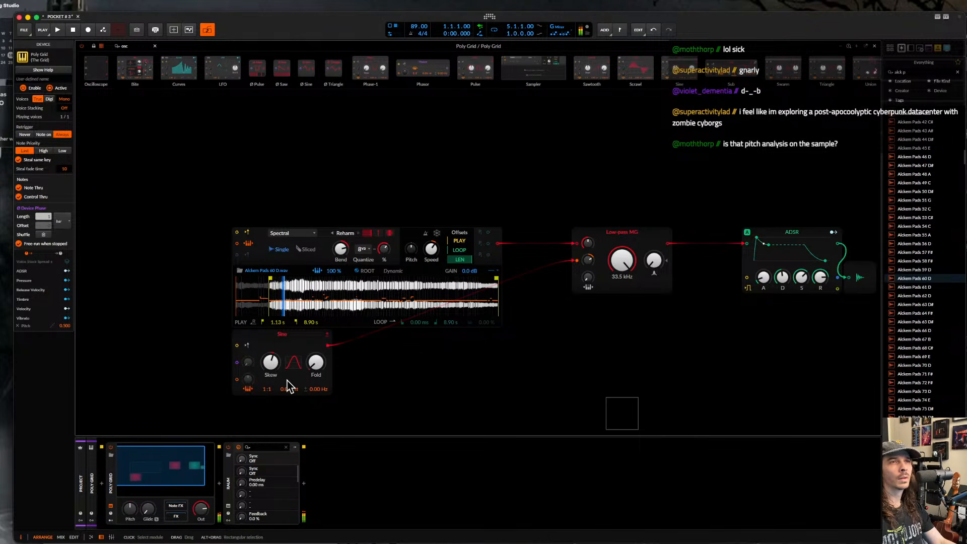
- Try the Sine oscillator with more Skew and frequency ratios of 1:3, 1:2 and 4:1
left_click_drag(267, 390, 266, 379)
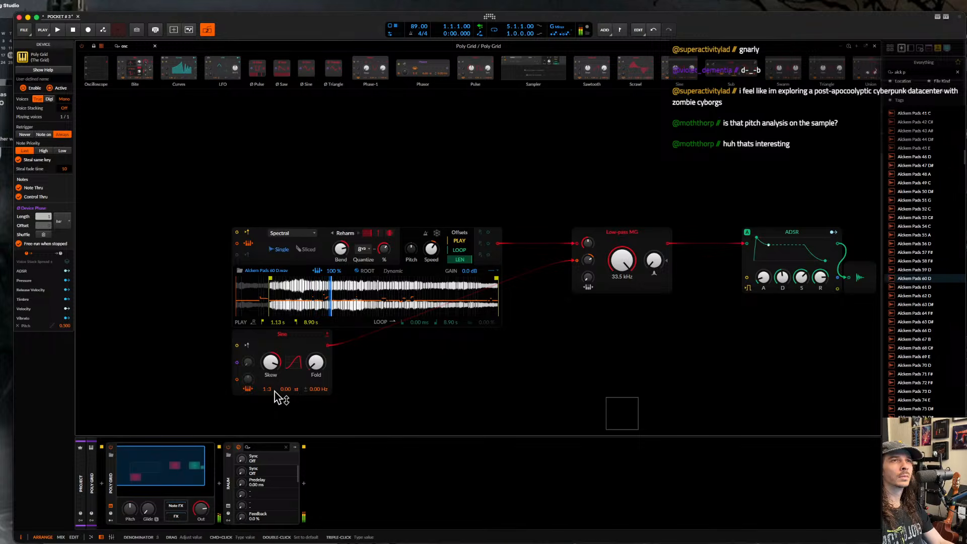
left_click_drag(275, 392, 274, 400)
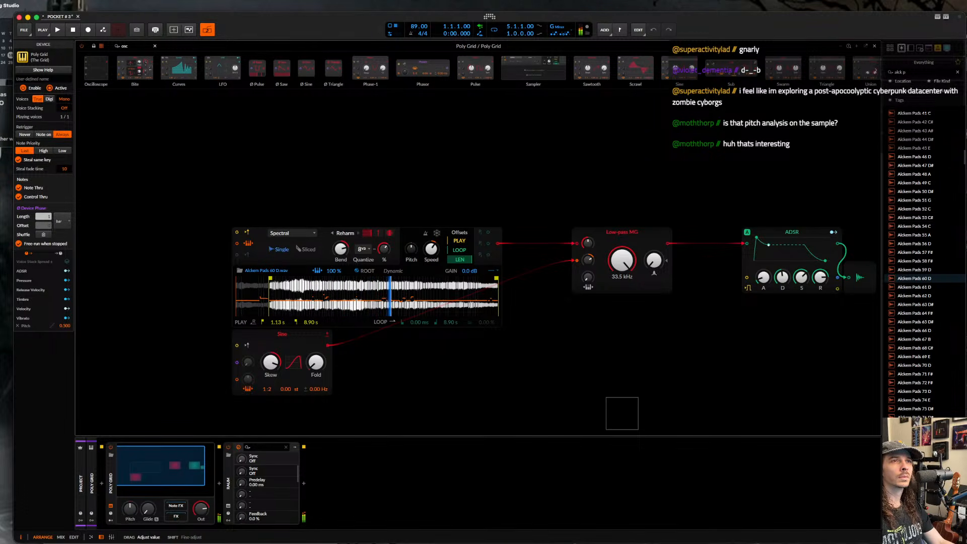
scroll(444, 341, "up", 2)
scroll(443, 341, "right", 2)
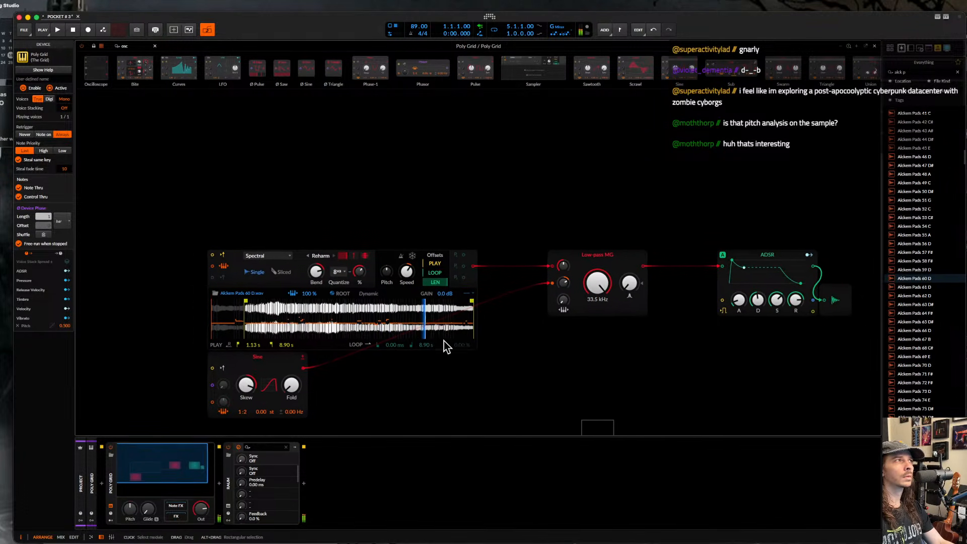
scroll(443, 340, "right", 3)
scroll(438, 337, "down", 3)
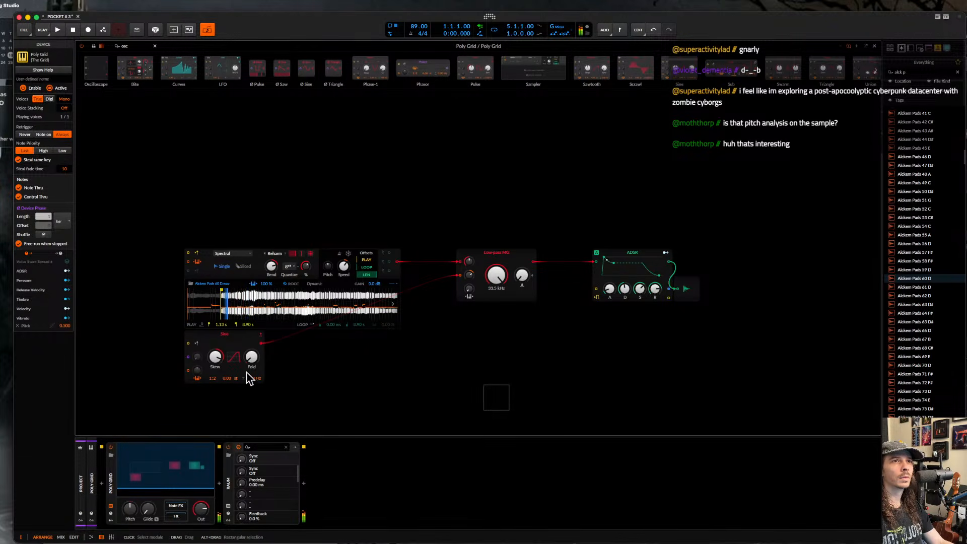
left_click_drag(213, 378, 212, 384)
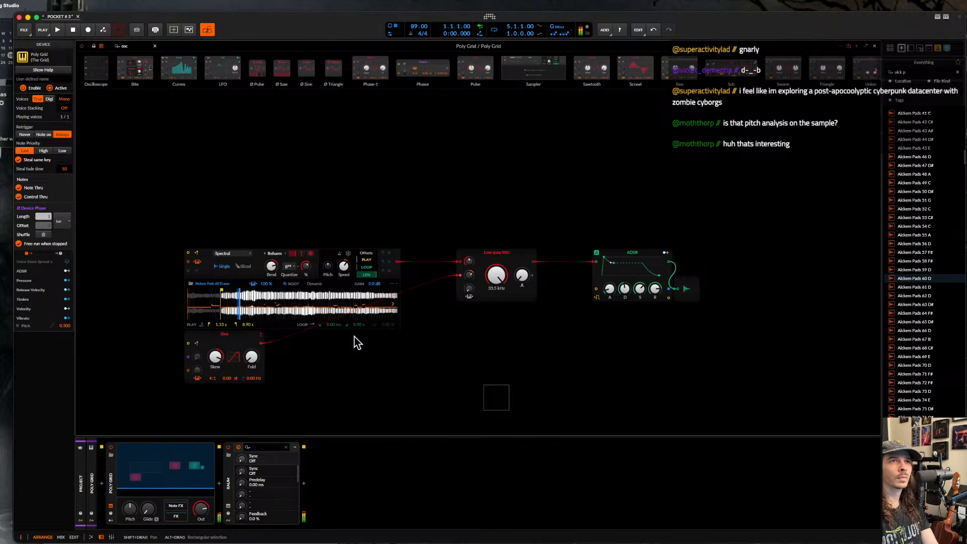
- Change the Sampler's Reharm quantize mode and raise its quantize amount
left_click(290, 266)
left_click(307, 292)
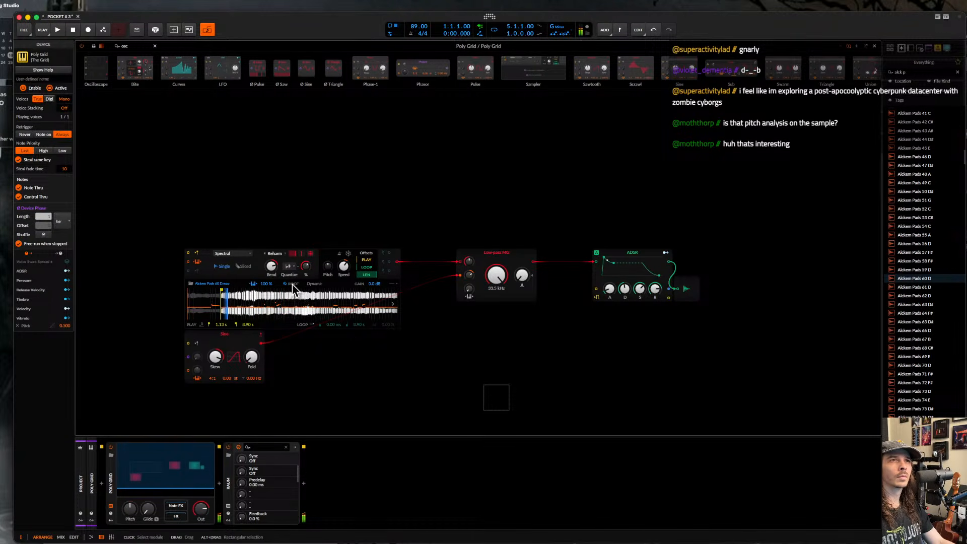
left_click_drag(307, 267, 275, 271)
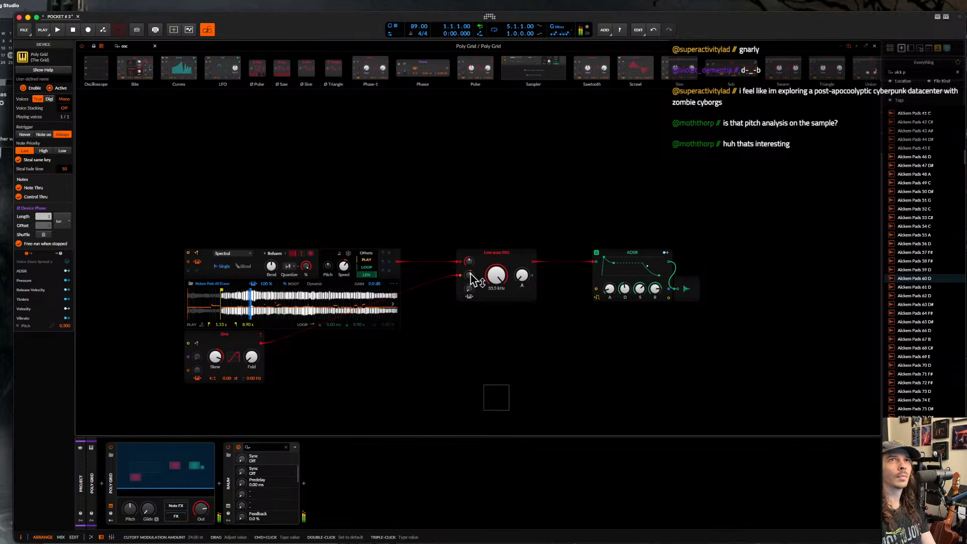
- Switch the Poly Grid to 4 voices, set the Sine oscillator's ratio to 2:1 with default Skew, and return the Sampler's Bend to 0.00 st
left_click(65, 99)
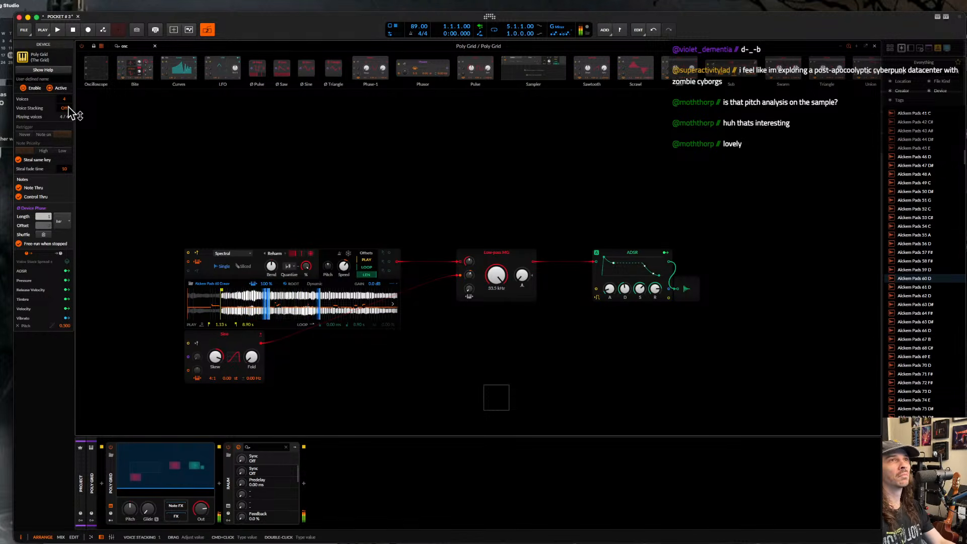
left_click_drag(215, 356, 212, 382)
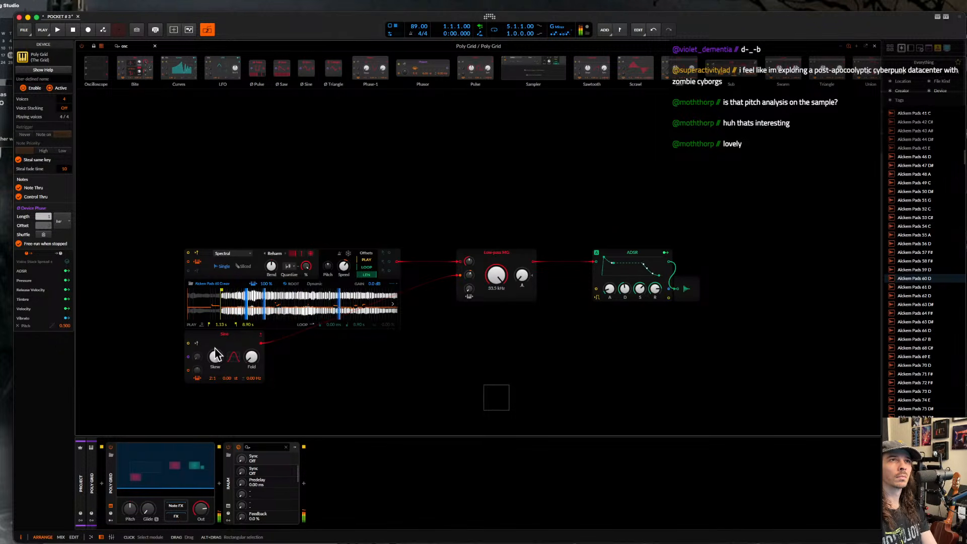
left_click_drag(271, 265, 271, 267)
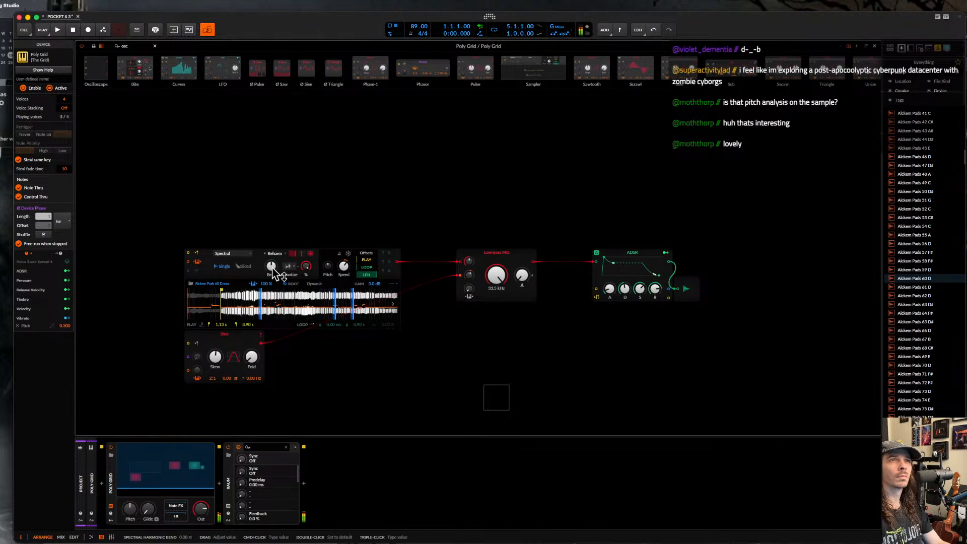
- Insert the BigSky reverb after Raum, raise its Mix to 87 and set its effect type to Chorale
left_click(304, 484)
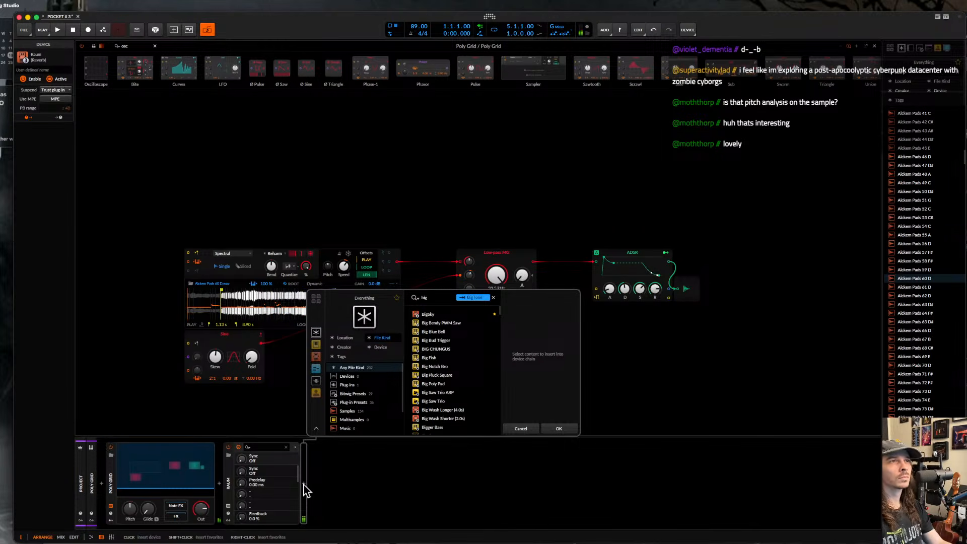
left_click(430, 316)
left_click(559, 428)
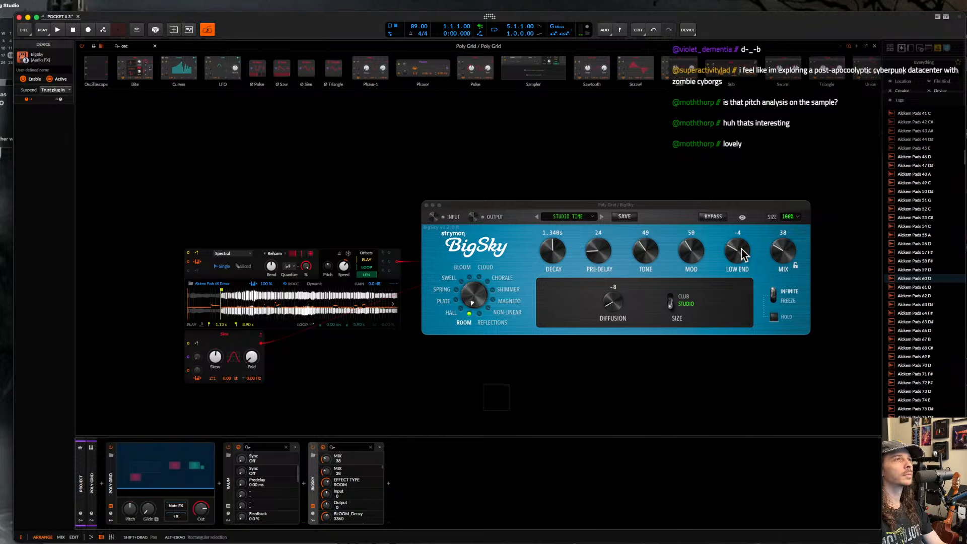
left_click(742, 249)
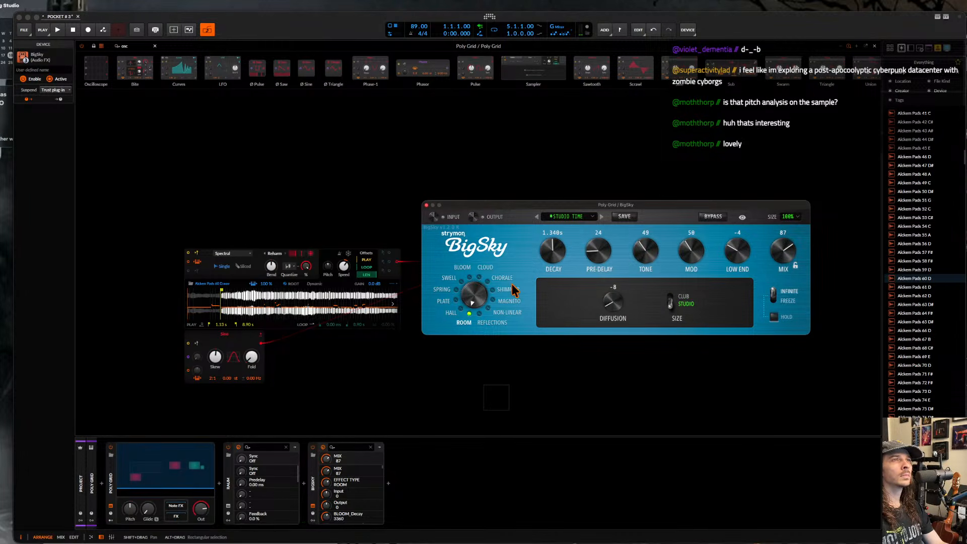
left_click(488, 281)
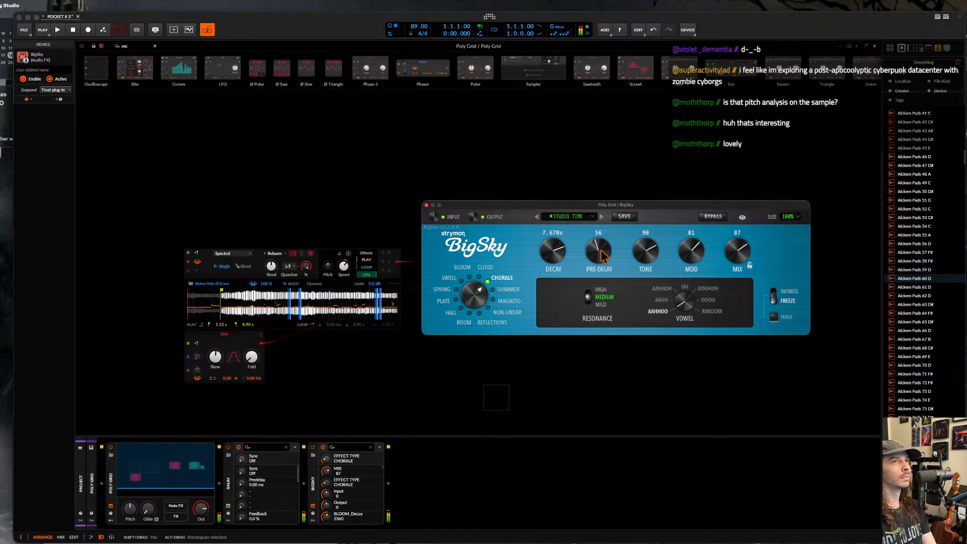
left_click(426, 205)
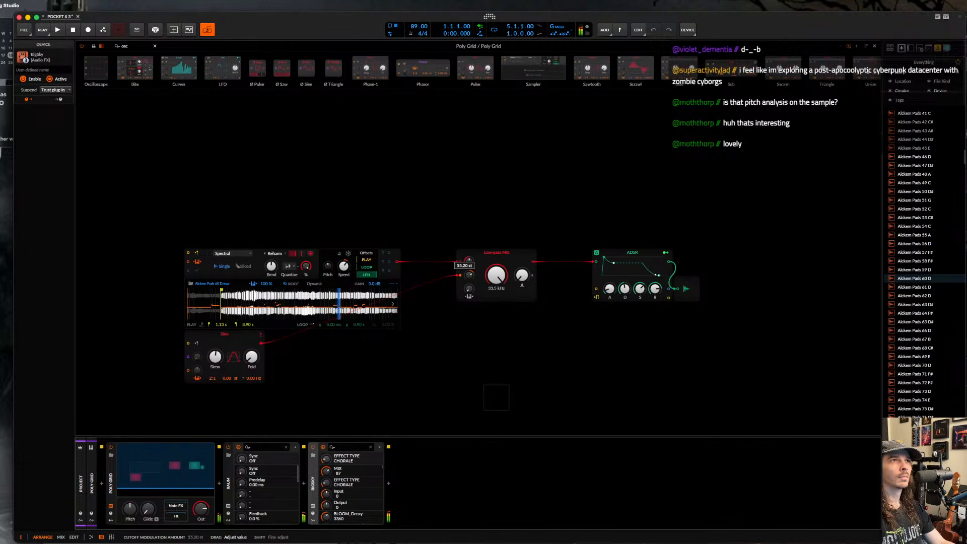
- Raise the Low-pass MG's cutoff modulation amount to about 55 st and replace the Sine oscillator with a Sawtooth
left_click_drag(469, 276, 469, 273)
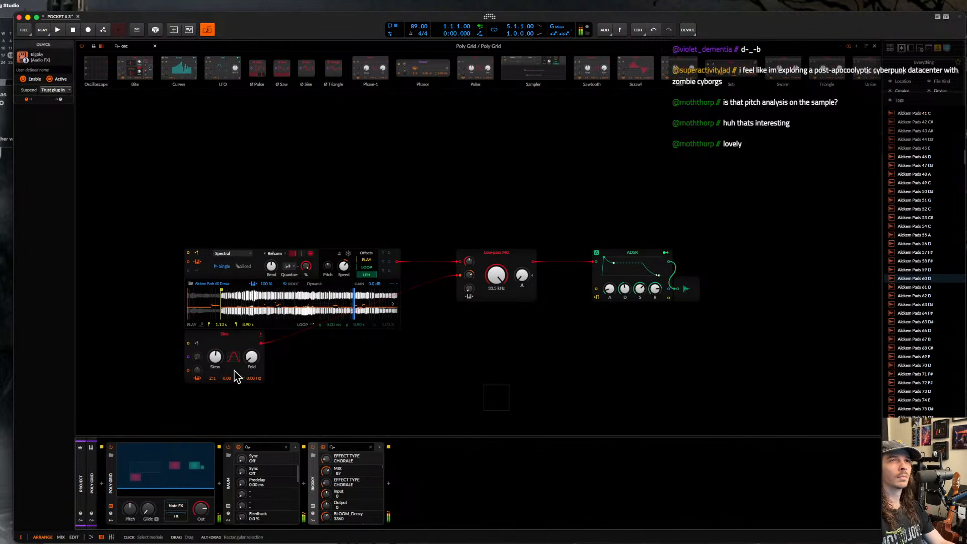
left_click(224, 341)
right_click(225, 342)
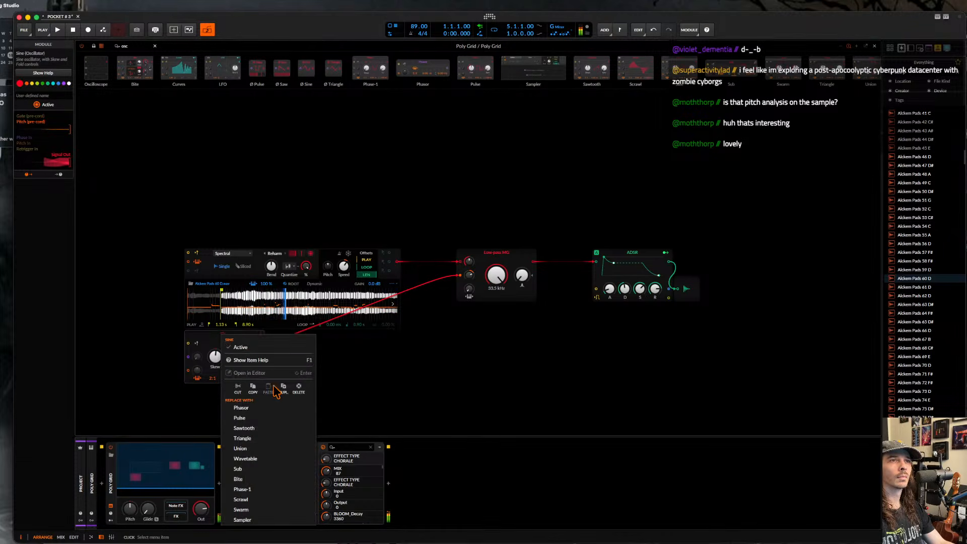
left_click(253, 429)
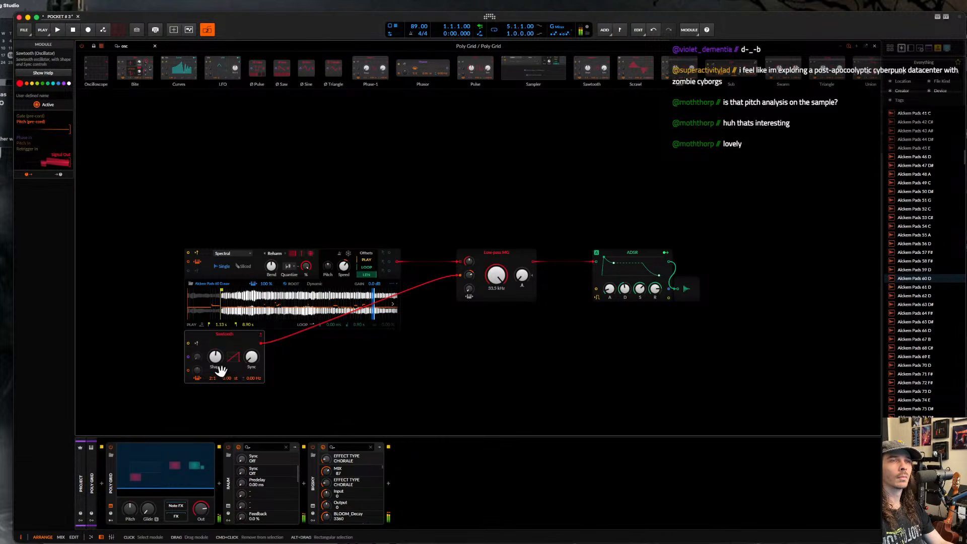
- Raise the Sawtooth's Sync to about 14.64 st and adjust the Sampler's Bend and the filter's cutoff modulation amount
left_click_drag(252, 359, 252, 350)
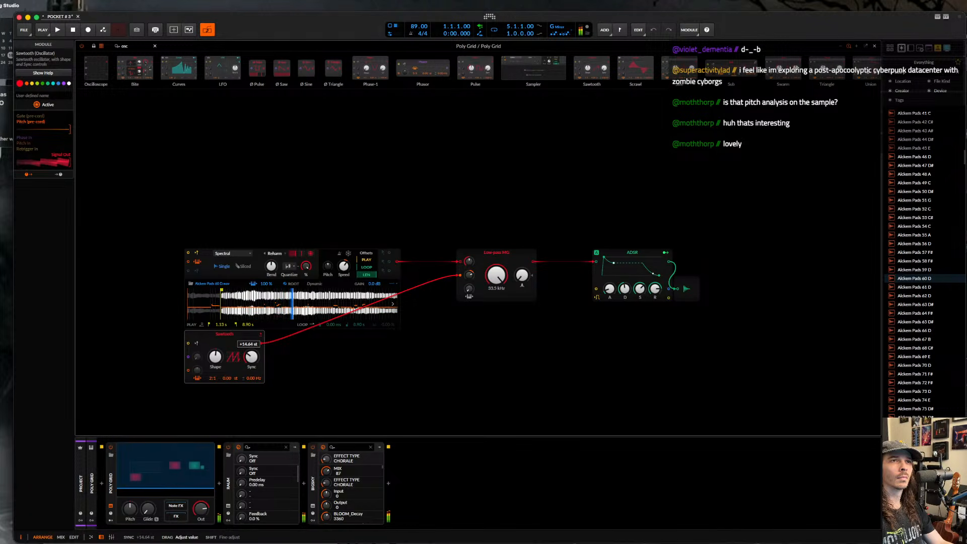
left_click_drag(469, 274, 468, 274)
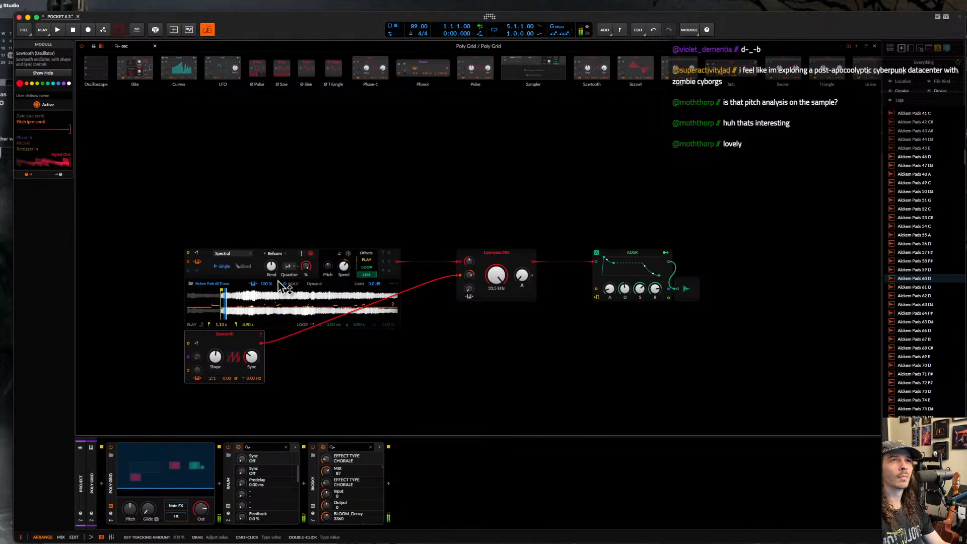
mouse_move(271, 266)
left_mouse_down()
mouse_move(271, 240)
mouse_move(273, 266)
left_mouse_up()
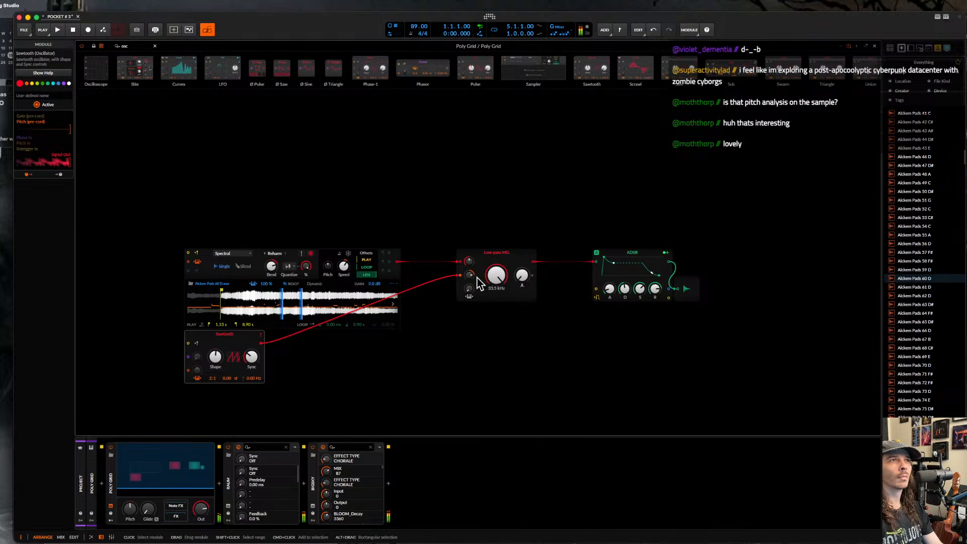
left_click_drag(469, 275, 472, 276)
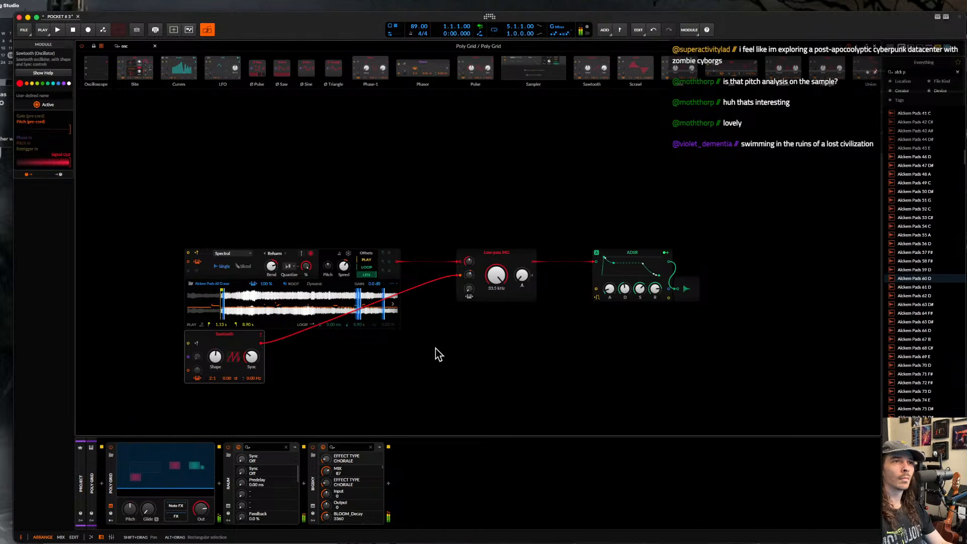
- Bypass the Raum reverb and reset the Sampler's Bend to its default
left_click(229, 448)
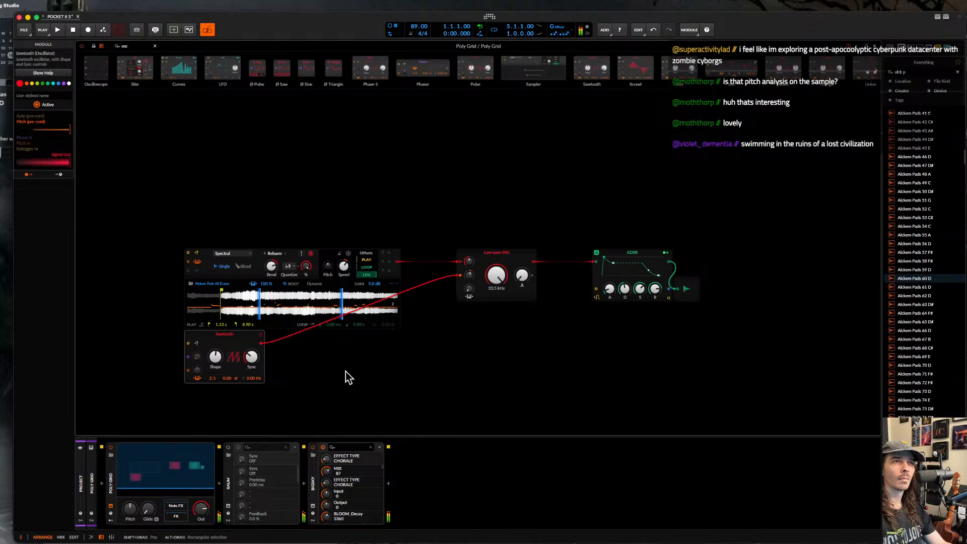
double_click(270, 269)
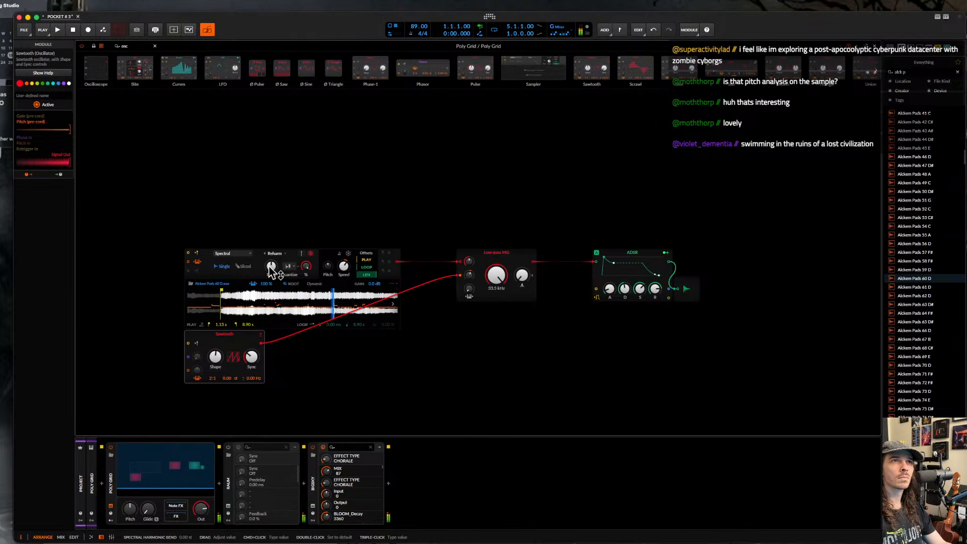
- Set BigSky's Chorale vowel to AAHH and re-enable the Raum reverb
left_click(313, 505)
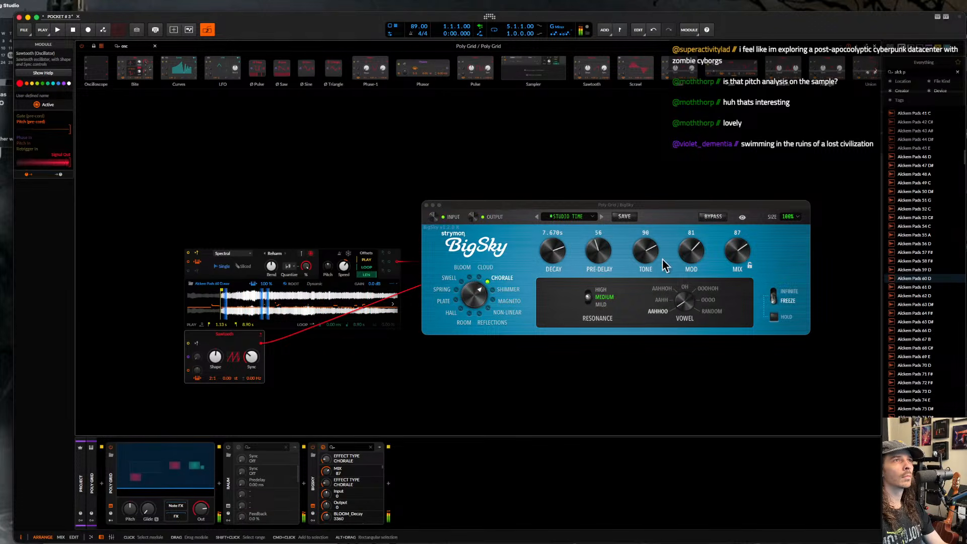
left_click(660, 300)
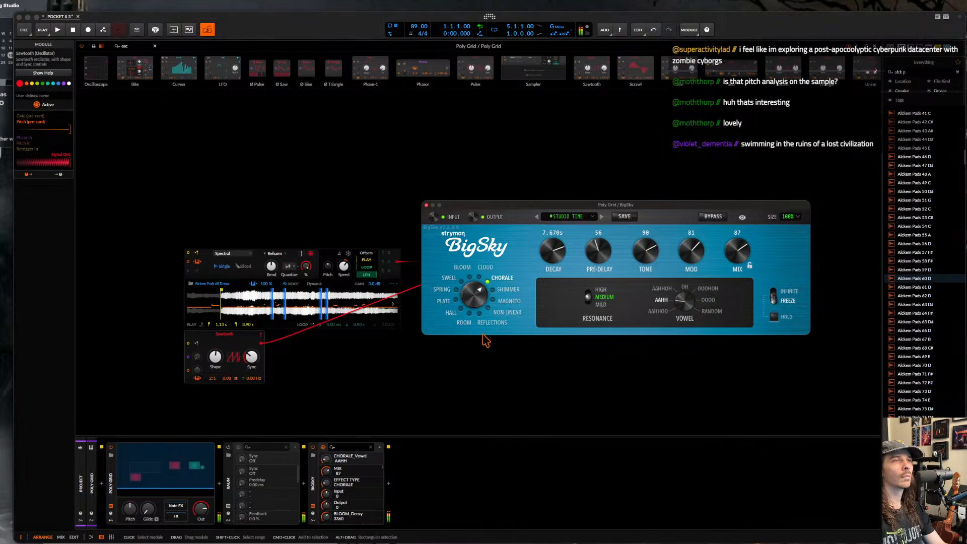
left_click(229, 447)
left_click(426, 205)
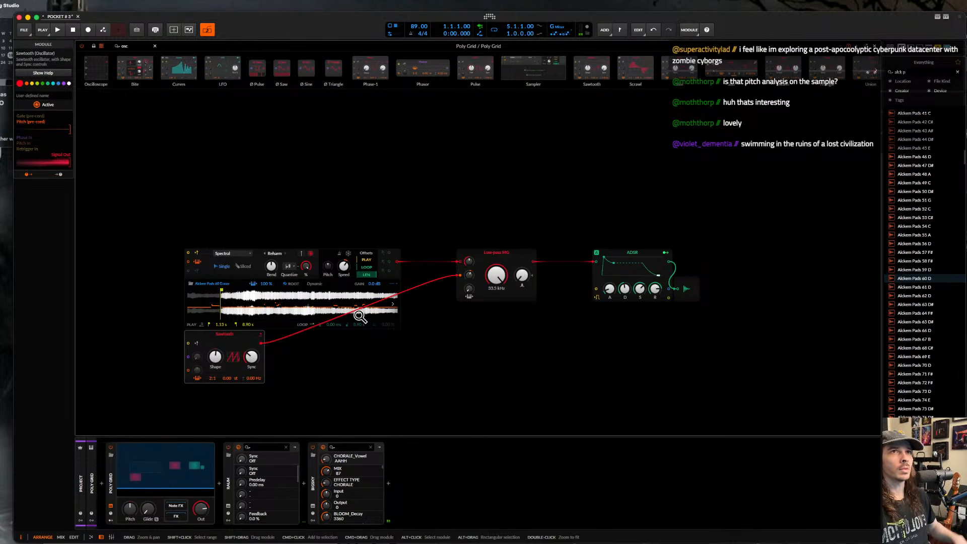
- Switch to the Bitwig release notes in the web browser and read from Sampler slicing through root key tracking to the new Spectral mode
key("ctrl+Up")
left_click(150, 236)
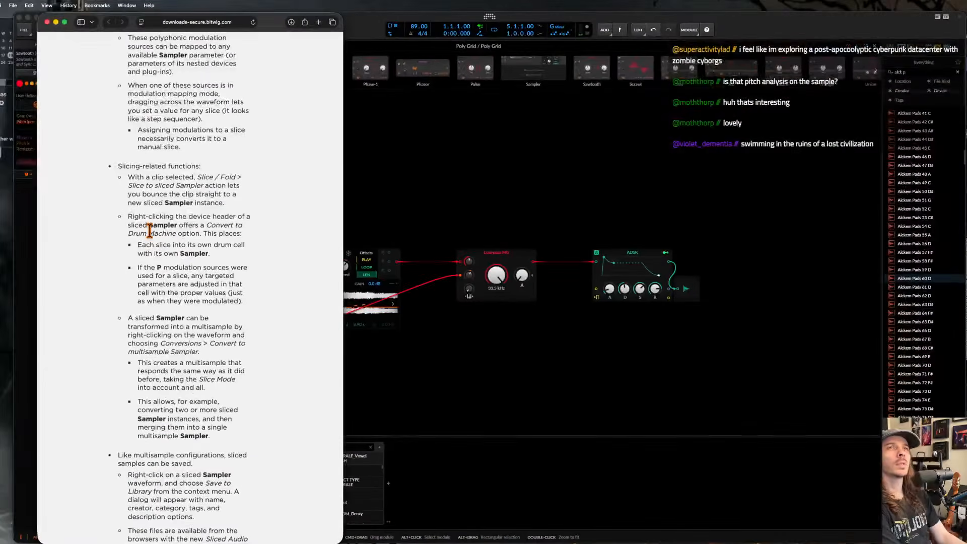
scroll(171, 233, "down", 5)
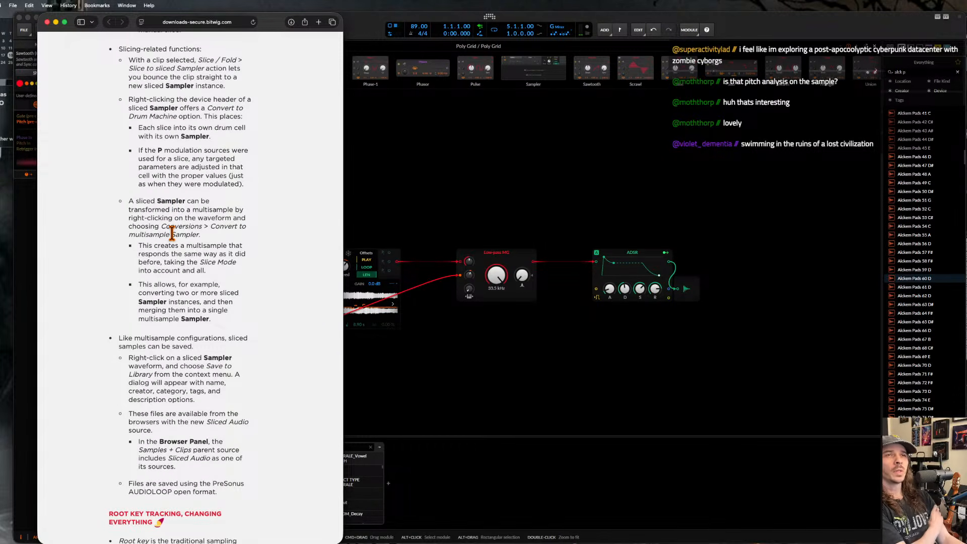
scroll(172, 232, "down", 2)
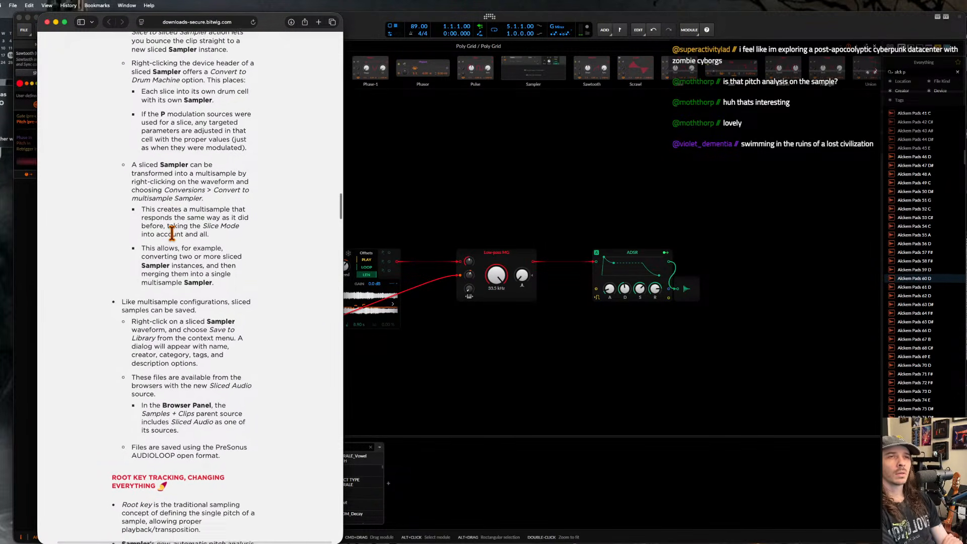
scroll(172, 232, "up", 1)
scroll(172, 232, "down", 10)
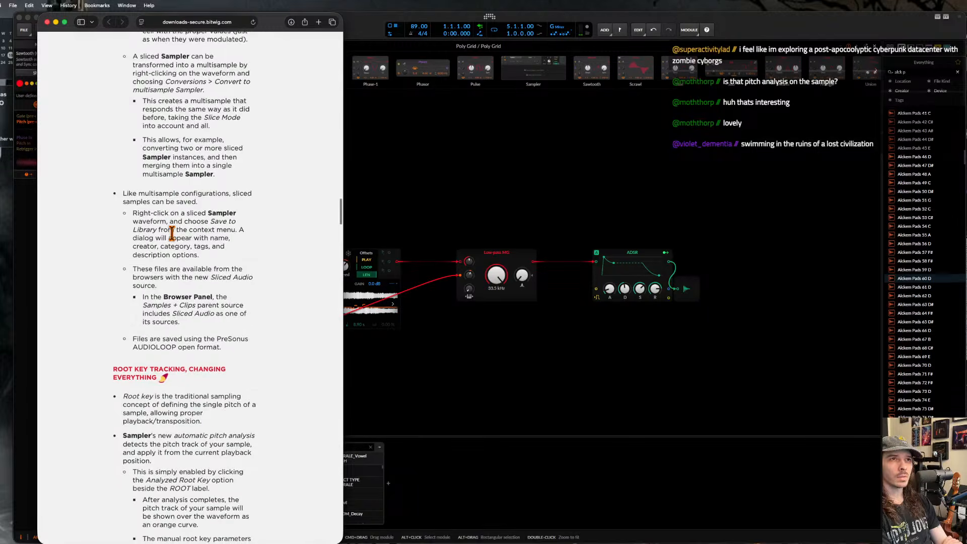
scroll(106, 257, "down", 4)
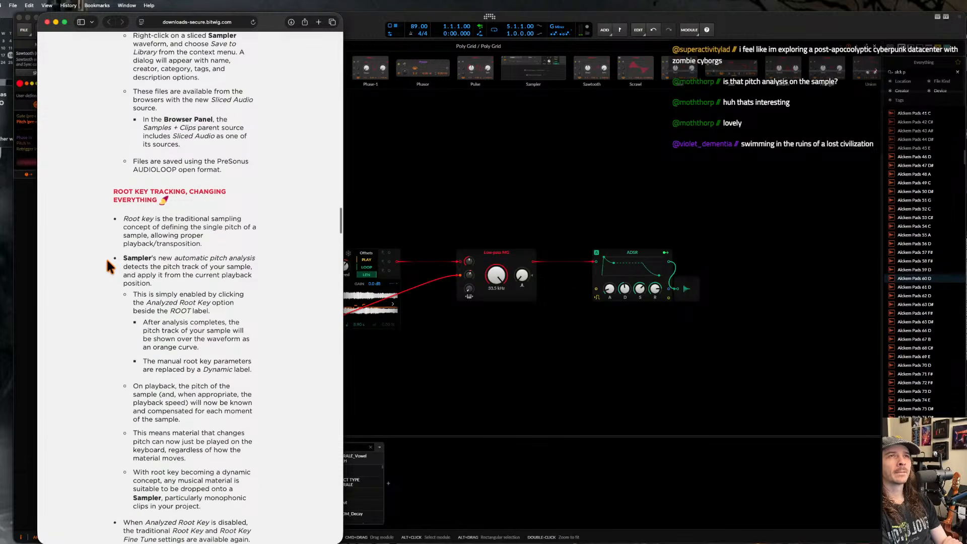
scroll(137, 267, "down", 12)
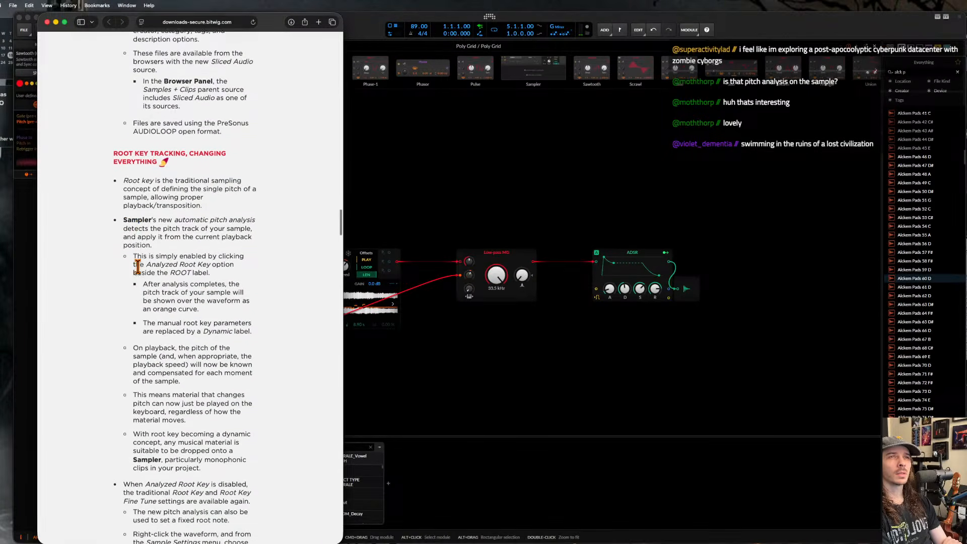
scroll(138, 267, "down", 5)
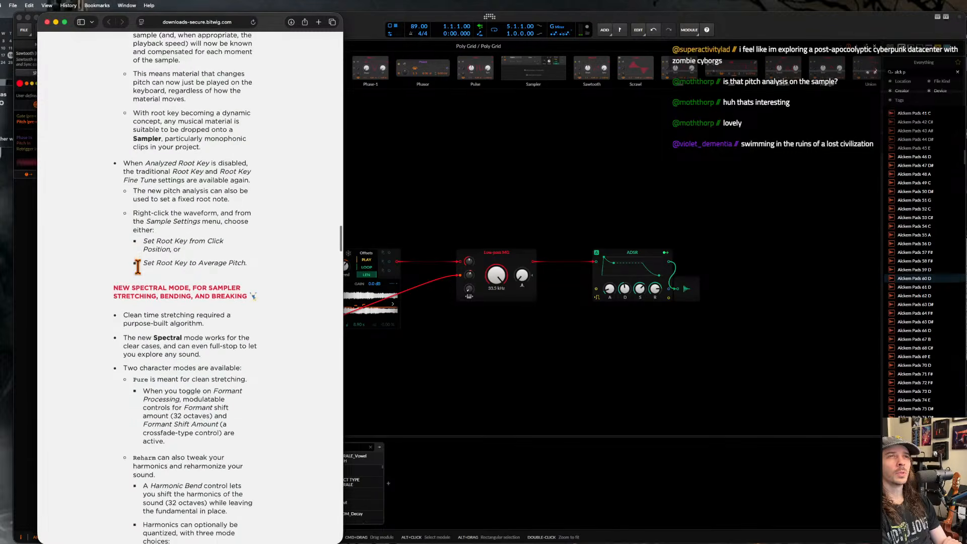
scroll(139, 268, "down", 2)
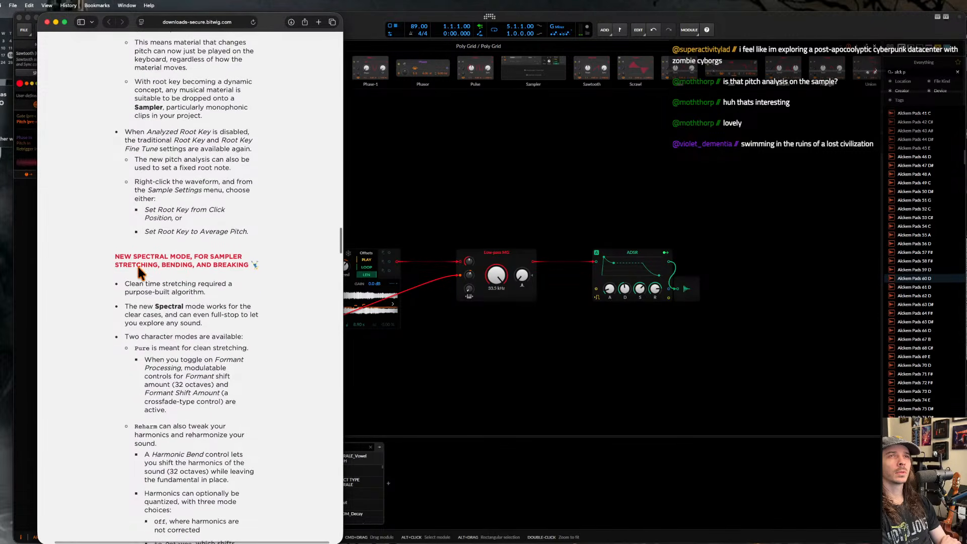
- Read the release notes on the Sampler's Spectral mode characters and the new Fragments granular mode with its grain parameters
scroll(138, 267, "up", 1)
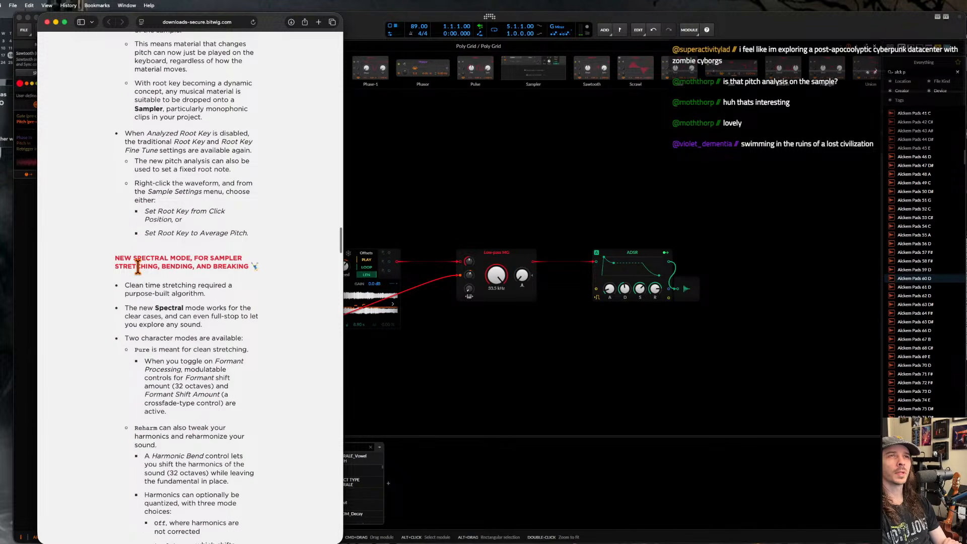
scroll(137, 267, "down", 20)
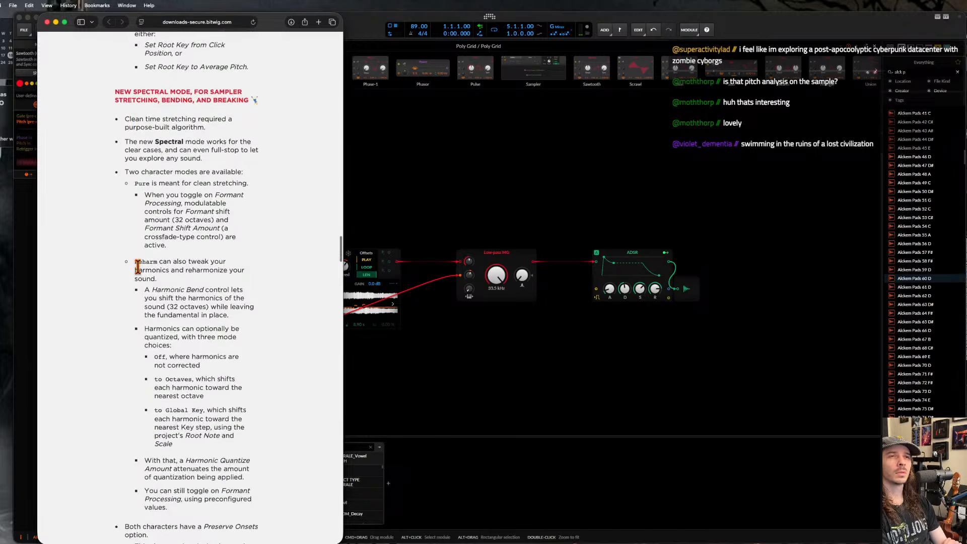
scroll(137, 264, "down", 5)
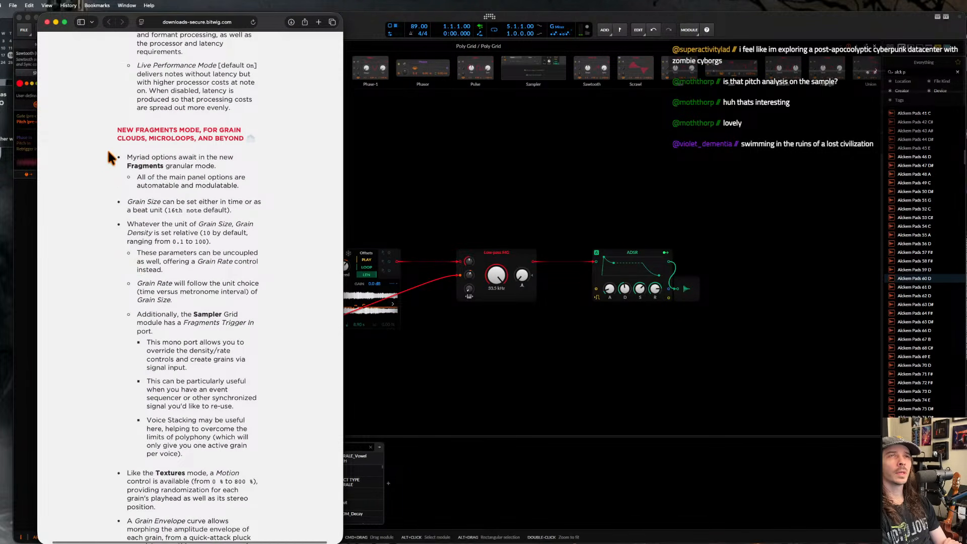
scroll(107, 151, "down", 5)
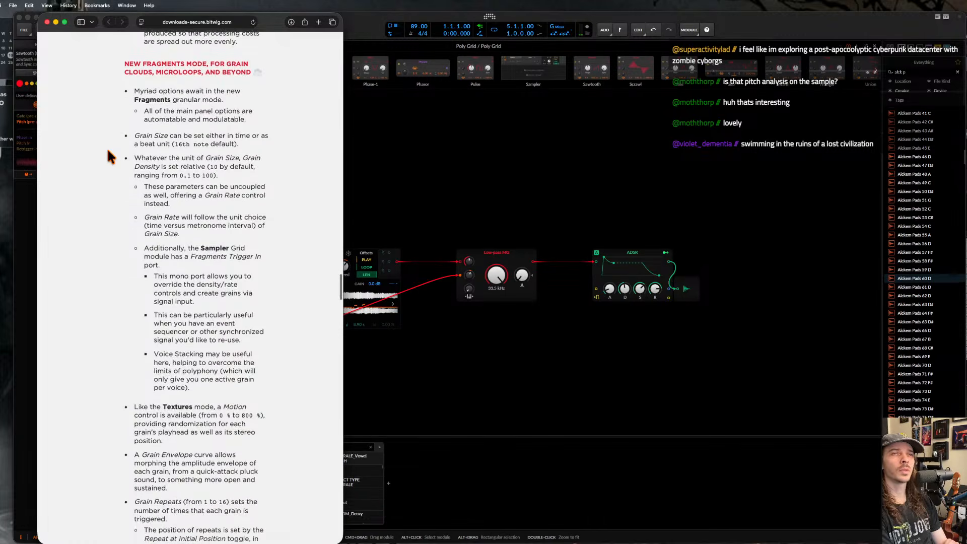
scroll(107, 151, "down", 7)
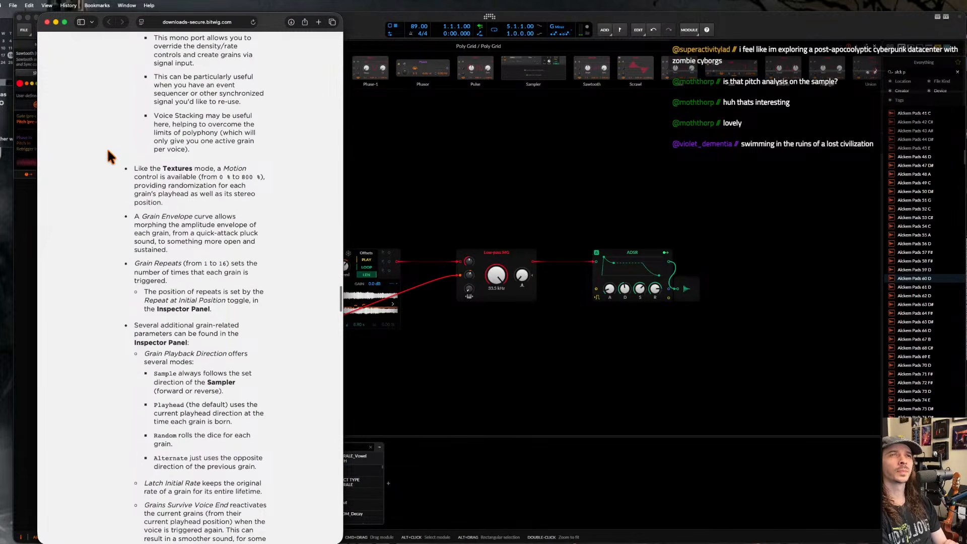
scroll(108, 157, "down", 4)
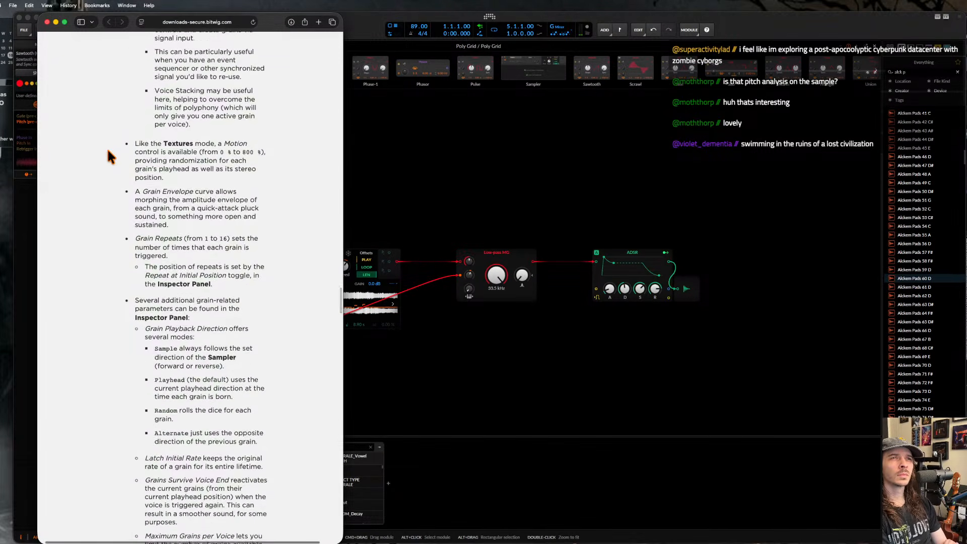
scroll(107, 151, "down", 9)
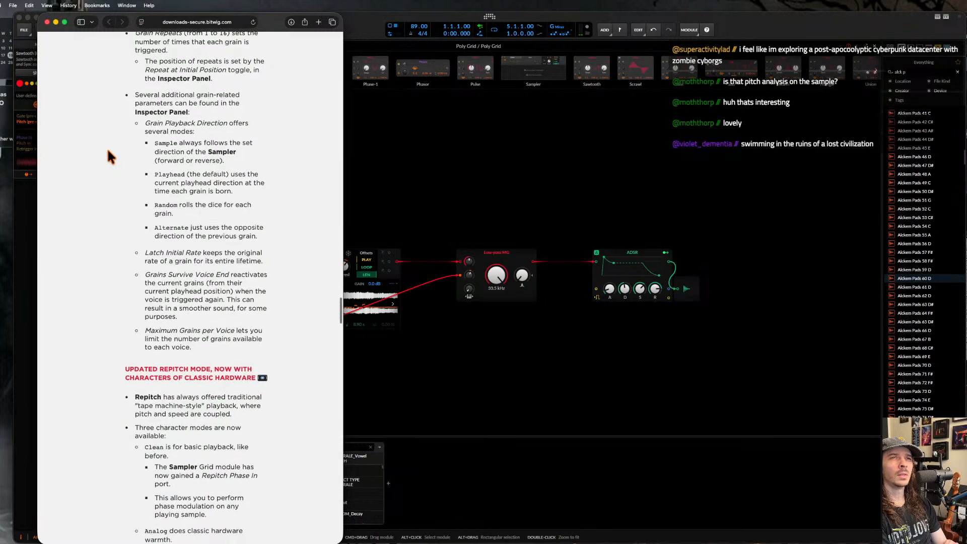
scroll(107, 151, "down", 3)
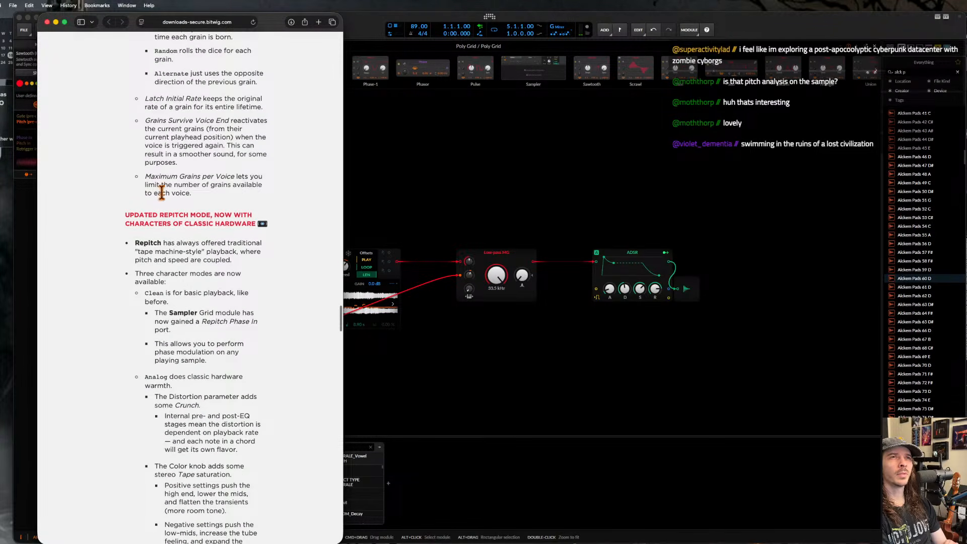
- Read the release notes on the updated Repitch mode, covering the Clean, Analog and Digital characters and their Distortion and Color controls
scroll(95, 204, "down", 2)
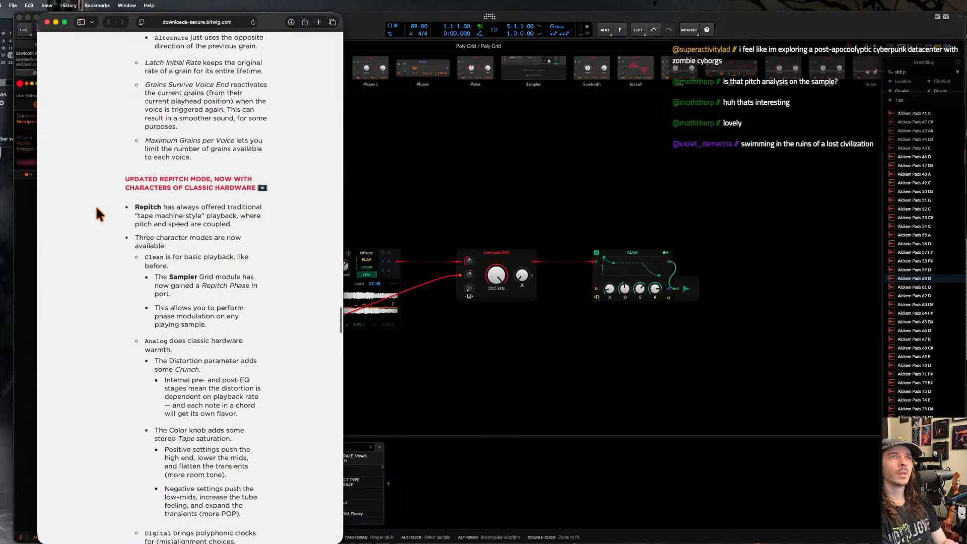
scroll(95, 205, "down", 1)
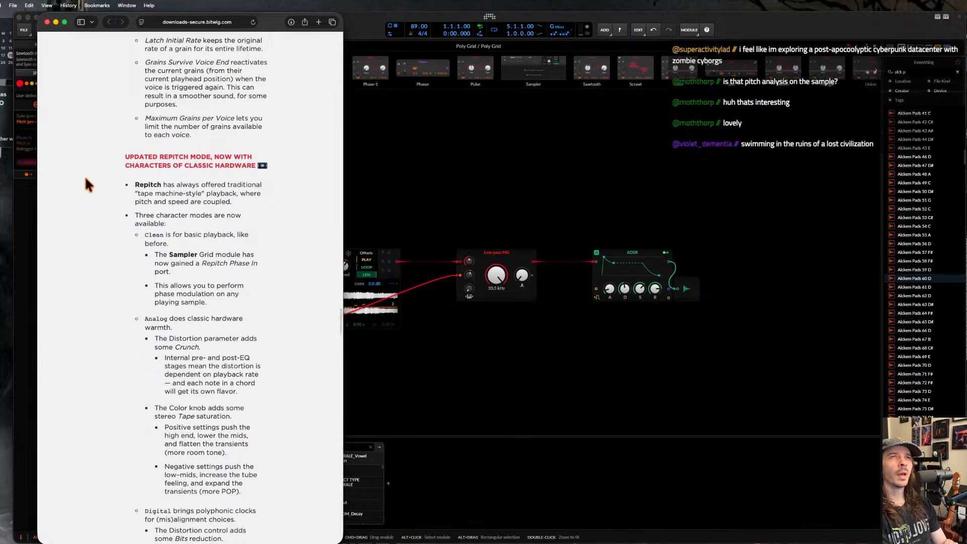
scroll(86, 179, "down", 1)
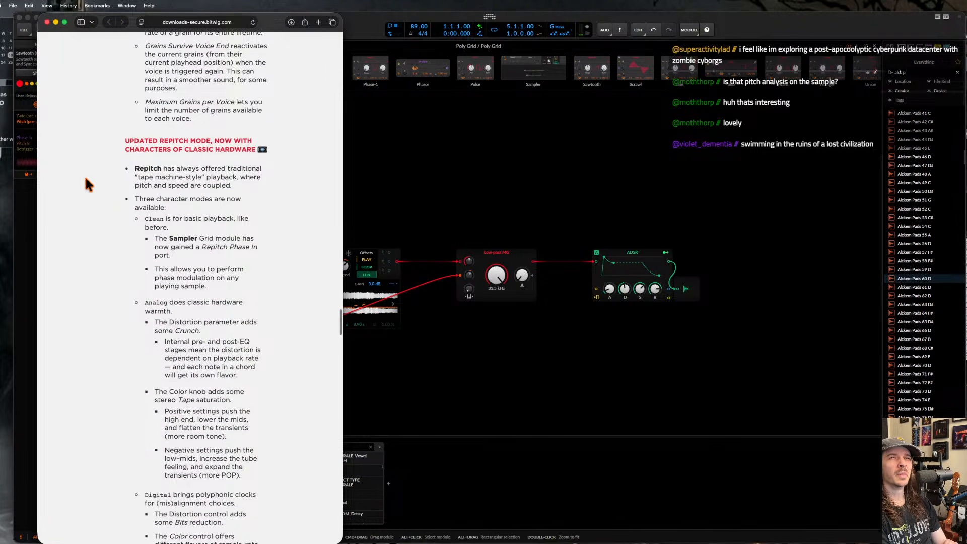
scroll(86, 180, "down", 5)
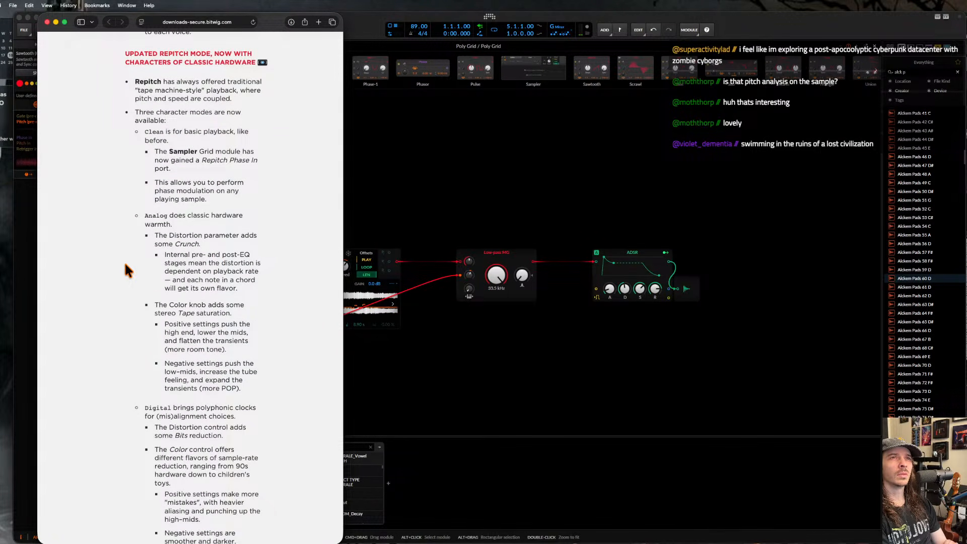
scroll(125, 264, "down", 1)
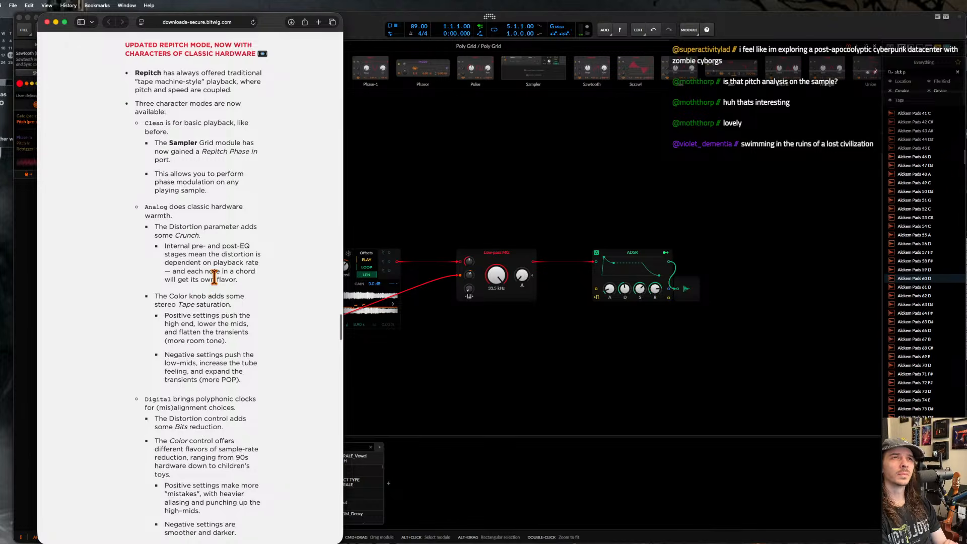
scroll(136, 267, "down", 3)
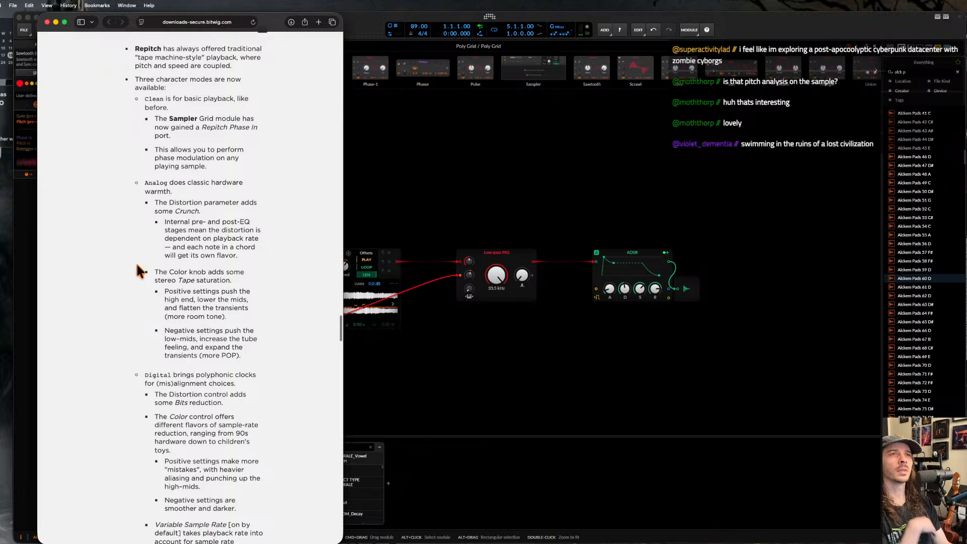
scroll(137, 265, "up", 1)
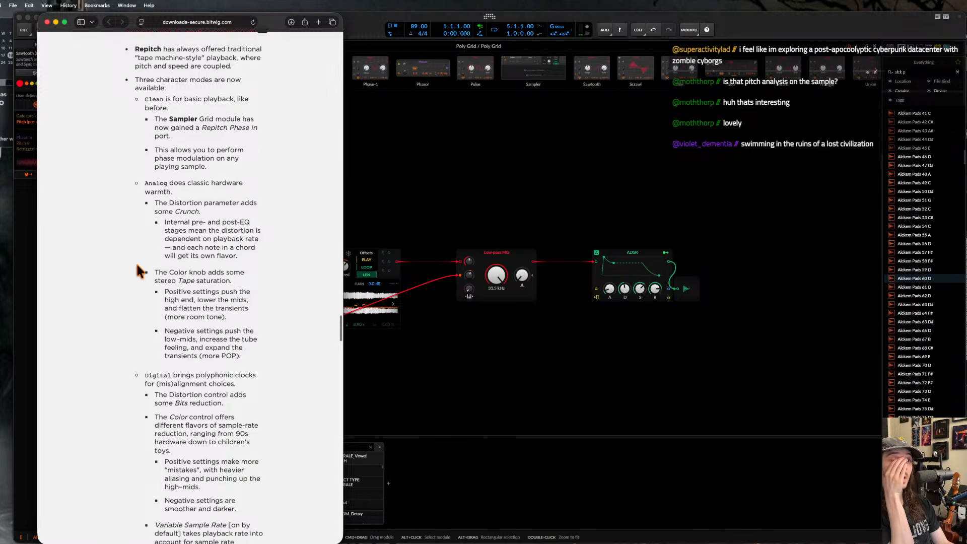
scroll(137, 265, "down", 1)
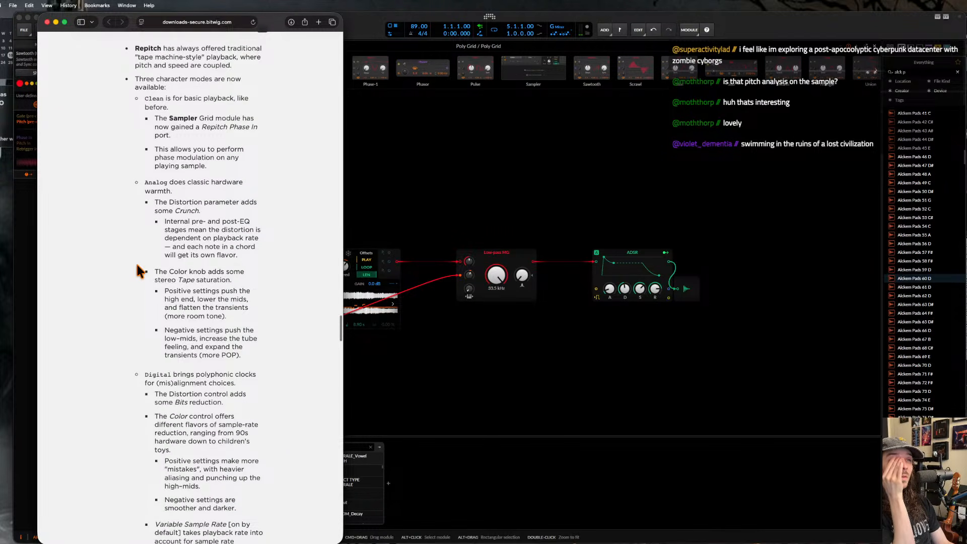
scroll(137, 266, "down", 1)
scroll(137, 265, "down", 5)
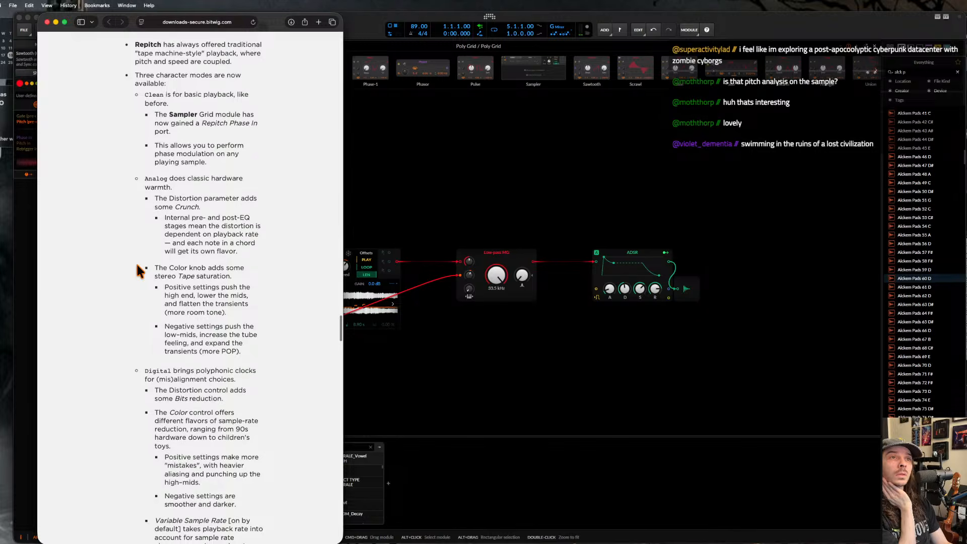
scroll(136, 262, "down", 6)
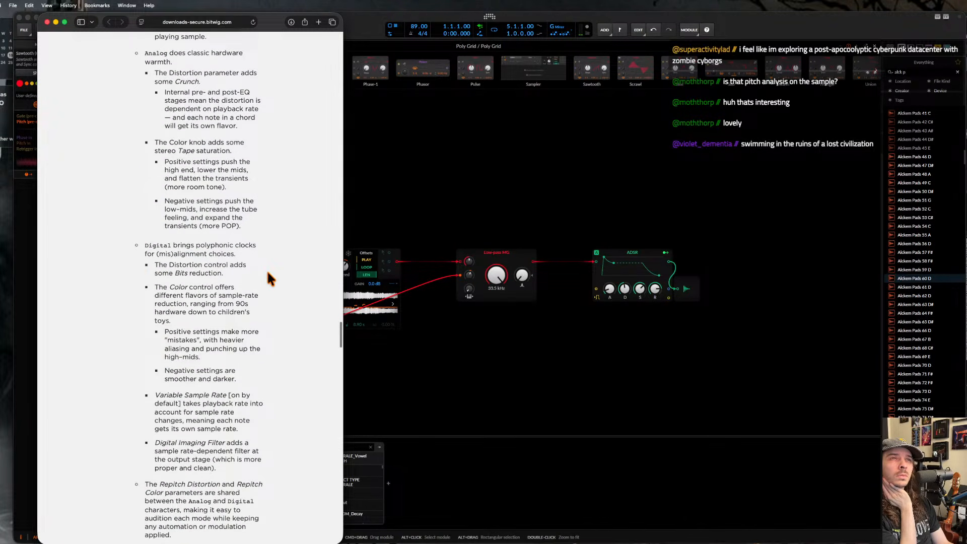
scroll(290, 280, "down", 1)
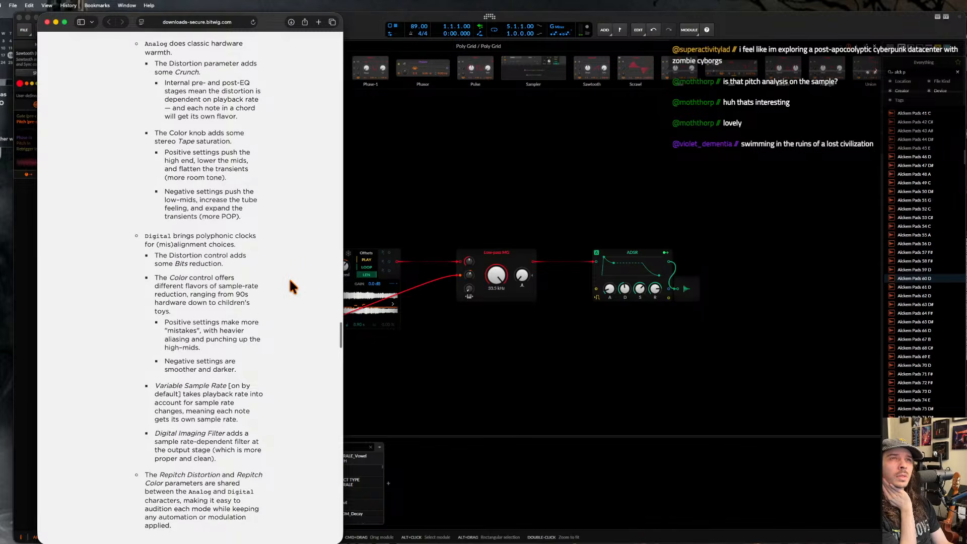
scroll(261, 287, "down", 5)
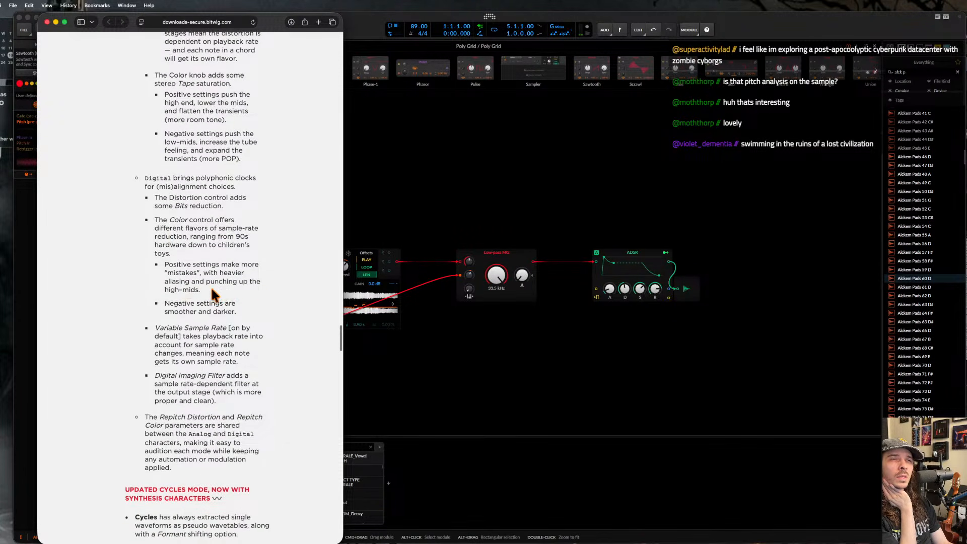
- Read the release notes on the updated Cycles mode's Pulse, Partials and Phase characters and on the Textures mode updates
scroll(260, 283, "down", 15)
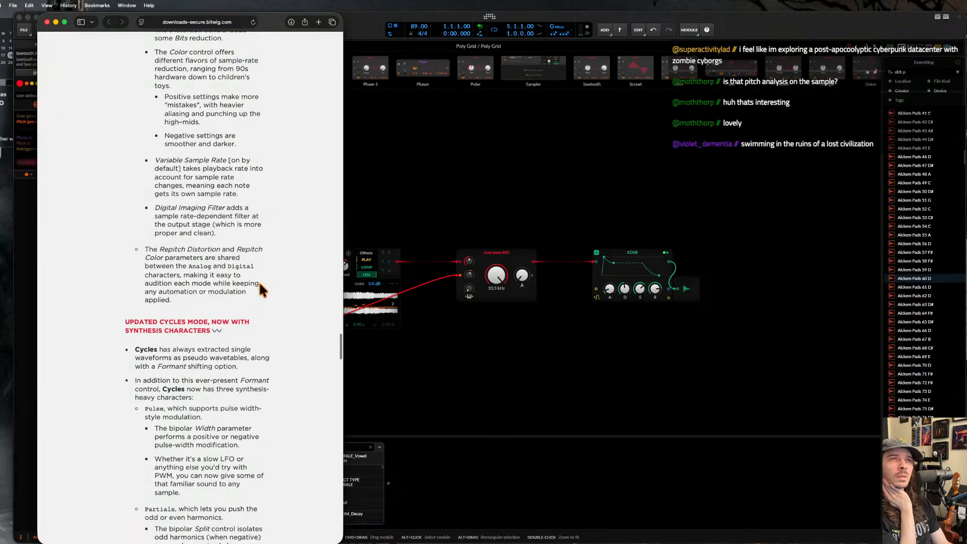
scroll(259, 286, "down", 3)
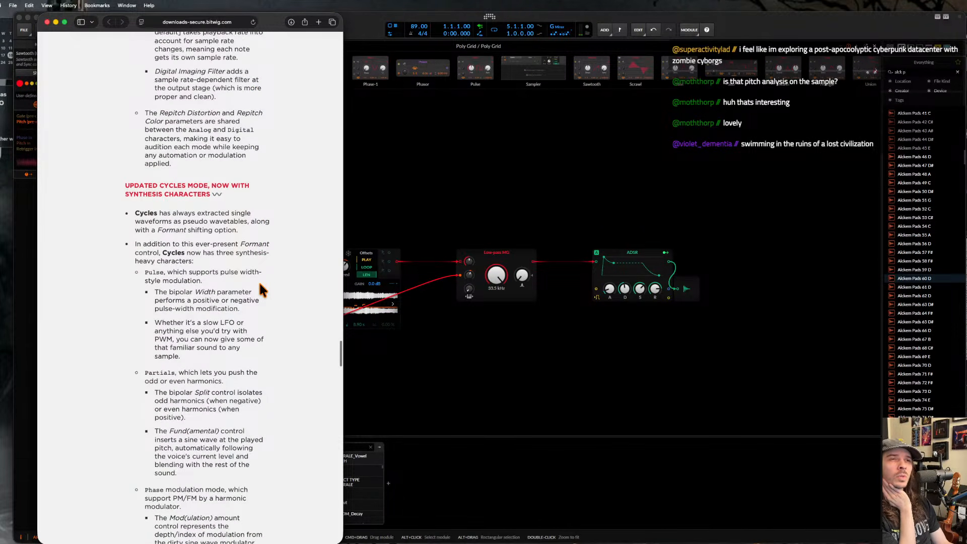
scroll(259, 285, "down", 8)
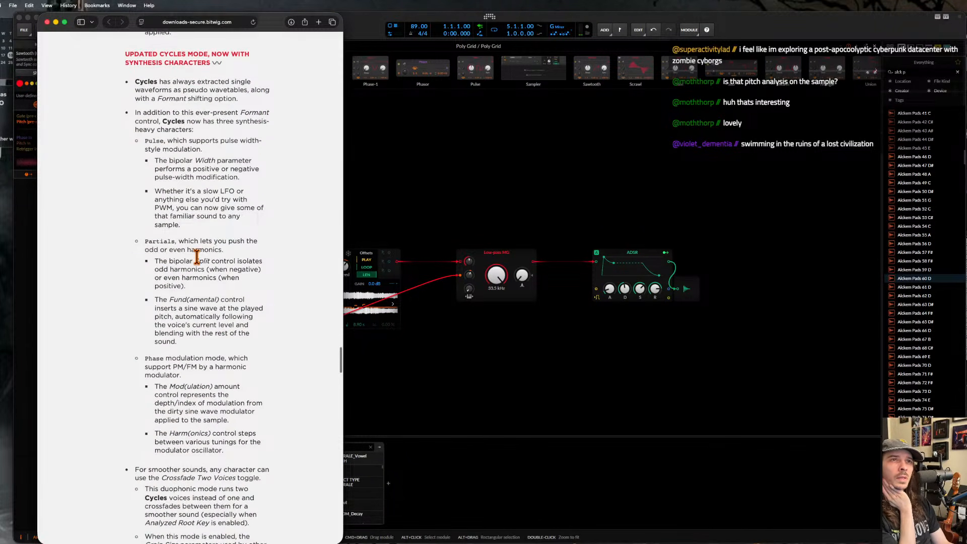
scroll(181, 272, "down", 9)
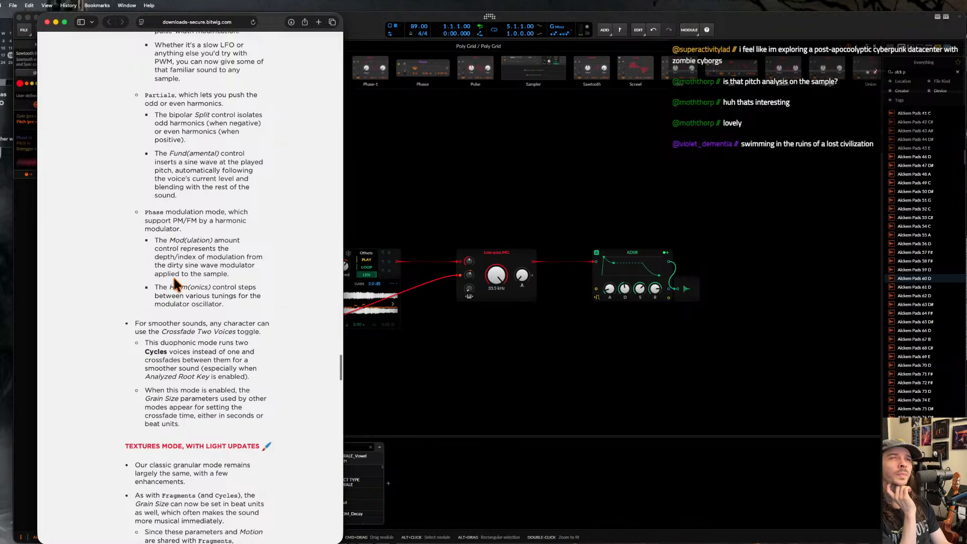
scroll(173, 278, "down", 10)
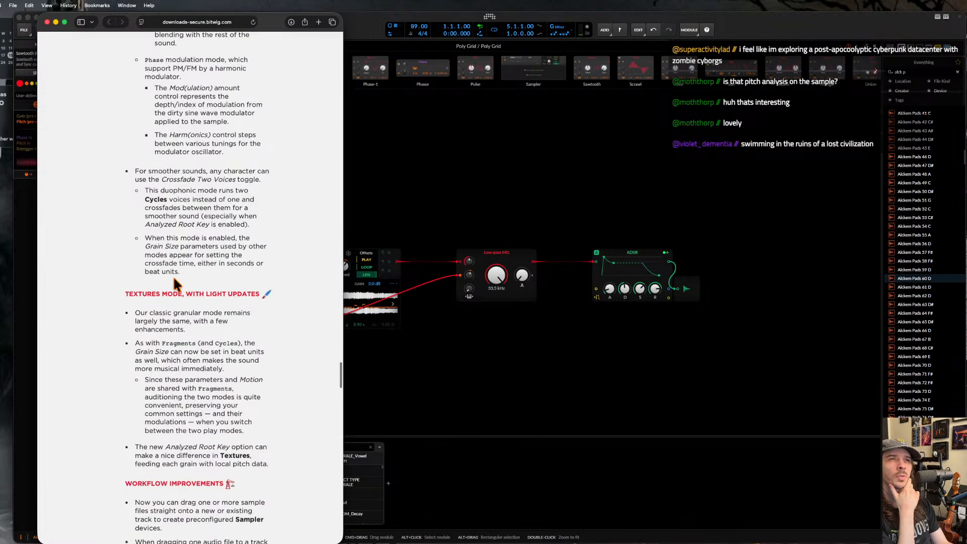
scroll(105, 314, "up", 4)
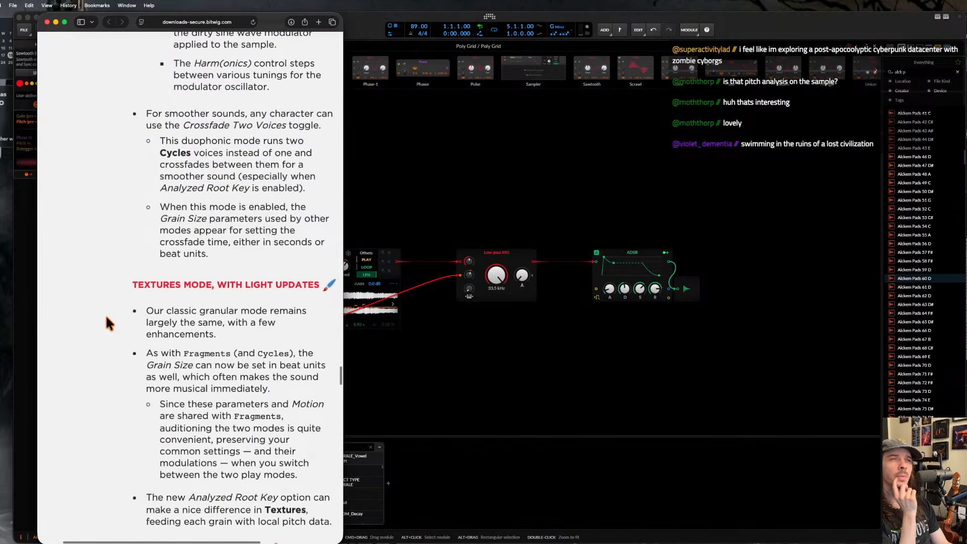
scroll(105, 315, "right", 3)
scroll(105, 314, "down", 4)
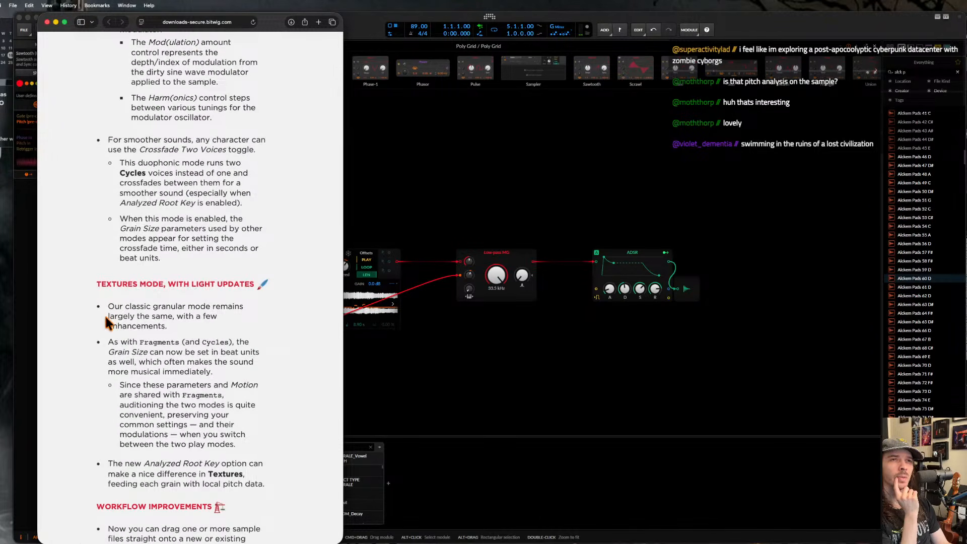
scroll(105, 315, "down", 5)
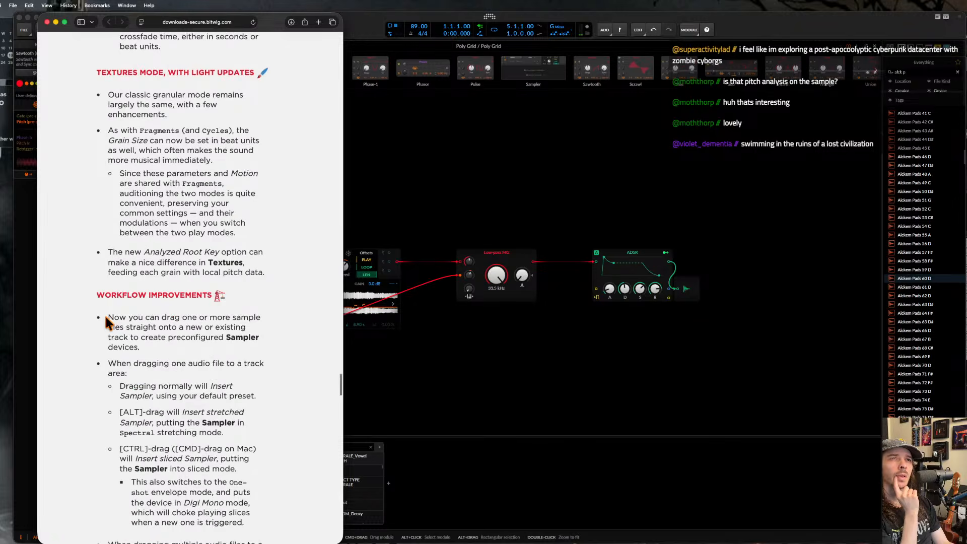
- Read the Workflow Improvements notes about dropping single or multiple samples onto tracks, Drum Machines and the Grid, up to the other Sampler changes
scroll(105, 314, "down", 2)
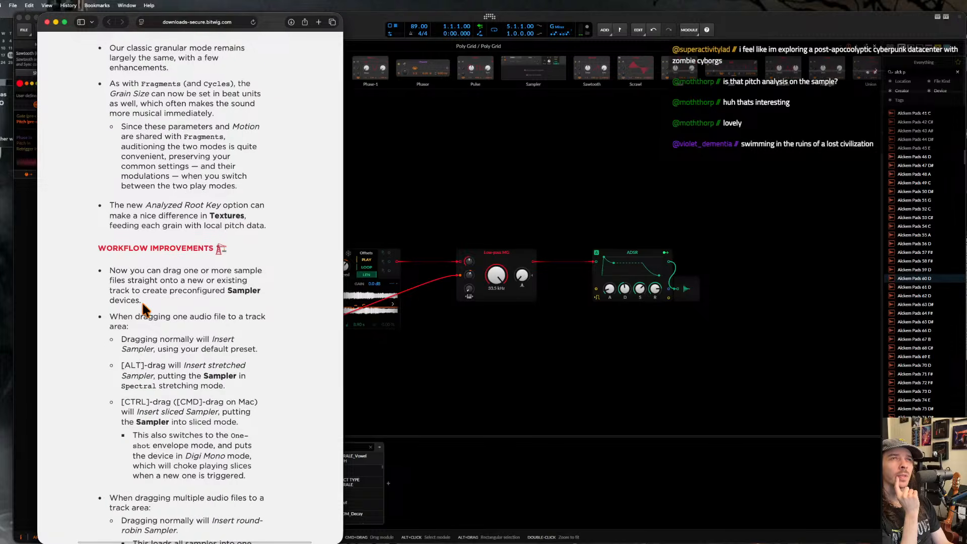
scroll(86, 286, "down", 1)
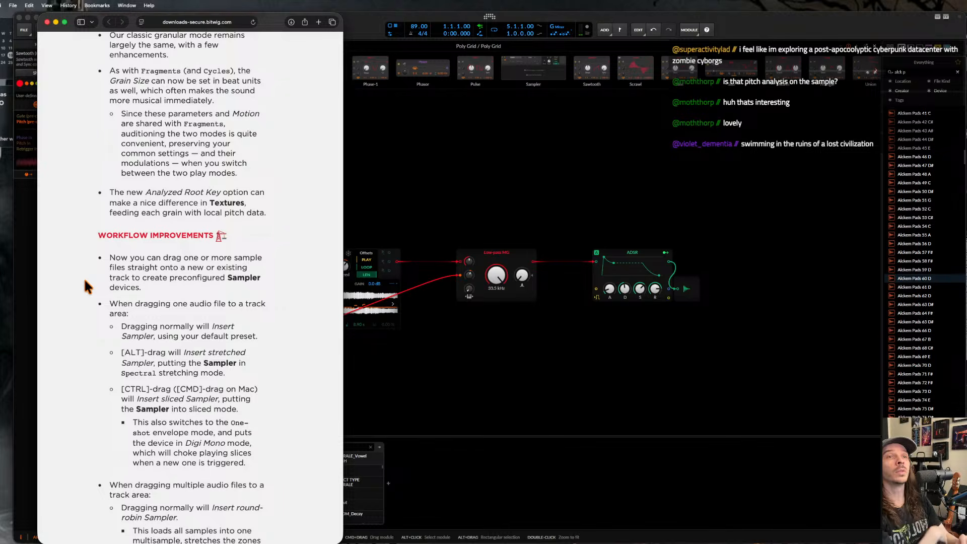
scroll(85, 285, "down", 5)
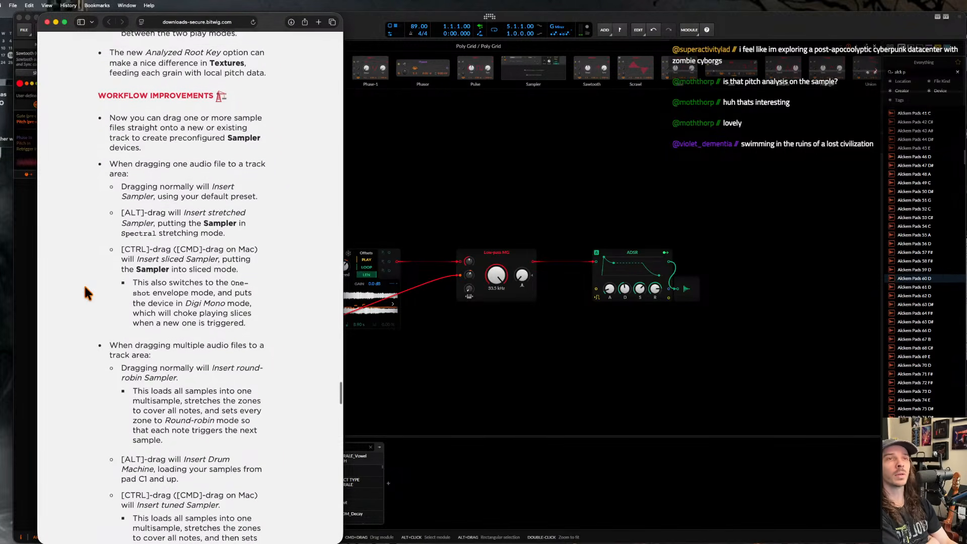
scroll(84, 285, "down", 1)
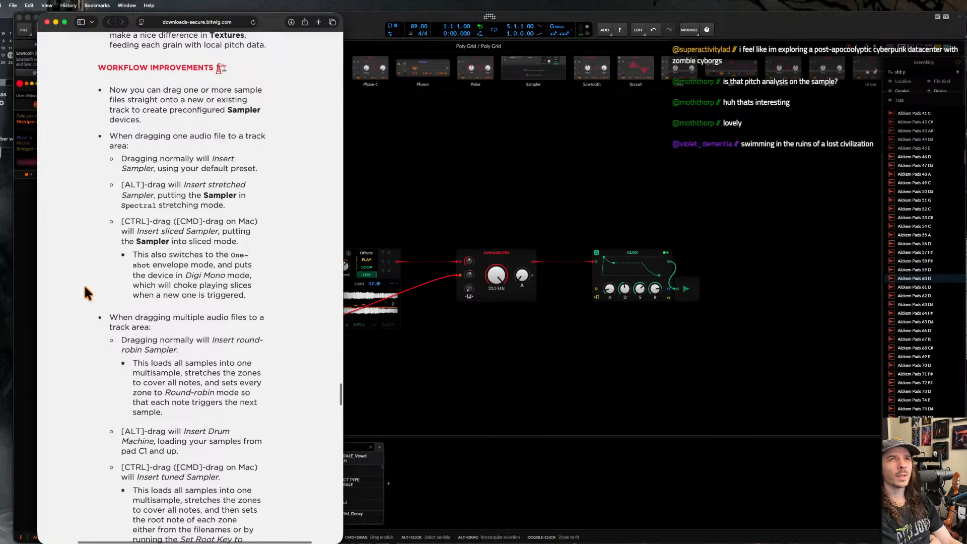
scroll(84, 285, "down", 3)
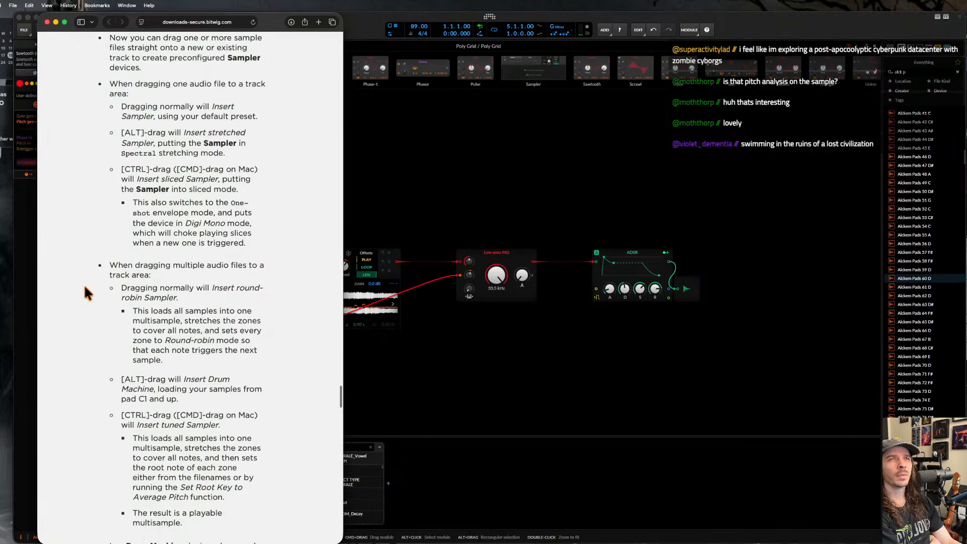
scroll(85, 287, "down", 15)
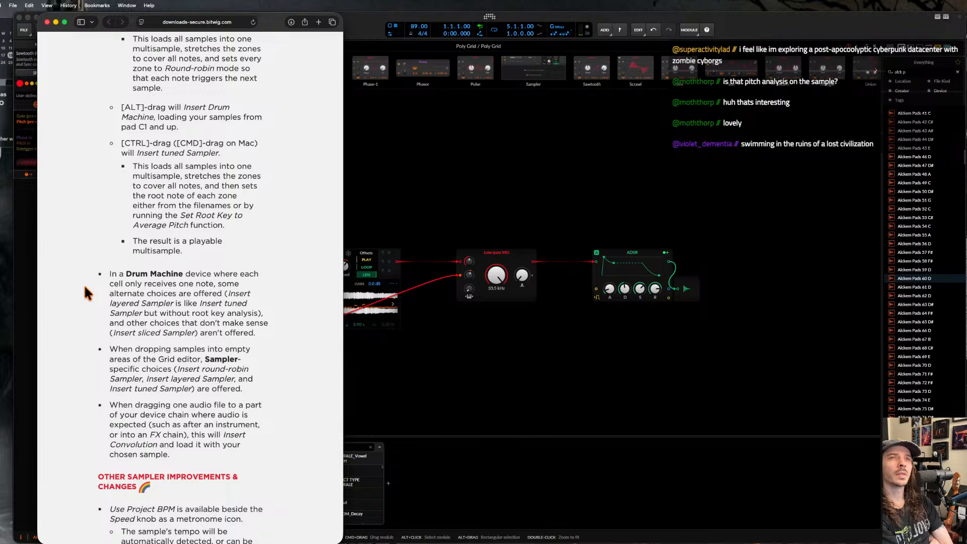
scroll(85, 288, "down", 5)
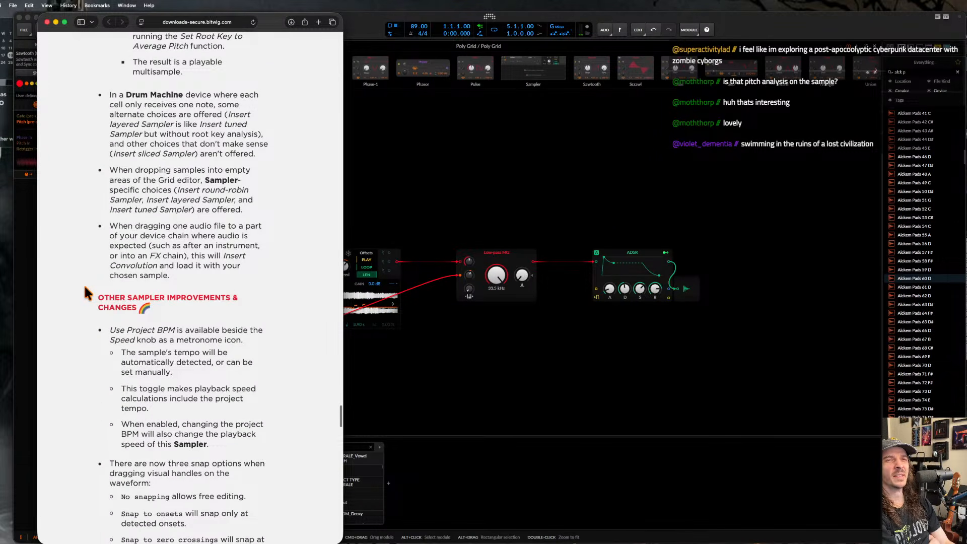
- Read the release notes on the Sampler's Use Project BPM toggle and the three snap options for waveform handles
scroll(85, 288, "down", 1)
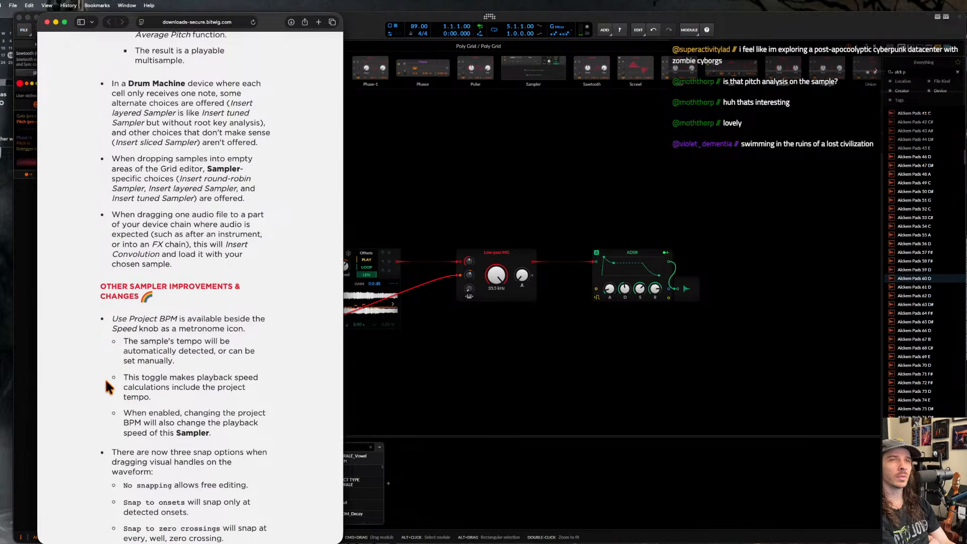
scroll(105, 379, "down", 3)
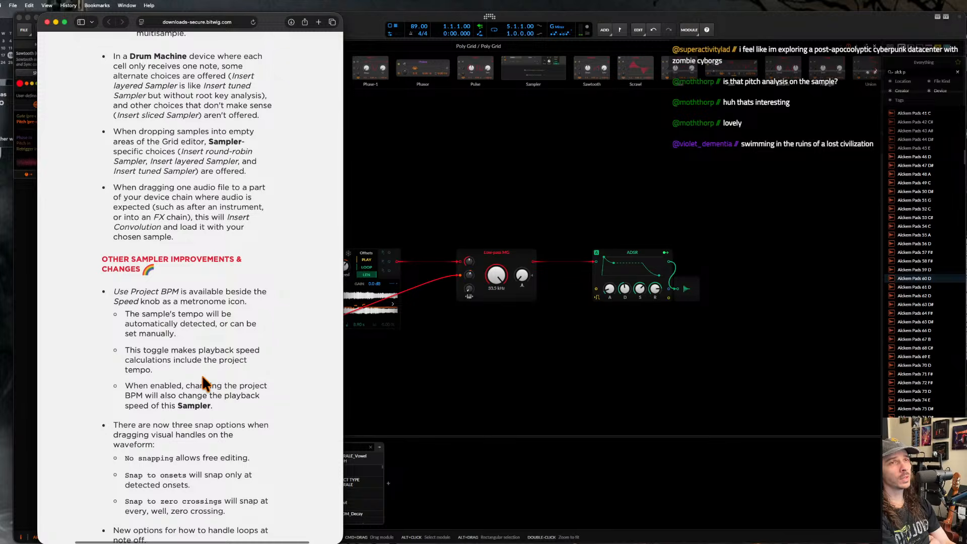
scroll(117, 318, "down", 3)
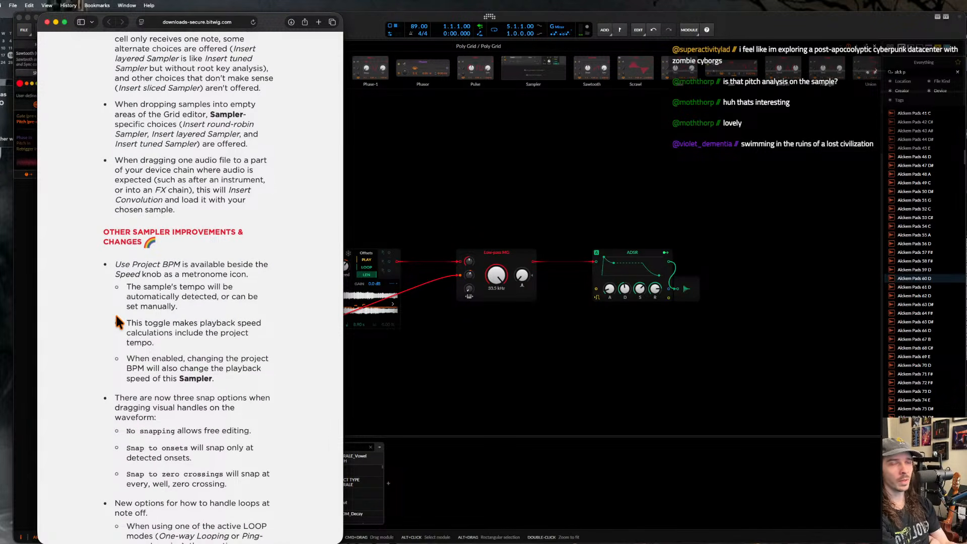
scroll(116, 318, "down", 10)
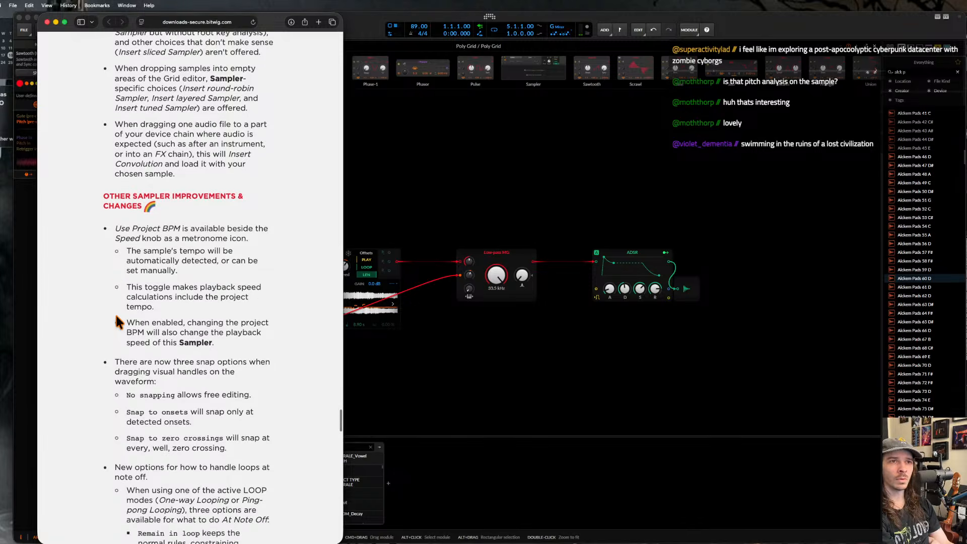
scroll(117, 320, "down", 2)
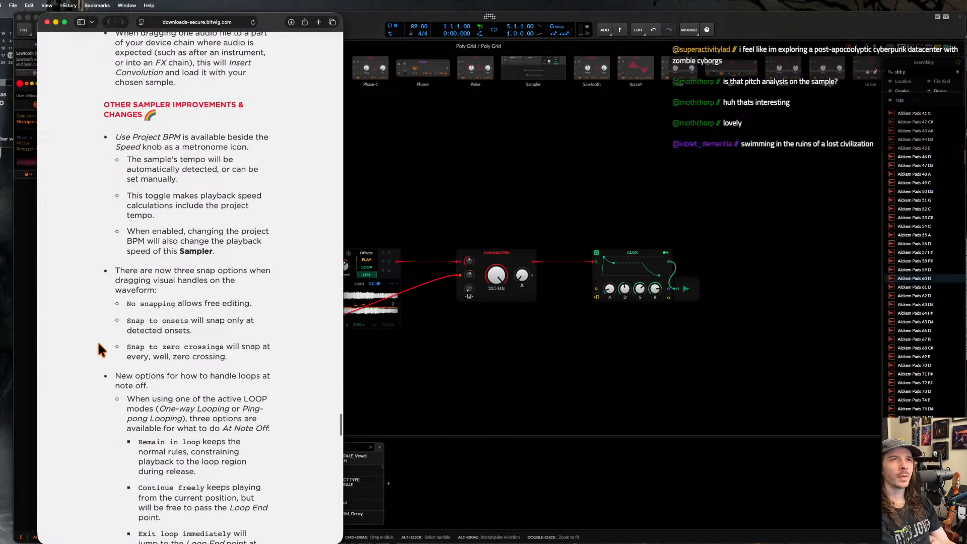
- Read the release notes on loop handling at note off, the dynamic Select parameter and the multisample zone editing changes
scroll(89, 398, "down", 20)
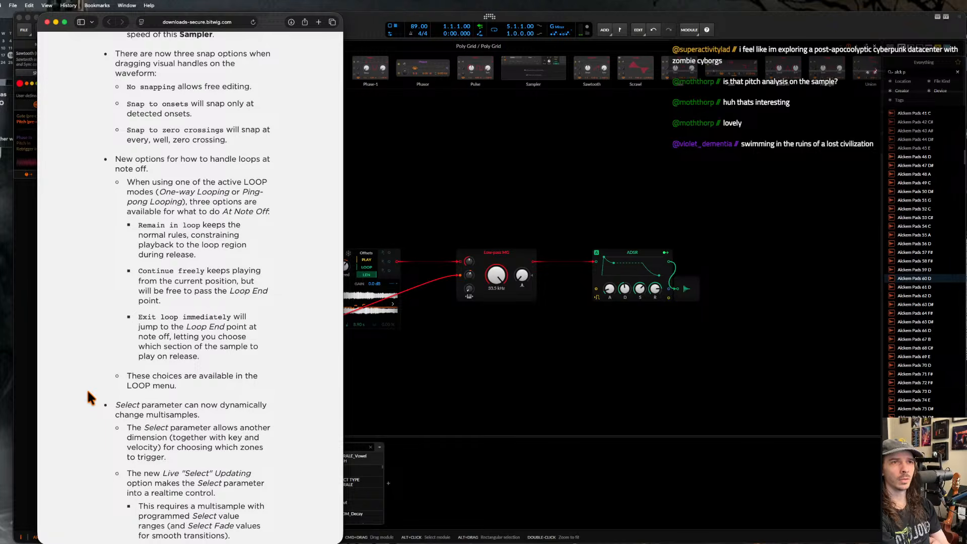
scroll(89, 398, "down", 2)
scroll(88, 393, "down", 15)
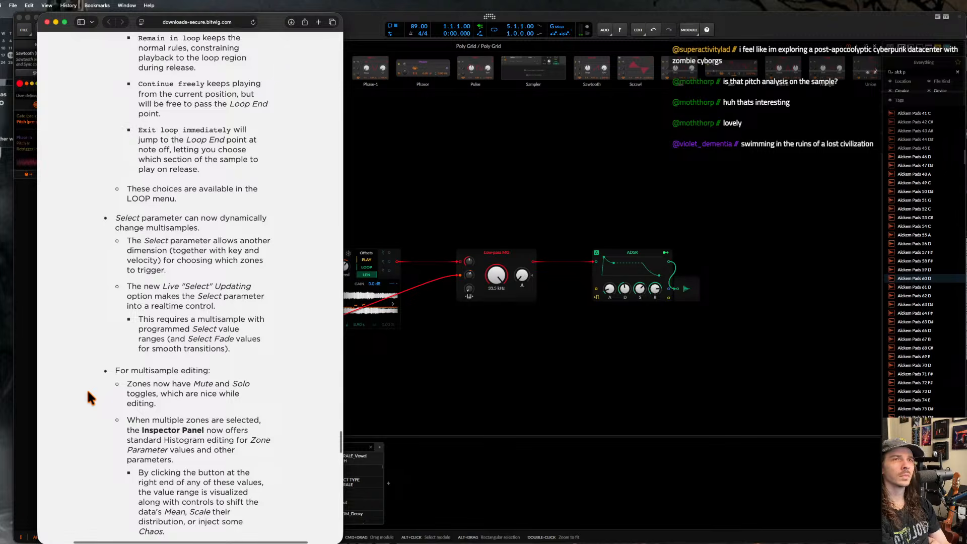
scroll(89, 398, "down", 6)
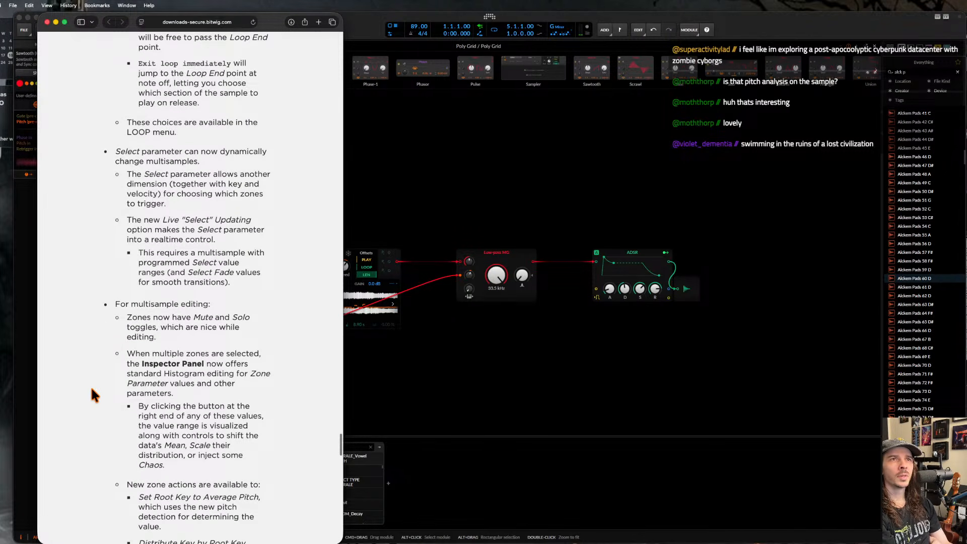
scroll(101, 333, "down", 2)
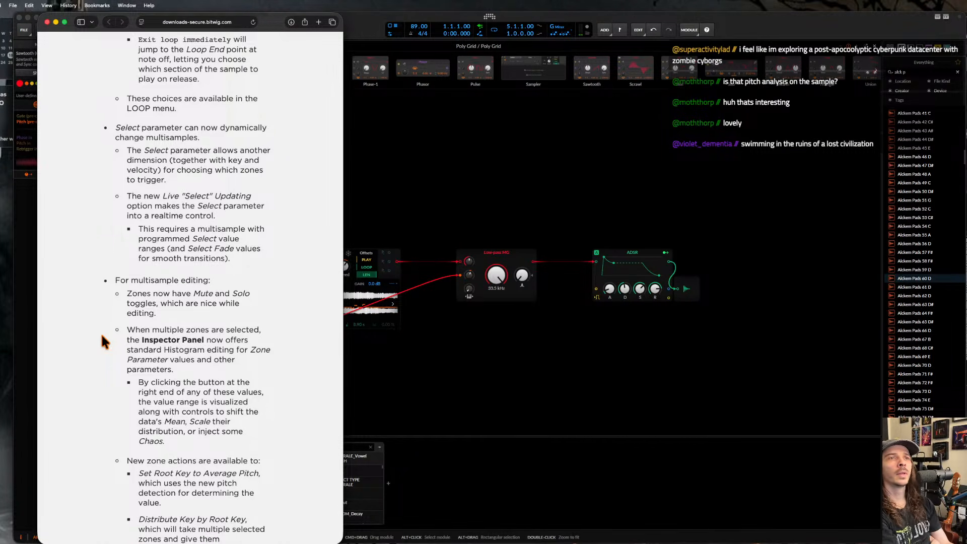
- Read the release notes on the Sampler's Bell filter option and the Grid Sampler's onset, pitch and envelope analysis outputs
scroll(102, 337, "down", 5)
scroll(103, 341, "down", 10)
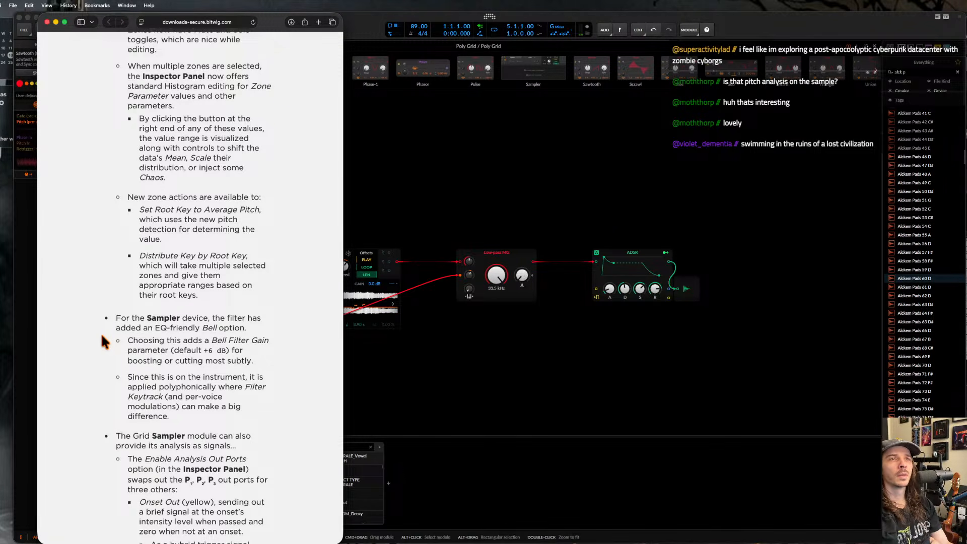
scroll(102, 335, "down", 6)
scroll(102, 335, "down", 5)
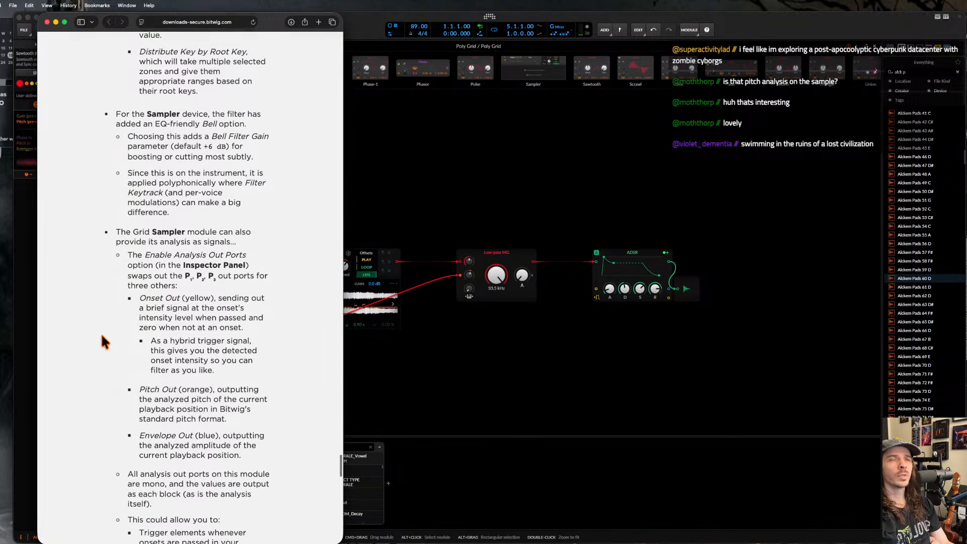
scroll(101, 336, "down", 7)
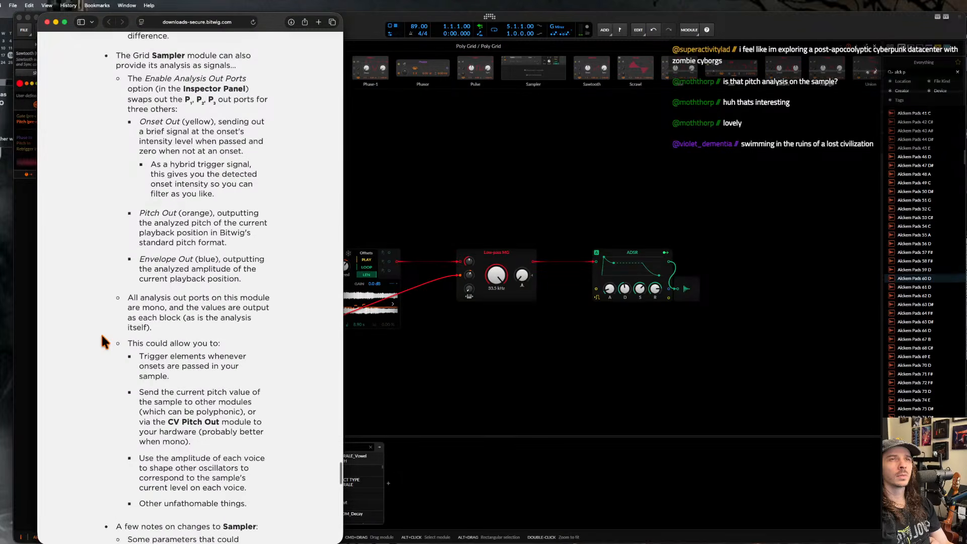
scroll(102, 335, "down", 2)
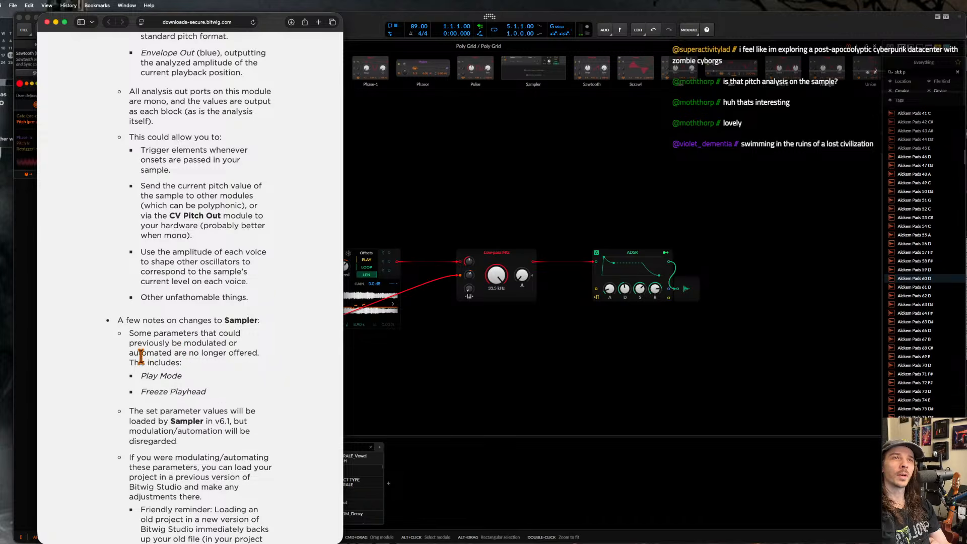
- Read the notes on Sampler parameters no longer offered for modulation or automation, highlighting the Freeze Playhead entry
left_click_drag(139, 353, 259, 352)
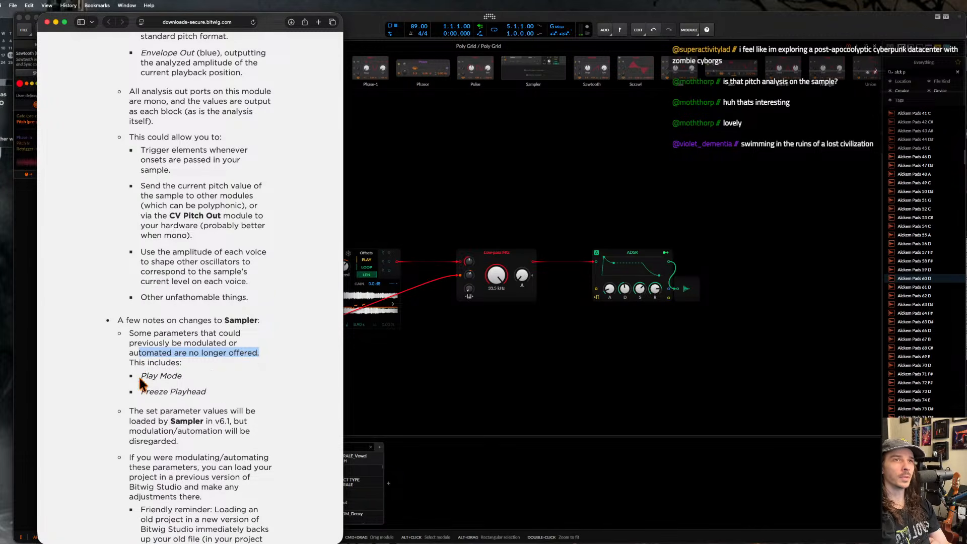
left_click_drag(141, 375, 208, 394)
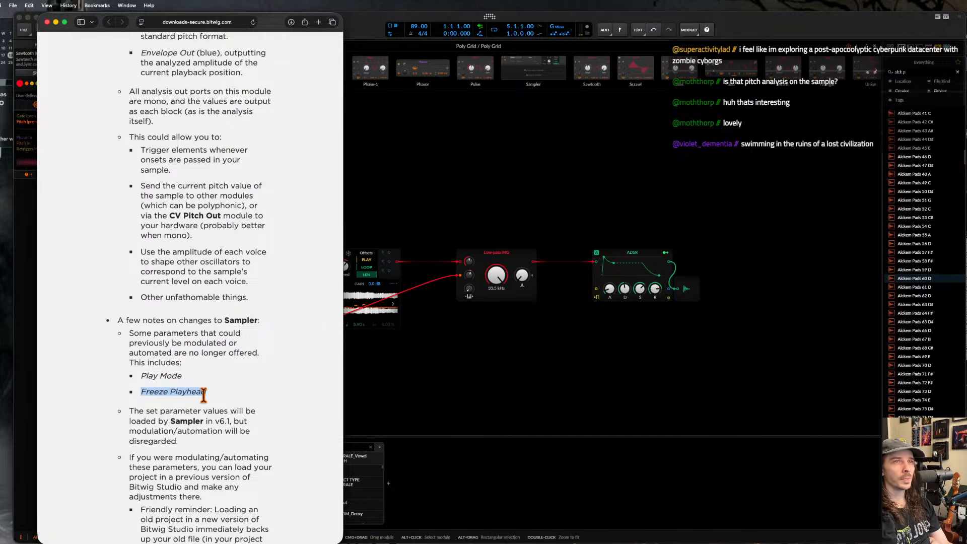
scroll(103, 353, "down", 2)
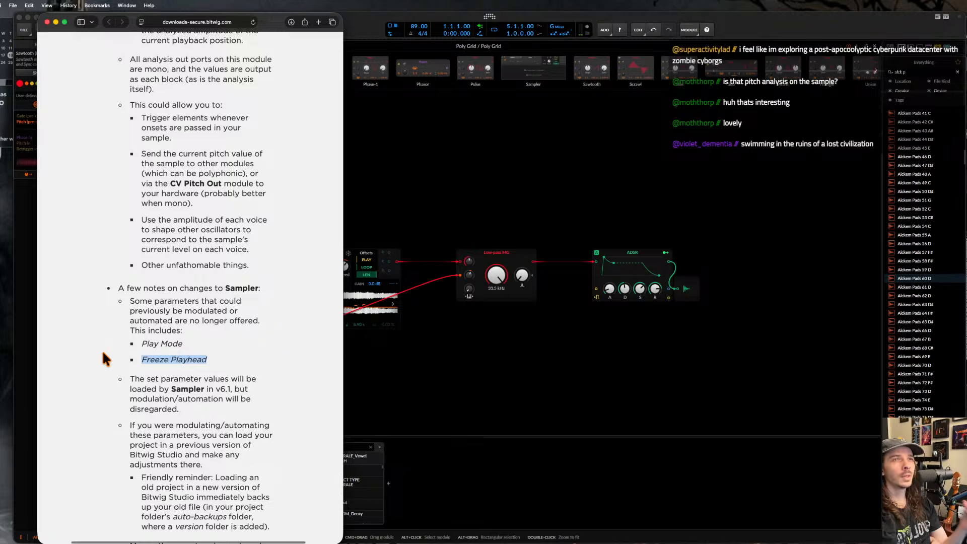
scroll(103, 352, "down", 2)
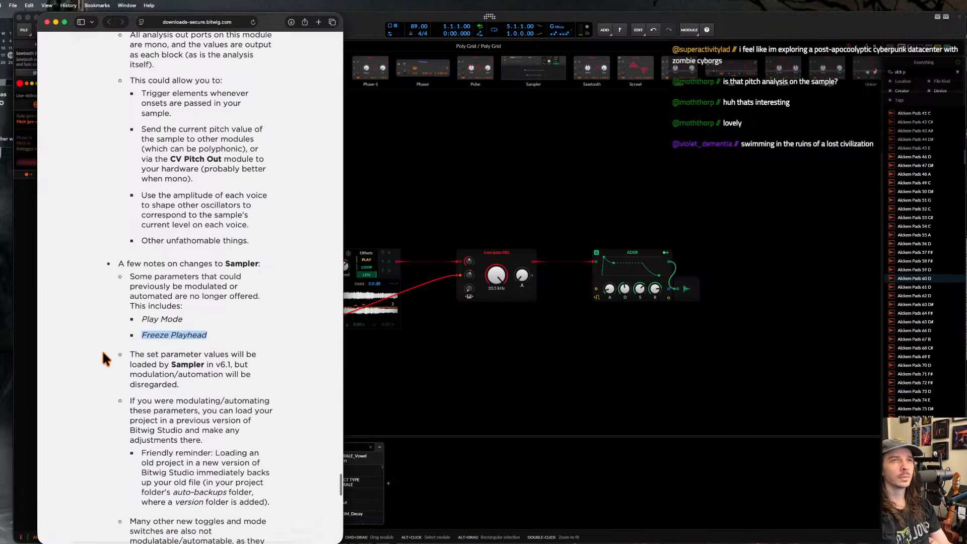
scroll(103, 352, "up", 1)
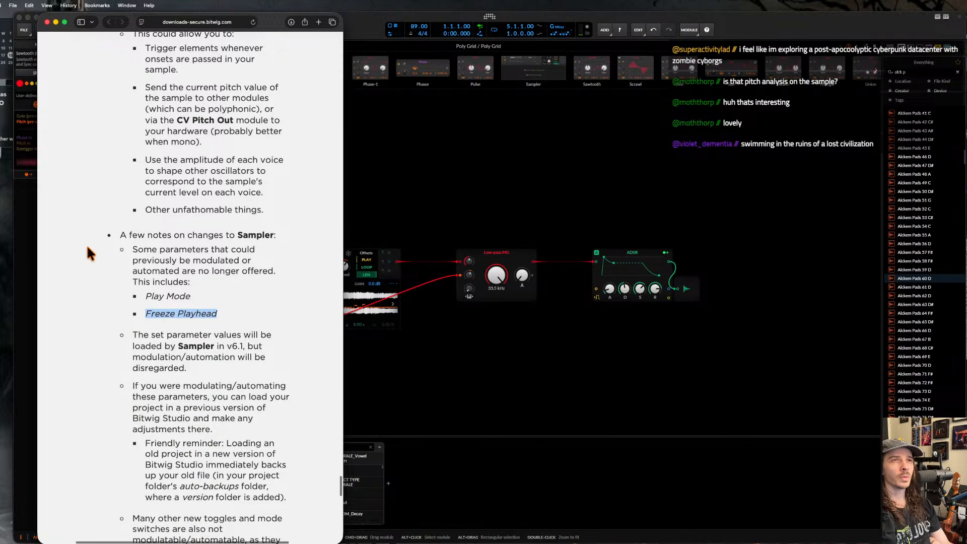
scroll(88, 248, "down", 5)
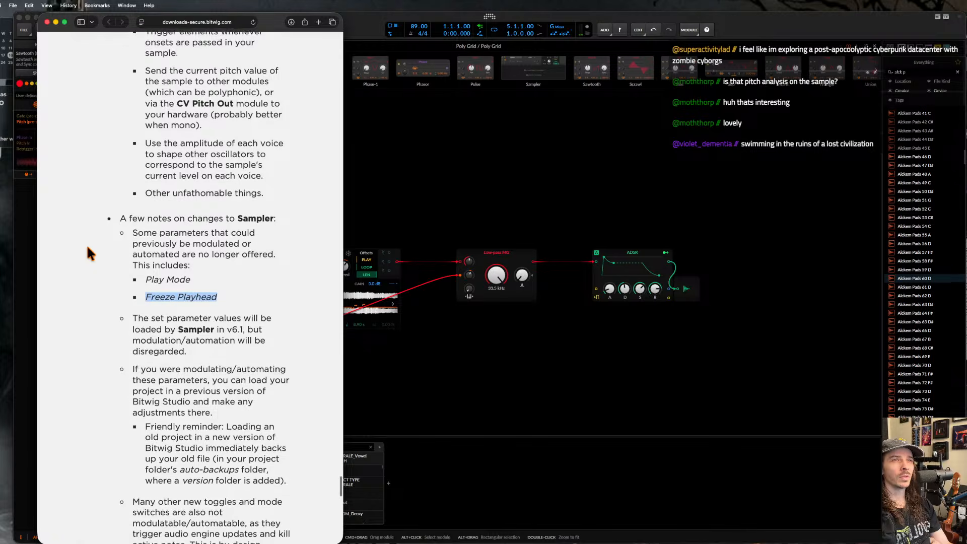
scroll(87, 250, "down", 2)
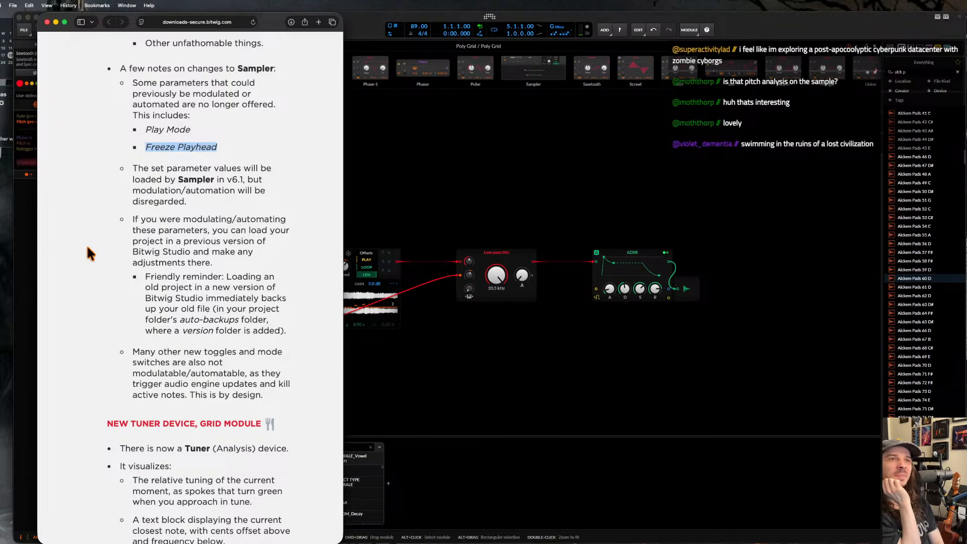
- Read the release notes on the new Tuner device, its two parameters and the matching Tuner Grid module
scroll(86, 244, "down", 5)
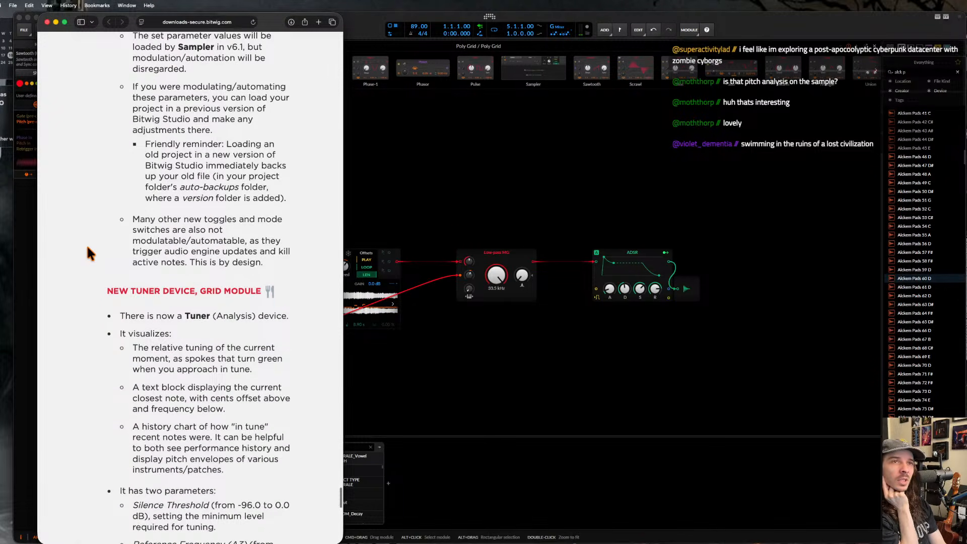
scroll(86, 244, "down", 2)
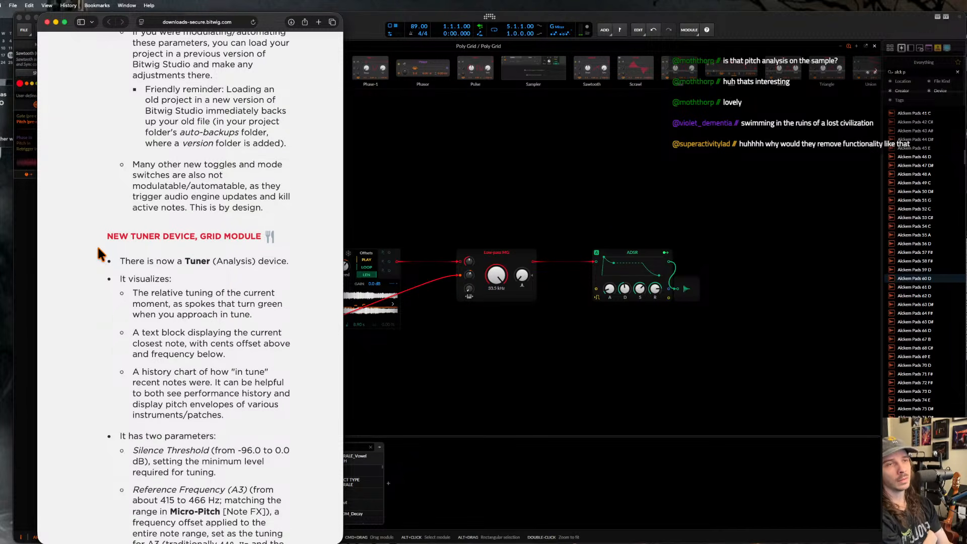
scroll(97, 246, "down", 5)
scroll(99, 252, "down", 2)
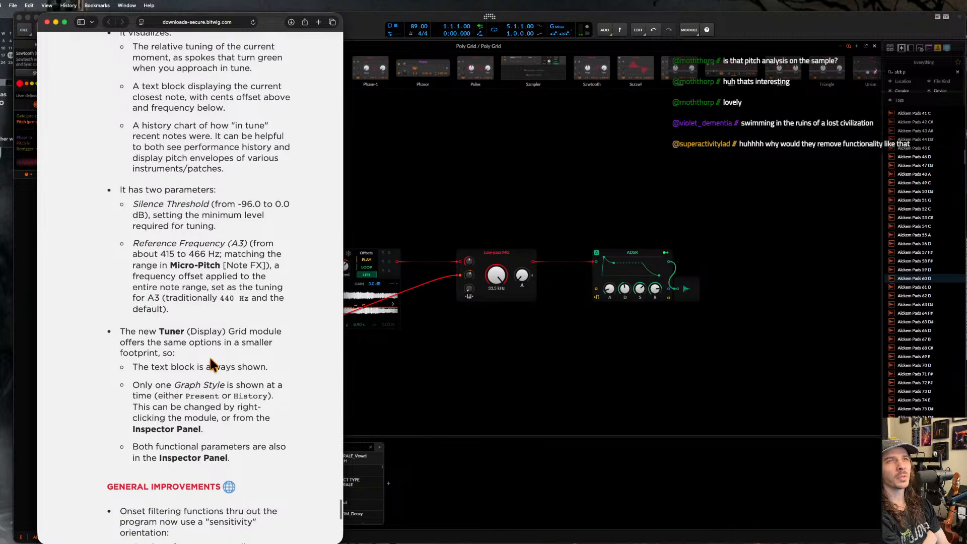
scroll(144, 311, "down", 4)
scroll(144, 313, "down", 1)
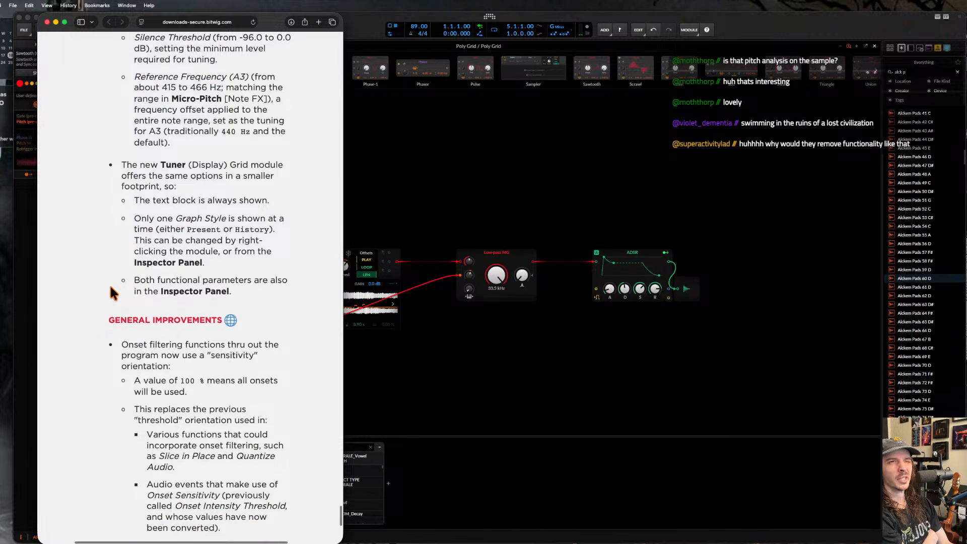
- Read the General Improvements notes on onset sensitivity, bouncing while dragging clips, and simple interface modulators such as Button and Macro
scroll(111, 287, "down", 3)
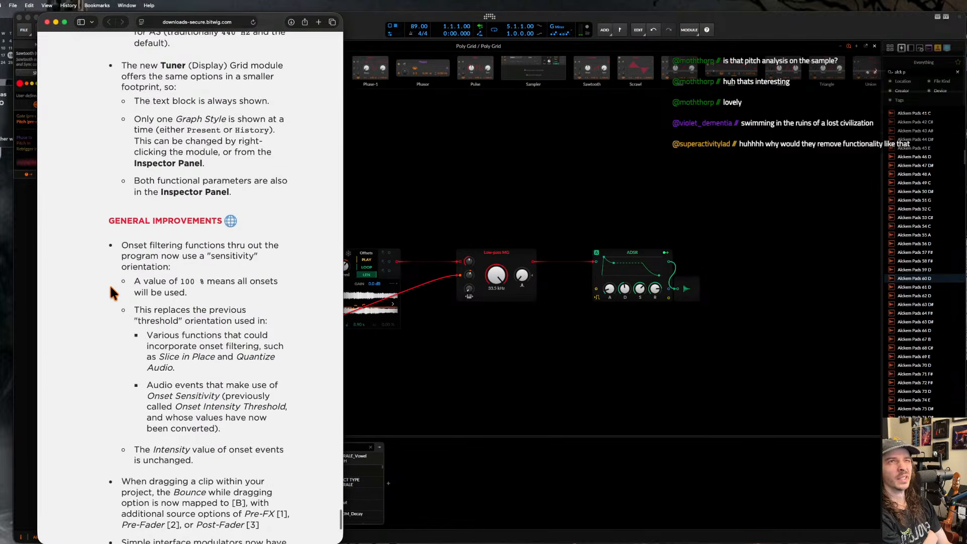
scroll(110, 288, "down", 1)
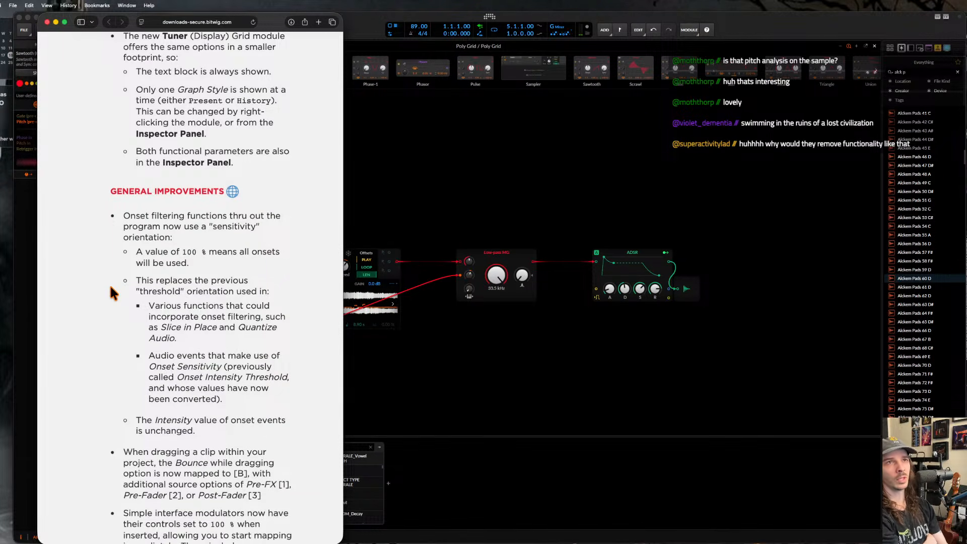
scroll(110, 284, "down", 5)
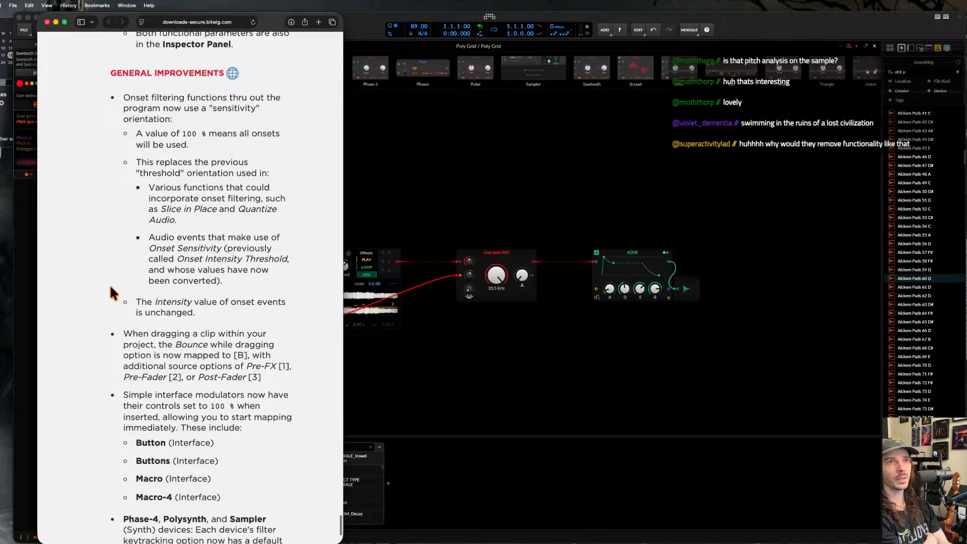
scroll(110, 284, "down", 2)
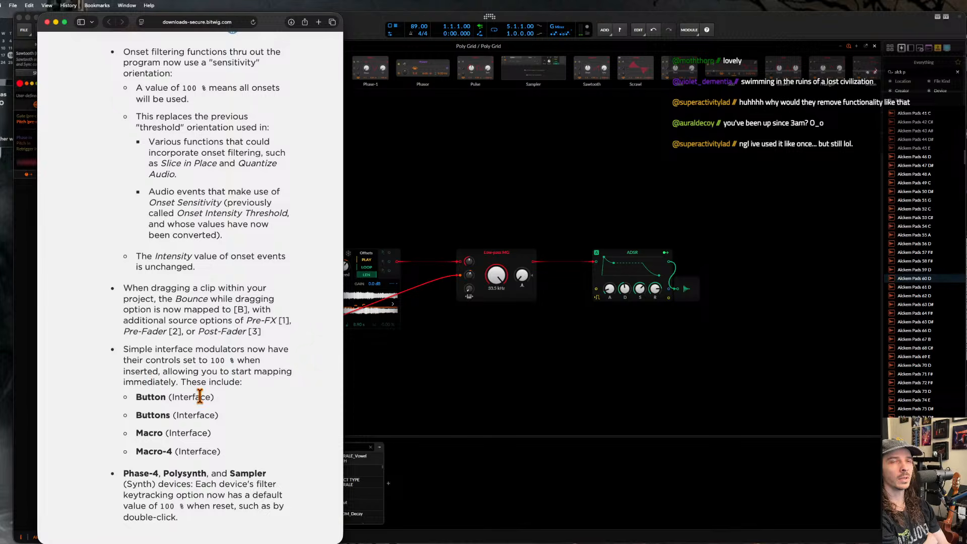
left_click_drag(102, 397, 248, 449)
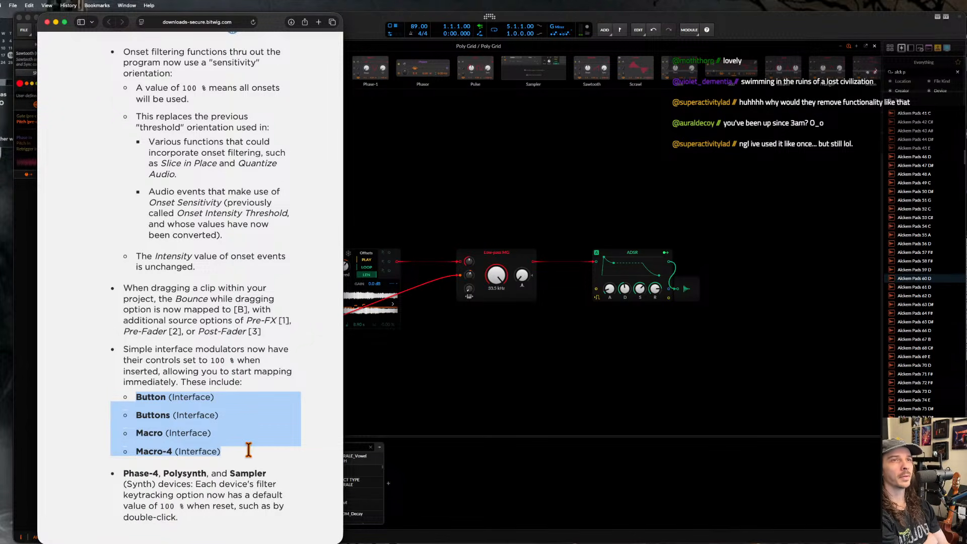
left_click(90, 399)
scroll(89, 397, "up", 1)
scroll(91, 406, "up", 1)
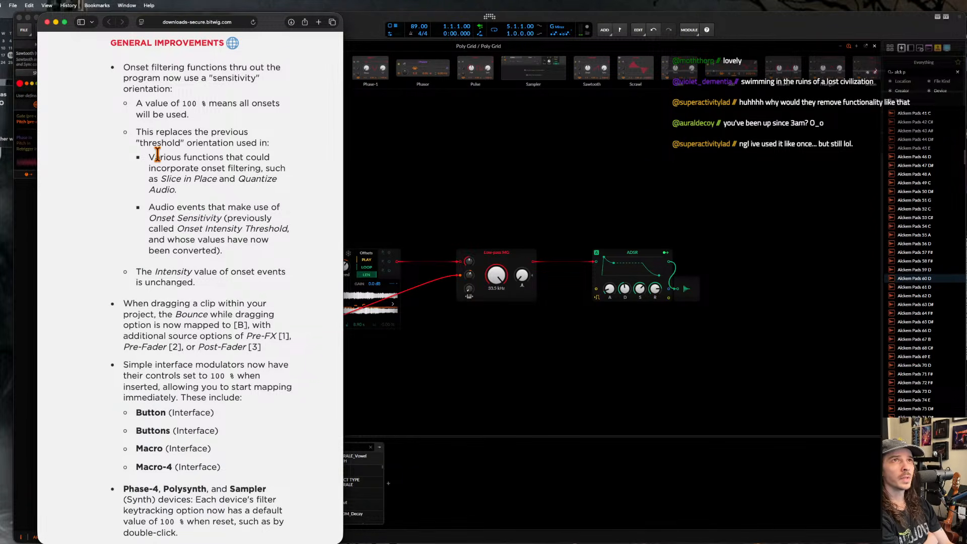
- Close the release notes window and show the modulator slots of the Poly Grid device
left_click(47, 24)
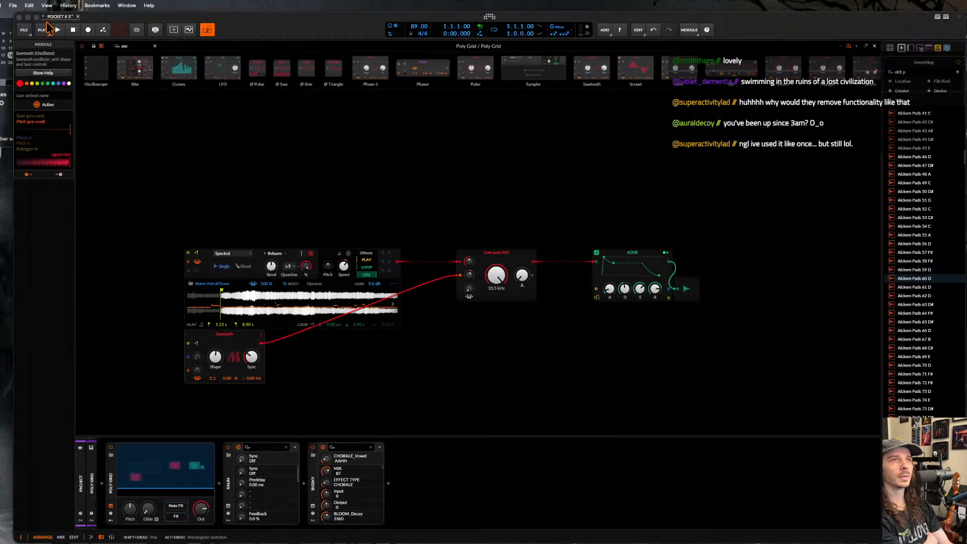
left_click_drag(321, 357, 341, 379)
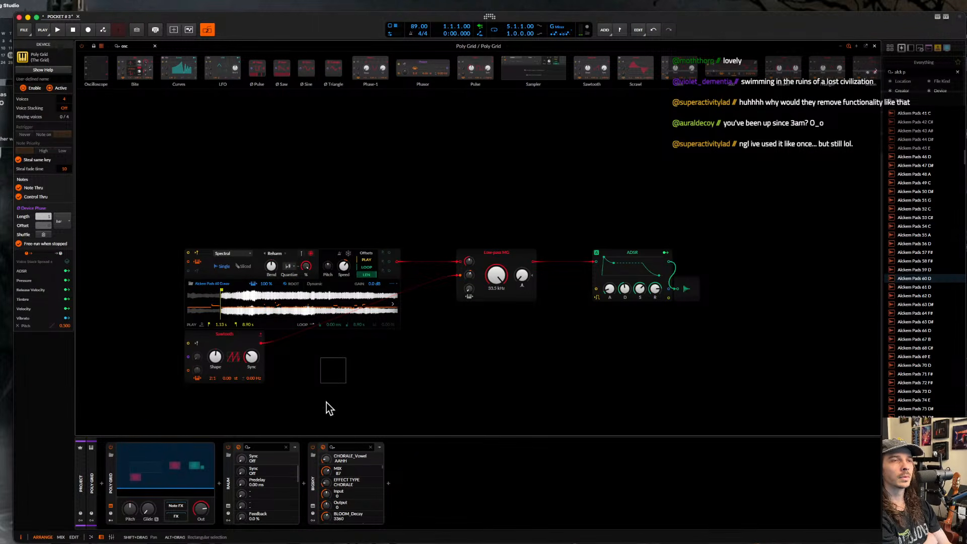
left_click(111, 520)
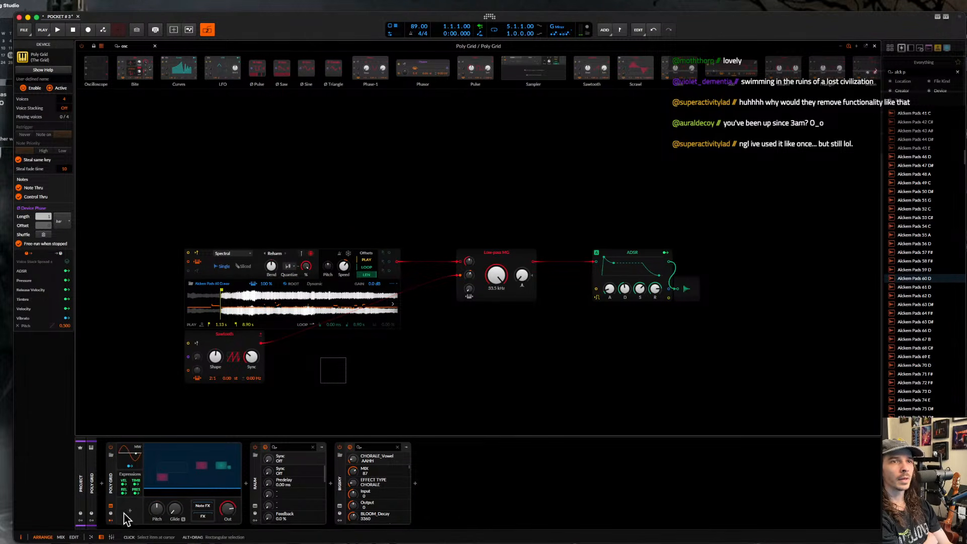
- Find the macro modulators and add a Macro-4 modulator to the Poly Grid device
left_click(129, 511)
type("m")
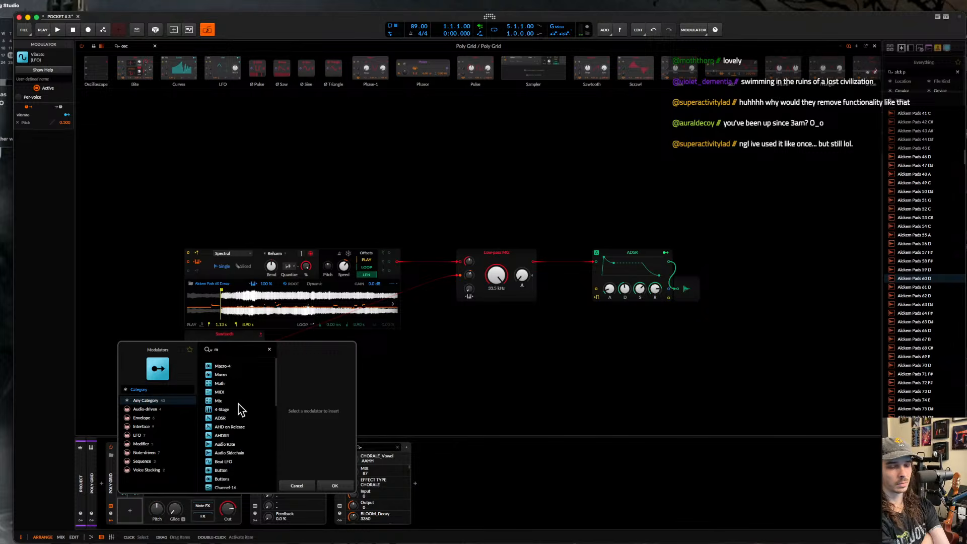
type("acro")
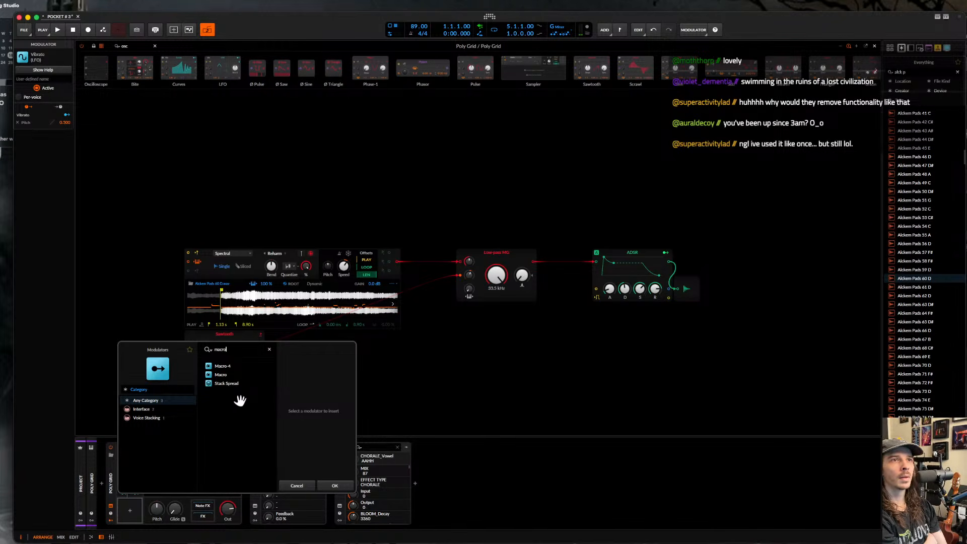
left_click(222, 367)
left_click(344, 487)
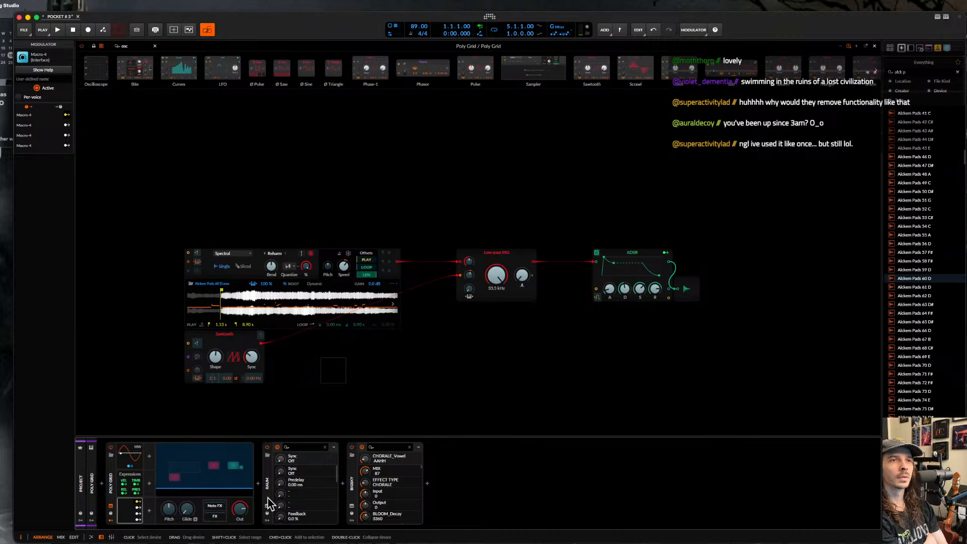
- Map the first macro to the Poly Grid's Glide time, then delete the Macro-4 modulator
left_click_drag(196, 508, 195, 484)
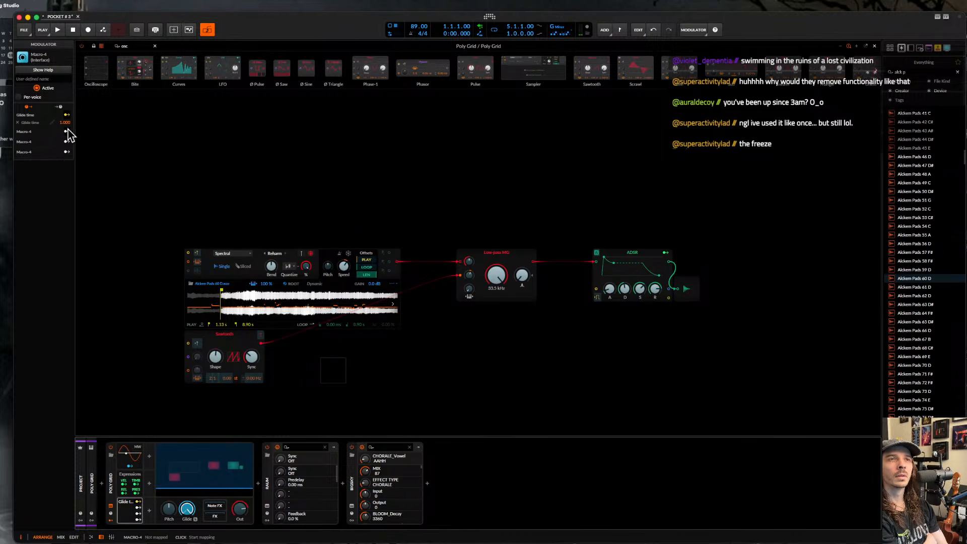
left_click(139, 507)
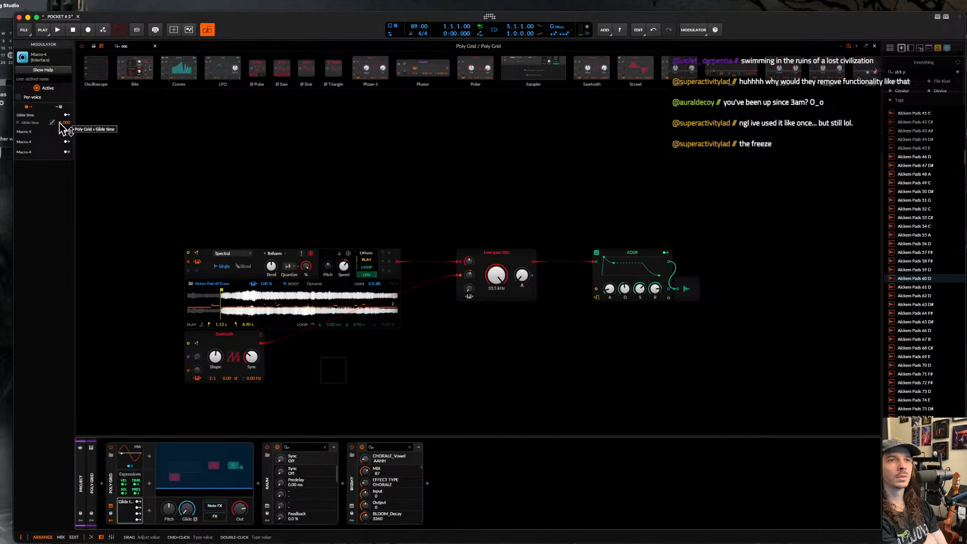
left_click(125, 510)
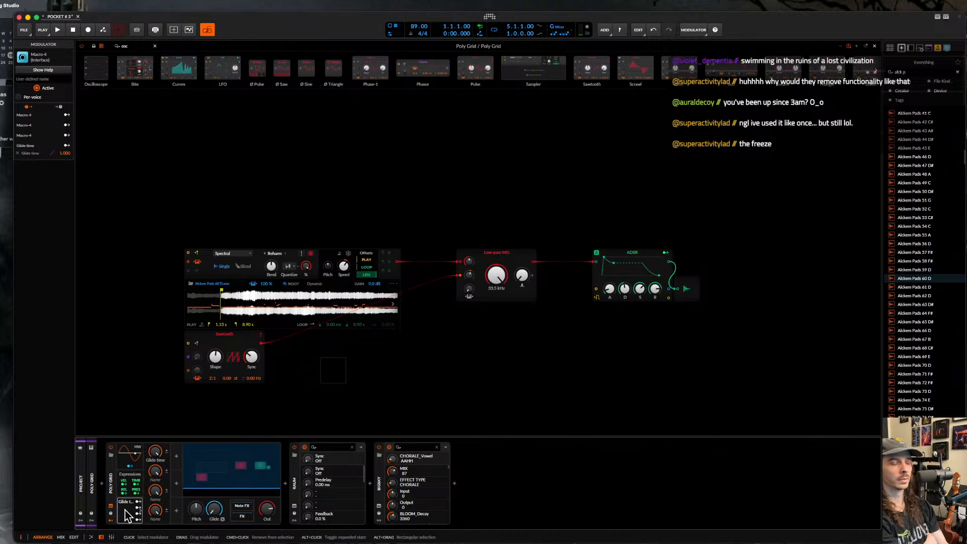
key("Delete")
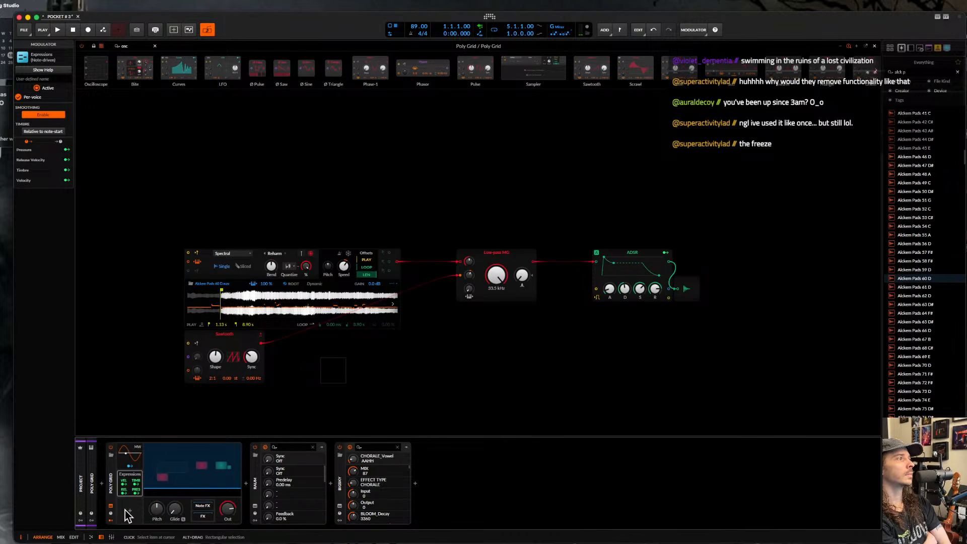
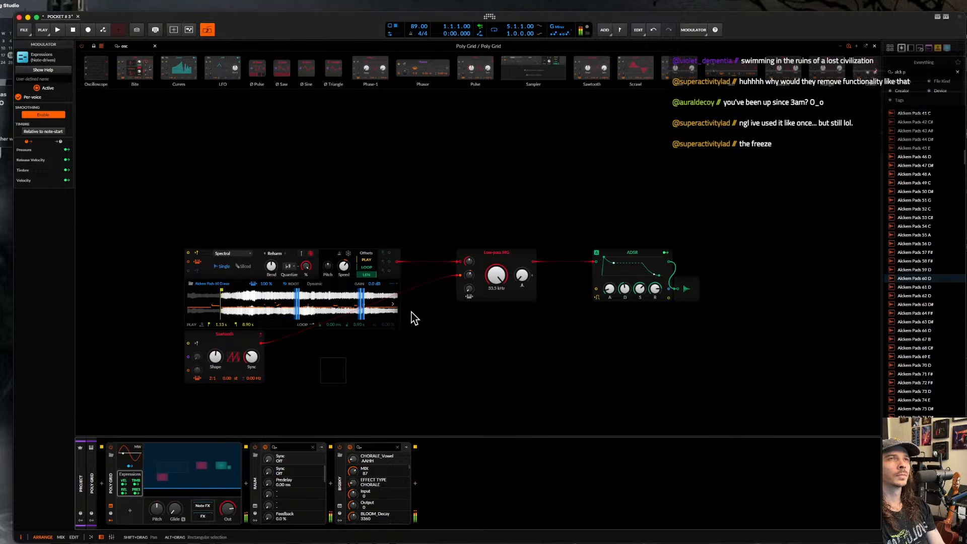
- Close the Poly Grid patch editor and select the Poly Grid track in the arrangement
left_click(875, 46)
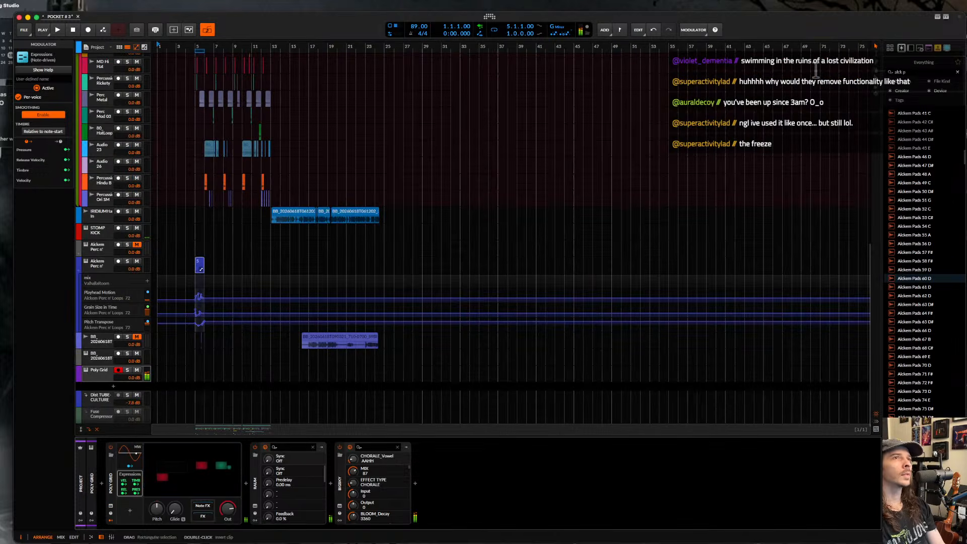
scroll(347, 270, "right", 3)
scroll(348, 270, "down", 5)
scroll(348, 270, "right", 5)
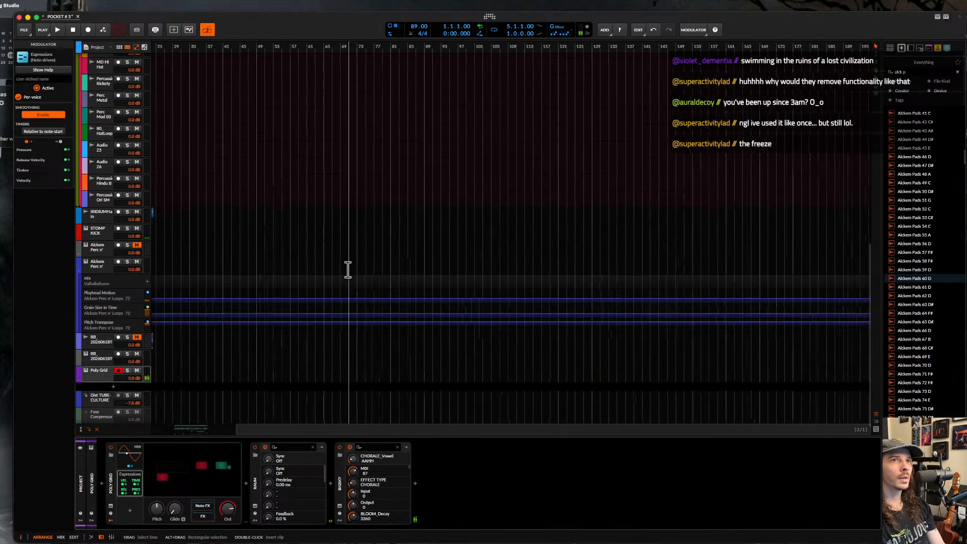
left_click(99, 377)
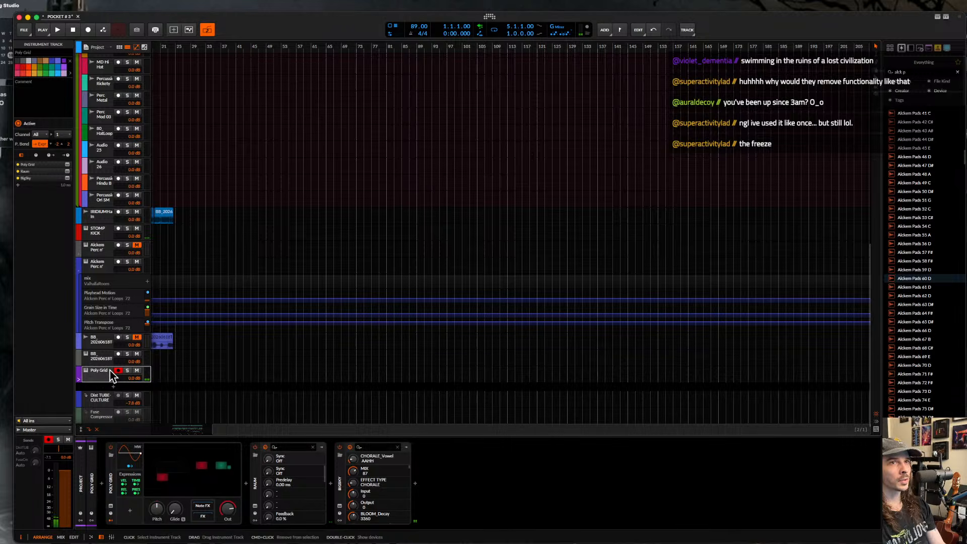
key("super+t")
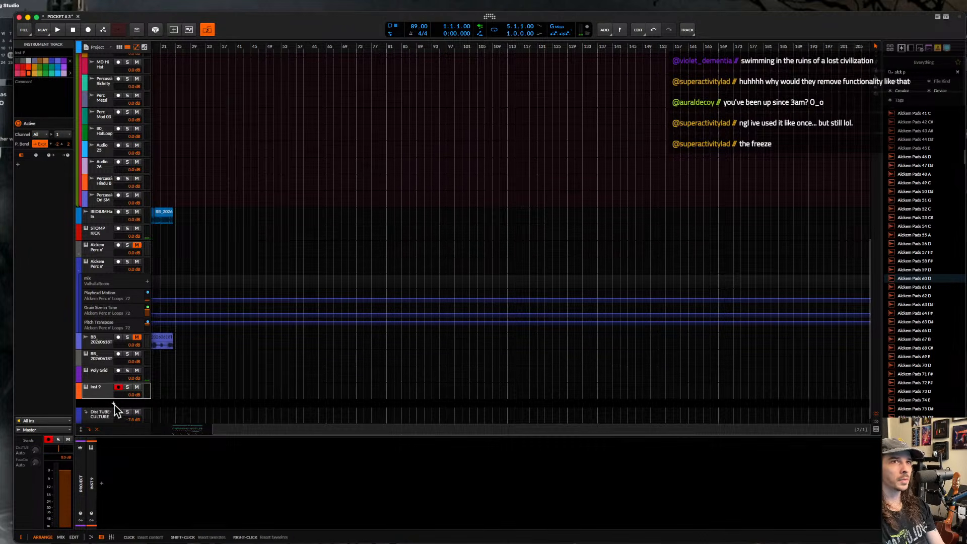
key("super+z")
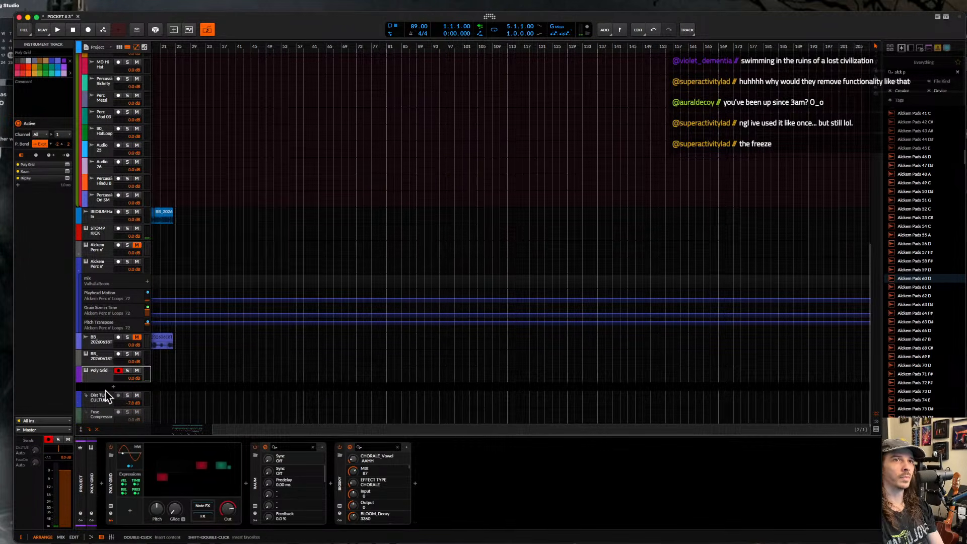
key("super+t")
key("super+z")
- Add an audio track below the Poly Grid track, arm it for recording and show its automation lane
key("super+shift+t")
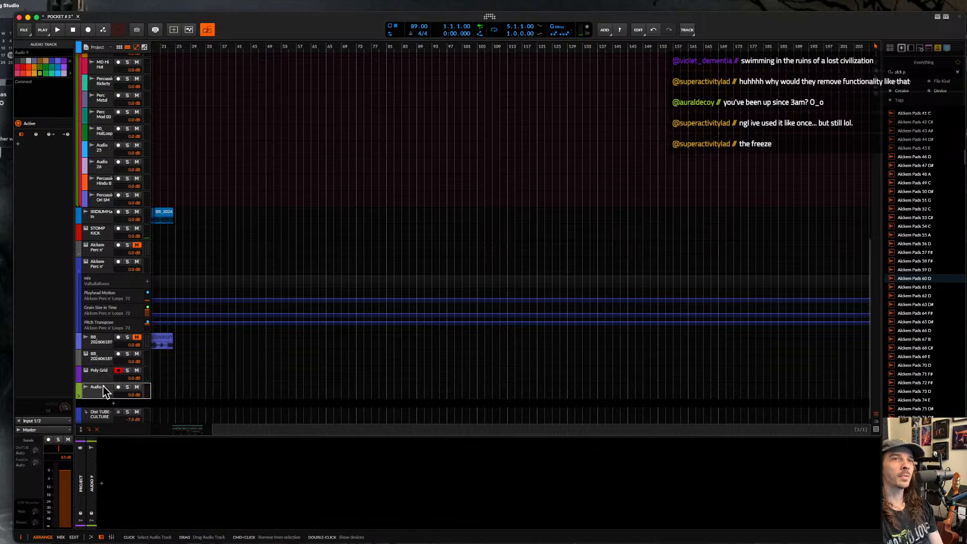
left_click(117, 388)
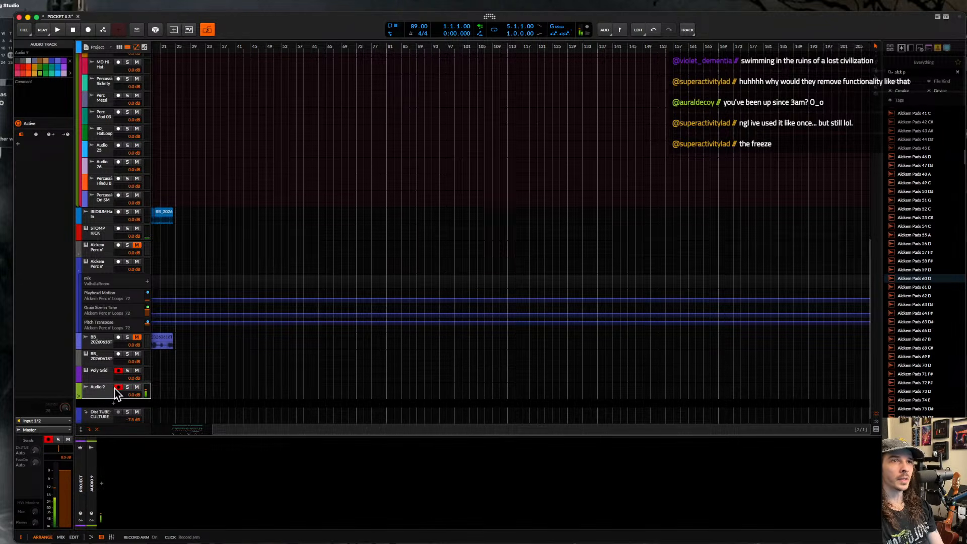
left_click(79, 396)
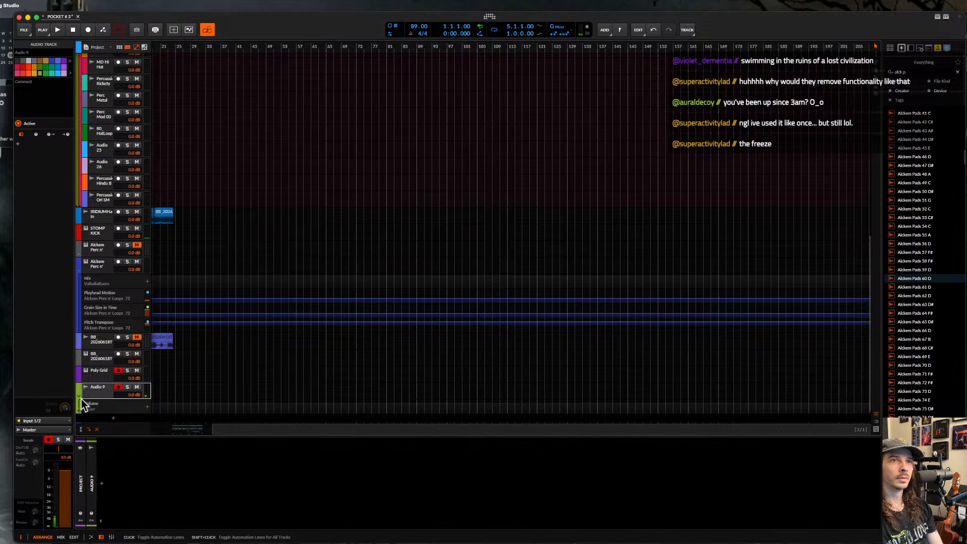
left_click(79, 397)
left_click(80, 396)
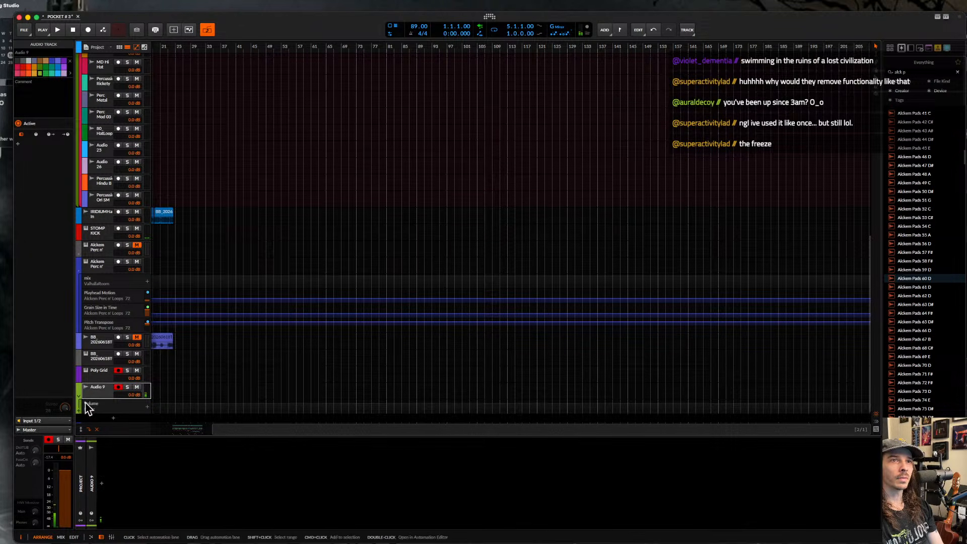
- Enlarge the track heights and set the new audio track's input to mono Input 1
left_click(81, 430)
scroll(97, 397, "down", 3)
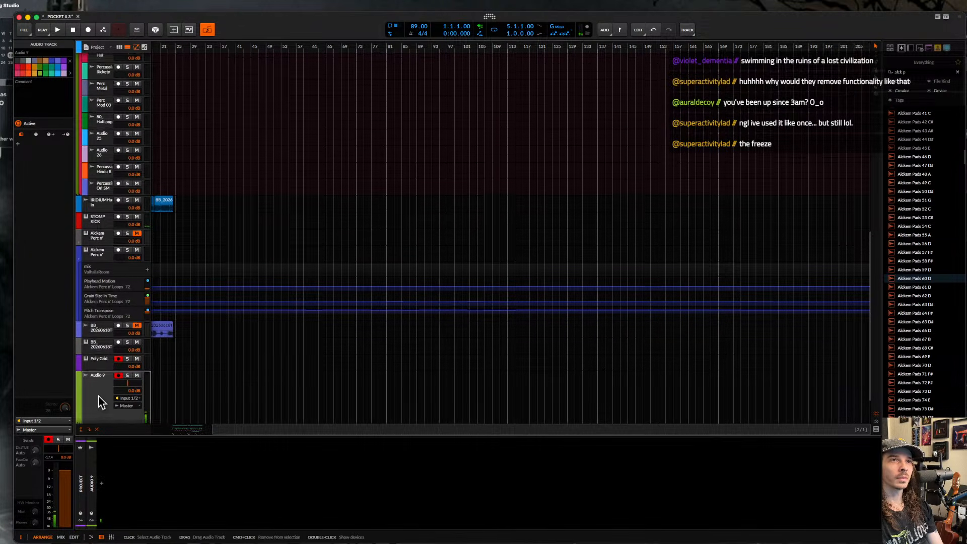
left_click(132, 366)
mouse_move(242, 391)
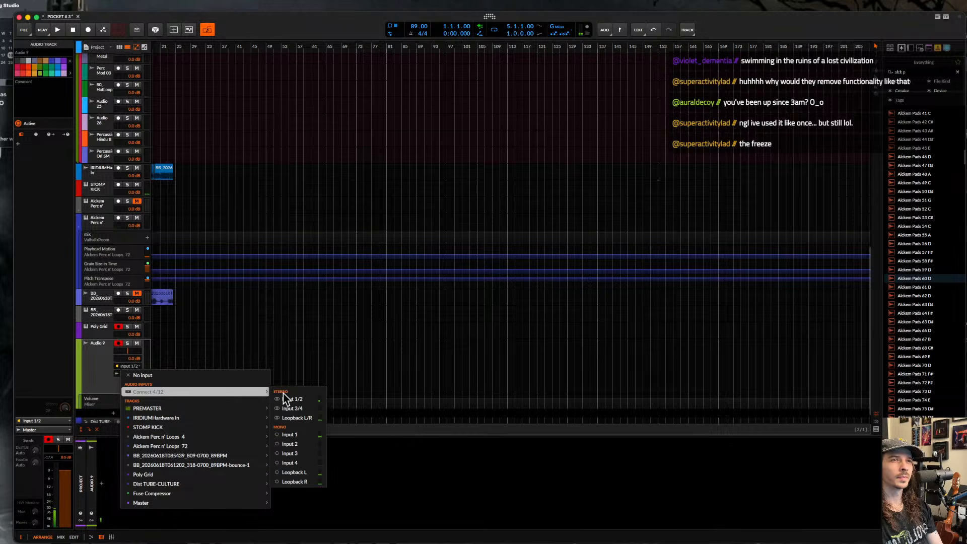
left_click(302, 434)
- Set the arrangement's play position to bar 31 on the new audio track
left_click(166, 377)
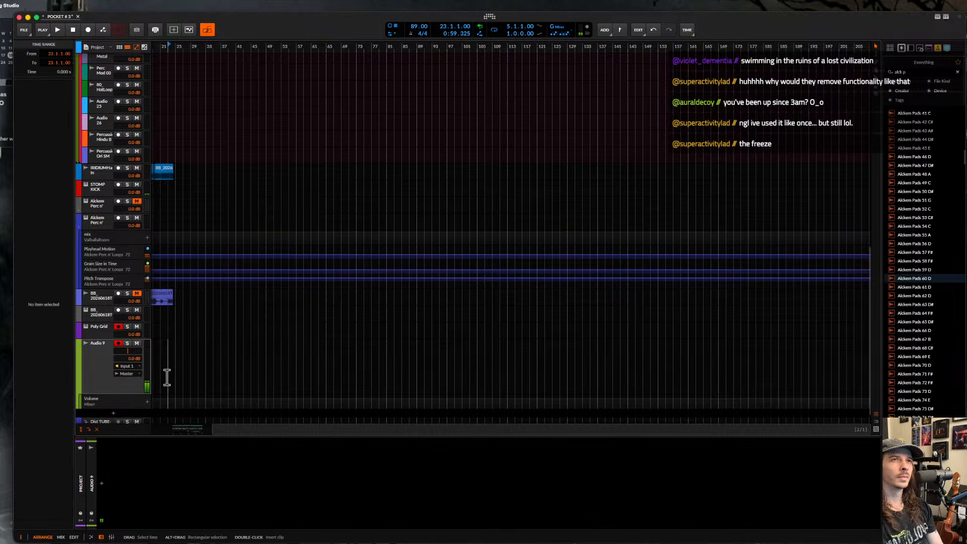
left_click(204, 379)
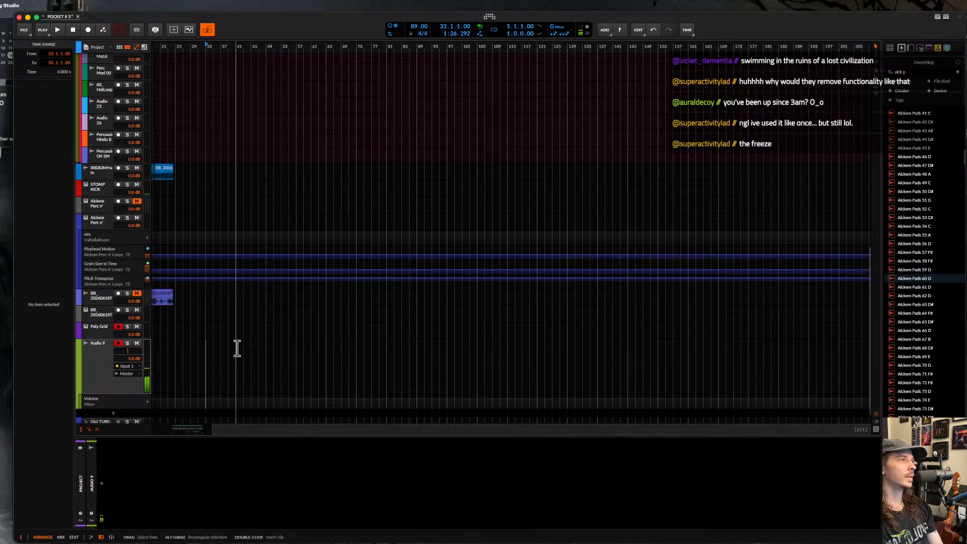
scroll(238, 349, "up", 1)
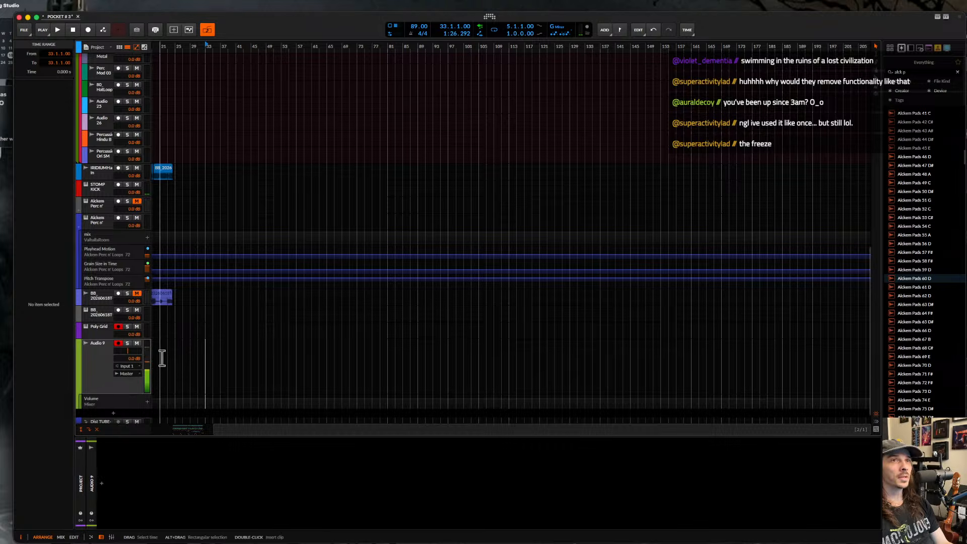
scroll(206, 361, "down", 1)
scroll(206, 361, "up", 4)
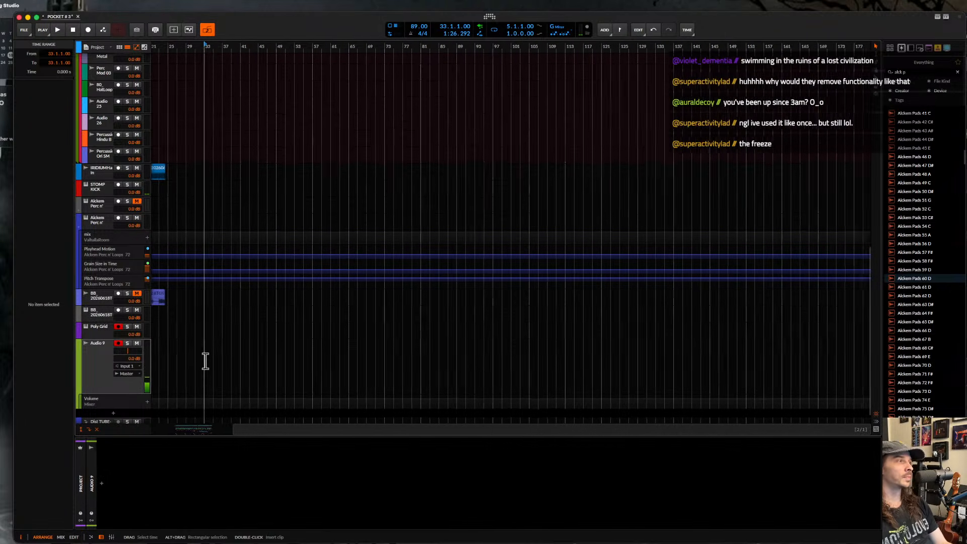
scroll(204, 362, "down", 2)
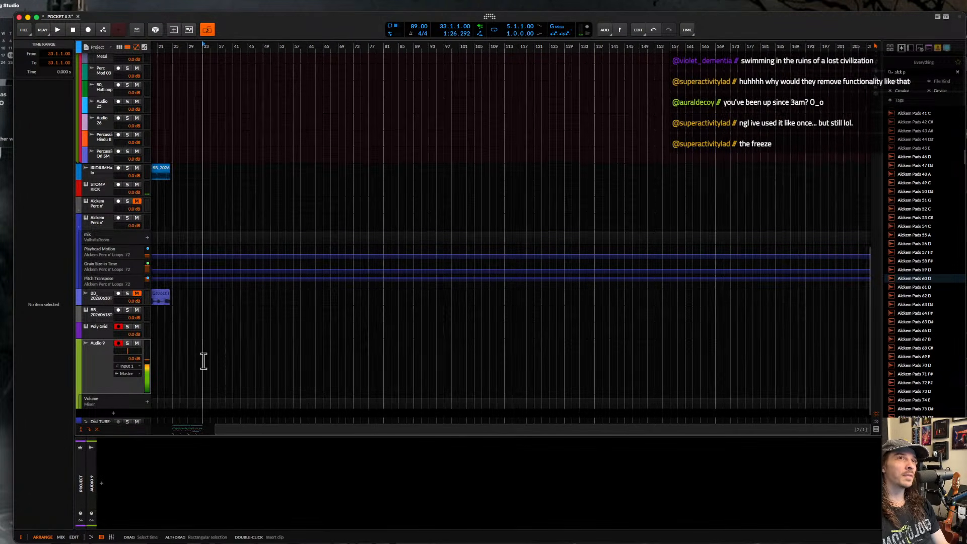
left_click_drag(203, 361, 323, 362)
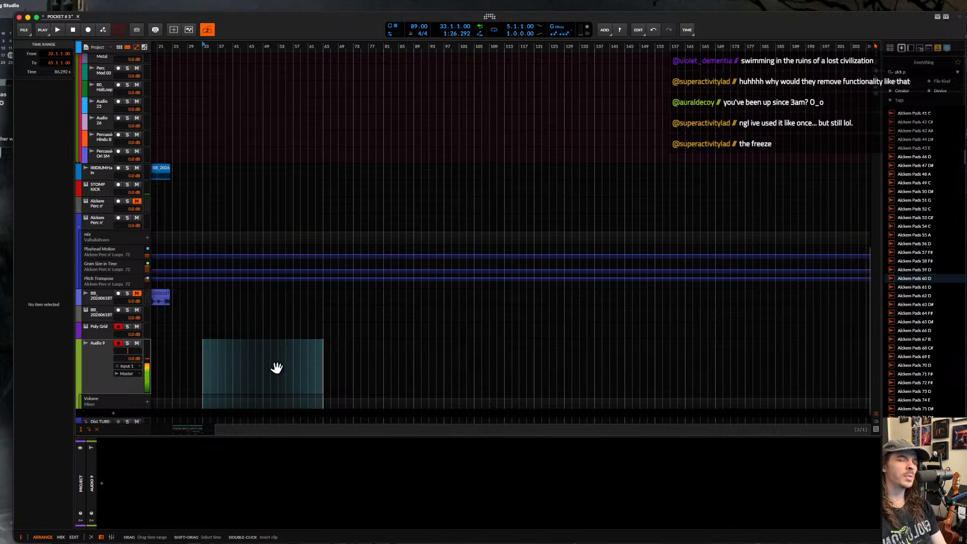
left_click(191, 366)
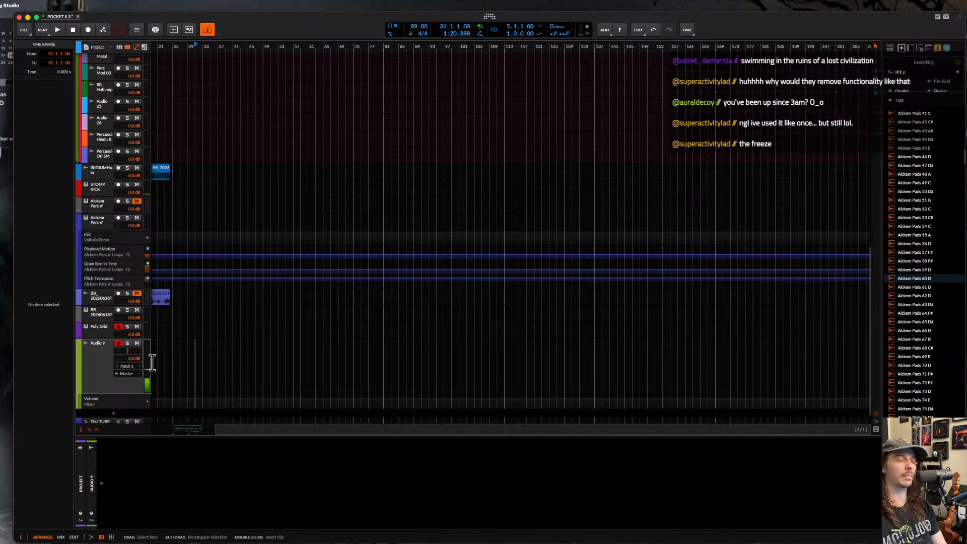
- Show the Rolling Sampler window and turn on input monitoring for the new audio track
key("super+alt+p")
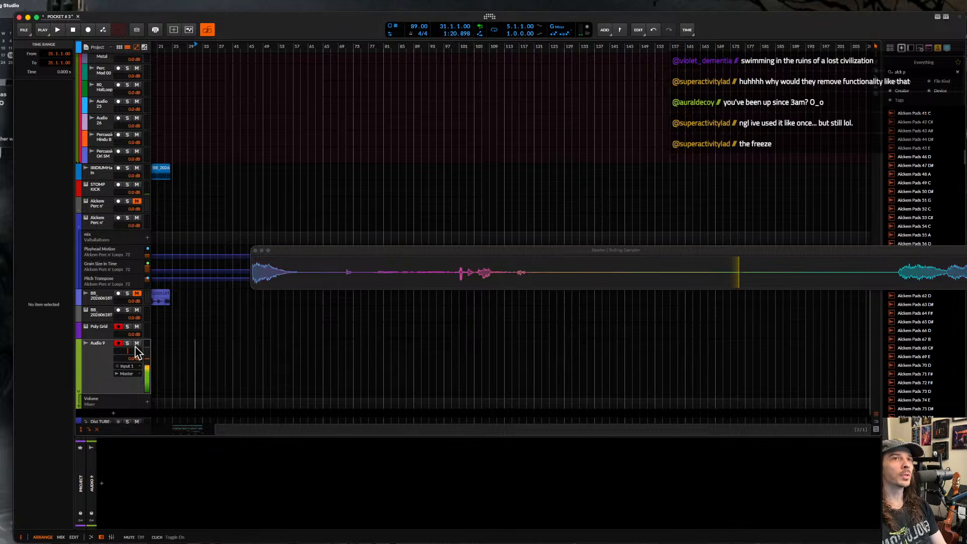
left_click(117, 366)
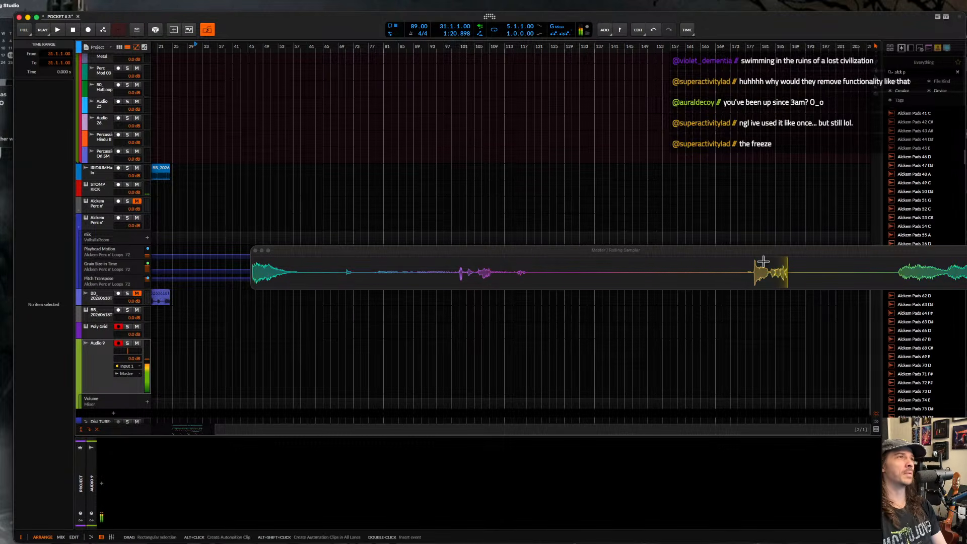
- Add an instrument track below the audio track and load the recently captured Rolling Sampler audio into it as a Sampler
left_click_drag(748, 275, 231, 470)
key("super+z")
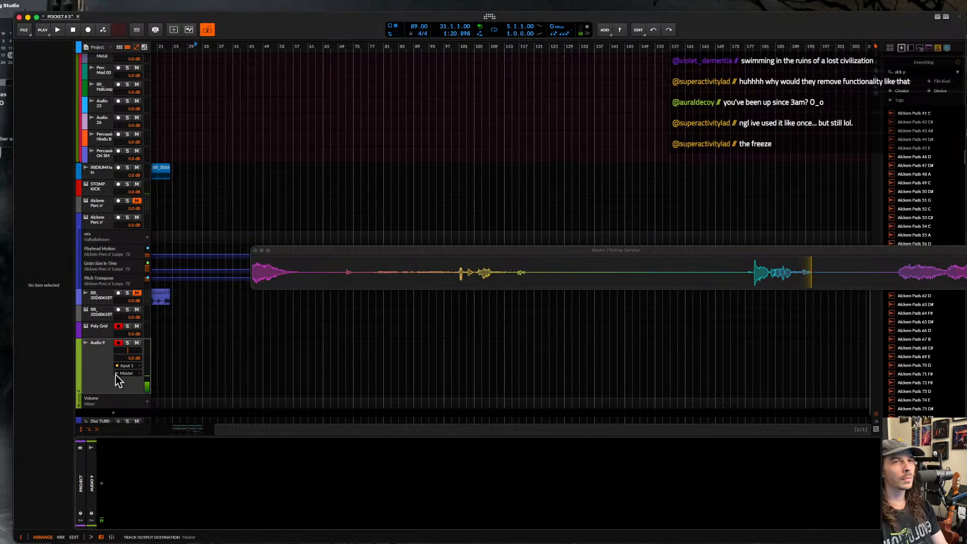
left_click(101, 370)
key("super+t")
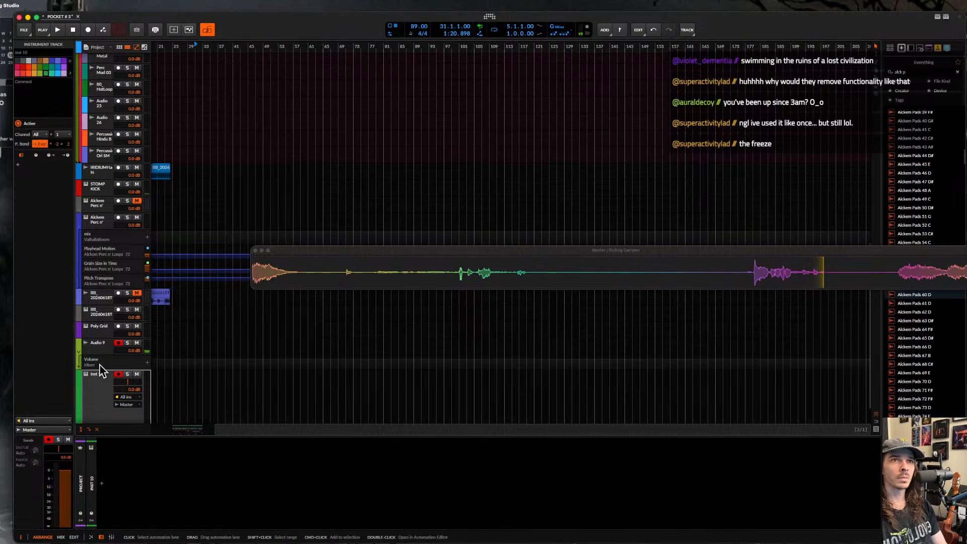
left_click_drag(749, 275, 371, 447)
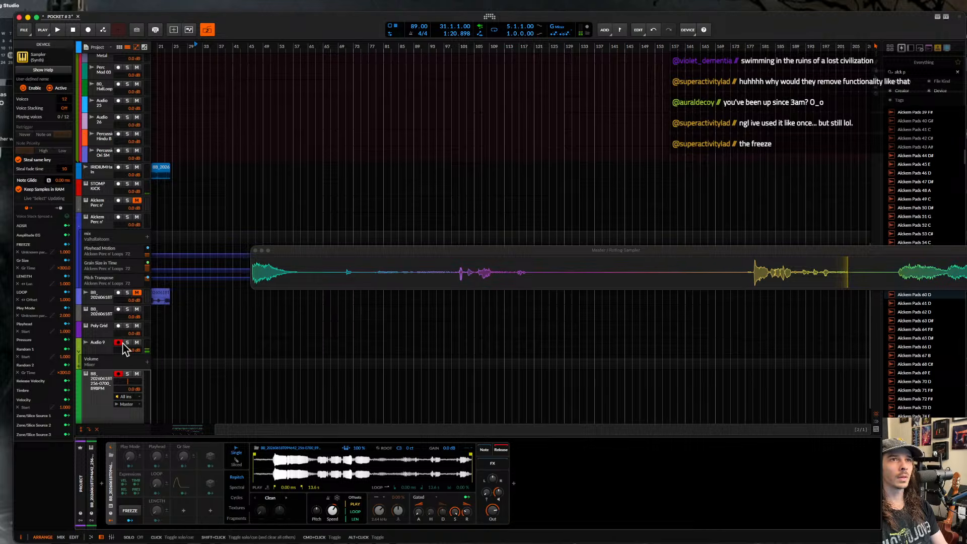
left_click(99, 379)
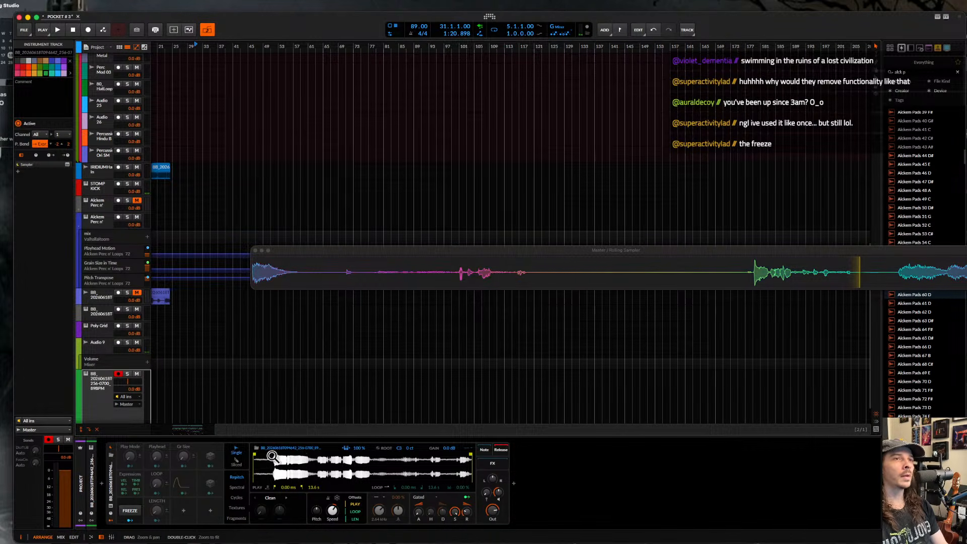
- Move the Sampler's play start to 1.19 s and set its root to Dynamic
left_click_drag(255, 455, 274, 454)
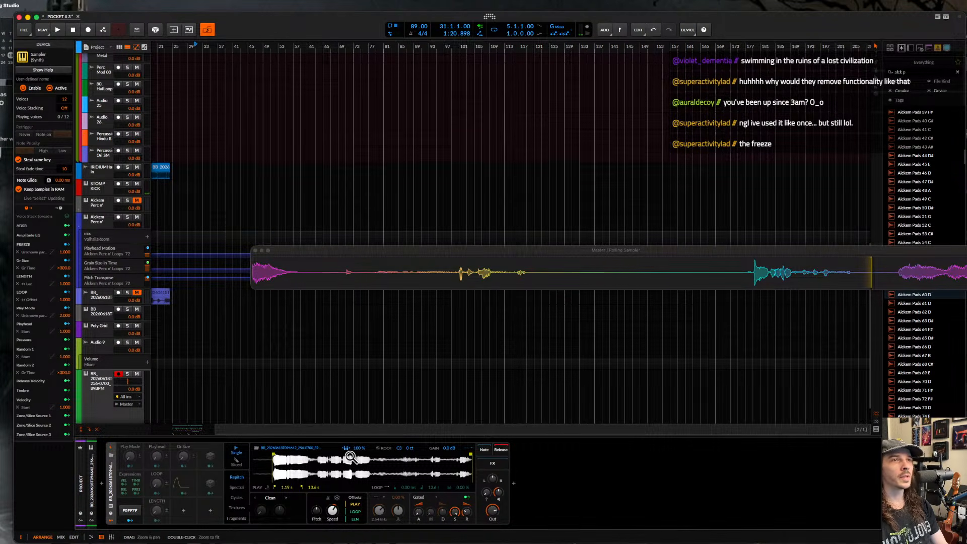
left_click(386, 448)
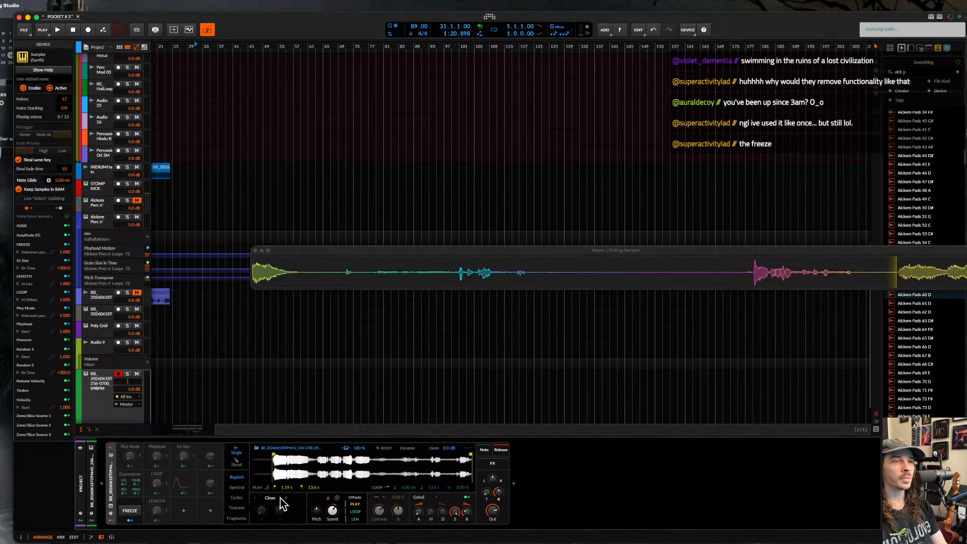
- Switch the Sampler to Spectral mode with formant processing, using Reharm with harmonics quantized to Global Key
left_click(242, 489)
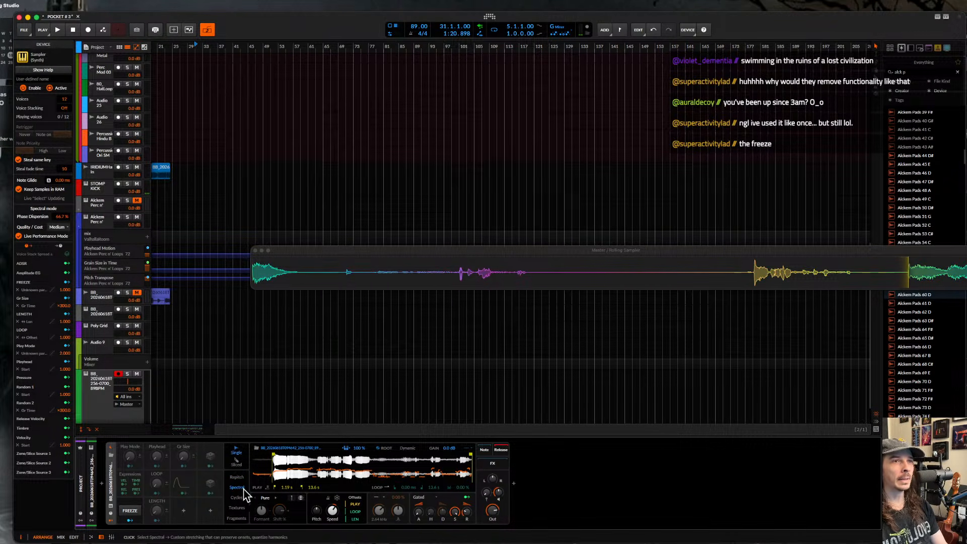
left_click(301, 498)
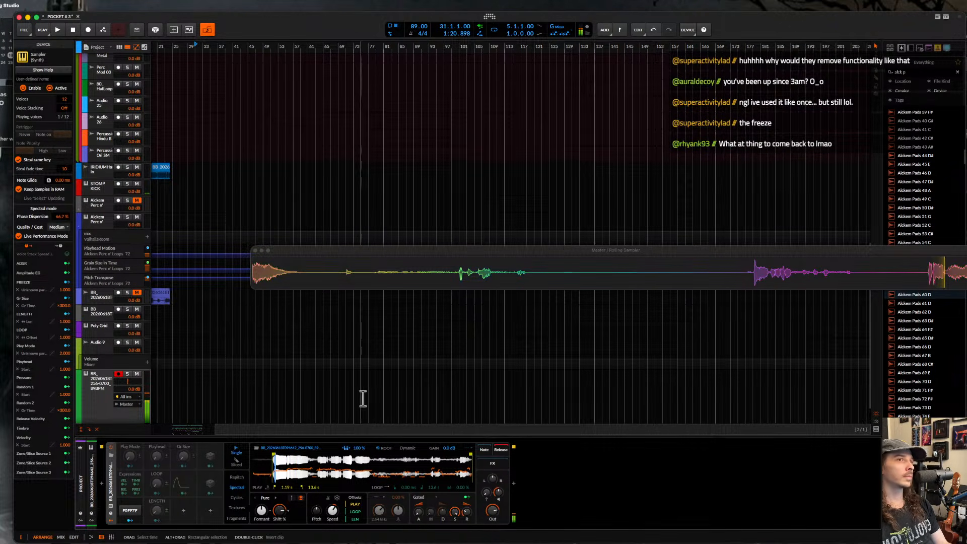
left_click(276, 499)
left_click(280, 509)
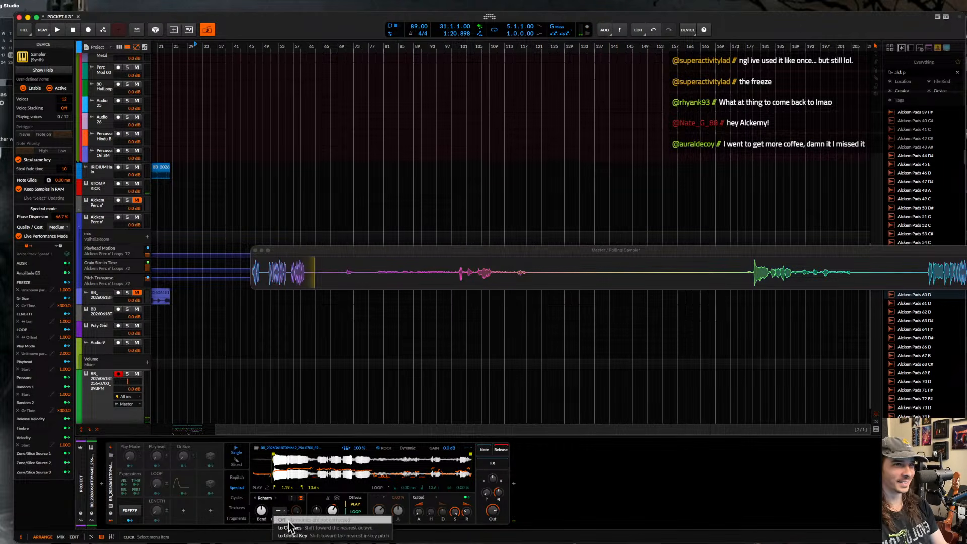
left_click(291, 535)
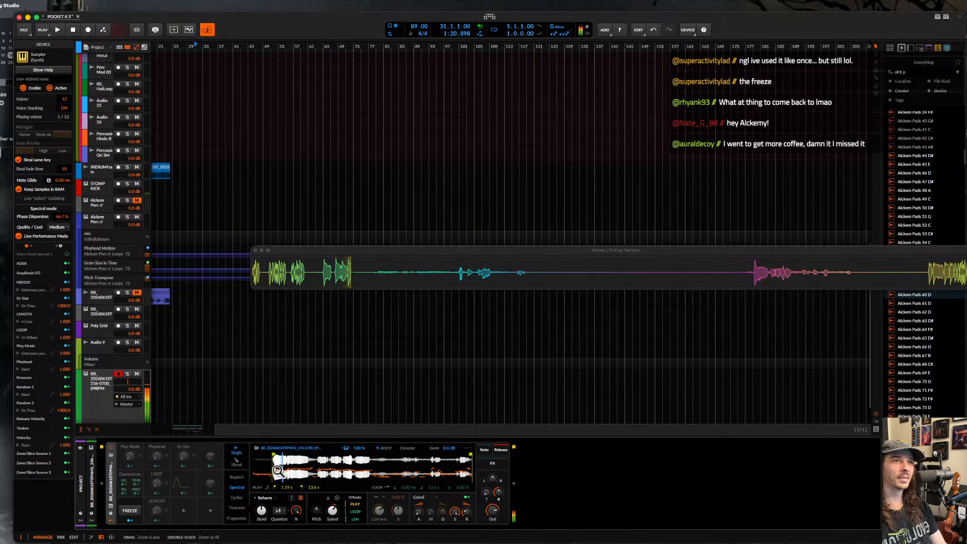
- Try different play starts, including 5.74 s and 1.38 s, while varying the Sampler's harmonic quantization amount
left_click_drag(271, 455, 274, 456)
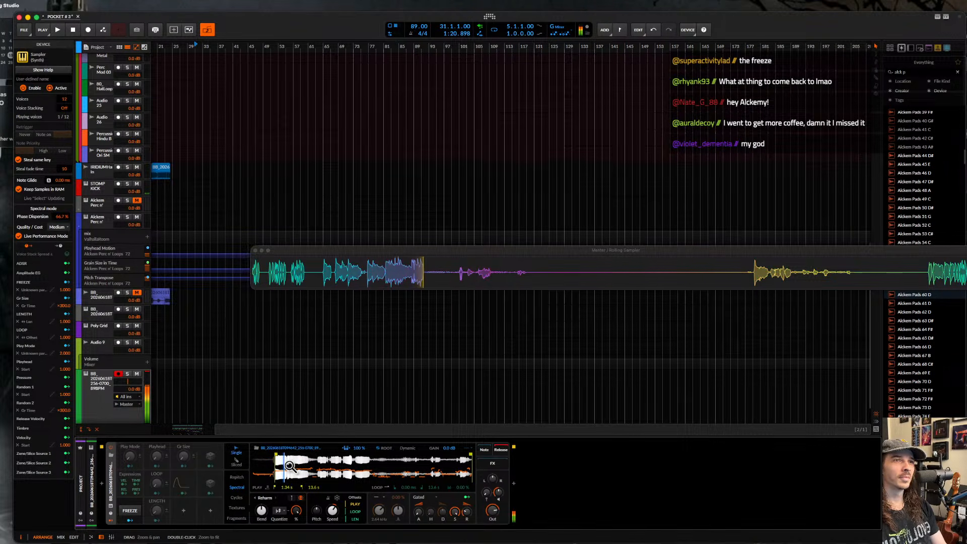
left_click_drag(276, 459, 345, 460)
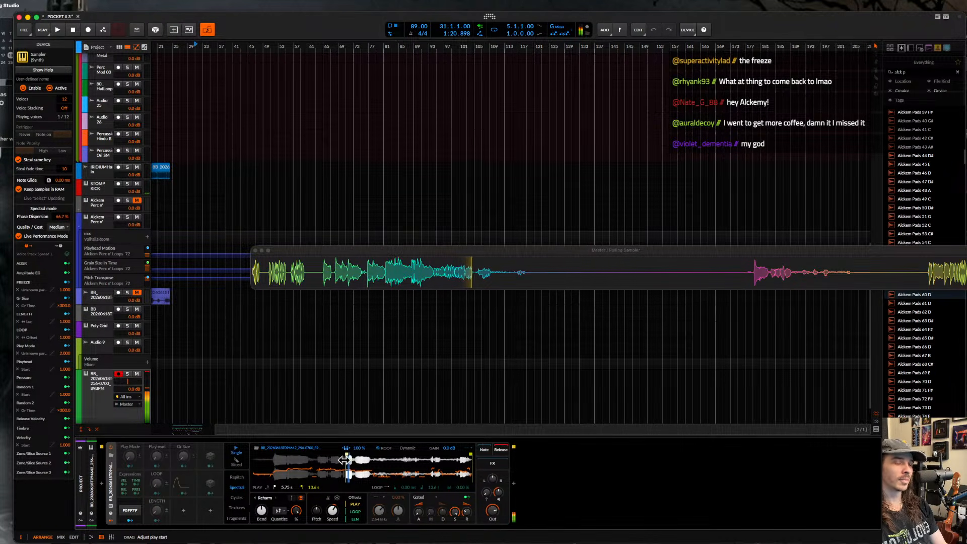
left_click_drag(345, 460, 344, 459)
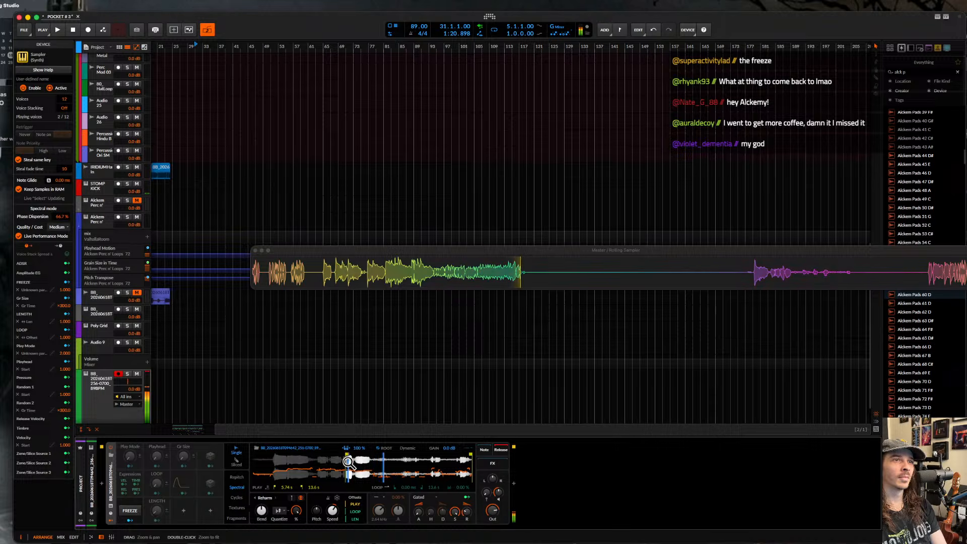
left_click_drag(297, 510, 262, 504)
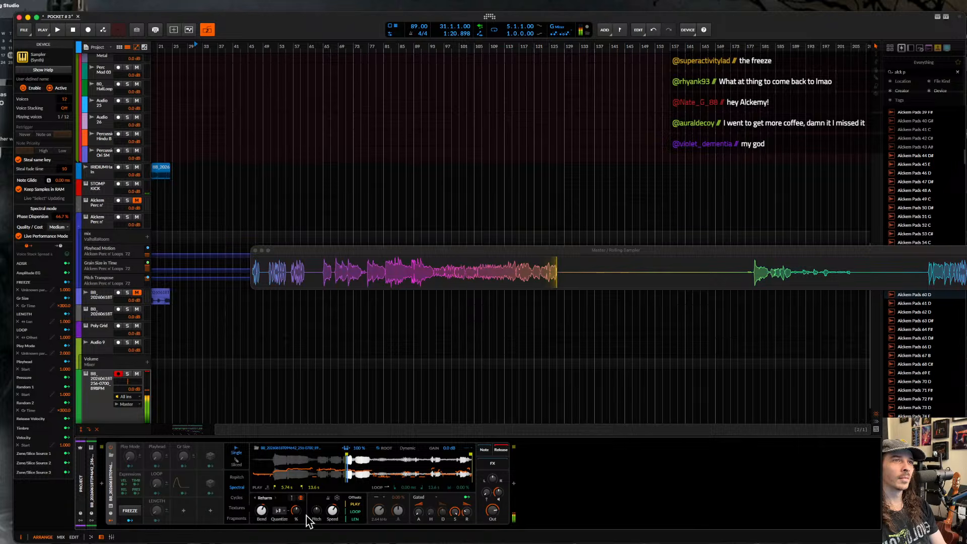
left_click(331, 512)
double_click(297, 511)
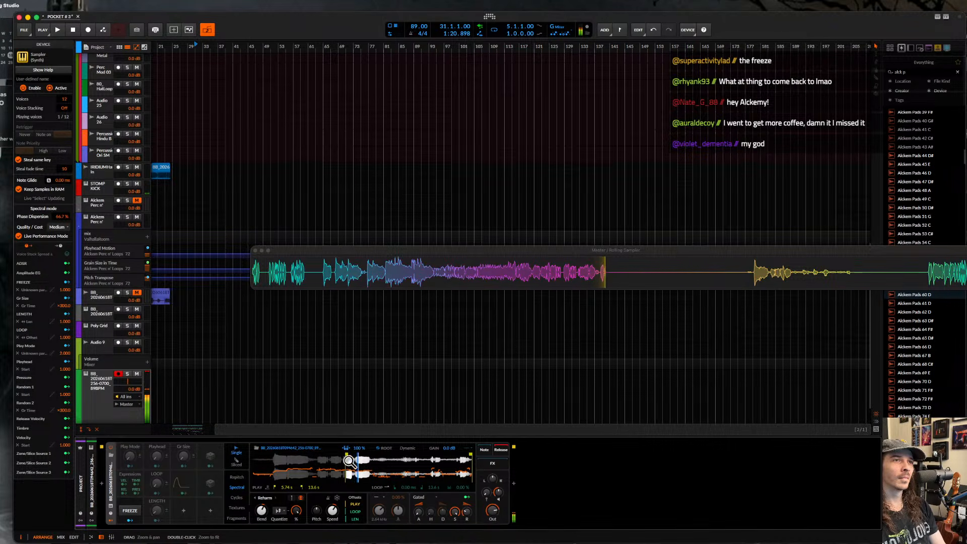
left_click_drag(349, 459, 274, 455)
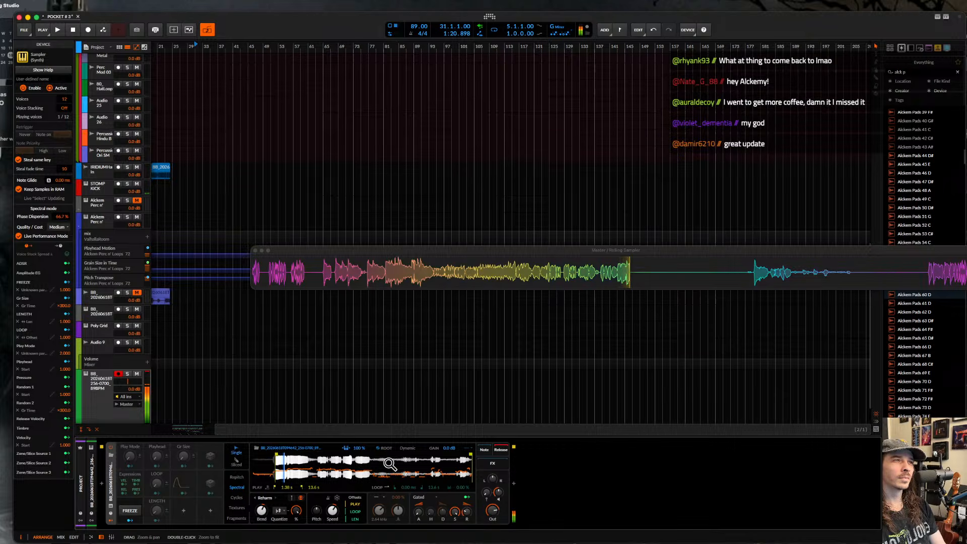
- Add the Raum reverb after the Sampler and close the Raum and Rolling Sampler windows
left_click(514, 496)
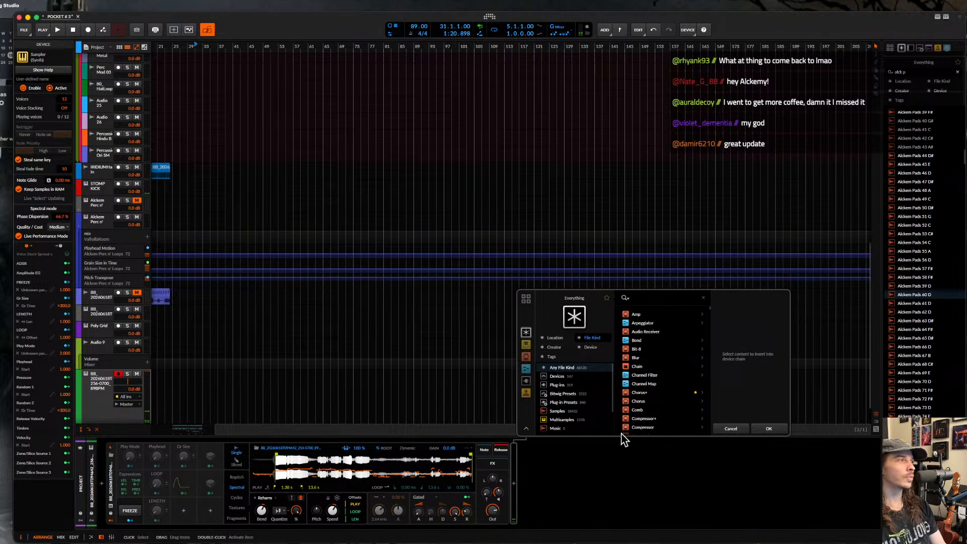
type("a")
left_click(644, 344)
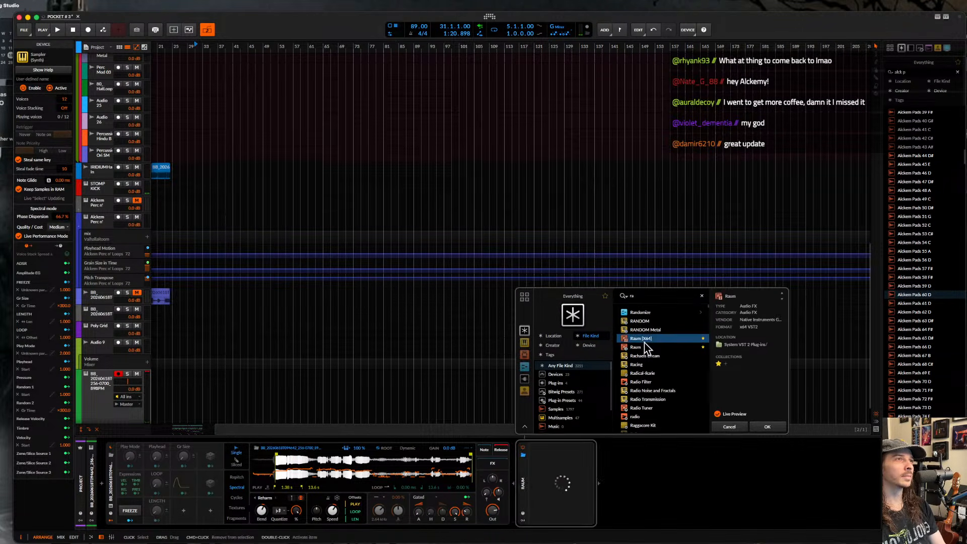
left_click(767, 428)
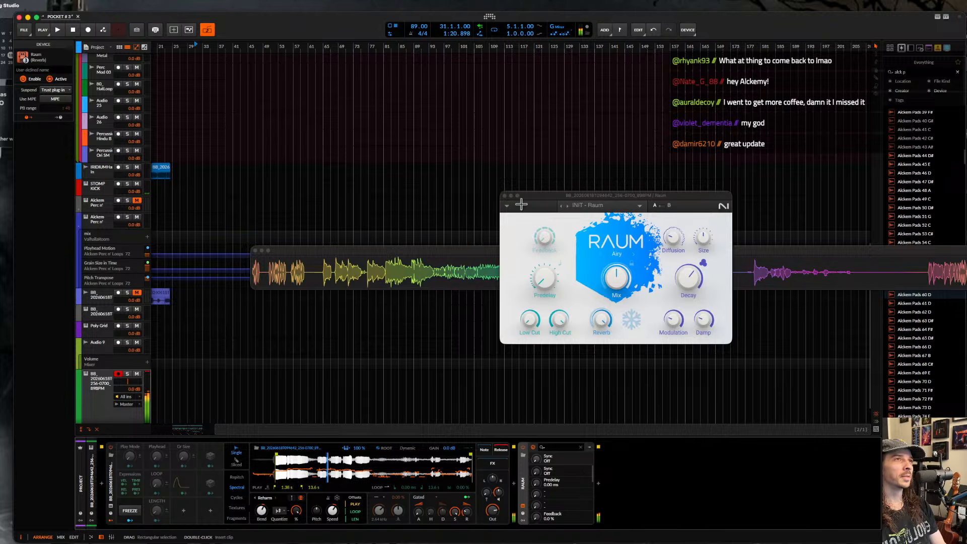
left_click(506, 196)
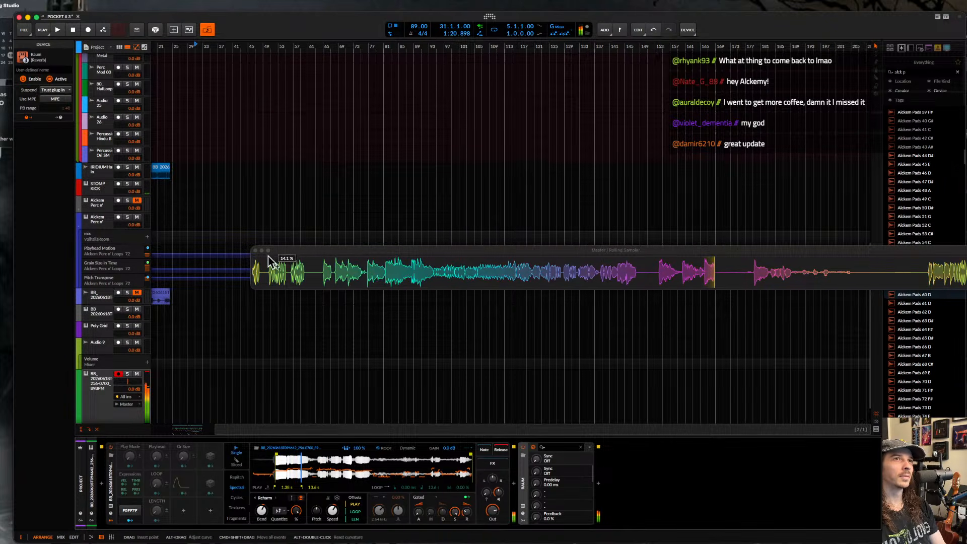
left_click(255, 251)
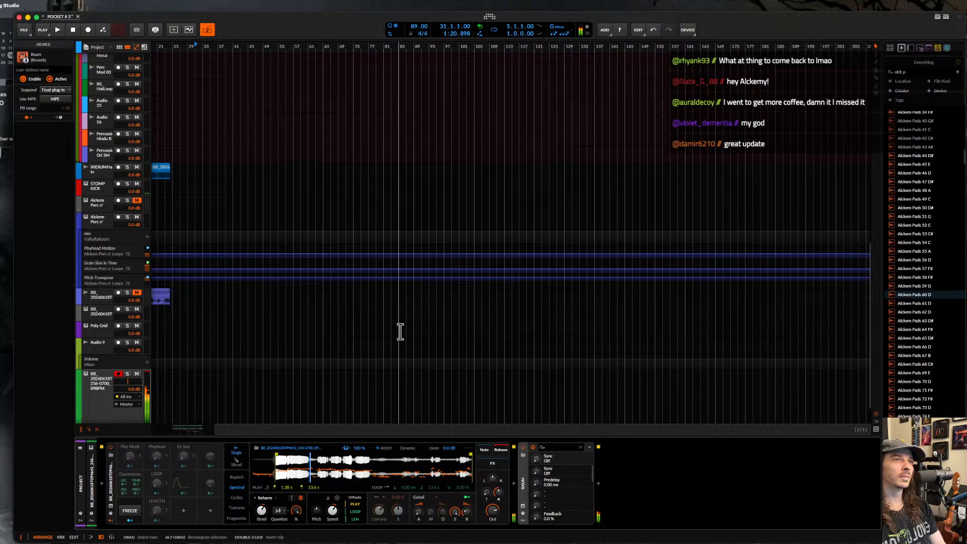
- Vary the Sampler's spectral Bend and set the harmonic quantization amount to about 70%
scroll(404, 315, "up", 1)
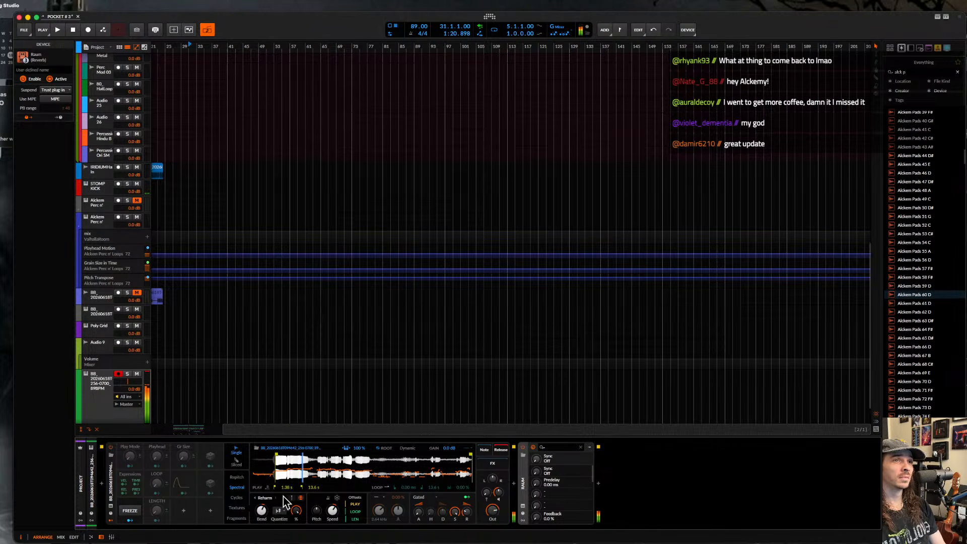
mouse_move(264, 515)
left_mouse_down()
mouse_move(263, 497)
mouse_move(264, 525)
left_mouse_up()
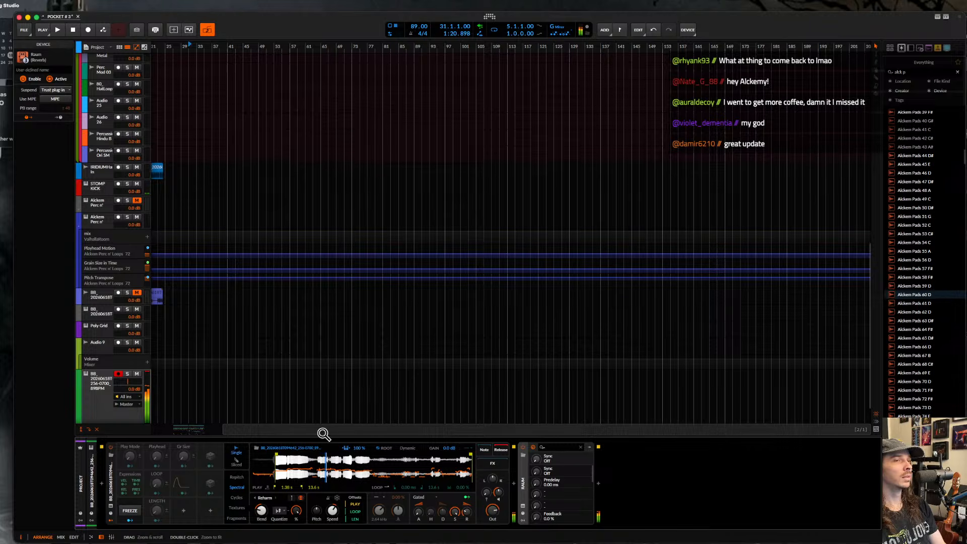
scroll(394, 382, "down", 1)
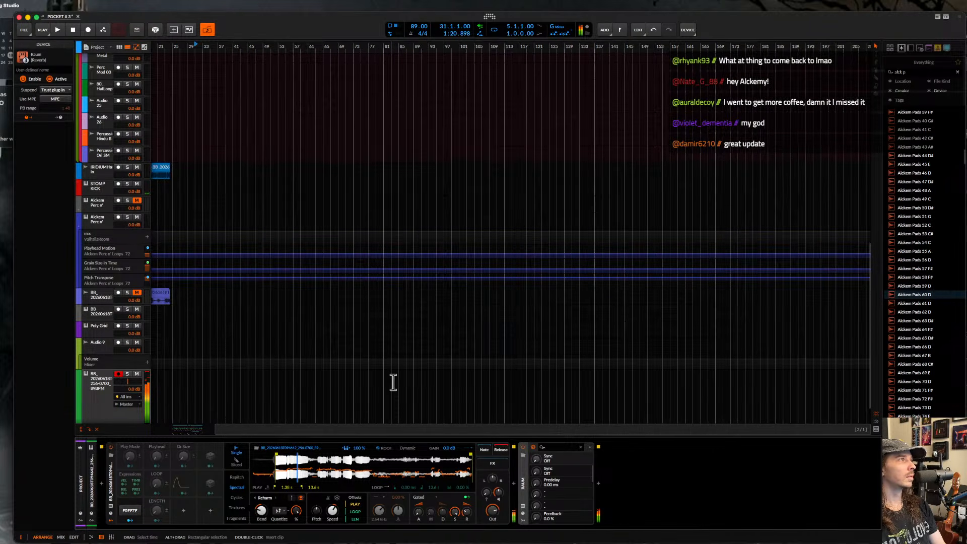
scroll(394, 383, "up", 3)
scroll(394, 383, "down", 3)
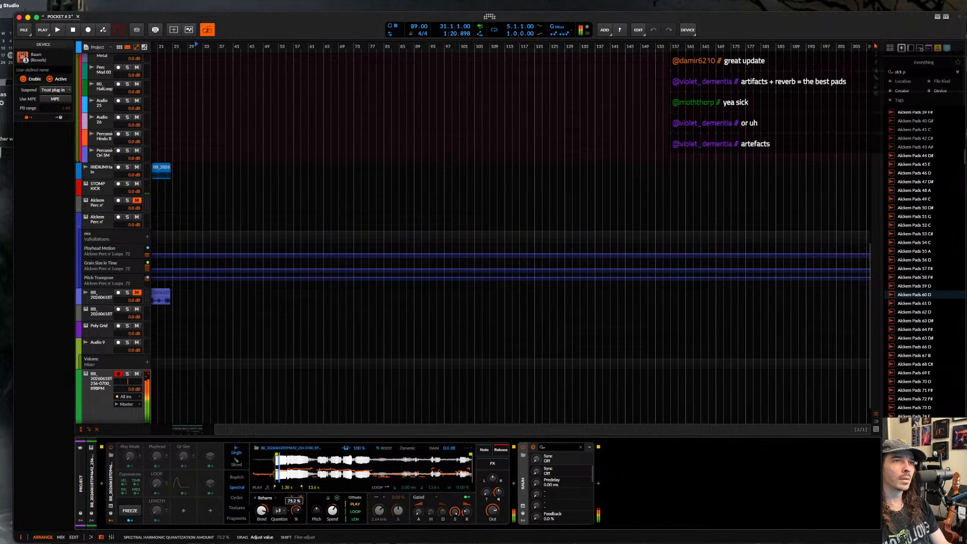
left_click_drag(296, 511, 296, 484)
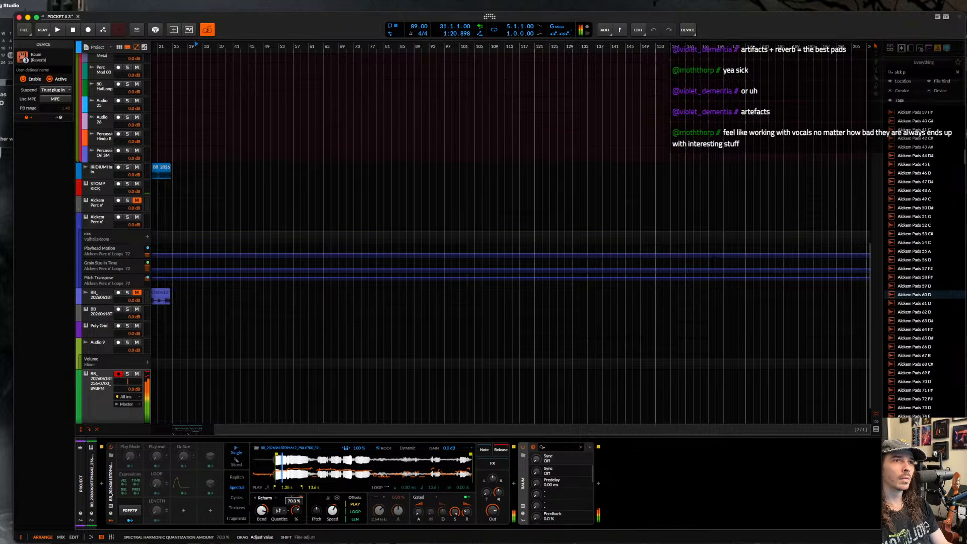
- Bypass the Raum reverb, and switch the Sampler's spectral character to Pure with an adjusted Formant
left_click(522, 447)
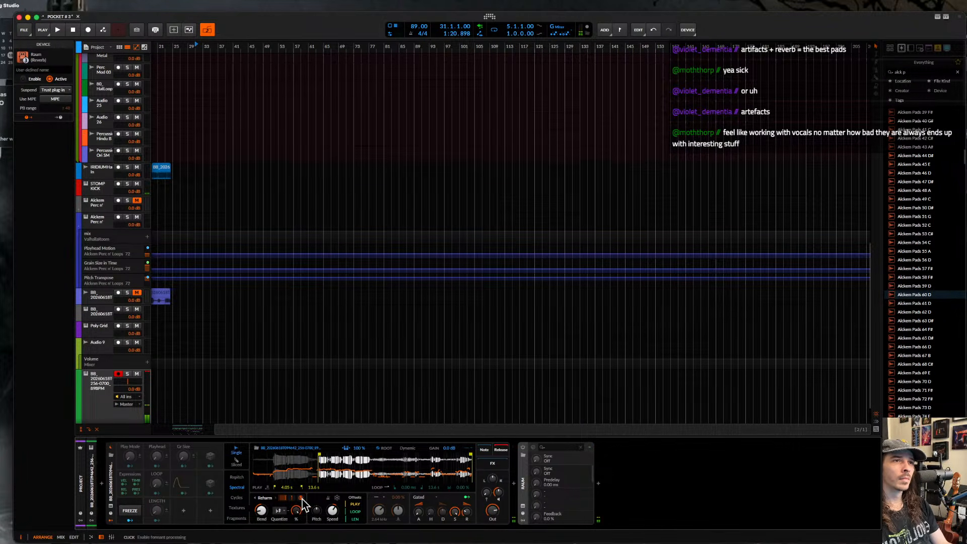
left_click(265, 499)
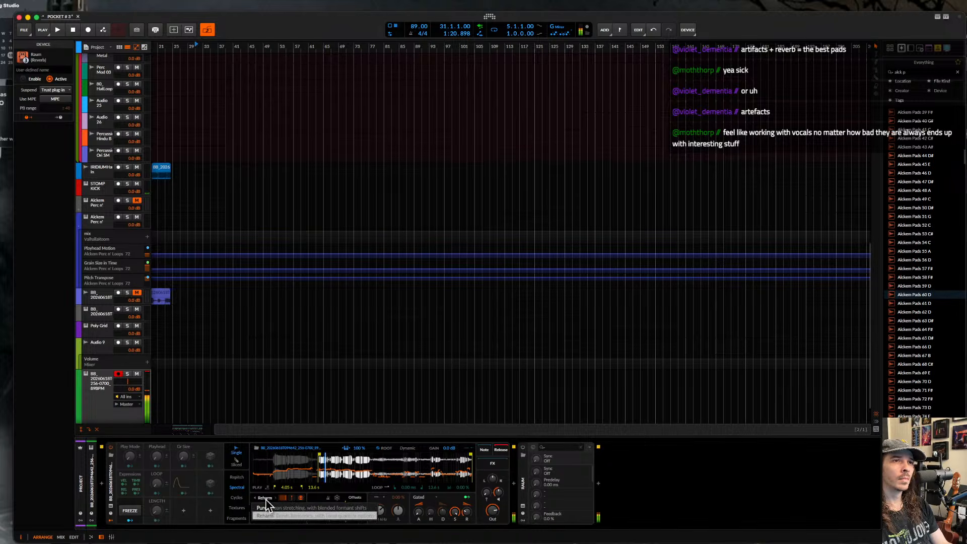
left_click(263, 507)
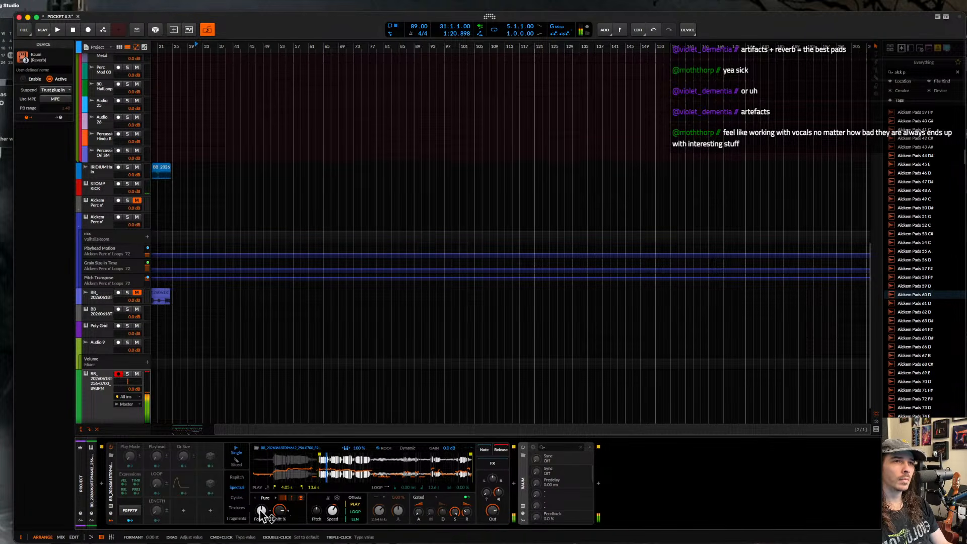
left_click_drag(261, 510, 261, 499)
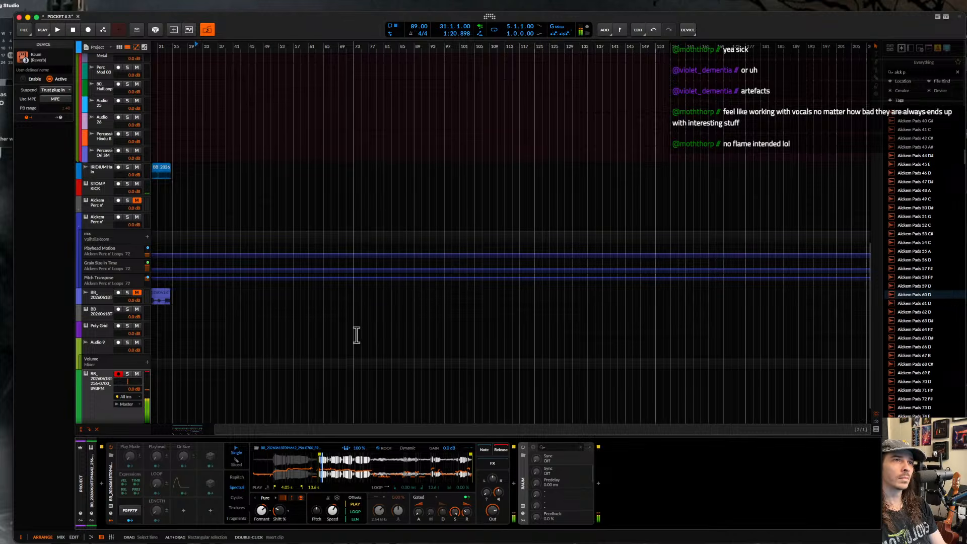
scroll(304, 331, "left", 5)
scroll(304, 331, "up", 2)
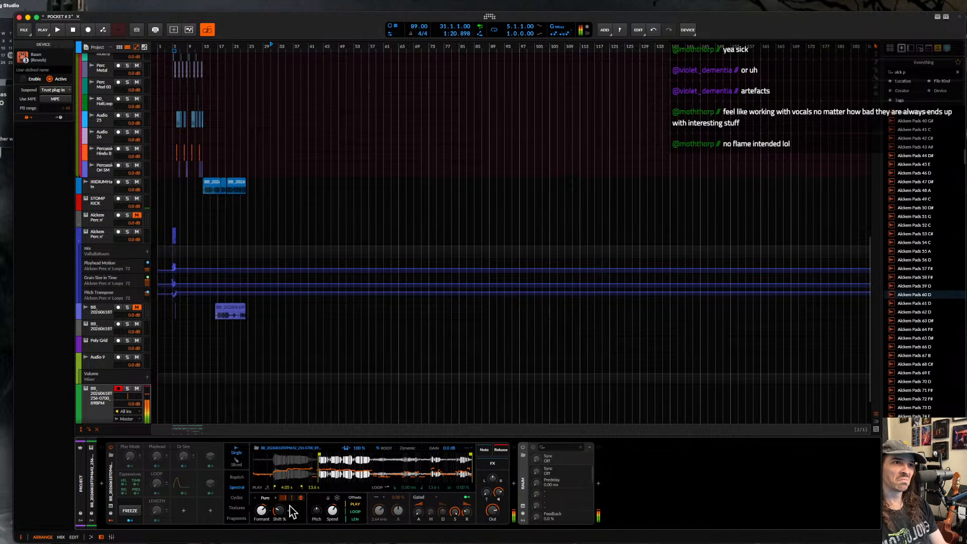
scroll(206, 330, "up", 1)
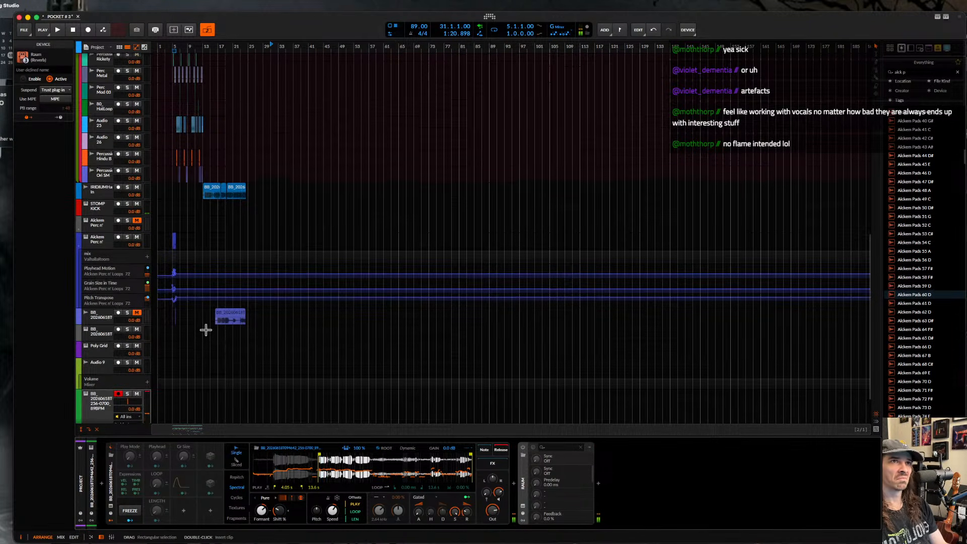
- Mute the Alckem Perc track that holds a clip and insert a one-bar clip at bar 5 on the sampler track
scroll(206, 330, "down", 1)
scroll(176, 247, "up", 6)
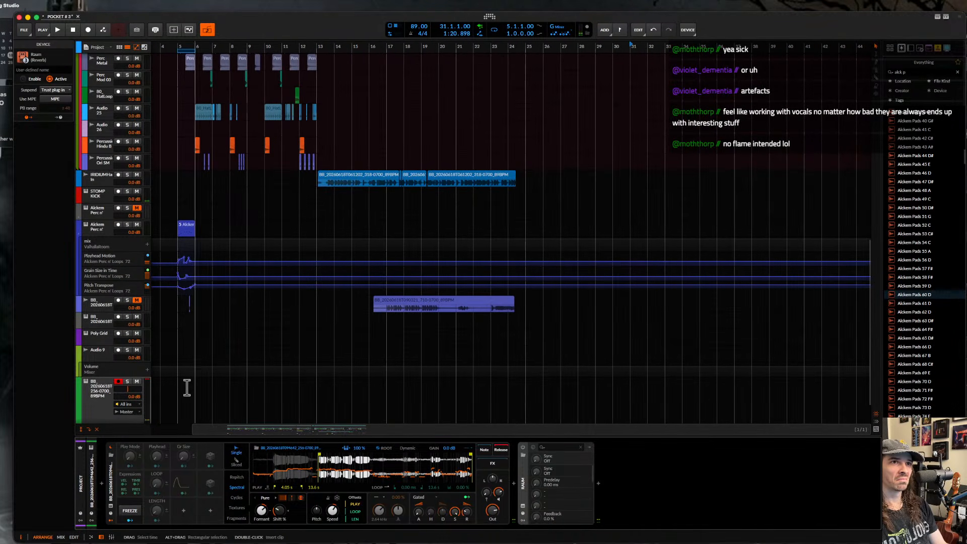
scroll(182, 395, "up", 3)
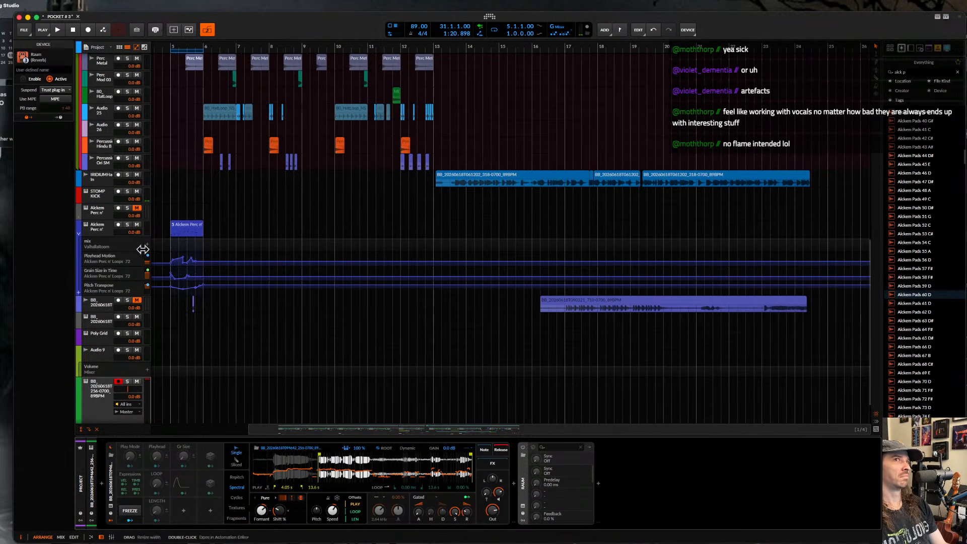
left_click(137, 226)
double_click(176, 400)
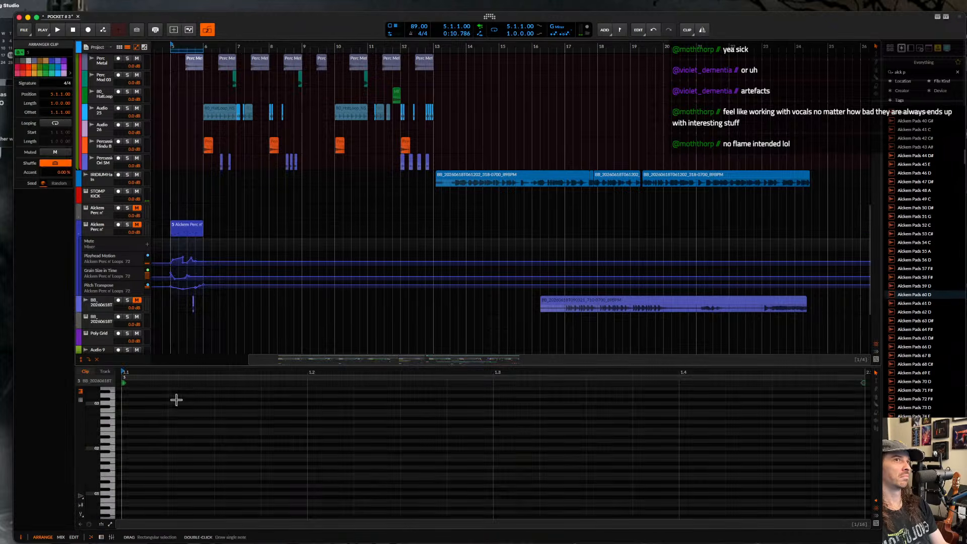
scroll(179, 315, "down", 3)
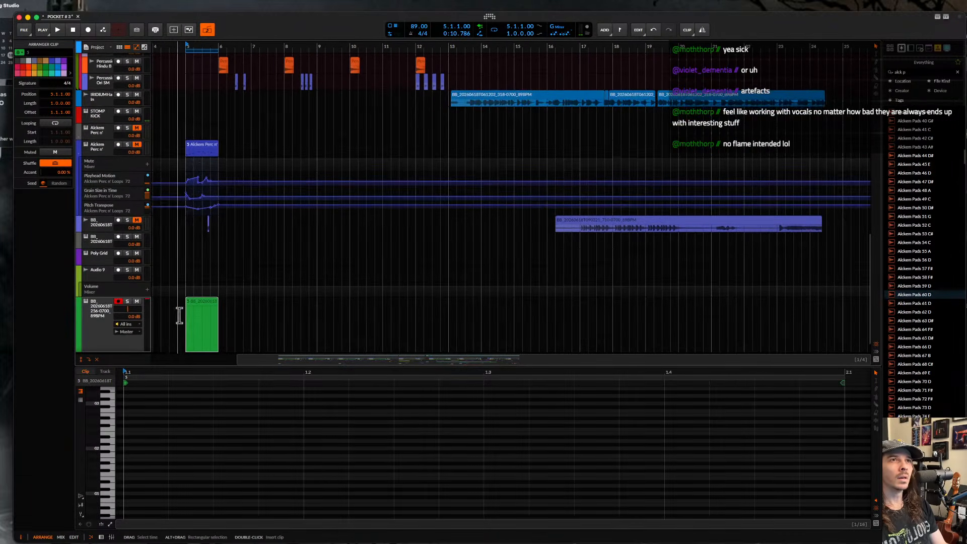
- Draw two C3 notes in the new clip, at its start and at 1.1.3, nudging the second slightly late
double_click(141, 430)
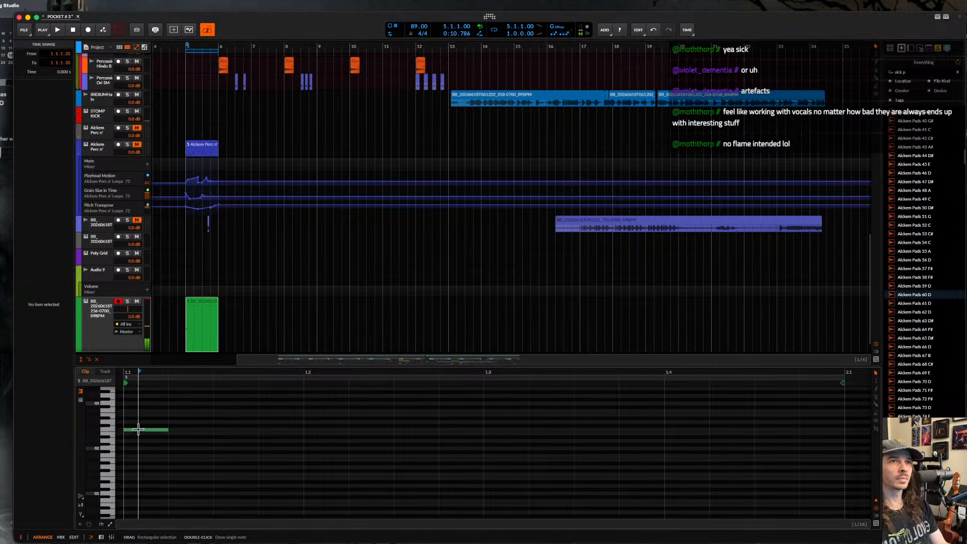
double_click(190, 431)
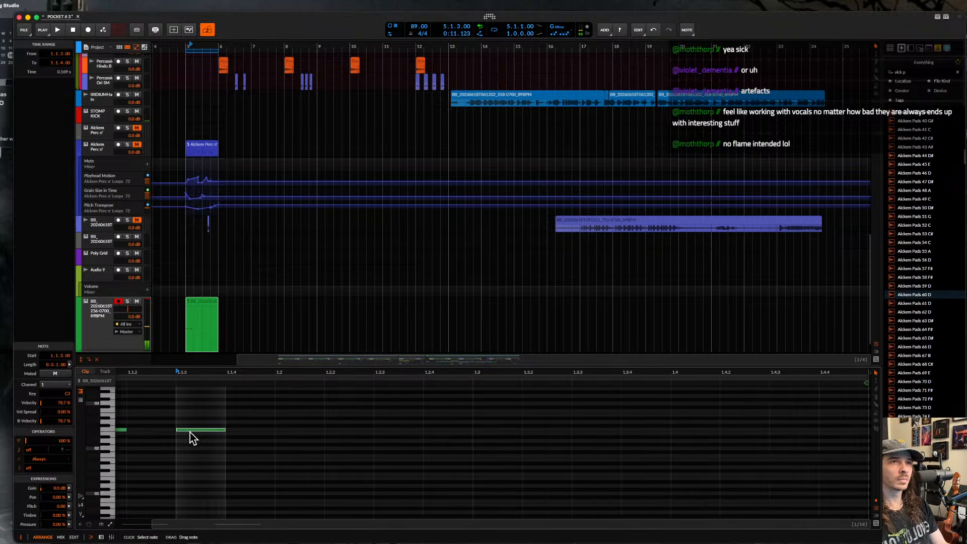
left_click_drag(200, 431, 206, 430)
scroll(181, 397, "down", 3)
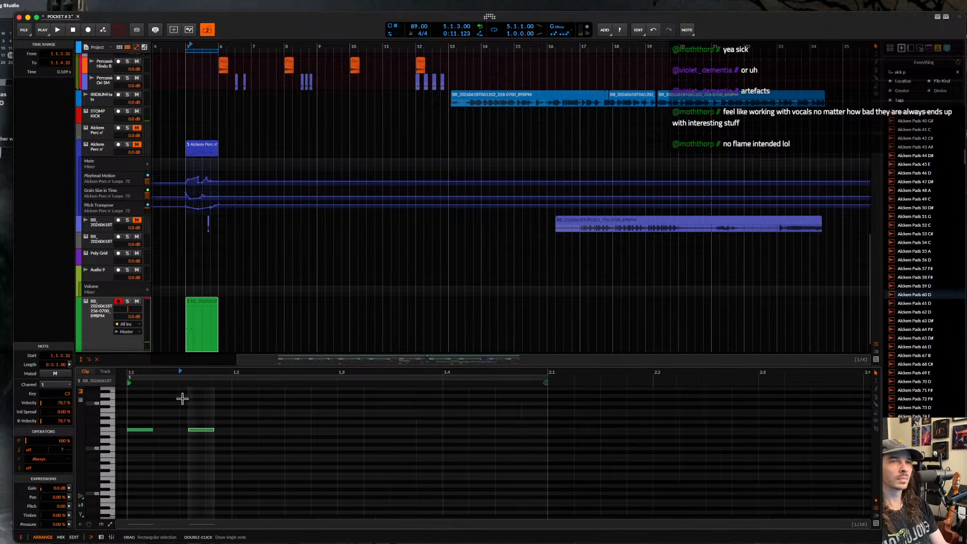
- Play the clip from bar 5 to audition the two C3 notes
left_click(179, 337)
key("space")
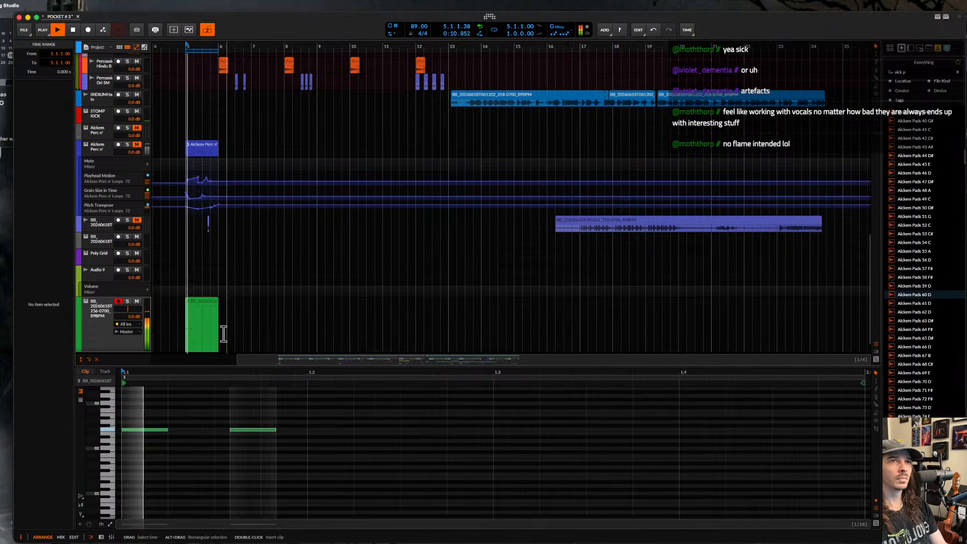
scroll(307, 381, "down", 1)
key("space")
key("space")
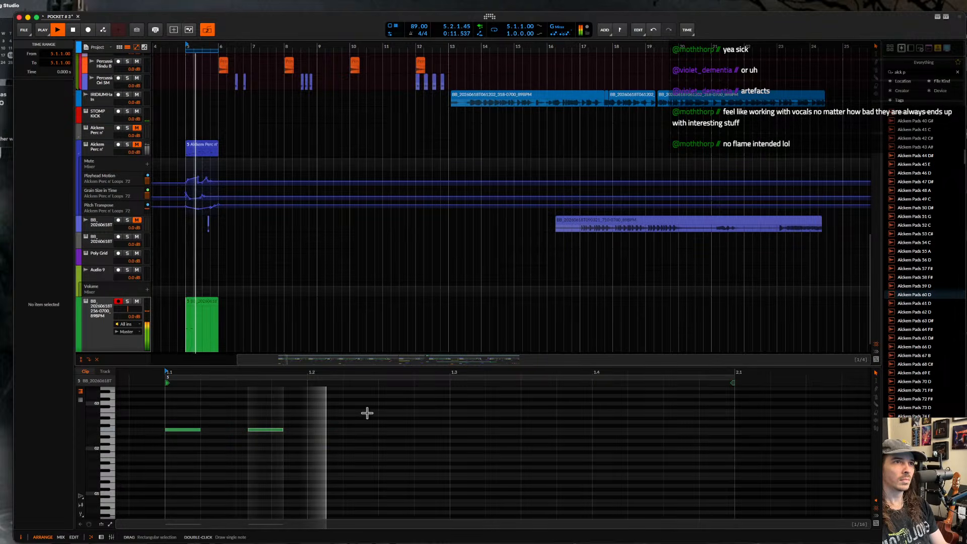
key("space")
- Add two C#3 notes to the clip, at 1.2.3 and 1.3.1
left_click(388, 417)
double_click(387, 417)
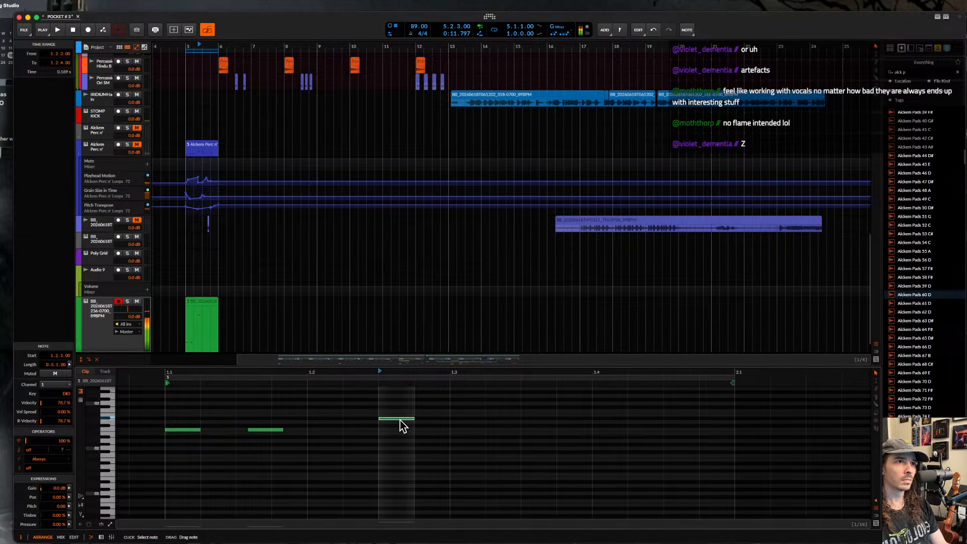
left_click(454, 426)
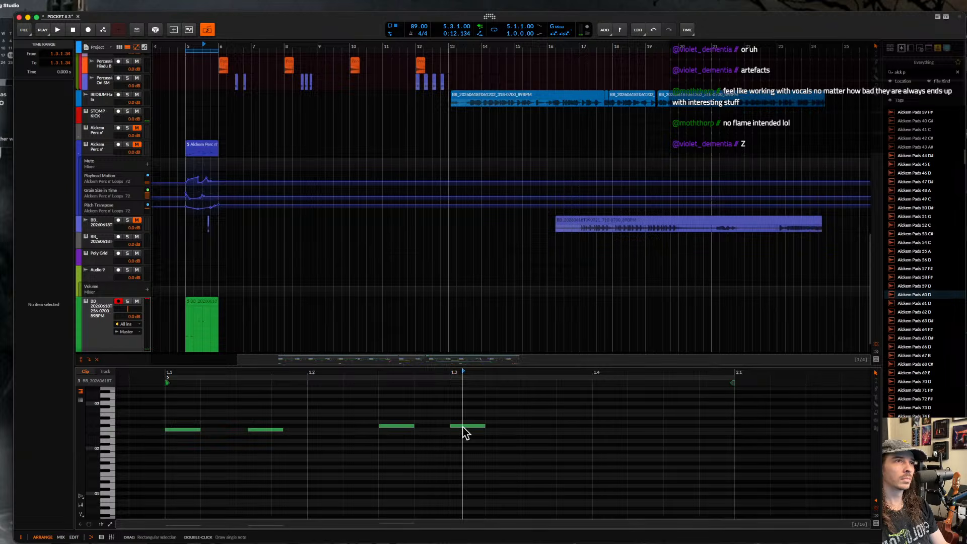
left_click(463, 426)
- Play the four-note pattern from the start of the clip
key("space")
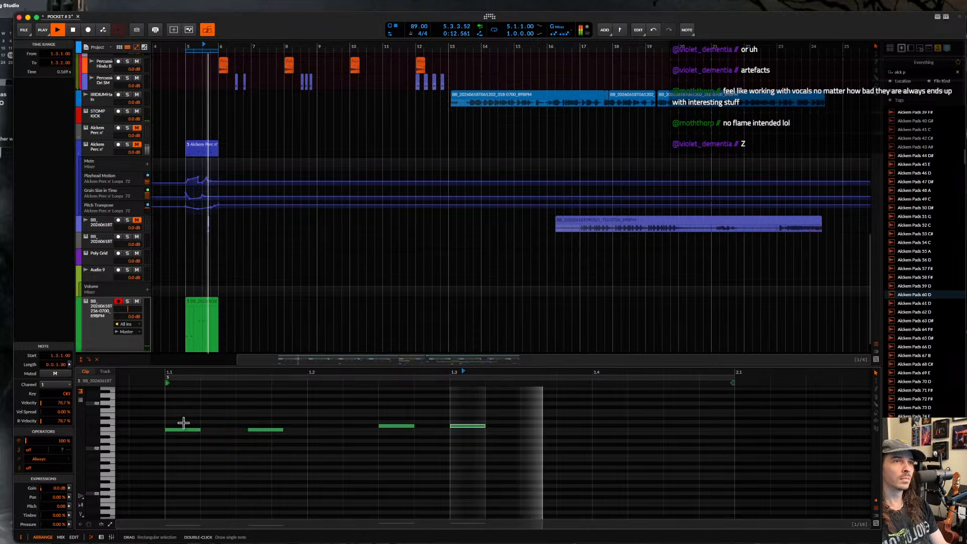
left_click(184, 422)
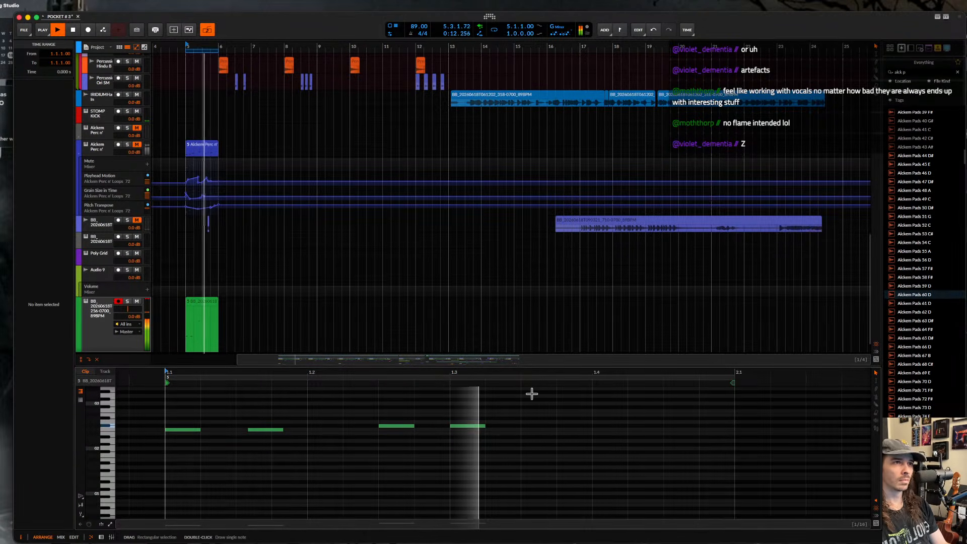
scroll(429, 404, "down", 3)
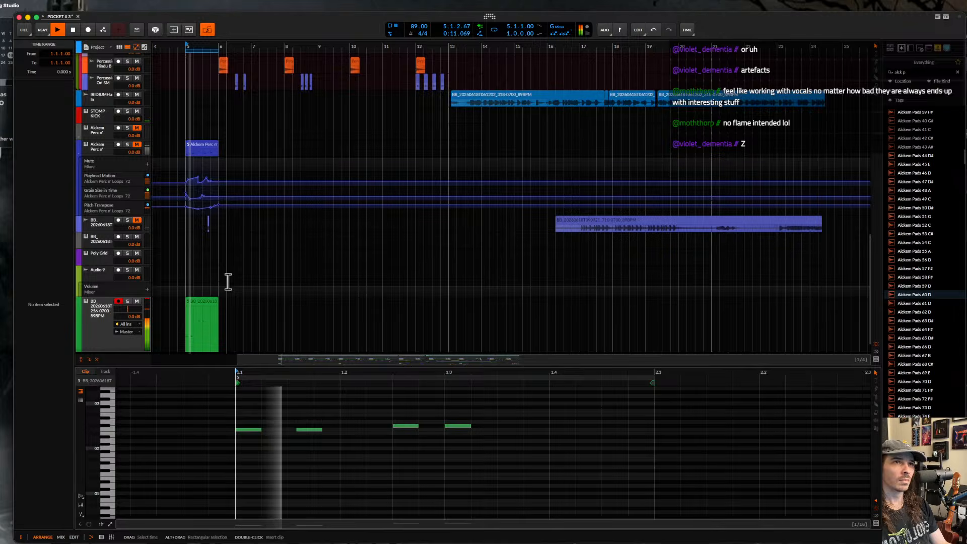
- Duplicate the one-bar sampler clip into bar 6 and extend the loop region to two bars
left_click(203, 303)
key("ctrl+d")
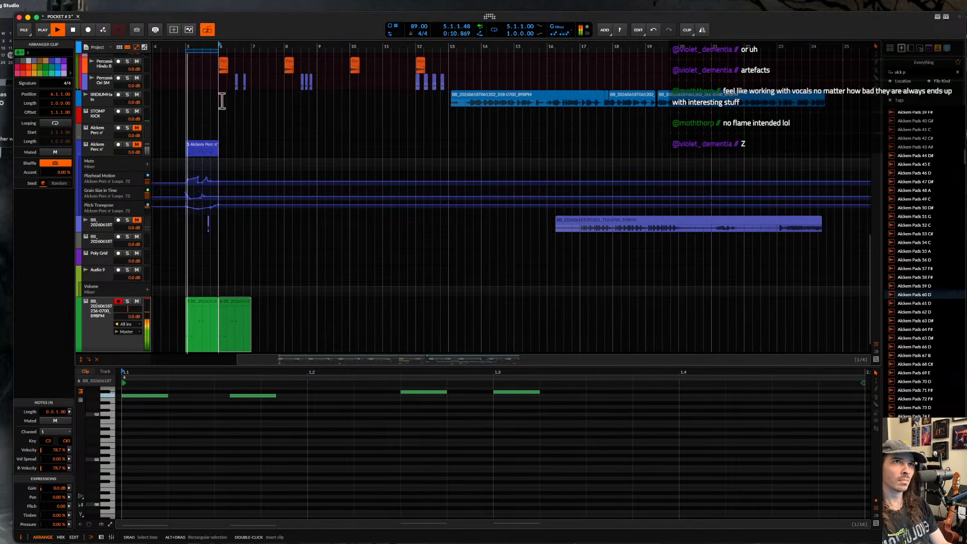
left_click_drag(218, 51, 251, 52)
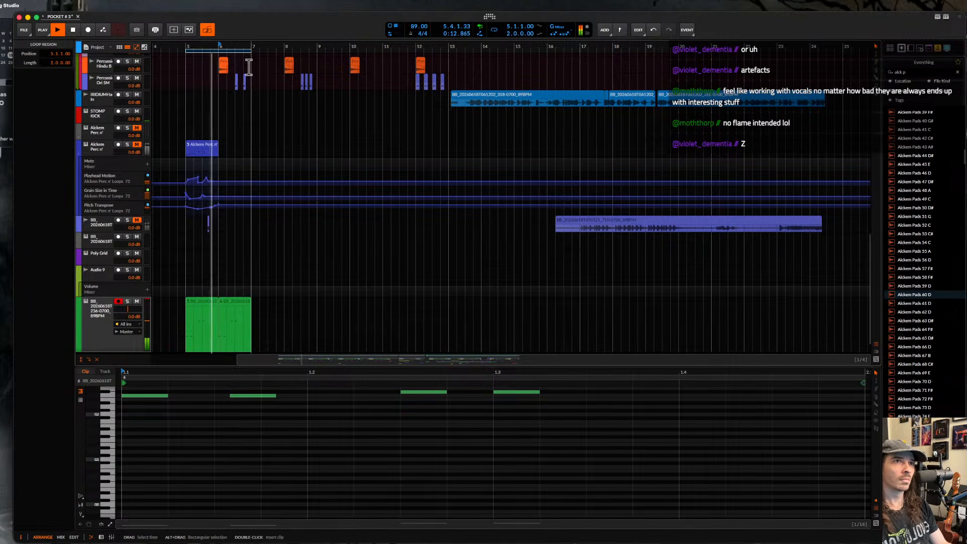
- Add another C#3 note after the last note in the duplicated clip, nudged slightly later than 1.3.2
left_click(240, 303)
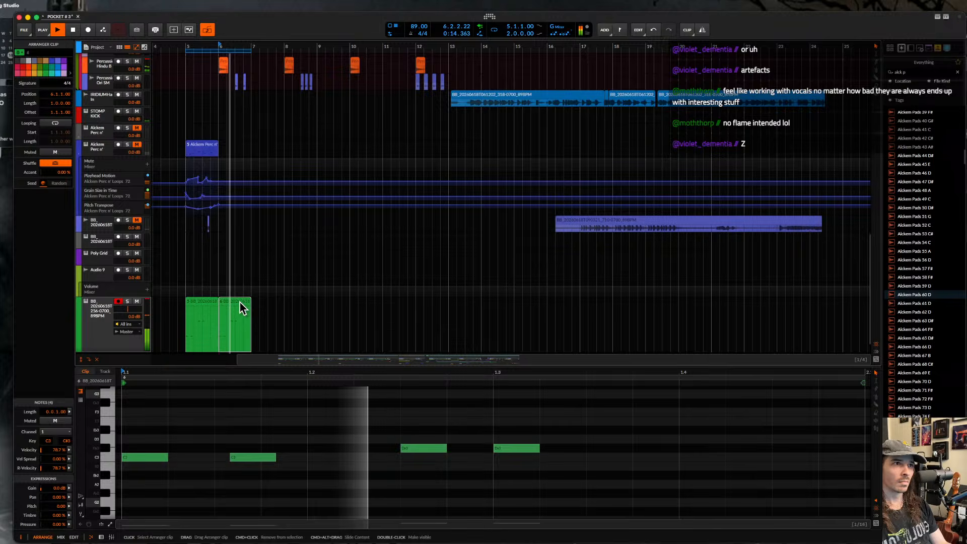
key("space")
double_click(564, 447)
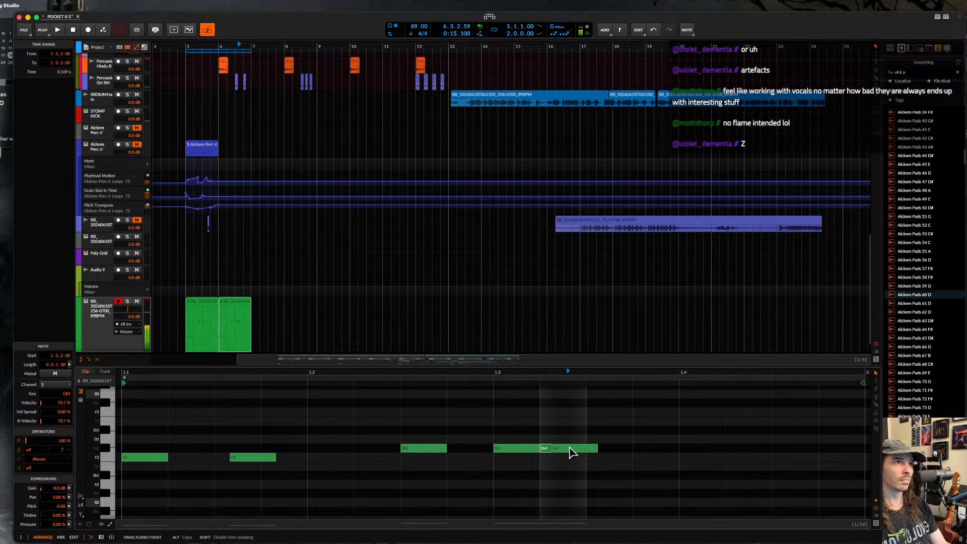
left_click_drag(570, 447, 571, 448)
- Play the second clip from just before its first C#3 note to audition the added note
key("space")
key("space")
left_click(385, 413)
key("space")
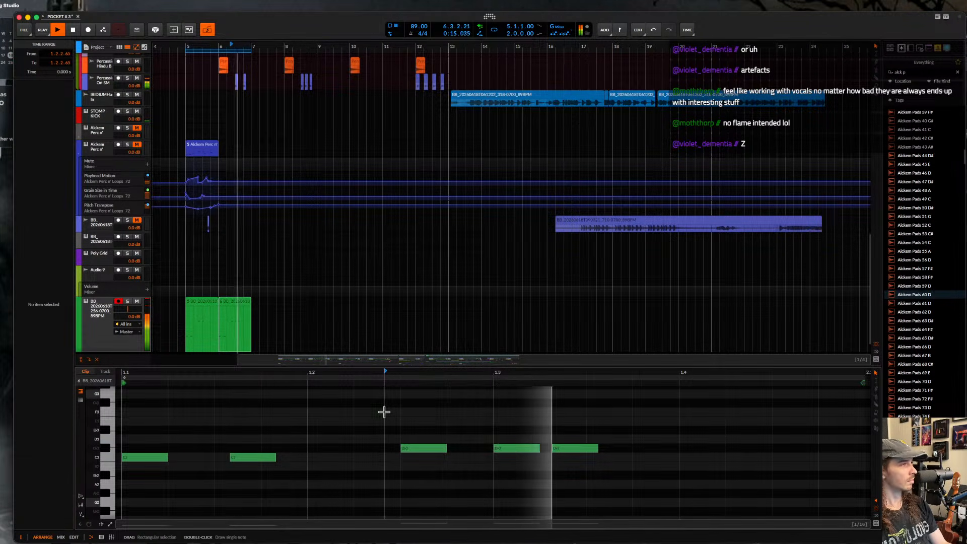
- Show the sampler track's devices and move the sample's play start to 4.29 s
scroll(384, 412, "down", 2)
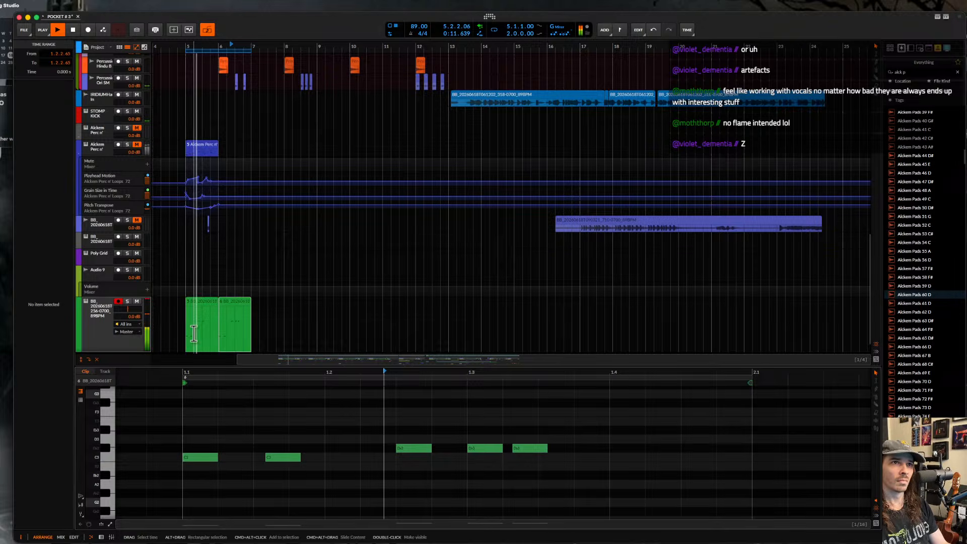
key("d")
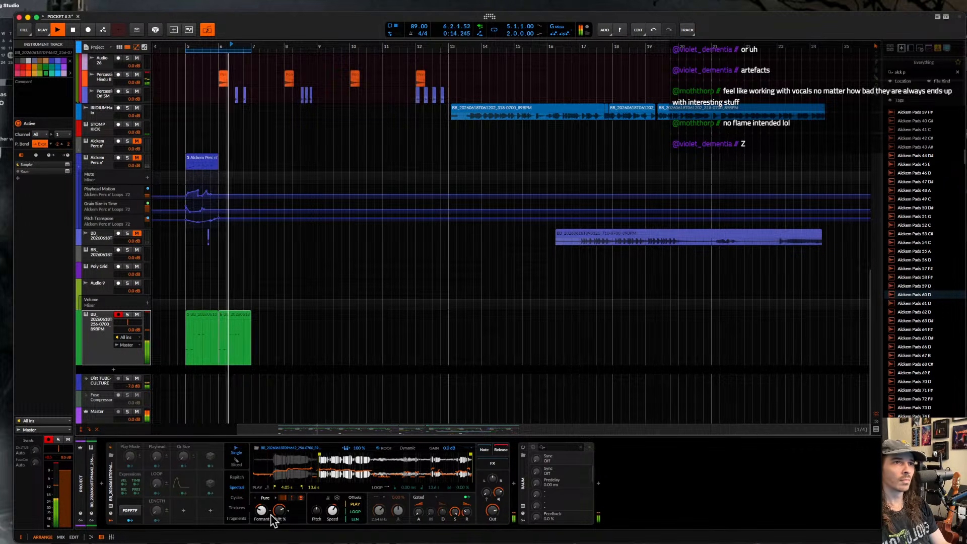
left_click_drag(318, 454, 321, 455)
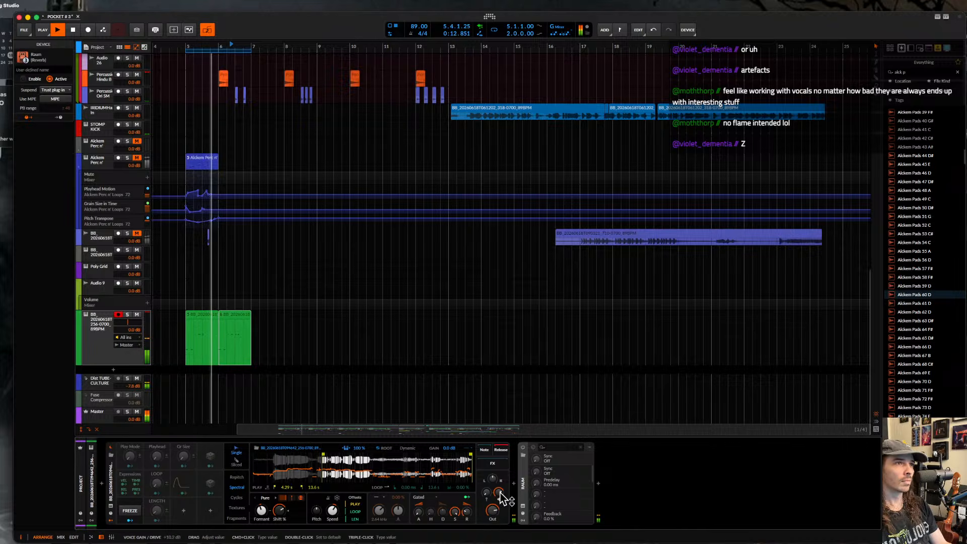
- Insert ValhallaRoom between the sampler and the Raum reverb, and raise its decay to 100 s
left_click(514, 483)
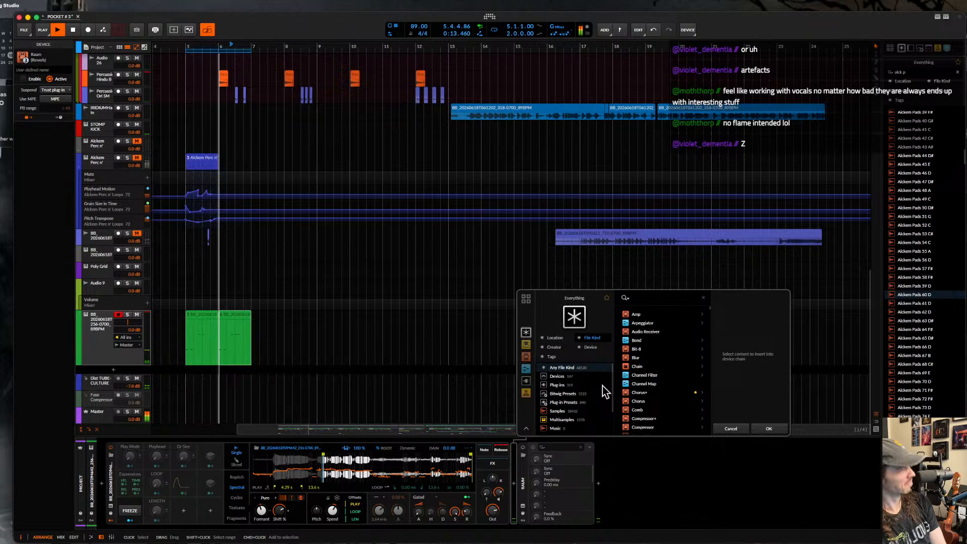
type("r")
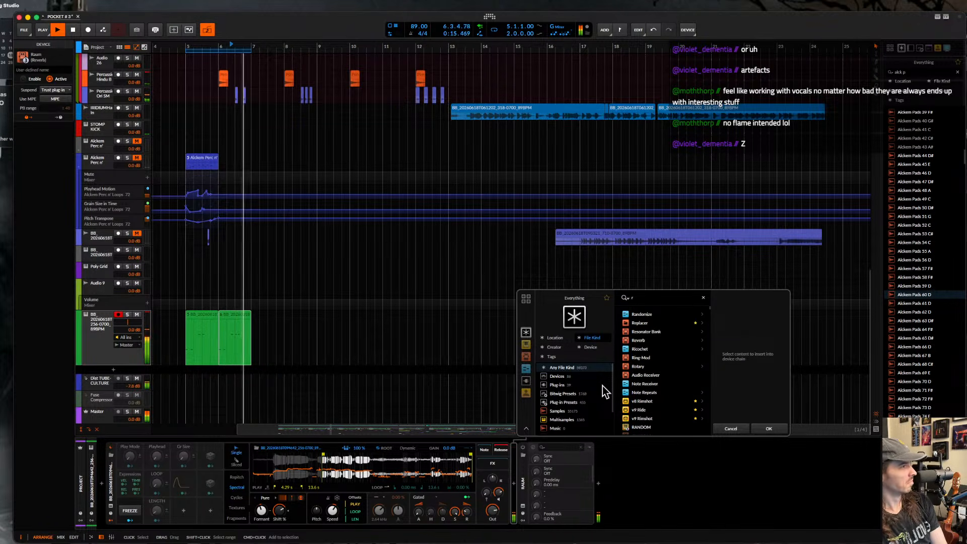
type("oom")
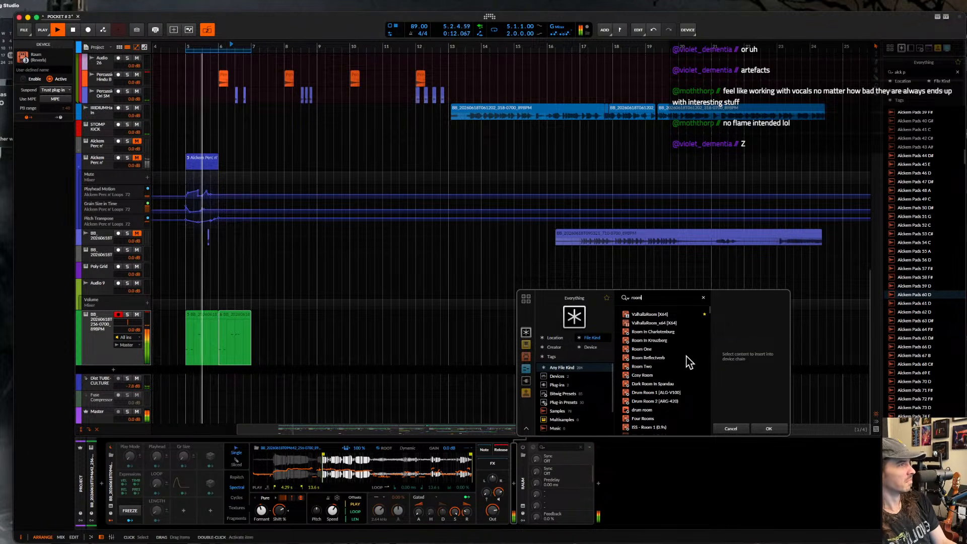
left_click(642, 315)
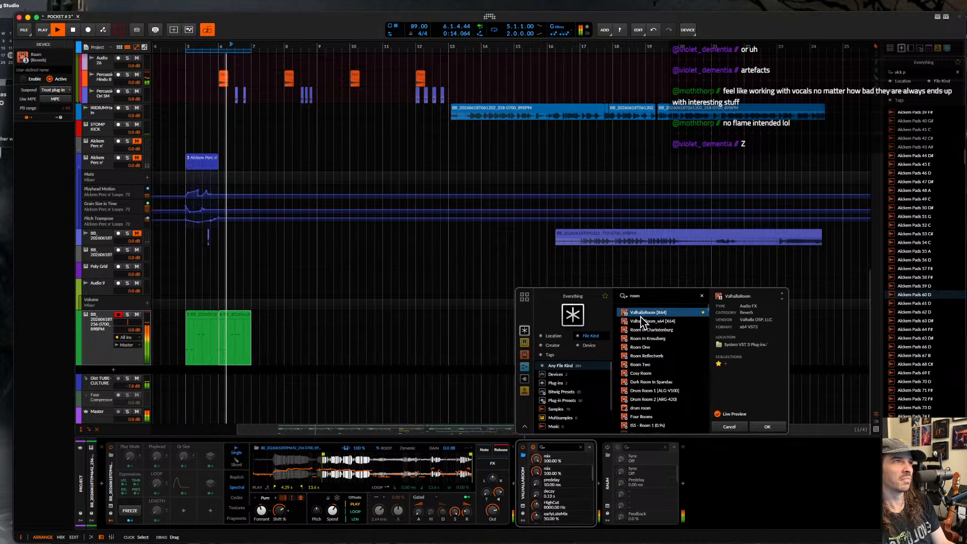
left_click(768, 426)
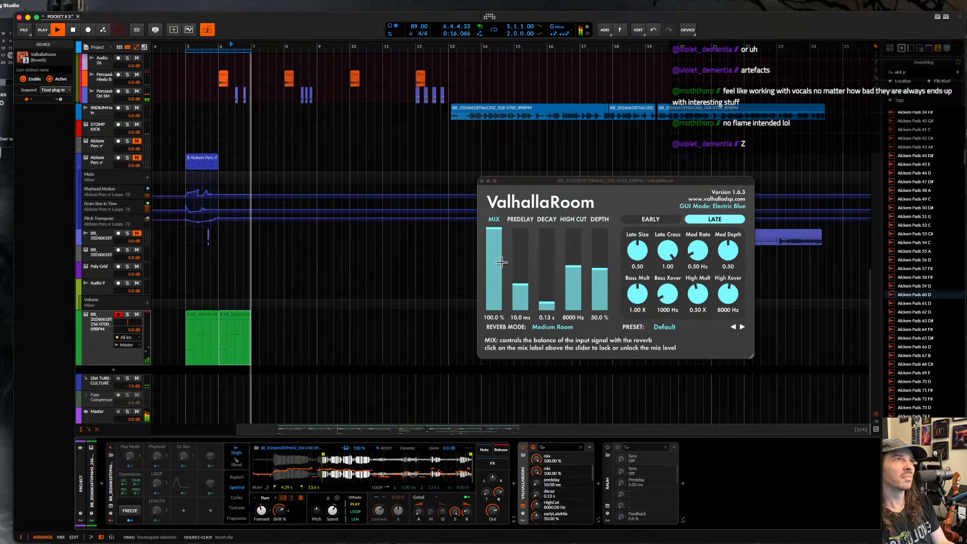
left_click_drag(550, 280, 553, 218)
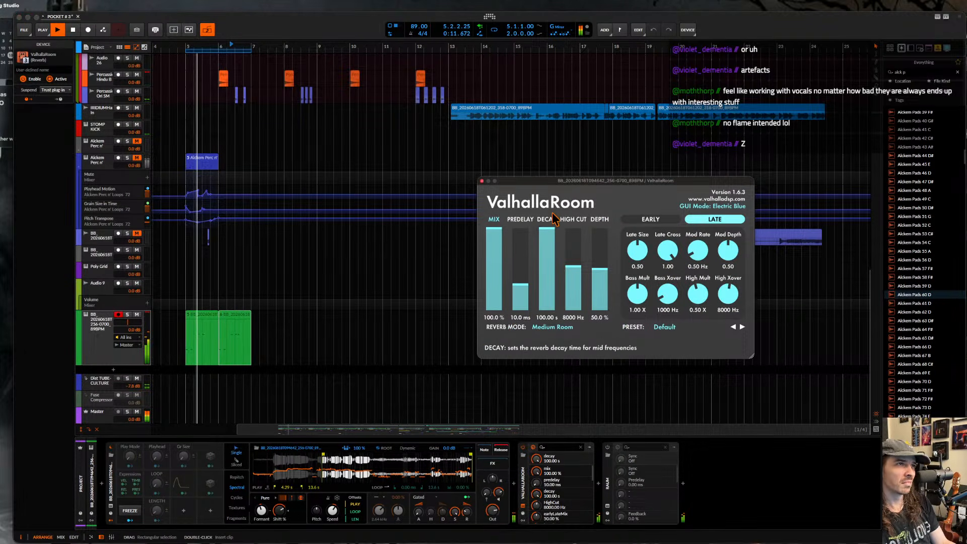
- Insert Fuse Compressor directly after ValhallaRoom in the device chain
left_click(599, 483)
type("fuse")
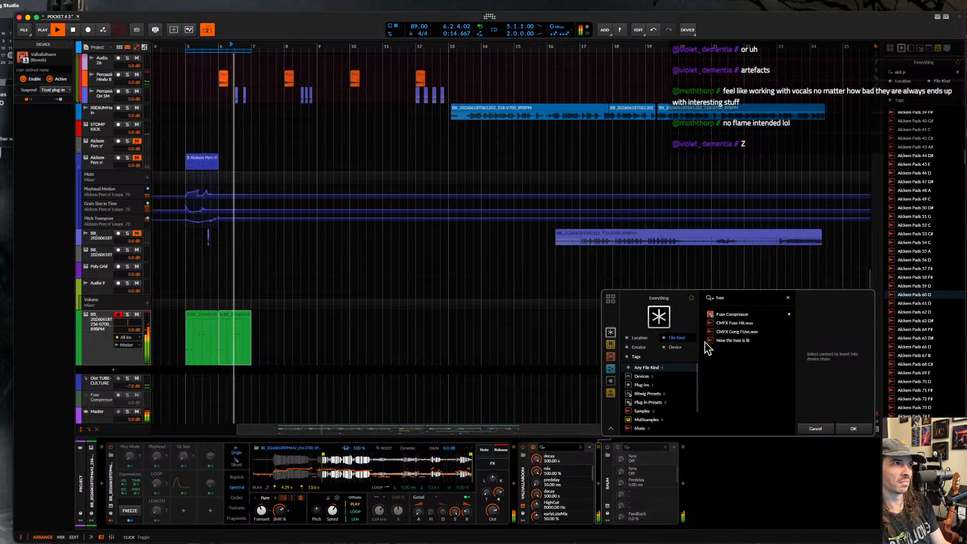
left_click(724, 315)
left_click(852, 428)
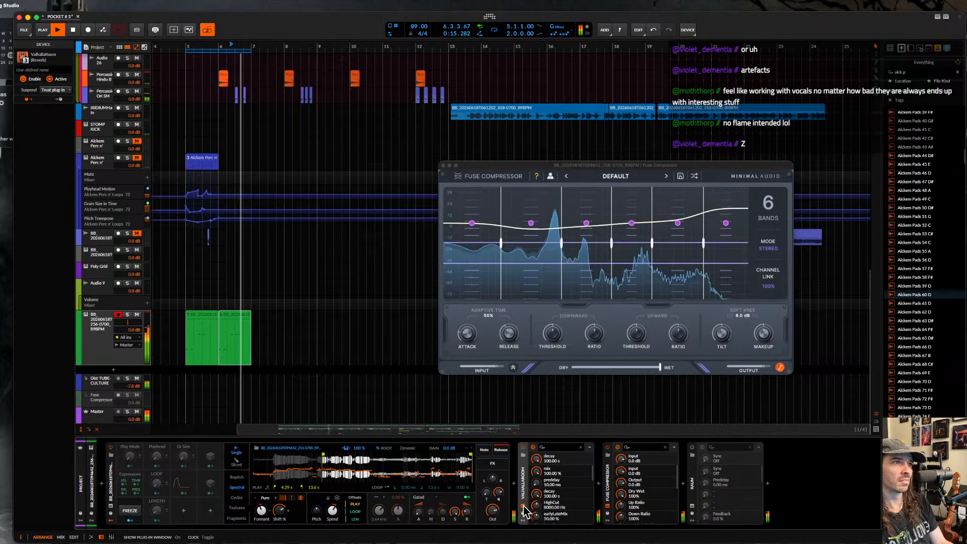
- Set ValhallaRoom's mix to about 70.8 %, decay to 1.13 s and high cut to 15000 Hz, closing its window
left_click(527, 481)
left_click_drag(493, 231, 493, 271)
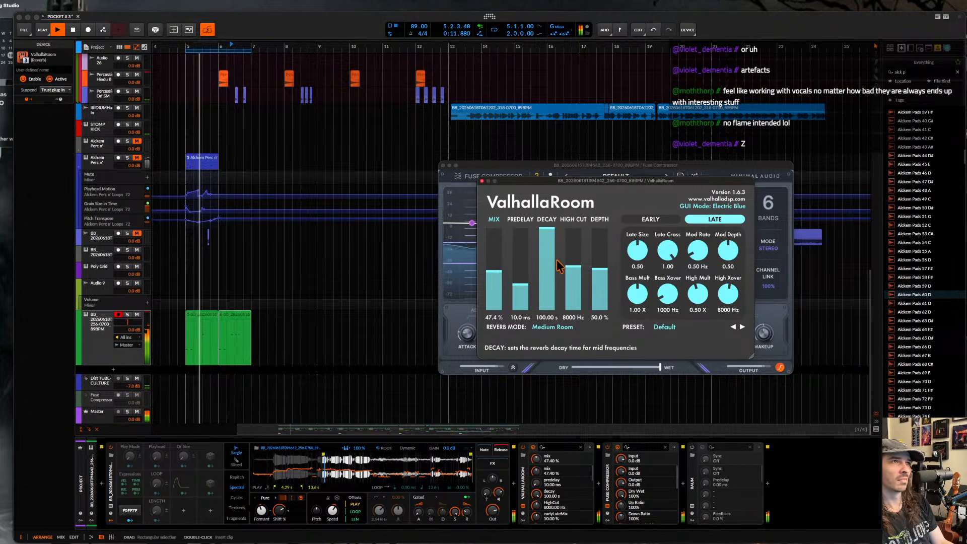
left_click_drag(547, 231, 548, 288)
left_click_drag(494, 272, 494, 252)
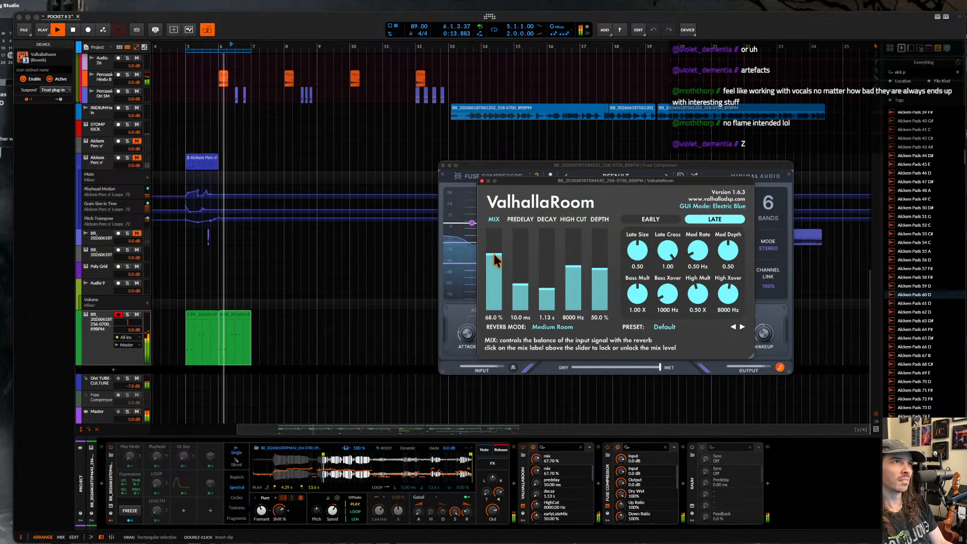
left_click_drag(578, 263, 574, 229)
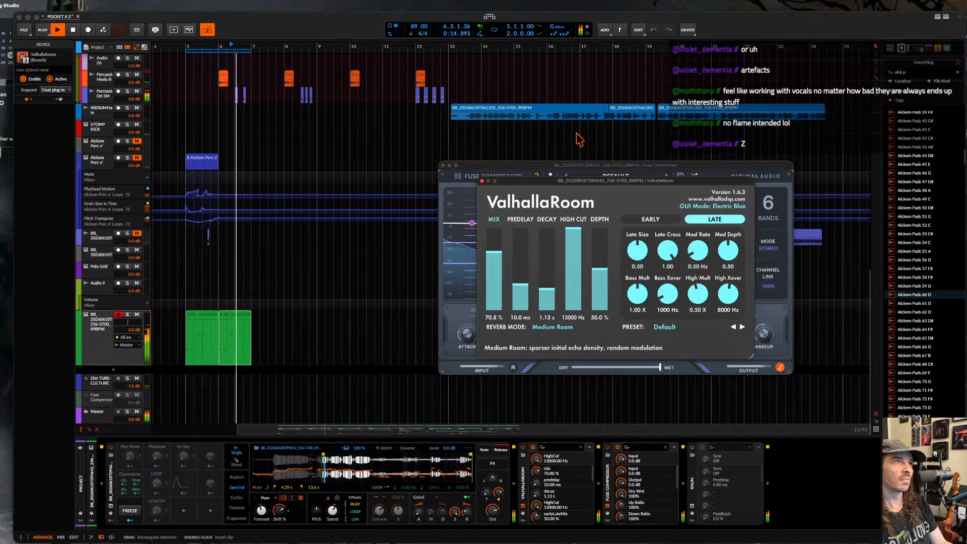
left_click(482, 182)
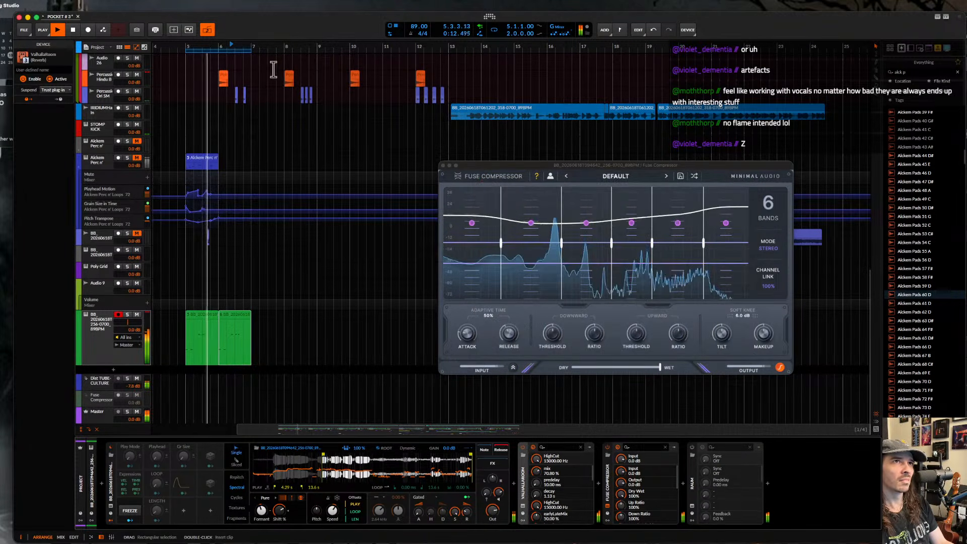
- Extend the arranger loop region from bar 5 to a length of five bars
left_click_drag(249, 50, 350, 51)
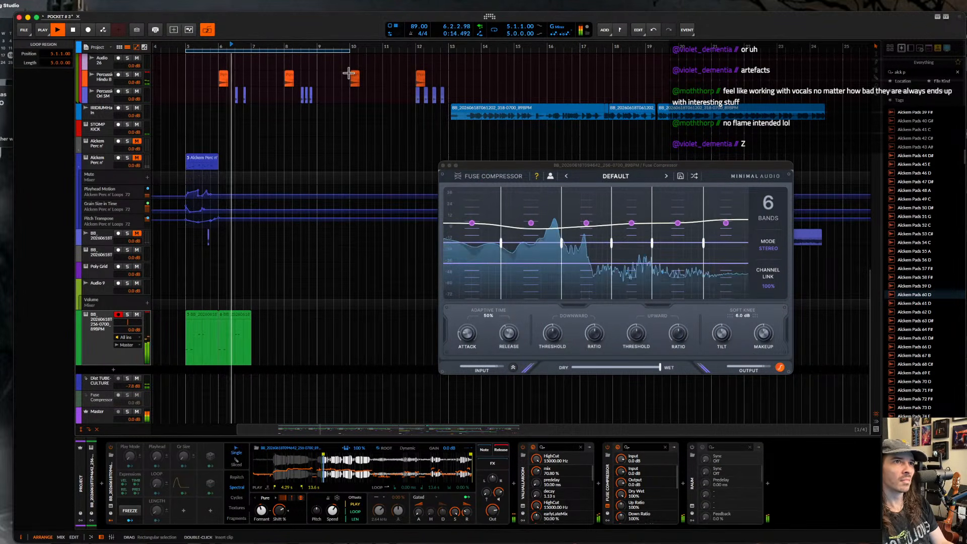
- Duplicate the green sampler track's note clips until they fill bars 5 through 12, and extend the arranger loop region to eight bars
left_click_drag(186, 335, 250, 341)
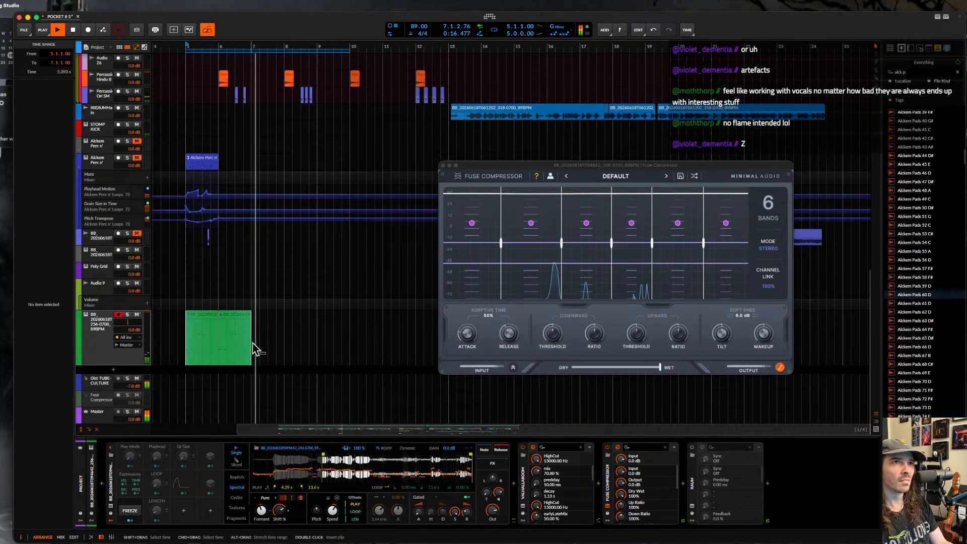
key("super+d")
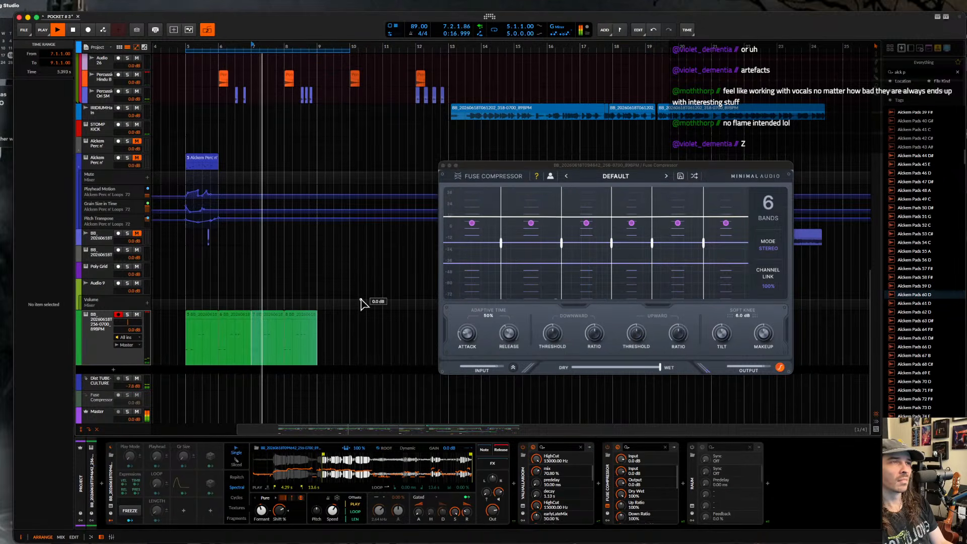
left_click(443, 165)
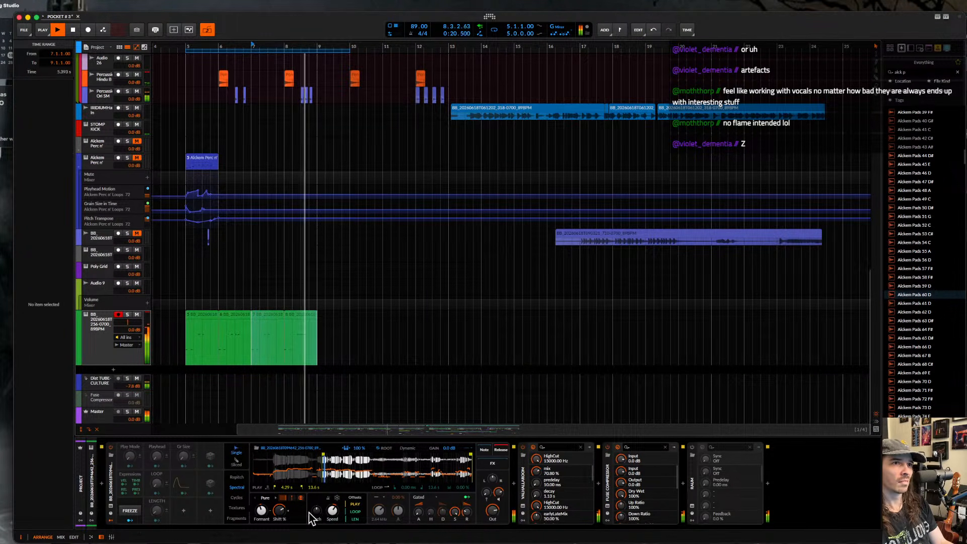
left_click_drag(262, 512, 262, 484)
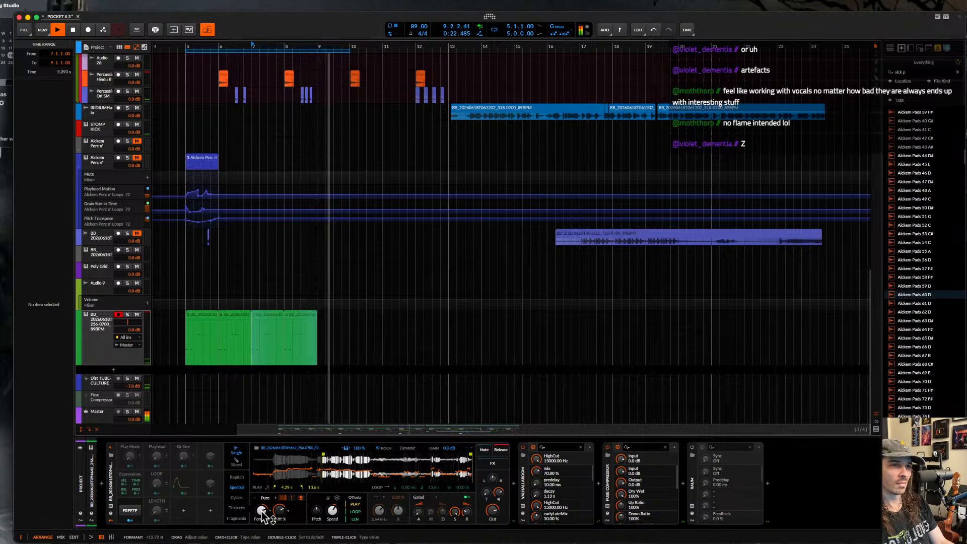
left_click_drag(183, 339, 317, 352)
key("ctrl+d")
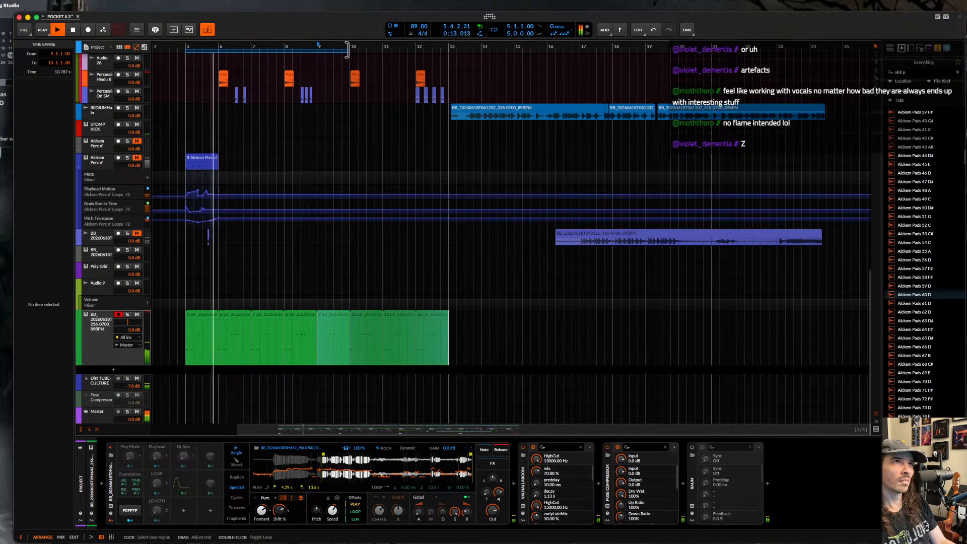
double_click(318, 46)
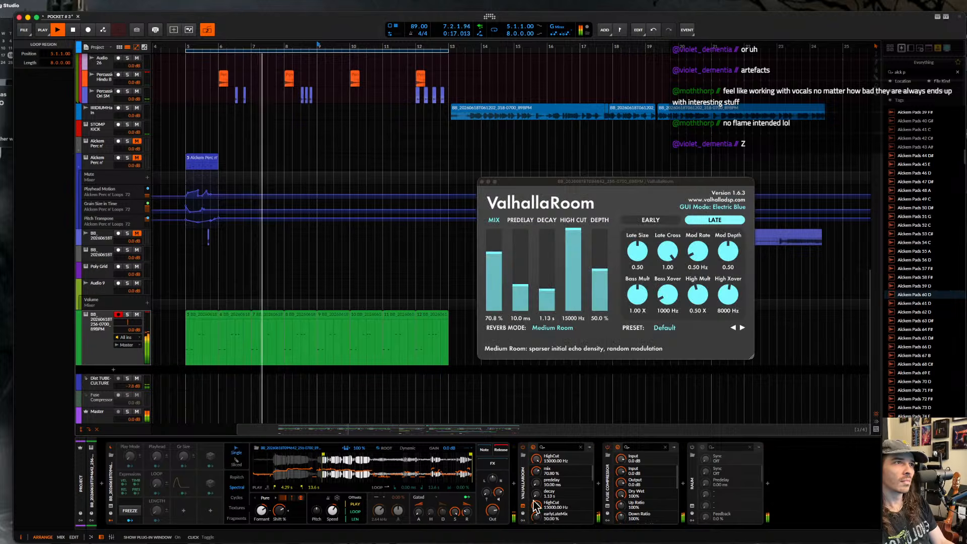
- Set ValhallaRoom's decay to 0.16 s, mix to about 22.7 % and depth to about 75.2 %
left_click(523, 512)
left_click_drag(548, 291, 547, 303)
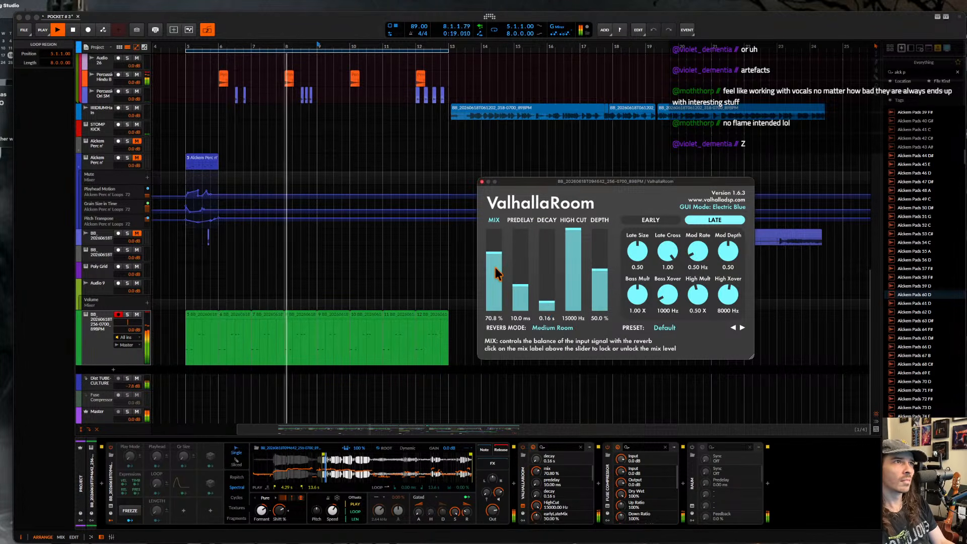
left_click_drag(600, 269, 594, 258)
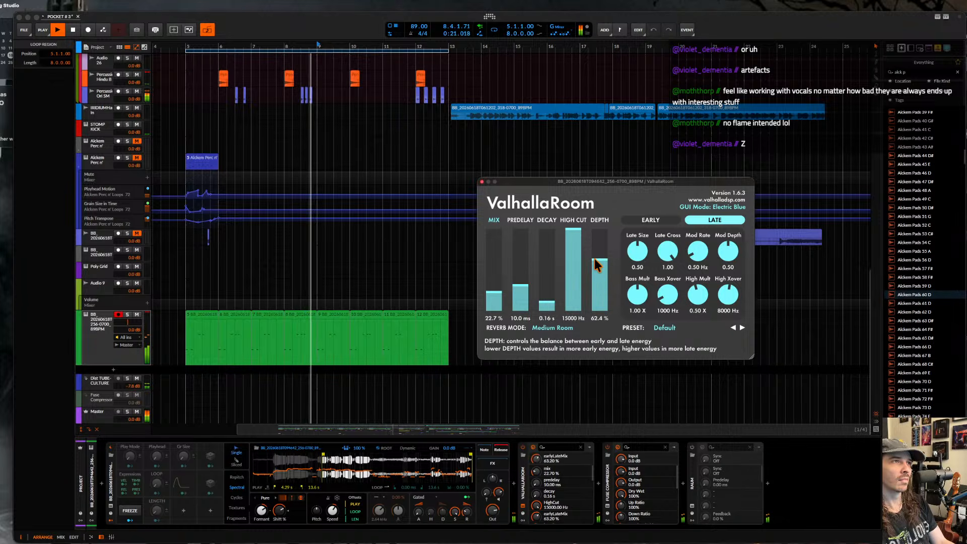
- Insert the Over distortion device between Fuse Compressor and Raum in the sampler track's device chain
left_click(684, 485)
type("ove")
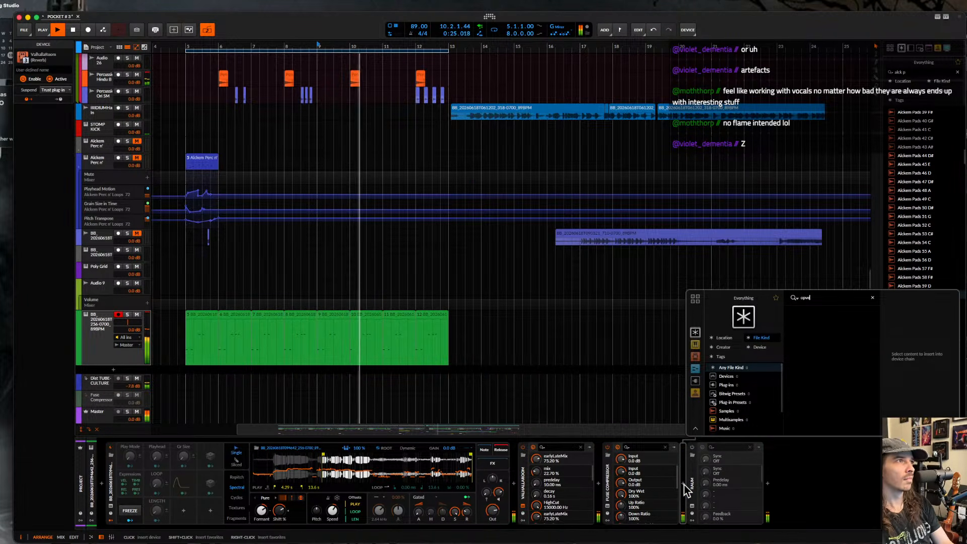
type("r")
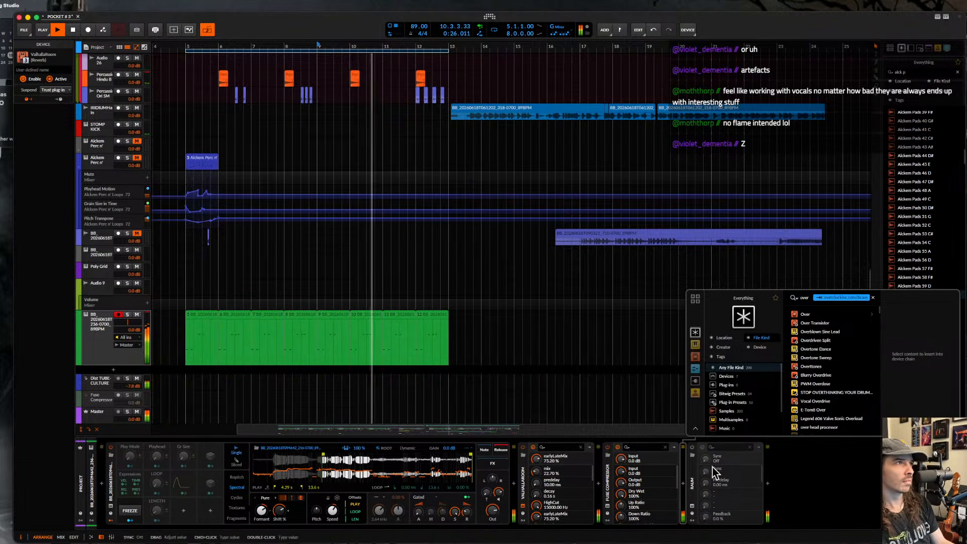
left_click(807, 316)
key("Return")
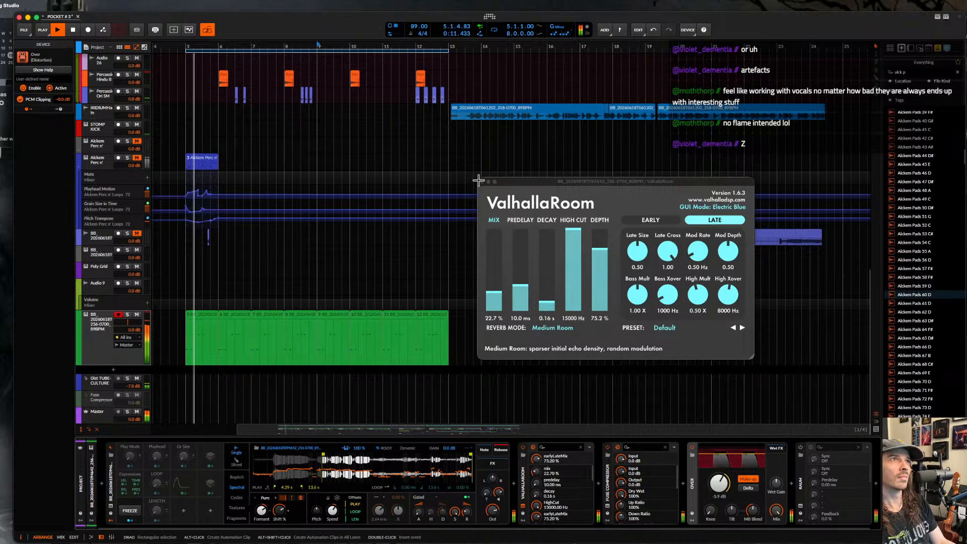
- Adjust the sampler's formant and move the sample's play start earlier, to about 1.54 s
left_click_drag(261, 511, 272, 534)
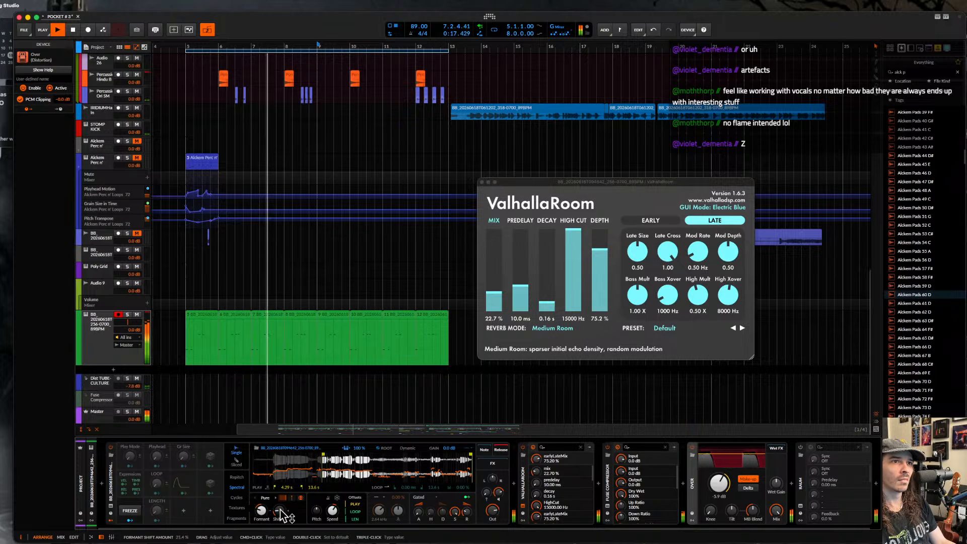
left_click_drag(261, 510, 261, 493)
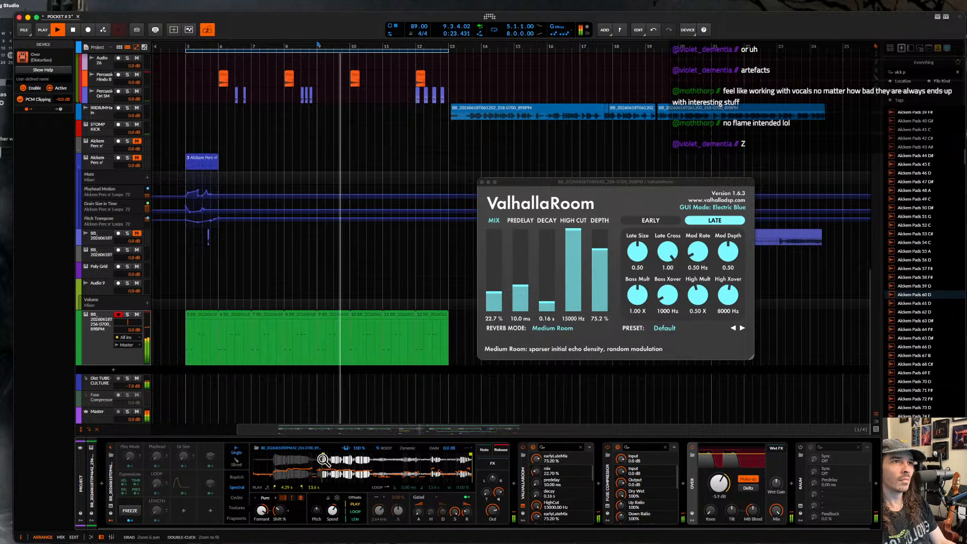
left_click_drag(322, 457, 272, 455)
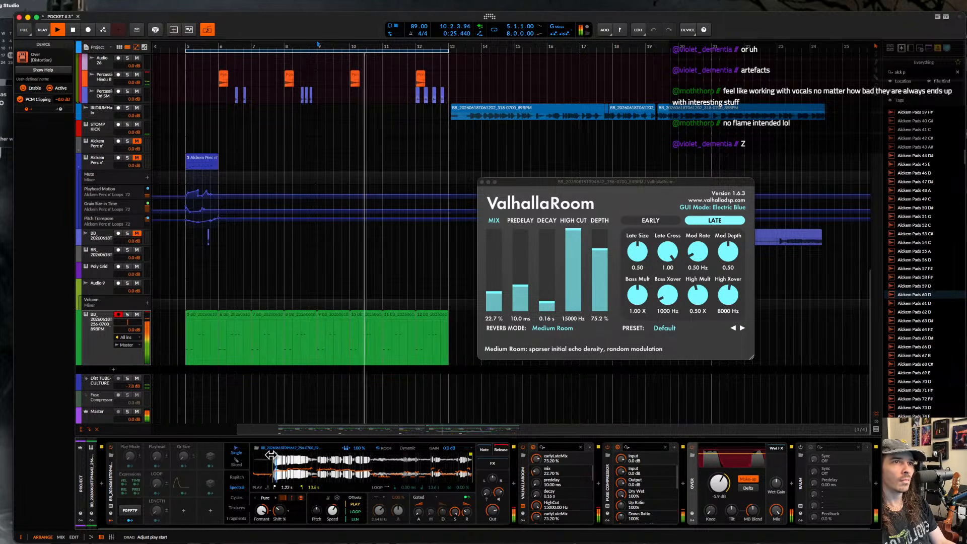
left_click_drag(261, 511, 261, 526)
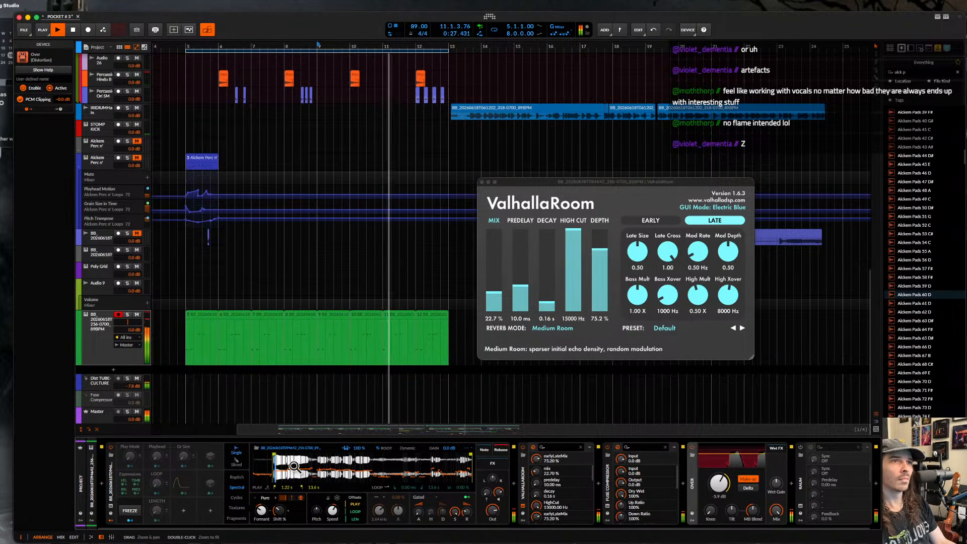
left_click_drag(281, 456, 285, 456)
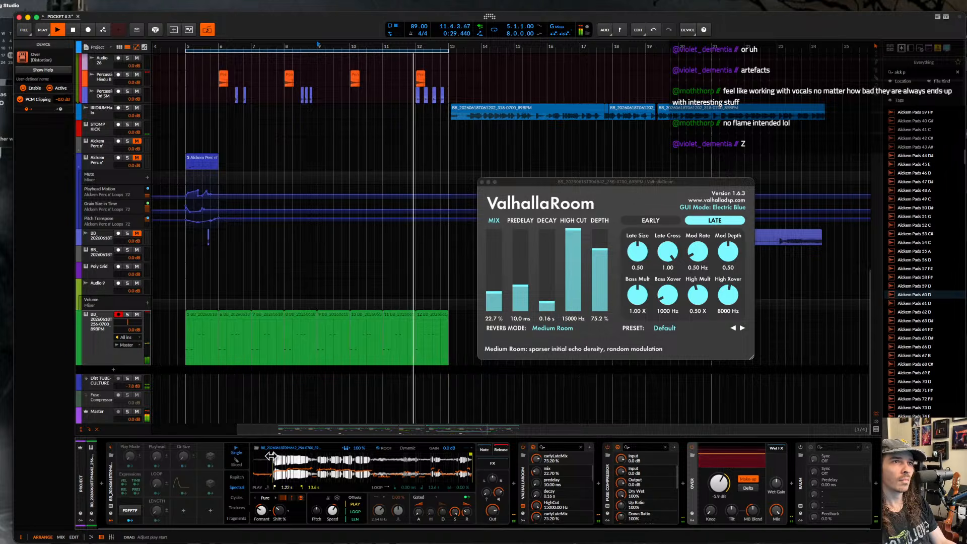
scroll(401, 383, "up", 5)
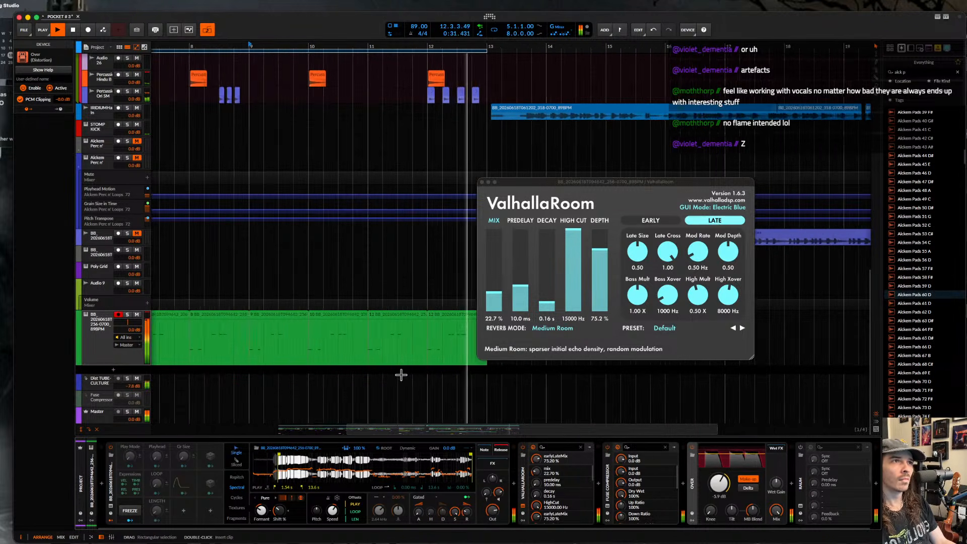
scroll(400, 375, "down", 4)
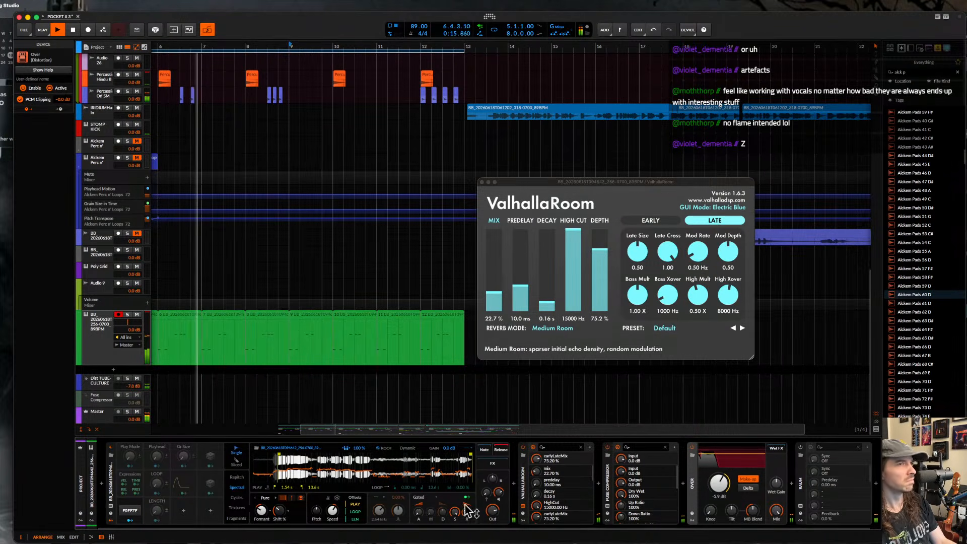
left_click_drag(420, 513, 420, 508)
scroll(428, 381, "down", 7)
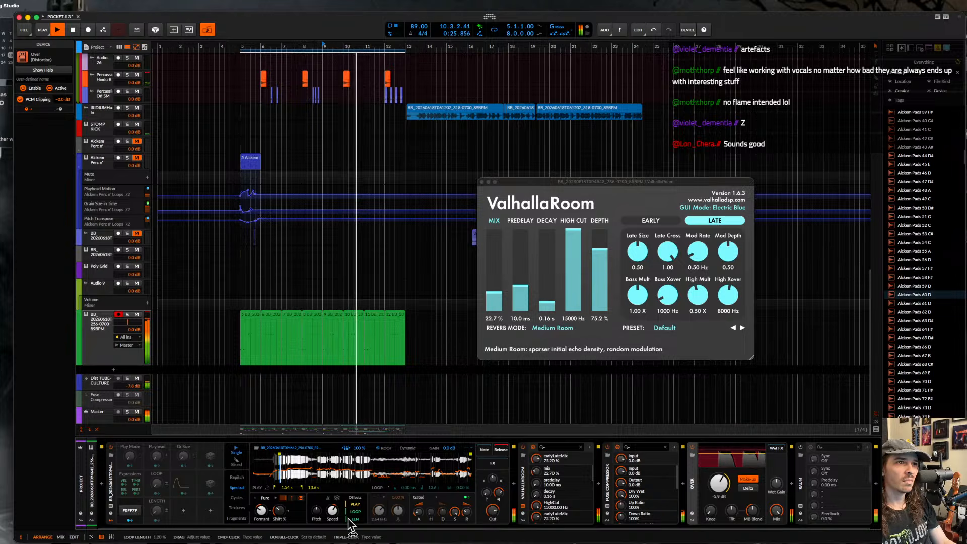
- Try the sampler with its playhead frozen at a position of about 29 %
left_click_drag(334, 511, 335, 510)
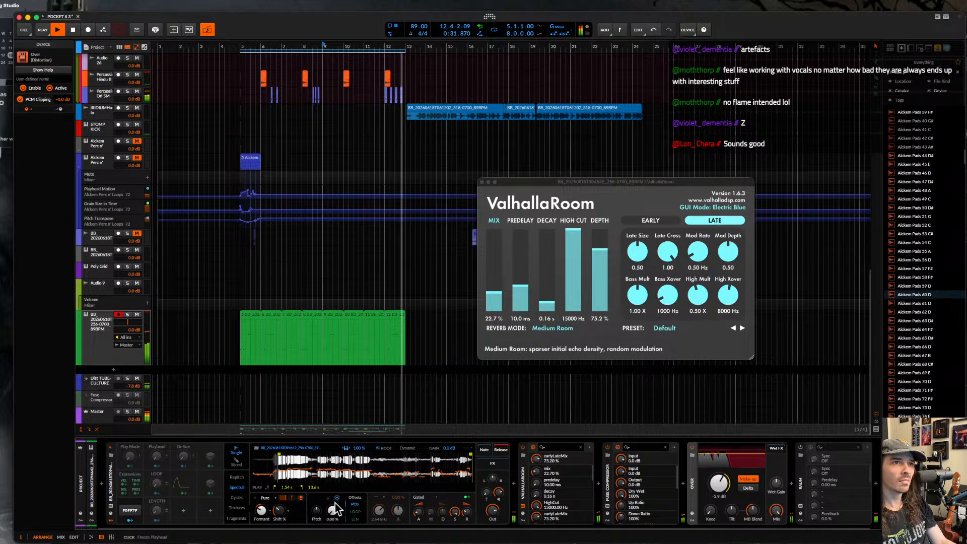
left_click_drag(342, 511, 341, 485)
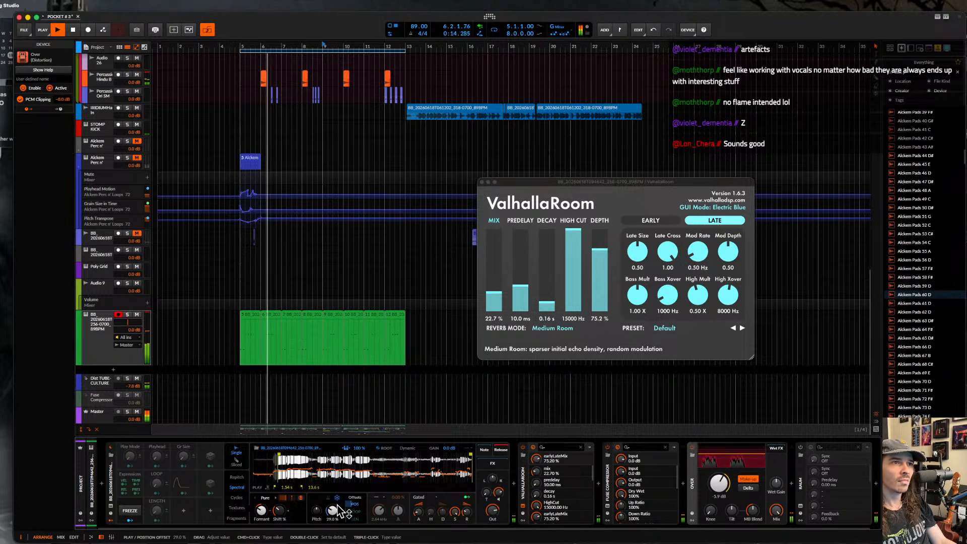
left_click(337, 498)
left_click_drag(333, 510, 335, 512)
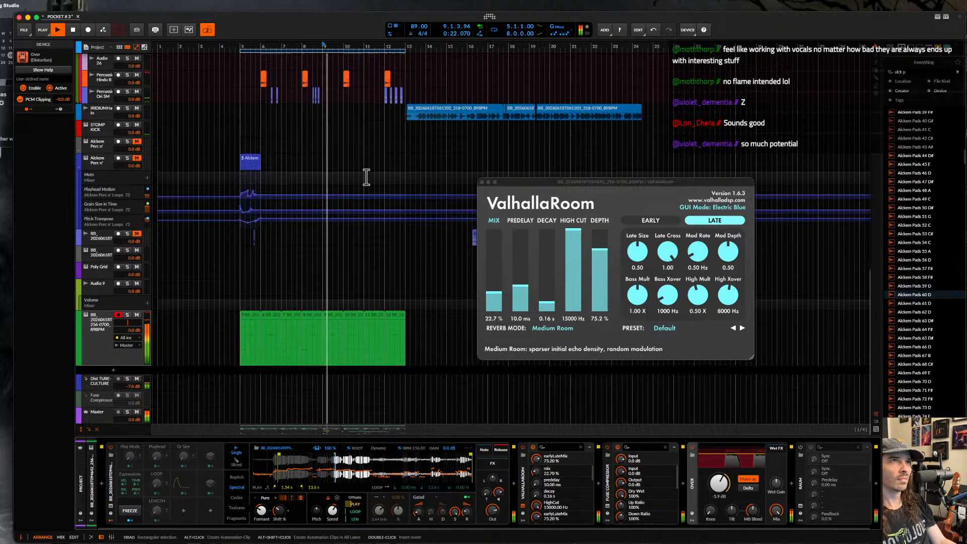
- Close the ValhallaRoom window and place the arranger's play start marker at bar 5
scroll(367, 172, "up", 5)
scroll(349, 166, "up", 4)
scroll(311, 165, "down", 5)
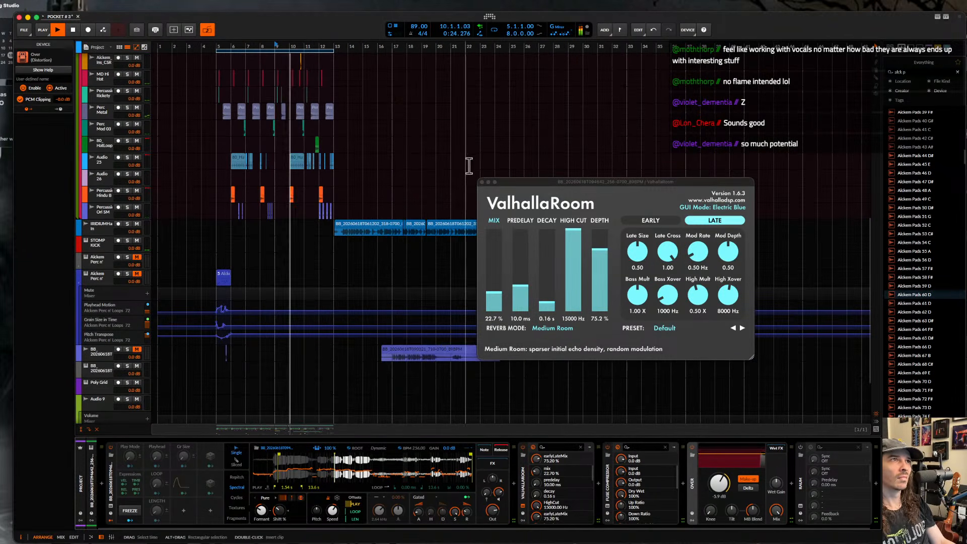
left_click(488, 182)
scroll(282, 302, "down", 4)
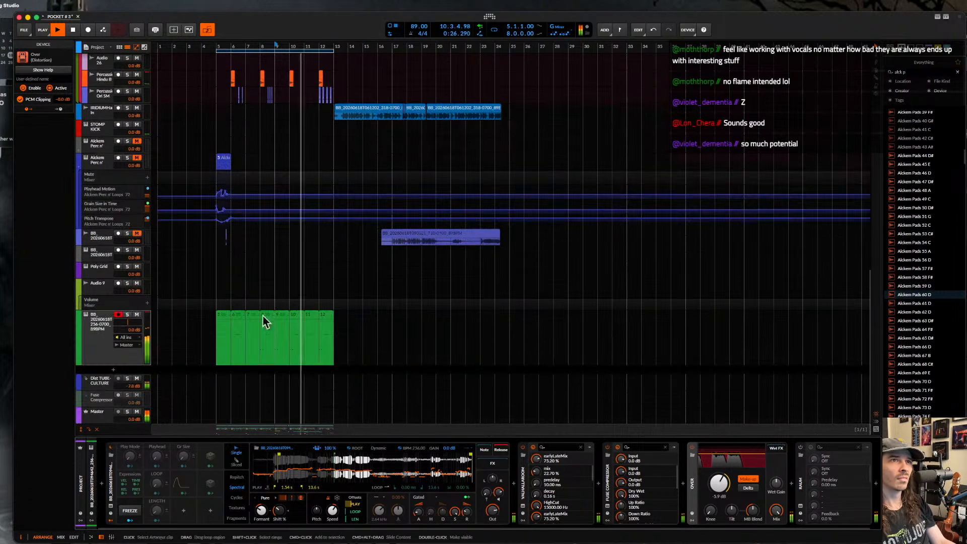
scroll(212, 332, "up", 3)
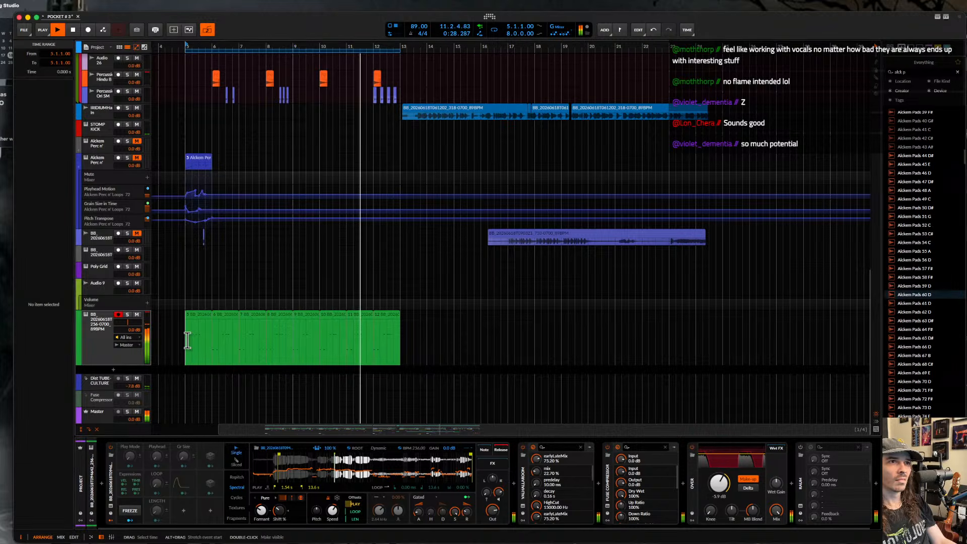
left_click(188, 343)
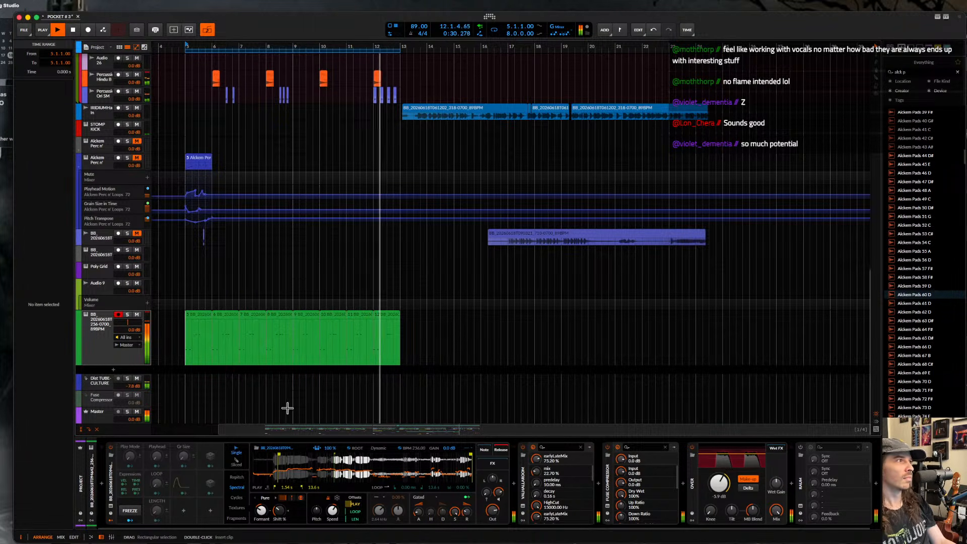
scroll(276, 409, "up", 2)
scroll(276, 410, "down", 4)
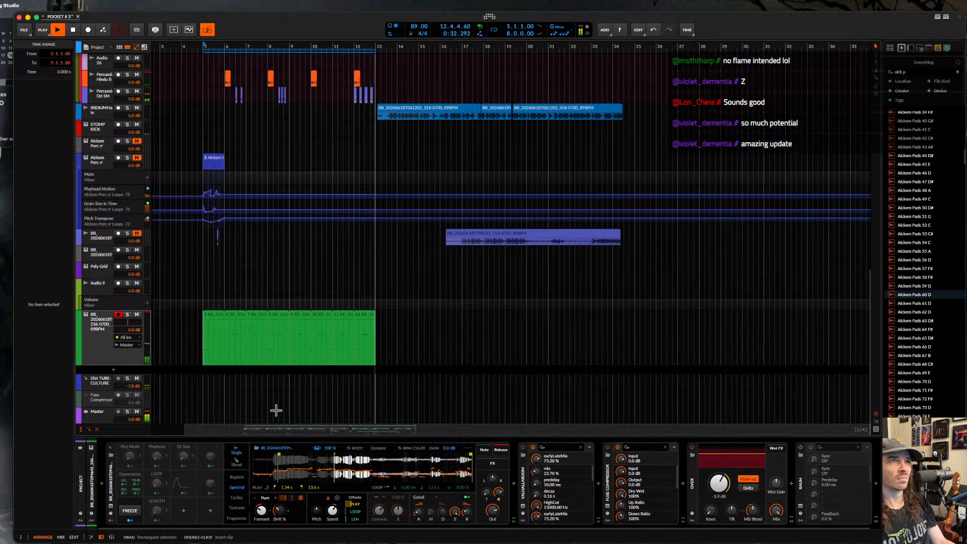
scroll(288, 431, "down", 1)
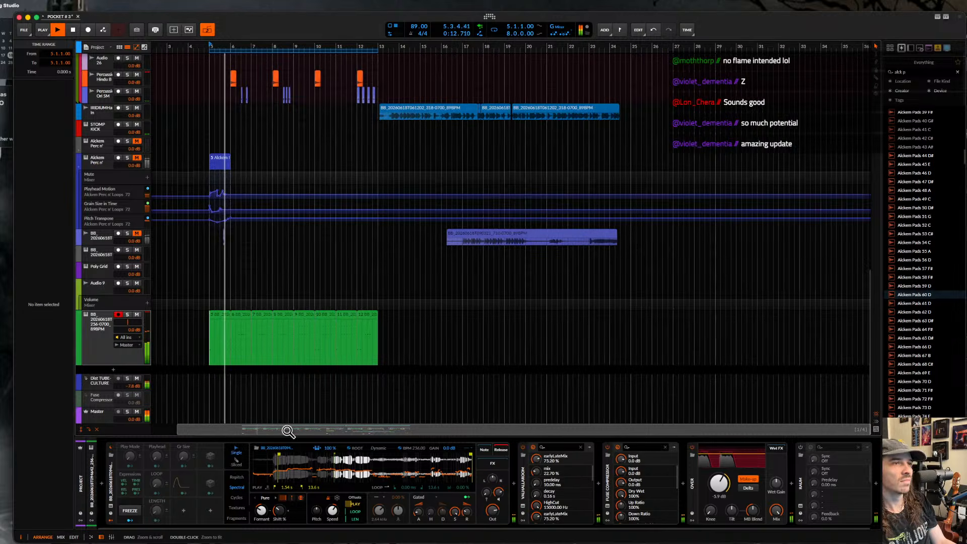
- With the green track soloed, put its sampler in Cycles mode, adjust the formant and choose the Phase type, ending the solo
key("space")
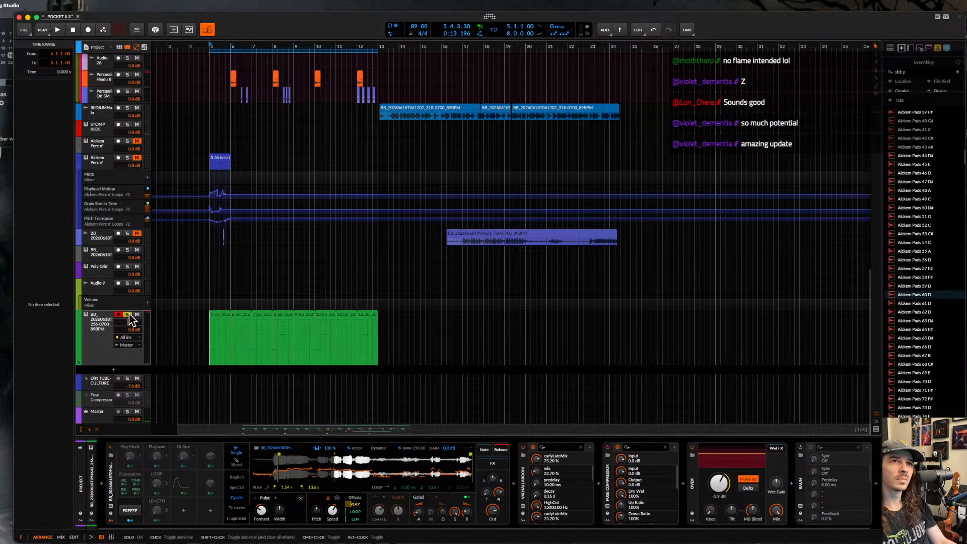
key("space")
left_click_drag(261, 510, 261, 507)
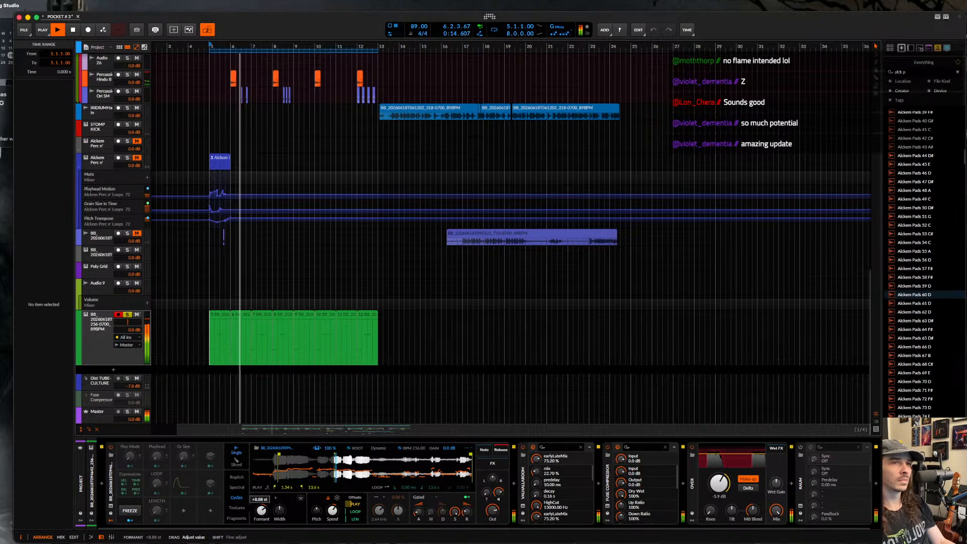
mouse_move(280, 510)
left_mouse_down()
mouse_move(280, 491)
mouse_move(279, 509)
mouse_move(296, 504)
mouse_move(261, 503)
mouse_move(317, 520)
mouse_move(264, 503)
left_mouse_up()
left_click(274, 498)
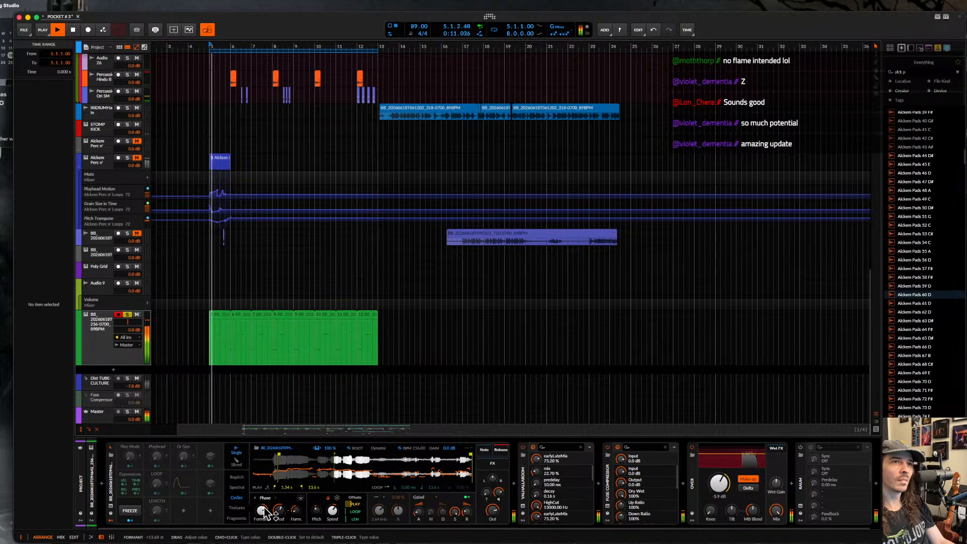
left_click(128, 316)
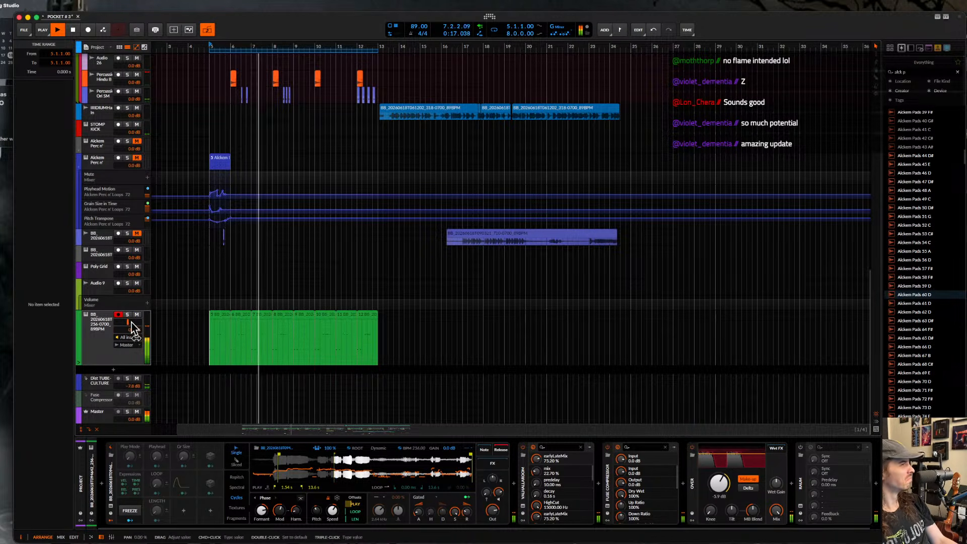
- Insert the Pro-Q 4 equalizer directly after the sampler, before ValhallaRoom
left_click(514, 485)
type("pro")
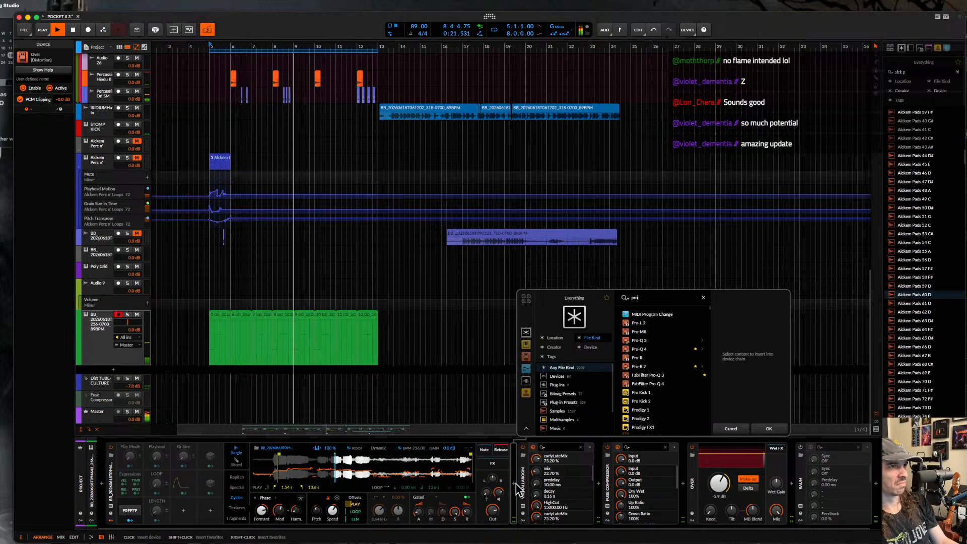
left_click(648, 350)
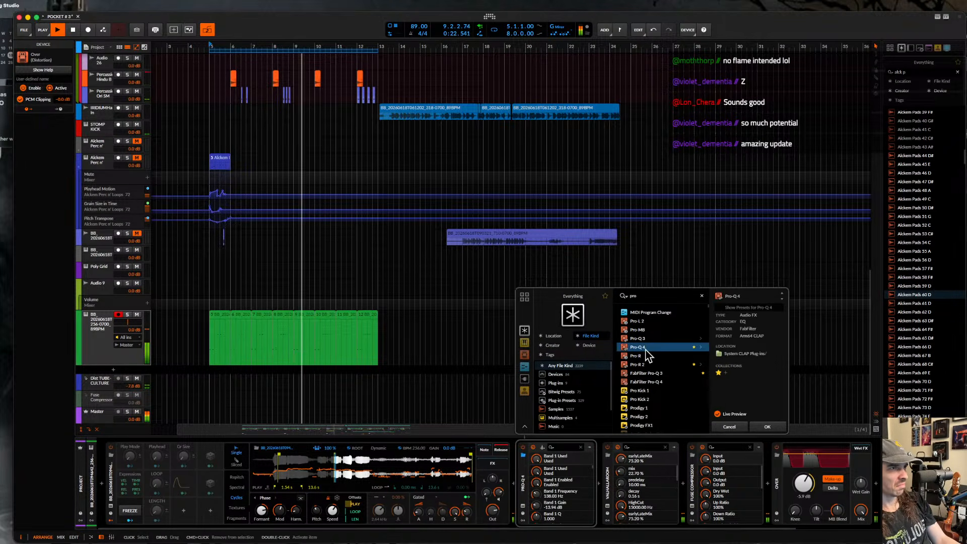
left_click(767, 427)
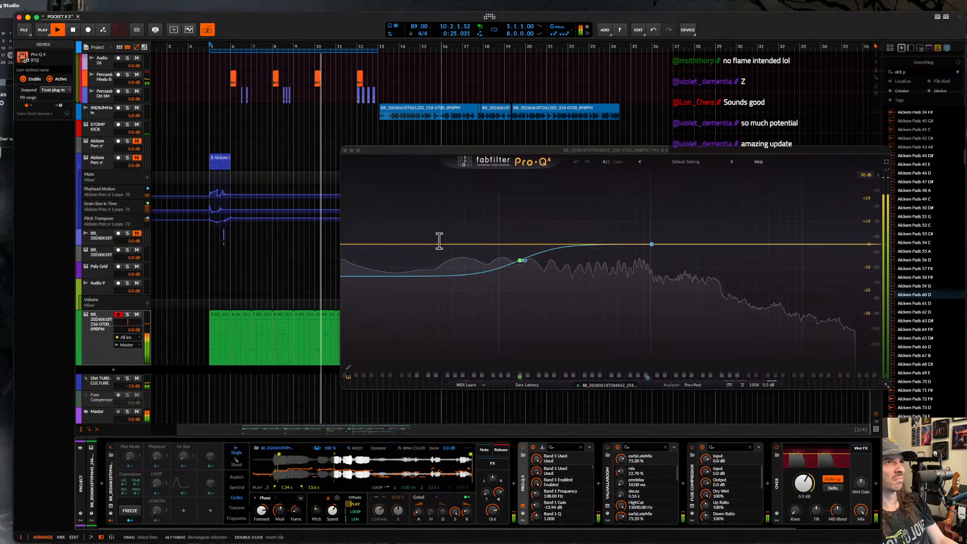
- In Pro-Q 4, add a low cut and pull band 2 down about 12.5 dB near 454 Hz
left_click_drag(365, 243, 482, 244)
left_click_drag(655, 245, 599, 273)
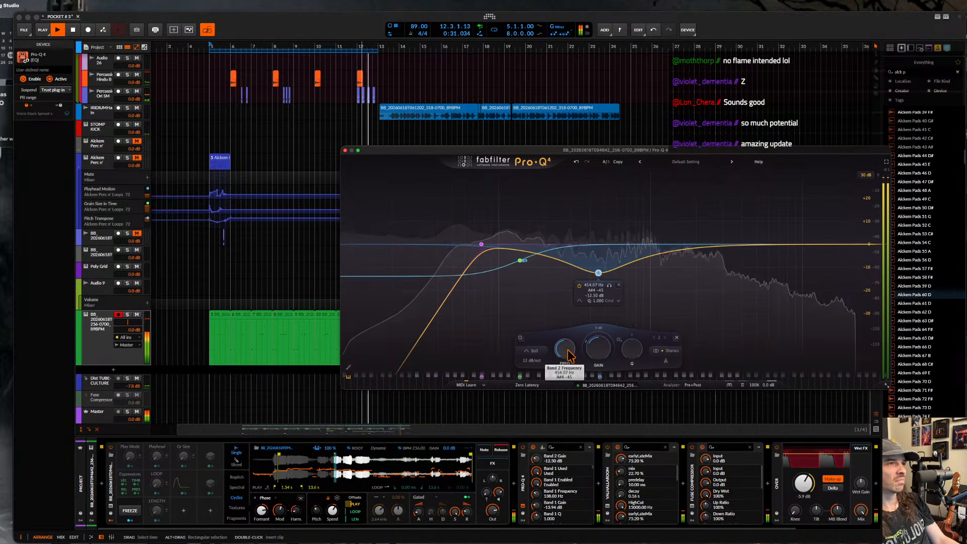
- Set ValhallaRoom's mix to 38 % and its decay to 0.26 s, closing both plug-in windows
left_click(607, 506)
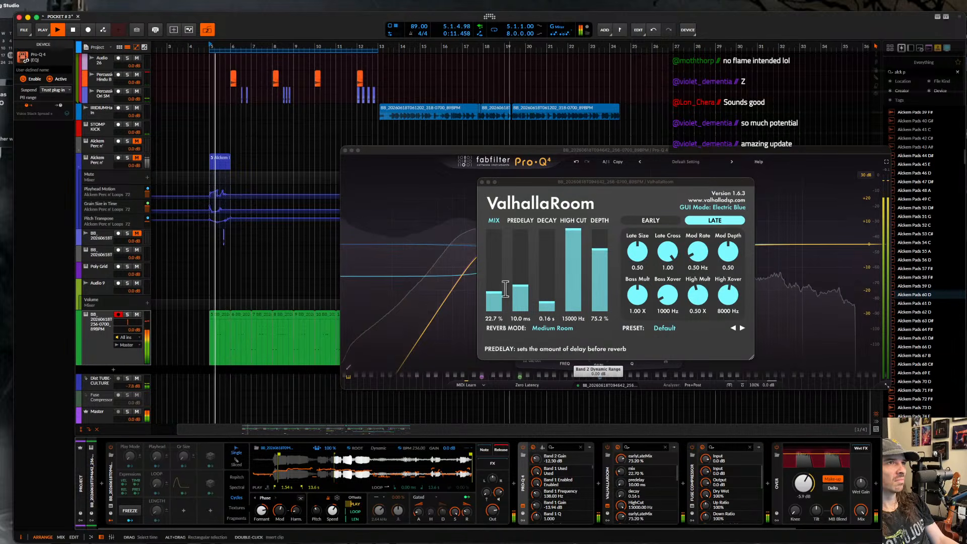
left_click_drag(496, 291, 497, 284)
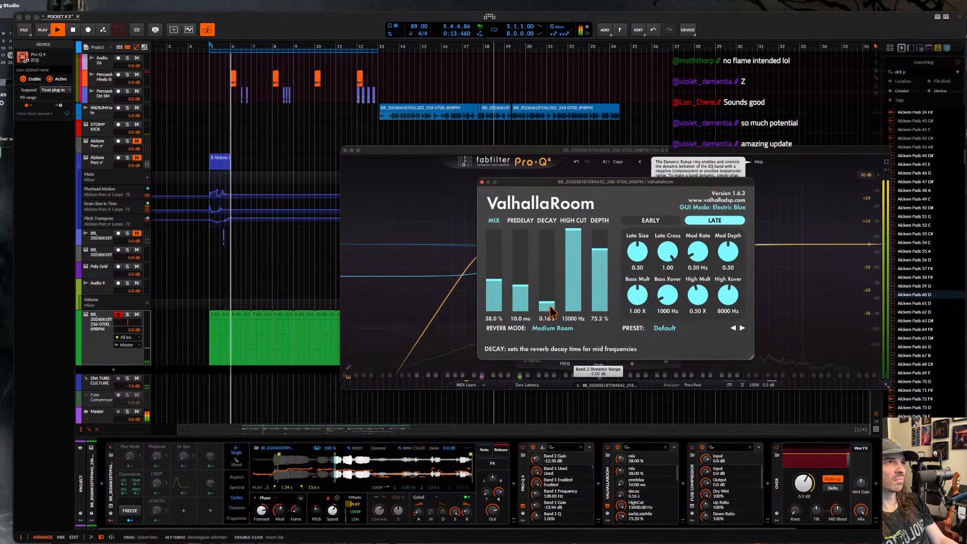
left_click_drag(549, 306, 549, 302)
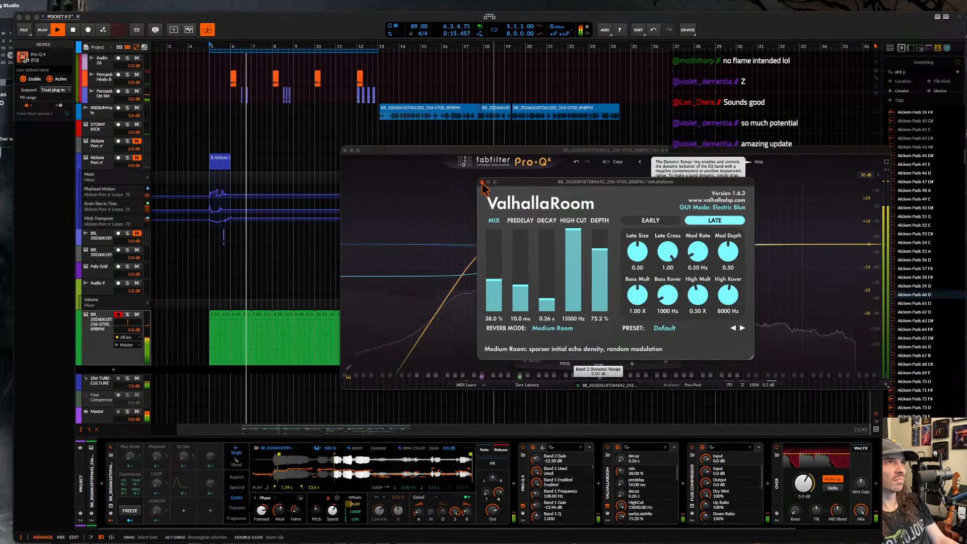
left_click(358, 160)
left_click(346, 151)
- With the green sampler track muted, play through the arrangement and examine the drum and percussion tracks, stopping playback at the end
scroll(335, 242, "down", 3)
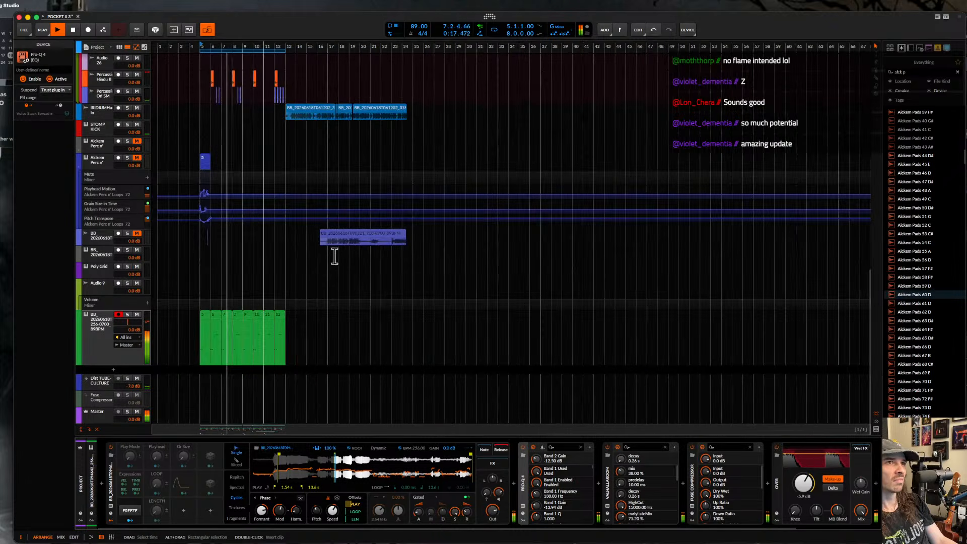
left_click(221, 368)
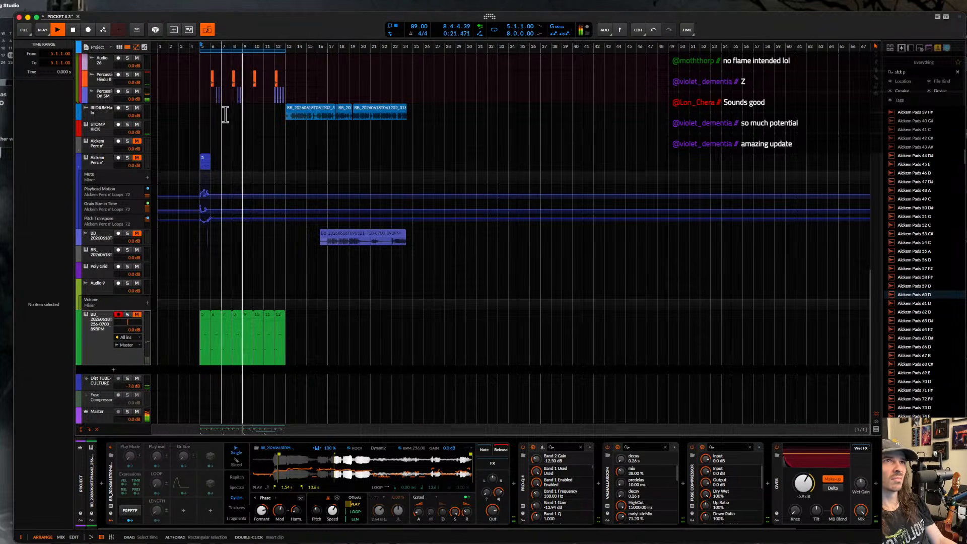
scroll(224, 113, "up", 7)
scroll(225, 113, "up", 10)
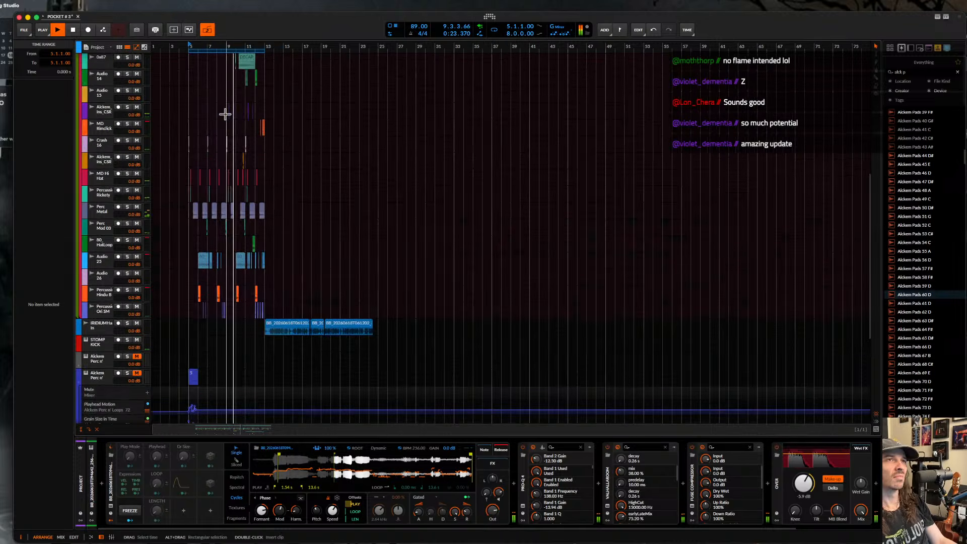
scroll(225, 115, "up", 5)
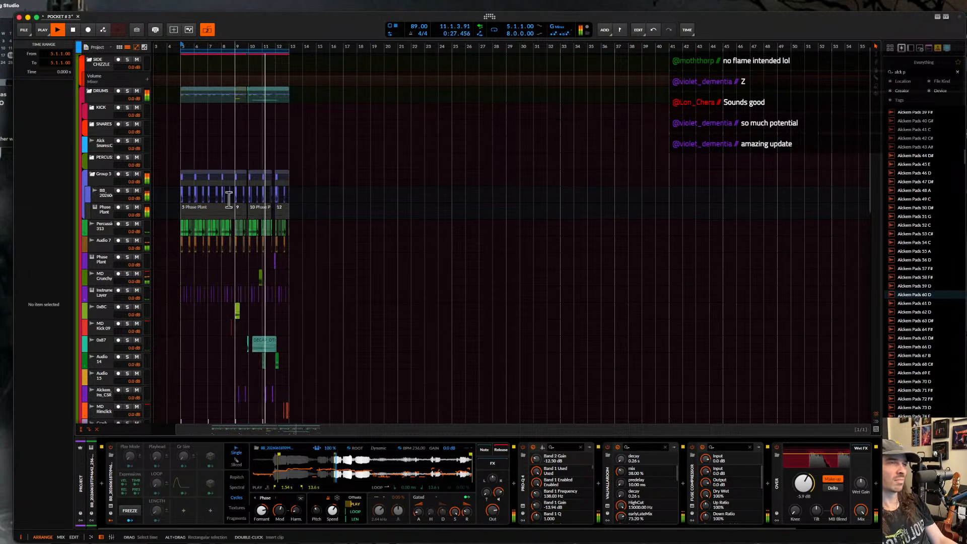
scroll(229, 198, "up", 3)
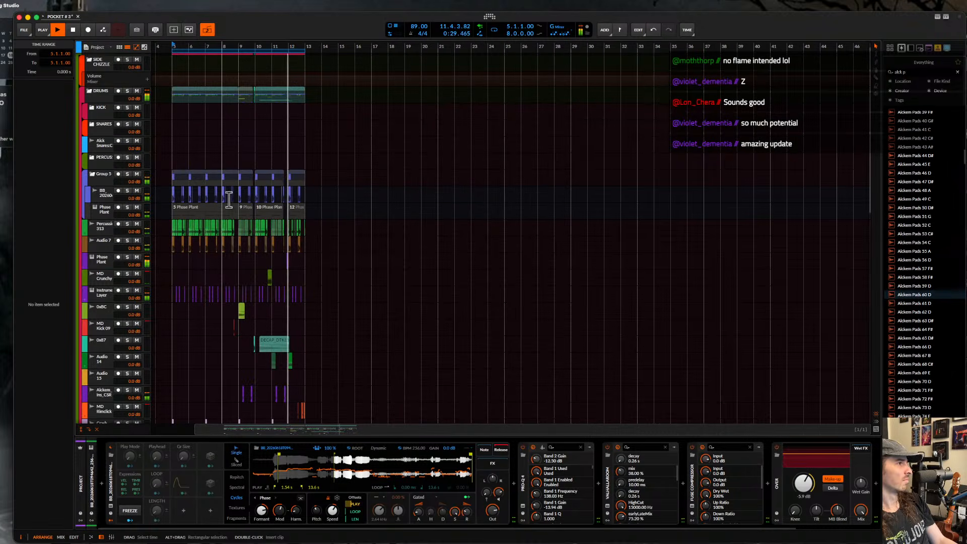
scroll(229, 198, "down", 2)
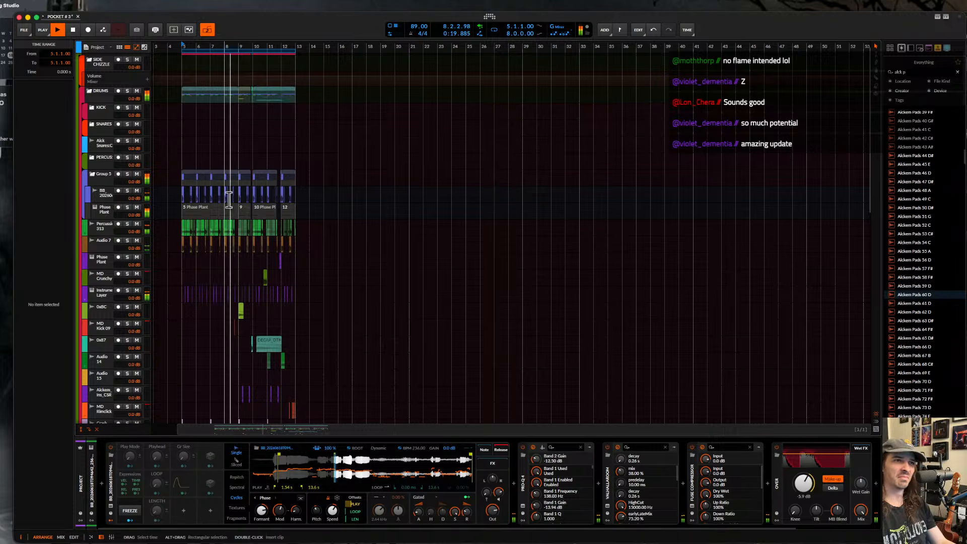
scroll(227, 201, "up", 3)
scroll(217, 237, "down", 10)
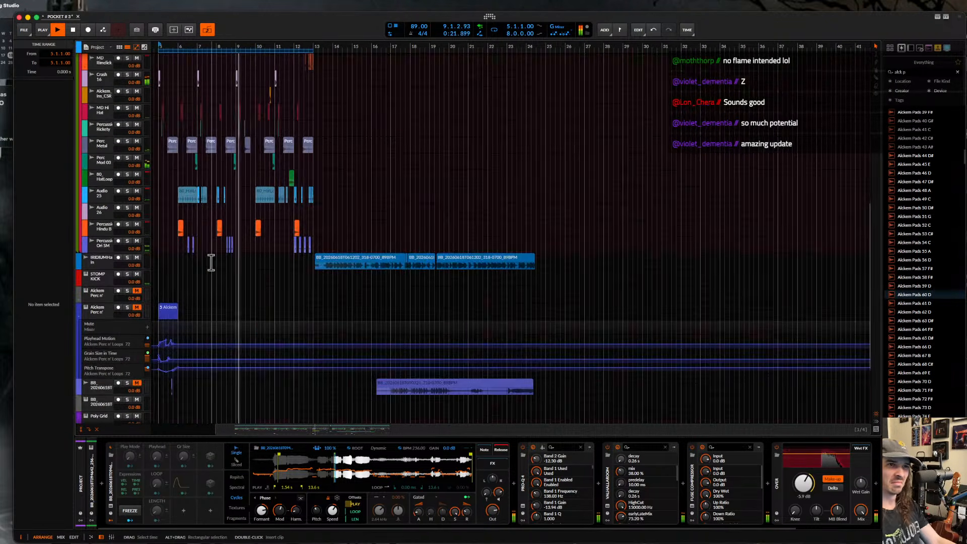
scroll(211, 262, "down", 4)
key("space")
- Open the Percussion 313 track's device chain, solo the track and play it from bar 5
scroll(211, 263, "down", 5)
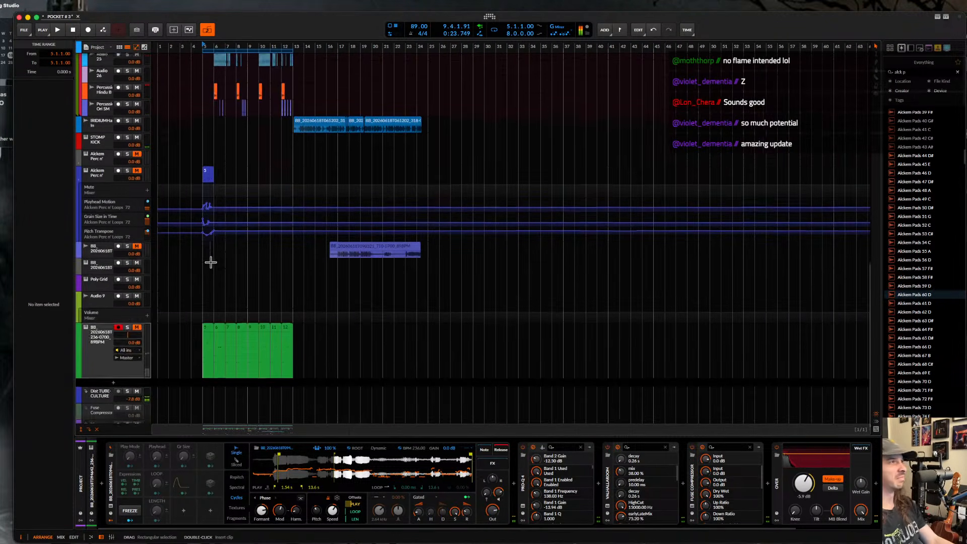
scroll(210, 262, "down", 1)
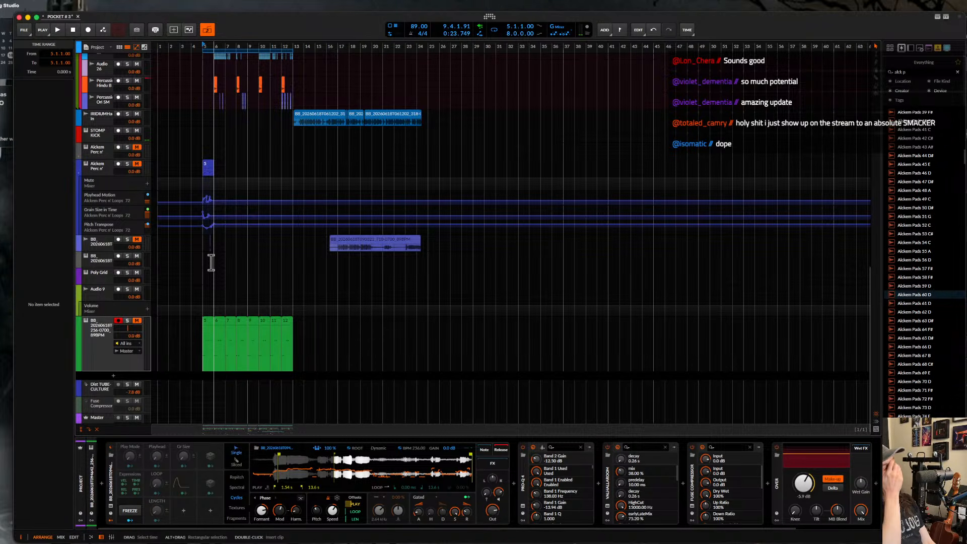
scroll(211, 262, "up", 10)
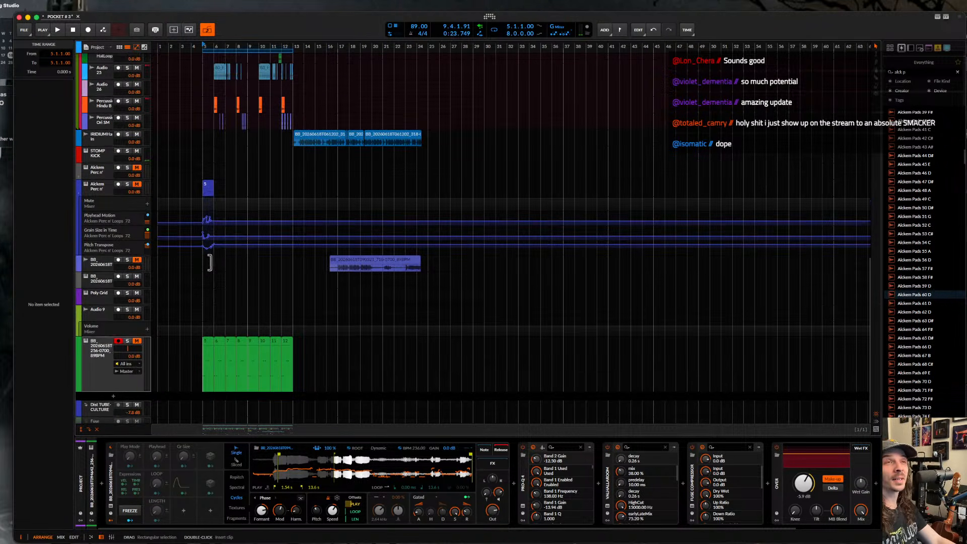
scroll(207, 135, "up", 4)
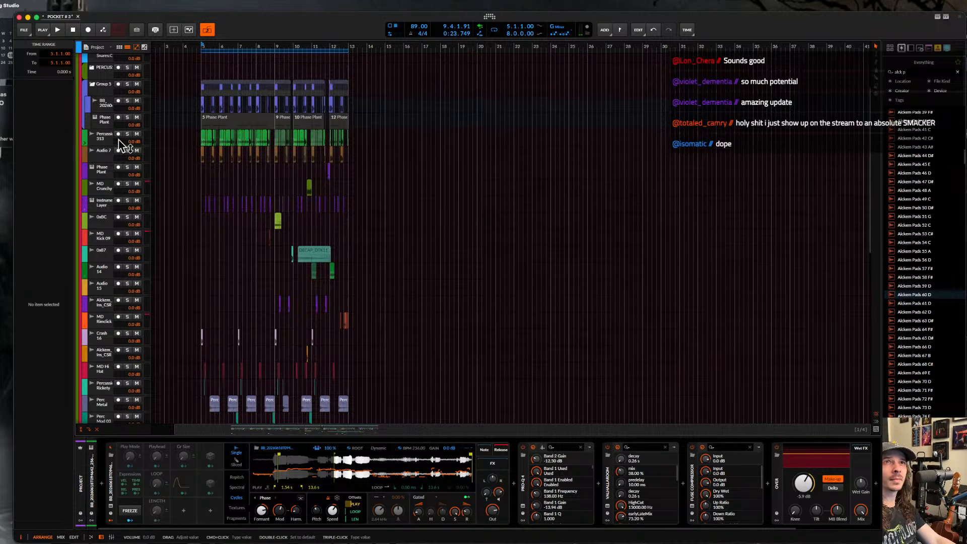
left_click(104, 138)
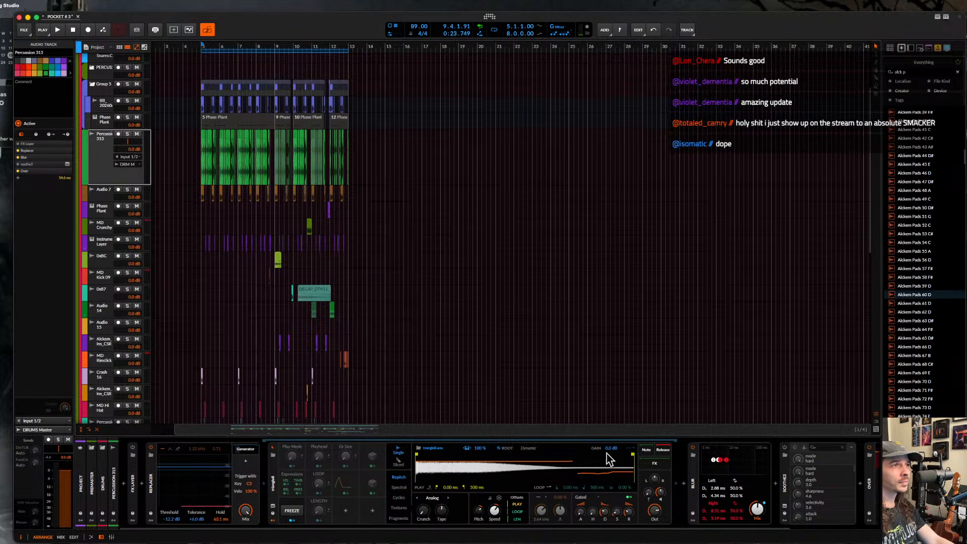
scroll(606, 453, "down", 5)
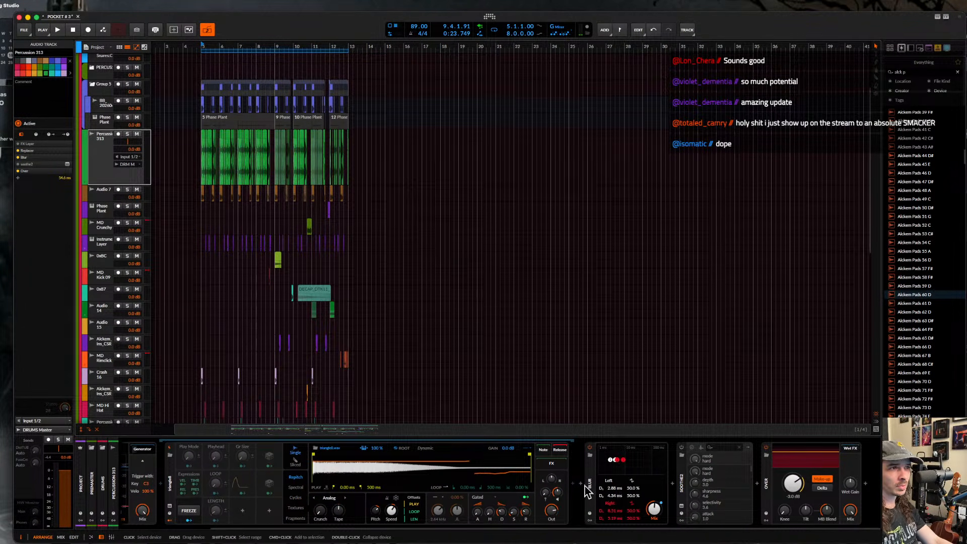
scroll(448, 473, "left", 1)
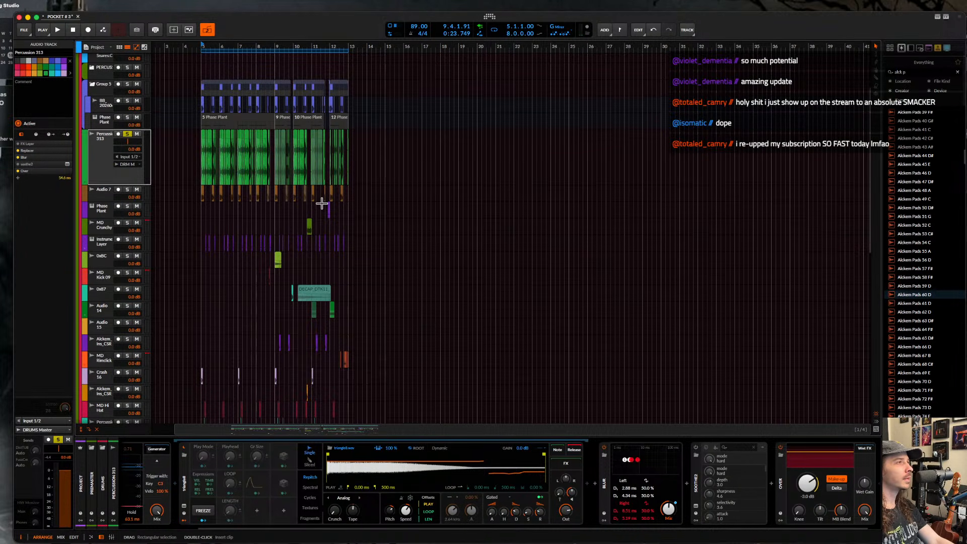
scroll(322, 203, "down", 2)
scroll(322, 203, "up", 2)
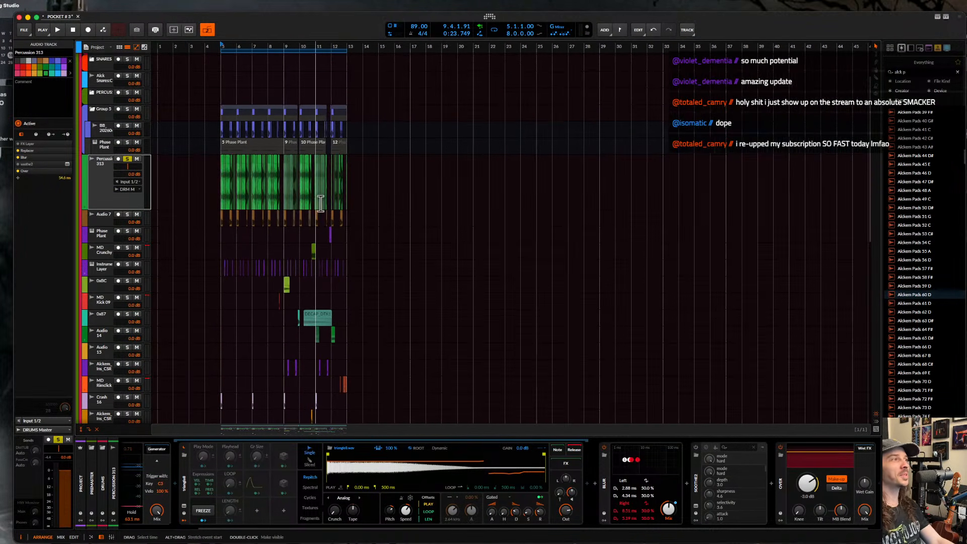
scroll(322, 203, "up", 2)
scroll(321, 203, "down", 2)
key("space")
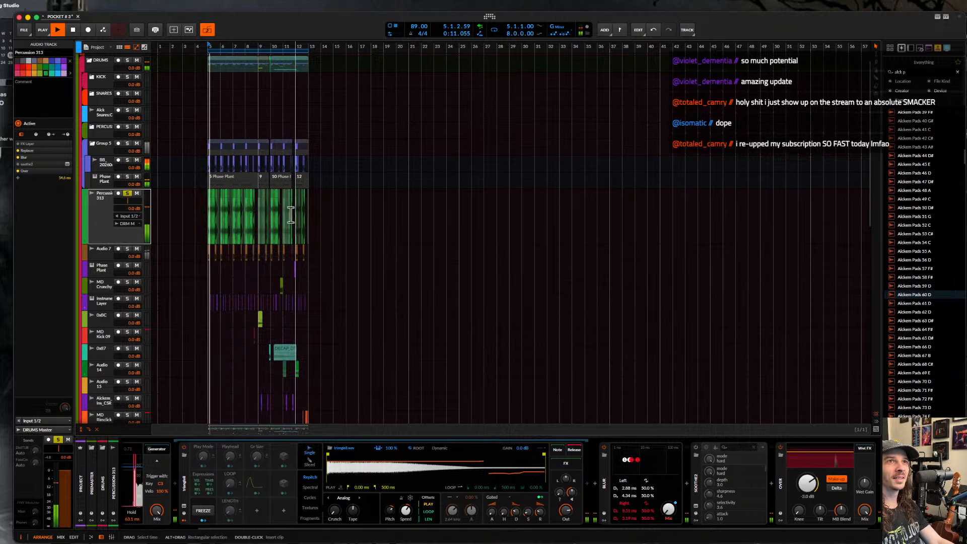
- Insert the kHs Ring Mod effect directly after the sampler on Percussion 313, before the Blur device
scroll(469, 455, "right", 1)
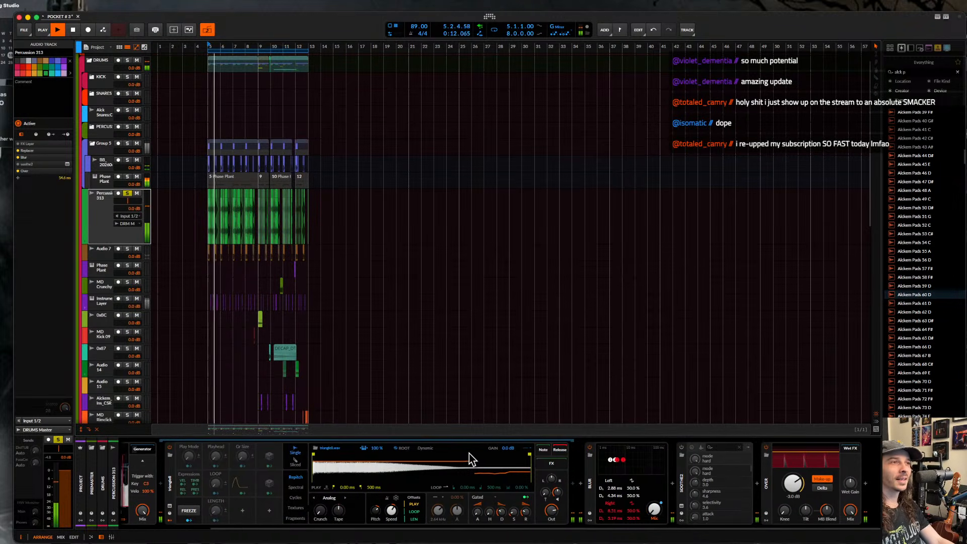
left_click(581, 484)
type("ring")
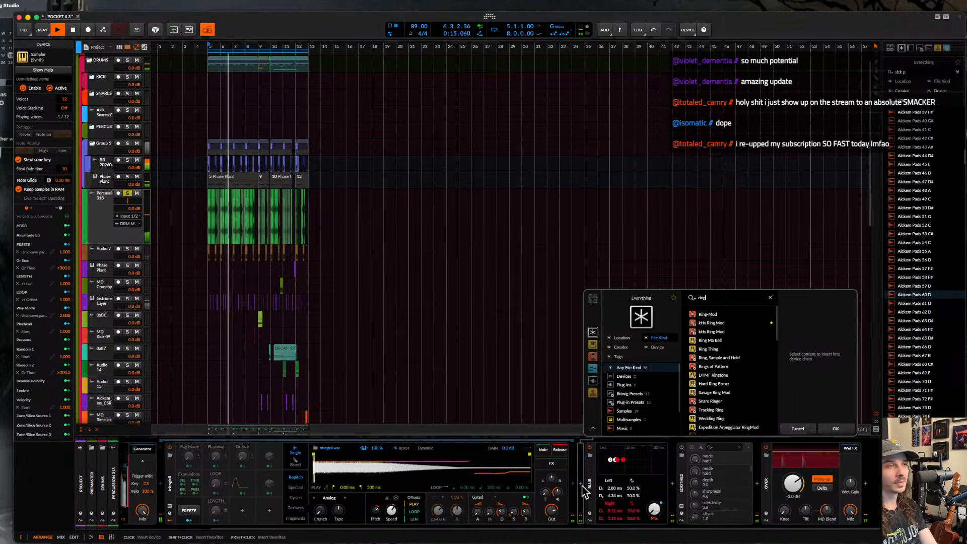
left_click(713, 332)
left_click(840, 427)
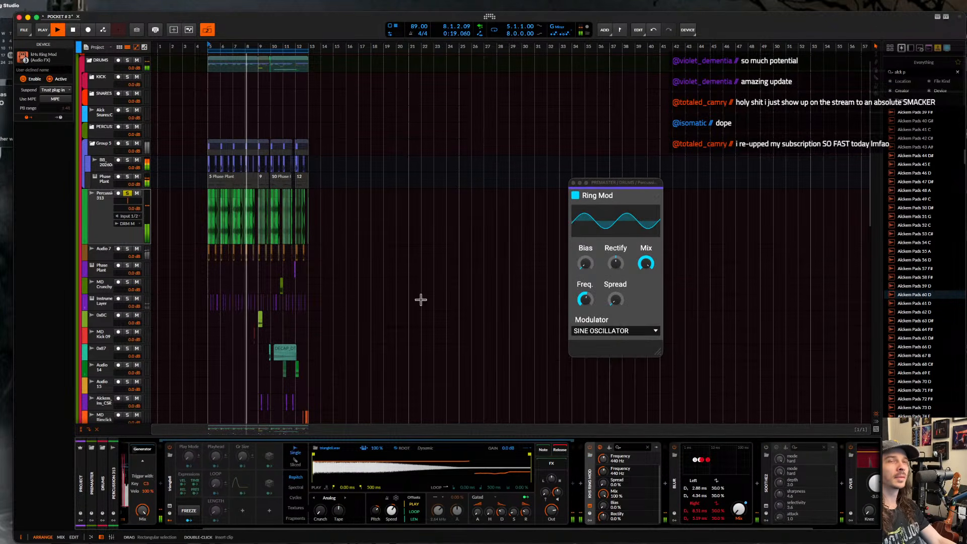
- Duplicate the Ring Mod and set one instance's modulator to Band-Pass Noise, with a frequency of 10.2 kHz and a 21 % mix
left_click(590, 476)
key("super+d")
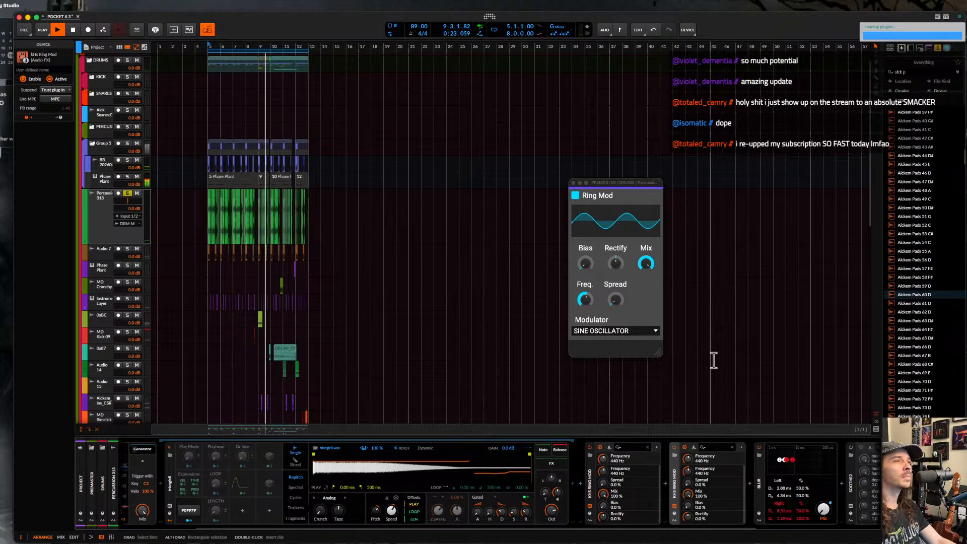
left_click(613, 331)
left_click(619, 355)
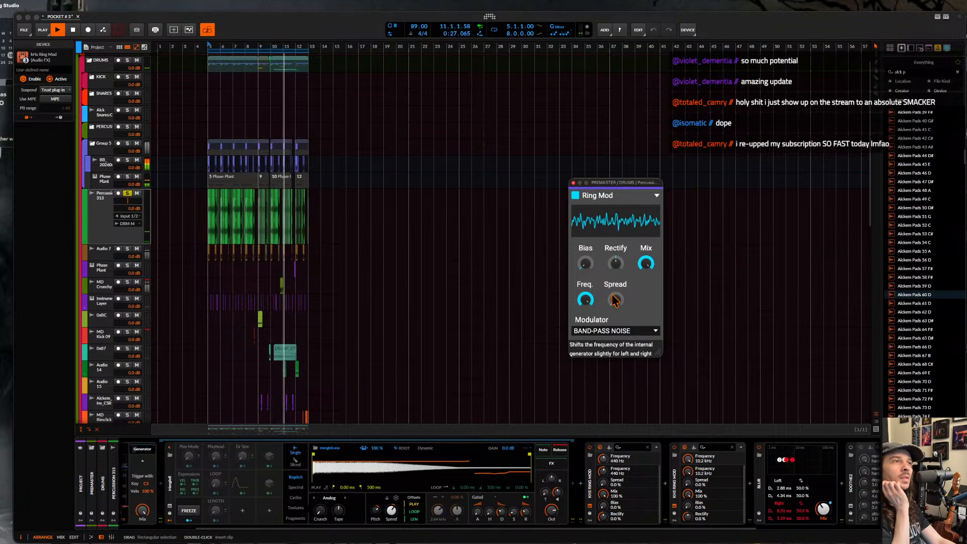
left_click_drag(646, 263, 646, 282)
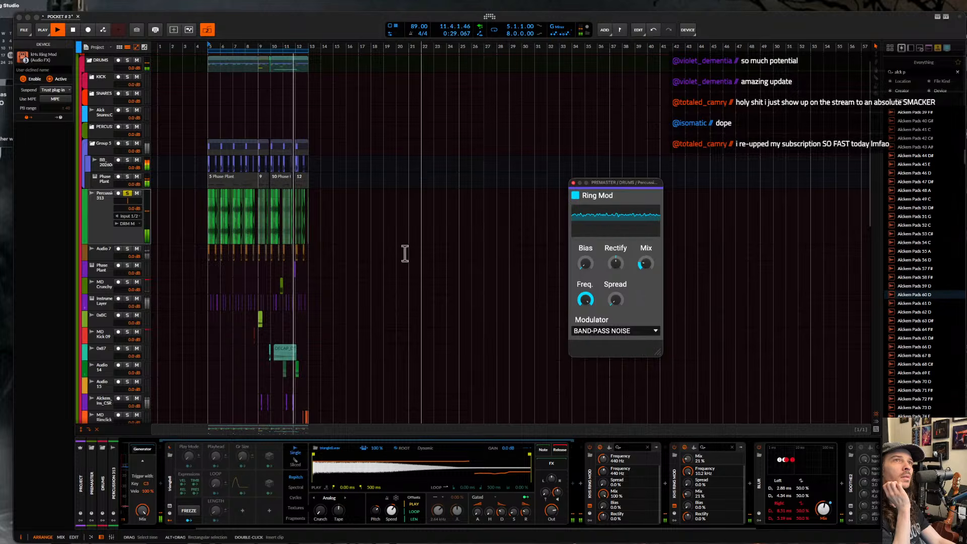
- End the solo on Percussion 313 and unmute the green sampler track
left_click(129, 195)
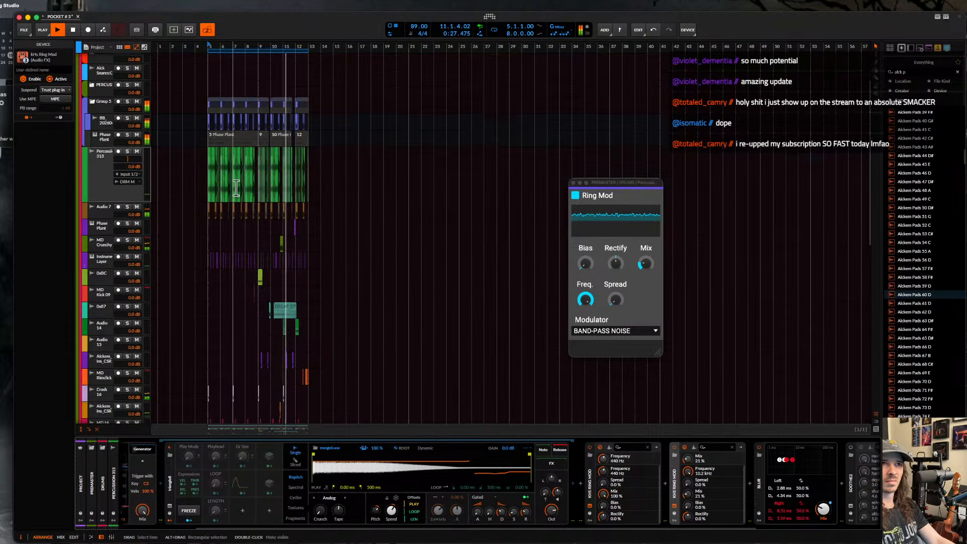
scroll(236, 188, "down", 10)
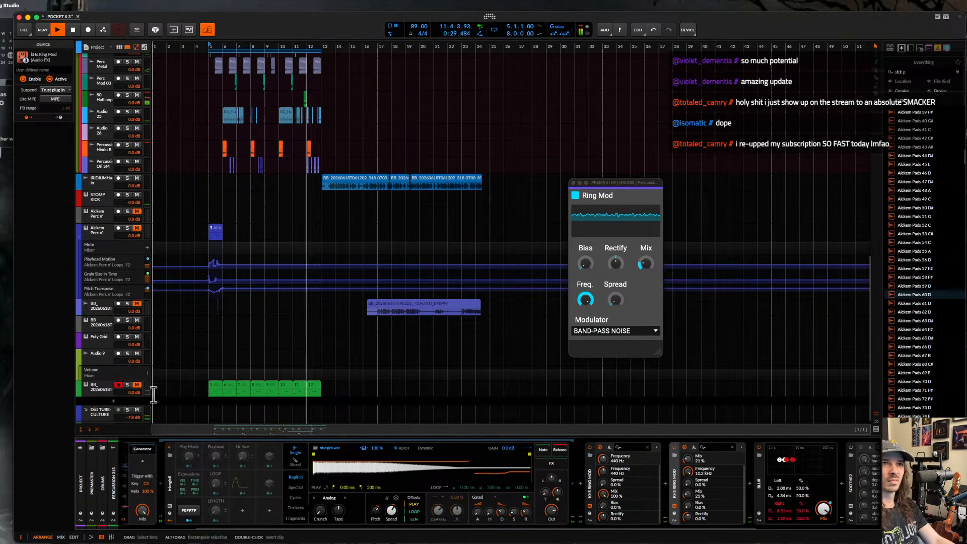
left_click(136, 385)
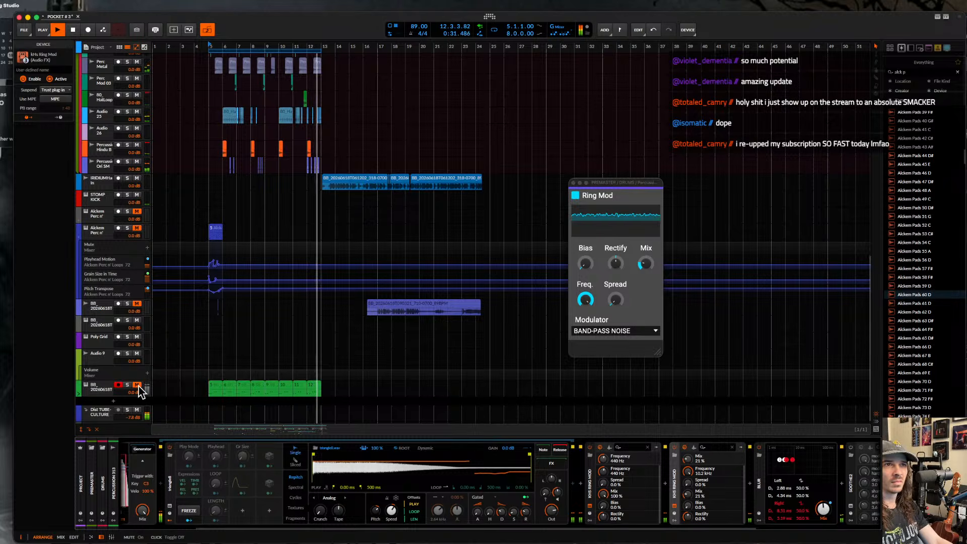
- Try muting Percussion 313 during playback, and adjust the voice gain of the green track's sampler
scroll(134, 160, "up", 5)
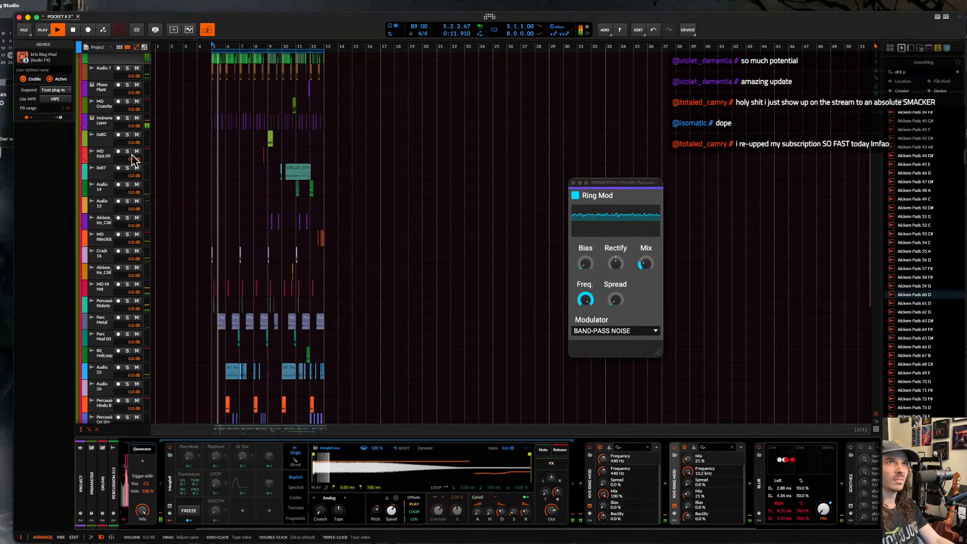
scroll(130, 67, "up", 1)
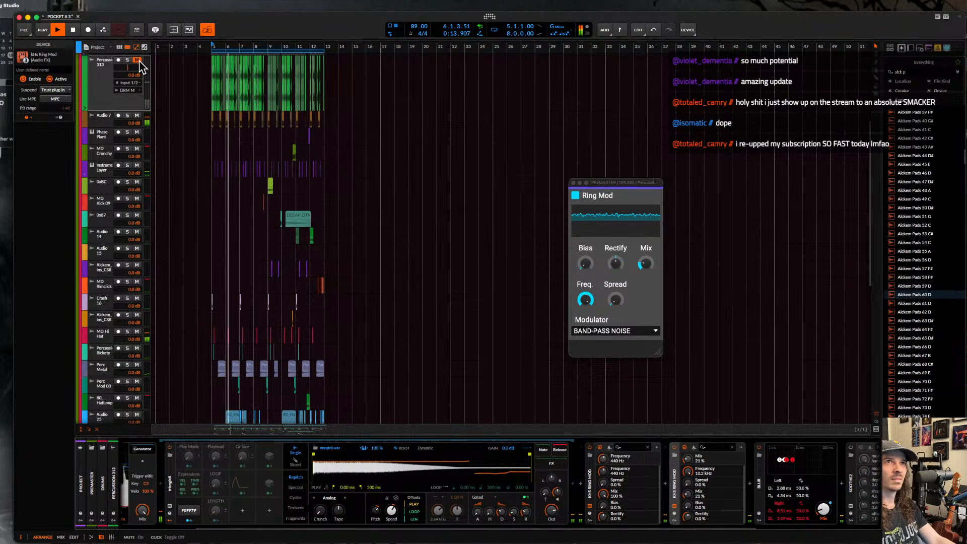
scroll(133, 174, "down", 7)
left_click(102, 363)
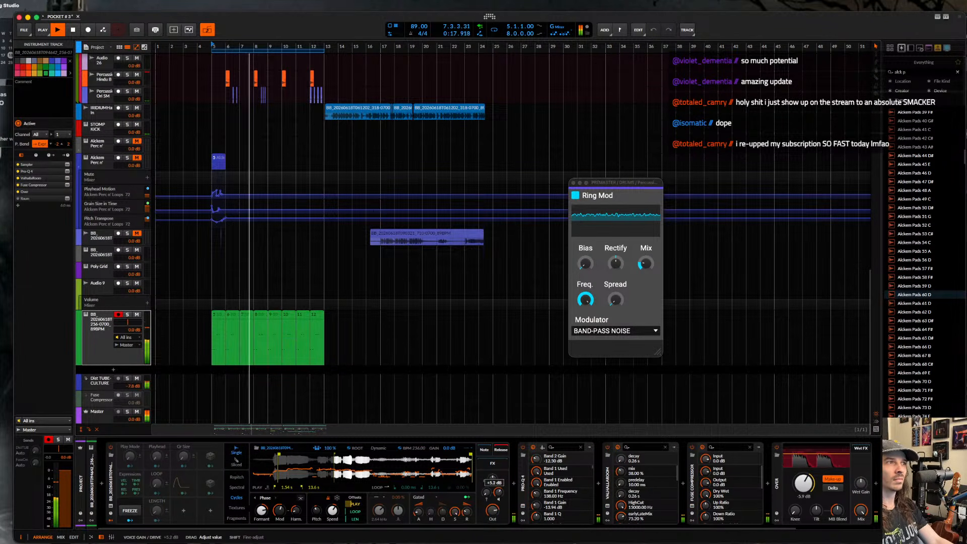
left_click(502, 494)
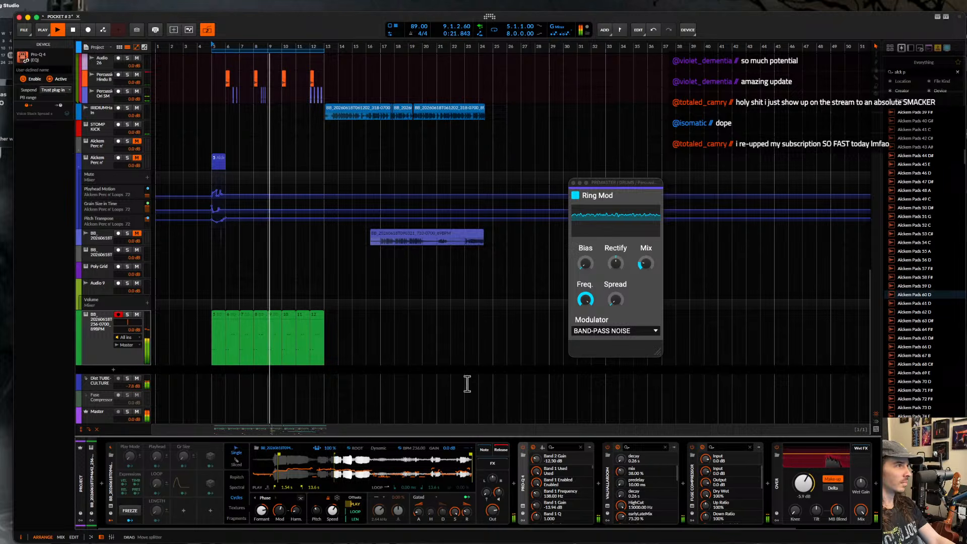
scroll(432, 308, "down", 2)
scroll(432, 307, "down", 2)
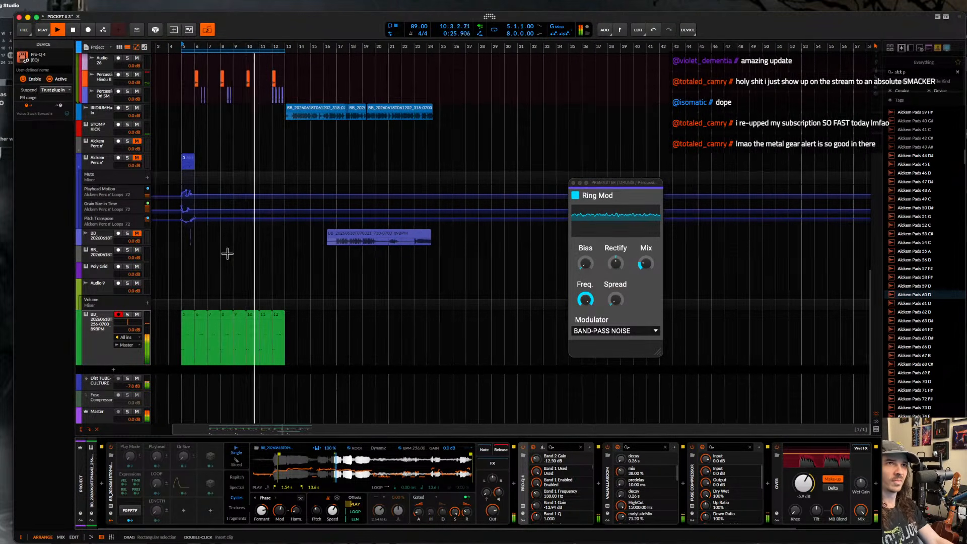
scroll(227, 254, "up", 8)
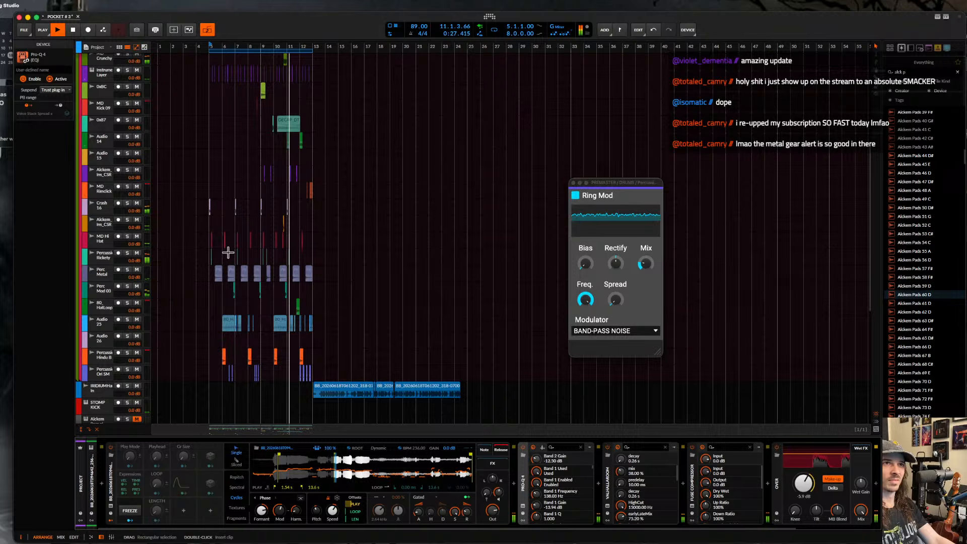
- Set the play start position to bar 5 and adjust the Formant of the green track's sampler during playback
left_click(212, 192)
scroll(229, 315, "down", 3)
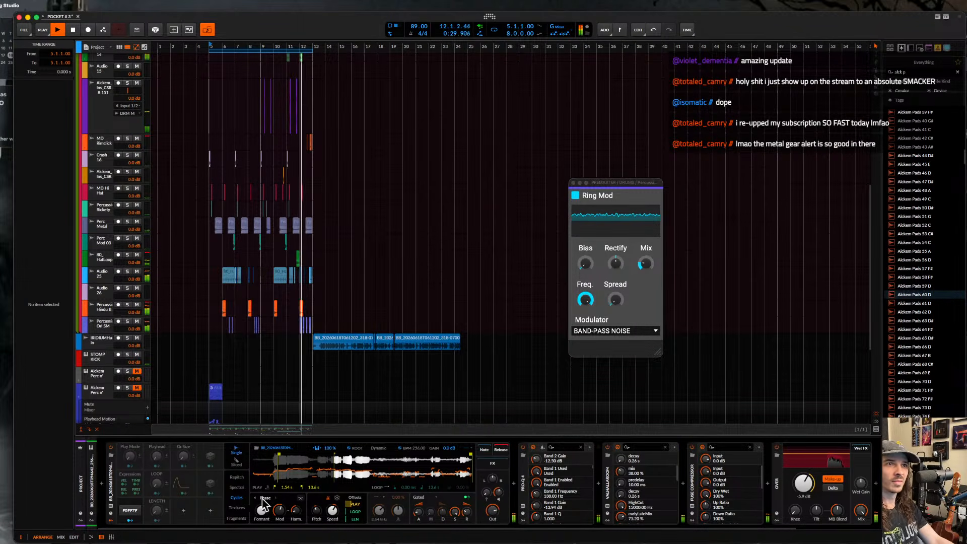
scroll(266, 432, "right", 2)
scroll(265, 432, "left", 2)
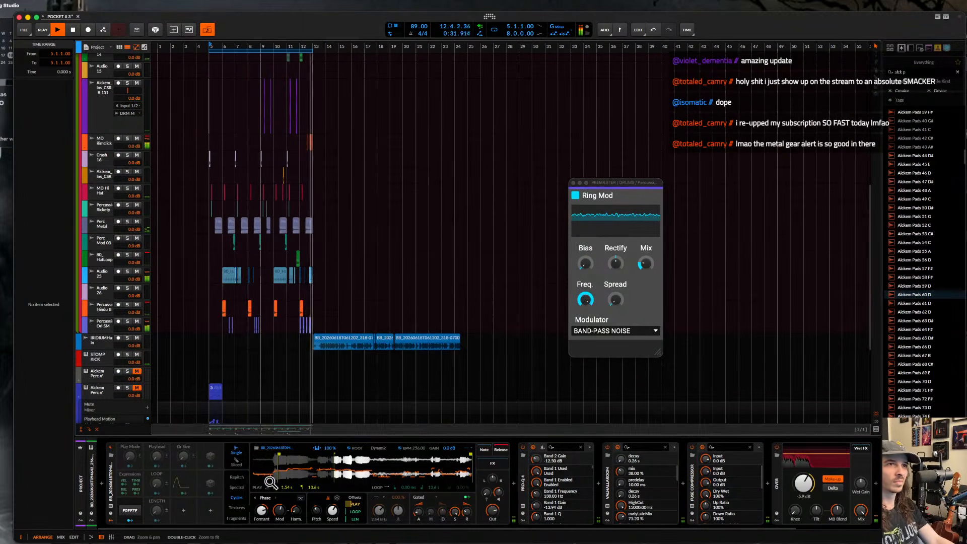
left_click_drag(262, 510, 261, 513)
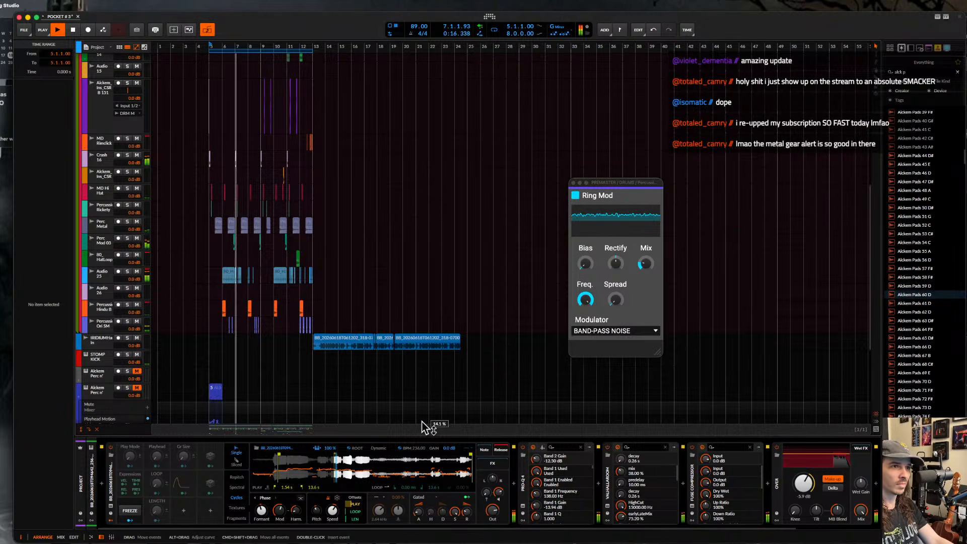
- Compare the percussion tracks during playback and mute the green sampler track
scroll(276, 309, "down", 3)
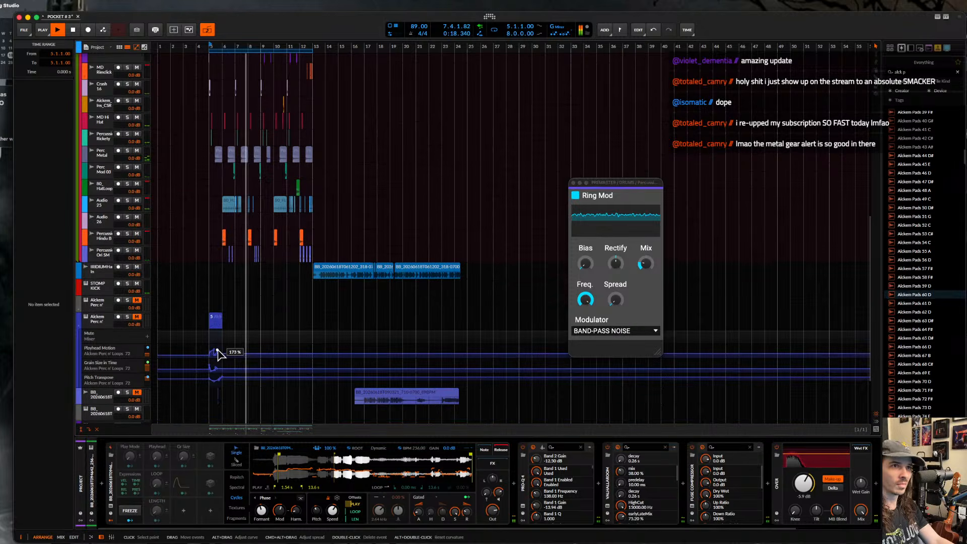
scroll(218, 354, "up", 2)
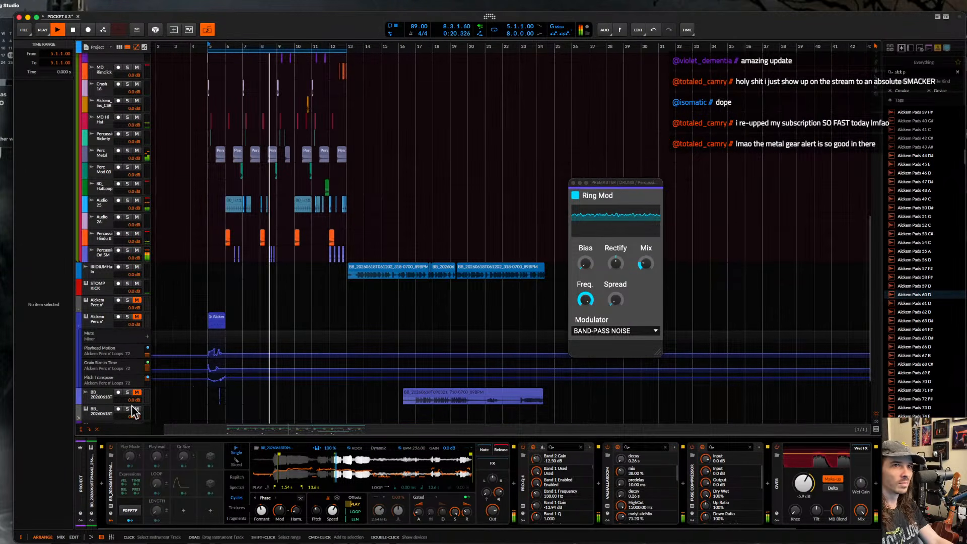
scroll(317, 304, "down", 1)
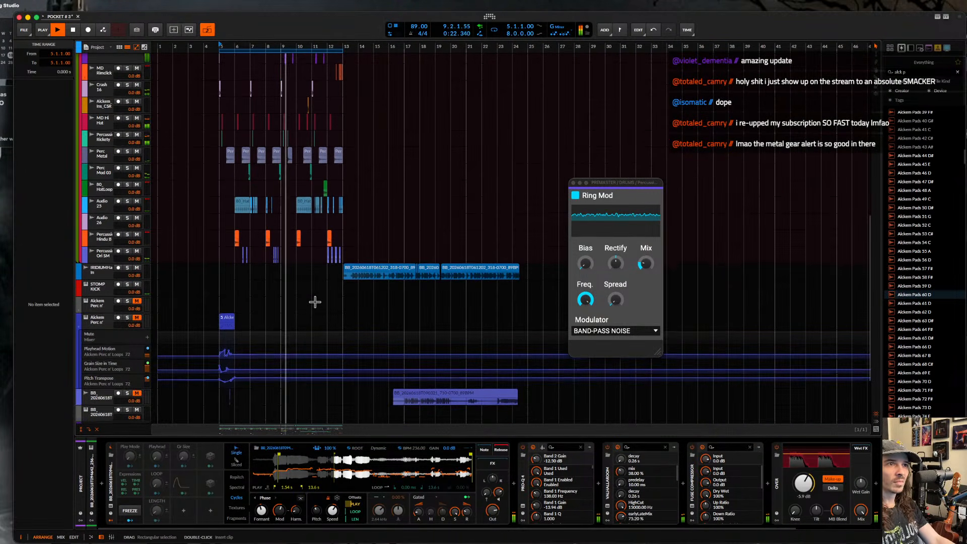
scroll(315, 302, "up", 8)
scroll(314, 302, "down", 1)
scroll(315, 303, "up", 5)
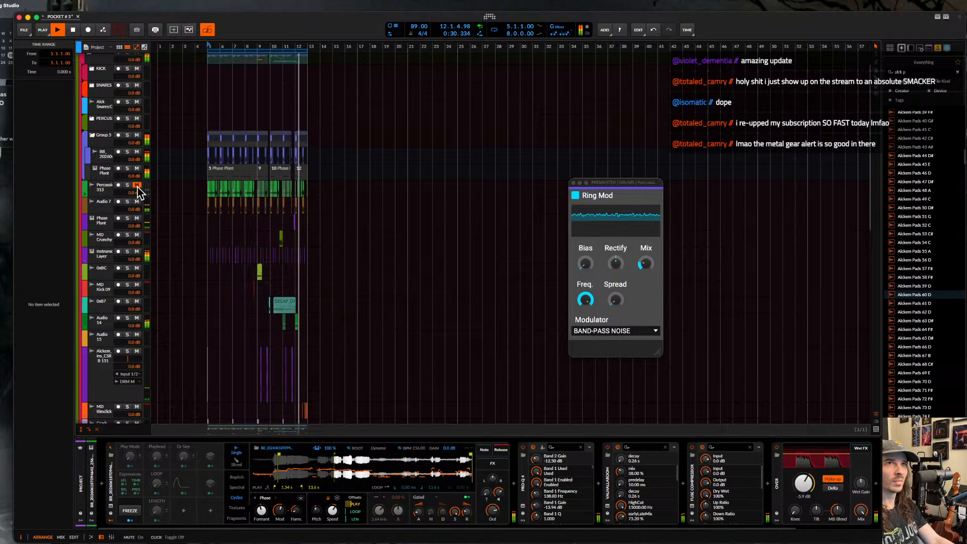
scroll(143, 237, "down", 10)
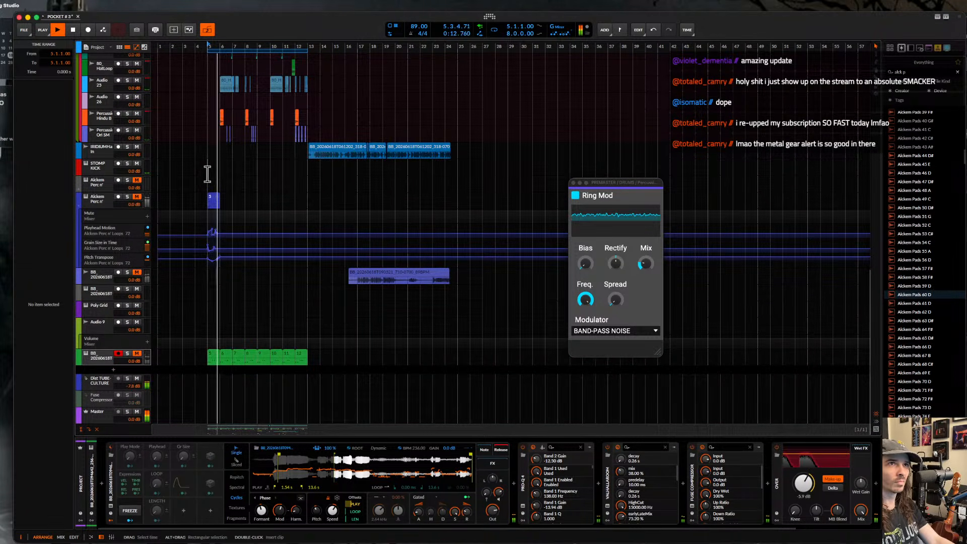
scroll(207, 174, "up", 5)
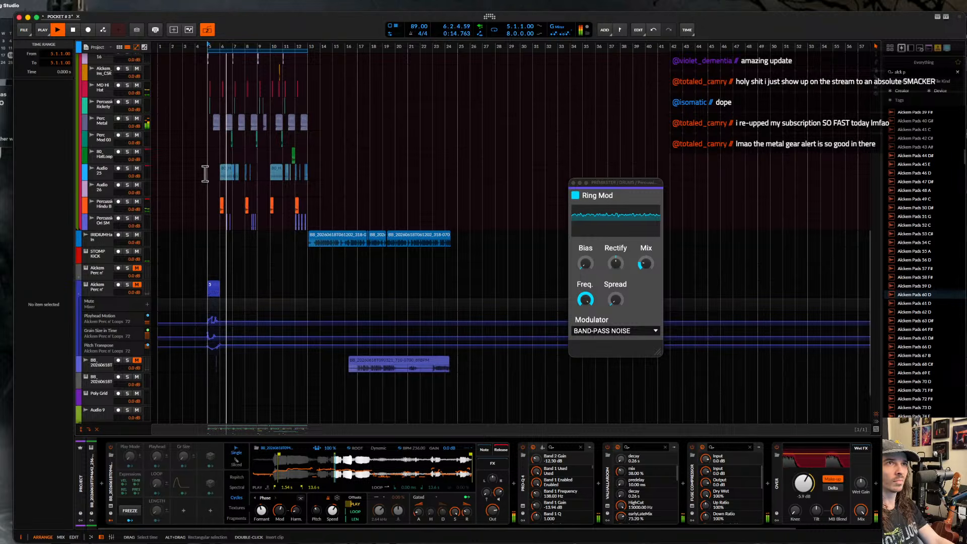
scroll(205, 174, "down", 3)
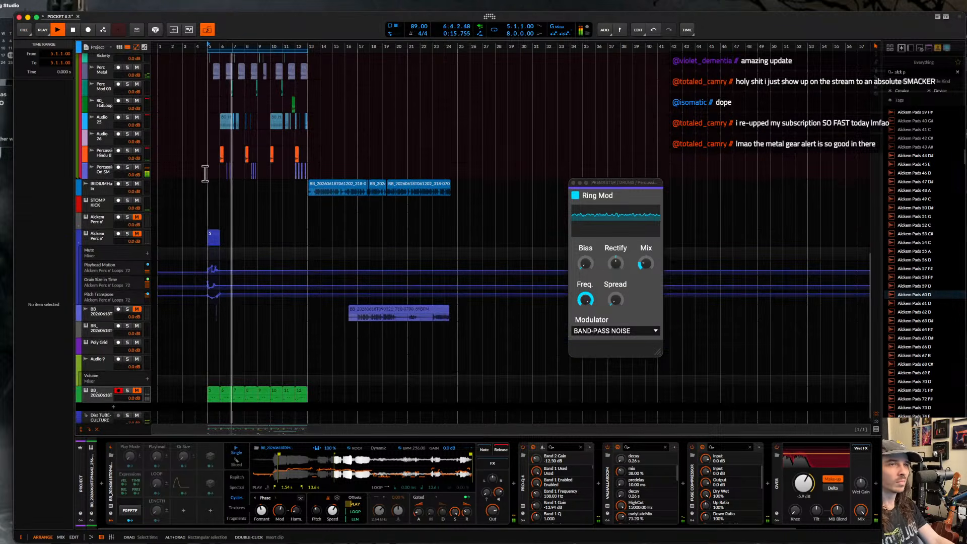
- Move the Alkem Perc n' Loops 72 clip with its automation from bar 5 to bar 9 and unmute its track
left_click(213, 237)
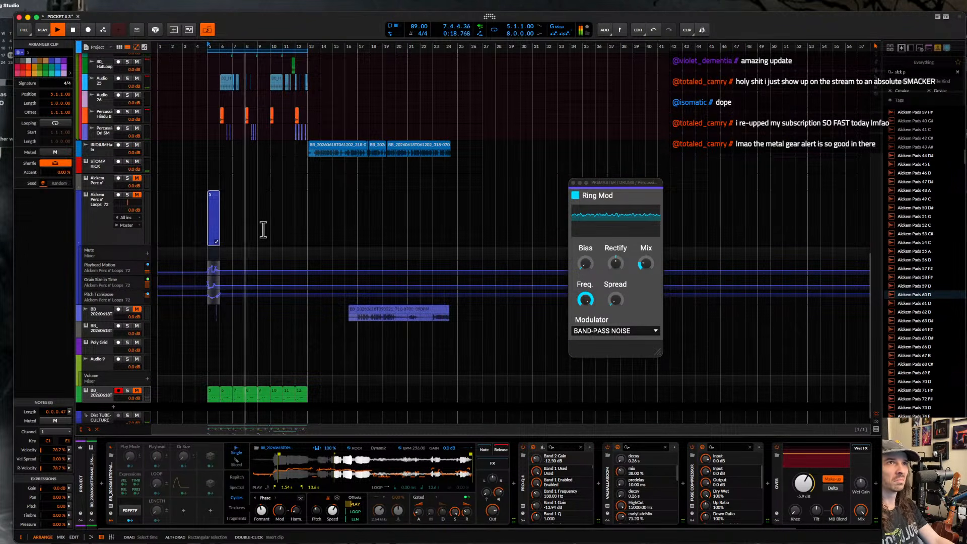
left_click_drag(213, 202, 264, 210)
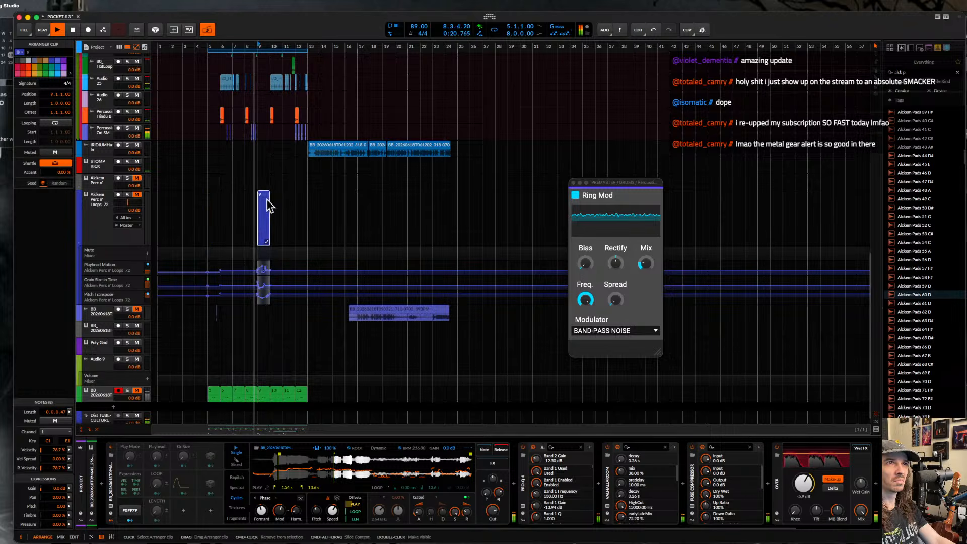
scroll(254, 205, "up", 2)
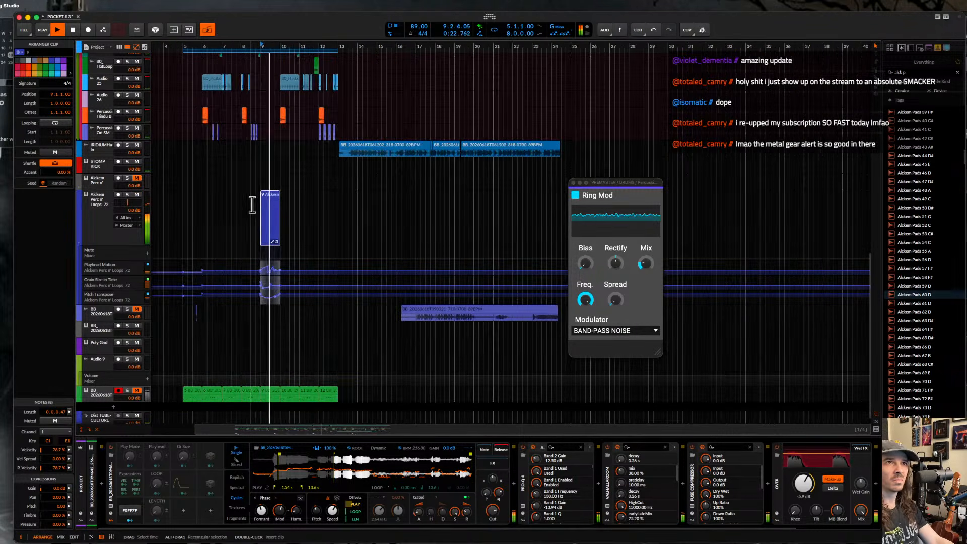
- Disable ValhallaRoom on the Alkem Perc n' Loops 72 track and audition the clip from bar 9
left_click(93, 216)
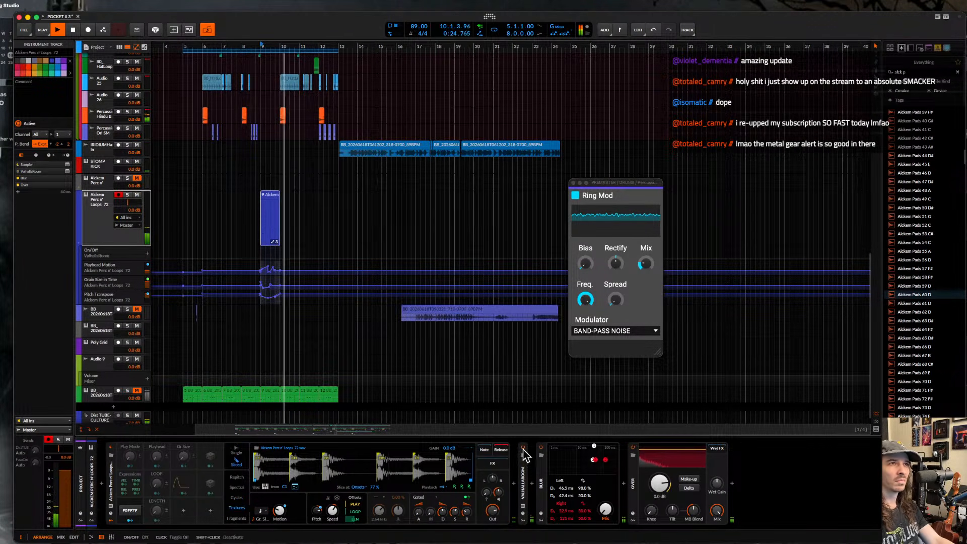
left_click(266, 227)
scroll(266, 226, "up", 2)
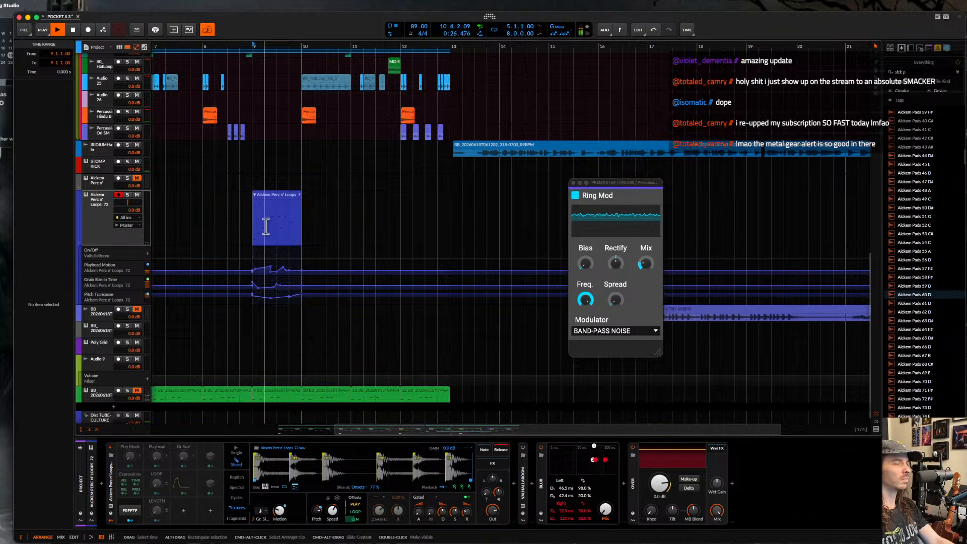
key("space")
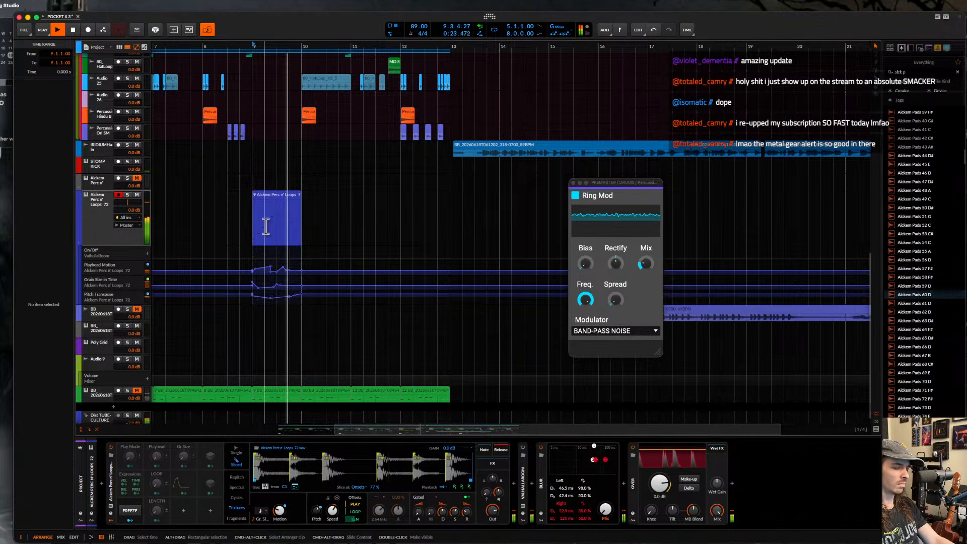
scroll(266, 227, "up", 2)
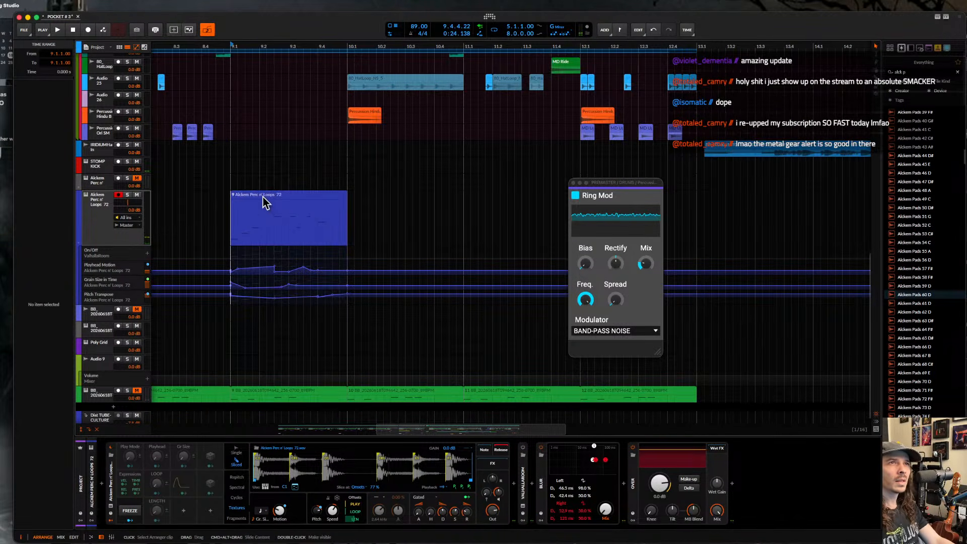
- Solo the Alkem Perc n' Loops 72 track and audition its clip on its own
left_click(266, 201)
scroll(266, 201, "down", 2)
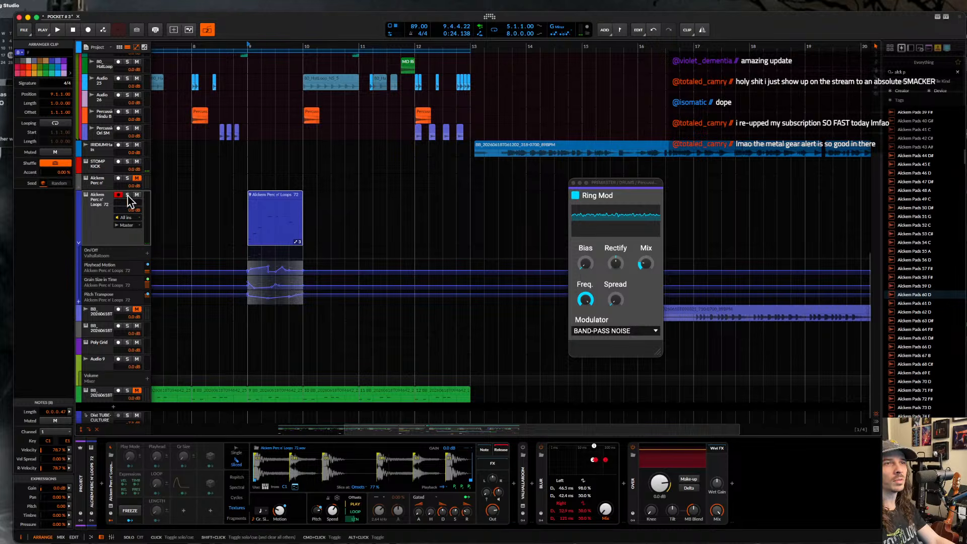
key("space")
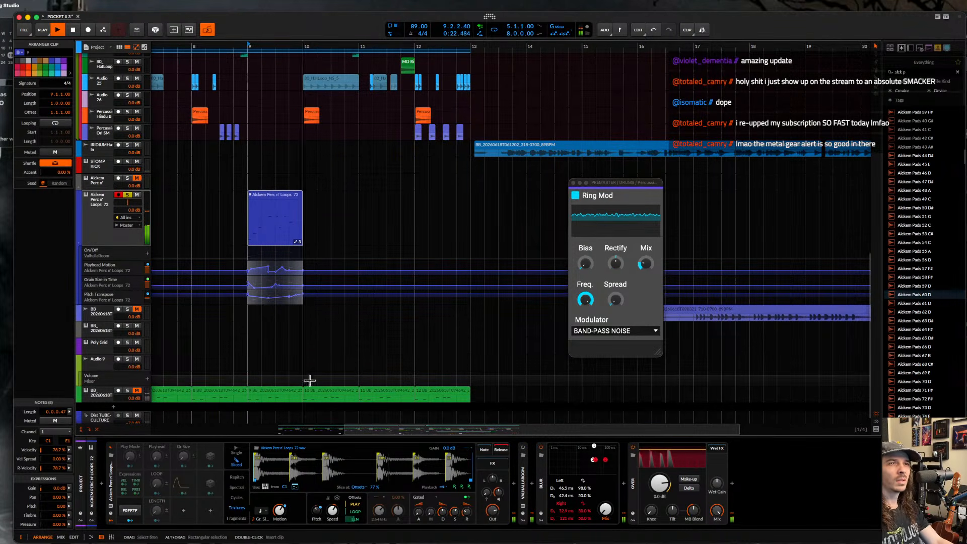
key("space")
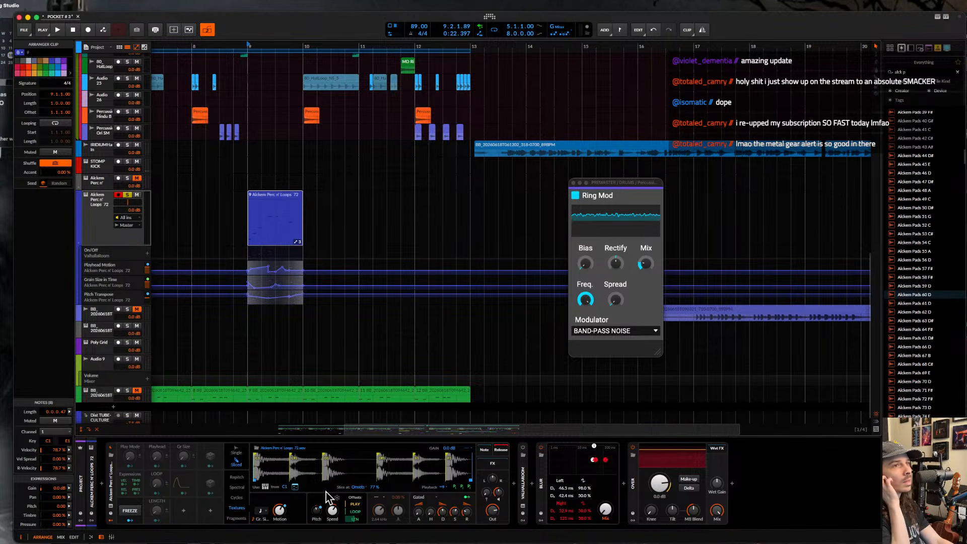
- Try Ping-pong looping as the slice playback mode of the Alkem Perc n' Loops 72 sampler and audition the clip
left_click(444, 487)
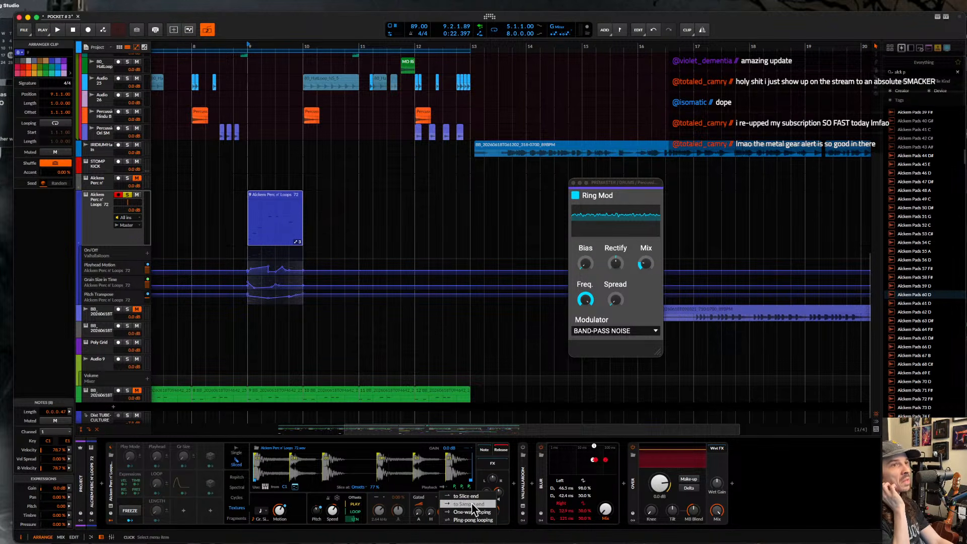
left_click(476, 520)
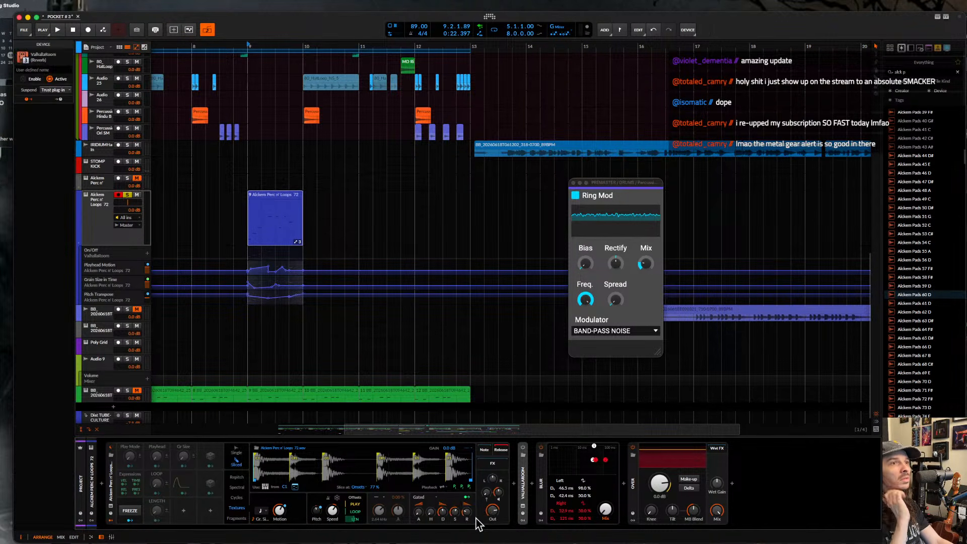
left_click(443, 488)
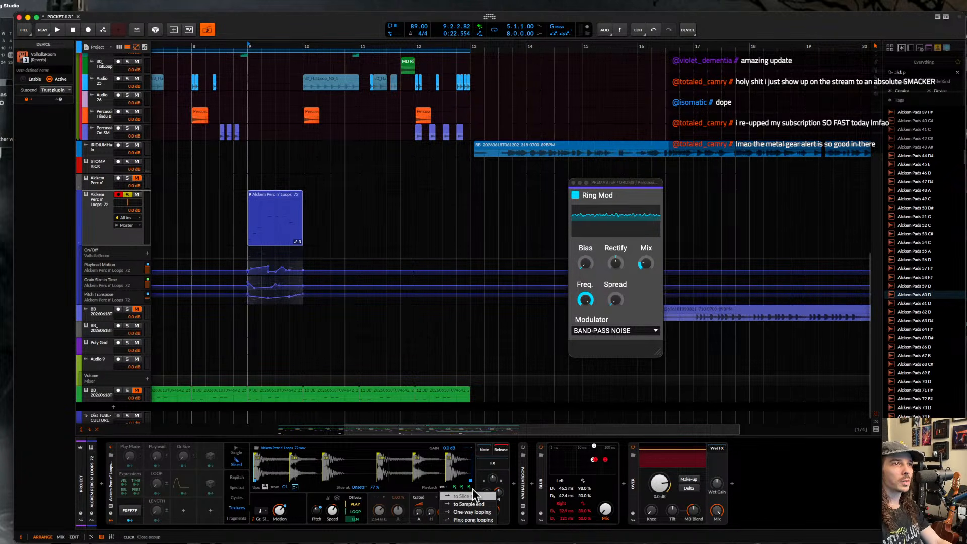
left_click(399, 432)
key("space")
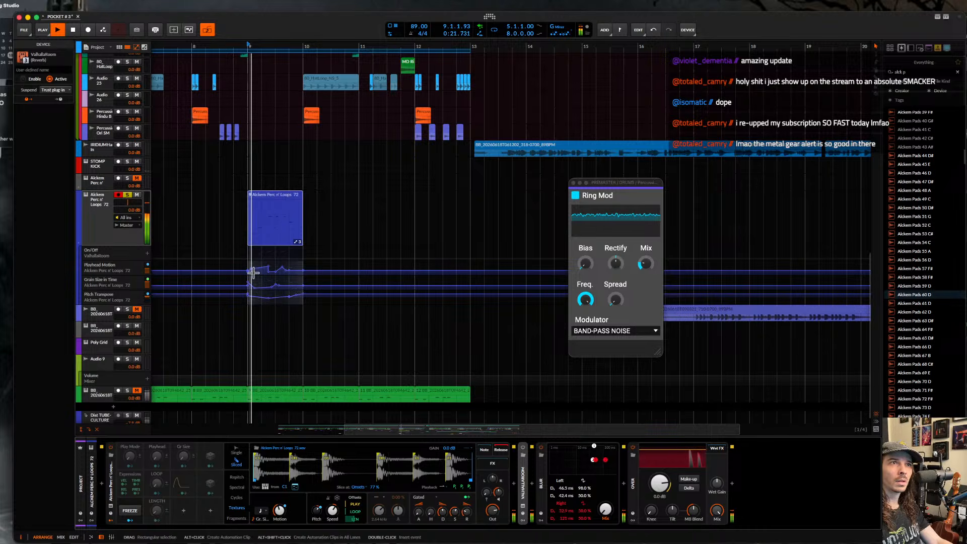
scroll(252, 247, "up", 3)
scroll(251, 247, "up", 2)
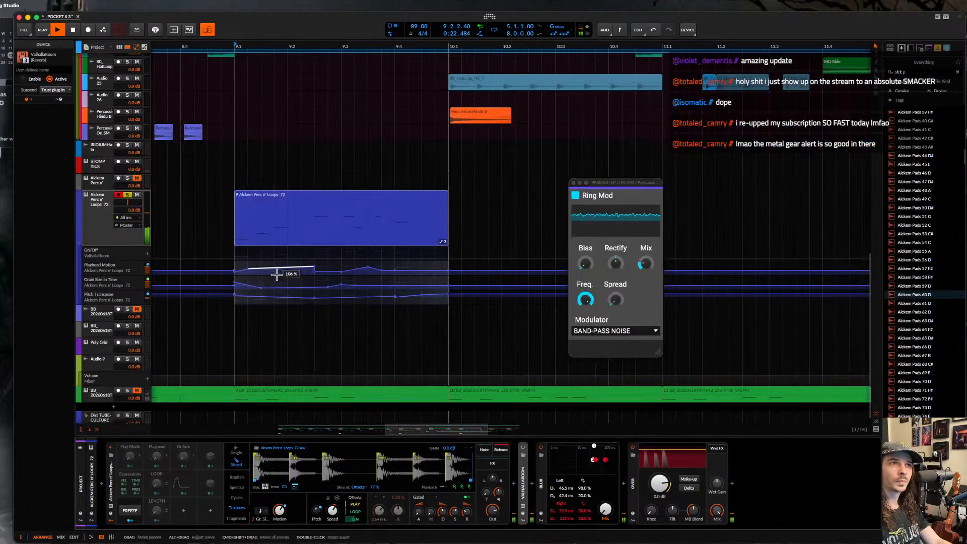
key("space")
- Set the sampler's slice playback mode to play to Slice end and audition the clip
left_click(443, 488)
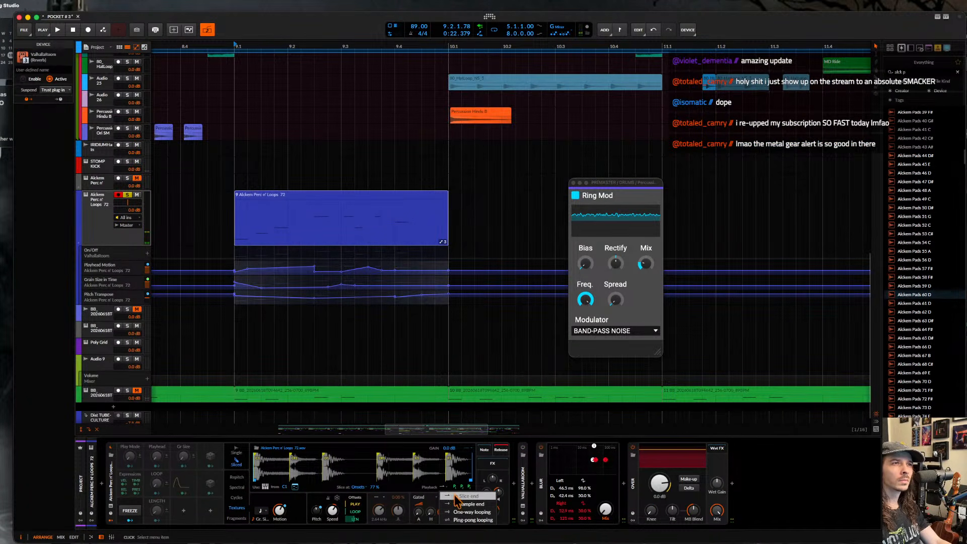
left_click(456, 497)
key("space")
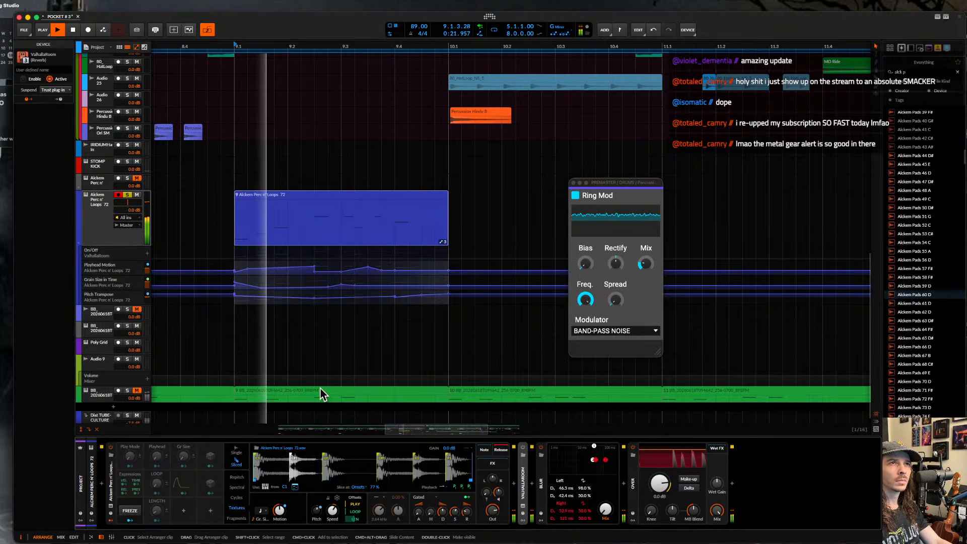
key("space")
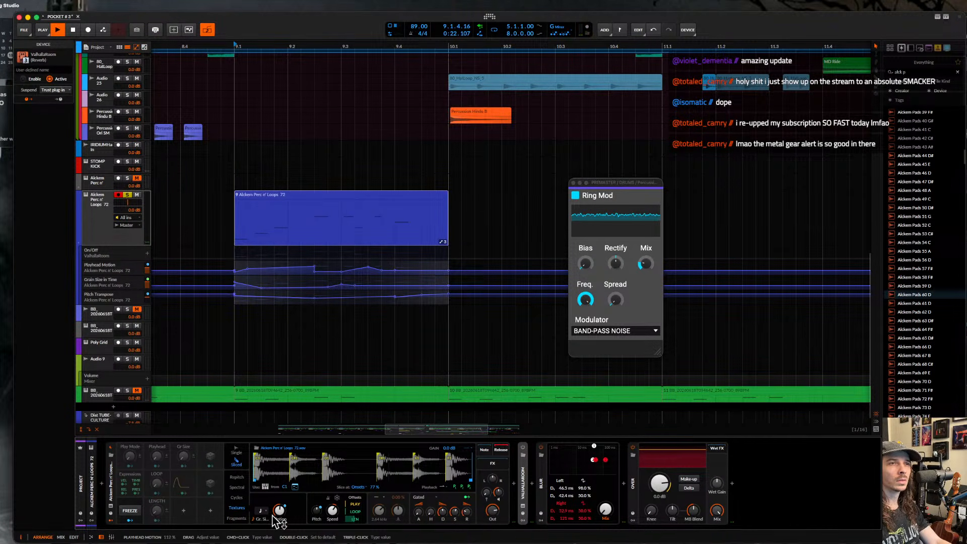
- Switch the sampler's playback engine from Textures to Fragments and audition the result
key("space")
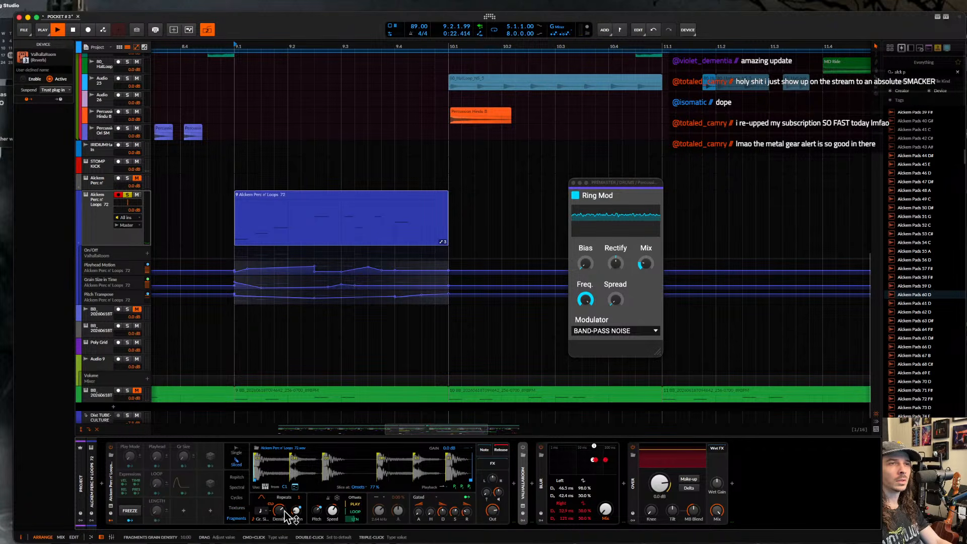
key("space")
key("space")
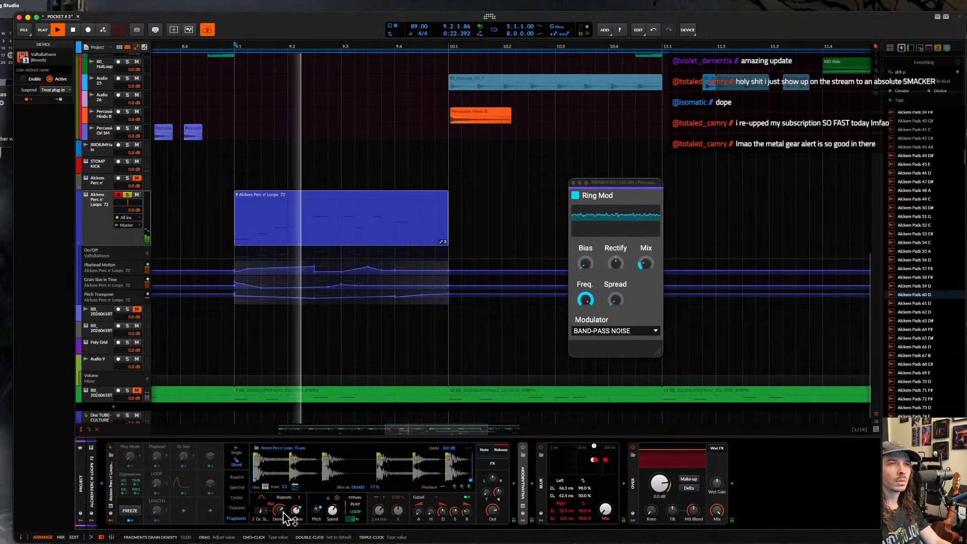
- Turn off grain sync in the Fragments sampler, audition the clip, and set the play start position to bar 9
key("space")
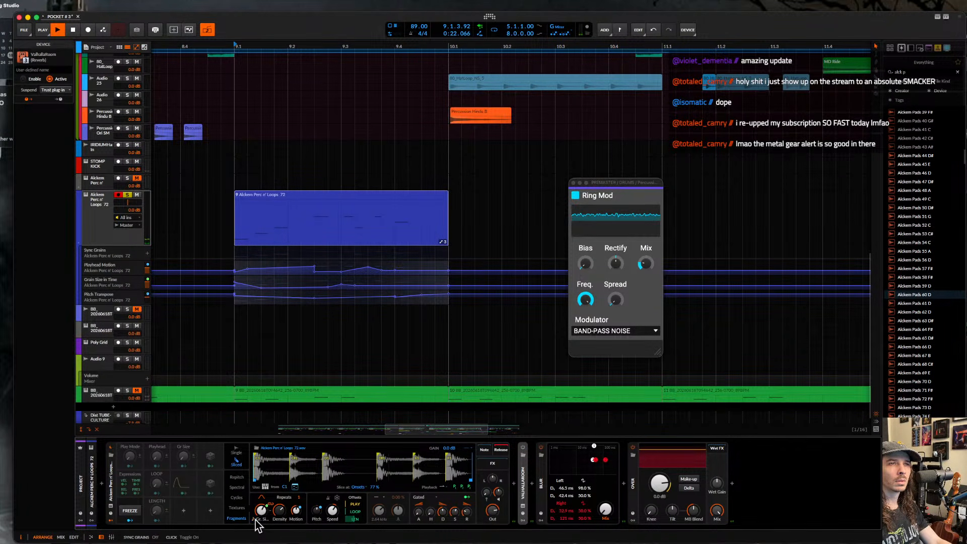
key("space")
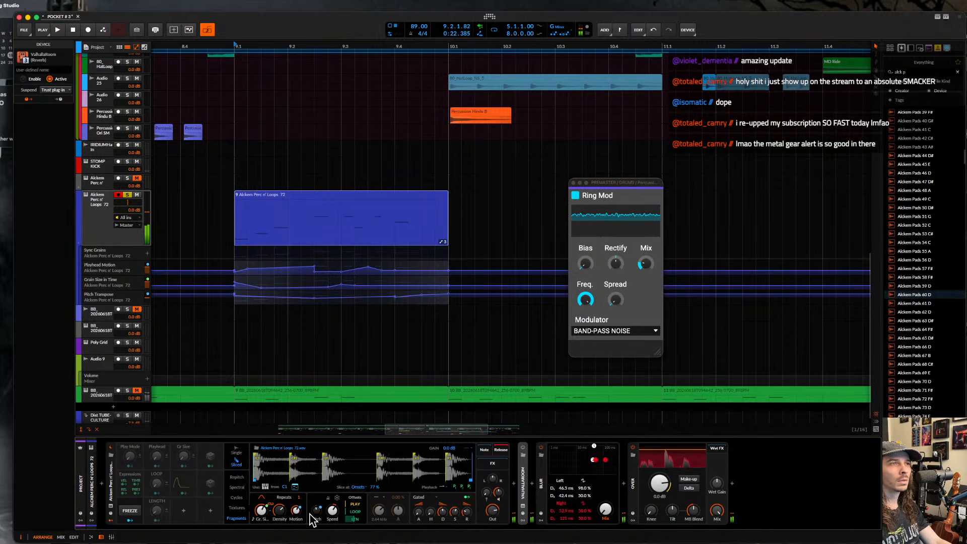
key("space")
key("space")
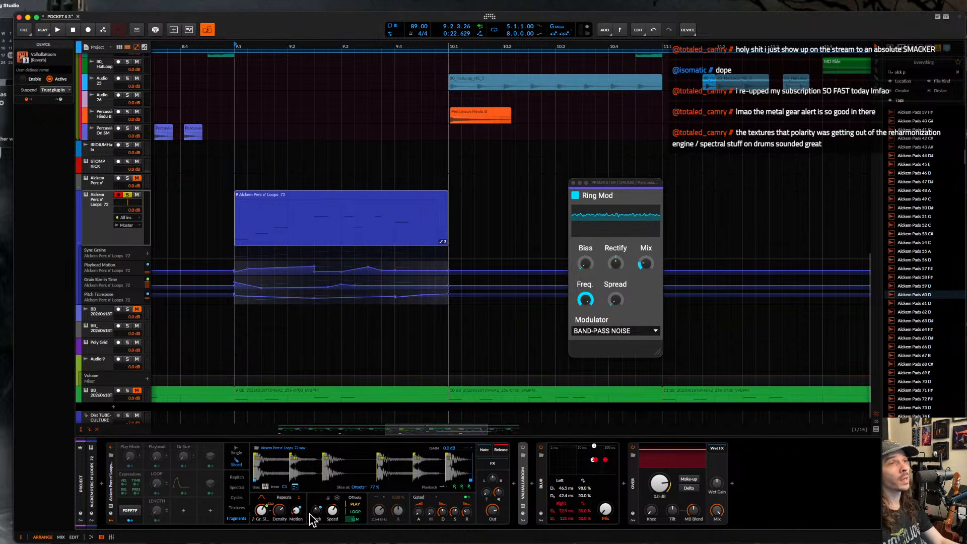
left_click(267, 509)
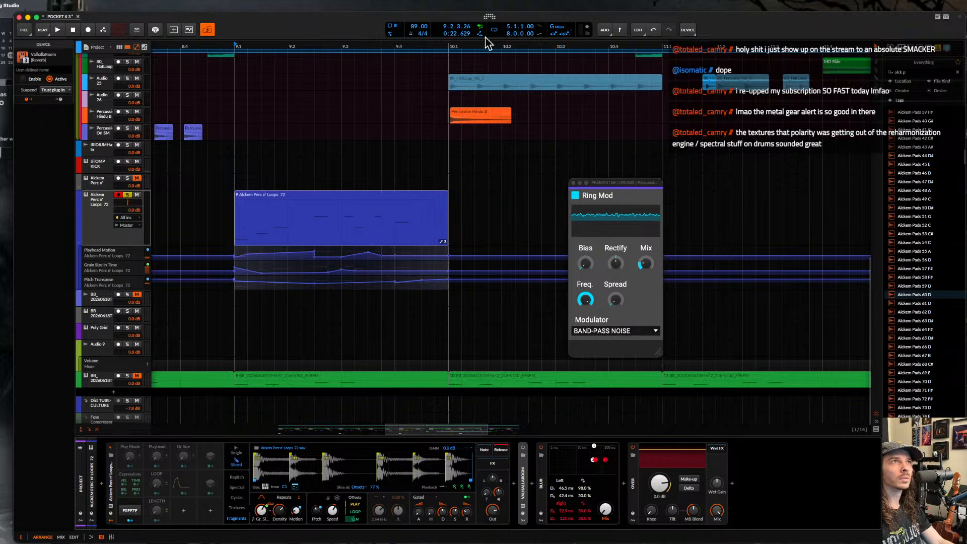
left_click(230, 230)
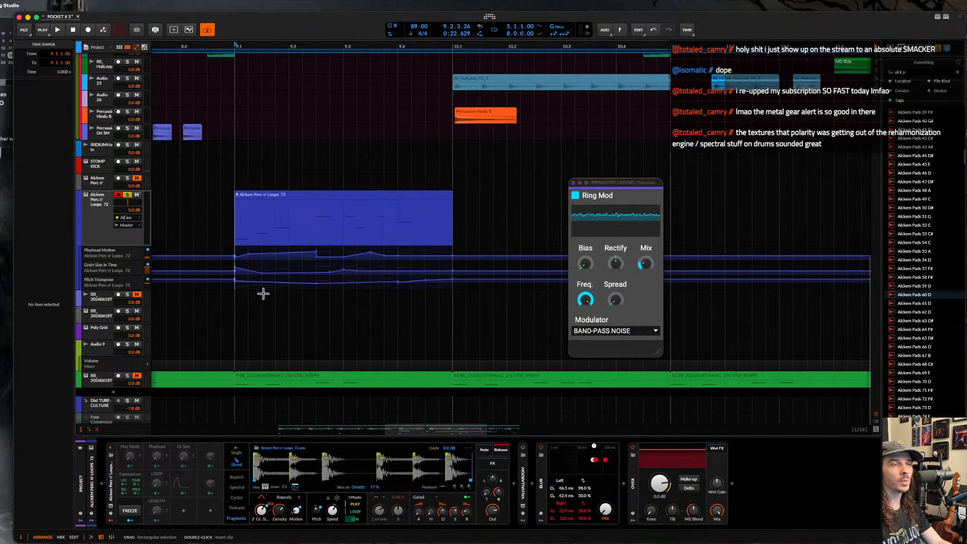
- Audition the Alkem Perc n' Loops 72 clip repeatedly from bar 9
scroll(254, 294, "down", 3)
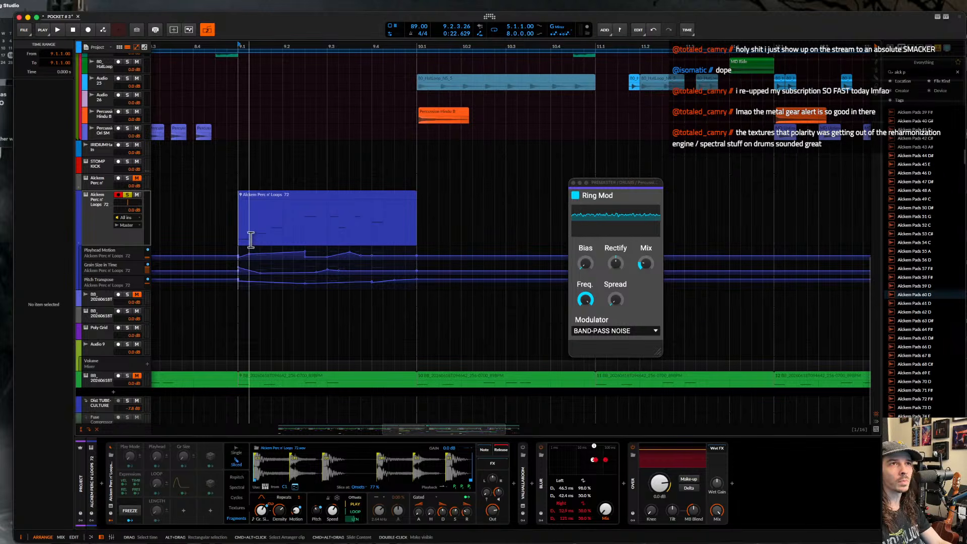
scroll(242, 233, "down", 2)
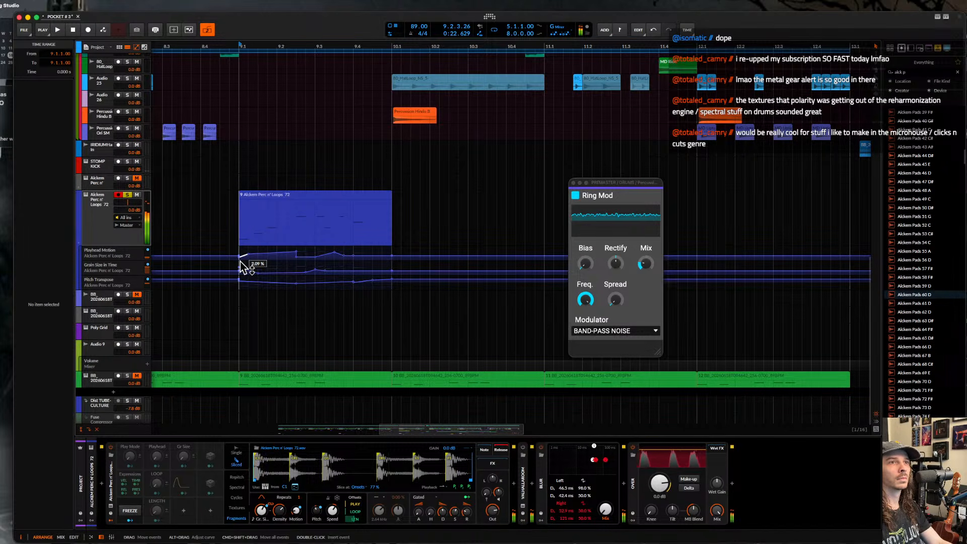
key("space")
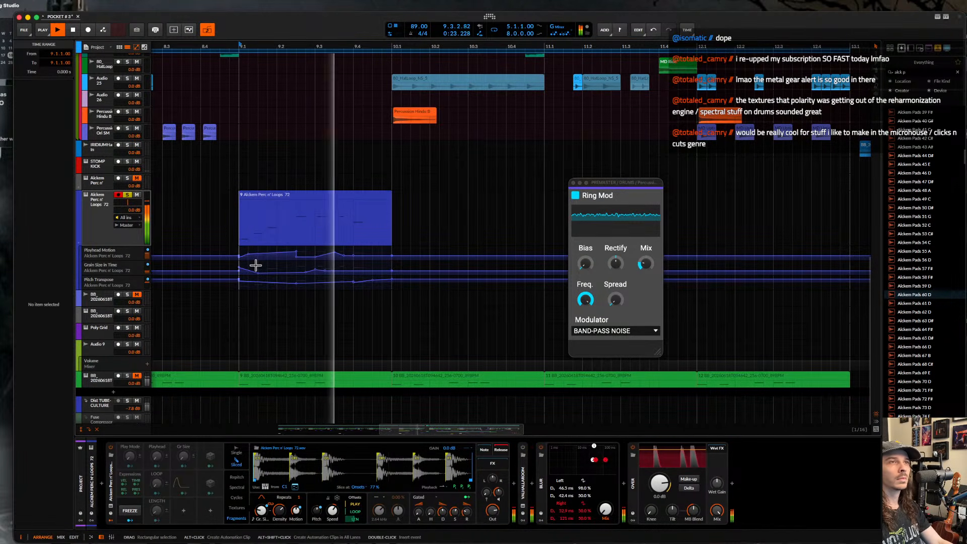
key("space")
key("space")
key("space")
scroll(258, 219, "up", 1)
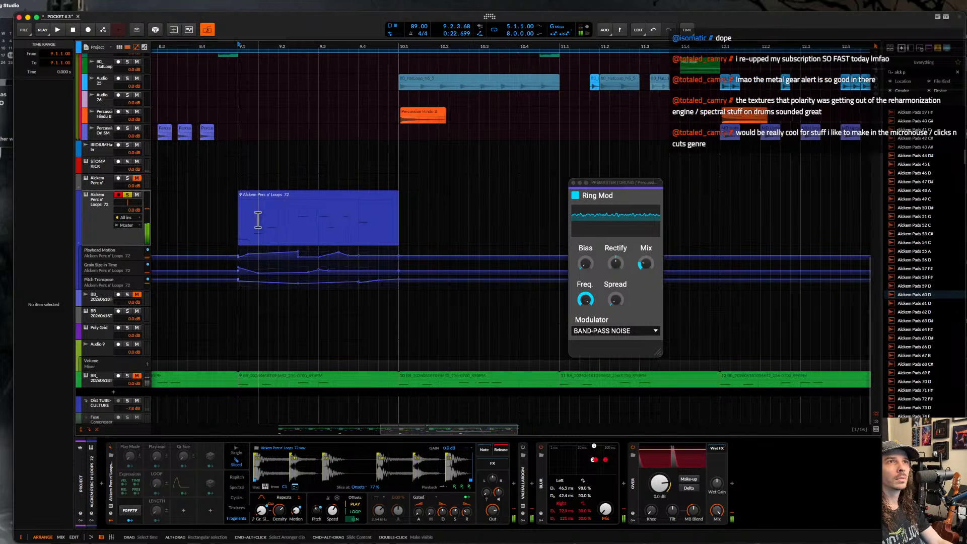
key("space")
scroll(257, 218, "up", 1)
scroll(257, 219, "down", 2)
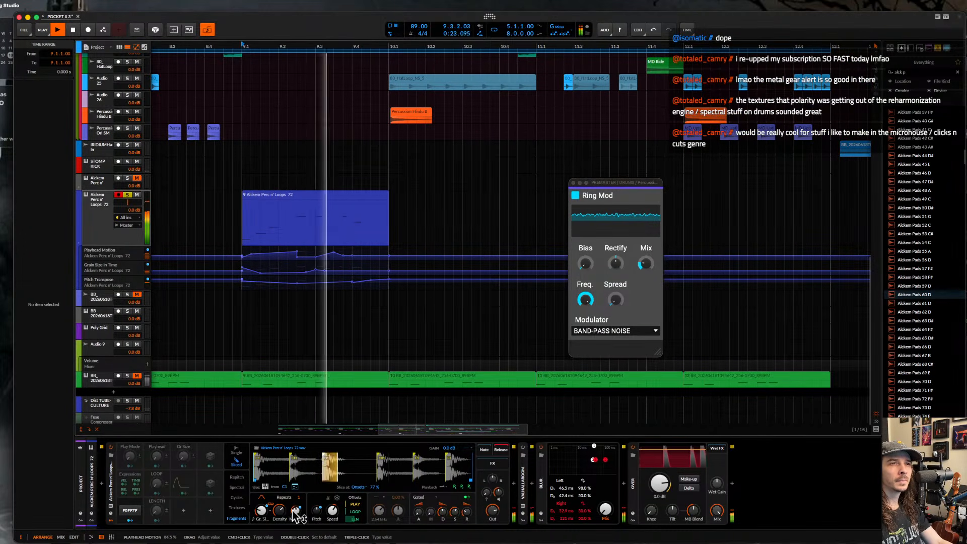
- Try different grain repeats in the Fragments sampler and audition the clip
key("space")
left_click_drag(283, 511, 298, 498)
key("space")
key("space")
key("space")
key("space")
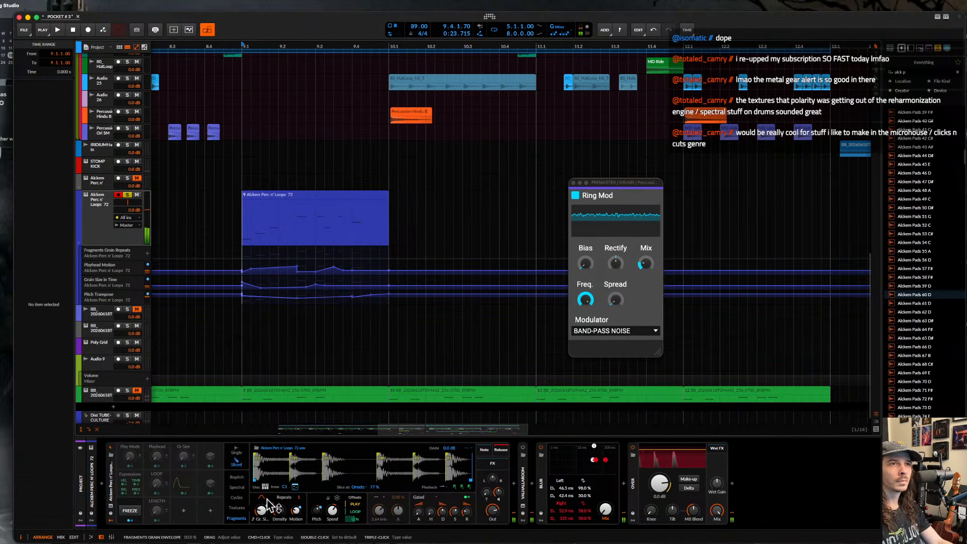
key("space")
key("space")
key("space")
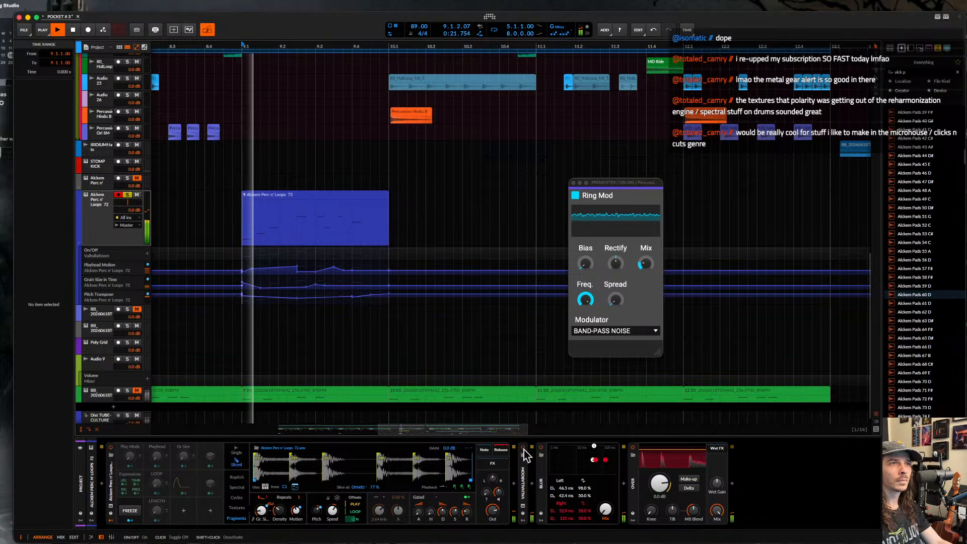
- Set the ValhallaRoom reverb to 28.3% mix, 1.6 ms predelay, 0.14 s decay, 15000 Hz high cut and Dense Room mode
left_click(523, 505)
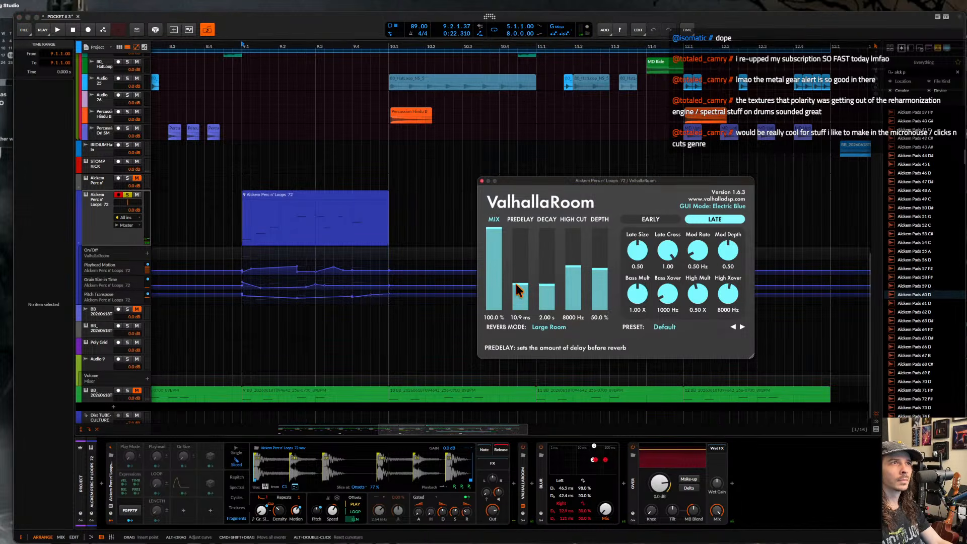
left_click_drag(490, 244, 490, 270)
left_click_drag(571, 272, 568, 229)
left_click_drag(547, 288, 544, 301)
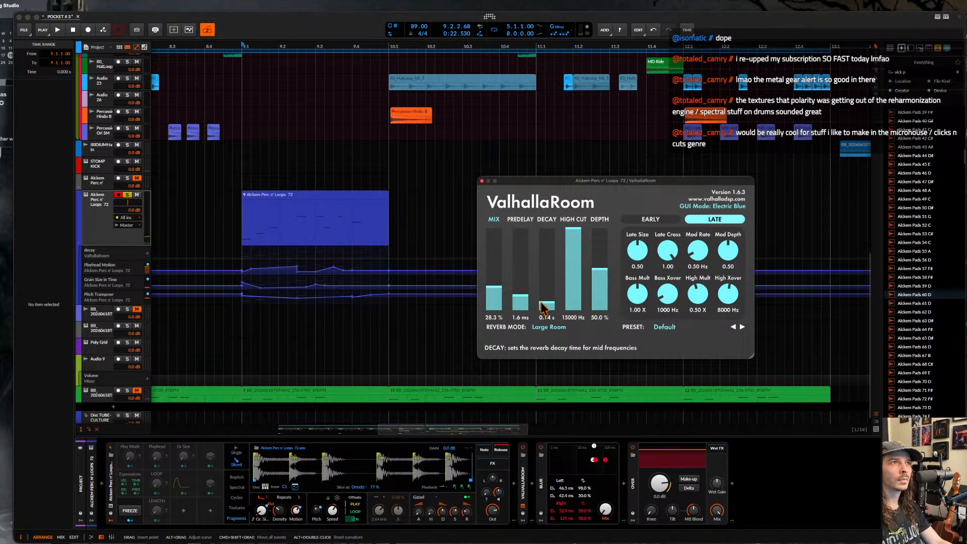
left_click(550, 328)
left_click(559, 428)
key("space")
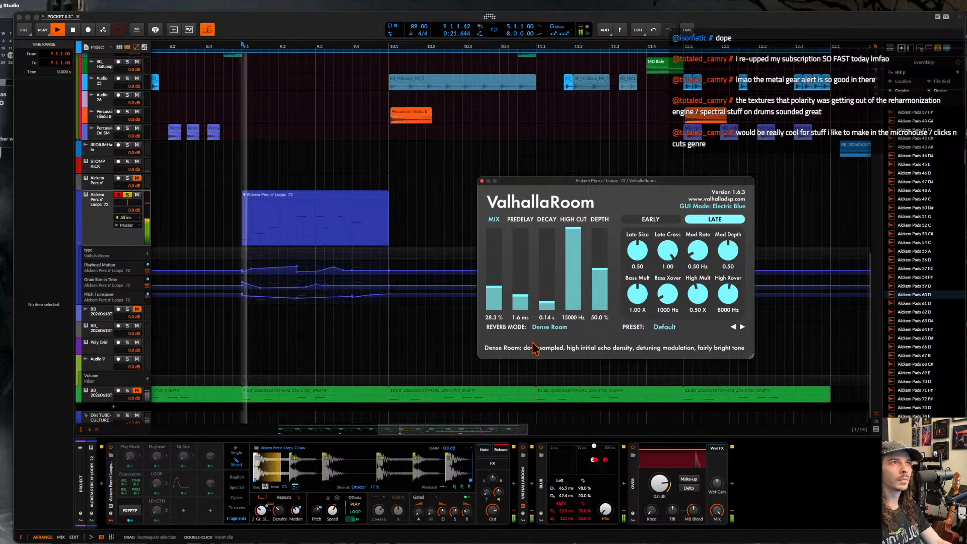
left_click(482, 181)
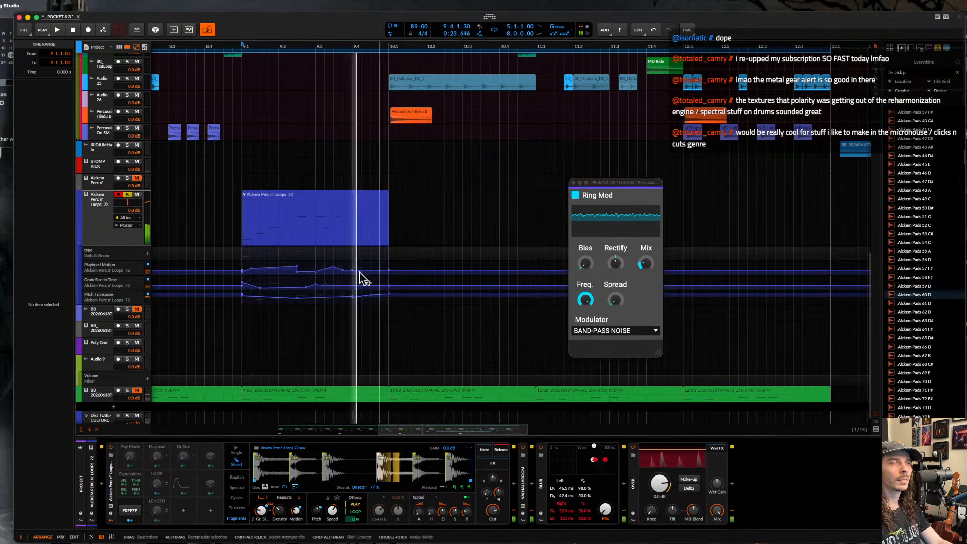
- Try lowering the sampler's playback speed to -140% and audition the clip
key("space")
left_click(332, 510)
key("space")
mouse_move(334, 513)
left_mouse_down()
mouse_move(334, 491)
mouse_move(334, 541)
mouse_move(333, 515)
mouse_move(333, 525)
left_mouse_up()
key("space")
key("space")
key("space")
key("space")
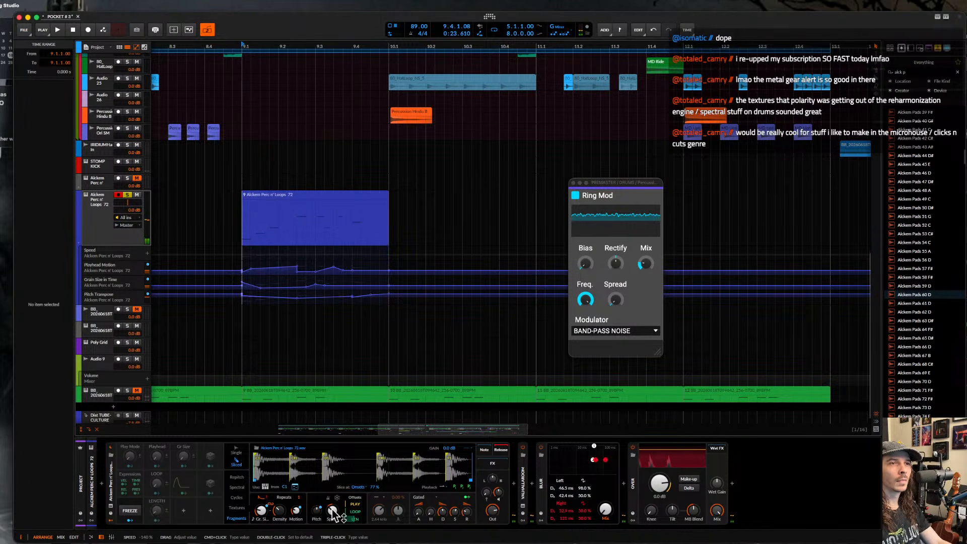
- Try a higher grain density in the Fragments sampler and audition the clip, selecting its time range from bar 9 to bar 10
key("space")
left_click_drag(280, 511, 279, 497)
key("space")
key("space")
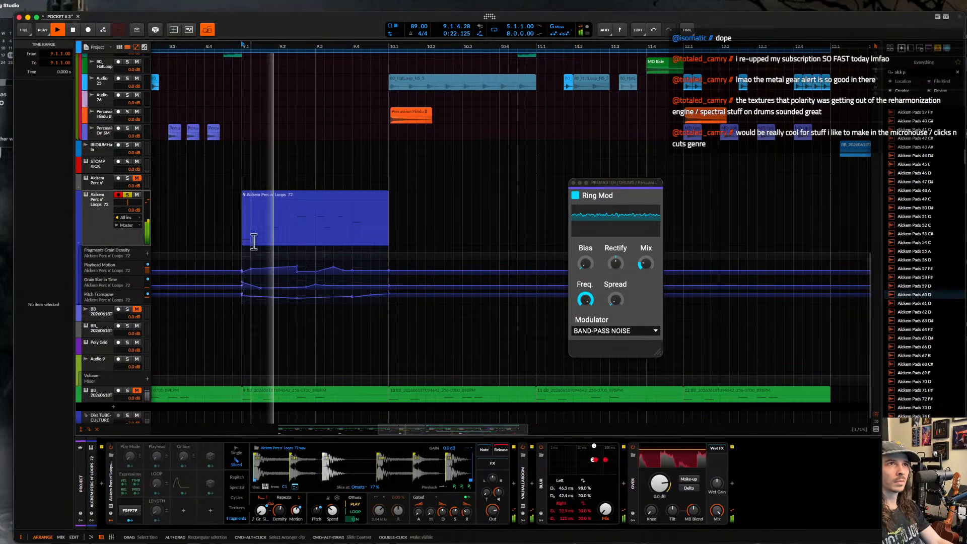
left_click_drag(242, 215, 382, 227)
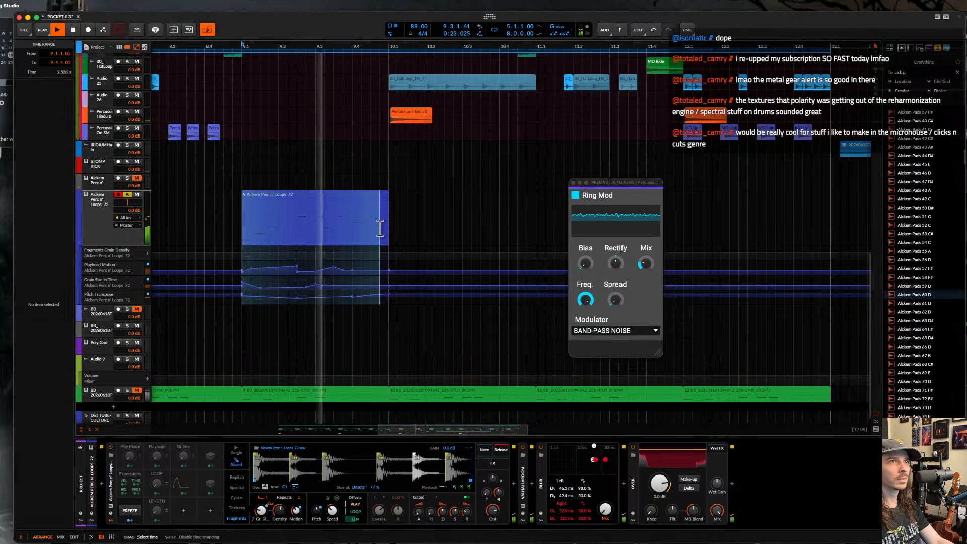
key("space")
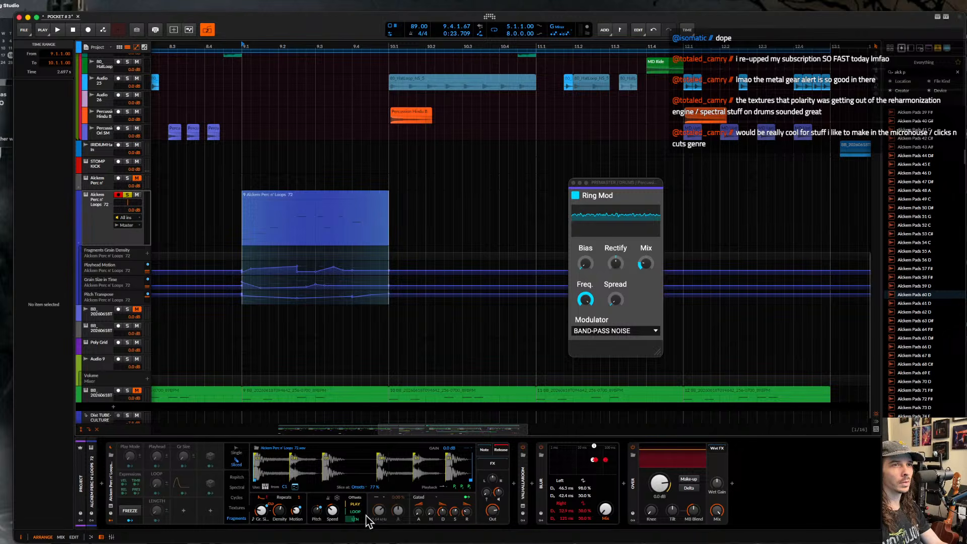
key("space")
key("space")
- Switch the sampler's playback engine from Fragments to Cycles and audition the clip in Partials mode
left_click(236, 497)
key("space")
key("space")
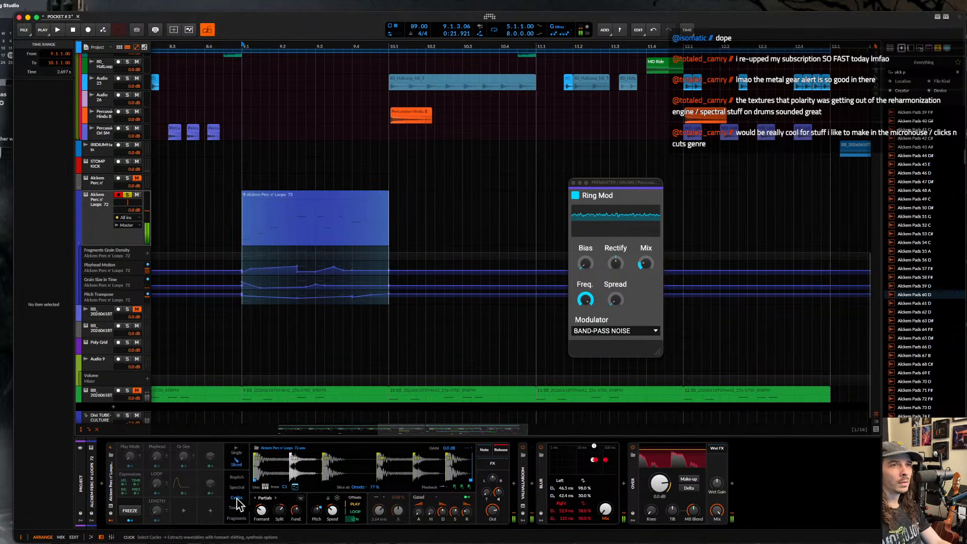
key("space")
key("space")
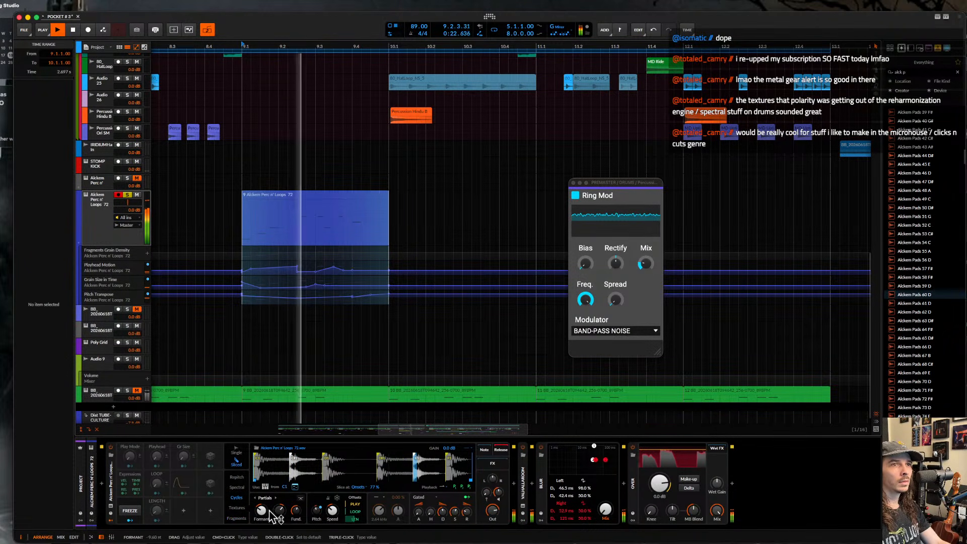
key("space")
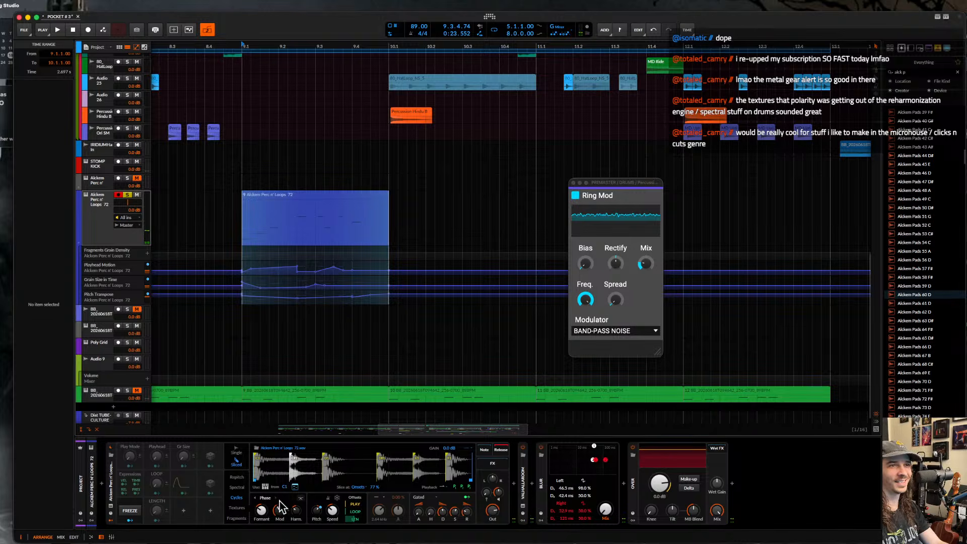
- Try the Pulse mode of the Cycles engine with formant at +2.40 st and a reduced pulse width while auditioning the clip
key("space")
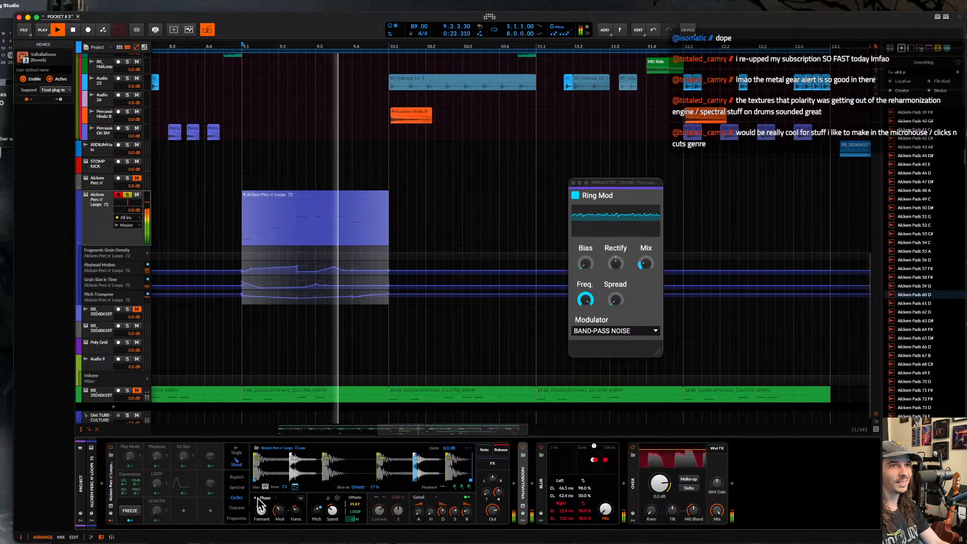
left_click(256, 497)
key("space")
key("space")
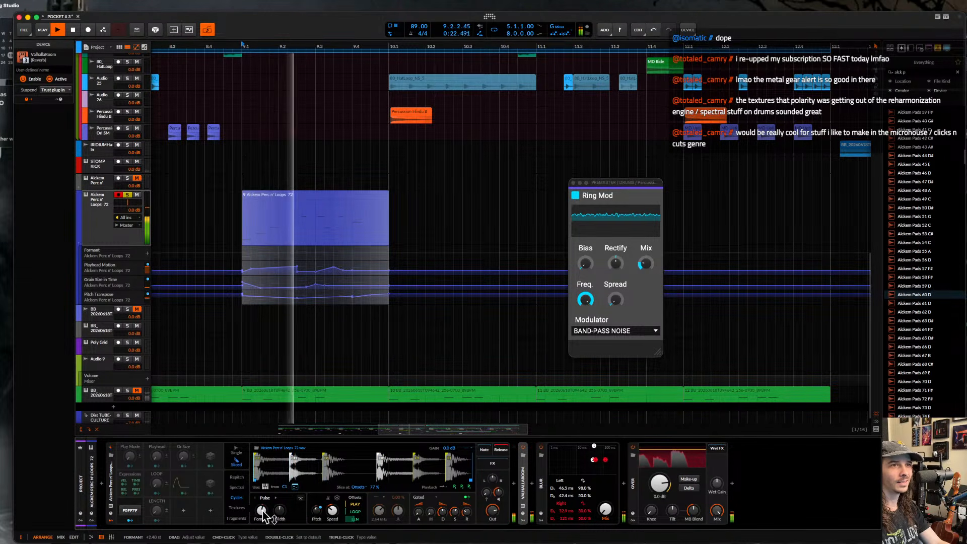
key("space")
left_click_drag(277, 510, 278, 522)
key("space")
key("space")
- Set the sampler's playback speed to about 211% and audition the clip
left_click_drag(498, 492, 498, 493)
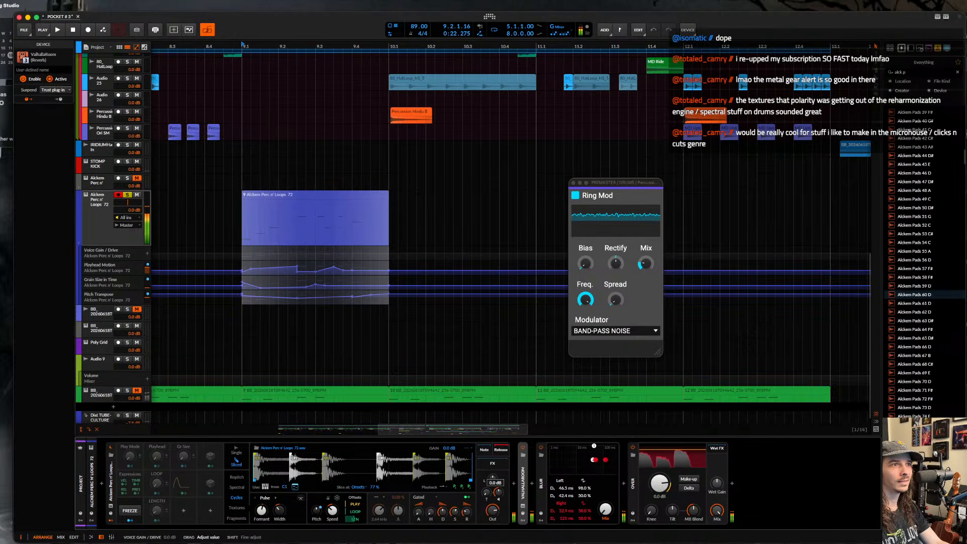
key("space")
double_click(333, 510)
key("space")
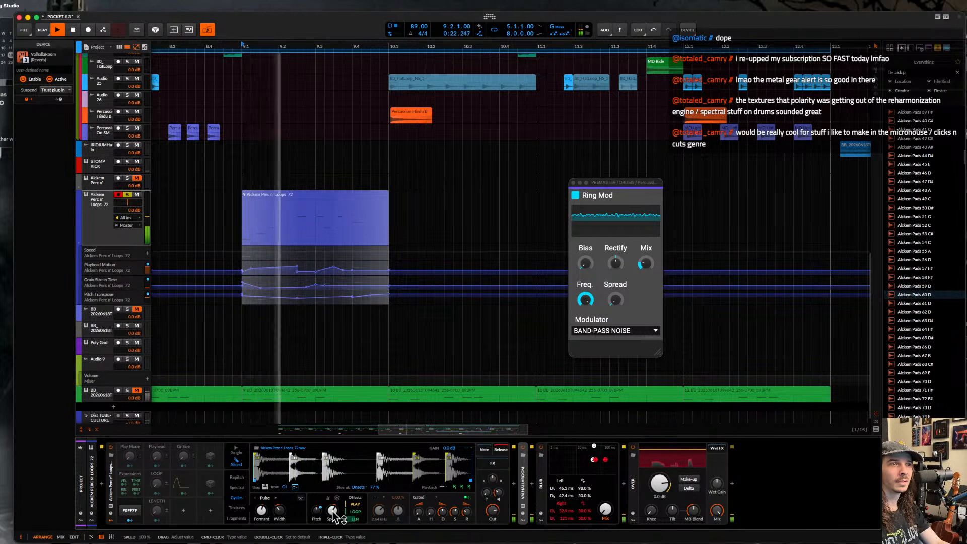
key("space")
left_click_drag(333, 510, 327, 509)
key("space")
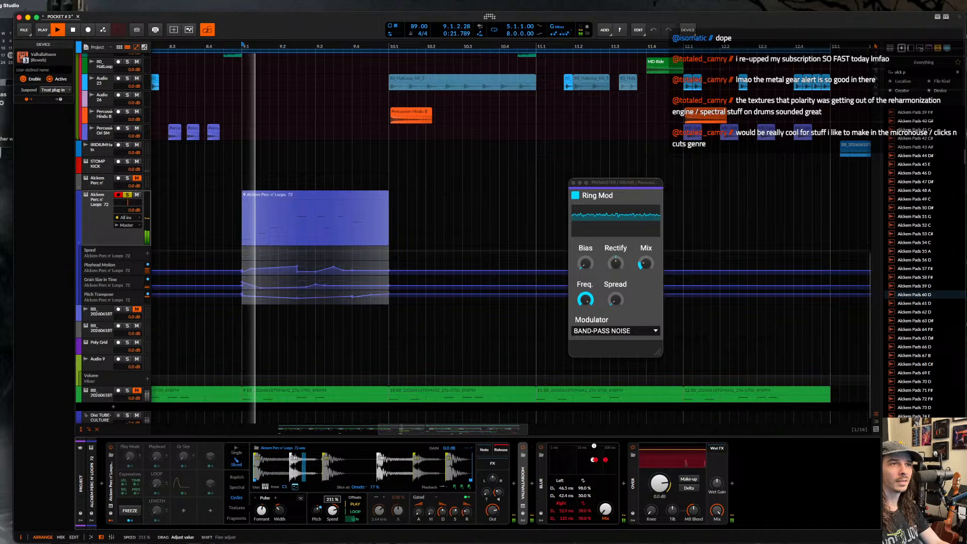
- Return the Cycles engine to Partials mode and audition the clip
left_click(278, 510)
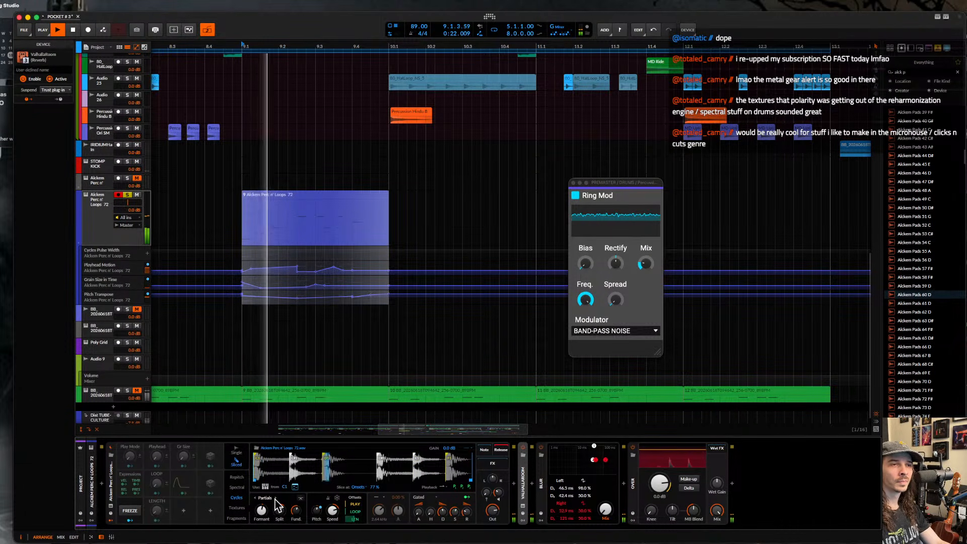
left_click(275, 498)
key("space")
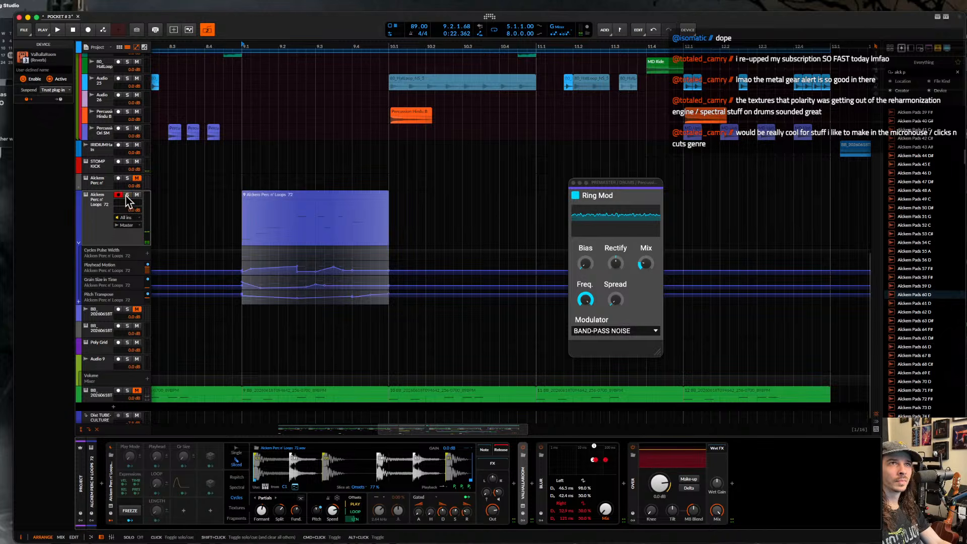
- Turn off solo on the Alkem Perc n' Loops 72 track and play the full arrangement from 8.3
left_click(175, 232)
scroll(189, 232, "down", 2)
key("space")
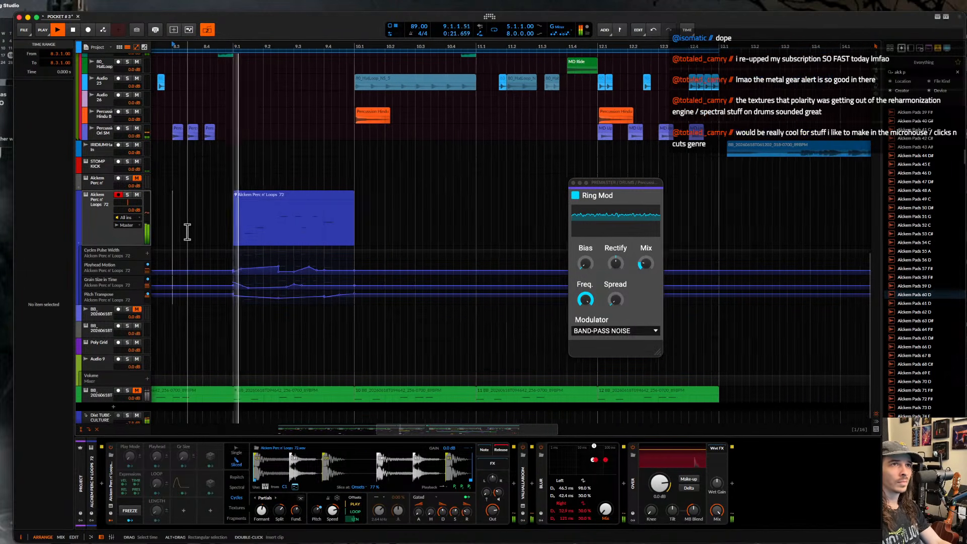
scroll(188, 229, "down", 2)
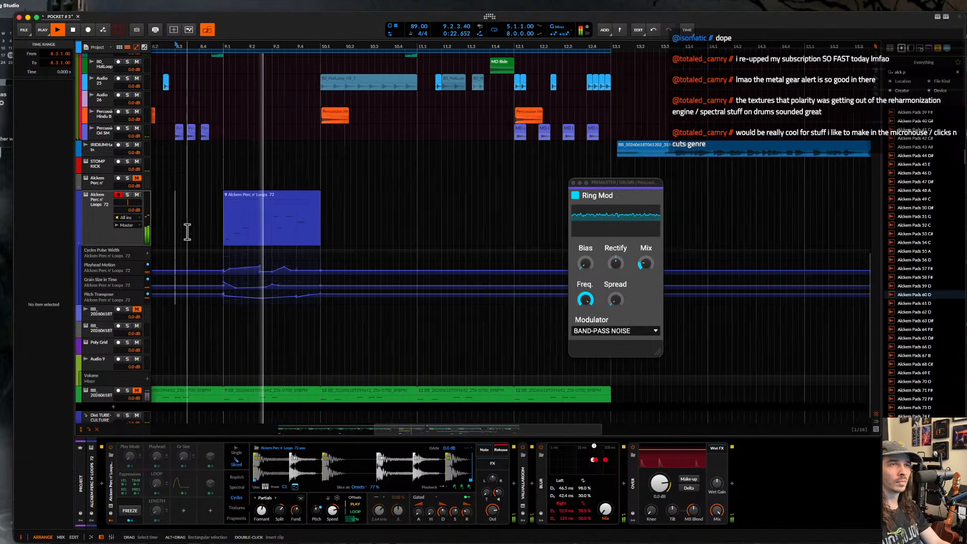
- Duplicate the bar 9 Alkem Perc n' Loops 72 clip three times through bar 12 and select all four clips
left_click(231, 207)
key("ctrl+d")
key("ctrl+d")
key("ctrl+d")
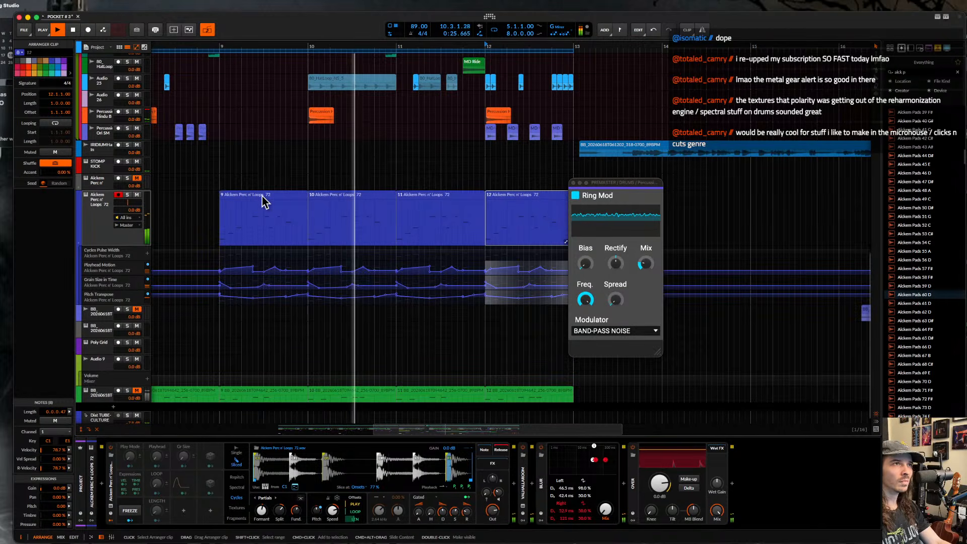
scroll(262, 197, "down", 2)
left_click(262, 197)
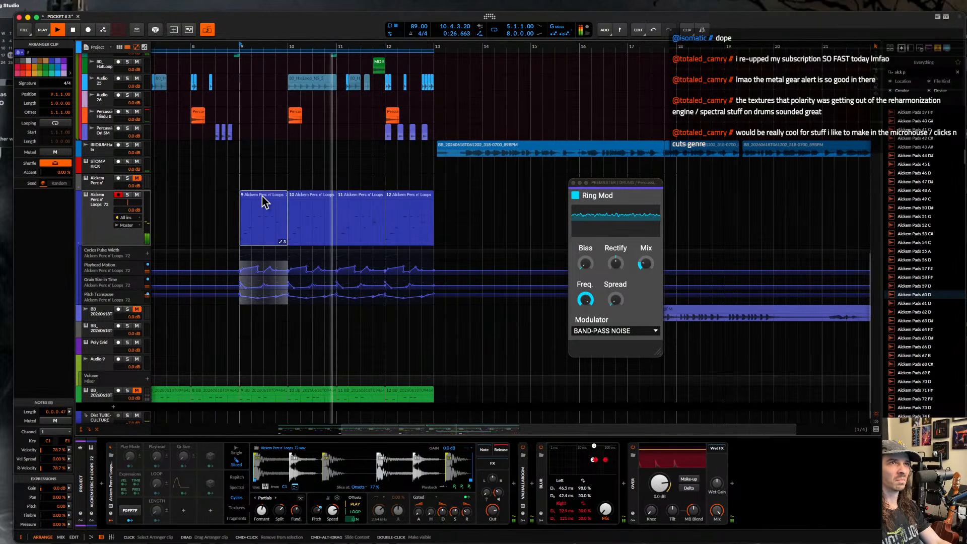
left_click(397, 197, "shift")
- Enable make-up gain and set the clipping threshold to -10.1 dB on the Over device, and adjust the Blur device's mix
left_click(672, 481)
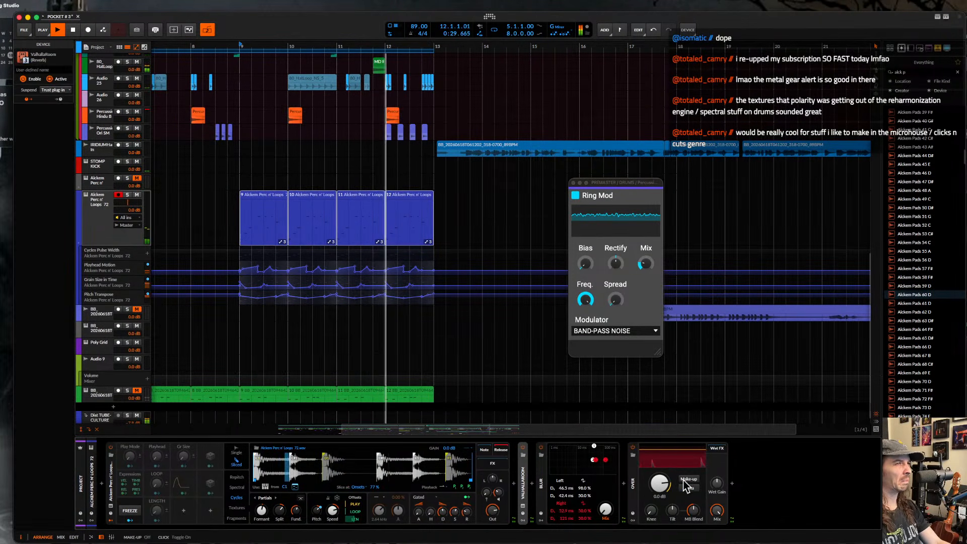
left_click(684, 481)
left_click_drag(661, 484, 661, 496)
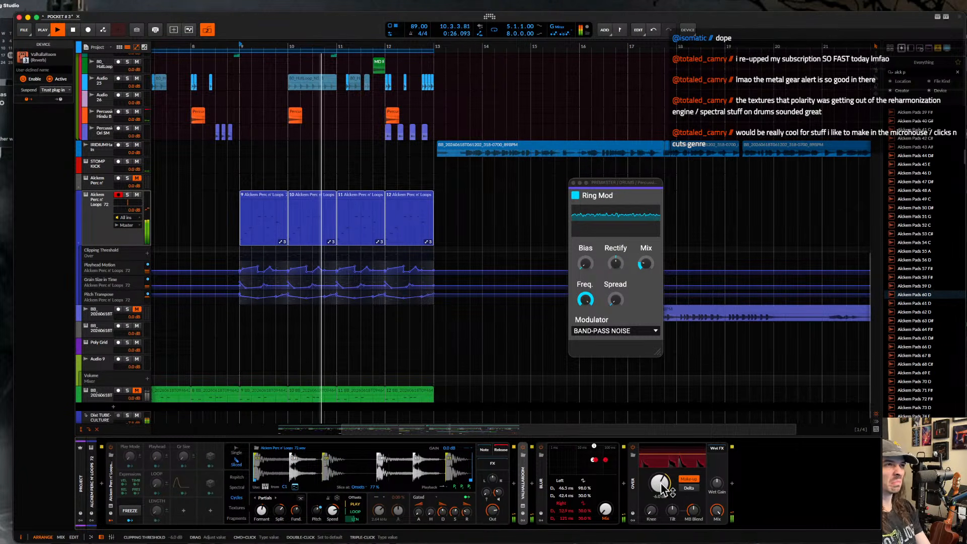
left_click_drag(663, 484, 663, 501)
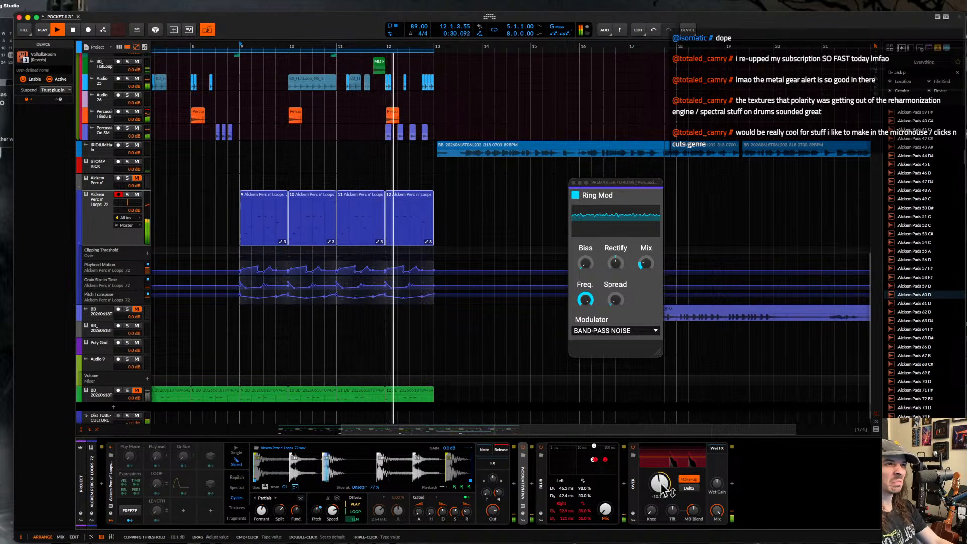
left_click(606, 509)
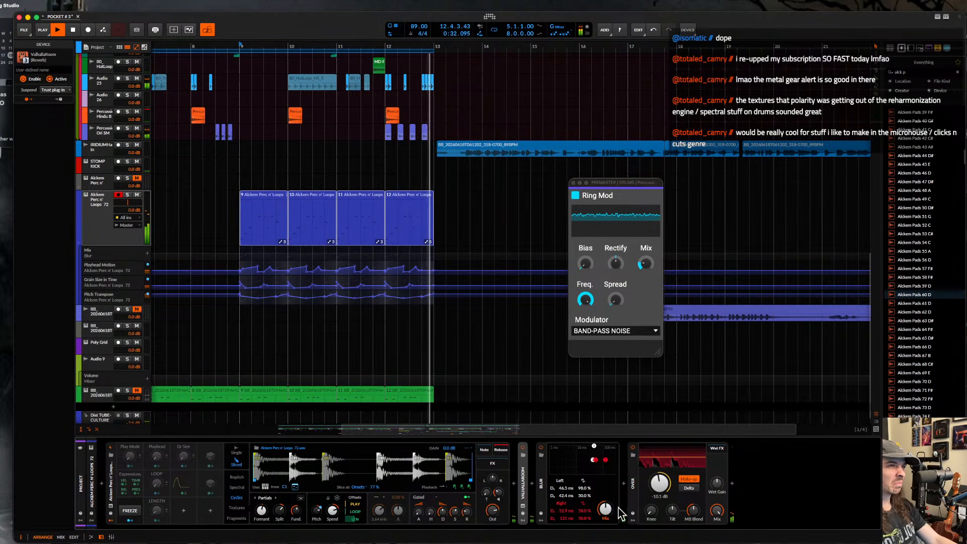
- Set the play start position to bar 6 on the Alkem Perc n' Loops 72 track during playback
scroll(492, 379, "down", 4)
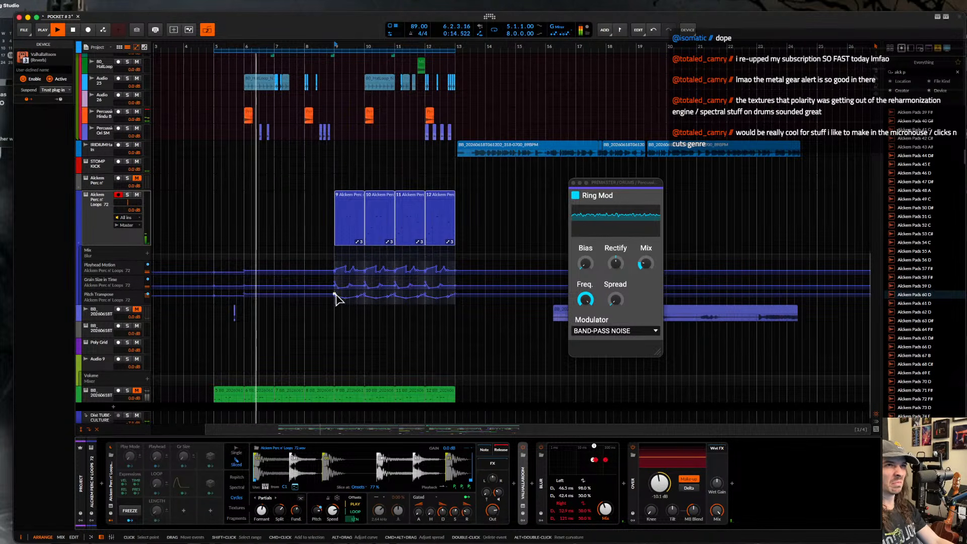
left_click(251, 224)
scroll(252, 222, "up", 2)
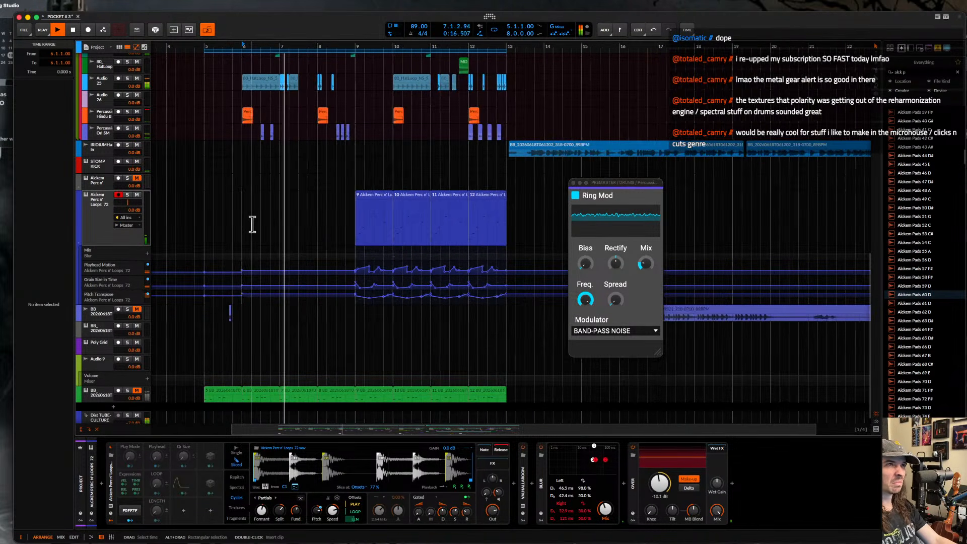
- Set the play start position to bar 5 on the Alckem Perc n' Loops 72 track
scroll(252, 222, "down", 2)
scroll(272, 212, "down", 2)
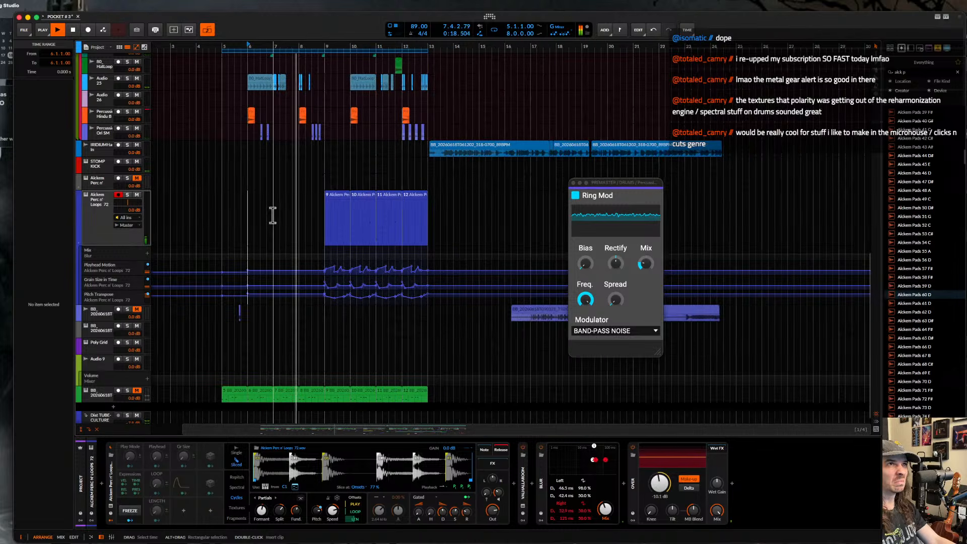
scroll(272, 213, "up", 3)
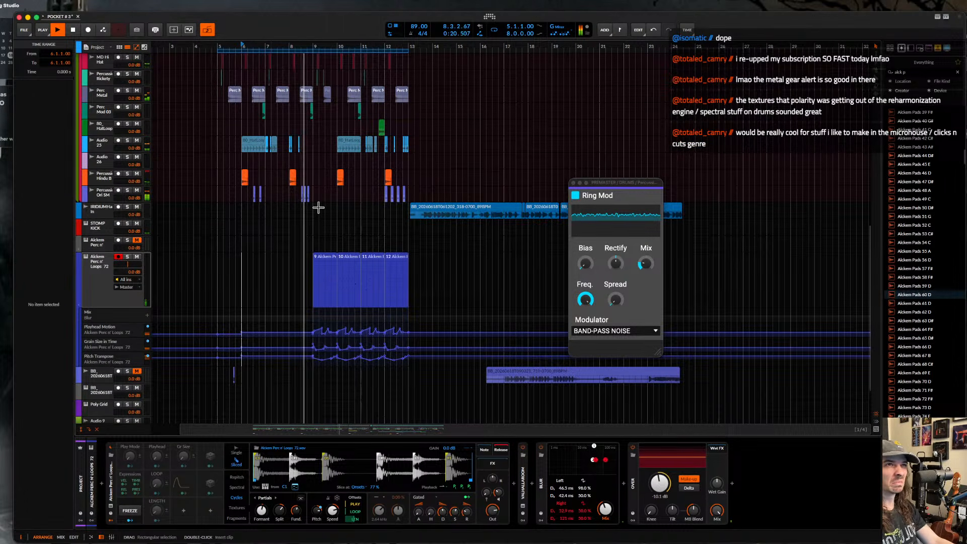
scroll(366, 200, "up", 3)
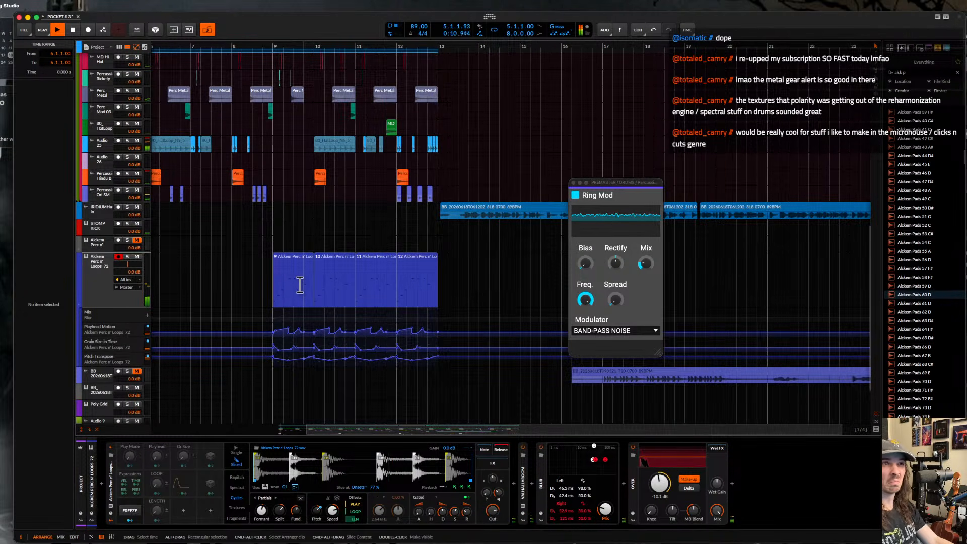
scroll(266, 278, "down", 5)
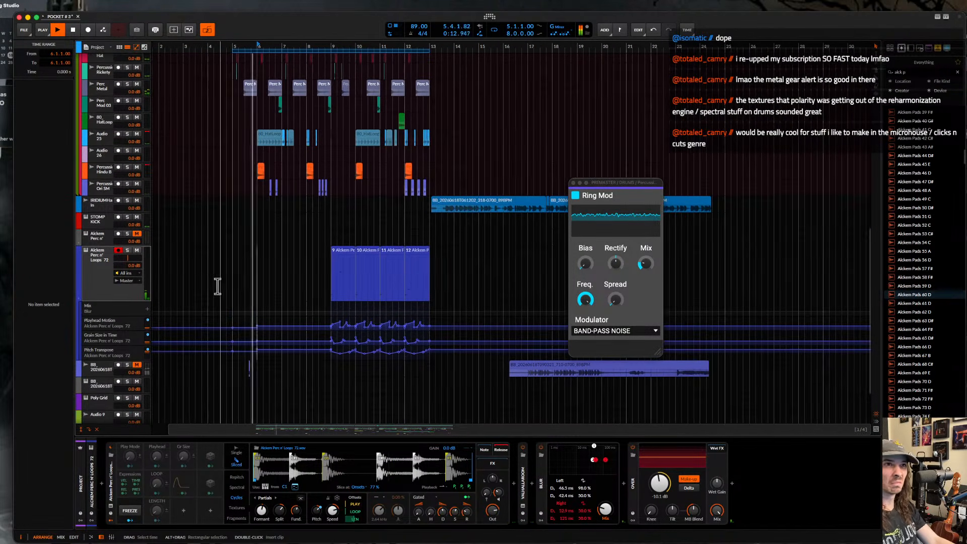
left_click(235, 286)
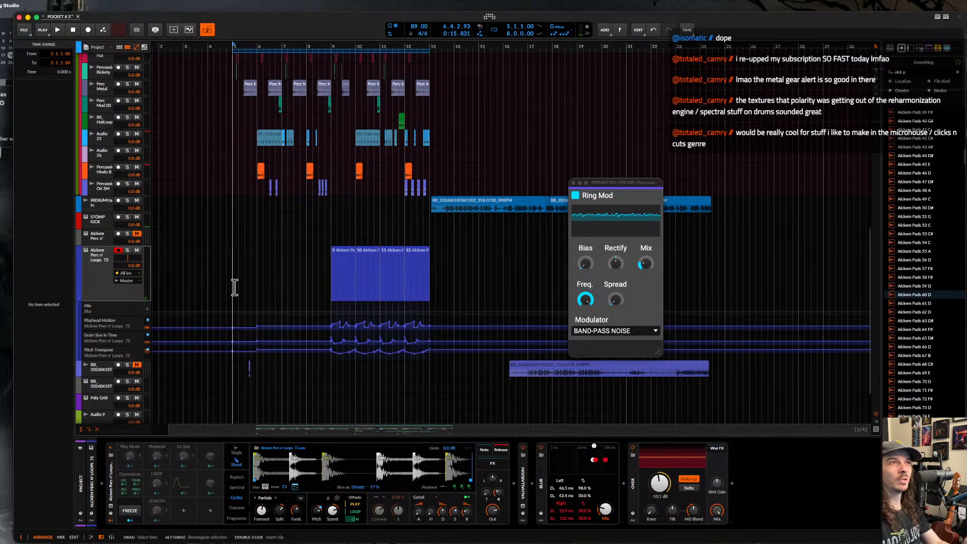
- Audition the bar 9 Alckem Perc n' Loops 72 clip on its own with the track soloed
left_click(342, 257)
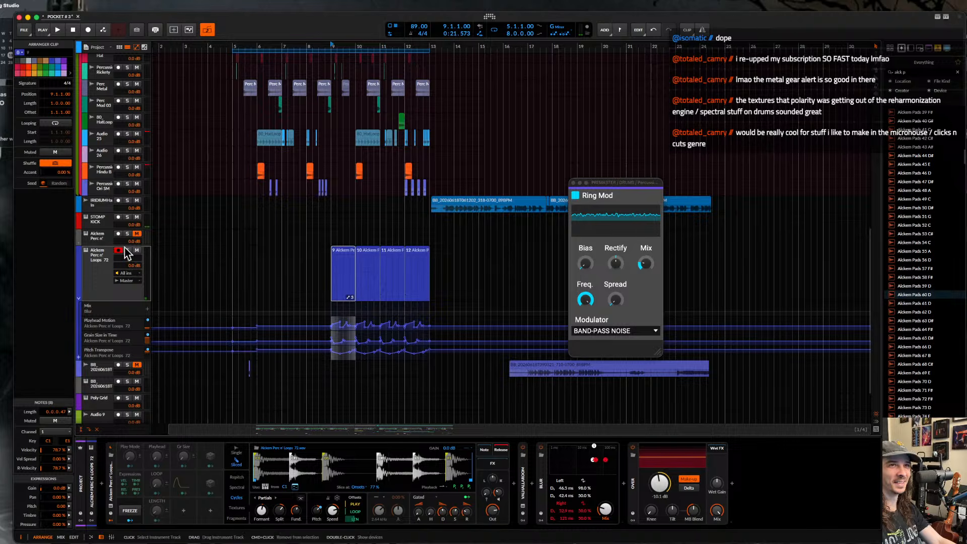
key("space")
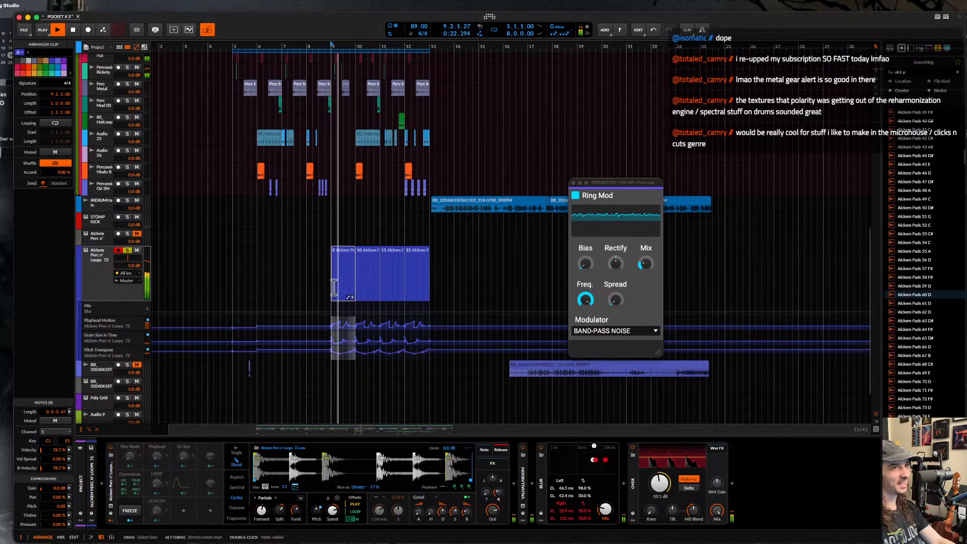
key("space")
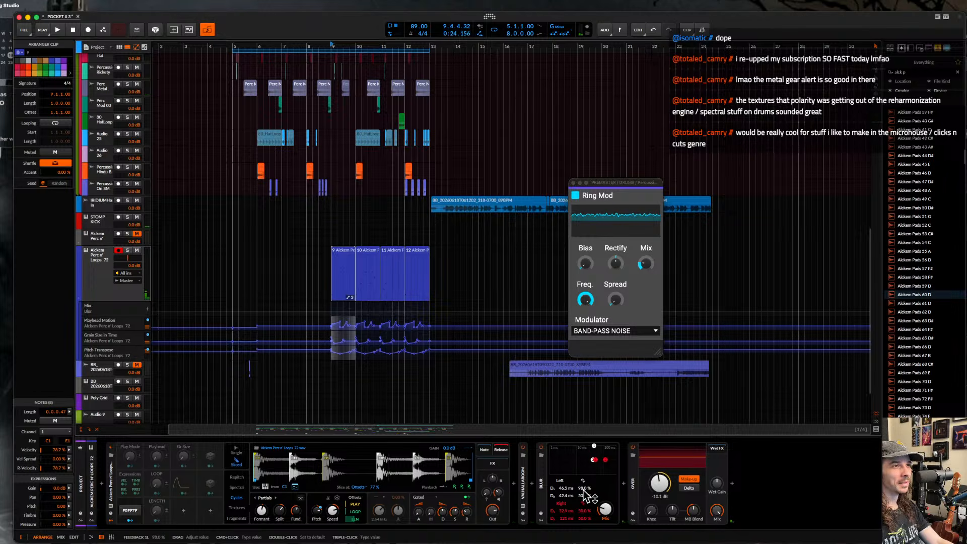
- Lower the Blur device's first left feedback to 64.5%, raise its mix during playback, and collapse the device
left_click_drag(584, 489, 584, 501)
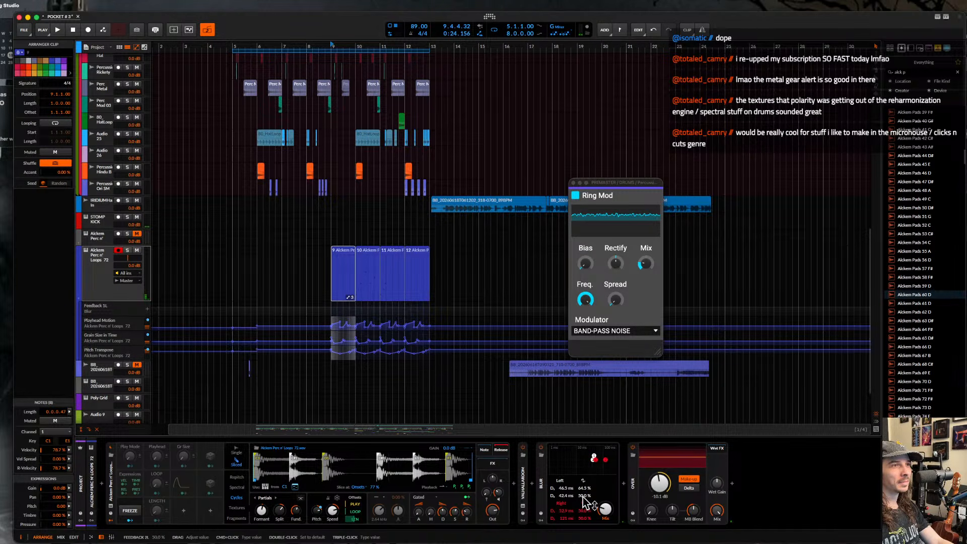
key("space")
key("space")
left_click_drag(605, 510, 605, 492)
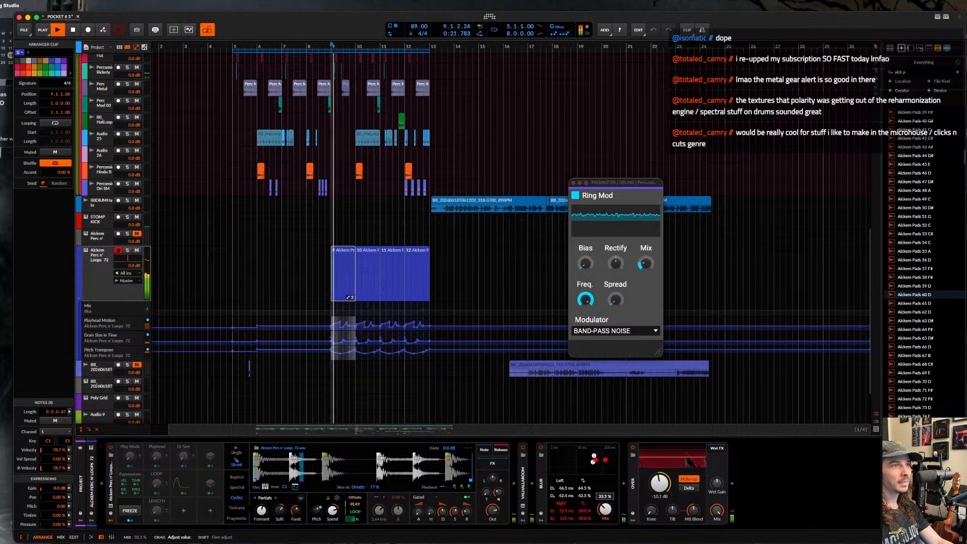
double_click(541, 483)
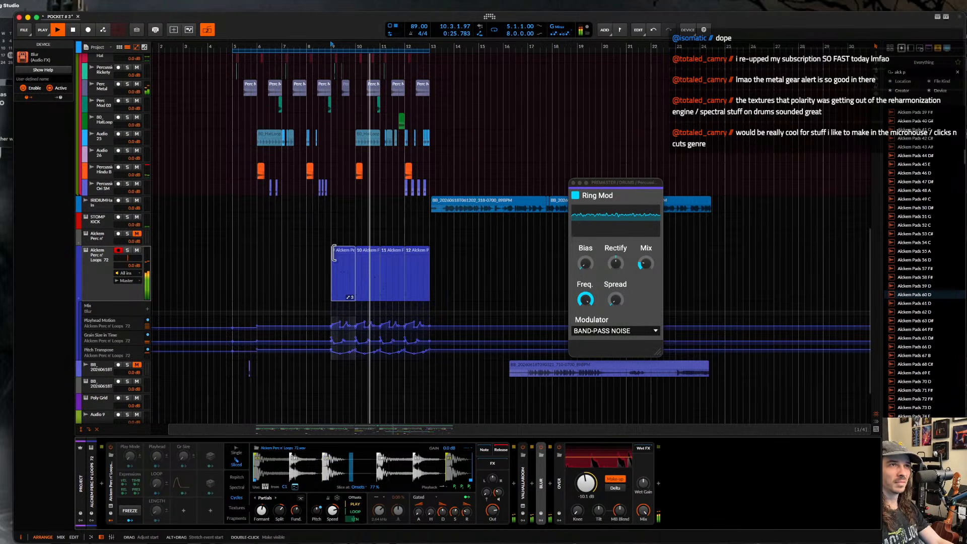
- Set the play start position to bar 9 and keep the arrangement playing past bar 12
scroll(333, 253, "down", 1)
left_click(331, 240)
scroll(331, 241, "up", 4)
scroll(331, 240, "down", 1)
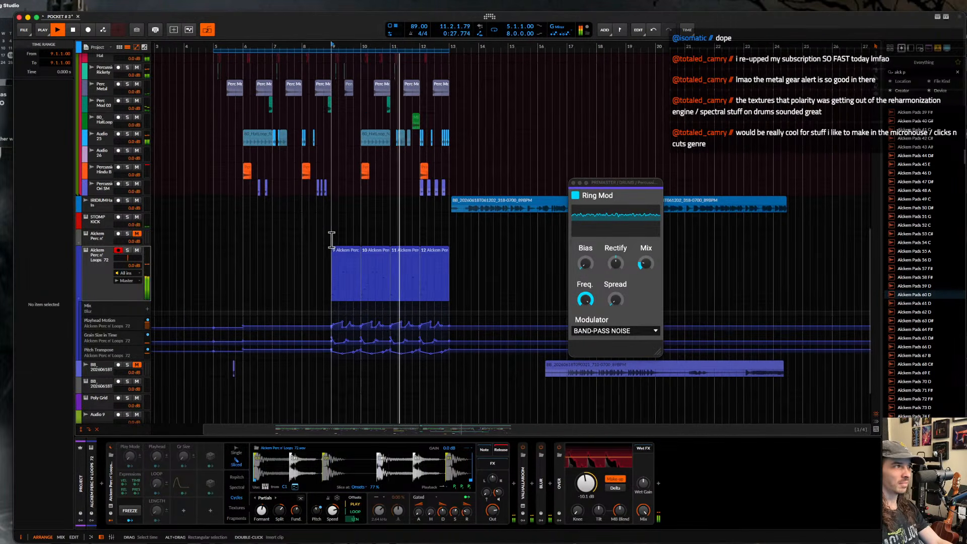
scroll(331, 240, "down", 1)
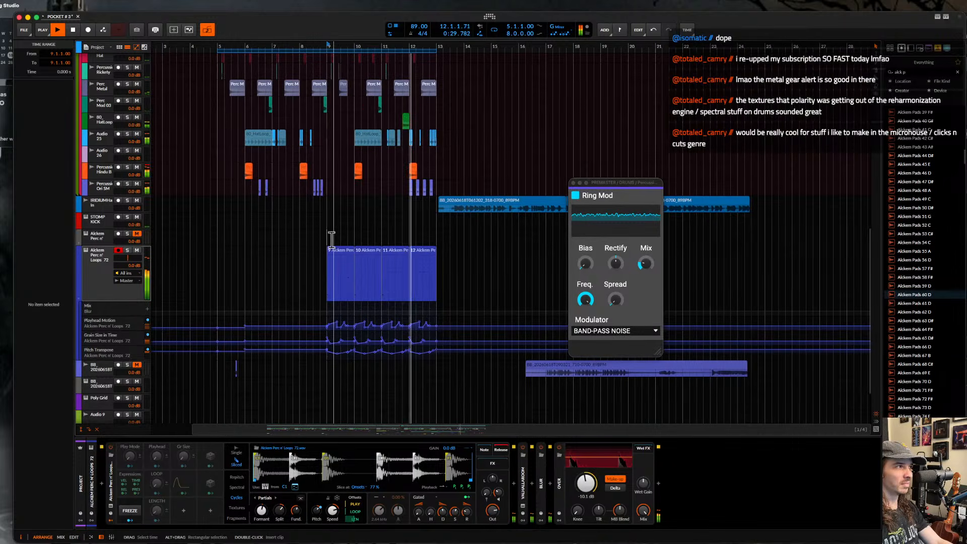
scroll(331, 240, "down", 1)
scroll(331, 241, "down", 4)
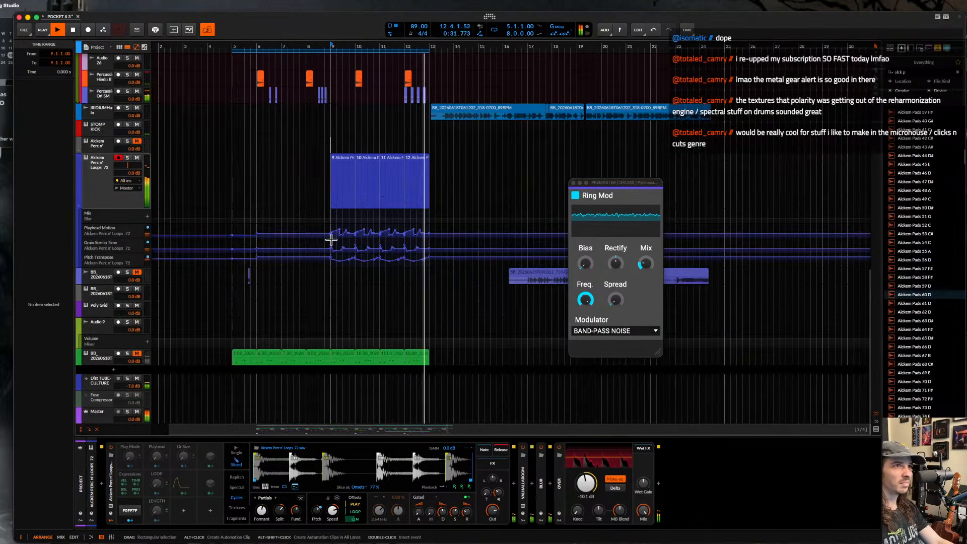
scroll(331, 241, "down", 1)
- Solo the Percussion 313 track and set the Over device's clipping threshold to -7.8 dB
scroll(331, 241, "up", 8)
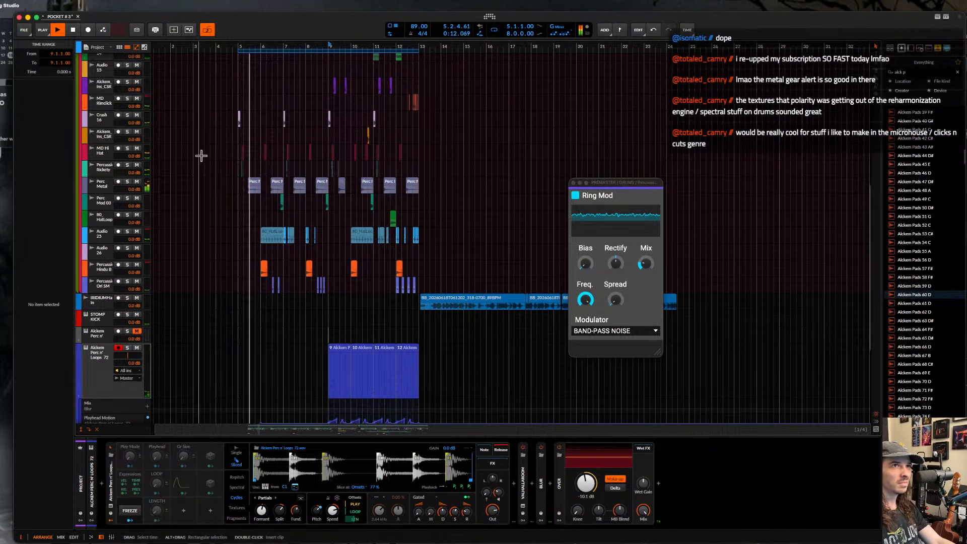
scroll(201, 156, "up", 10)
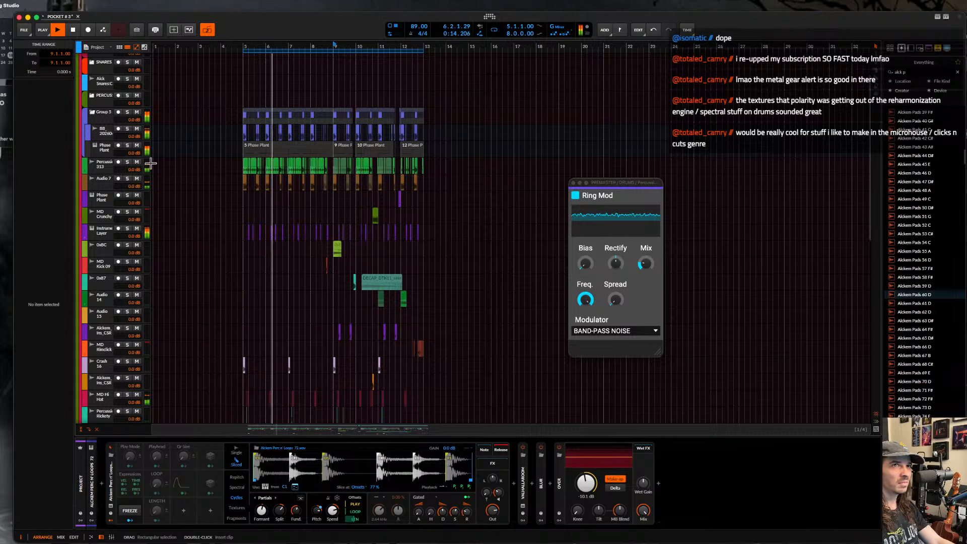
left_click(99, 165)
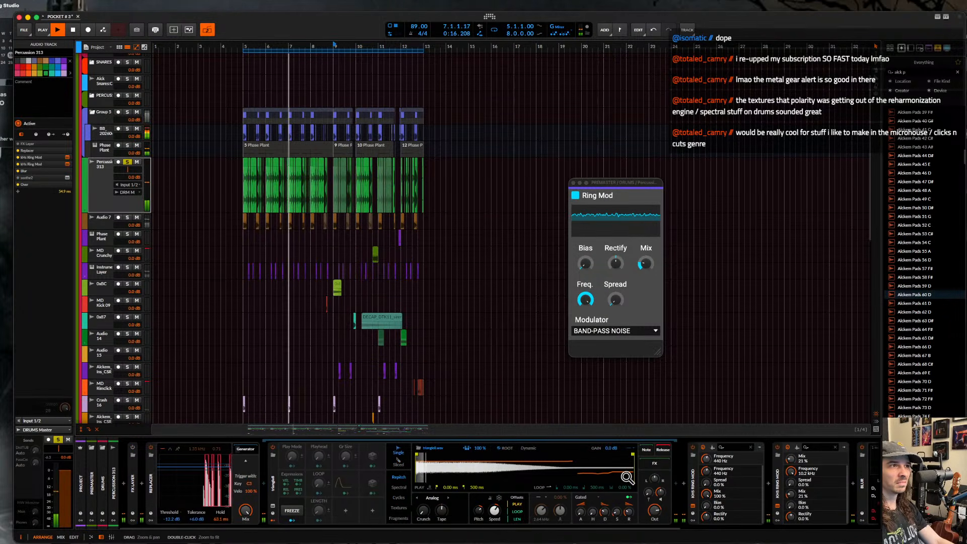
scroll(627, 478, "right", 4)
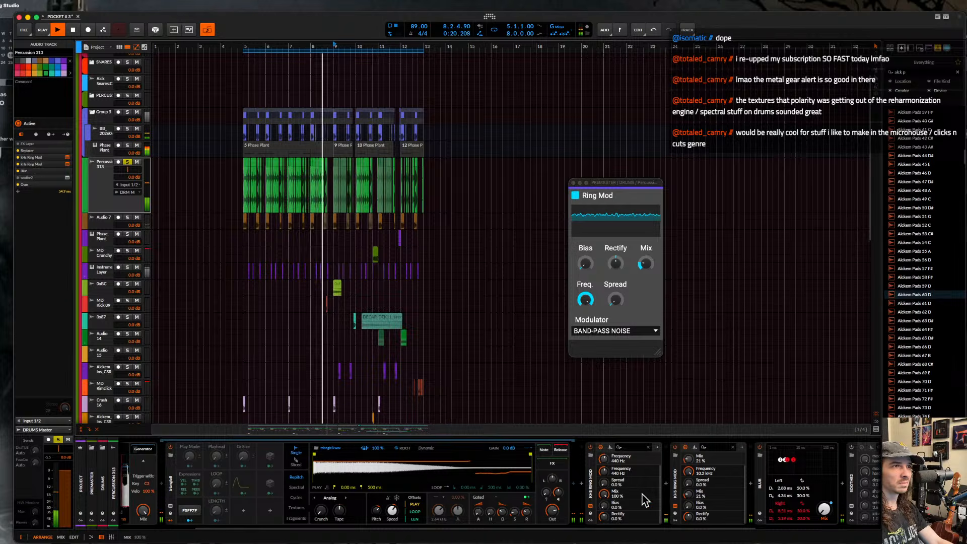
scroll(643, 493, "right", 3)
scroll(713, 484, "right", 3)
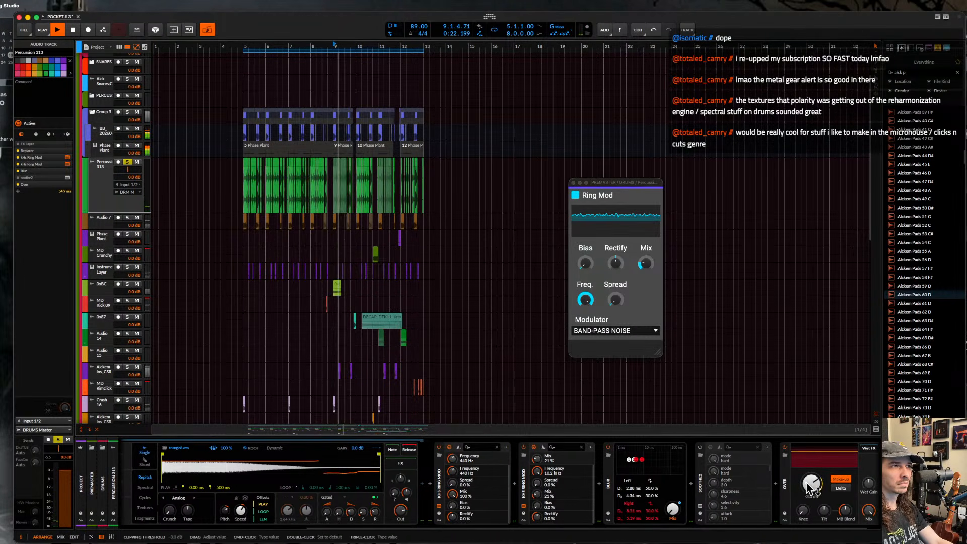
left_click_drag(811, 485, 811, 500)
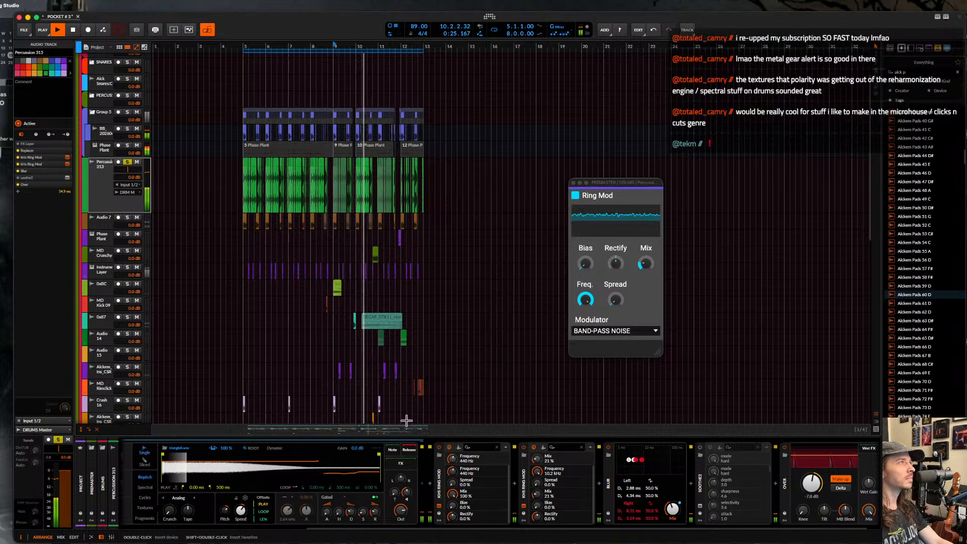
- Listen to the full arrangement through bar 12 with Percussion 313 unsoloed, examining the percussion clips
scroll(324, 307, "down", 2)
scroll(279, 277, "down", 3)
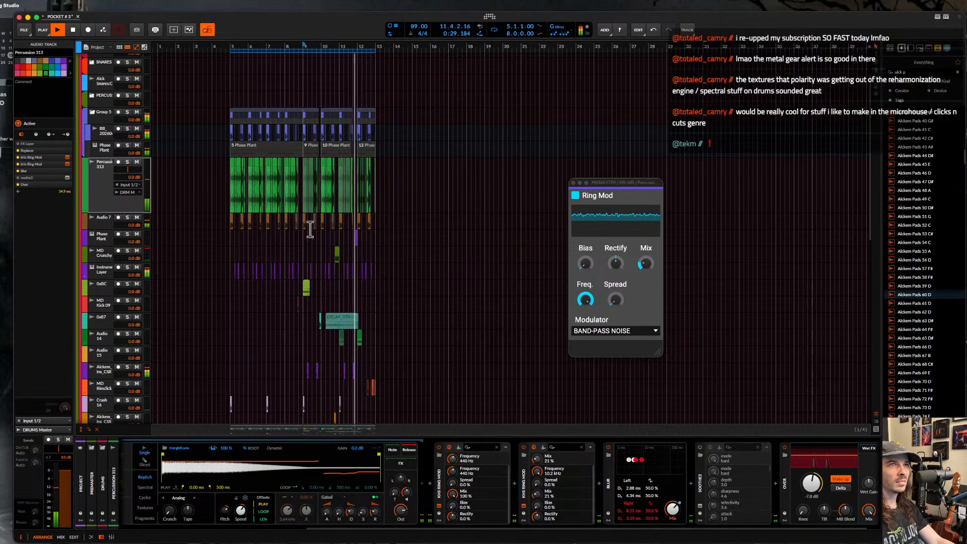
scroll(310, 229, "up", 1)
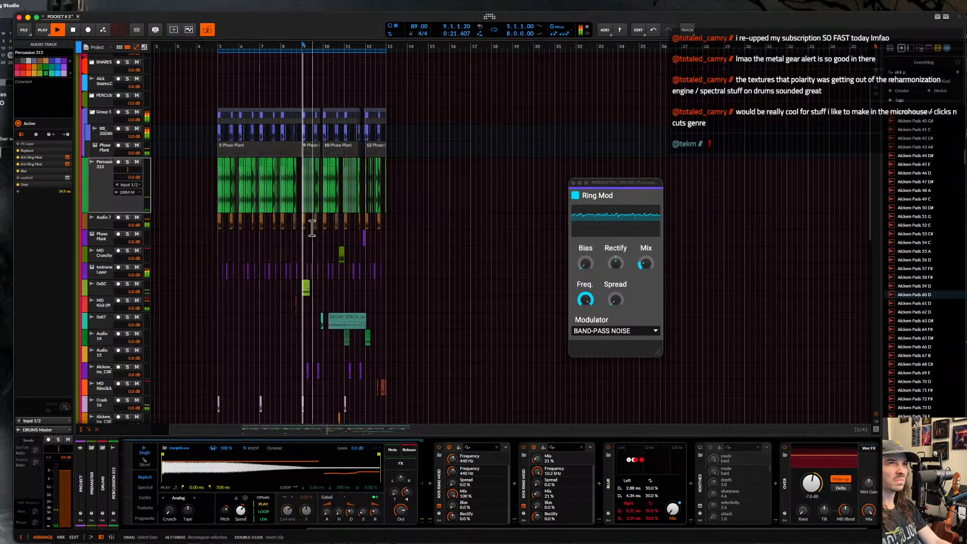
scroll(311, 228, "up", 5)
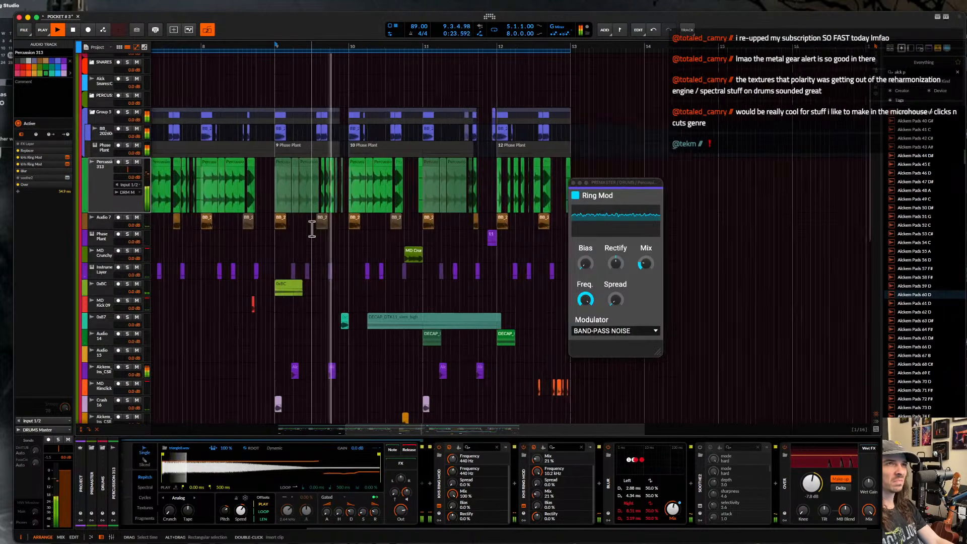
scroll(312, 228, "down", 1)
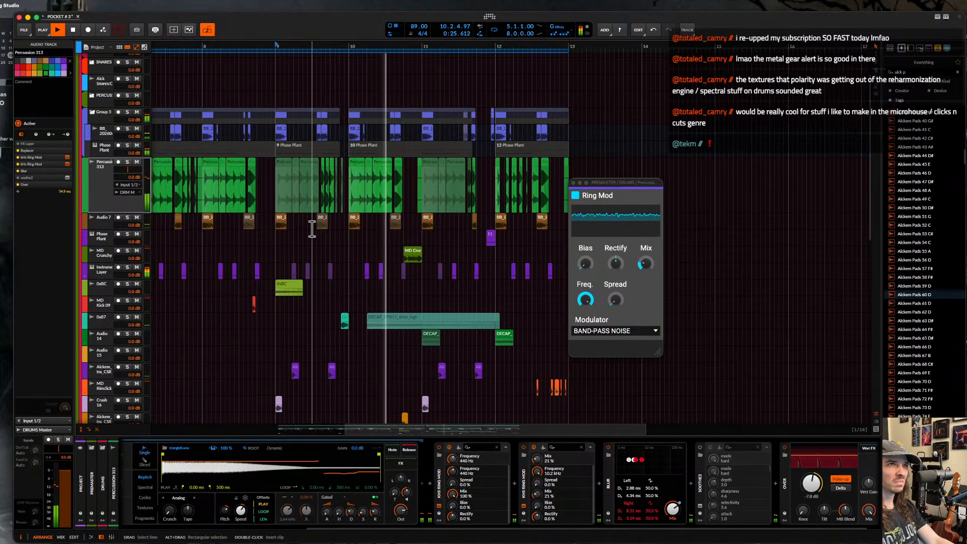
scroll(312, 229, "down", 4)
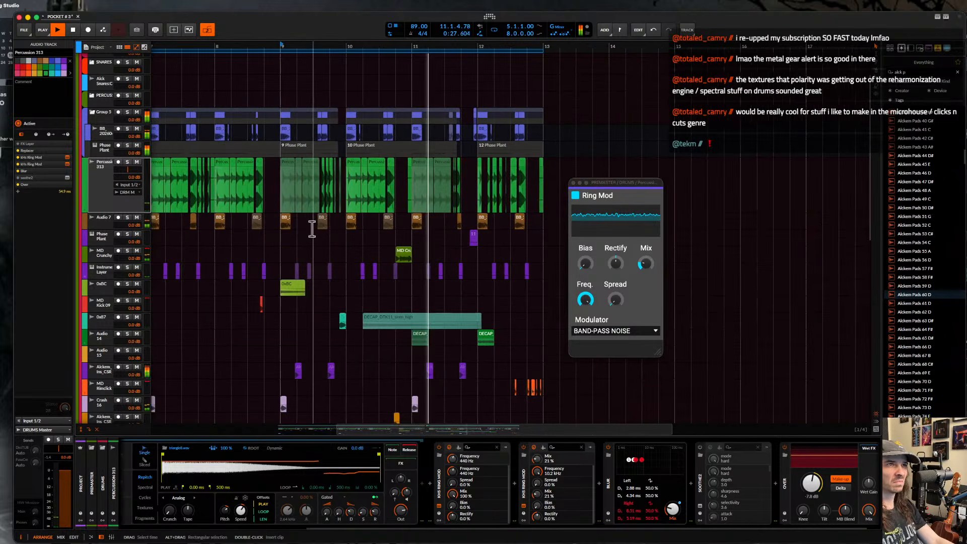
scroll(311, 228, "right", 5)
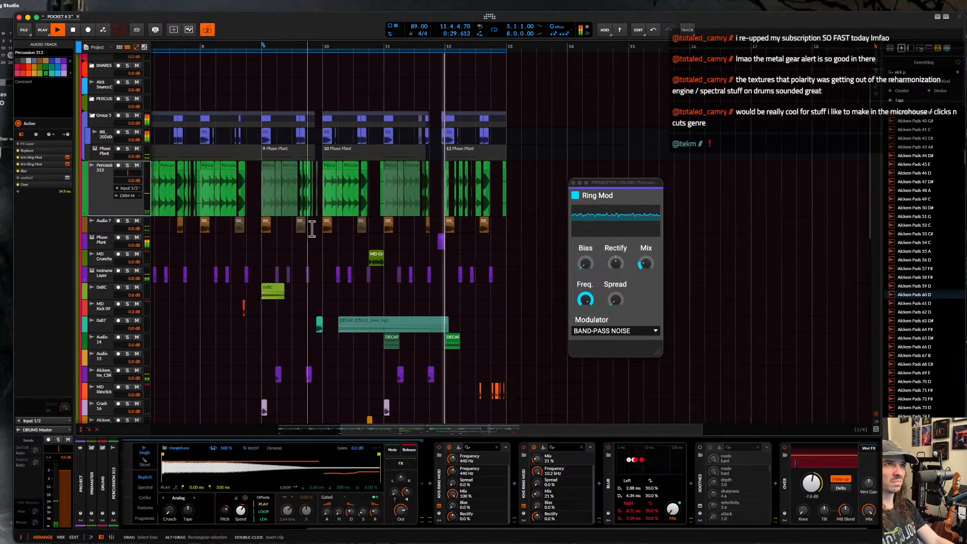
scroll(312, 229, "right", 3)
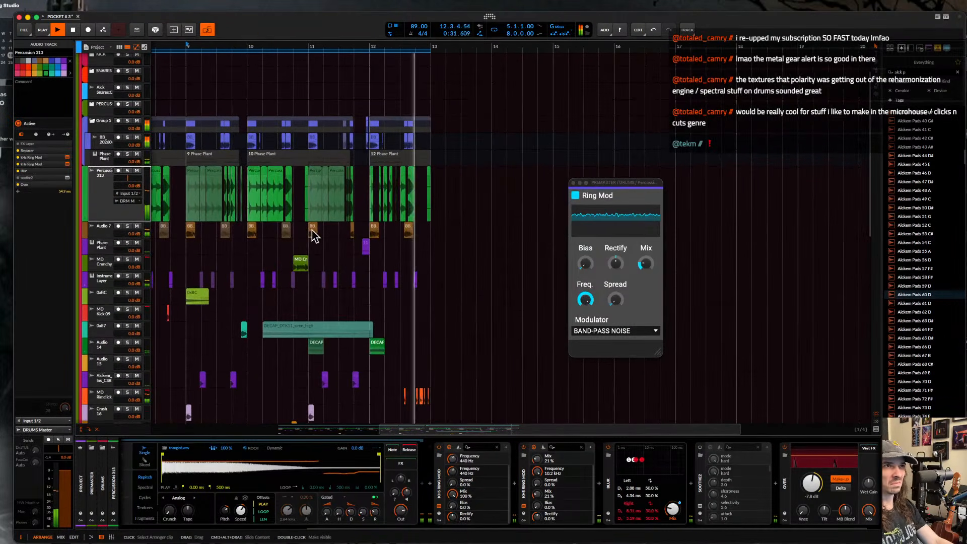
- Solo the green BB instrument track above Dist TUBE-CULTURE and play it from its bar 5 clip
scroll(312, 230, "down", 14)
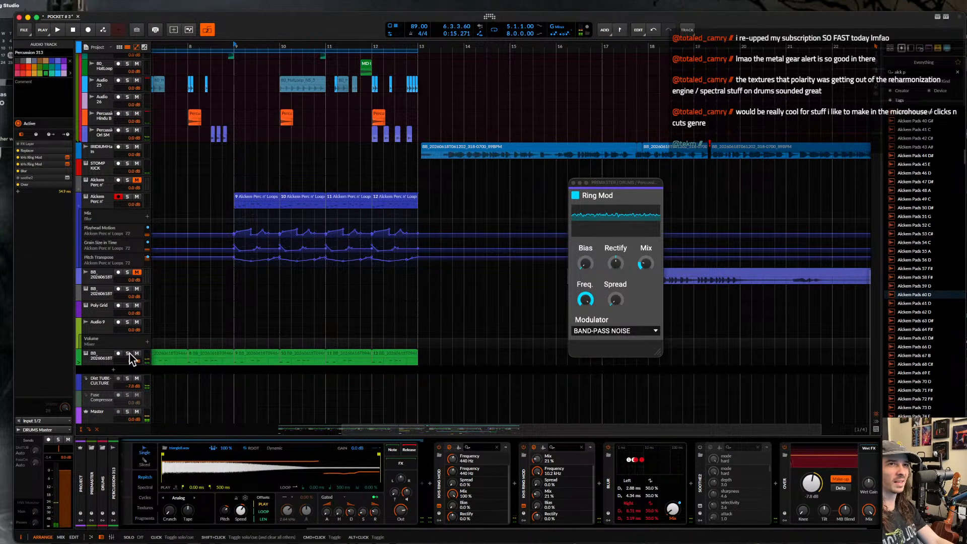
left_click(128, 354)
scroll(177, 353, "left", 4)
scroll(178, 352, "down", 3)
key("space")
double_click(177, 352)
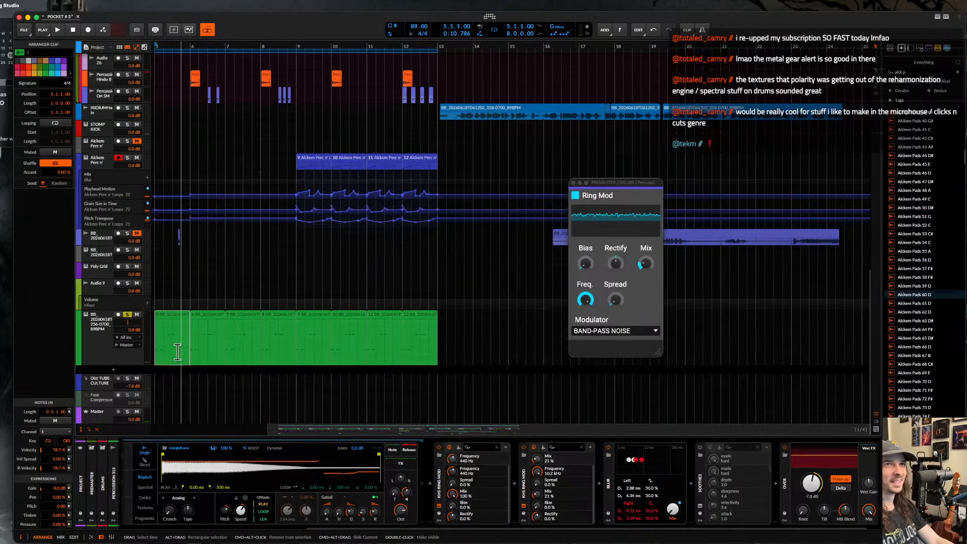
key("space")
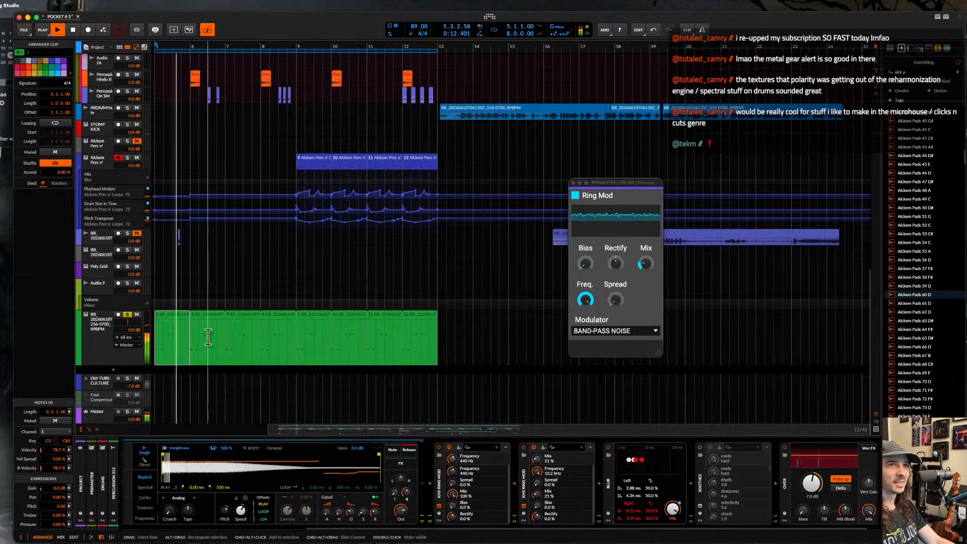
- Adjust the Mod and Harm. amounts in the Cycles sampler on the green BB track during playback
left_click(108, 320)
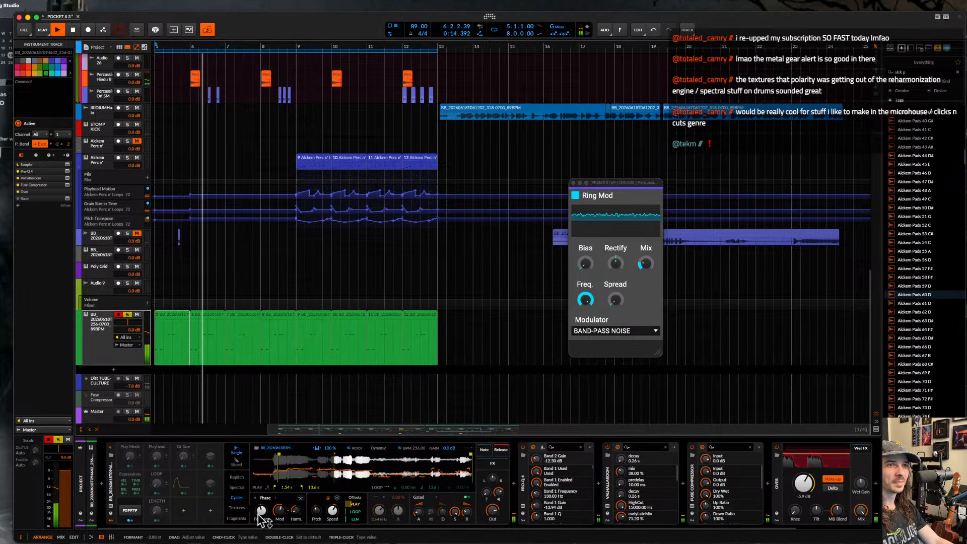
left_click_drag(280, 510, 296, 537)
left_click_drag(297, 511, 296, 470)
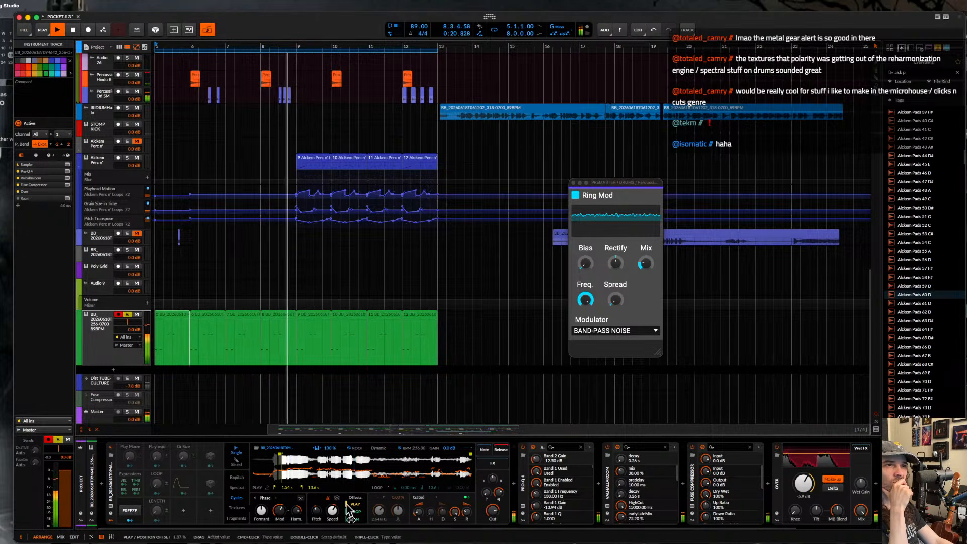
- Switch the green BB track's sampler to Fragments mode and select its bar 5 clip for auditioning
left_click(237, 518)
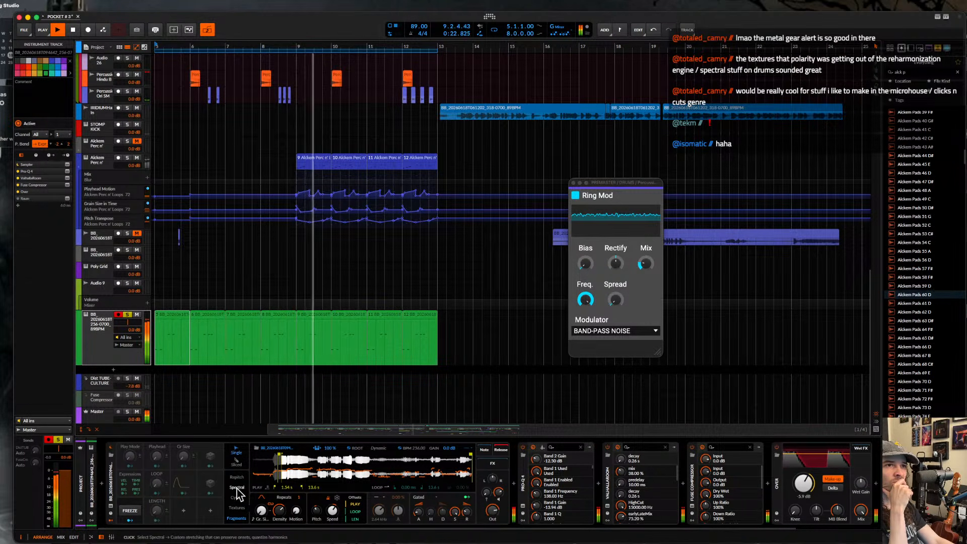
key("space")
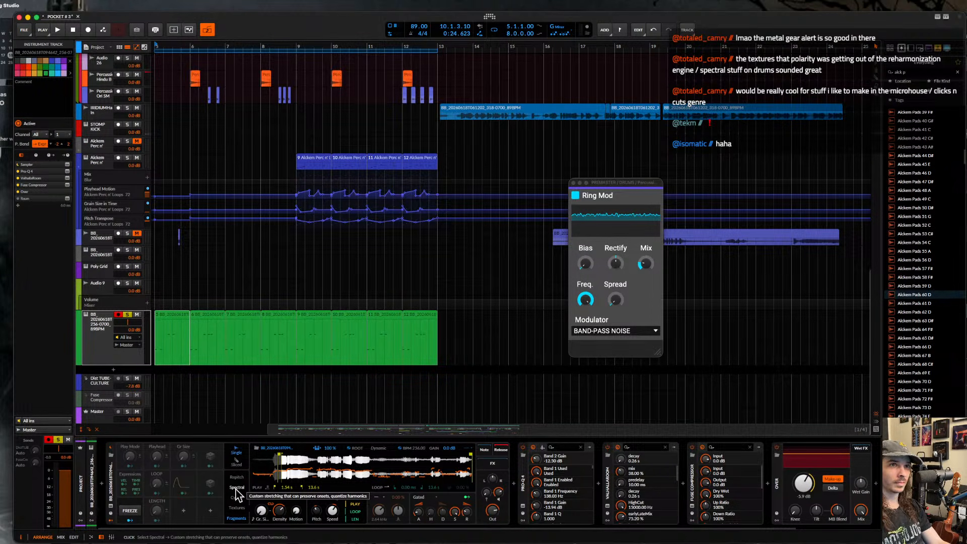
left_click(161, 317)
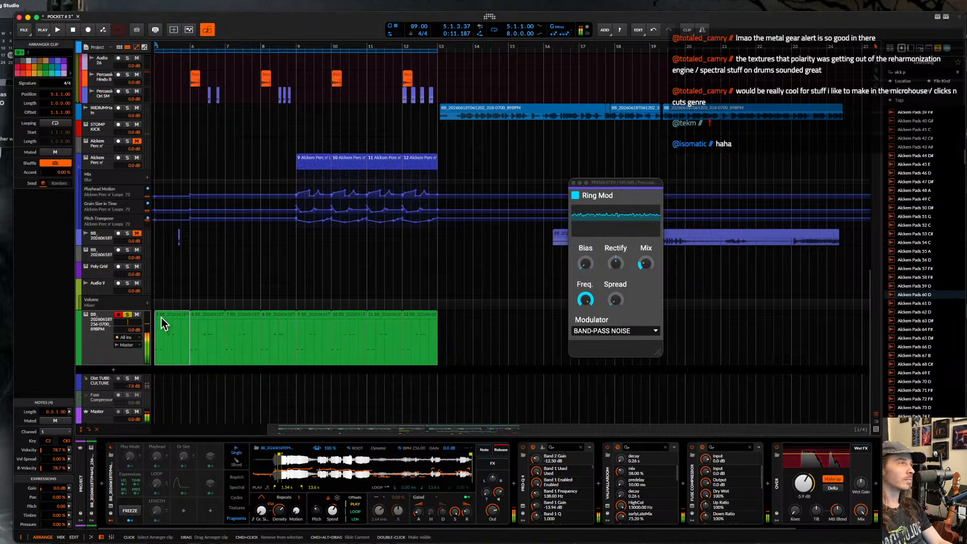
- Audition the green BB track's bar 5 clip in short bursts with the sampler in Fragments mode
scroll(161, 318, "down", 1)
key("space")
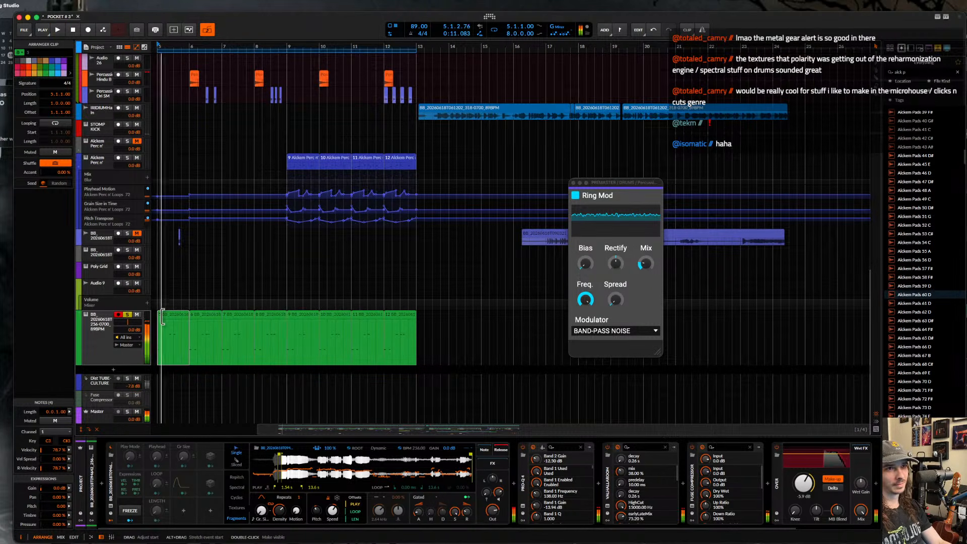
key("space")
scroll(162, 318, "up", 3)
scroll(161, 319, "up", 2)
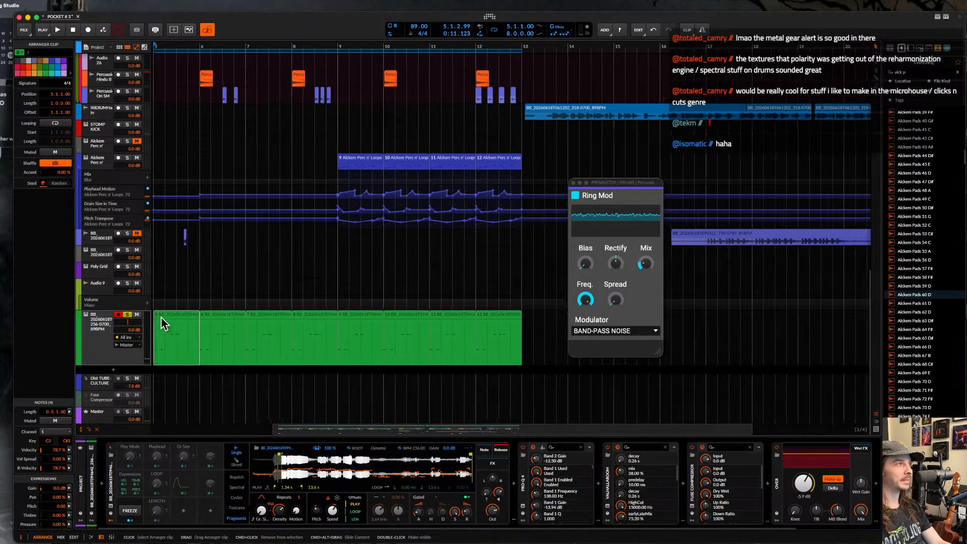
scroll(162, 318, "down", 3)
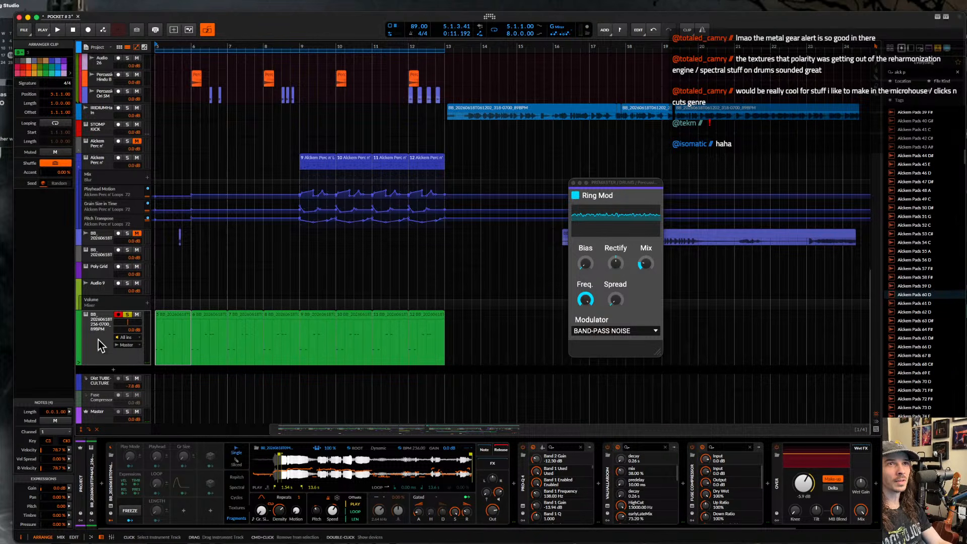
- Duplicate the green BB instrument track and deactivate the duplicate as a backup
left_click(144, 337)
key("ctrl+d")
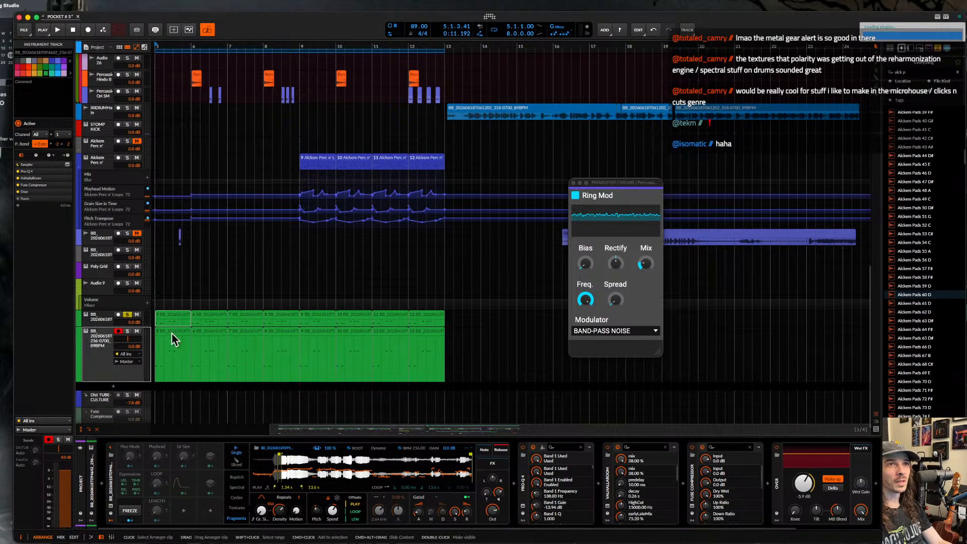
left_click(163, 338)
left_click(101, 351)
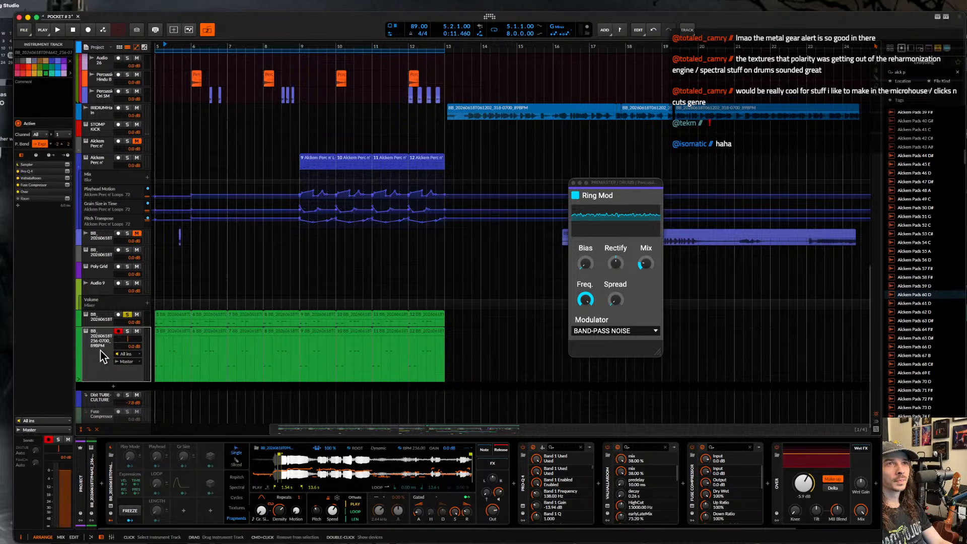
key("alt+a")
- Play the active green BB track from its bar 5 clip and adjust the sampler's Pitch during playback
left_click(94, 321)
left_click(168, 316)
key("space")
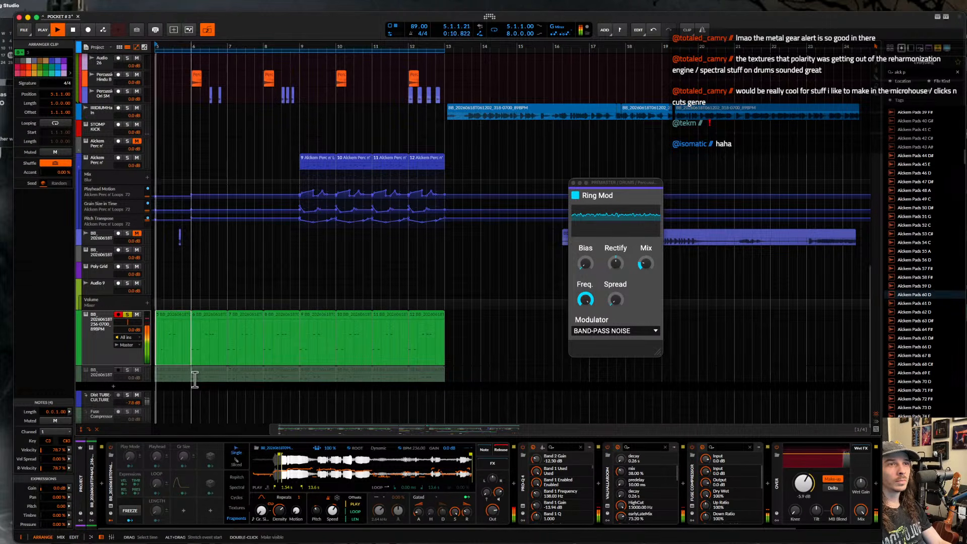
left_click_drag(314, 475, 261, 501)
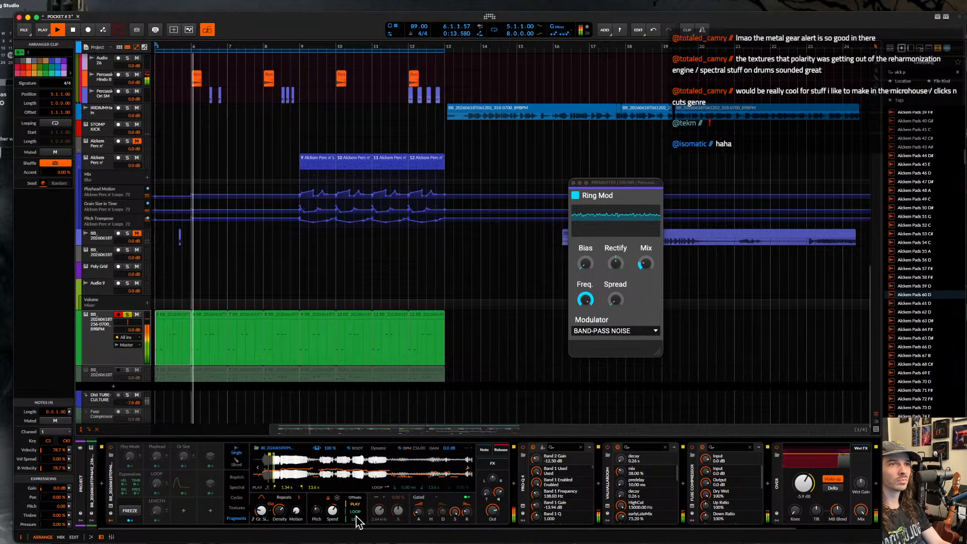
left_click_drag(317, 511, 317, 505)
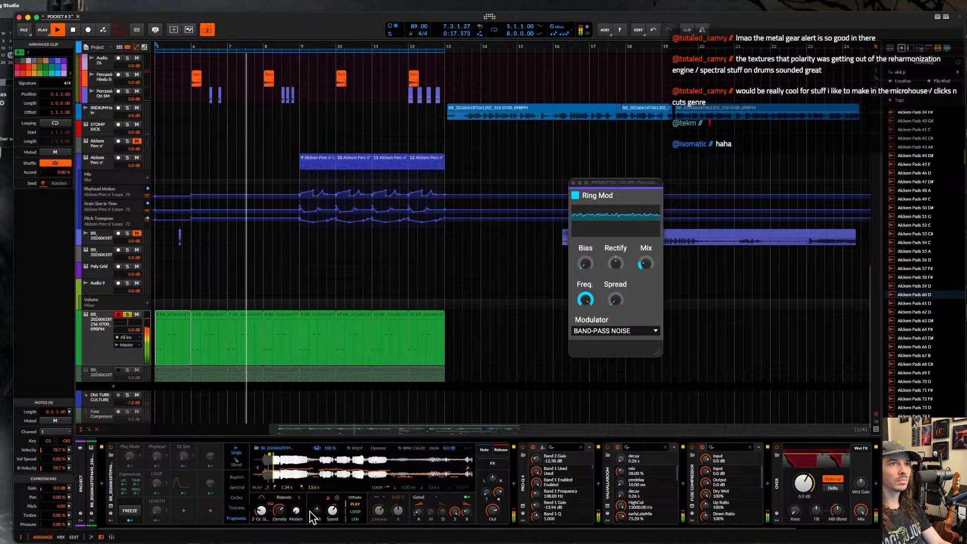
key("space")
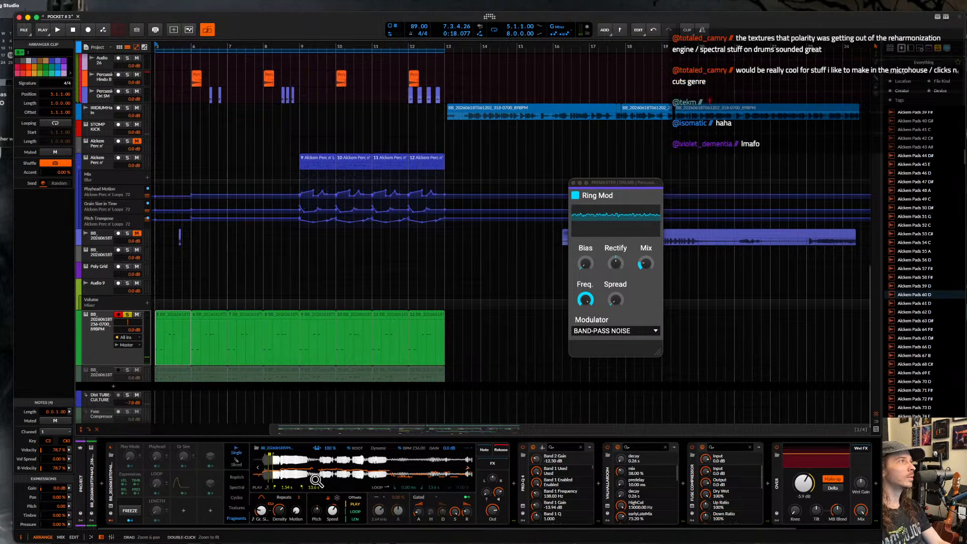
- Adjust the Fragments Motion amount and set the Pitch to about +1.03 st while replaying bar 5 in short bursts
key("space")
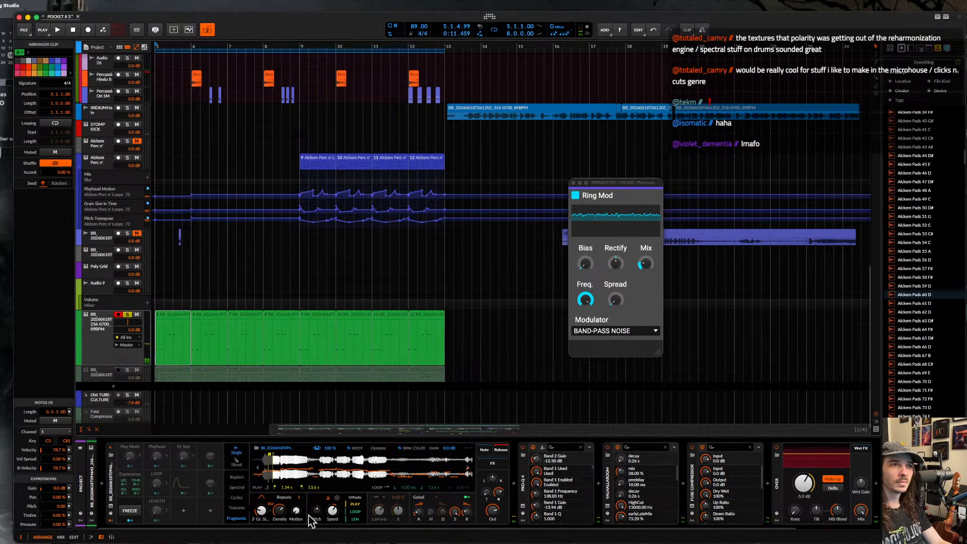
key("space")
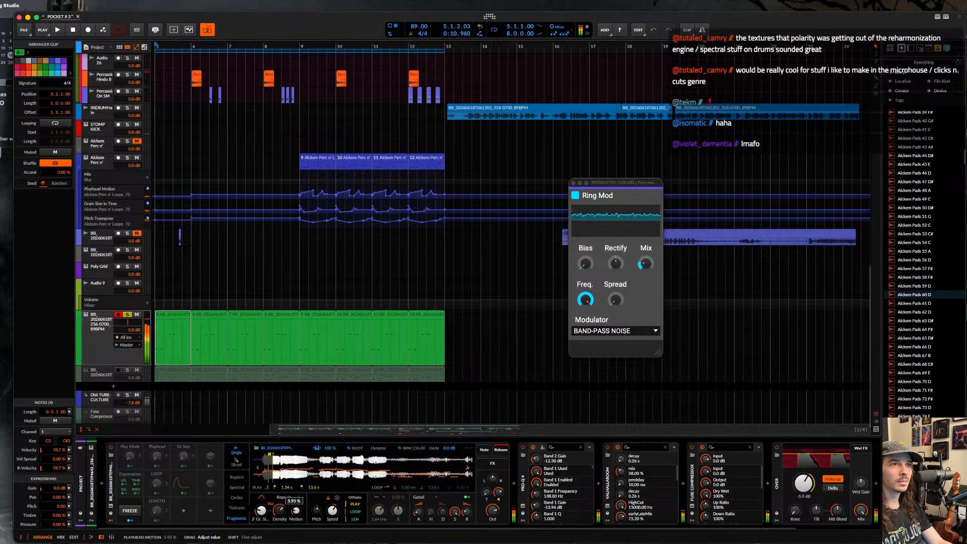
key("space")
key("space")
left_click_drag(296, 511, 332, 521)
key("space")
key("space")
key("space")
key("space")
key("space")
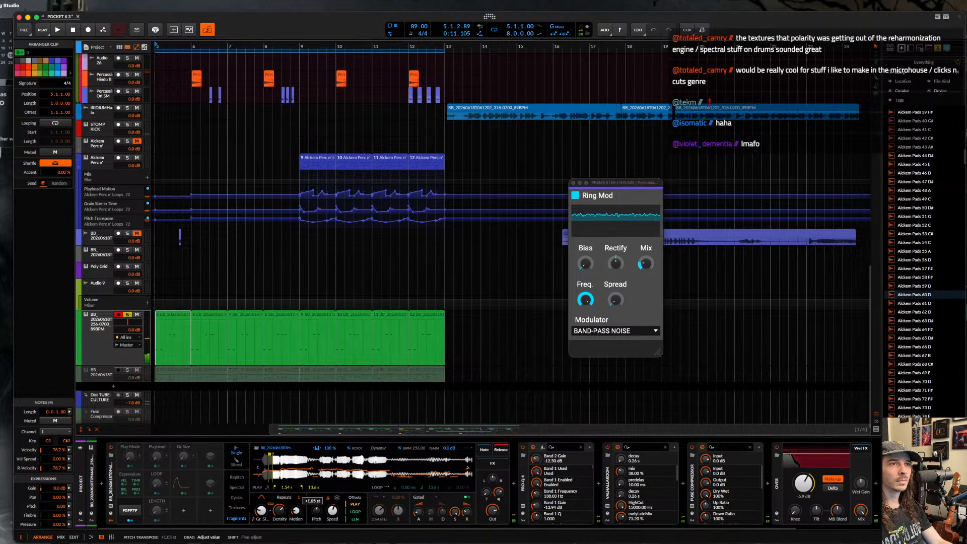
- Adjust the Fragments grain size on the green BB sampler while restarting playback from bar 5
key("space")
key("space")
key("space")
key("space")
left_click_drag(260, 511, 261, 479)
key("space")
- Switch the green BB sampler to Spectral mode with the Reharm type and raise its Bend amount while listening
left_click(237, 487)
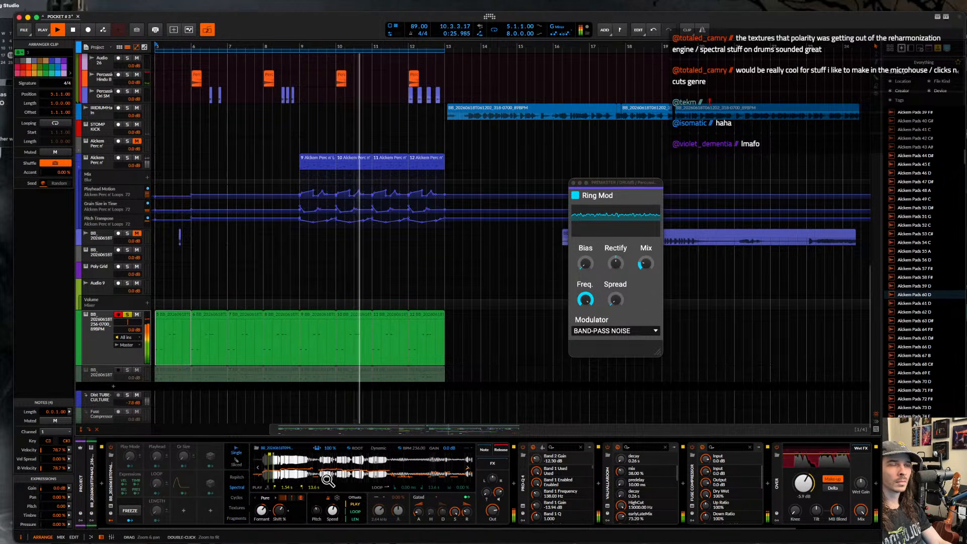
left_click(275, 498)
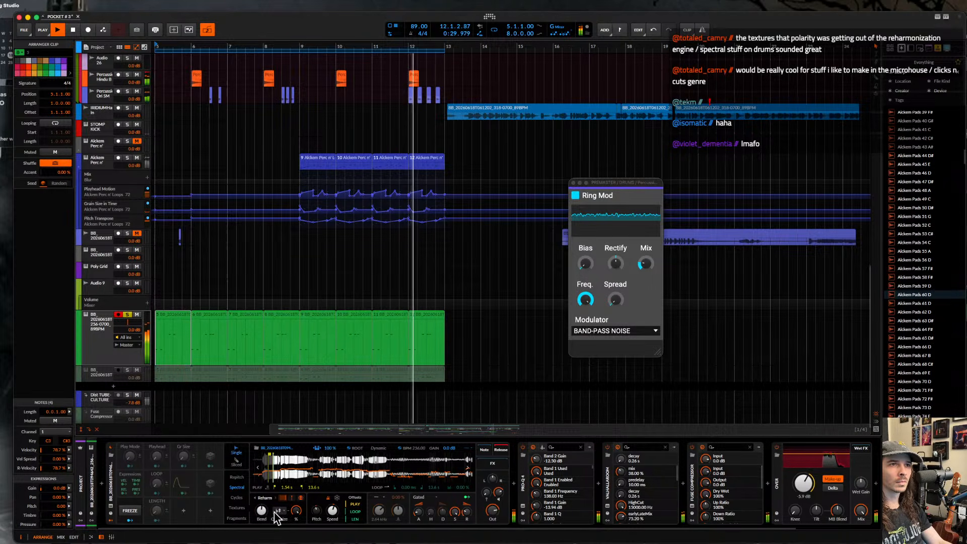
left_click_drag(263, 511, 263, 490)
key("space")
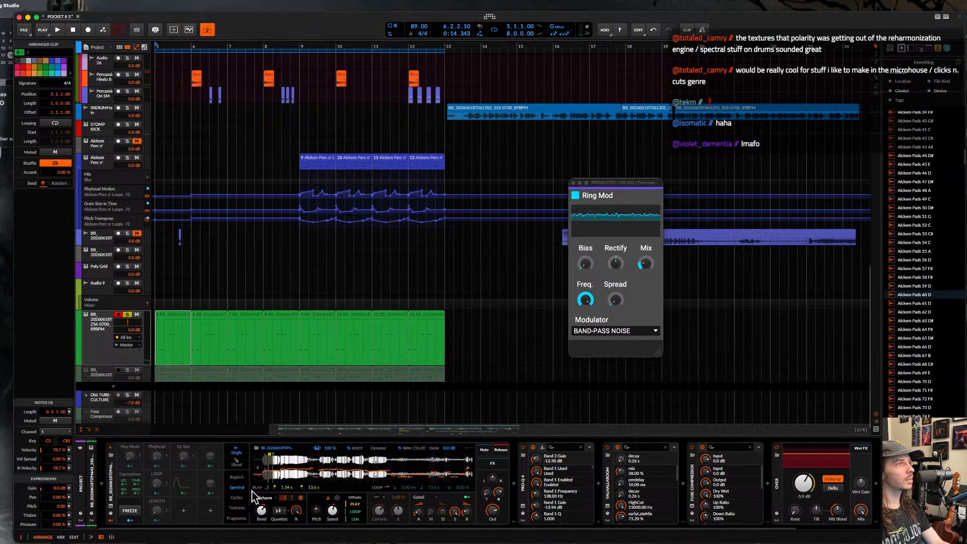
key("space")
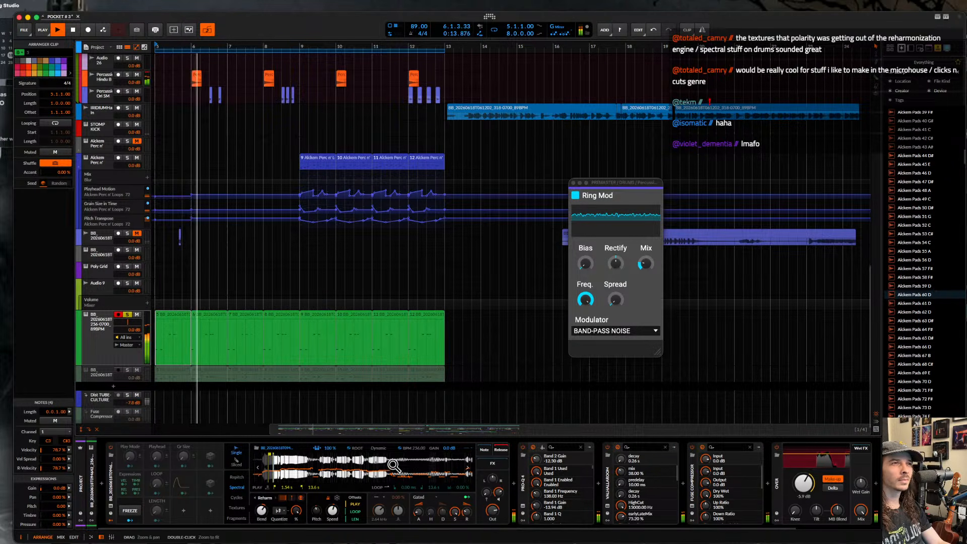
- Audition the project key in Phrygian, Harmonic Minor and Dorian during playback, settle on B Mixolydian, and stop playback
left_click(558, 28)
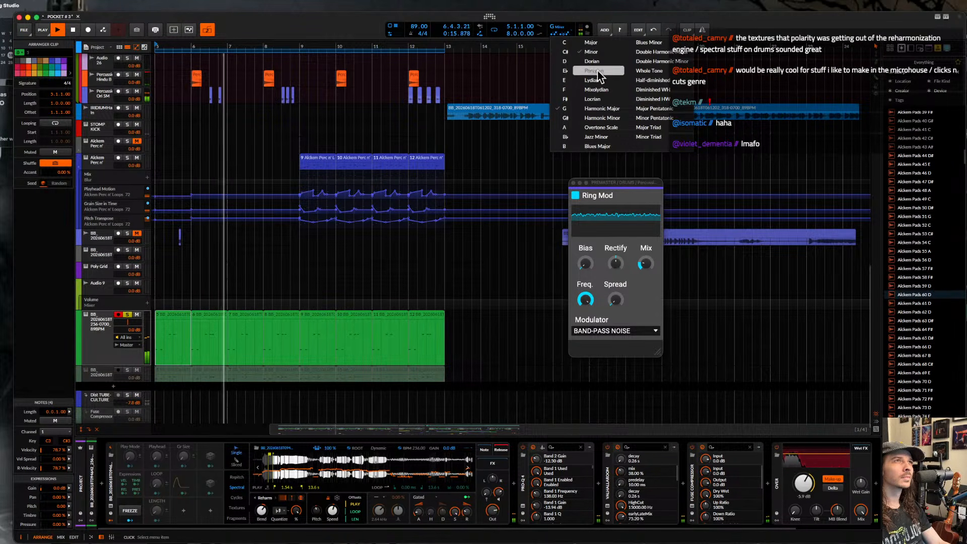
left_click(600, 71)
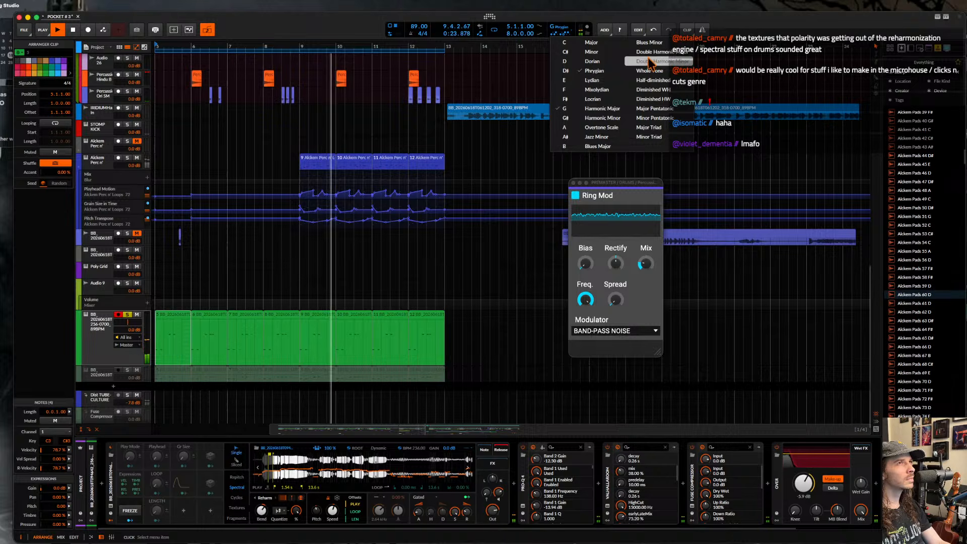
left_click(615, 119)
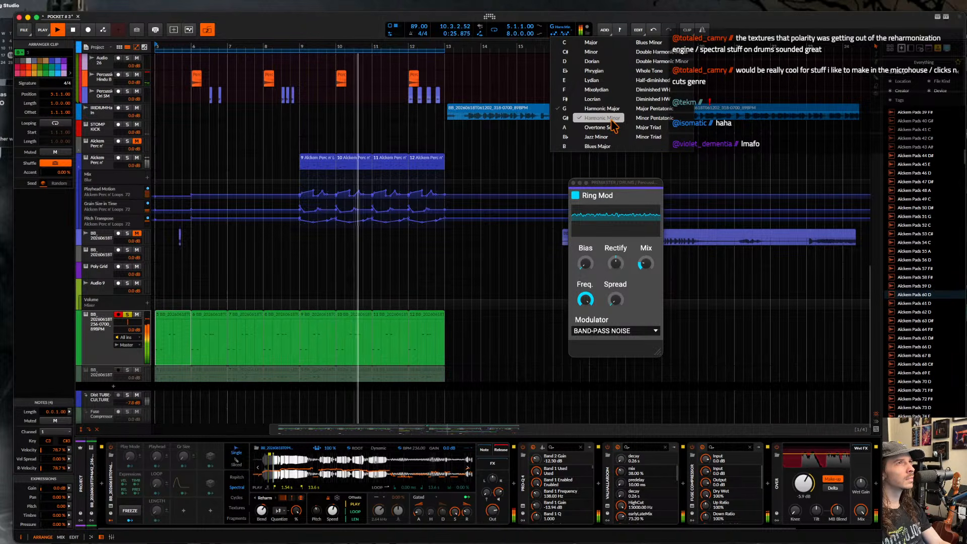
left_click(592, 62)
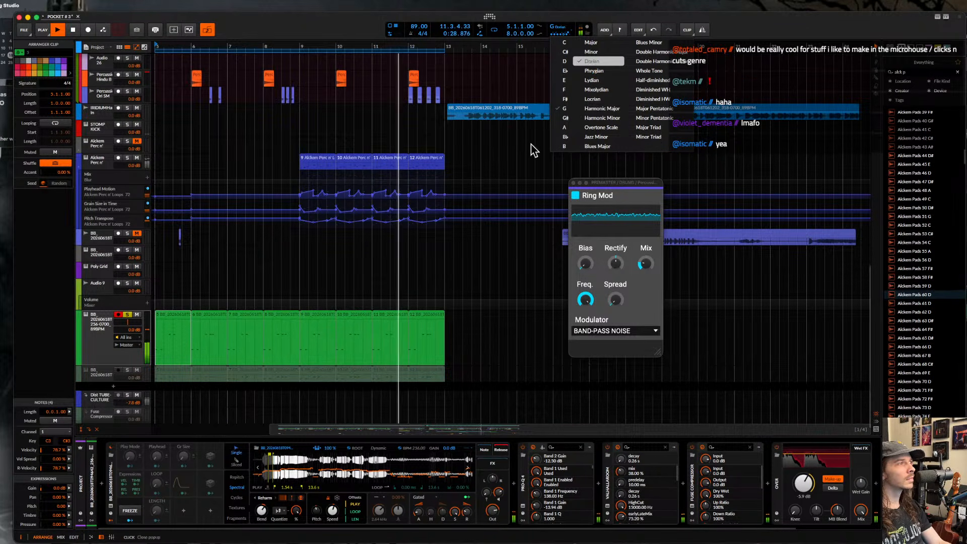
left_click(598, 89)
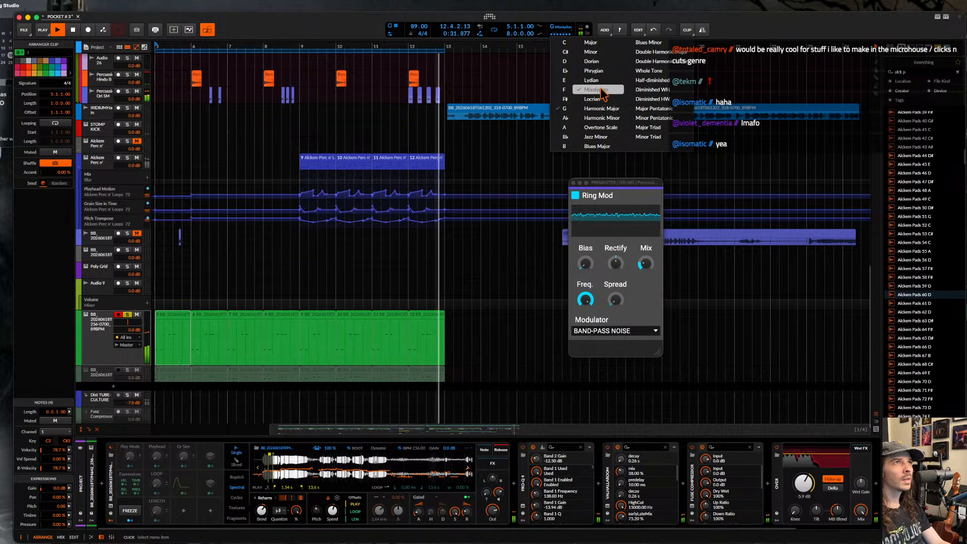
left_click(98, 331)
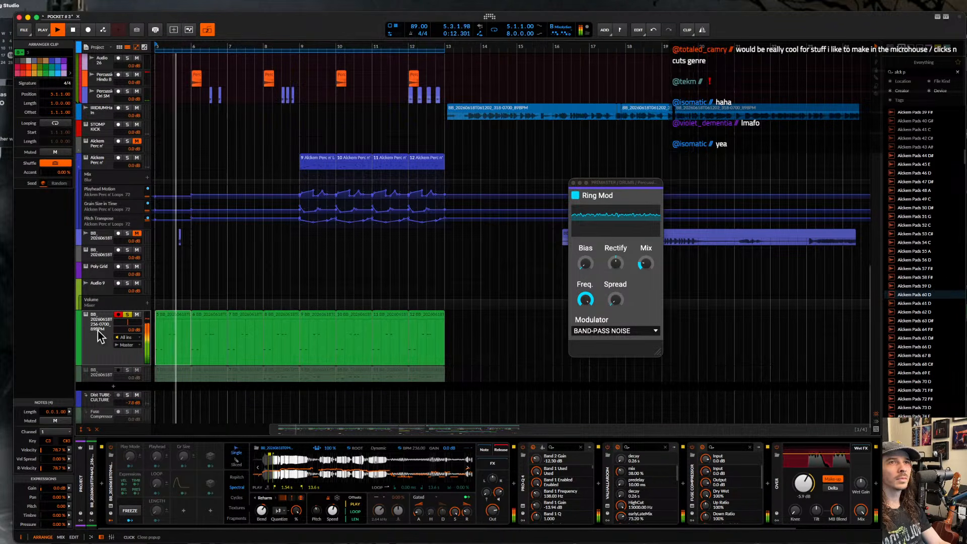
key("space")
- Arm and briefly solo Audio 9 to capture its live input, unsolo it, and bring up the Master Rolling Sampler
left_click(105, 325)
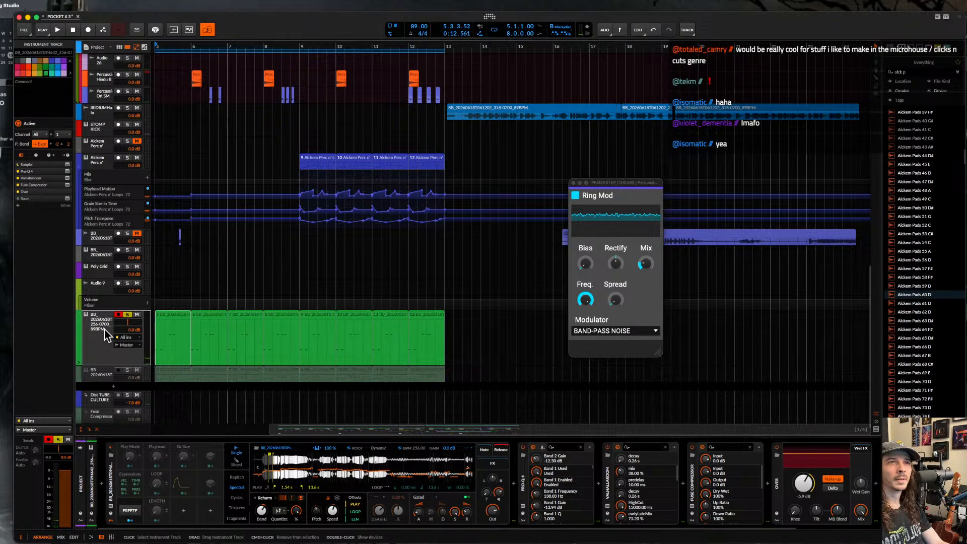
left_click(102, 286)
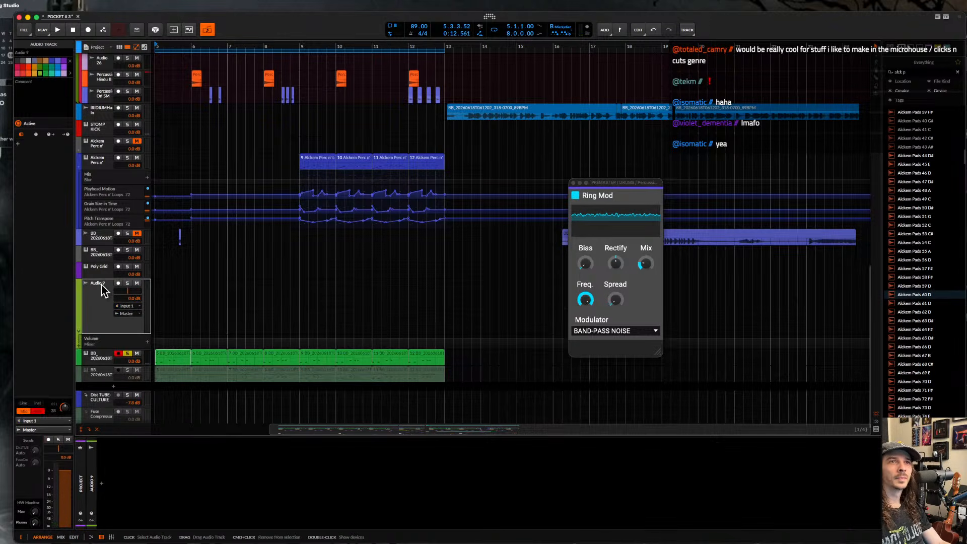
left_click(129, 285)
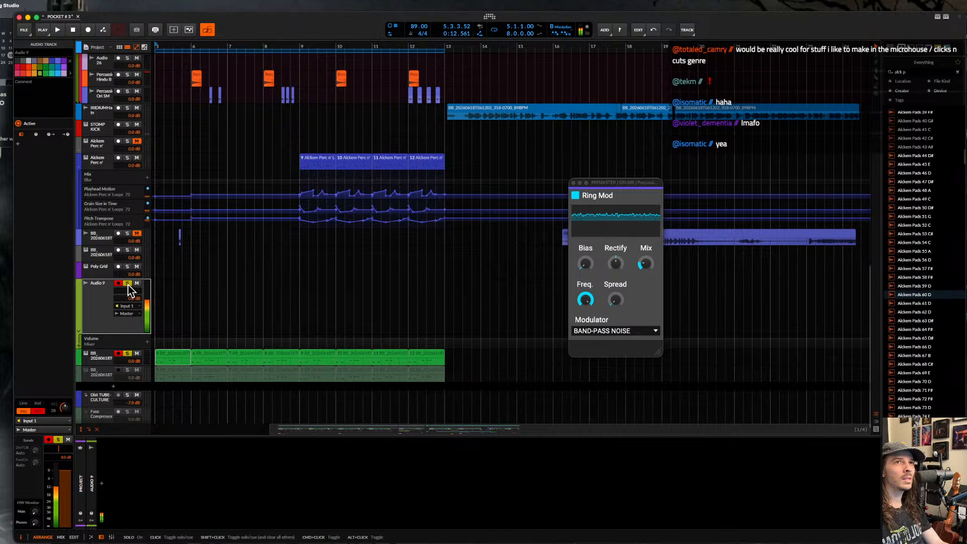
left_click(127, 285)
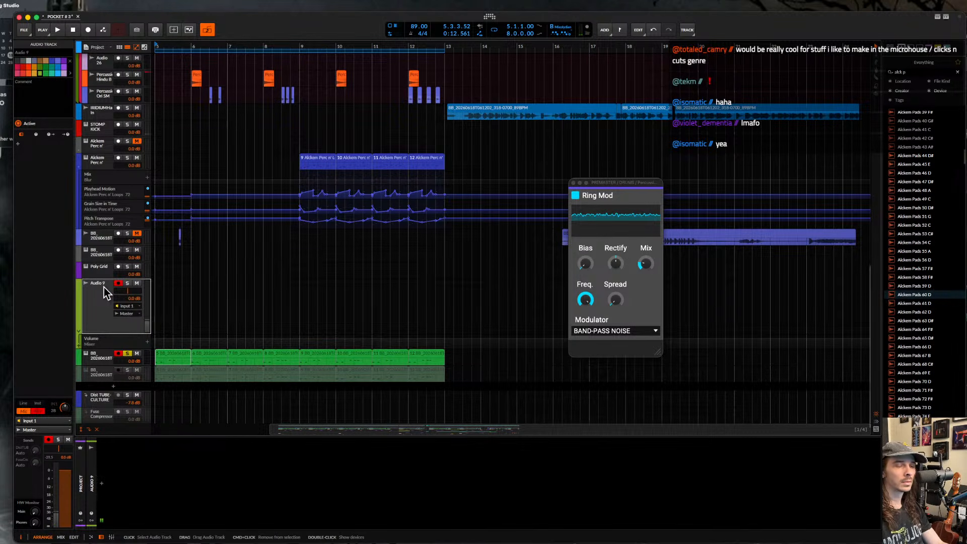
key("alt+super+p")
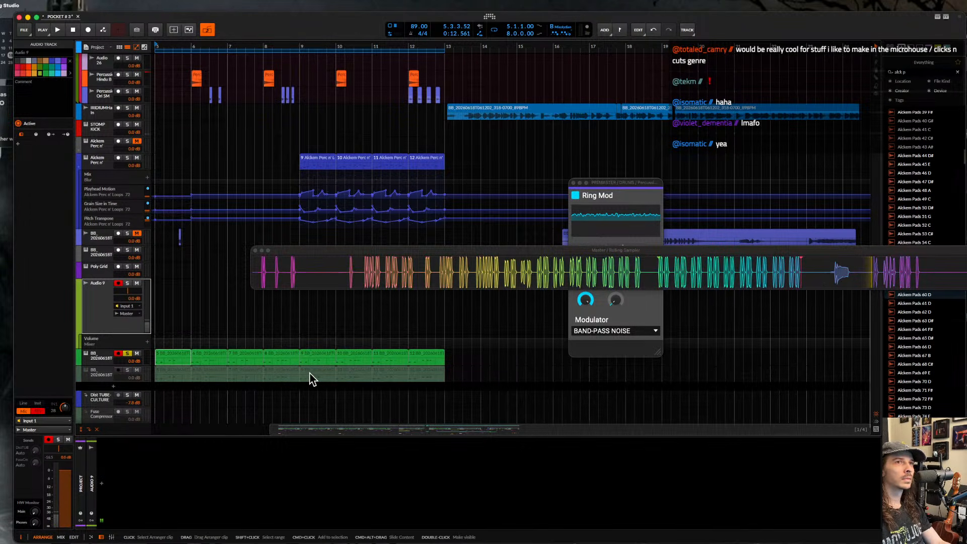
- Load the newly captured take from the Rolling Sampler into the green BB sampler and move its play start to about 398 ms
left_click(100, 359)
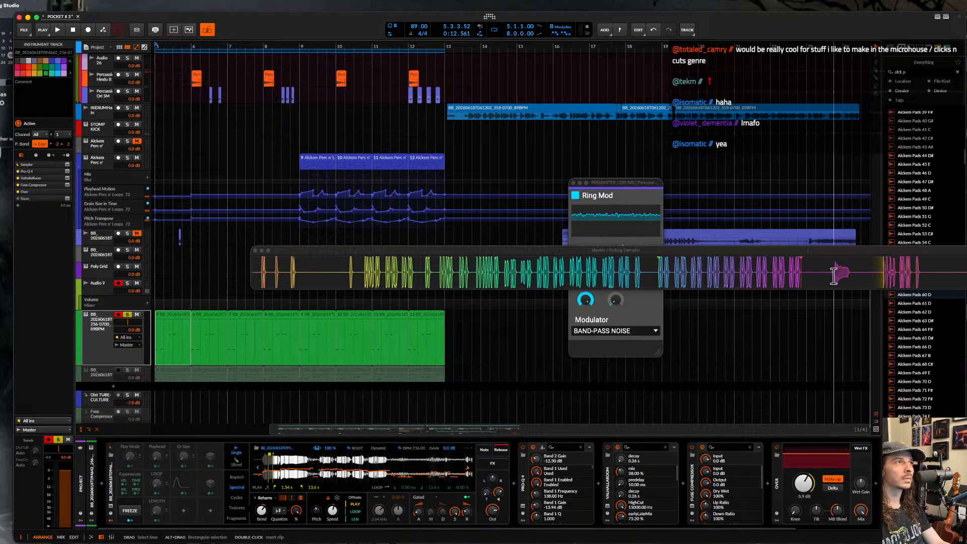
left_click_drag(507, 448, 361, 476)
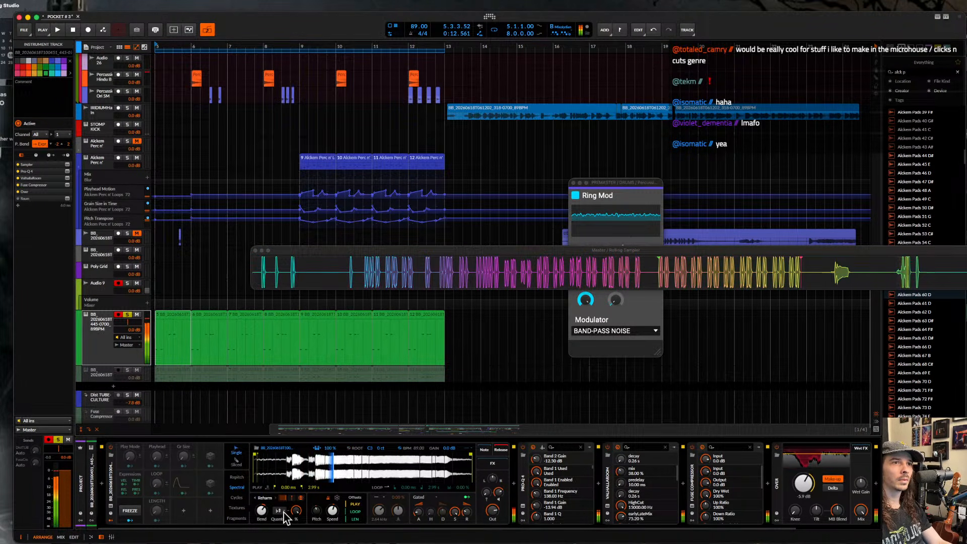
left_click_drag(254, 455, 263, 455)
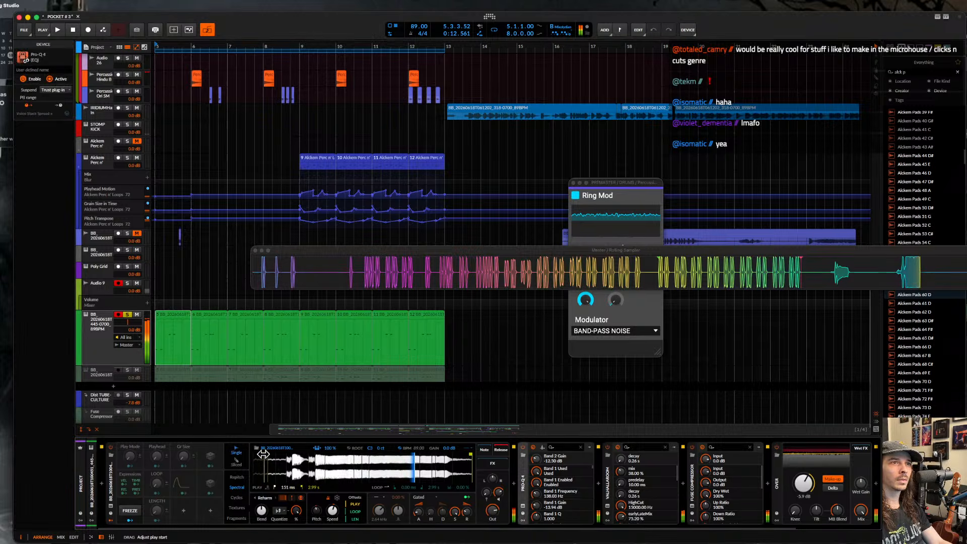
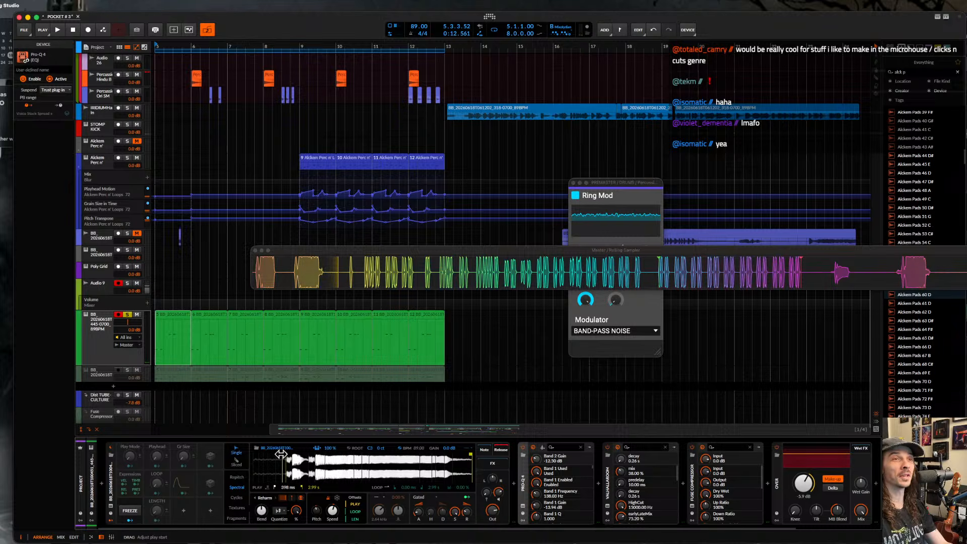
- Adjust the green BB sampler's pitch and play-position offset while listening, and bring its spectral Bend to about +1.44 st
left_click_drag(261, 512, 262, 514)
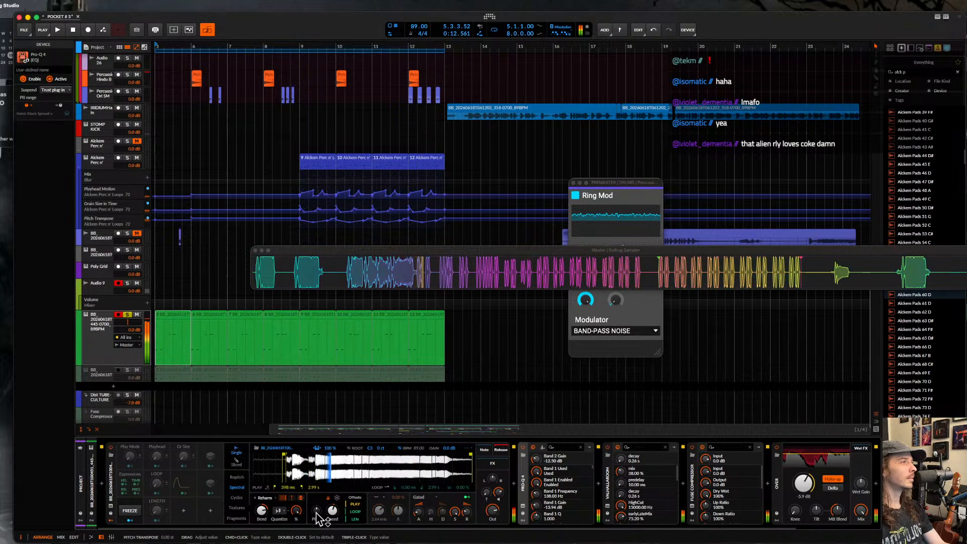
left_click_drag(317, 514, 317, 524)
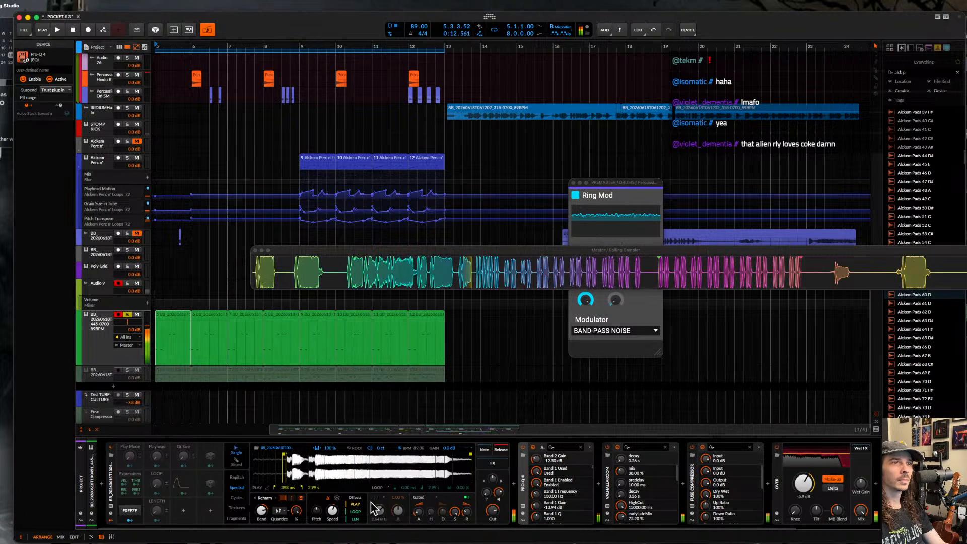
left_click_drag(263, 511, 263, 509)
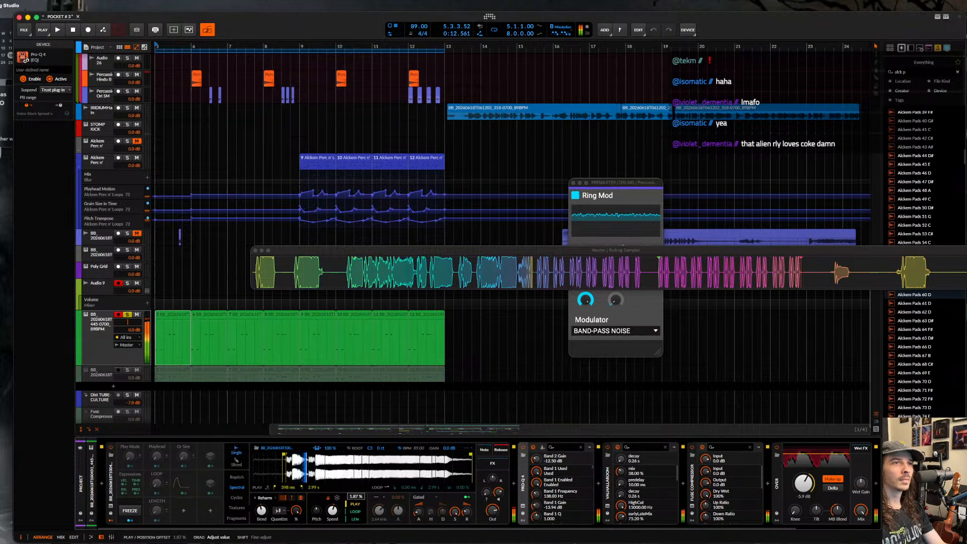
left_click_drag(353, 504, 352, 504)
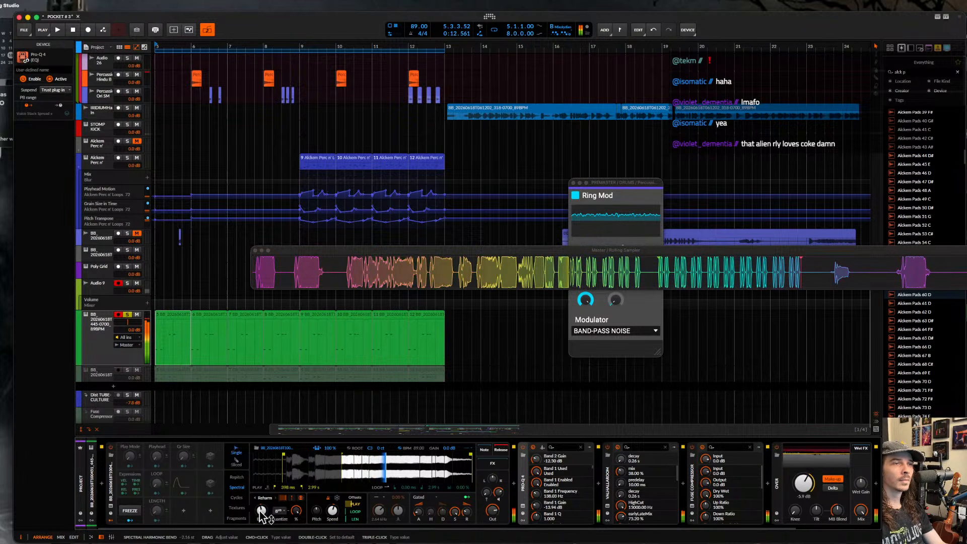
left_click_drag(260, 511, 260, 504)
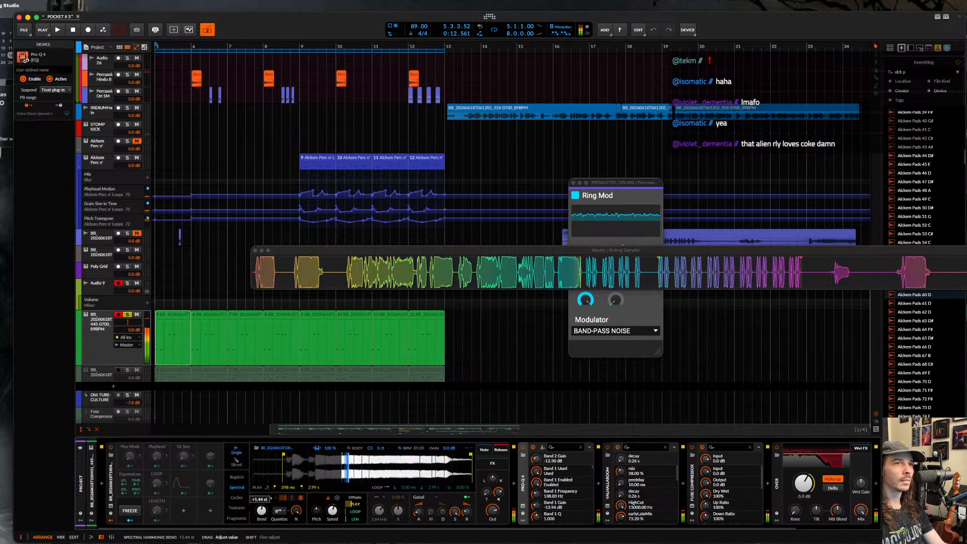
left_click_drag(261, 512, 261, 491)
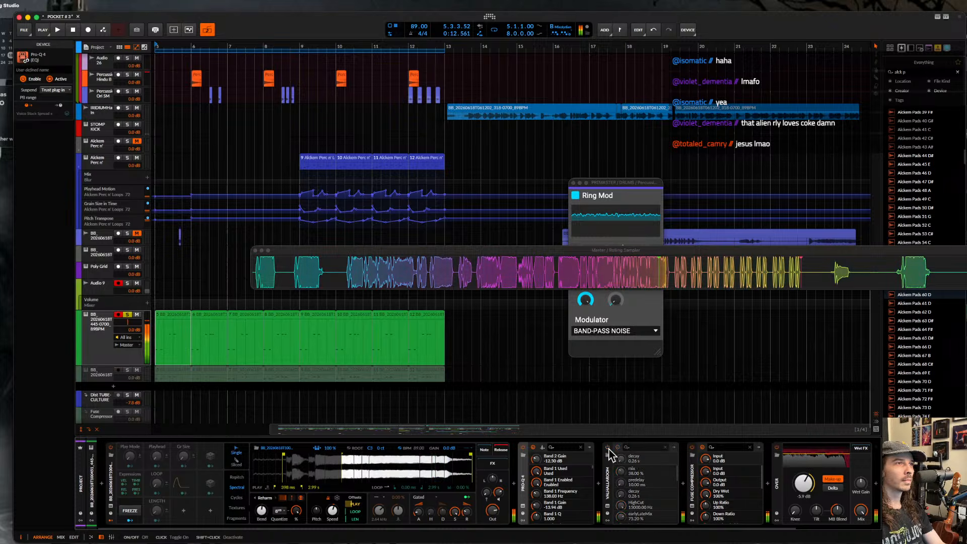
- Find Multipass with the search term multi and insert it directly after the green BB sampler, ahead of Pro-Q 4
left_click(517, 487)
type("multi")
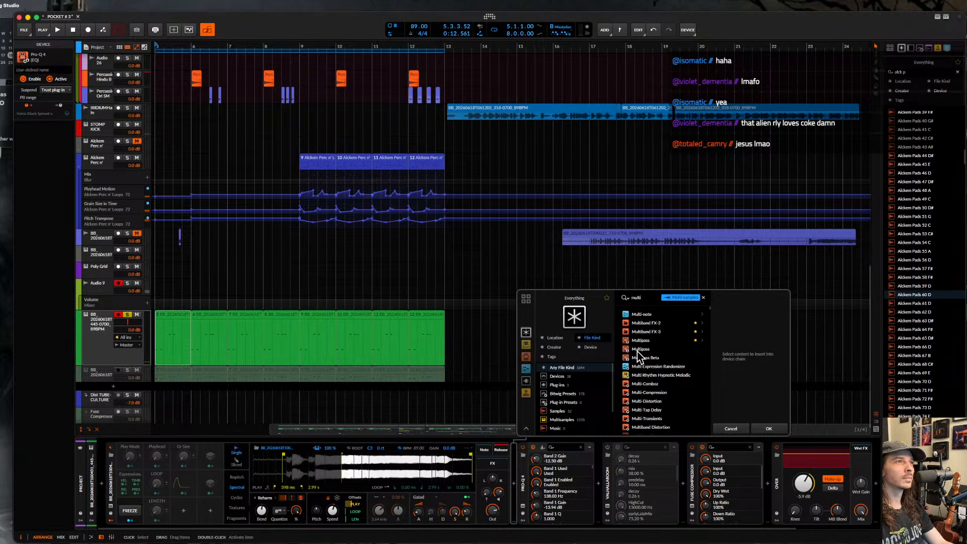
left_click(639, 349)
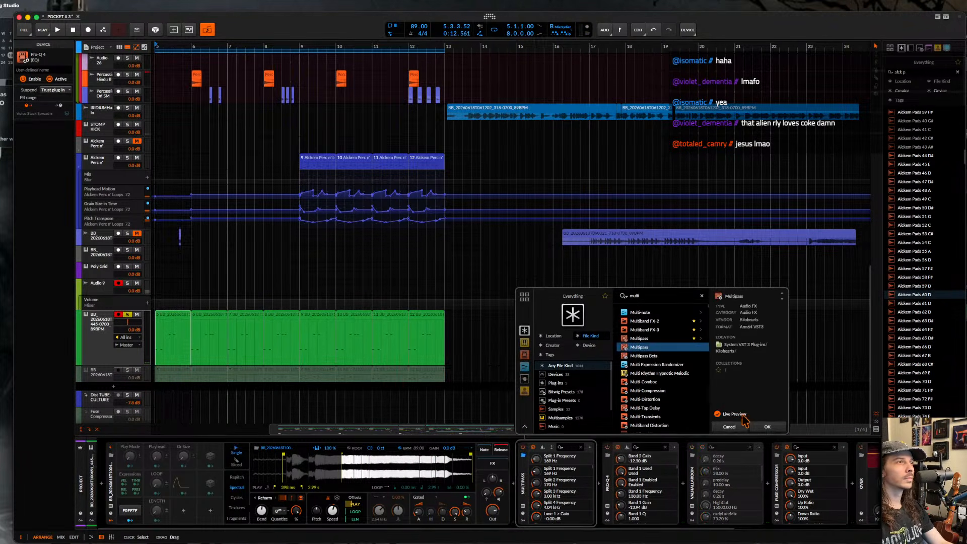
left_click(769, 429)
- Load the GASS LEE preset from the Paper Trails By Alckemy bank in Multipass and close the plug-in window
left_click(466, 85)
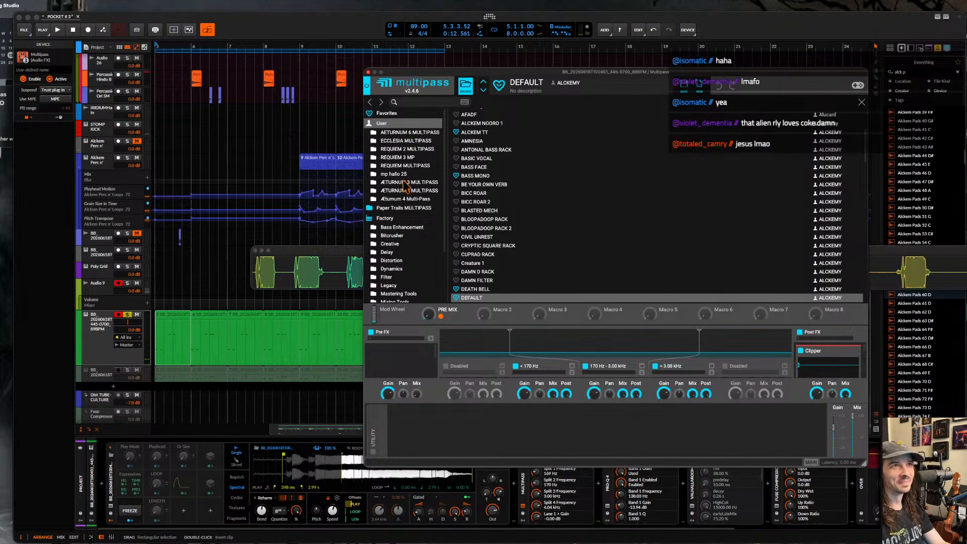
scroll(412, 228, "down", 3)
left_click(412, 287)
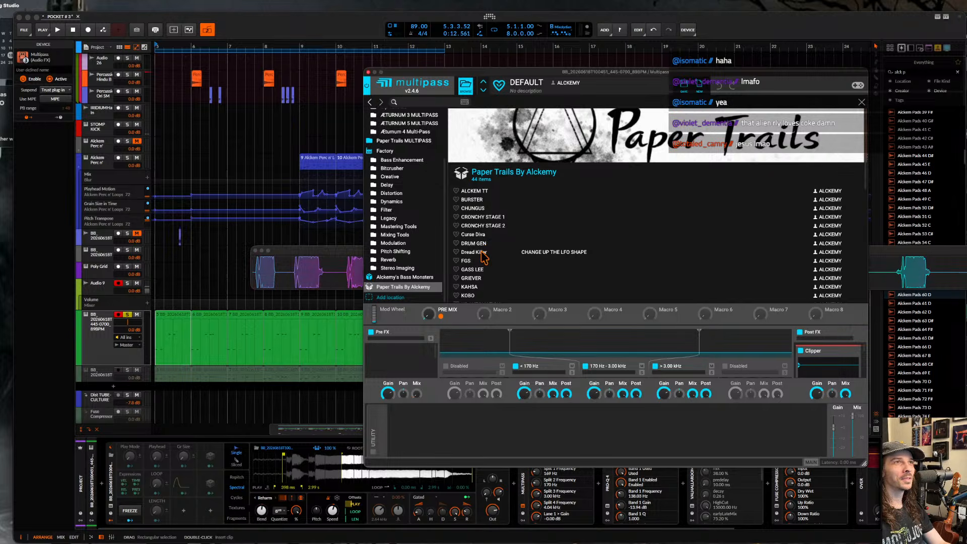
left_click(482, 253)
left_click(479, 262)
key("Down")
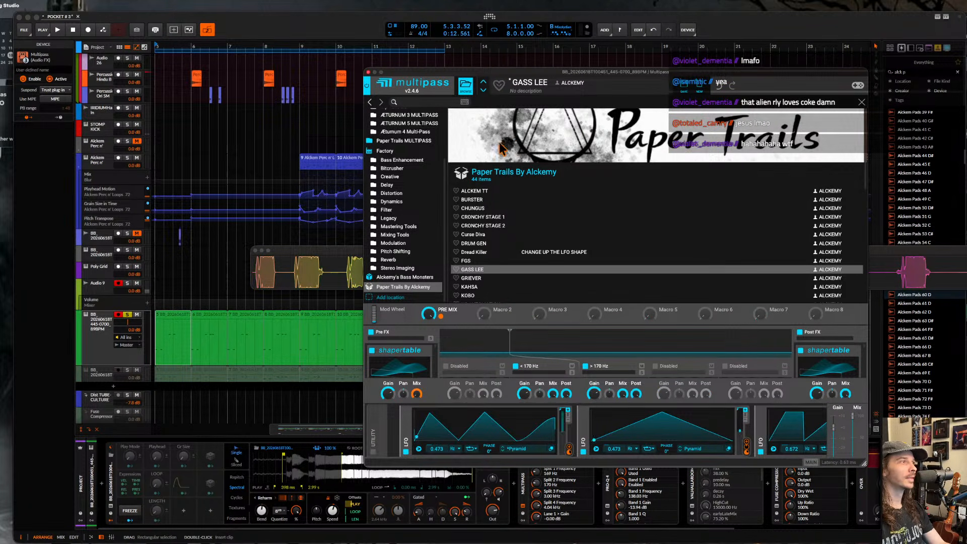
left_click(466, 86)
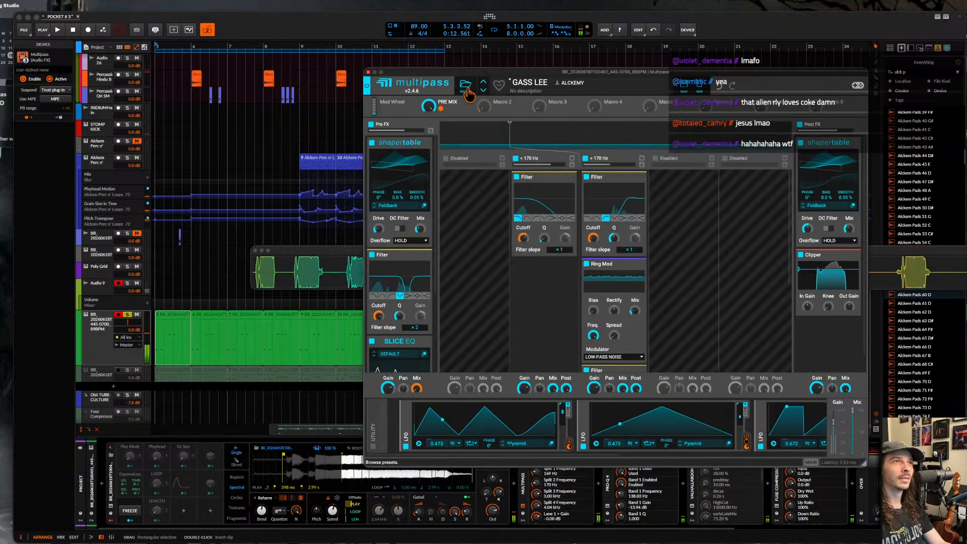
left_click(370, 73)
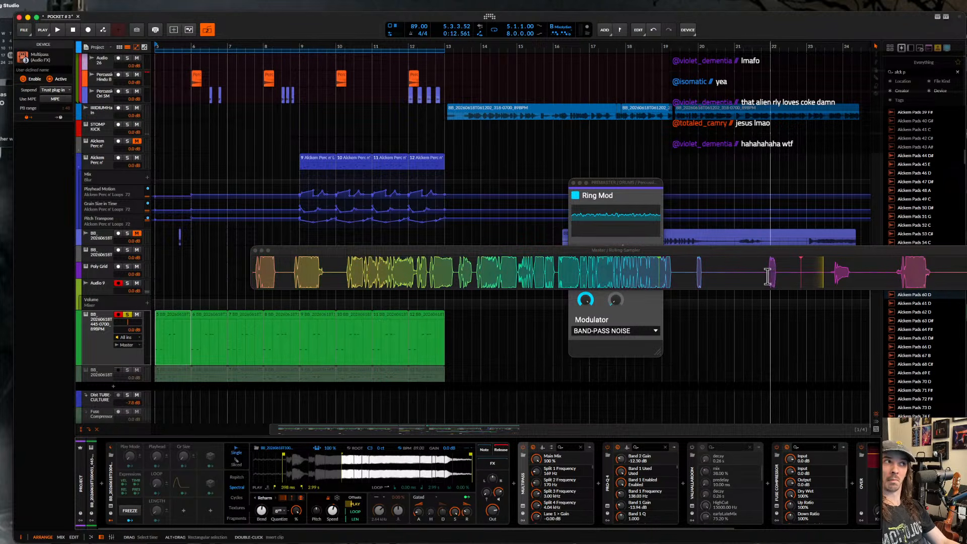
- Place the processed take captured in the Rolling Sampler on the green BB track at bar 29
scroll(708, 352, "right", 5)
scroll(708, 353, "right", 2)
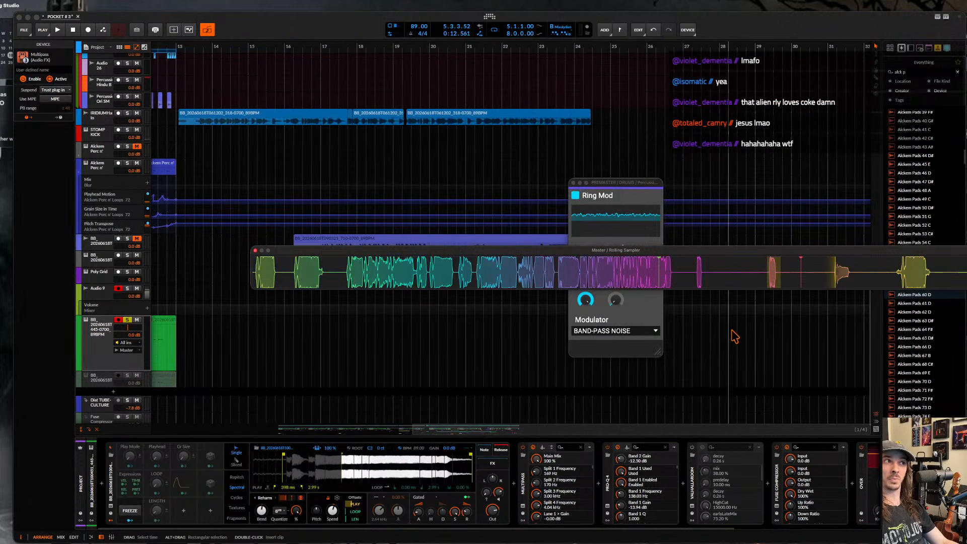
left_click_drag(776, 301, 762, 343)
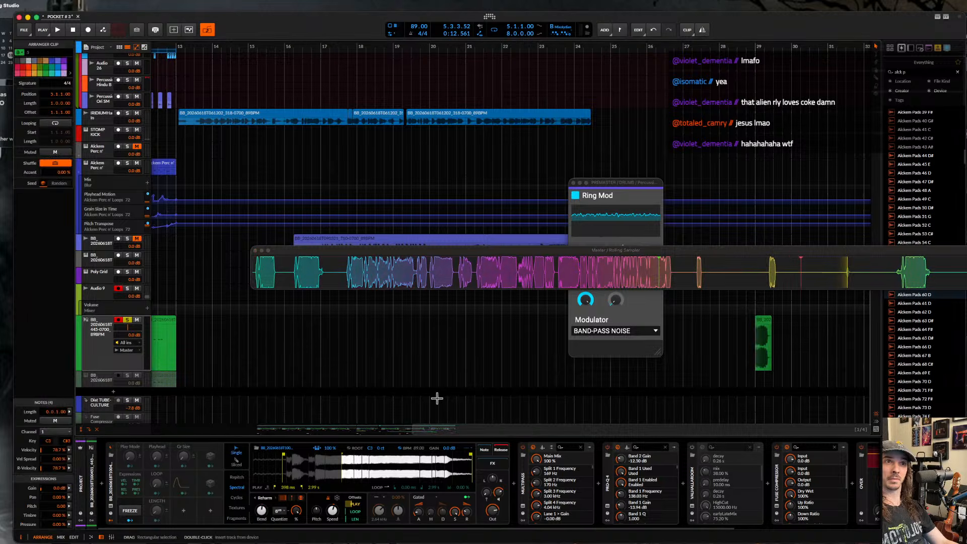
scroll(327, 393, "down", 5)
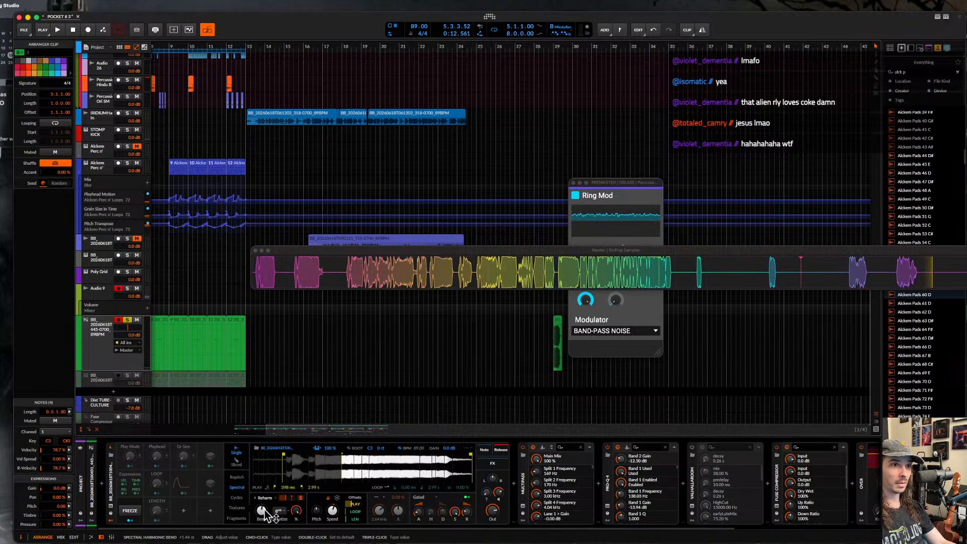
- Sweep the green BB sampler's Bend through several positive amounts and try its Quantize setting while listening
left_click_drag(266, 510, 265, 501)
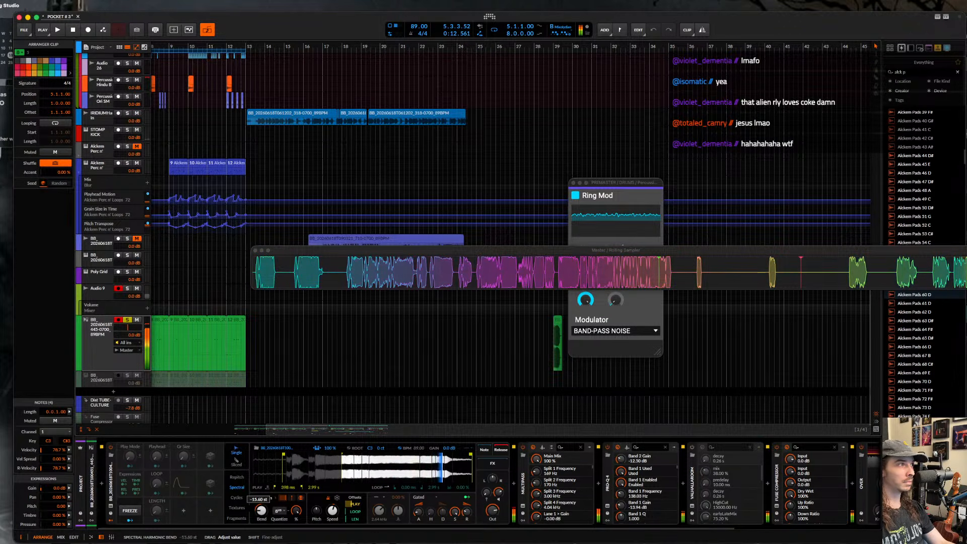
left_click_drag(264, 509, 264, 497)
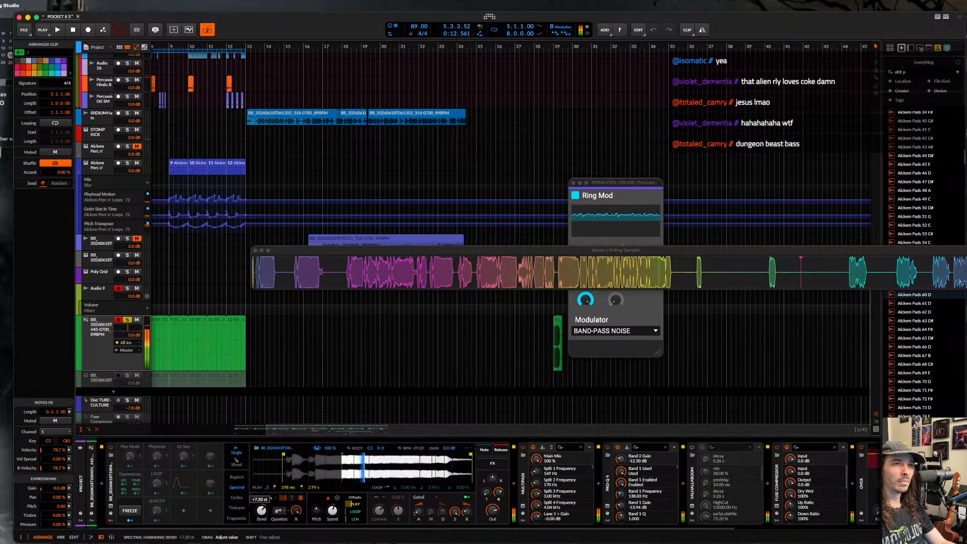
left_click(278, 510)
left_click(306, 536)
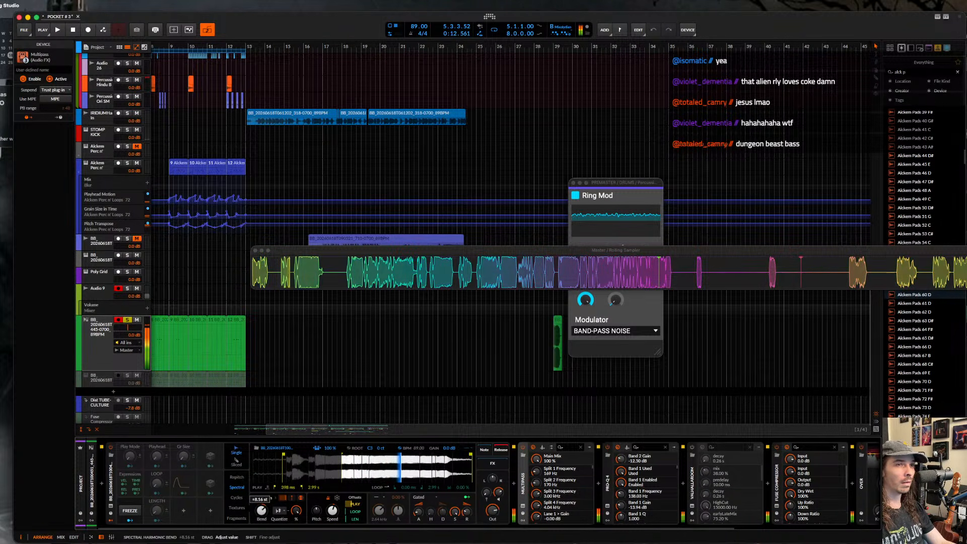
left_click_drag(263, 510, 264, 506)
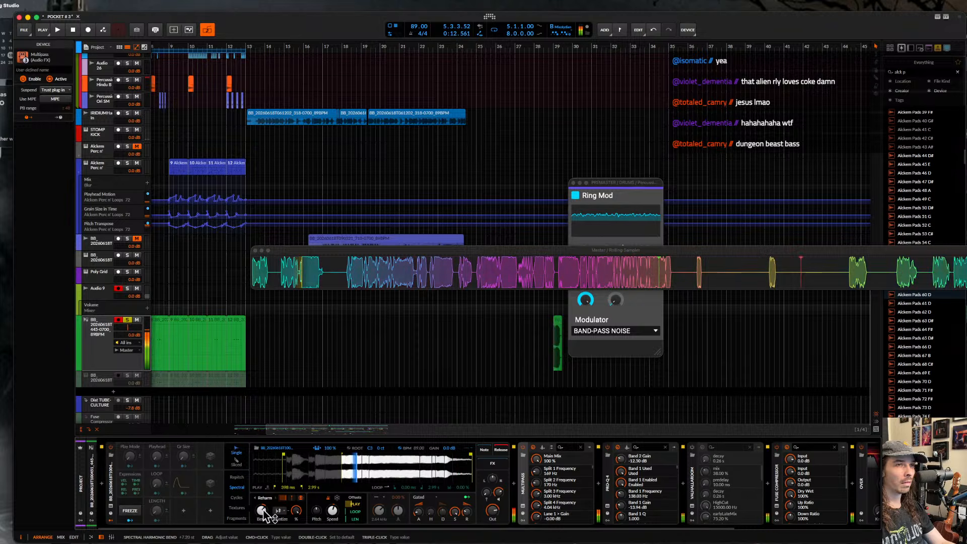
left_click(279, 511)
left_click(308, 536)
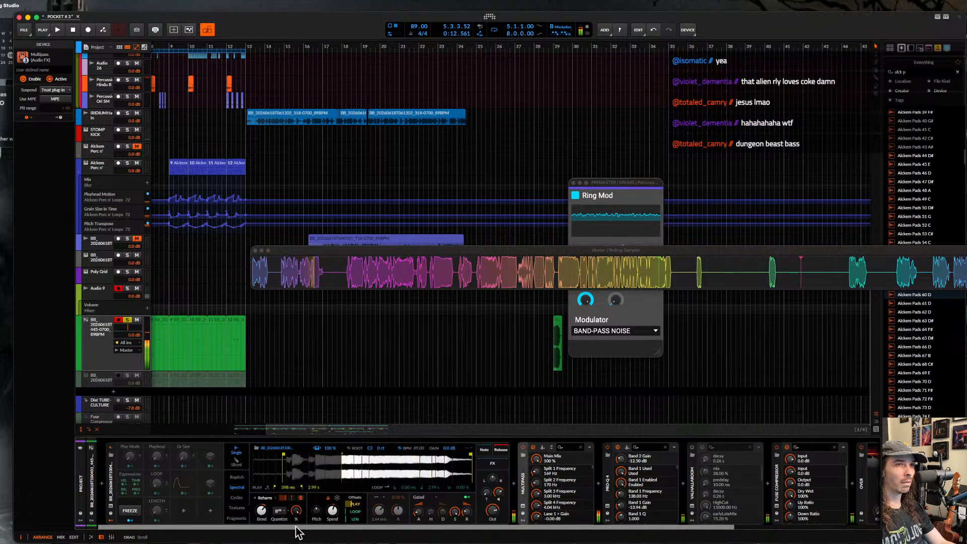
- Audition the spectral type with Formant and Shift controls on the green BB sampler, and return to Reharm
left_click(263, 499)
left_click(261, 507)
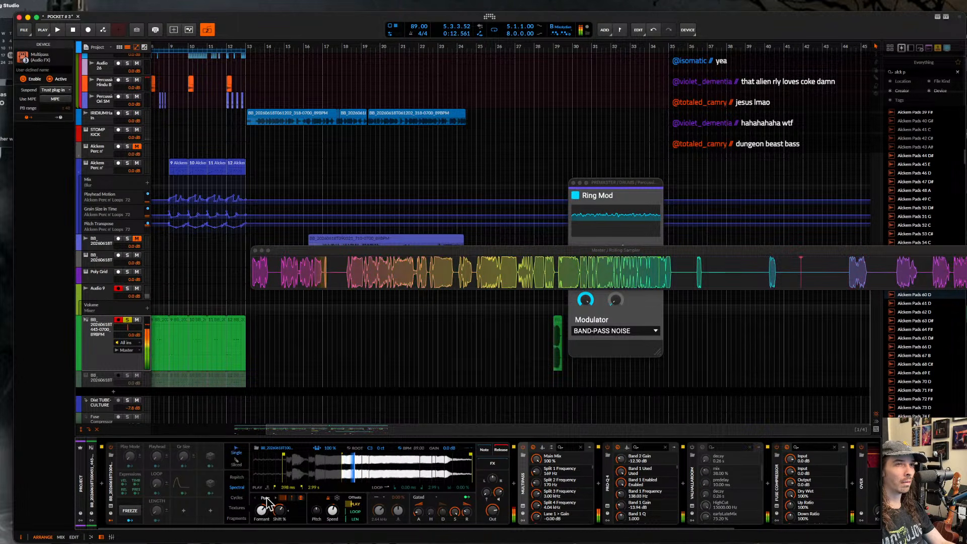
left_click(275, 499)
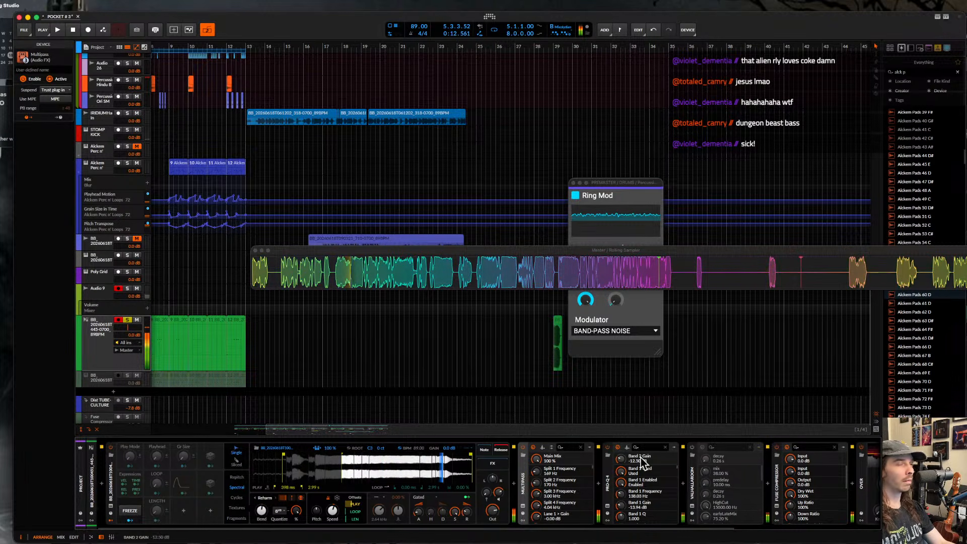
- Collapse the ValhallaRoom device in the green BB sampler's effect chain
scroll(709, 473, "down", 5)
scroll(695, 476, "down", 1)
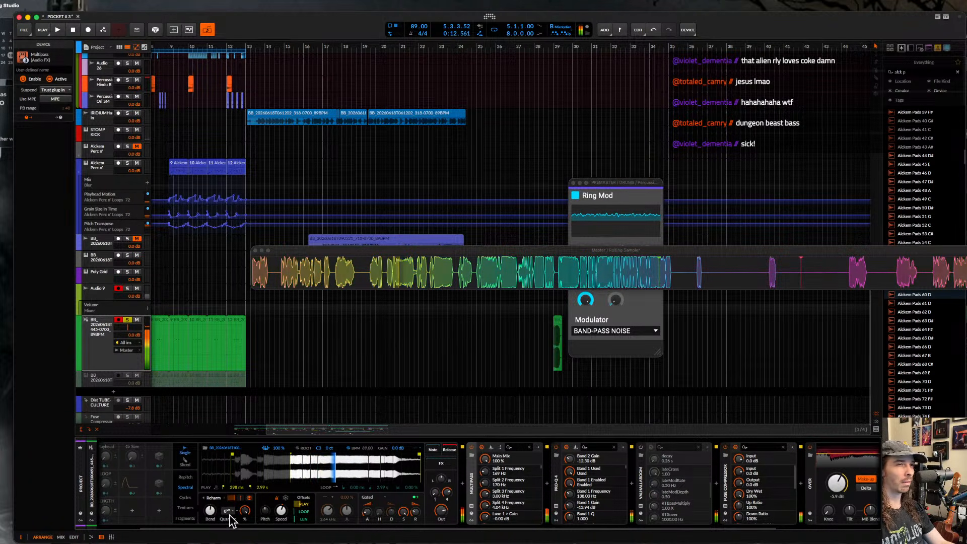
double_click(643, 482)
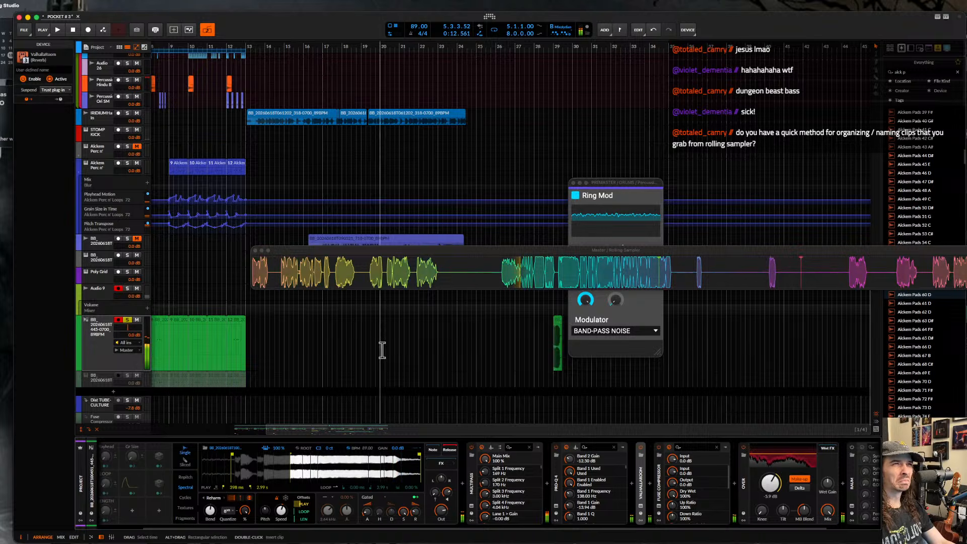
- Delete the green BB track's note clips across bars 5 to 12
scroll(378, 346, "left", 5)
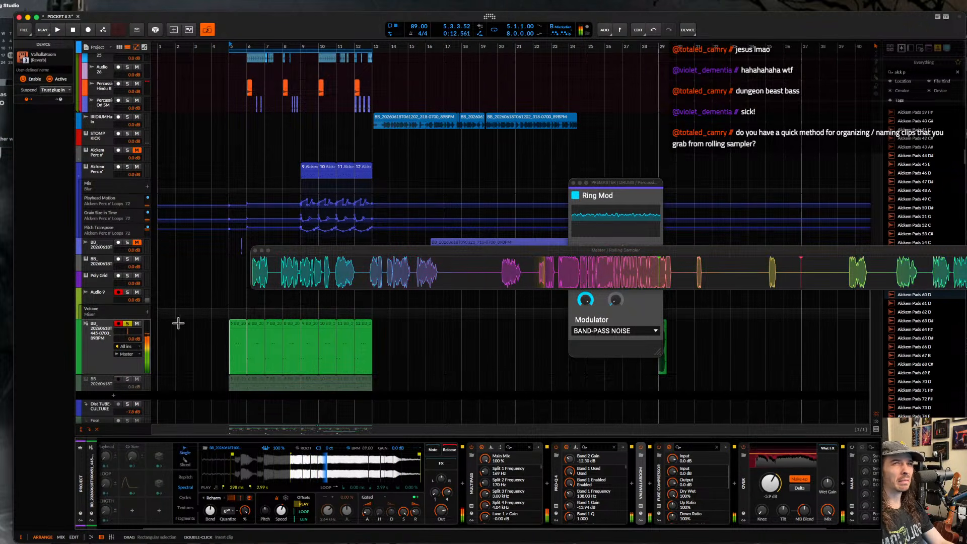
left_click_drag(228, 336, 380, 339)
key("Delete")
- Set the play position to bar 5, unsolo the green BB track, and play the full arrangement
left_click(220, 356)
key("alt+space")
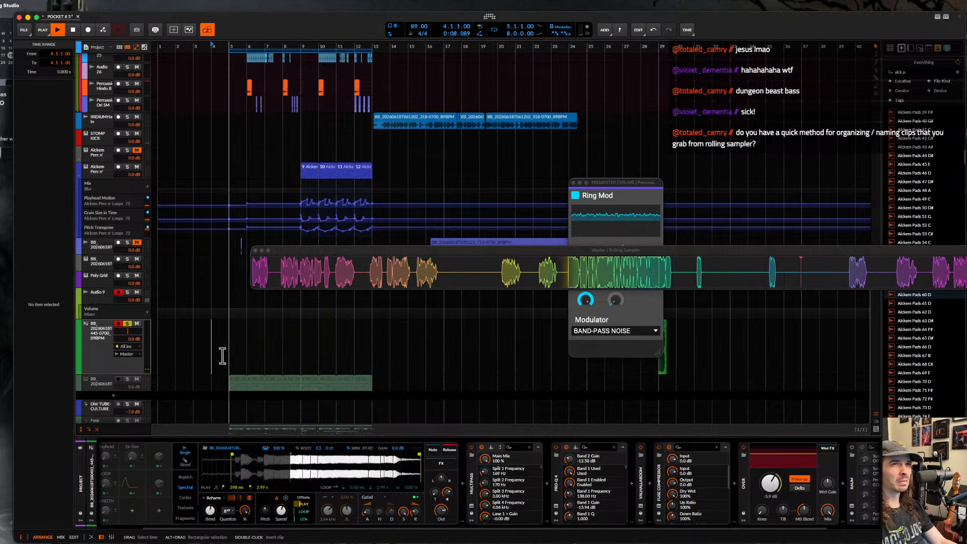
left_click(229, 355)
key("space")
key("alt+space")
key("space")
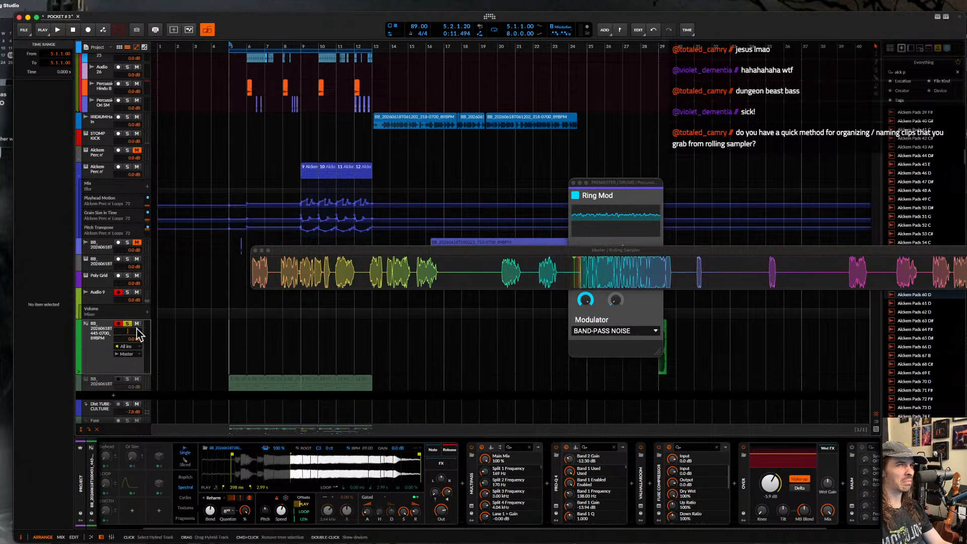
left_click(127, 324)
key("space")
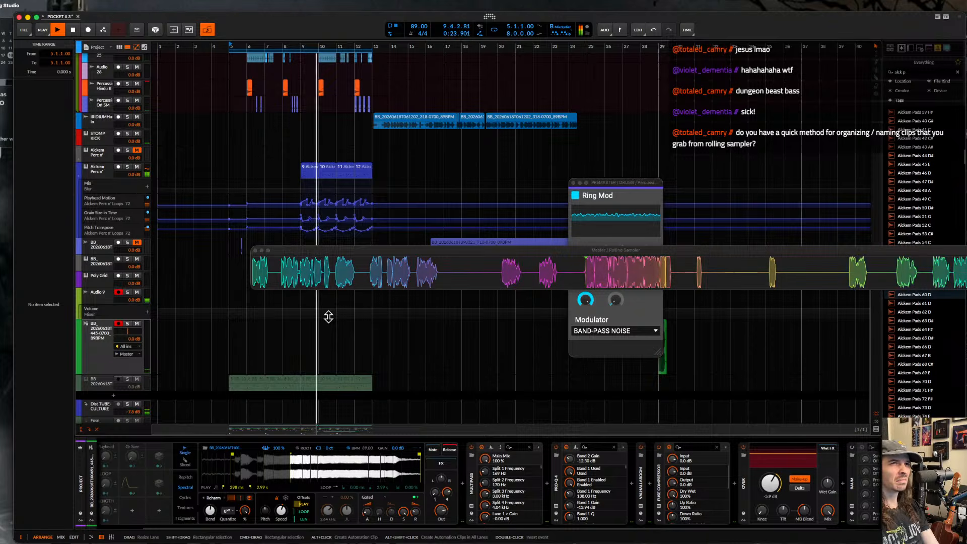
- Mute the Alckem Perc track that holds the bar 9 to 12 clips and listen to the loop without it
left_click(136, 167)
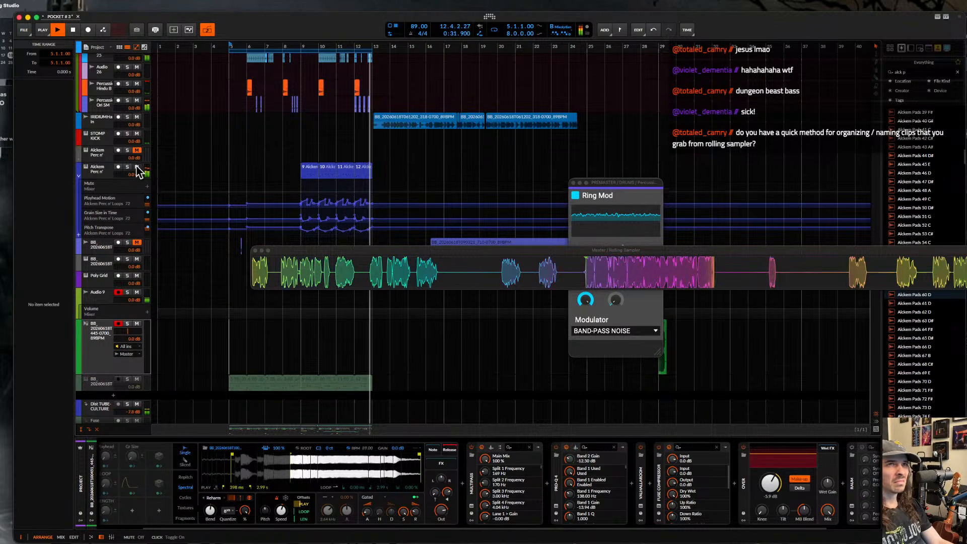
scroll(278, 221, "up", 3)
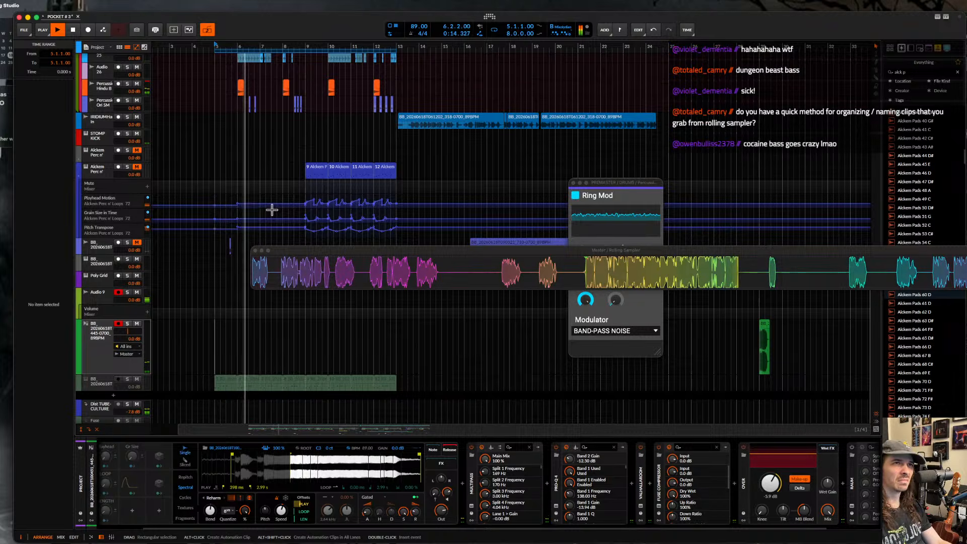
scroll(272, 209, "up", 2)
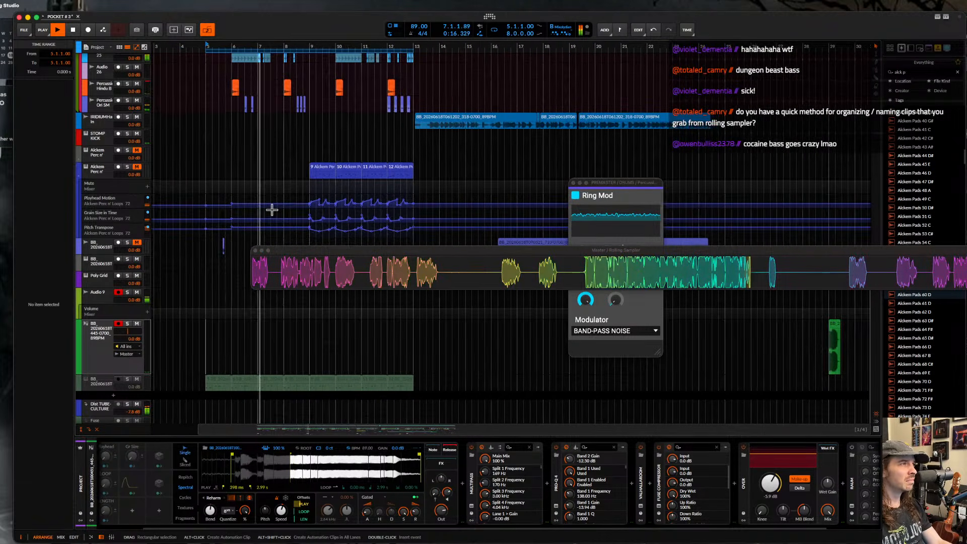
scroll(287, 209, "up", 2)
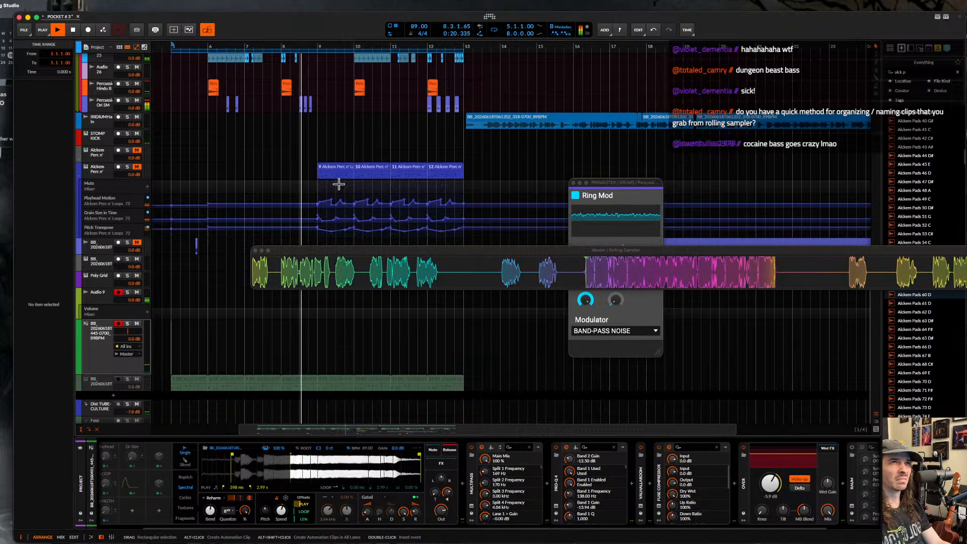
scroll(338, 184, "up", 1)
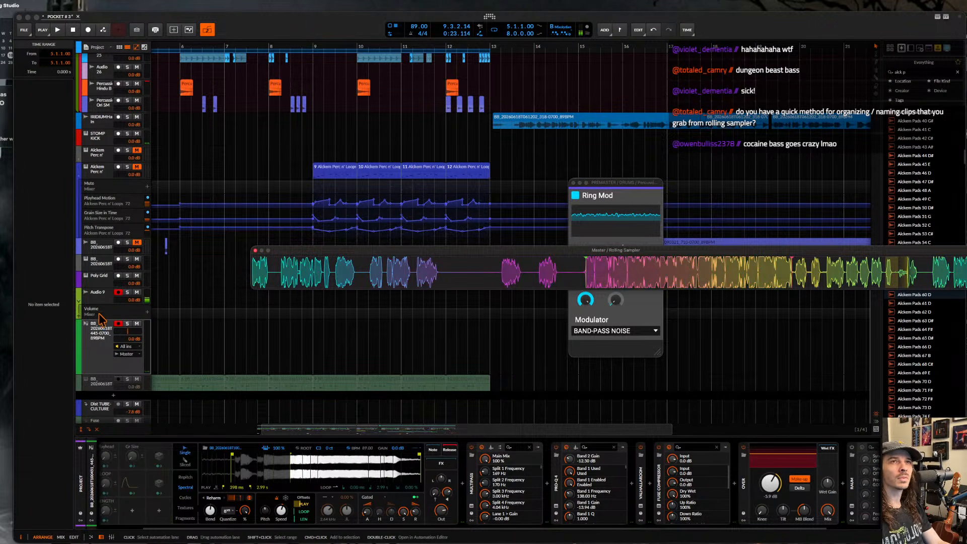
- Add a new audio track directly below Audio 9
left_click(105, 298)
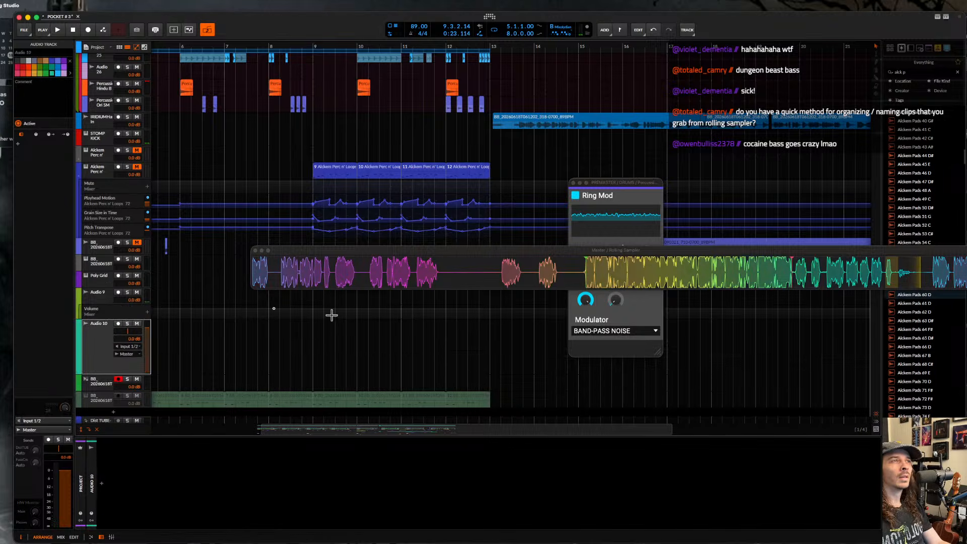
- Place the captured bass hit from Rolling Sampler on the Audio 10 track at 9.4.1 and play it back
key("super+t")
left_click_drag(725, 336, 350, 345)
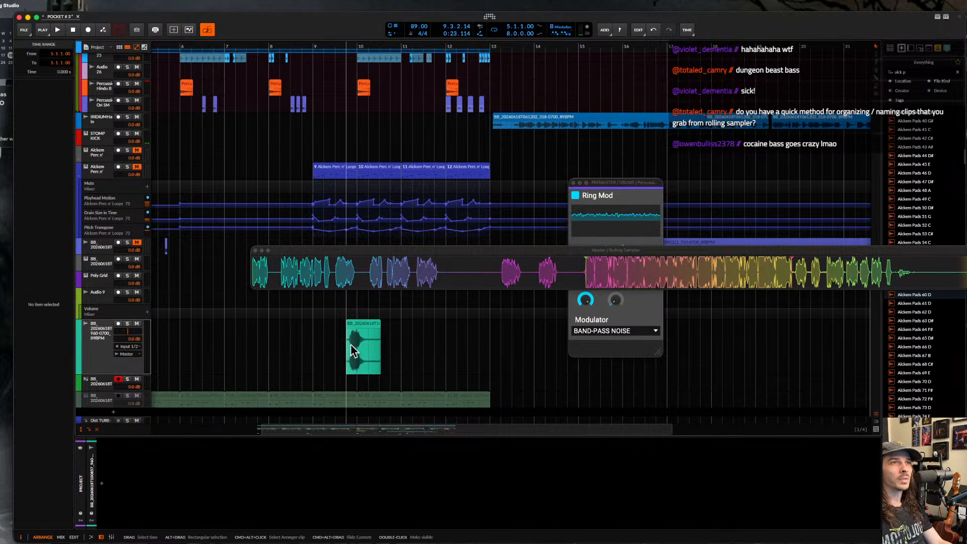
scroll(351, 344, "up", 10)
left_click(376, 334)
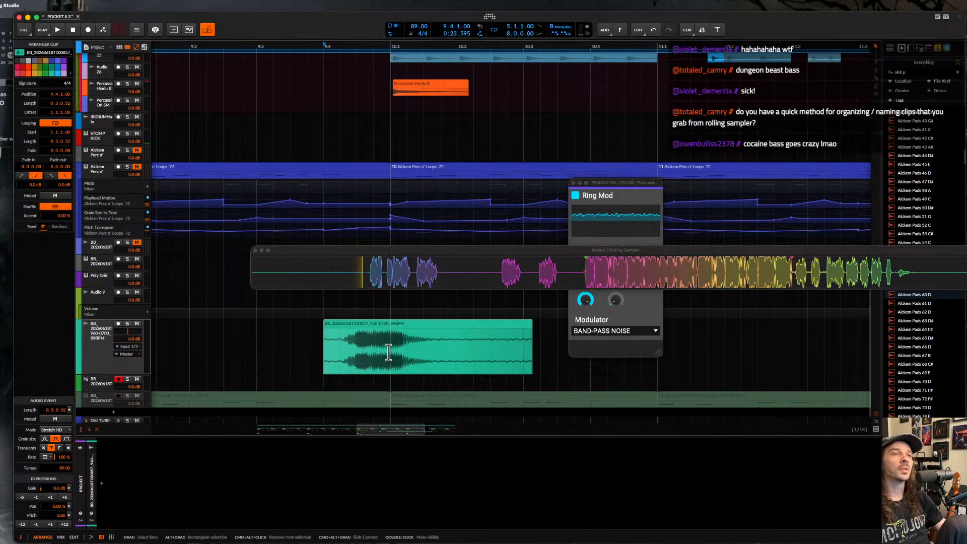
left_click(357, 353)
key("space")
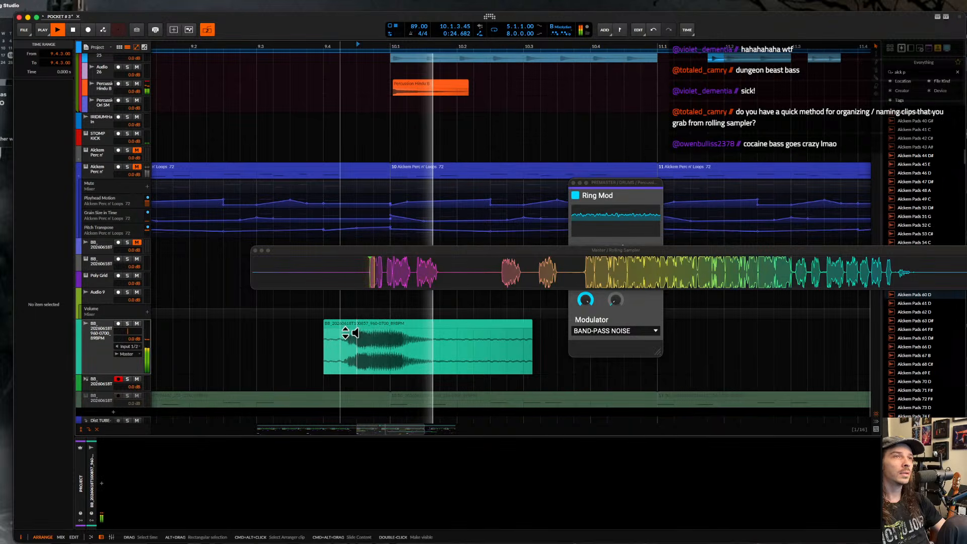
key("space")
- Move the teal bass hit clip to 8.4.1 and play the arrangement from there
scroll(345, 329, "down", 3)
left_click_drag(364, 326, 288, 328)
scroll(288, 333, "left", 3)
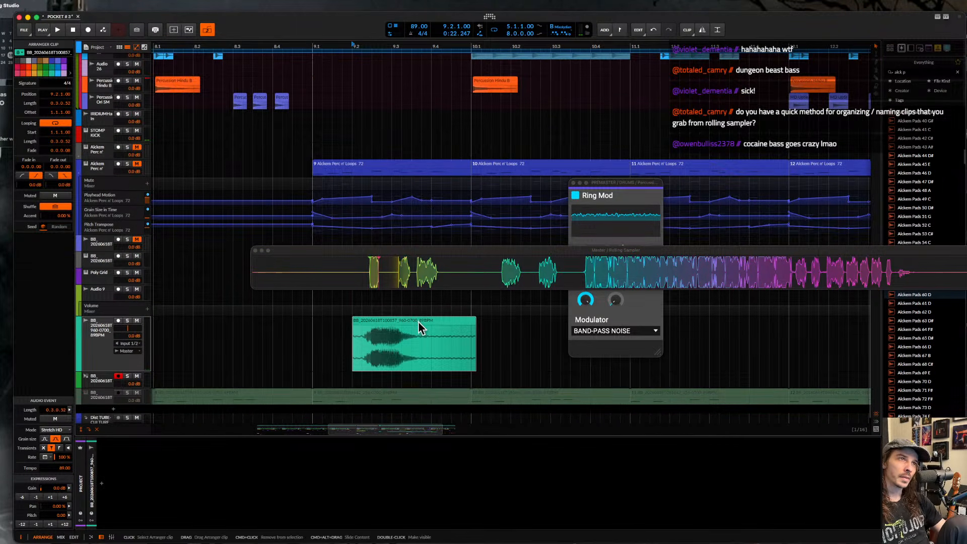
left_click_drag(419, 321, 336, 321)
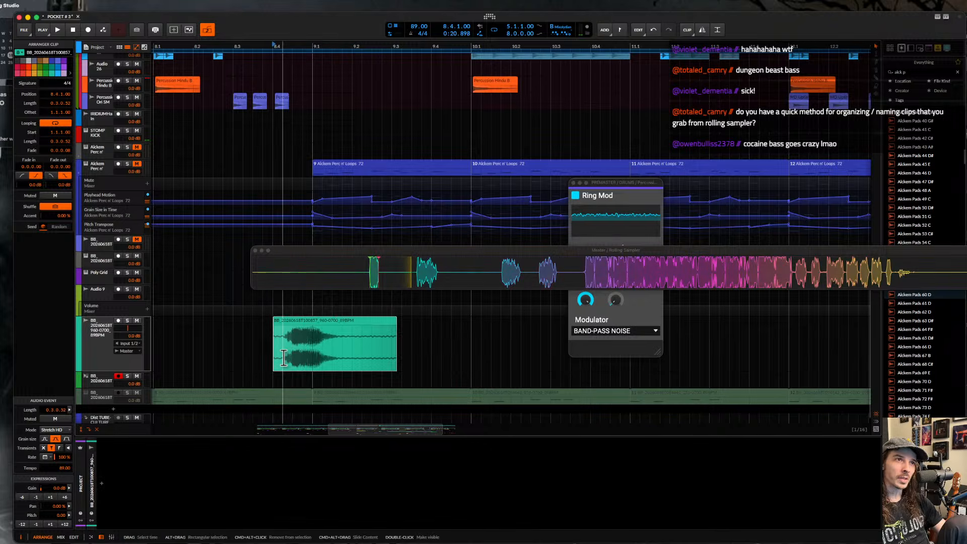
left_click(285, 357)
key("space")
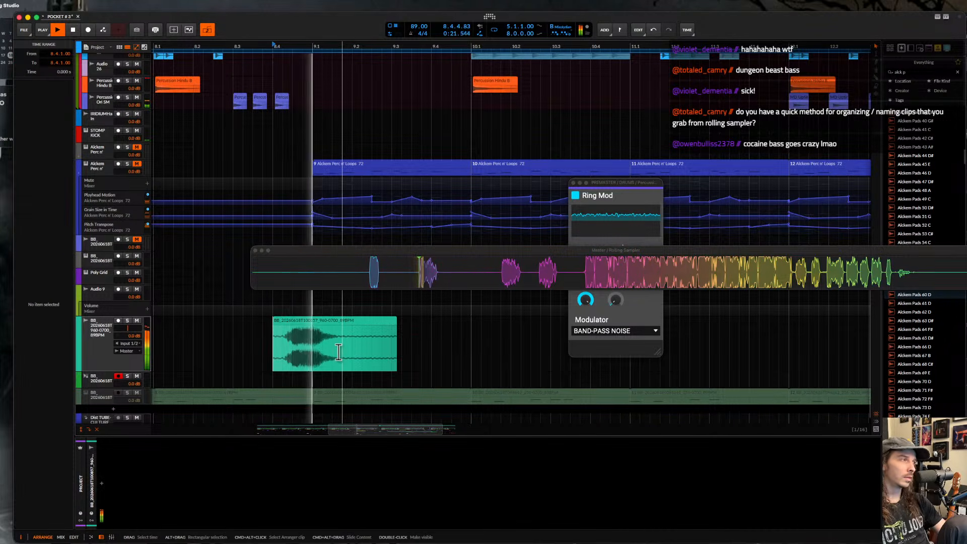
- Shorten the teal clip at 8.4.1 to a length of 0.1.2.00 and close the Rolling Sampler window
scroll(338, 351, "down", 1)
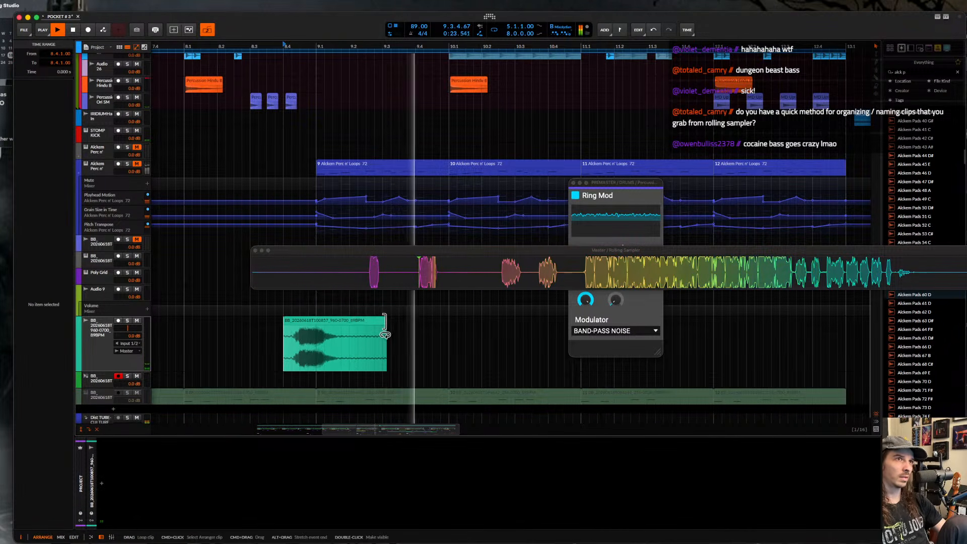
left_click_drag(387, 338, 332, 338)
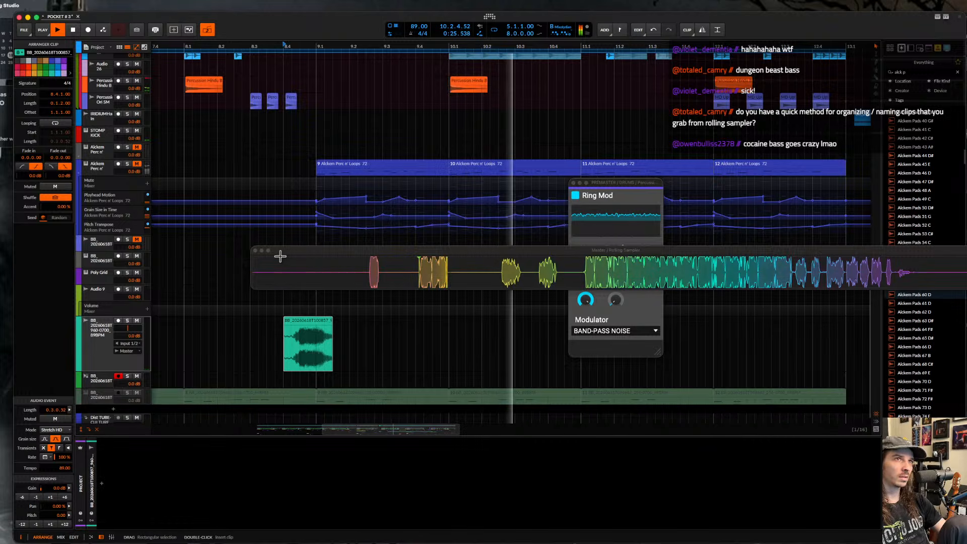
left_click(256, 251)
scroll(313, 248, "down", 3)
scroll(313, 250, "up", 3)
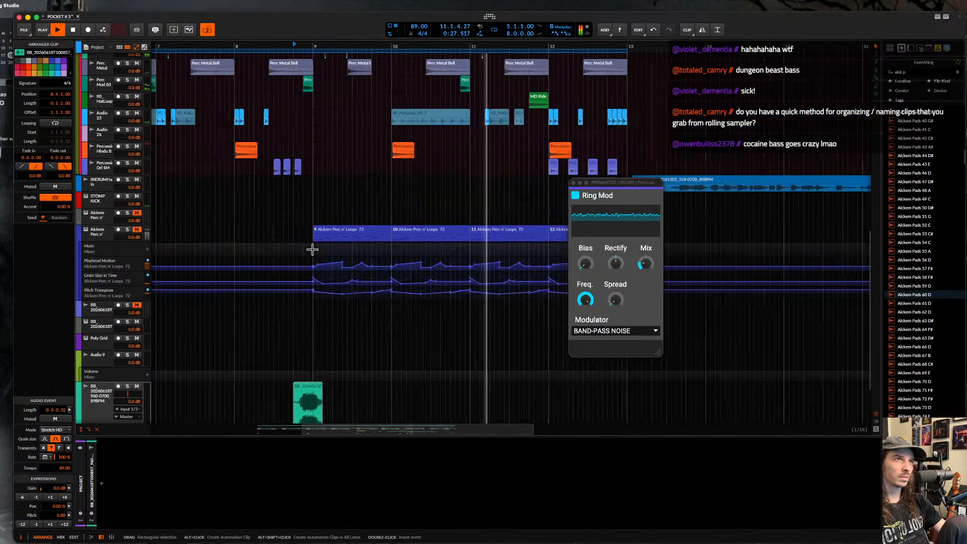
scroll(313, 251, "down", 1)
scroll(339, 236, "down", 5)
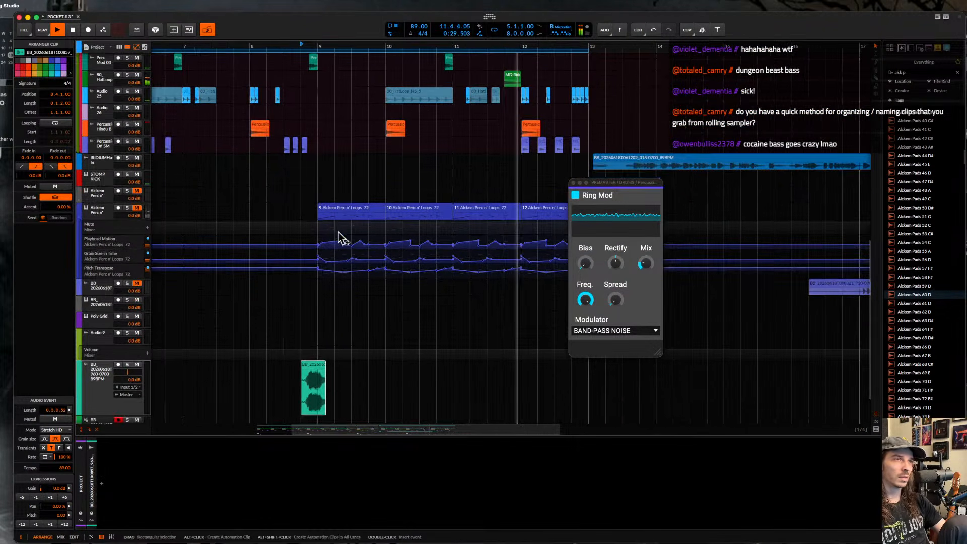
- Duplicate the green BB sampler track and deactivate the upper of the two copies
left_click(113, 312)
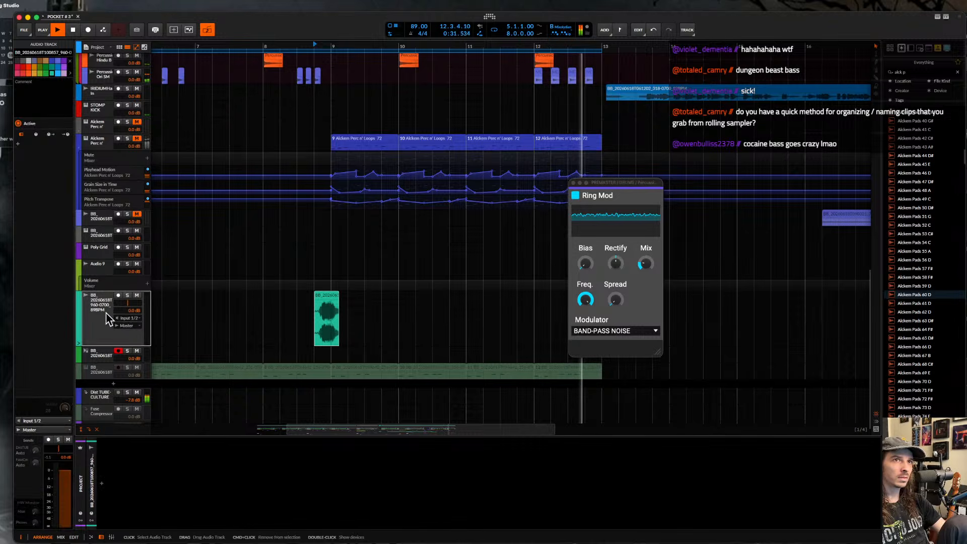
left_click(104, 353)
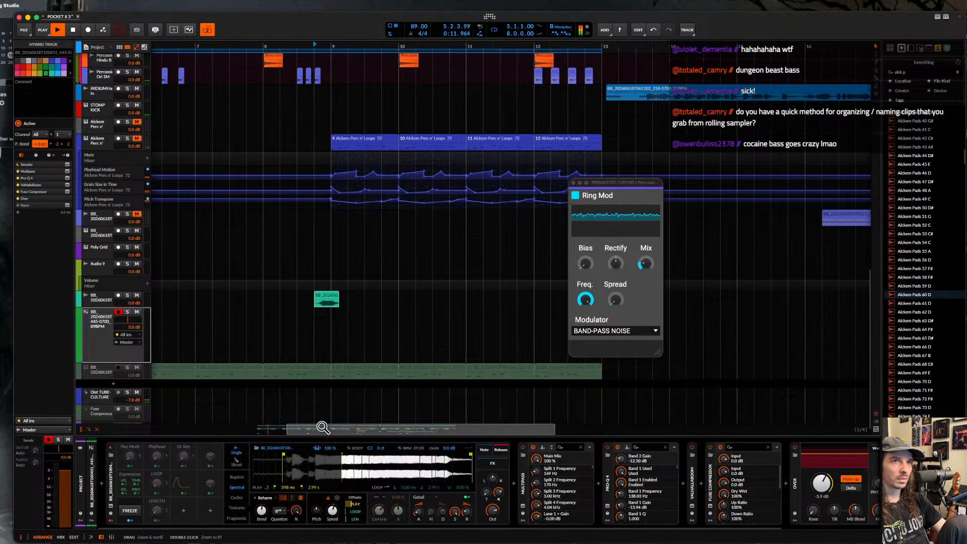
key("super+d")
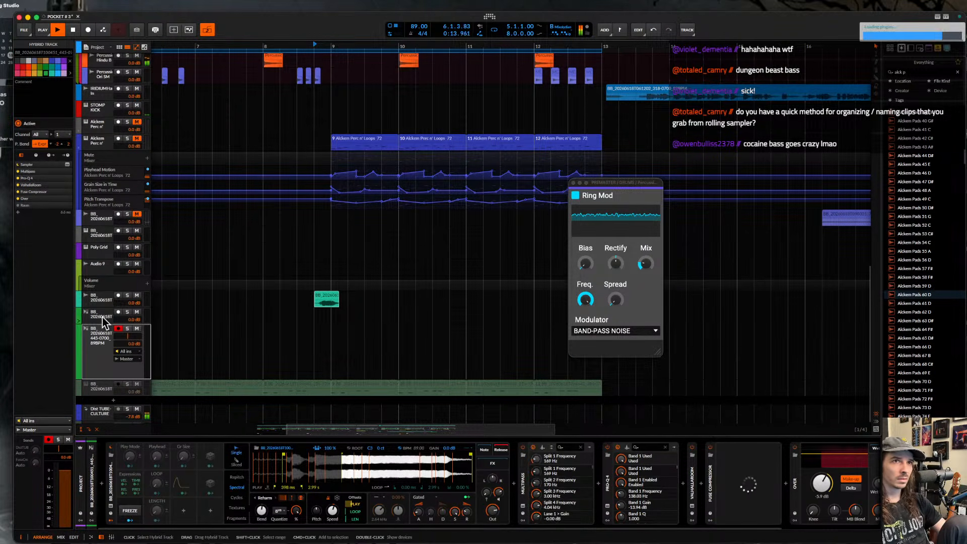
left_click(102, 317)
key("alt+a")
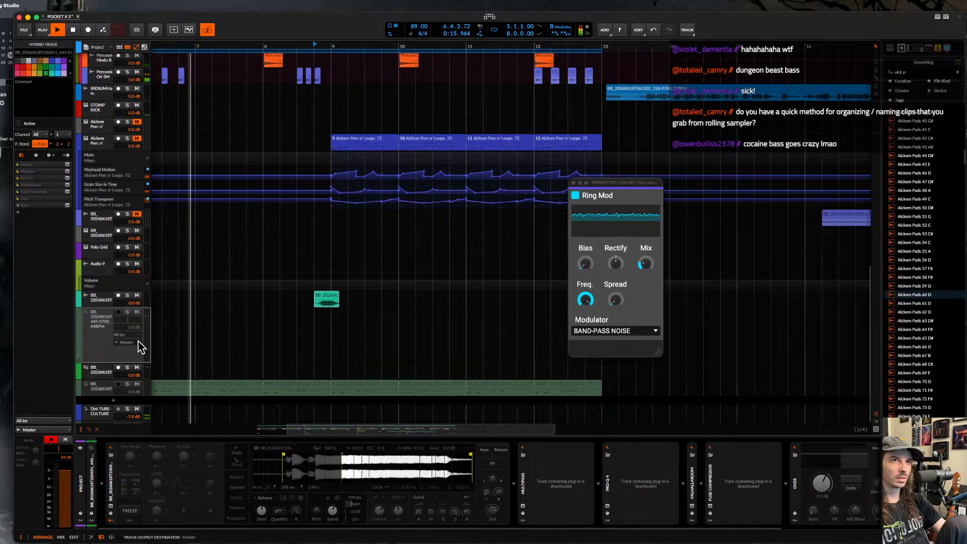
- Stop playback, lower the play position offset of the active green BB track's sampler, and adjust its Speed
left_click(102, 303)
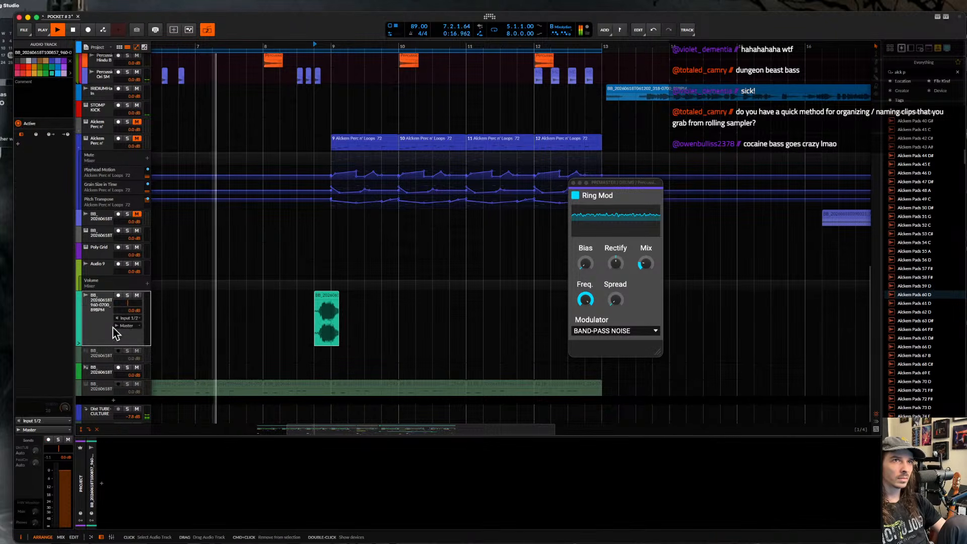
left_click(108, 371)
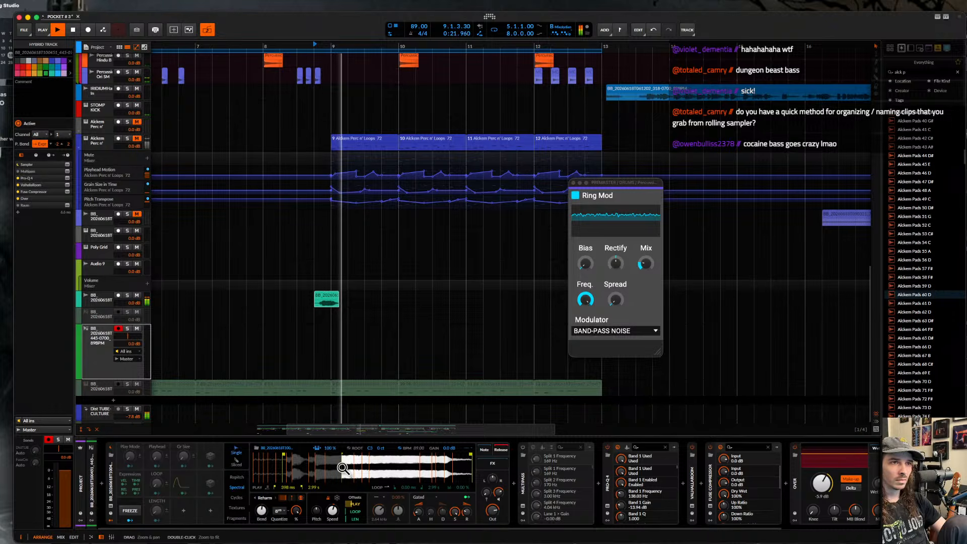
key("space")
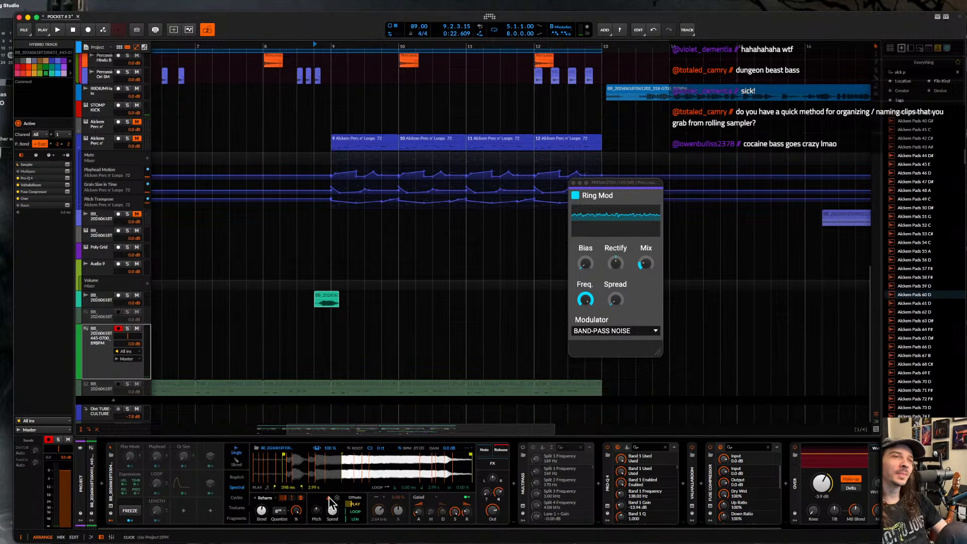
left_click_drag(341, 506, 341, 501)
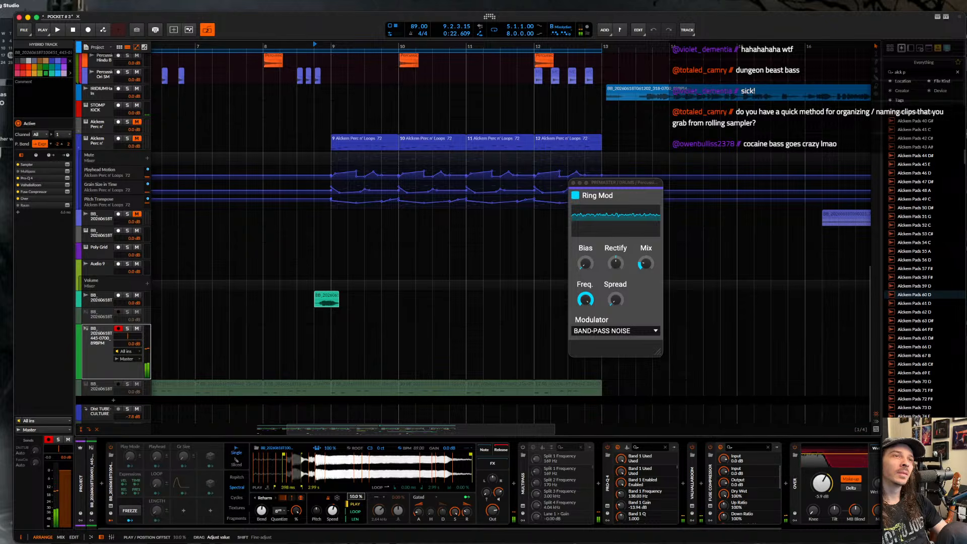
left_click_drag(332, 511, 334, 515)
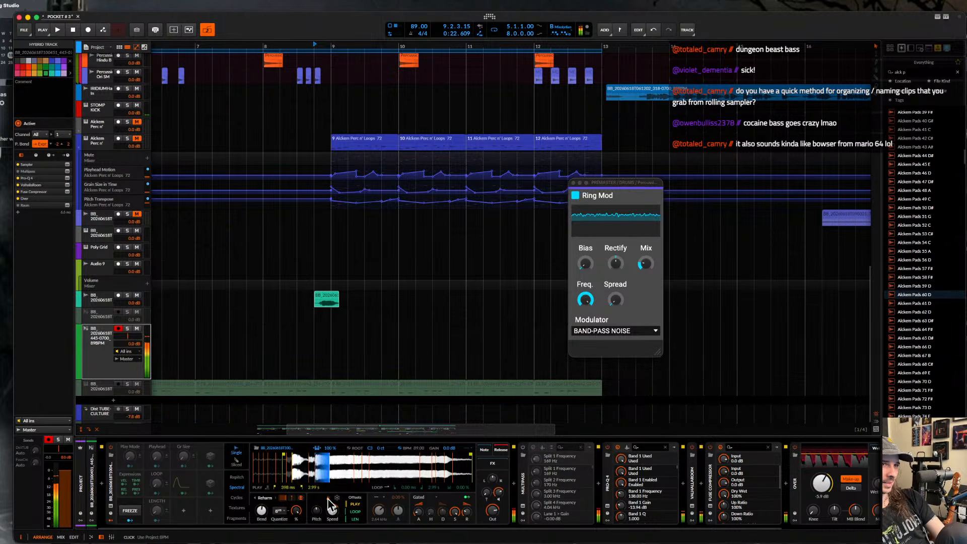
left_click_drag(333, 511, 334, 474)
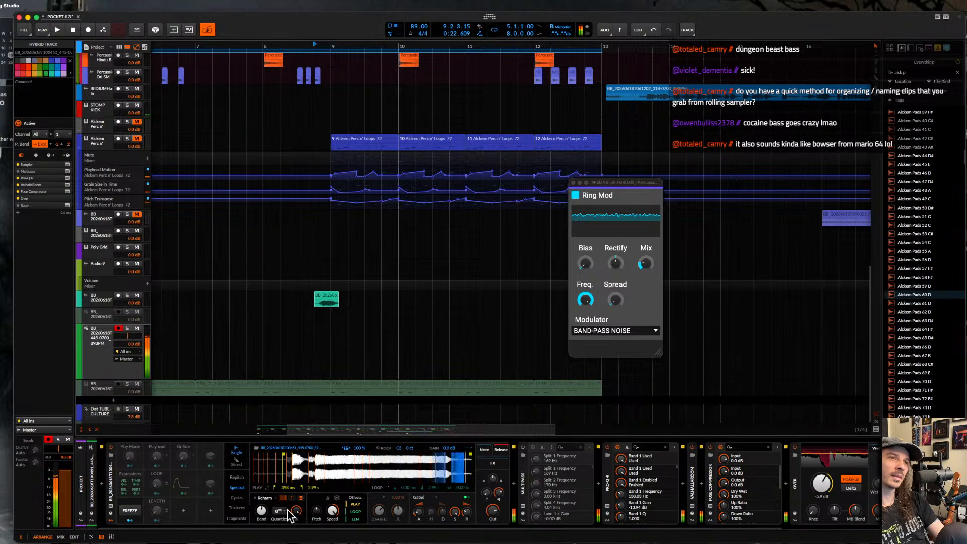
- Try negative and positive amounts of Spectral Harmonic Bend on the green BB track's sampler
mouse_move(262, 511)
left_mouse_down()
mouse_move(262, 499)
mouse_move(262, 509)
left_mouse_up()
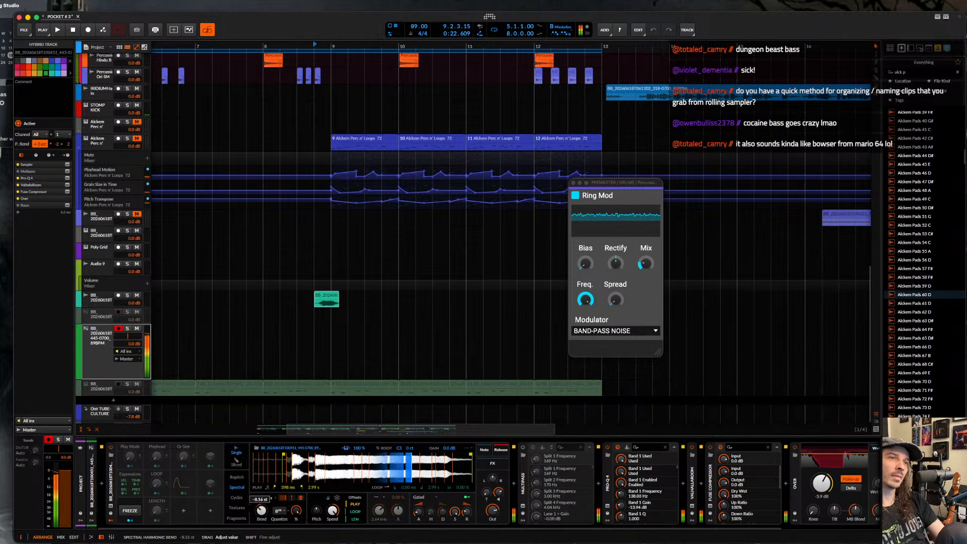
mouse_move(262, 509)
left_mouse_down()
mouse_move(262, 518)
mouse_move(262, 508)
left_mouse_up()
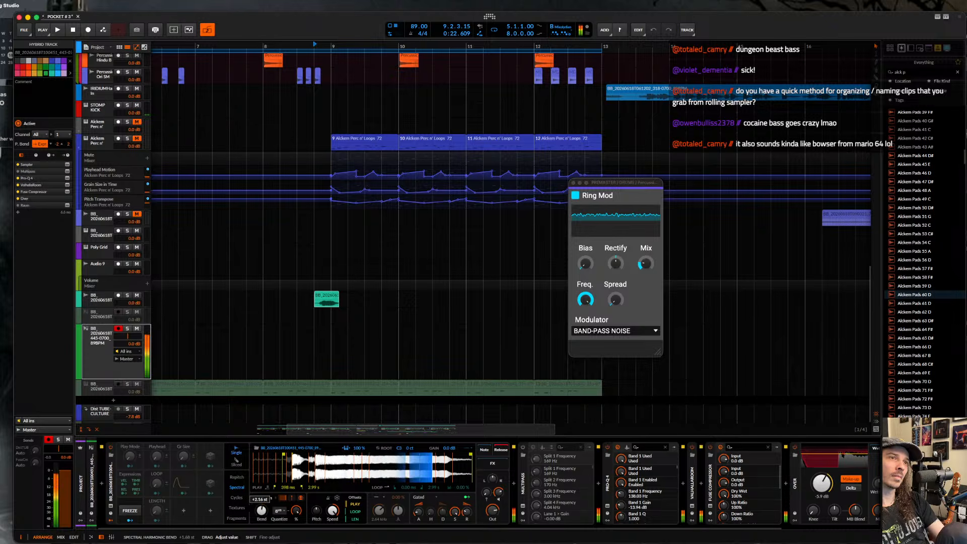
double_click(262, 510)
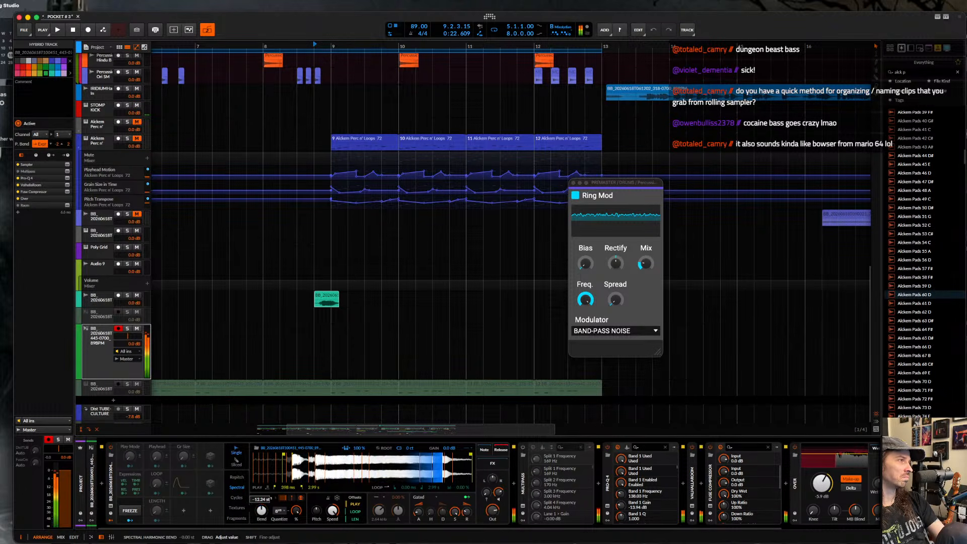
mouse_move(262, 513)
left_mouse_down()
mouse_move(261, 494)
mouse_move(261, 510)
left_mouse_up()
left_click(524, 448)
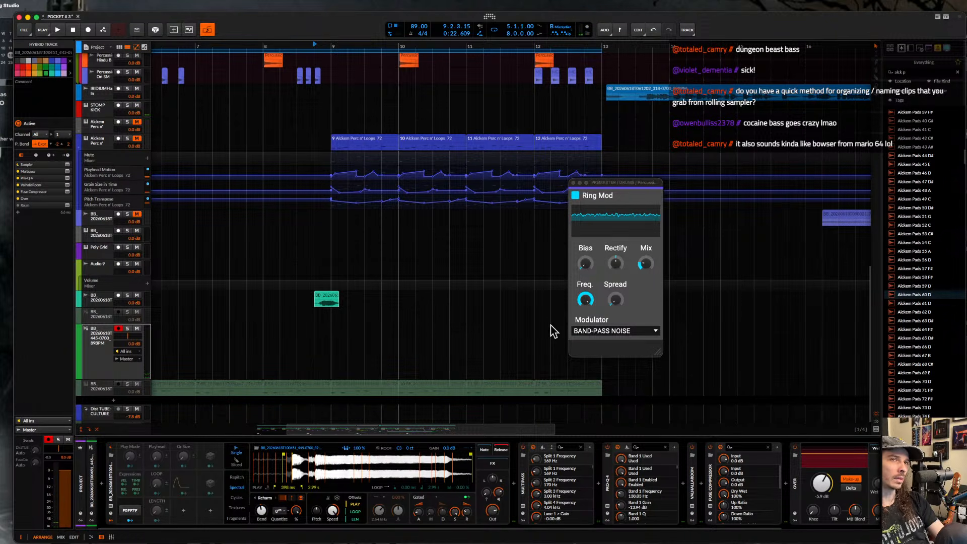
- Reopen Rolling Sampler, select the two newly captured hits, and place them at bar 13 on the green BB track
key("super+alt+p")
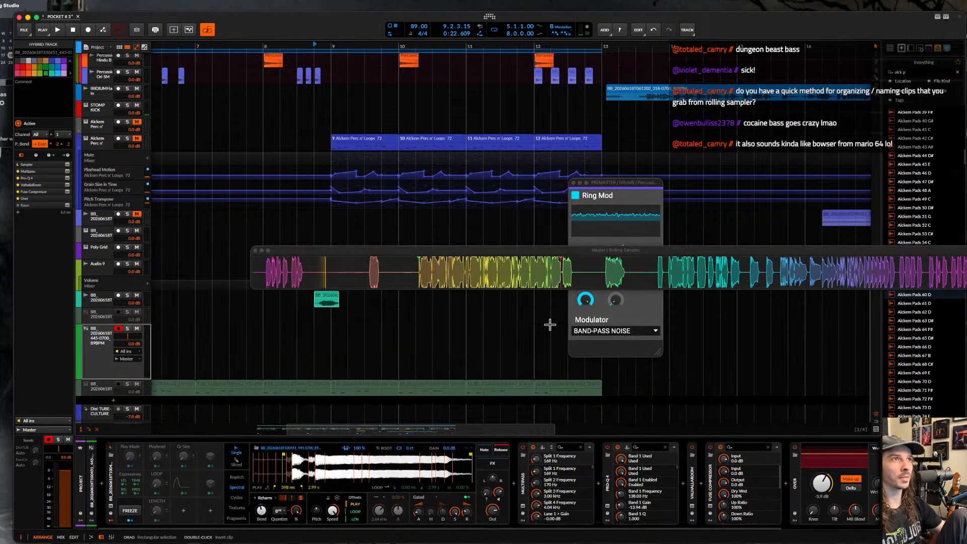
left_click_drag(291, 273, 317, 274)
double_click(297, 276)
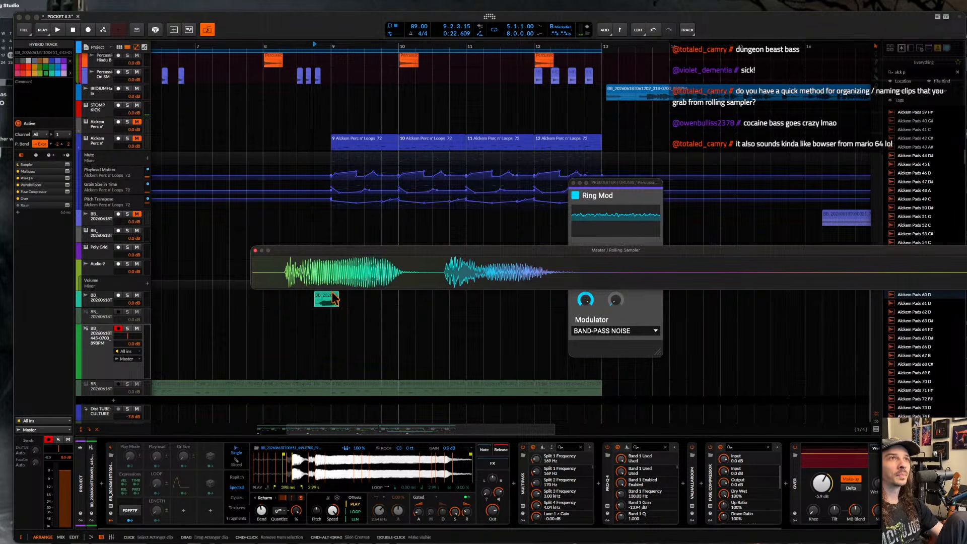
scroll(347, 284, "down", 10)
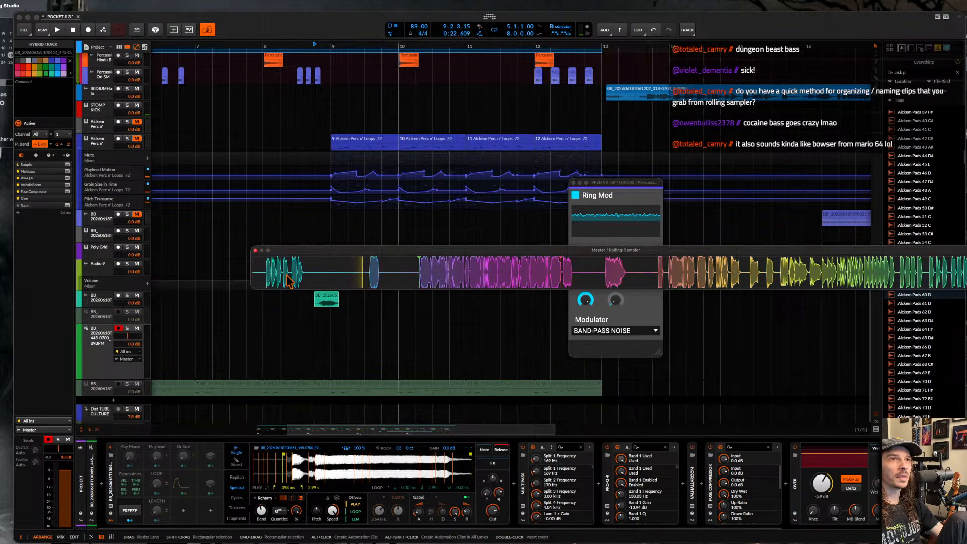
left_click_drag(290, 277, 602, 369)
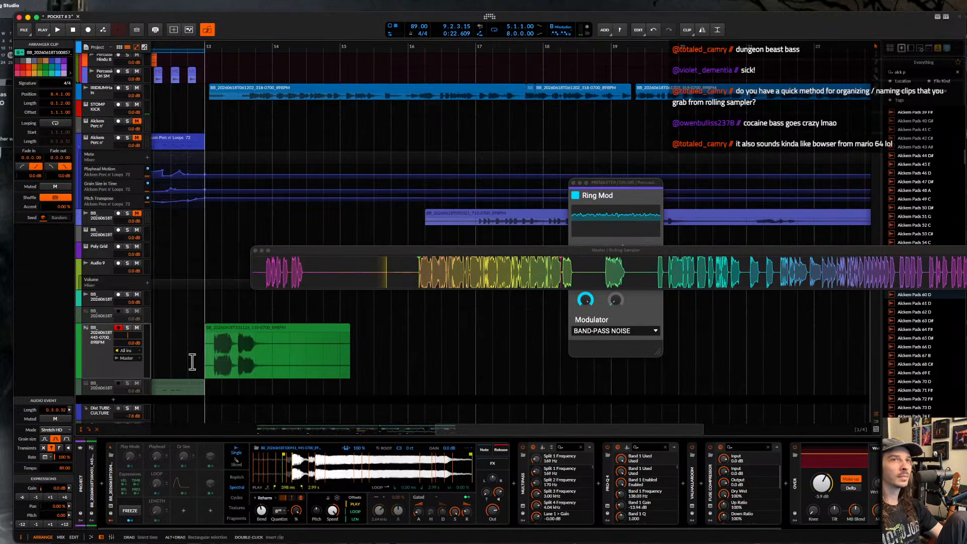
- Add an audio track below the green BB track and move the bar 13 clip onto it
left_click(101, 336)
key("super+t")
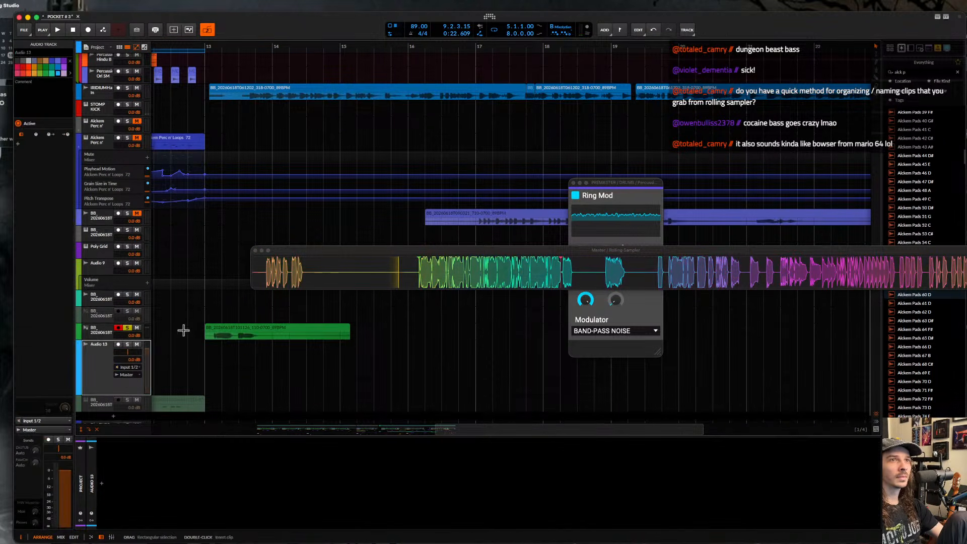
left_click_drag(233, 328, 233, 383)
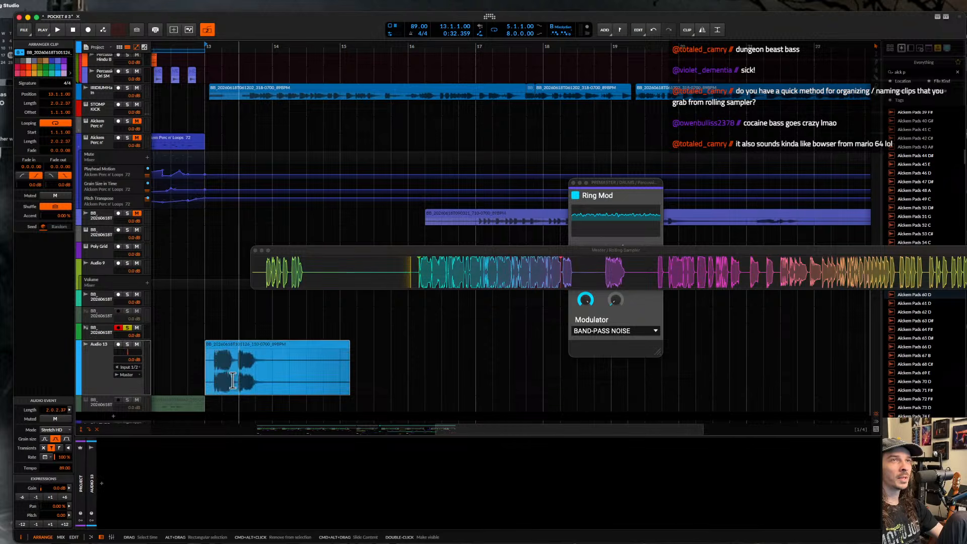
- Solo the Audio 13 track and play its clip from 13.1.1 and from the second hit at 13.3.1
scroll(234, 377, "up", 5)
scroll(235, 377, "down", 5)
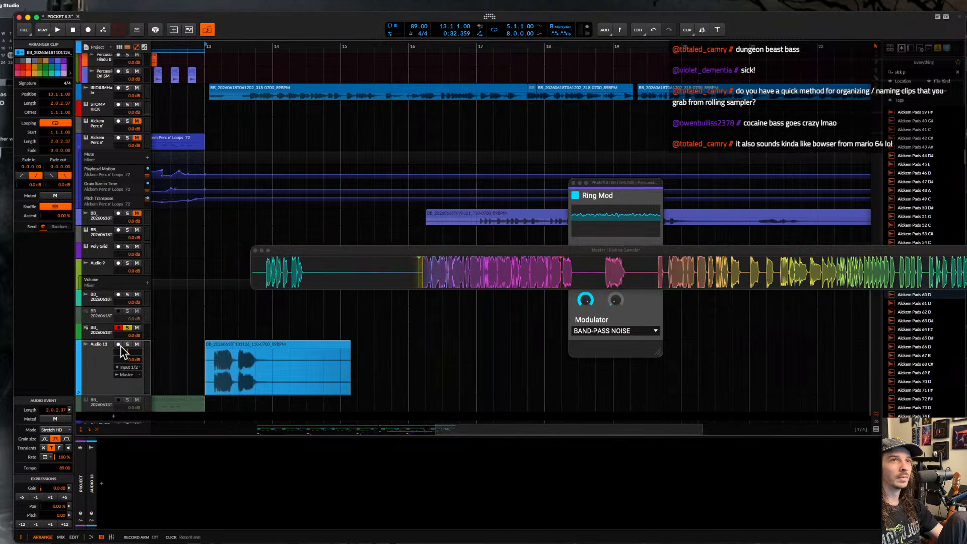
scroll(244, 348, "down", 2)
key("space")
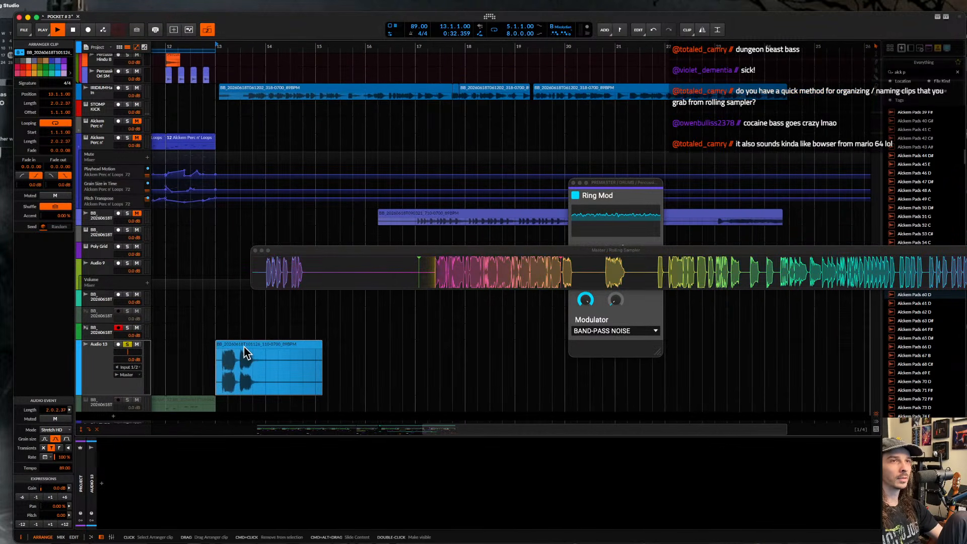
scroll(244, 347, "up", 3)
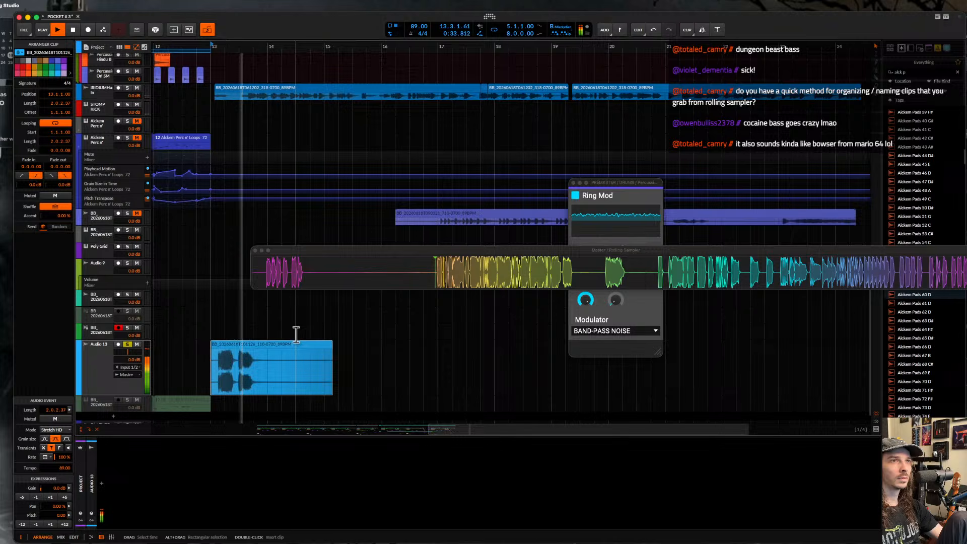
key("space")
left_click(241, 359)
scroll(240, 362, "up", 2)
key("space")
key("space")
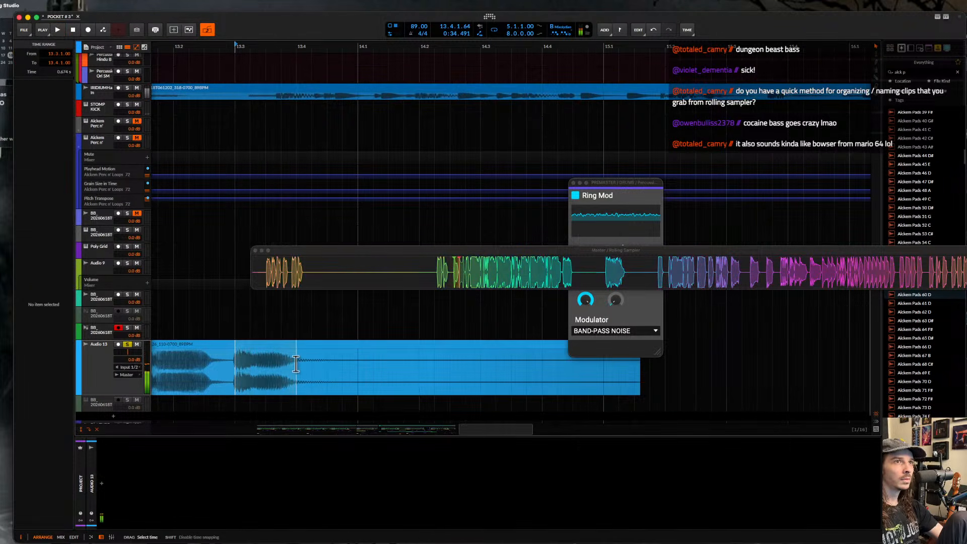
- Split the Audio 13 clip around the second hit and remove the section from 13.3.1 to 13.4.1
left_click(303, 365, "shift")
key("super+e")
key("Delete")
scroll(281, 347, "down", 4)
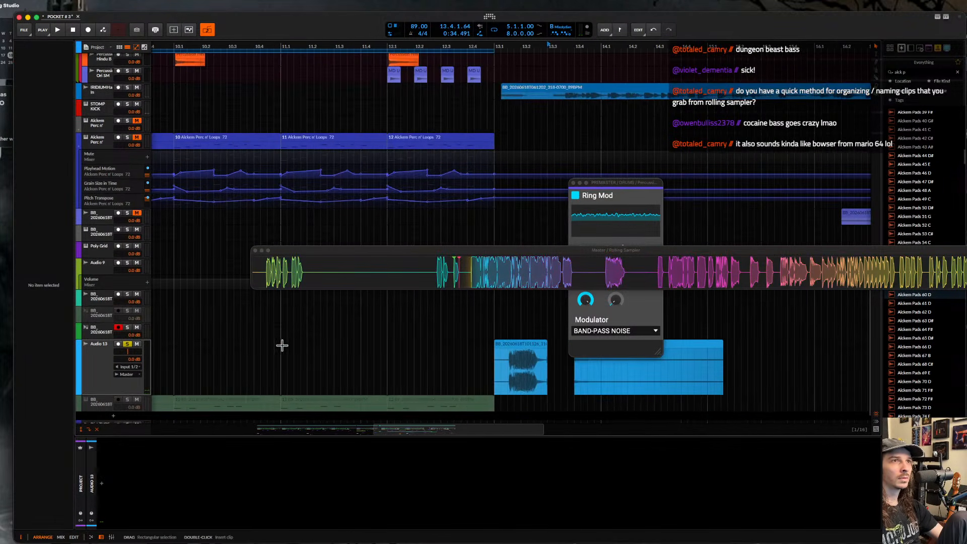
- Paste the removed second hit at 12.4.1 on the Audio 13 track, then unsolo the track and play it in the mix
left_click(469, 380)
key("super+v")
left_click(422, 363)
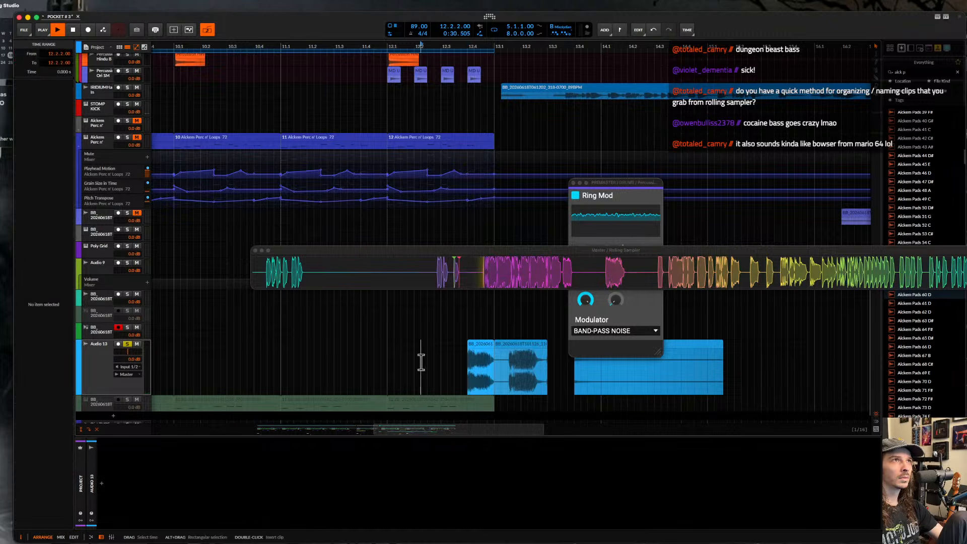
key("space")
key("space")
left_click(131, 344)
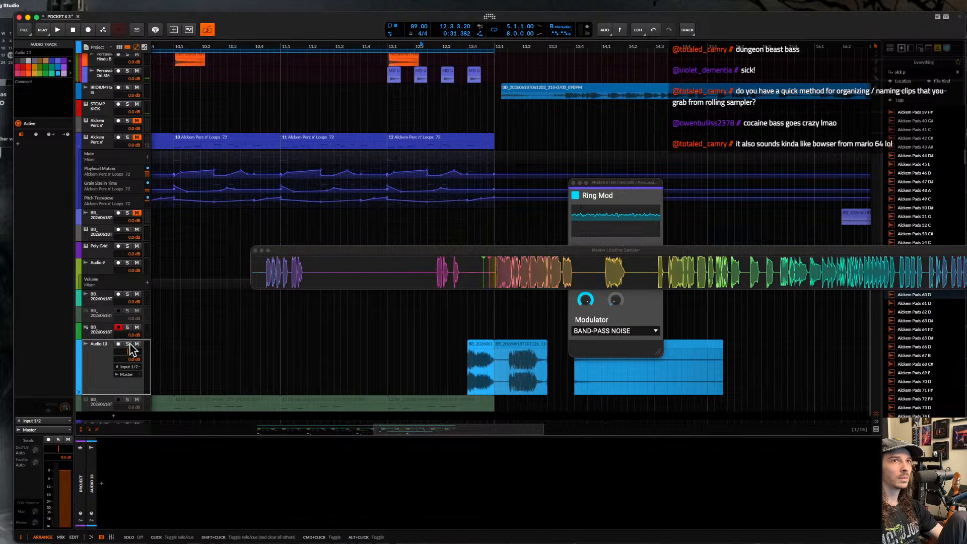
key("space")
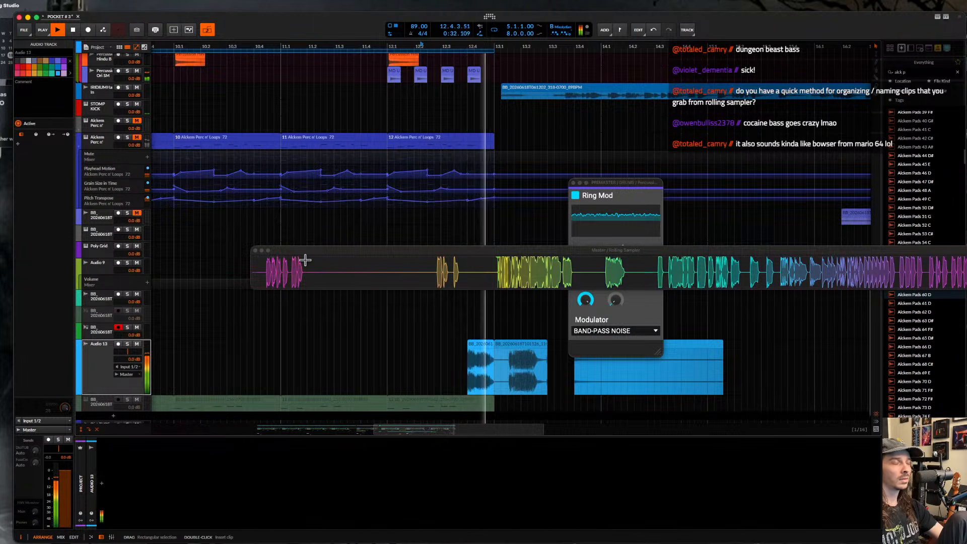
scroll(477, 325, "up", 3)
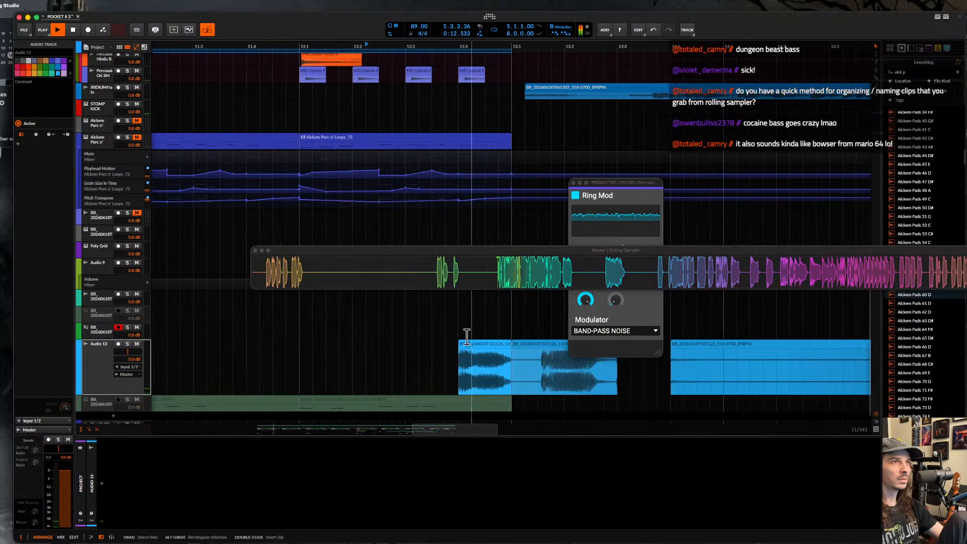
- Extend the start of the 12.4.1 clip back to 12.3.4, slide its audio slightly later, and play it
left_click_drag(459, 346, 447, 346)
left_click(441, 361)
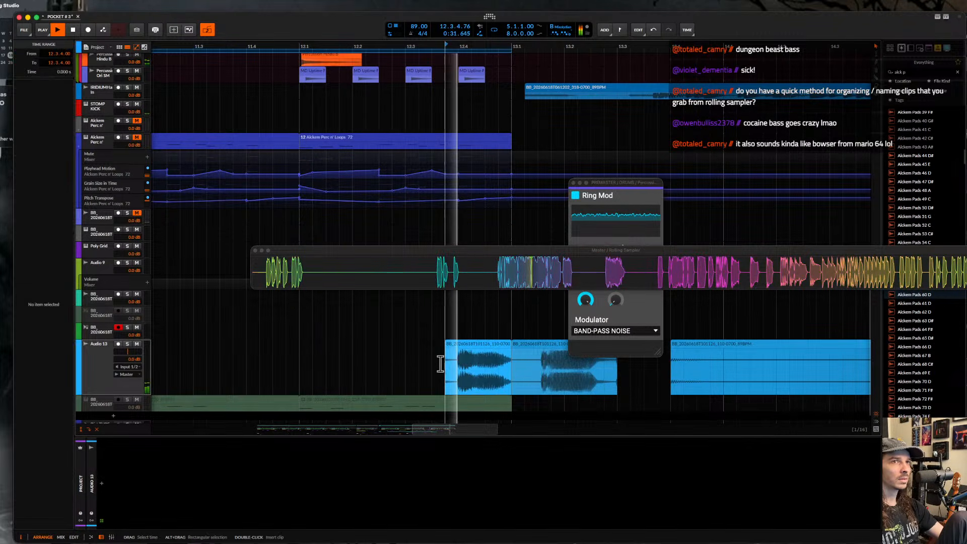
scroll(476, 373, "up", 2)
key("space")
left_click_drag(478, 378, 486, 379)
left_click(434, 379)
key("space")
scroll(434, 378, "down", 2)
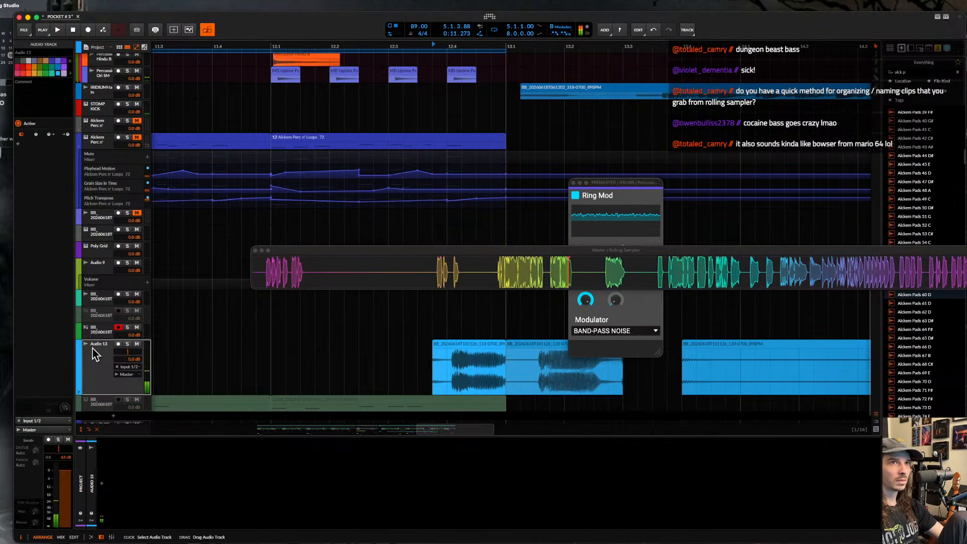
- Solo the Audio 13 track, add the Over distortion device to it, and play its clips
left_click(136, 370)
left_click(128, 345)
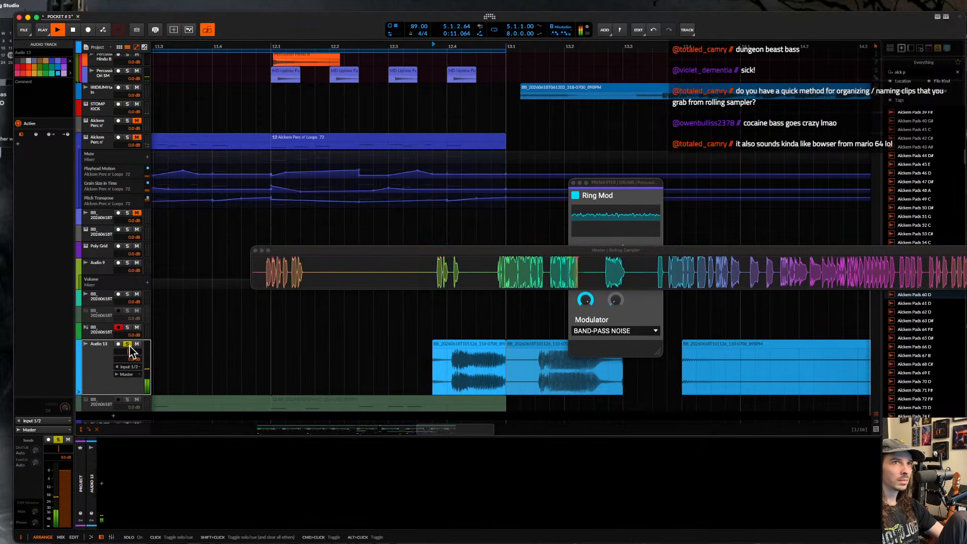
key("space")
left_click(101, 484)
type("over")
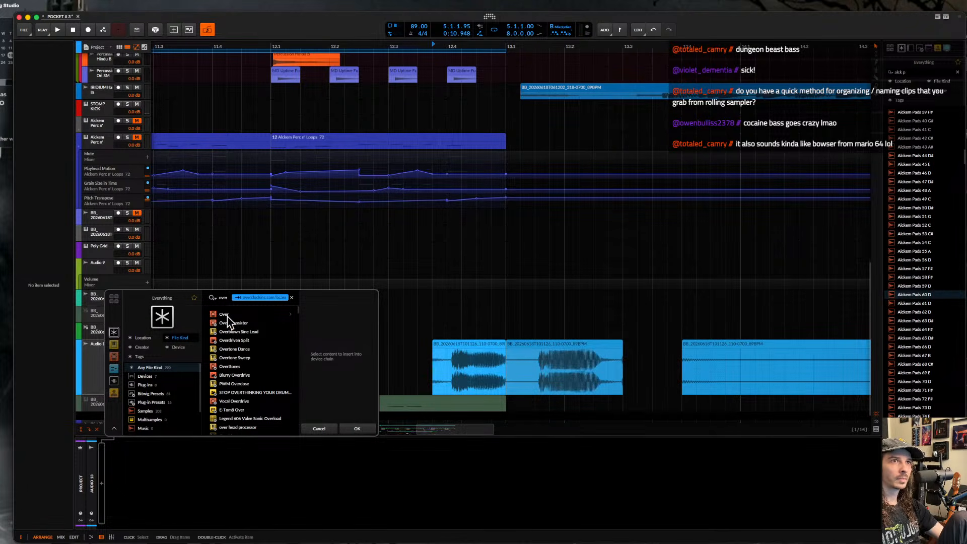
left_click(225, 314)
left_click(357, 429)
key("space")
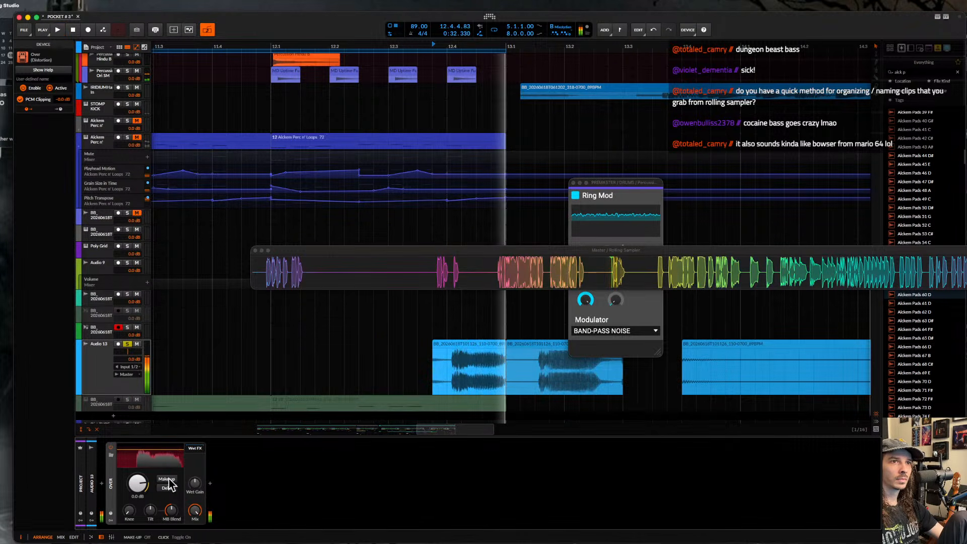
- Enable make-up in Over, set its main level to -4.2 dB, and audition Audio 13 soloed and in the full mix
left_click(170, 479)
left_click_drag(141, 484, 141, 505)
key("space")
key("space")
key("space")
key("space")
key("space")
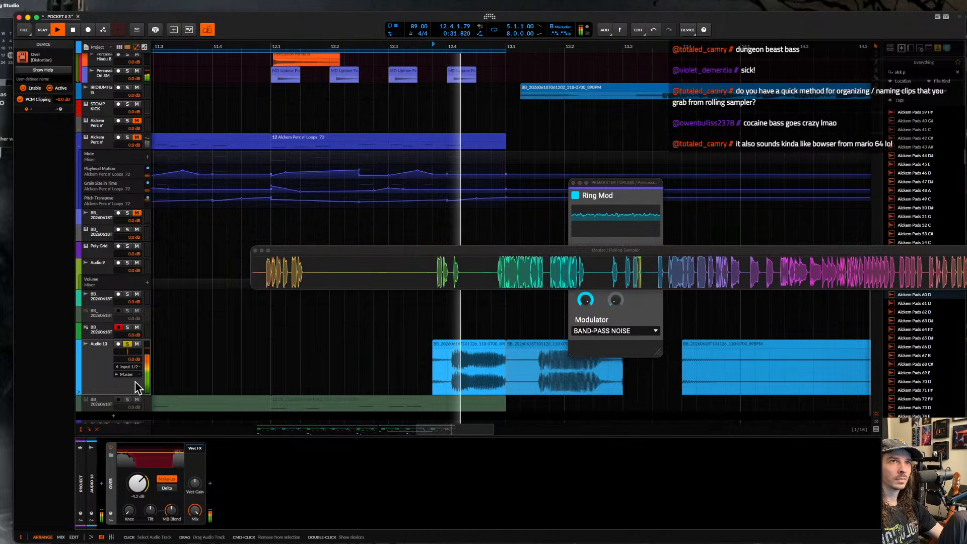
left_click(127, 344)
key("space")
key("space")
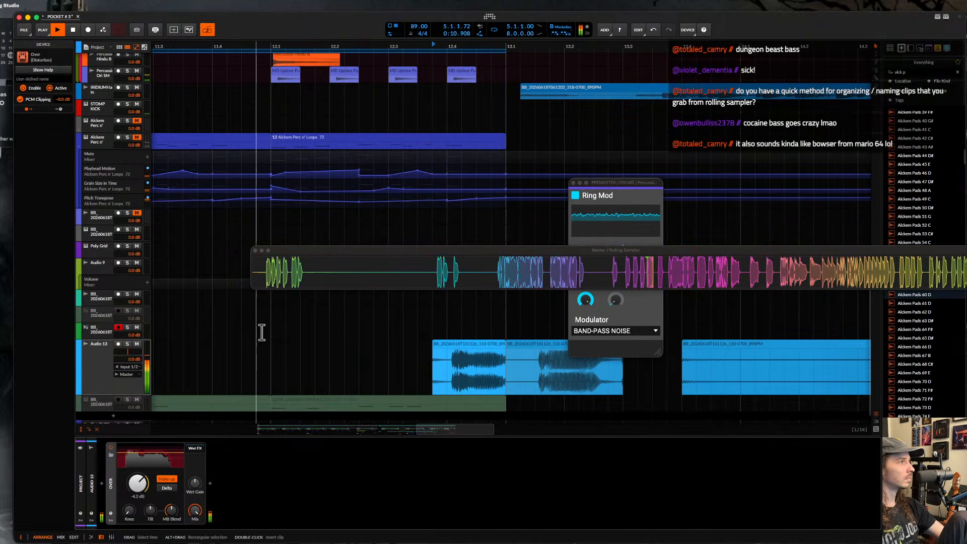
- Close the floating Rolling Sampler and Ring Mod windows
left_click(255, 250)
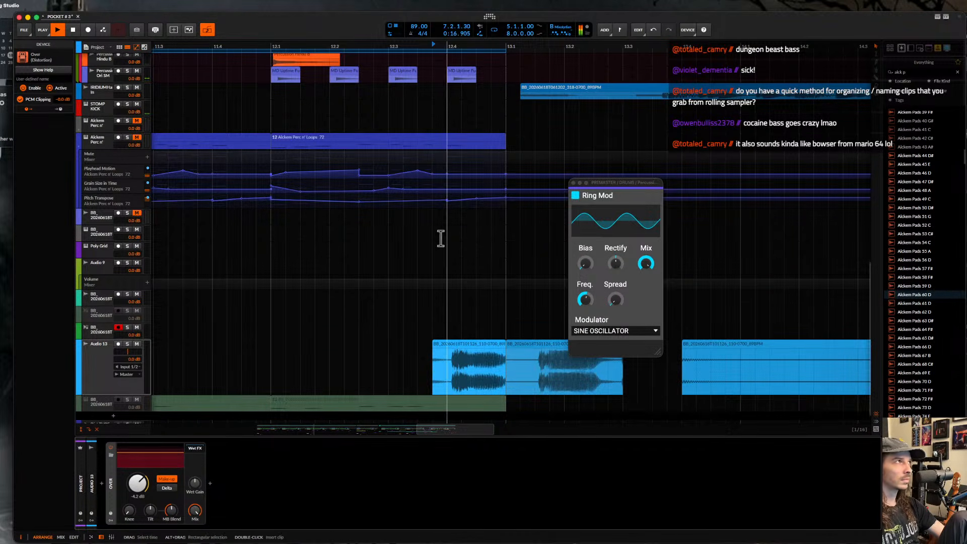
scroll(452, 232, "down", 3)
left_click(574, 183)
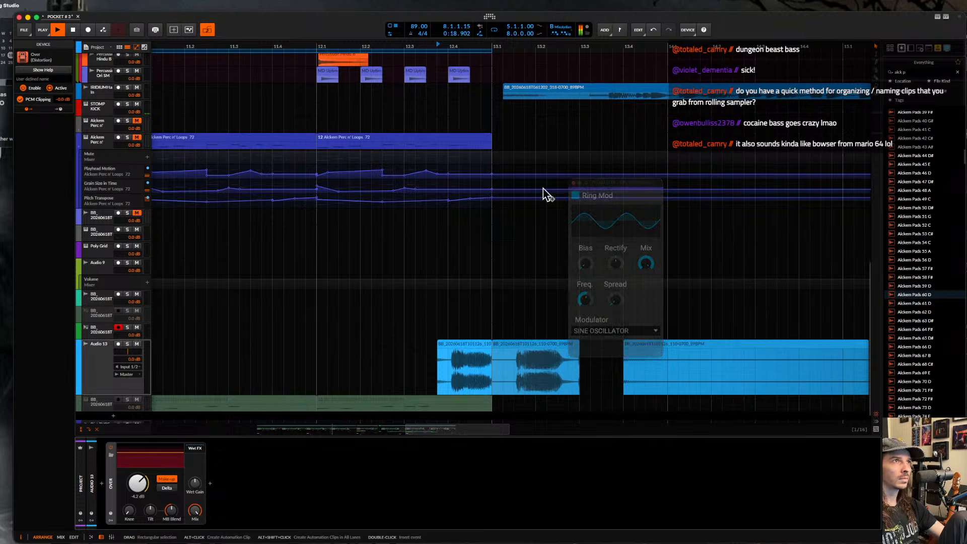
- Examine the percussion and bass tracks between bars 5 and 13 while the arrangement plays
scroll(332, 228, "left", 3)
scroll(335, 235, "down", 4)
scroll(334, 235, "up", 5)
scroll(323, 249, "left", 3)
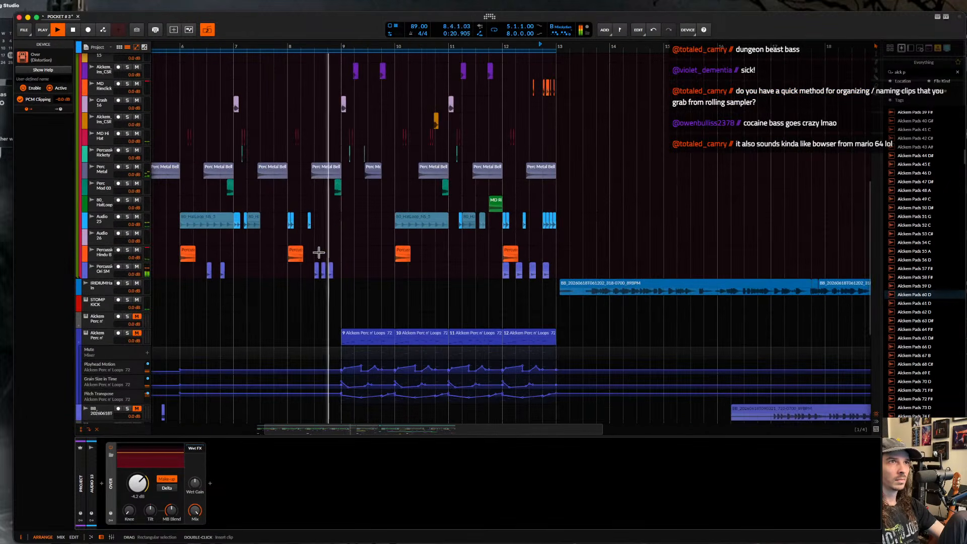
scroll(237, 313, "up", 3)
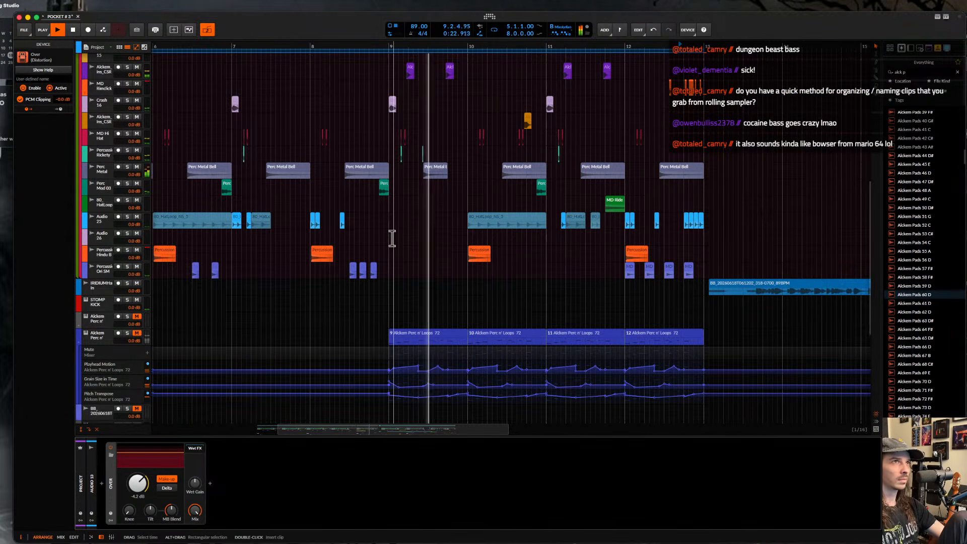
scroll(391, 238, "up", 2)
scroll(239, 188, "up", 5)
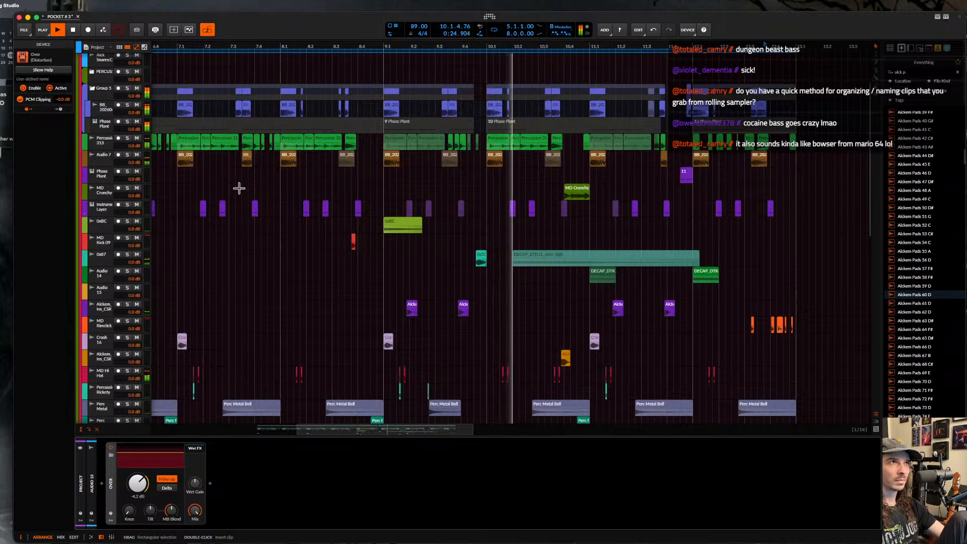
scroll(239, 188, "down", 5)
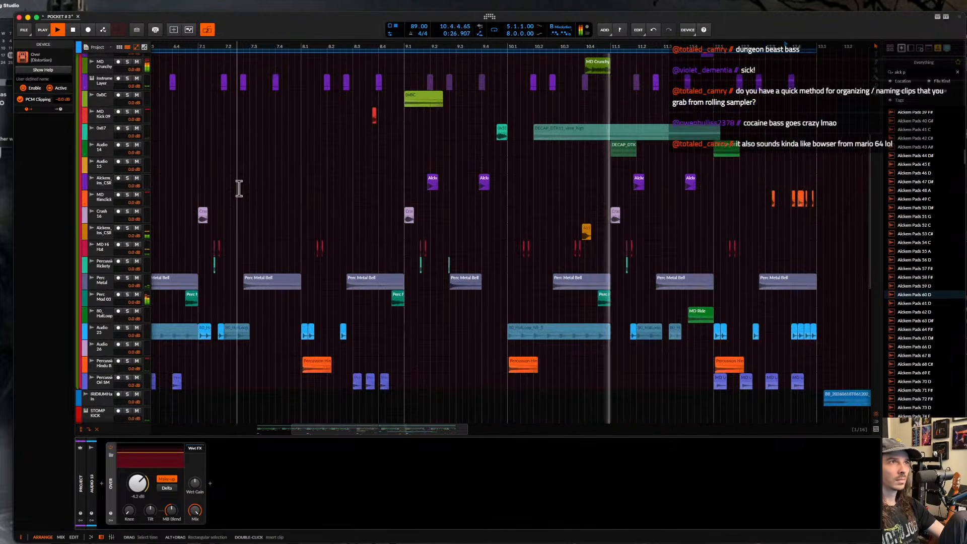
scroll(239, 188, "down", 5)
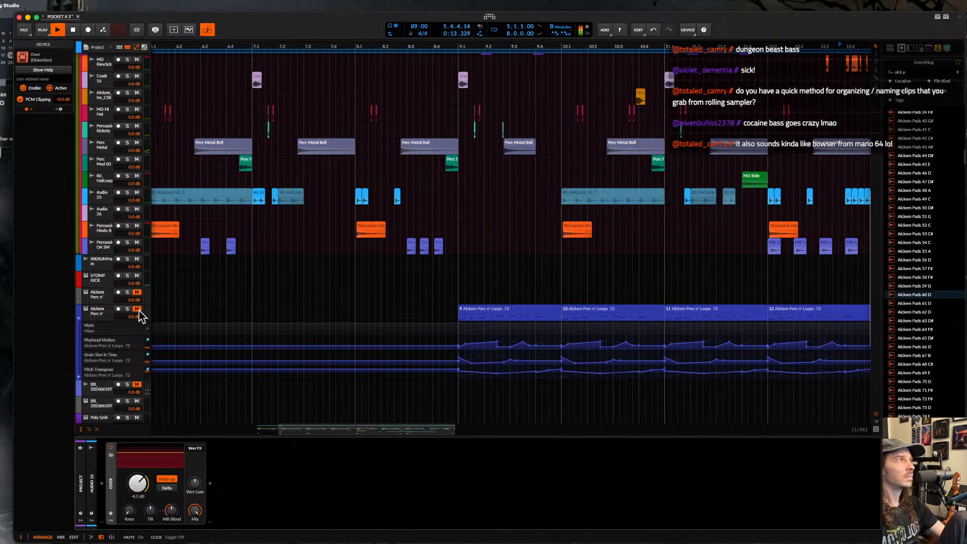
scroll(339, 276, "down", 3)
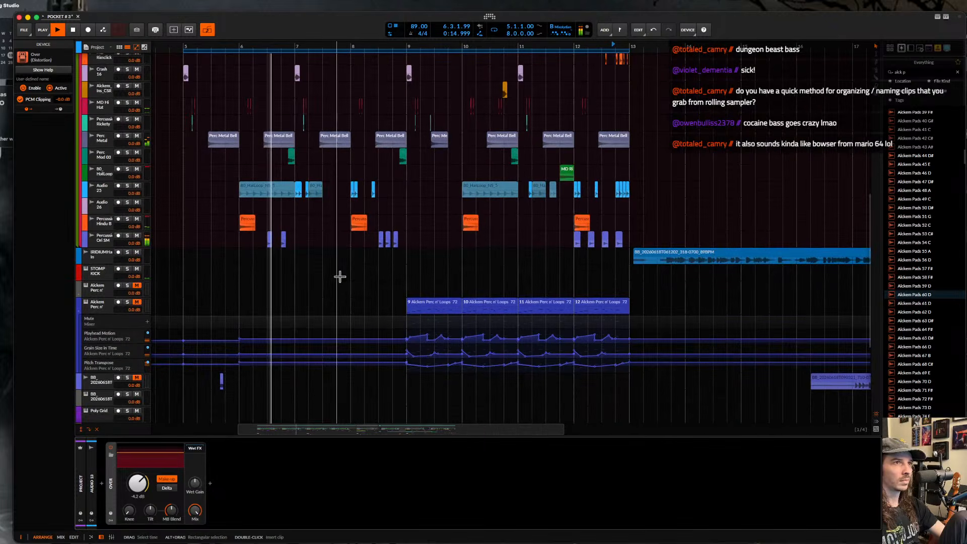
scroll(340, 277, "down", 5)
scroll(340, 277, "up", 2)
scroll(340, 277, "down", 1)
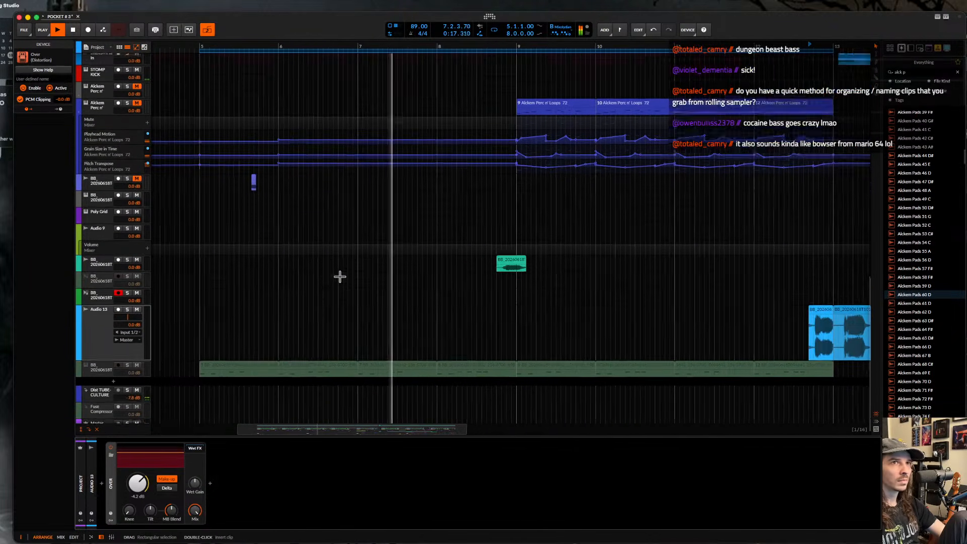
- Select the green BB sampler track and check the master's loudness in Pro-L 2 during playback
left_click(102, 286)
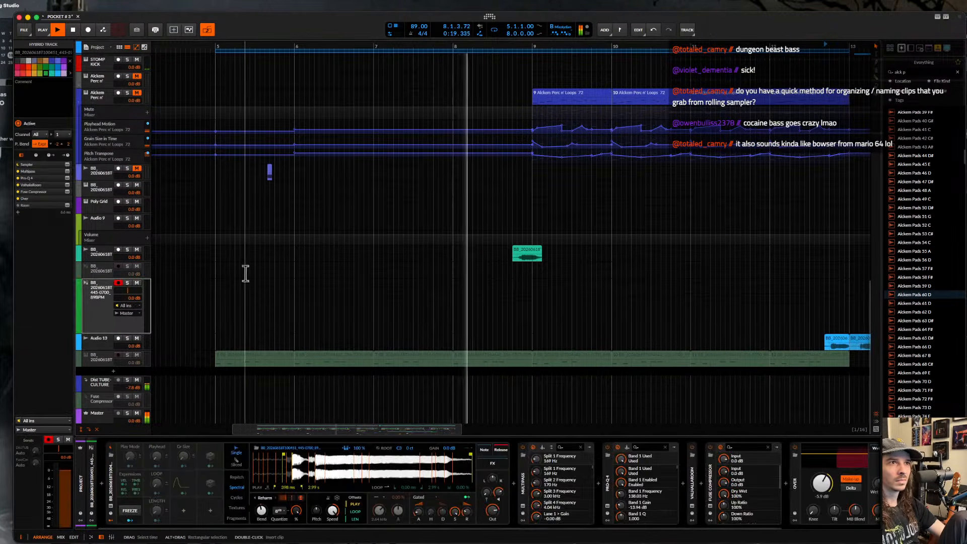
scroll(245, 273, "down", 1)
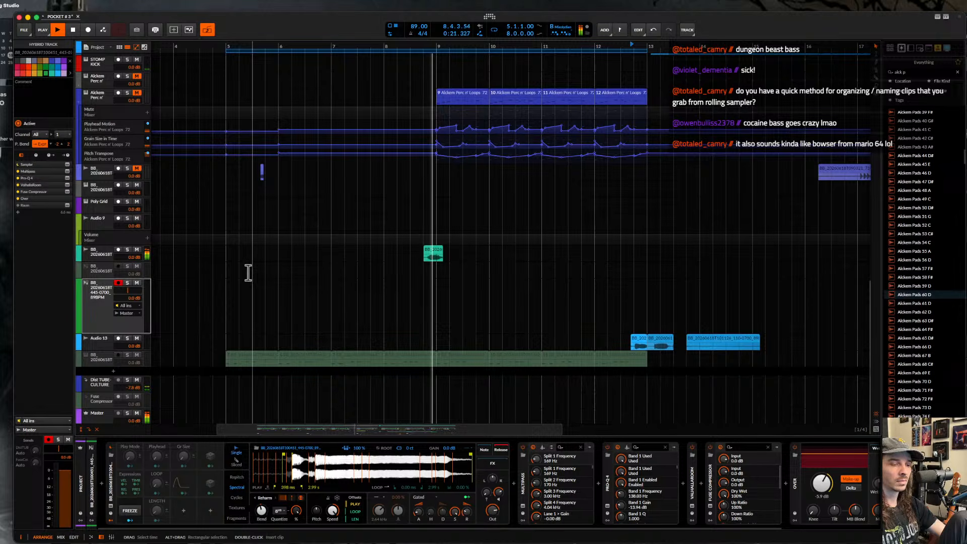
key("super+alt+p")
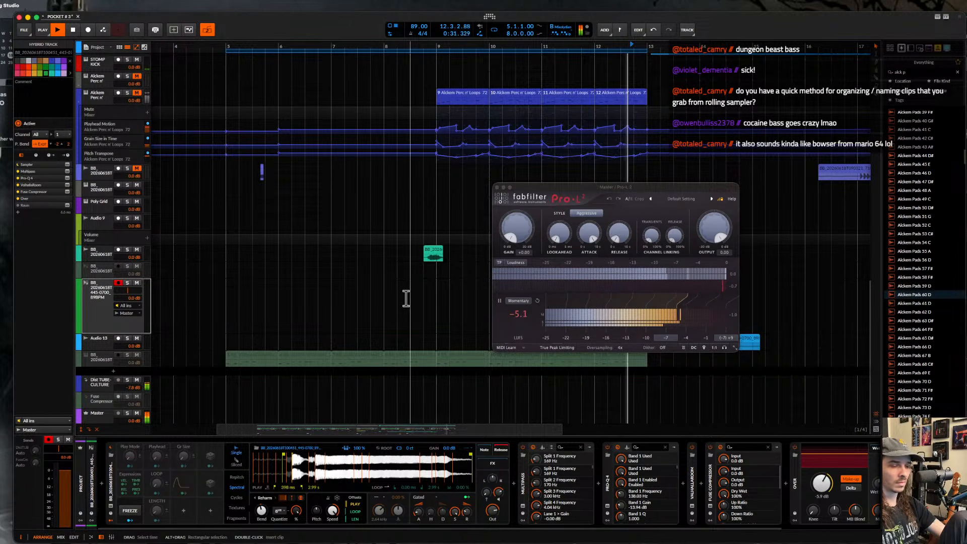
key("Escape")
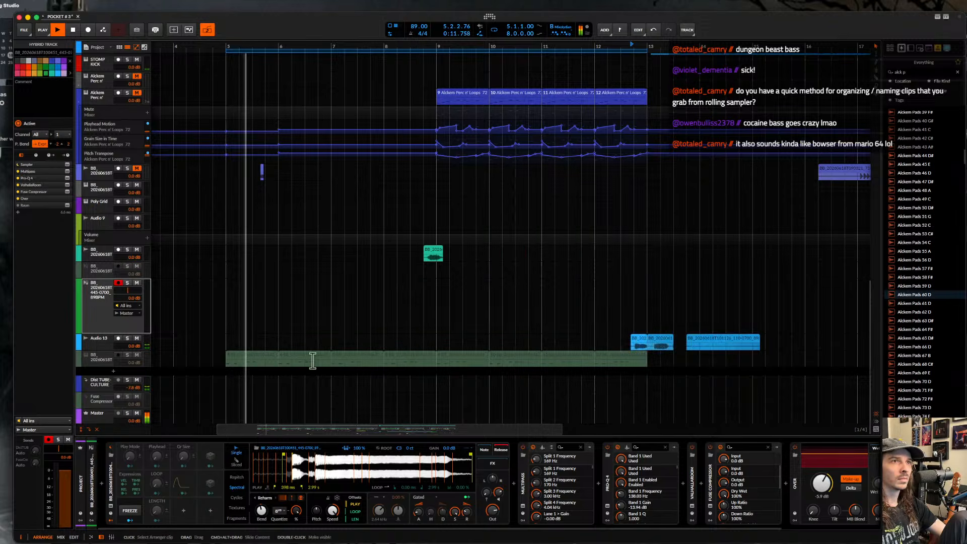
- Stop playback and adjust the spectral harmonic bend of the green BB track's Sampler
key("space")
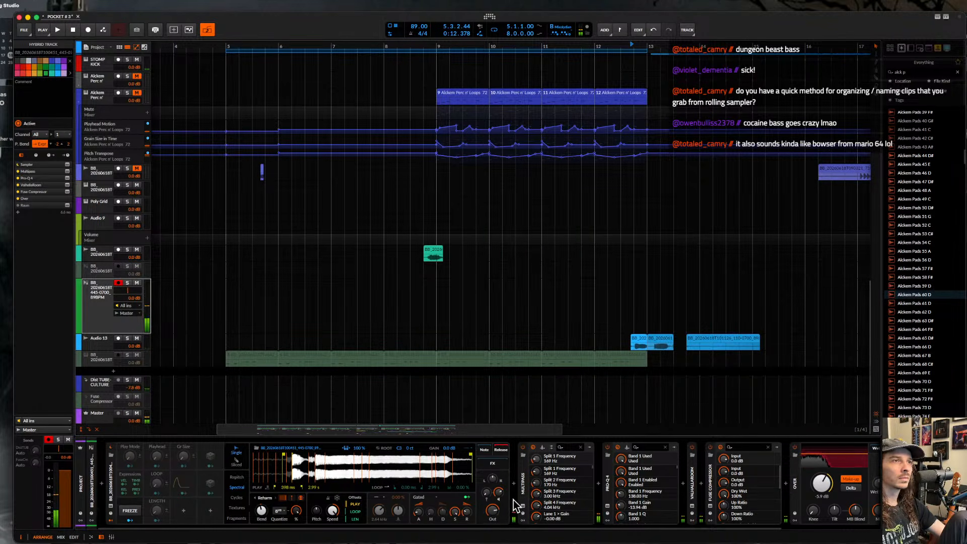
left_click_drag(263, 511, 262, 483)
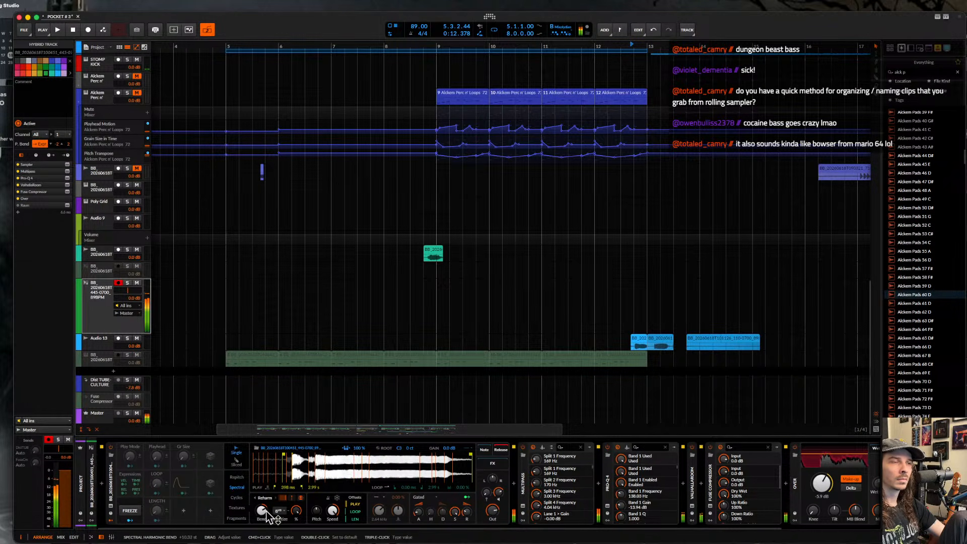
- Bypass the Multipass effect on the armed green sampler track and delete it from the device chain
left_click(524, 448)
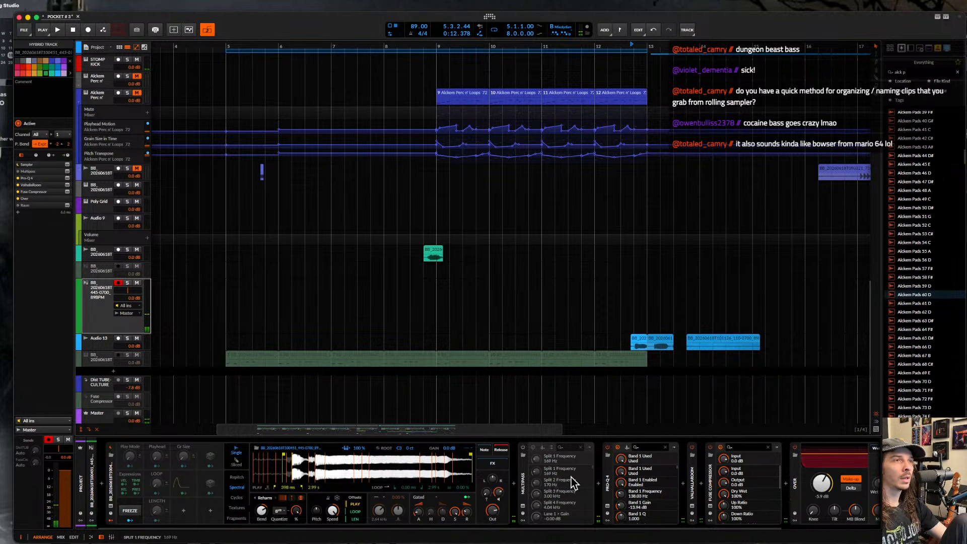
left_click(526, 481)
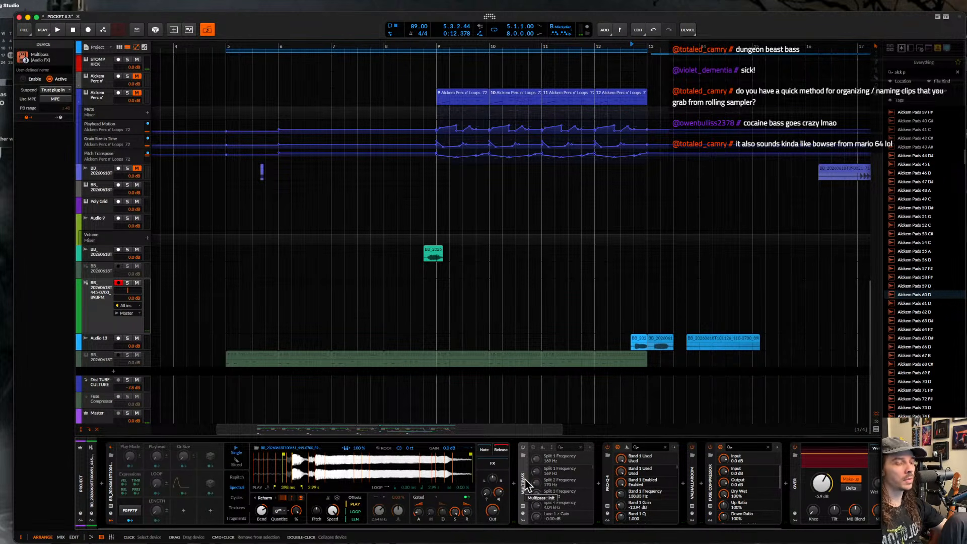
key("Delete")
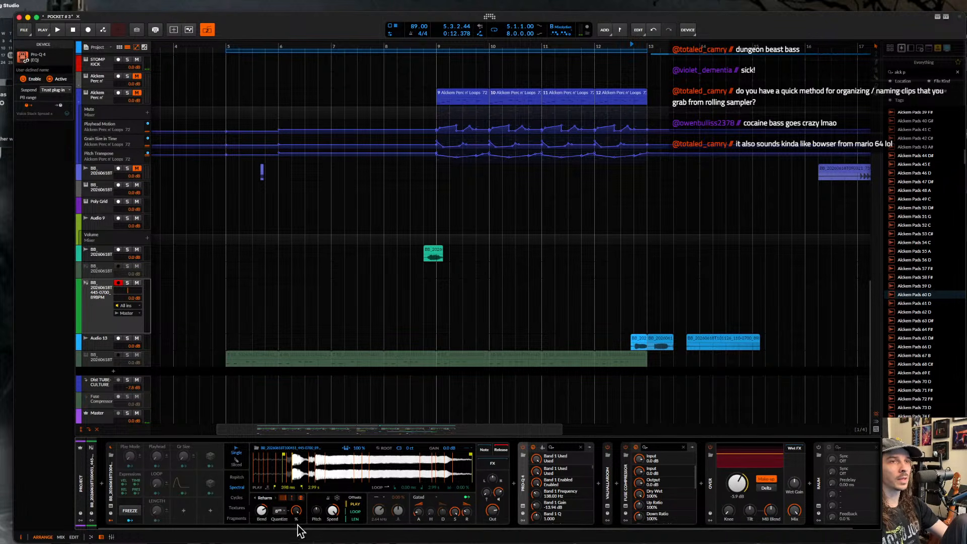
- Adjust the sampler's Bend amount while auditioning the sound, leaving the Quantize mode unchanged
left_click_drag(261, 512, 262, 523)
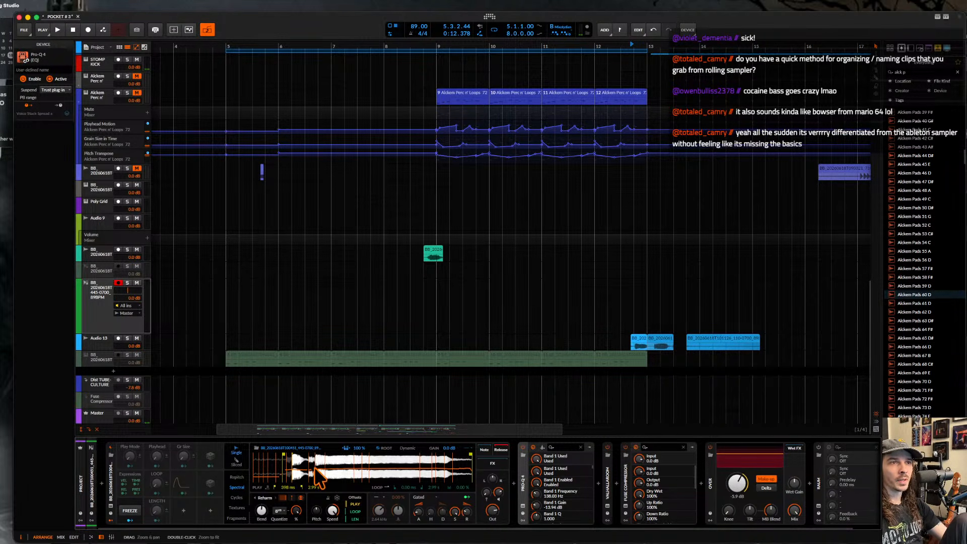
left_click(279, 510)
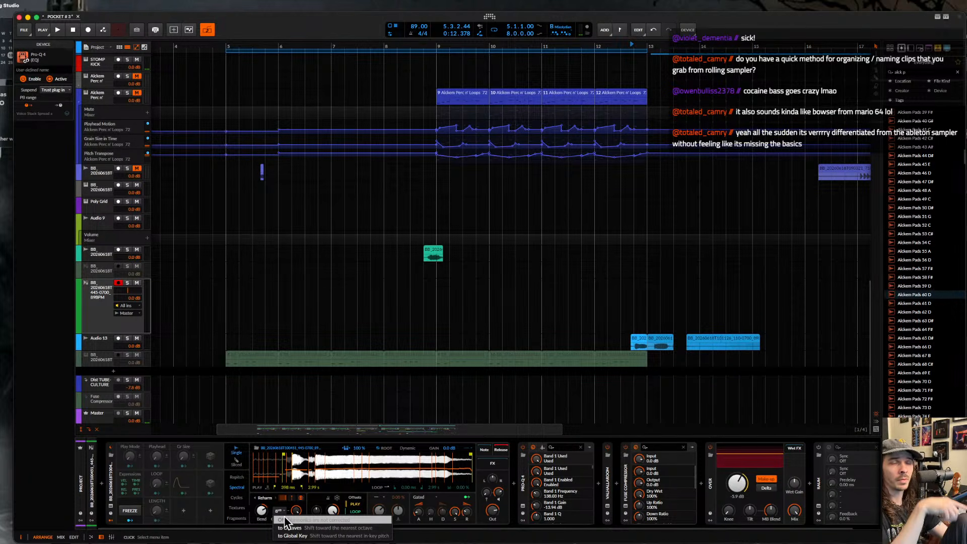
left_click(264, 513)
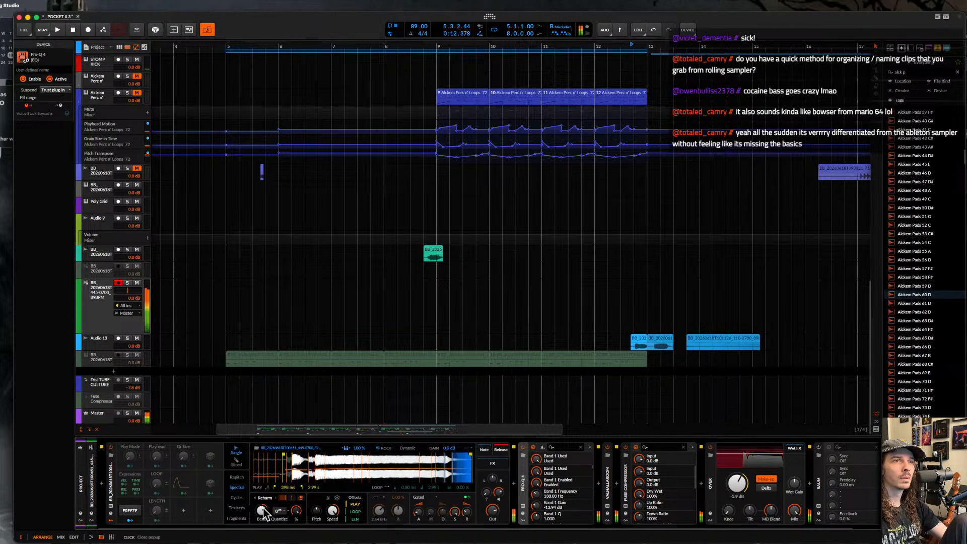
left_click_drag(262, 511, 262, 496)
- Play the arrangement and place the playback start position just inside bar 5
key("space")
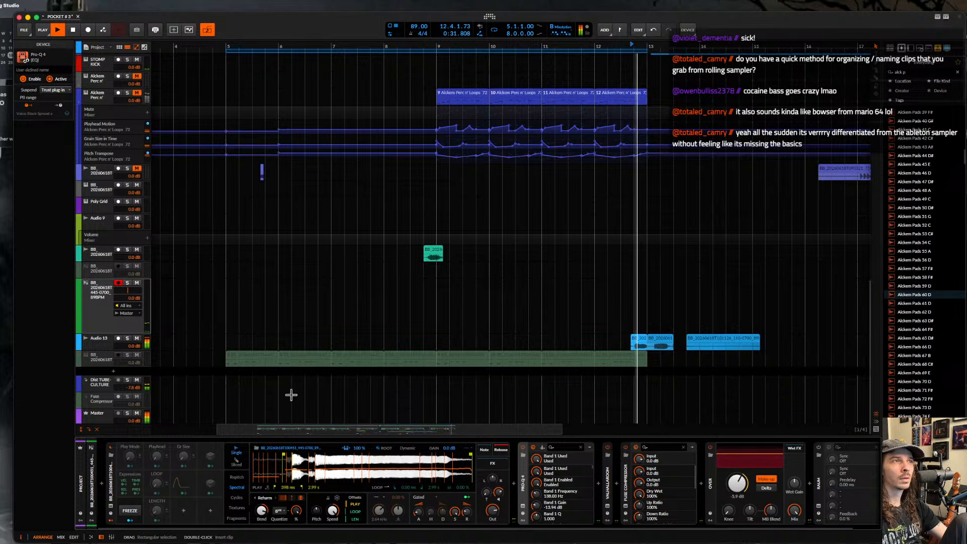
scroll(291, 394, "down", 5)
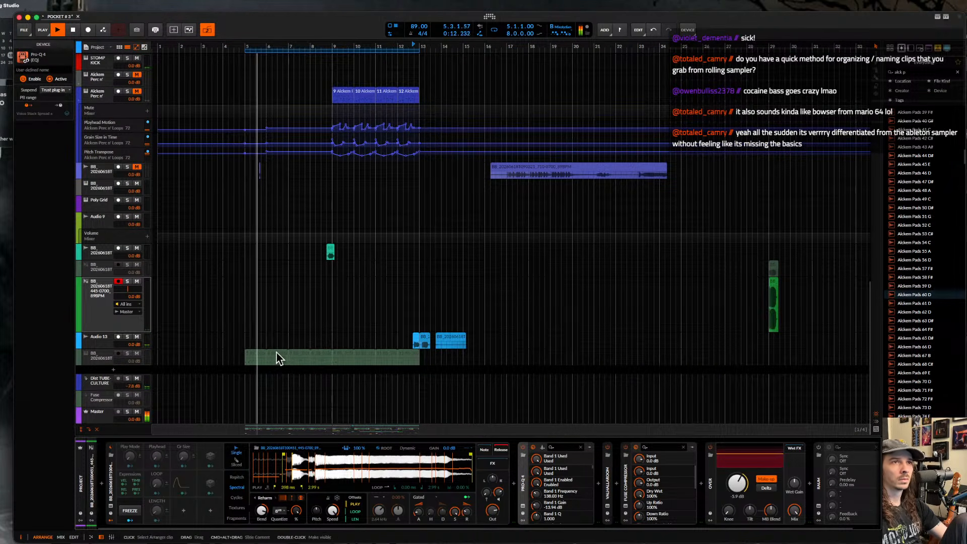
left_click(250, 318)
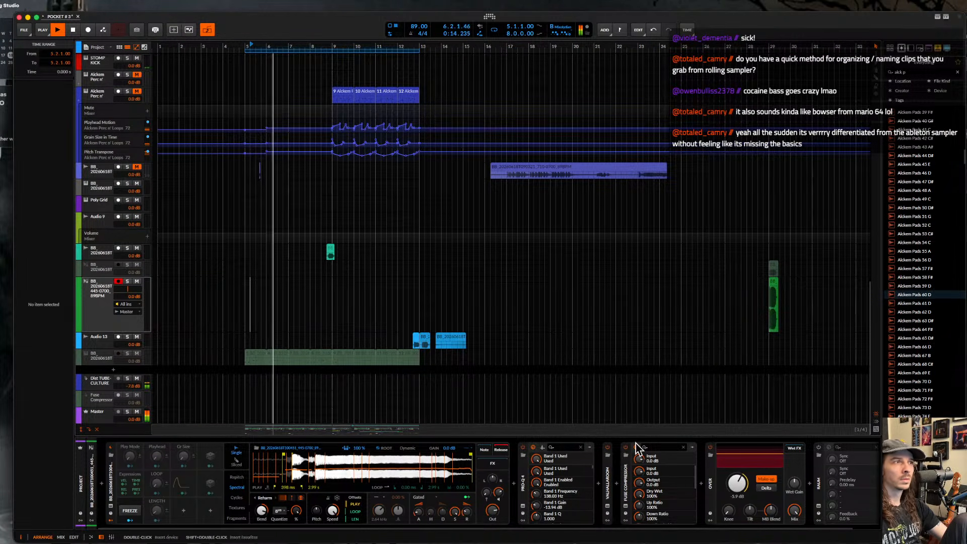
- Move the Raum reverb ahead of the Over device, audition it switched on, and bypass it again
left_click(819, 454)
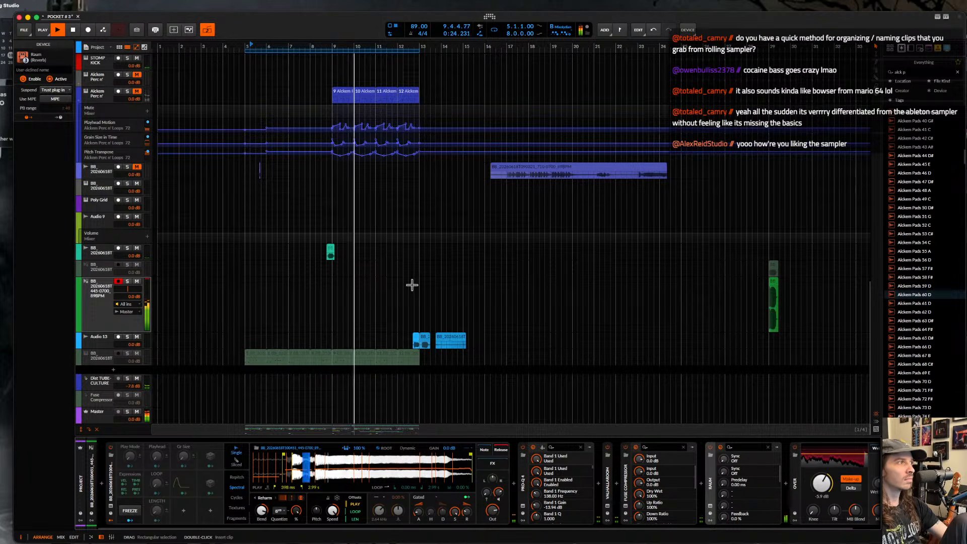
scroll(341, 272, "up", 1)
scroll(341, 272, "up", 1)
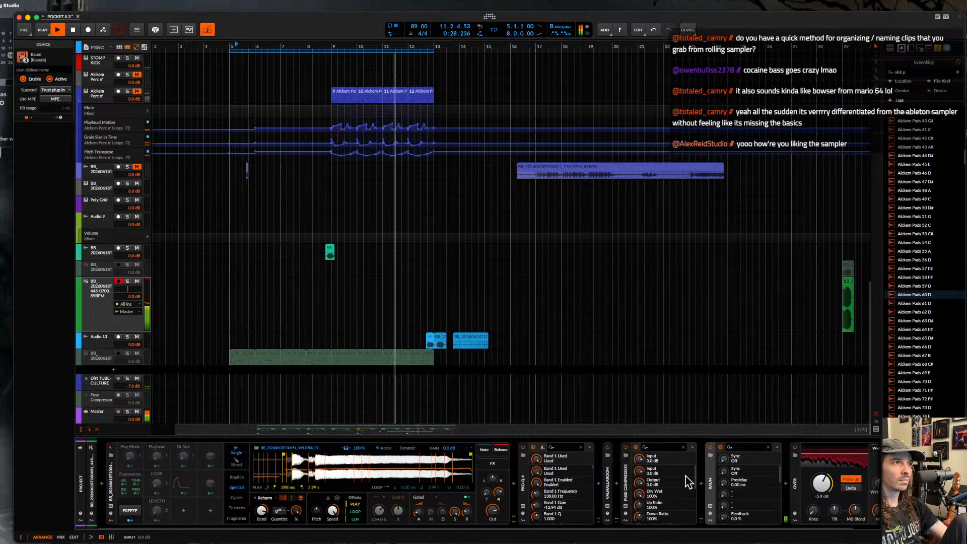
left_click(711, 447)
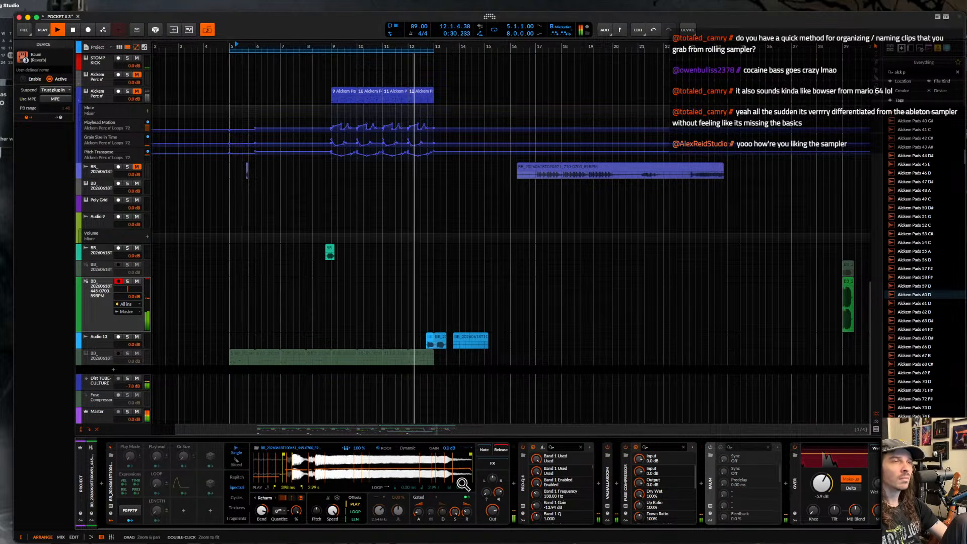
- Set the playback start position to the beginning of bar 5, replay the section and stop playback
scroll(596, 368, "up", 2)
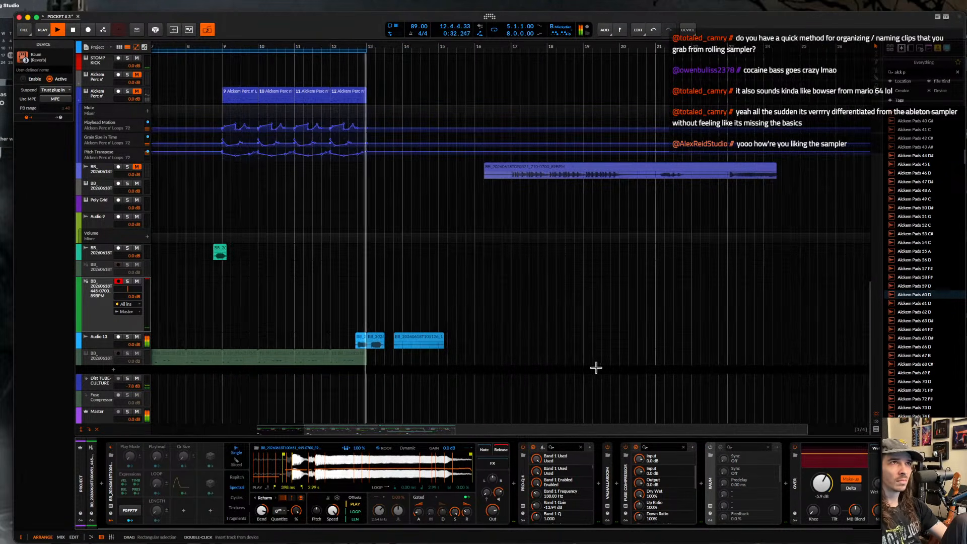
scroll(425, 378, "down", 3)
left_click(241, 324)
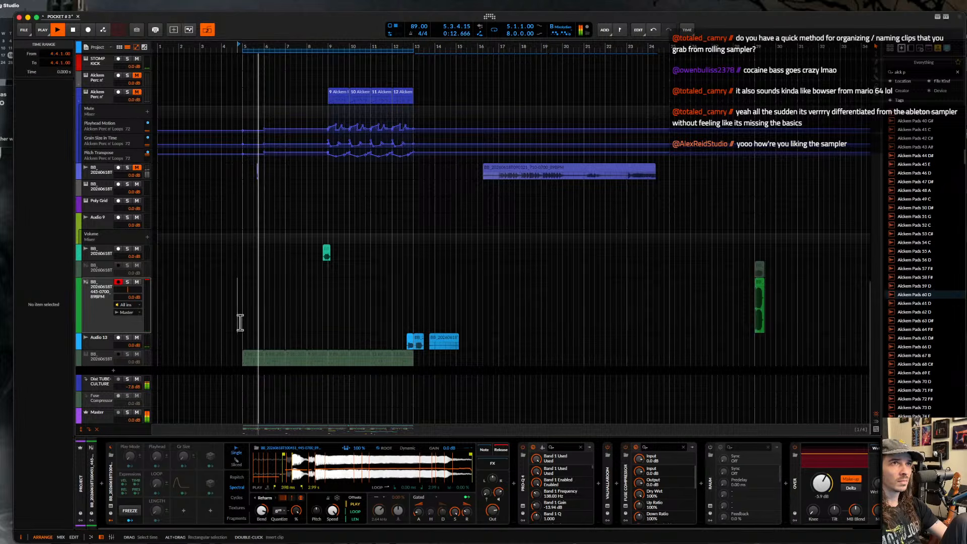
scroll(240, 323, "up", 2)
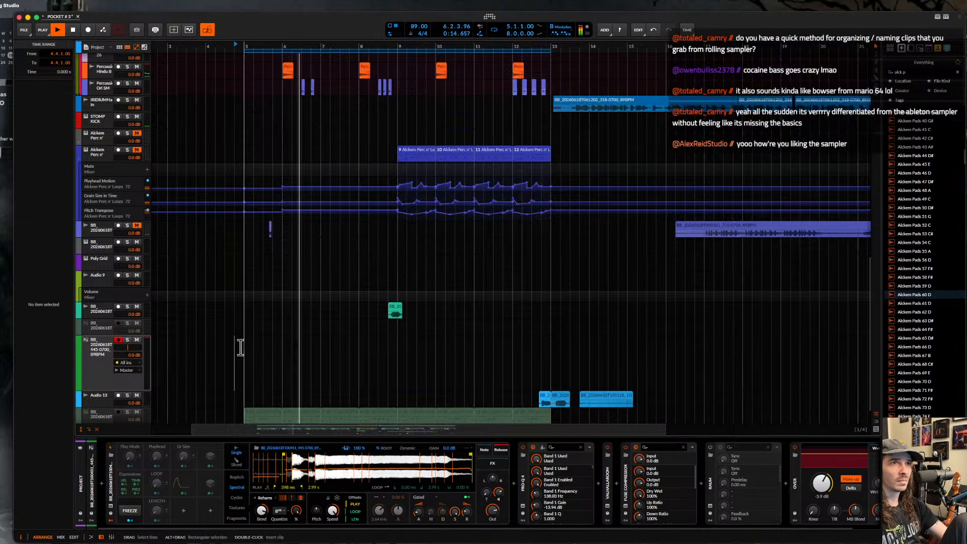
left_click(241, 353)
scroll(242, 353, "down", 3)
key("space")
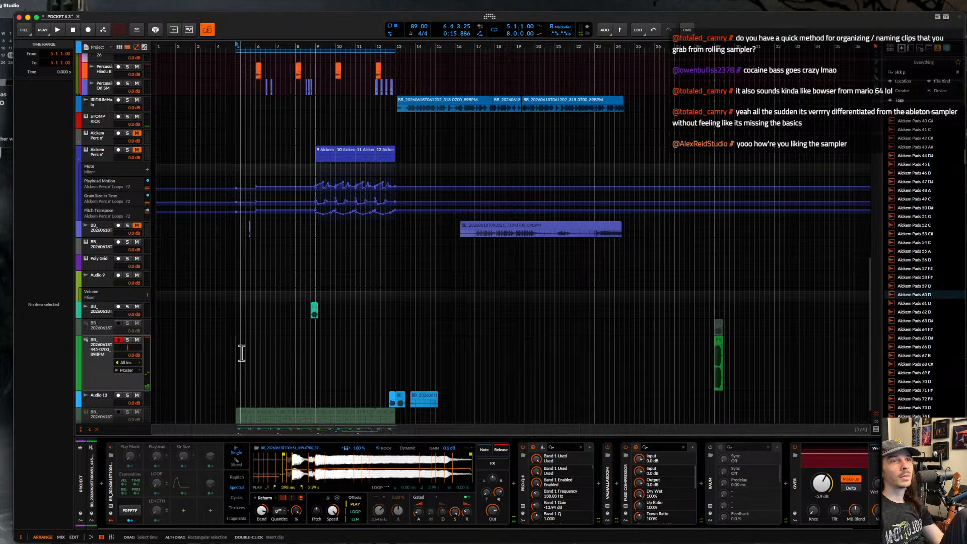
- Adjust the sampler's Bend and Speed and move the sample's play start earlier, to about 263 ms
left_click_drag(261, 511, 262, 539)
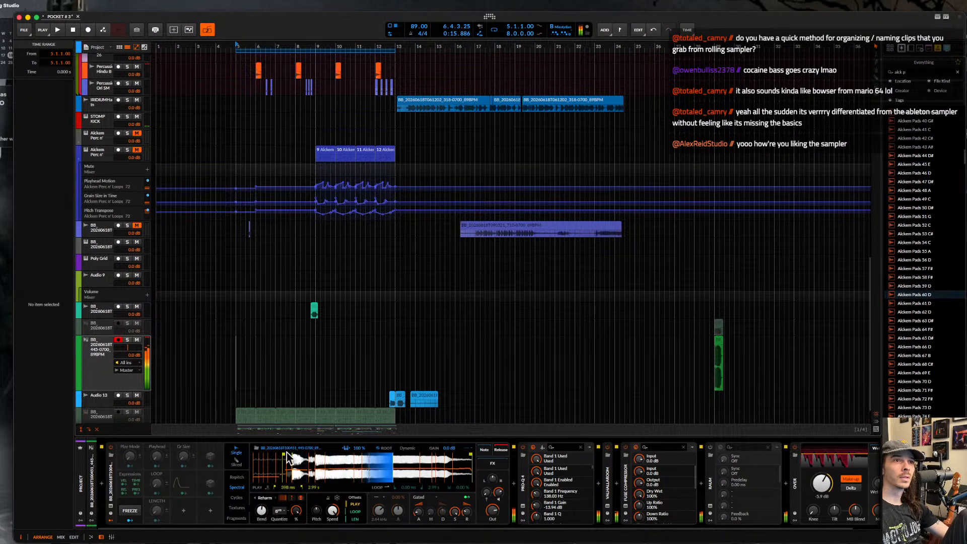
left_click_drag(288, 459, 221, 452)
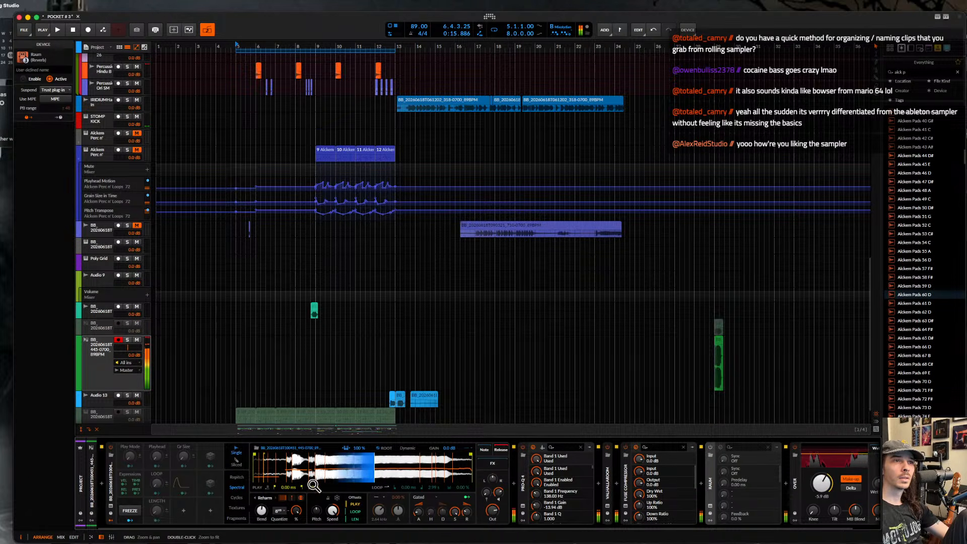
left_click_drag(333, 512, 337, 516)
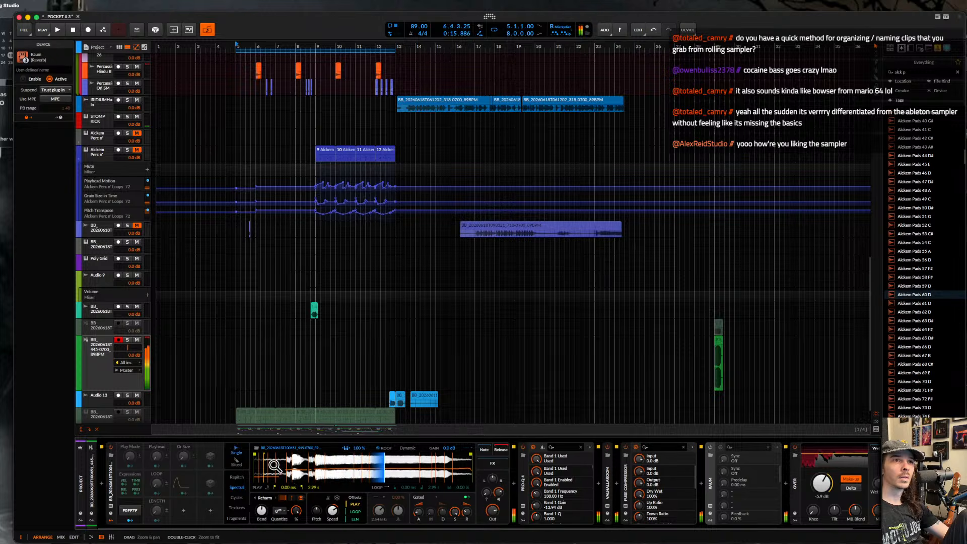
left_click_drag(284, 455, 271, 454)
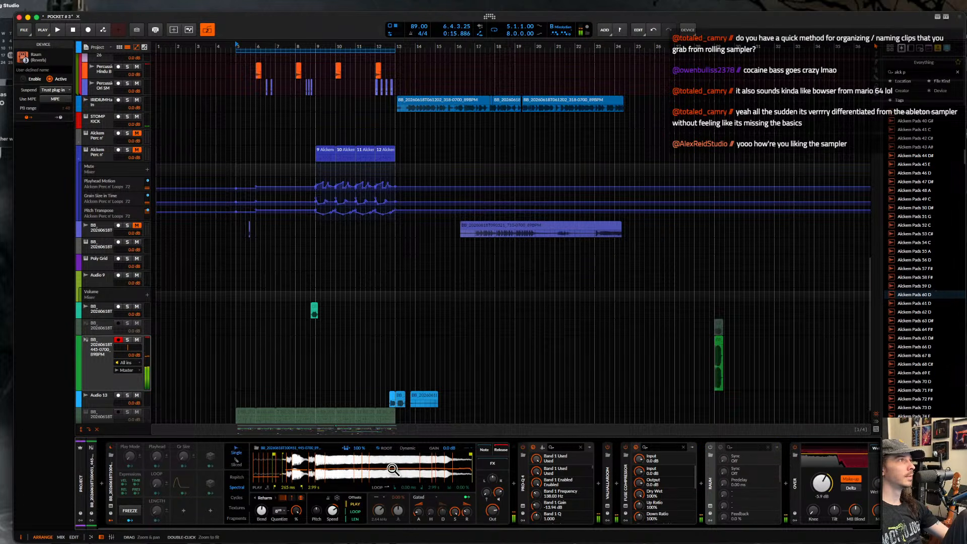
- Play the arrangement from bar 5 and fine-tune the sampler's Bend amount while it runs
key("space")
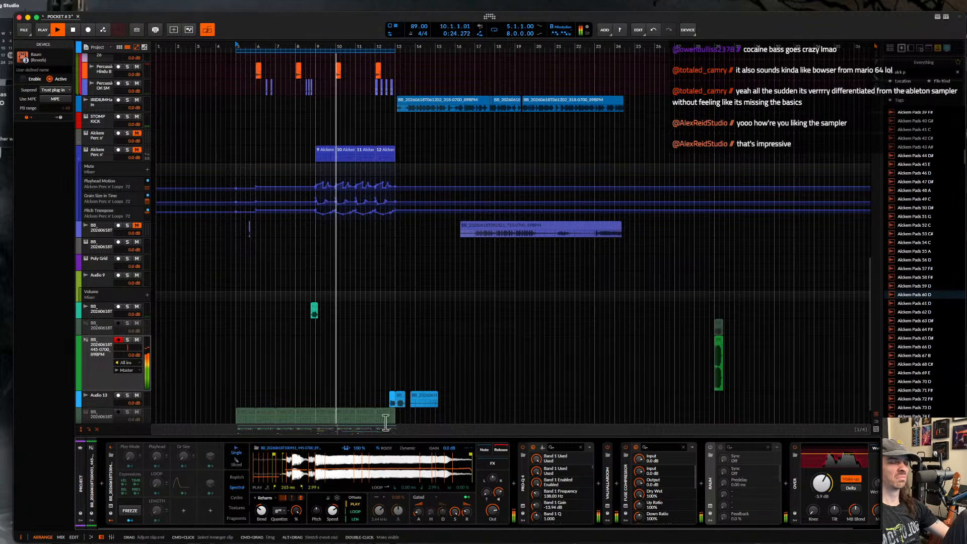
left_click_drag(261, 510, 262, 508)
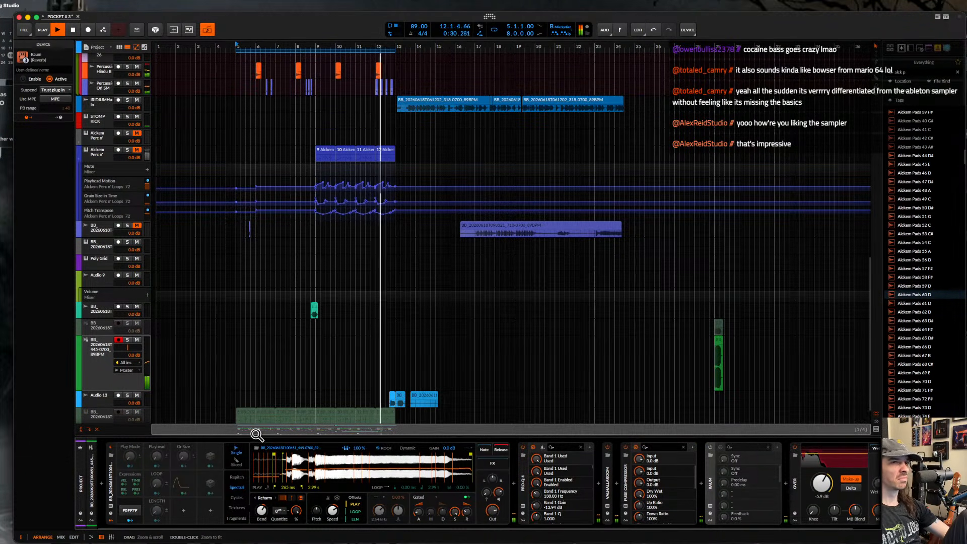
left_click_drag(262, 511, 261, 510)
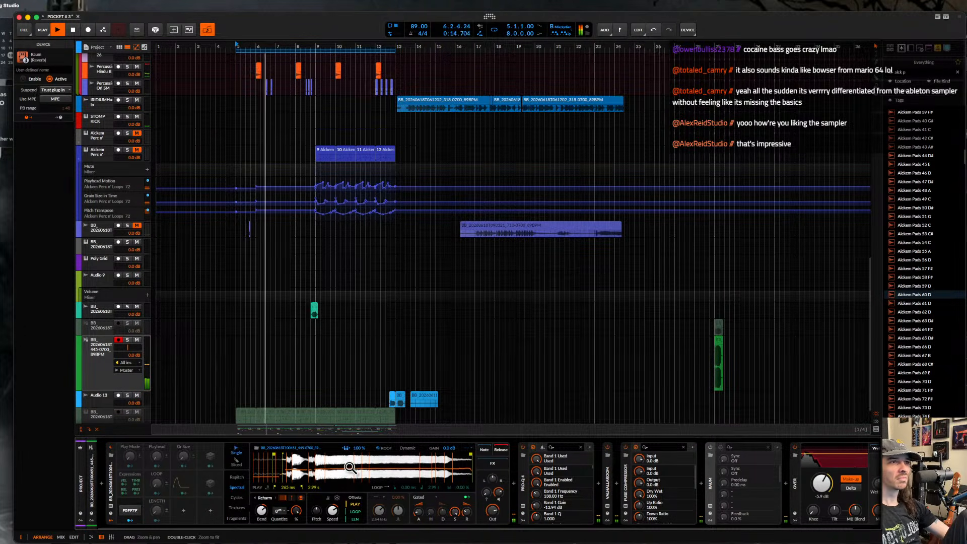
- Review the percussion and Alckem loop tracks in the arrangement during playback, then stop playback
scroll(346, 244, "down", 3)
scroll(347, 244, "up", 3)
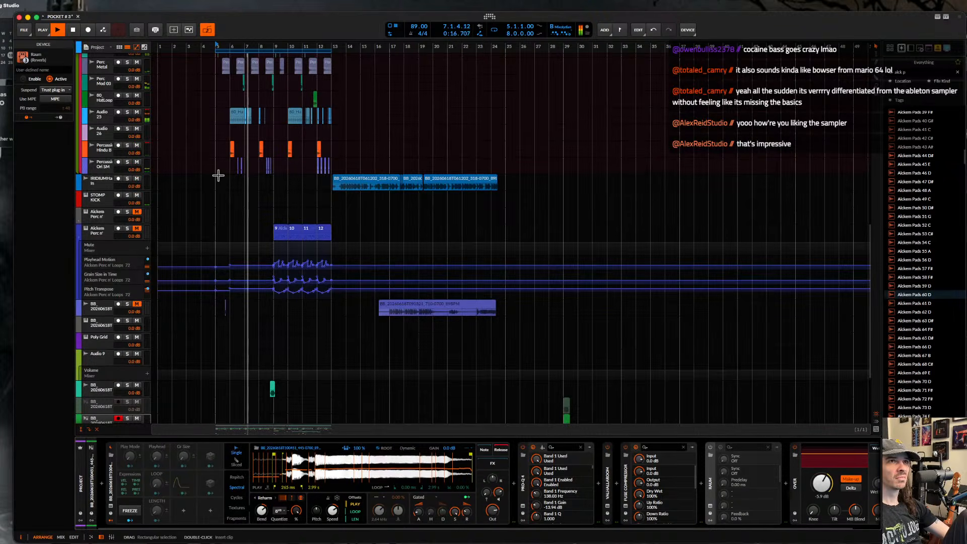
scroll(217, 173, "up", 2)
scroll(301, 169, "up", 1)
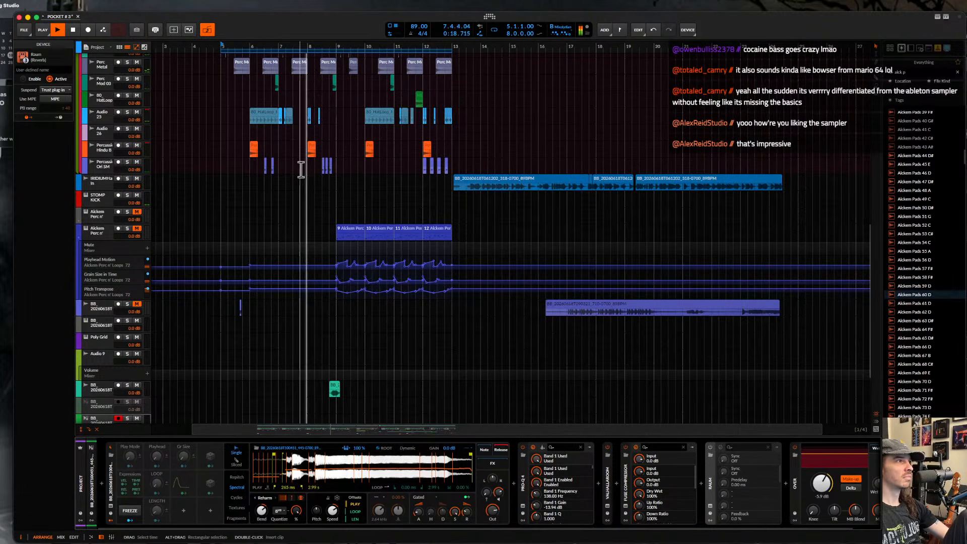
scroll(301, 169, "up", 1)
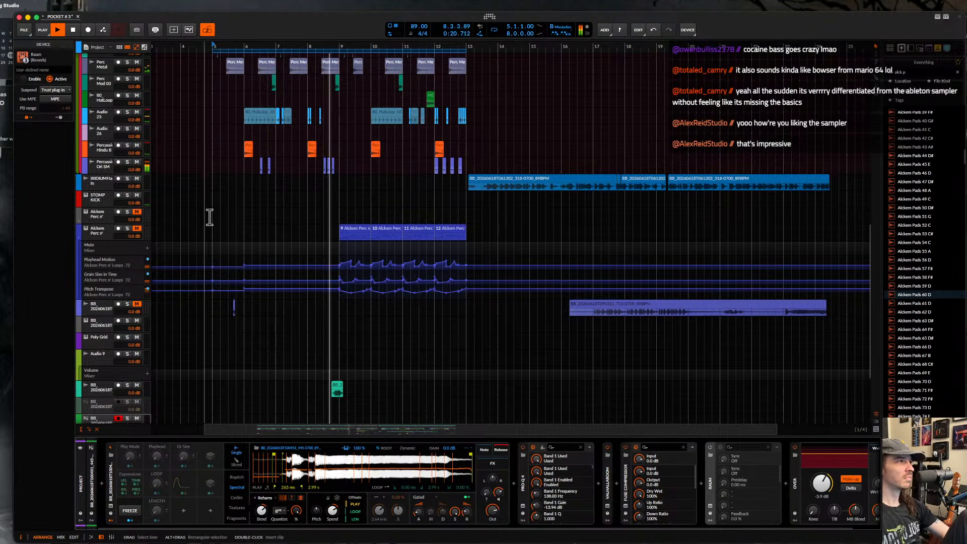
scroll(248, 190, "down", 3)
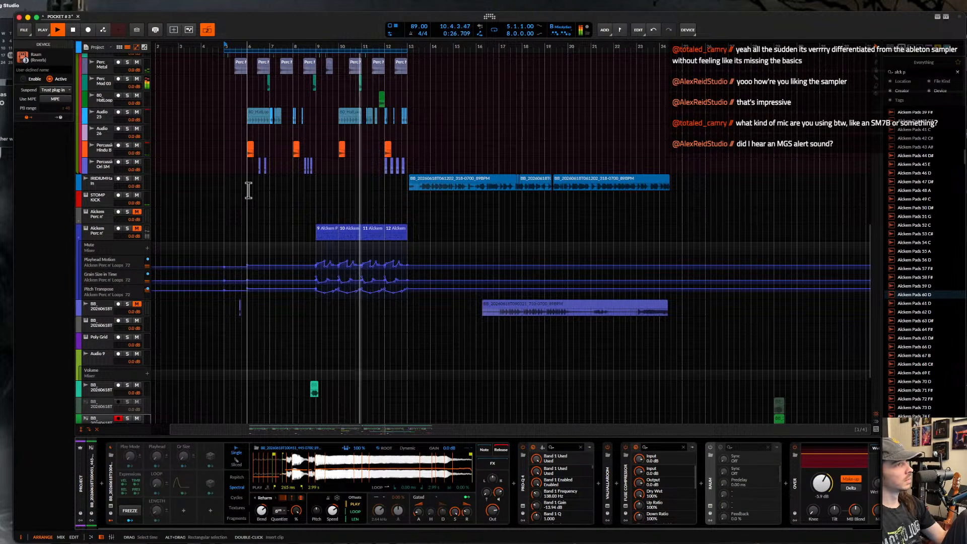
key("space")
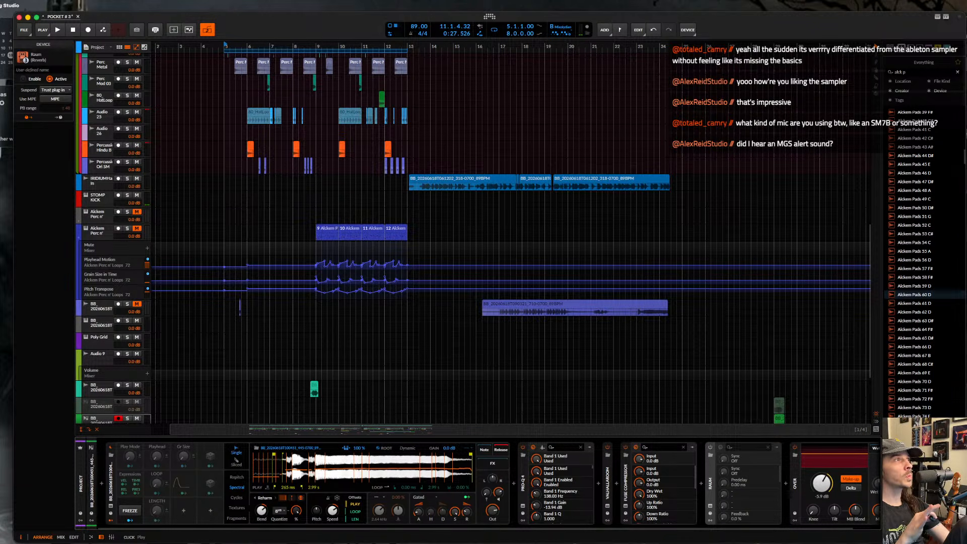
- Switch to OBS to bring its streaming window into view
key("super+Tab")
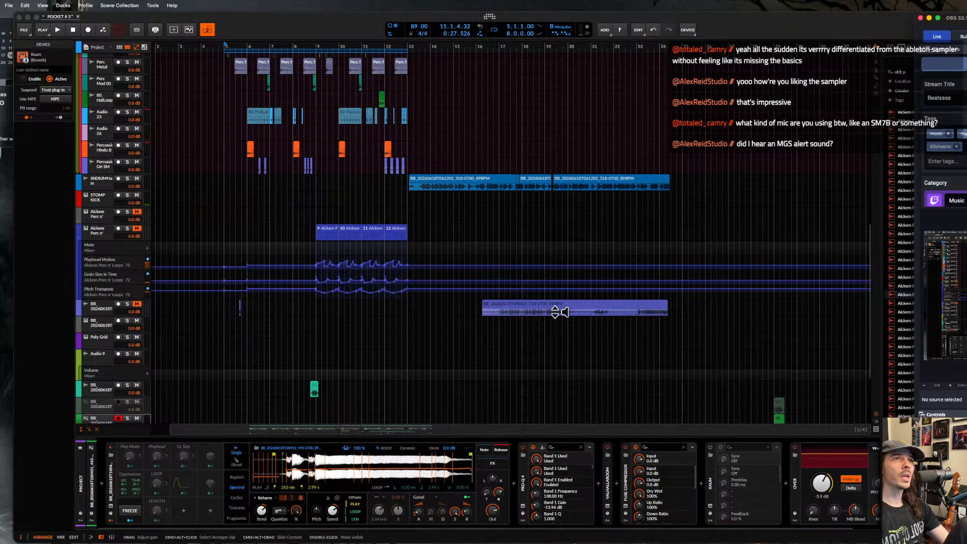
- Play from the bar 9 clip of the Alckem Perc n' Loops 72 track, unmute that track and show its devices
left_click(328, 236)
left_click(328, 237)
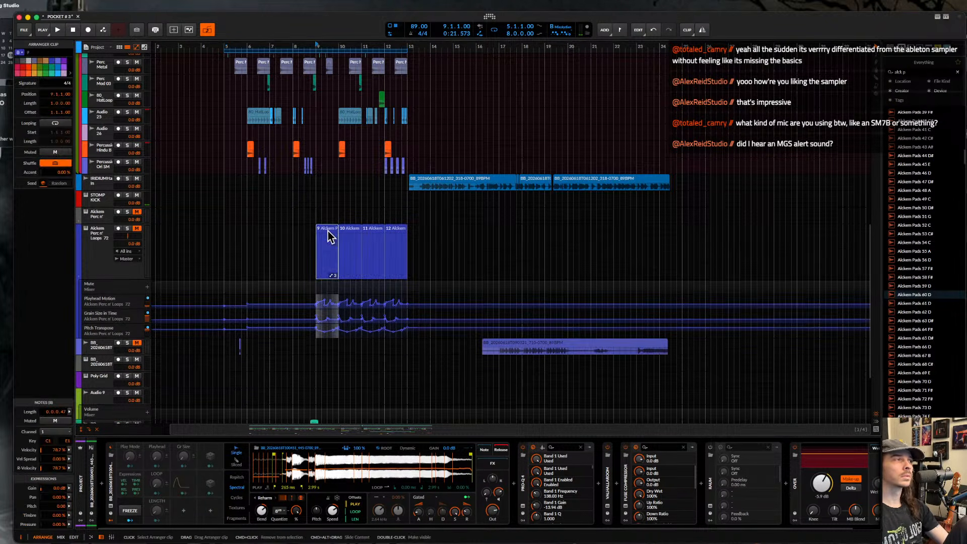
key("space")
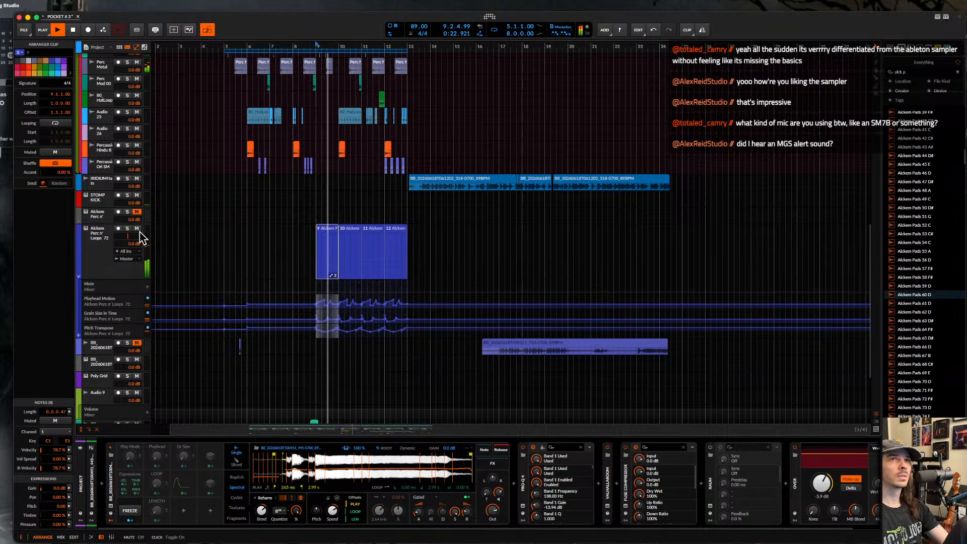
left_click(110, 240)
- Examine the four Alckem Perc n' Loops 72 clips up close and replay them from bar 9
scroll(310, 214, "up", 3)
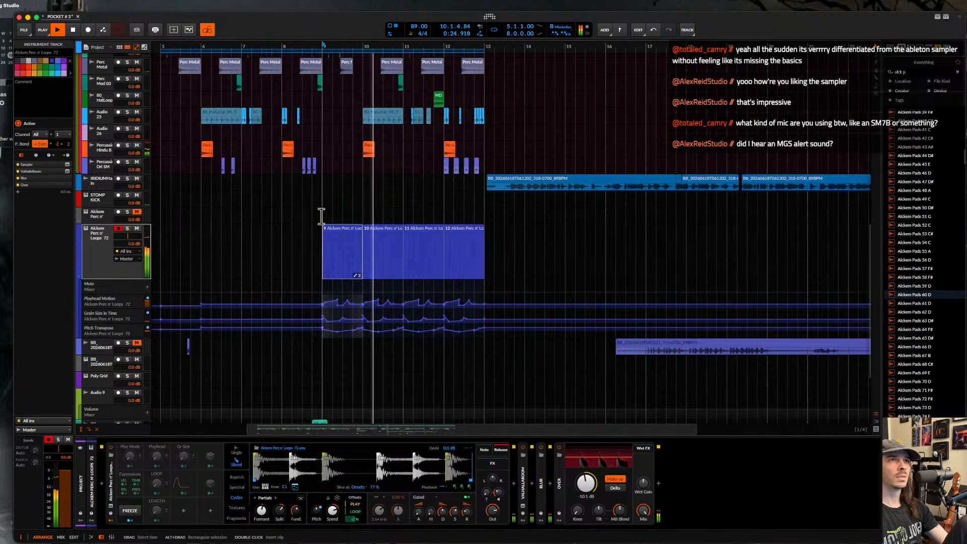
scroll(337, 232, "up", 2)
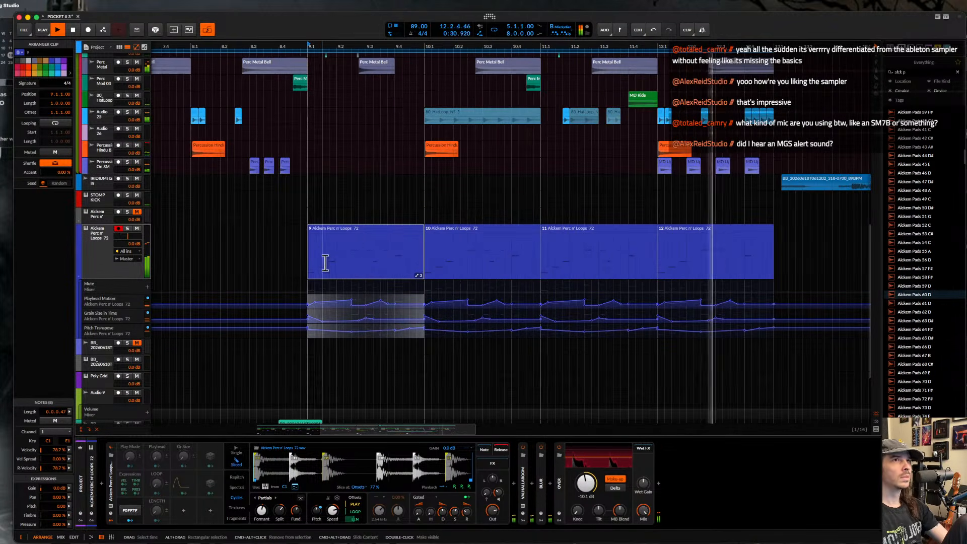
scroll(326, 255, "up", 3)
scroll(339, 233, "down", 2)
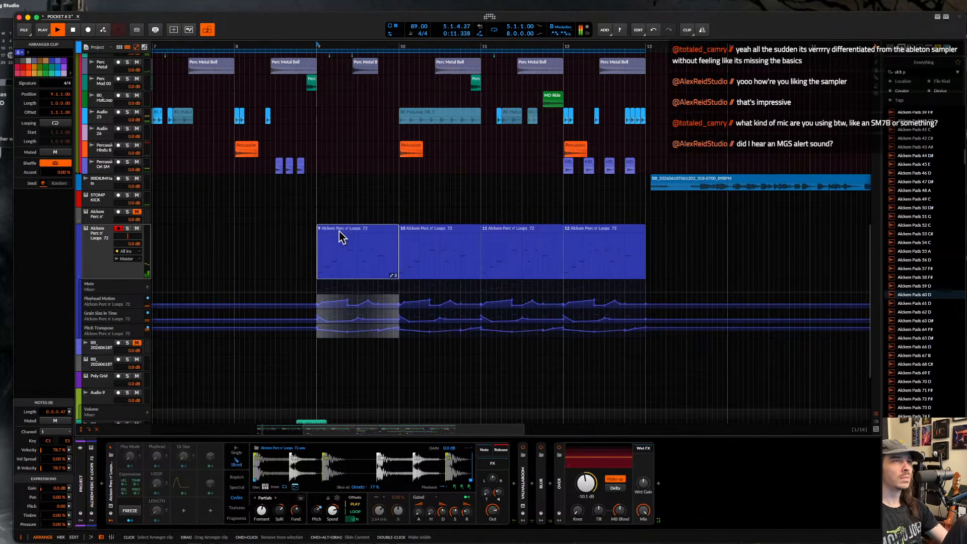
key("space")
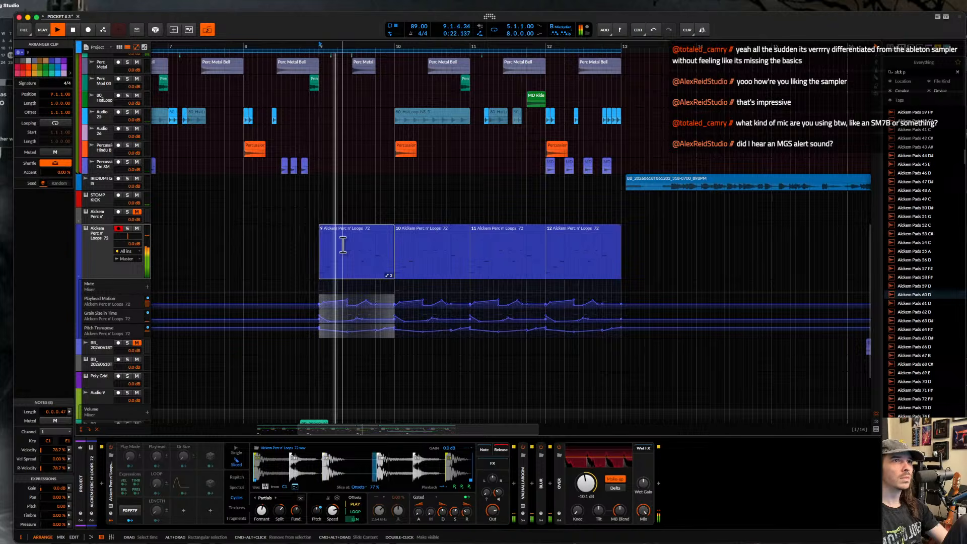
- Examine the four Alckem Perc n' Loops 72 clips and their automation during playback, then set the play position to bar 5
scroll(345, 297, "up", 1)
key("space")
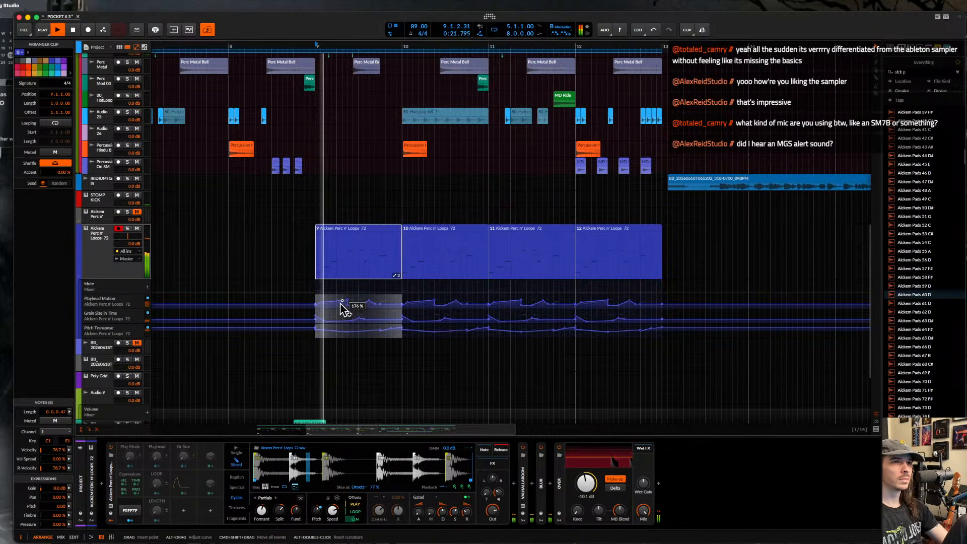
scroll(377, 289, "down", 2)
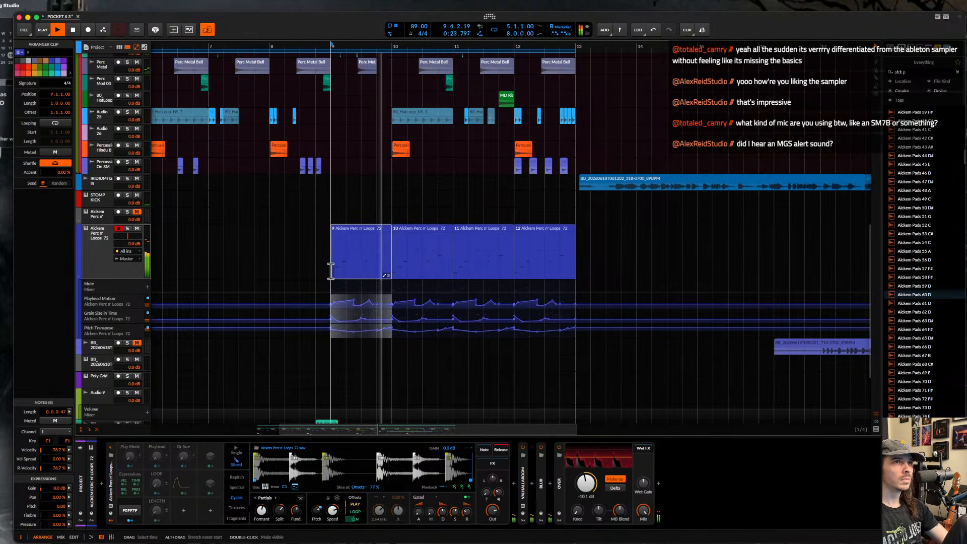
left_click(331, 271)
scroll(331, 271, "down", 1)
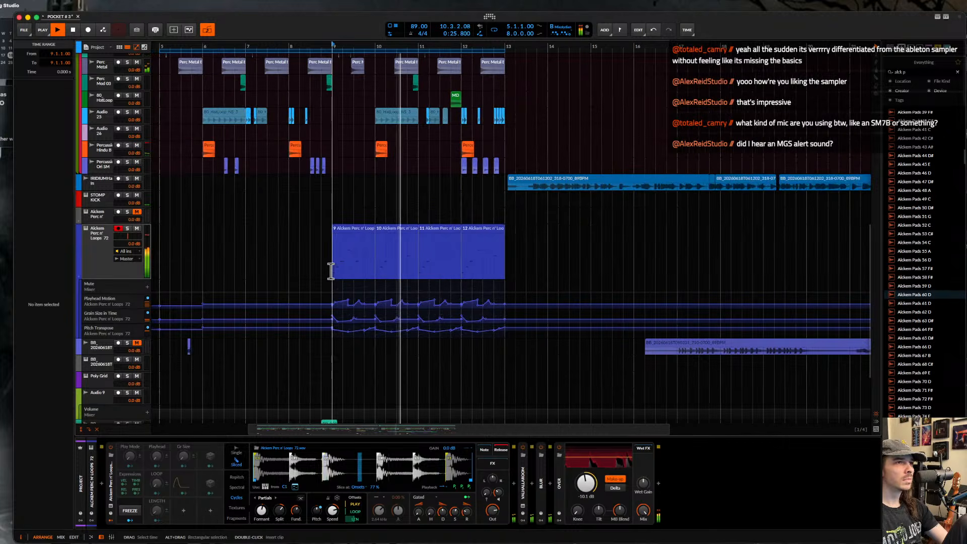
scroll(349, 261, "up", 1)
scroll(348, 260, "down", 2)
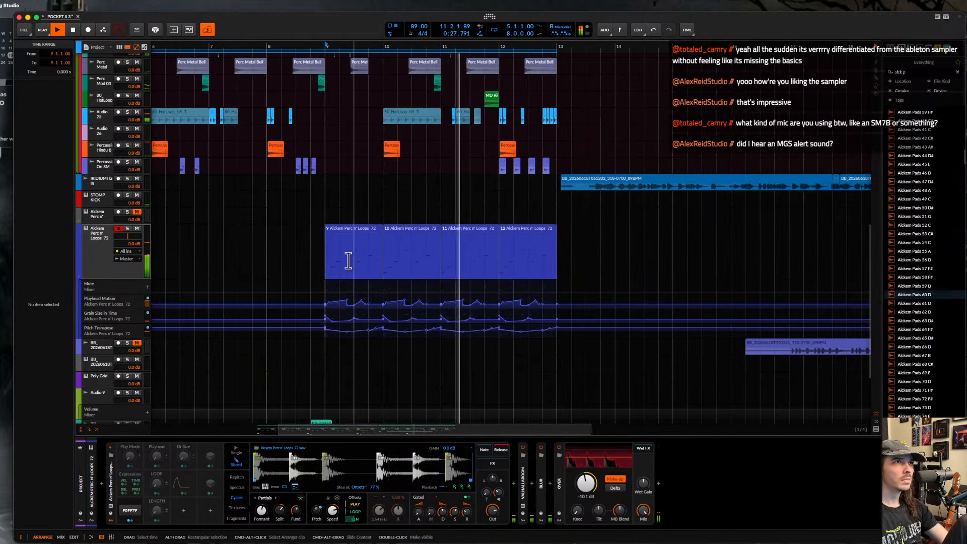
scroll(348, 260, "down", 1)
scroll(348, 260, "left", 1)
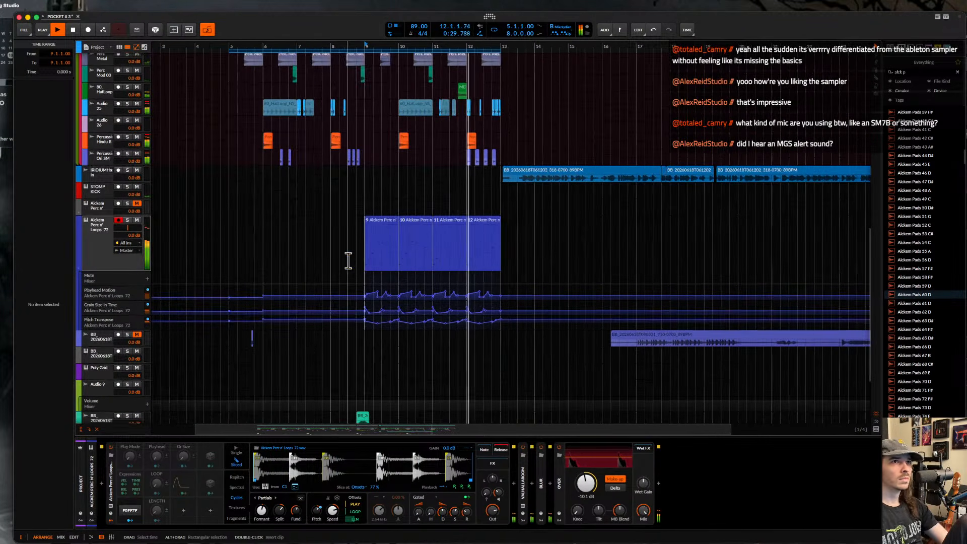
left_click(231, 252)
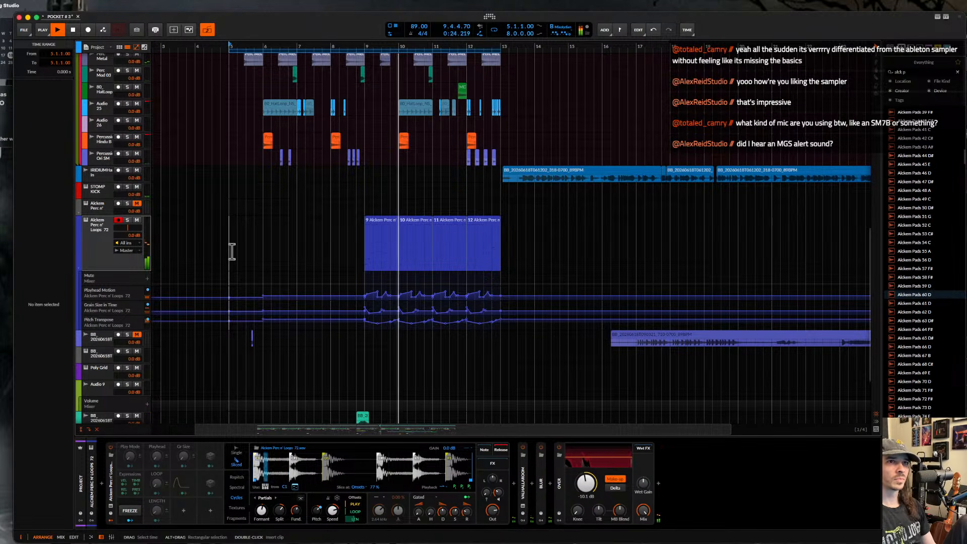
- Select the green BB_20260618T hybrid track above Audio 13 to show its sampler and effects, then stop playback
scroll(232, 254, "down", 5)
scroll(232, 254, "left", 1)
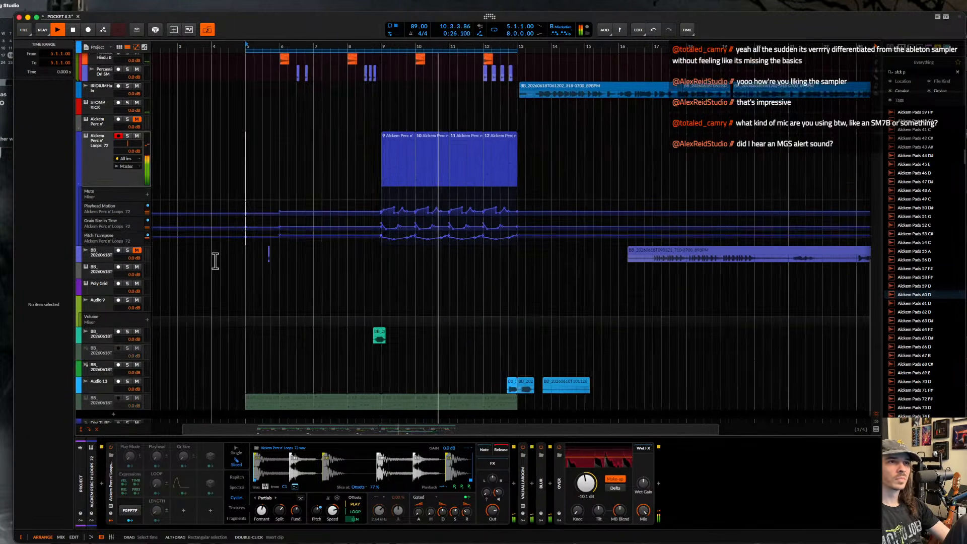
left_click(96, 351)
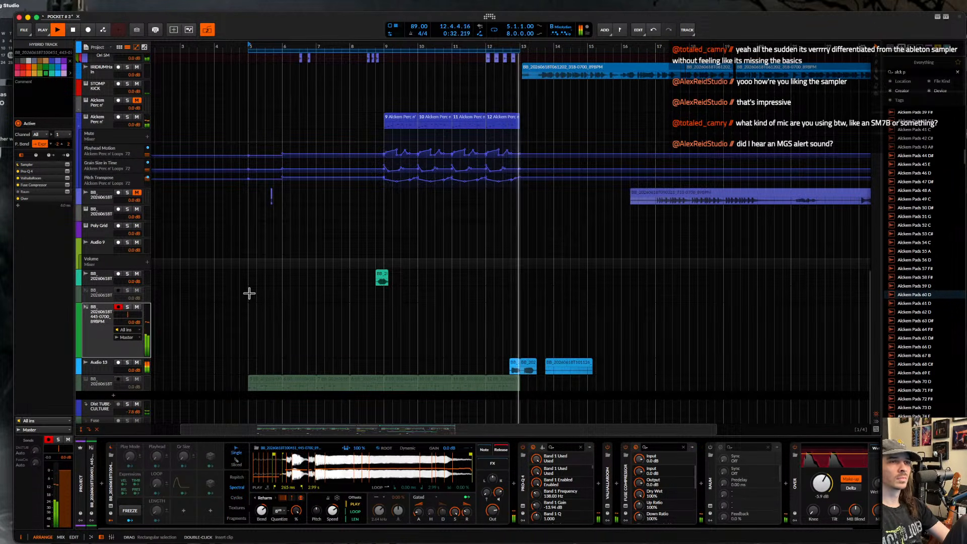
key("space")
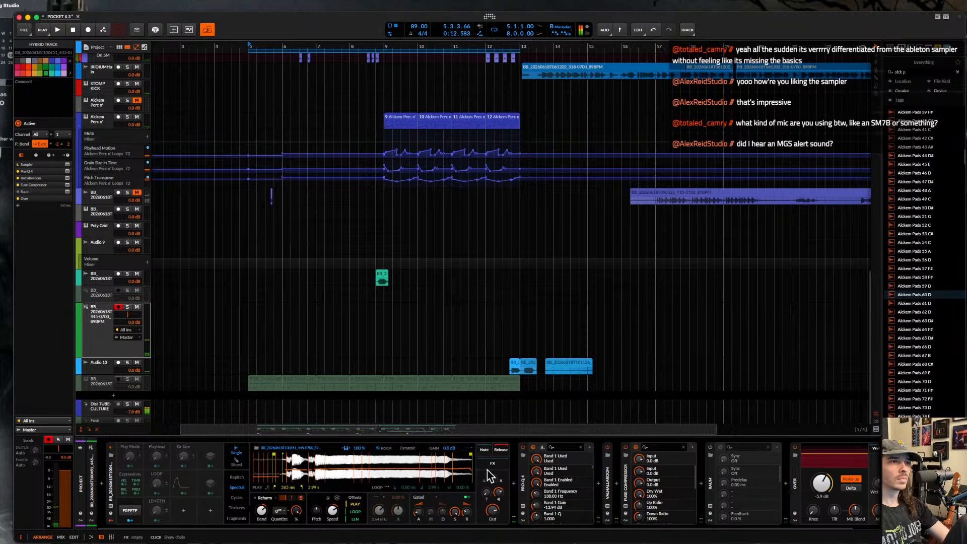
- Try different Bend amounts in the sampler's Spectral mode on the green BB_20260618T track
left_click(625, 448)
left_click_drag(262, 510, 262, 491)
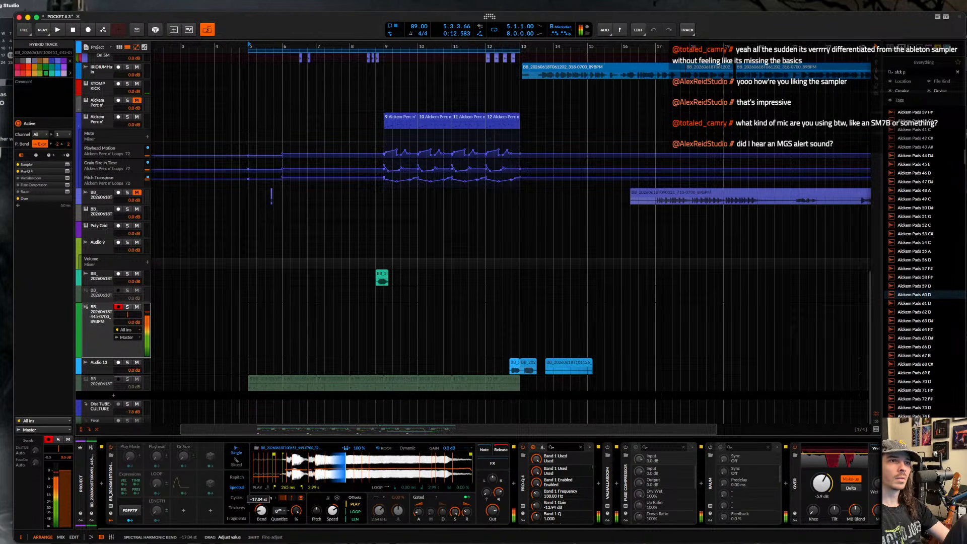
left_click_drag(261, 511, 261, 513)
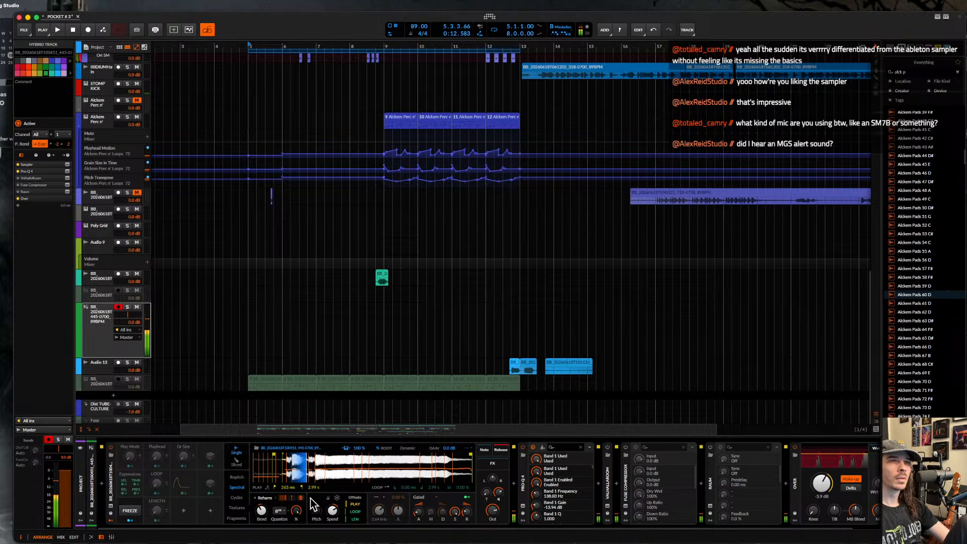
- Change the sampler's Spectral processing type and try different formant shift and Formant amounts
left_click(257, 498)
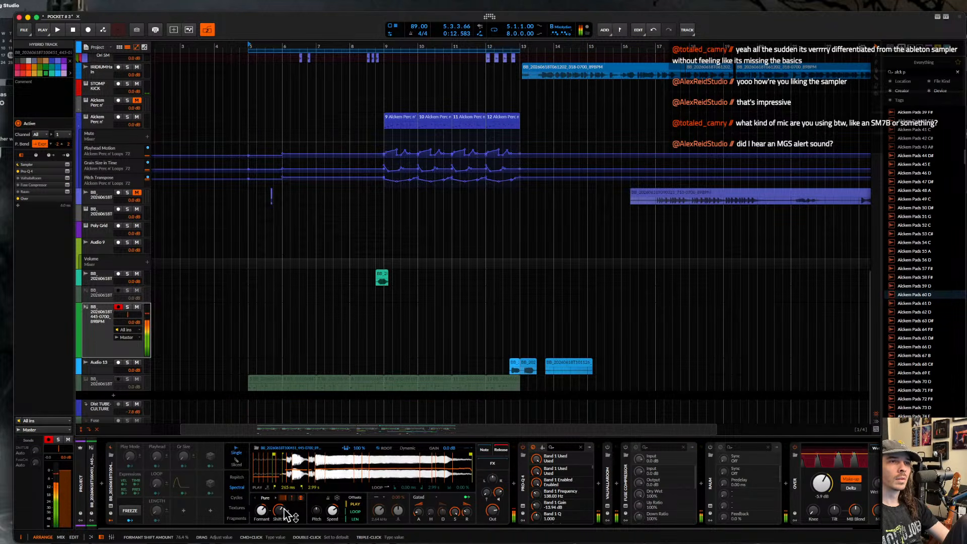
left_click_drag(287, 513, 287, 502)
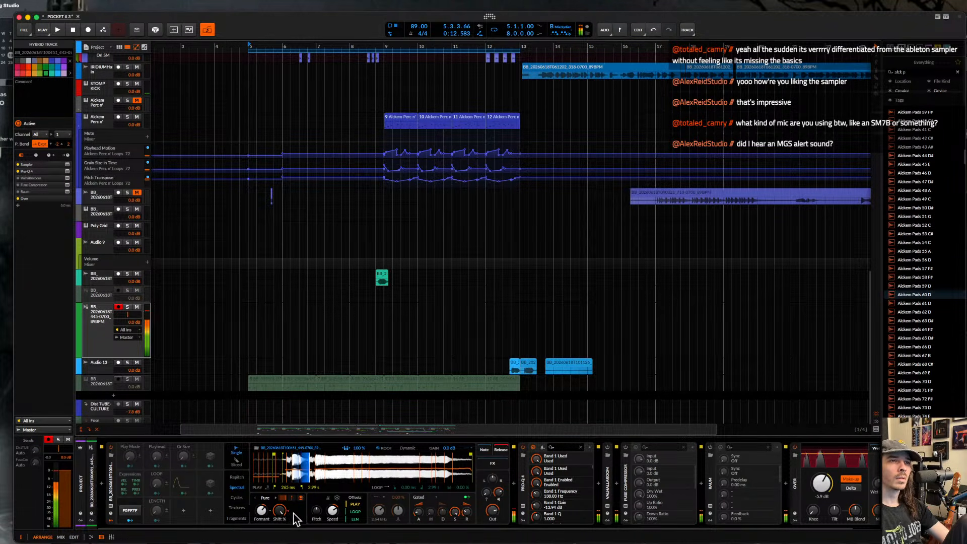
left_click_drag(285, 511, 262, 519)
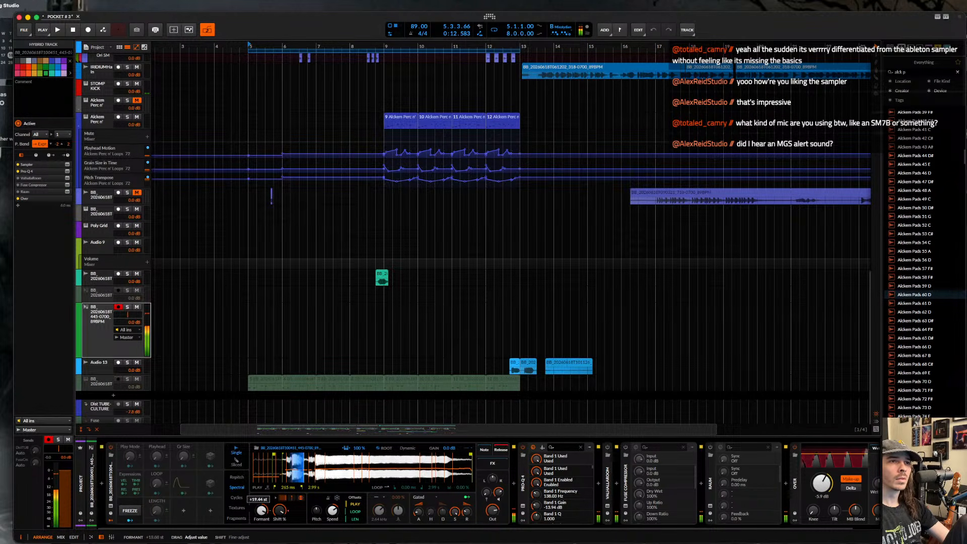
- Try the sampler's Cycles mode with the Phase type, adjusting Formant and Mod, and listen to it with the arrangement
left_click_drag(262, 511, 264, 516)
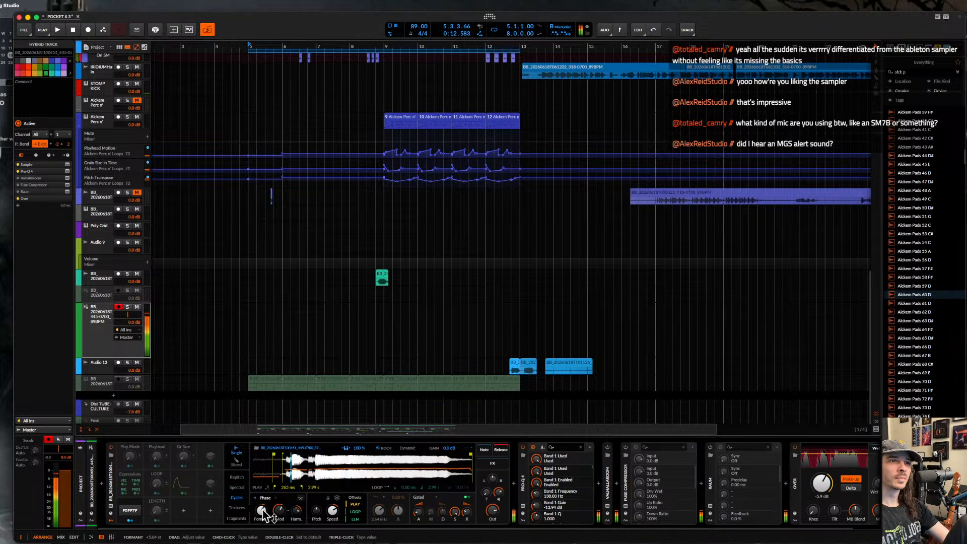
left_click_drag(280, 510, 280, 510)
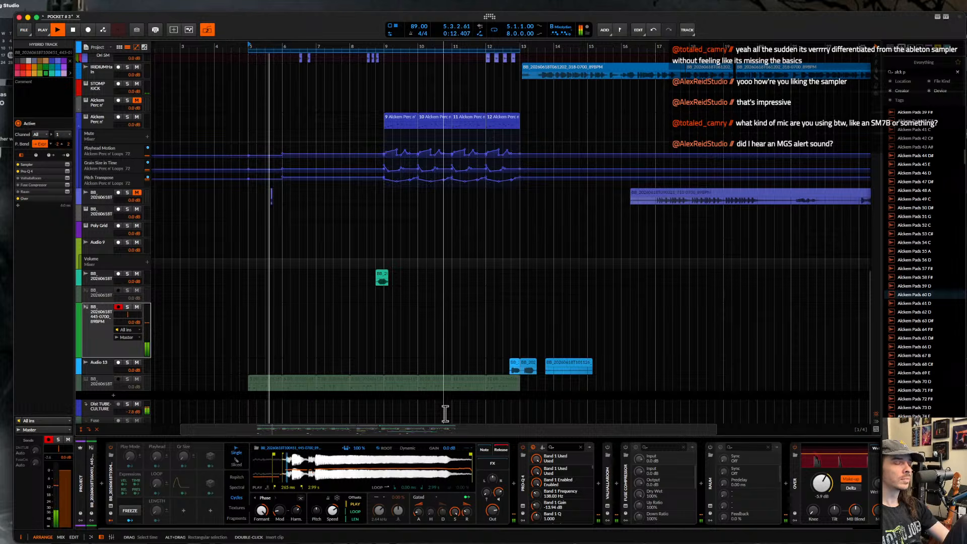
scroll(445, 413, "down", 1)
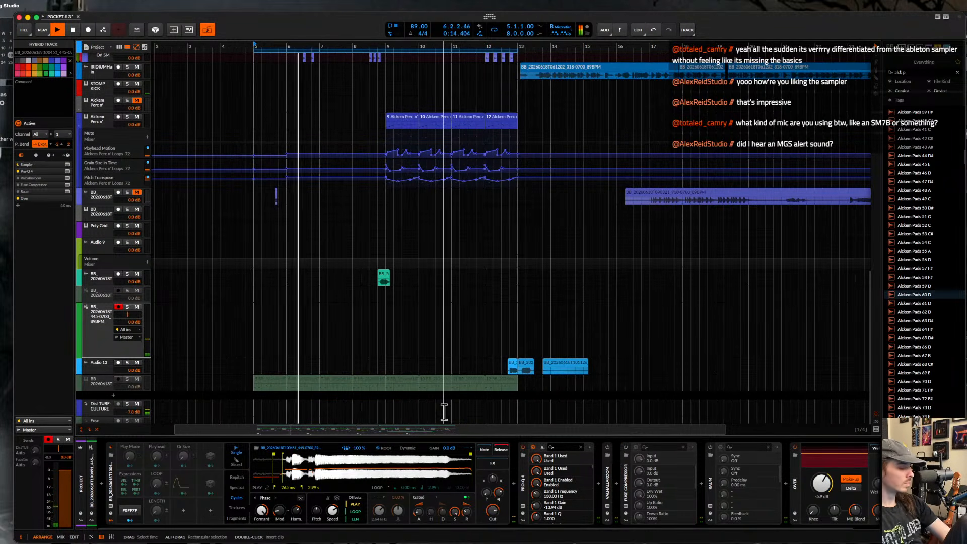
scroll(445, 413, "up", 1)
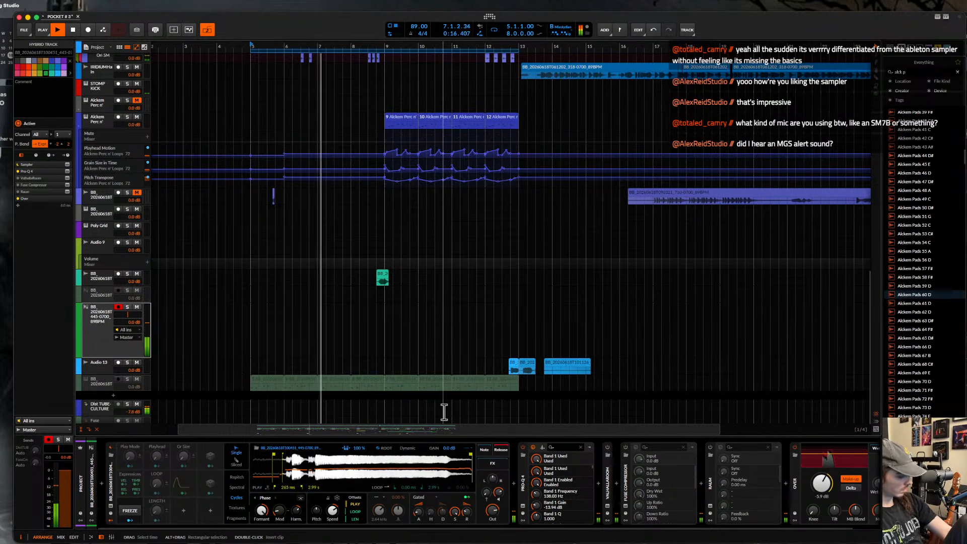
scroll(444, 412, "down", 1)
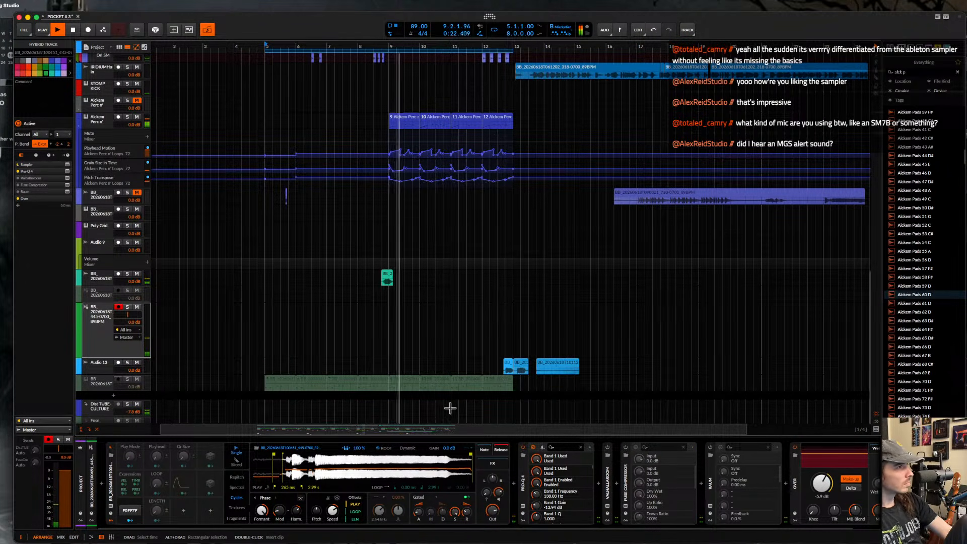
- Mute the Alckem Perc n' Loops 72 track, set the Over device's clipping threshold to -3.4 dB, and stop playback
left_click(136, 117)
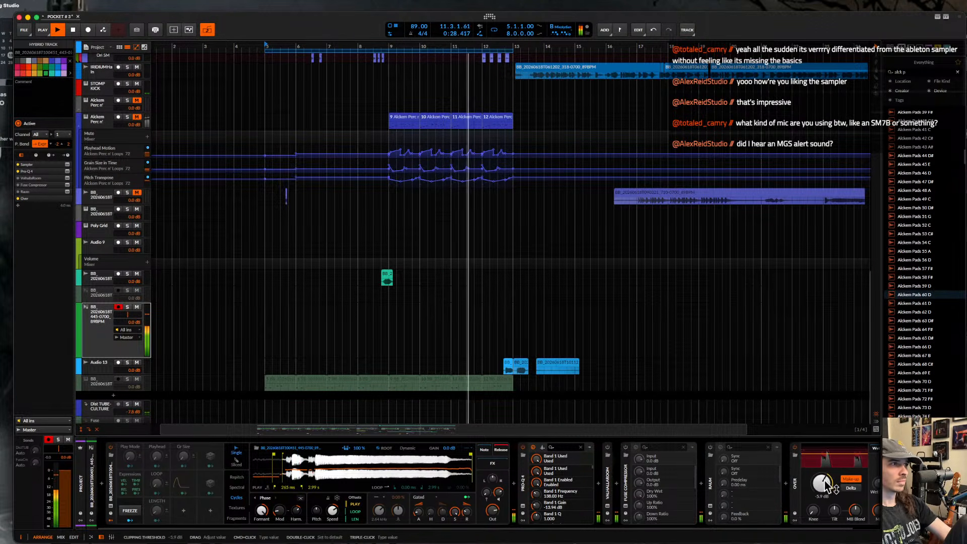
left_click_drag(822, 486, 822, 471)
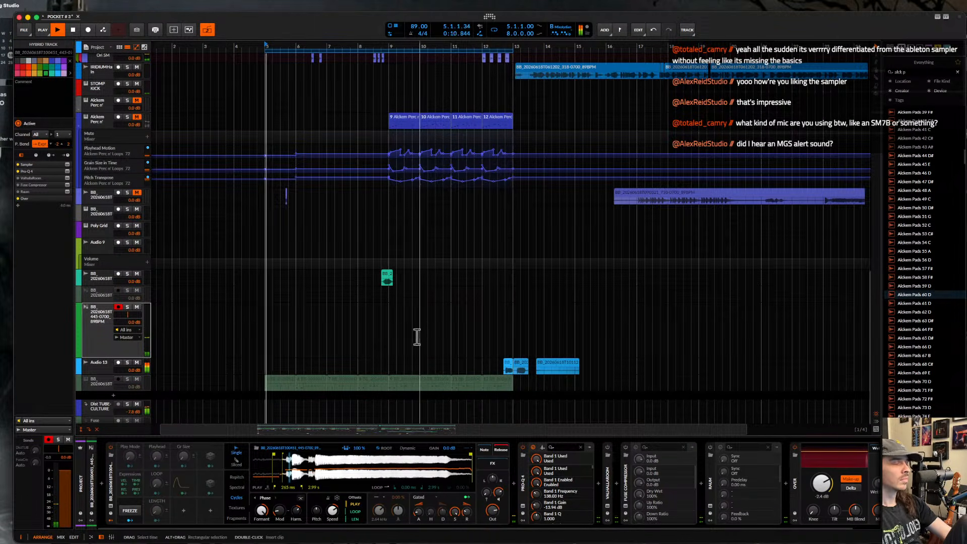
key("space")
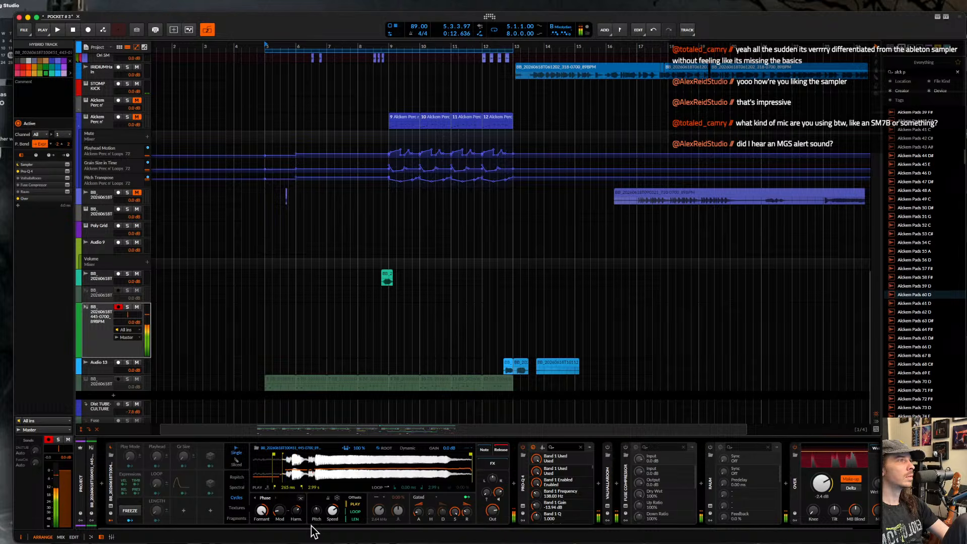
- Switch to OBS, then return to the Bitwig arrangement and place the play position at bar 5
key("super+Tab")
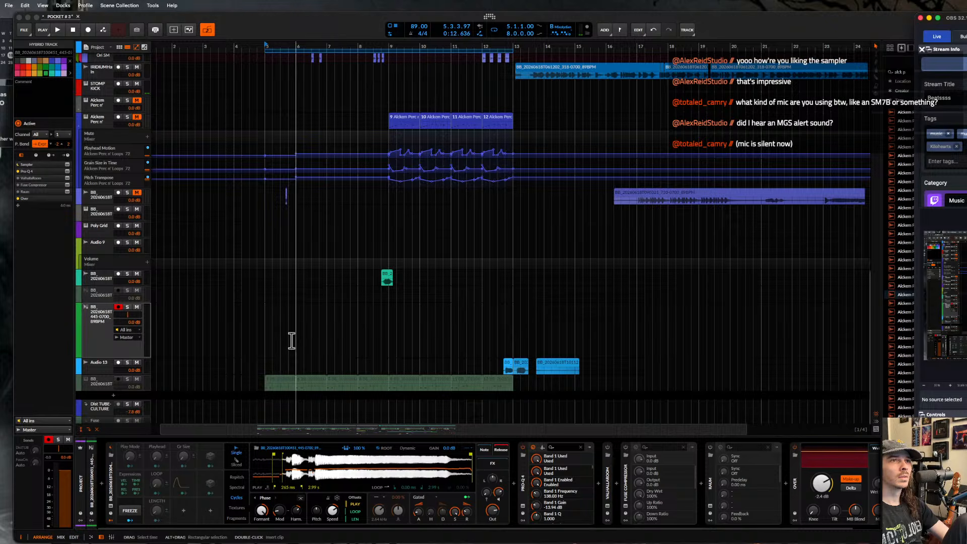
left_click(257, 324)
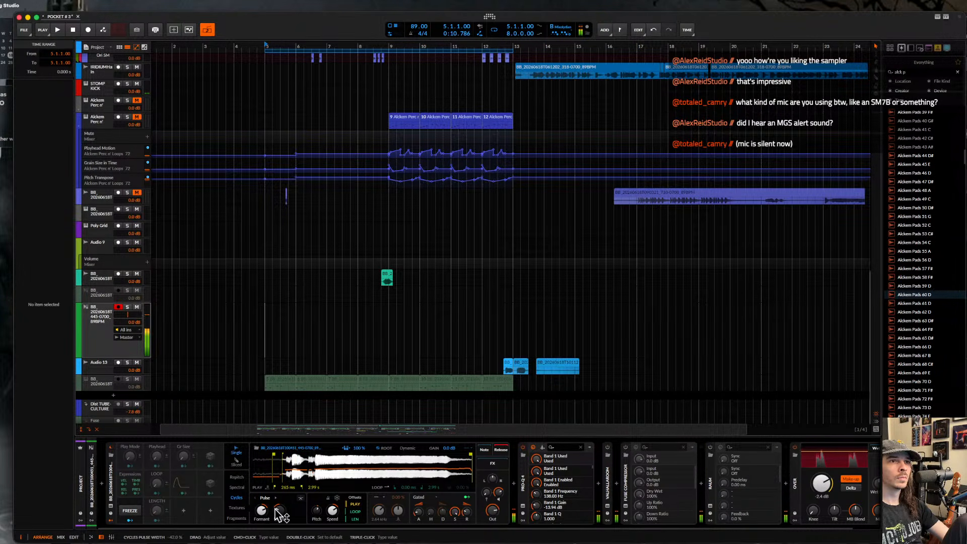
- Switch the sampler to Textures mode and listen to the percussion arrangement from bar 5
left_click(238, 488)
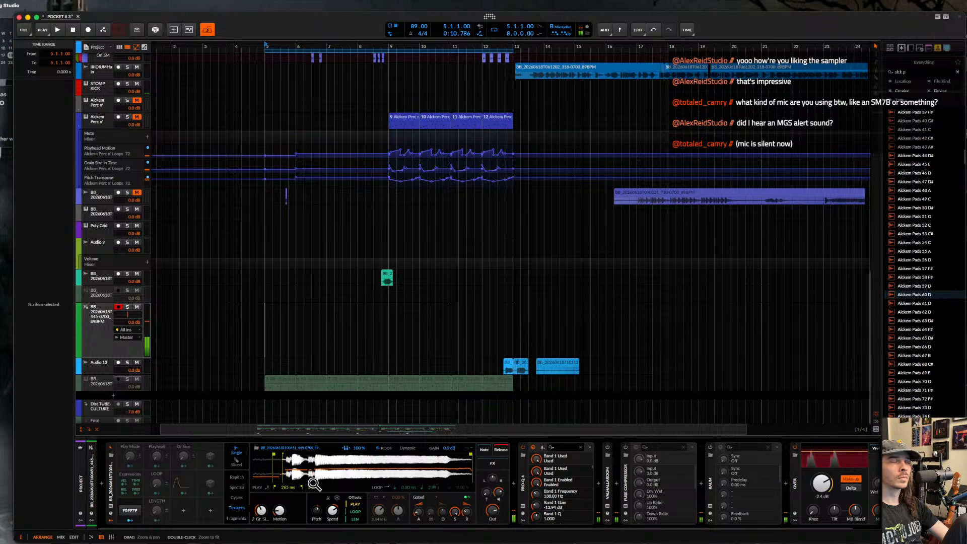
key("space")
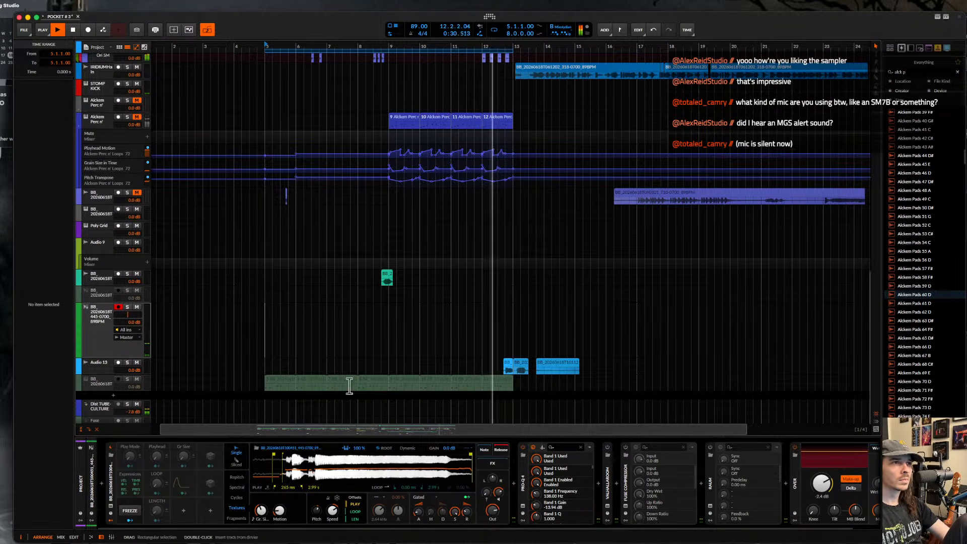
scroll(385, 246, "down", 3)
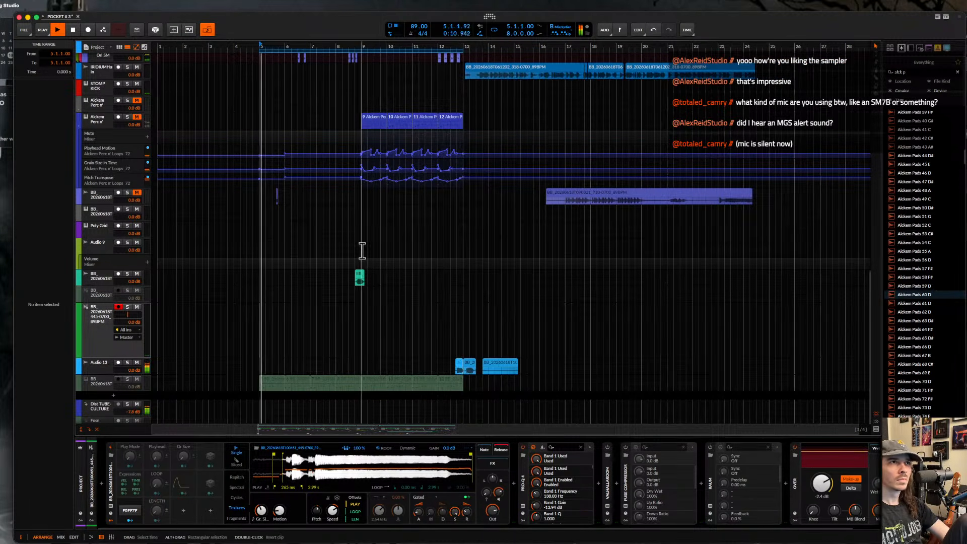
scroll(262, 250, "down", 2)
scroll(252, 227, "up", 5)
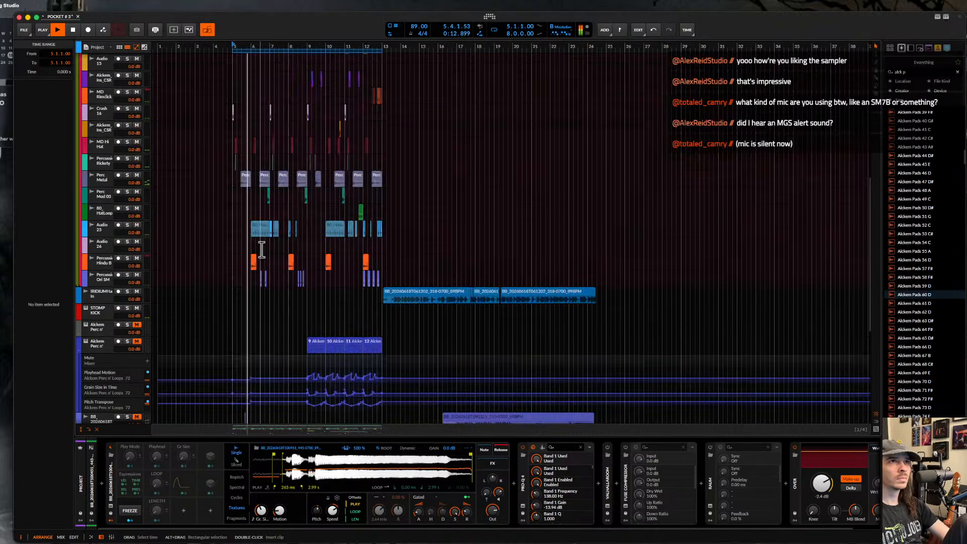
scroll(203, 119, "down", 2)
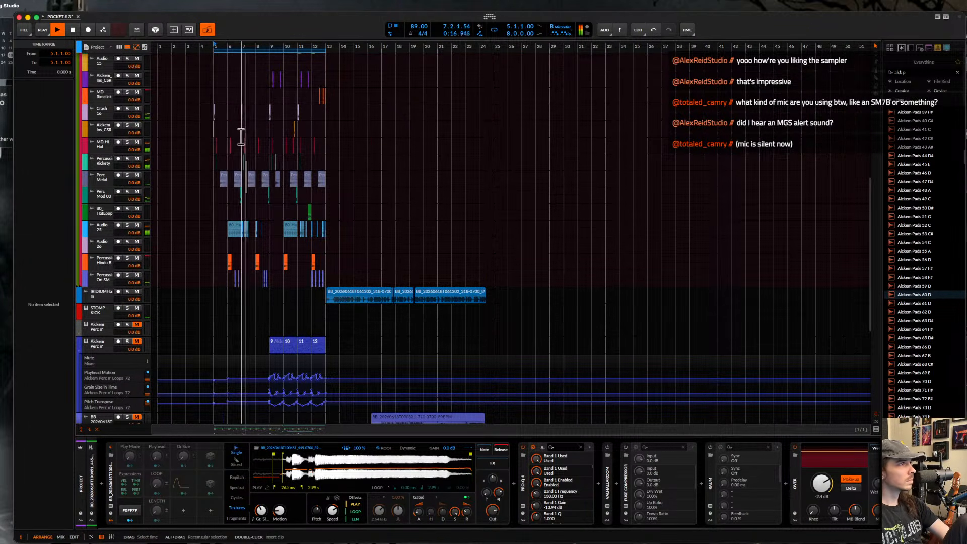
scroll(235, 135, "up", 2)
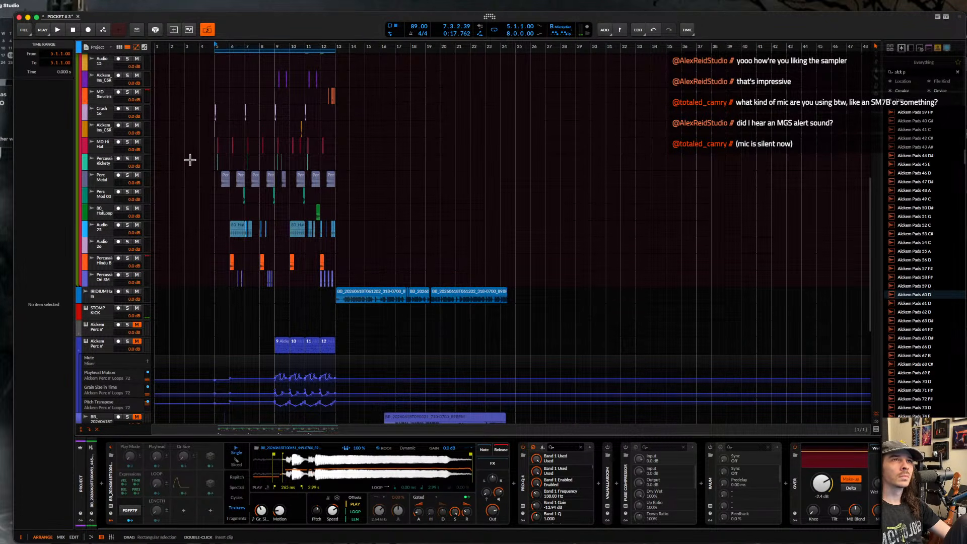
- Select the four Alckem Perc n' Loops 72 clips in bars 9 to 12, then unmute and solo their track
scroll(190, 159, "down", 1)
left_click(285, 329)
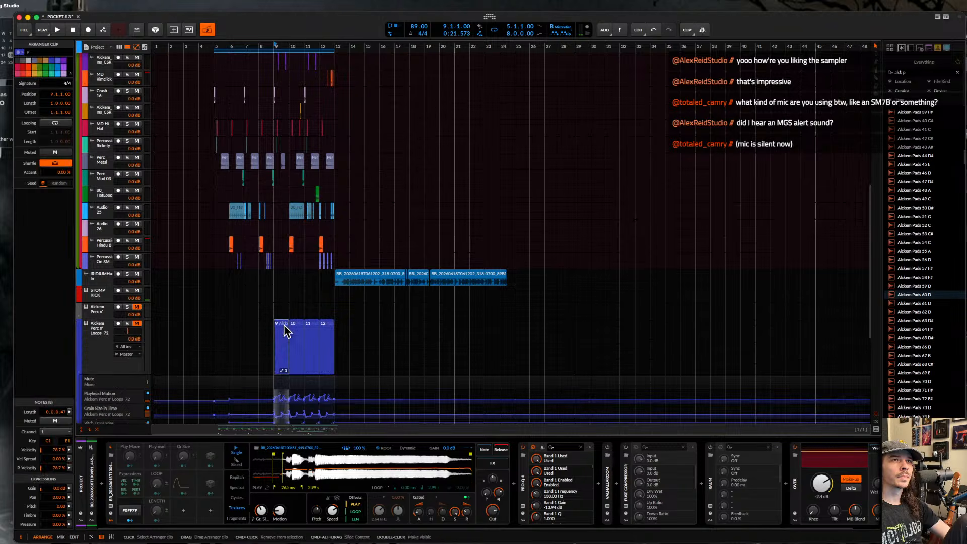
left_click(326, 324, "shift")
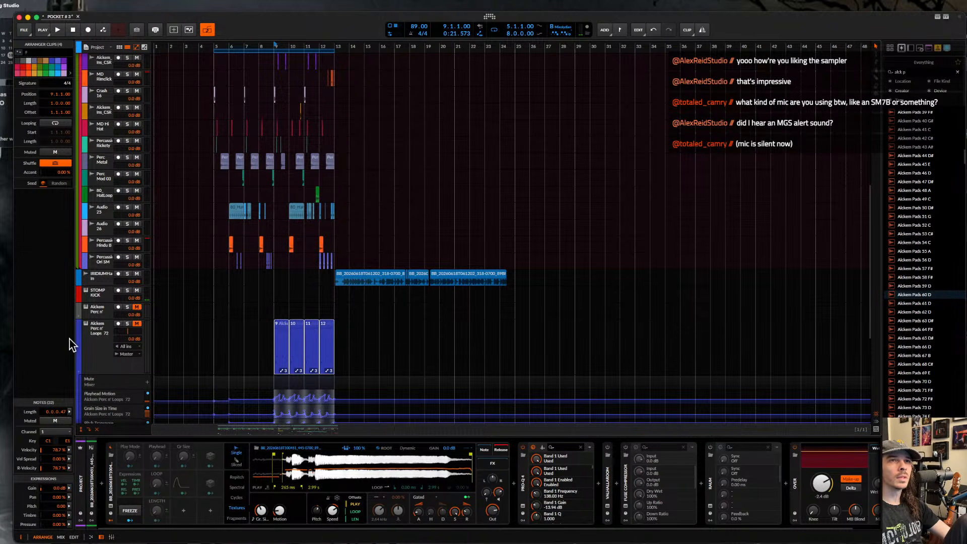
left_click(142, 330)
left_click(137, 324)
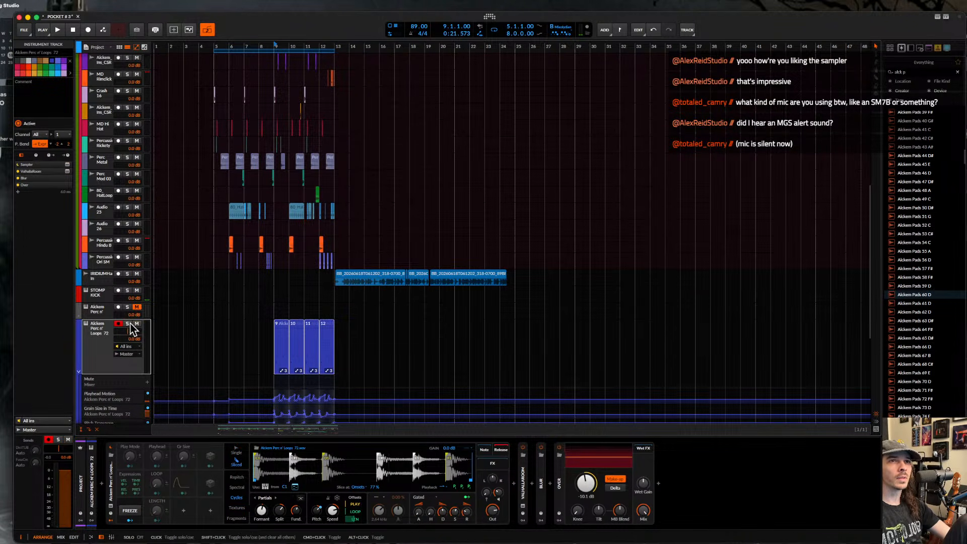
- Insert the kHs Ring Mod effect between the sampler and ValhallaRoom on the Alckem Perc n' Loops 72 track
left_click(515, 487)
type("r")
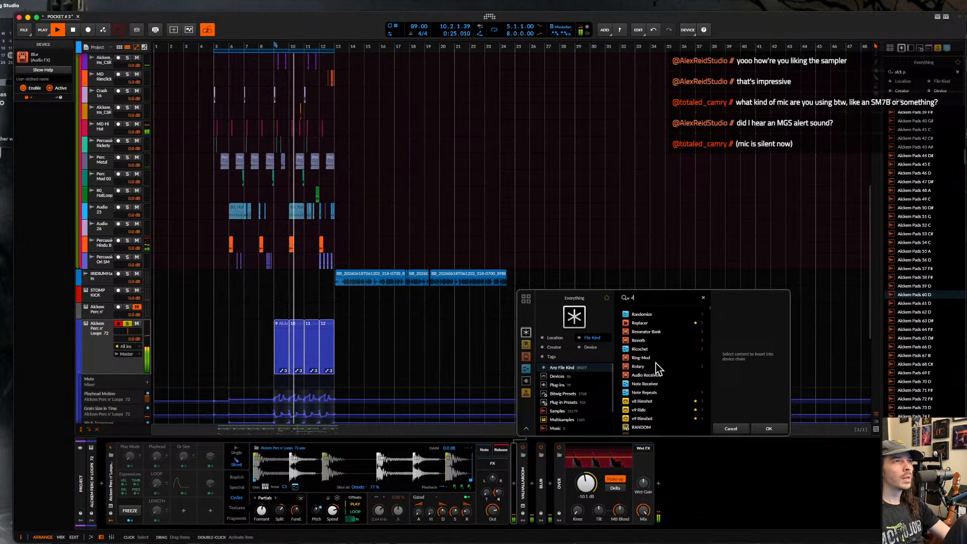
left_click(654, 358)
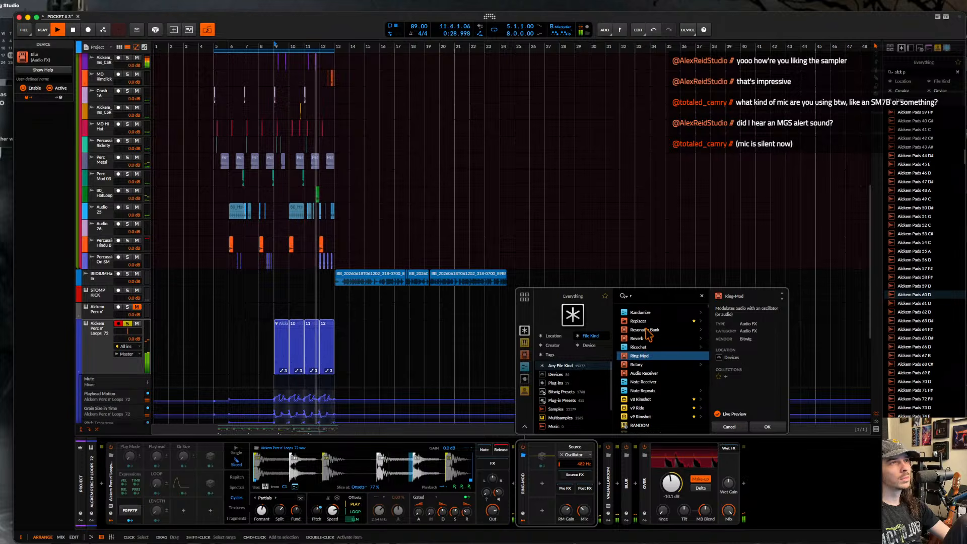
left_click(635, 295)
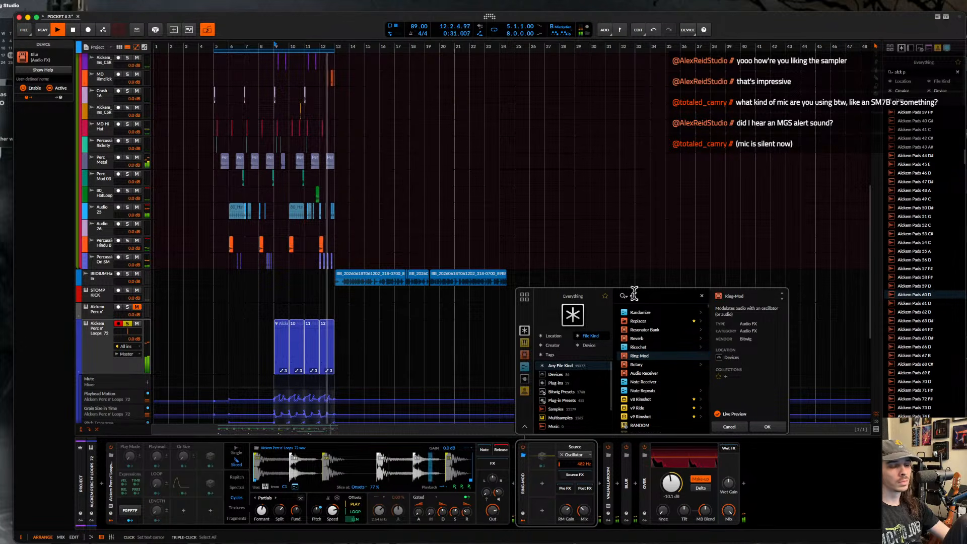
type("ring")
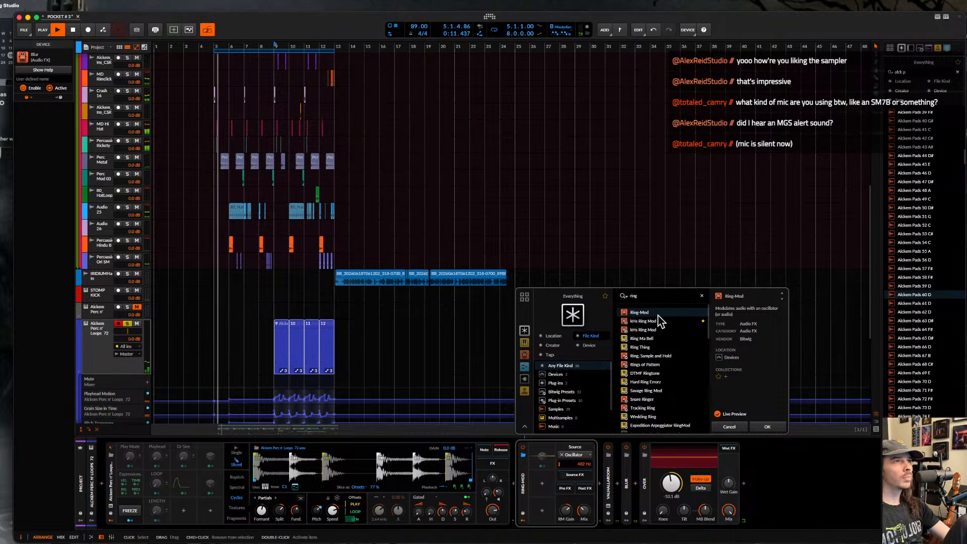
left_click(654, 330)
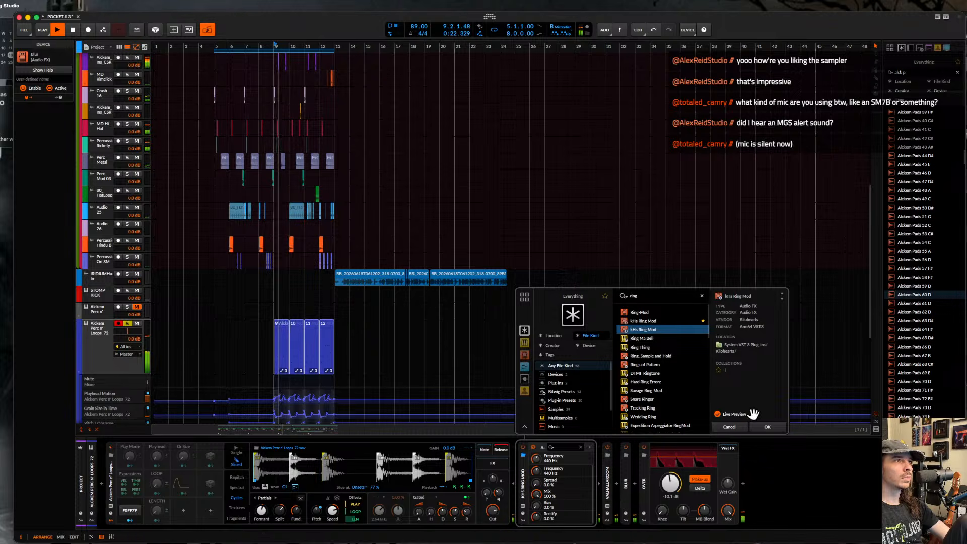
left_click(766, 429)
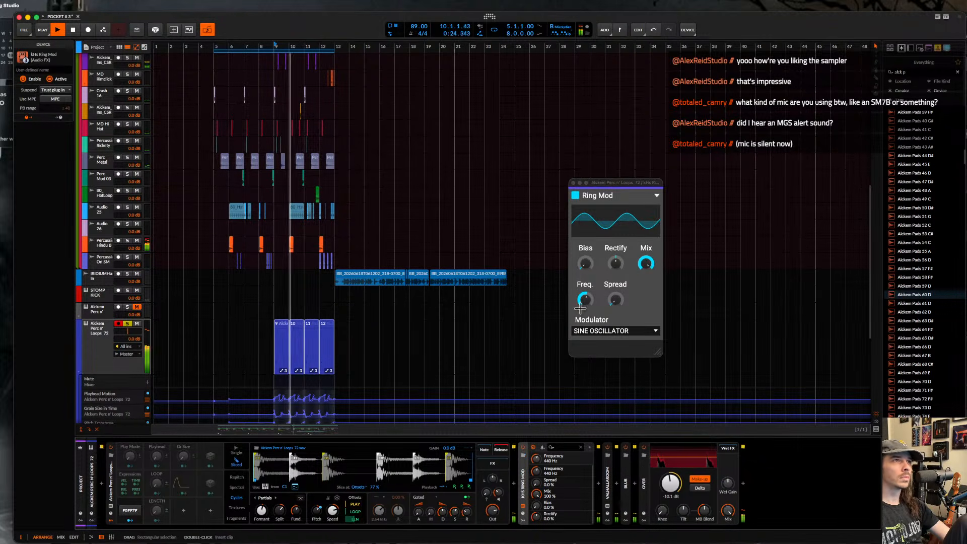
- Lower the Ring Mod frequency to 105 Hz and replay the soloed clips from bar 9
left_click_drag(585, 300, 585, 302)
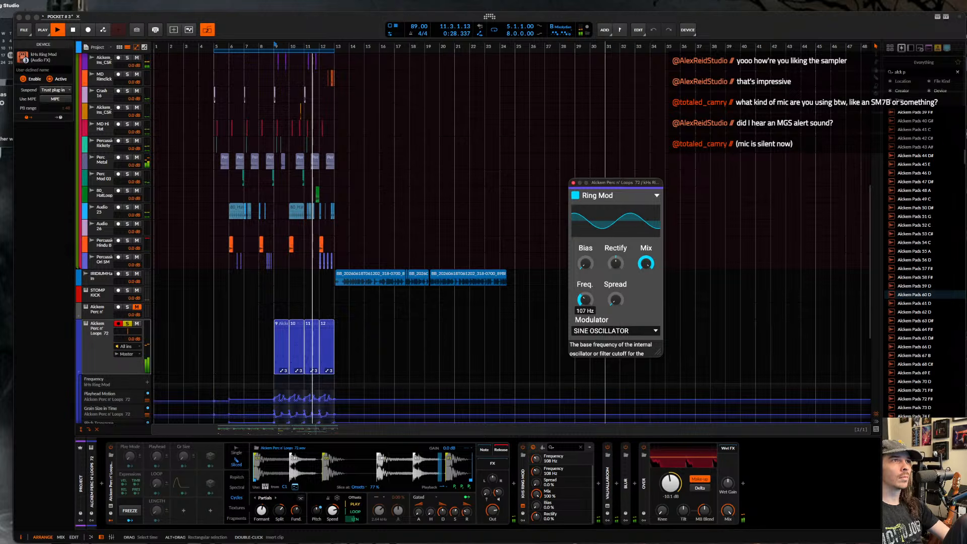
left_click_drag(585, 300, 585, 302)
key("space")
key("space")
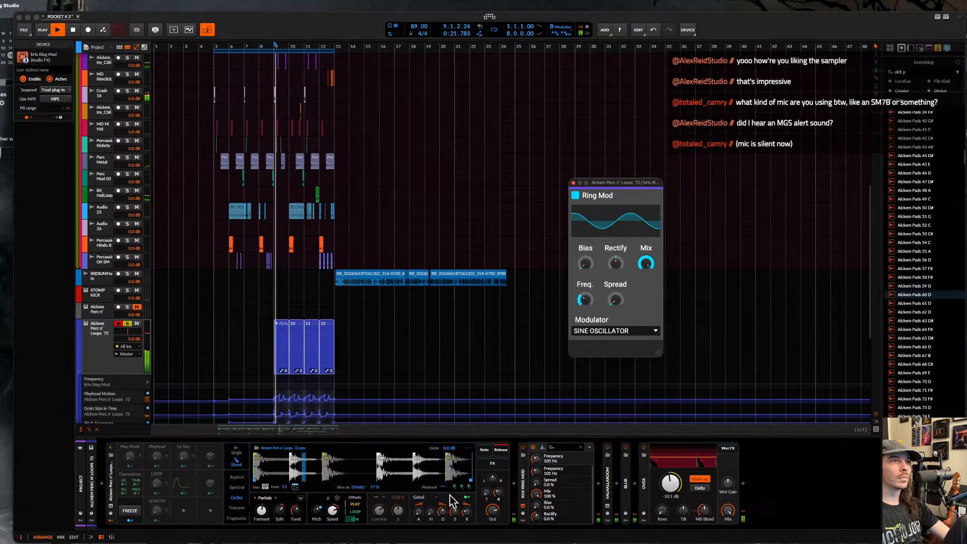
- Expand the Blur device, then set the Ring Mod's spread to 64% with its mix at 100%
left_click(625, 484)
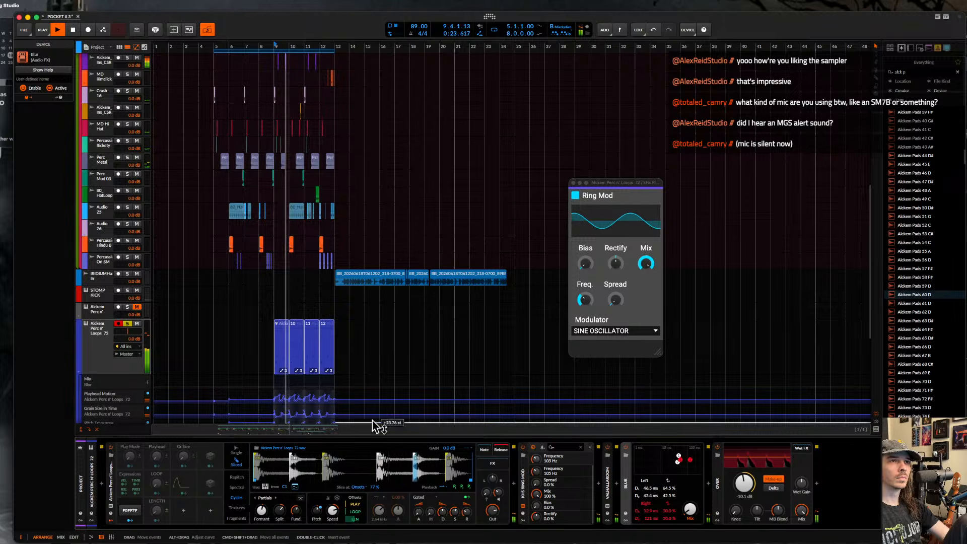
key("space")
key("space")
mouse_move(646, 263)
left_mouse_down()
mouse_move(645, 302)
mouse_move(646, 261)
mouse_move(646, 302)
mouse_move(646, 270)
left_mouse_up()
left_click_drag(616, 300, 646, 252)
key("space")
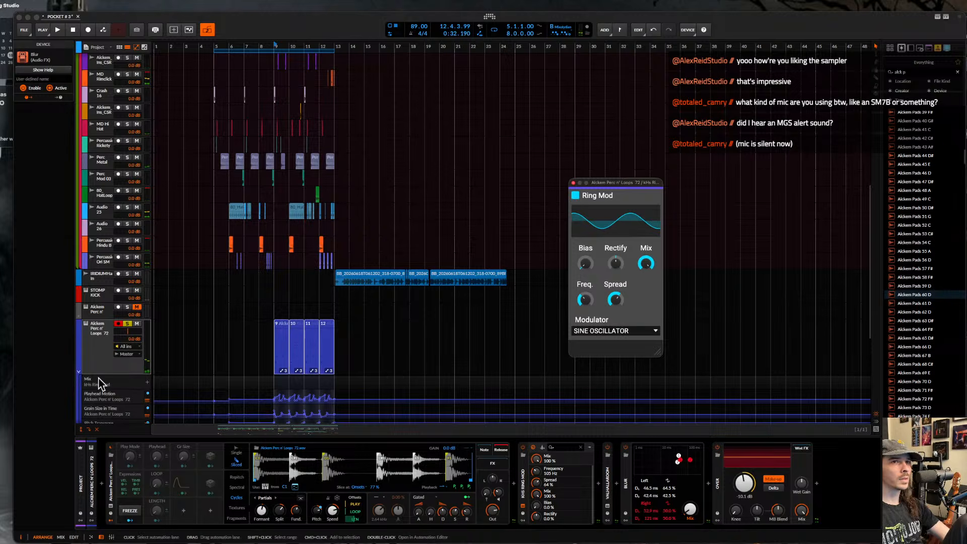
- Draw Ring Mod Mix automation falling from 100% at bar 9 to 0% at bar 11 and returning to 100% at bar 13
scroll(204, 347, "down", 3)
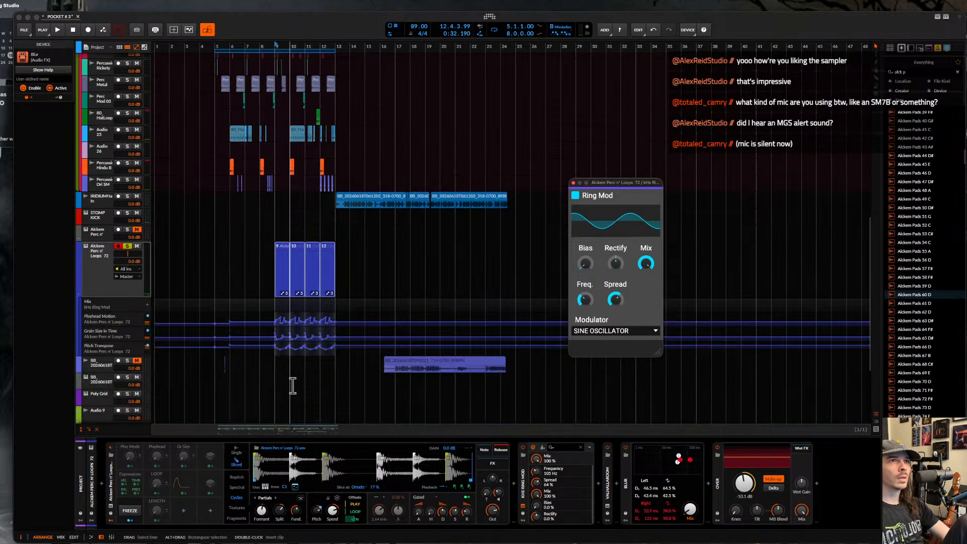
left_click(275, 301)
left_click(306, 310)
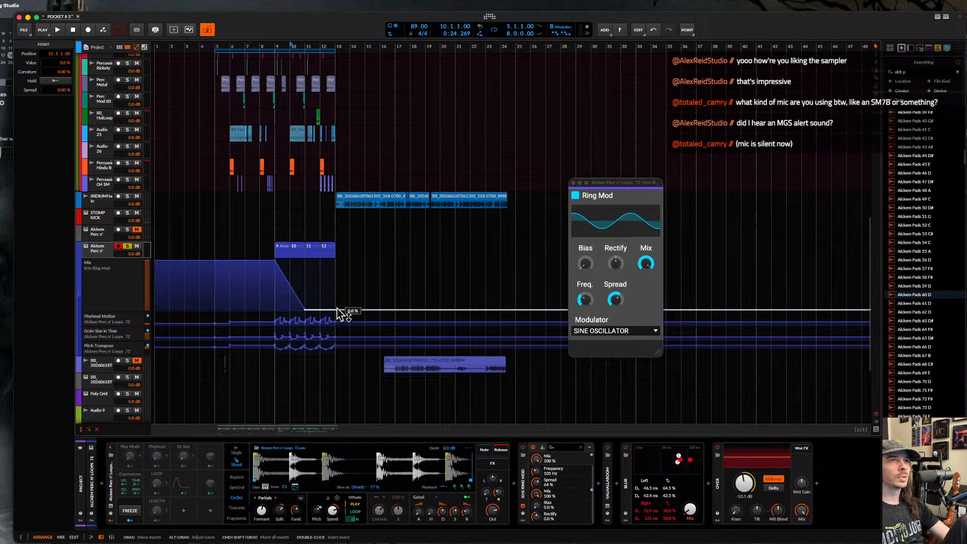
left_click_drag(335, 311, 335, 262)
left_click(285, 250)
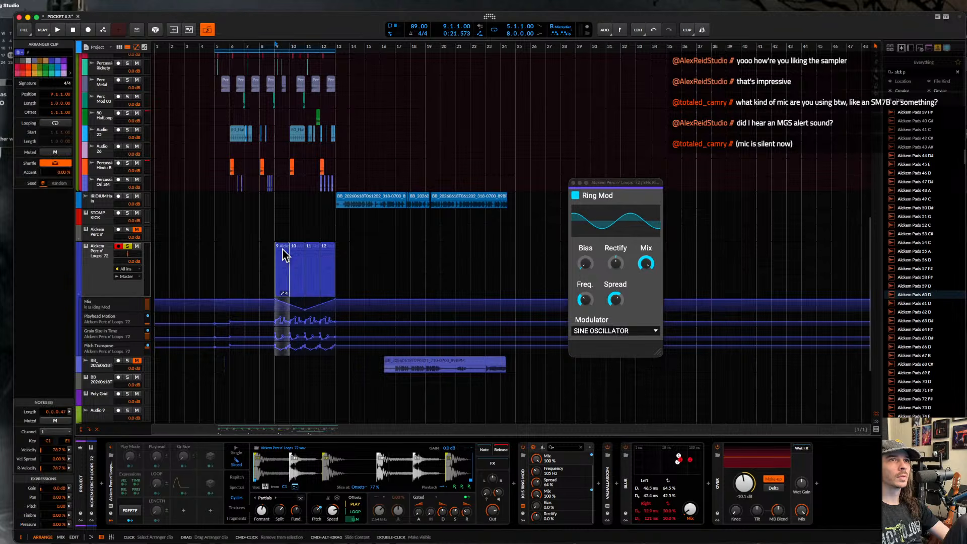
key("space")
- Reshape the Ring Mod Mix automation in bar 9 to dip near 7% at 9.3 and return to 100% at bar 10
scroll(286, 305, "up", 8)
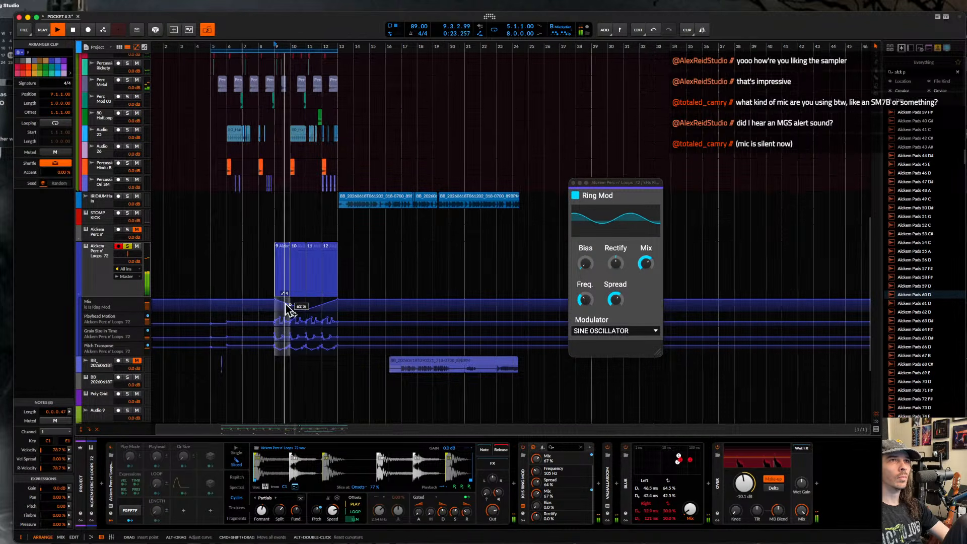
key("space")
double_click(280, 309)
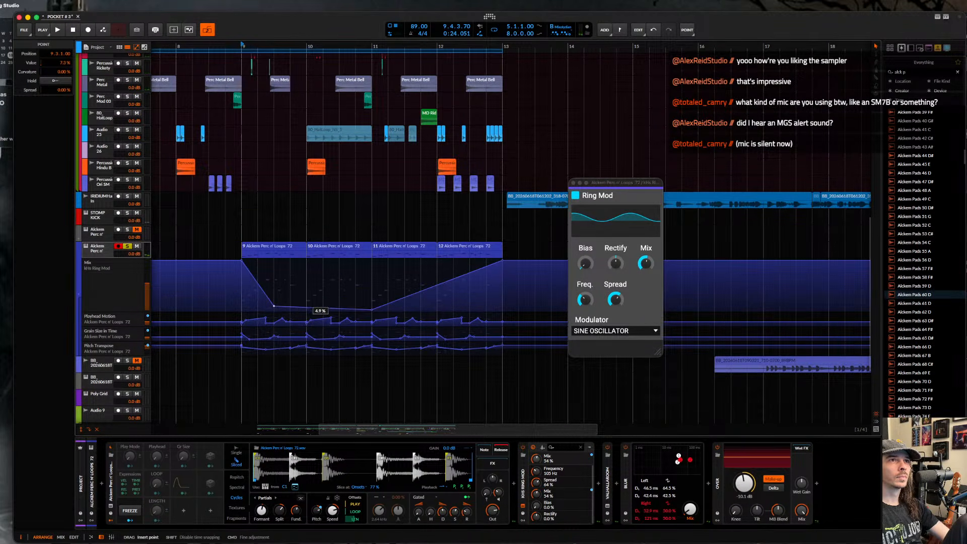
left_click_drag(307, 309, 306, 261)
key("space")
left_click(279, 252)
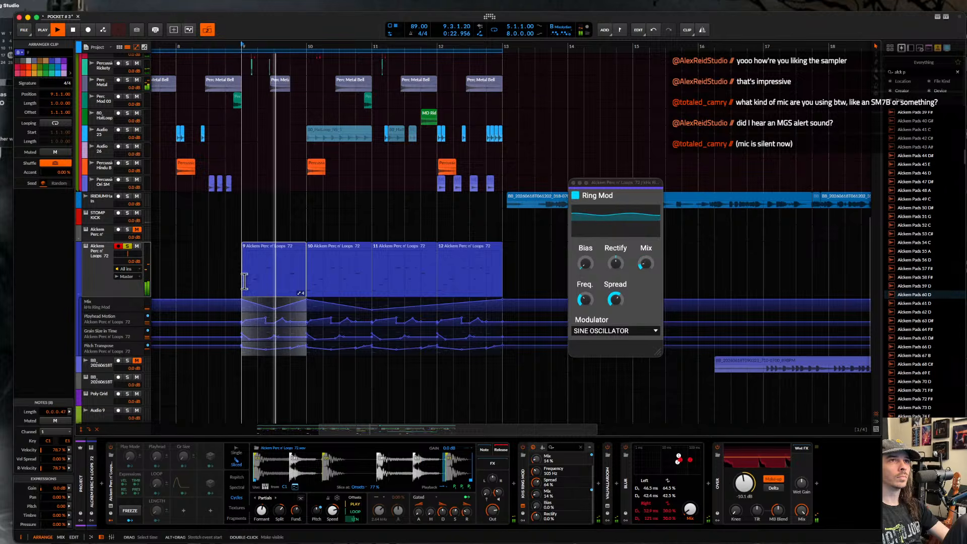
- Duplicate the bar 9 clip with its automation three times across bars 10 to 12
left_click_drag(243, 281, 304, 286)
key("super+d")
key("super+d")
key("super+d")
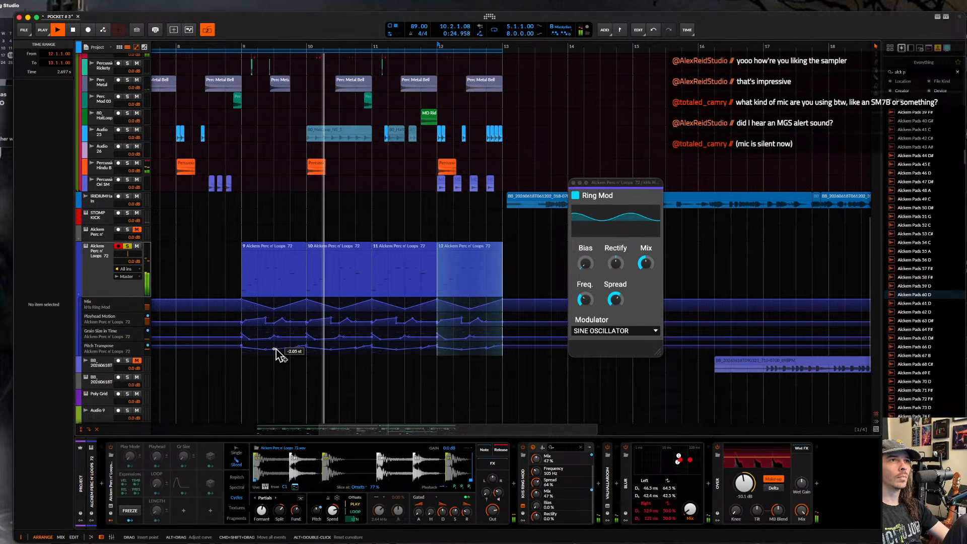
- Check the Ring Mod frequency at 105 Hz during playback, then close the plug-in window
left_click(584, 300)
left_click_drag(583, 299, 584, 299)
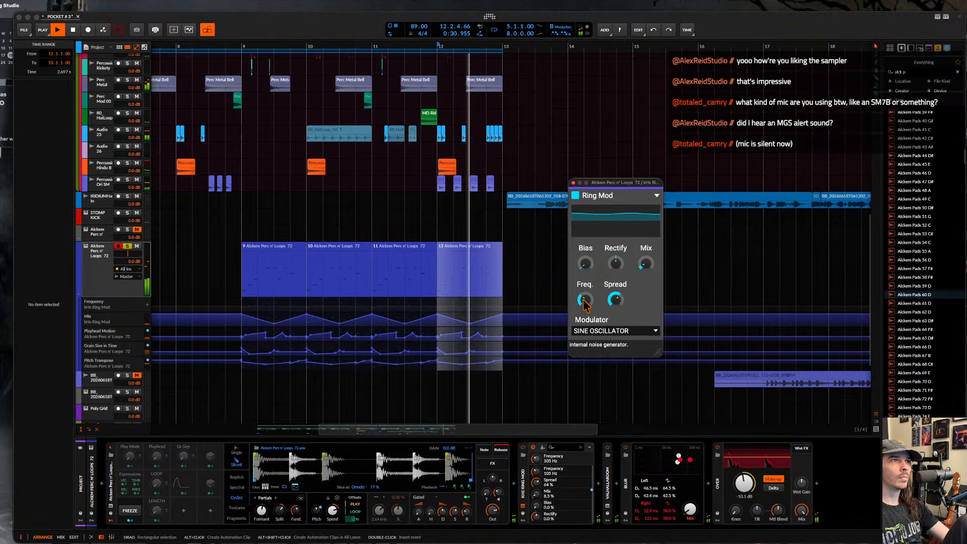
left_click(573, 183)
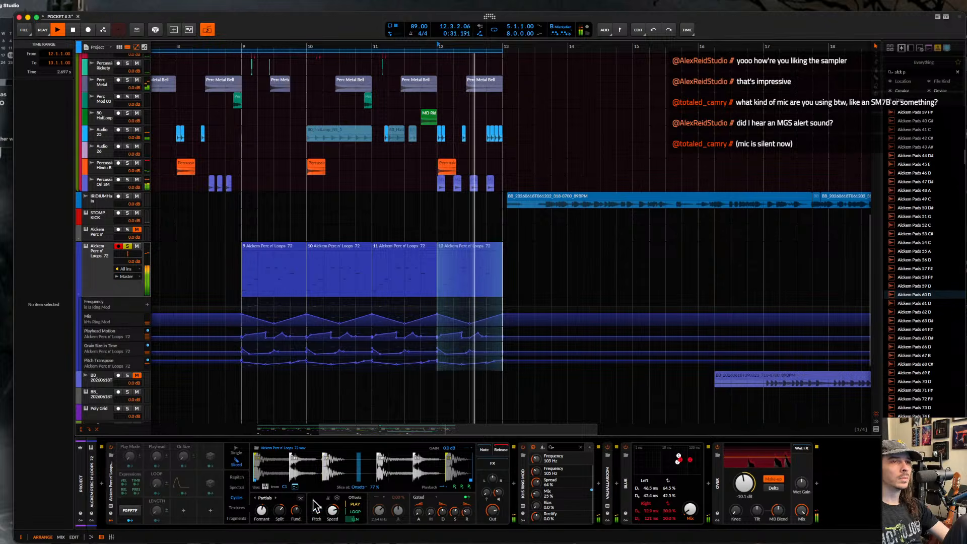
- Adjust the sampler's Partials fundamental level, formant and harmonic split while the clips play
left_click(296, 510)
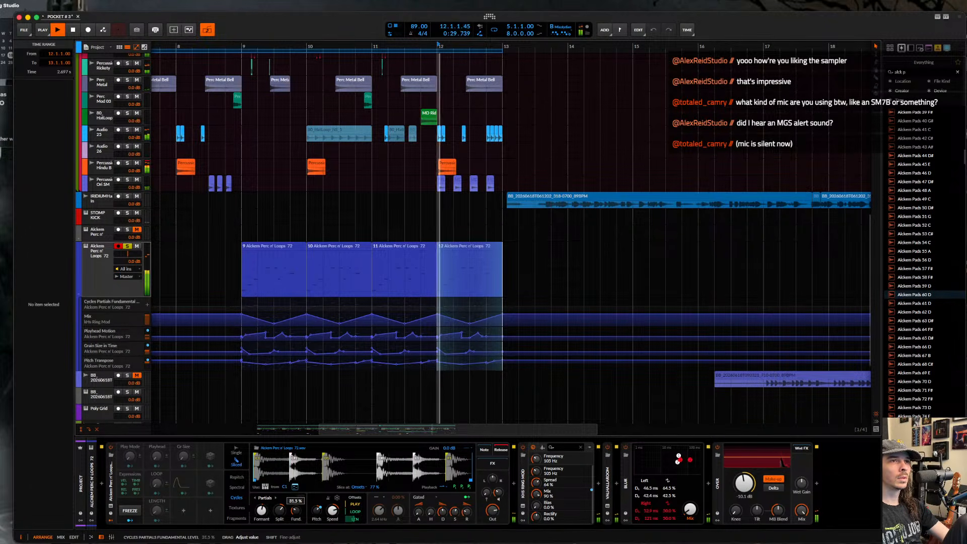
left_click_drag(295, 510, 296, 495)
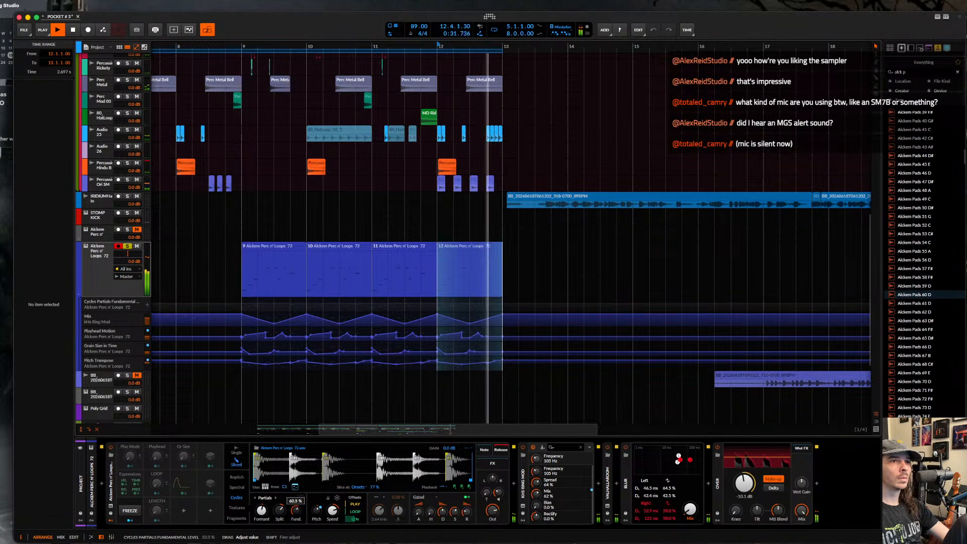
left_click(262, 510)
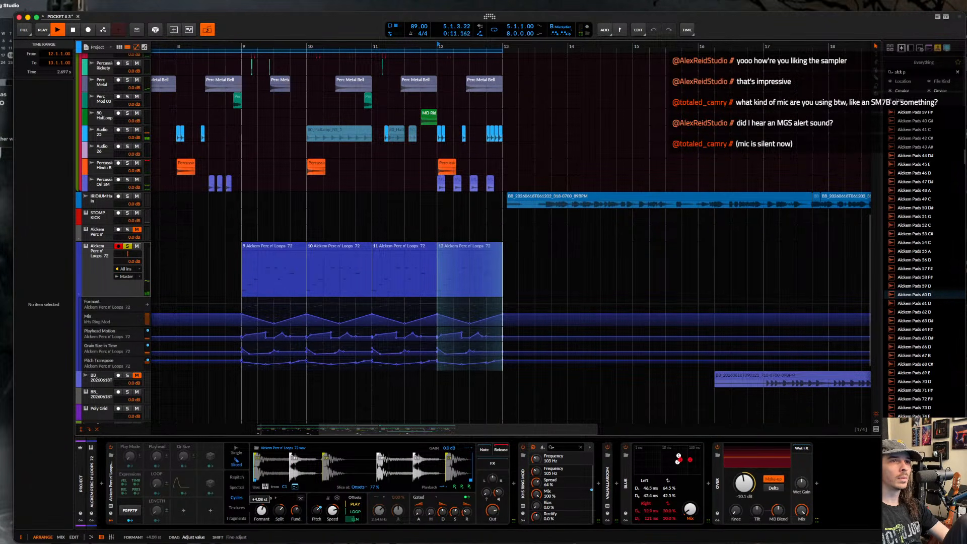
left_click(265, 250)
left_click_drag(262, 514, 279, 527)
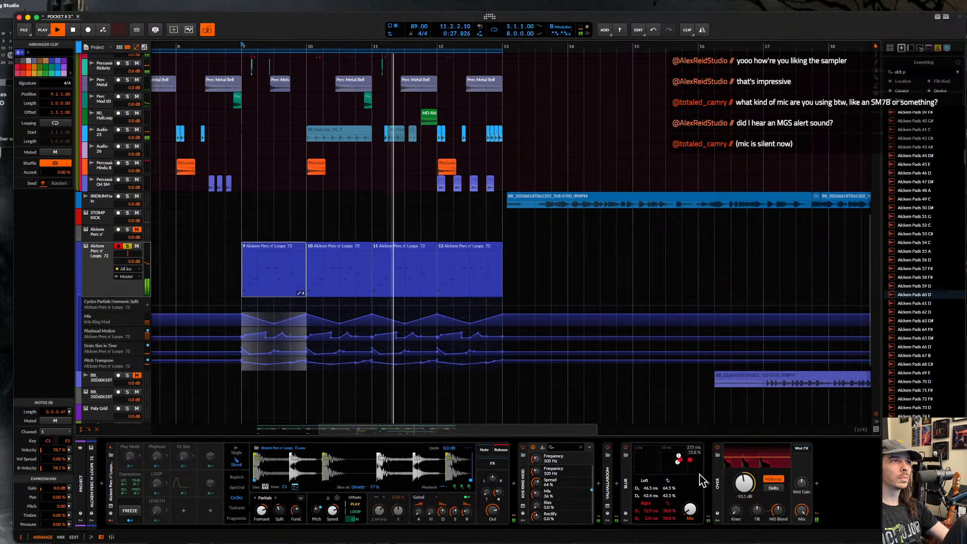
- Draw Blur Mix automation ramping from 0% through bar 9, with a second flat-topped peak in the first half of bar 10
left_click_drag(690, 509, 690, 508)
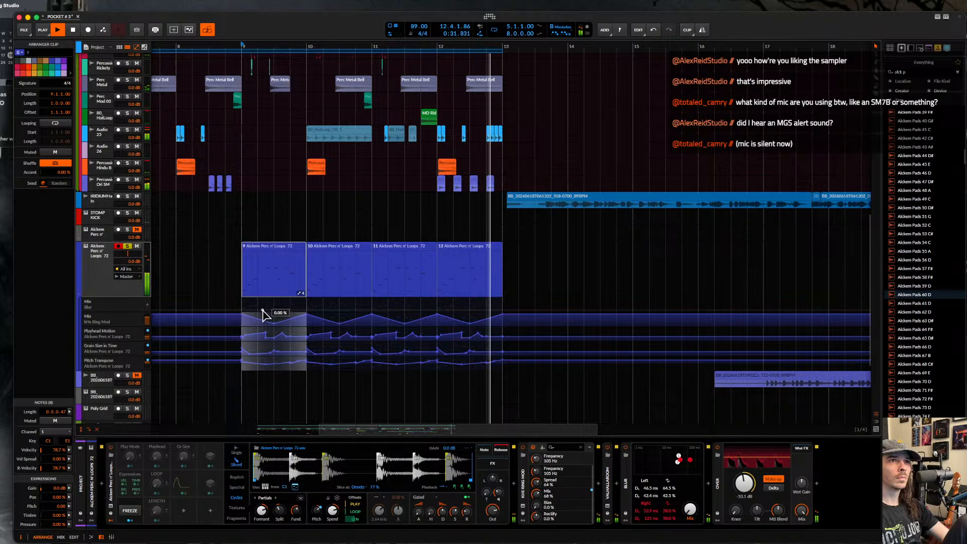
key("space")
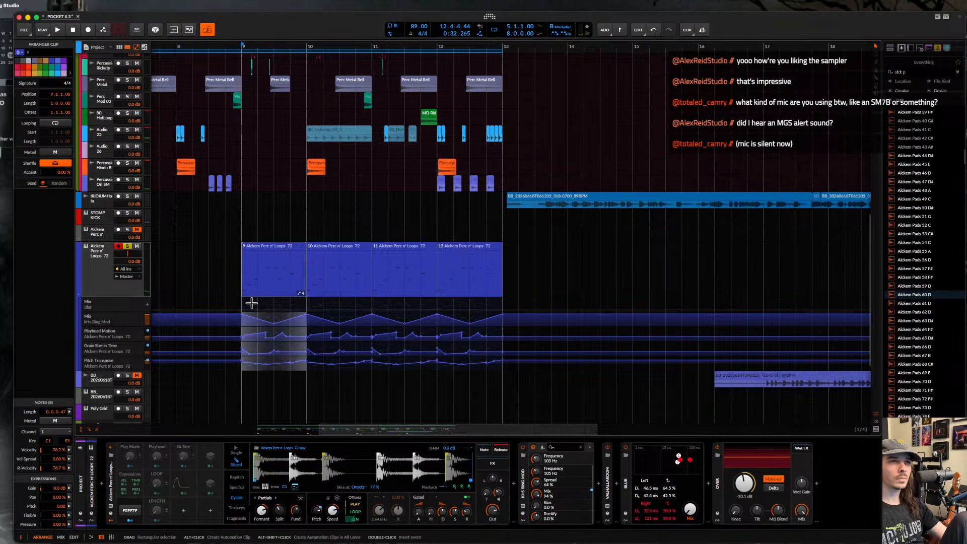
left_click(243, 312)
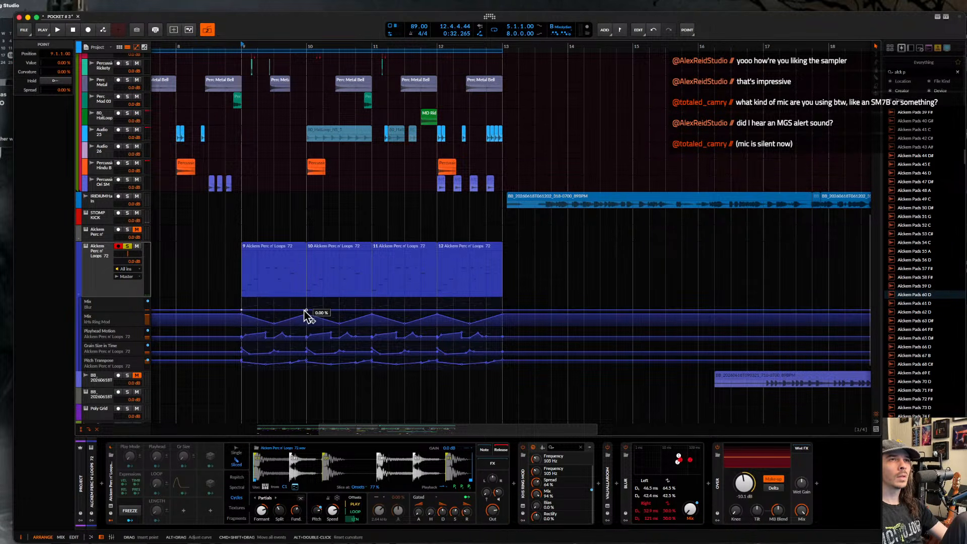
mouse_move(306, 312)
left_mouse_down()
mouse_move(307, 300)
mouse_move(307, 310)
left_mouse_up()
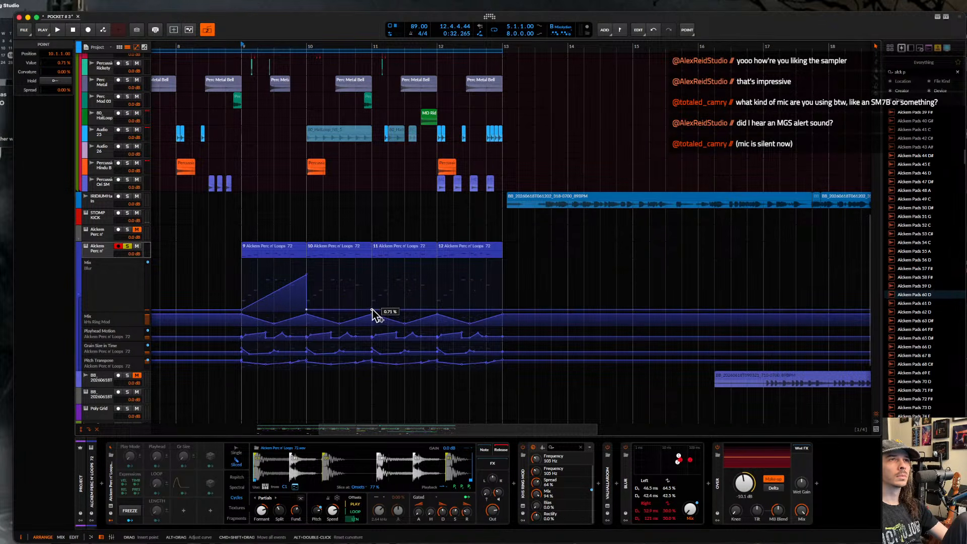
left_click_drag(377, 311, 356, 310)
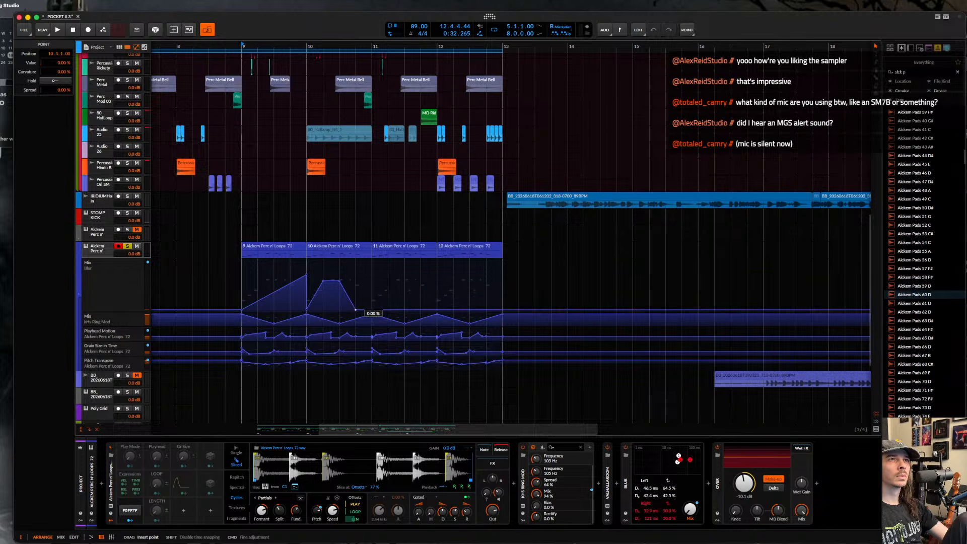
key("space")
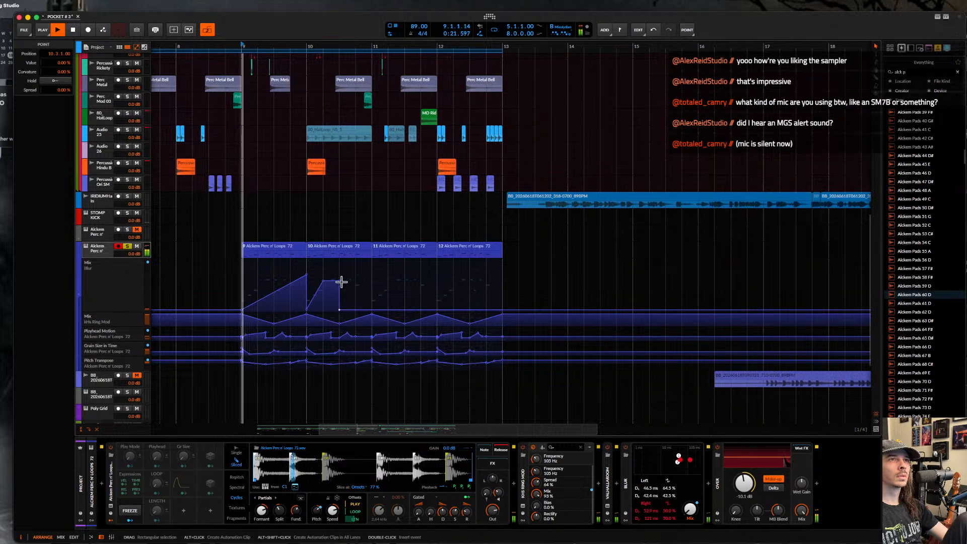
- Add two Blur Mix peaks of about 51% in bar 11 and a ramp from 0% at 12.2 up to bar 13
left_click(372, 310)
left_click(403, 285)
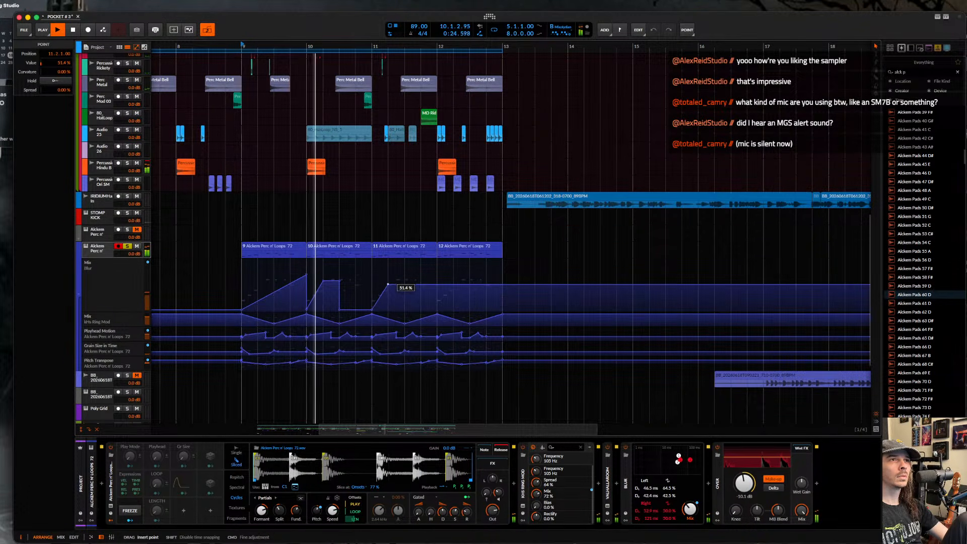
left_click(388, 310)
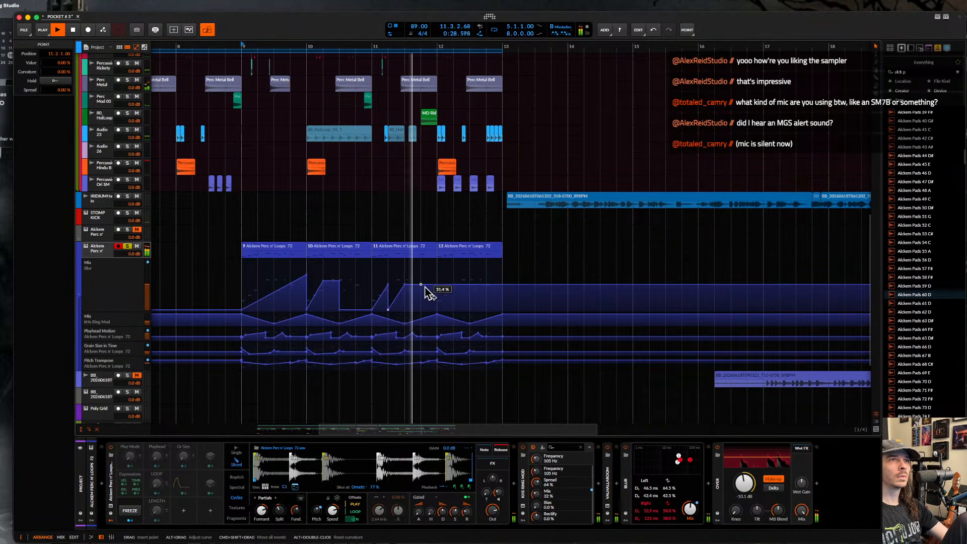
left_click(421, 310)
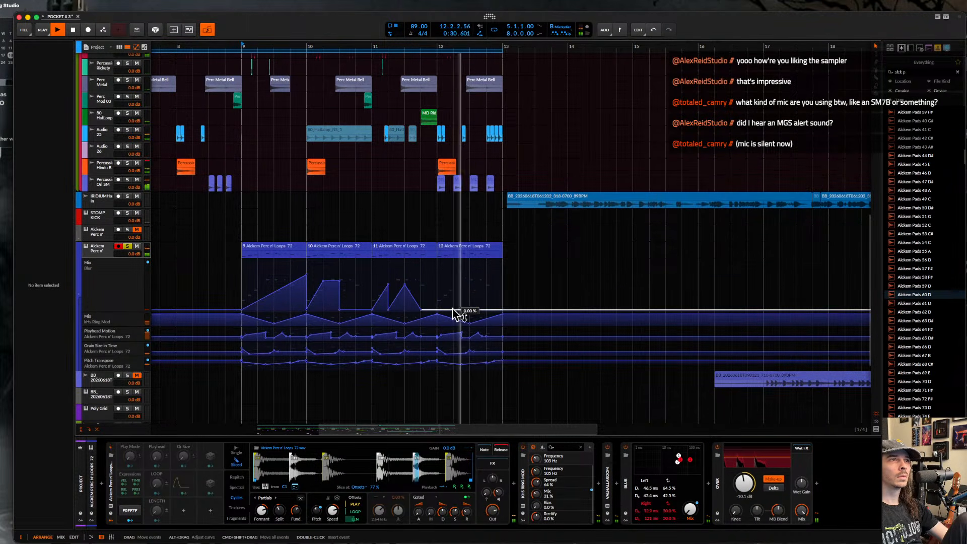
left_click_drag(504, 309, 502, 280)
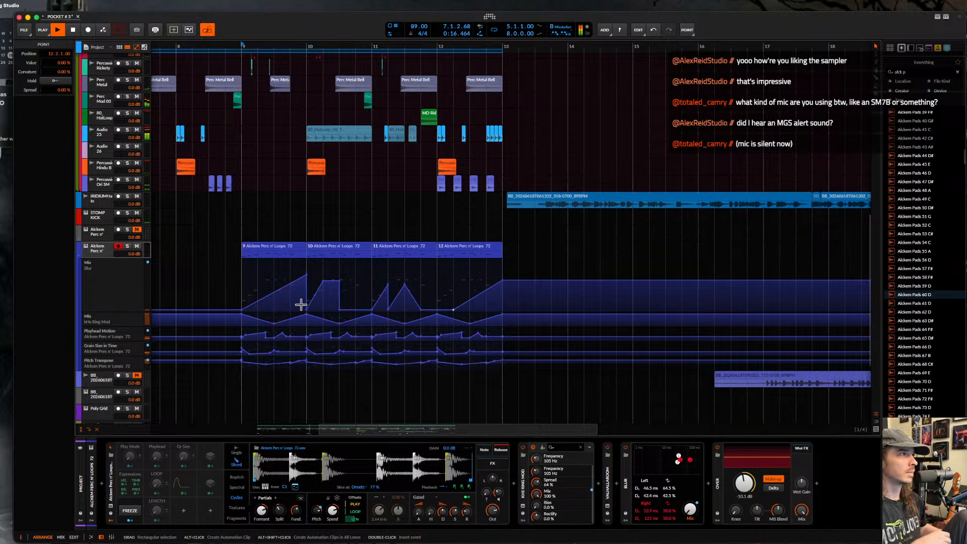
- Listen to the full arrangement and look over its upper tracks
scroll(311, 261, "down", 5)
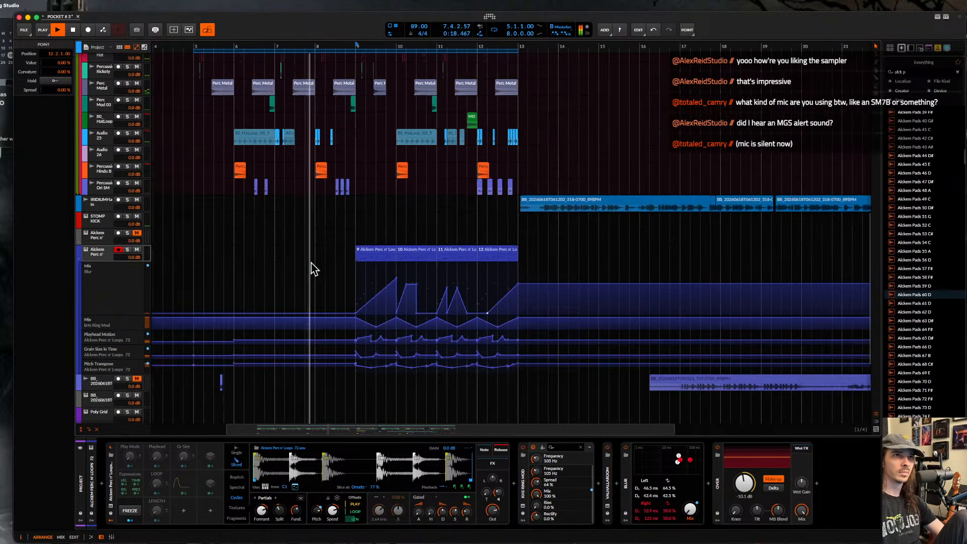
scroll(310, 261, "up", 10)
scroll(311, 262, "down", 3)
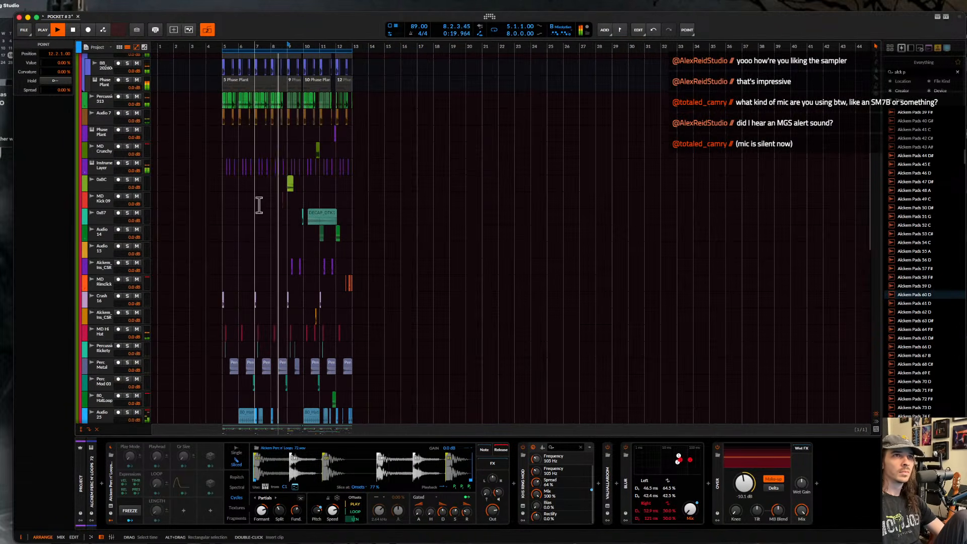
- Play the arrangement from bar 5 and look through its drum and percussion tracks
left_click(223, 190)
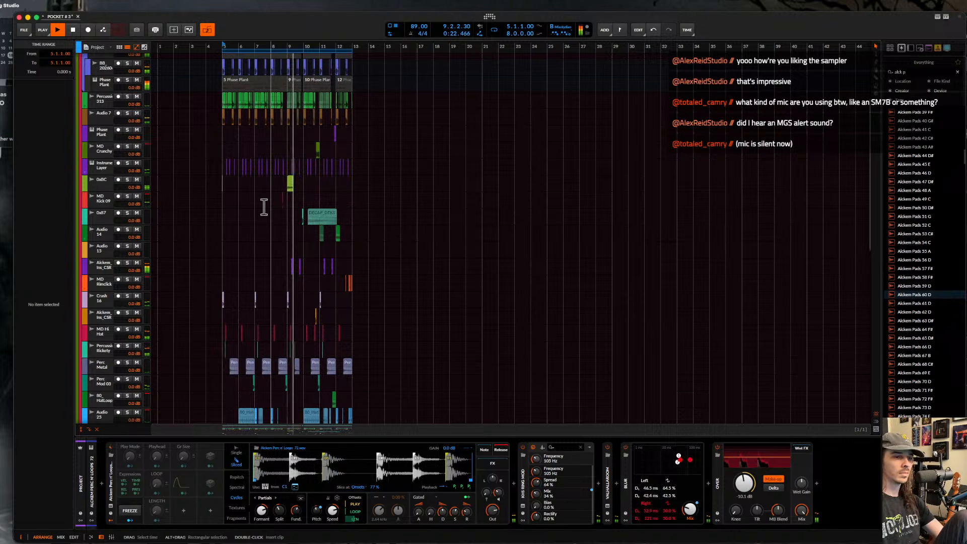
scroll(325, 200, "up", 4)
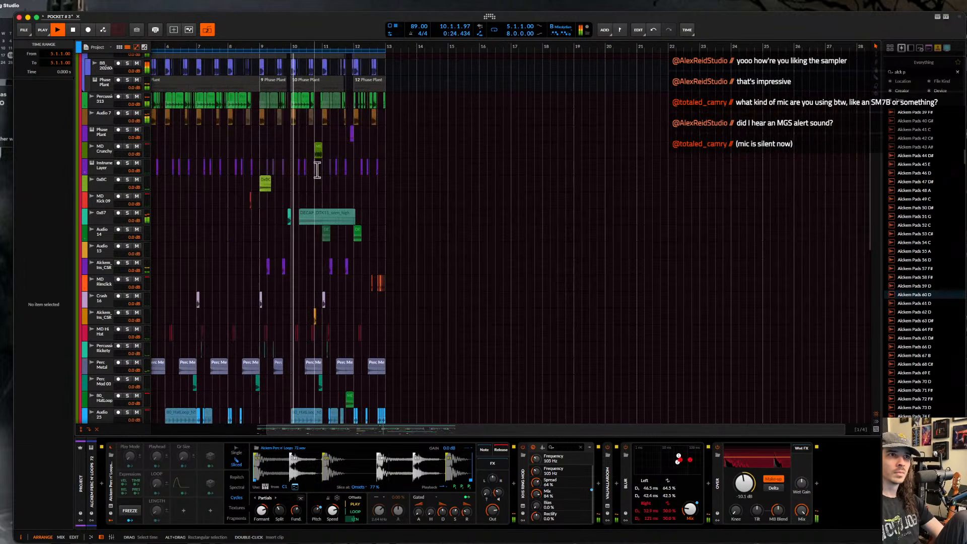
scroll(319, 173, "down", 3)
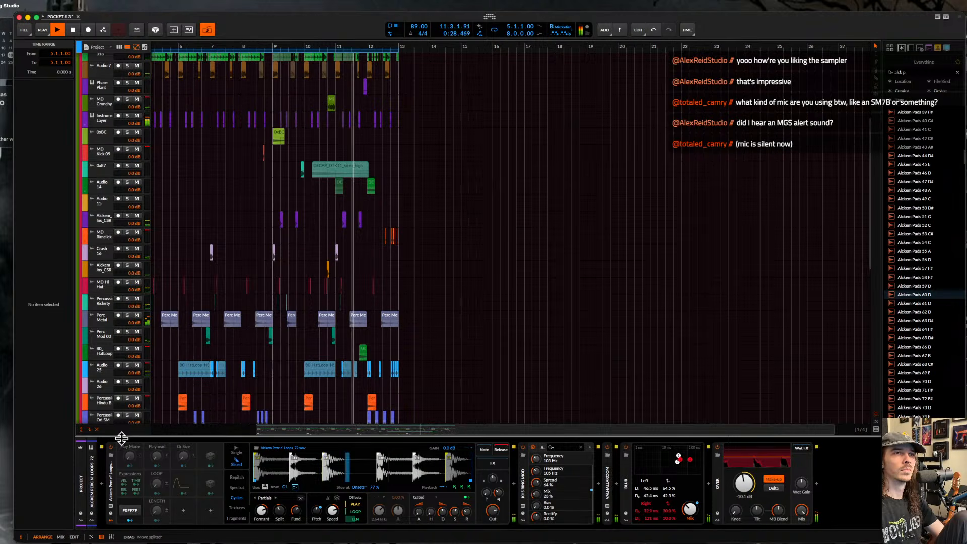
scroll(322, 171, "up", 2)
scroll(322, 171, "down", 3)
scroll(324, 169, "up", 6)
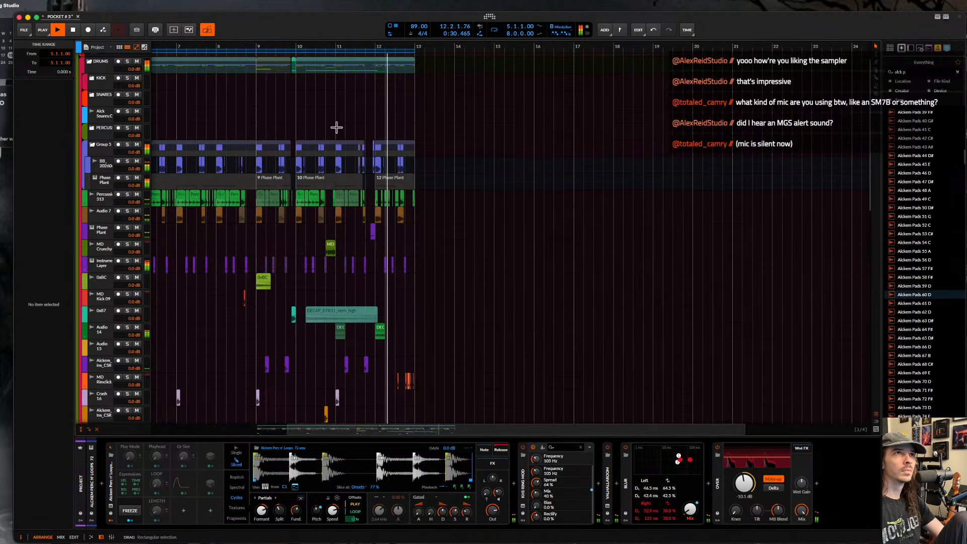
scroll(336, 127, "up", 2)
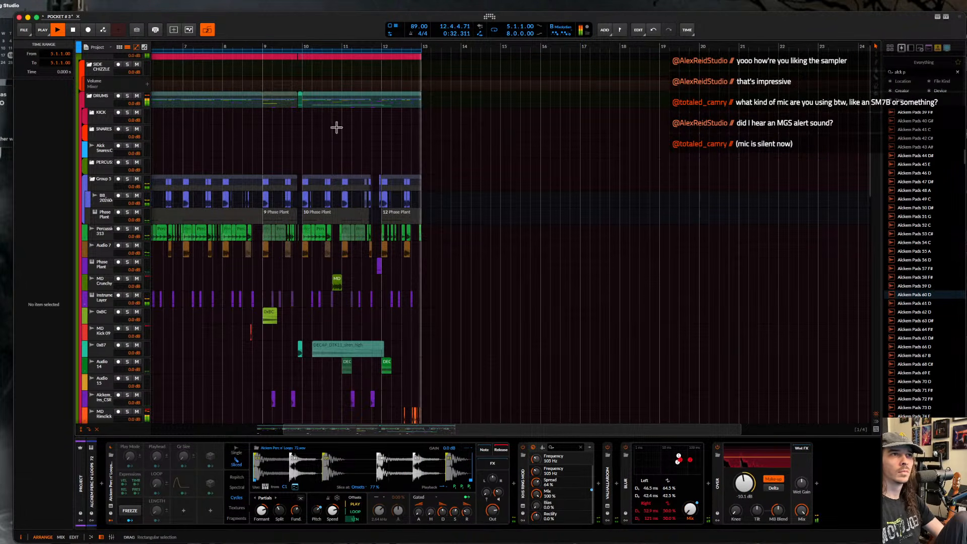
- Solo the Alckem Perc loop track, expand its Playhead Motion automation lane and play the track from bar 9
scroll(336, 128, "down", 10)
key("space")
scroll(302, 328, "down", 10)
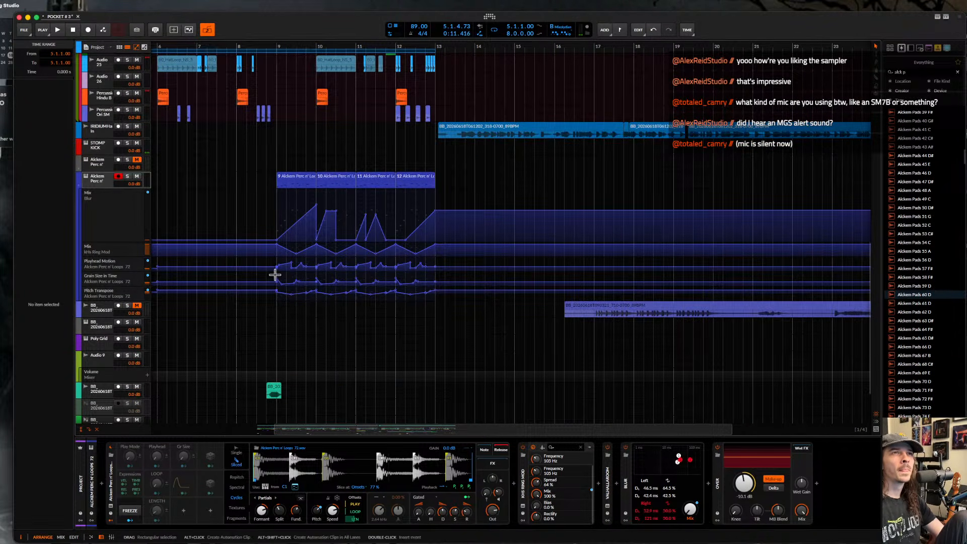
scroll(275, 274, "up", 5)
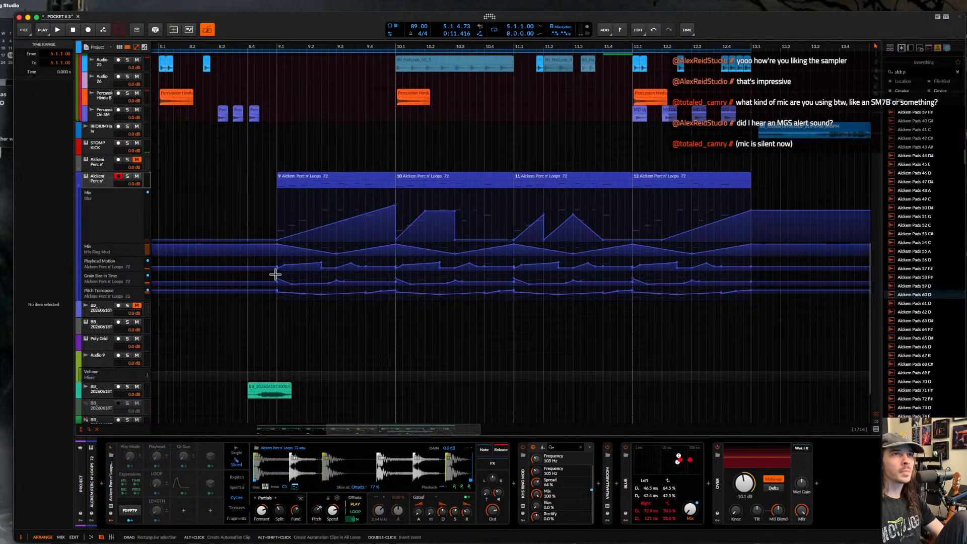
left_click(125, 268)
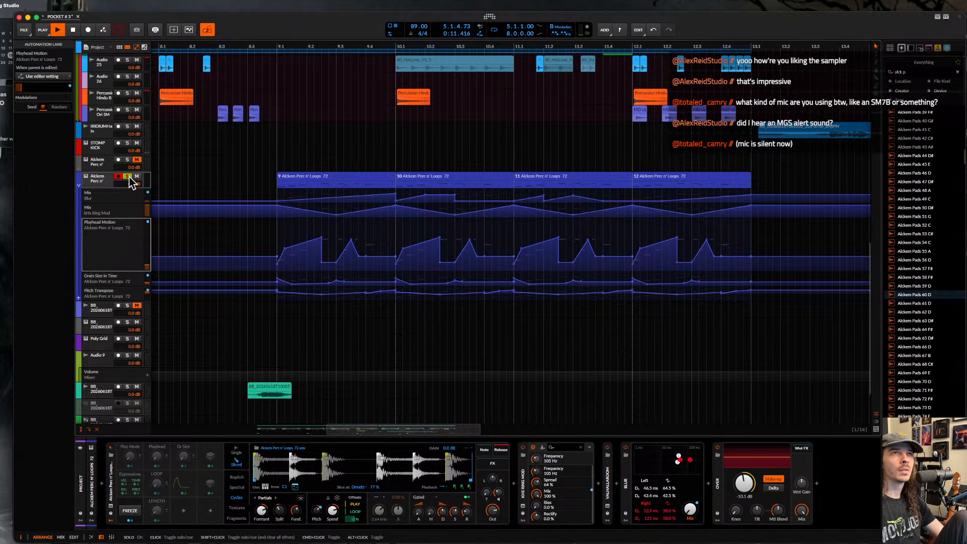
key("space")
left_click(277, 238)
key("space")
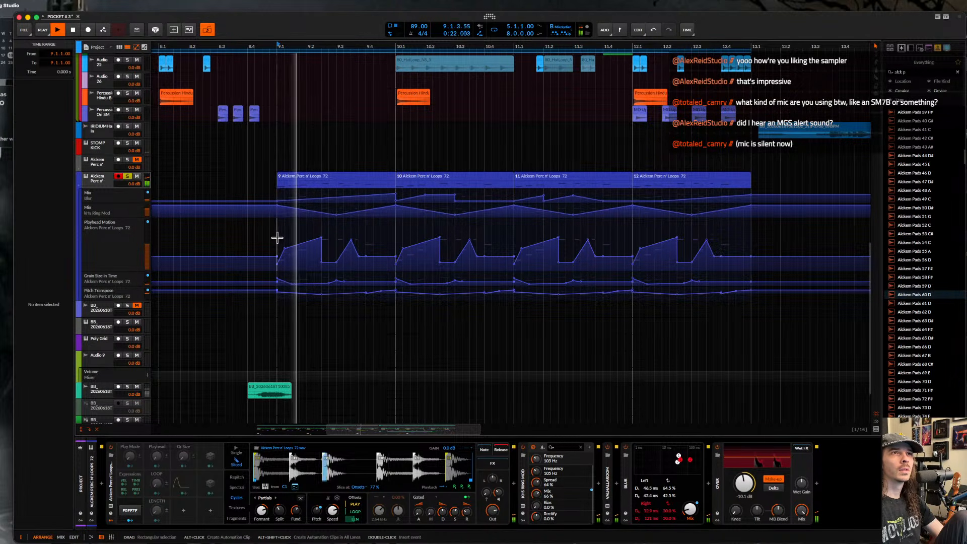
- Try raising all Playhead Motion automation points across bars 9 to 12 slightly, and undo the change
key("space")
left_click_drag(277, 237, 604, 250)
left_click_drag(721, 256, 754, 271)
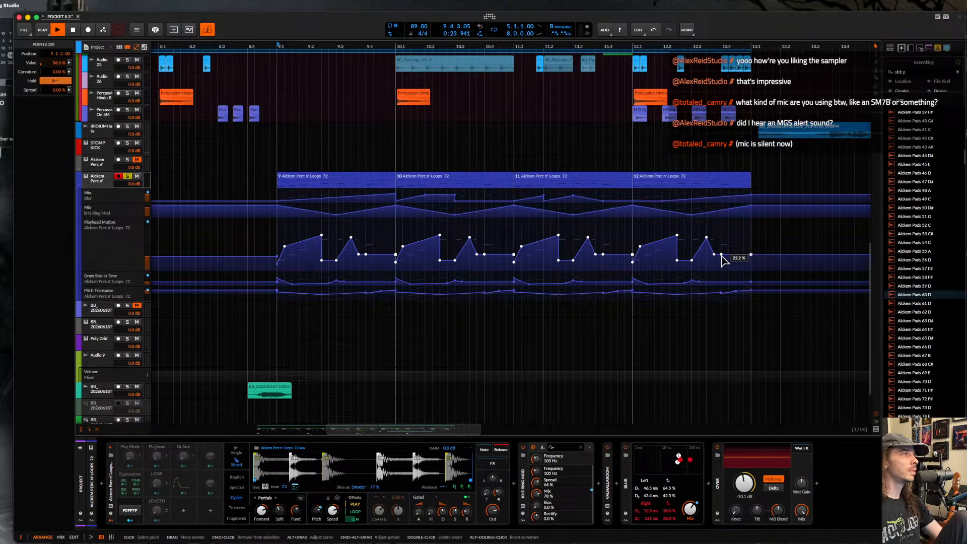
key("space")
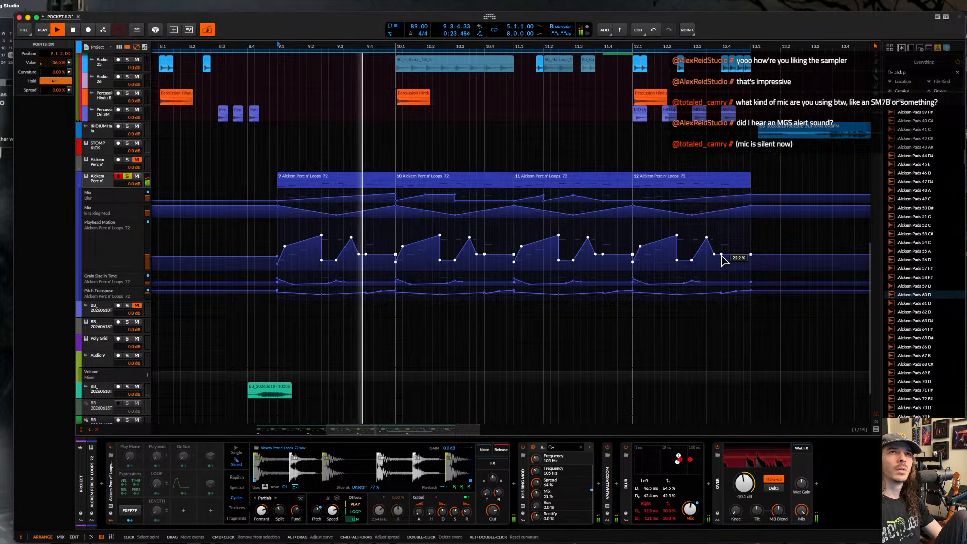
key("super+z")
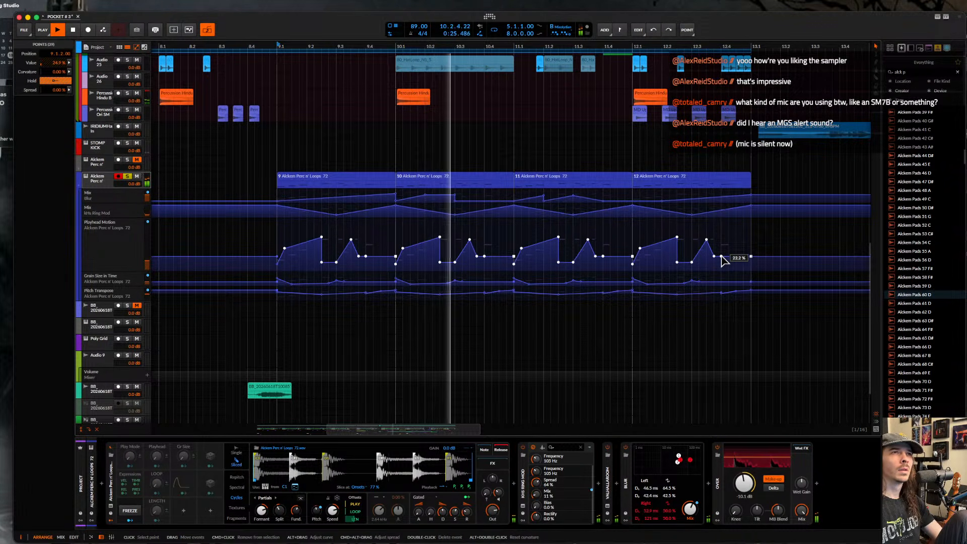
- Try lowering the Pitch Transpose automation points across bars 9 to 12 while the soloed loop track plays
left_click(106, 296)
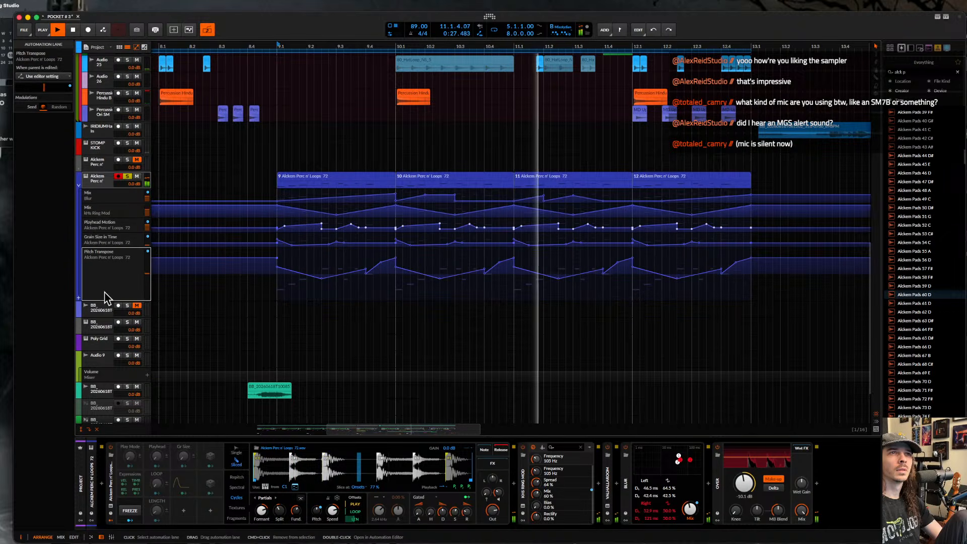
left_click_drag(280, 295, 774, 251)
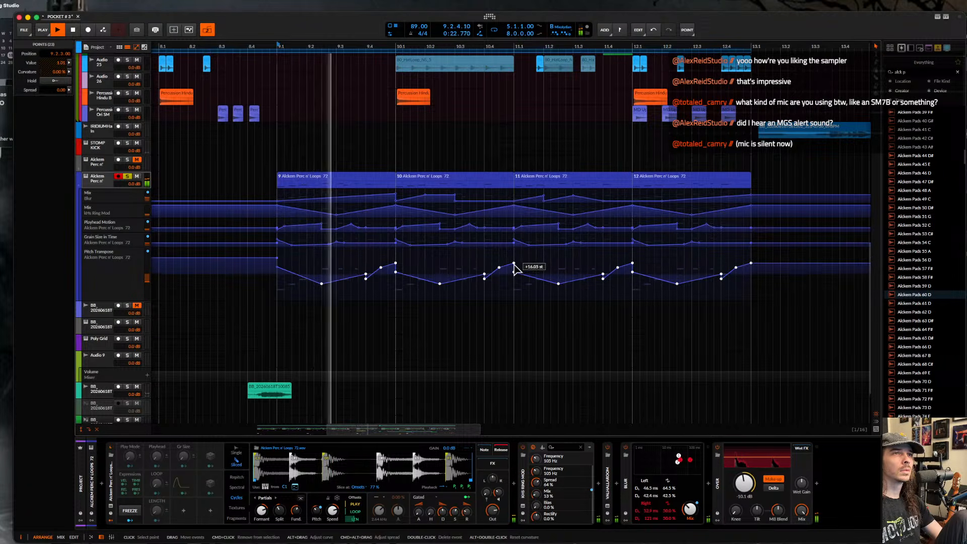
key("space")
mouse_move(517, 265)
left_mouse_down()
mouse_move(514, 246)
mouse_move(514, 270)
left_mouse_up()
key("space")
key("space")
key("space")
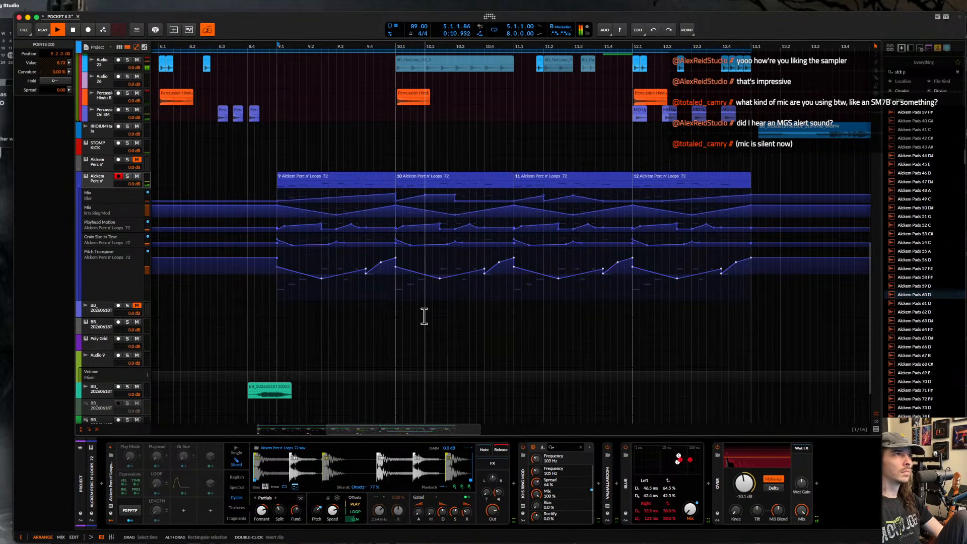
- Play the unsoloed arrangement from bar 5 to hear the Alckem loop against the lower percussion tracks
scroll(391, 286, "down", 5)
scroll(391, 286, "left", 2)
scroll(390, 285, "down", 4)
scroll(391, 285, "up", 5)
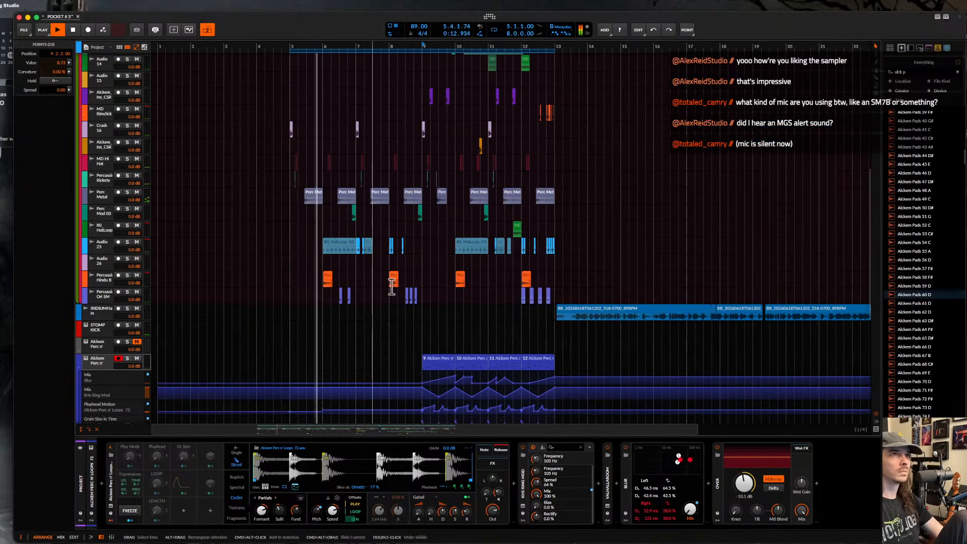
left_click(291, 202)
scroll(291, 202, "up", 2)
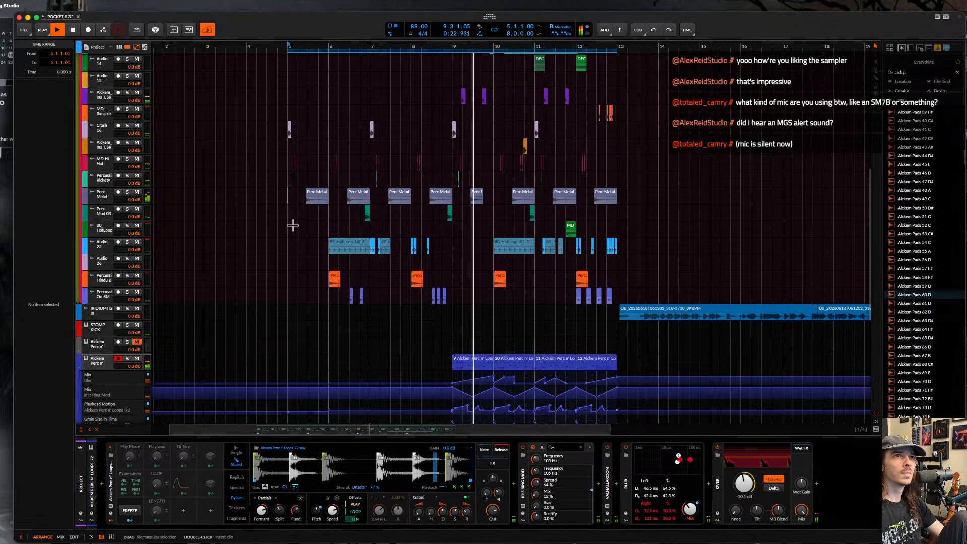
key("ctrl+Up")
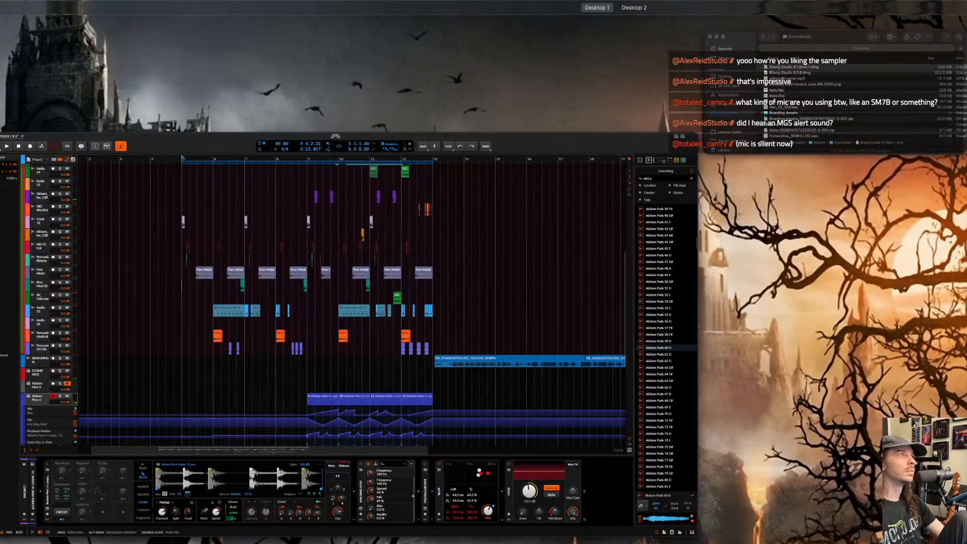
key("ctrl+Up")
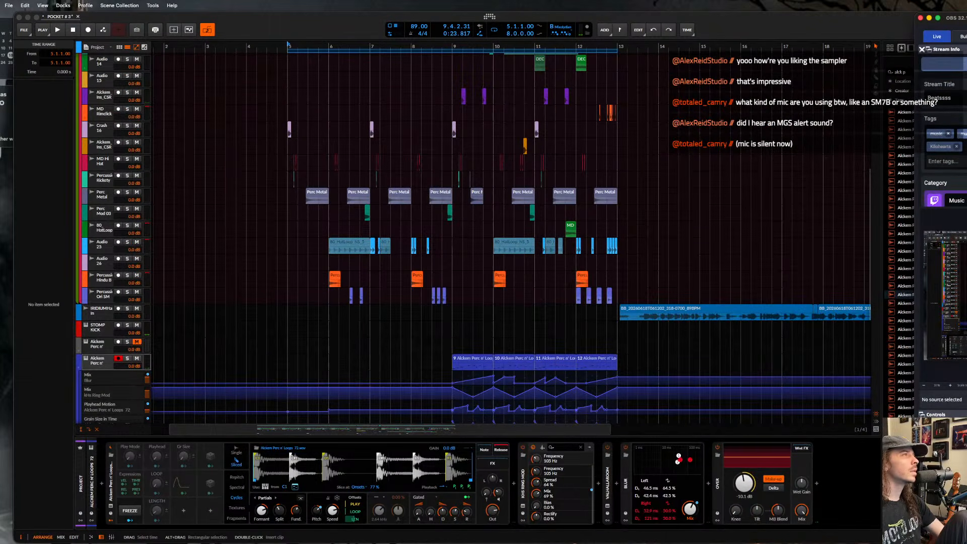
key("super+n")
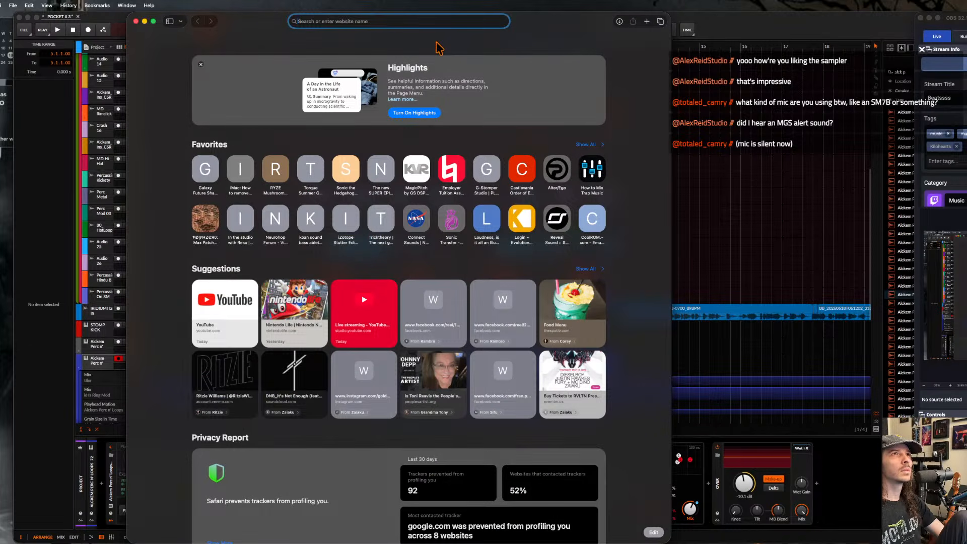
left_click_drag(239, 20, 966, 20)
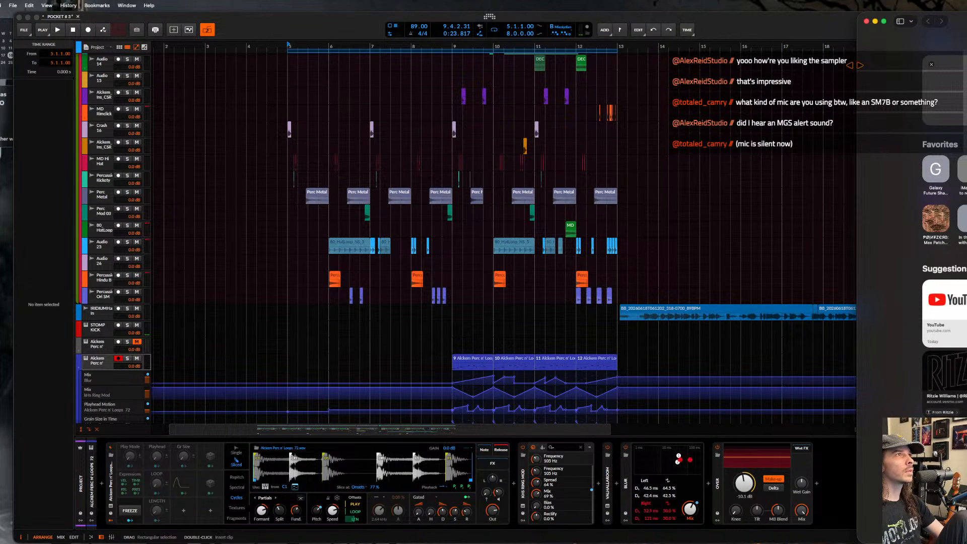
key("super+w")
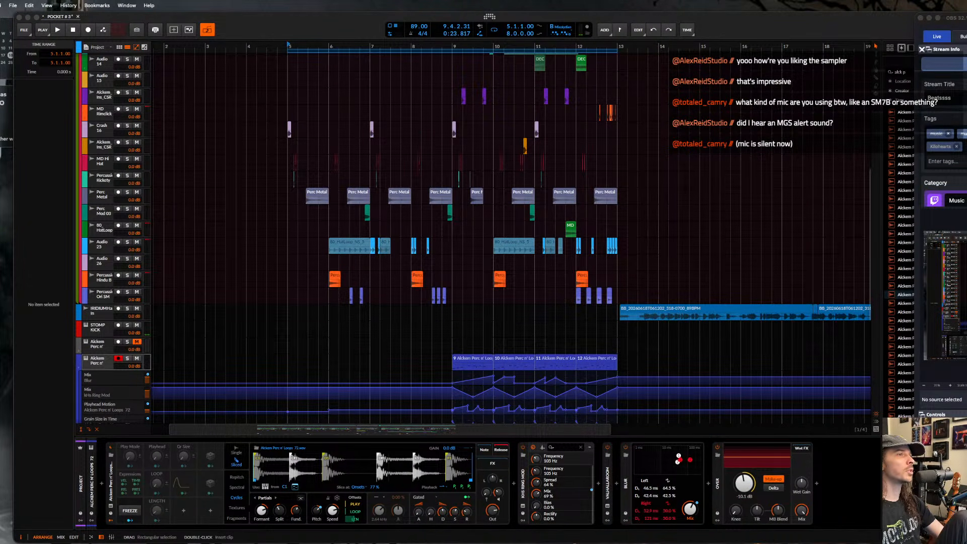
- Solo the Phase Plant track in Group 5 and insert a Tuner between its kHs Ring Mod and kHs Compactor
scroll(440, 321, "down", 10)
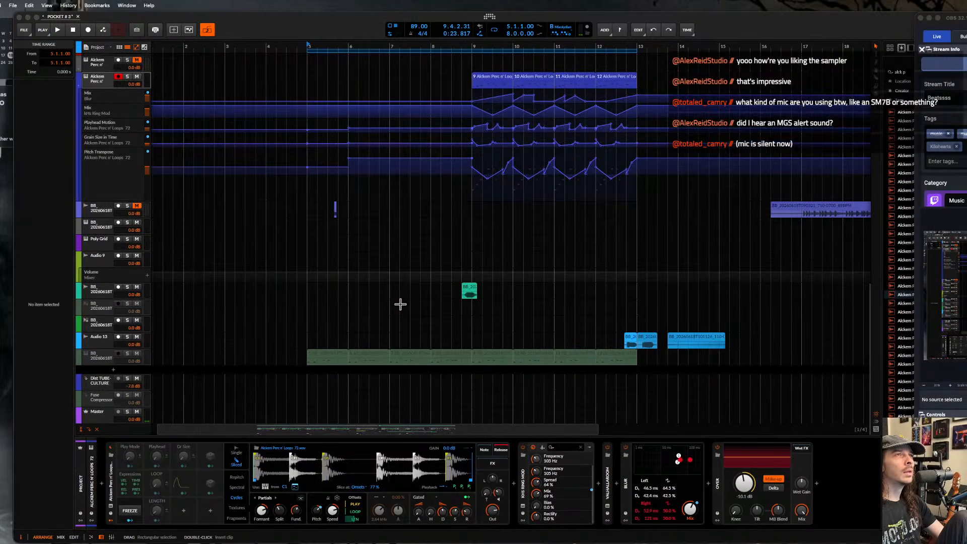
scroll(400, 304, "up", 10)
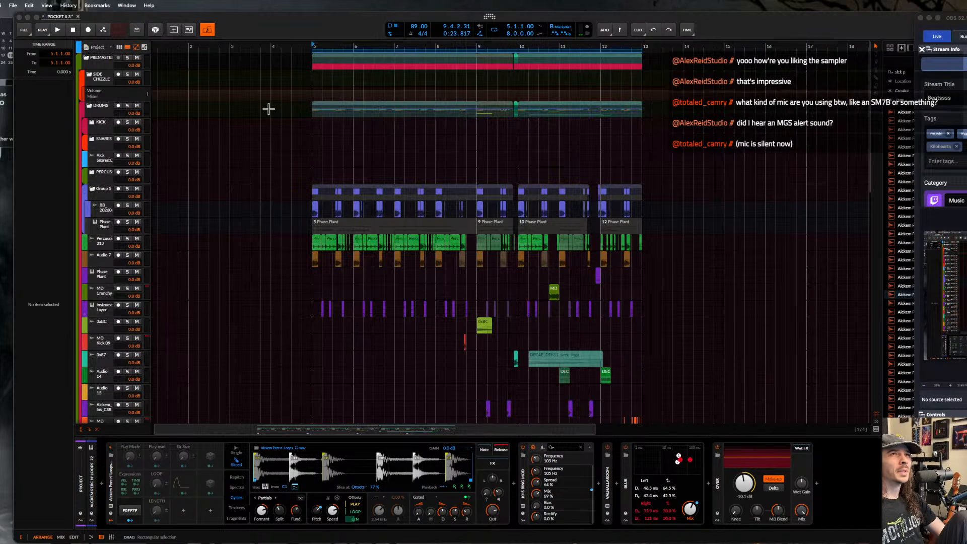
left_click(104, 225)
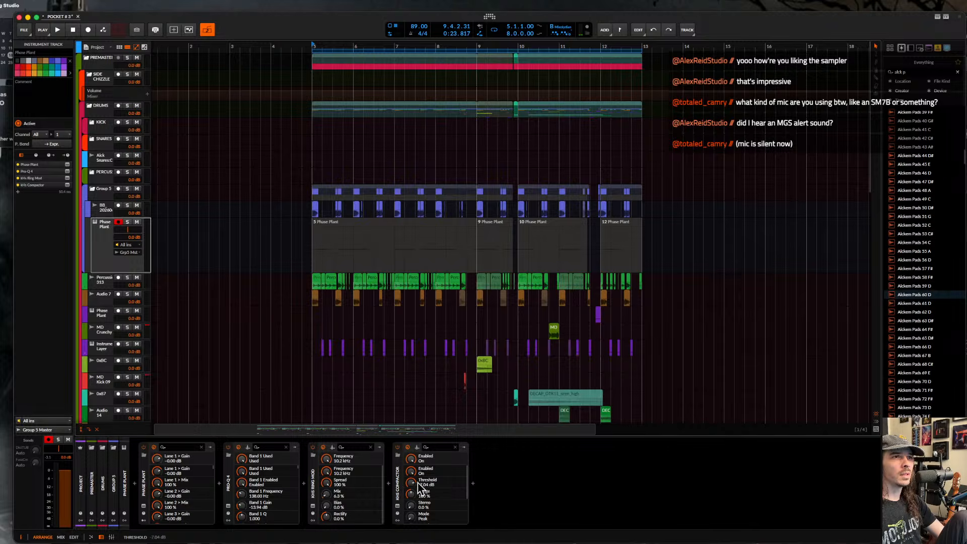
left_click(389, 485)
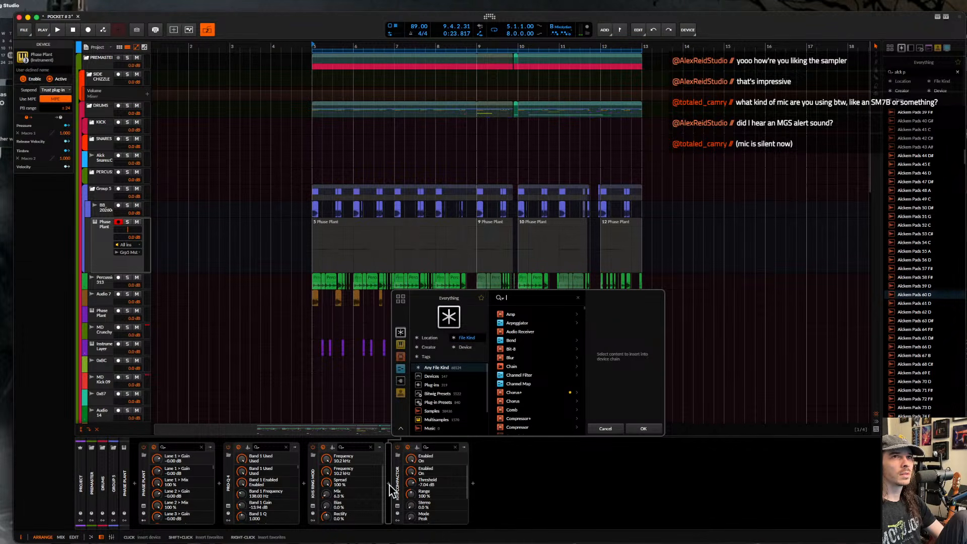
left_click(127, 232)
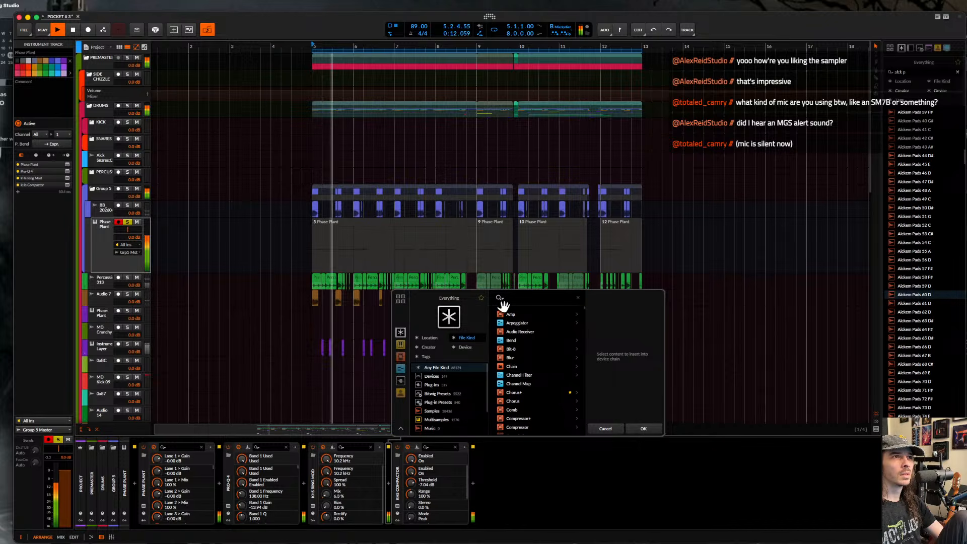
type("tuner")
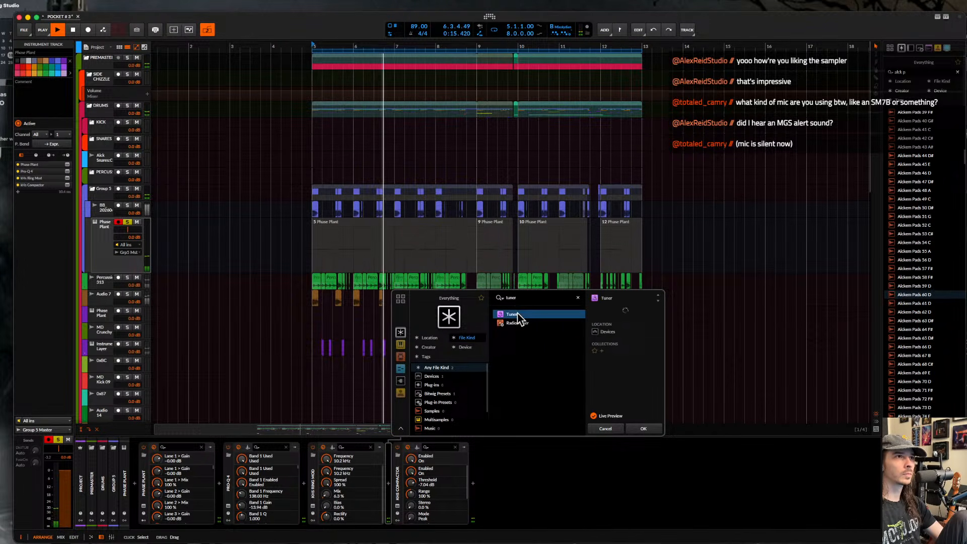
left_click(647, 428)
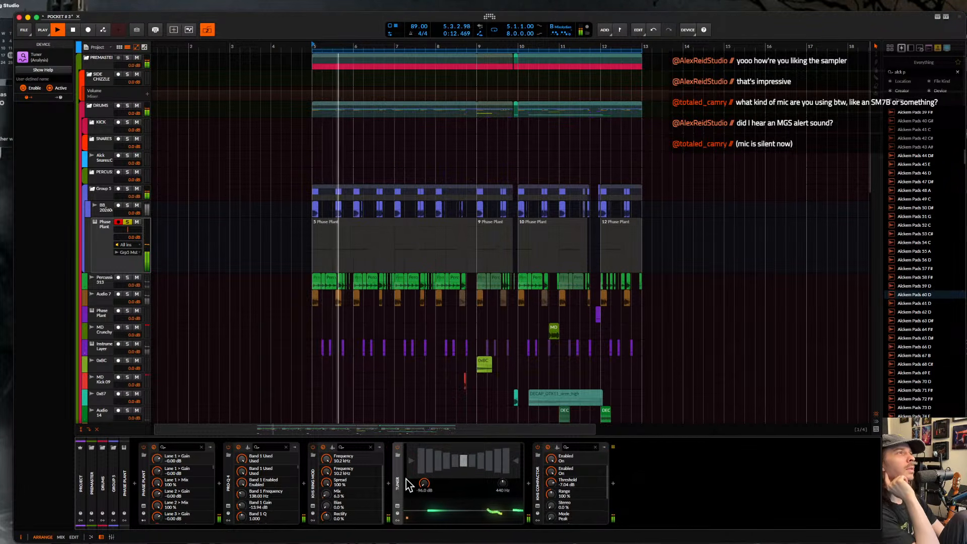
- Examine the soloed Phase Plant bass's notes and tuning in the Tuner while the track plays
right_click(450, 511)
left_click(440, 511)
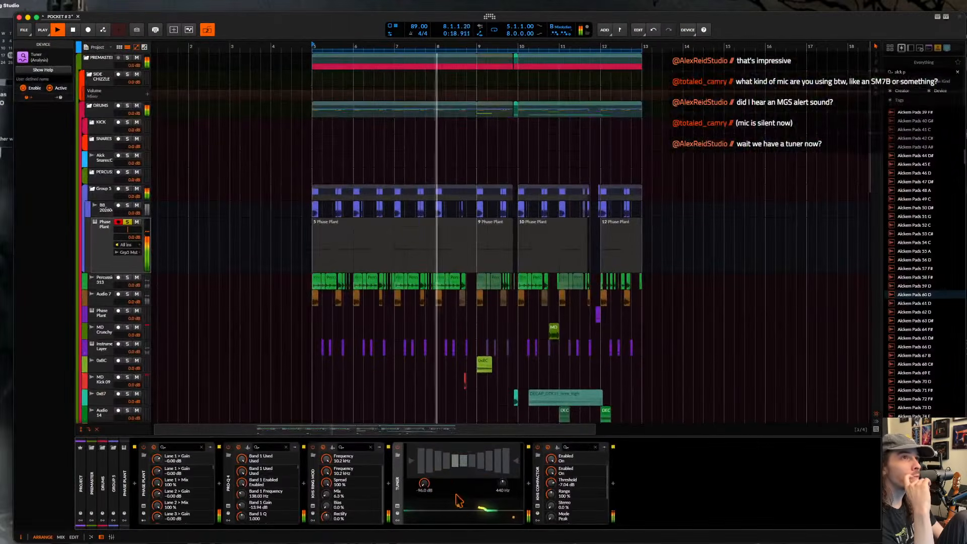
left_click_drag(314, 283, 655, 284)
left_click(659, 283)
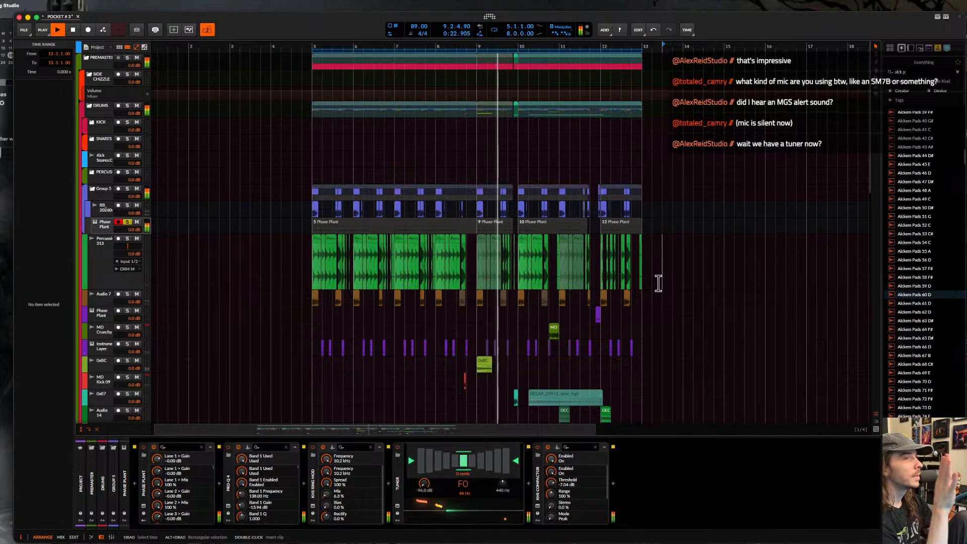
key("space")
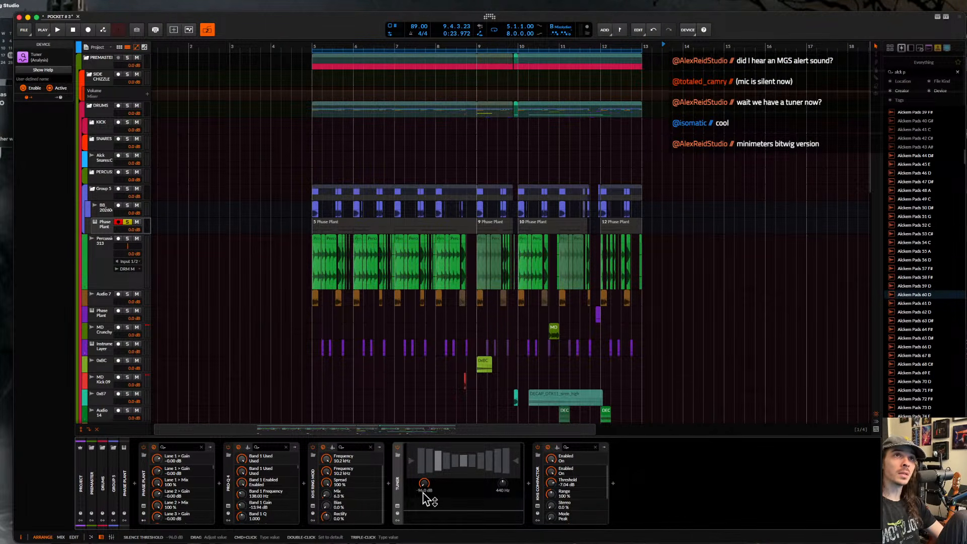
key("space")
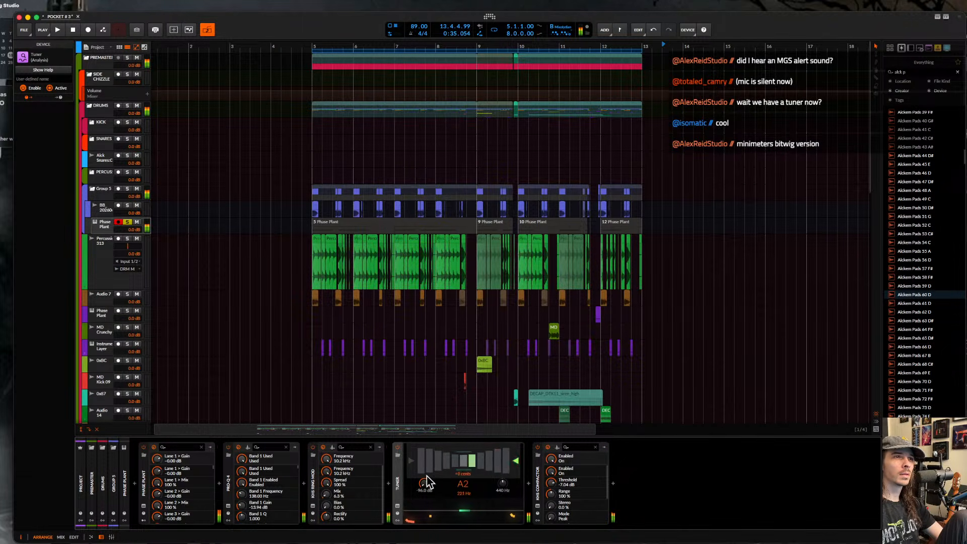
mouse_move(427, 480)
left_mouse_down()
mouse_move(427, 399)
mouse_move(426, 485)
left_mouse_up()
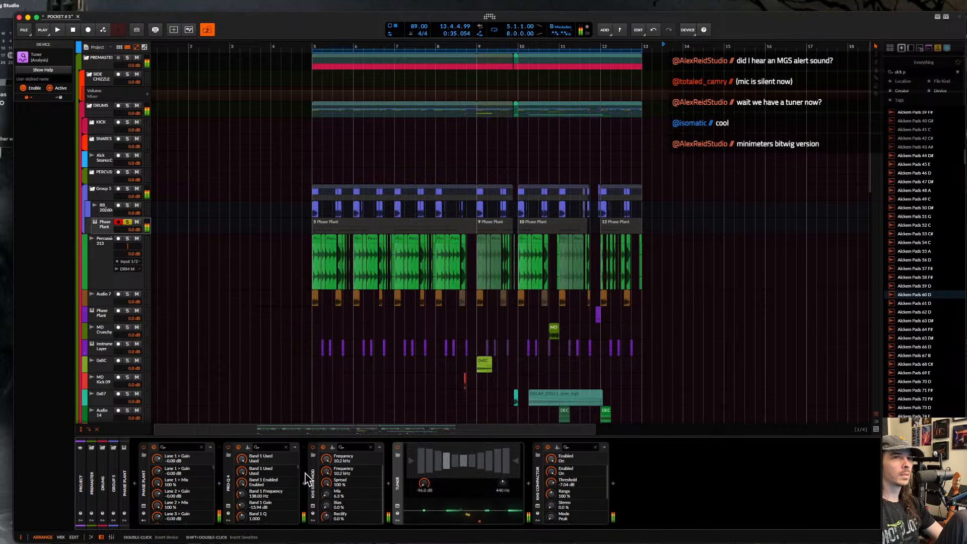
- Try bypassing Phase Plant's LFO modulator, toggling playback to check the bass's pitch in the Tuner without it
left_click(143, 506)
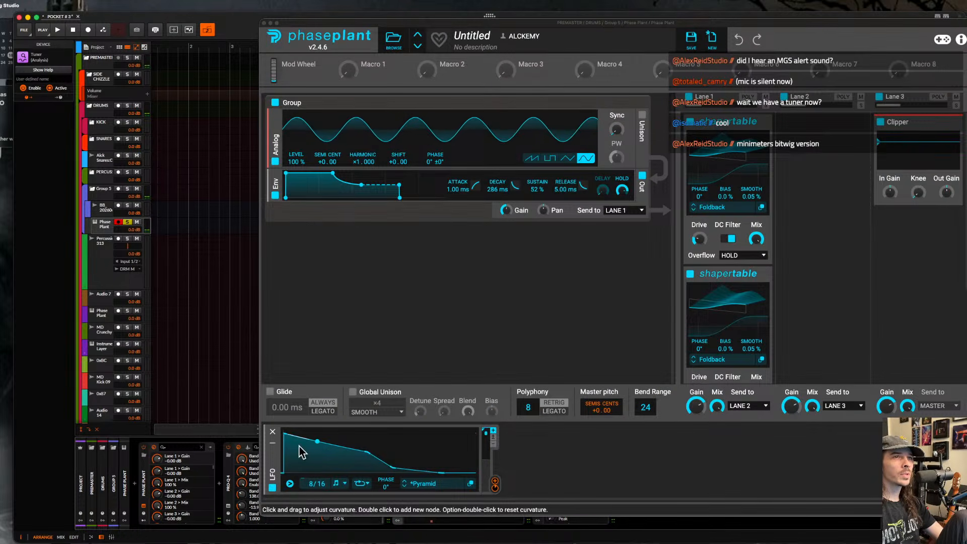
left_click(272, 487)
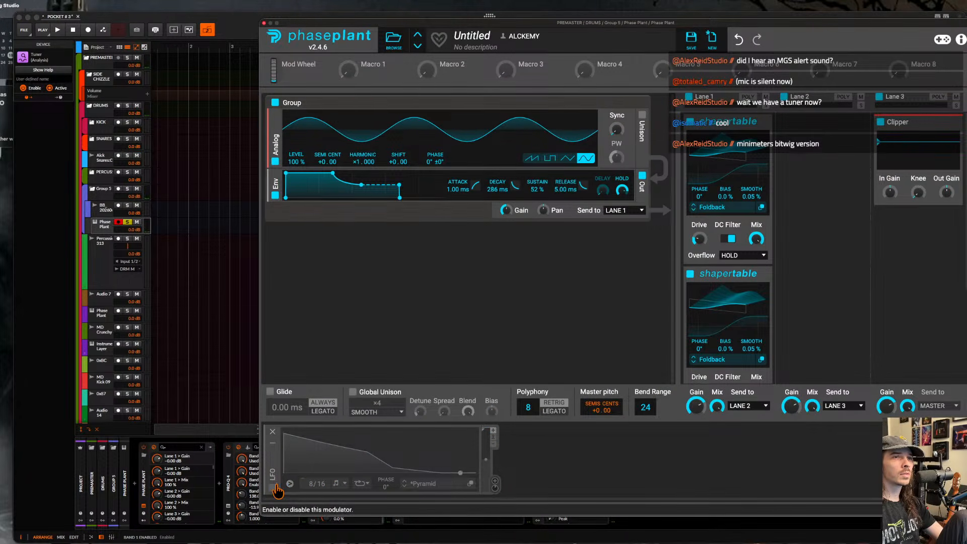
left_click(264, 23)
key("space")
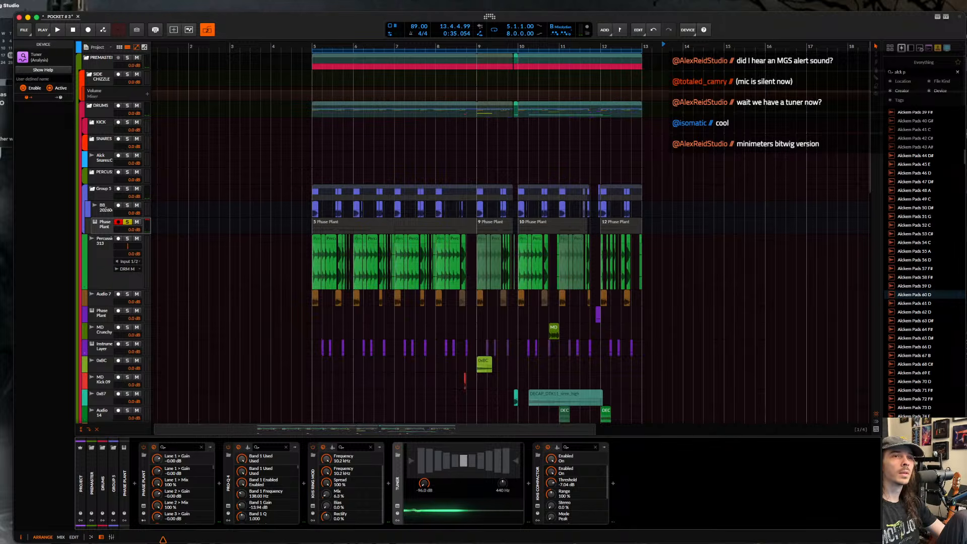
- Re-enable the LFO modulator in Phase Plant and close the plugin window
left_click(143, 506)
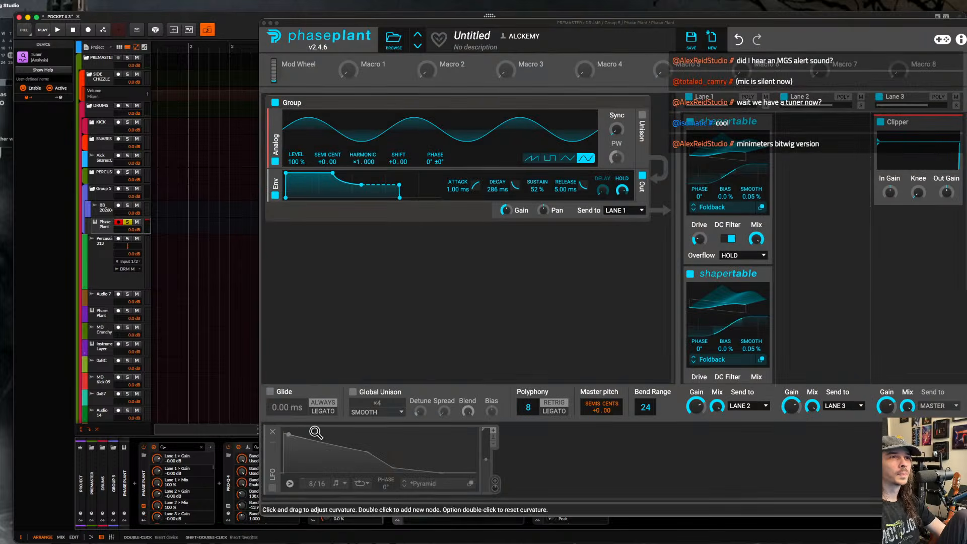
left_click(272, 487)
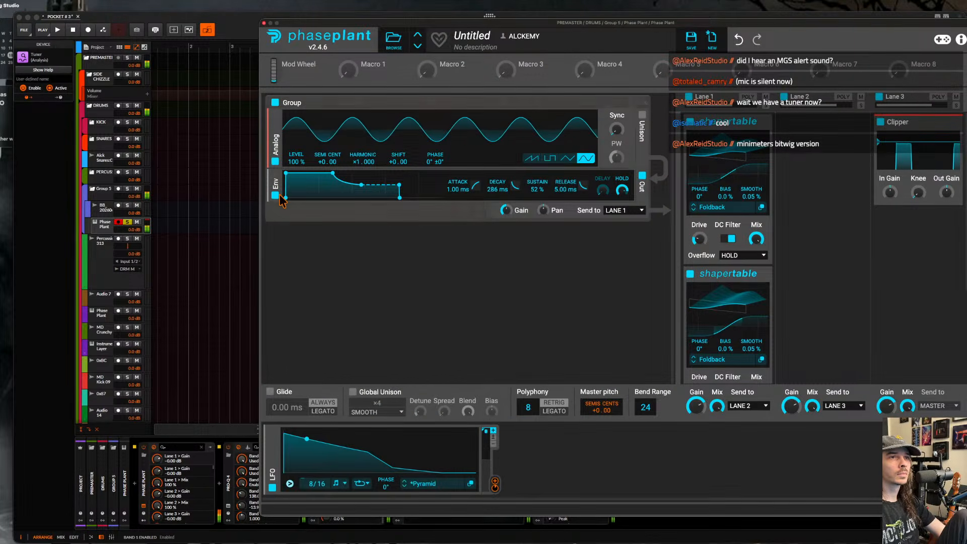
left_click(262, 23)
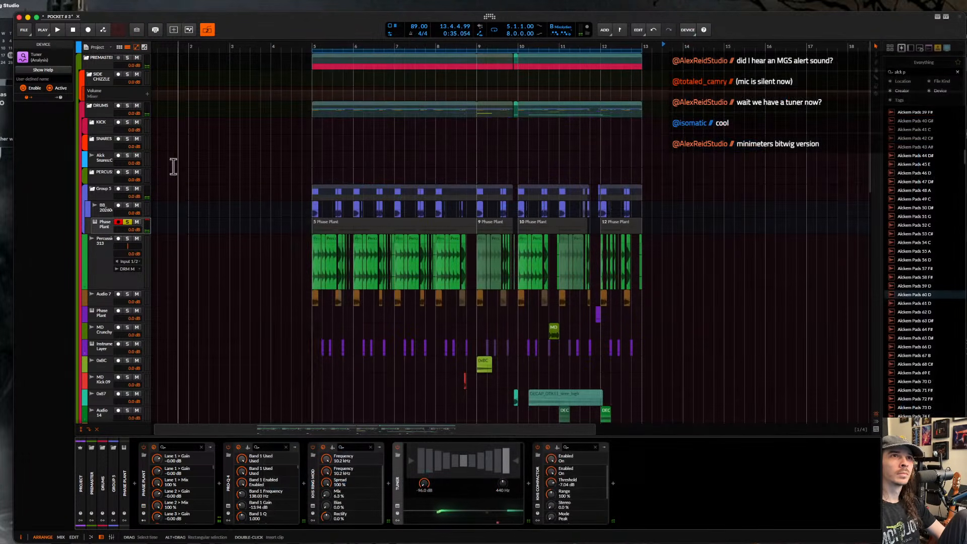
- Examine the notes of the Phase Plant clip at bar 5 while it plays, and return to the track's device chain
left_click(312, 228)
scroll(311, 226, "down", 3)
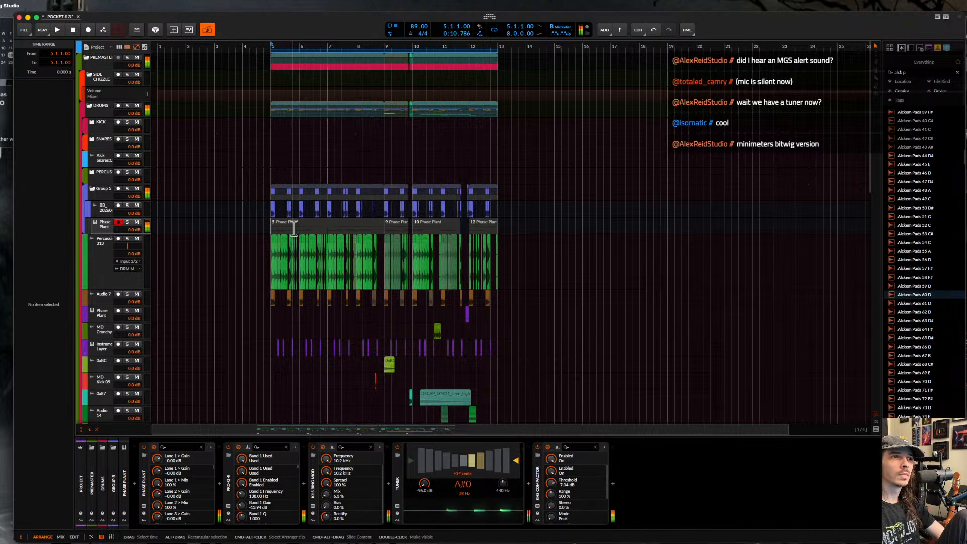
double_click(286, 230)
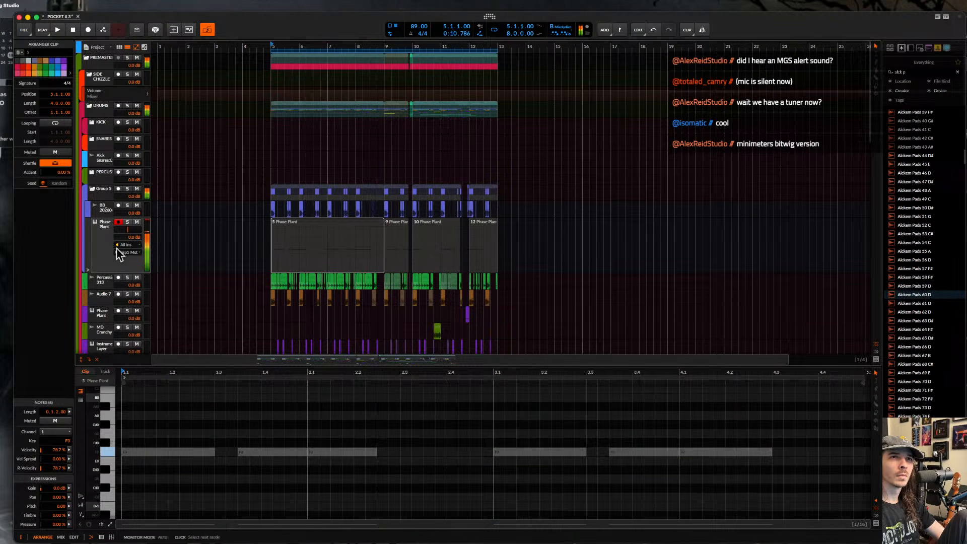
double_click(105, 240)
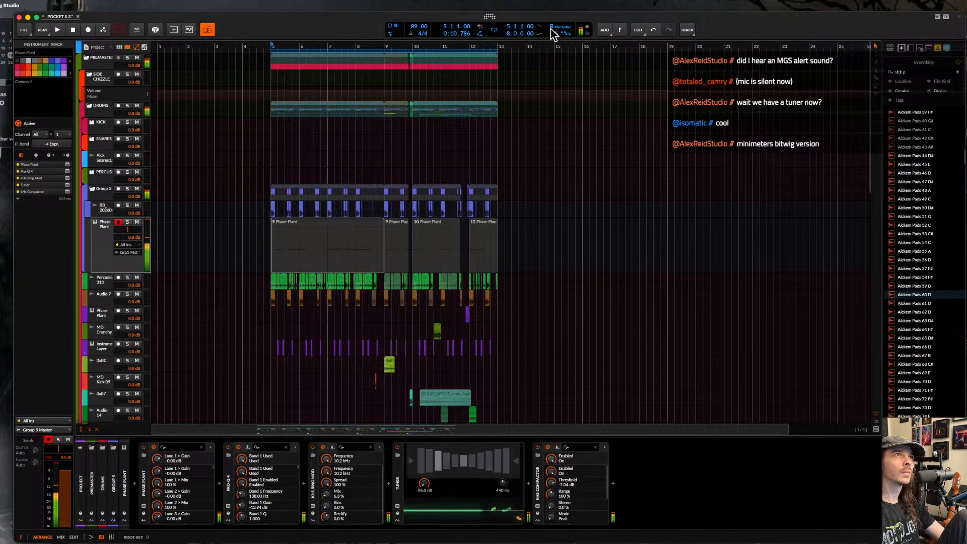
- Set the project's key signature to F Phrygian
left_click(552, 29)
left_click(569, 89)
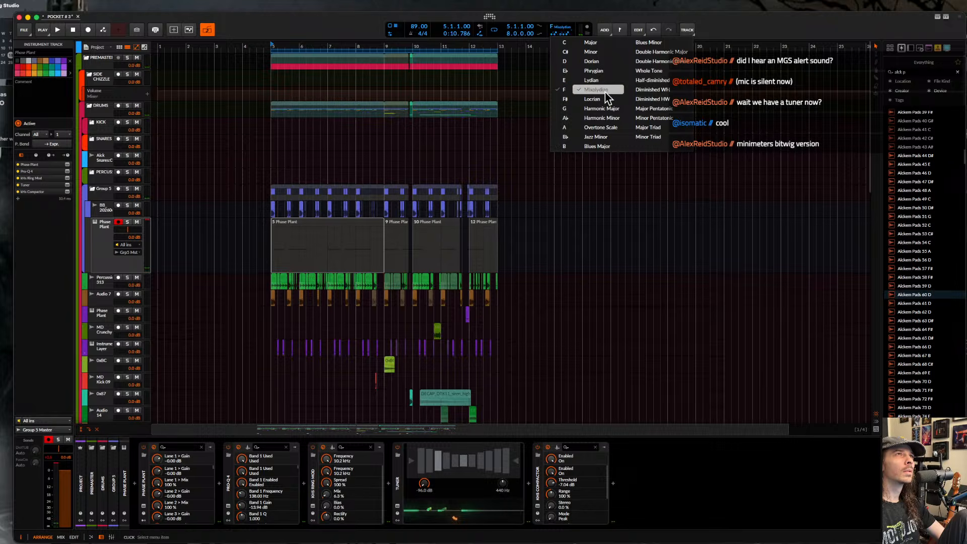
left_click(603, 71)
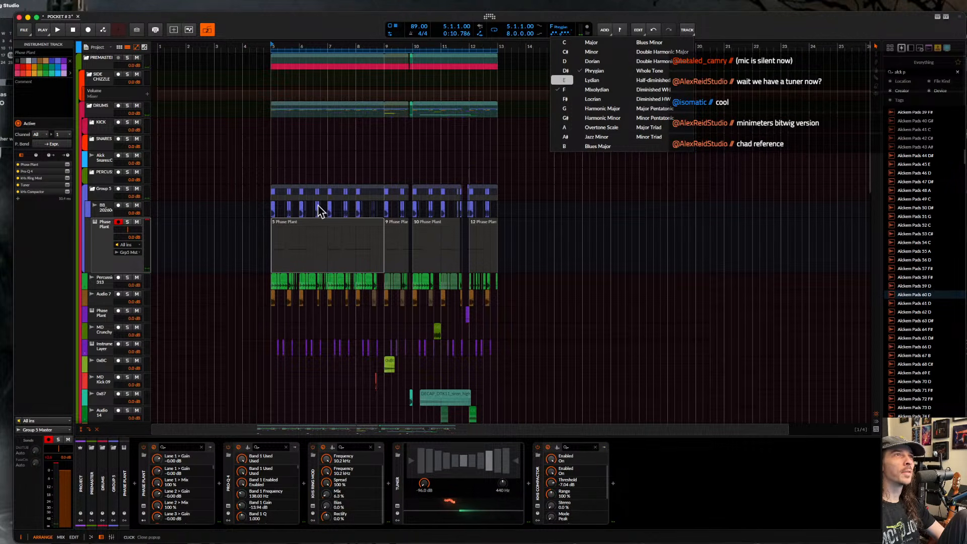
left_click(267, 191)
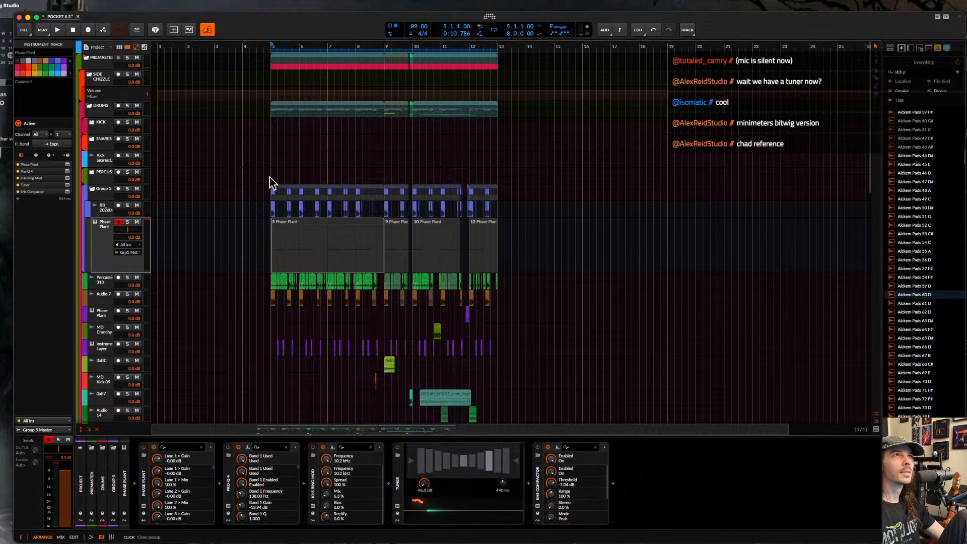
left_click(571, 34)
left_click(566, 30)
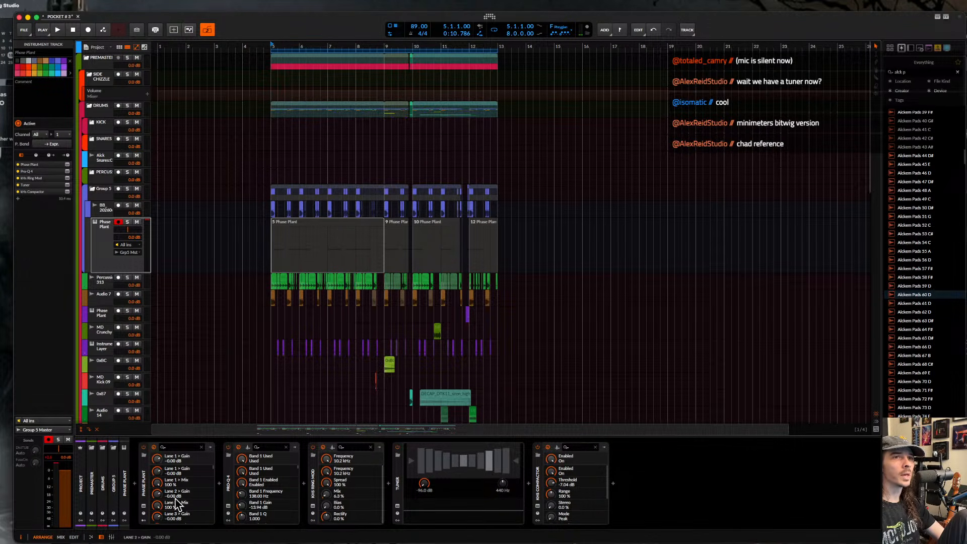
- Show Phase Plant's modulator slots and look through the full list of available modulators without inserting one
left_click(145, 522)
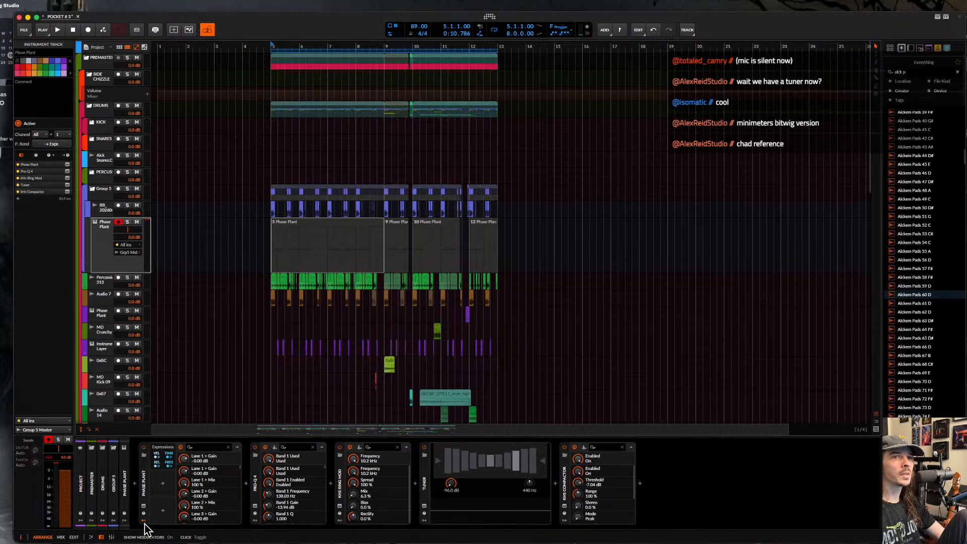
left_click(163, 486)
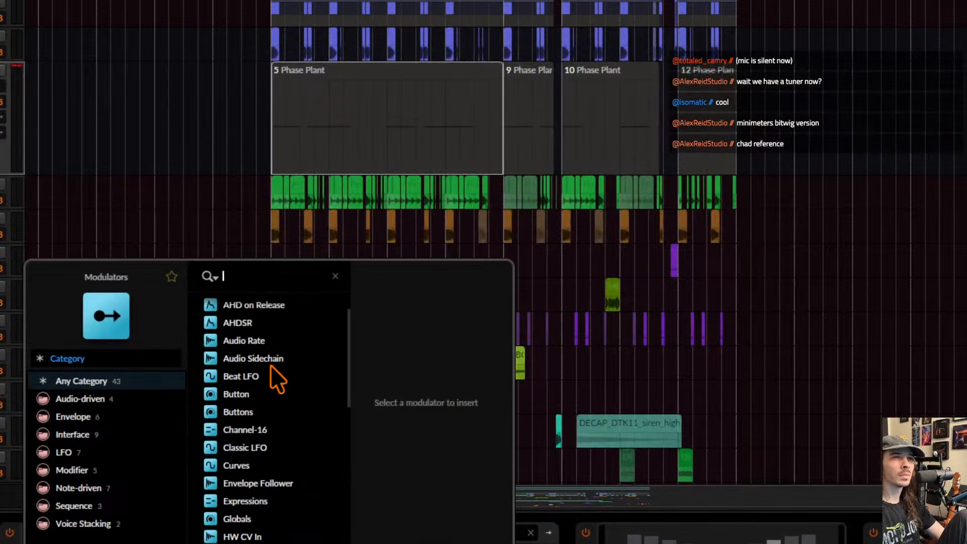
scroll(271, 367, "down", 3)
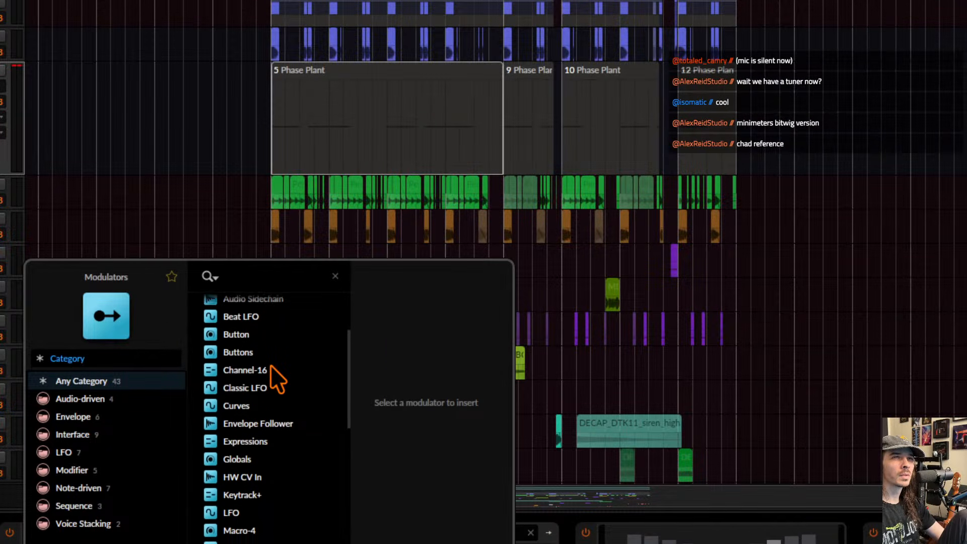
scroll(271, 366, "down", 8)
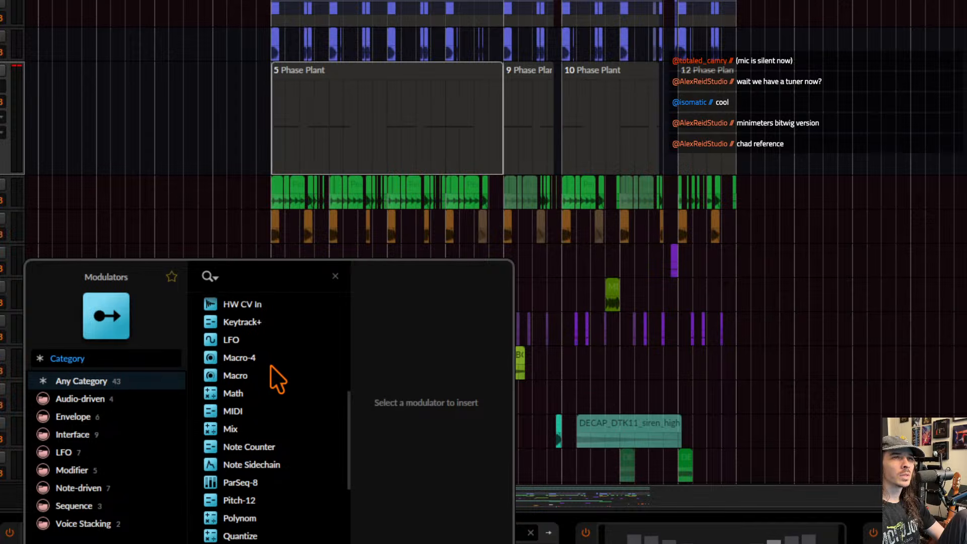
scroll(271, 366, "down", 10)
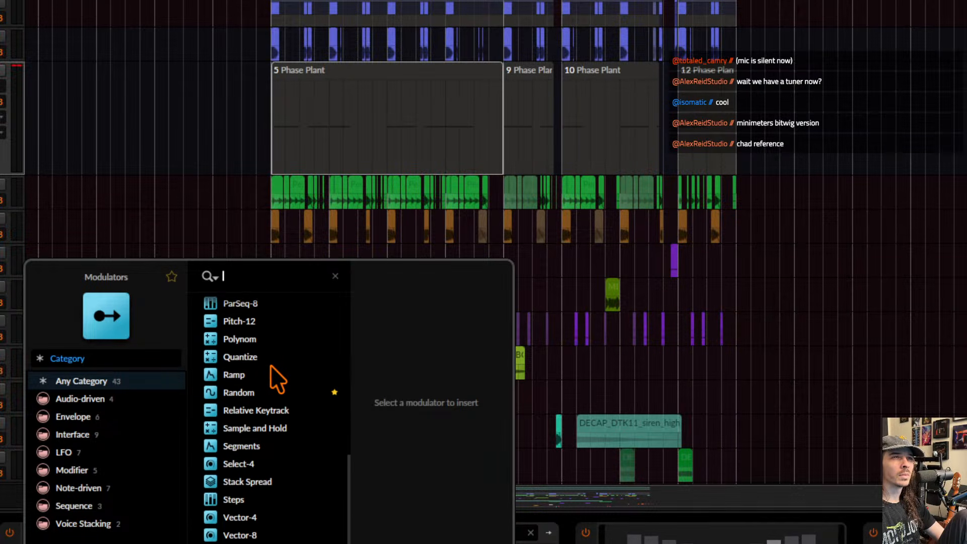
scroll(271, 366, "down", 2)
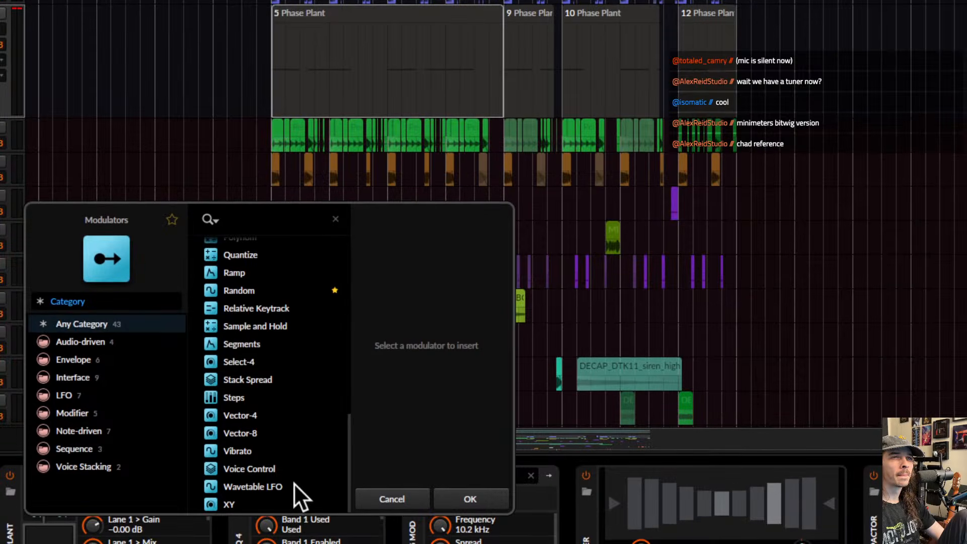
scroll(285, 410, "up", 6)
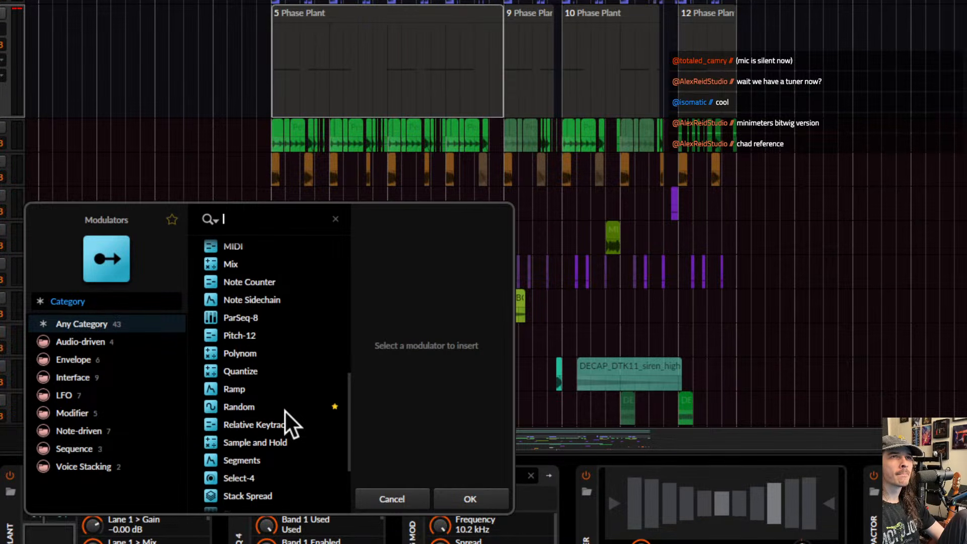
scroll(286, 410, "up", 9)
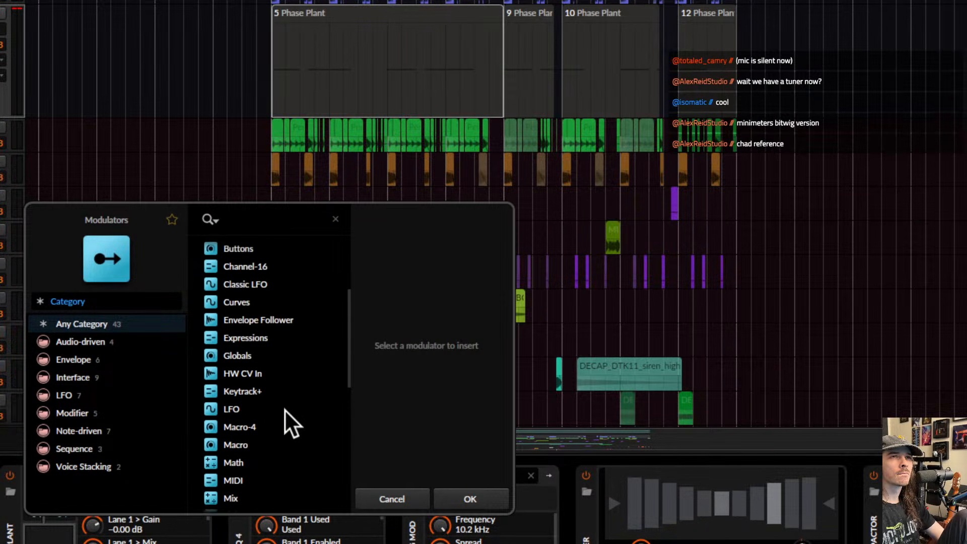
scroll(285, 410, "up", 3)
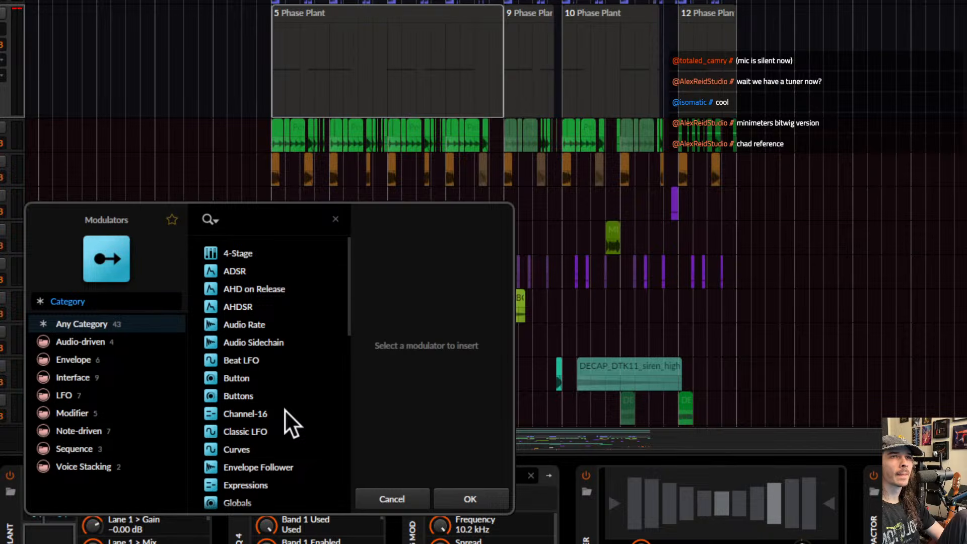
scroll(286, 410, "down", 5)
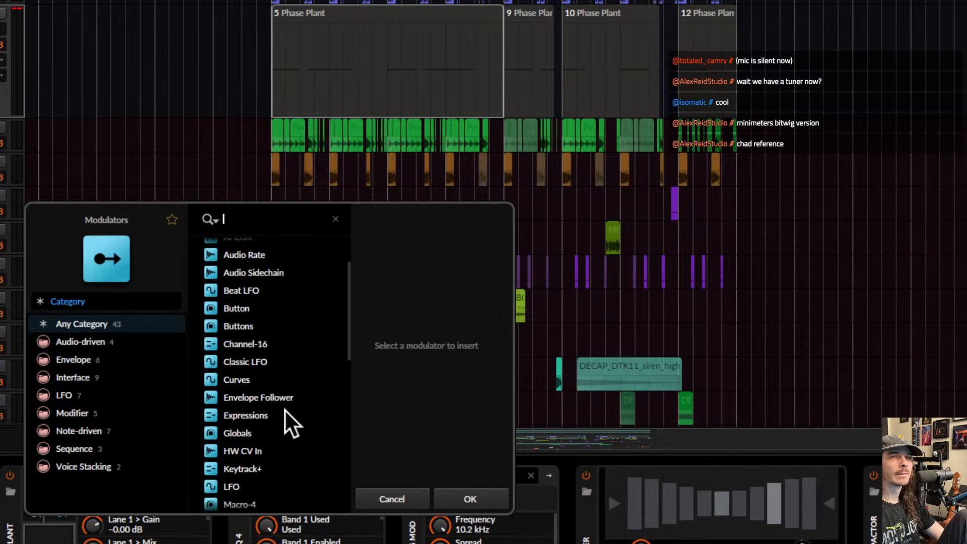
scroll(285, 410, "down", 5)
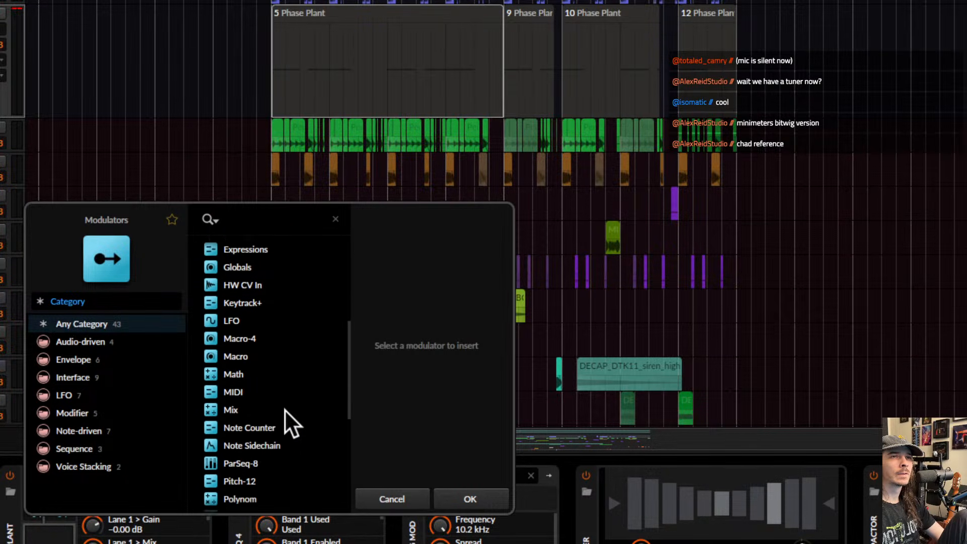
scroll(285, 409, "down", 3)
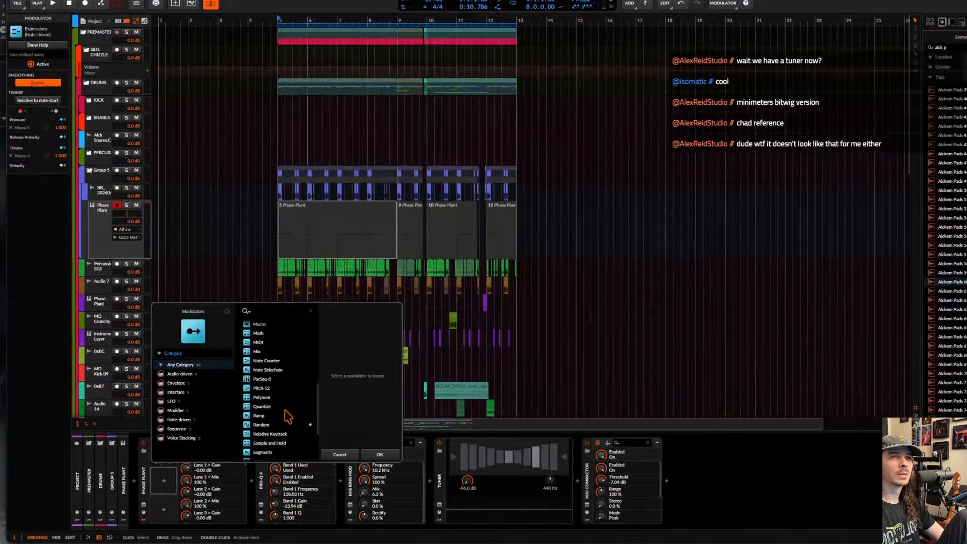
scroll(287, 416, "down", 1)
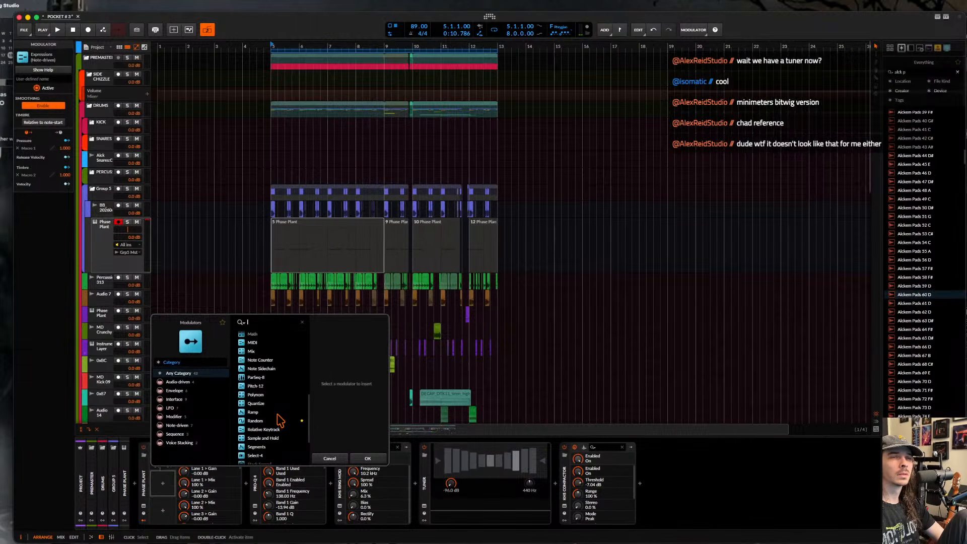
scroll(287, 416, "down", 7)
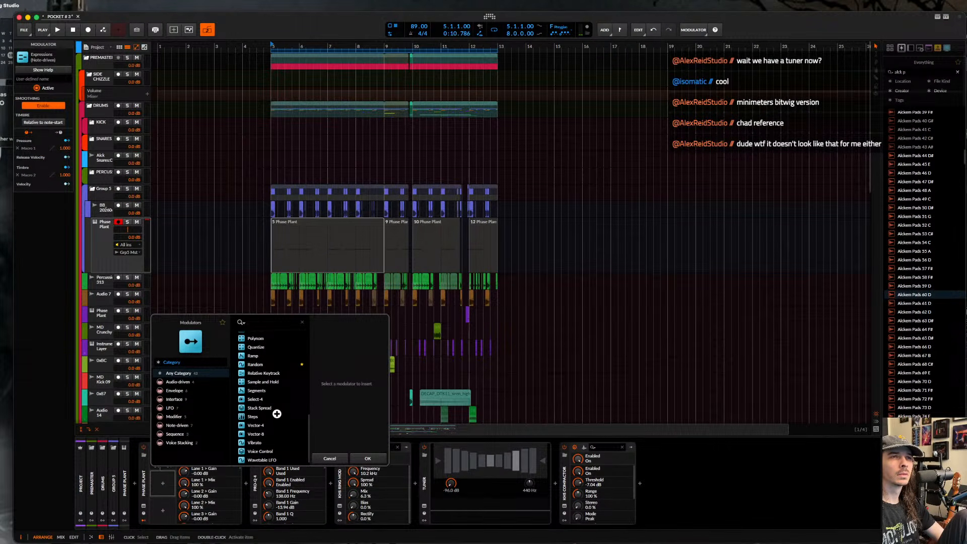
scroll(280, 421, "down", 1)
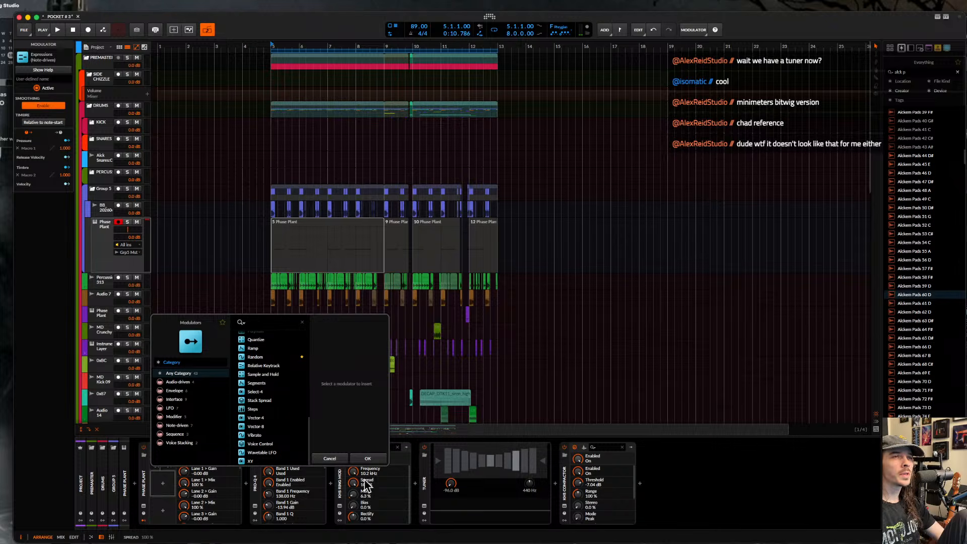
left_click(368, 459)
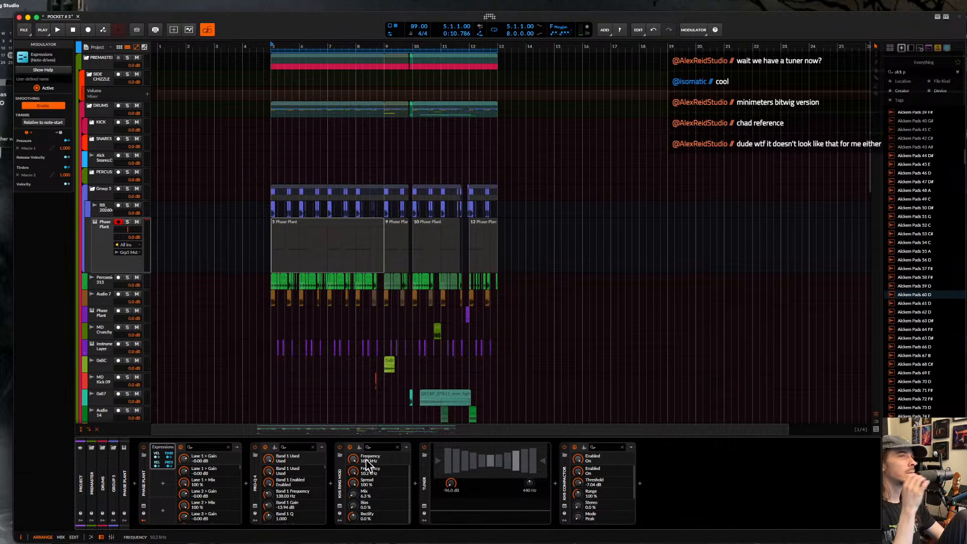
left_click(485, 466)
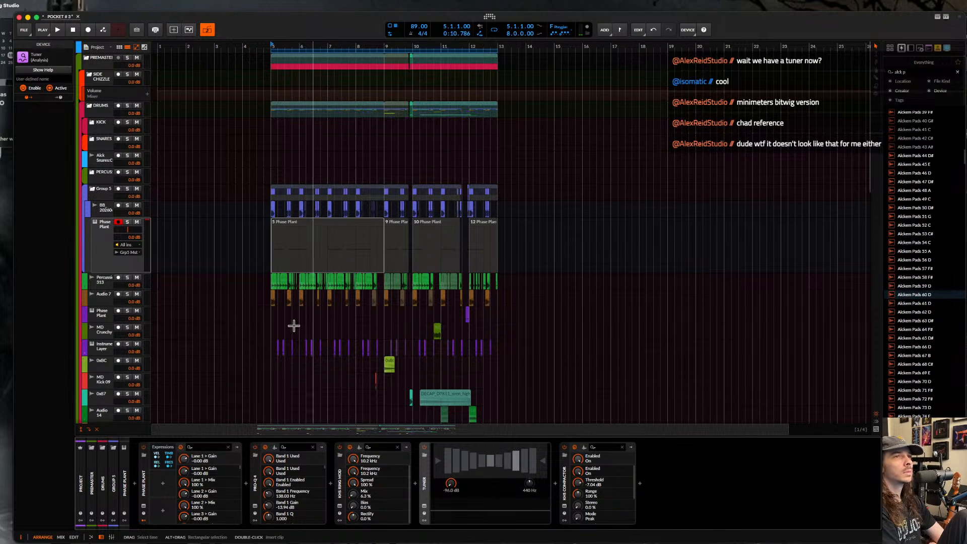
left_click(268, 332)
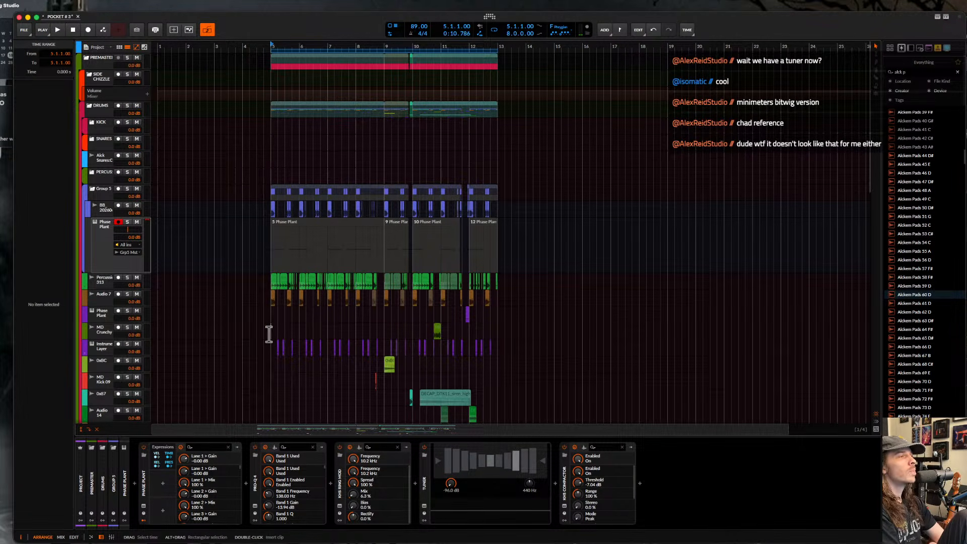
left_click(272, 330)
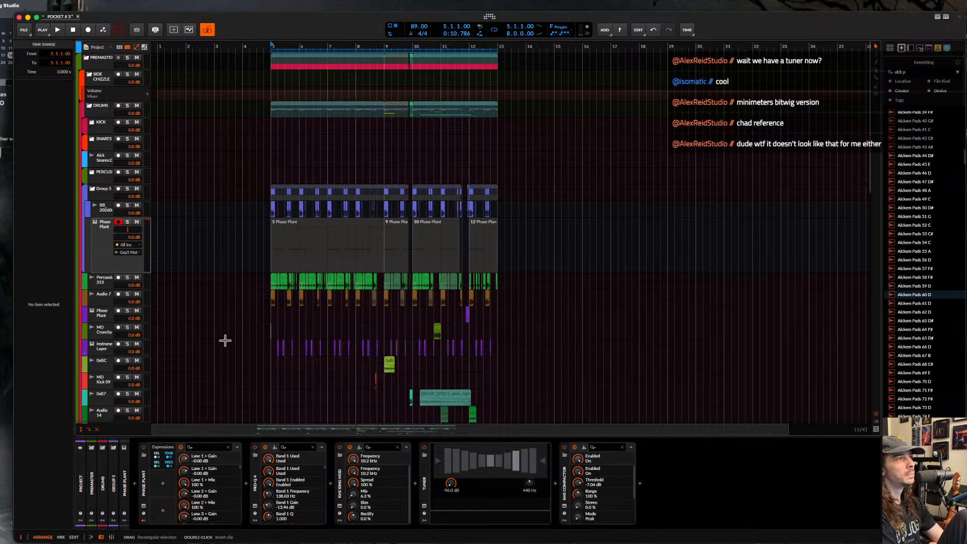
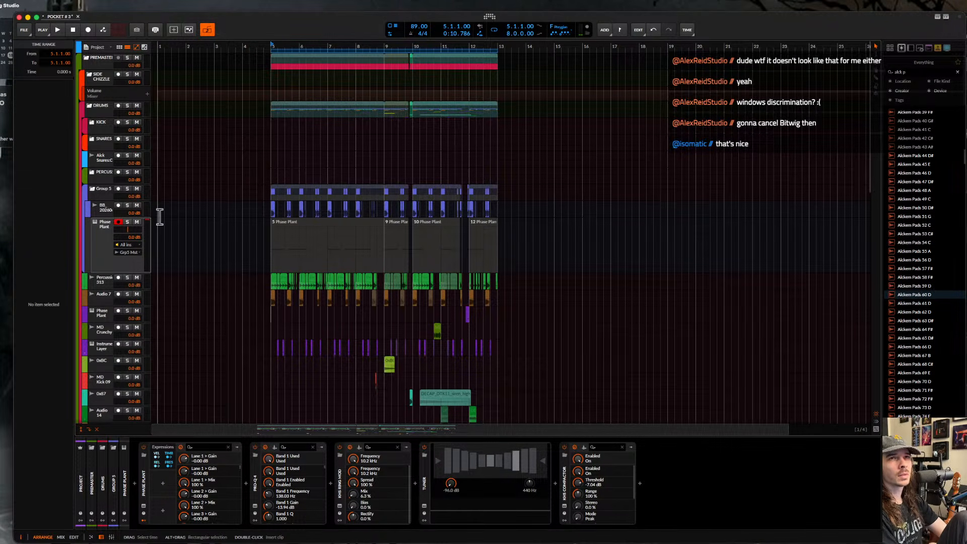
left_click(99, 235)
left_click(273, 245)
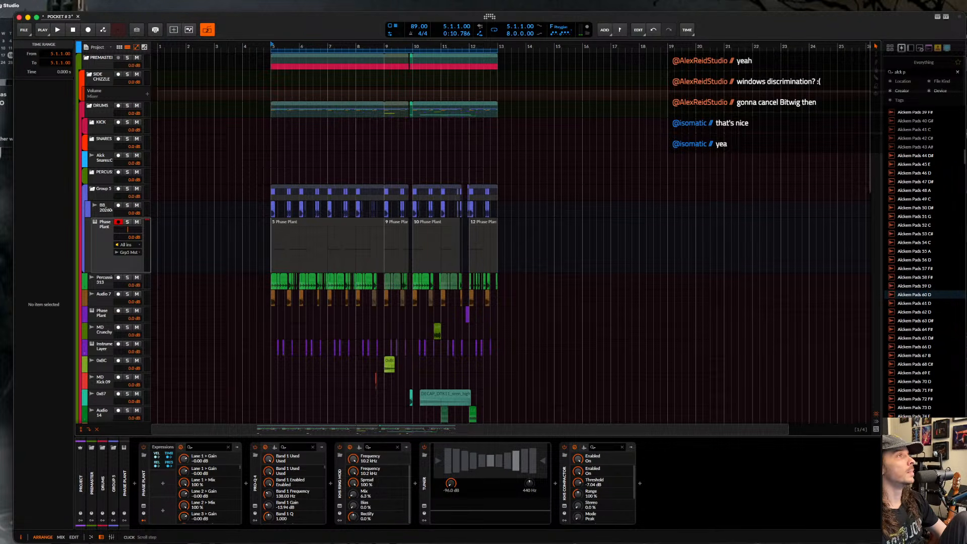
- Switch to Safari, bring its window over the arrangement and open youtube.com
key("super+Tab")
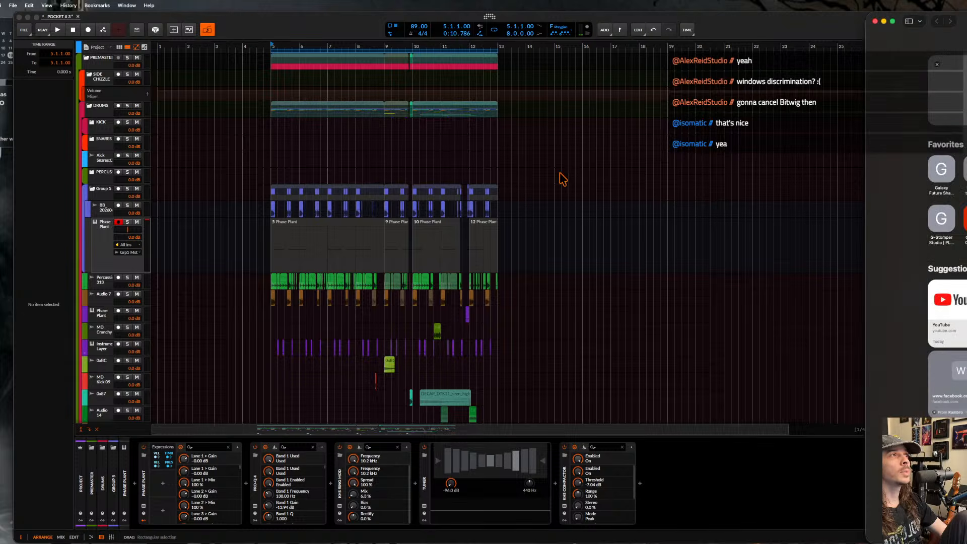
left_click_drag(966, 23, 484, 30)
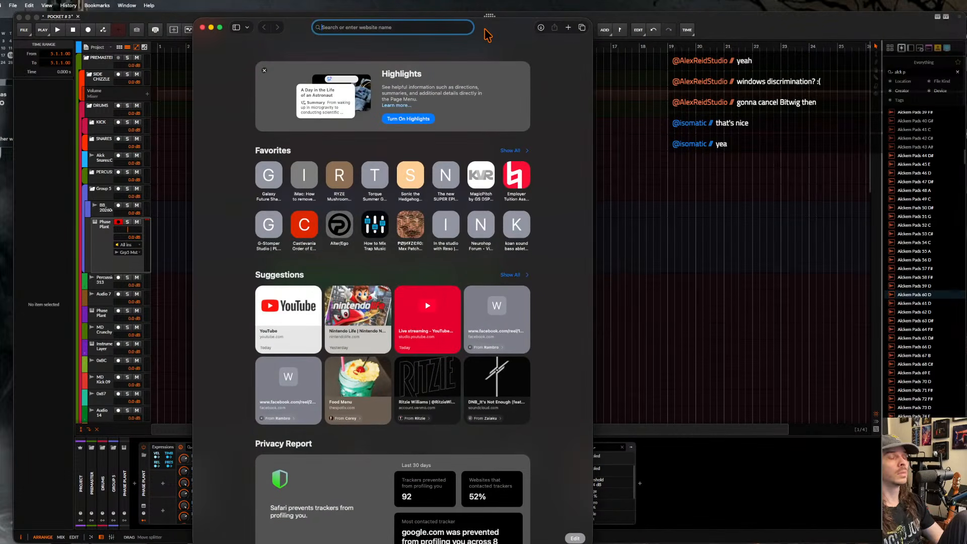
type("youtube.com")
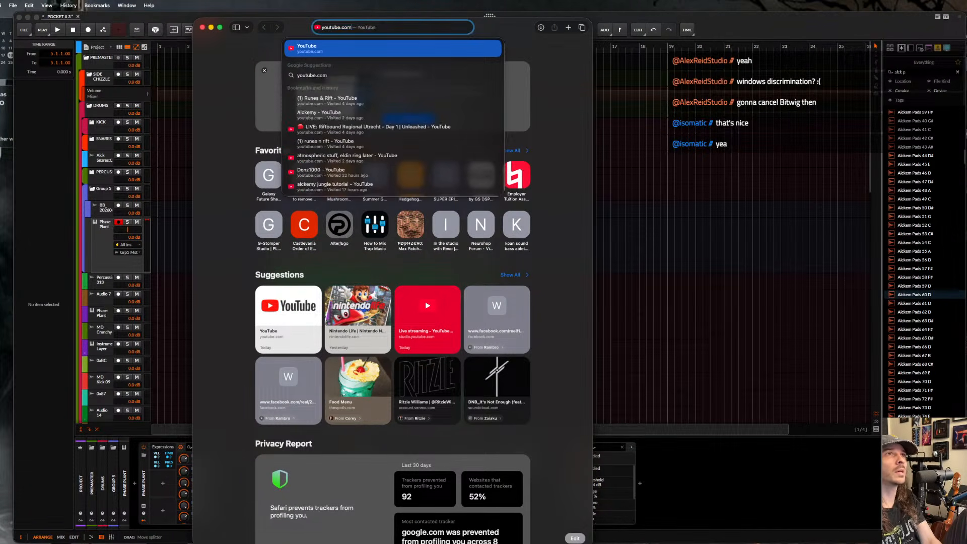
key("Return")
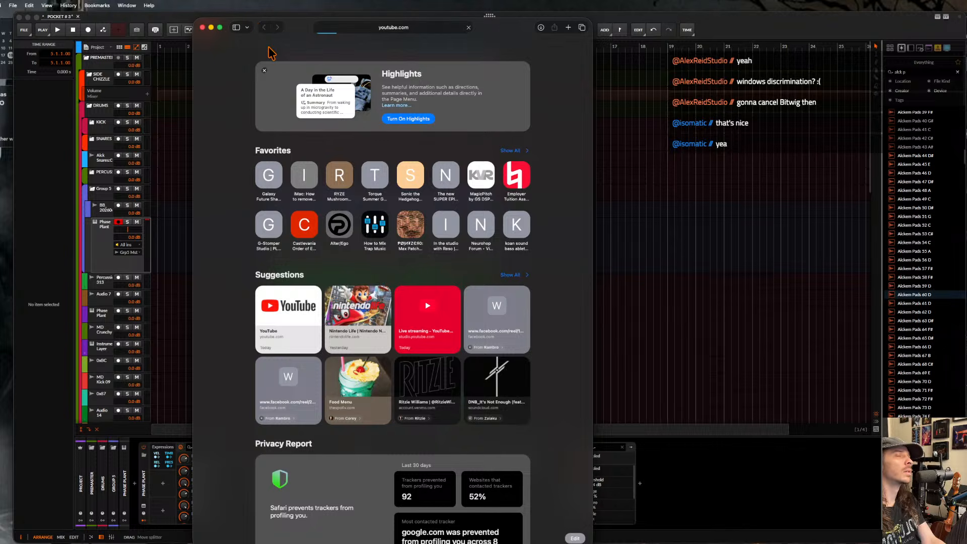
- Search YouTube for "alckemy super sampler" and look through the results
left_click(351, 46)
type("alck")
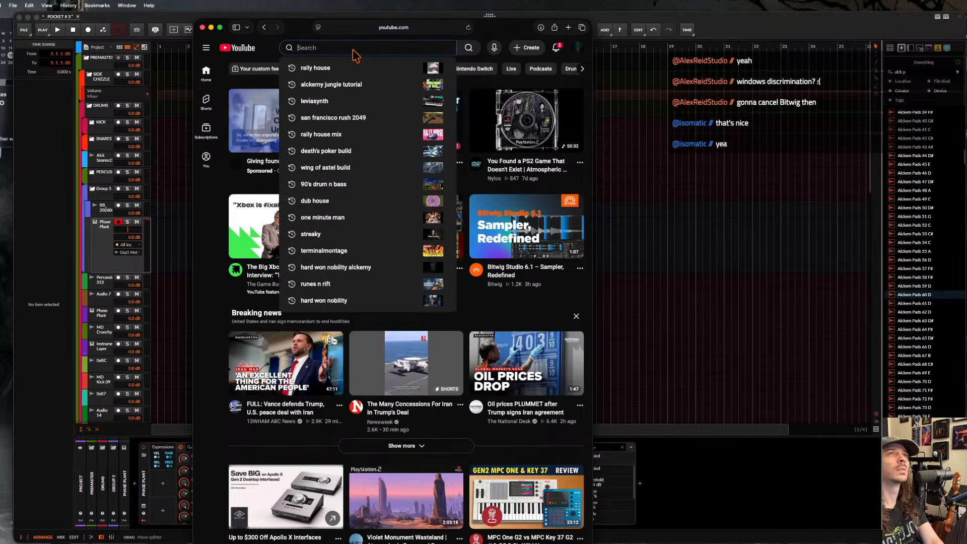
type("emy super sampler")
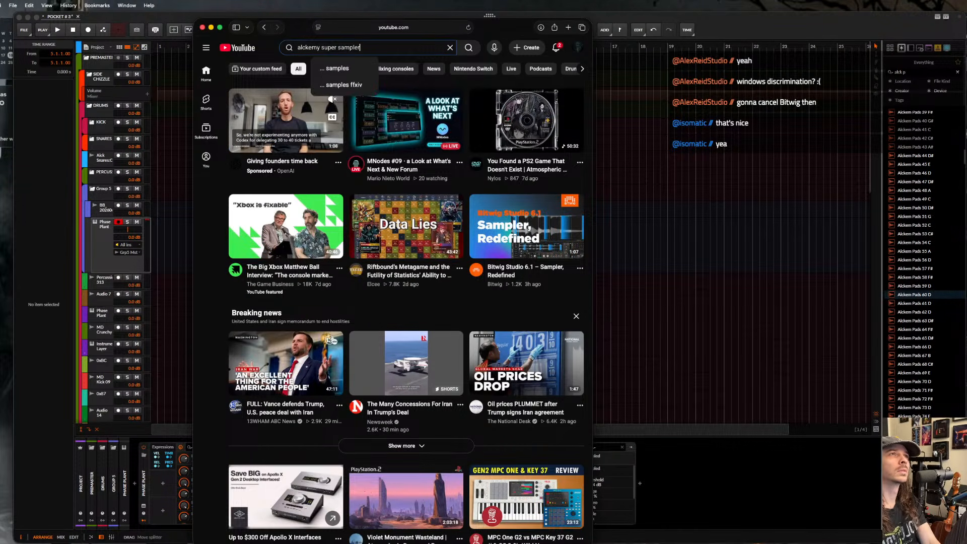
key("Return")
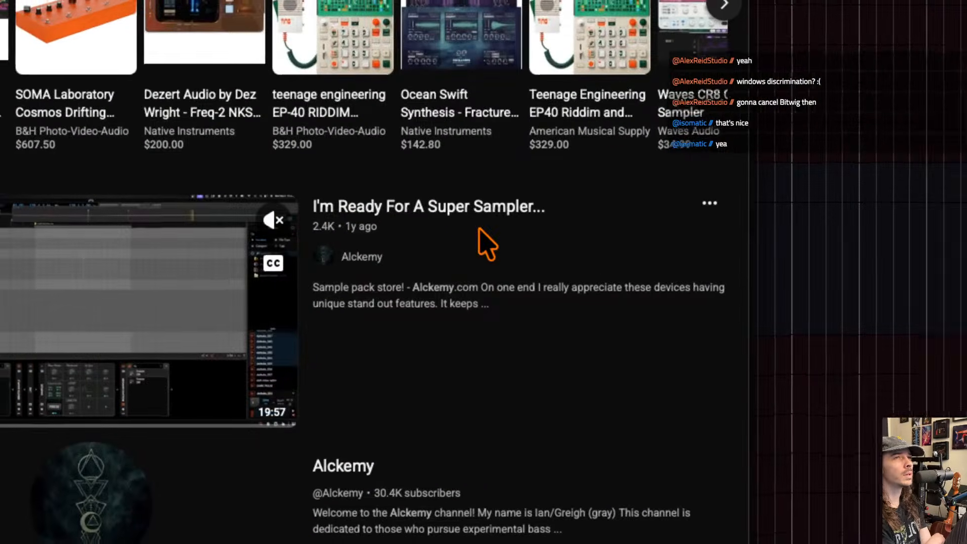
scroll(433, 243, "down", 8)
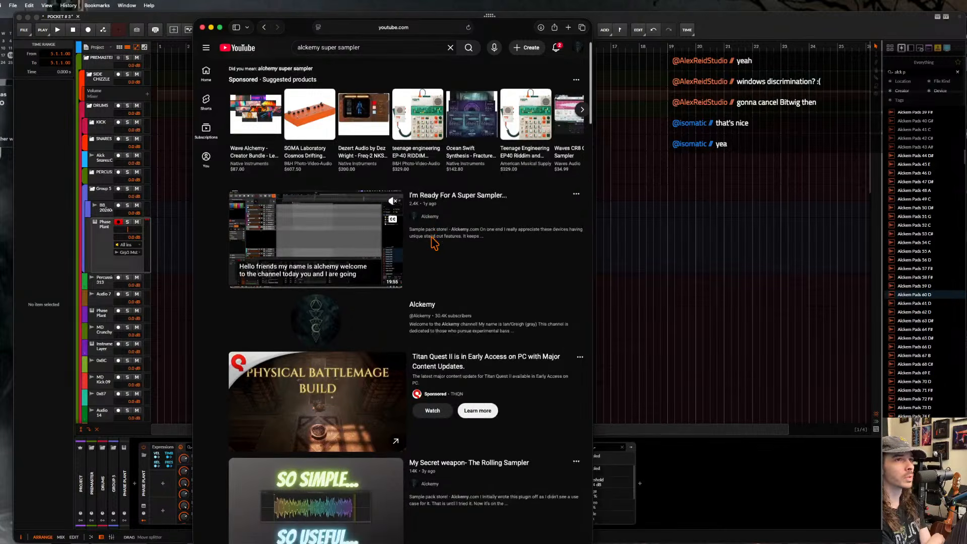
scroll(432, 244, "down", 6)
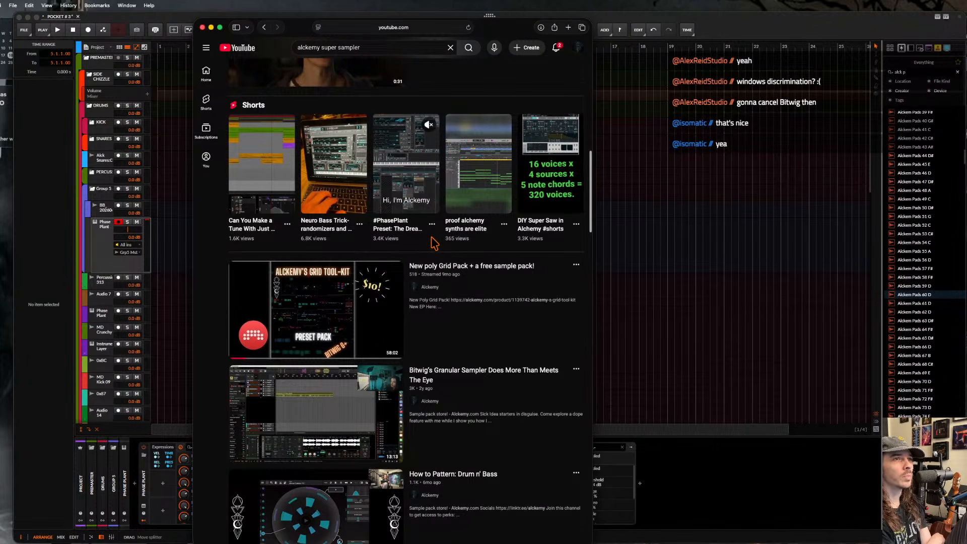
scroll(432, 242, "down", 1)
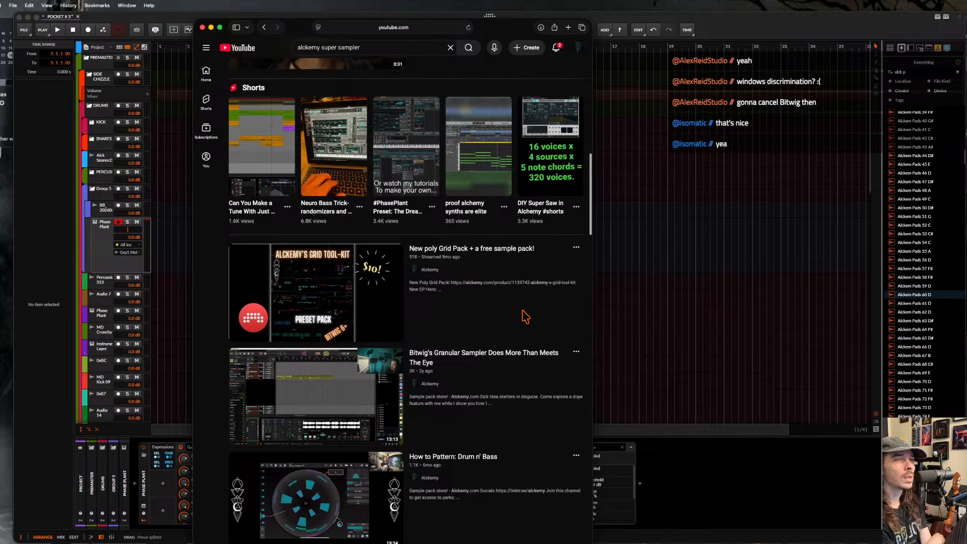
scroll(525, 316, "down", 14)
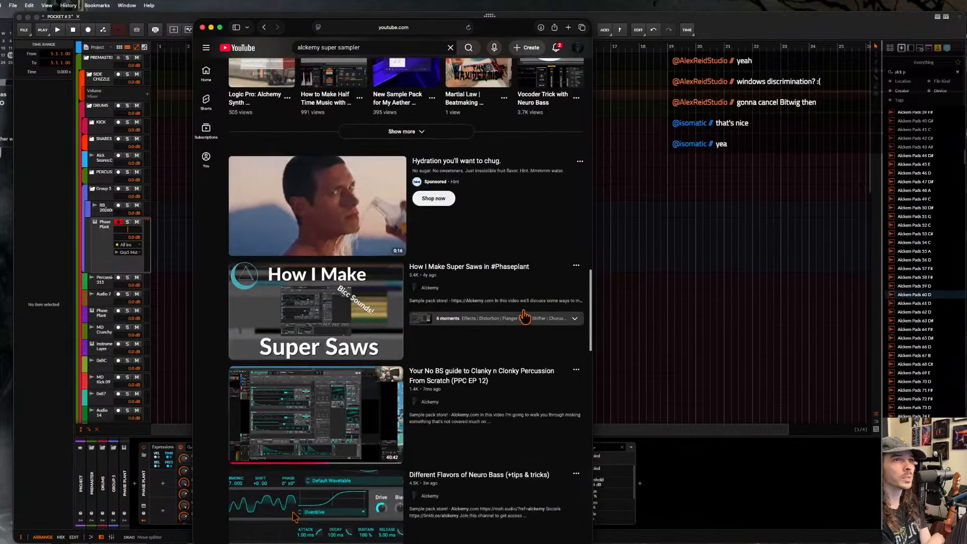
scroll(526, 317, "down", 13)
scroll(527, 319, "up", 17)
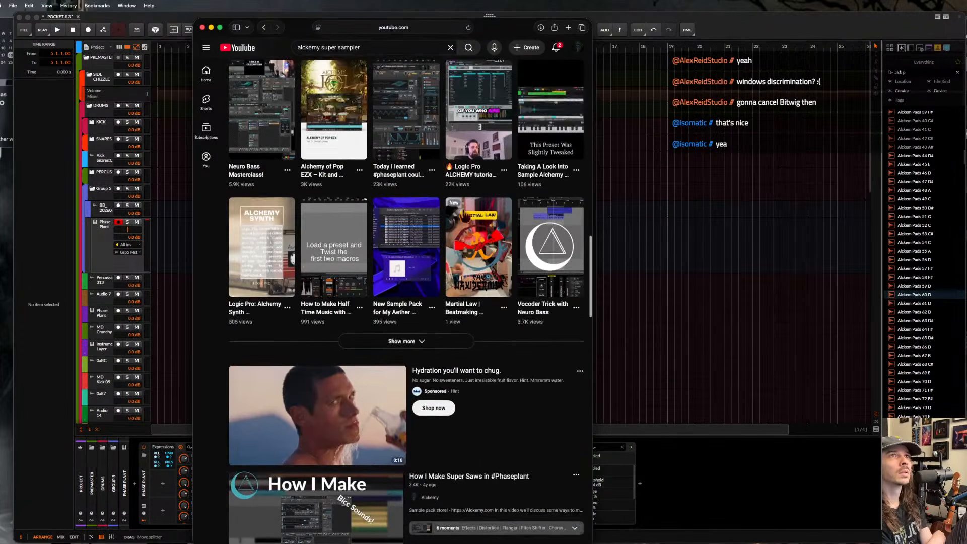
- Search YouTube for "bitwigs sampler is OP alckemy"
left_click(378, 46)
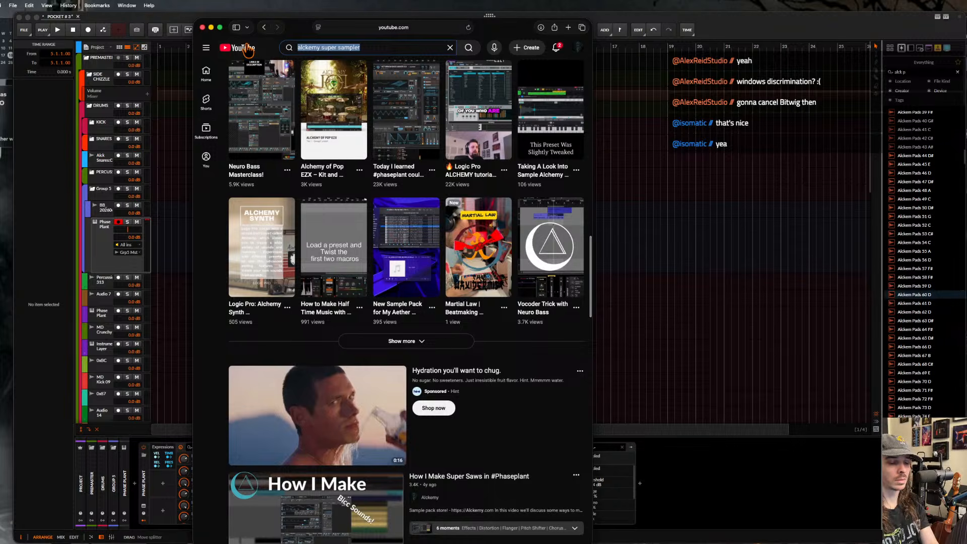
type("bitwigs")
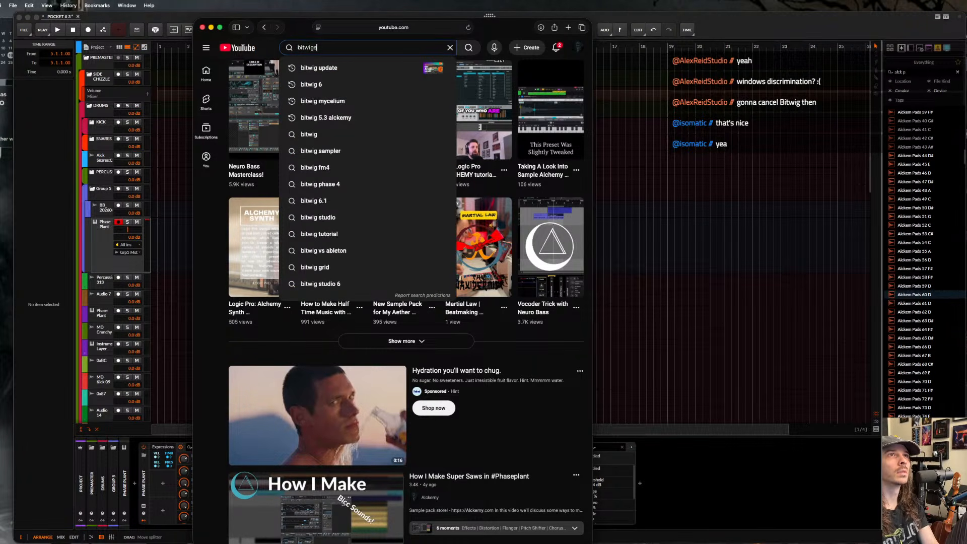
type(" sampler is O")
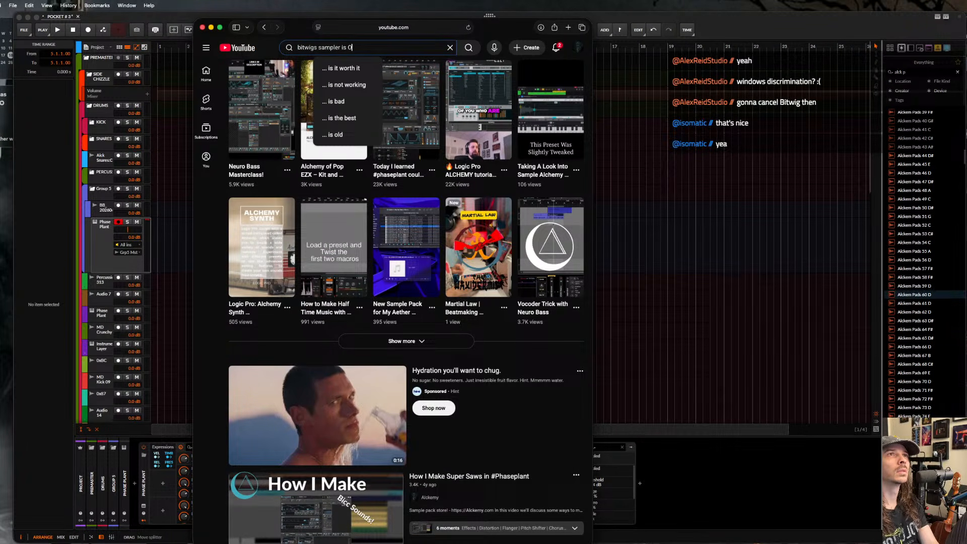
type("P alckemy")
key("Return")
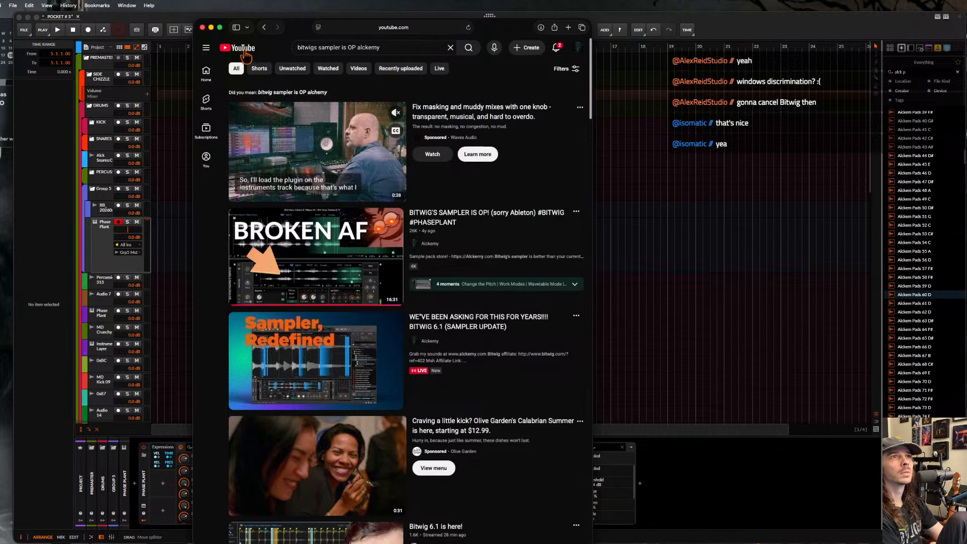
- Examine the "BITWIG'S SAMPLER IS OP!" search result up close, open its video page and return to the results
scroll(458, 239, "up", 5)
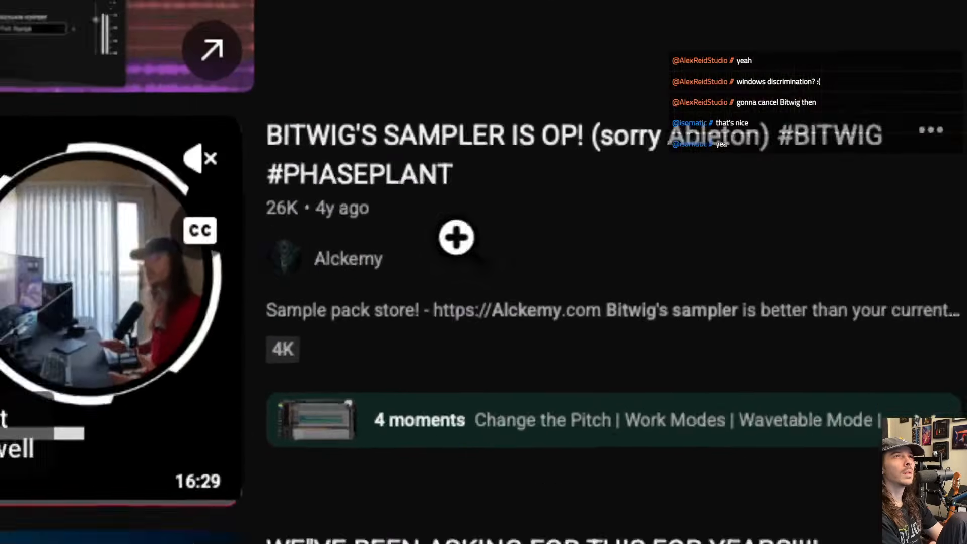
scroll(456, 238, "down", 1)
scroll(316, 216, "down", 3)
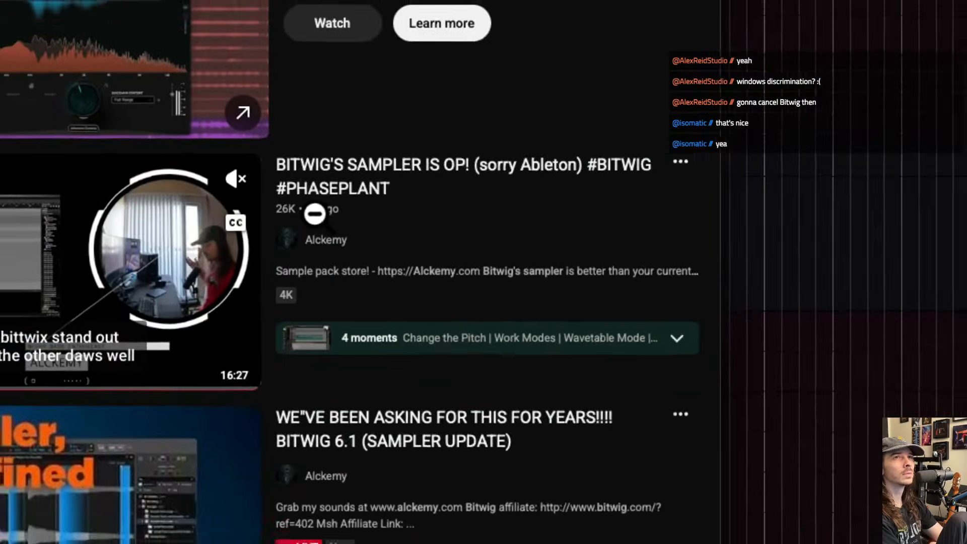
scroll(315, 214, "down", 2)
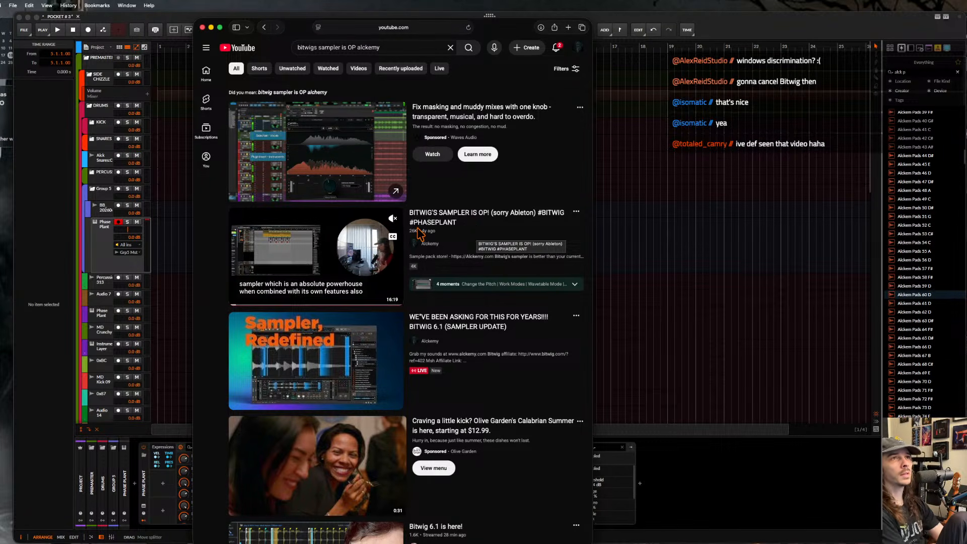
scroll(465, 243, "up", 5)
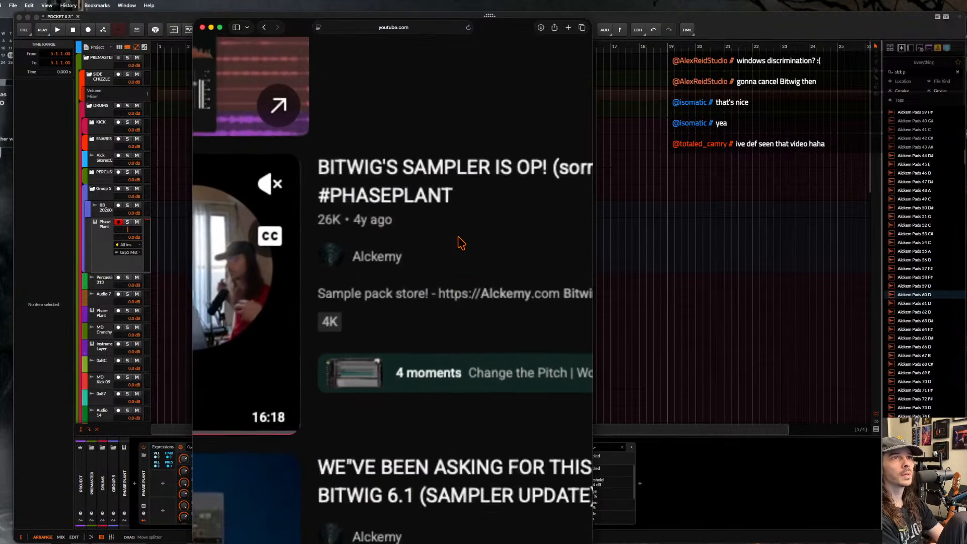
left_click_drag(342, 222, 315, 220)
scroll(314, 219, "down", 2)
scroll(313, 220, "down", 5)
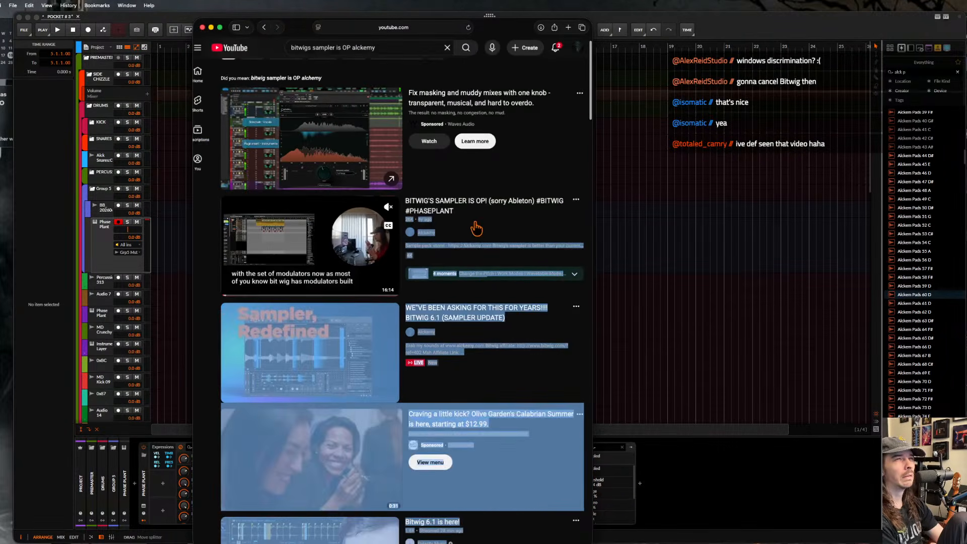
left_click(478, 227)
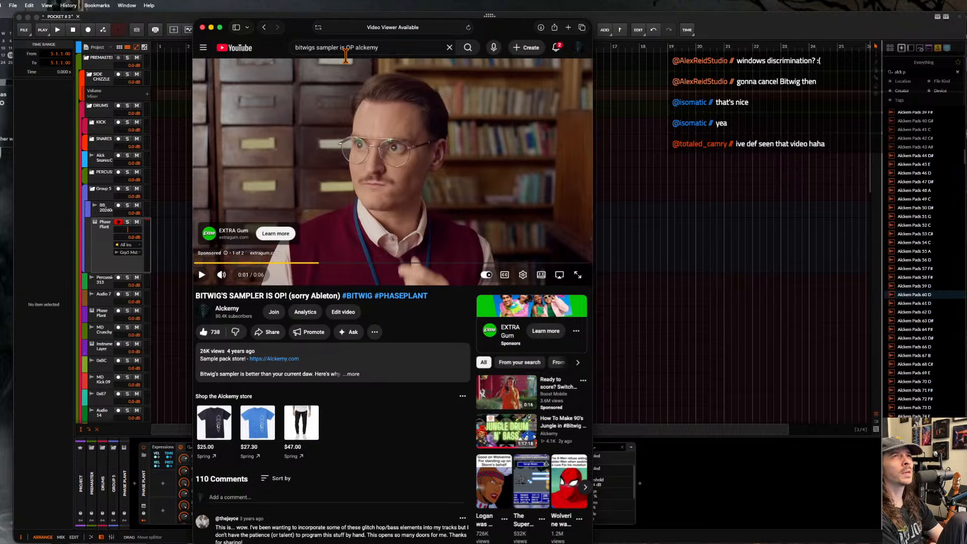
left_click(264, 28)
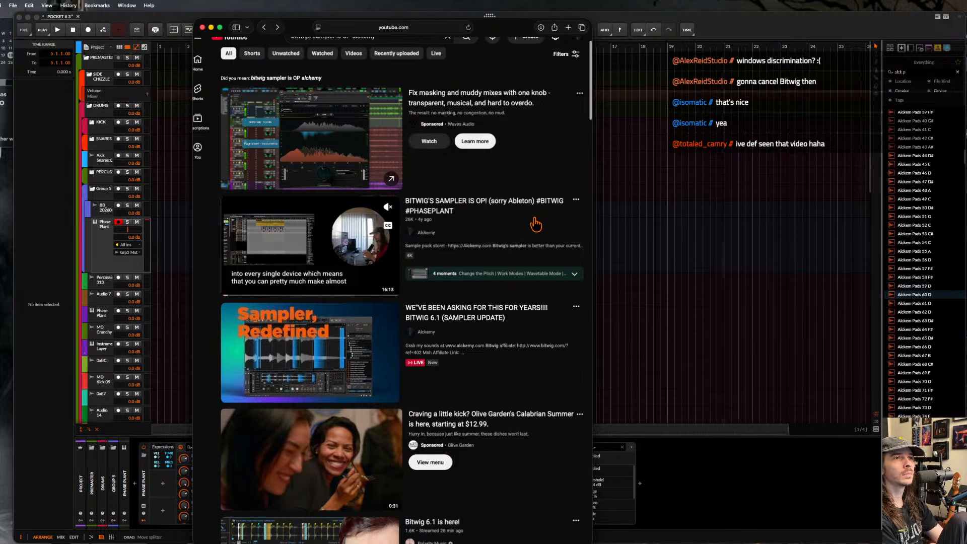
- Look through the Bitwig 6.1 sampler videos in the search results and close the Safari window
scroll(535, 224, "down", 5)
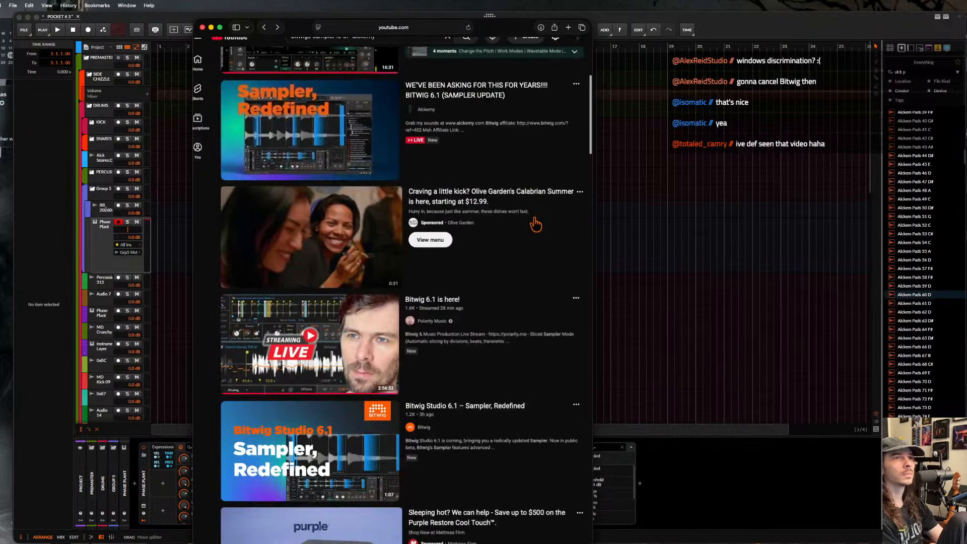
scroll(536, 224, "down", 1)
scroll(348, 308, "up", 5)
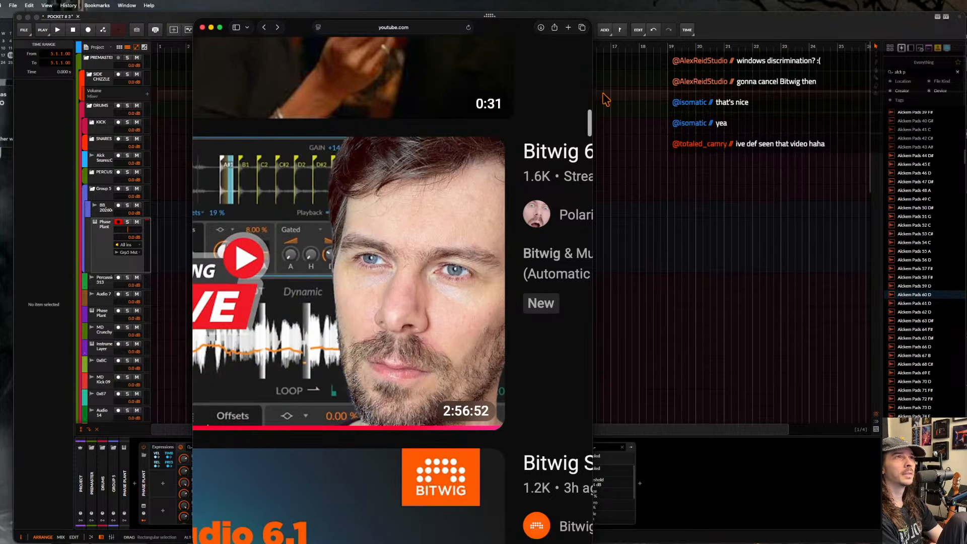
scroll(586, 97, "up", 2)
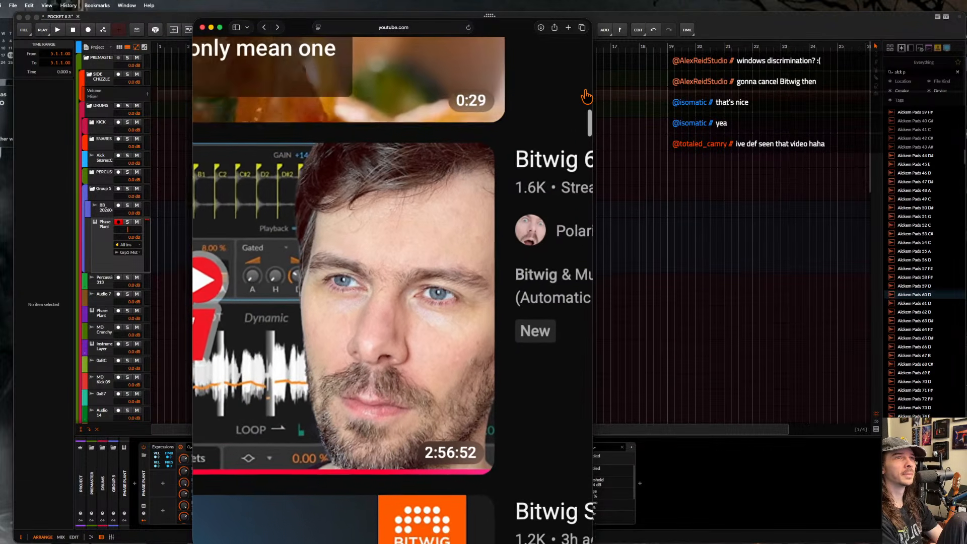
scroll(586, 97, "up", 1)
scroll(587, 97, "down", 5)
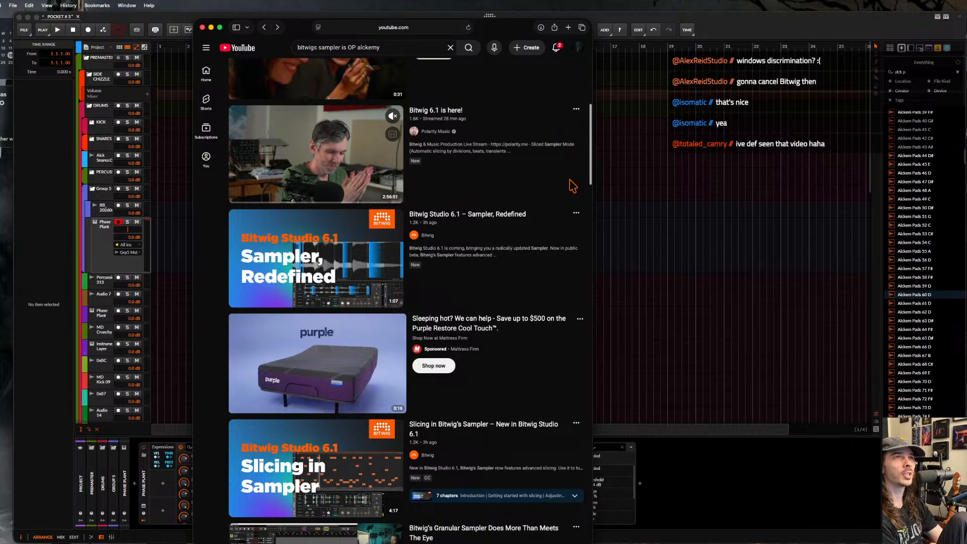
scroll(581, 277, "up", 10)
scroll(582, 279, "down", 1)
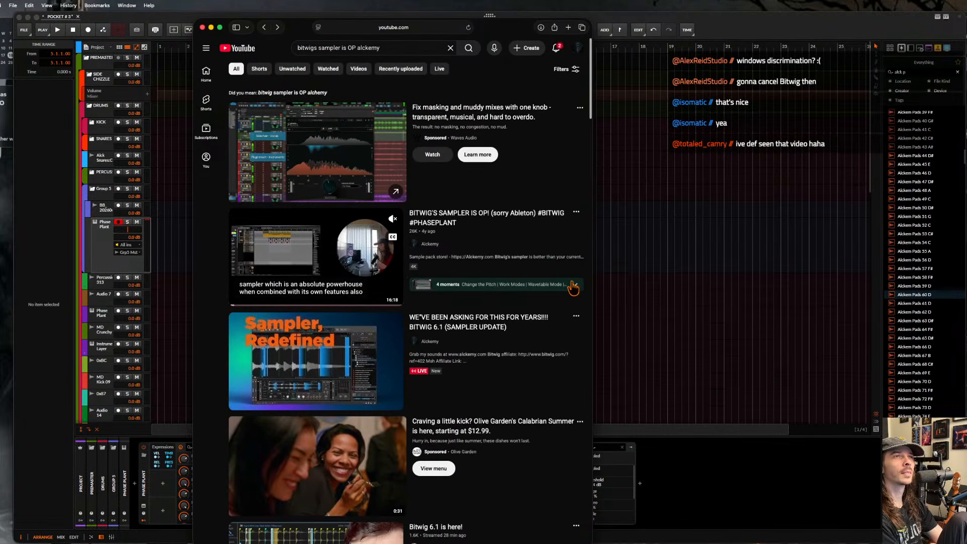
mouse_move(544, 368)
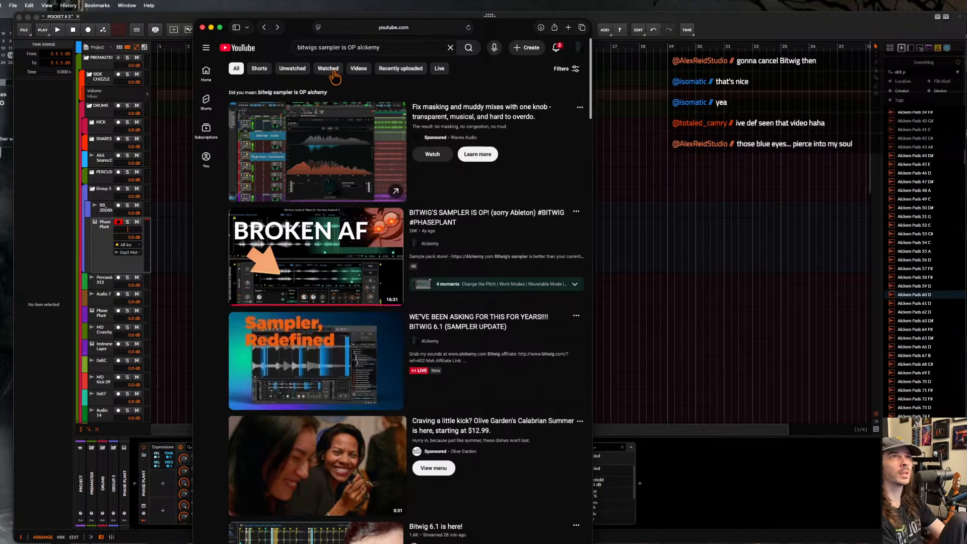
left_click(202, 28)
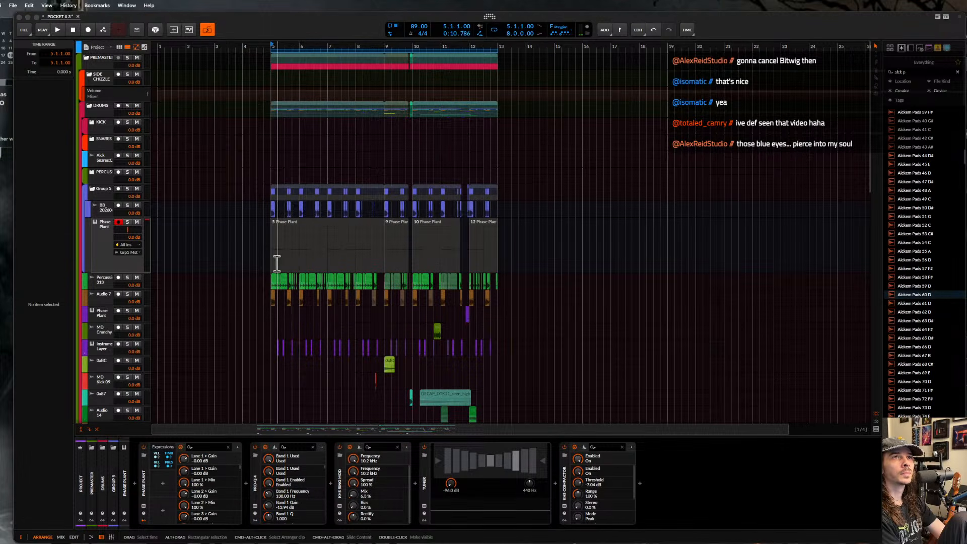
- Look over the arrangement down to the lower tracks and hide the automation lanes under the lower Alckem Perc track
left_click(273, 264)
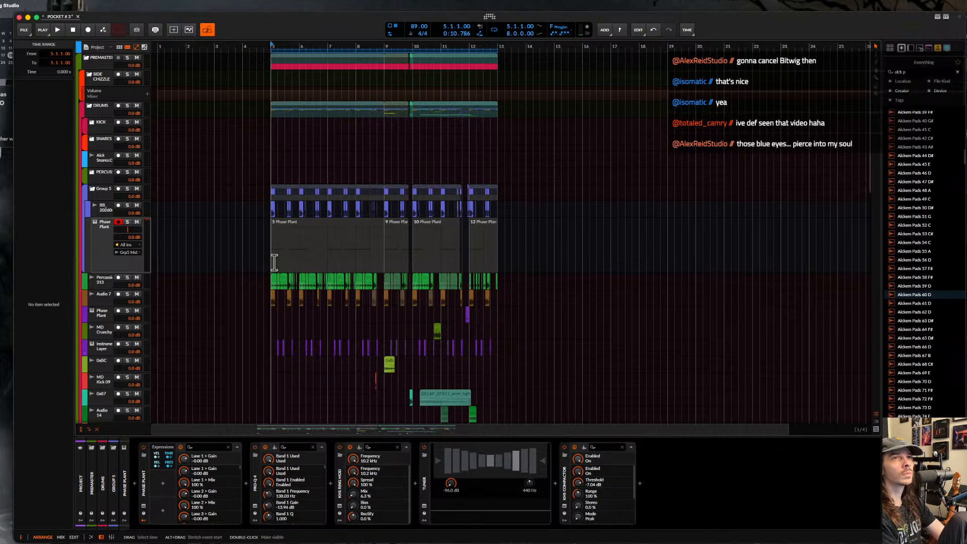
scroll(272, 263, "down", 2)
scroll(272, 263, "down", 1)
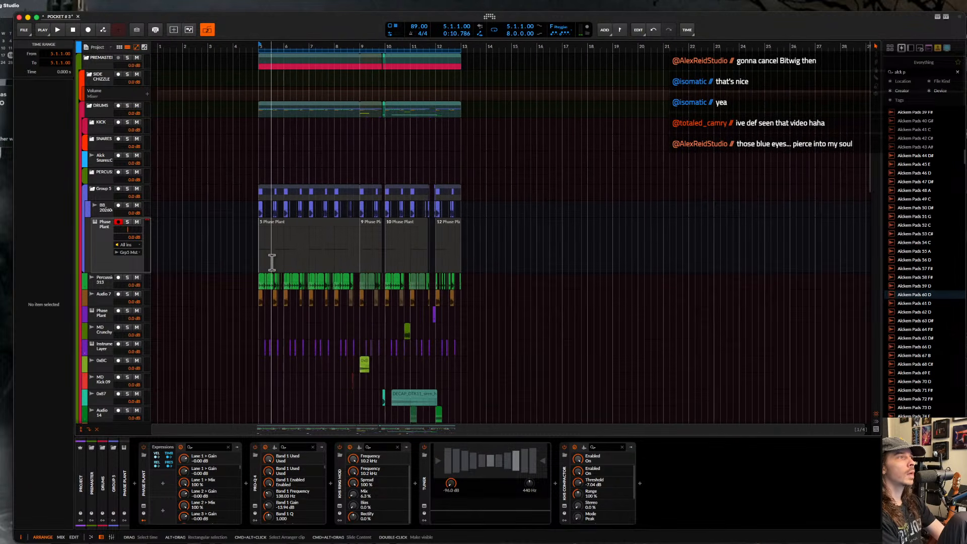
scroll(272, 263, "down", 6)
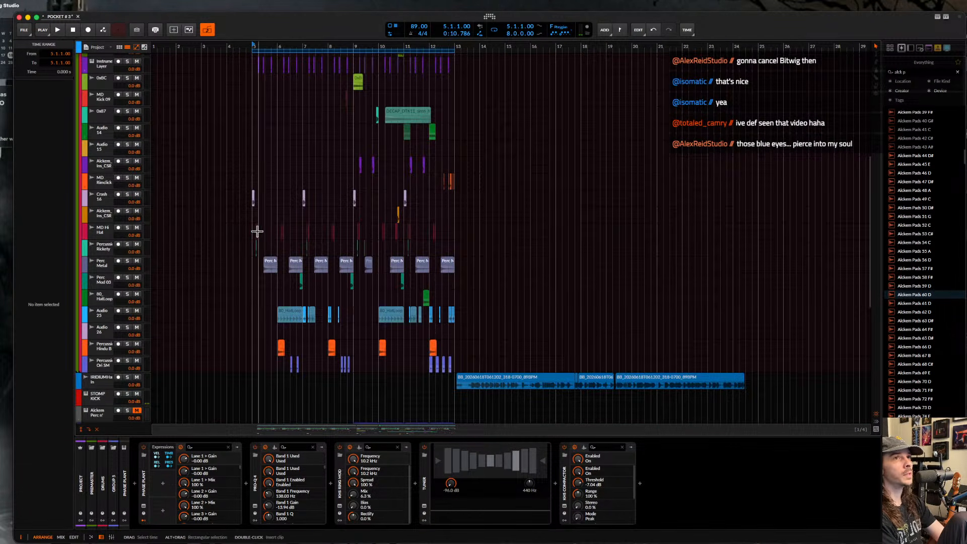
scroll(246, 181, "down", 1)
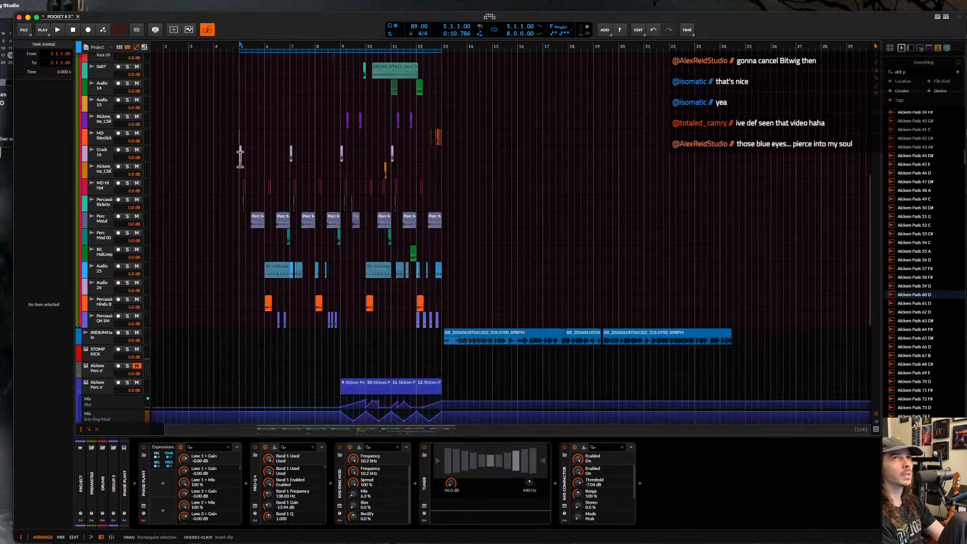
scroll(222, 105, "right", 5)
scroll(296, 119, "down", 8)
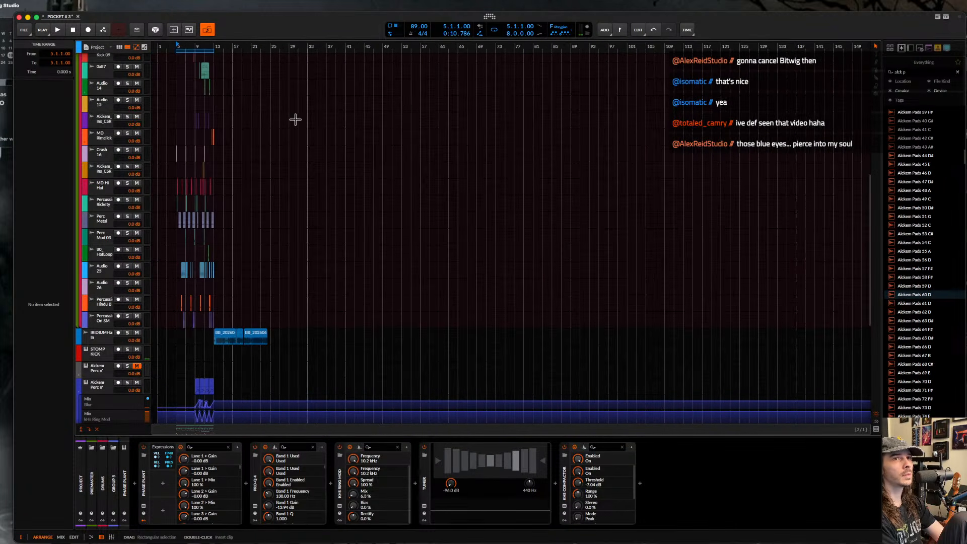
left_click(78, 392)
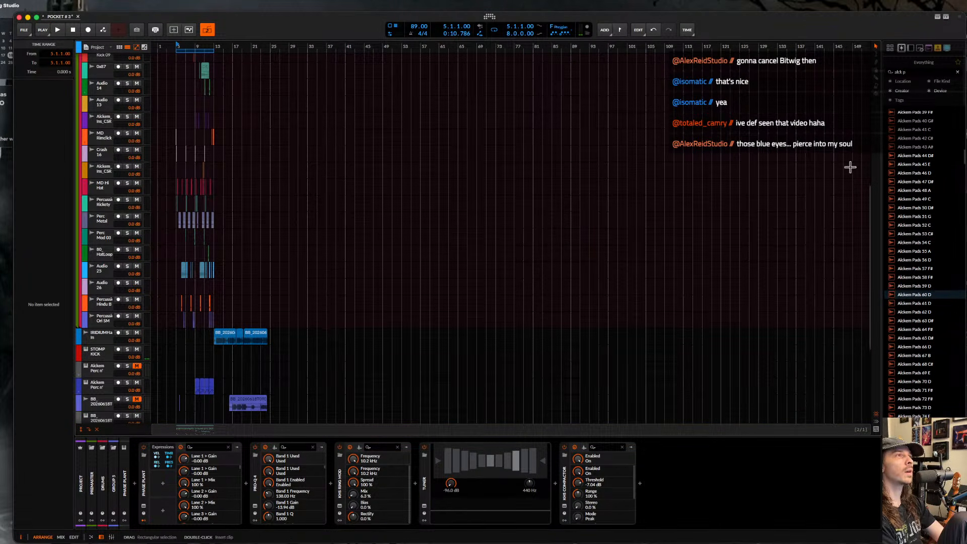
- Add an instrument track after the last track and load the Alckem Pads 8 A# sample into it as a Sampler
scroll(916, 201, "up", 10)
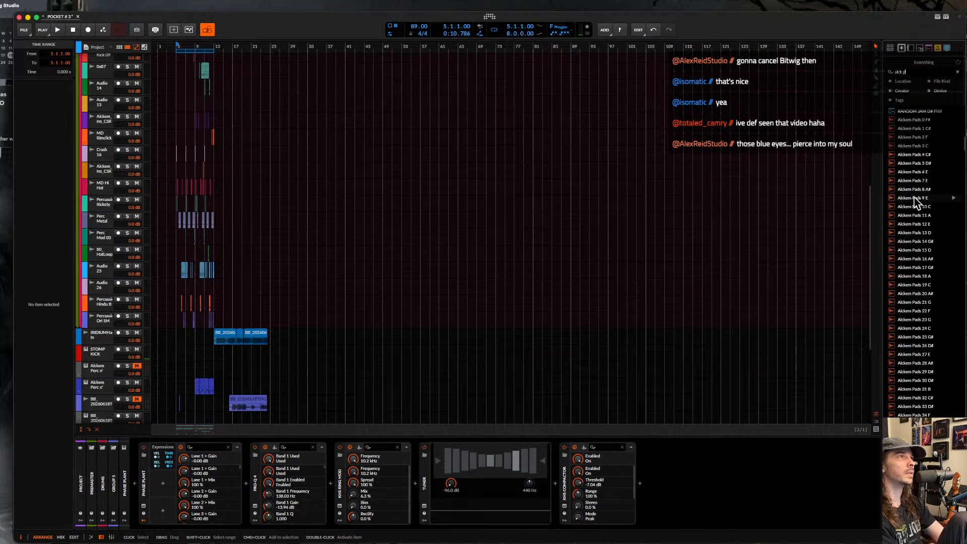
left_click(917, 194)
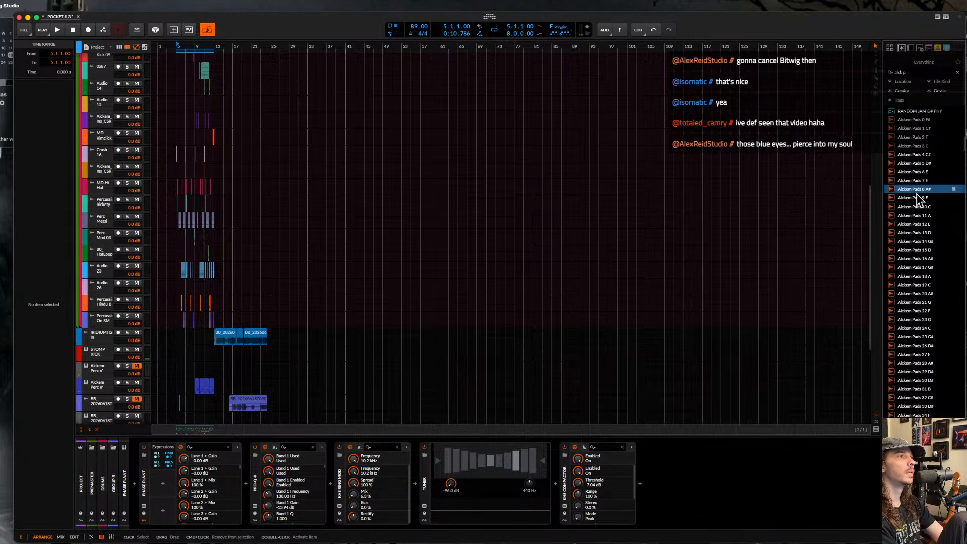
scroll(98, 389, "down", 5)
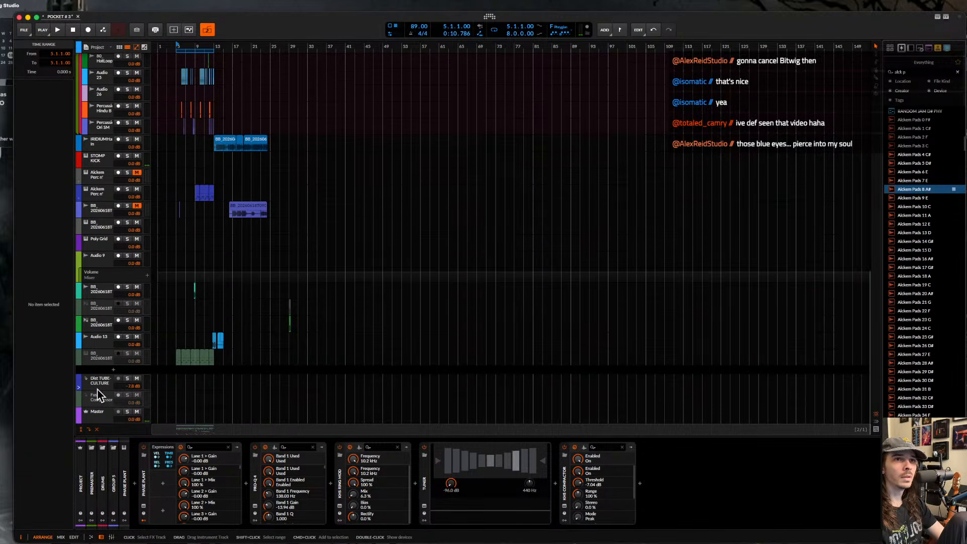
left_click(99, 354)
key("ctrl+t")
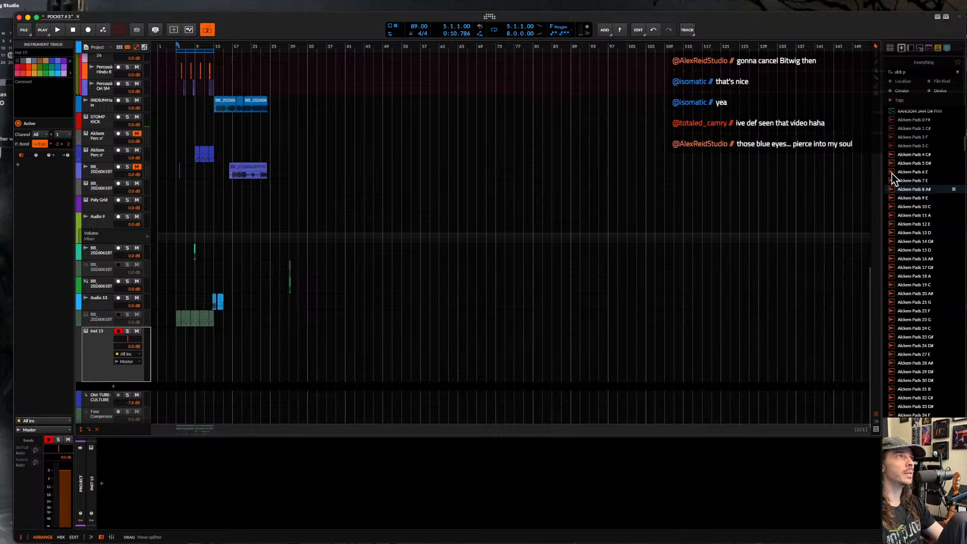
left_click_drag(895, 189, 317, 447)
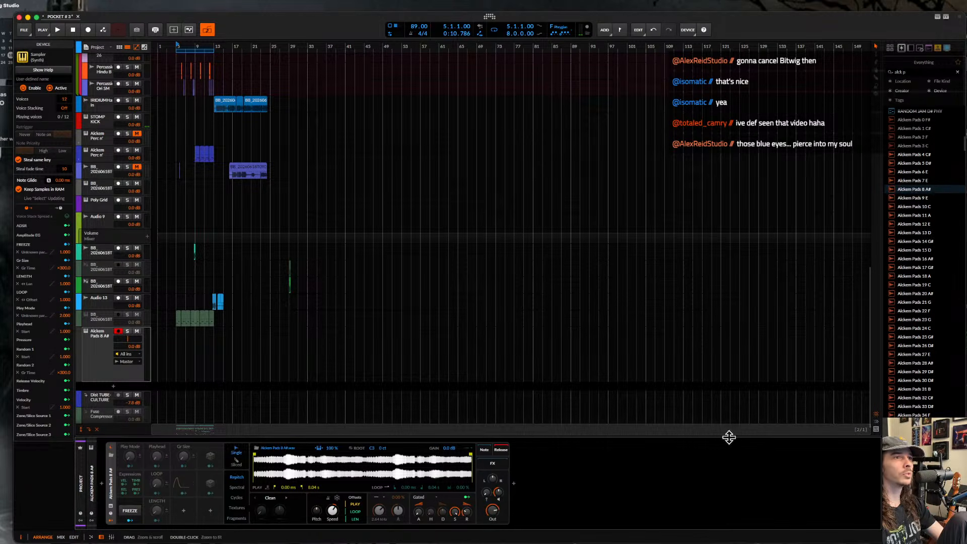
- Try the Sampler's Spectral mode with a Dynamic root and a raised Reharm Bend, checking the Quantize options
left_click(245, 488)
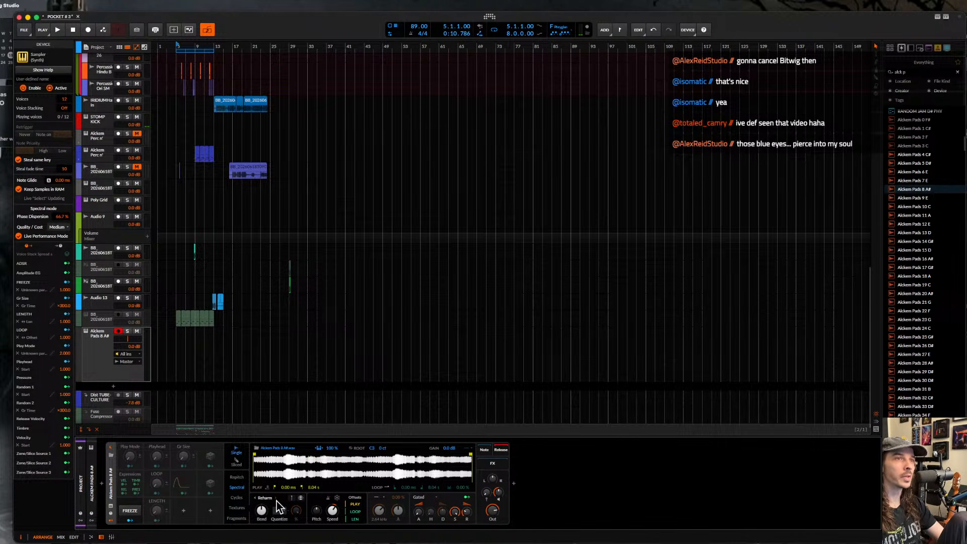
left_click(353, 449)
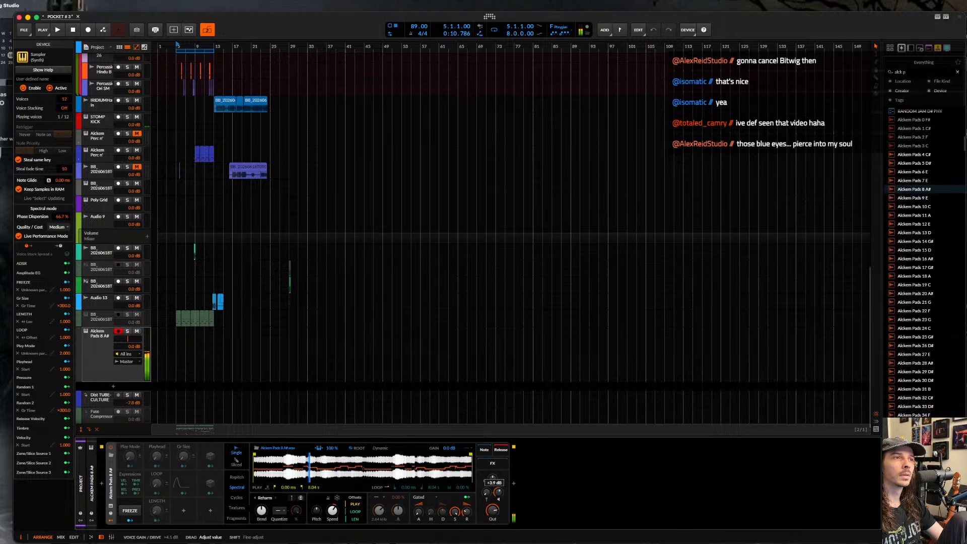
left_click_drag(262, 511, 261, 508)
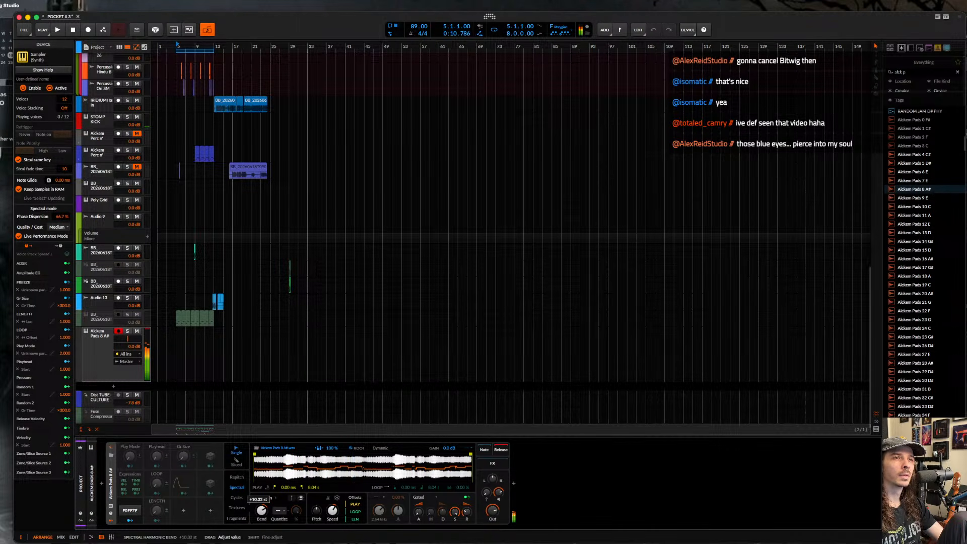
left_click(279, 511)
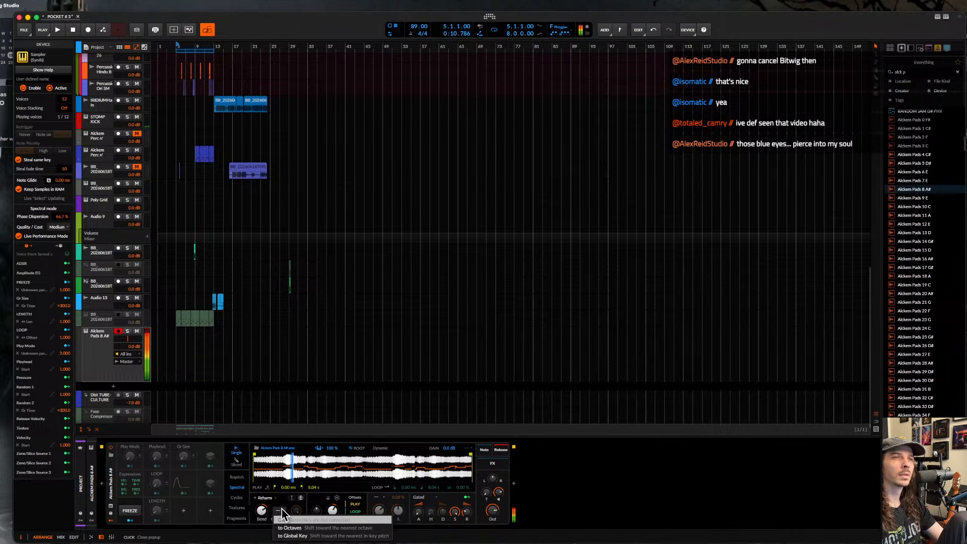
left_click(282, 499)
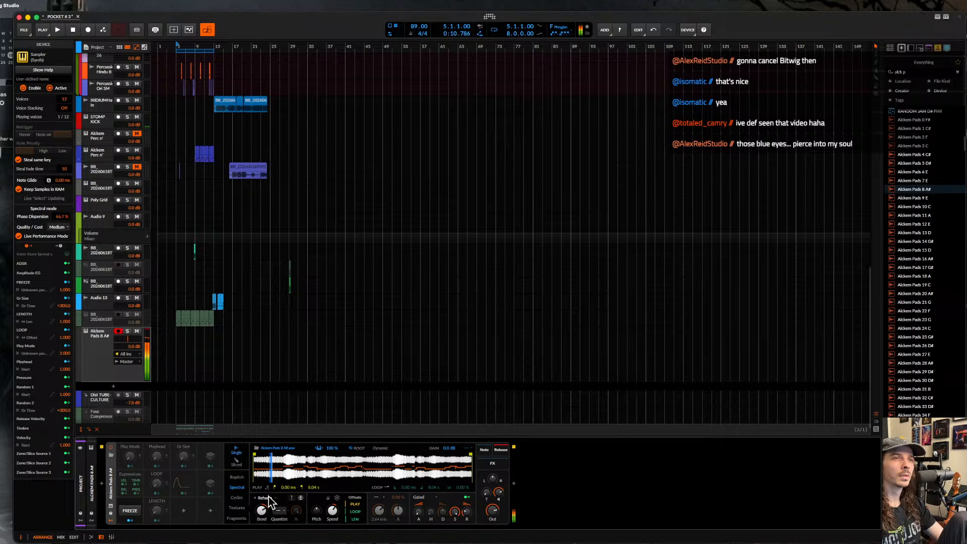
- Try the Pure spectral type with adjusted Formant and Shift, a play start of 2.40 s and a changed speed, then restore the start
left_click(256, 498)
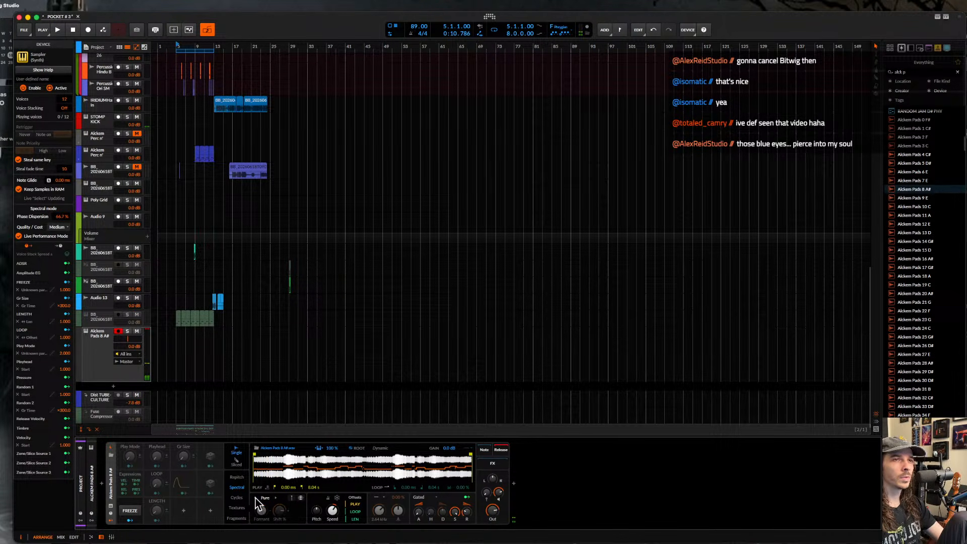
mouse_move(267, 510)
left_mouse_down()
mouse_move(267, 489)
mouse_move(276, 521)
mouse_move(283, 512)
left_mouse_up()
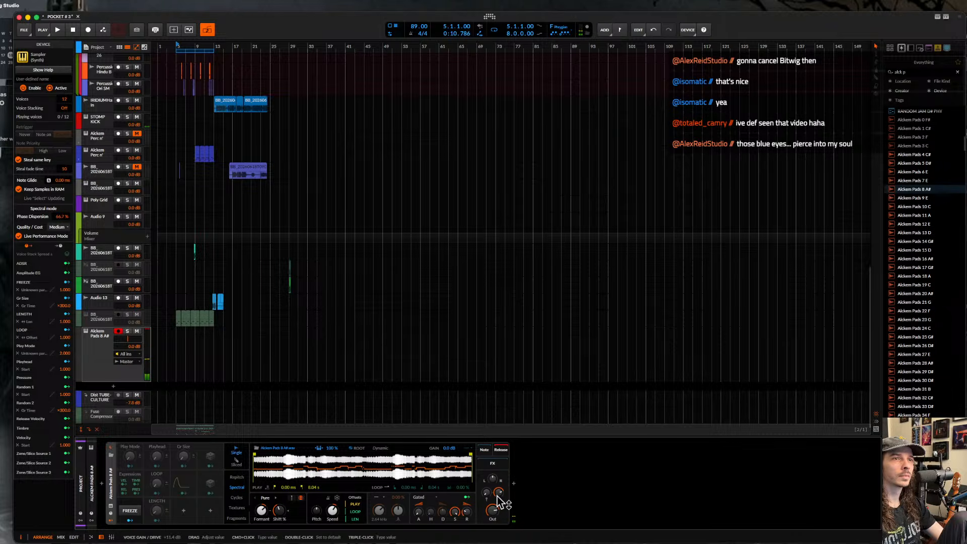
left_click_drag(253, 454, 320, 455)
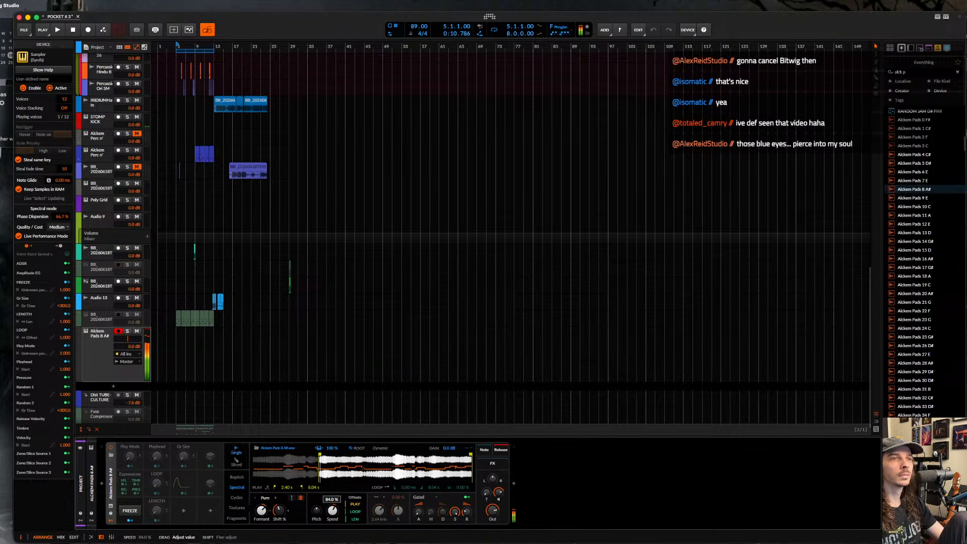
left_click_drag(332, 511, 332, 512)
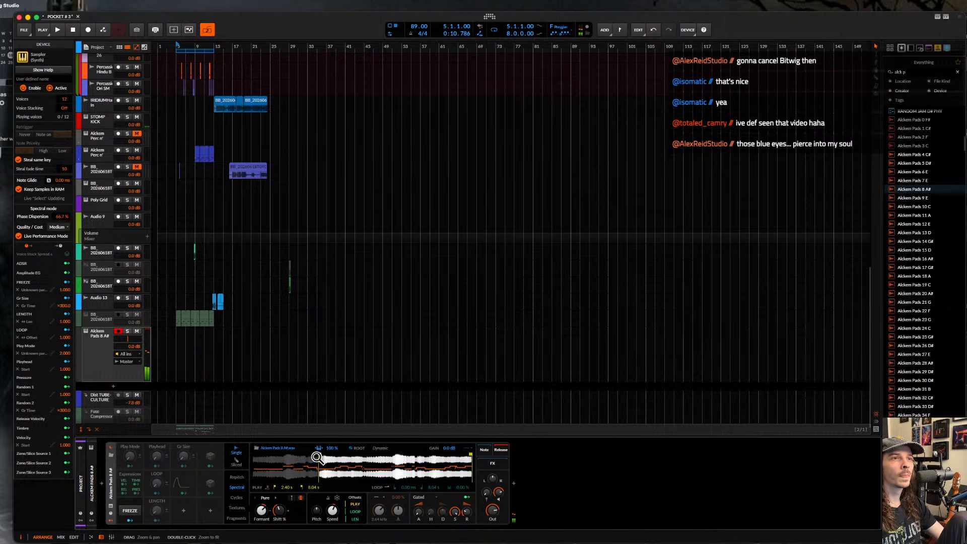
mouse_move(318, 456)
left_mouse_down()
mouse_move(392, 459)
mouse_move(242, 466)
left_mouse_up()
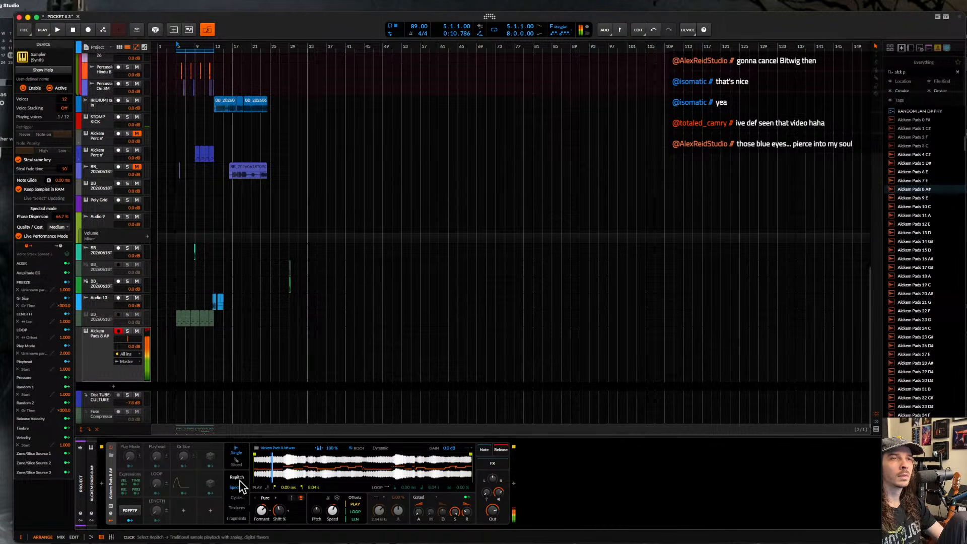
- Switch the Sampler to Fragments mode, adjust the grain size and set the grain direction to Random
left_click(237, 519)
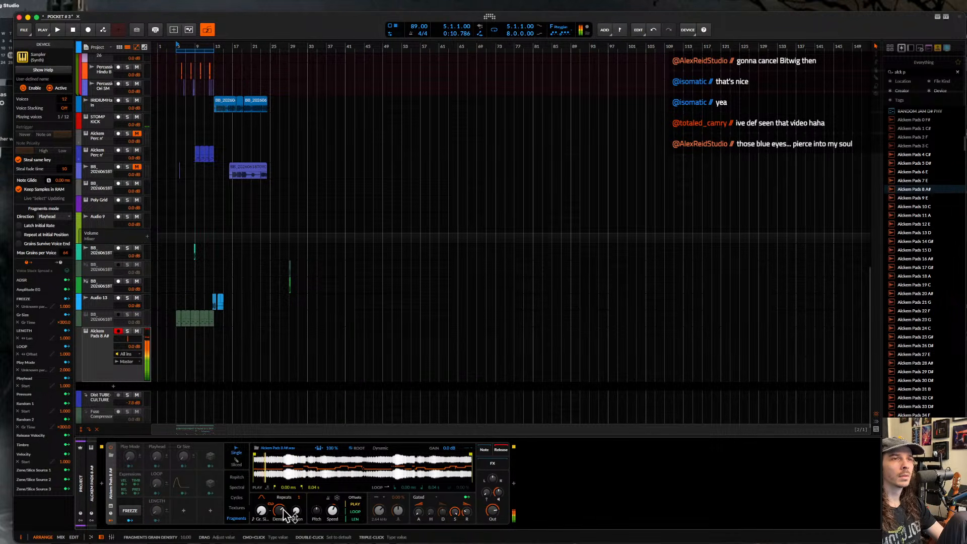
left_click_drag(263, 512, 281, 531)
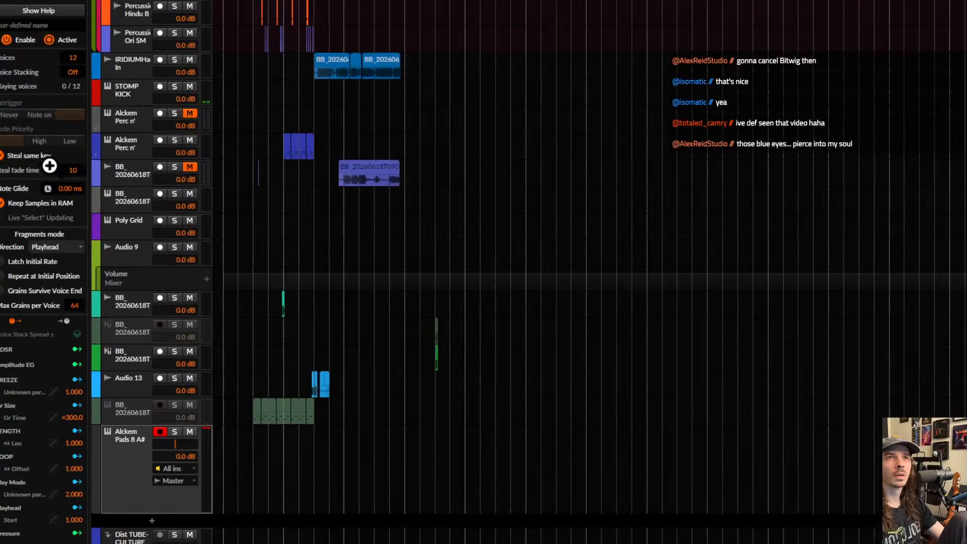
left_click(79, 246)
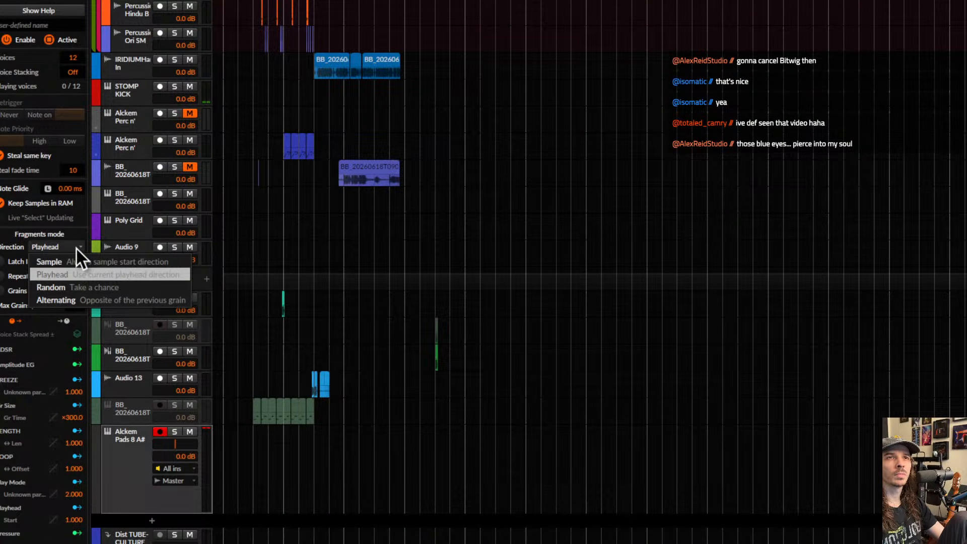
left_click(170, 288)
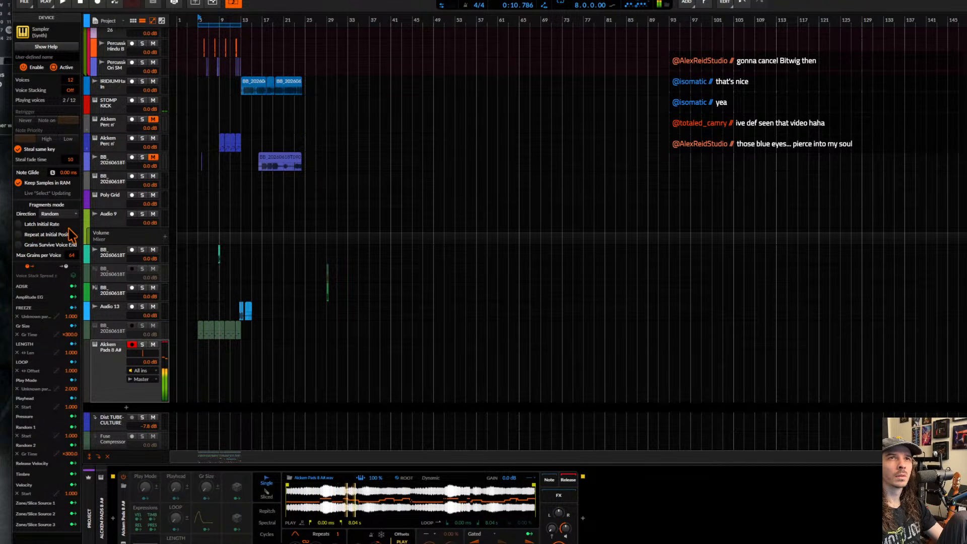
- Enable Latch Initial Rate for the fragments and adjust the playhead Motion amount
left_click(19, 224)
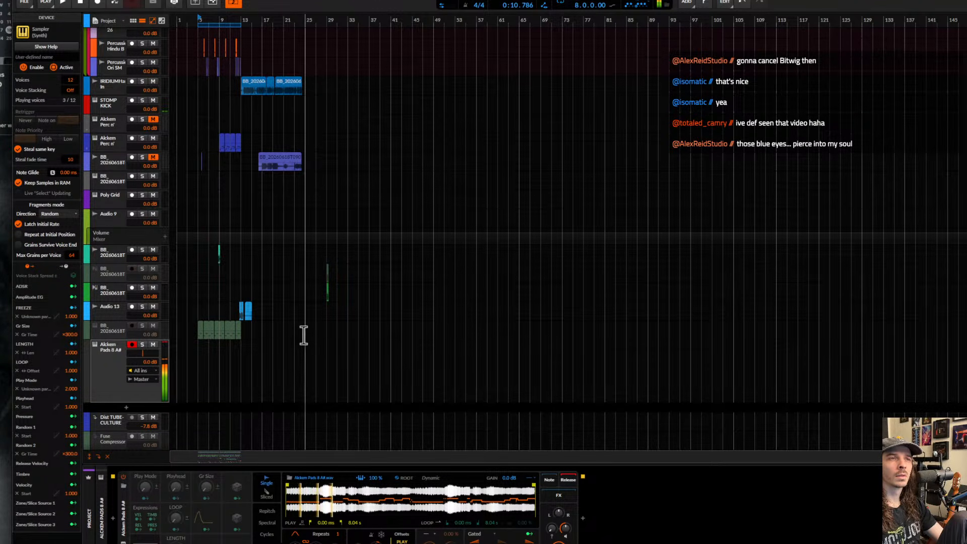
scroll(304, 337, "down", 1)
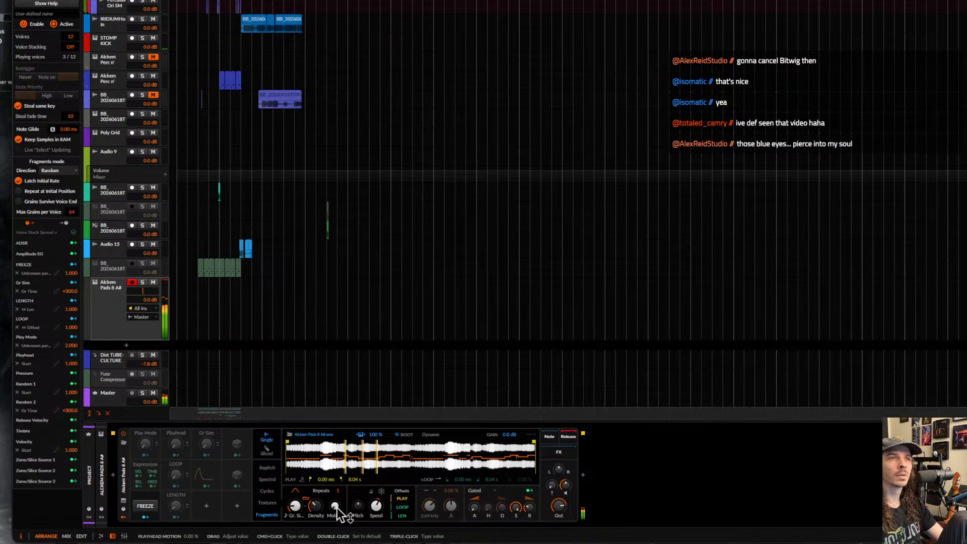
left_click_drag(336, 508, 336, 514)
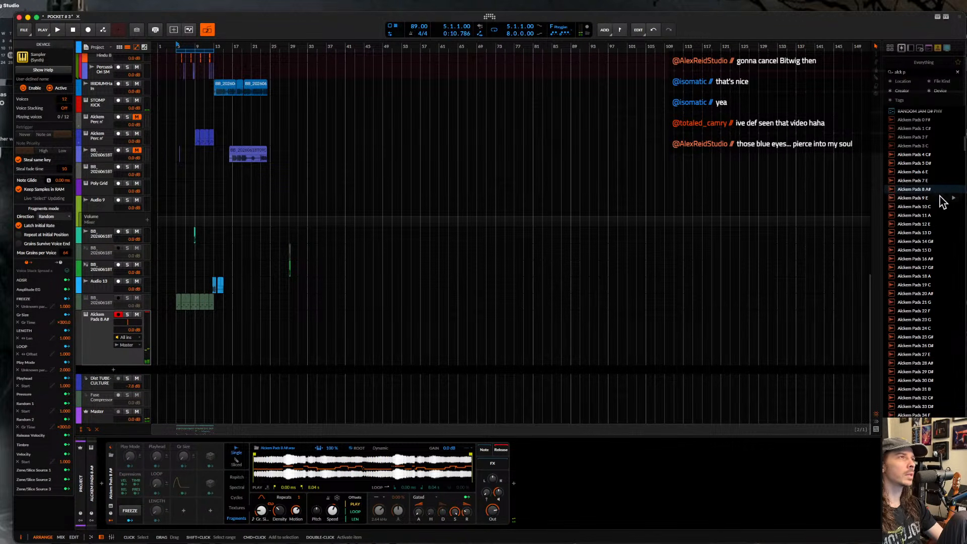
- Audition Alckem Pads 3 C and 1 C#, replace the Sampler's sample with 1 C# and set its play start to about 537 ms
scroll(902, 313, "up", 5)
left_click(912, 333)
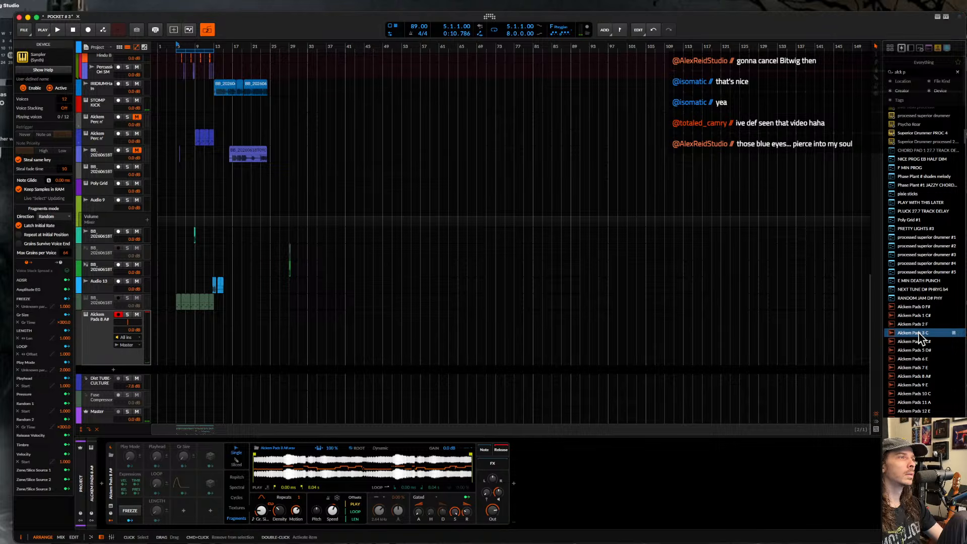
left_click(916, 316)
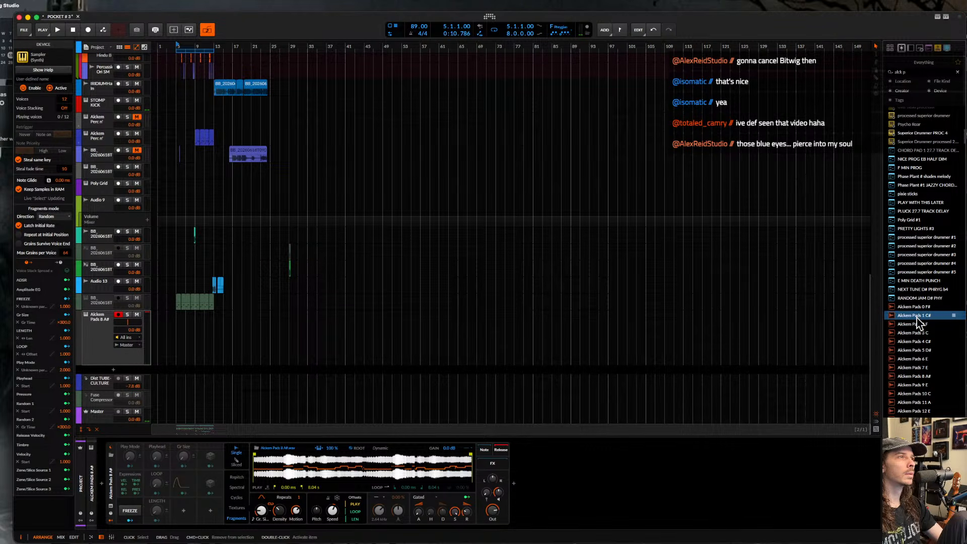
left_click_drag(917, 318, 299, 469)
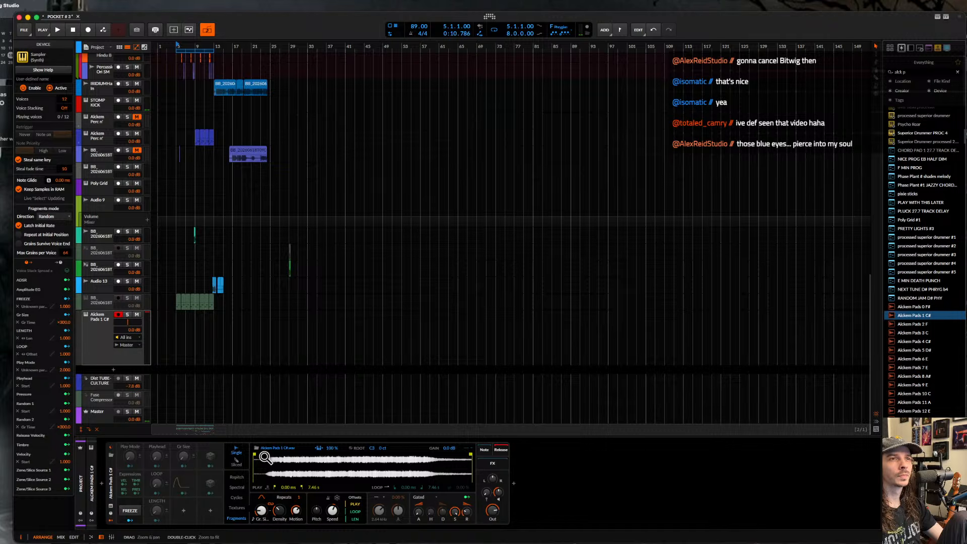
left_click_drag(255, 455, 270, 455)
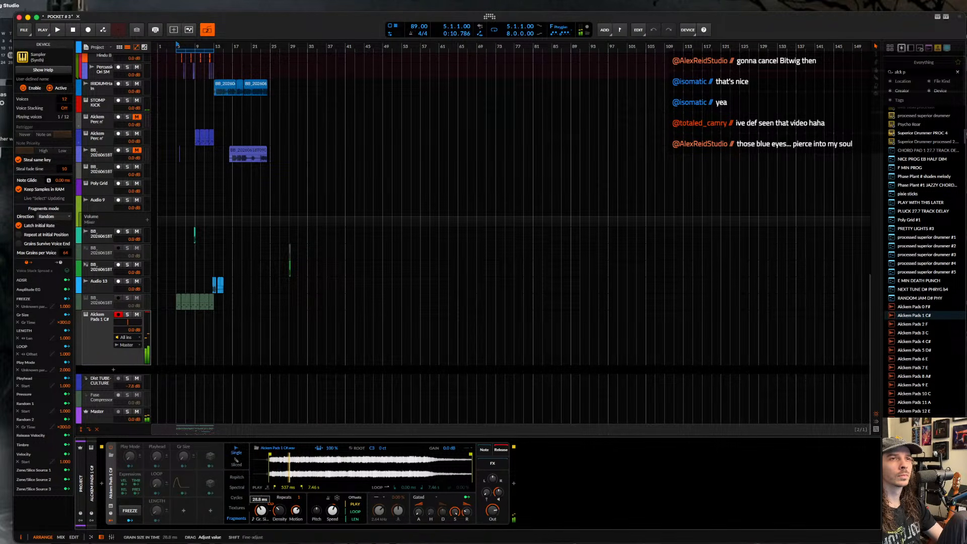
- Adjust the grain size, set the sample root to Dynamic and the grain direction to Alternating, with Repeat at Initial Position enabled
left_click_drag(261, 511, 261, 509)
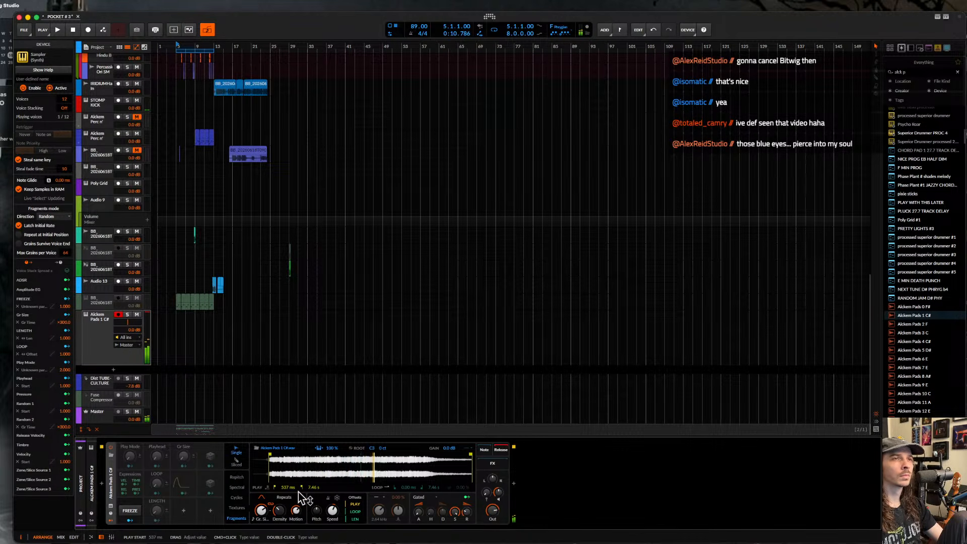
left_click(350, 448)
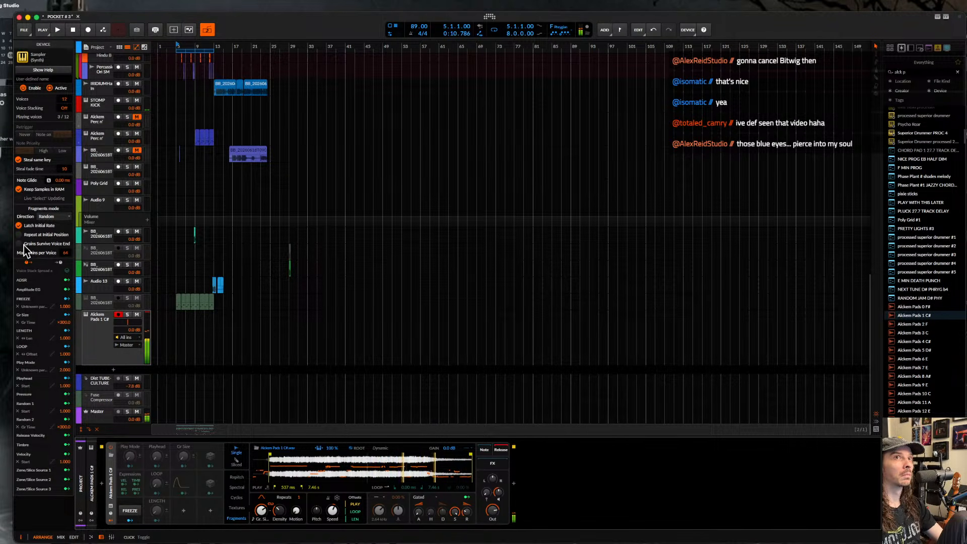
left_click(56, 217)
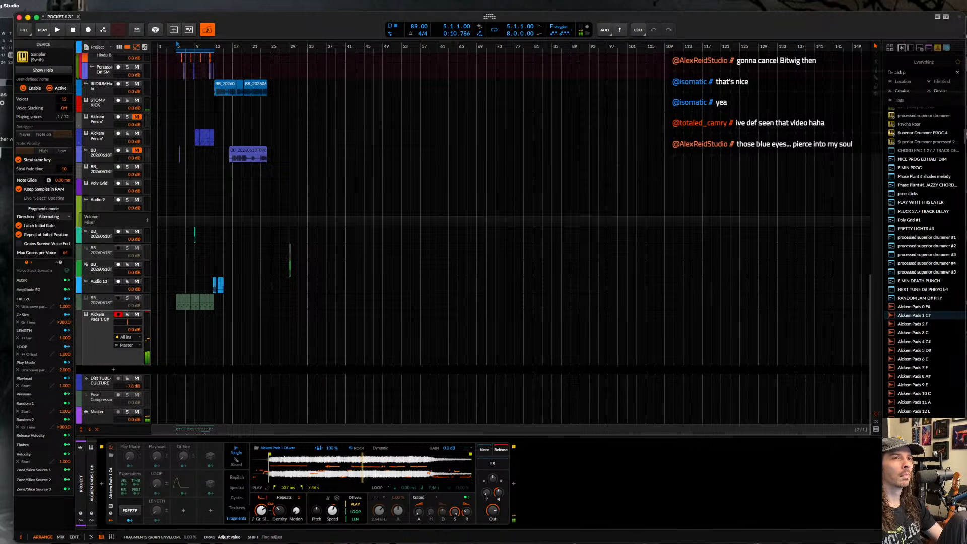
- Adjust the grain envelope and grain size, switch the grain timing to tempo sync and set the grain rate to 16th note
left_click_drag(262, 498, 261, 499)
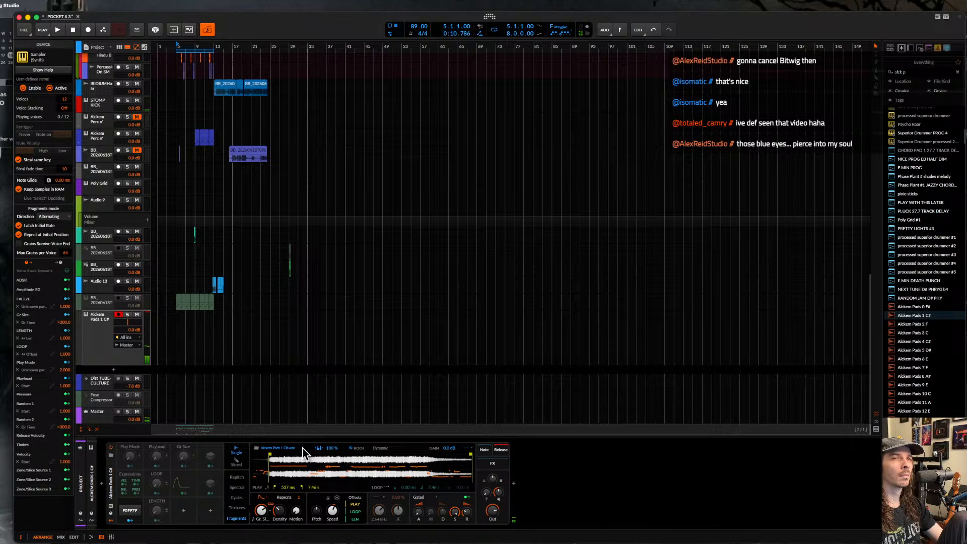
mouse_move(261, 511)
left_mouse_down()
mouse_move(261, 501)
mouse_move(279, 509)
left_mouse_up()
left_click(271, 505)
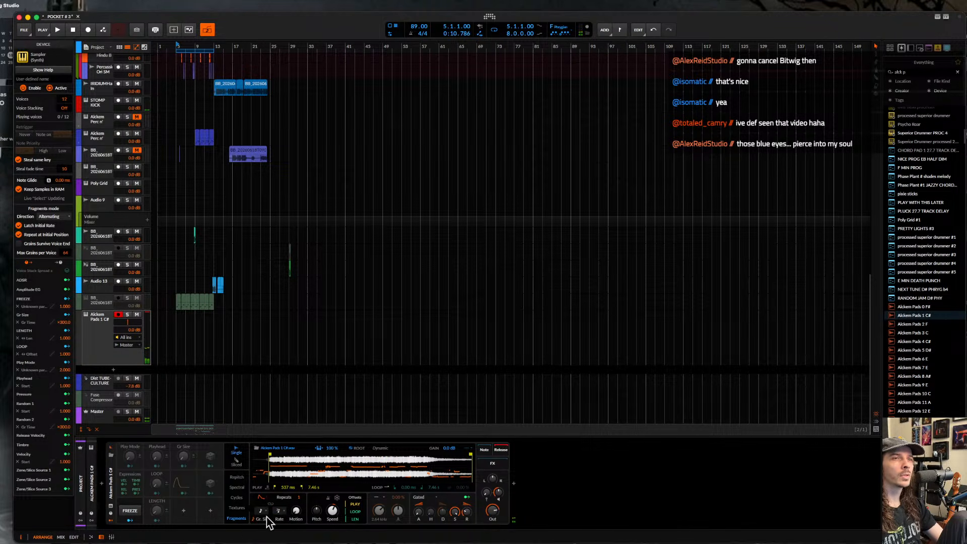
left_click(278, 511)
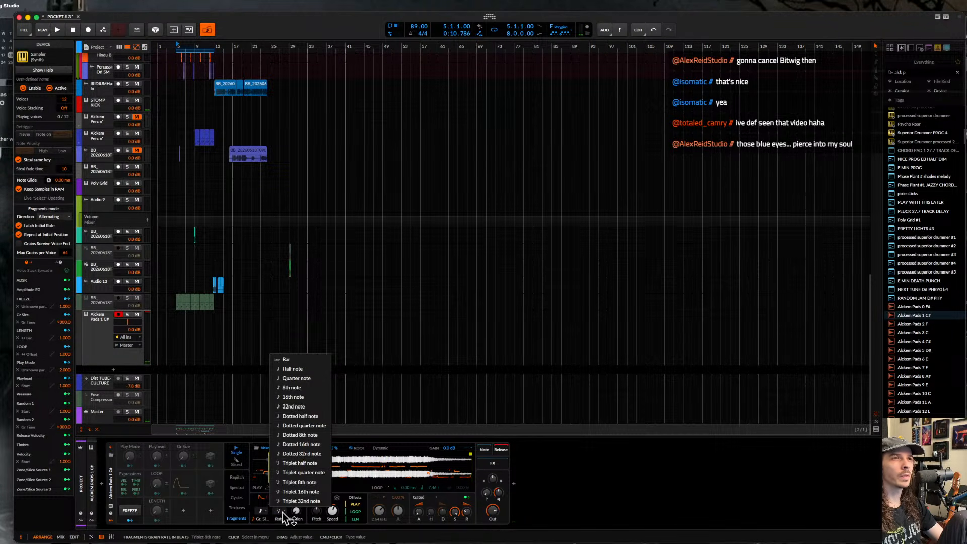
left_click(294, 397)
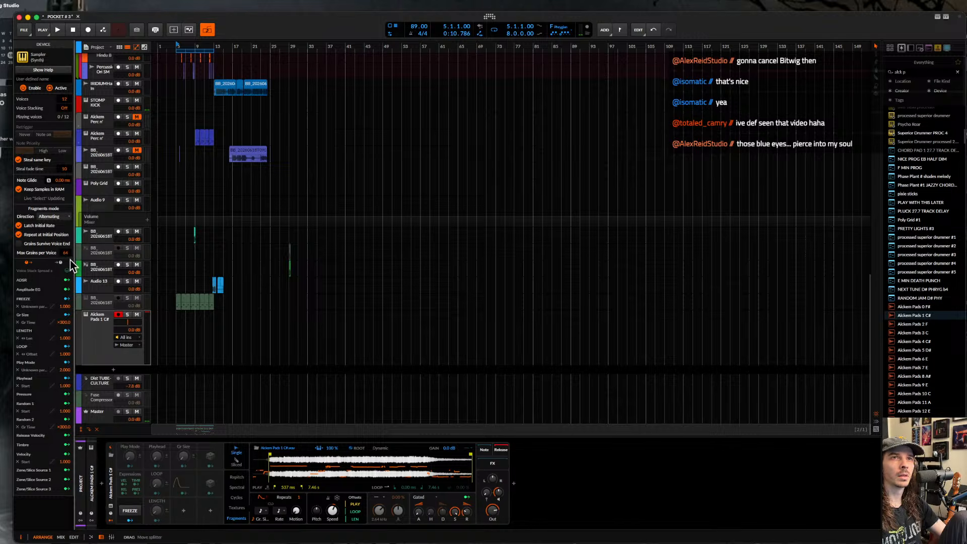
- Raise the Max Grains per Voice to 256 and set the grain direction to Sample
mouse_move(66, 253)
left_mouse_down()
mouse_move(69, 207)
mouse_move(68, 241)
left_mouse_up()
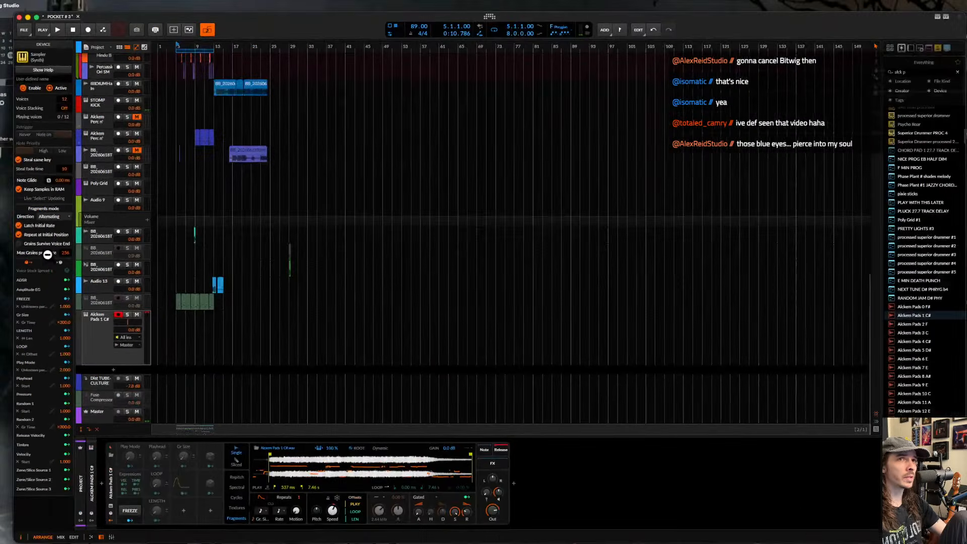
left_click(62, 218)
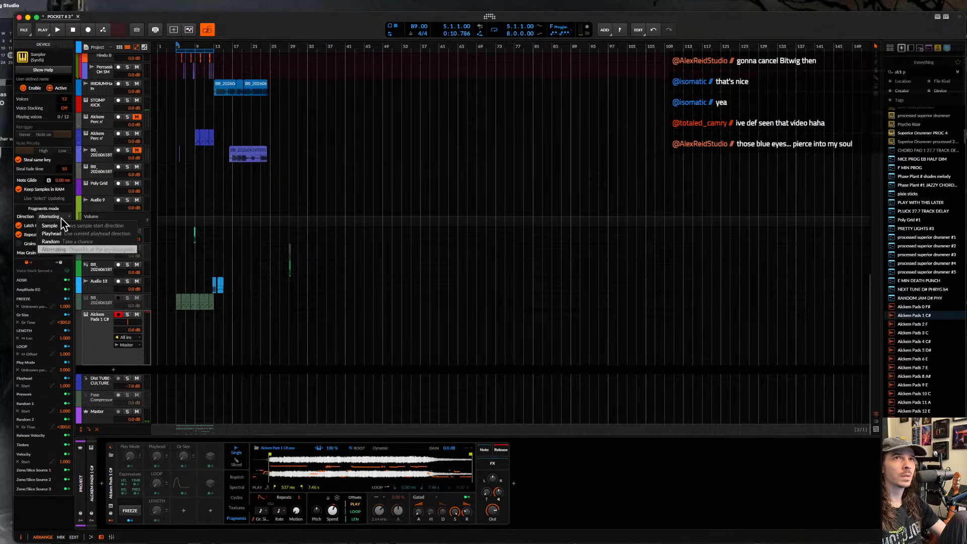
left_click(69, 226)
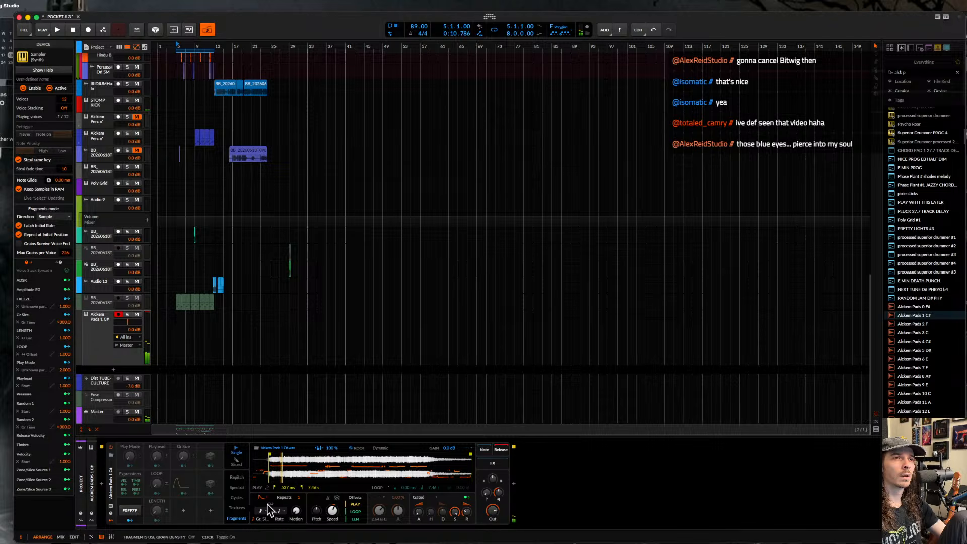
- Reshape the grain envelope, set the grain size to 8th note and adjust the small knob above the Sampler's output level
left_click_drag(263, 497, 263, 498)
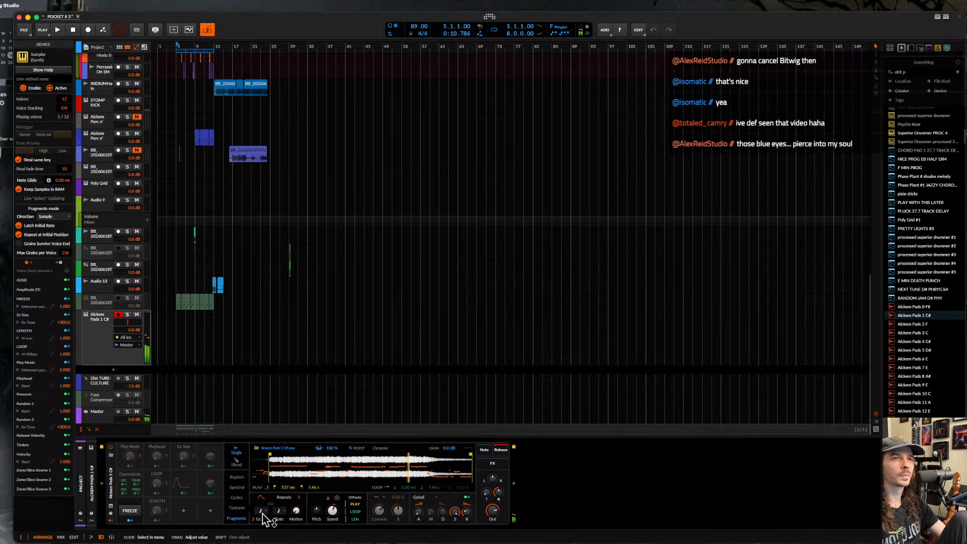
left_click(265, 510)
left_click(279, 386)
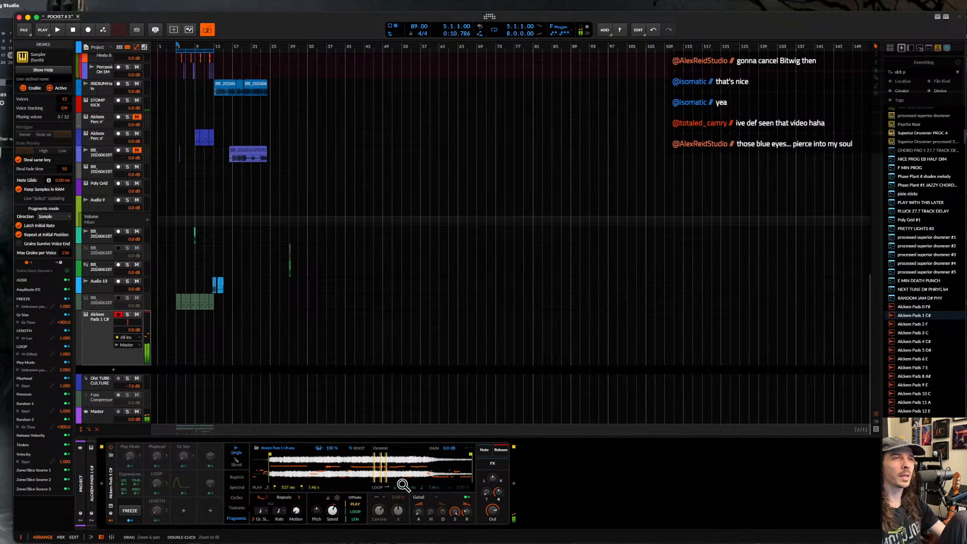
mouse_move(498, 493)
left_mouse_down()
mouse_move(498, 483)
mouse_move(500, 493)
left_mouse_up()
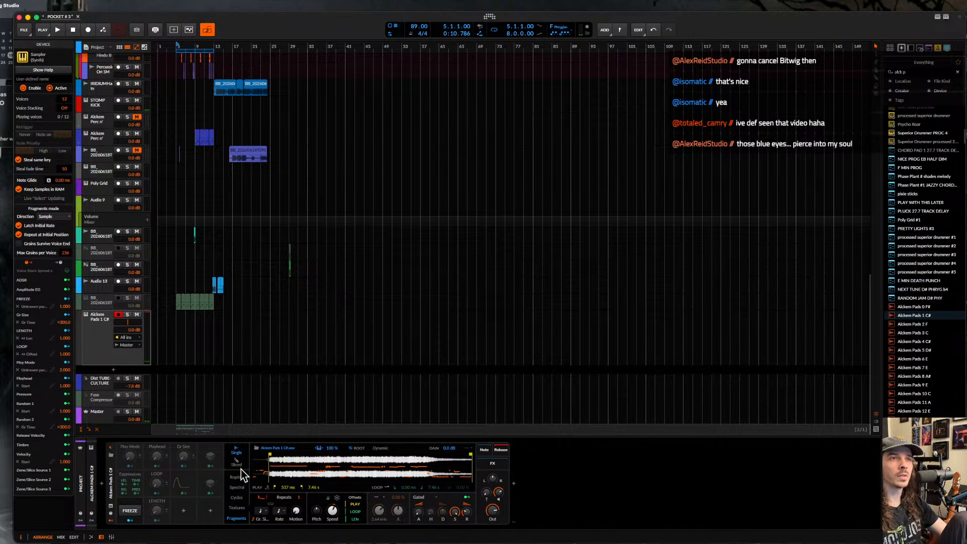
- Set the grain direction to Playhead, disable Latch Initial Rate and Repeat at Initial Position, and enable Grains Survive Voice End
left_click(69, 217)
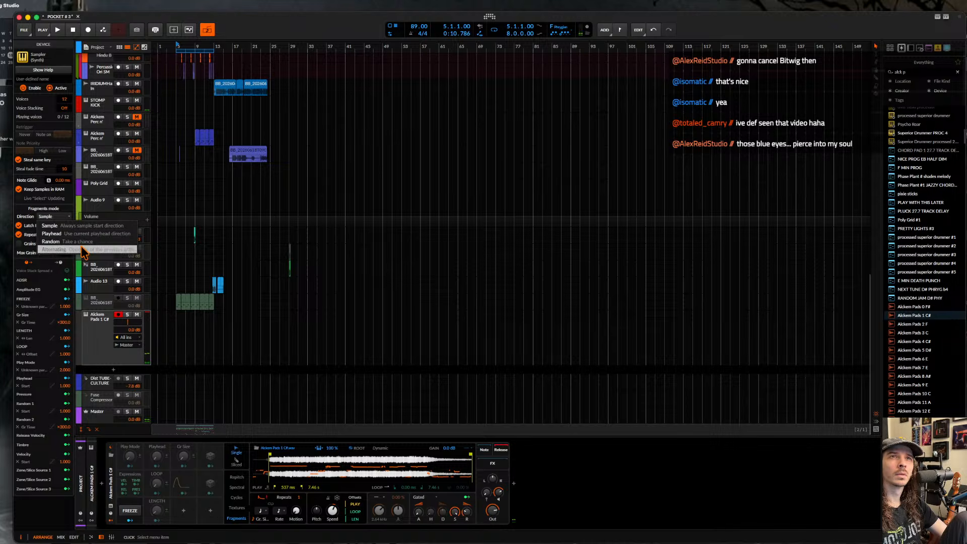
left_click(73, 234)
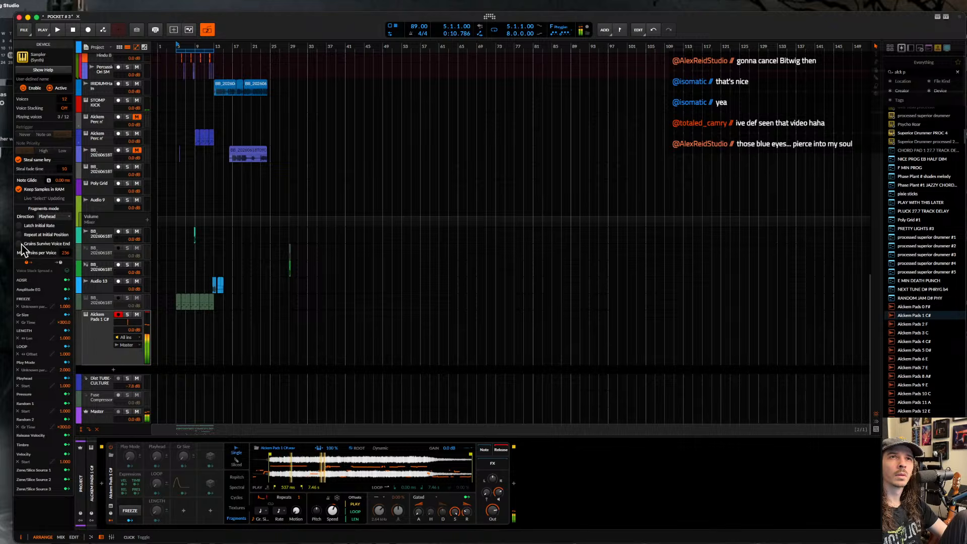
left_click(19, 244)
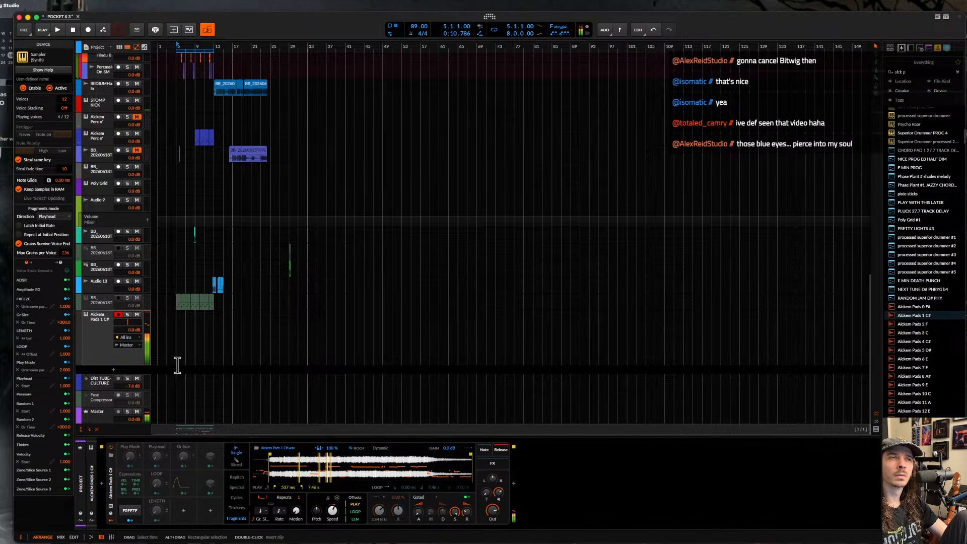
- Move the sample's play start to about 2.33 s, set the grain size to half note and the root to fixed C3
left_click_drag(269, 456, 330, 460)
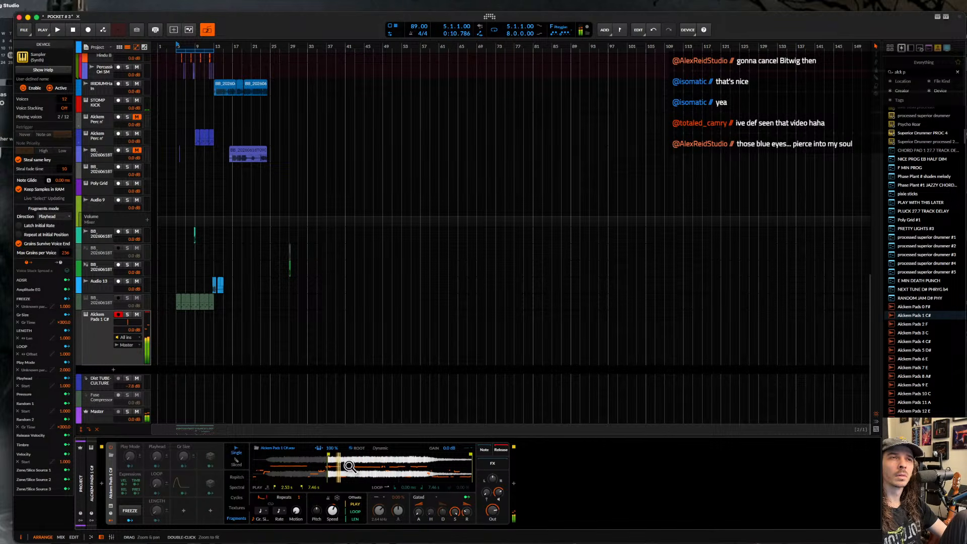
left_click(267, 511)
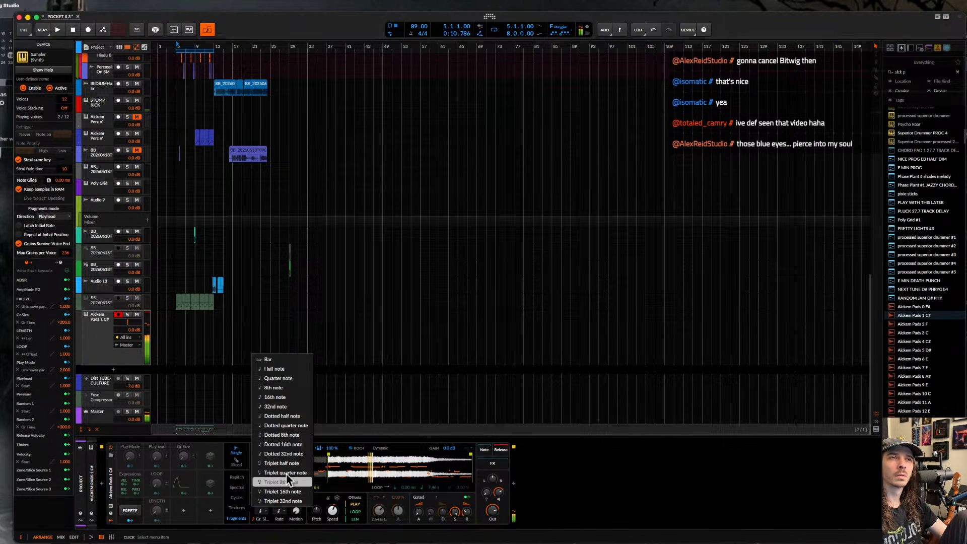
left_click(283, 370)
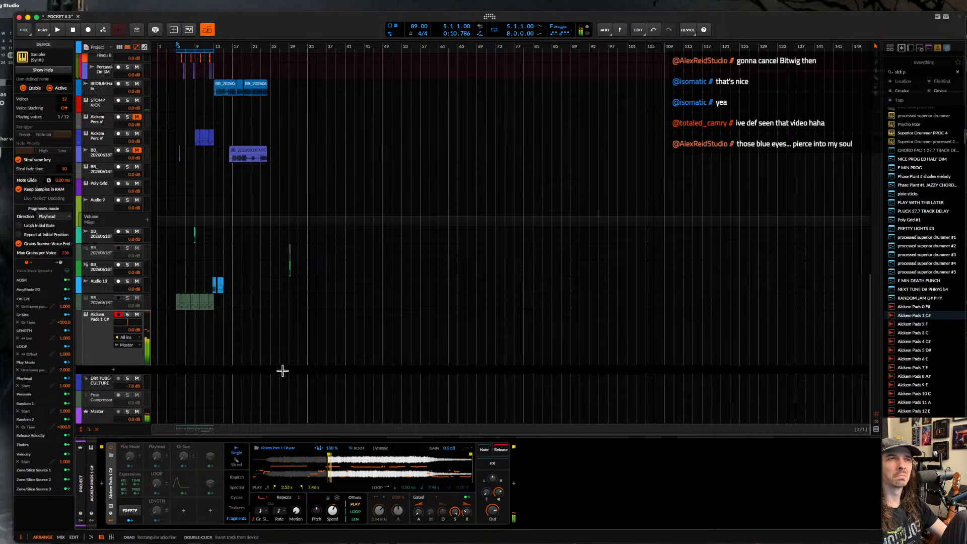
left_click(352, 449)
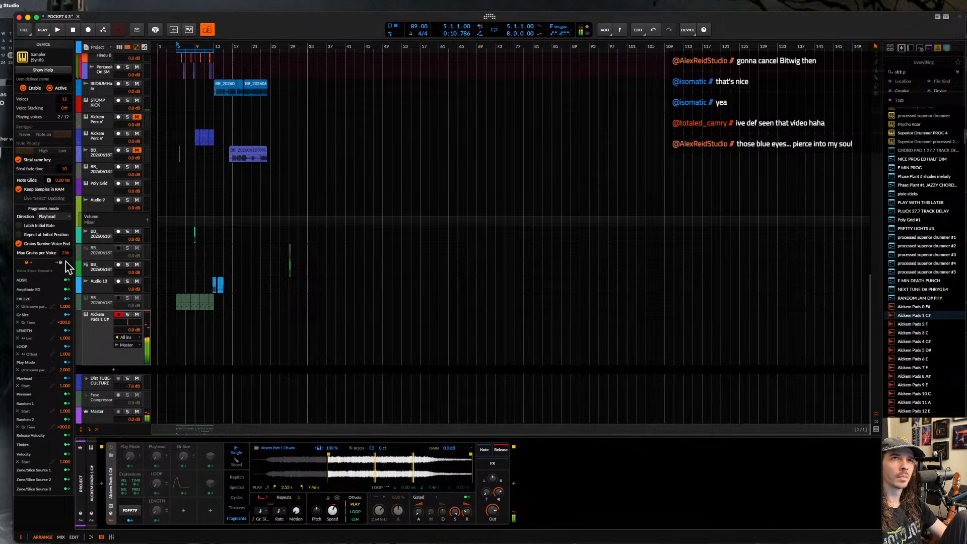
- Enable Repeat at Initial Position and Latch Initial Rate, and set the grain direction to Sample
left_click(20, 236)
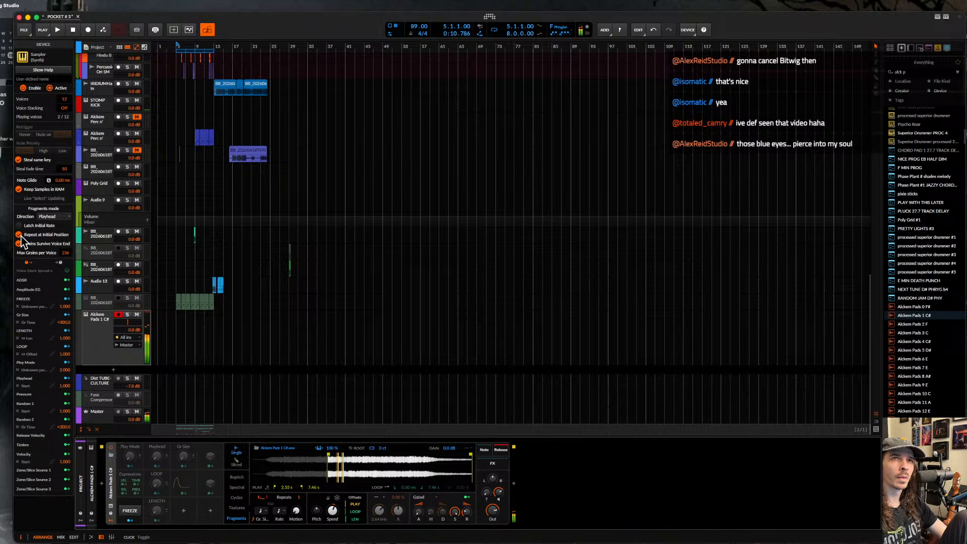
left_click(20, 226)
left_click(49, 218)
left_click(61, 231)
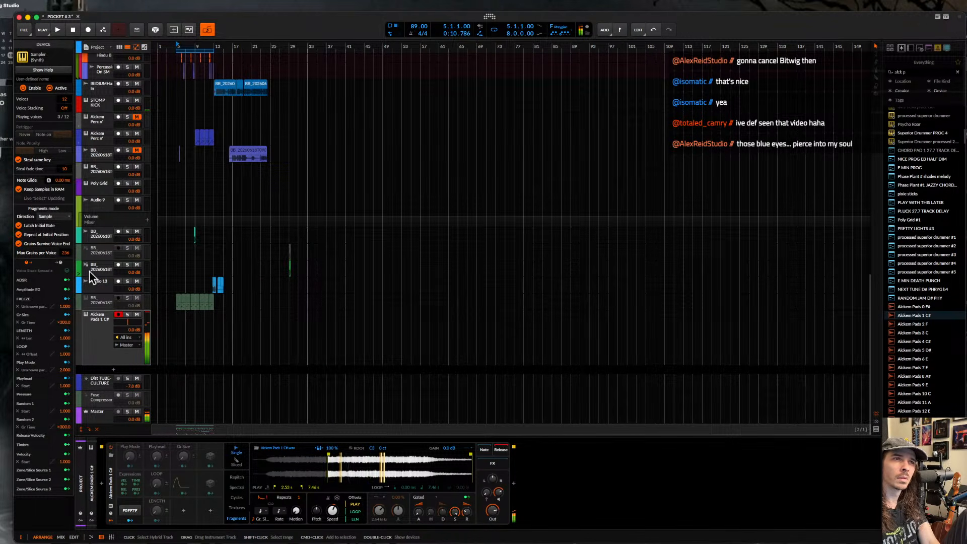
- Try a 16th-note grain rate, settle on 8th note, and move the sample's play start to about 582 ms
left_click(283, 511)
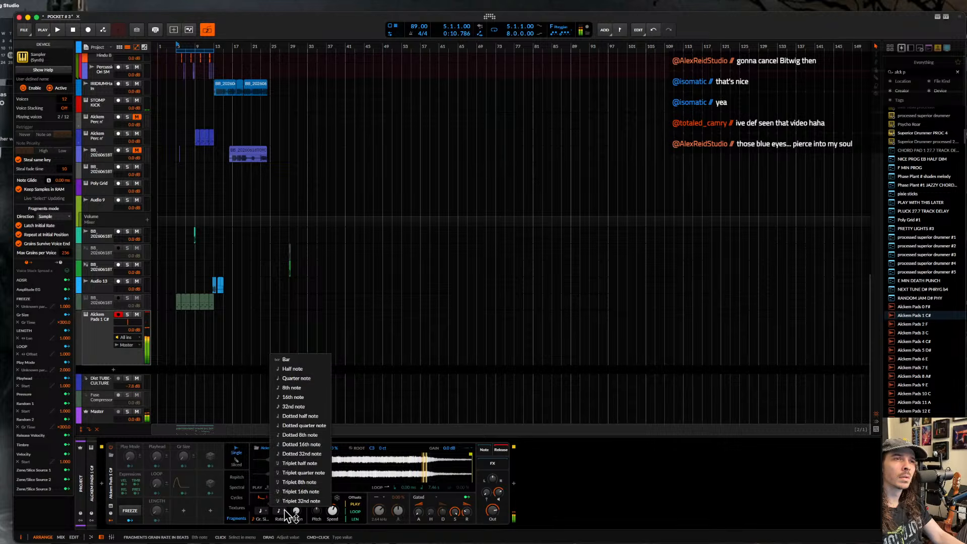
left_click(292, 397)
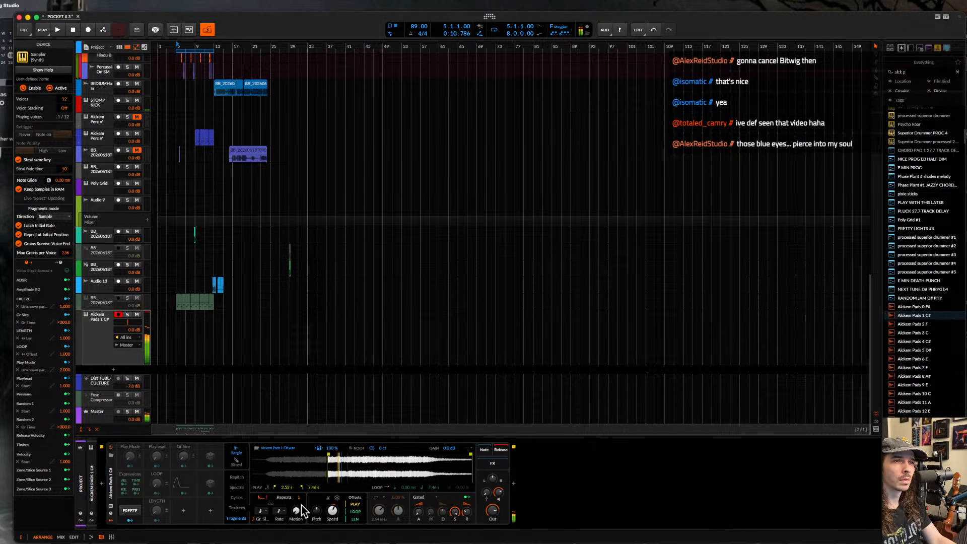
left_click(279, 511)
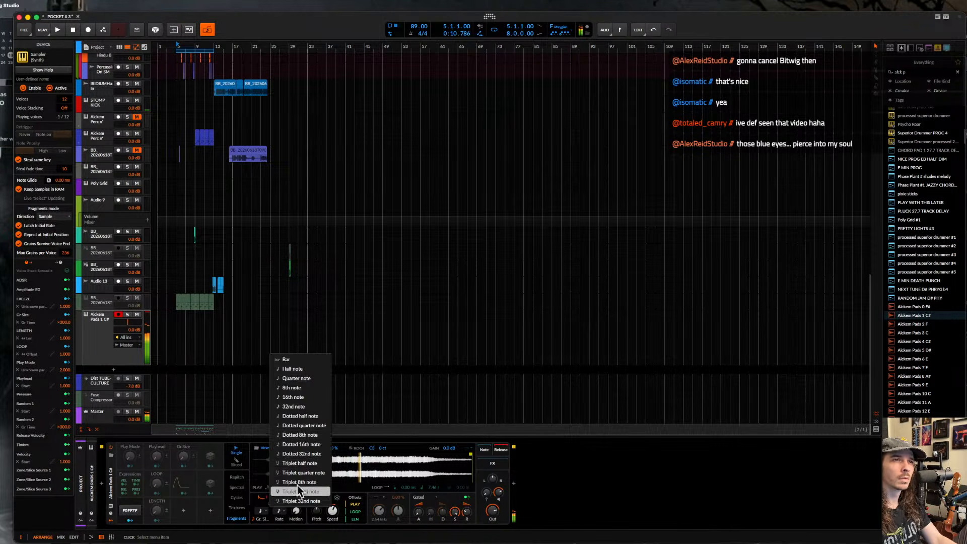
left_click(289, 391)
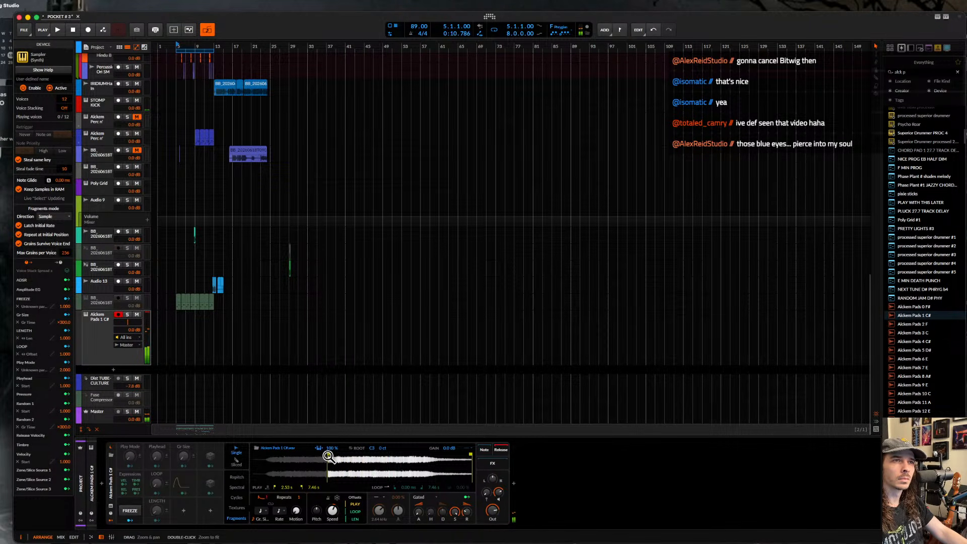
left_click_drag(326, 456, 272, 459)
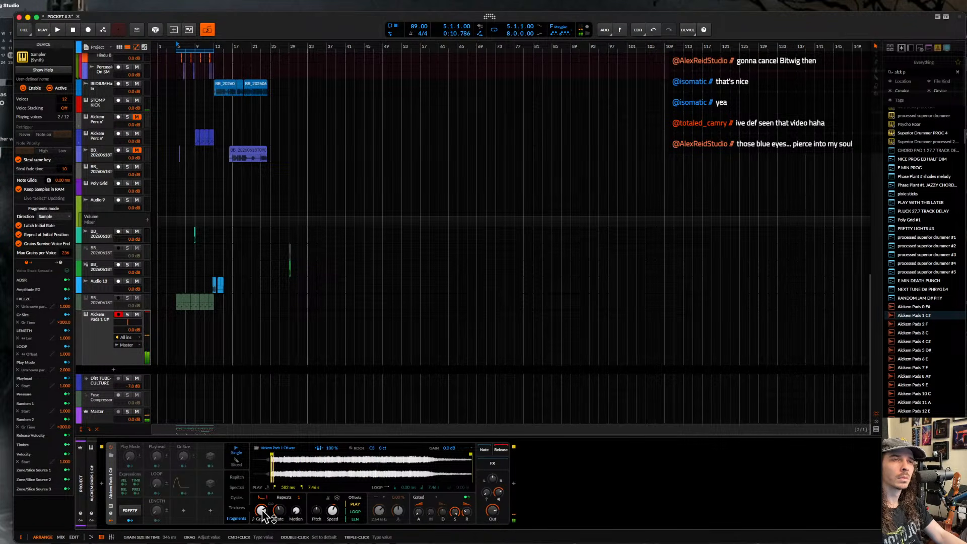
- Adjust the free-running grain size, playhead Motion amount and number of grain repeats
mouse_move(263, 512)
left_mouse_down()
mouse_move(263, 521)
mouse_move(263, 506)
mouse_move(280, 511)
left_mouse_up()
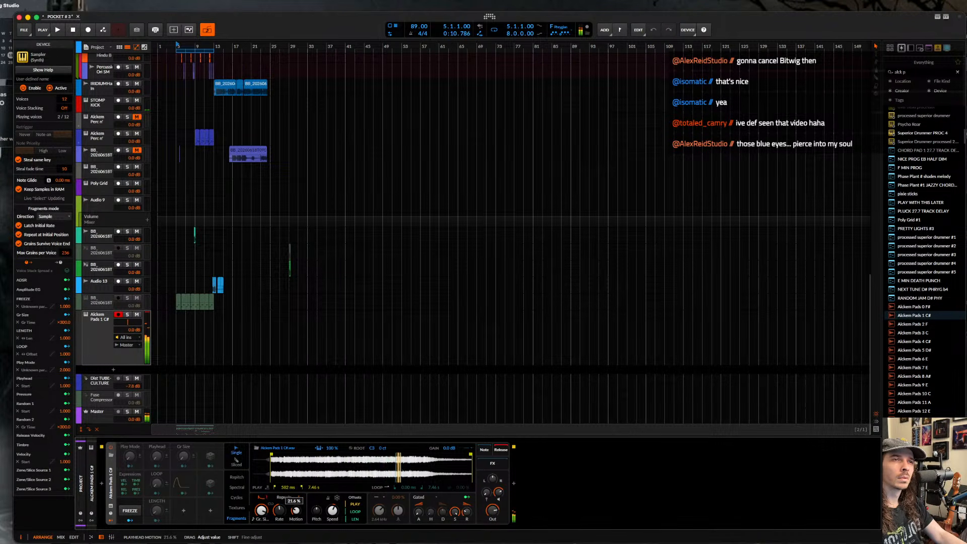
left_click_drag(297, 510, 296, 508)
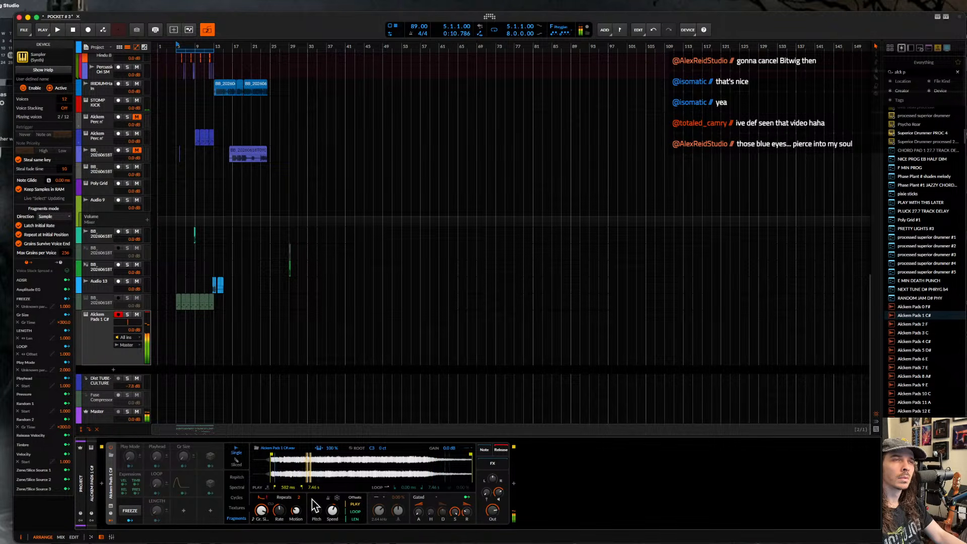
mouse_move(301, 498)
left_mouse_down()
mouse_move(301, 484)
mouse_move(301, 497)
left_mouse_up()
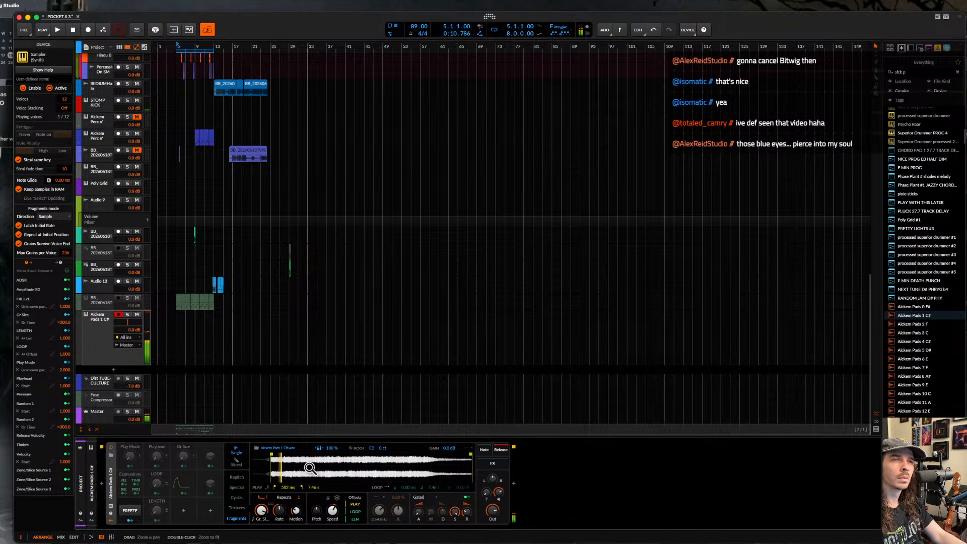
- Switch the grain timing back to tempo sync and raise the number of grain repeats
left_click(253, 519)
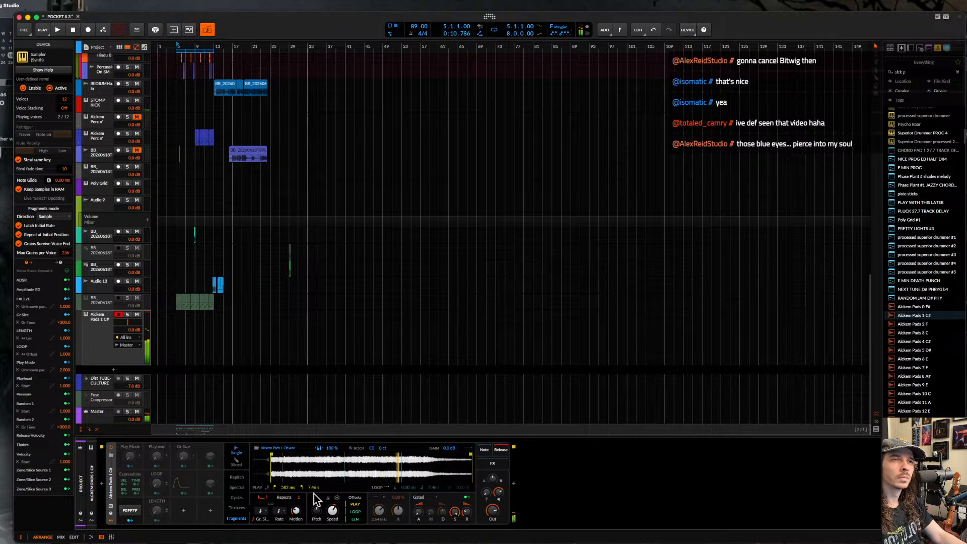
left_click_drag(298, 498, 299, 492)
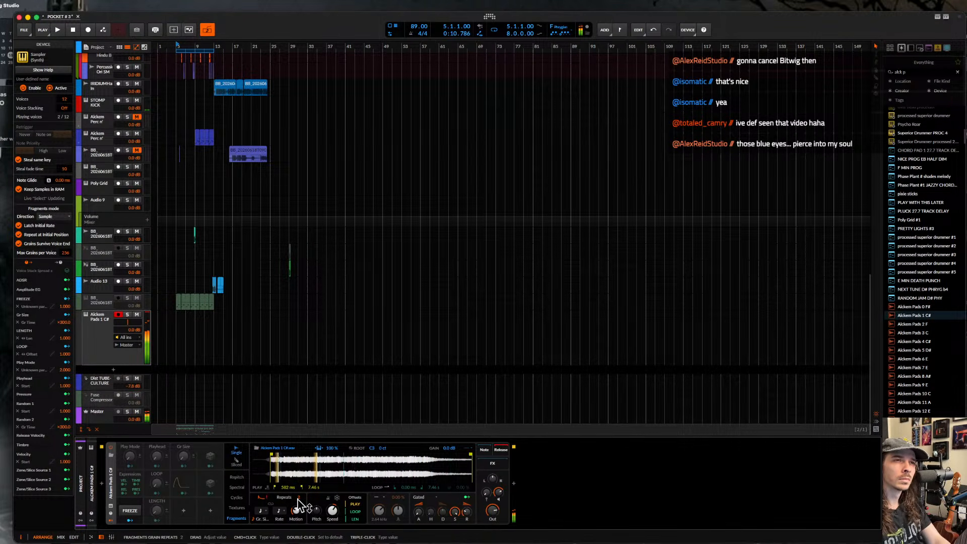
left_click_drag(298, 498, 297, 484)
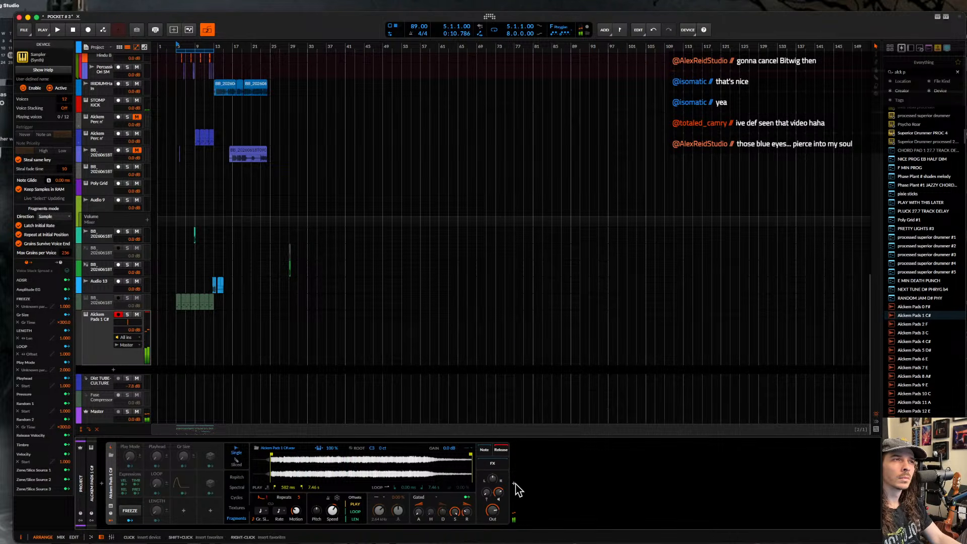
- Insert the Raum reverb plug-in after the Sampler on the Alckem Pads 1 C# track
double_click(534, 500)
type("ra")
left_click(643, 349)
left_click(757, 429)
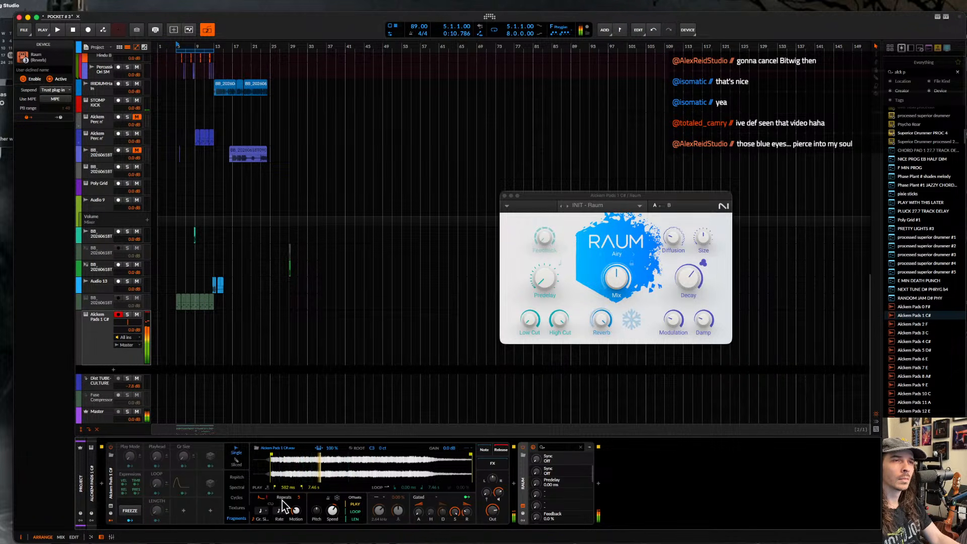
- Enable one-way looping for the sample, shorten the loop with the length offset and move the loop start to about 604 ms
left_click(388, 487)
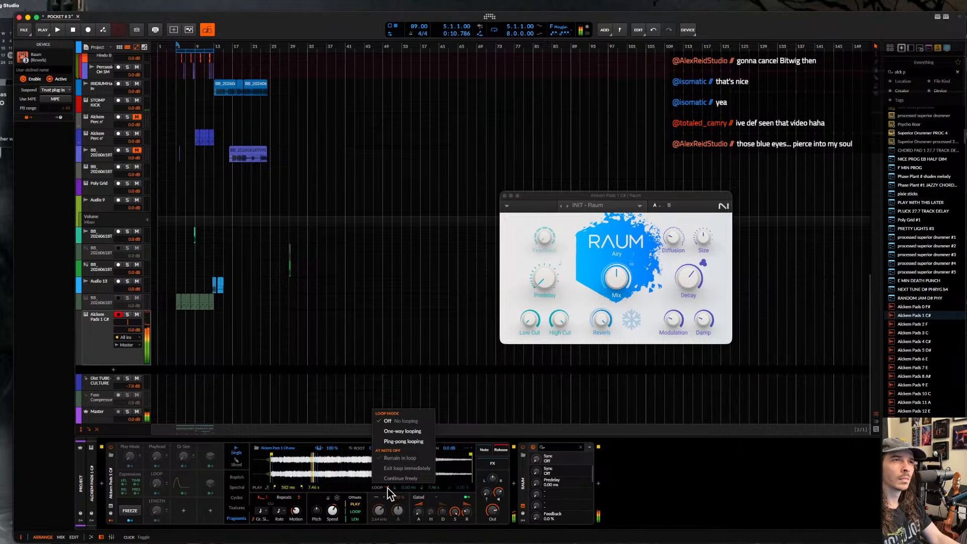
left_click(422, 432)
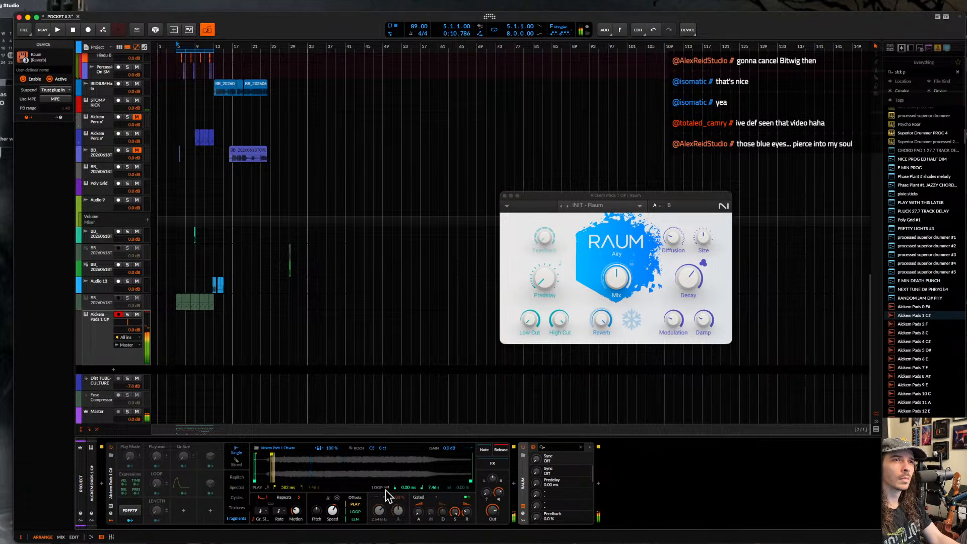
left_click_drag(355, 519, 355, 501)
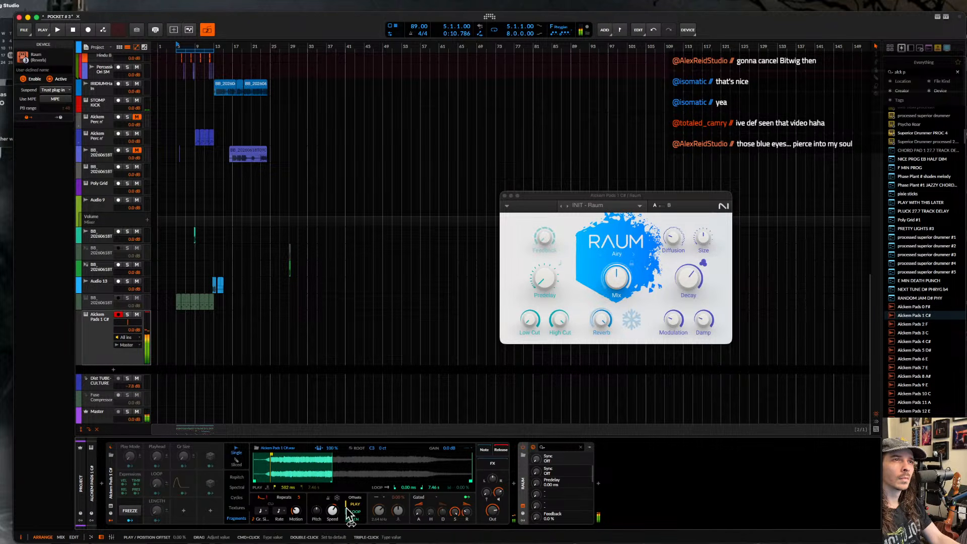
left_click_drag(254, 480, 272, 481)
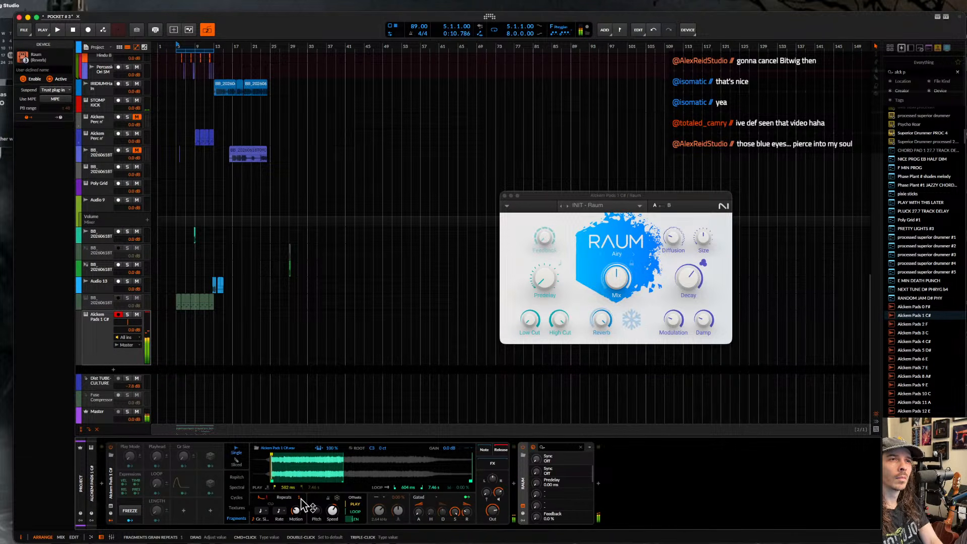
- Set the Sampler's Fragments direction to Playhead, then fine-tune the voice gain and the grain settings
left_click(113, 469)
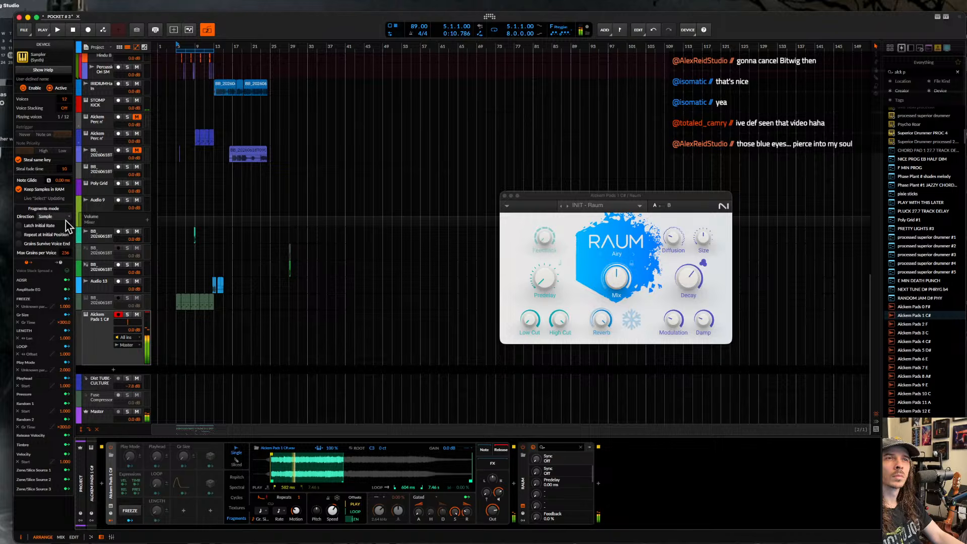
left_click(66, 220)
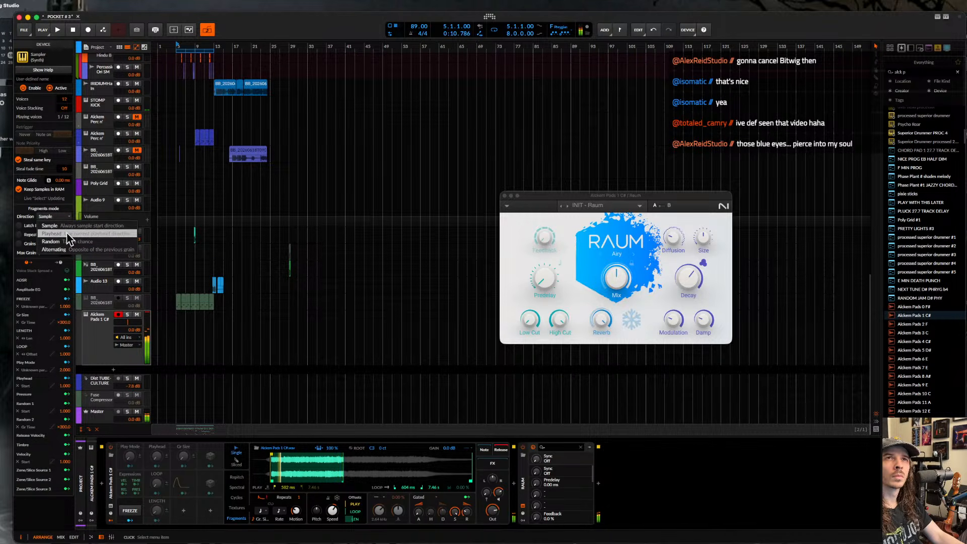
left_click(67, 234)
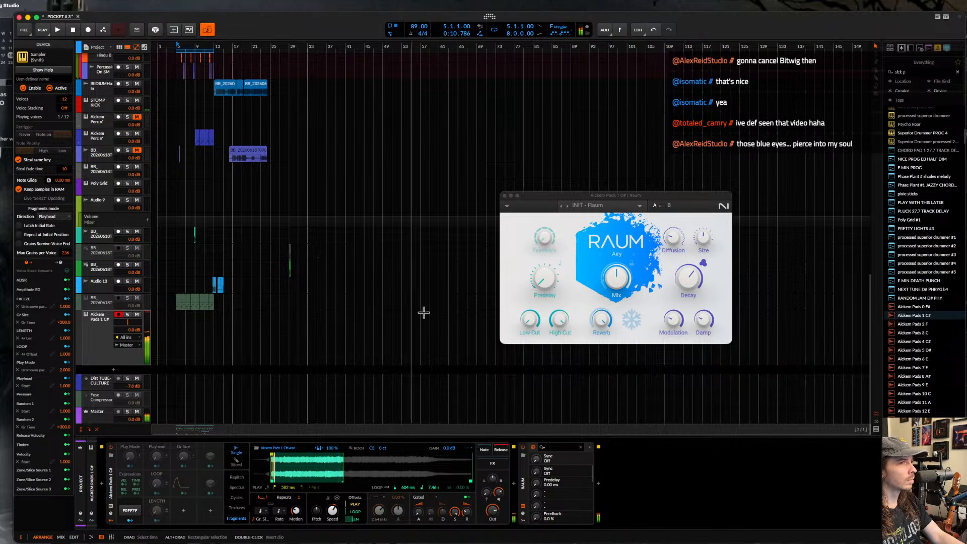
left_click_drag(498, 492, 498, 493)
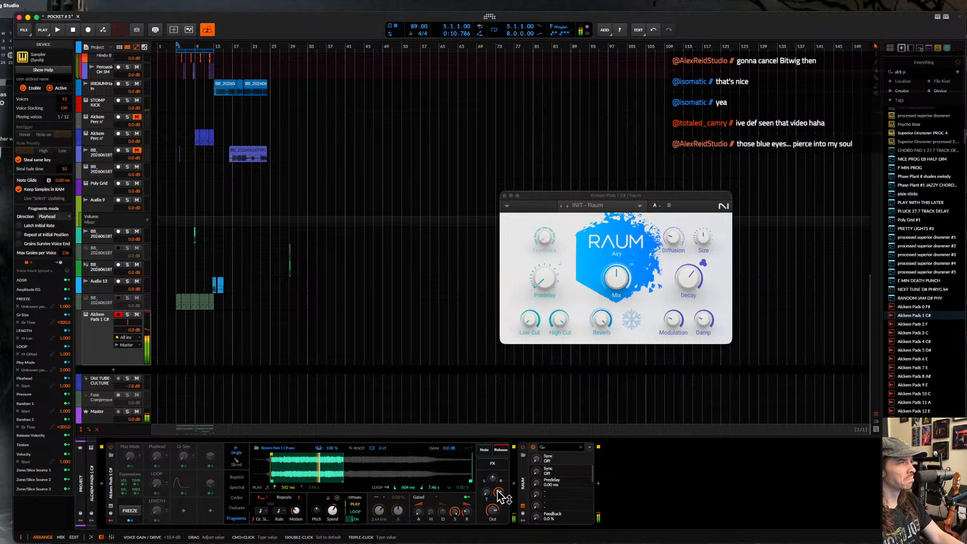
left_click_drag(264, 499, 263, 499)
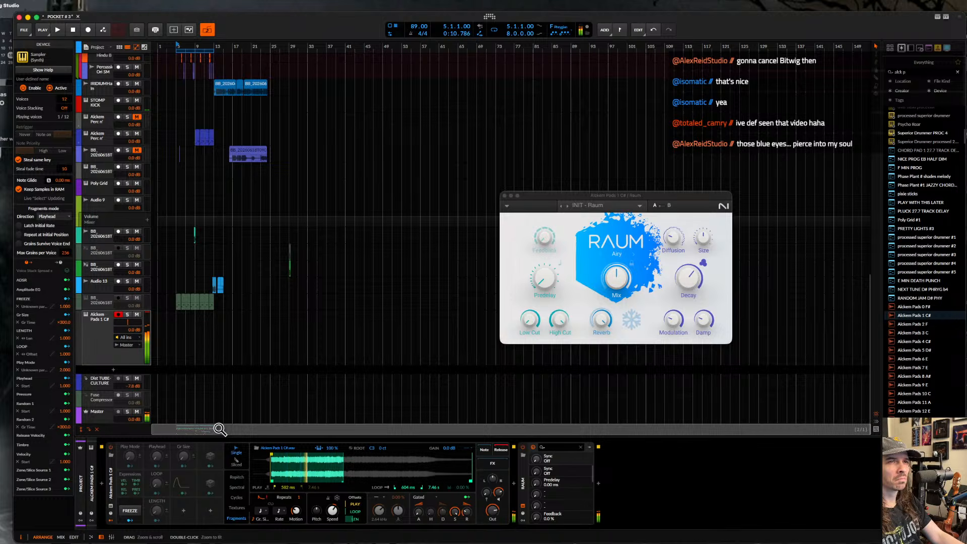
- Insert the BEAM effect plug-in between the Sampler and Raum on the Alckem Pads 1 C# track
left_click(514, 485)
type("beam")
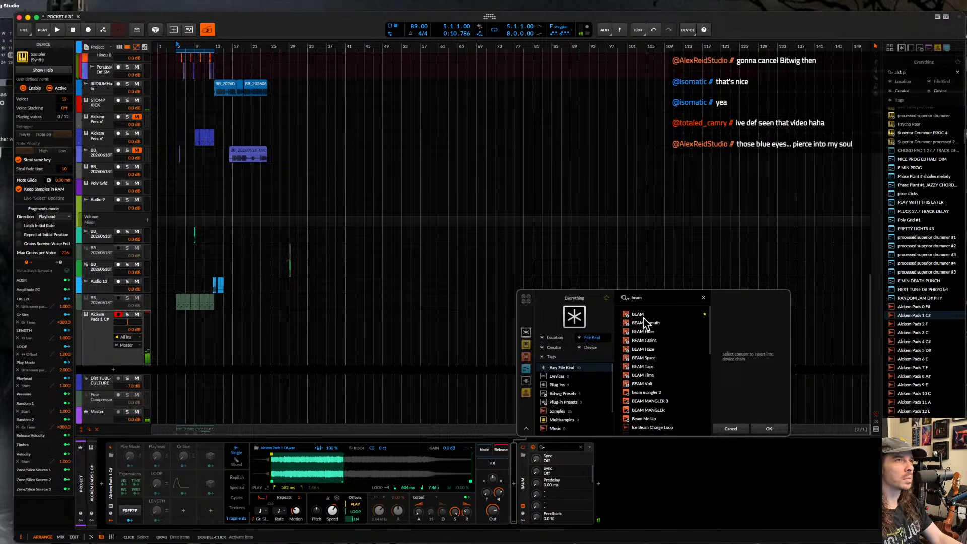
left_click(644, 315)
left_click(778, 429)
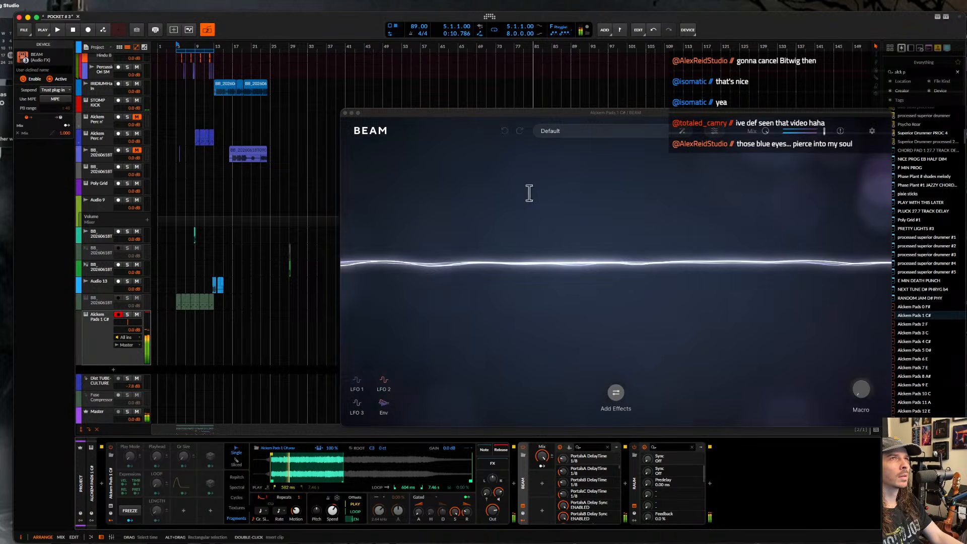
- Add a Grains effect at the middle of BEAM's signal path
left_click(602, 264)
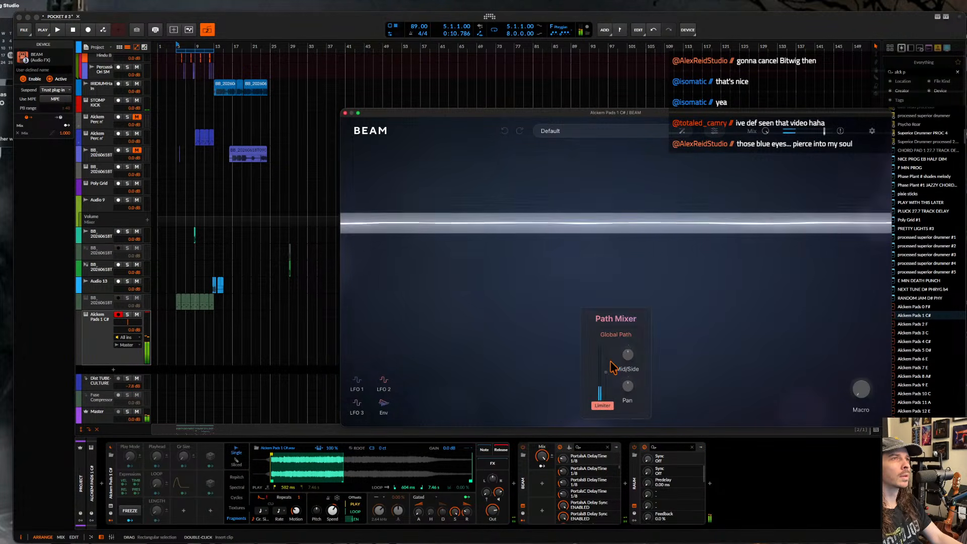
left_click(697, 327)
left_click(618, 392)
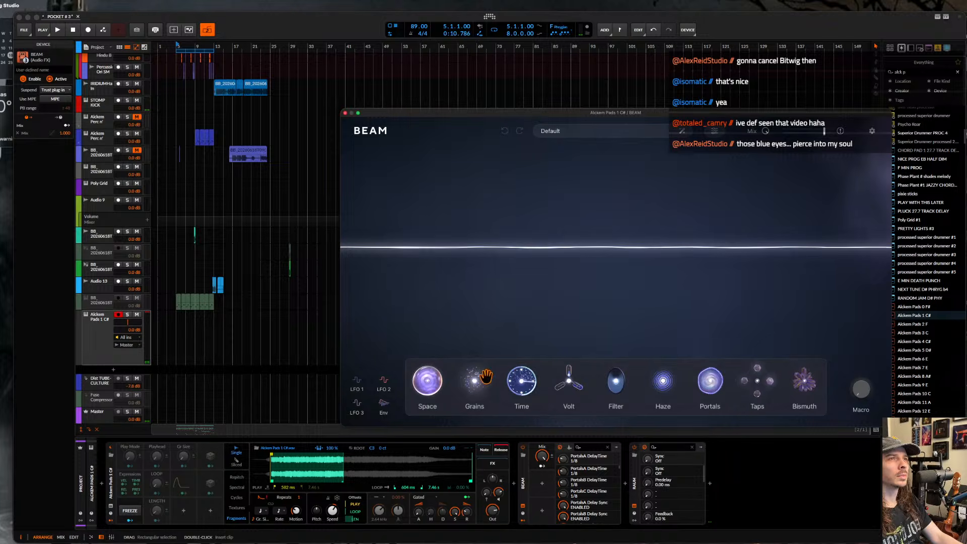
left_click_drag(487, 377, 616, 247)
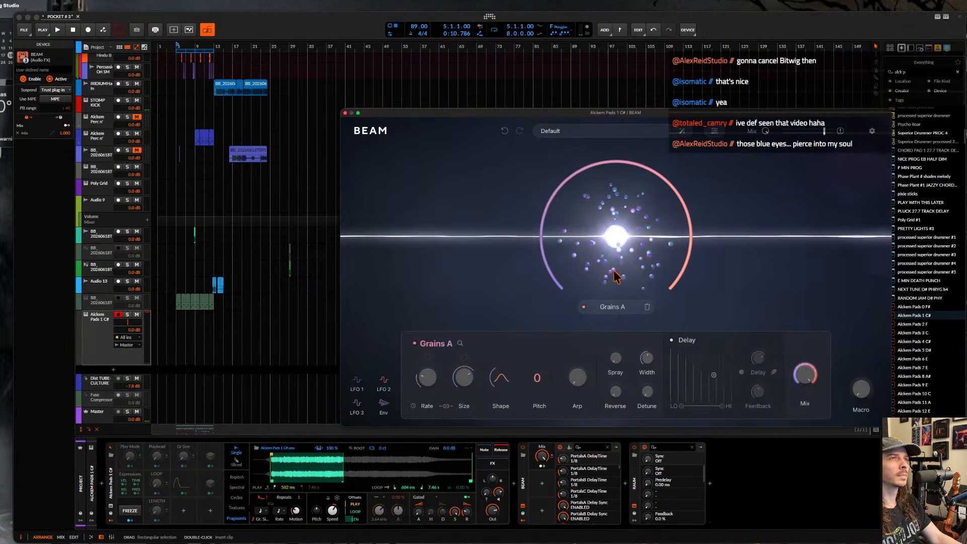
- Configure Grains A with a tempo-synced 1/4 rate, Slope Down shape, raised Arp and a mix of about 25%
left_click(414, 407)
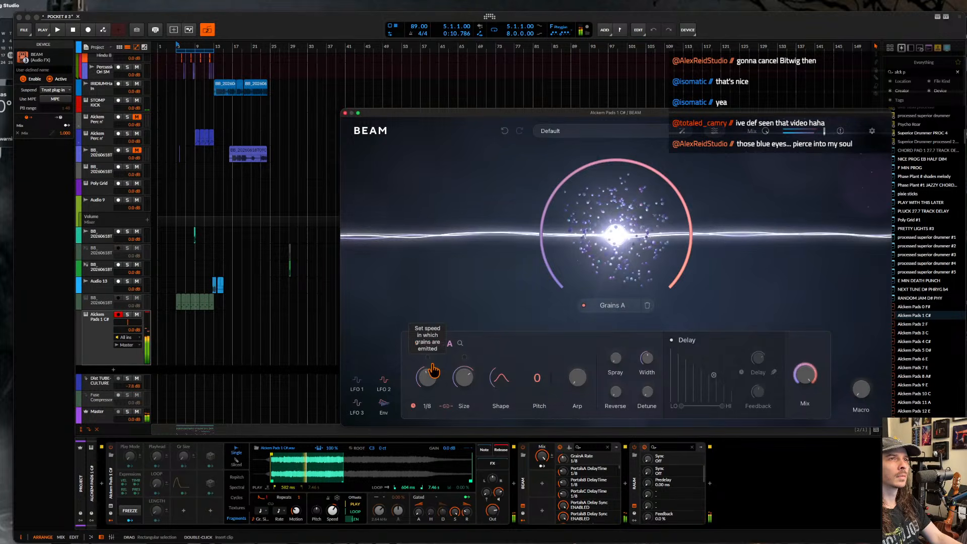
left_click_drag(433, 372, 435, 384)
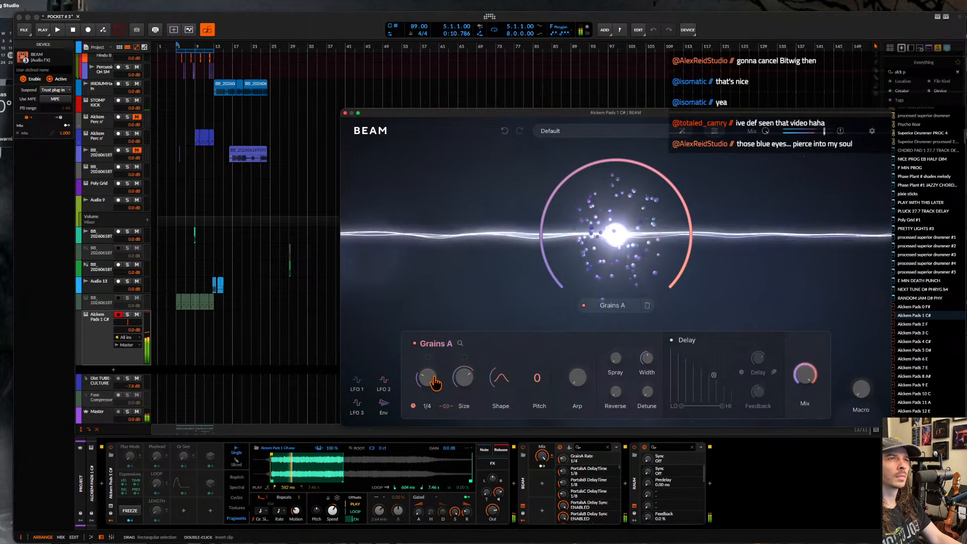
left_click_drag(502, 383, 494, 356)
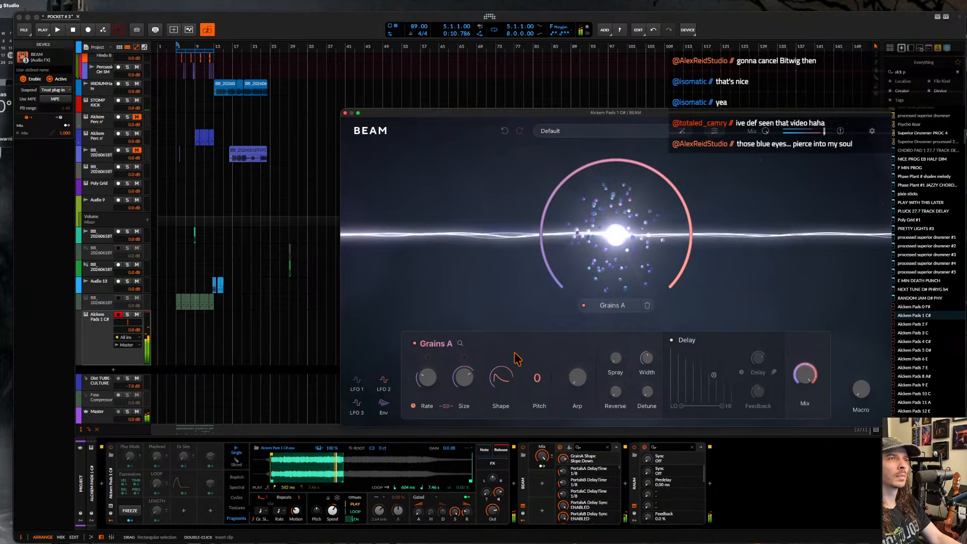
left_click_drag(584, 385, 584, 371)
left_click_drag(805, 375, 798, 399)
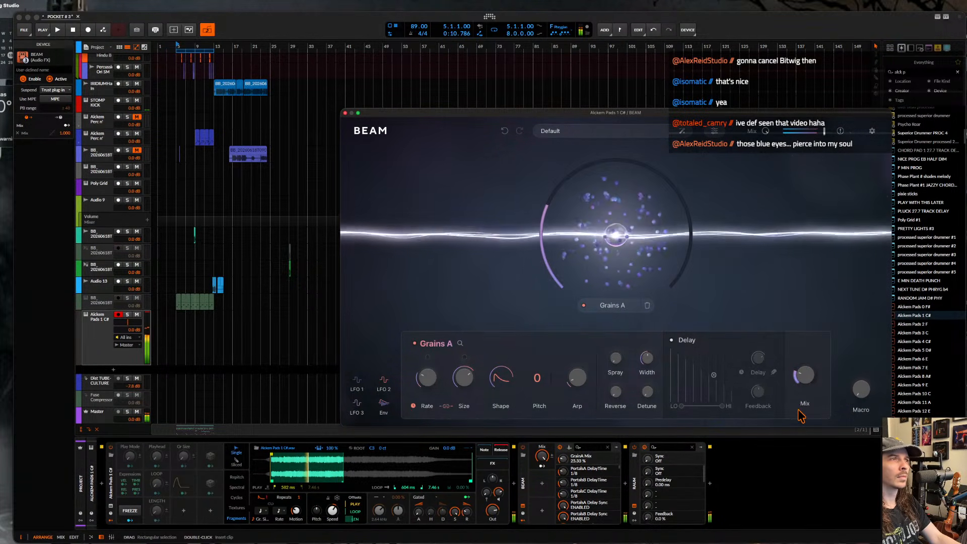
left_click(725, 283)
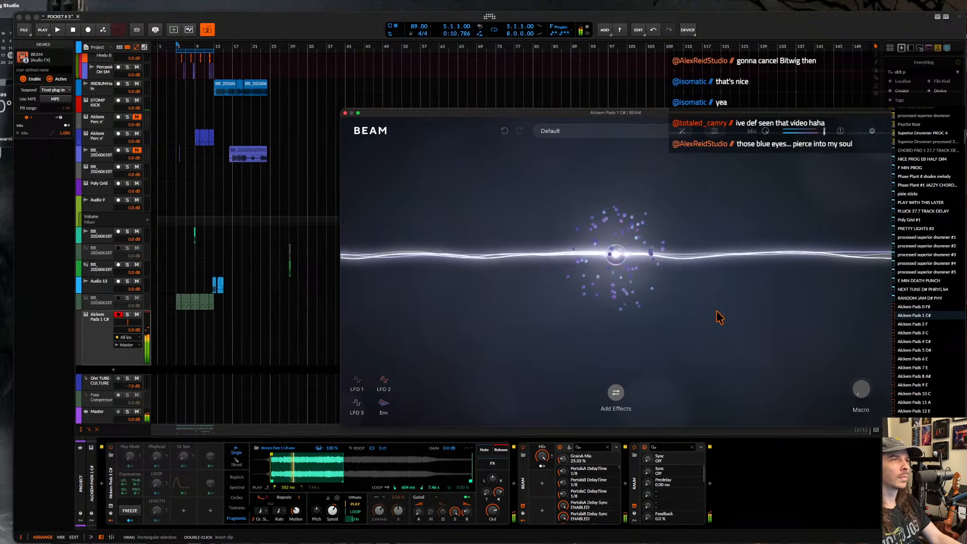
- Add a Taps effect after Grains in BEAM with feedback about 35%, time 1/4 and mix 24%, then close the plug-in window
left_click(616, 393)
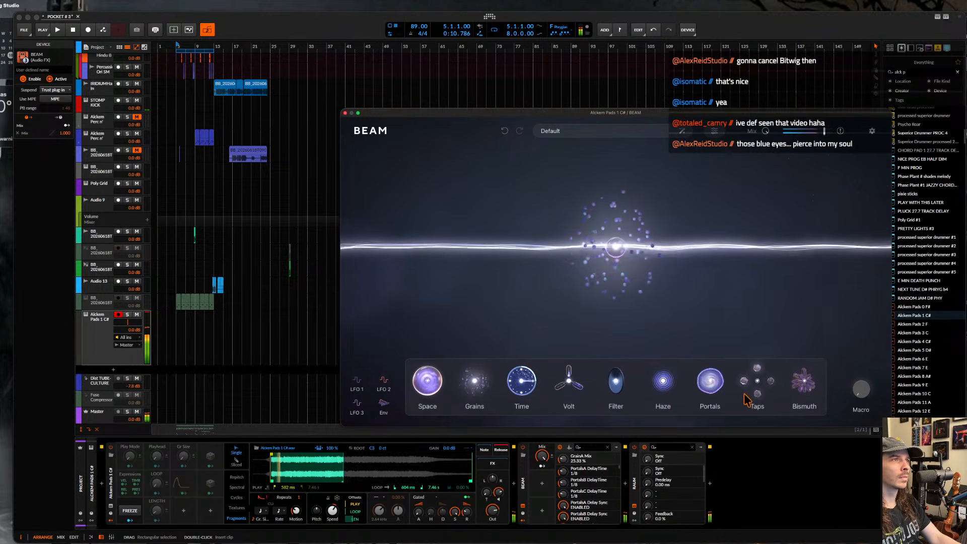
left_click_drag(757, 381, 741, 275)
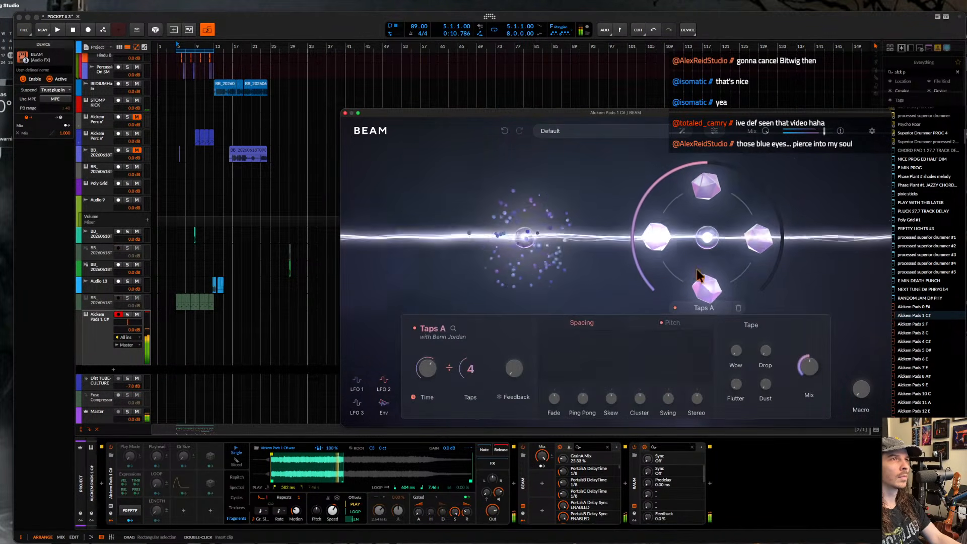
left_click_drag(519, 367, 521, 333)
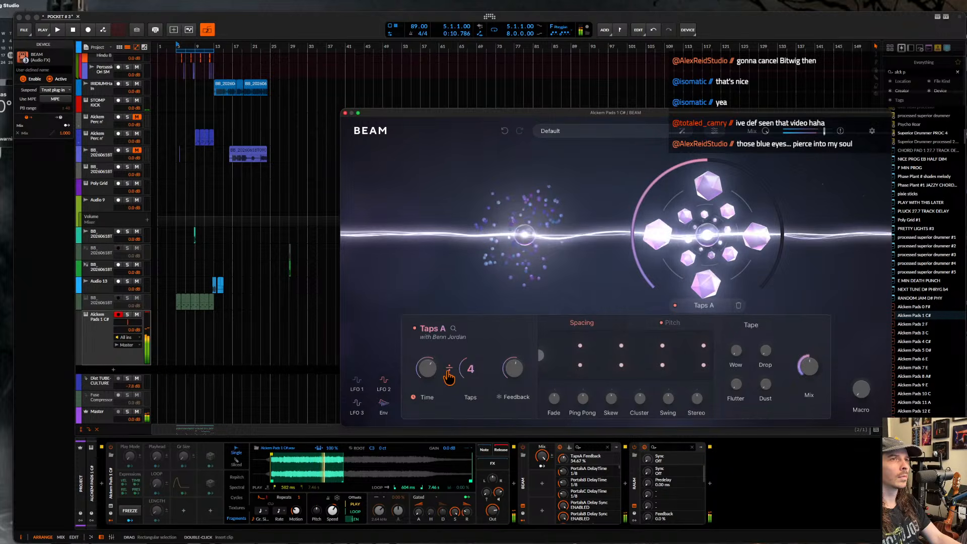
left_click_drag(430, 371, 430, 367)
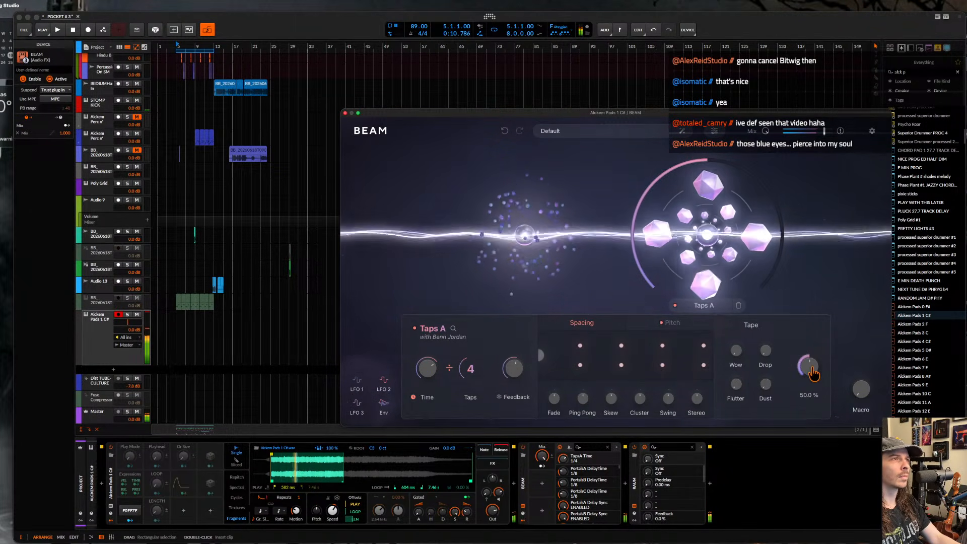
left_click_drag(809, 373, 812, 397)
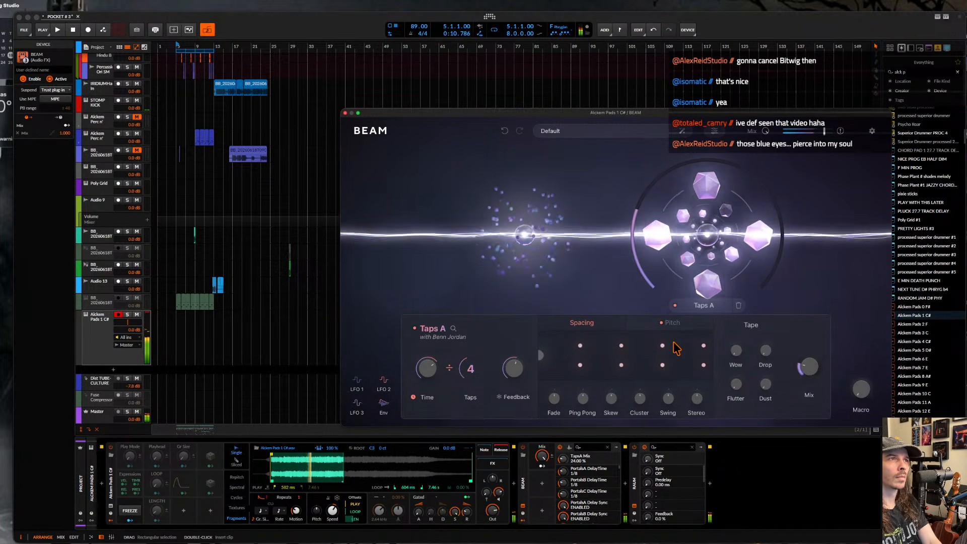
left_click(345, 114)
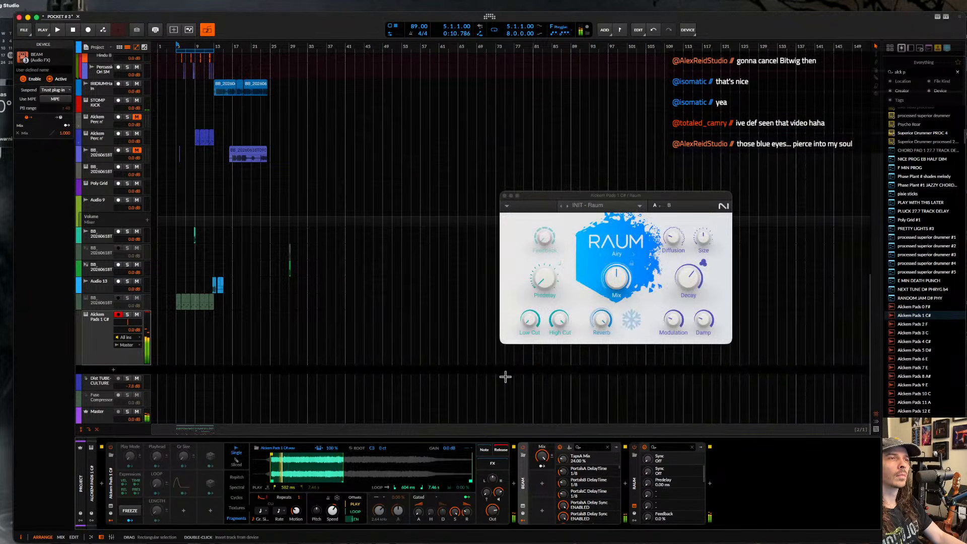
- Bypass Raum, then switch the Sampler to Spectral playback with the formant at -6.00 st
left_click(634, 447)
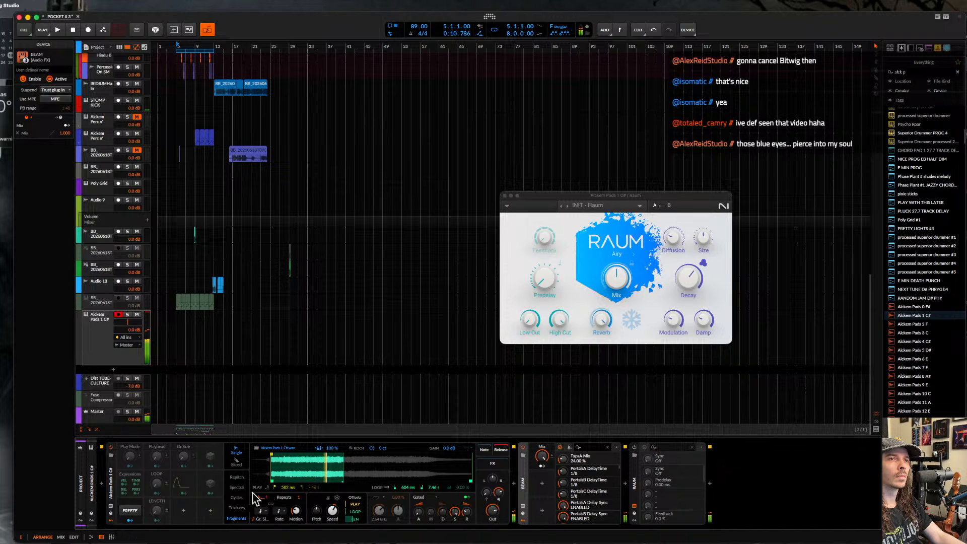
left_click(237, 487)
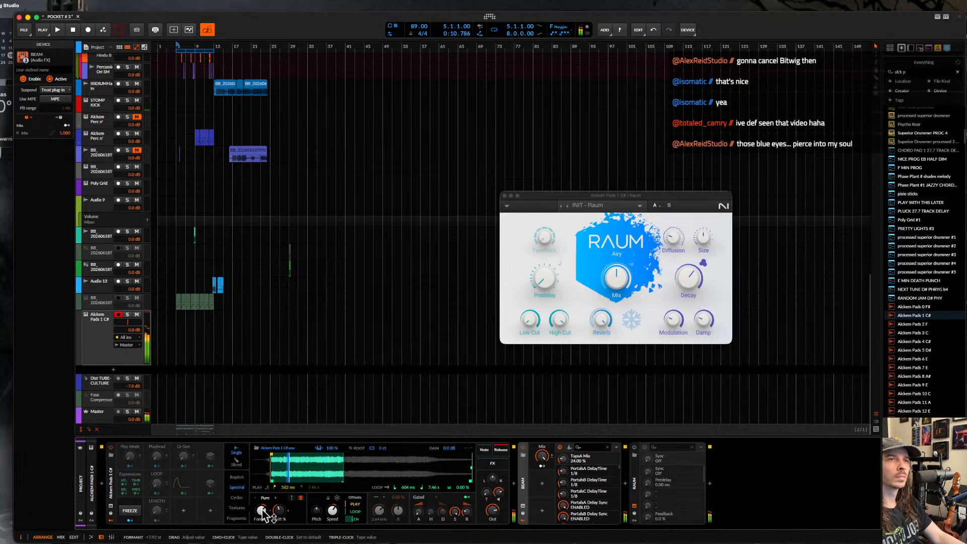
mouse_move(279, 513)
left_mouse_down()
mouse_move(279, 491)
mouse_move(262, 521)
left_mouse_up()
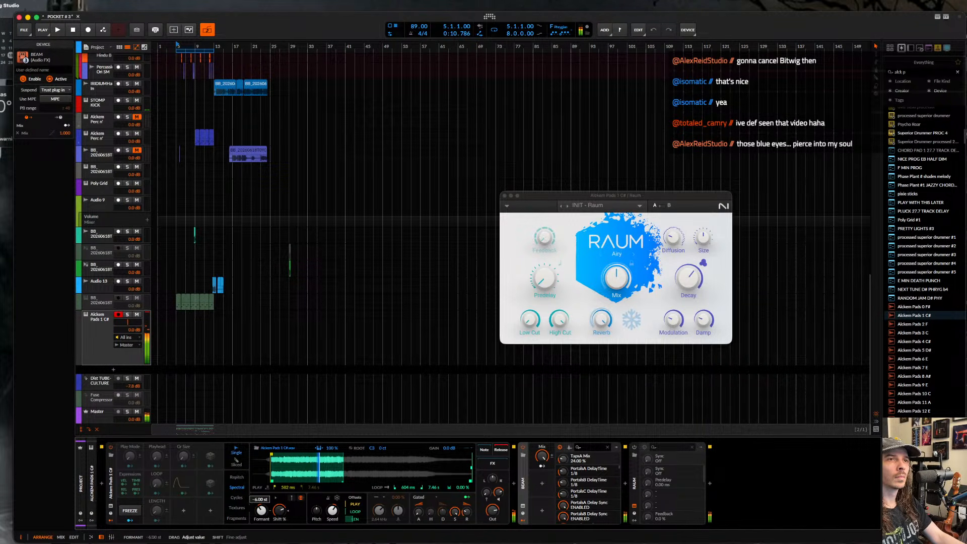
- Turn off the Sampler's formant processing, then set the sample root to Dynamic and shorten the loop length
left_click(301, 498)
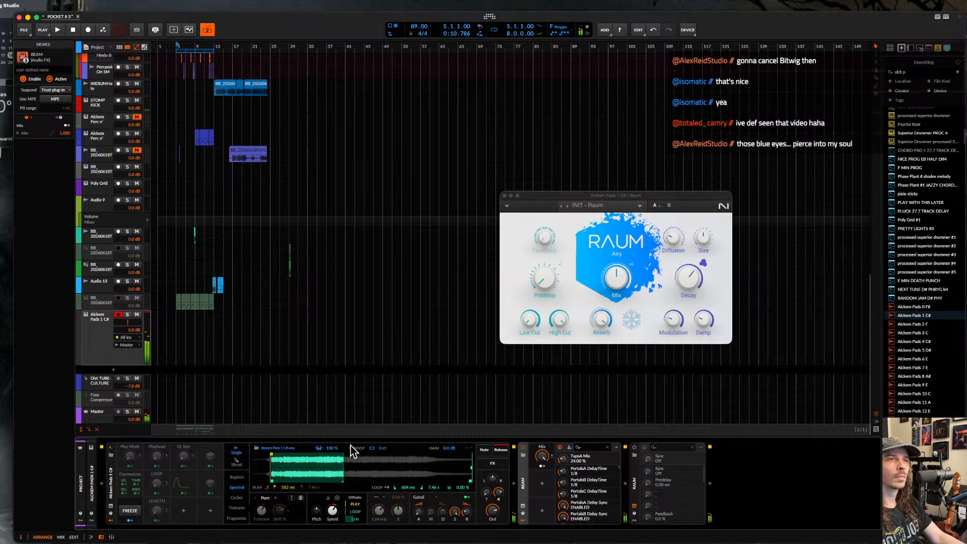
left_click(350, 449)
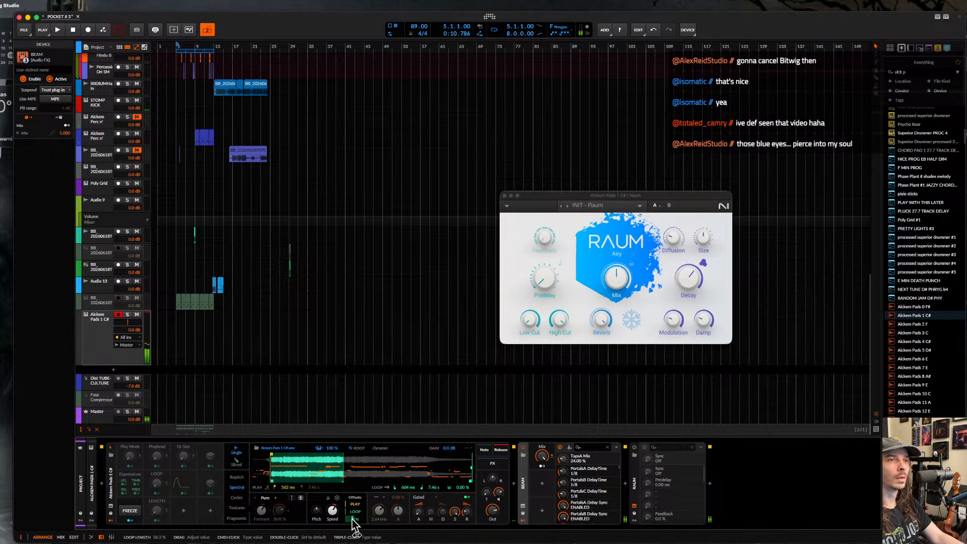
left_click_drag(353, 519, 353, 532)
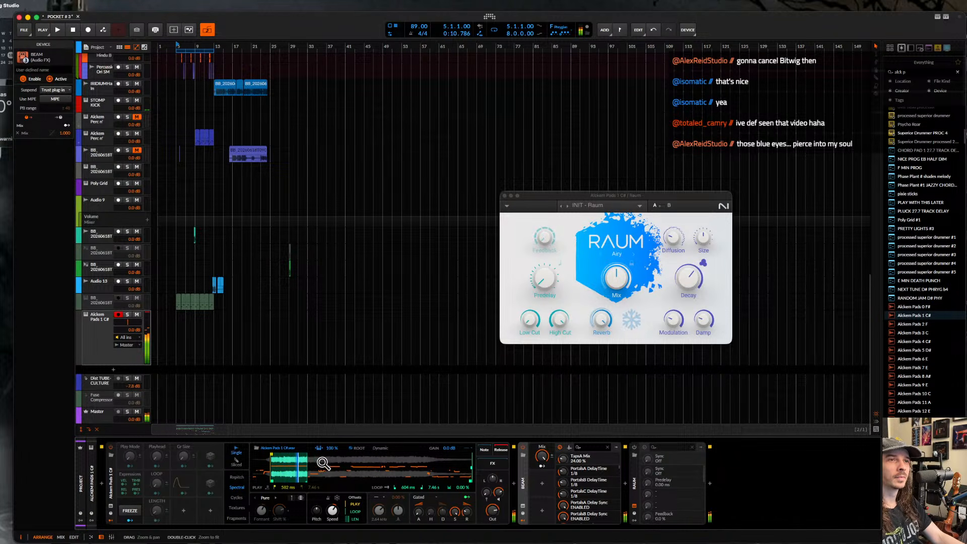
- Try a formant of about +6.72 st, then change the Spectral mode to Reharm, adjust its harmonic Bend and close Raum's window
left_click_drag(262, 511, 278, 505)
left_click(260, 512)
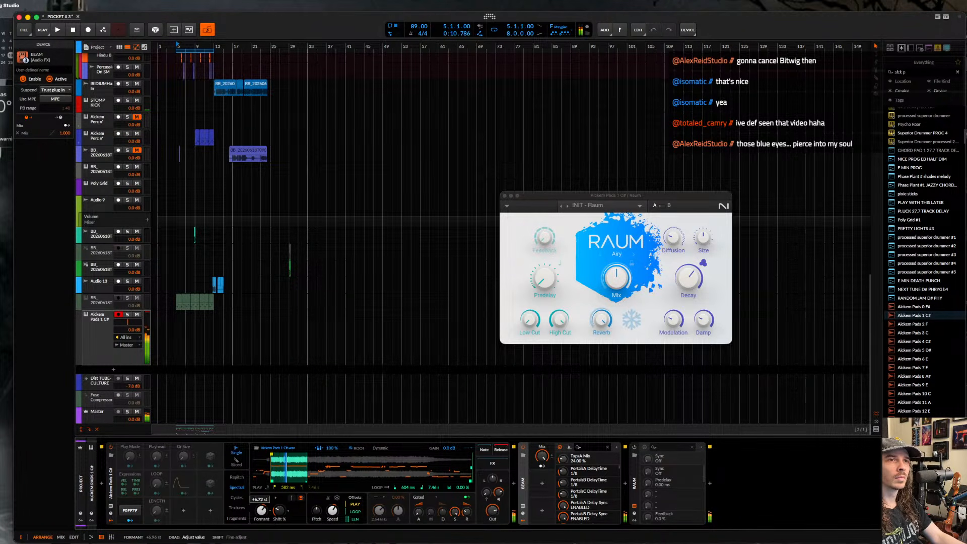
left_click(275, 499)
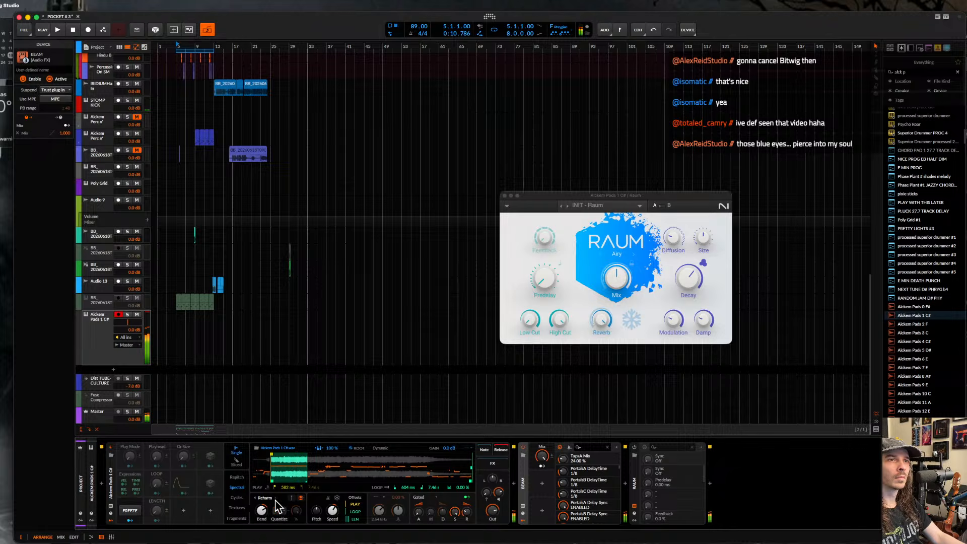
left_click_drag(262, 511, 265, 510)
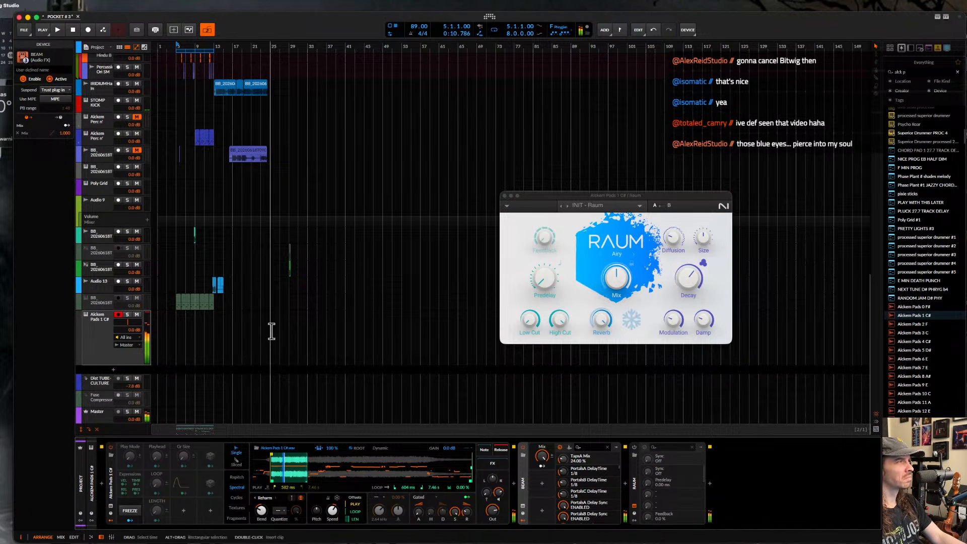
left_click(505, 196)
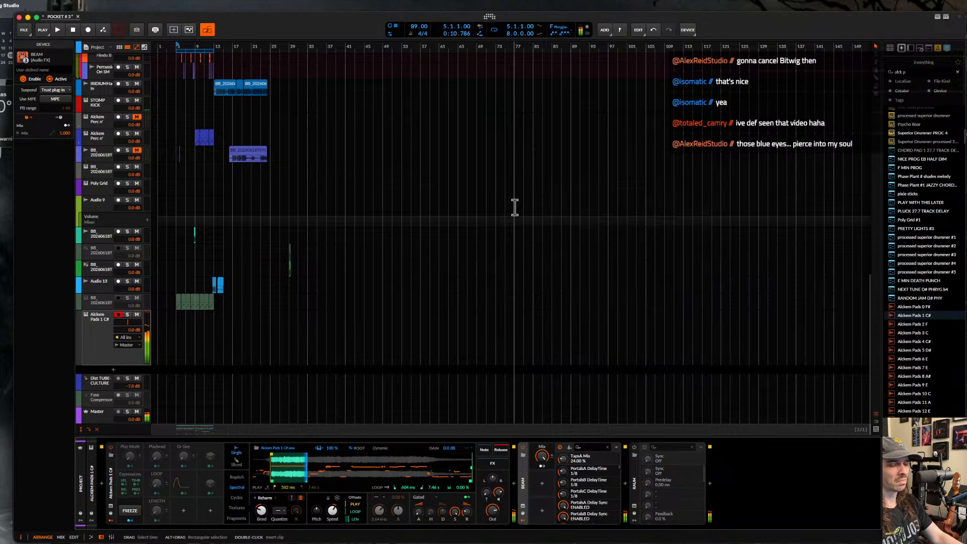
- Place a captured section from Rolling Sampler on the Alckem Pads 1 C# track near bar 113 and close Rolling Sampler
key("ctrl+alt+p")
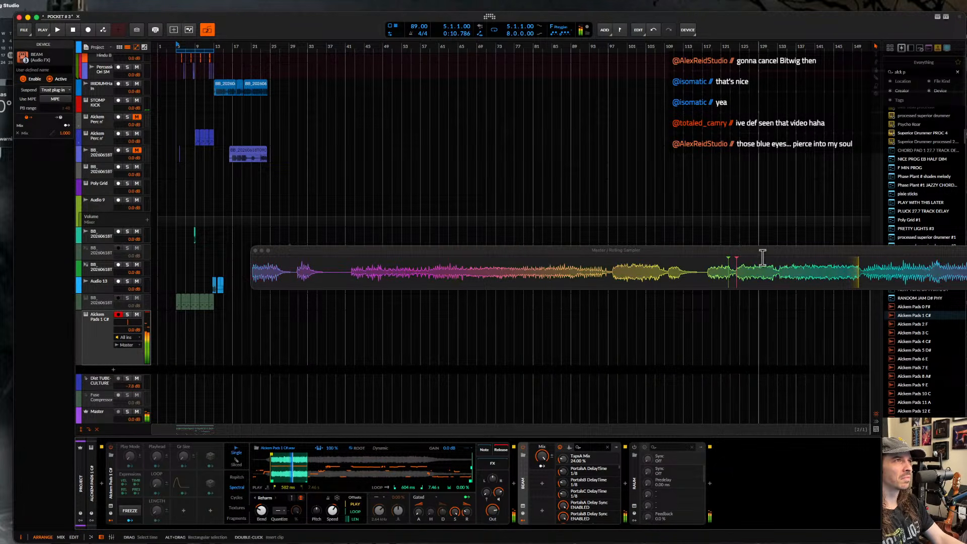
left_click_drag(737, 272, 694, 353)
left_click(254, 251)
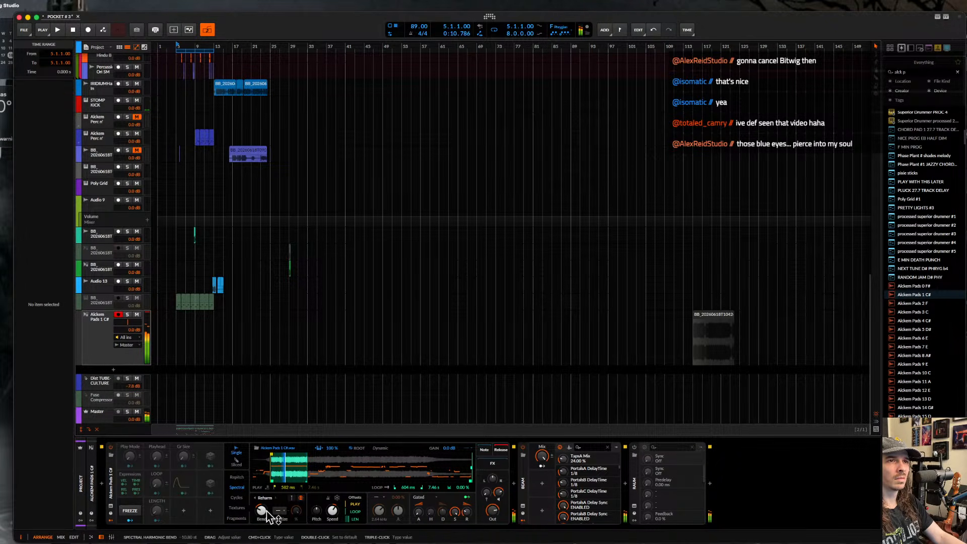
- Readjust the Sampler's harmonic Bend and start playback from bar 5
left_click_drag(270, 515, 269, 498)
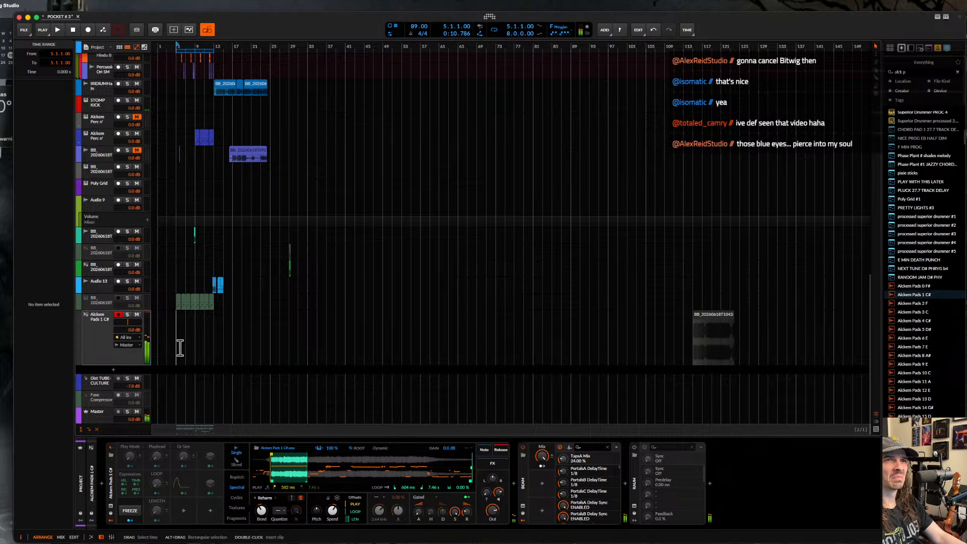
key("space")
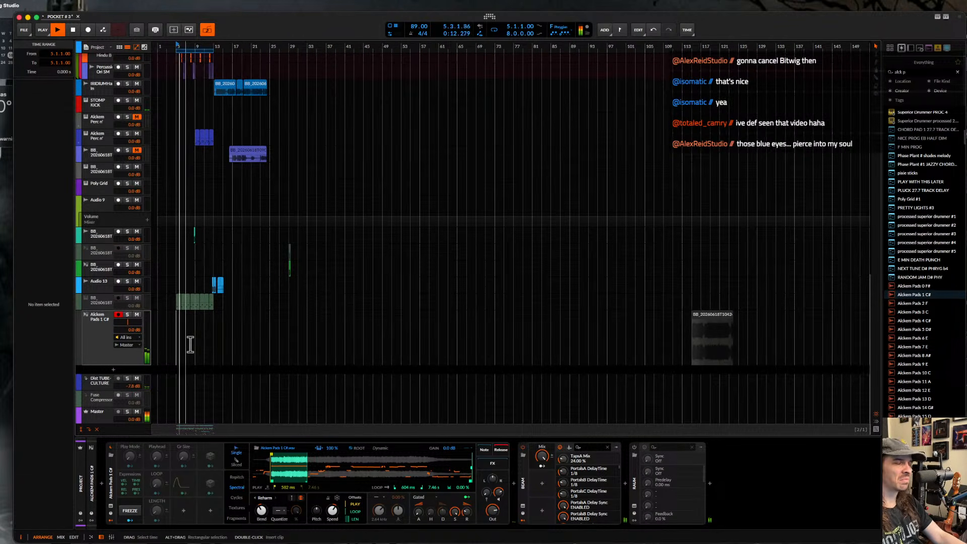
- Stop playback and insert a one-bar note clip at 12.3.4 on the Alckem Pads 1 C# track
scroll(191, 344, "up", 1)
scroll(191, 345, "down", 1)
scroll(191, 345, "up", 2)
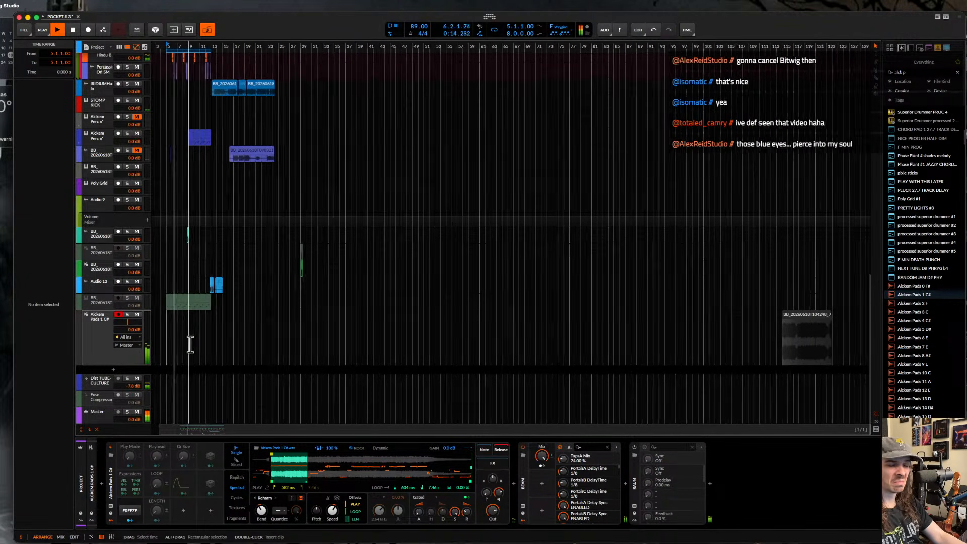
scroll(191, 344, "down", 3)
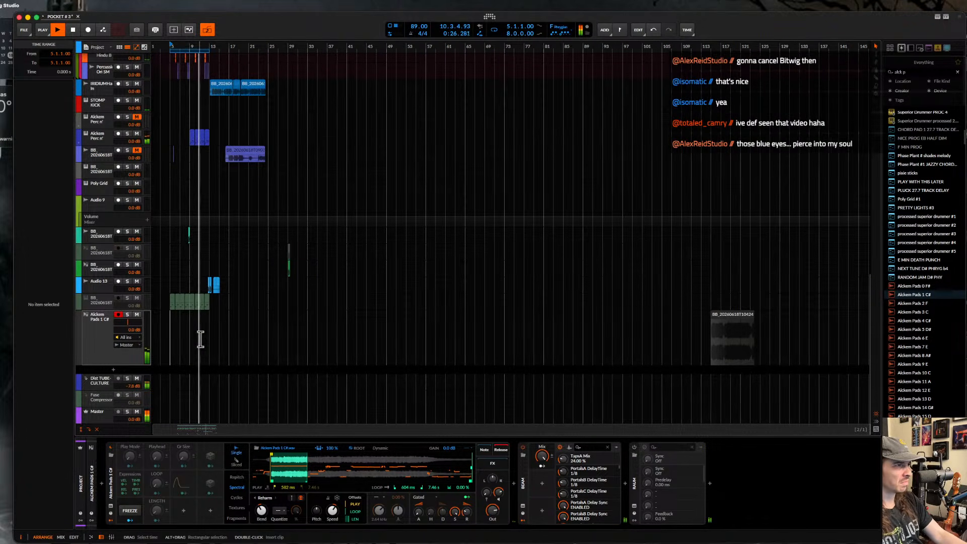
scroll(253, 324, "up", 1, "ctrl")
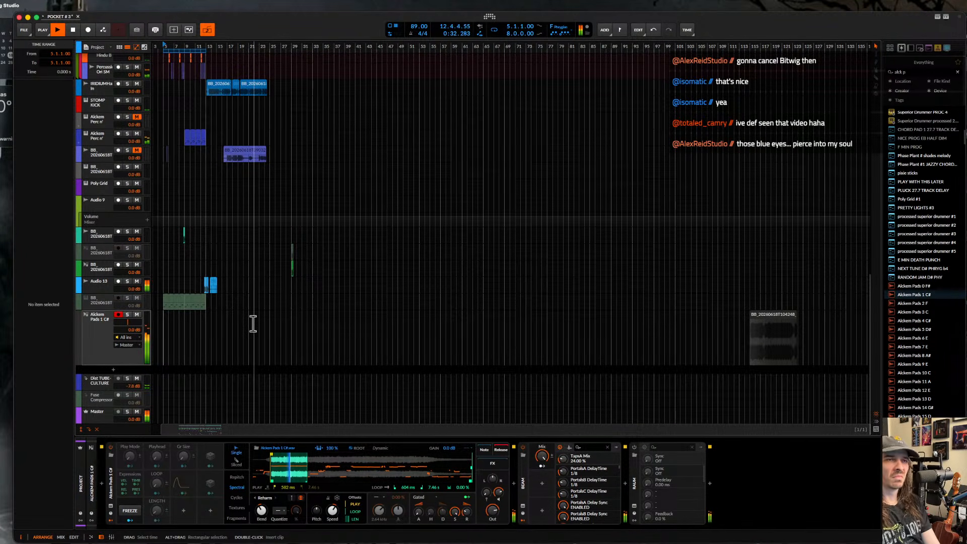
scroll(196, 322, "up", 2, "ctrl")
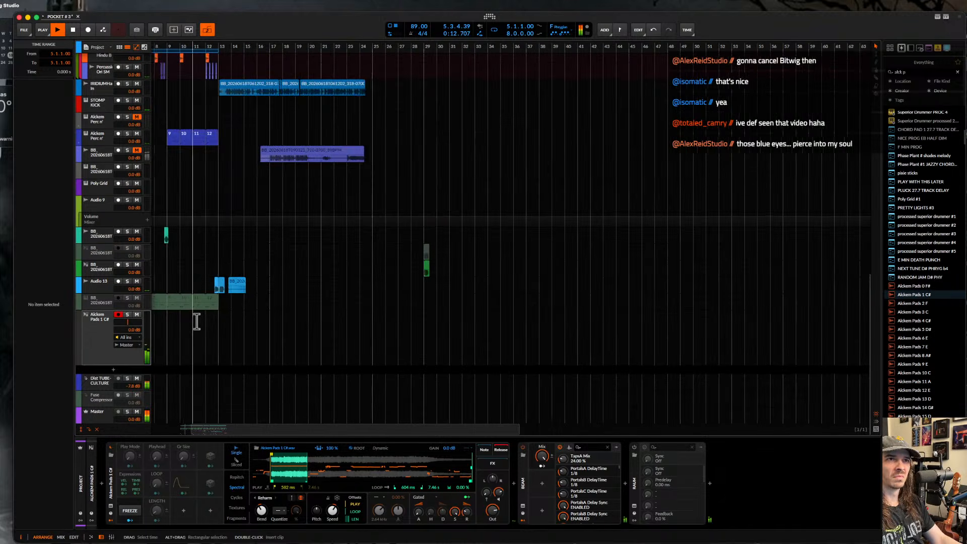
scroll(199, 322, "up", 8)
left_click(259, 330)
key("space")
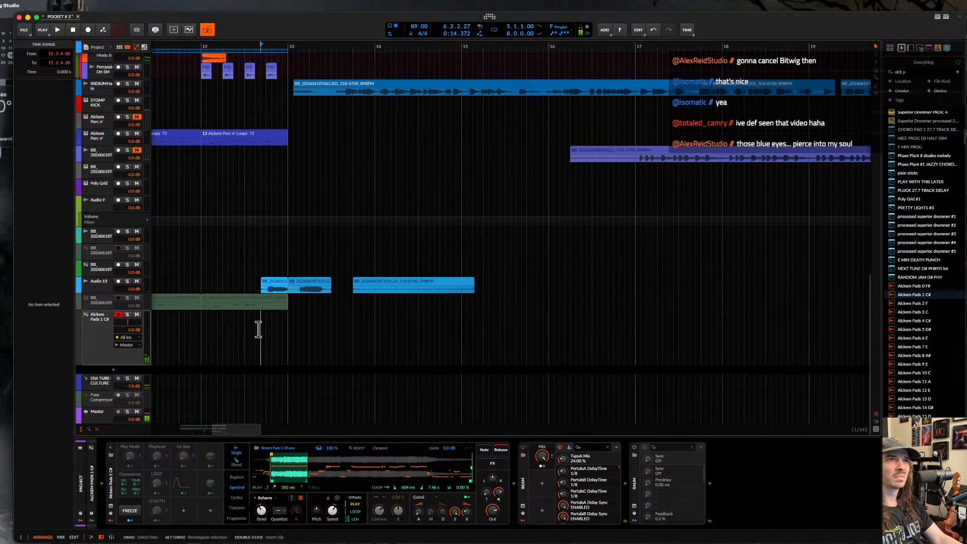
double_click(258, 330)
left_click_drag(212, 322, 273, 316)
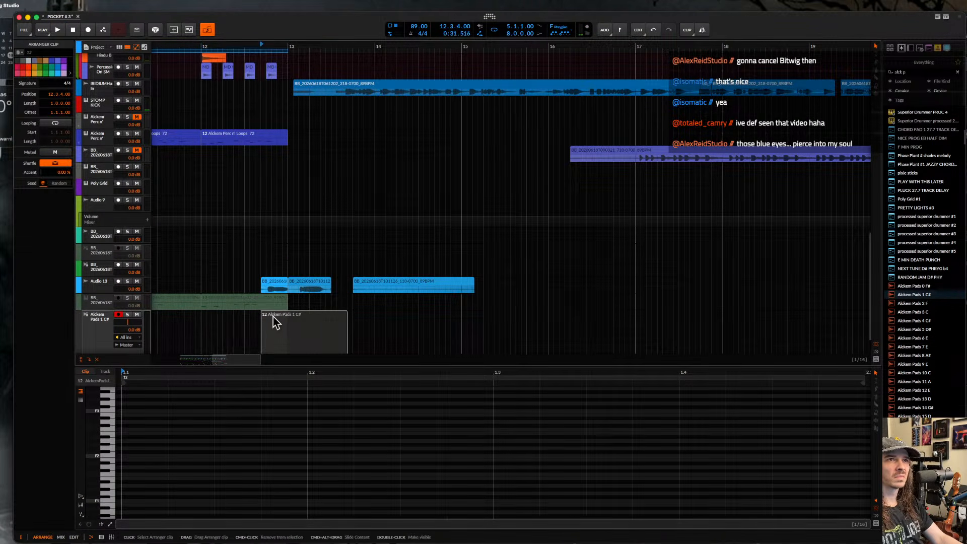
- Draw a C2 note at the start of the new pad clip and extend it slightly past the second beat
scroll(168, 434, "down", 3)
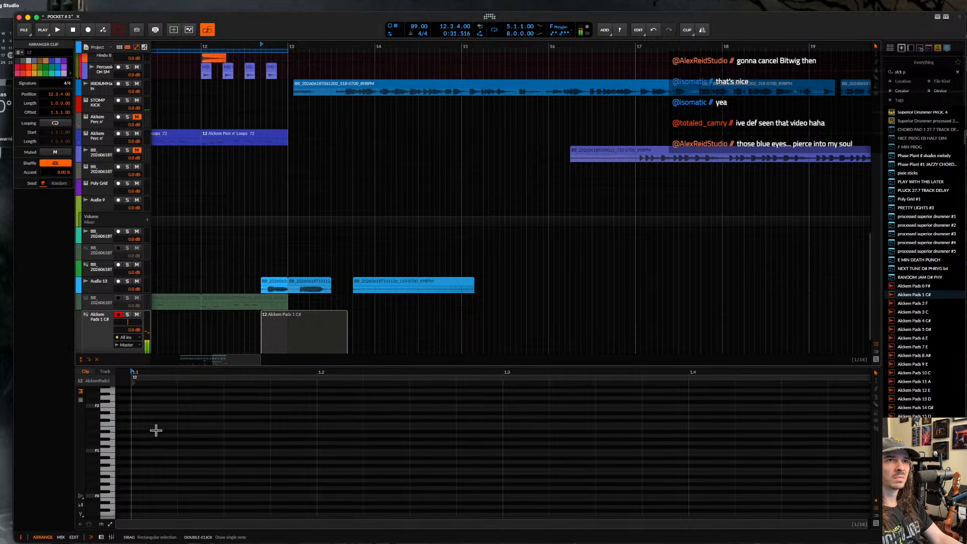
double_click(146, 423)
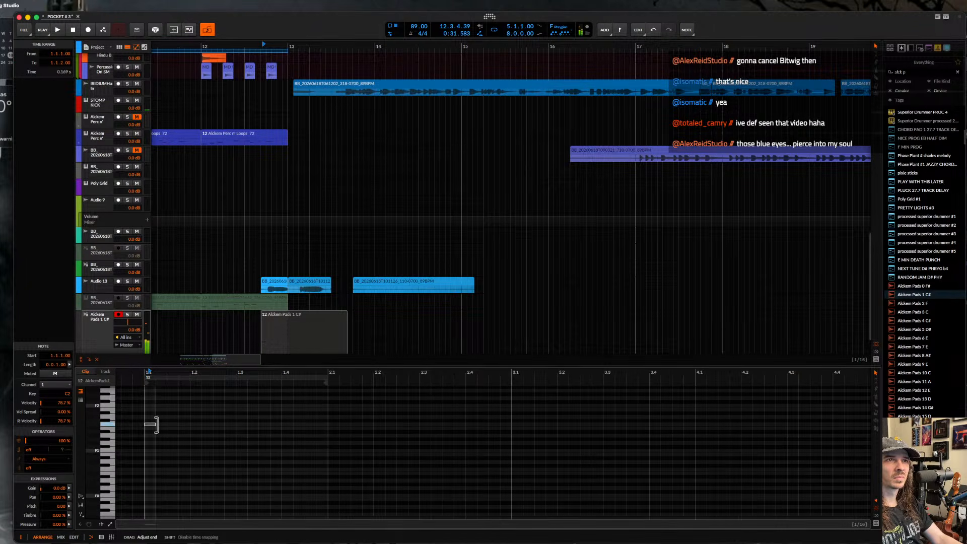
left_click_drag(156, 424, 201, 425)
- Play the arrangement from 12.2.3 to audition the pad note against the end of the beat
left_click(234, 331)
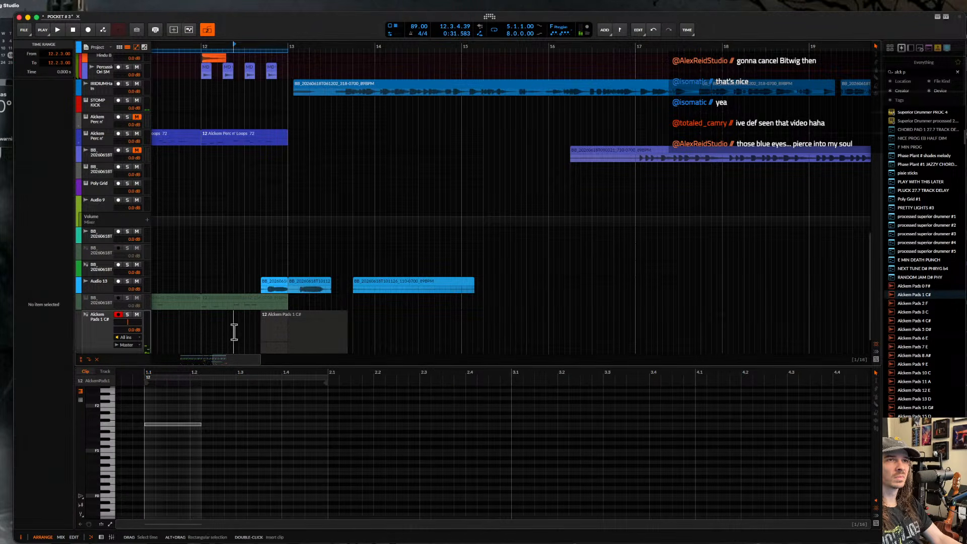
key("space")
scroll(234, 327, "down", 5)
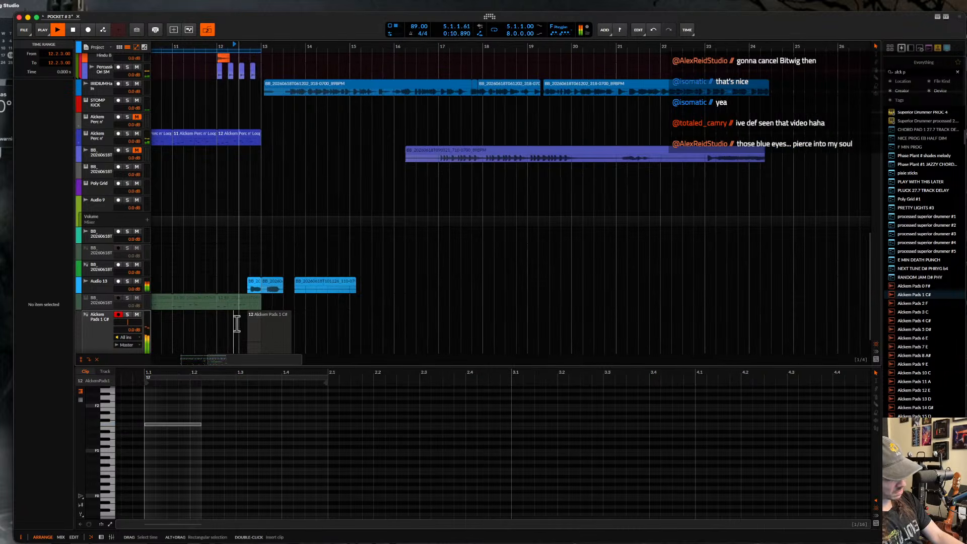
scroll(236, 324, "down", 1)
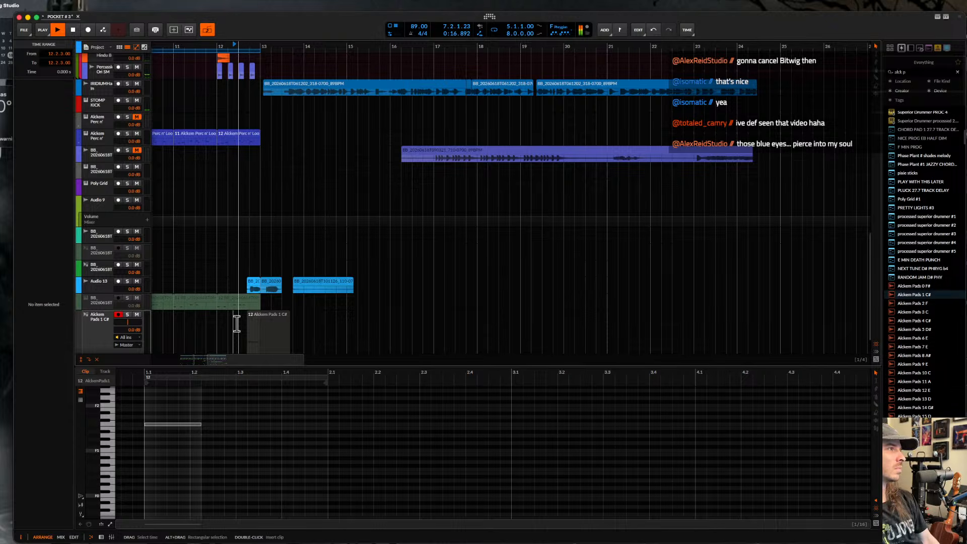
scroll(209, 276, "down", 5)
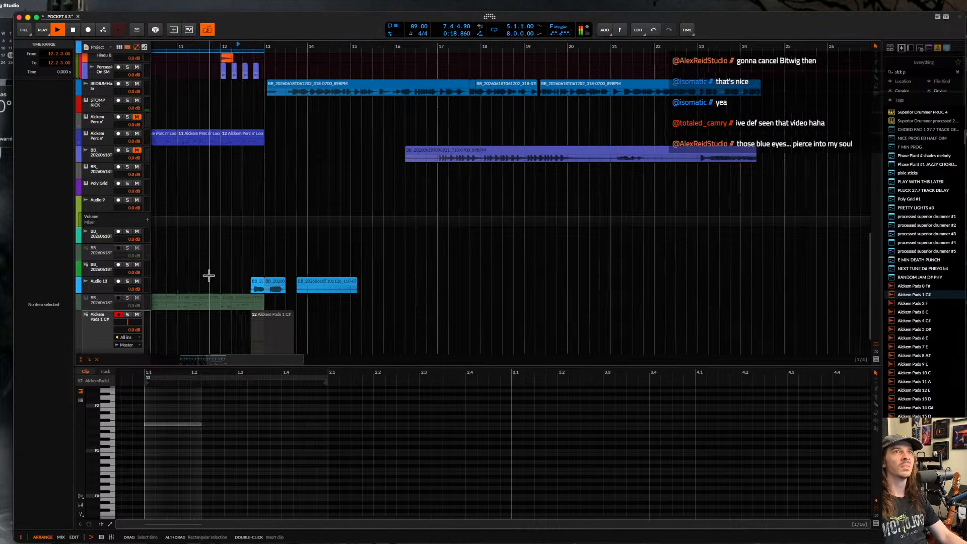
- Move the play start to bar 5, look over the drum tracks across bars 5 to 13 during playback, and stop playback
scroll(208, 276, "up", 10)
scroll(209, 276, "left", 4)
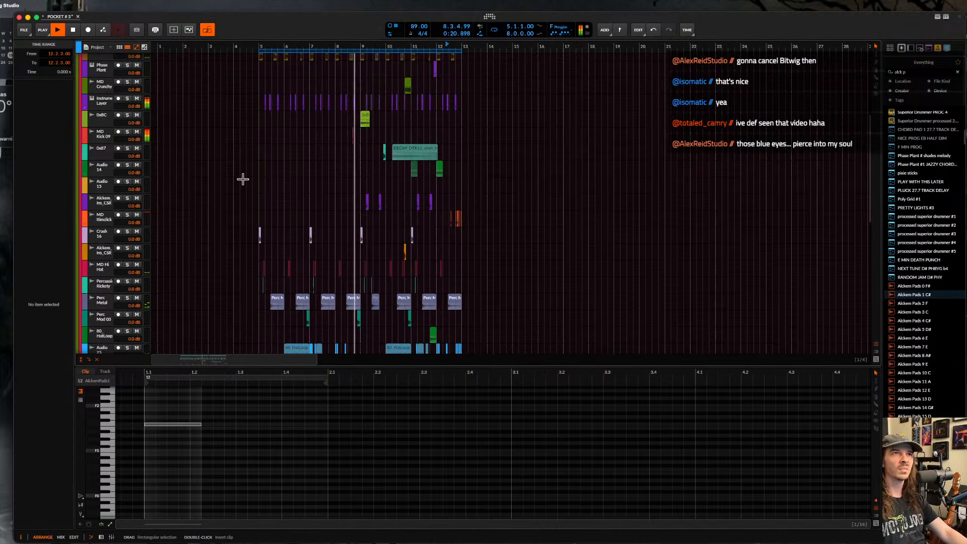
scroll(243, 180, "up", 5)
left_click(289, 171)
scroll(289, 172, "down", 3)
scroll(287, 171, "right", 4)
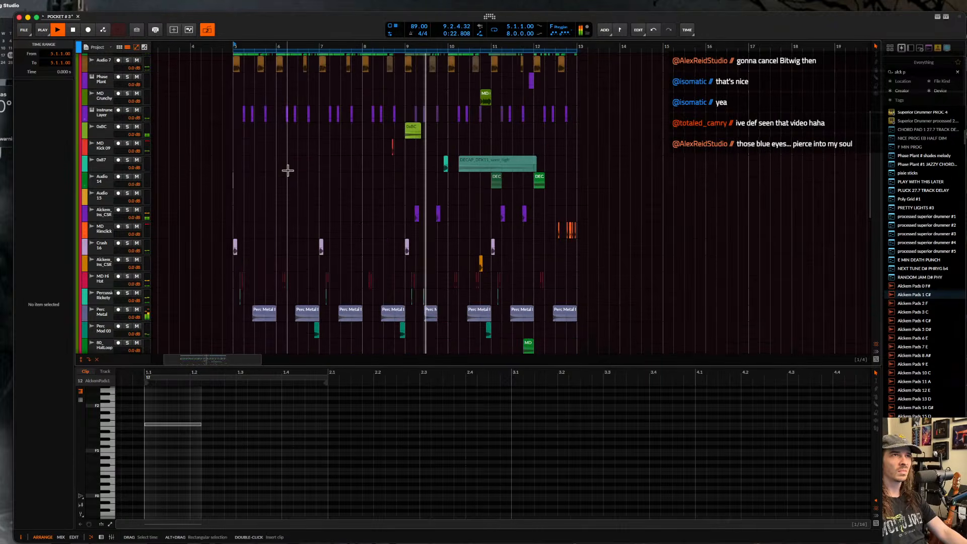
scroll(267, 169, "up", 5)
scroll(221, 156, "up", 2)
scroll(222, 156, "left", 2)
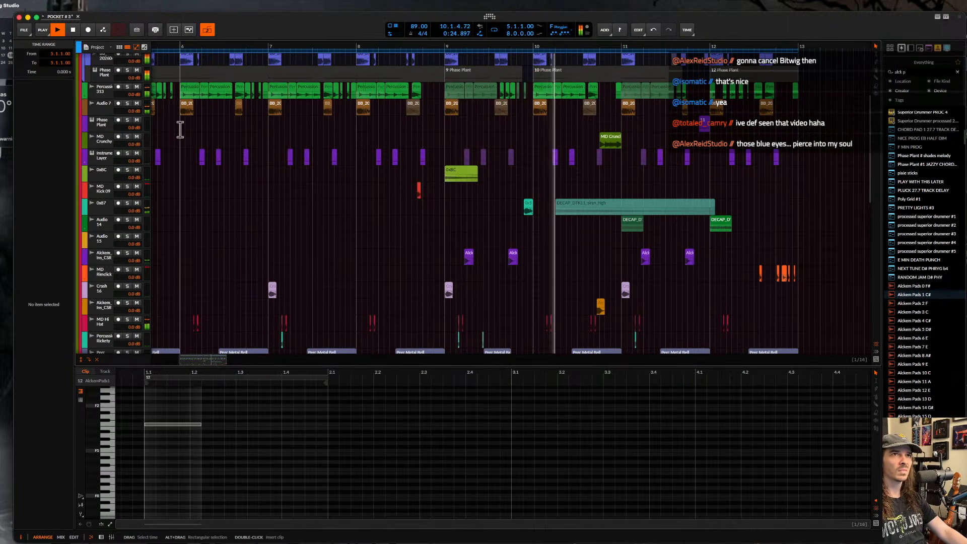
scroll(179, 126, "down", 3)
scroll(179, 126, "up", 1)
scroll(198, 134, "left", 1)
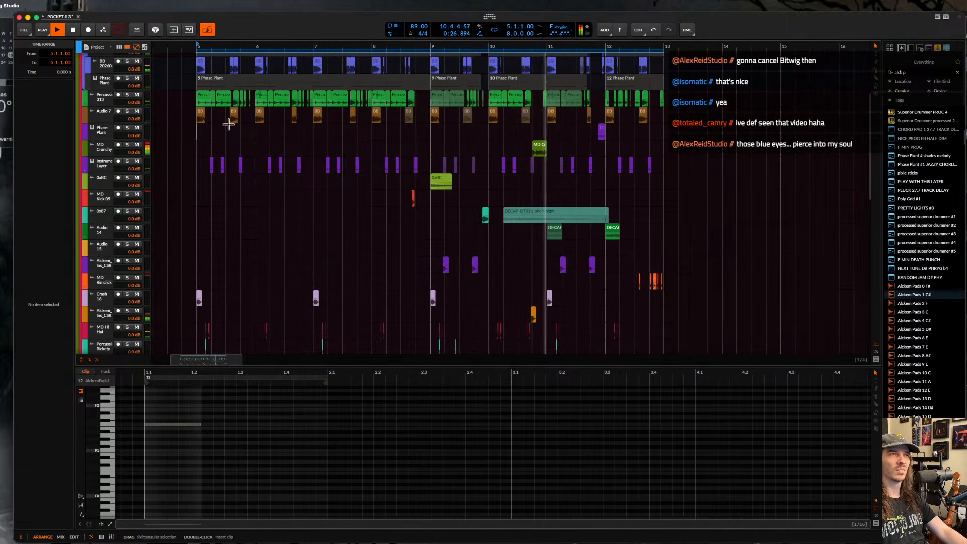
scroll(388, 88, "down", 1)
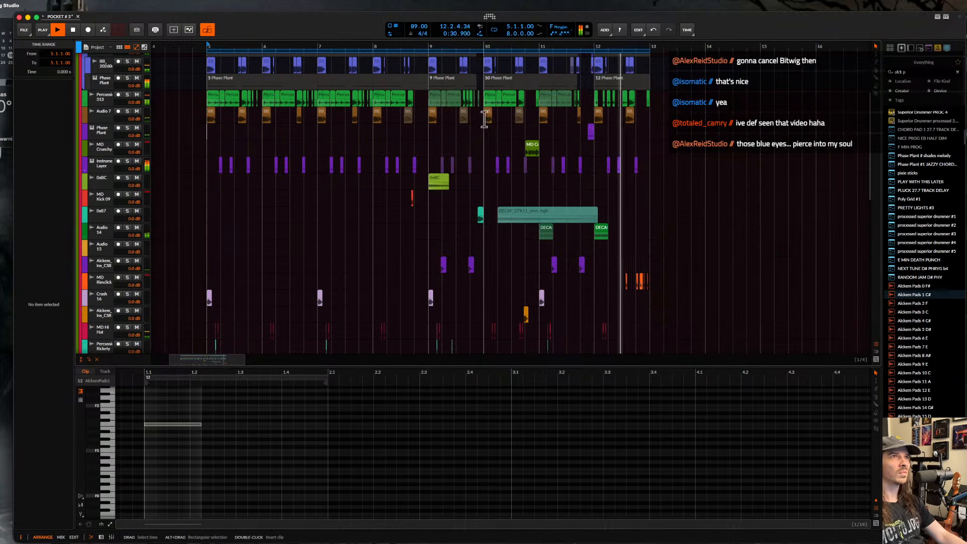
scroll(485, 150, "down", 1)
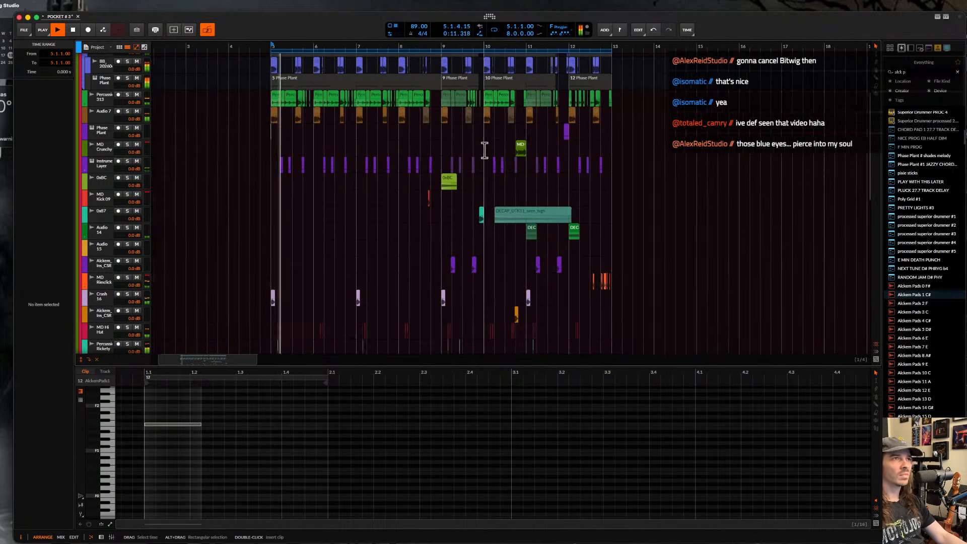
scroll(485, 150, "down", 1)
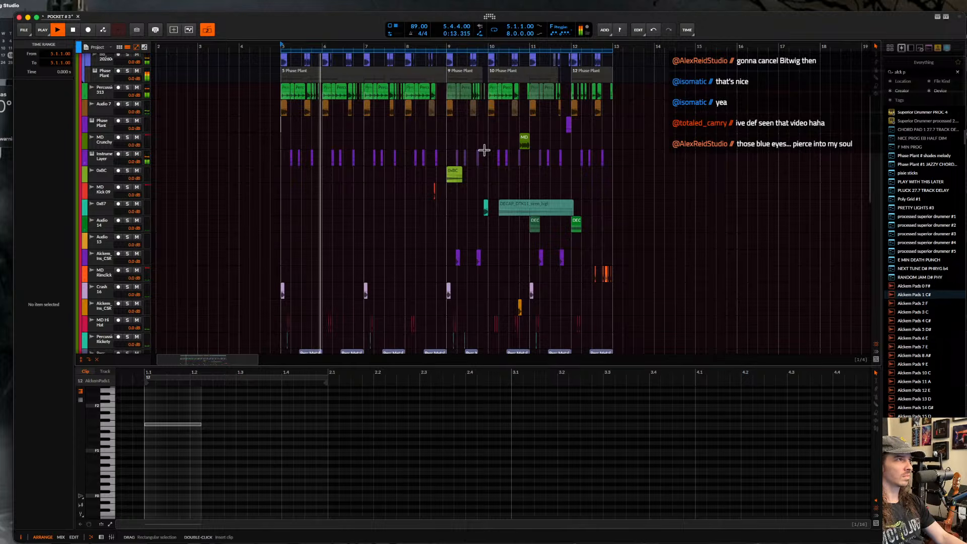
key("space")
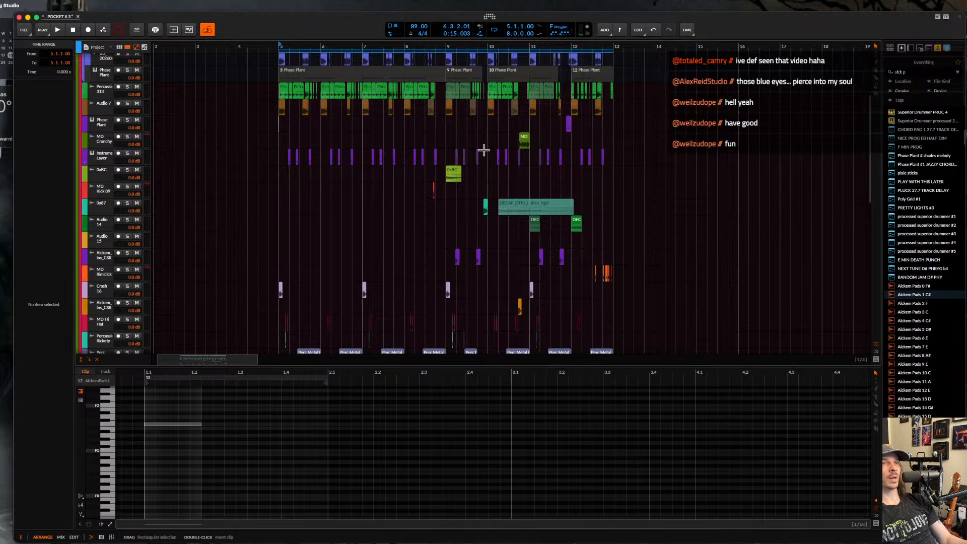
- Show the device chain of the Alckem_Ins_CSR B 151 track and look over the arrangement's remaining tracks
left_click(108, 258)
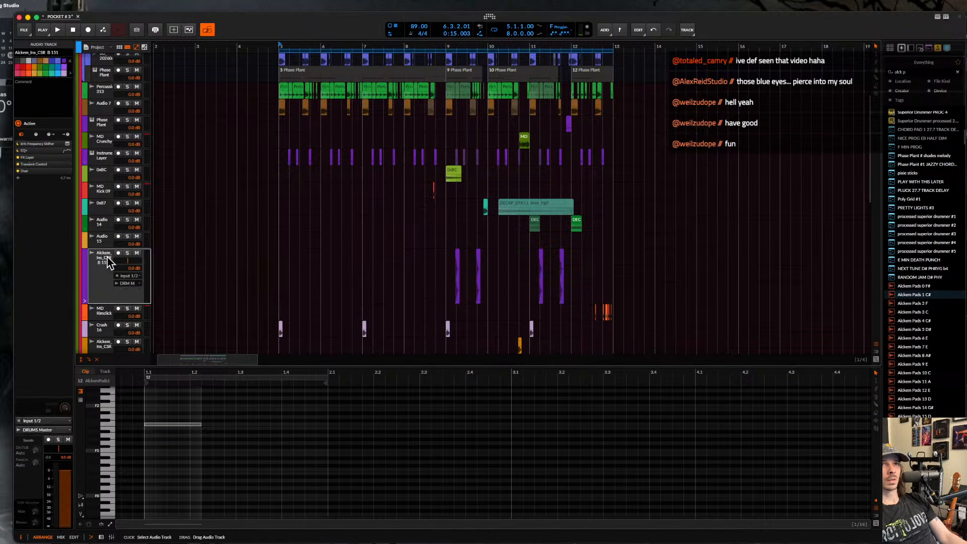
key("d")
left_click(278, 289)
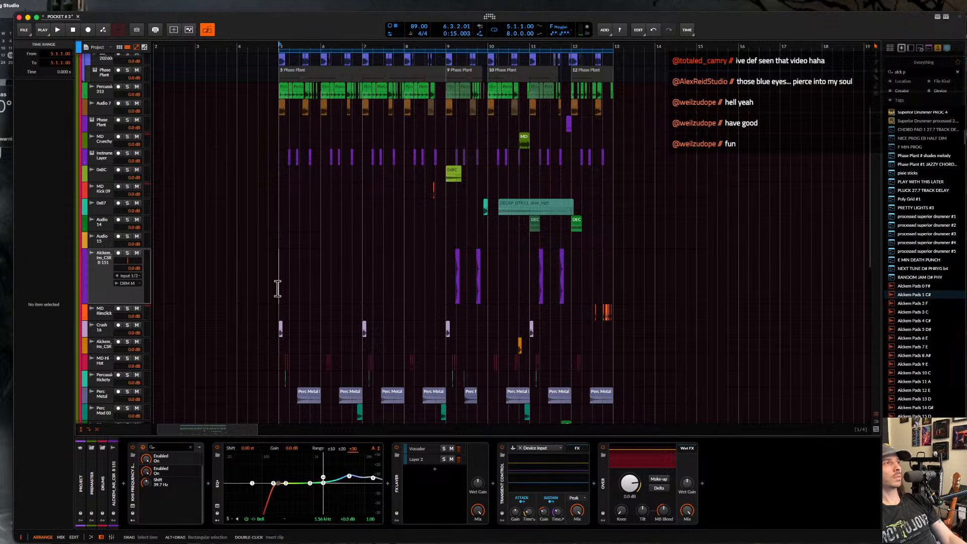
scroll(383, 222, "down", 10)
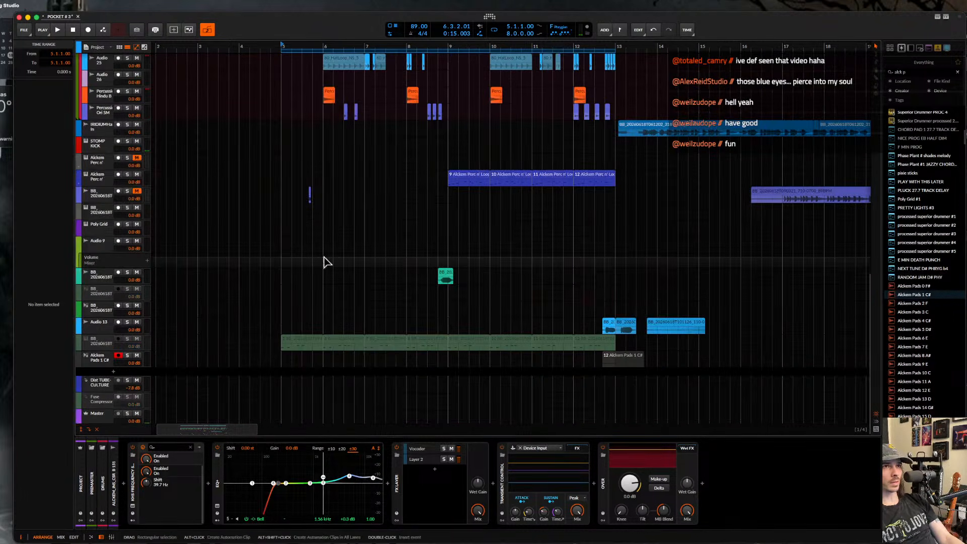
scroll(280, 270, "up", 2)
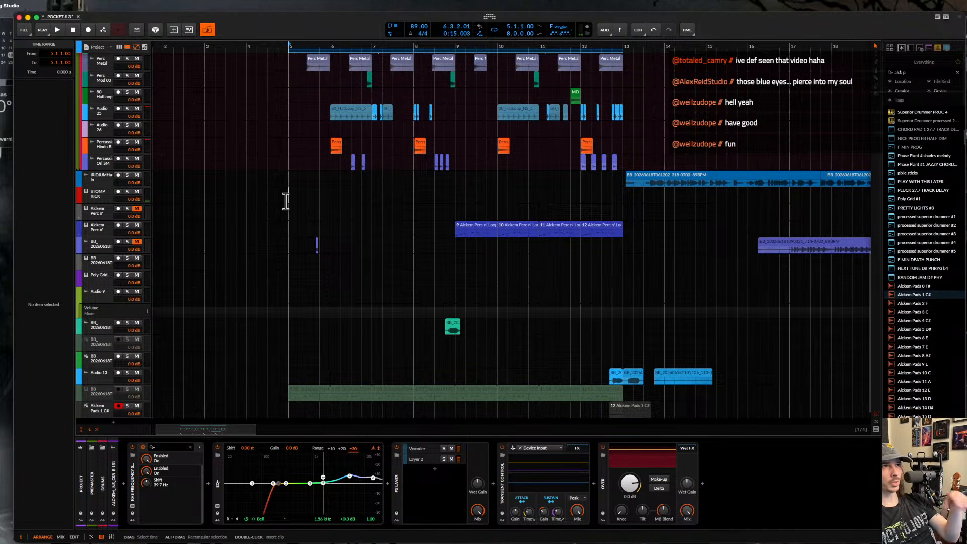
scroll(285, 201, "up", 6)
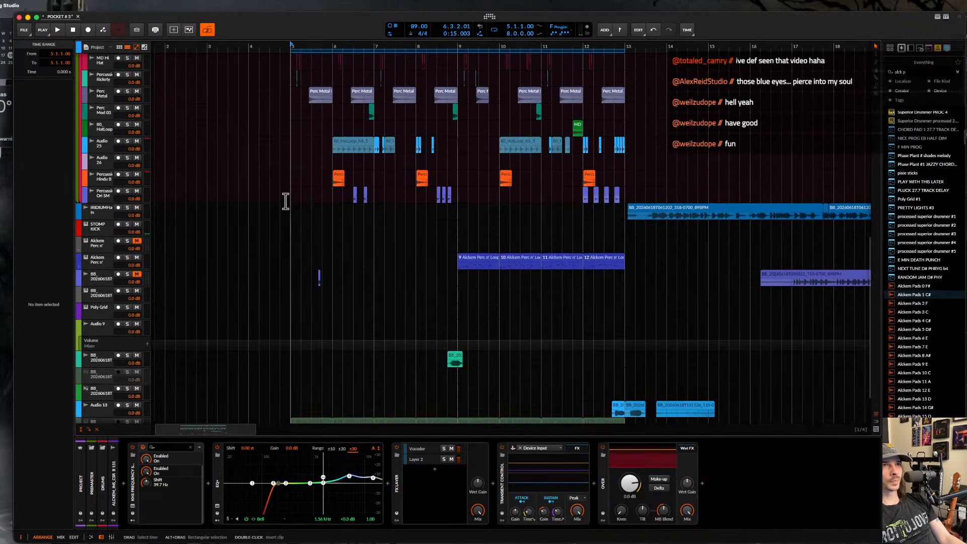
scroll(284, 201, "down", 3)
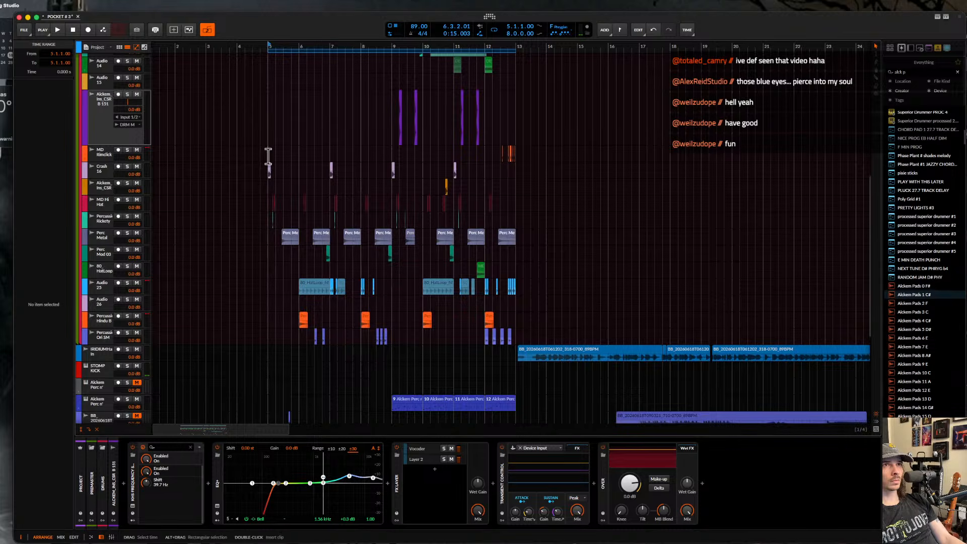
scroll(269, 160, "down", 2)
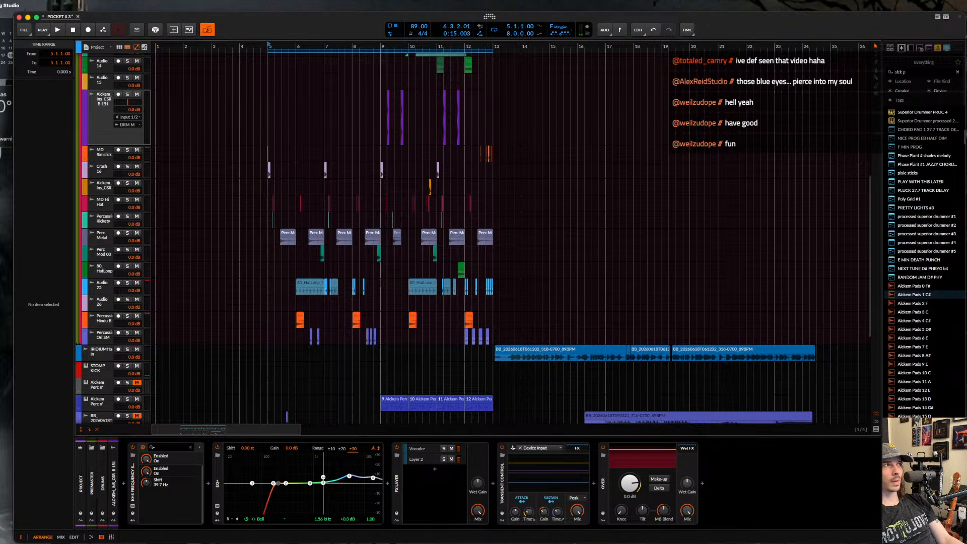
scroll(268, 193, "down", 5)
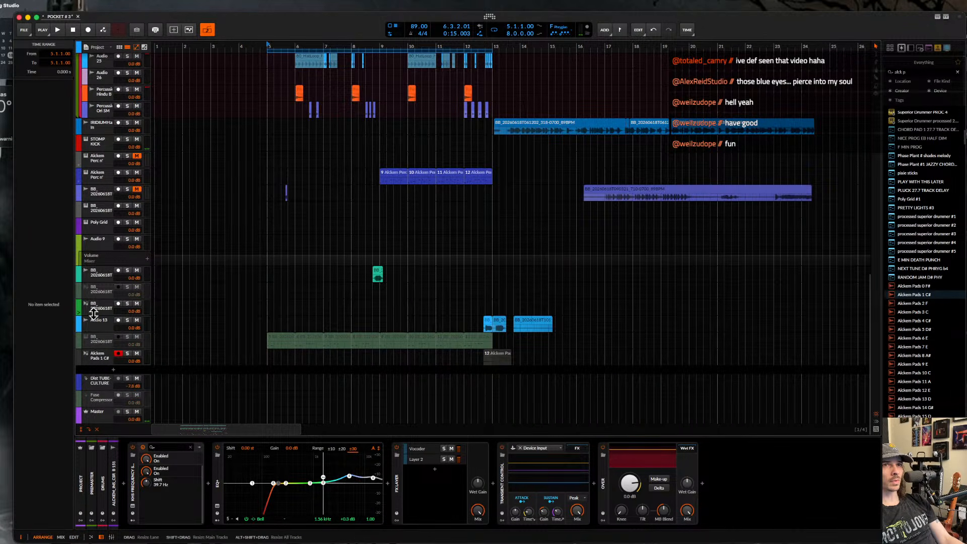
- Inspect the device chains of the Alckem Pads 1 C# track and the Alckem Perc n' Loops 72 track
left_click(89, 362)
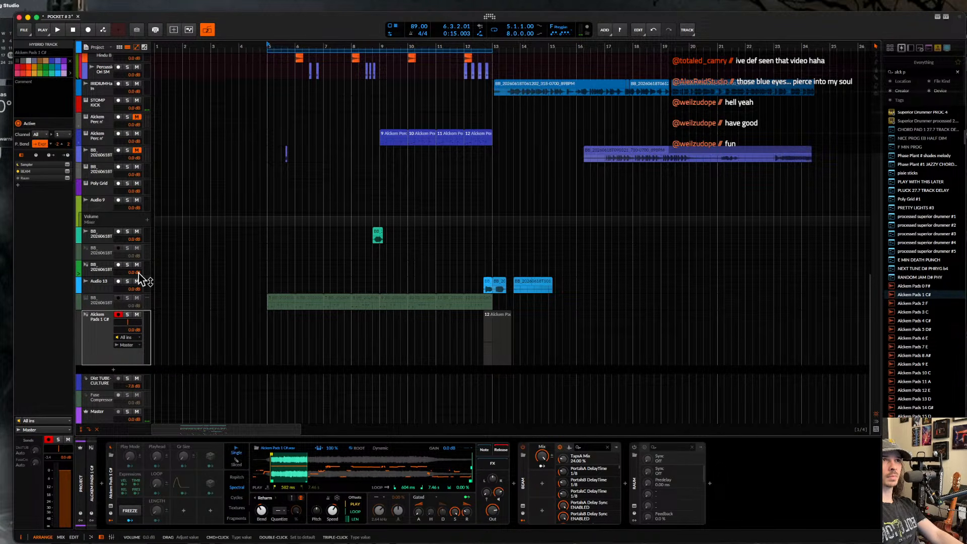
left_click(98, 137)
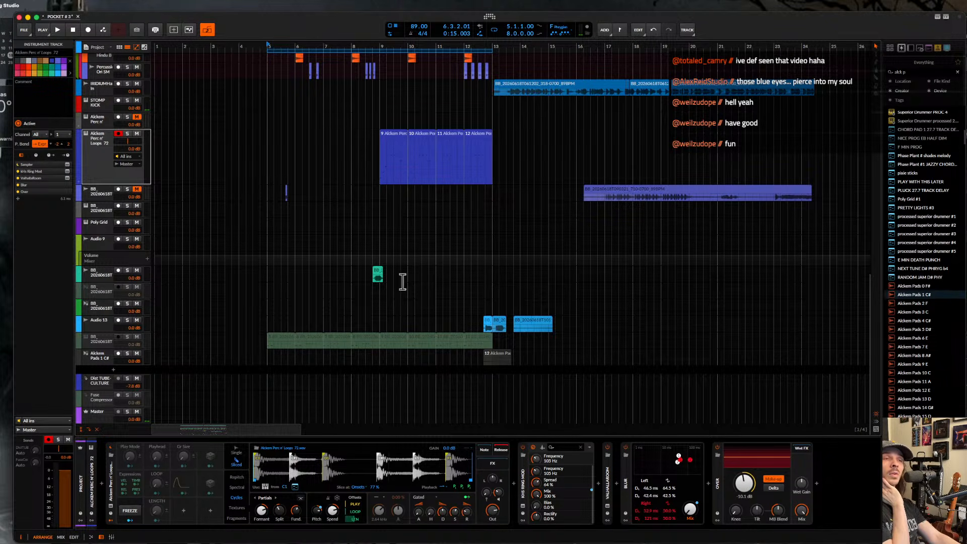
- Switch to OBS to bring up the stream controls
left_click(428, 228)
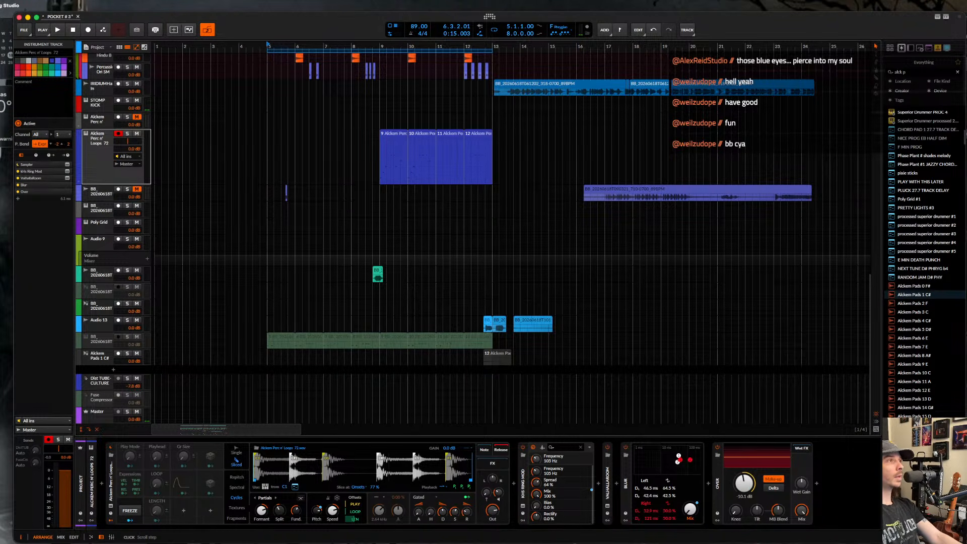
key("super+Tab")
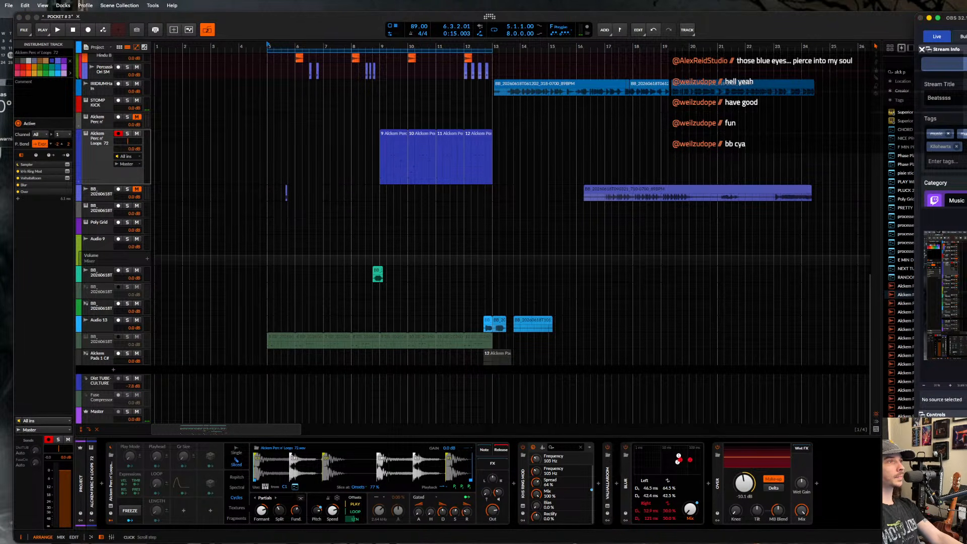